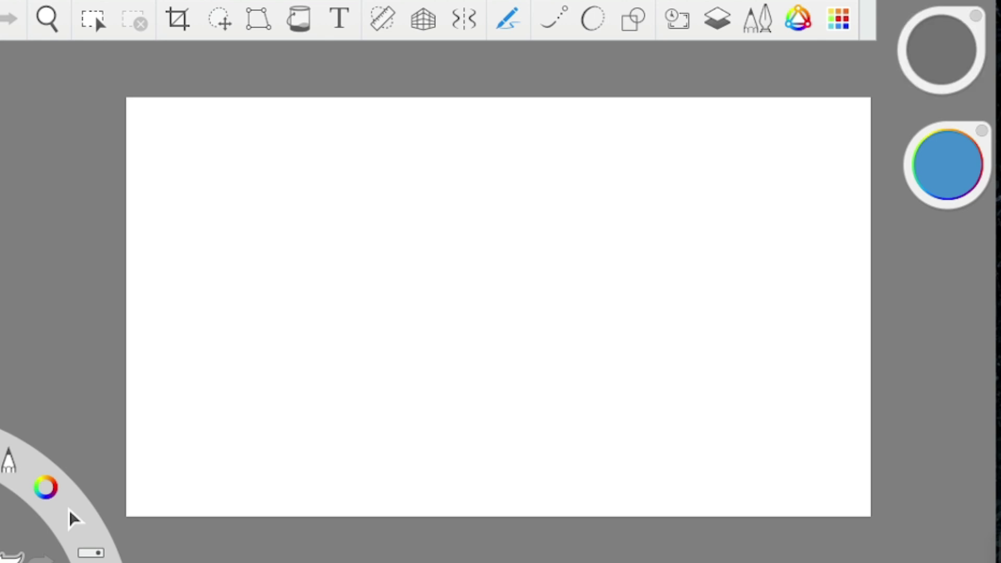
{"action": "key", "text": "alt+j"}
{"action": "key", "text": "Left"}
{"action": "key", "text": "Right"}
{"action": "key", "text": "Down"}
{"action": "key", "text": "Down"}
{"action": "key", "text": "Return"}
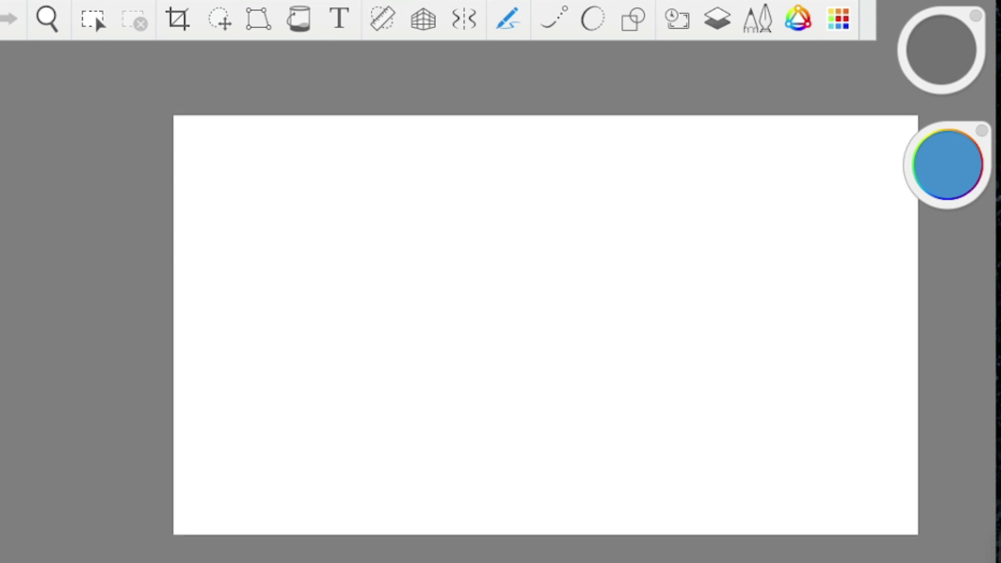
Sketch the upper contour of a long branch curving from the canvas's right edge down to its lower-left corner
{"action": "scroll", "coordinate": [545, 324], "scroll_direction": "up", "scroll_amount": 2}
{"action": "scroll", "coordinate": [546, 324], "scroll_direction": "down", "scroll_amount": 4}
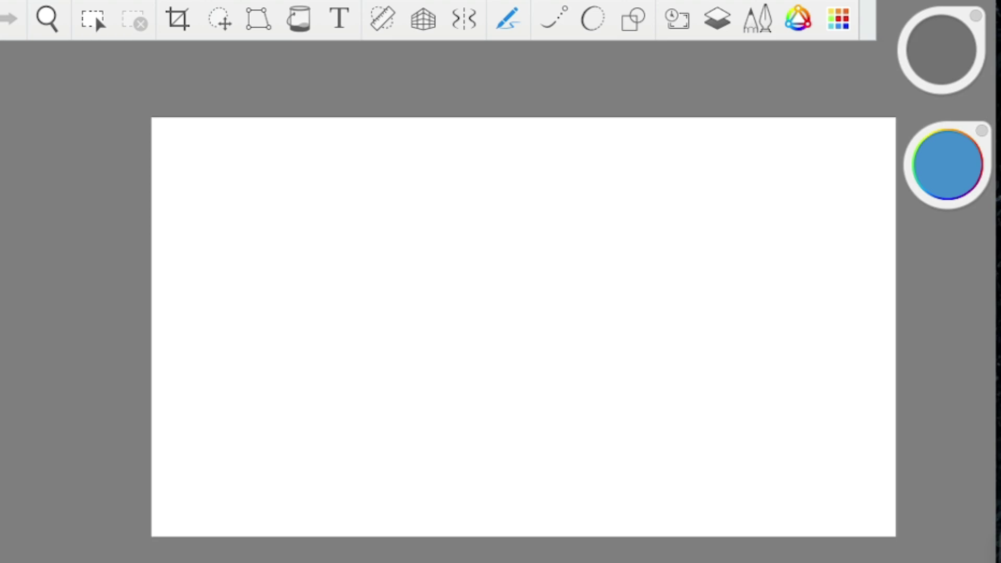
{"action": "mouse_move", "coordinate": [742, 215]}
{"action": "left_mouse_down"}
{"action": "mouse_move", "coordinate": [599, 328]}
{"action": "mouse_move", "coordinate": [448, 396]}
{"action": "left_mouse_up"}
{"action": "left_click_drag", "start_coordinate": [630, 303], "coordinate": [373, 424]}
{"action": "left_click_drag", "start_coordinate": [542, 358], "coordinate": [310, 439]}
{"action": "left_click_drag", "start_coordinate": [469, 390], "coordinate": [209, 471]}
{"action": "left_click_drag", "start_coordinate": [342, 427], "coordinate": [214, 472]}
{"action": "left_click_drag", "start_coordinate": [388, 413], "coordinate": [201, 475]}
Sketch the branch's right end and its lower contour with overlapping blue strokes down to the canvas's bottom edge
{"action": "mouse_move", "coordinate": [741, 252]}
{"action": "left_mouse_down"}
{"action": "mouse_move", "coordinate": [628, 315]}
{"action": "mouse_move", "coordinate": [661, 295]}
{"action": "left_mouse_up"}
{"action": "left_click_drag", "start_coordinate": [742, 235], "coordinate": [671, 313]}
{"action": "left_click_drag", "start_coordinate": [742, 264], "coordinate": [655, 327]}
{"action": "left_click_drag", "start_coordinate": [742, 284], "coordinate": [566, 377]}
{"action": "left_click_drag", "start_coordinate": [646, 329], "coordinate": [421, 434]}
{"action": "left_click_drag", "start_coordinate": [593, 352], "coordinate": [376, 452]}
{"action": "left_click_drag", "start_coordinate": [561, 361], "coordinate": [344, 466]}
{"action": "left_click_drag", "start_coordinate": [498, 400], "coordinate": [311, 483]}
{"action": "left_click_drag", "start_coordinate": [451, 417], "coordinate": [321, 483]}
{"action": "left_click_drag", "start_coordinate": [638, 316], "coordinate": [411, 434]}
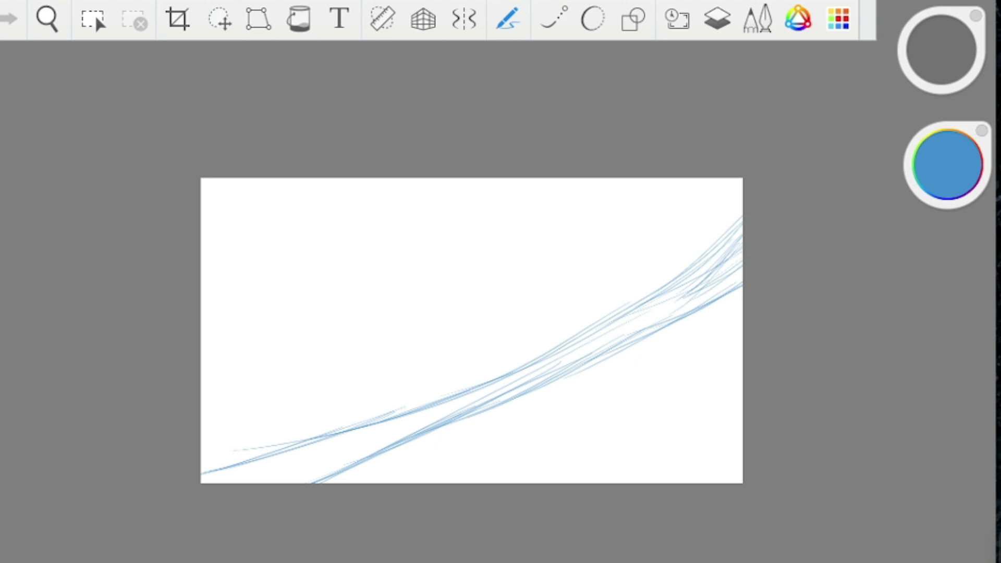
Erase the upper contour strokes along the right part of the branch
{"action": "scroll", "coordinate": [724, 177], "scroll_direction": "up", "scroll_amount": 3}
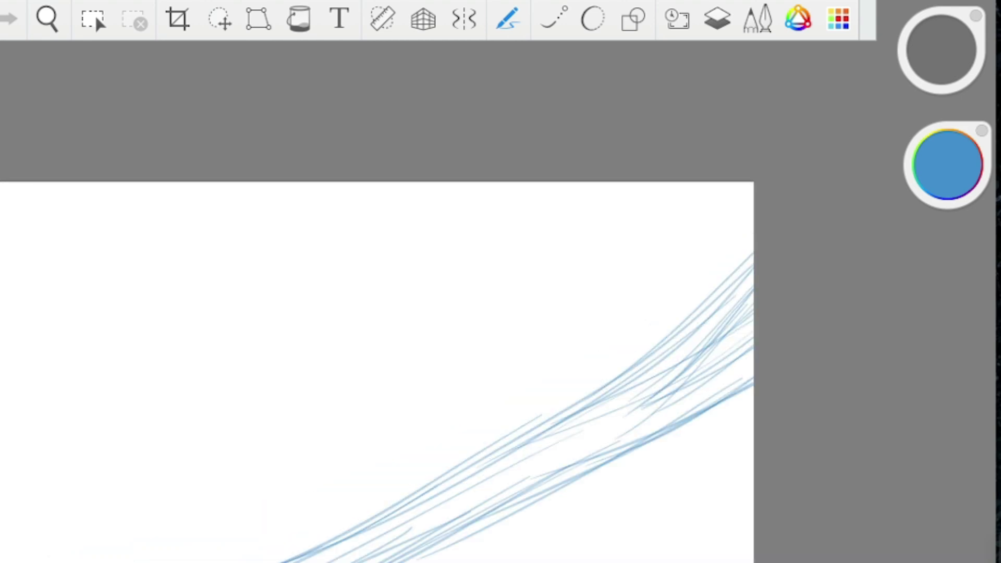
{"action": "scroll", "coordinate": [556, 346], "scroll_direction": "down", "scroll_amount": 1}
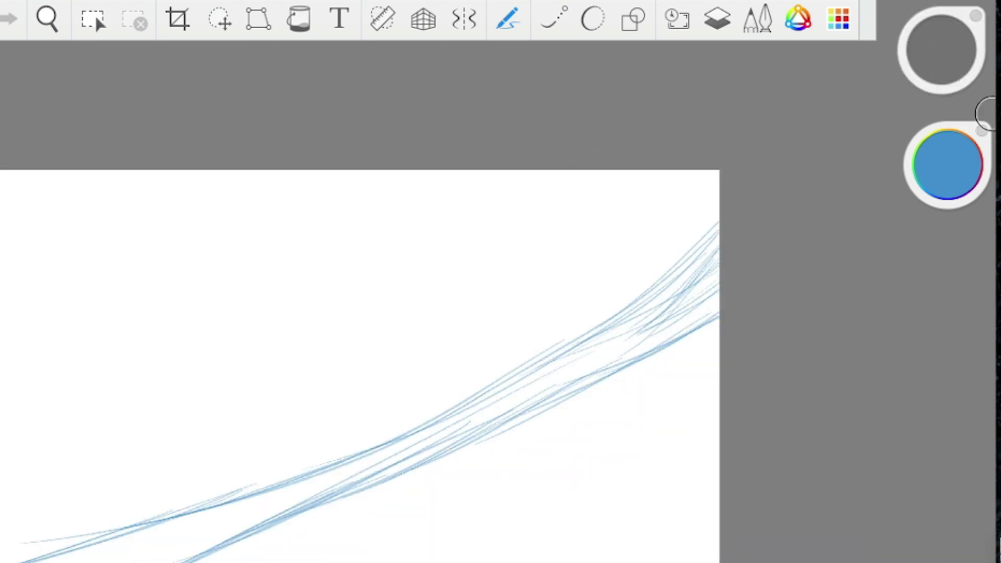
{"action": "left_click_drag", "start_coordinate": [711, 245], "coordinate": [565, 354]}
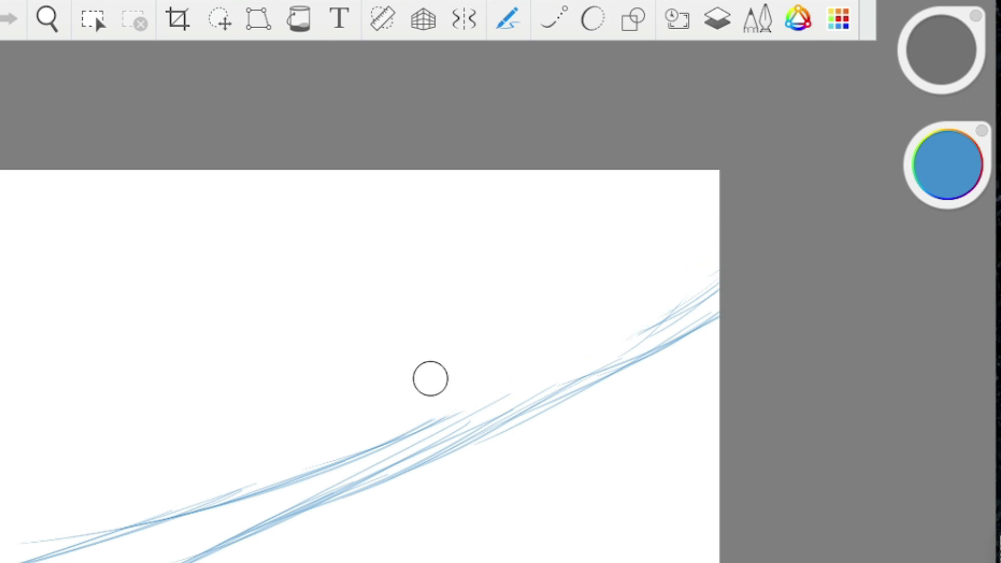
Sketch both edges of a second branch that forks off steeply toward the canvas's top edge
{"action": "mouse_move", "coordinate": [386, 453]}
{"action": "left_mouse_down"}
{"action": "mouse_move", "coordinate": [536, 330]}
{"action": "mouse_move", "coordinate": [647, 183]}
{"action": "left_mouse_up"}
{"action": "left_click_drag", "start_coordinate": [554, 300], "coordinate": [642, 170]}
{"action": "left_click_drag", "start_coordinate": [585, 277], "coordinate": [649, 170]}
{"action": "left_click_drag", "start_coordinate": [635, 224], "coordinate": [646, 197]}
{"action": "mouse_move", "coordinate": [569, 316]}
{"action": "left_mouse_down"}
{"action": "mouse_move", "coordinate": [663, 170]}
{"action": "mouse_move", "coordinate": [547, 357]}
{"action": "left_mouse_up"}
{"action": "left_click_drag", "start_coordinate": [613, 254], "coordinate": [521, 388]}
{"action": "left_click_drag", "start_coordinate": [600, 283], "coordinate": [508, 388]}
Draw the upper edge of the lower branch from the canvas's right edge to the fork
{"action": "left_click_drag", "start_coordinate": [717, 284], "coordinate": [576, 369]}
{"action": "left_click_drag", "start_coordinate": [689, 303], "coordinate": [538, 382]}
{"action": "left_click_drag", "start_coordinate": [660, 318], "coordinate": [531, 386]}
{"action": "left_click_drag", "start_coordinate": [581, 361], "coordinate": [519, 392]}
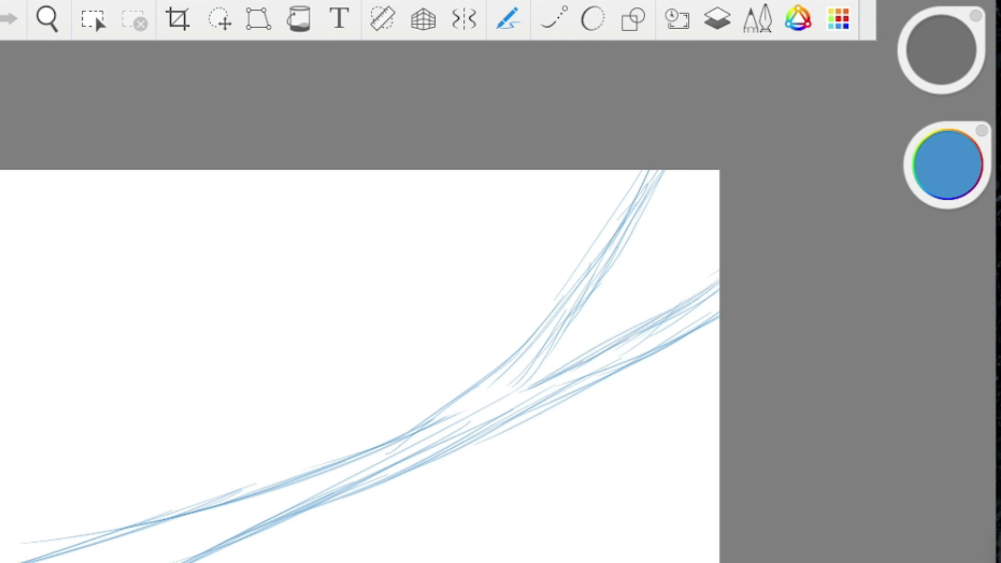
Reinforce the outer contour of the steep branch down to where it merges into the main branch
{"action": "scroll", "coordinate": [360, 365], "scroll_direction": "down", "scroll_amount": 3}
{"action": "scroll", "coordinate": [359, 364], "scroll_direction": "up", "scroll_amount": 3}
{"action": "left_click_drag", "start_coordinate": [580, 272], "coordinate": [521, 345]}
{"action": "left_click_drag", "start_coordinate": [515, 348], "coordinate": [495, 360]}
{"action": "left_click_drag", "start_coordinate": [553, 308], "coordinate": [398, 437]}
{"action": "left_click_drag", "start_coordinate": [484, 371], "coordinate": [364, 459]}
{"action": "left_click_drag", "start_coordinate": [446, 400], "coordinate": [327, 476]}
{"action": "left_click_drag", "start_coordinate": [405, 430], "coordinate": [342, 465]}
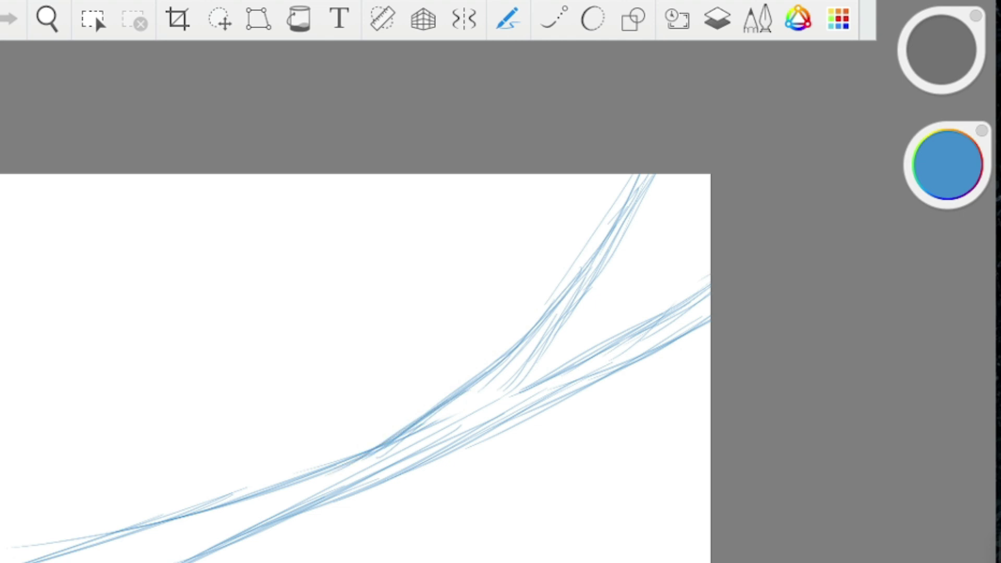
Strengthen the inner edge of the steep branch and darken the crotch of the fork
{"action": "left_click_drag", "start_coordinate": [563, 316], "coordinate": [505, 388]}
{"action": "left_click_drag", "start_coordinate": [551, 337], "coordinate": [519, 382]}
{"action": "left_click_drag", "start_coordinate": [540, 343], "coordinate": [499, 399]}
{"action": "mouse_move", "coordinate": [537, 362]}
{"action": "left_mouse_down"}
{"action": "mouse_move", "coordinate": [495, 404]}
{"action": "mouse_move", "coordinate": [506, 402]}
{"action": "left_mouse_up"}
{"action": "mouse_move", "coordinate": [548, 376]}
{"action": "left_mouse_down"}
{"action": "mouse_move", "coordinate": [489, 406]}
{"action": "mouse_move", "coordinate": [502, 398]}
{"action": "left_mouse_up"}
{"action": "scroll", "coordinate": [521, 338], "scroll_direction": "down", "scroll_amount": 5}
{"action": "scroll", "coordinate": [537, 276], "scroll_direction": "up", "scroll_amount": 3}
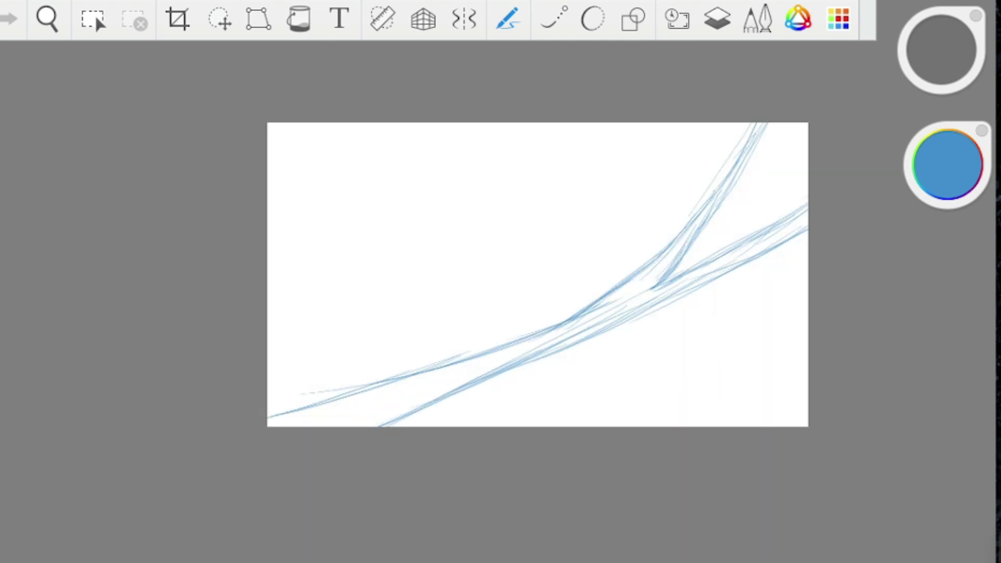
Erase the upper contour beside the fork and redraw it as a smooth curve into the main branch
{"action": "scroll", "coordinate": [661, 228], "scroll_direction": "up", "scroll_amount": 3}
{"action": "mouse_move", "coordinate": [661, 228]}
{"action": "left_mouse_down"}
{"action": "mouse_move", "coordinate": [605, 310]}
{"action": "mouse_move", "coordinate": [521, 369]}
{"action": "left_mouse_up"}
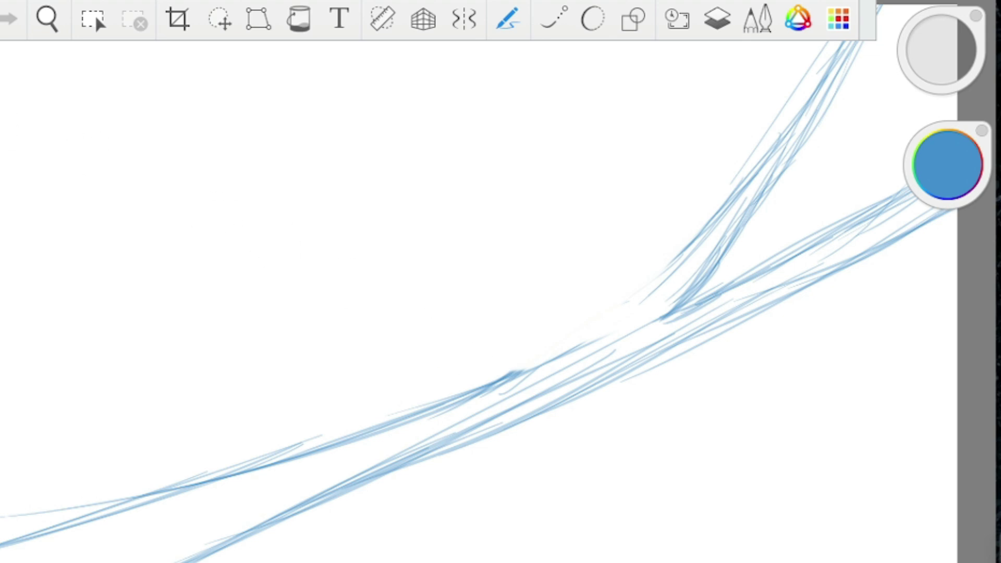
{"action": "scroll", "coordinate": [469, 302], "scroll_direction": "down", "scroll_amount": 3}
{"action": "mouse_move", "coordinate": [615, 284]}
{"action": "left_mouse_down"}
{"action": "mouse_move", "coordinate": [578, 328]}
{"action": "mouse_move", "coordinate": [537, 349]}
{"action": "left_mouse_up"}
{"action": "left_click_drag", "start_coordinate": [599, 300], "coordinate": [500, 367]}
{"action": "left_click_drag", "start_coordinate": [561, 331], "coordinate": [487, 371]}
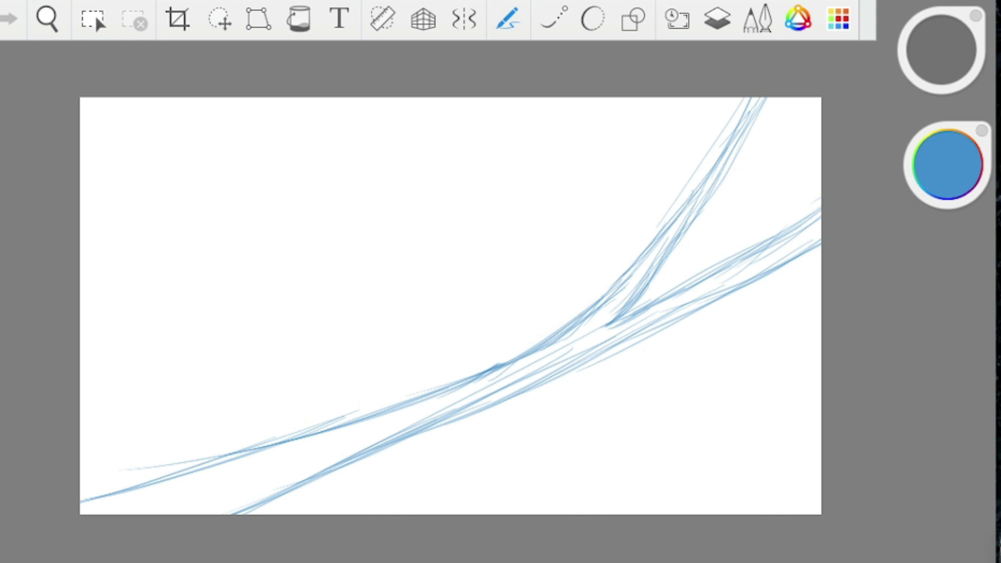
Add short tapered strokes splitting the lower-left end of the main branch
{"action": "scroll", "coordinate": [611, 348], "scroll_direction": "down", "scroll_amount": 2}
{"action": "left_click_drag", "start_coordinate": [469, 313], "coordinate": [520, 313]}
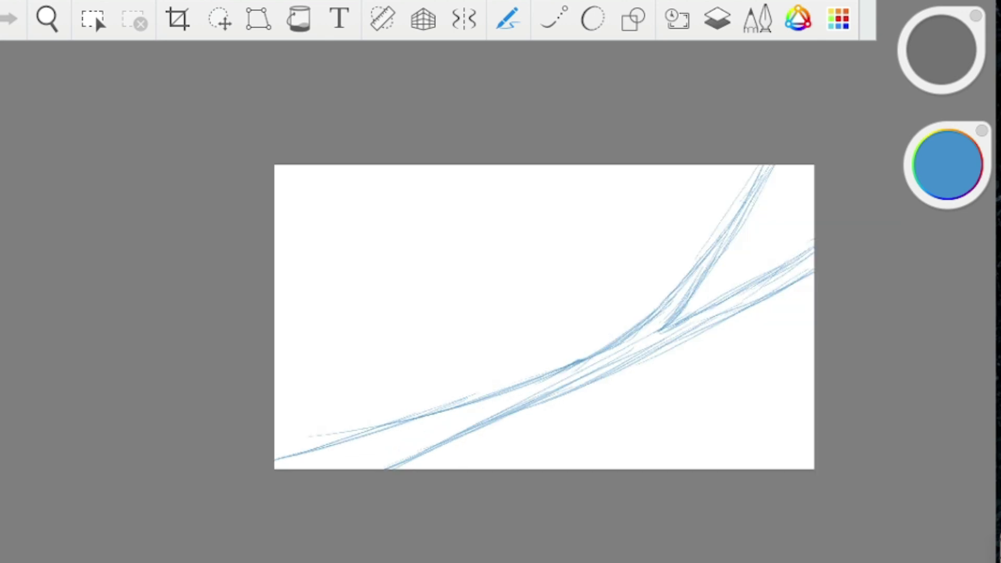
{"action": "scroll", "coordinate": [626, 275], "scroll_direction": "up", "scroll_amount": 2}
{"action": "scroll", "coordinate": [329, 448], "scroll_direction": "down", "scroll_amount": 2}
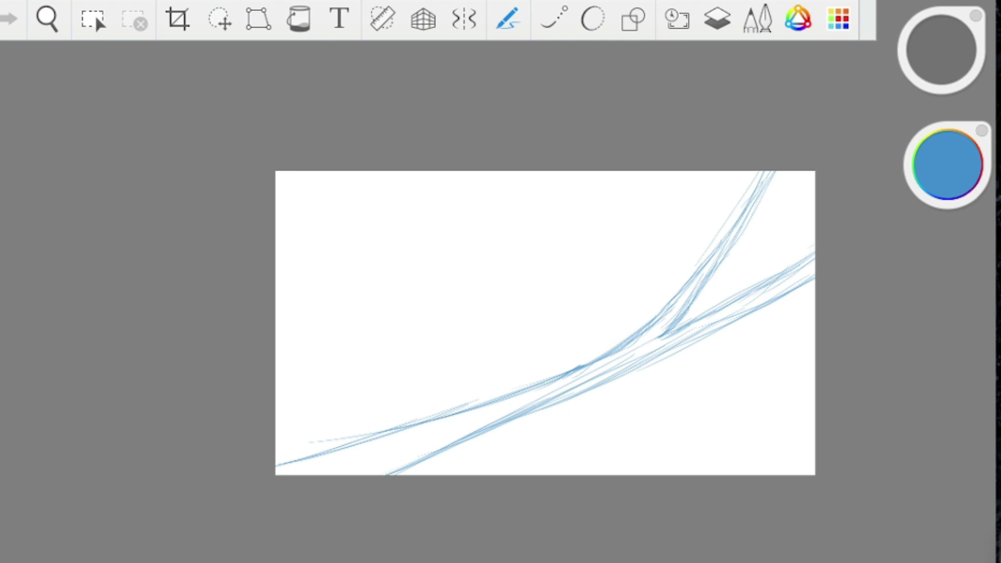
{"action": "scroll", "coordinate": [485, 428], "scroll_direction": "up", "scroll_amount": 2}
{"action": "mouse_move", "coordinate": [361, 491]}
{"action": "left_mouse_down"}
{"action": "mouse_move", "coordinate": [417, 456]}
{"action": "mouse_move", "coordinate": [410, 459]}
{"action": "left_mouse_up"}
{"action": "left_click_drag", "start_coordinate": [349, 499], "coordinate": [419, 459]}
{"action": "mouse_move", "coordinate": [324, 490]}
{"action": "left_mouse_down"}
{"action": "mouse_move", "coordinate": [414, 459]}
{"action": "mouse_move", "coordinate": [401, 464]}
{"action": "left_mouse_up"}
{"action": "mouse_move", "coordinate": [286, 499]}
{"action": "left_mouse_down"}
{"action": "mouse_move", "coordinate": [383, 472]}
{"action": "mouse_move", "coordinate": [402, 448]}
{"action": "mouse_move", "coordinate": [383, 451]}
{"action": "left_mouse_up"}
{"action": "left_click_drag", "start_coordinate": [293, 474], "coordinate": [392, 448]}
{"action": "mouse_move", "coordinate": [219, 491]}
{"action": "left_mouse_down"}
{"action": "mouse_move", "coordinate": [374, 456]}
{"action": "mouse_move", "coordinate": [329, 468]}
{"action": "left_mouse_up"}
{"action": "left_click_drag", "start_coordinate": [187, 500], "coordinate": [313, 469]}
{"action": "scroll", "coordinate": [545, 335], "scroll_direction": "down", "scroll_amount": 3}
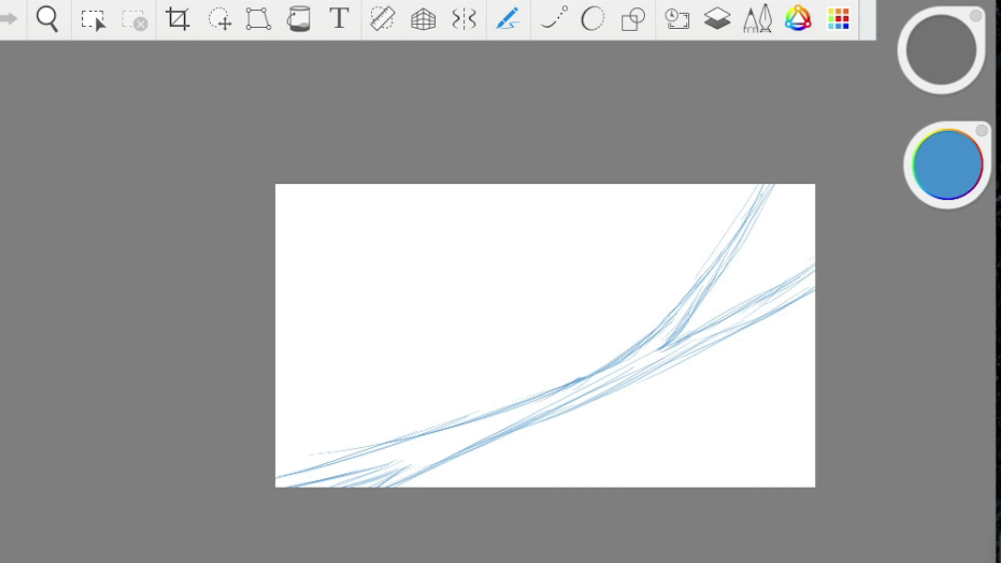
Sketch a third branch from the steep limb toward the canvas's upper-right corner and strengthen the fork's contours
{"action": "scroll", "coordinate": [761, 300], "scroll_direction": "up", "scroll_amount": 3}
{"action": "mouse_move", "coordinate": [628, 315]}
{"action": "left_mouse_down"}
{"action": "mouse_move", "coordinate": [815, 127]}
{"action": "mouse_move", "coordinate": [746, 198]}
{"action": "left_mouse_up"}
{"action": "left_click_drag", "start_coordinate": [839, 126], "coordinate": [735, 235]}
{"action": "left_click_drag", "start_coordinate": [821, 141], "coordinate": [719, 244]}
{"action": "left_click_drag", "start_coordinate": [796, 173], "coordinate": [685, 289]}
{"action": "left_click_drag", "start_coordinate": [747, 223], "coordinate": [640, 332]}
{"action": "left_click_drag", "start_coordinate": [734, 240], "coordinate": [626, 359]}
{"action": "left_click_drag", "start_coordinate": [706, 270], "coordinate": [584, 387]}
{"action": "left_click_drag", "start_coordinate": [650, 316], "coordinate": [554, 424]}
{"action": "left_click_drag", "start_coordinate": [649, 328], "coordinate": [538, 447]}
{"action": "left_click_drag", "start_coordinate": [569, 403], "coordinate": [525, 462]}
Examine the forked branch sketch as a whole and up close
{"action": "scroll", "coordinate": [537, 323], "scroll_direction": "down", "scroll_amount": 3}
{"action": "scroll", "coordinate": [537, 323], "scroll_direction": "down", "scroll_amount": 2}
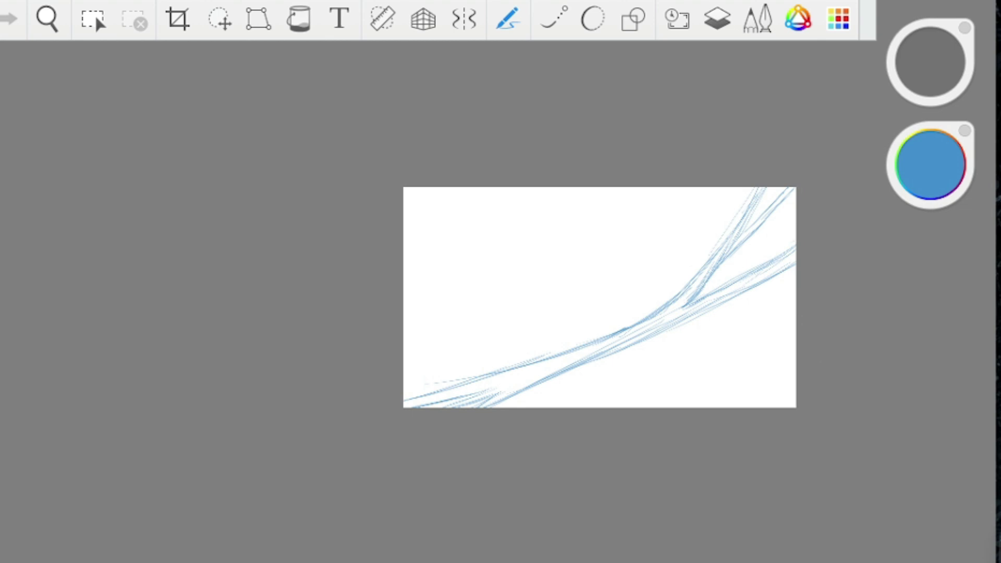
{"action": "scroll", "coordinate": [620, 266], "scroll_direction": "up", "scroll_amount": 2}
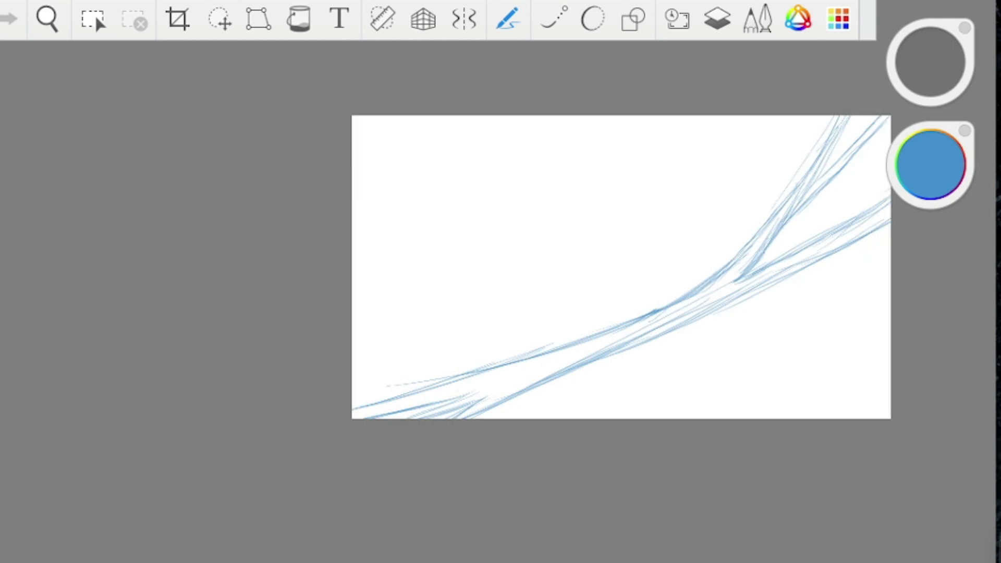
{"action": "scroll", "coordinate": [620, 265], "scroll_direction": "up", "scroll_amount": 3}
{"action": "scroll", "coordinate": [620, 266], "scroll_direction": "down", "scroll_amount": 2}
{"action": "scroll", "coordinate": [620, 266], "scroll_direction": "up", "scroll_amount": 4}
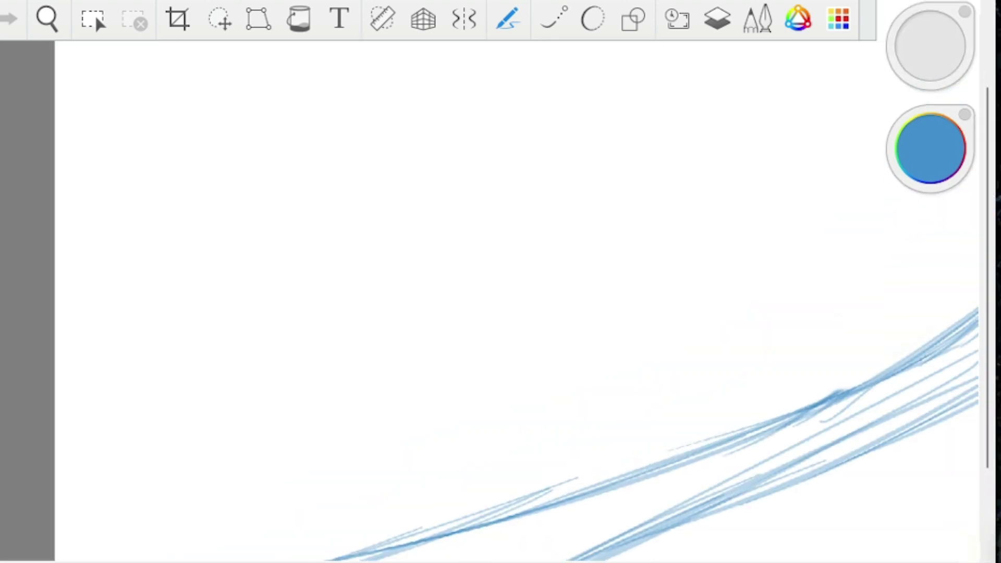
{"action": "scroll", "coordinate": [620, 266], "scroll_direction": "down", "scroll_amount": 2}
{"action": "scroll", "coordinate": [620, 265], "scroll_direction": "down", "scroll_amount": 1}
{"action": "scroll", "coordinate": [620, 266], "scroll_direction": "up", "scroll_amount": 2}
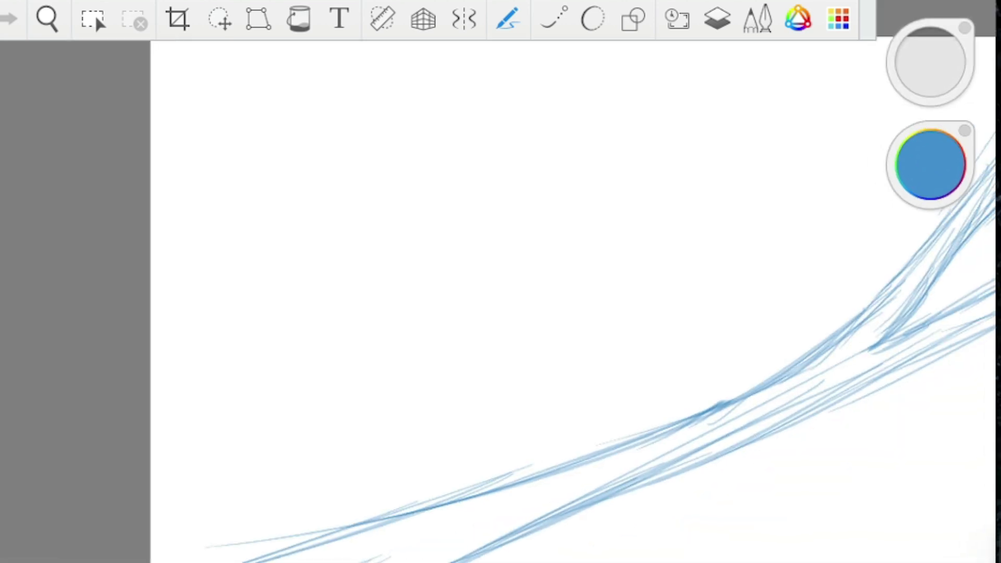
{"action": "scroll", "coordinate": [620, 266], "scroll_direction": "down", "scroll_amount": 2}
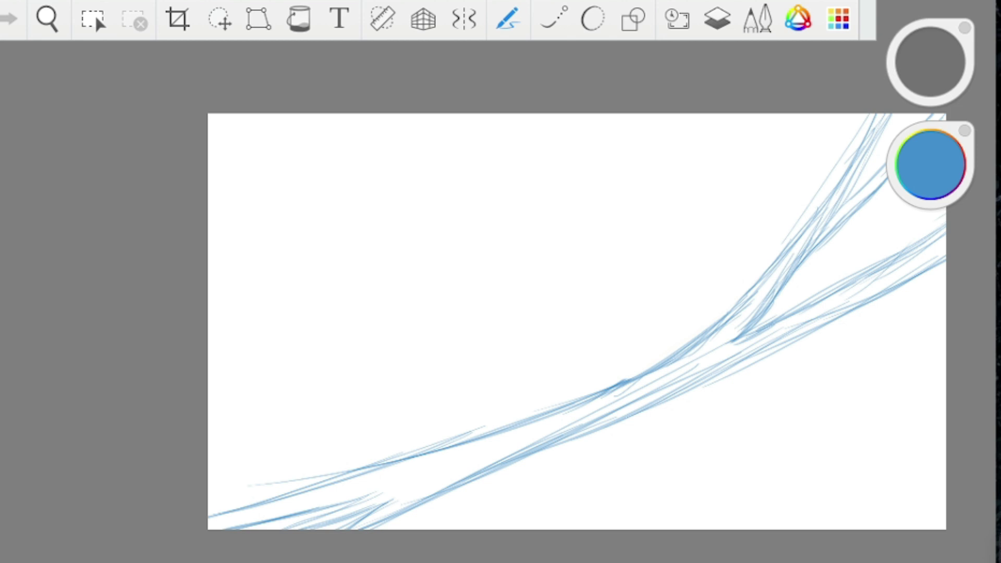
{"action": "scroll", "coordinate": [573, 313], "scroll_direction": "up", "scroll_amount": 3}
{"action": "scroll", "coordinate": [573, 313], "scroll_direction": "down", "scroll_amount": 3}
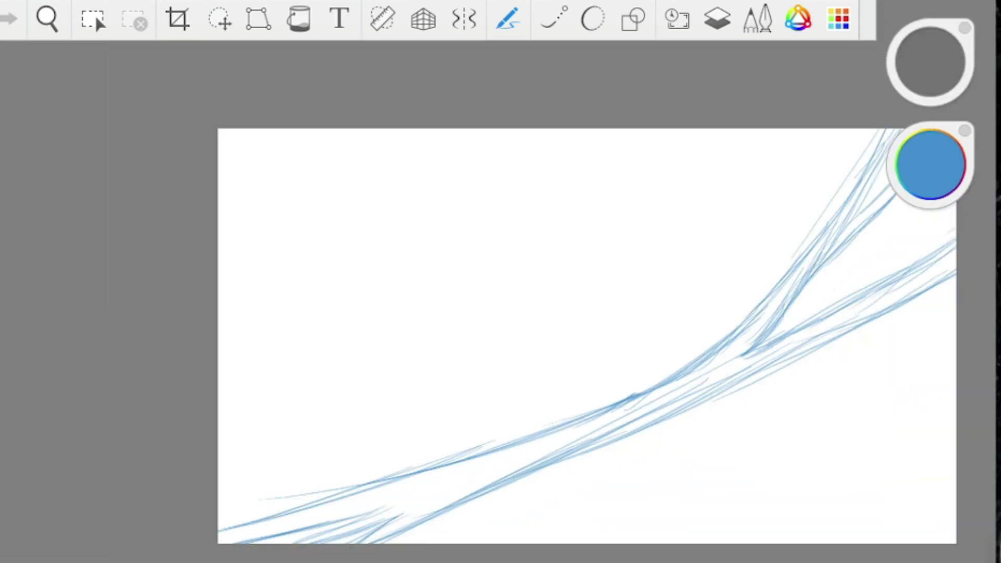
{"action": "scroll", "coordinate": [573, 313], "scroll_direction": "up", "scroll_amount": 3}
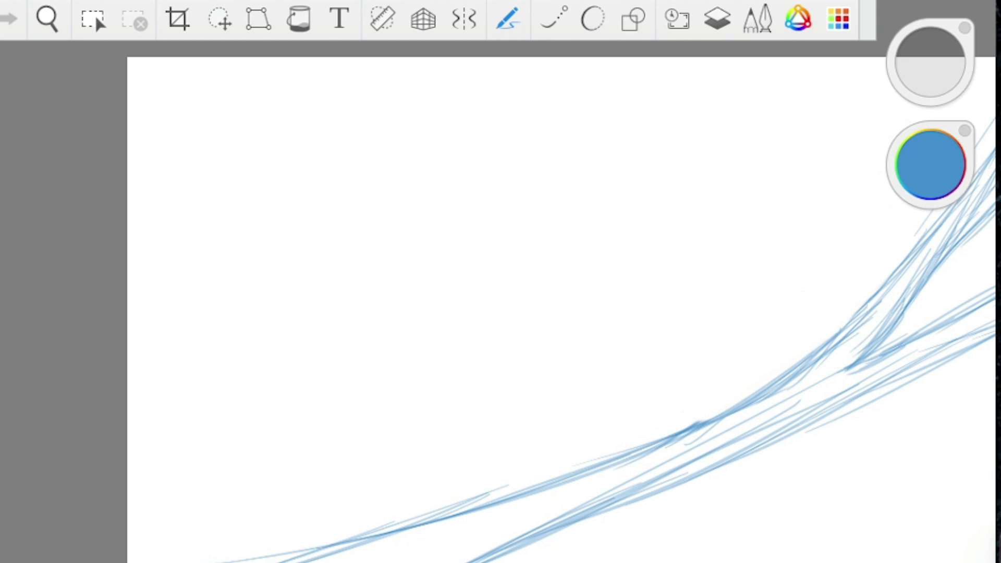
Sketch a small figure's oval head and a long cape streaming leftward in the empty area above the branch
{"action": "scroll", "coordinate": [501, 313], "scroll_direction": "up", "scroll_amount": 3}
{"action": "scroll", "coordinate": [500, 313], "scroll_direction": "down", "scroll_amount": 2}
{"action": "mouse_move", "coordinate": [476, 266]}
{"action": "left_mouse_down"}
{"action": "mouse_move", "coordinate": [482, 248]}
{"action": "mouse_move", "coordinate": [469, 278]}
{"action": "mouse_move", "coordinate": [451, 276]}
{"action": "mouse_move", "coordinate": [449, 293]}
{"action": "mouse_move", "coordinate": [370, 324]}
{"action": "mouse_move", "coordinate": [241, 306]}
{"action": "left_mouse_up"}
{"action": "left_click_drag", "start_coordinate": [363, 308], "coordinate": [182, 285]}
{"action": "left_click_drag", "start_coordinate": [390, 315], "coordinate": [136, 273]}
{"action": "mouse_move", "coordinate": [196, 295]}
{"action": "left_mouse_down"}
{"action": "mouse_move", "coordinate": [438, 318]}
{"action": "mouse_move", "coordinate": [404, 328]}
{"action": "left_mouse_up"}
{"action": "left_click_drag", "start_coordinate": [479, 295], "coordinate": [292, 344]}
{"action": "left_click_drag", "start_coordinate": [440, 319], "coordinate": [258, 334]}
{"action": "left_click_drag", "start_coordinate": [388, 317], "coordinate": [145, 294]}
{"action": "left_click_drag", "start_coordinate": [347, 329], "coordinate": [96, 289]}
{"action": "left_click_drag", "start_coordinate": [308, 328], "coordinate": [64, 314]}
{"action": "left_click_drag", "start_coordinate": [473, 307], "coordinate": [400, 350]}
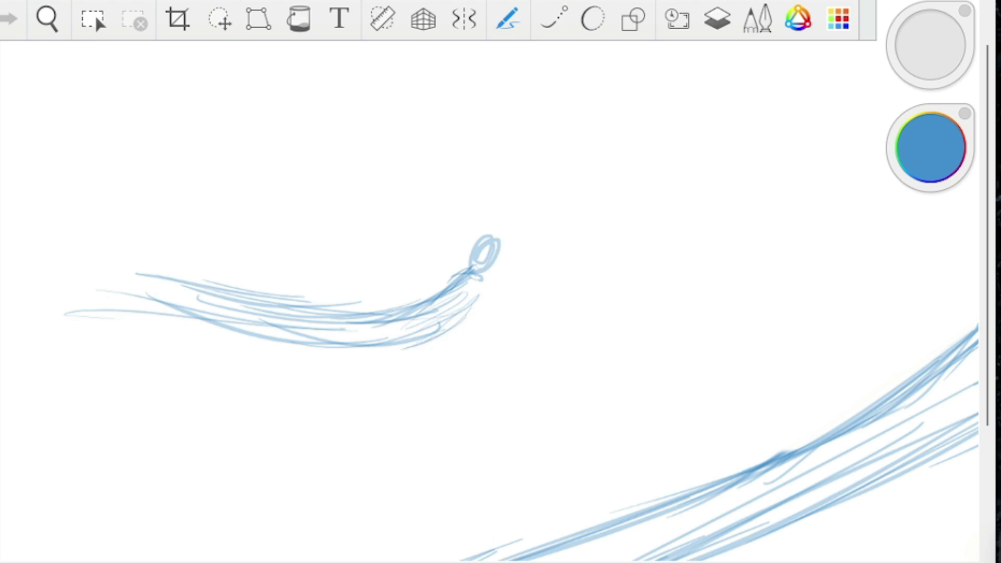
Draw the figure's bent front leg and extended rear leg in a running pose, including the feet
{"action": "mouse_move", "coordinate": [474, 339]}
{"action": "left_mouse_down"}
{"action": "mouse_move", "coordinate": [506, 373]}
{"action": "mouse_move", "coordinate": [491, 374]}
{"action": "mouse_move", "coordinate": [464, 409]}
{"action": "left_mouse_up"}
{"action": "mouse_move", "coordinate": [500, 376]}
{"action": "left_mouse_down"}
{"action": "mouse_move", "coordinate": [460, 417]}
{"action": "mouse_move", "coordinate": [479, 426]}
{"action": "mouse_move", "coordinate": [452, 417]}
{"action": "left_mouse_up"}
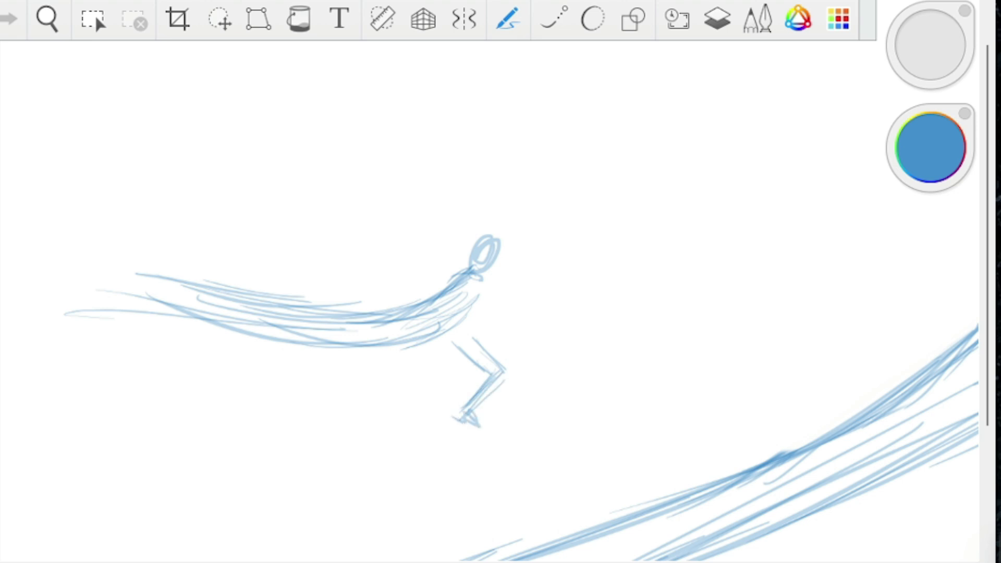
{"action": "mouse_move", "coordinate": [433, 349]}
{"action": "left_mouse_down"}
{"action": "mouse_move", "coordinate": [411, 387]}
{"action": "mouse_move", "coordinate": [422, 391]}
{"action": "mouse_move", "coordinate": [396, 415]}
{"action": "left_mouse_up"}
{"action": "mouse_move", "coordinate": [431, 384]}
{"action": "left_mouse_down"}
{"action": "mouse_move", "coordinate": [383, 438]}
{"action": "mouse_move", "coordinate": [404, 456]}
{"action": "left_mouse_up"}
{"action": "mouse_move", "coordinate": [396, 420]}
{"action": "left_mouse_down"}
{"action": "mouse_move", "coordinate": [402, 451]}
{"action": "mouse_move", "coordinate": [389, 437]}
{"action": "left_mouse_up"}
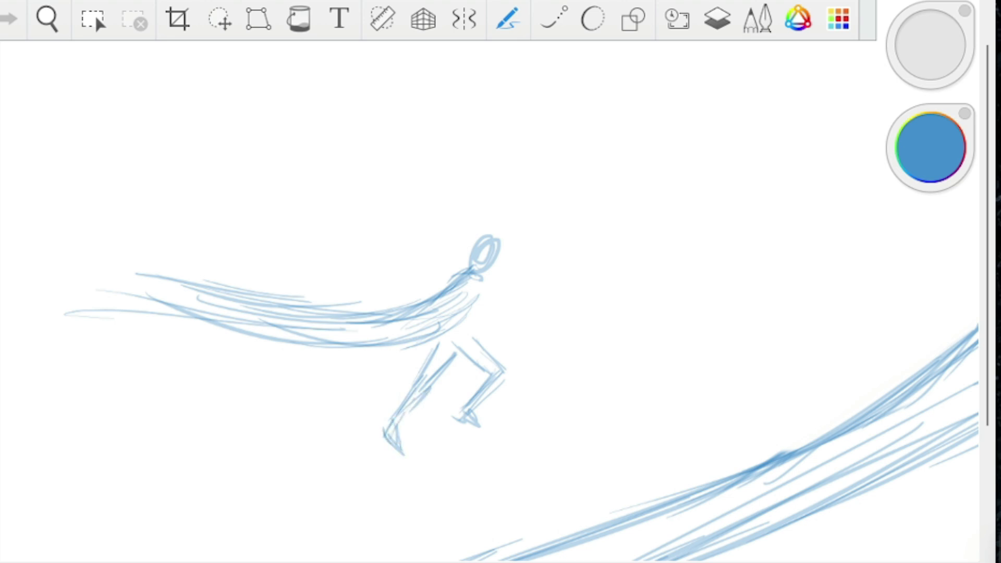
Draw the figure's rounded chest and extend the curve along the underside of the cape
{"action": "scroll", "coordinate": [479, 366], "scroll_direction": "down", "scroll_amount": 2}
{"action": "scroll", "coordinate": [488, 326], "scroll_direction": "up", "scroll_amount": 3}
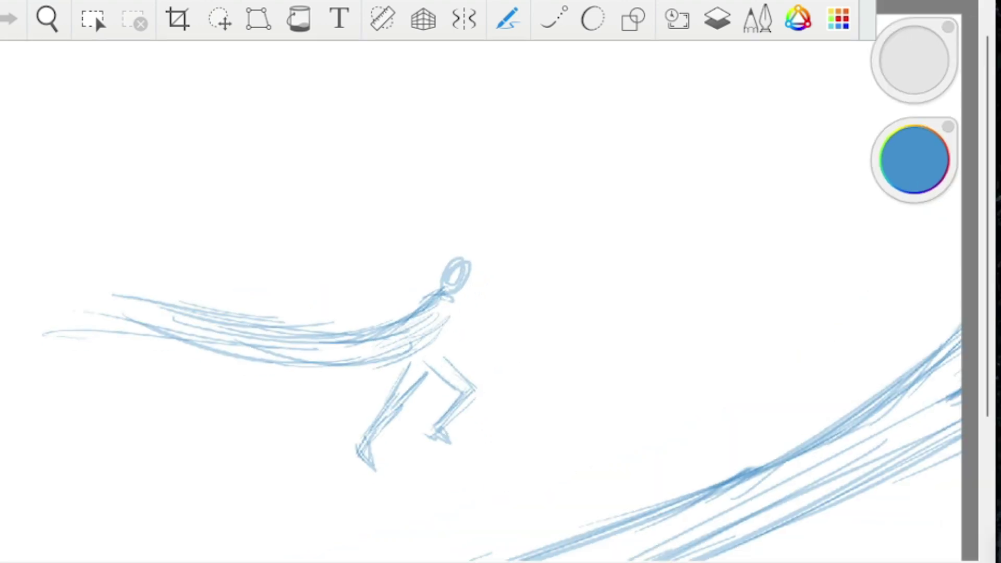
{"action": "mouse_move", "coordinate": [458, 265]}
{"action": "left_mouse_down"}
{"action": "mouse_move", "coordinate": [492, 333]}
{"action": "mouse_move", "coordinate": [256, 412]}
{"action": "left_mouse_up"}
{"action": "left_click_drag", "start_coordinate": [466, 333], "coordinate": [139, 385]}
{"action": "left_click_drag", "start_coordinate": [407, 352], "coordinate": [158, 392]}
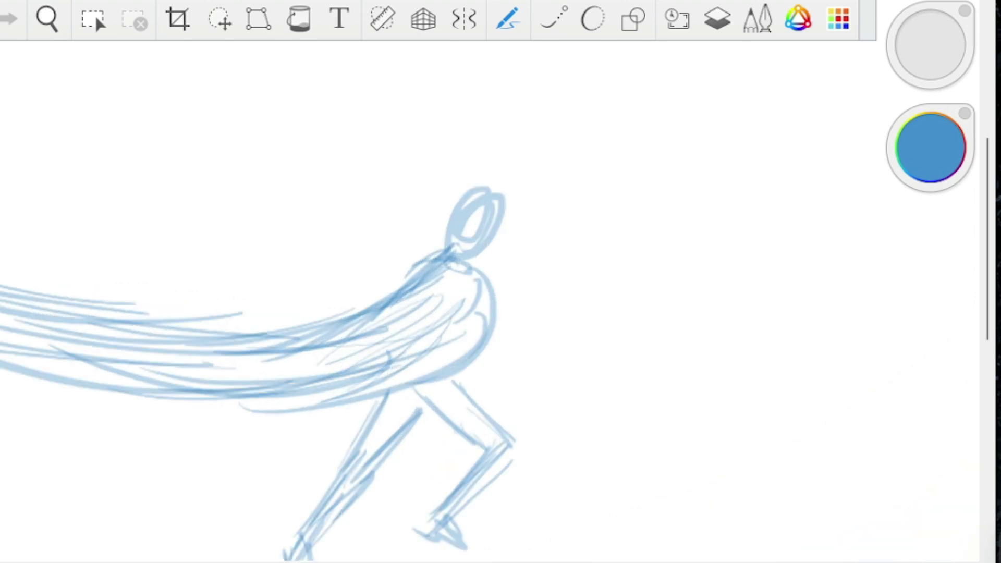
Add two curved horns to the figure's head
{"action": "scroll", "coordinate": [469, 365], "scroll_direction": "up", "scroll_amount": 4}
{"action": "left_click_drag", "start_coordinate": [490, 283], "coordinate": [549, 206]}
{"action": "mouse_move", "coordinate": [469, 303]}
{"action": "left_mouse_down"}
{"action": "mouse_move", "coordinate": [548, 198]}
{"action": "mouse_move", "coordinate": [491, 295]}
{"action": "mouse_move", "coordinate": [518, 268]}
{"action": "mouse_move", "coordinate": [493, 206]}
{"action": "mouse_move", "coordinate": [475, 274]}
{"action": "mouse_move", "coordinate": [459, 292]}
{"action": "mouse_move", "coordinate": [495, 214]}
{"action": "left_mouse_up"}
{"action": "scroll", "coordinate": [469, 365], "scroll_direction": "down", "scroll_amount": 3}
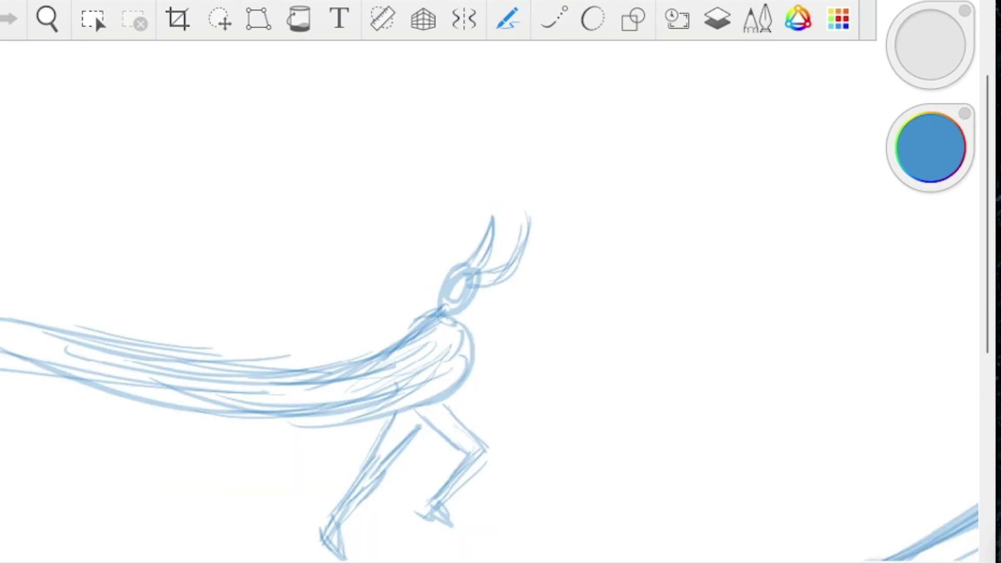
Lasso the whole caped figure in add mode and start transforming the selection
{"action": "scroll", "coordinate": [469, 312], "scroll_direction": "down", "scroll_amount": 5}
{"action": "scroll", "coordinate": [469, 313], "scroll_direction": "up", "scroll_amount": 3}
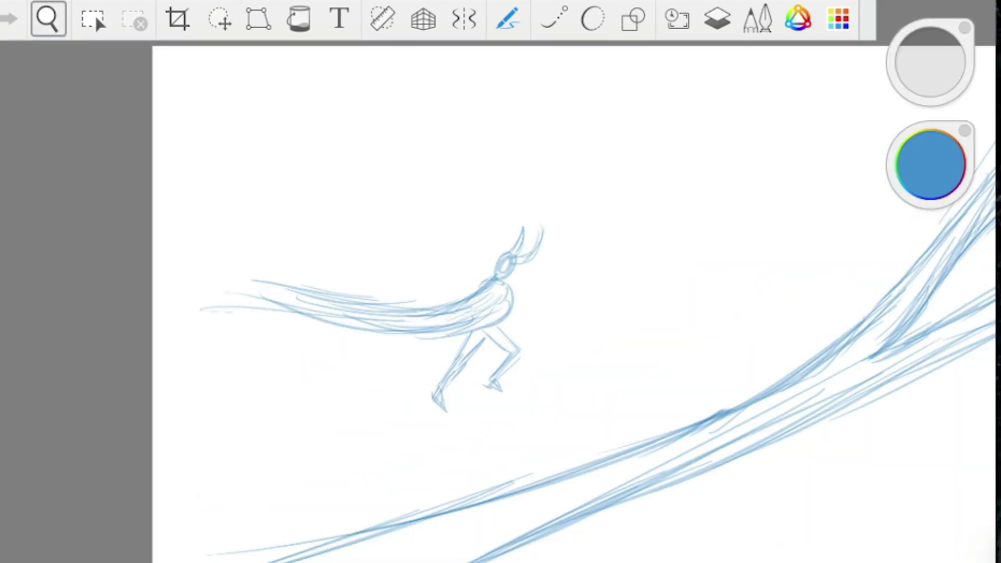
{"action": "left_click", "coordinate": [93, 19]}
{"action": "scroll", "coordinate": [500, 292], "scroll_direction": "down", "scroll_amount": 5}
{"action": "scroll", "coordinate": [501, 292], "scroll_direction": "up", "scroll_amount": 5}
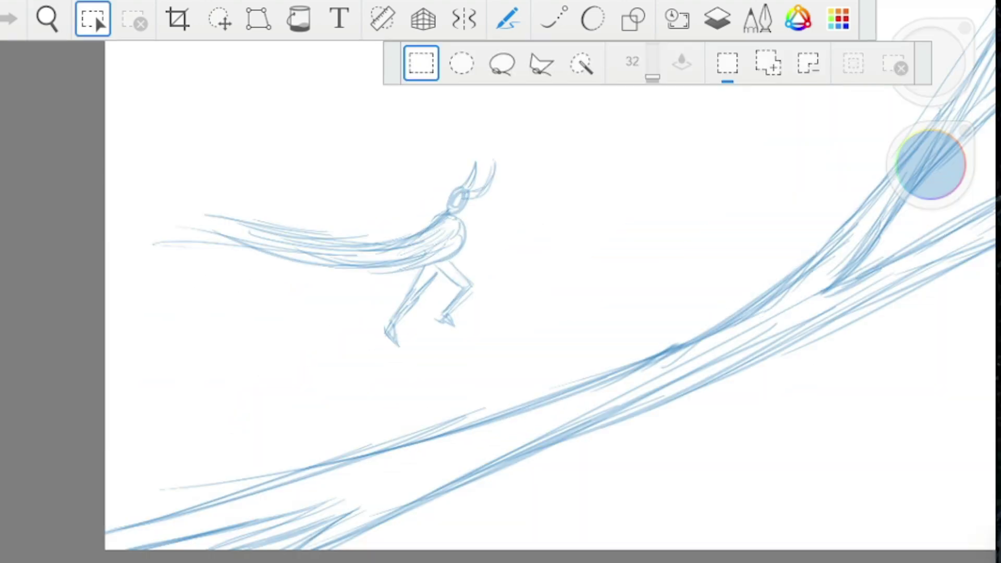
{"action": "left_click", "coordinate": [502, 63]}
{"action": "left_click", "coordinate": [768, 63]}
{"action": "mouse_move", "coordinate": [412, 151]}
{"action": "left_mouse_down"}
{"action": "mouse_move", "coordinate": [290, 184]}
{"action": "mouse_move", "coordinate": [107, 284]}
{"action": "mouse_move", "coordinate": [480, 369]}
{"action": "mouse_move", "coordinate": [411, 151]}
{"action": "left_mouse_up"}
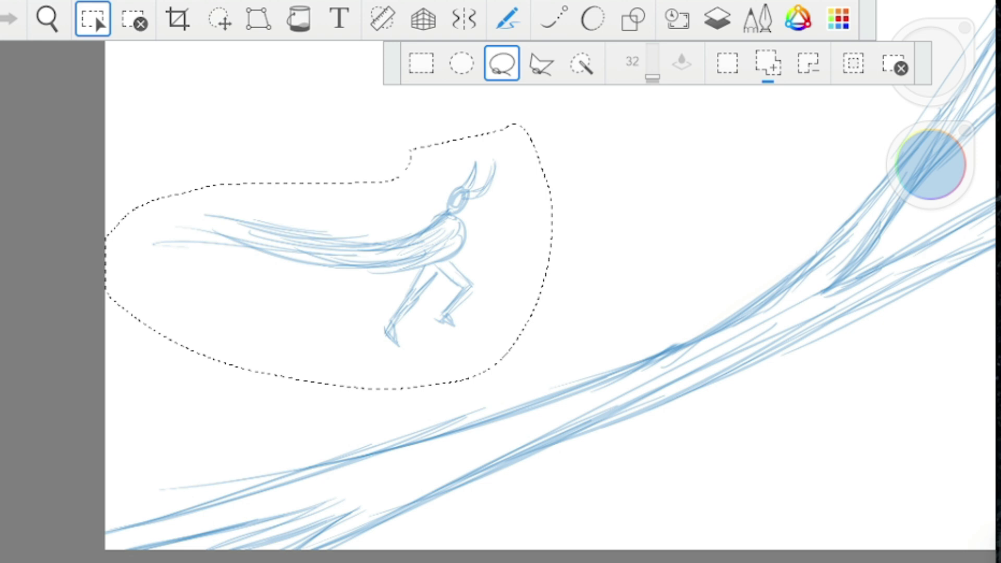
{"action": "left_click", "coordinate": [218, 20]}
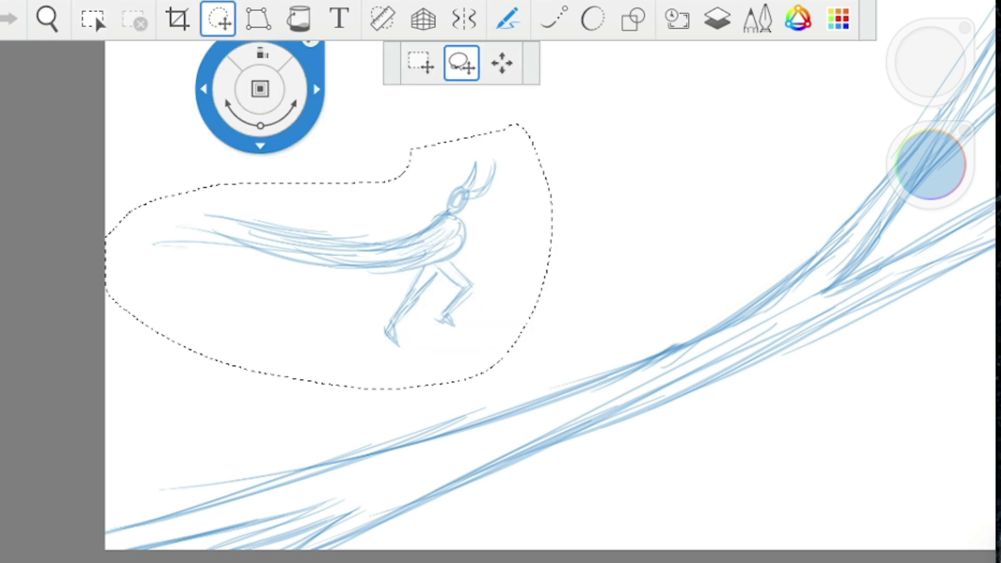
Try to tilt the selected figure counterclockwise and shift it slightly
{"action": "scroll", "coordinate": [329, 249], "scroll_direction": "down", "scroll_amount": 3}
{"action": "left_click_drag", "start_coordinate": [276, 258], "coordinate": [250, 242]}
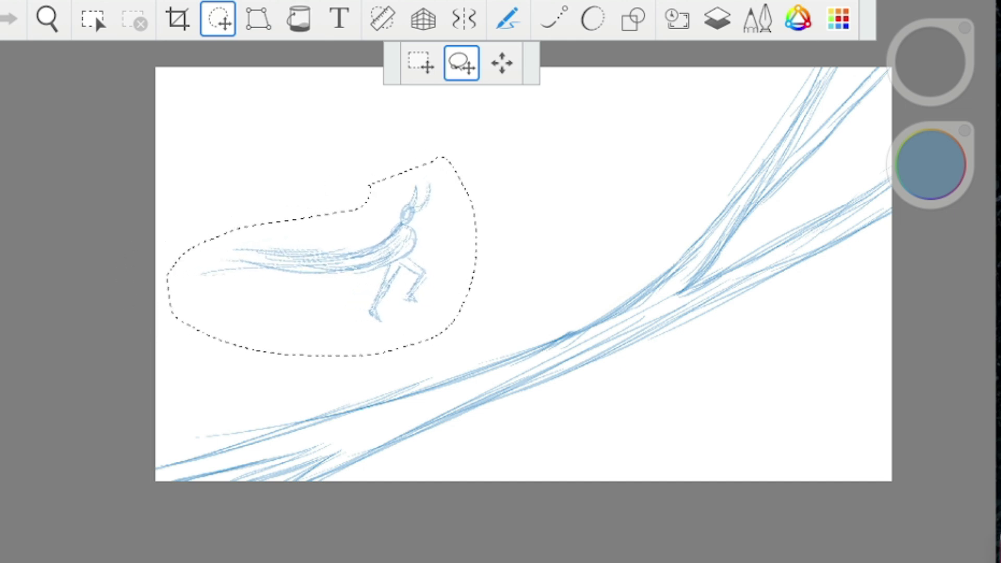
{"action": "left_click_drag", "start_coordinate": [326, 263], "coordinate": [322, 268]}
{"action": "left_click_drag", "start_coordinate": [265, 313], "coordinate": [265, 313]}
{"action": "left_click_drag", "start_coordinate": [276, 318], "coordinate": [266, 320]}
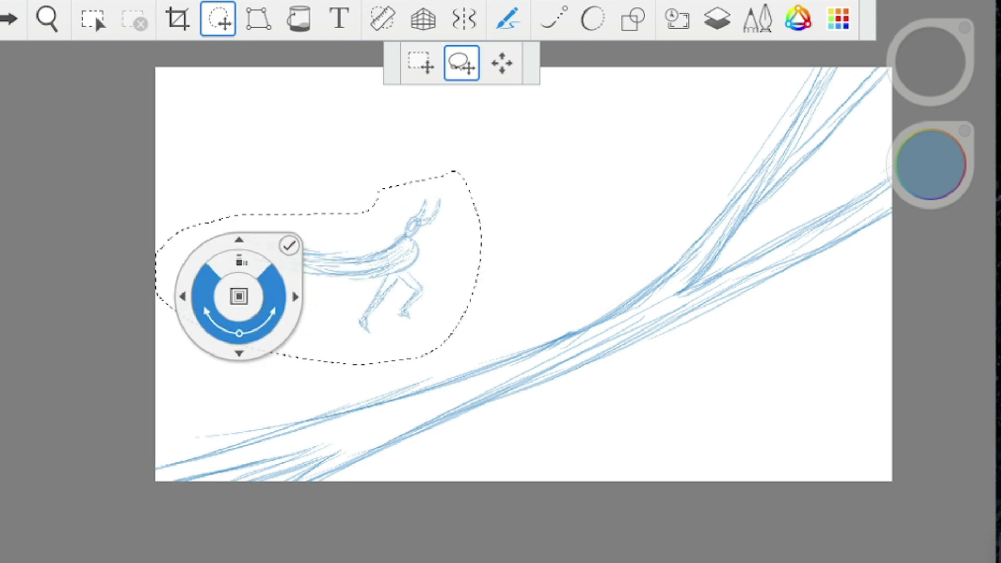
Shift the selected caped figure slightly, tilt it and shrink it a little, then finish the transform
{"action": "left_click", "coordinate": [240, 262]}
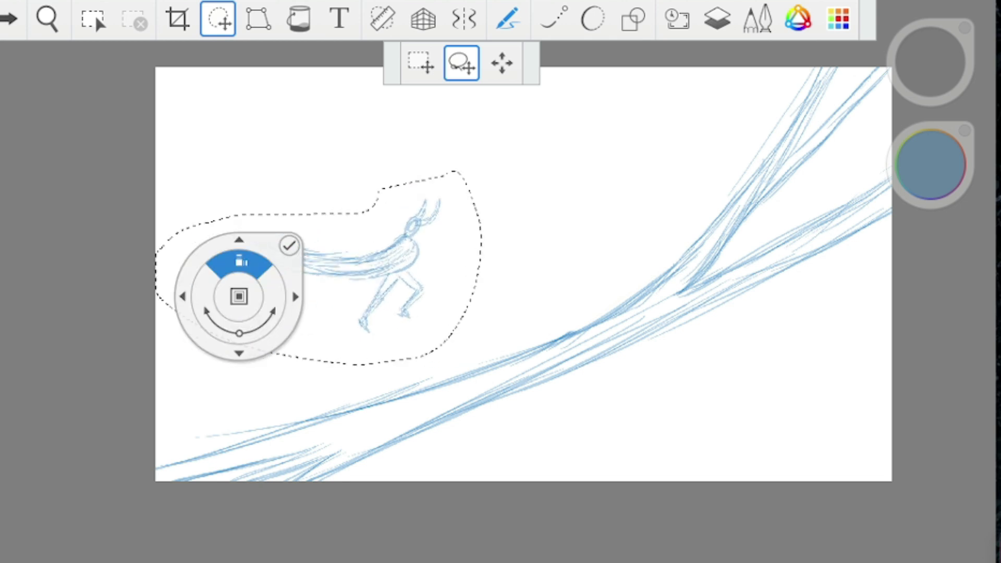
{"action": "left_click_drag", "start_coordinate": [209, 333], "coordinate": [211, 387]}
{"action": "left_click_drag", "start_coordinate": [313, 260], "coordinate": [329, 267]}
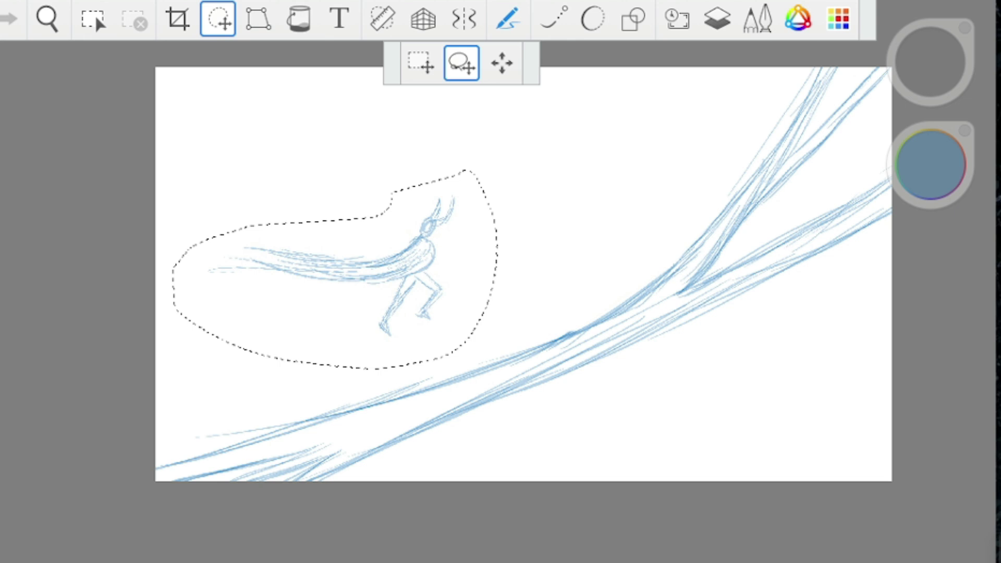
{"action": "left_click_drag", "start_coordinate": [257, 357], "coordinate": [330, 270]}
{"action": "left_click_drag", "start_coordinate": [261, 368], "coordinate": [261, 360]}
{"action": "left_click_drag", "start_coordinate": [328, 271], "coordinate": [335, 270]}
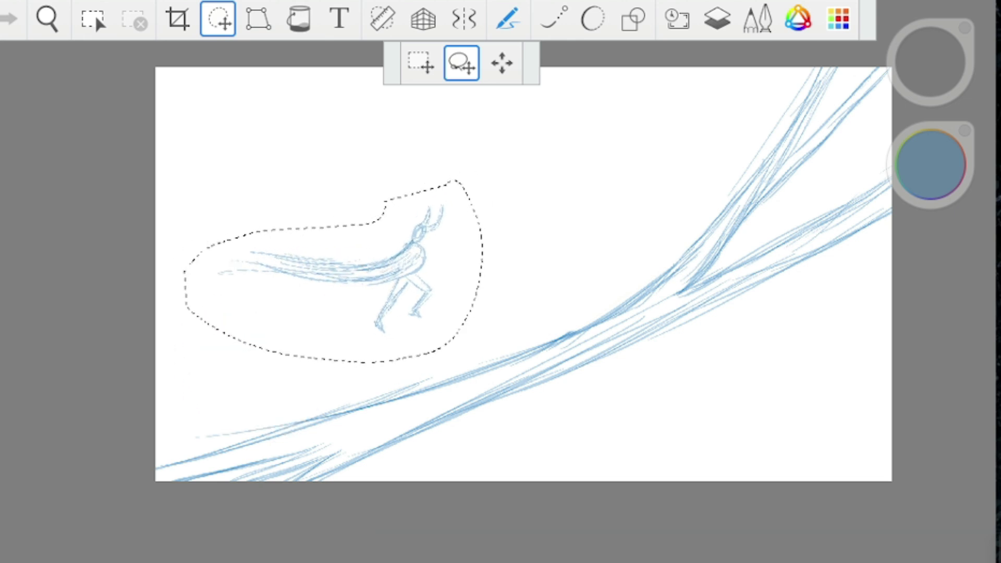
{"action": "mouse_move", "coordinate": [268, 375]}
{"action": "left_mouse_down"}
{"action": "mouse_move", "coordinate": [317, 364]}
{"action": "mouse_move", "coordinate": [322, 373]}
{"action": "left_mouse_up"}
{"action": "left_click", "coordinate": [372, 322]}
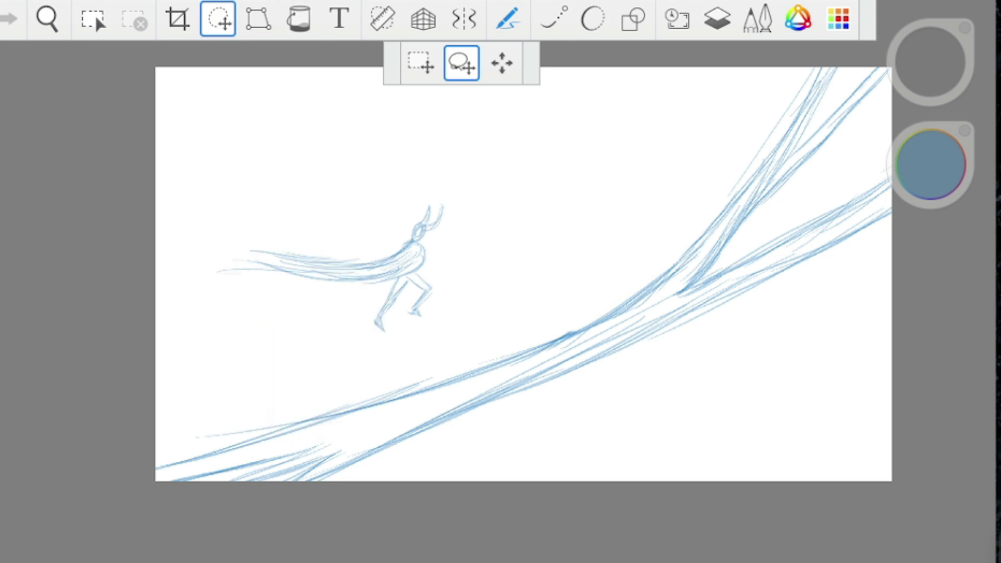
{"action": "key", "text": "ctrl+y"}
{"action": "scroll", "coordinate": [523, 274], "scroll_direction": "down", "scroll_amount": 3}
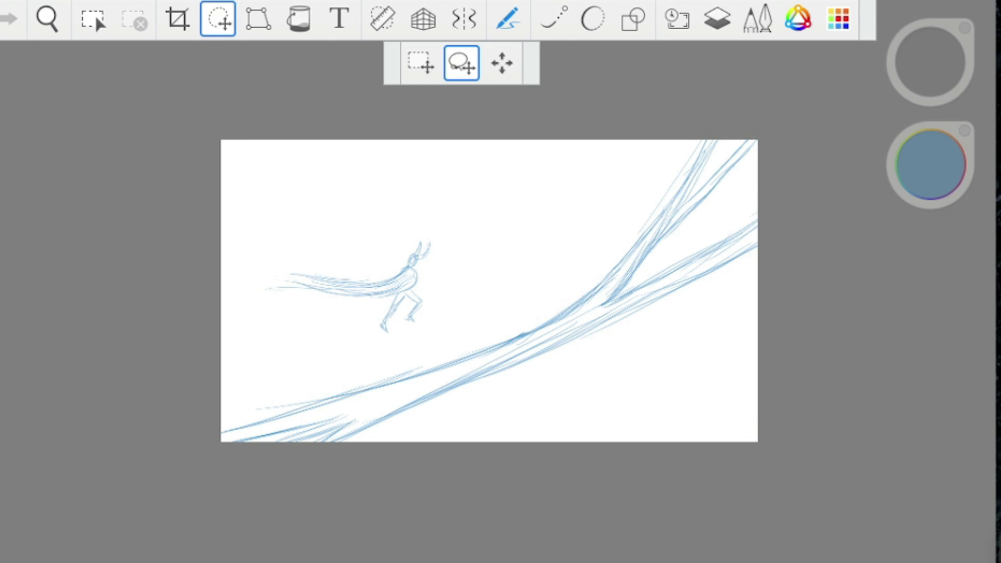
Sketch long, nearly horizontal branch lines beneath the figure's feet, running to the canvas's left edge
{"action": "left_click", "coordinate": [257, 19]}
{"action": "scroll", "coordinate": [501, 302], "scroll_direction": "up", "scroll_amount": 2}
{"action": "scroll", "coordinate": [500, 313], "scroll_direction": "down", "scroll_amount": 2}
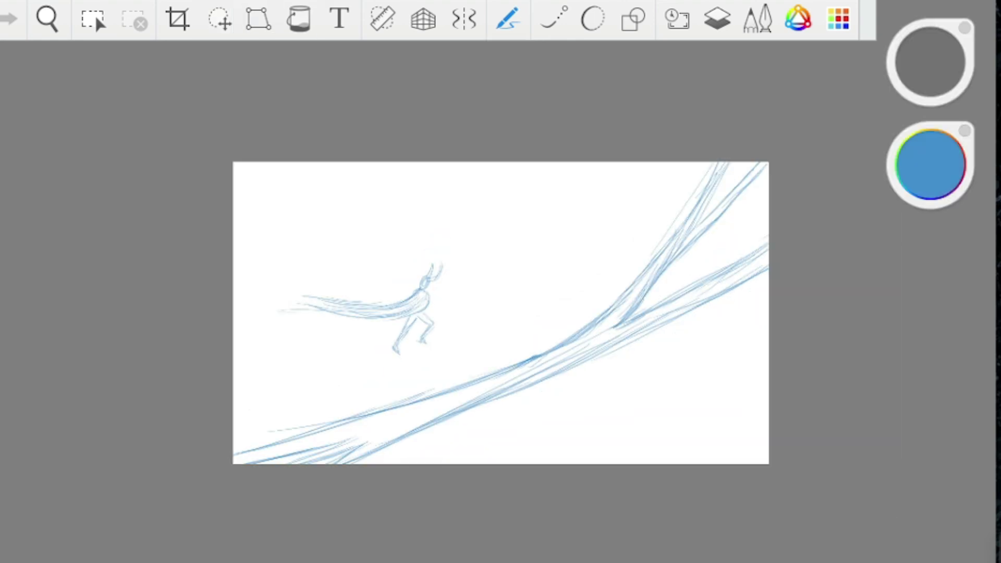
{"action": "scroll", "coordinate": [341, 326], "scroll_direction": "down", "scroll_amount": 2}
{"action": "scroll", "coordinate": [314, 278], "scroll_direction": "up", "scroll_amount": 2}
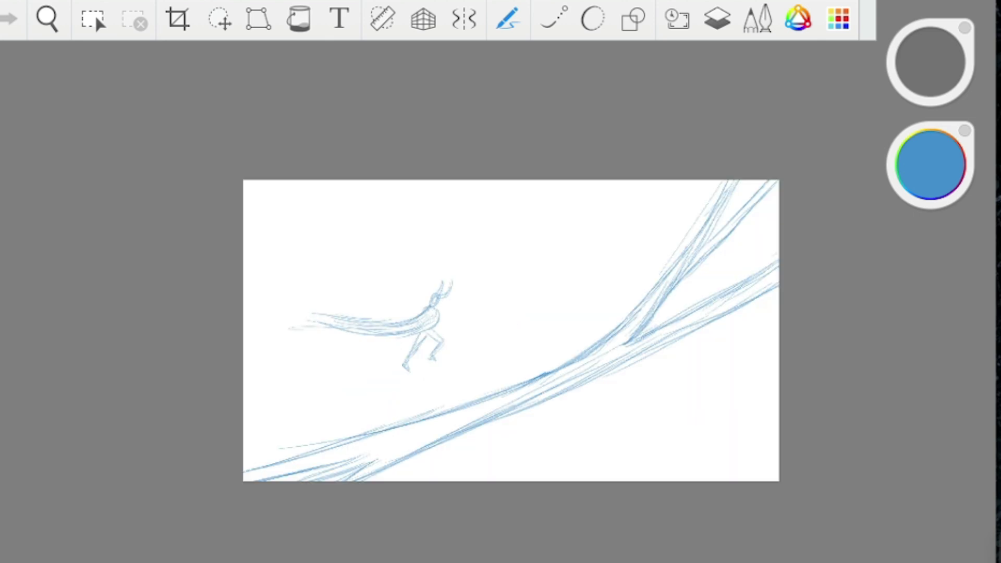
{"action": "scroll", "coordinate": [417, 333], "scroll_direction": "up", "scroll_amount": 2}
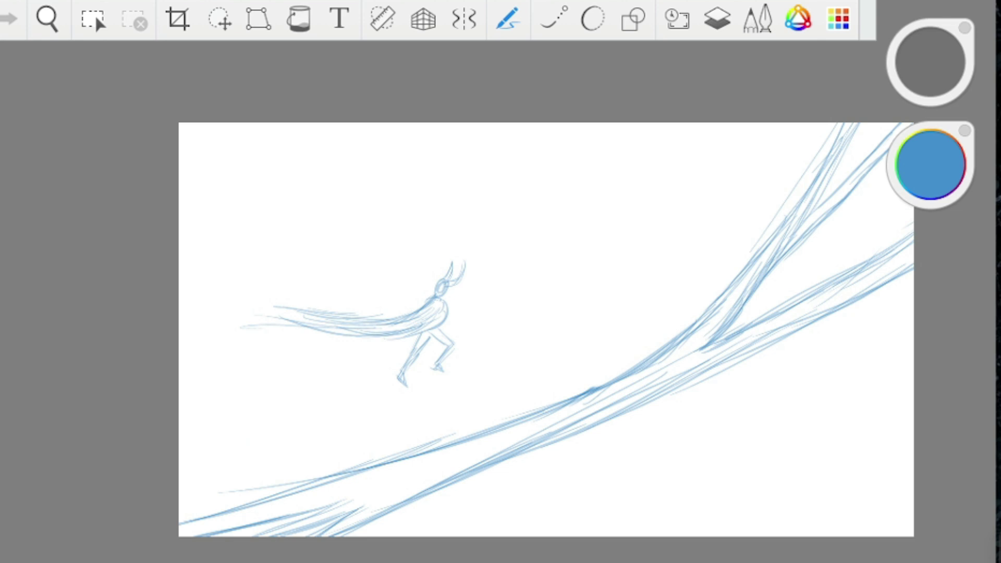
{"action": "mouse_move", "coordinate": [411, 386]}
{"action": "left_mouse_down"}
{"action": "mouse_move", "coordinate": [475, 359]}
{"action": "mouse_move", "coordinate": [373, 384]}
{"action": "mouse_move", "coordinate": [240, 383]}
{"action": "left_mouse_up"}
{"action": "mouse_move", "coordinate": [371, 383]}
{"action": "left_mouse_down"}
{"action": "mouse_move", "coordinate": [184, 386]}
{"action": "mouse_move", "coordinate": [321, 392]}
{"action": "left_mouse_up"}
{"action": "scroll", "coordinate": [546, 330], "scroll_direction": "down", "scroll_amount": 2}
{"action": "scroll", "coordinate": [313, 396], "scroll_direction": "up", "scroll_amount": 2}
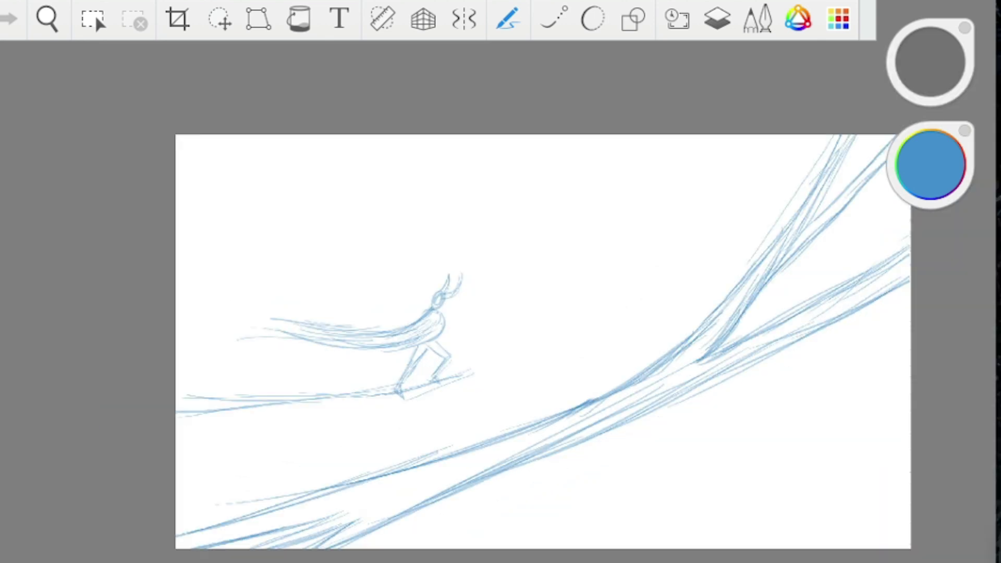
Build up the figure's branch with strokes rising from the feet to the upper-right fork, and reinforce its left end
{"action": "left_click_drag", "start_coordinate": [422, 377], "coordinate": [532, 307]}
{"action": "left_click_drag", "start_coordinate": [438, 359], "coordinate": [641, 255]}
{"action": "left_click_drag", "start_coordinate": [584, 292], "coordinate": [777, 185]}
{"action": "left_click_drag", "start_coordinate": [672, 237], "coordinate": [813, 148]}
{"action": "left_click_drag", "start_coordinate": [448, 360], "coordinate": [701, 230]}
{"action": "mouse_move", "coordinate": [420, 374]}
{"action": "left_mouse_down"}
{"action": "mouse_move", "coordinate": [592, 286]}
{"action": "mouse_move", "coordinate": [505, 327]}
{"action": "left_mouse_up"}
{"action": "left_click_drag", "start_coordinate": [385, 380], "coordinate": [456, 359]}
{"action": "left_click_drag", "start_coordinate": [777, 213], "coordinate": [576, 305]}
{"action": "left_click_drag", "start_coordinate": [755, 230], "coordinate": [567, 306]}
{"action": "left_click_drag", "start_coordinate": [700, 259], "coordinate": [506, 338]}
{"action": "mouse_move", "coordinate": [651, 274]}
{"action": "left_mouse_down"}
{"action": "mouse_move", "coordinate": [436, 372]}
{"action": "mouse_move", "coordinate": [244, 380]}
{"action": "left_mouse_up"}
{"action": "left_click_drag", "start_coordinate": [378, 378], "coordinate": [198, 376]}
{"action": "left_click_drag", "start_coordinate": [339, 377], "coordinate": [157, 379]}
Lengthen the cape with sweeping curved strokes from the figure's back to the canvas's left edge
{"action": "left_click_drag", "start_coordinate": [339, 340], "coordinate": [159, 316]}
{"action": "left_click_drag", "start_coordinate": [364, 326], "coordinate": [159, 292]}
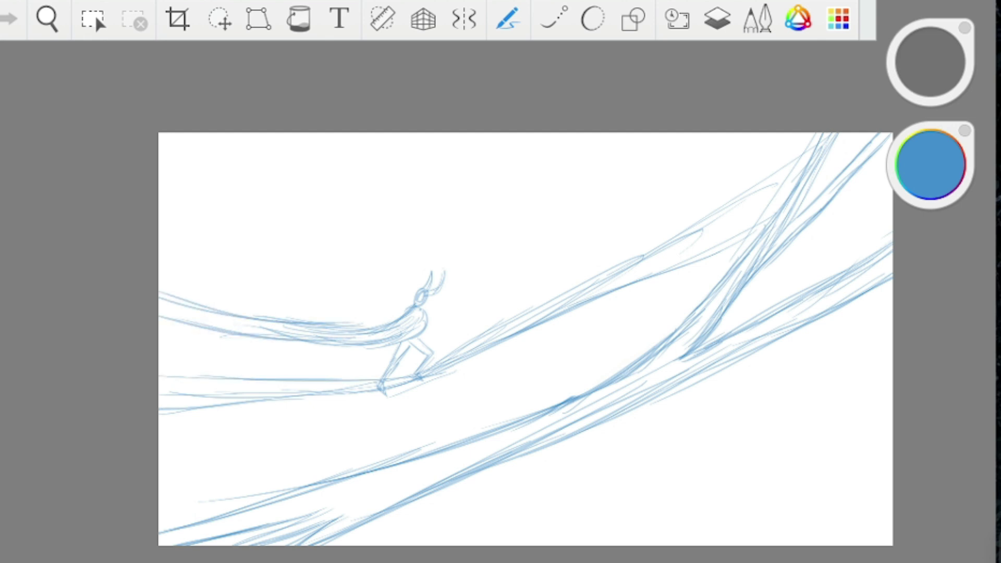
{"action": "left_click_drag", "start_coordinate": [336, 339], "coordinate": [159, 330]}
{"action": "mouse_move", "coordinate": [423, 327]}
{"action": "left_mouse_down"}
{"action": "mouse_move", "coordinate": [159, 376]}
{"action": "mouse_move", "coordinate": [159, 367]}
{"action": "left_mouse_up"}
{"action": "left_click_drag", "start_coordinate": [268, 339], "coordinate": [166, 343]}
{"action": "left_click_drag", "start_coordinate": [416, 329], "coordinate": [158, 353]}
{"action": "left_click_drag", "start_coordinate": [430, 307], "coordinate": [159, 347]}
{"action": "left_click_drag", "start_coordinate": [324, 333], "coordinate": [159, 314]}
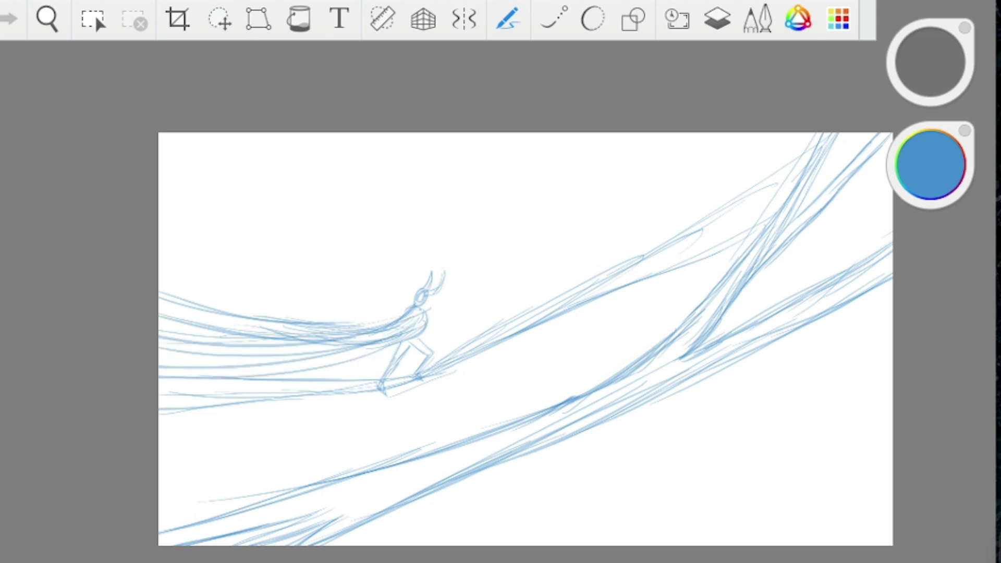
Draw a long diagonal line above the figure from the canvas's top edge to its left edge, and turn on Predictive Stroke
{"action": "scroll", "coordinate": [525, 339], "scroll_direction": "down", "scroll_amount": 3}
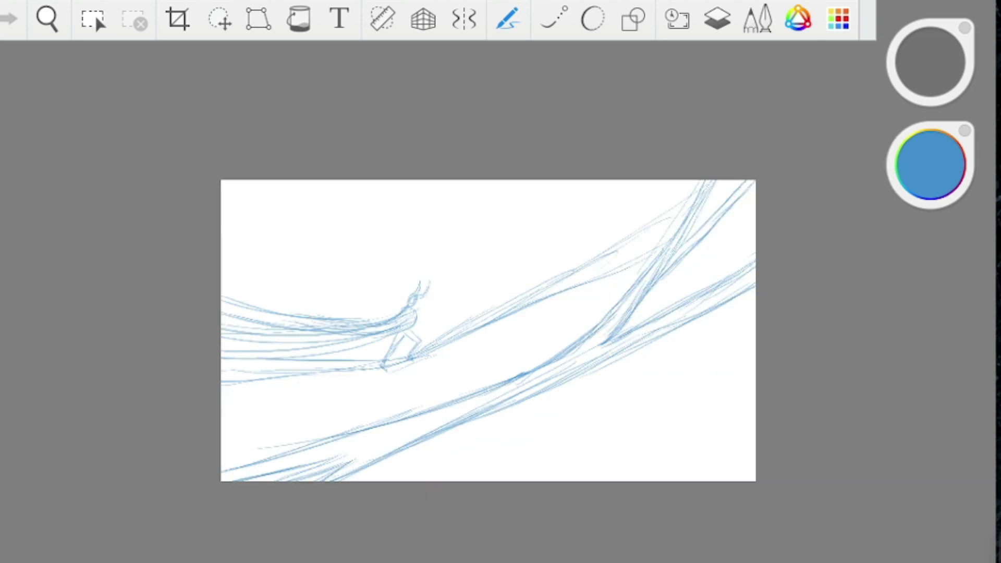
{"action": "scroll", "coordinate": [487, 330], "scroll_direction": "up", "scroll_amount": 2}
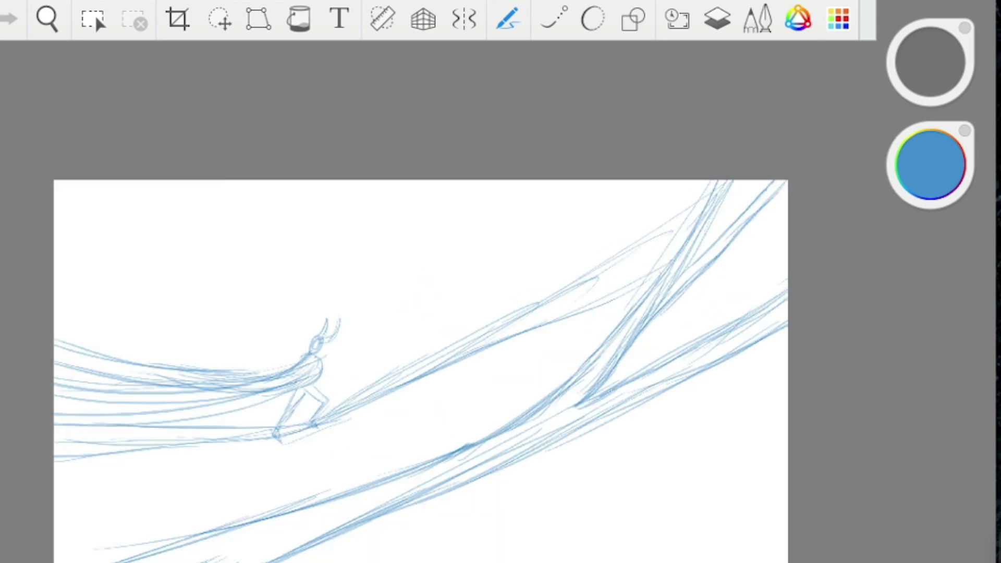
{"action": "left_click_drag", "start_coordinate": [606, 181], "coordinate": [55, 343]}
{"action": "scroll", "coordinate": [498, 245], "scroll_direction": "down", "scroll_amount": 2}
{"action": "key", "text": "ctrl+z"}
{"action": "key", "text": "o"}
{"action": "key", "text": "ctrl+y"}
{"action": "scroll", "coordinate": [442, 346], "scroll_direction": "up", "scroll_amount": 2}
{"action": "scroll", "coordinate": [500, 334], "scroll_direction": "down", "scroll_amount": 2}
Draw a horizontal line and several long crossing diagonals over the upper part of the canvas
{"action": "left_click_drag", "start_coordinate": [793, 192], "coordinate": [293, 192]}
{"action": "left_click_drag", "start_coordinate": [526, 171], "coordinate": [294, 216]}
{"action": "left_click_drag", "start_coordinate": [826, 241], "coordinate": [294, 241]}
{"action": "key", "text": "ctrl+z"}
{"action": "left_click_drag", "start_coordinate": [374, 170], "coordinate": [773, 266]}
{"action": "left_click_drag", "start_coordinate": [444, 171], "coordinate": [810, 258]}
{"action": "left_click_drag", "start_coordinate": [319, 170], "coordinate": [711, 216]}
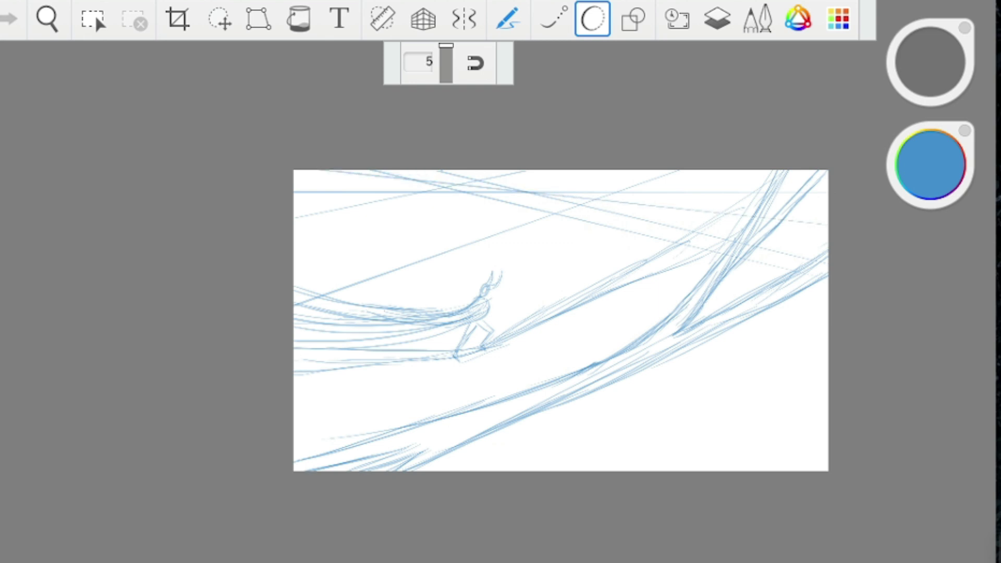
Add long diagonal background lines from the canvas's left edge, passing behind the figure and across the large branch
{"action": "left_click_drag", "start_coordinate": [718, 277], "coordinate": [293, 277]}
{"action": "key", "text": "ctrl+z"}
{"action": "left_click_drag", "start_coordinate": [293, 205], "coordinate": [683, 310]}
{"action": "key", "text": "ctrl+z"}
{"action": "mouse_move", "coordinate": [293, 204]}
{"action": "left_mouse_down"}
{"action": "mouse_move", "coordinate": [664, 249]}
{"action": "mouse_move", "coordinate": [680, 260]}
{"action": "left_mouse_up"}
{"action": "left_click_drag", "start_coordinate": [293, 336], "coordinate": [679, 171]}
{"action": "left_click_drag", "start_coordinate": [294, 398], "coordinate": [741, 247]}
{"action": "mouse_move", "coordinate": [294, 402]}
{"action": "left_mouse_down"}
{"action": "mouse_move", "coordinate": [682, 324]}
{"action": "mouse_move", "coordinate": [826, 367]}
{"action": "left_mouse_up"}
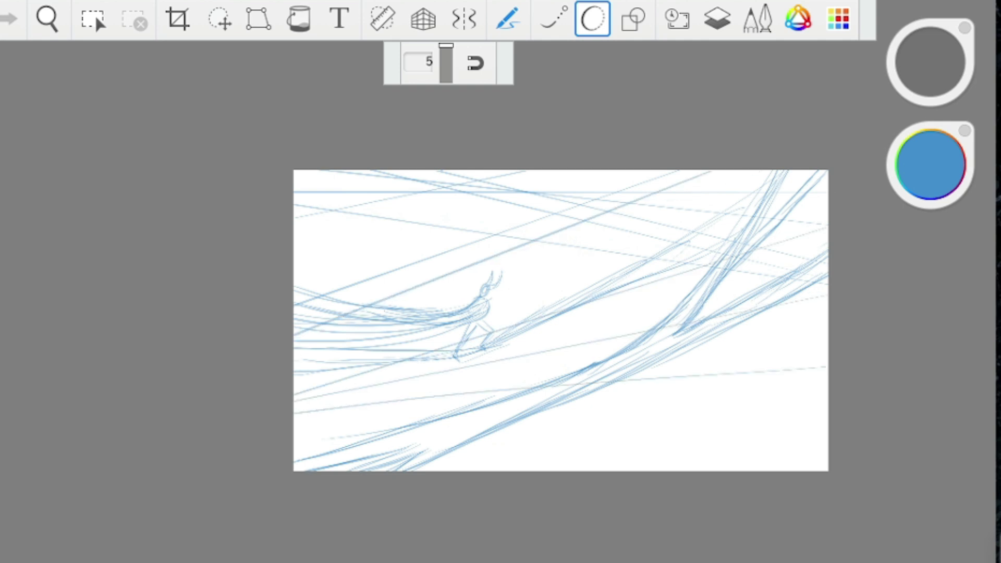
Fill the lower canvas with two horizontal lines, a gentle downward curve and several rising diagonals
{"action": "left_click_drag", "start_coordinate": [294, 459], "coordinate": [827, 459]}
{"action": "left_click_drag", "start_coordinate": [294, 425], "coordinate": [827, 426]}
{"action": "left_click_drag", "start_coordinate": [293, 388], "coordinate": [827, 446]}
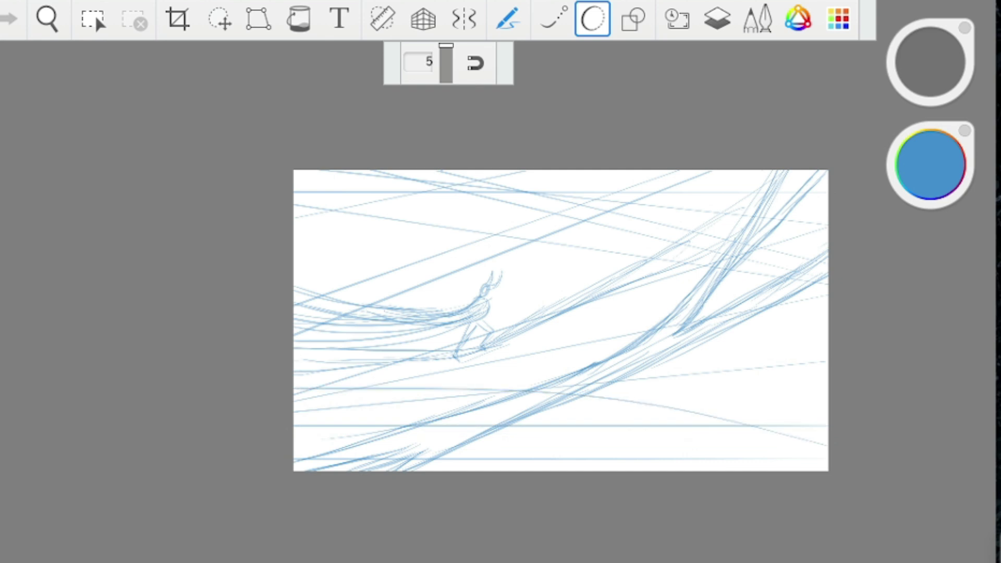
{"action": "left_click_drag", "start_coordinate": [583, 471], "coordinate": [827, 391]}
{"action": "left_click_drag", "start_coordinate": [425, 471], "coordinate": [824, 364]}
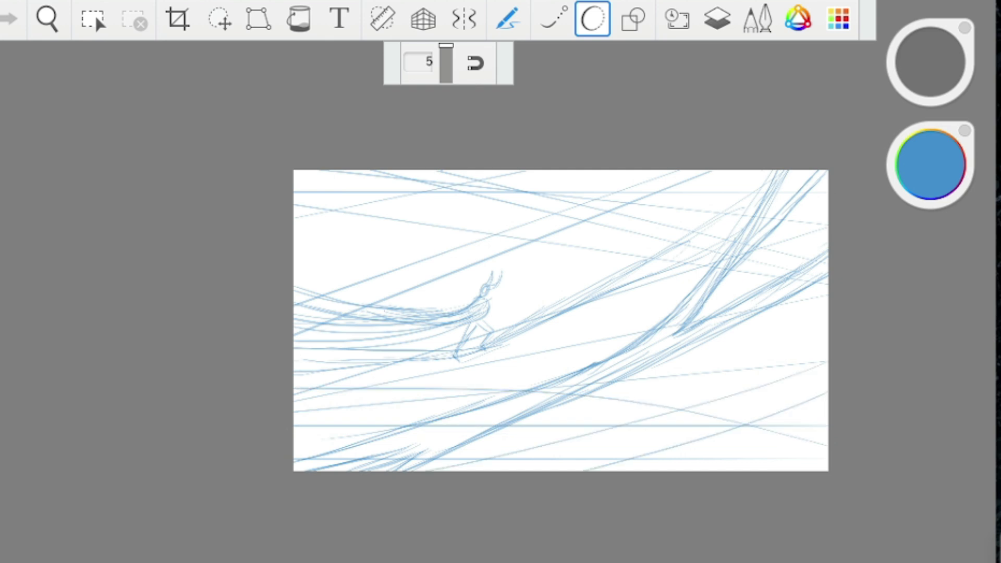
{"action": "left_click_drag", "start_coordinate": [294, 436], "coordinate": [797, 340]}
{"action": "scroll", "coordinate": [539, 272], "scroll_direction": "up", "scroll_amount": 2}
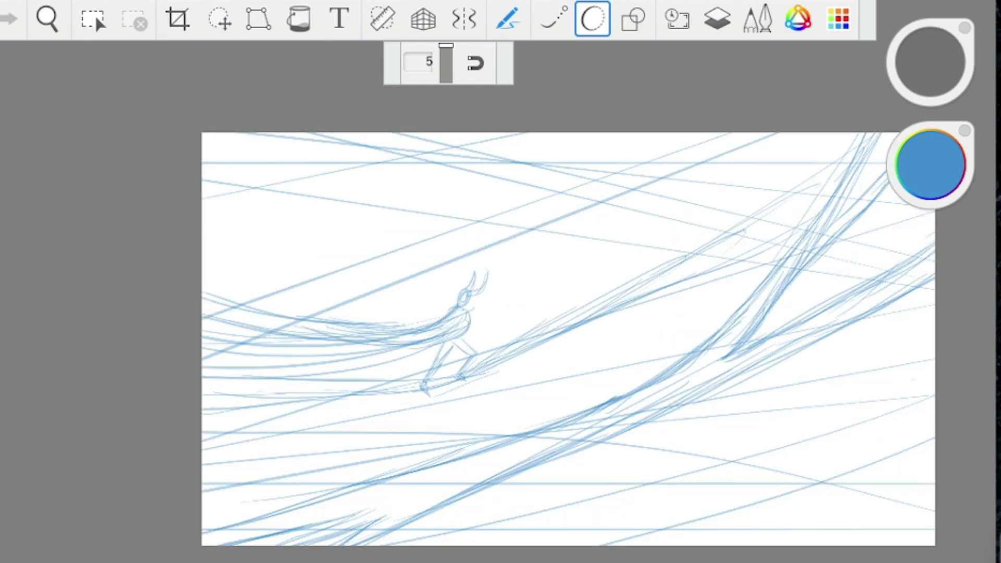
Check the overall composition with and without the last background stroke
{"action": "scroll", "coordinate": [381, 270], "scroll_direction": "down", "scroll_amount": 2}
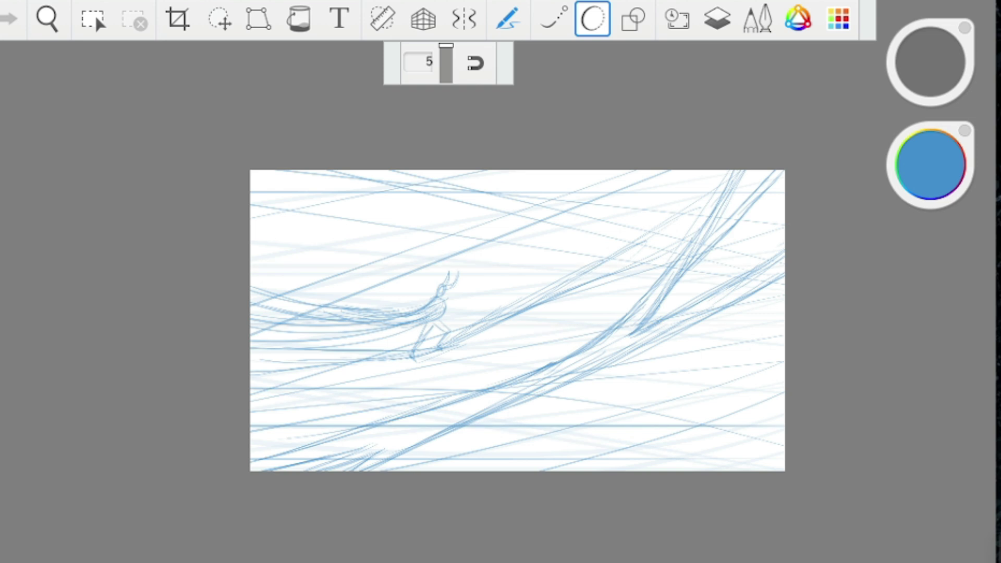
{"action": "scroll", "coordinate": [490, 200], "scroll_direction": "up", "scroll_amount": 3}
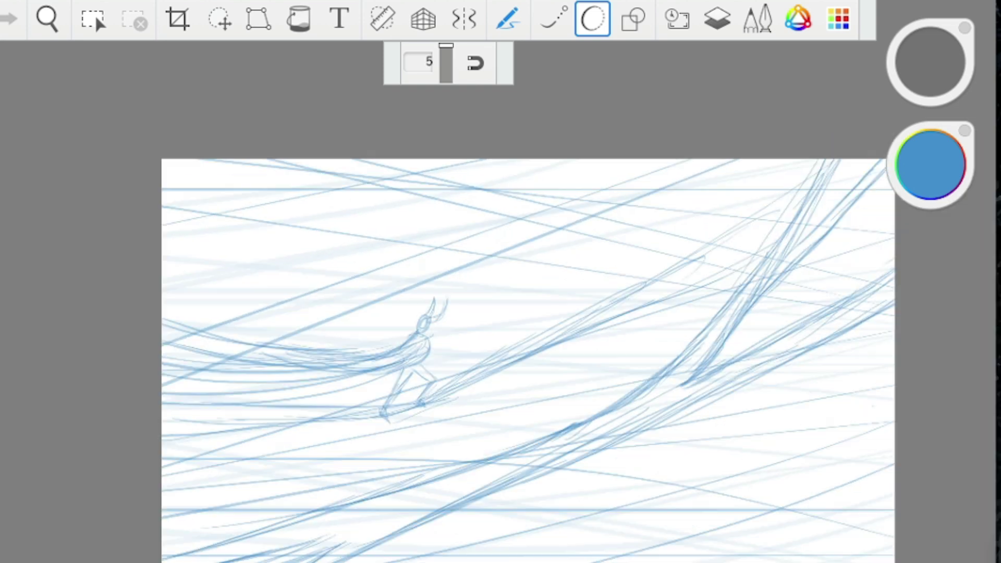
{"action": "scroll", "coordinate": [527, 360], "scroll_direction": "down", "scroll_amount": 3}
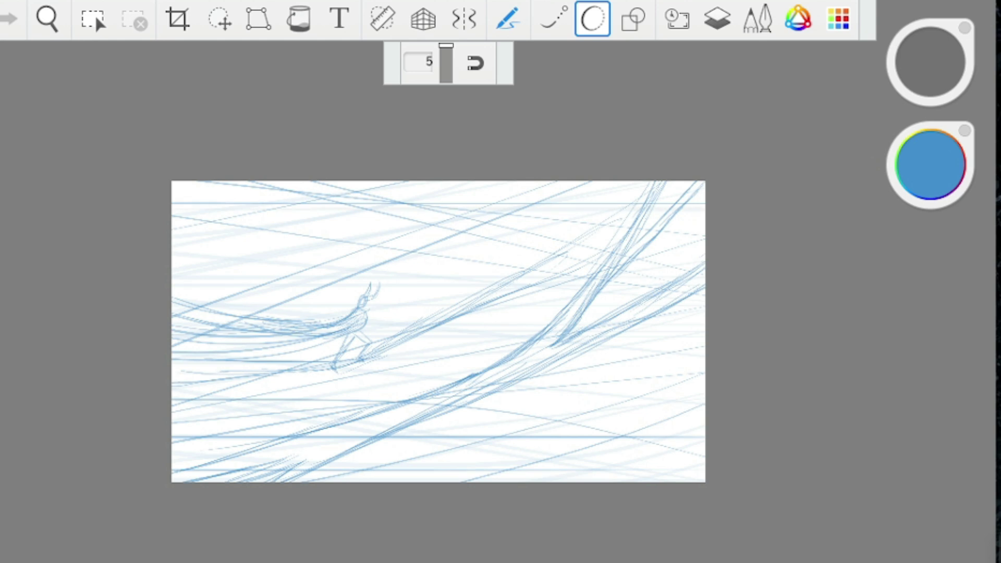
{"action": "key", "text": "ctrl+z"}
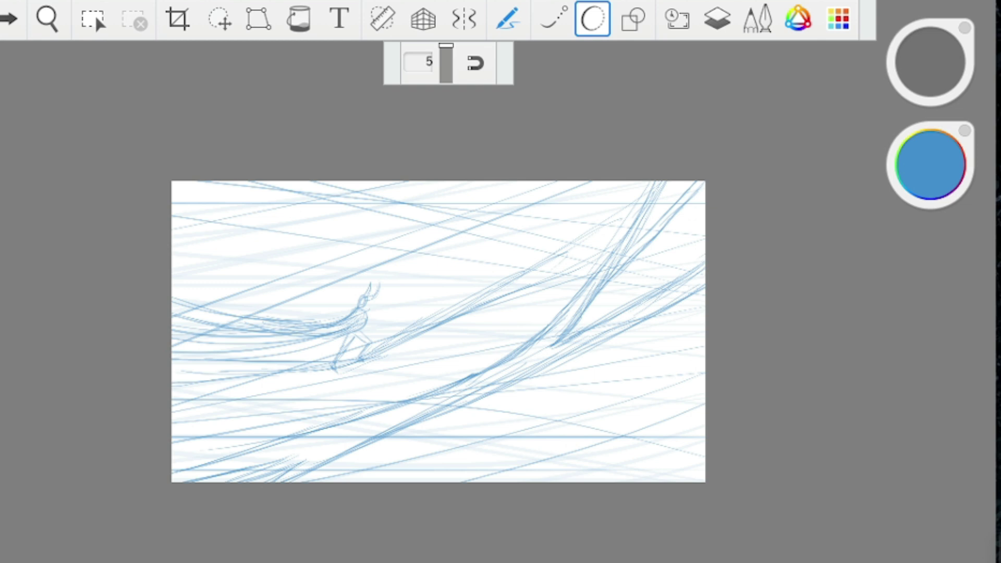
{"action": "scroll", "coordinate": [438, 332], "scroll_direction": "up", "scroll_amount": 2}
{"action": "scroll", "coordinate": [462, 317], "scroll_direction": "down", "scroll_amount": 2}
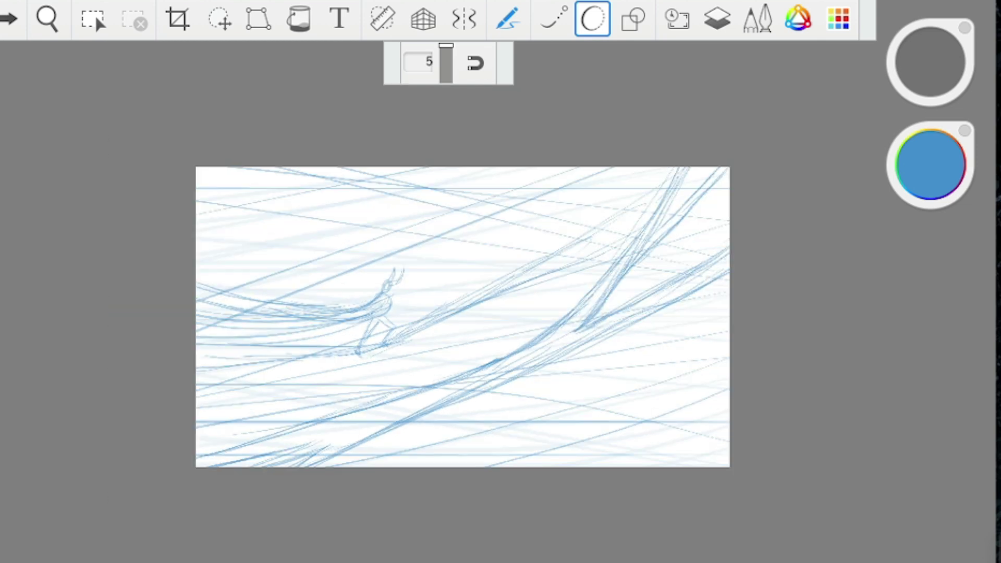
{"action": "key", "text": "ctrl+y"}
{"action": "scroll", "coordinate": [463, 316], "scroll_direction": "up", "scroll_amount": 2}
{"action": "scroll", "coordinate": [441, 308], "scroll_direction": "down", "scroll_amount": 2}
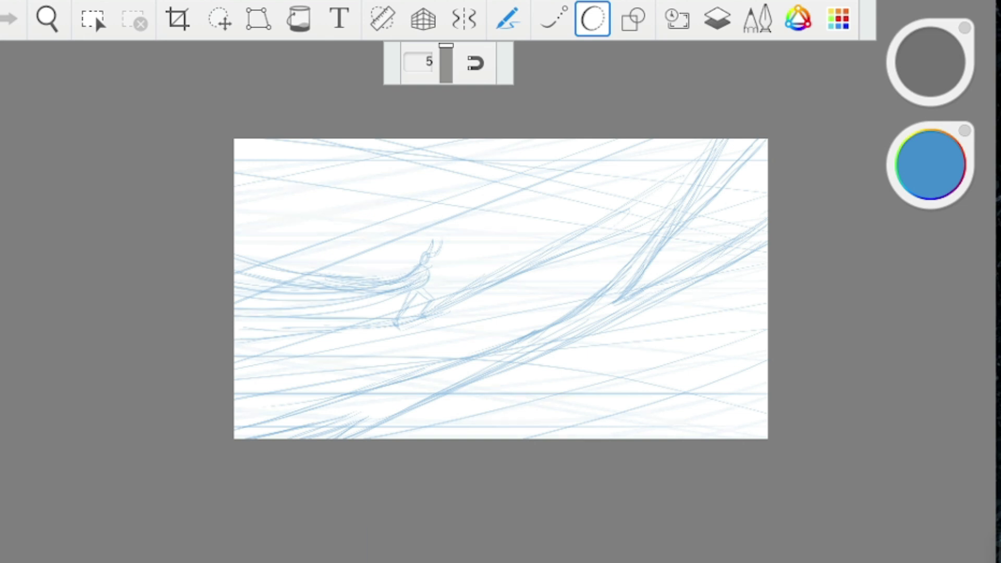
{"action": "scroll", "coordinate": [499, 262], "scroll_direction": "up", "scroll_amount": 3}
{"action": "scroll", "coordinate": [498, 262], "scroll_direction": "down", "scroll_amount": 1}
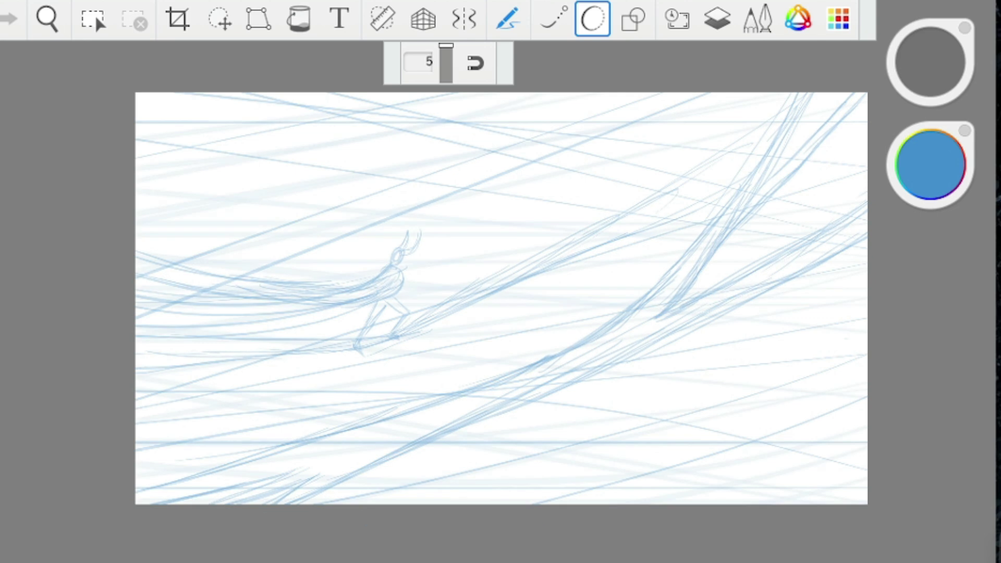
{"action": "scroll", "coordinate": [480, 290], "scroll_direction": "down", "scroll_amount": 2}
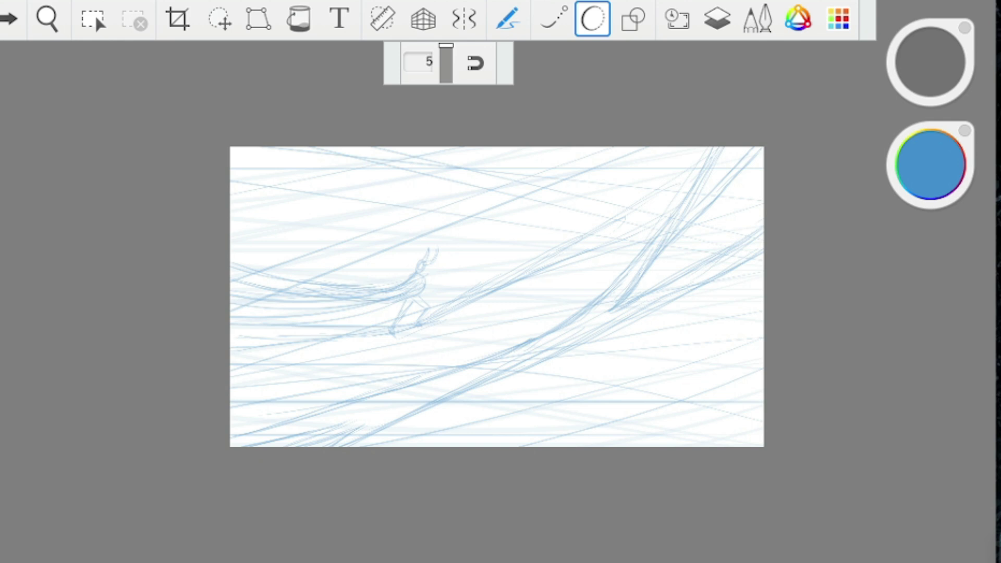
Draw a near-vertical strand of overlapping lines through the middle of the canvas, from the top edge to the bottom edge
{"action": "scroll", "coordinate": [534, 298], "scroll_direction": "down", "scroll_amount": 2}
{"action": "scroll", "coordinate": [454, 284], "scroll_direction": "up", "scroll_amount": 2}
{"action": "mouse_move", "coordinate": [556, 156]}
{"action": "left_mouse_down"}
{"action": "mouse_move", "coordinate": [542, 454]}
{"action": "mouse_move", "coordinate": [530, 454]}
{"action": "mouse_move", "coordinate": [558, 454]}
{"action": "left_mouse_up"}
{"action": "key", "text": "ctrl+z"}
{"action": "left_click_drag", "start_coordinate": [563, 157], "coordinate": [546, 454]}
{"action": "key", "text": "ctrl+z"}
{"action": "left_click_drag", "start_coordinate": [566, 157], "coordinate": [548, 454]}
{"action": "left_click_drag", "start_coordinate": [565, 159], "coordinate": [535, 454]}
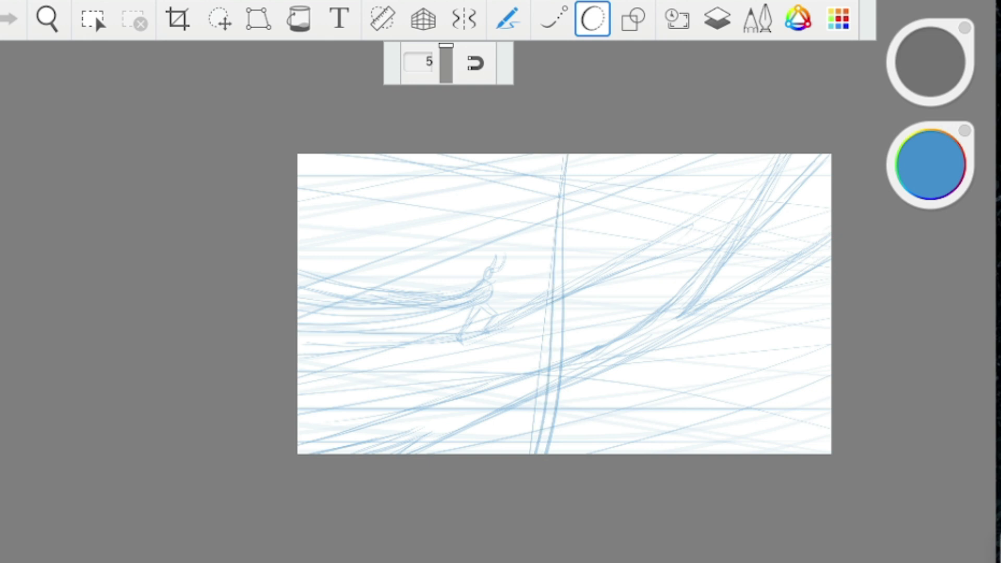
Draw a curved strand across the cape, from the canvas's top edge down to its lower-left corner
{"action": "scroll", "coordinate": [564, 304], "scroll_direction": "down", "scroll_amount": 2}
{"action": "scroll", "coordinate": [556, 284], "scroll_direction": "up", "scroll_amount": 2}
{"action": "mouse_move", "coordinate": [474, 151]}
{"action": "left_mouse_down"}
{"action": "mouse_move", "coordinate": [340, 442]}
{"action": "mouse_move", "coordinate": [339, 427]}
{"action": "left_mouse_up"}
{"action": "left_click_drag", "start_coordinate": [471, 151], "coordinate": [350, 451]}
{"action": "scroll", "coordinate": [605, 301], "scroll_direction": "down", "scroll_amount": 2}
{"action": "scroll", "coordinate": [539, 297], "scroll_direction": "up", "scroll_amount": 2}
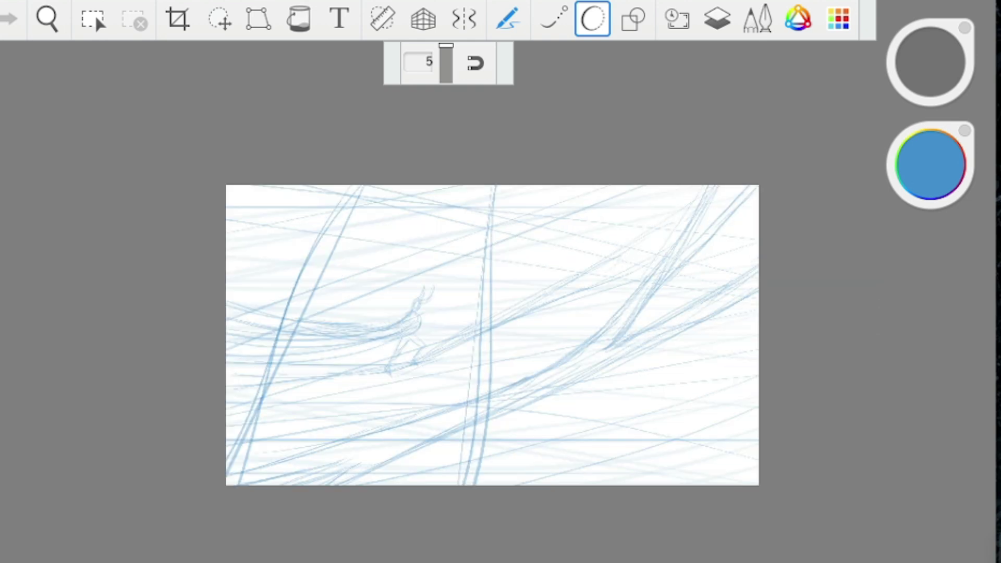
Draw steep diagonal lines across the upper-right branch fork, from the canvas's top edge to its right edge
{"action": "left_click_drag", "start_coordinate": [662, 186], "coordinate": [756, 299]}
{"action": "left_click_drag", "start_coordinate": [651, 186], "coordinate": [758, 307]}
{"action": "scroll", "coordinate": [626, 312], "scroll_direction": "down", "scroll_amount": 3}
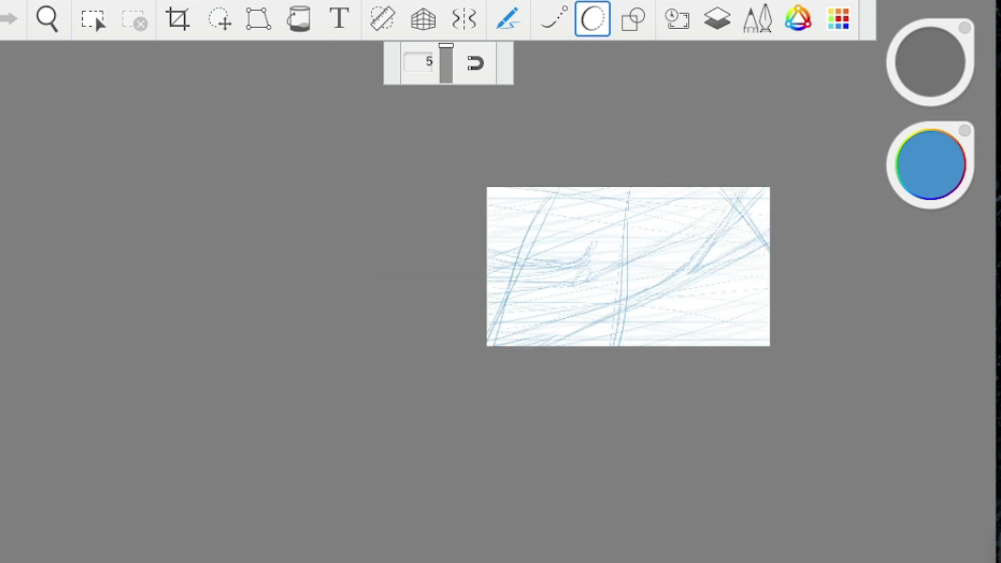
{"action": "scroll", "coordinate": [626, 271], "scroll_direction": "up", "scroll_amount": 3}
{"action": "scroll", "coordinate": [633, 295], "scroll_direction": "down", "scroll_amount": 2}
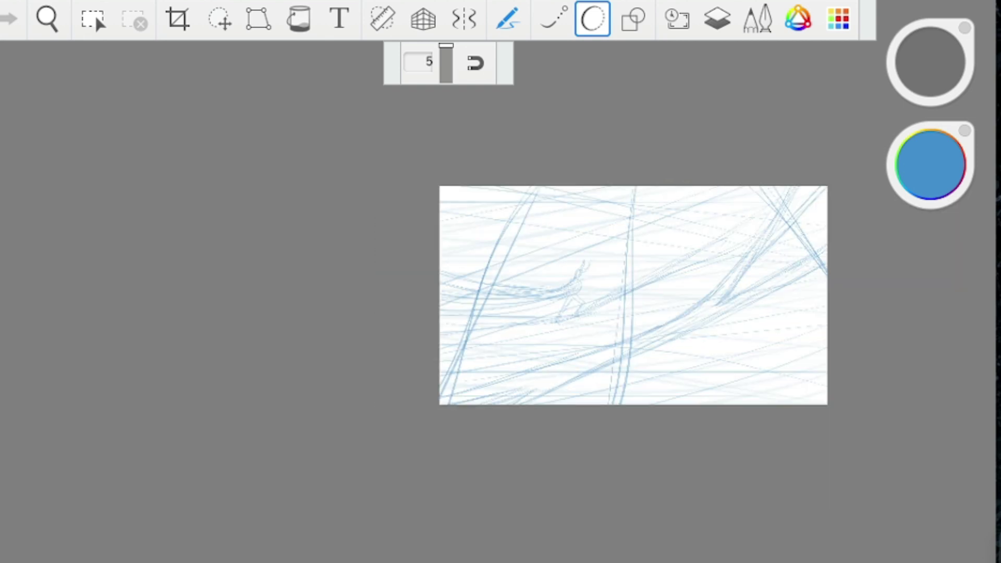
{"action": "scroll", "coordinate": [792, 293], "scroll_direction": "up", "scroll_amount": 2}
{"action": "left_click_drag", "start_coordinate": [834, 210], "coordinate": [784, 444]}
{"action": "left_click_drag", "start_coordinate": [840, 175], "coordinate": [791, 376]}
{"action": "key", "text": "ctrl+z"}
{"action": "key", "text": "ctrl+z"}
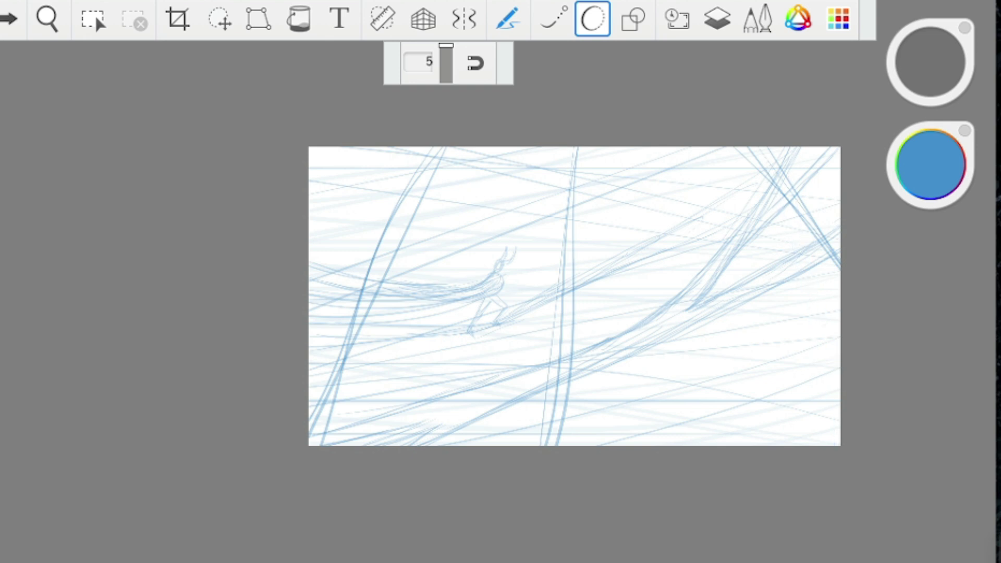
Draw a curved strand from the upper-right fork down along the canvas's right edge
{"action": "scroll", "coordinate": [778, 201], "scroll_direction": "up", "scroll_amount": 2}
{"action": "left_click_drag", "start_coordinate": [779, 188], "coordinate": [860, 453]}
{"action": "left_click_drag", "start_coordinate": [779, 189], "coordinate": [860, 443]}
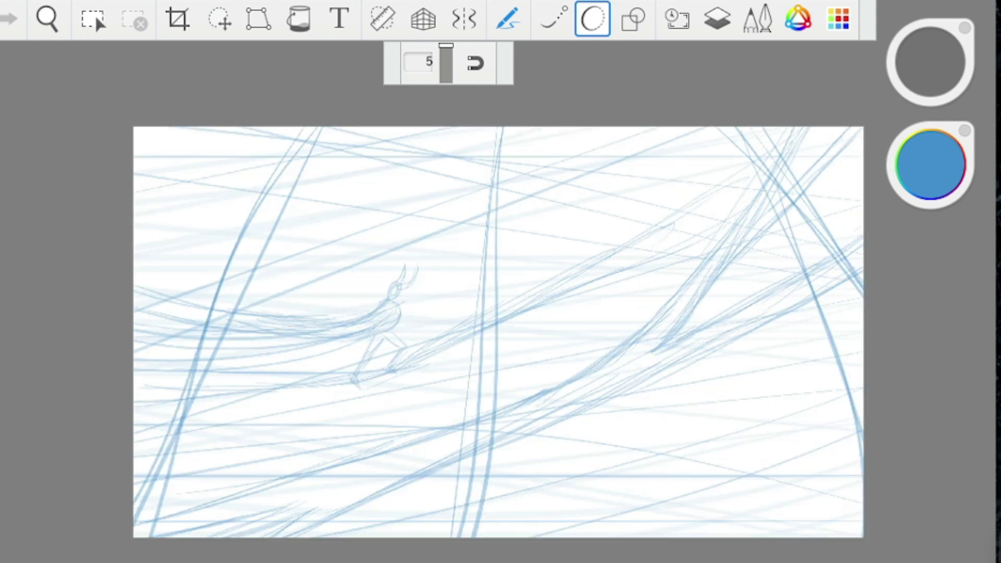
{"action": "scroll", "coordinate": [830, 200], "scroll_direction": "down", "scroll_amount": 2}
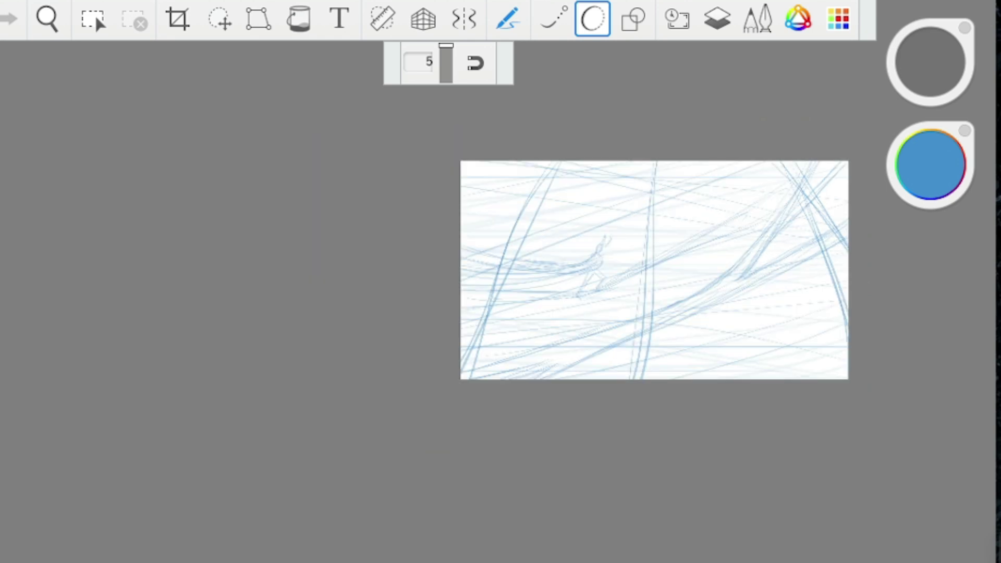
Draw a sweeping curve above the cape from the canvas's top edge down to its left edge
{"action": "scroll", "coordinate": [577, 181], "scroll_direction": "up", "scroll_amount": 2}
{"action": "scroll", "coordinate": [648, 417], "scroll_direction": "down", "scroll_amount": 2}
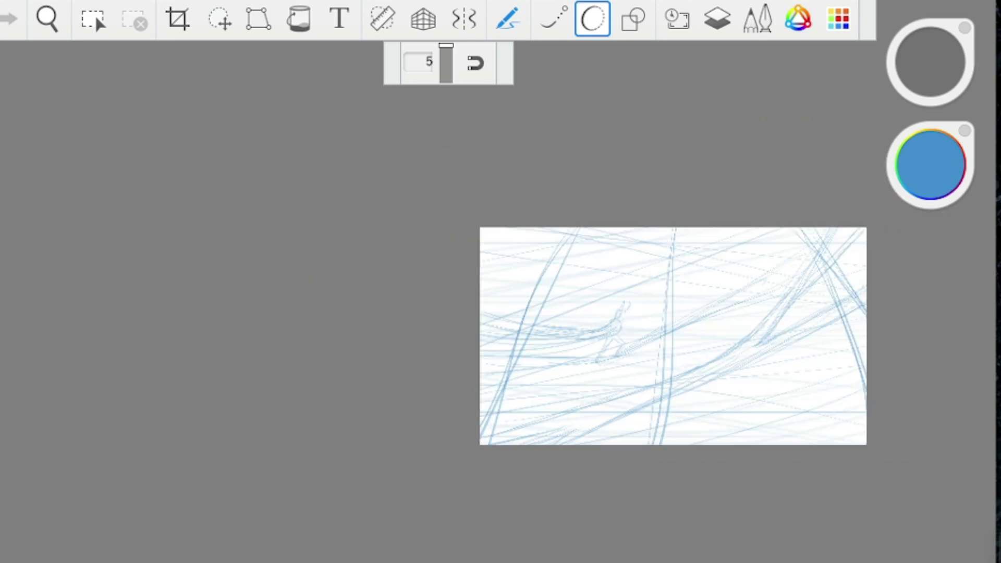
{"action": "scroll", "coordinate": [640, 256], "scroll_direction": "up", "scroll_amount": 2}
{"action": "mouse_move", "coordinate": [628, 214]}
{"action": "left_mouse_down"}
{"action": "mouse_move", "coordinate": [490, 316]}
{"action": "mouse_move", "coordinate": [419, 355]}
{"action": "mouse_move", "coordinate": [419, 344]}
{"action": "left_mouse_up"}
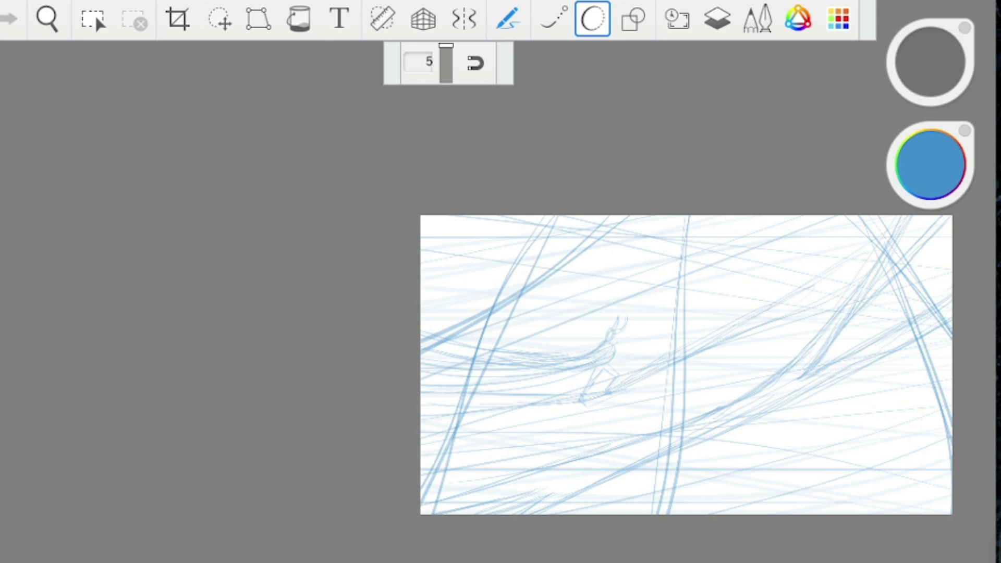
Draw several overlapping curved strands across the canvas's lower-right corner, sweeping from its bottom edge up to its right edge
{"action": "scroll", "coordinate": [471, 236], "scroll_direction": "down", "scroll_amount": 2}
{"action": "scroll", "coordinate": [631, 370], "scroll_direction": "up", "scroll_amount": 4}
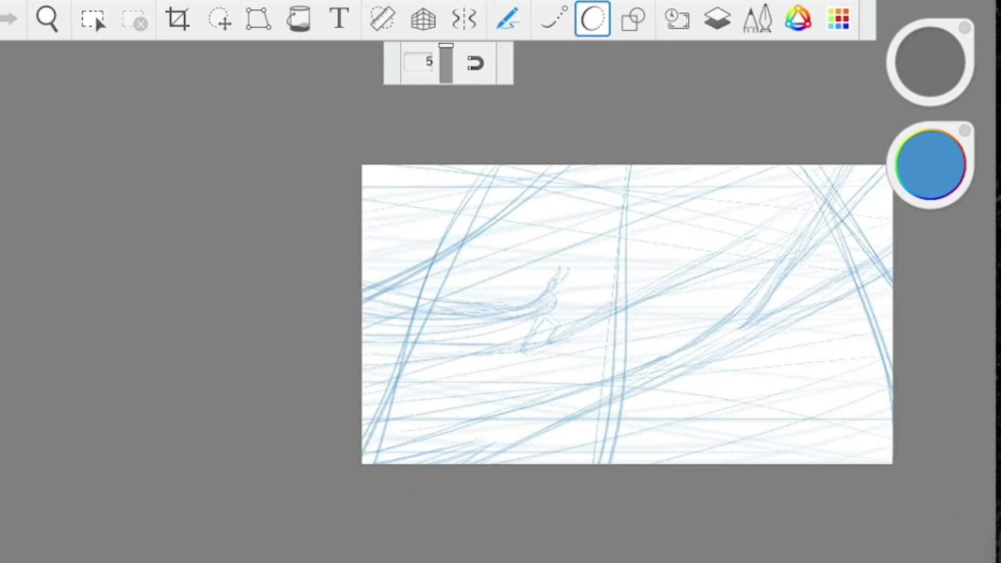
{"action": "scroll", "coordinate": [387, 346], "scroll_direction": "down", "scroll_amount": 2}
{"action": "scroll", "coordinate": [337, 265], "scroll_direction": "down", "scroll_amount": 2}
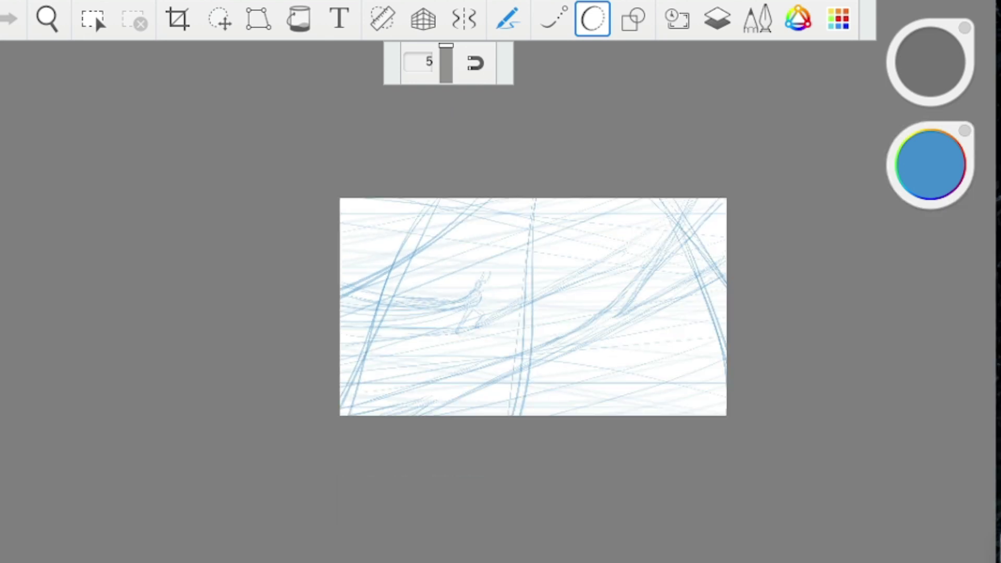
{"action": "scroll", "coordinate": [660, 310], "scroll_direction": "up", "scroll_amount": 2}
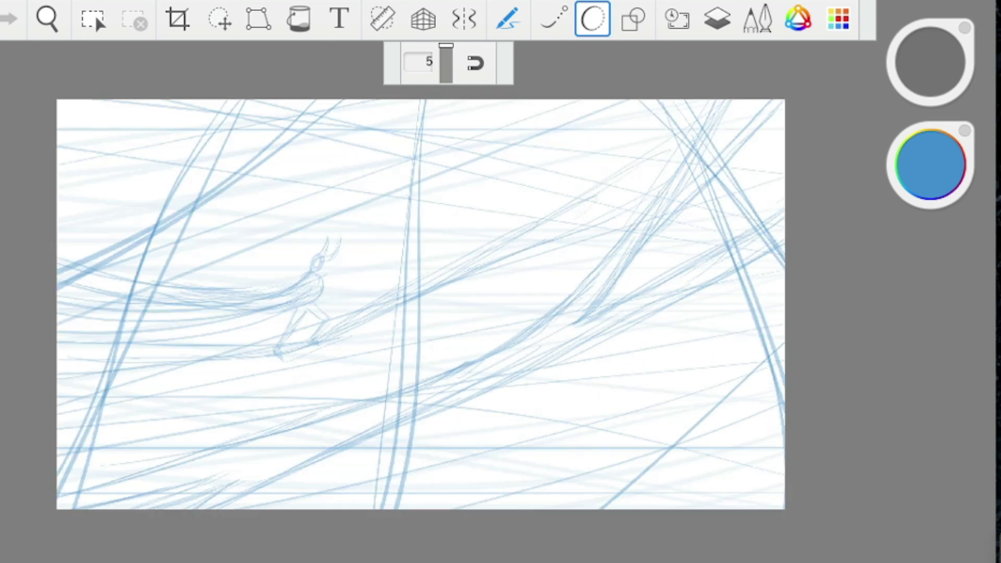
{"action": "left_click_drag", "start_coordinate": [575, 508], "coordinate": [766, 357]}
{"action": "left_click_drag", "start_coordinate": [532, 508], "coordinate": [782, 368]}
{"action": "scroll", "coordinate": [806, 309], "scroll_direction": "down", "scroll_amount": 2}
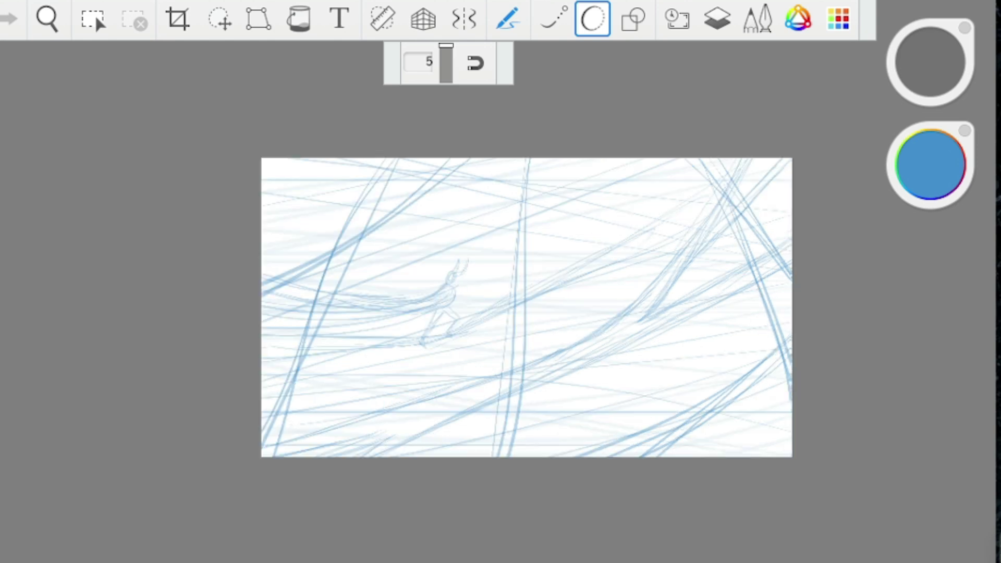
{"action": "scroll", "coordinate": [709, 324], "scroll_direction": "up", "scroll_amount": 1}
{"action": "scroll", "coordinate": [484, 400], "scroll_direction": "down", "scroll_amount": 1}
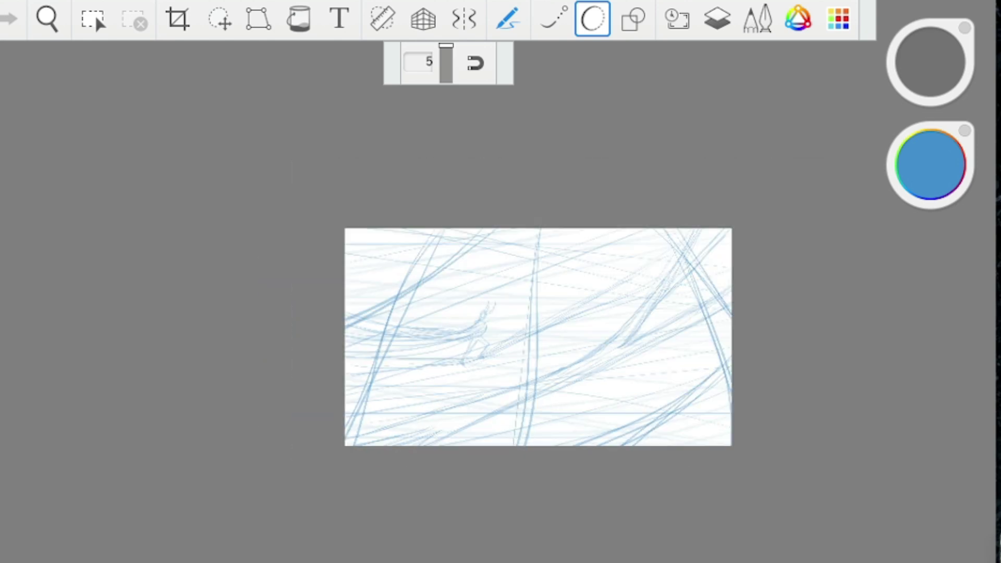
Draw two steep curved strands across the canvas's upper-left corner, between its left edge and top edge
{"action": "scroll", "coordinate": [496, 288], "scroll_direction": "up", "scroll_amount": 1}
{"action": "left_click_drag", "start_coordinate": [290, 312], "coordinate": [361, 206]}
{"action": "left_click_drag", "start_coordinate": [290, 292], "coordinate": [345, 206]}
Examine the balance of the whole composition, with its crossing strands around the running figure
{"action": "scroll", "coordinate": [554, 354], "scroll_direction": "down", "scroll_amount": 1}
{"action": "scroll", "coordinate": [496, 313], "scroll_direction": "up", "scroll_amount": 1}
{"action": "scroll", "coordinate": [450, 328], "scroll_direction": "up", "scroll_amount": 1}
{"action": "scroll", "coordinate": [483, 237], "scroll_direction": "down", "scroll_amount": 1}
{"action": "scroll", "coordinate": [478, 227], "scroll_direction": "up", "scroll_amount": 1}
{"action": "scroll", "coordinate": [515, 312], "scroll_direction": "up", "scroll_amount": 1}
{"action": "scroll", "coordinate": [516, 313], "scroll_direction": "down", "scroll_amount": 1}
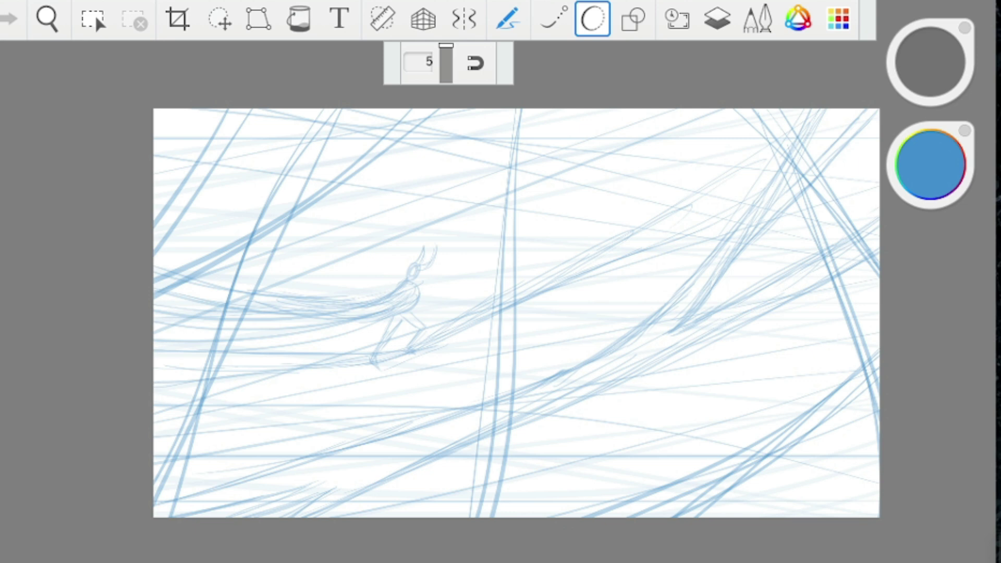
{"action": "scroll", "coordinate": [516, 313], "scroll_direction": "down", "scroll_amount": 1}
{"action": "scroll", "coordinate": [515, 313], "scroll_direction": "up", "scroll_amount": 2}
{"action": "scroll", "coordinate": [516, 313], "scroll_direction": "down", "scroll_amount": 3}
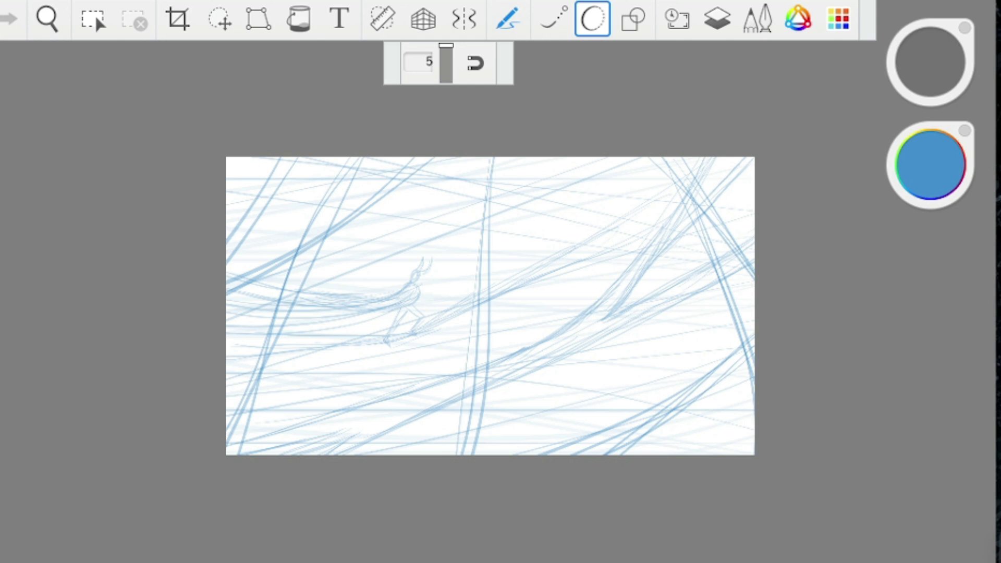
{"action": "scroll", "coordinate": [534, 285], "scroll_direction": "up", "scroll_amount": 1}
{"action": "scroll", "coordinate": [533, 285], "scroll_direction": "down", "scroll_amount": 1}
{"action": "scroll", "coordinate": [534, 285], "scroll_direction": "up", "scroll_amount": 1}
Turn off predictive stroke and check the background strands with the figure and branches hidden
{"action": "key", "text": "o"}
{"action": "key", "text": "o"}
{"action": "key", "text": "o"}
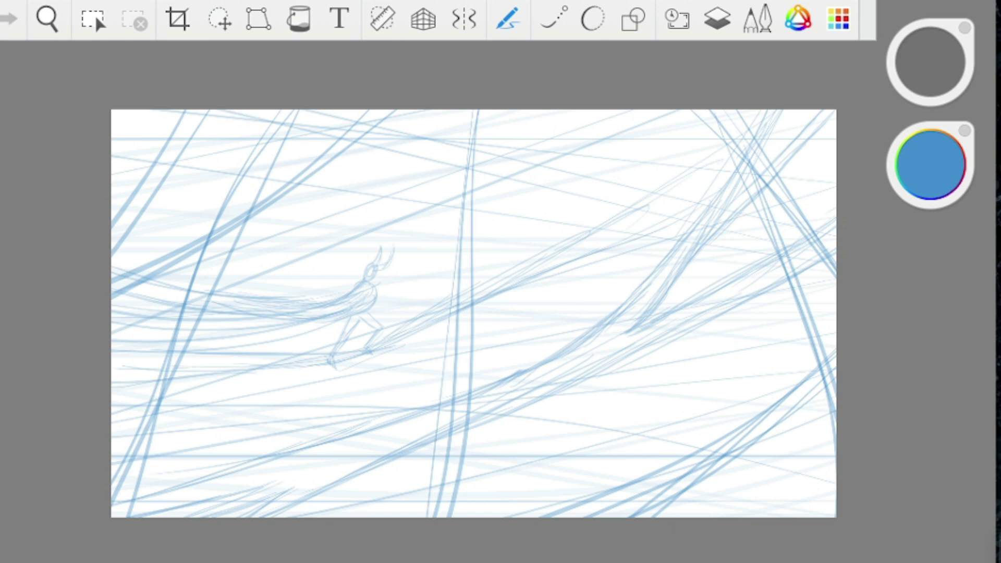
{"action": "scroll", "coordinate": [697, 250], "scroll_direction": "down", "scroll_amount": 2}
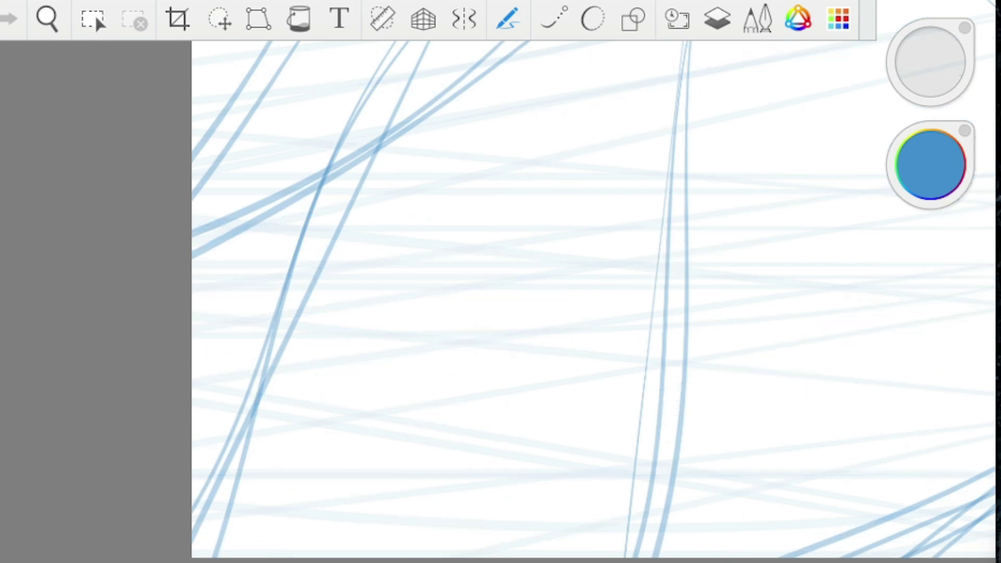
{"action": "scroll", "coordinate": [465, 302], "scroll_direction": "down", "scroll_amount": 5}
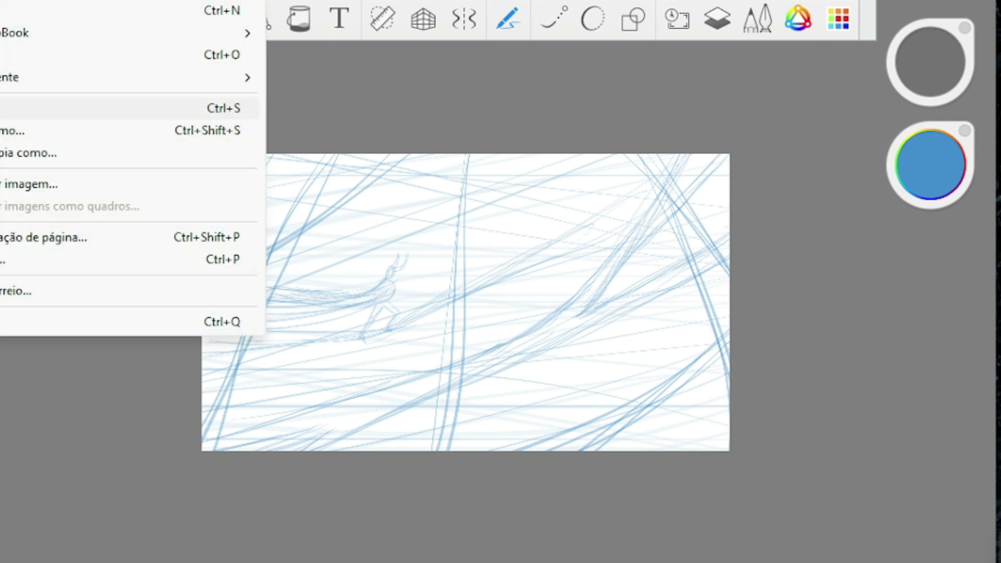
{"action": "left_click", "coordinate": [130, 130]}
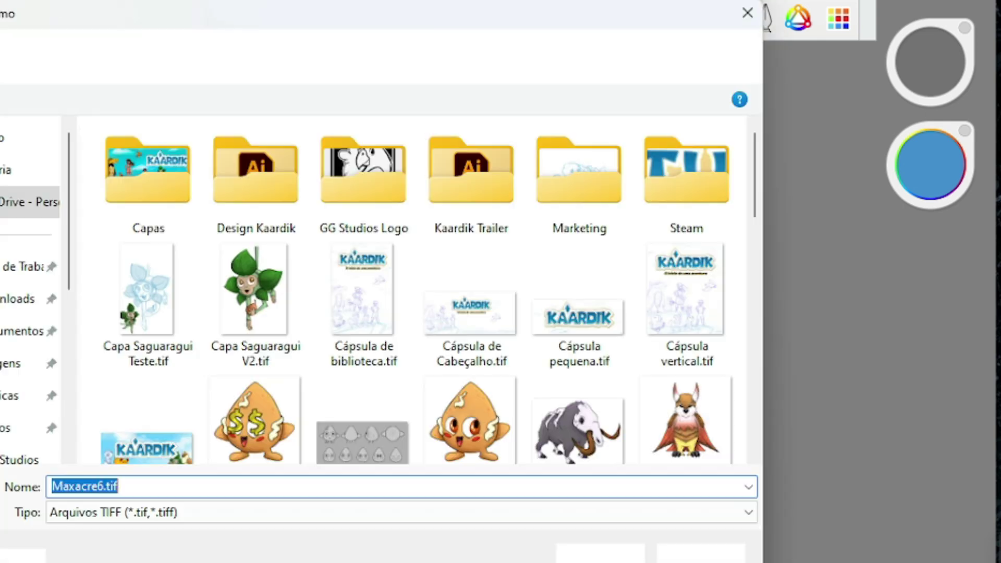
{"action": "left_click", "coordinate": [748, 12]}
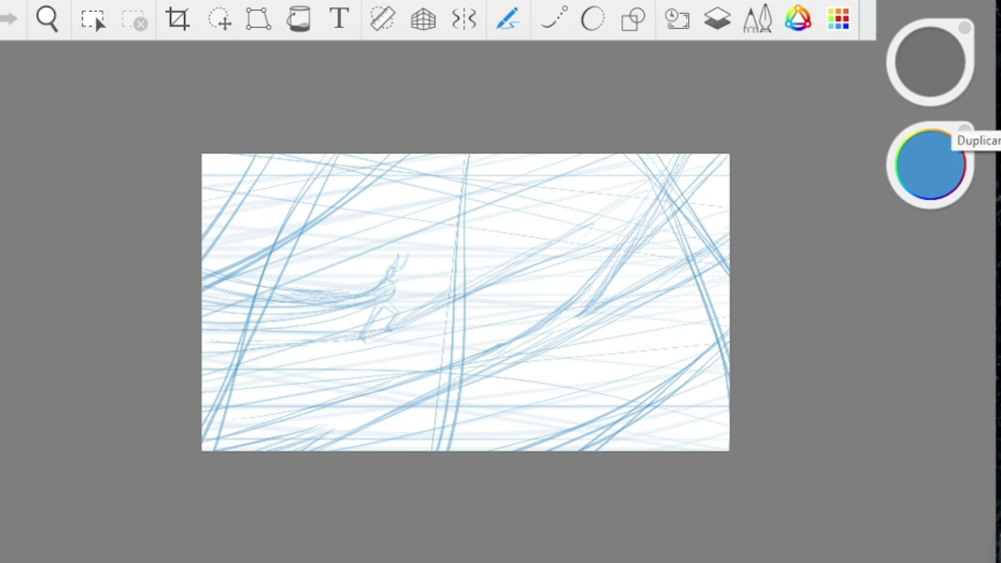
{"action": "left_click", "coordinate": [993, 133]}
{"action": "key", "text": "ctrl+z"}
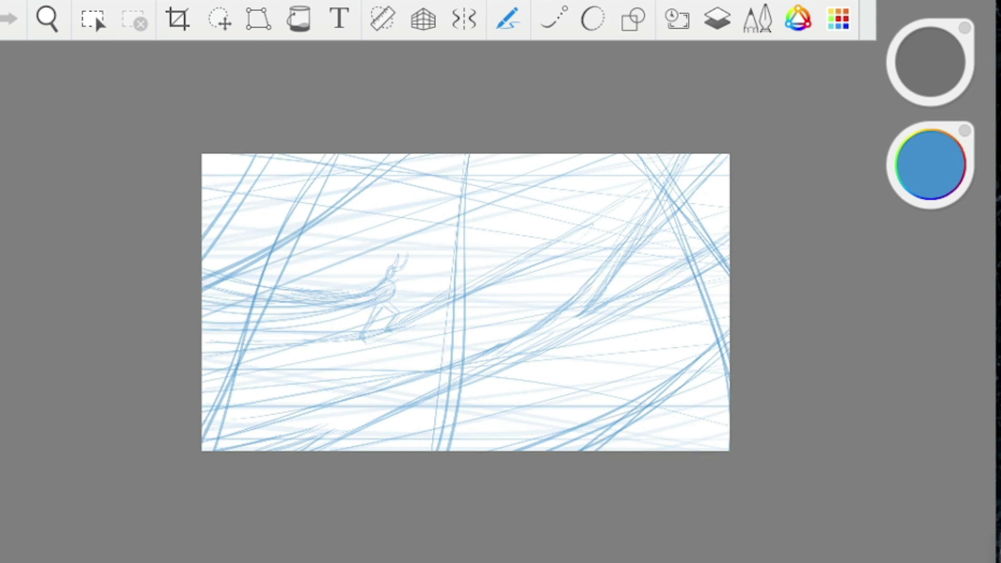
Enlarge the whole sketch to about 281% and reposition it so the horned figure and its cape fill the canvas
{"action": "left_click", "coordinate": [218, 19]}
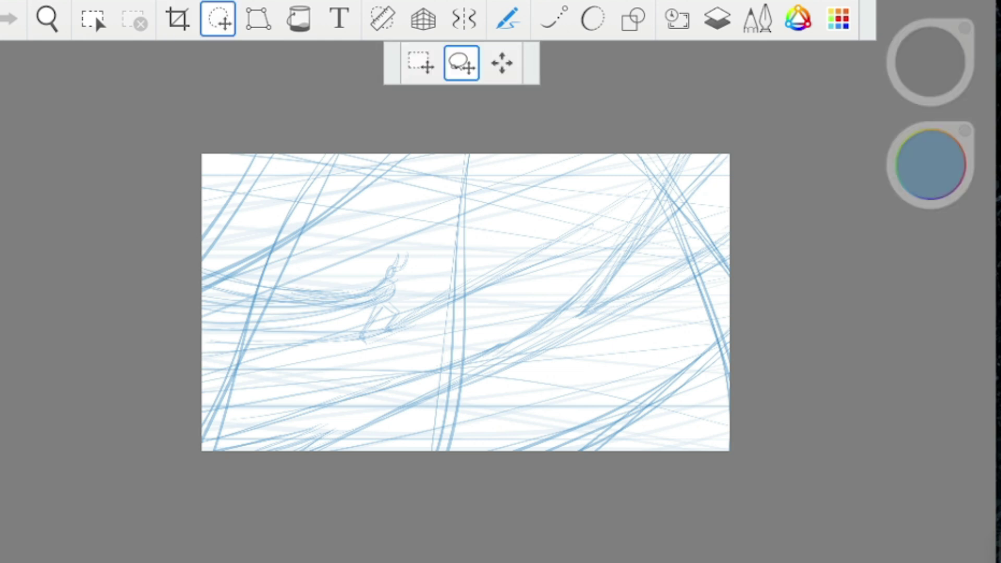
{"action": "left_click", "coordinate": [501, 63]}
{"action": "left_click_drag", "start_coordinate": [325, 123], "coordinate": [312, 163]}
{"action": "left_click_drag", "start_coordinate": [298, 237], "coordinate": [552, 250]}
{"action": "left_click_drag", "start_coordinate": [615, 308], "coordinate": [797, 391]}
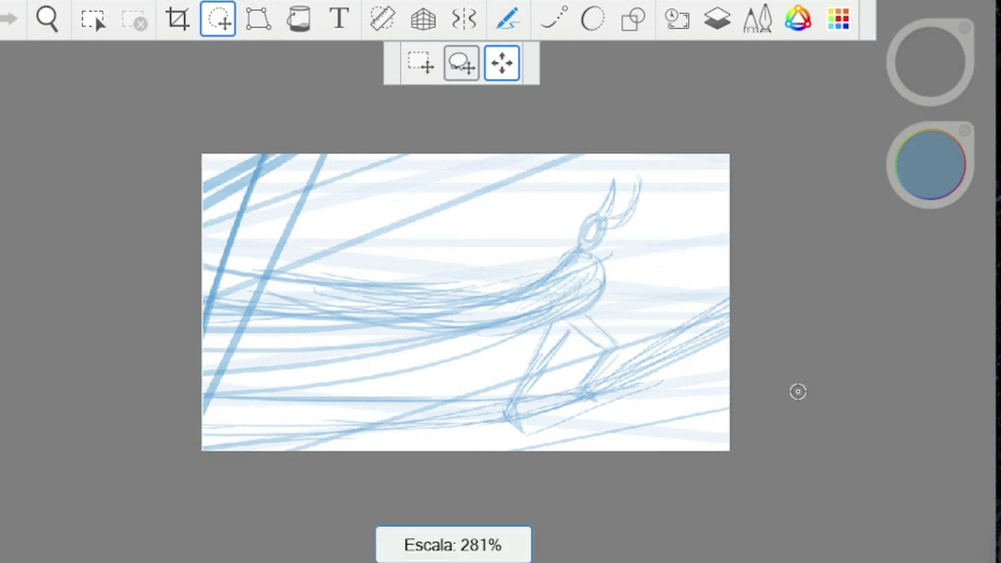
{"action": "left_click_drag", "start_coordinate": [565, 252], "coordinate": [594, 250]}
{"action": "left_click_drag", "start_coordinate": [527, 313], "coordinate": [555, 315]}
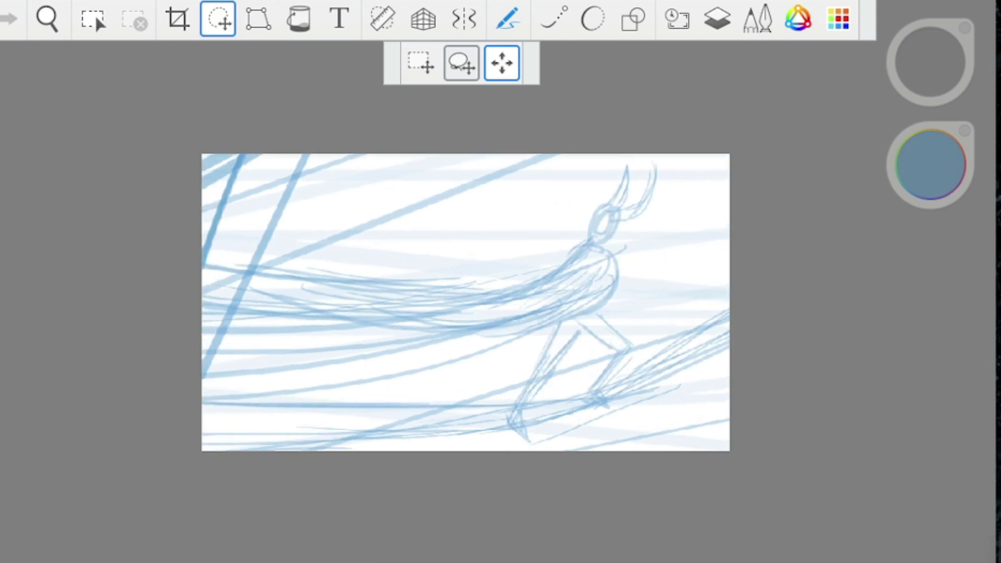
{"action": "left_click", "coordinate": [555, 337]}
{"action": "left_click", "coordinate": [555, 337]}
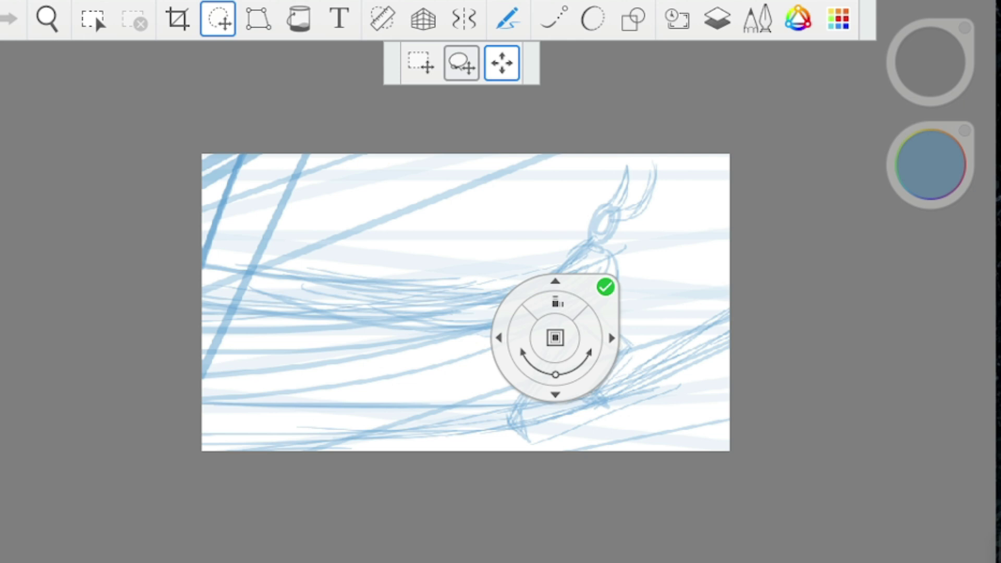
{"action": "left_click", "coordinate": [604, 287]}
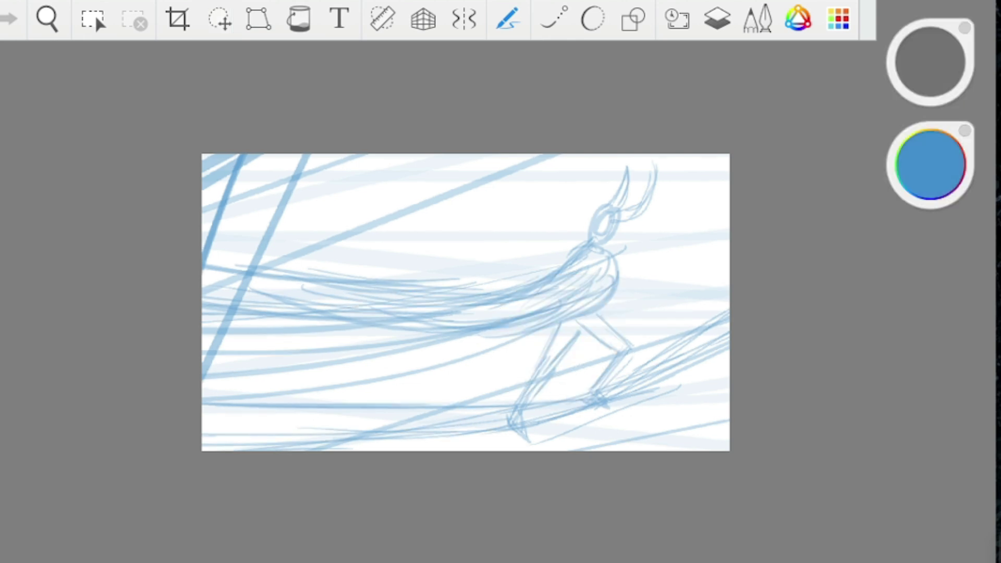
Set the drawing colour to black and turn on predictive stroke at level 5
{"action": "left_click", "coordinate": [930, 164]}
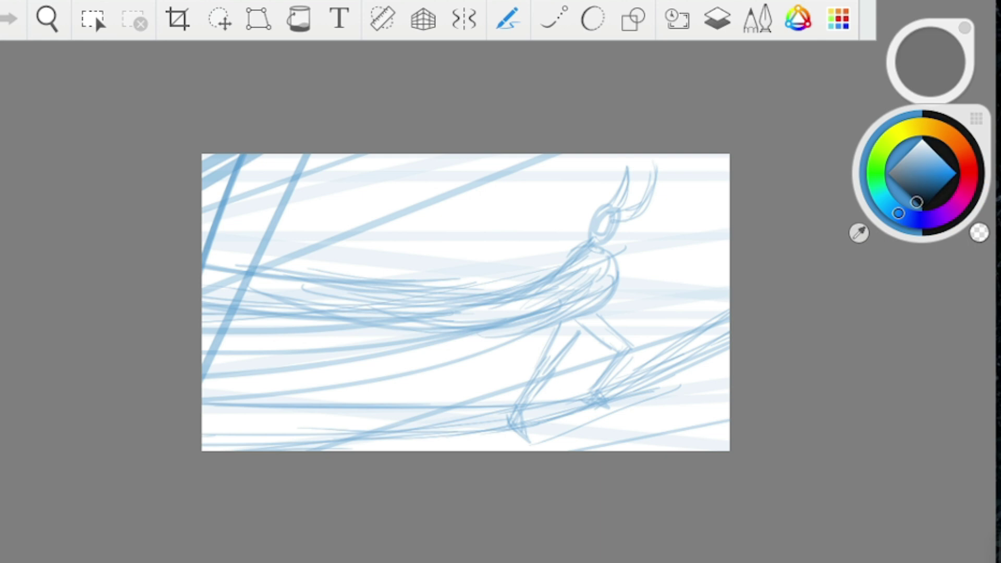
{"action": "left_click", "coordinate": [919, 205]}
{"action": "left_click", "coordinate": [552, 19]}
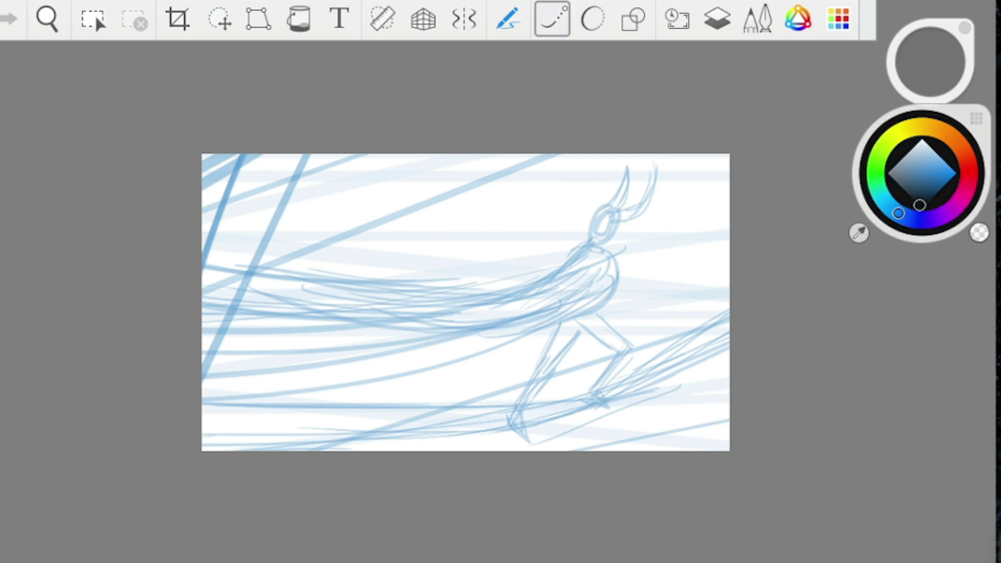
{"action": "left_click", "coordinate": [592, 19]}
{"action": "left_click_drag", "start_coordinate": [930, 62], "coordinate": [925, 64]}
{"action": "scroll", "coordinate": [594, 277], "scroll_direction": "up", "scroll_amount": 2}
{"action": "left_click_drag", "start_coordinate": [587, 178], "coordinate": [559, 317]}
{"action": "key", "text": "ctrl+z"}
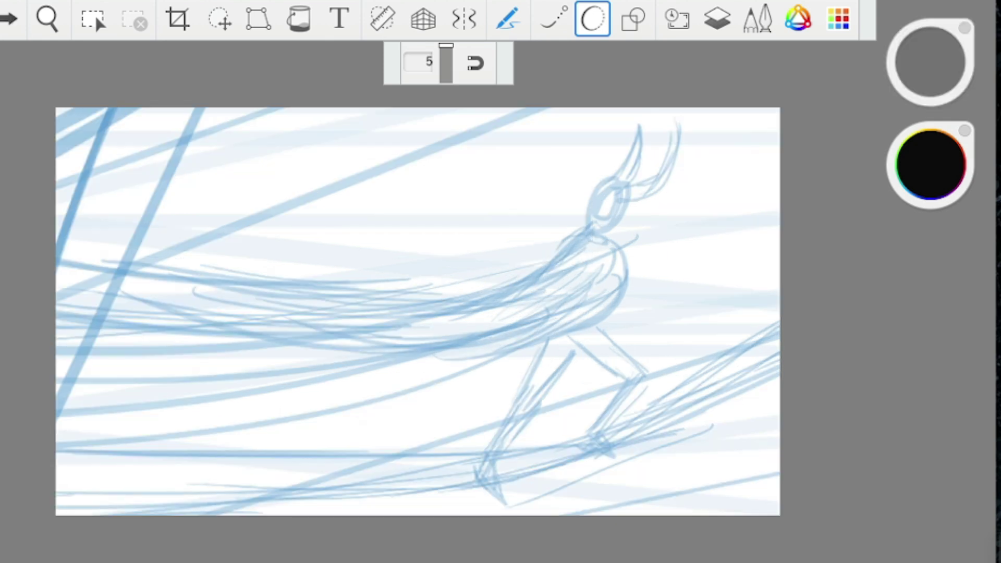
Adjust the brush size and ink the figure's right horn in black as two curved edges meeting at a pointed tip
{"action": "left_click_drag", "start_coordinate": [930, 62], "coordinate": [922, 76]}
{"action": "scroll", "coordinate": [625, 156], "scroll_direction": "up", "scroll_amount": 3}
{"action": "scroll", "coordinate": [646, 172], "scroll_direction": "up", "scroll_amount": 5}
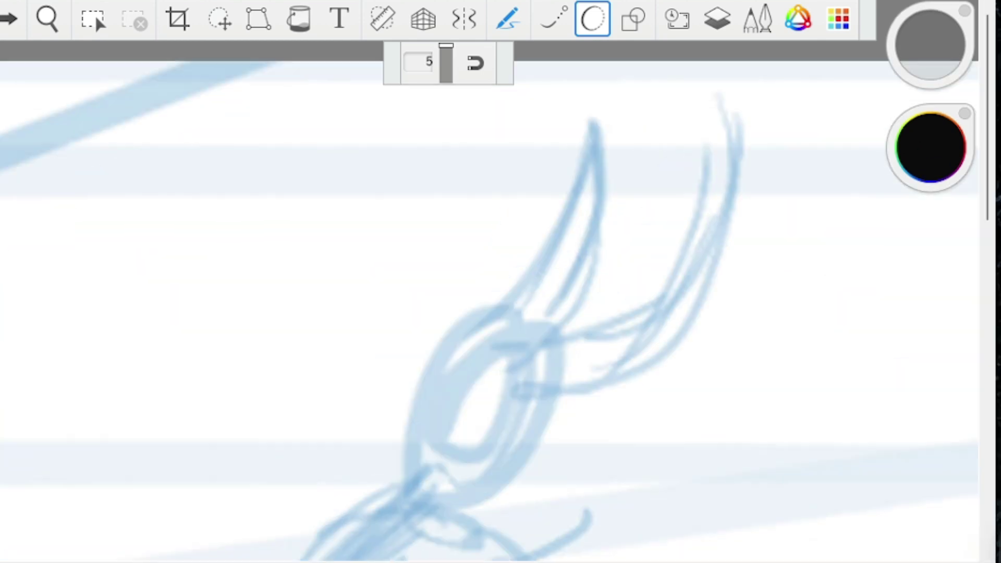
{"action": "mouse_move", "coordinate": [513, 381]}
{"action": "left_mouse_down"}
{"action": "mouse_move", "coordinate": [654, 317]}
{"action": "mouse_move", "coordinate": [736, 213]}
{"action": "mouse_move", "coordinate": [758, 102]}
{"action": "mouse_move", "coordinate": [763, 178]}
{"action": "mouse_move", "coordinate": [751, 273]}
{"action": "mouse_move", "coordinate": [713, 335]}
{"action": "mouse_move", "coordinate": [643, 391]}
{"action": "mouse_move", "coordinate": [534, 437]}
{"action": "left_mouse_up"}
{"action": "scroll", "coordinate": [745, 216], "scroll_direction": "down", "scroll_amount": 3}
{"action": "scroll", "coordinate": [613, 232], "scroll_direction": "down", "scroll_amount": 2}
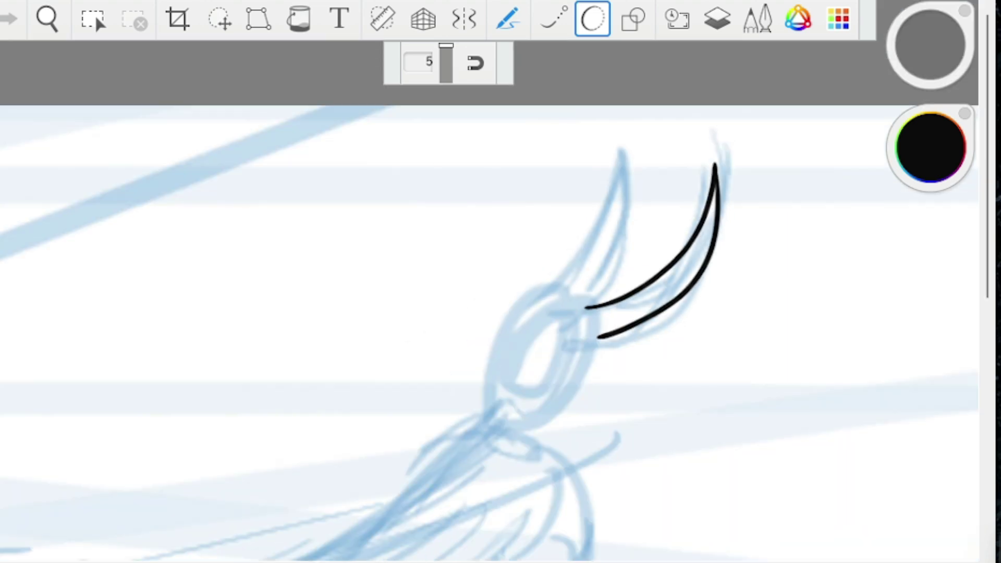
{"action": "scroll", "coordinate": [523, 308], "scroll_direction": "up", "scroll_amount": 2}
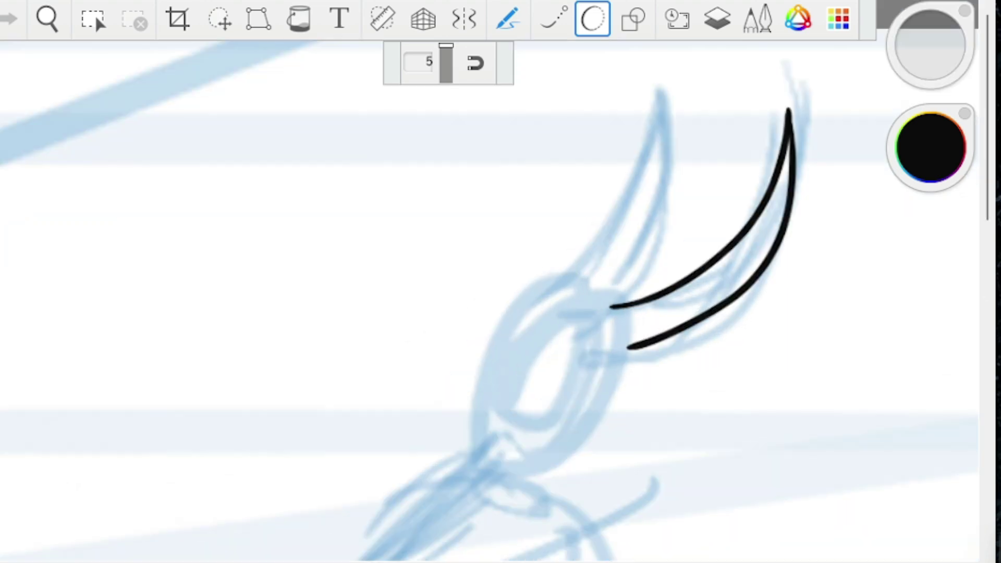
Ink the top of the head from the right horn's base over the crown, continuing into the jagged wavy contour on its left side
{"action": "scroll", "coordinate": [582, 332], "scroll_direction": "down", "scroll_amount": 2}
{"action": "scroll", "coordinate": [551, 372], "scroll_direction": "up", "scroll_amount": 3}
{"action": "mouse_move", "coordinate": [655, 257]}
{"action": "left_mouse_down"}
{"action": "mouse_move", "coordinate": [598, 231]}
{"action": "mouse_move", "coordinate": [534, 248]}
{"action": "mouse_move", "coordinate": [475, 319]}
{"action": "mouse_move", "coordinate": [395, 351]}
{"action": "mouse_move", "coordinate": [435, 344]}
{"action": "mouse_move", "coordinate": [374, 387]}
{"action": "mouse_move", "coordinate": [339, 438]}
{"action": "mouse_move", "coordinate": [411, 434]}
{"action": "mouse_move", "coordinate": [364, 471]}
{"action": "mouse_move", "coordinate": [410, 481]}
{"action": "left_mouse_up"}
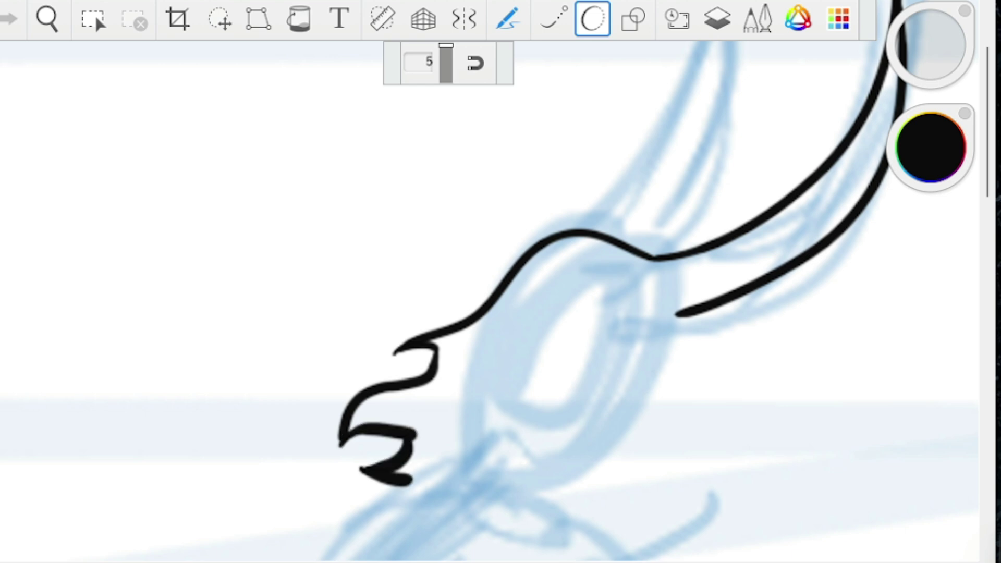
{"action": "scroll", "coordinate": [554, 198], "scroll_direction": "down", "scroll_amount": 2}
{"action": "scroll", "coordinate": [589, 235], "scroll_direction": "down", "scroll_amount": 2}
{"action": "scroll", "coordinate": [589, 235], "scroll_direction": "up", "scroll_amount": 4}
{"action": "scroll", "coordinate": [589, 234], "scroll_direction": "down", "scroll_amount": 1}
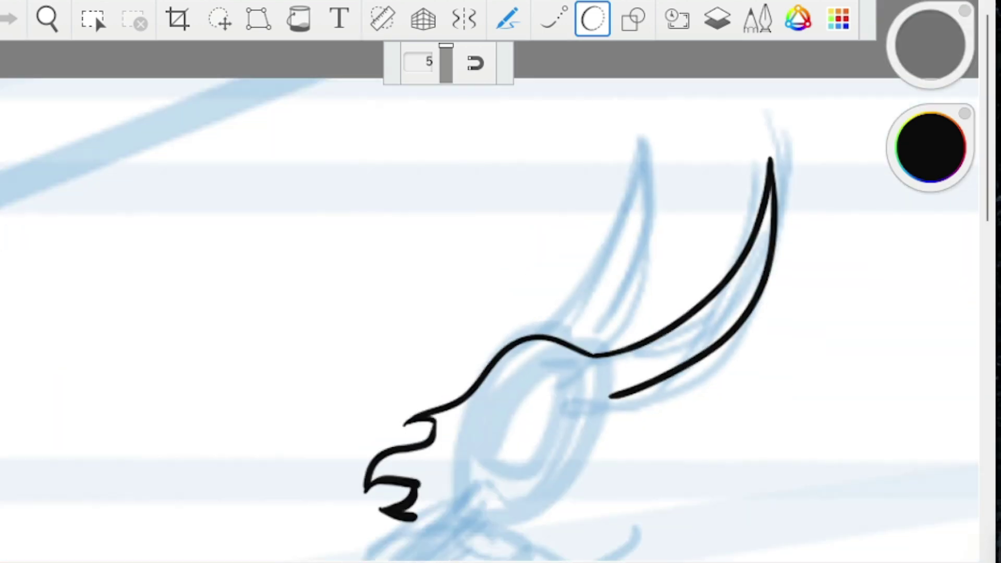
Ink the left horn's pointed outline above the head, redrawing its right edge so it ends at the right horn's base
{"action": "scroll", "coordinate": [589, 235], "scroll_direction": "up", "scroll_amount": 2}
{"action": "mouse_move", "coordinate": [537, 356]}
{"action": "left_mouse_down"}
{"action": "mouse_move", "coordinate": [646, 192]}
{"action": "mouse_move", "coordinate": [661, 94]}
{"action": "mouse_move", "coordinate": [686, 146]}
{"action": "mouse_move", "coordinate": [687, 258]}
{"action": "mouse_move", "coordinate": [620, 379]}
{"action": "left_mouse_up"}
{"action": "scroll", "coordinate": [589, 234], "scroll_direction": "down", "scroll_amount": 4}
{"action": "scroll", "coordinate": [589, 234], "scroll_direction": "up", "scroll_amount": 6}
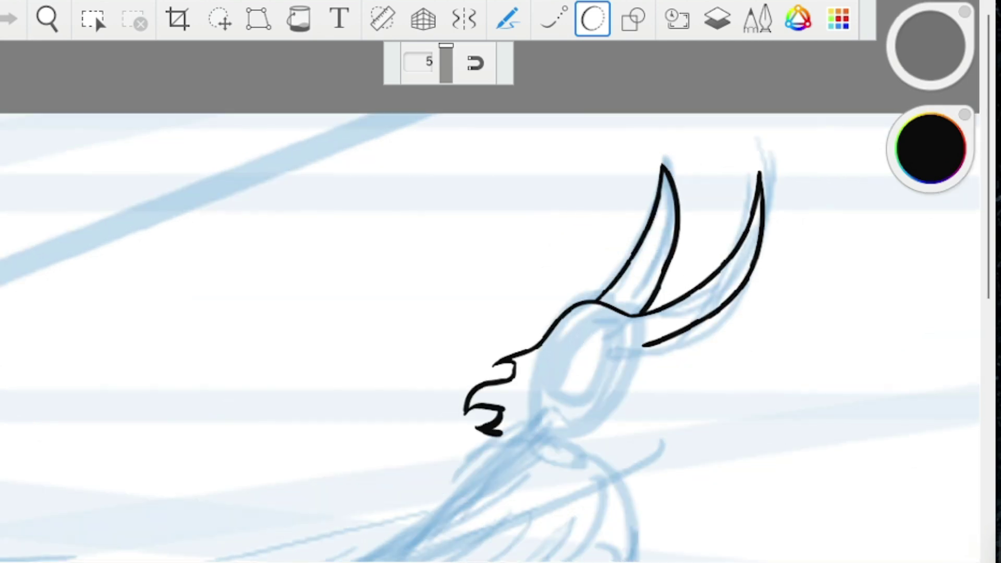
{"action": "mouse_move", "coordinate": [677, 125]}
{"action": "left_mouse_down"}
{"action": "mouse_move", "coordinate": [689, 253]}
{"action": "mouse_move", "coordinate": [652, 383]}
{"action": "mouse_move", "coordinate": [587, 495]}
{"action": "left_mouse_up"}
{"action": "key", "text": "ctrl+z"}
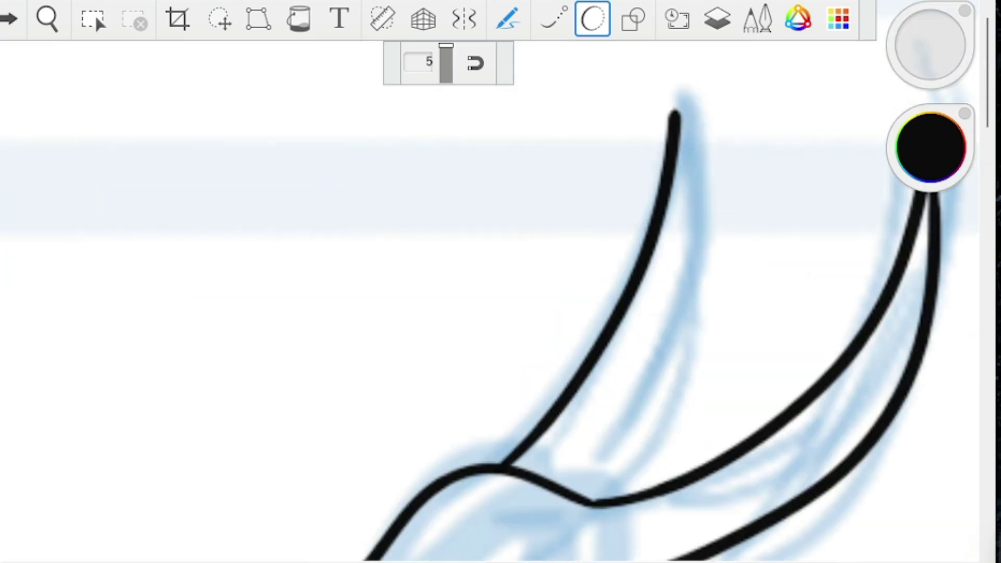
{"action": "mouse_move", "coordinate": [675, 114]}
{"action": "left_mouse_down"}
{"action": "mouse_move", "coordinate": [696, 193]}
{"action": "mouse_move", "coordinate": [652, 389]}
{"action": "mouse_move", "coordinate": [591, 501]}
{"action": "left_mouse_up"}
{"action": "scroll", "coordinate": [604, 492], "scroll_direction": "up", "scroll_amount": 5}
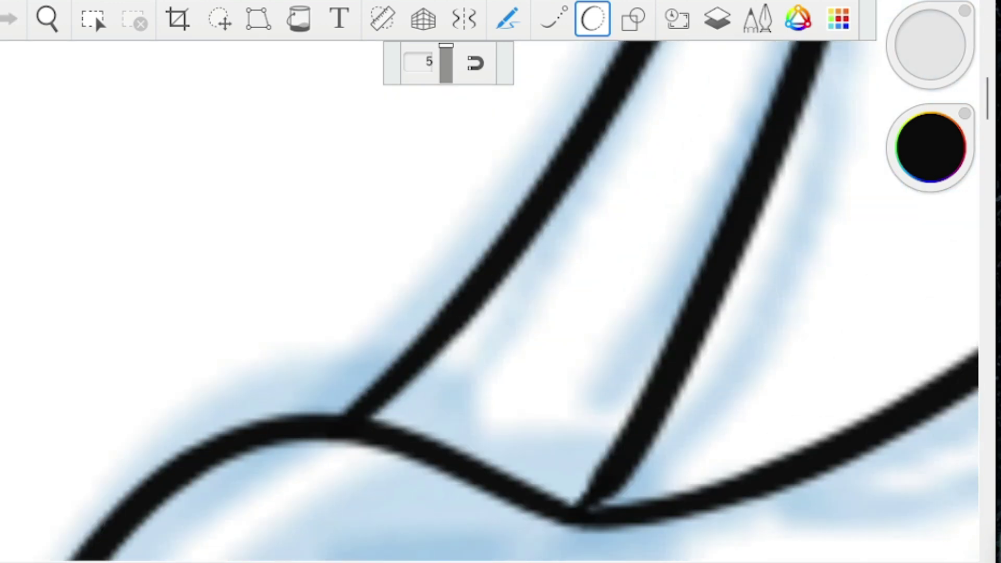
{"action": "scroll", "coordinate": [573, 469], "scroll_direction": "down", "scroll_amount": 8}
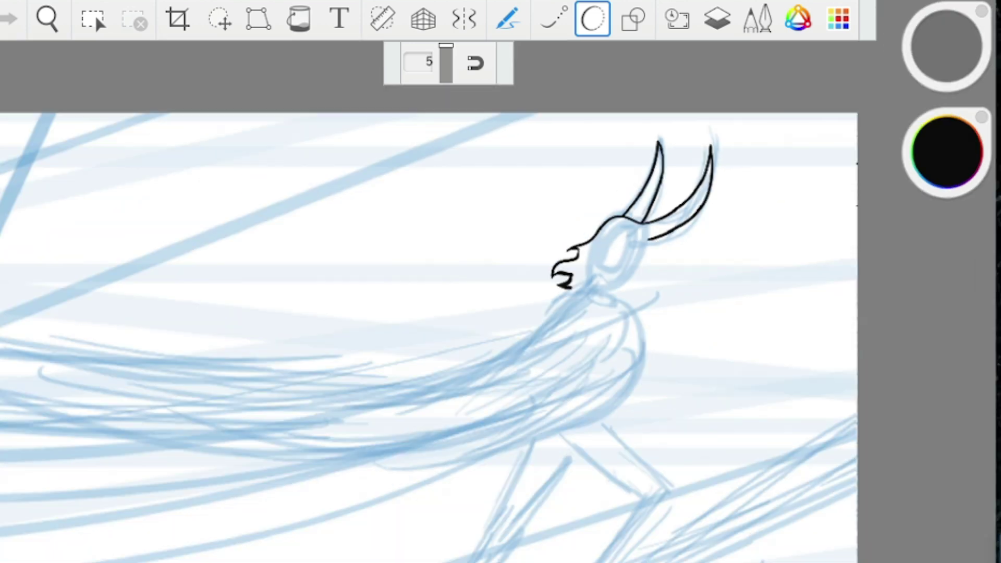
{"action": "scroll", "coordinate": [521, 261], "scroll_direction": "up", "scroll_amount": 6}
{"action": "scroll", "coordinate": [605, 158], "scroll_direction": "up", "scroll_amount": 2}
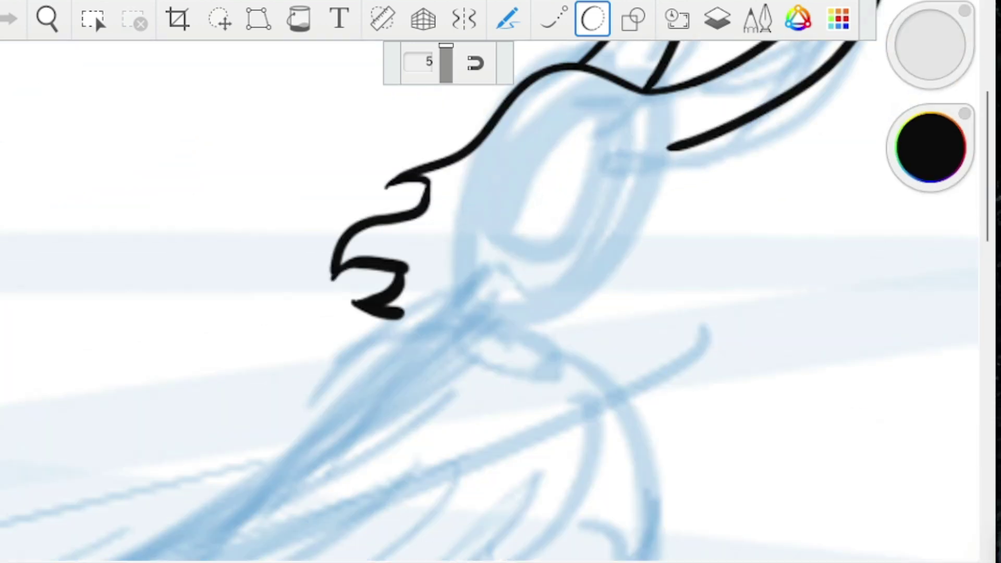
{"action": "mouse_move", "coordinate": [668, 149]}
{"action": "left_mouse_down"}
{"action": "mouse_move", "coordinate": [663, 189]}
{"action": "mouse_move", "coordinate": [629, 266]}
{"action": "mouse_move", "coordinate": [578, 344]}
{"action": "mouse_move", "coordinate": [504, 348]}
{"action": "left_mouse_up"}
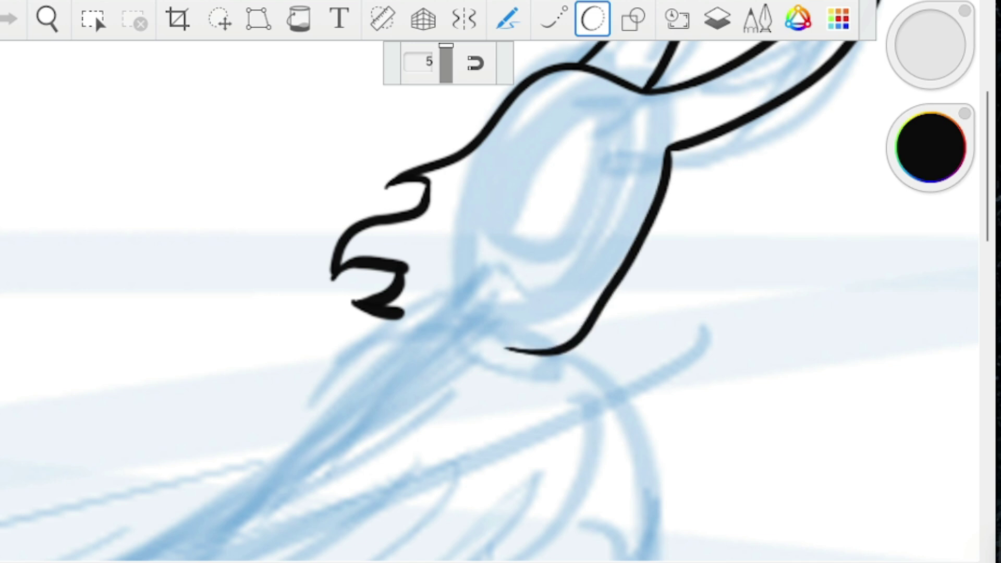
{"action": "scroll", "coordinate": [500, 282], "scroll_direction": "down", "scroll_amount": 5}
{"action": "key", "text": "ctrl+z"}
{"action": "scroll", "coordinate": [521, 208], "scroll_direction": "up", "scroll_amount": 5}
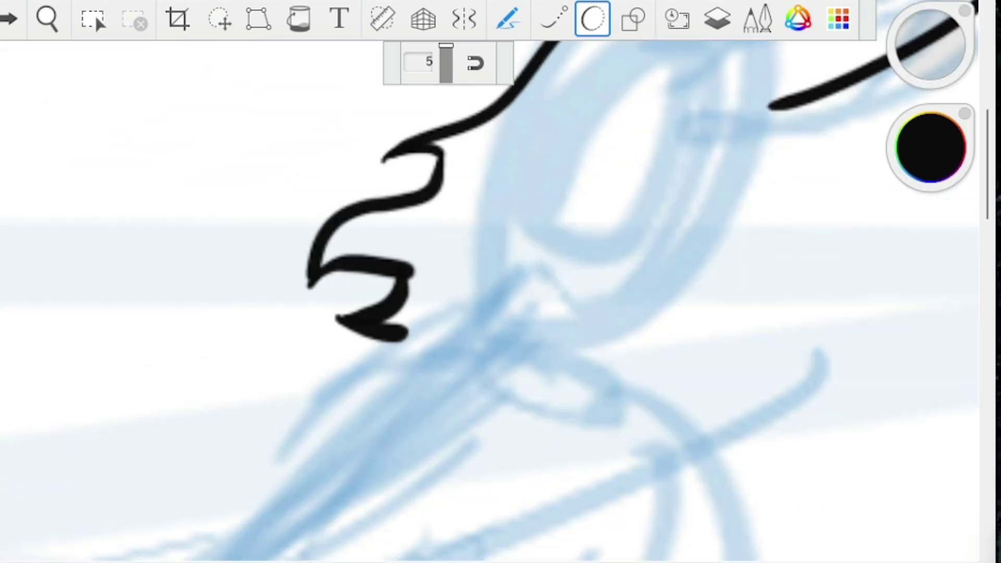
{"action": "mouse_move", "coordinate": [771, 108]}
{"action": "left_mouse_down"}
{"action": "mouse_move", "coordinate": [705, 326]}
{"action": "mouse_move", "coordinate": [562, 360]}
{"action": "left_mouse_up"}
{"action": "scroll", "coordinate": [500, 281], "scroll_direction": "down", "scroll_amount": 3}
{"action": "scroll", "coordinate": [501, 281], "scroll_direction": "down", "scroll_amount": 3}
{"action": "key", "text": "ctrl+z"}
Ink the right side of the head from the right horn's lower edge down to a short curve above the neck
{"action": "scroll", "coordinate": [521, 208], "scroll_direction": "up", "scroll_amount": 5}
{"action": "mouse_move", "coordinate": [701, 166]}
{"action": "left_mouse_down"}
{"action": "mouse_move", "coordinate": [620, 366]}
{"action": "mouse_move", "coordinate": [593, 403]}
{"action": "mouse_move", "coordinate": [542, 418]}
{"action": "left_mouse_up"}
{"action": "scroll", "coordinate": [500, 281], "scroll_direction": "down", "scroll_amount": 5}
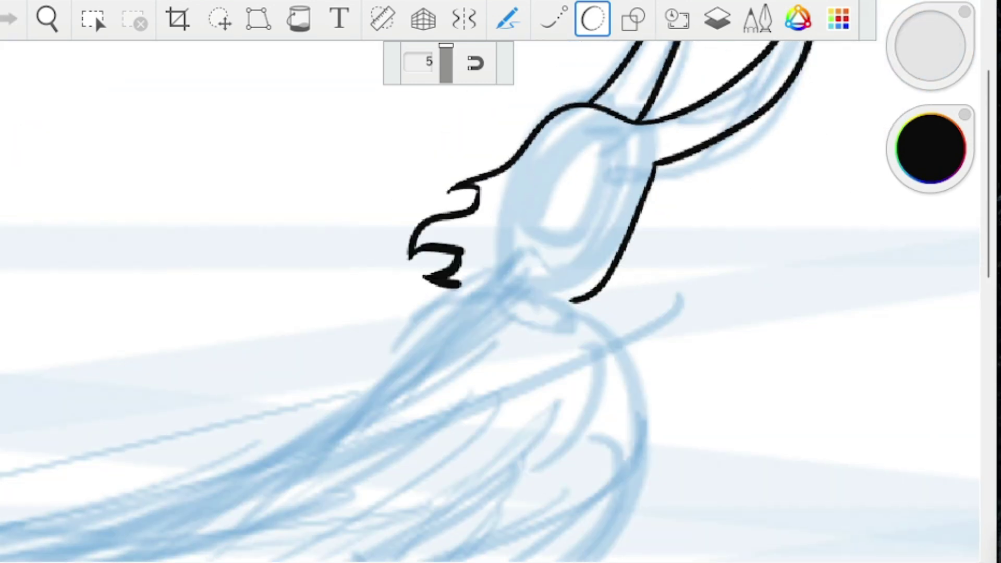
{"action": "scroll", "coordinate": [500, 281], "scroll_direction": "down", "scroll_amount": 5}
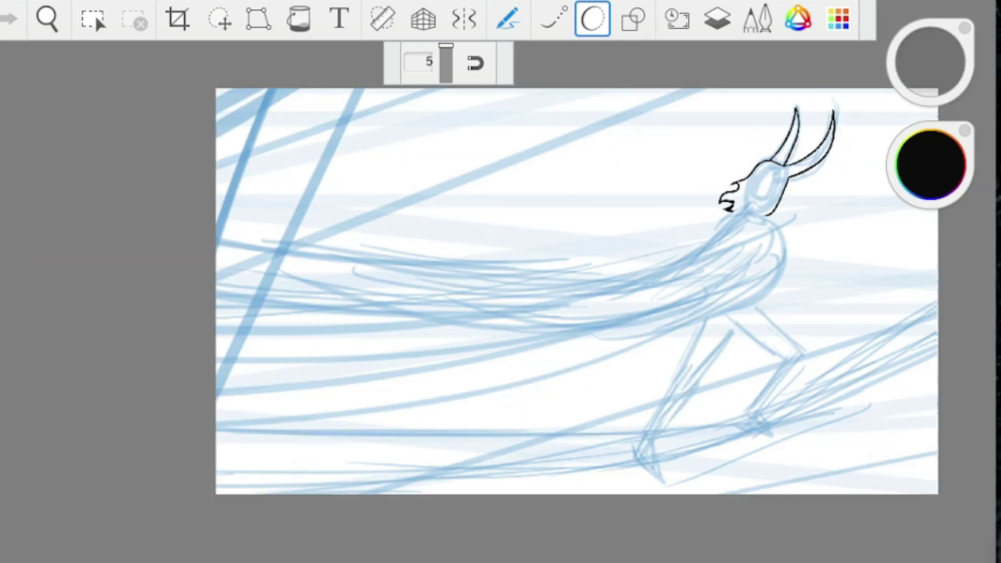
Ink the chest curve from the neck around the torso, continuing left as the long lower edge of the cape
{"action": "scroll", "coordinate": [781, 243], "scroll_direction": "up", "scroll_amount": 3}
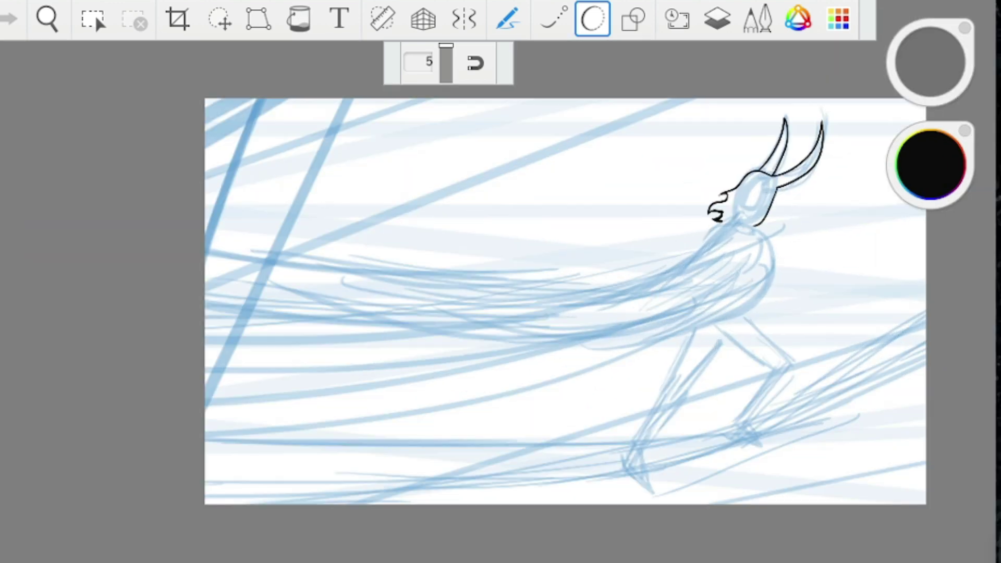
{"action": "scroll", "coordinate": [745, 294], "scroll_direction": "up", "scroll_amount": 3}
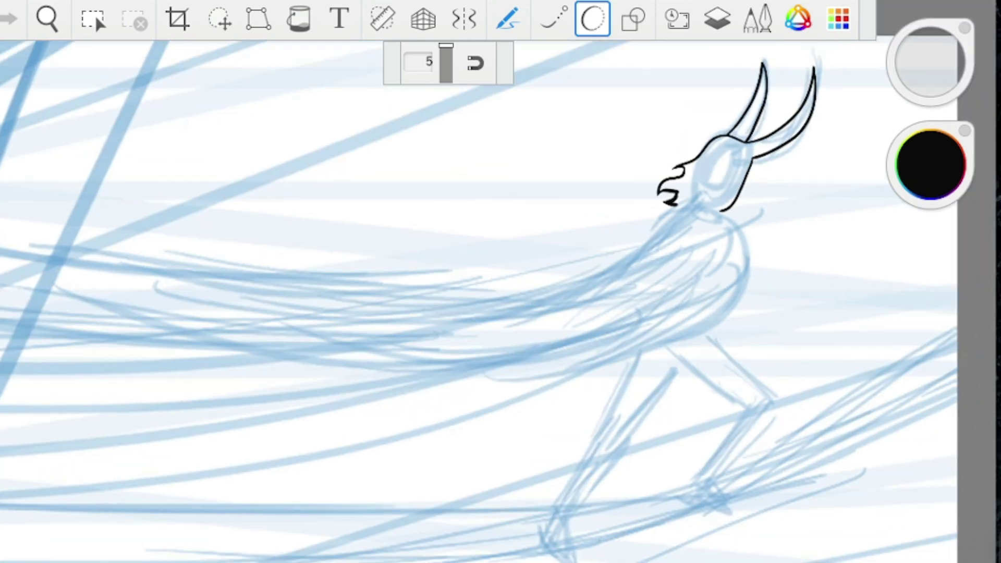
{"action": "scroll", "coordinate": [501, 282], "scroll_direction": "down", "scroll_amount": 3}
{"action": "scroll", "coordinate": [745, 209], "scroll_direction": "up", "scroll_amount": 4}
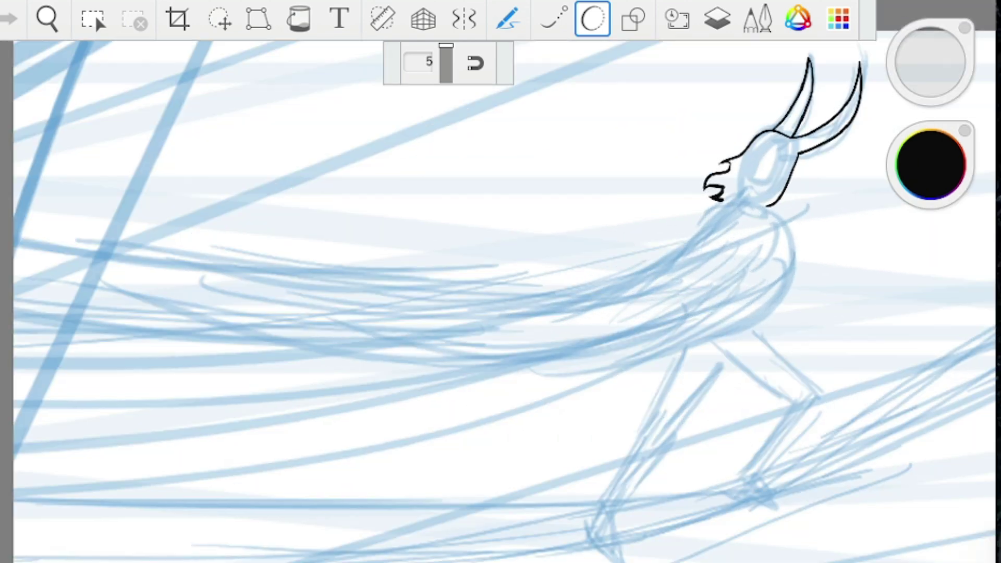
{"action": "mouse_move", "coordinate": [782, 185]}
{"action": "left_mouse_down"}
{"action": "mouse_move", "coordinate": [816, 209]}
{"action": "mouse_move", "coordinate": [828, 248]}
{"action": "mouse_move", "coordinate": [816, 301]}
{"action": "mouse_move", "coordinate": [793, 329]}
{"action": "mouse_move", "coordinate": [751, 358]}
{"action": "mouse_move", "coordinate": [676, 377]}
{"action": "mouse_move", "coordinate": [522, 390]}
{"action": "left_mouse_up"}
{"action": "key", "text": "ctrl+z"}
{"action": "mouse_move", "coordinate": [782, 185]}
{"action": "left_mouse_down"}
{"action": "mouse_move", "coordinate": [823, 232]}
{"action": "mouse_move", "coordinate": [815, 287]}
{"action": "mouse_move", "coordinate": [756, 354]}
{"action": "mouse_move", "coordinate": [695, 383]}
{"action": "mouse_move", "coordinate": [522, 409]}
{"action": "mouse_move", "coordinate": [201, 376]}
{"action": "left_mouse_up"}
{"action": "scroll", "coordinate": [500, 282], "scroll_direction": "down", "scroll_amount": 3}
Ink the short shoulder line below the head's jagged contour and the cape's long upper edge, redrawing that edge to start higher on the shoulder
{"action": "scroll", "coordinate": [500, 281], "scroll_direction": "up", "scroll_amount": 3}
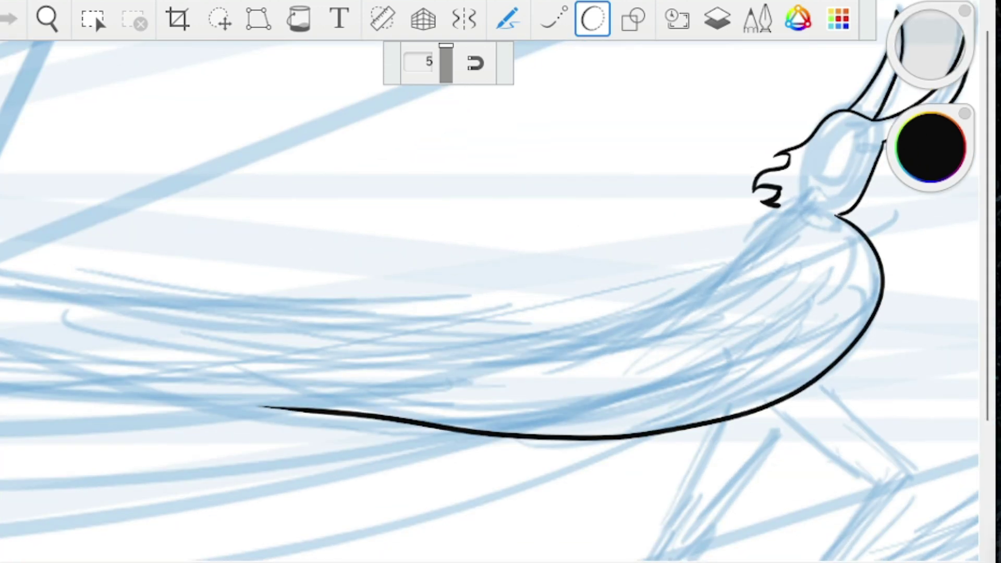
{"action": "left_click_drag", "start_coordinate": [751, 221], "coordinate": [699, 293]}
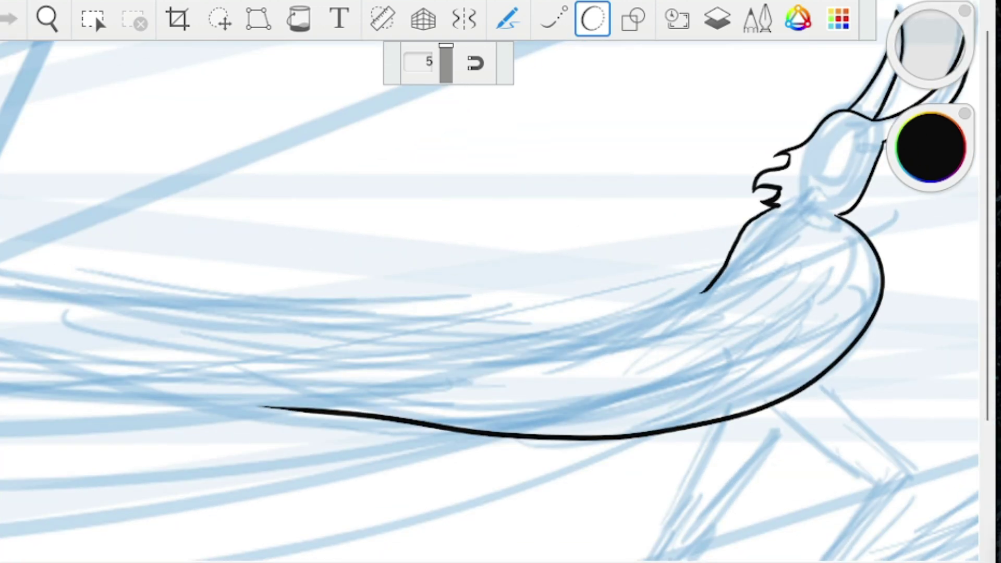
{"action": "mouse_move", "coordinate": [751, 249]}
{"action": "left_mouse_down"}
{"action": "mouse_move", "coordinate": [714, 295]}
{"action": "mouse_move", "coordinate": [599, 311]}
{"action": "left_mouse_up"}
{"action": "key", "text": "ctrl+z"}
{"action": "mouse_move", "coordinate": [692, 295]}
{"action": "left_mouse_down"}
{"action": "mouse_move", "coordinate": [576, 312]}
{"action": "mouse_move", "coordinate": [282, 286]}
{"action": "mouse_move", "coordinate": [148, 294]}
{"action": "left_mouse_up"}
{"action": "scroll", "coordinate": [500, 292], "scroll_direction": "down", "scroll_amount": 5}
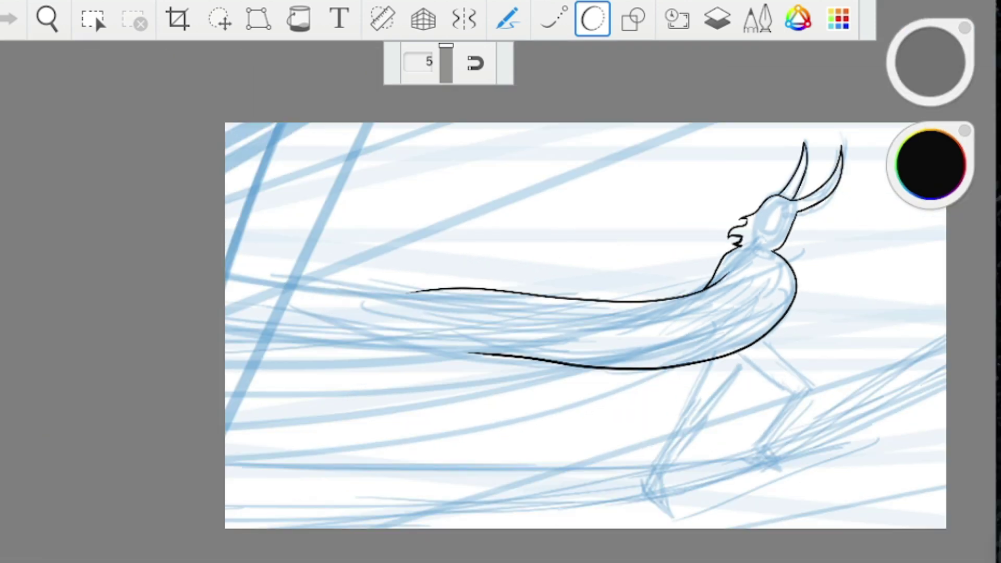
{"action": "key", "text": "ctrl+z"}
{"action": "scroll", "coordinate": [501, 292], "scroll_direction": "up", "scroll_amount": 4}
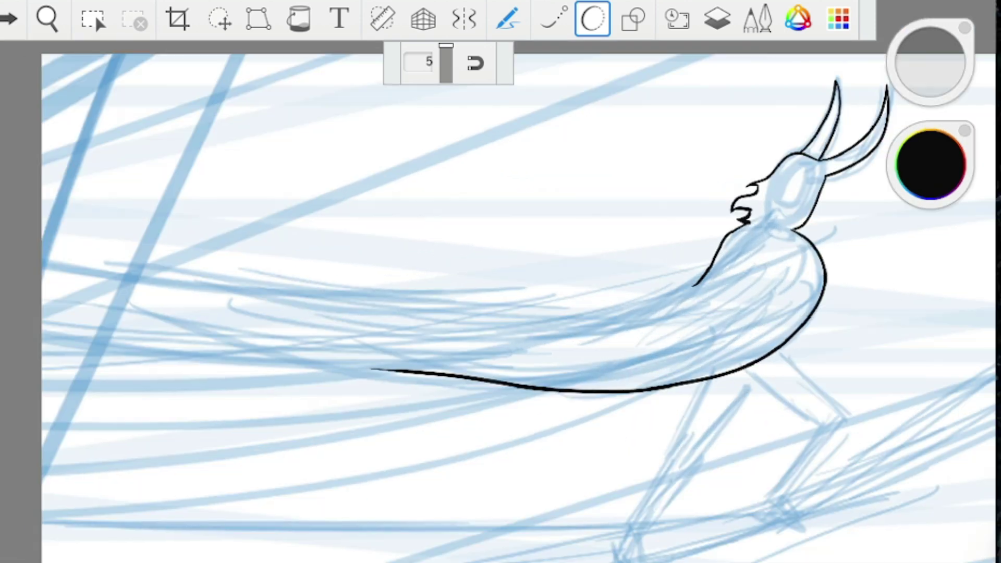
{"action": "scroll", "coordinate": [593, 351], "scroll_direction": "up", "scroll_amount": 2}
{"action": "left_click_drag", "start_coordinate": [711, 266], "coordinate": [594, 305]}
{"action": "key", "text": "ctrl+z"}
{"action": "mouse_move", "coordinate": [740, 218]}
{"action": "left_mouse_down"}
{"action": "mouse_move", "coordinate": [663, 266]}
{"action": "mouse_move", "coordinate": [572, 287]}
{"action": "mouse_move", "coordinate": [266, 263]}
{"action": "left_mouse_up"}
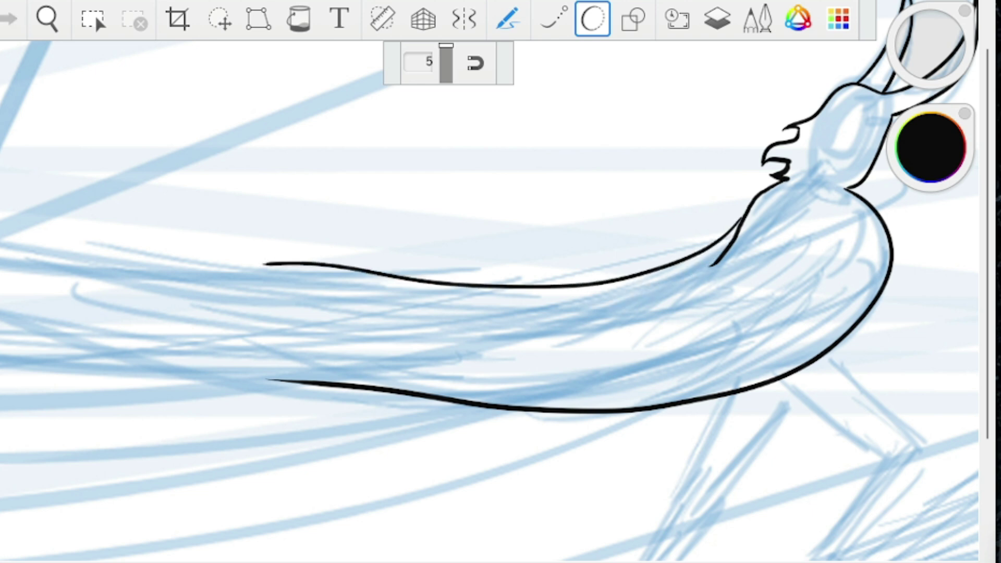
Ink both edges of the front leg's thigh from the underside of the body down to the bent knee
{"action": "scroll", "coordinate": [501, 281], "scroll_direction": "down", "scroll_amount": 4}
{"action": "scroll", "coordinate": [500, 281], "scroll_direction": "up", "scroll_amount": 2}
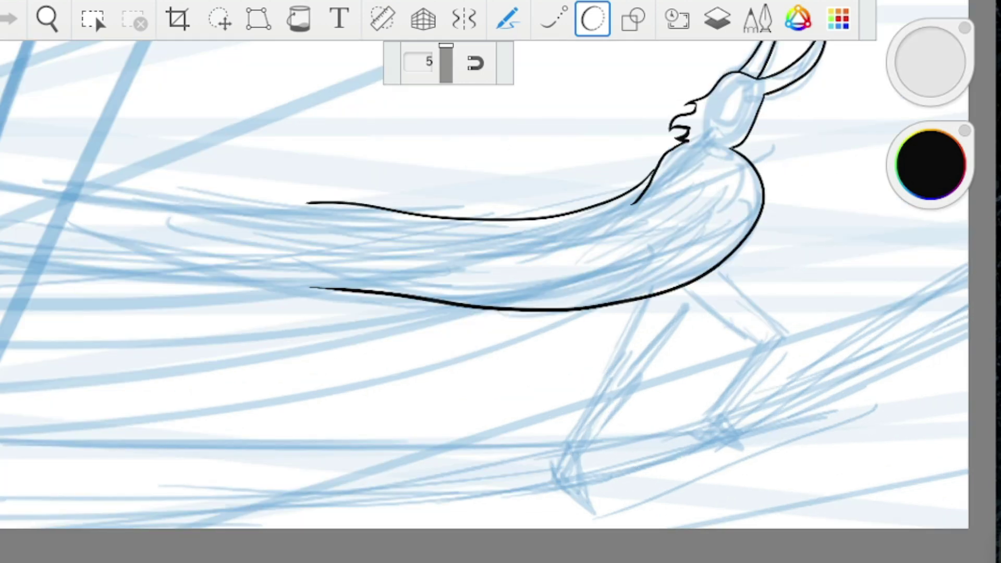
{"action": "scroll", "coordinate": [500, 281], "scroll_direction": "up", "scroll_amount": 2}
{"action": "scroll", "coordinate": [500, 281], "scroll_direction": "up", "scroll_amount": 3}
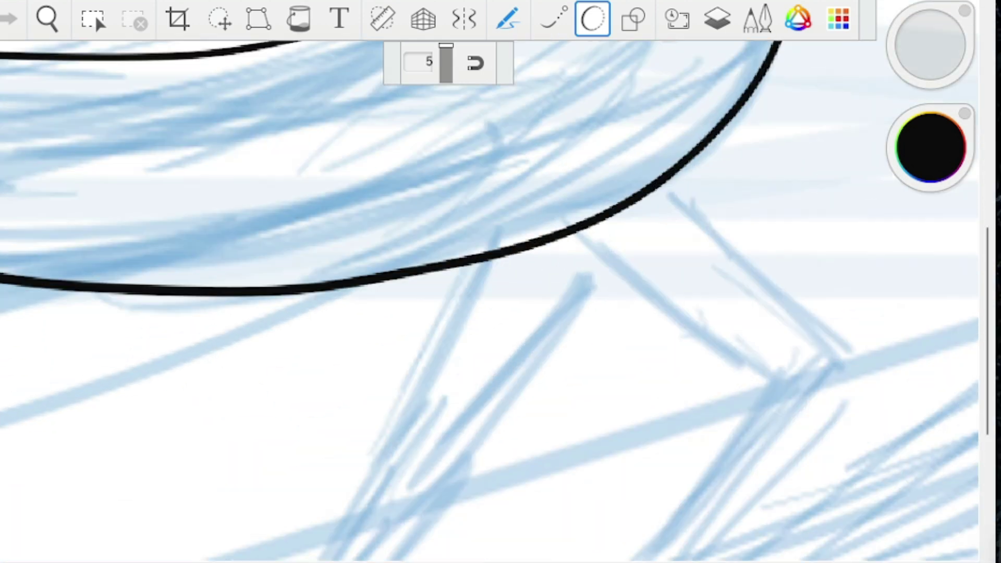
{"action": "mouse_move", "coordinate": [669, 177]}
{"action": "left_mouse_down"}
{"action": "mouse_move", "coordinate": [753, 263]}
{"action": "mouse_move", "coordinate": [861, 424]}
{"action": "left_mouse_up"}
{"action": "left_click_drag", "start_coordinate": [538, 253], "coordinate": [721, 431]}
Ink both edges of the front leg's shin from the knee to the ankle, redrawing the right edge as a straight line
{"action": "scroll", "coordinate": [500, 282], "scroll_direction": "down", "scroll_amount": 2}
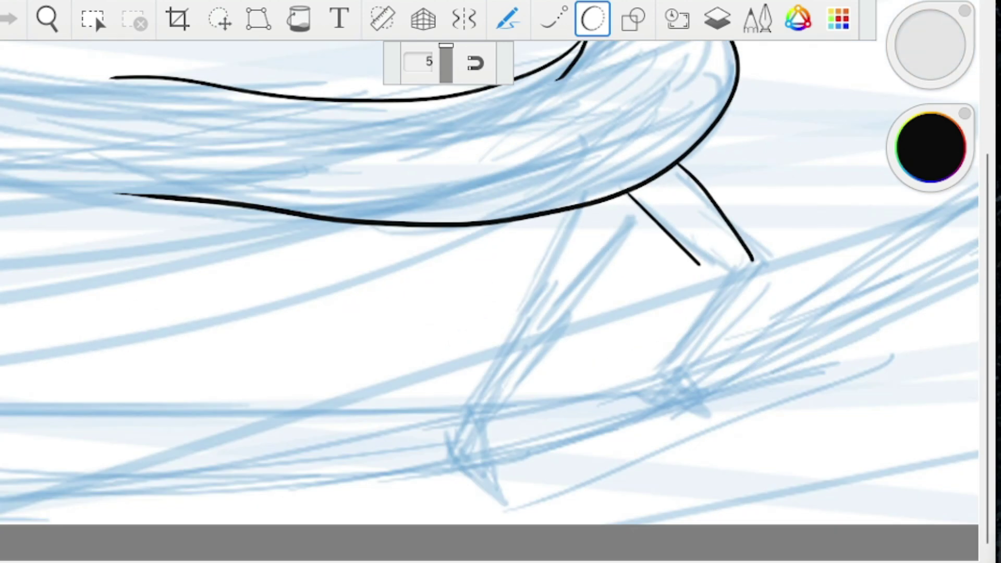
{"action": "scroll", "coordinate": [704, 310], "scroll_direction": "up", "scroll_amount": 3}
{"action": "mouse_move", "coordinate": [688, 192]}
{"action": "left_mouse_down"}
{"action": "mouse_move", "coordinate": [608, 356]}
{"action": "mouse_move", "coordinate": [585, 447]}
{"action": "left_mouse_up"}
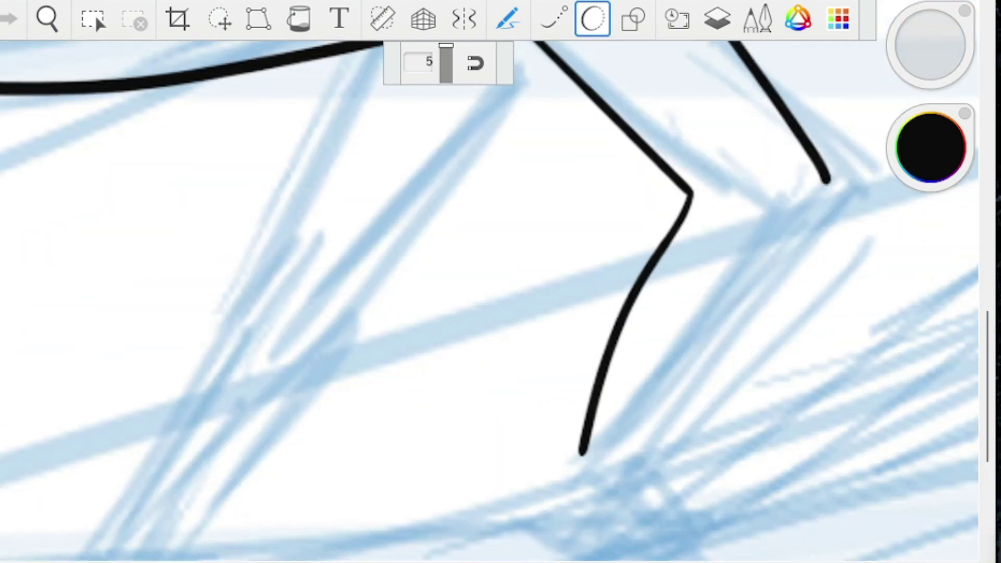
{"action": "scroll", "coordinate": [500, 281], "scroll_direction": "down", "scroll_amount": 3}
{"action": "mouse_move", "coordinate": [780, 203]}
{"action": "left_mouse_down"}
{"action": "mouse_move", "coordinate": [695, 340]}
{"action": "mouse_move", "coordinate": [665, 360]}
{"action": "left_mouse_up"}
{"action": "scroll", "coordinate": [500, 281], "scroll_direction": "down", "scroll_amount": 2}
{"action": "scroll", "coordinate": [500, 282], "scroll_direction": "down", "scroll_amount": 3}
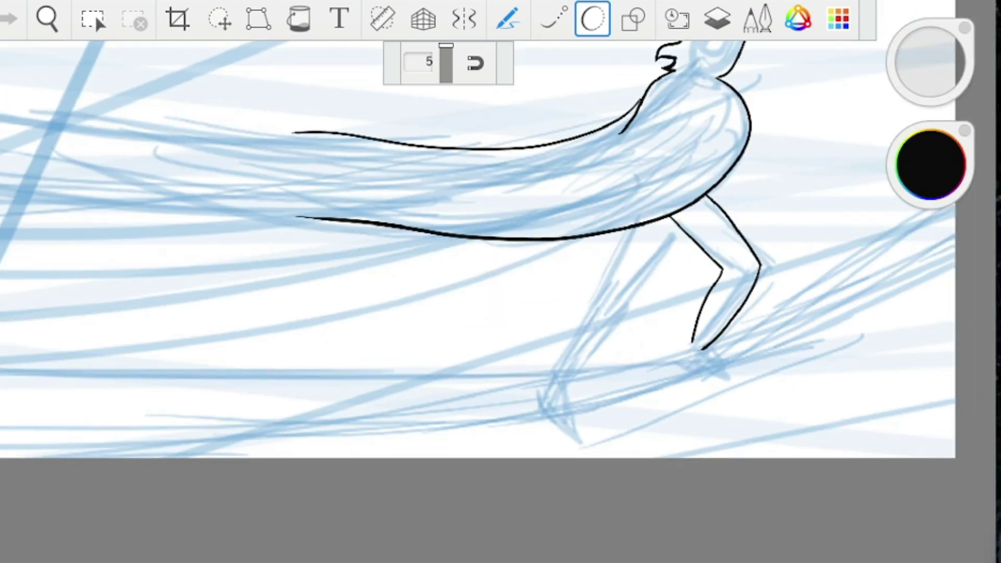
{"action": "scroll", "coordinate": [500, 282], "scroll_direction": "up", "scroll_amount": 4}
{"action": "scroll", "coordinate": [501, 281], "scroll_direction": "up", "scroll_amount": 2}
{"action": "key", "text": "ctrl+z"}
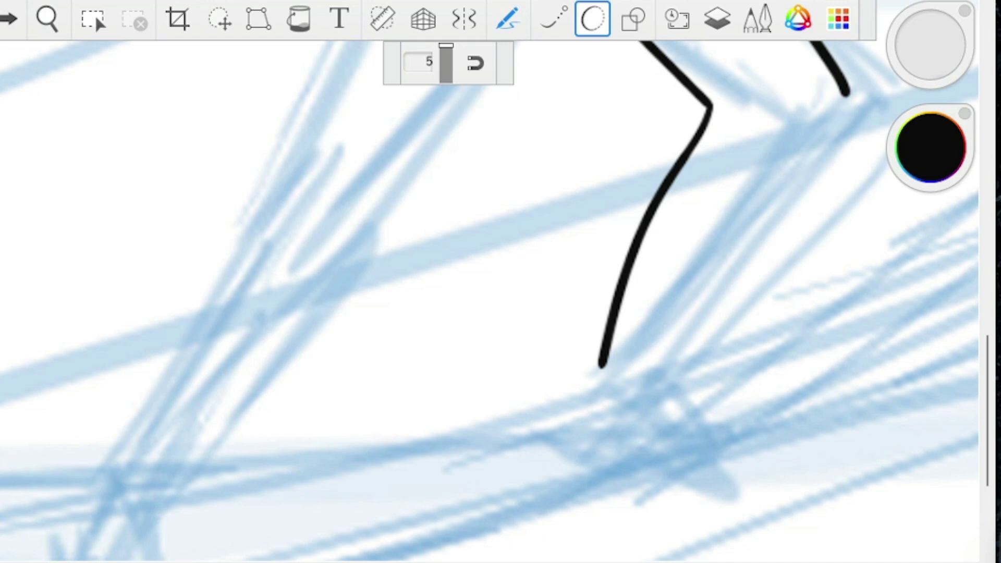
{"action": "scroll", "coordinate": [500, 281], "scroll_direction": "up", "scroll_amount": 1}
{"action": "left_click_drag", "start_coordinate": [810, 137], "coordinate": [615, 431]}
Ink the front leg's foot as a pointed outline with the heel on the left and the toe pointing down to the right
{"action": "scroll", "coordinate": [500, 282], "scroll_direction": "down", "scroll_amount": 2}
{"action": "scroll", "coordinate": [500, 281], "scroll_direction": "up", "scroll_amount": 2}
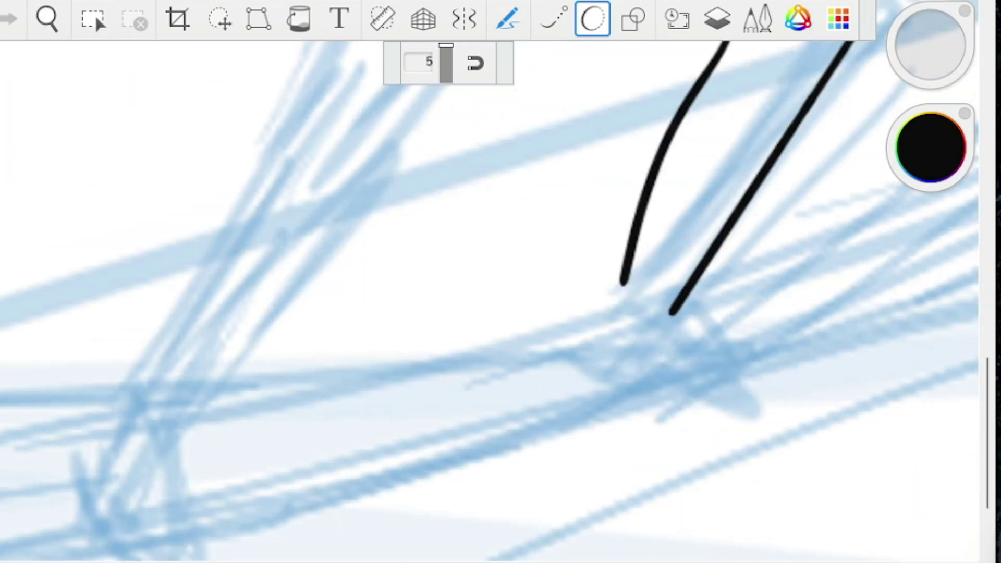
{"action": "scroll", "coordinate": [500, 282], "scroll_direction": "up", "scroll_amount": 1}
{"action": "mouse_move", "coordinate": [632, 267]}
{"action": "left_mouse_down"}
{"action": "mouse_move", "coordinate": [572, 384]}
{"action": "mouse_move", "coordinate": [693, 426]}
{"action": "mouse_move", "coordinate": [773, 482]}
{"action": "left_mouse_up"}
{"action": "mouse_move", "coordinate": [698, 306]}
{"action": "left_mouse_down"}
{"action": "mouse_move", "coordinate": [749, 385]}
{"action": "mouse_move", "coordinate": [779, 488]}
{"action": "left_mouse_up"}
Ink the rear leg's thigh as two slanted lines, redrawing the left one until it starts at the cape's lower edge
{"action": "scroll", "coordinate": [500, 281], "scroll_direction": "down", "scroll_amount": 4}
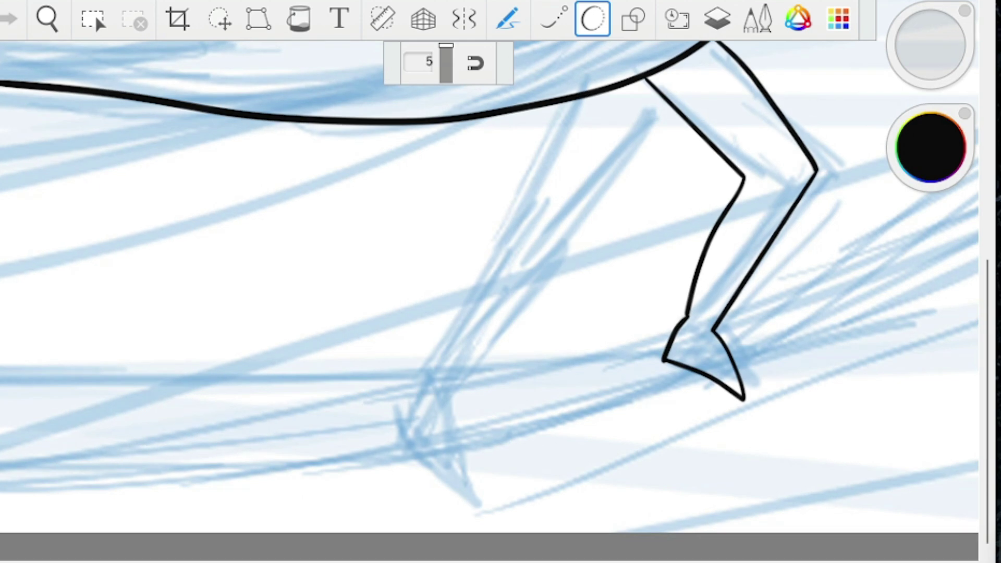
{"action": "scroll", "coordinate": [776, 338], "scroll_direction": "up", "scroll_amount": 5}
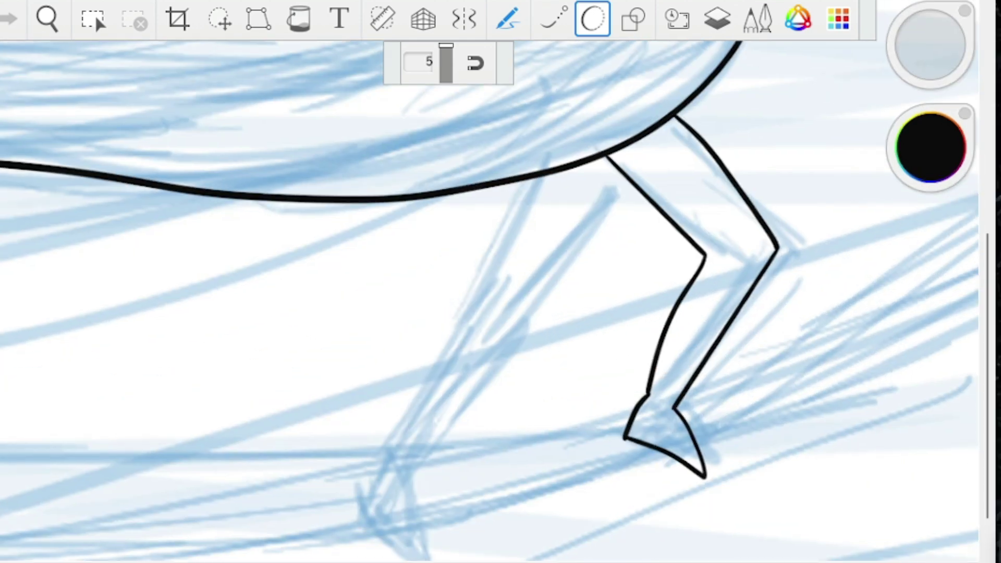
{"action": "scroll", "coordinate": [500, 281], "scroll_direction": "down", "scroll_amount": 4}
{"action": "scroll", "coordinate": [500, 282], "scroll_direction": "up", "scroll_amount": 5}
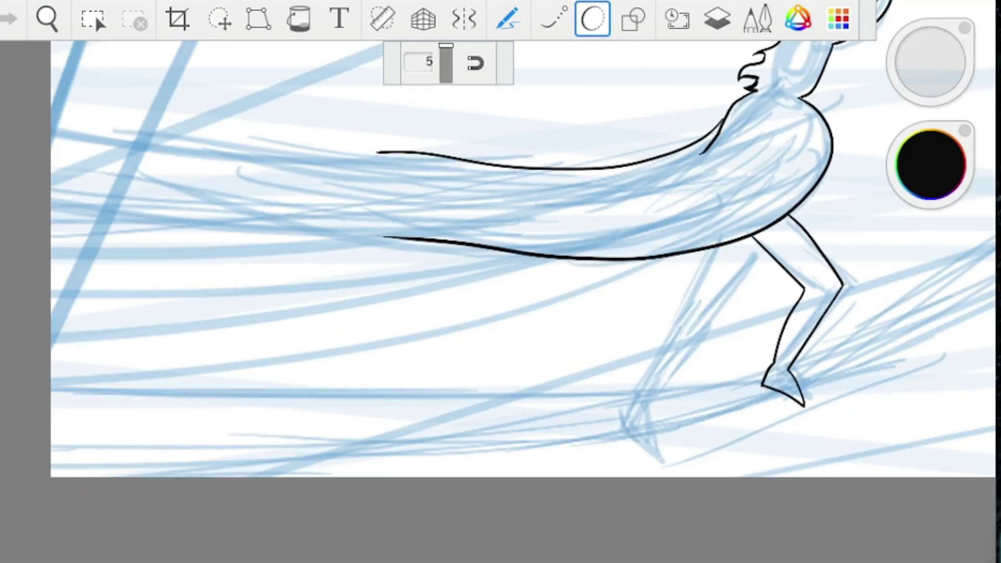
{"action": "scroll", "coordinate": [724, 197], "scroll_direction": "up", "scroll_amount": 2}
{"action": "mouse_move", "coordinate": [726, 179]}
{"action": "left_mouse_down"}
{"action": "mouse_move", "coordinate": [643, 347]}
{"action": "mouse_move", "coordinate": [622, 413]}
{"action": "left_mouse_up"}
{"action": "key", "text": "ctrl+z"}
{"action": "mouse_move", "coordinate": [723, 182]}
{"action": "left_mouse_down"}
{"action": "mouse_move", "coordinate": [653, 332]}
{"action": "mouse_move", "coordinate": [641, 411]}
{"action": "left_mouse_up"}
{"action": "key", "text": "ctrl+z"}
{"action": "left_click_drag", "start_coordinate": [727, 168], "coordinate": [644, 377]}
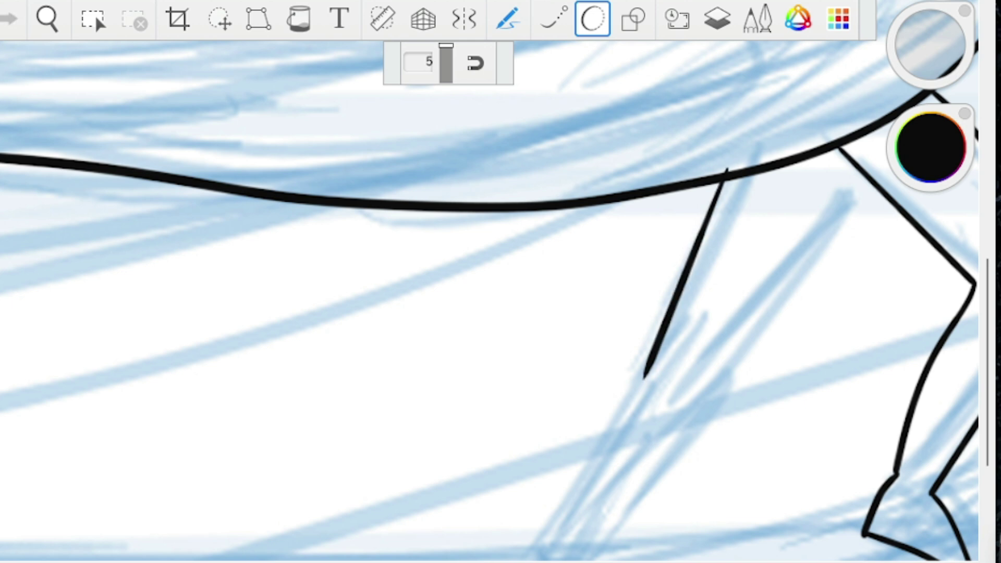
{"action": "left_click_drag", "start_coordinate": [862, 177], "coordinate": [712, 425]}
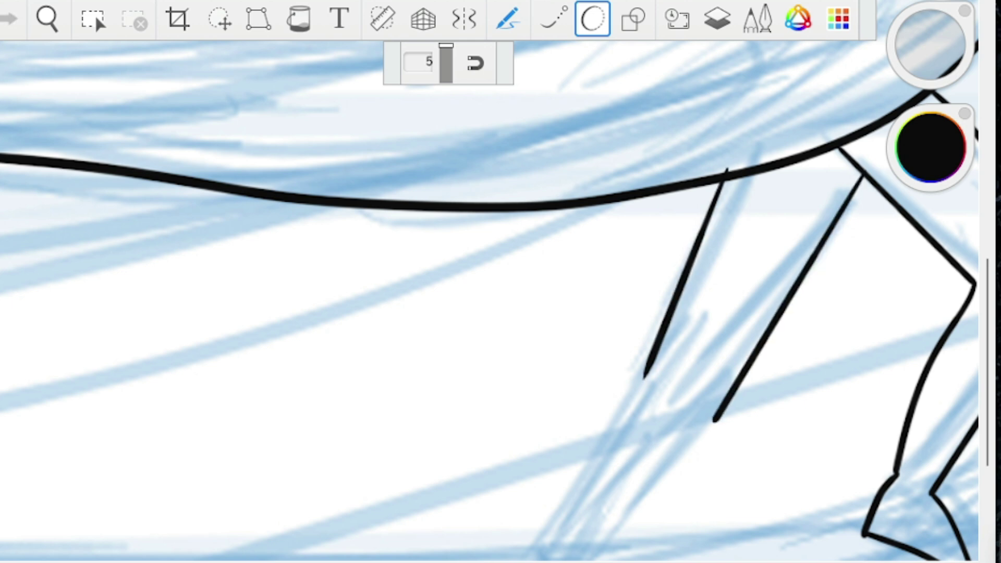
Extend both edges of the rear leg from the knee diagonally down to the narrow ankle
{"action": "scroll", "coordinate": [769, 254], "scroll_direction": "down", "scroll_amount": 3}
{"action": "scroll", "coordinate": [702, 382], "scroll_direction": "up", "scroll_amount": 5}
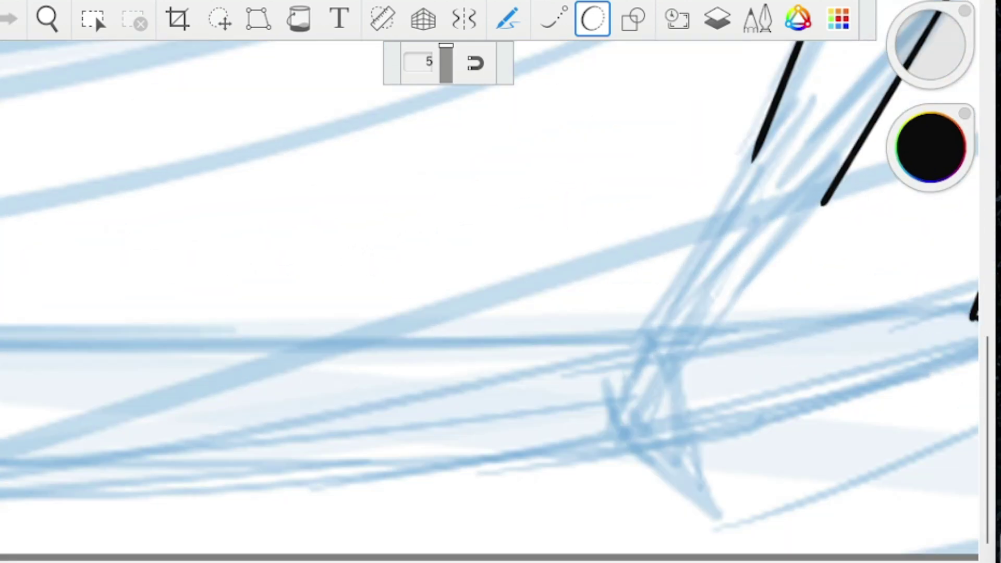
{"action": "left_click_drag", "start_coordinate": [753, 152], "coordinate": [620, 360]}
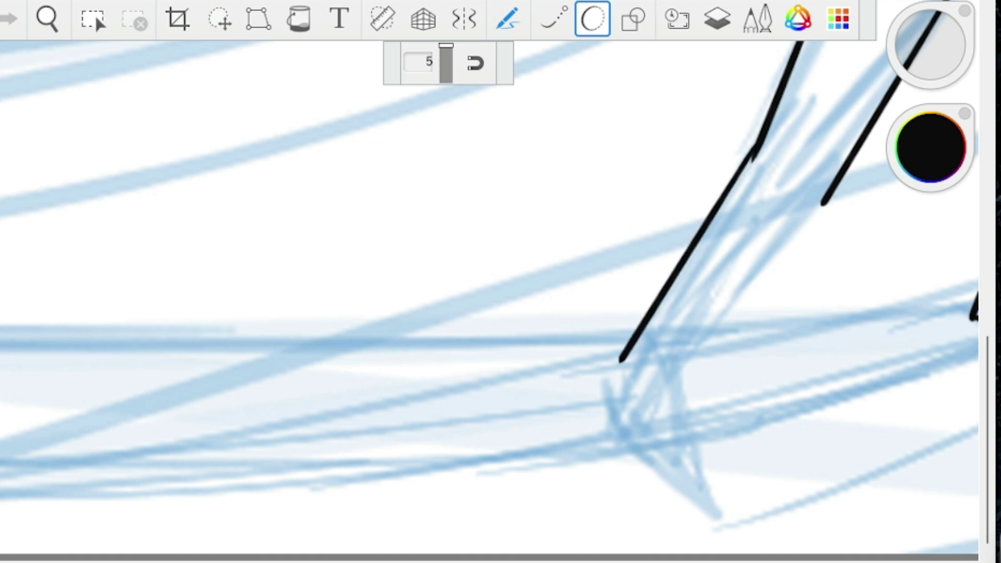
{"action": "mouse_move", "coordinate": [821, 204]}
{"action": "left_mouse_down"}
{"action": "mouse_move", "coordinate": [745, 288]}
{"action": "mouse_move", "coordinate": [646, 372]}
{"action": "left_mouse_up"}
Ink the rear leg's foot as a closed outline joining both ankle lines, replacing the first heel stroke
{"action": "scroll", "coordinate": [677, 287], "scroll_direction": "down", "scroll_amount": 3}
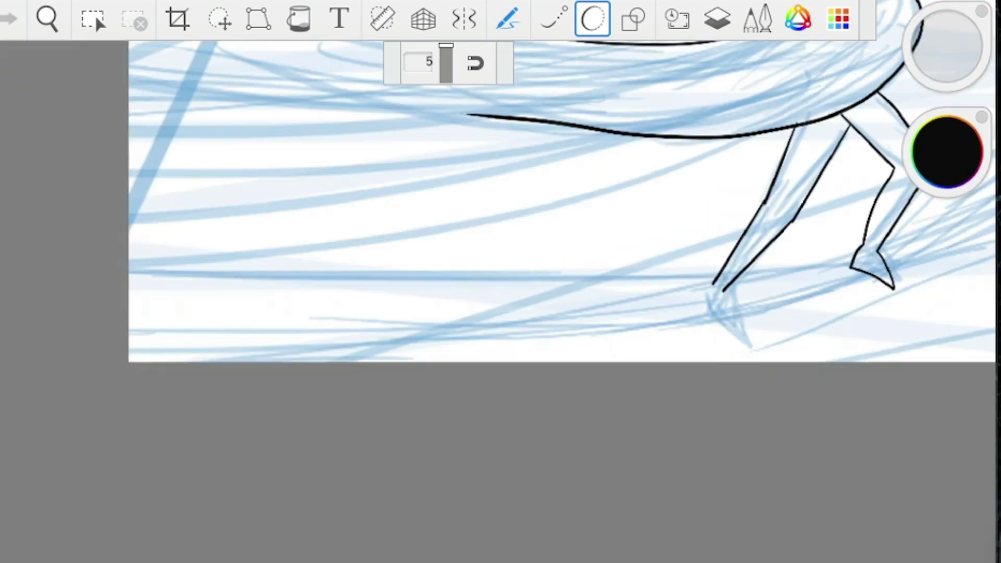
{"action": "scroll", "coordinate": [669, 379], "scroll_direction": "down", "scroll_amount": 3}
{"action": "scroll", "coordinate": [636, 312], "scroll_direction": "up", "scroll_amount": 5}
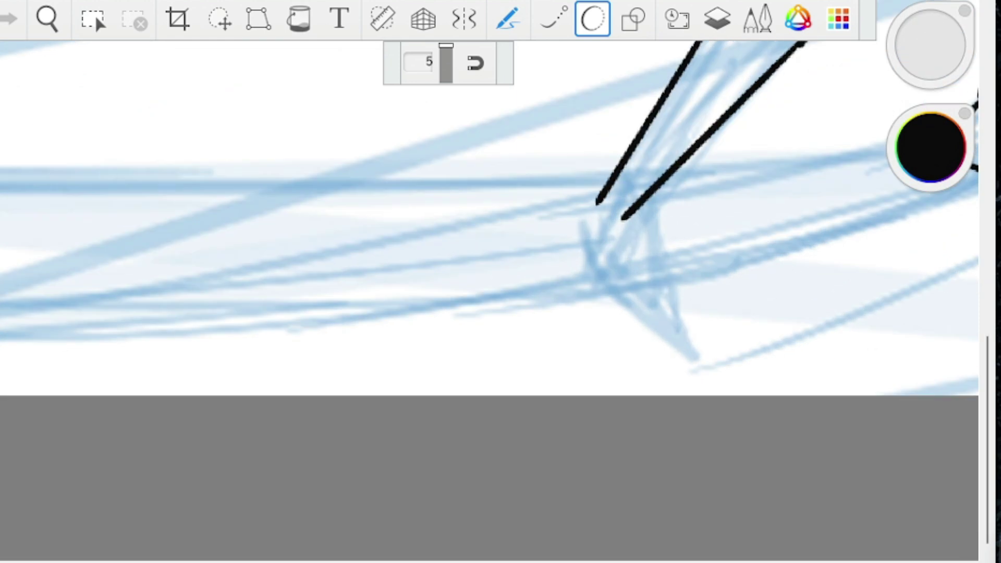
{"action": "left_click_drag", "start_coordinate": [588, 194], "coordinate": [539, 276]}
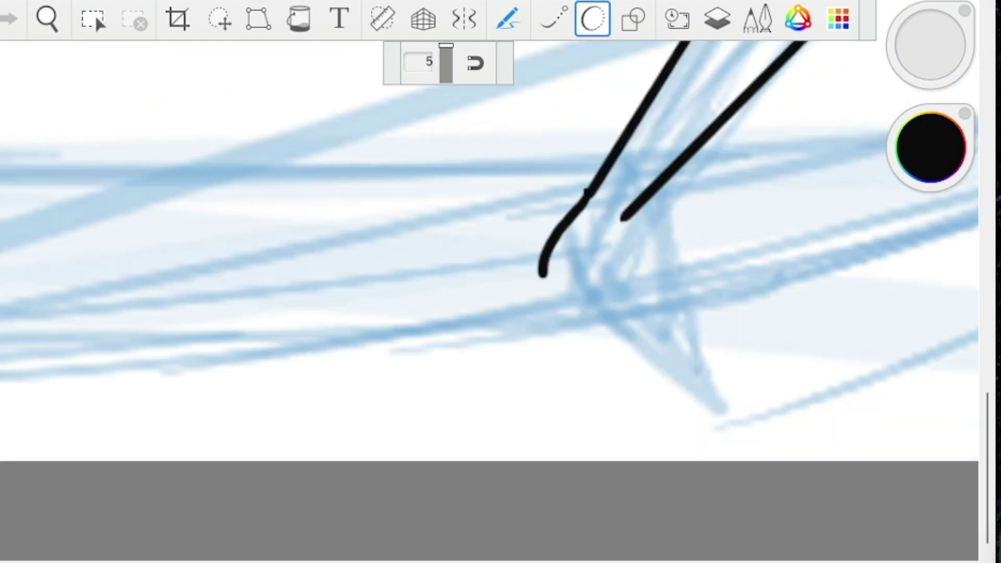
{"action": "key", "text": "ctrl+z"}
{"action": "mouse_move", "coordinate": [586, 196]}
{"action": "left_mouse_down"}
{"action": "mouse_move", "coordinate": [493, 273]}
{"action": "mouse_move", "coordinate": [557, 334]}
{"action": "mouse_move", "coordinate": [607, 407]}
{"action": "mouse_move", "coordinate": [652, 433]}
{"action": "mouse_move", "coordinate": [693, 436]}
{"action": "mouse_move", "coordinate": [627, 342]}
{"action": "mouse_move", "coordinate": [614, 292]}
{"action": "mouse_move", "coordinate": [621, 217]}
{"action": "left_mouse_up"}
{"action": "scroll", "coordinate": [631, 369], "scroll_direction": "down", "scroll_amount": 2}
{"action": "scroll", "coordinate": [599, 313], "scroll_direction": "down", "scroll_amount": 3}
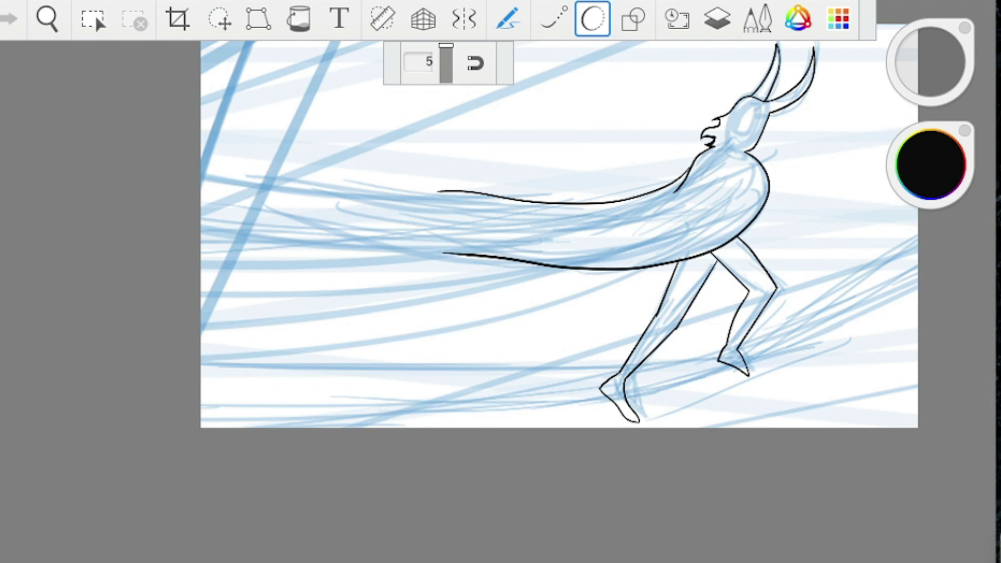
Ink a small rounded bump on the body's lower front edge above the thigh and a curved arm line inside the torso
{"action": "scroll", "coordinate": [574, 266], "scroll_direction": "down", "scroll_amount": 2}
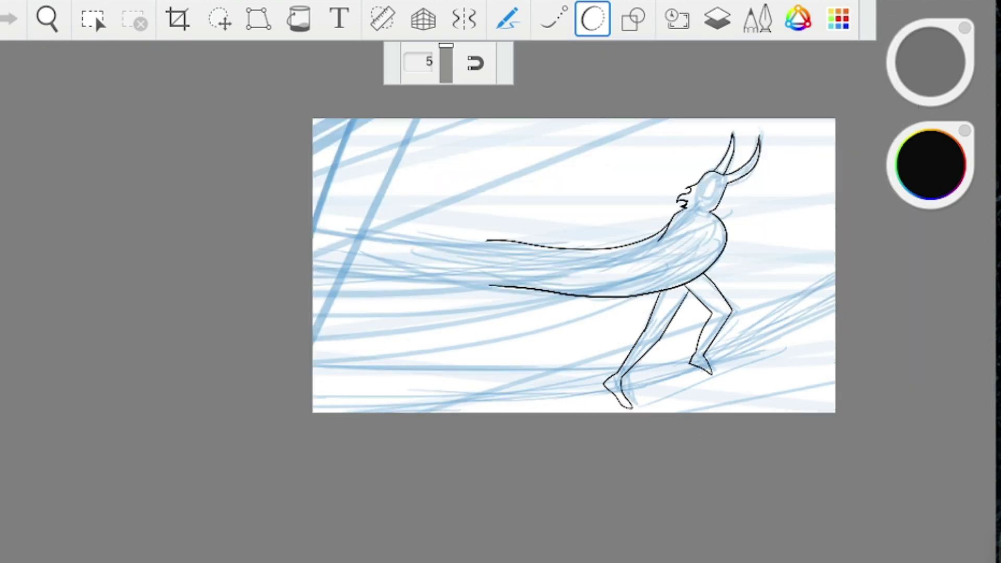
{"action": "scroll", "coordinate": [722, 284], "scroll_direction": "up", "scroll_amount": 5}
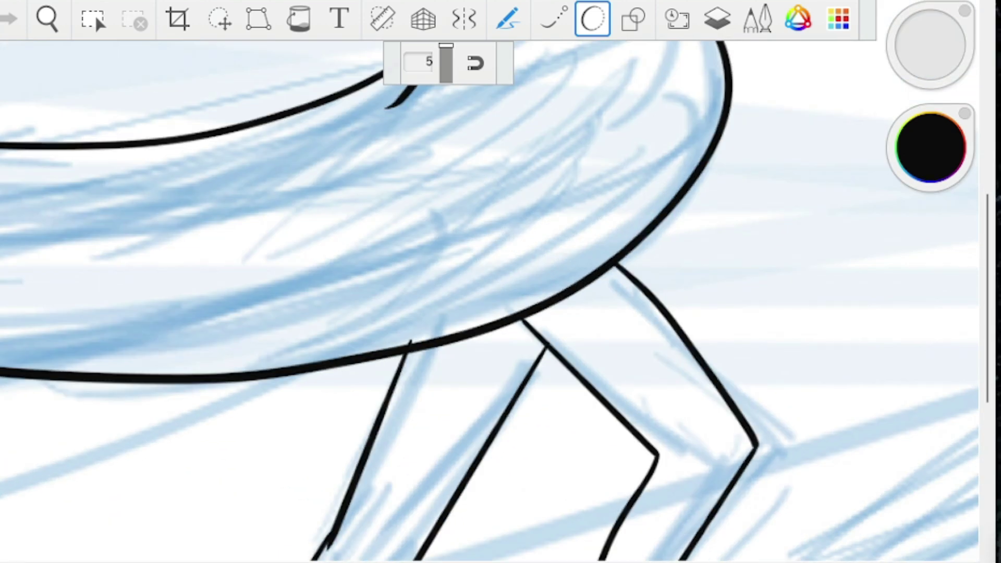
{"action": "mouse_move", "coordinate": [627, 255]}
{"action": "left_mouse_down"}
{"action": "mouse_move", "coordinate": [665, 267]}
{"action": "mouse_move", "coordinate": [697, 260]}
{"action": "mouse_move", "coordinate": [707, 229]}
{"action": "mouse_move", "coordinate": [675, 201]}
{"action": "left_mouse_up"}
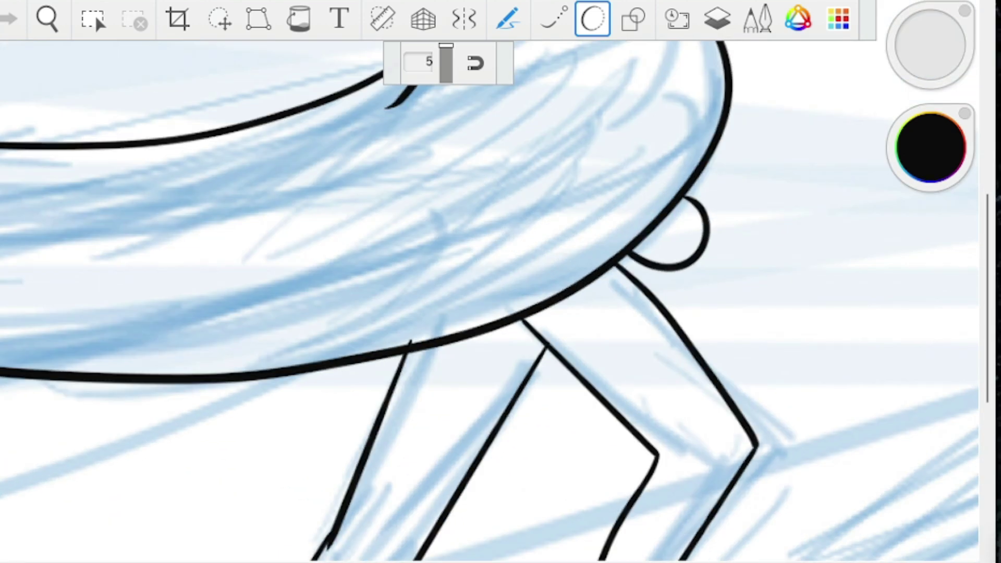
{"action": "scroll", "coordinate": [677, 234], "scroll_direction": "down", "scroll_amount": 3}
{"action": "scroll", "coordinate": [600, 287], "scroll_direction": "up", "scroll_amount": 4}
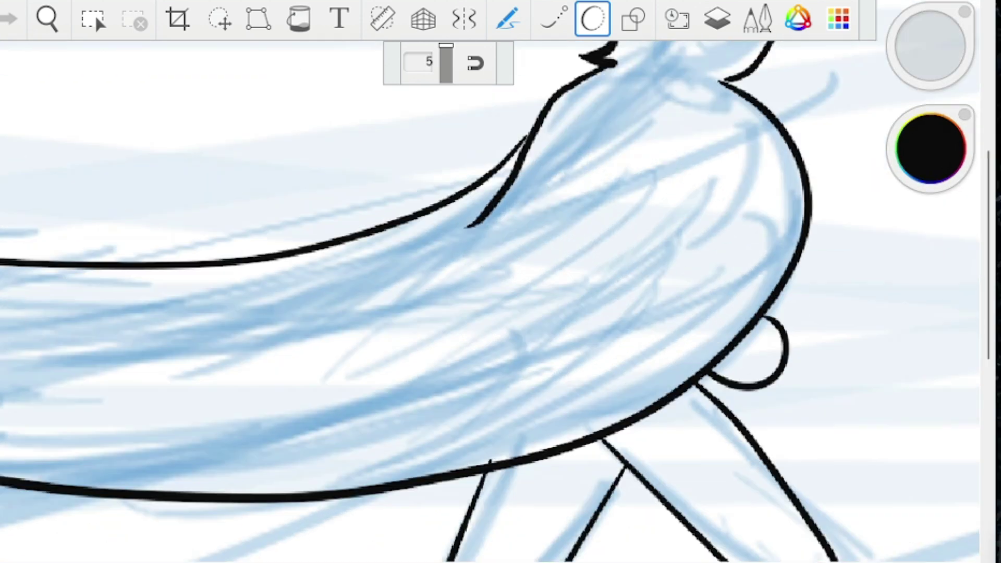
{"action": "left_click_drag", "start_coordinate": [565, 140], "coordinate": [587, 367]}
{"action": "scroll", "coordinate": [599, 260], "scroll_direction": "down", "scroll_amount": 2}
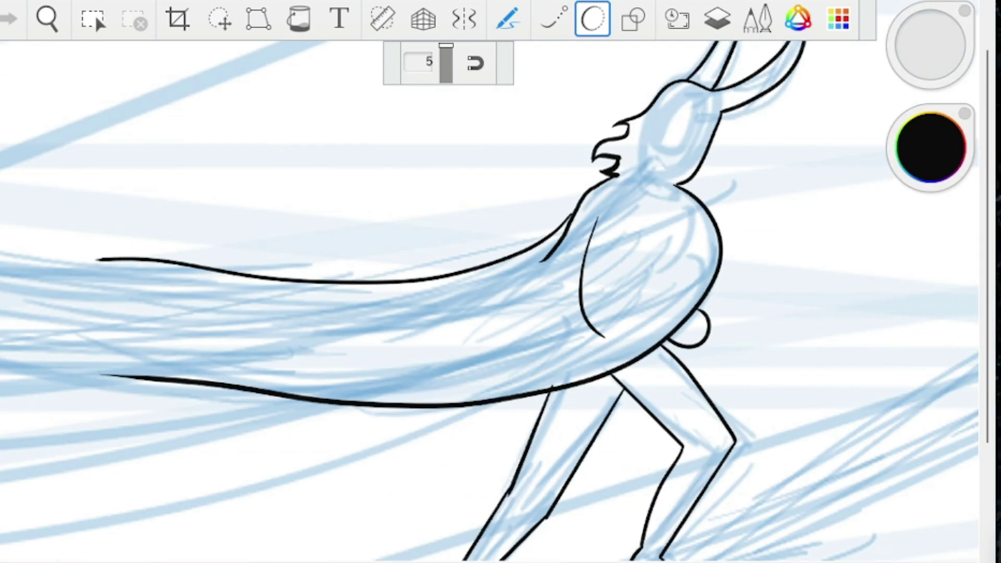
Ink the cape's torn left end as a zigzag of three pointed tips joining its upper and lower edges
{"action": "scroll", "coordinate": [500, 281], "scroll_direction": "down", "scroll_amount": 6}
{"action": "scroll", "coordinate": [584, 312], "scroll_direction": "up", "scroll_amount": 2}
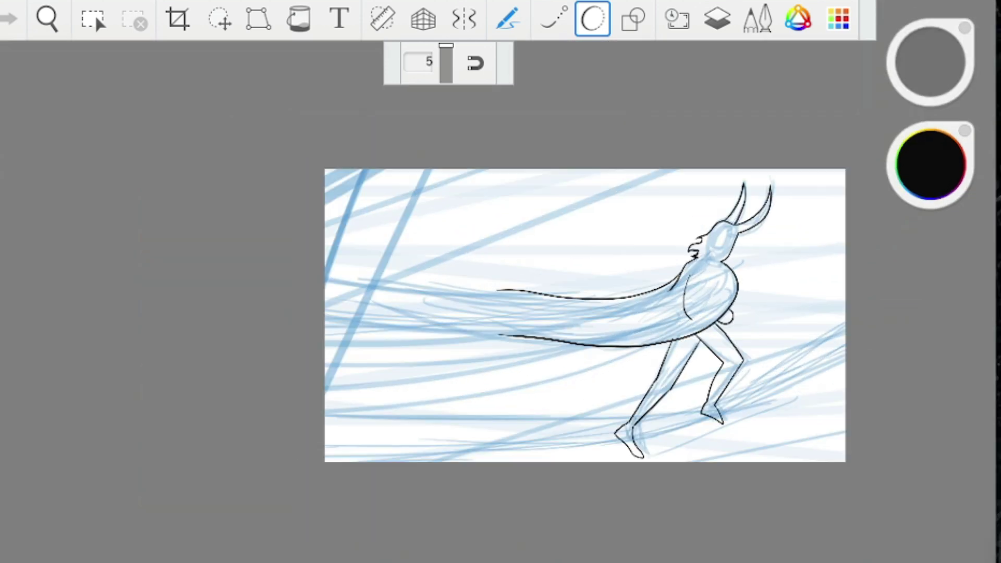
{"action": "scroll", "coordinate": [573, 344], "scroll_direction": "up", "scroll_amount": 2}
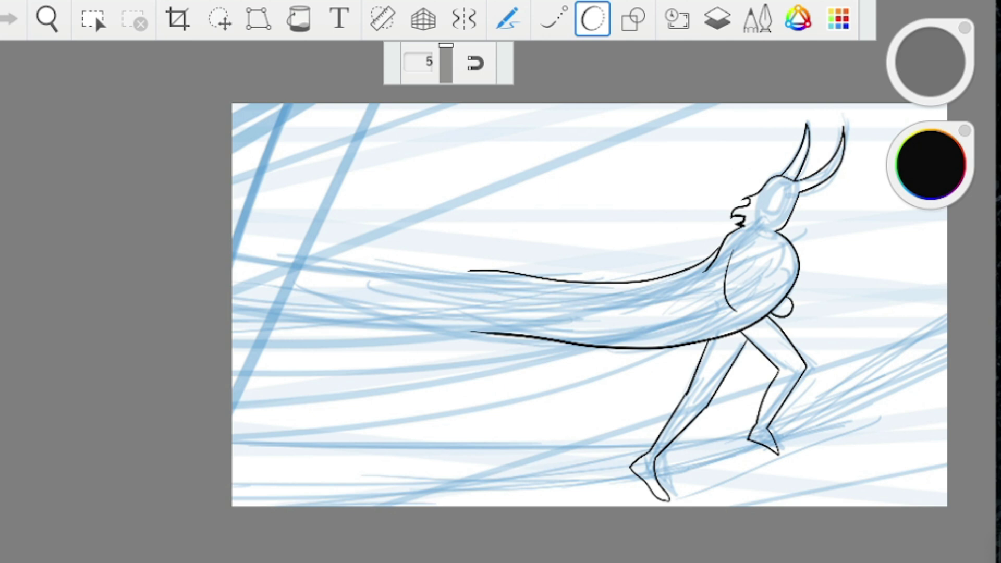
{"action": "scroll", "coordinate": [638, 325], "scroll_direction": "down", "scroll_amount": 2}
{"action": "scroll", "coordinate": [722, 287], "scroll_direction": "up", "scroll_amount": 2}
{"action": "scroll", "coordinate": [331, 257], "scroll_direction": "down", "scroll_amount": 2}
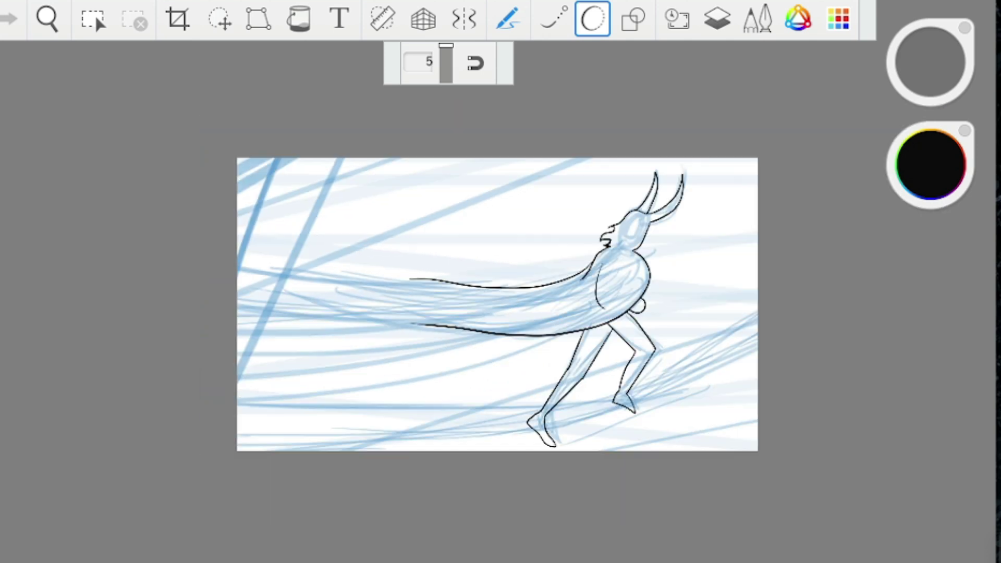
{"action": "scroll", "coordinate": [417, 313], "scroll_direction": "up", "scroll_amount": 7}
{"action": "mouse_move", "coordinate": [404, 201]}
{"action": "left_mouse_down"}
{"action": "mouse_move", "coordinate": [759, 315]}
{"action": "mouse_move", "coordinate": [344, 285]}
{"action": "mouse_move", "coordinate": [645, 371]}
{"action": "mouse_move", "coordinate": [444, 375]}
{"action": "mouse_move", "coordinate": [346, 406]}
{"action": "mouse_move", "coordinate": [461, 426]}
{"action": "left_mouse_up"}
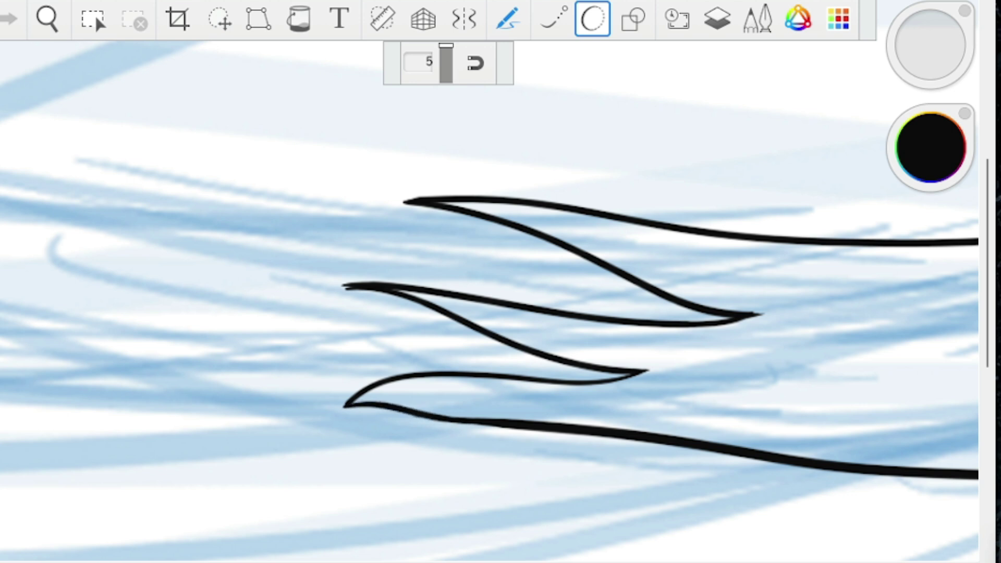
Select the connected black outlines of the head and upper body using the Magic Wand in add mode with tolerance 32
{"action": "scroll", "coordinate": [482, 378], "scroll_direction": "down", "scroll_amount": 2}
{"action": "scroll", "coordinate": [503, 307], "scroll_direction": "down", "scroll_amount": 4}
{"action": "scroll", "coordinate": [459, 333], "scroll_direction": "up", "scroll_amount": 3}
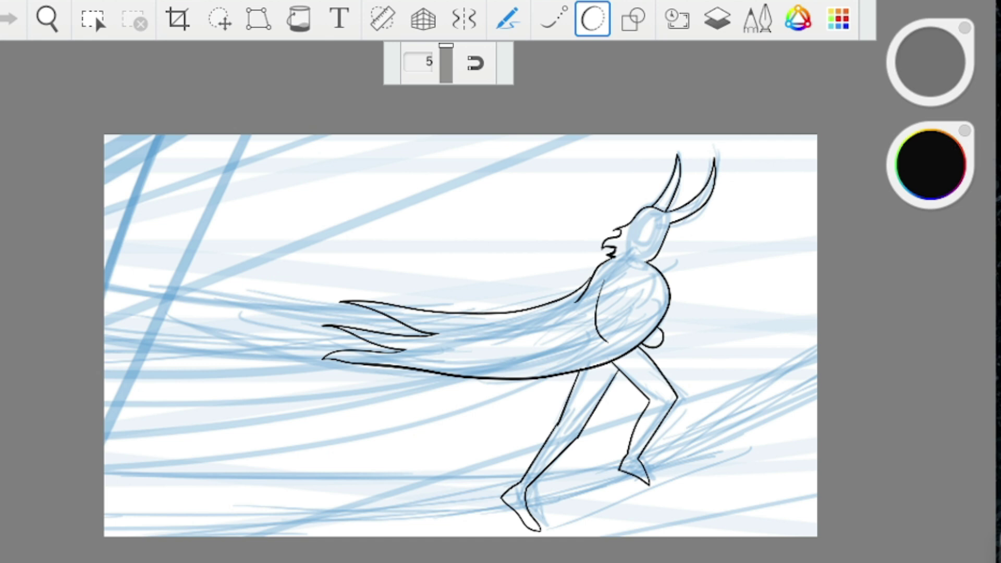
{"action": "left_click", "coordinate": [95, 19]}
{"action": "left_click", "coordinate": [767, 63]}
{"action": "scroll", "coordinate": [651, 260], "scroll_direction": "up", "scroll_amount": 3}
{"action": "scroll", "coordinate": [639, 277], "scroll_direction": "up", "scroll_amount": 5}
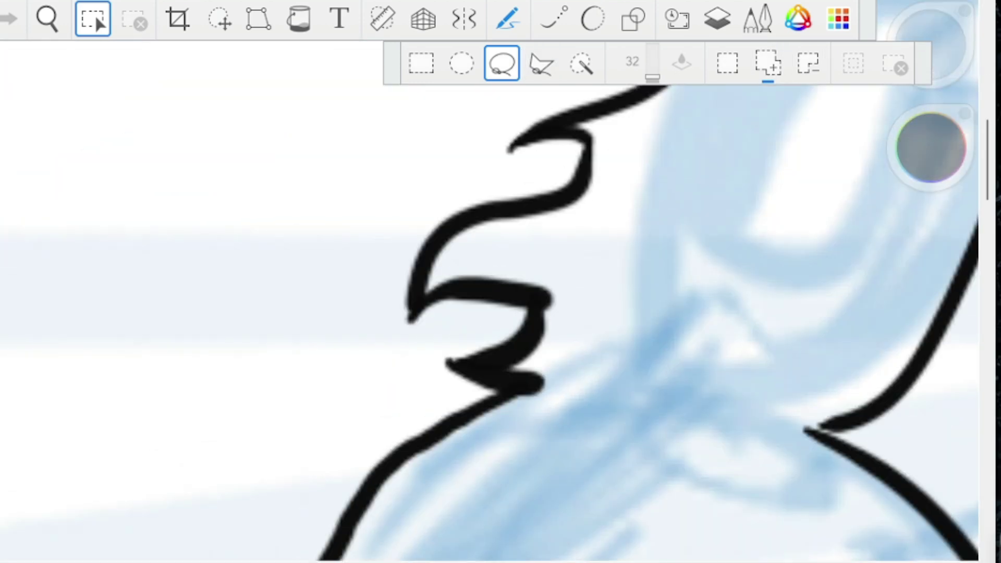
{"action": "left_click", "coordinate": [582, 63]}
{"action": "left_click", "coordinate": [625, 209]}
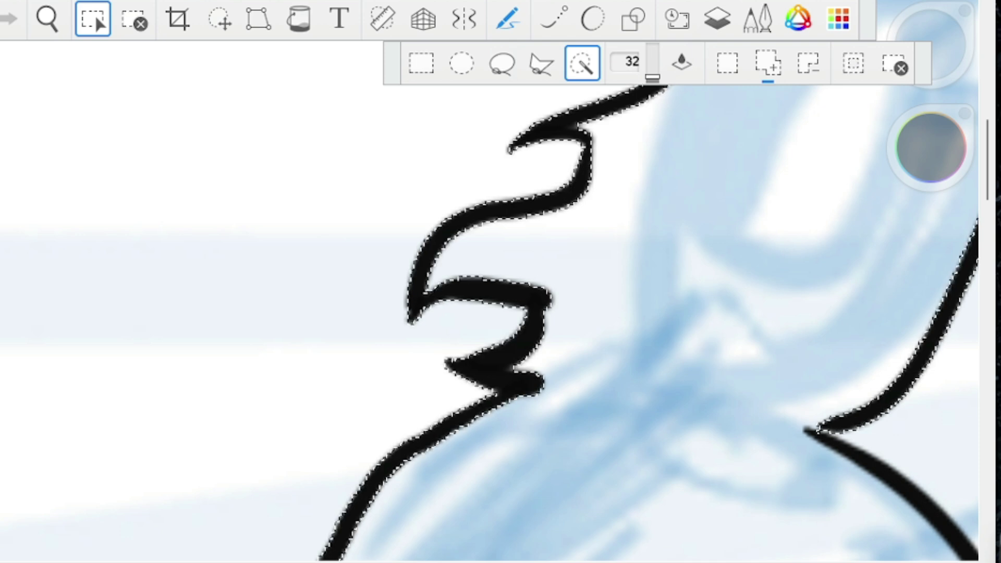
Add the torso, arm, cape, bump and leg outlines to the selection and invert it
{"action": "scroll", "coordinate": [501, 282], "scroll_direction": "down", "scroll_amount": 5}
{"action": "scroll", "coordinate": [500, 282], "scroll_direction": "down", "scroll_amount": 5}
{"action": "scroll", "coordinate": [678, 209], "scroll_direction": "up", "scroll_amount": 8}
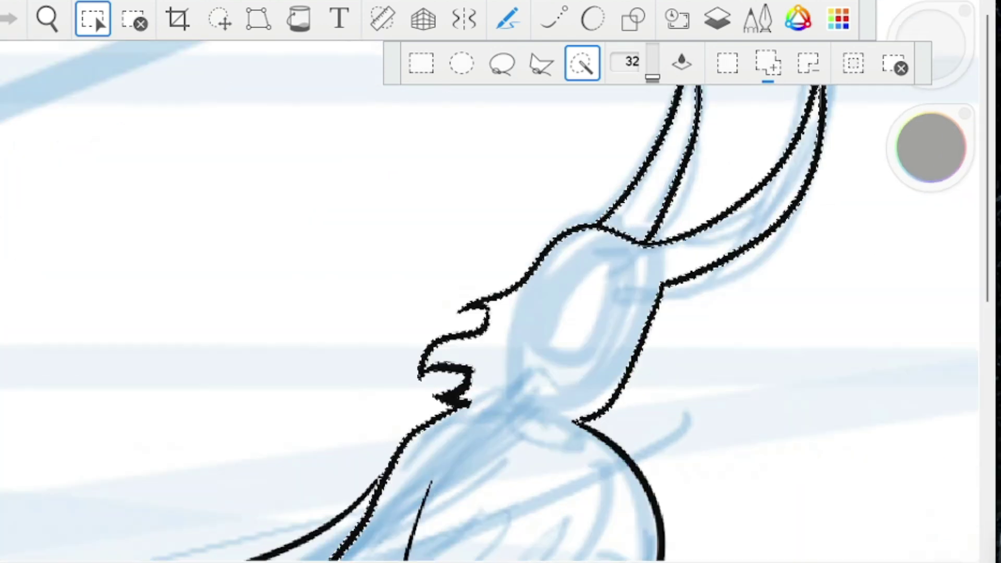
{"action": "scroll", "coordinate": [573, 261], "scroll_direction": "down", "scroll_amount": 2}
{"action": "scroll", "coordinate": [574, 261], "scroll_direction": "up", "scroll_amount": 4}
{"action": "scroll", "coordinate": [500, 281], "scroll_direction": "up", "scroll_amount": 5}
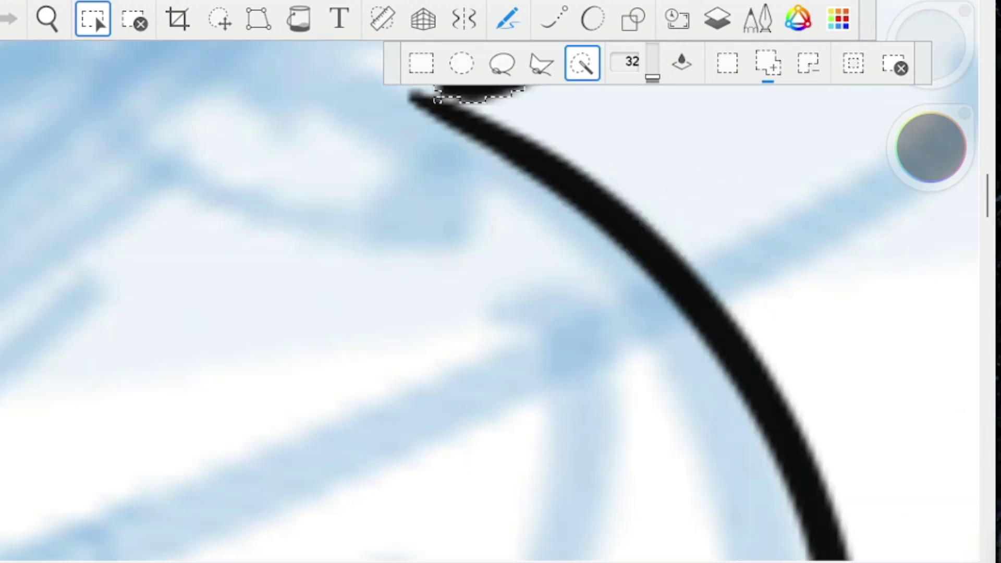
{"action": "scroll", "coordinate": [500, 281], "scroll_direction": "down", "scroll_amount": 1}
{"action": "scroll", "coordinate": [501, 282], "scroll_direction": "down", "scroll_amount": 5}
{"action": "scroll", "coordinate": [500, 281], "scroll_direction": "up", "scroll_amount": 6}
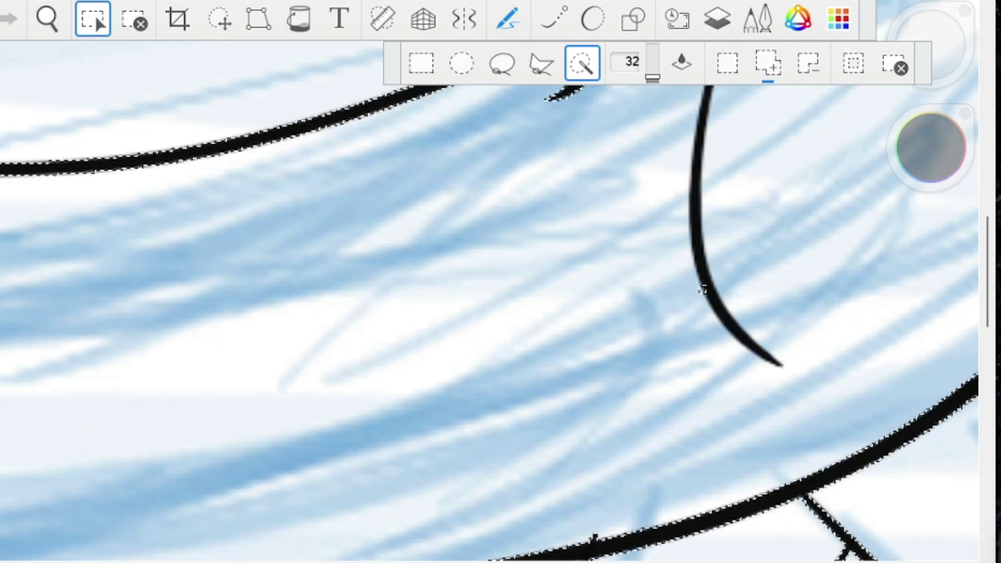
{"action": "scroll", "coordinate": [701, 290], "scroll_direction": "down", "scroll_amount": 2}
{"action": "scroll", "coordinate": [617, 368], "scroll_direction": "down", "scroll_amount": 4}
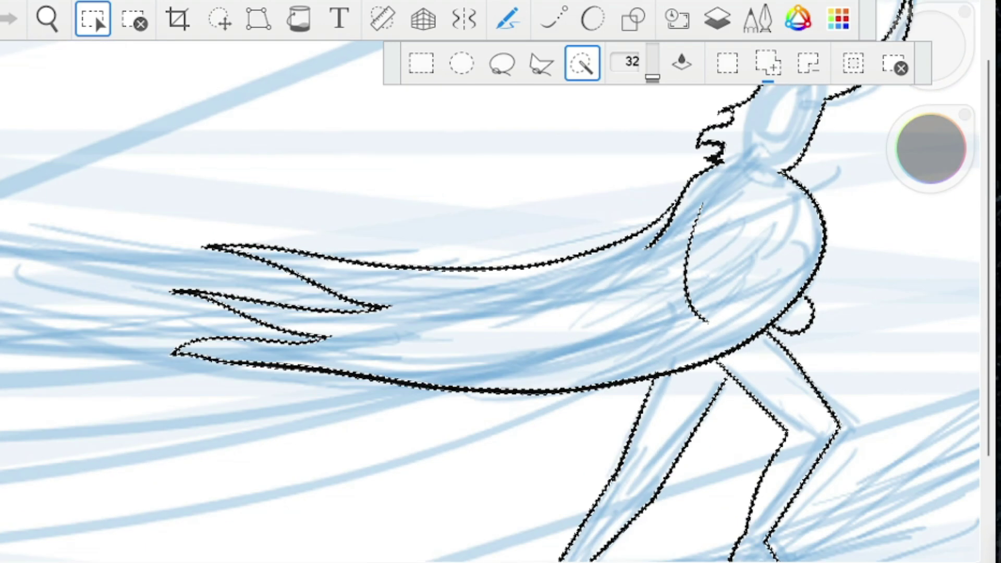
{"action": "scroll", "coordinate": [673, 245], "scroll_direction": "up", "scroll_amount": 6}
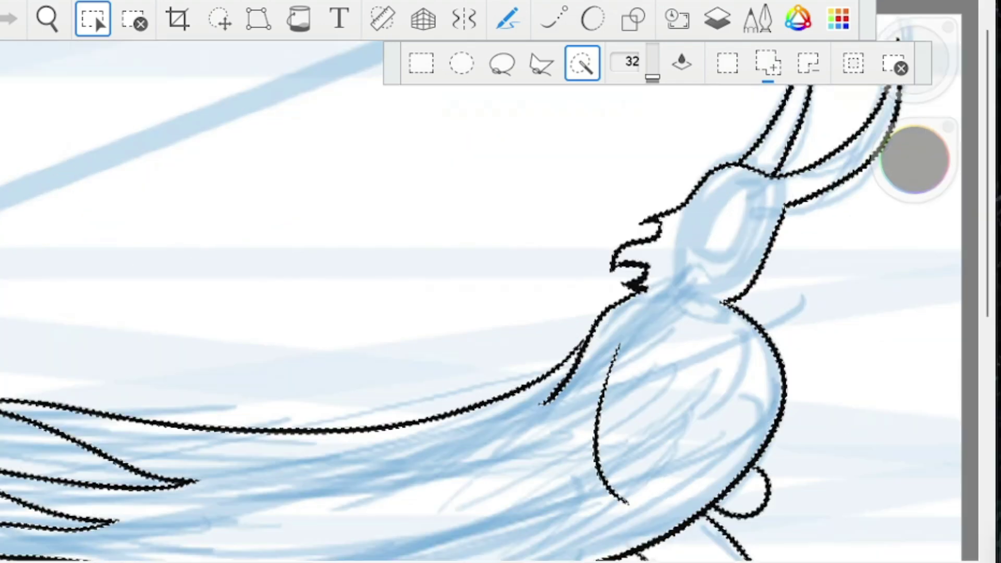
{"action": "scroll", "coordinate": [625, 261], "scroll_direction": "down", "scroll_amount": 5}
{"action": "scroll", "coordinate": [646, 138], "scroll_direction": "down", "scroll_amount": 3}
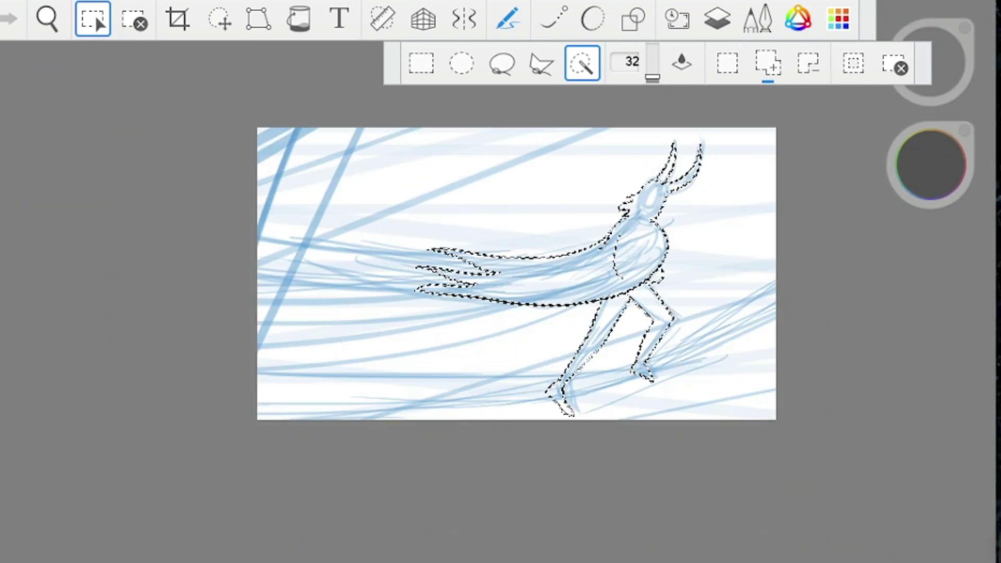
{"action": "left_click", "coordinate": [853, 63]}
{"action": "left_click", "coordinate": [93, 19]}
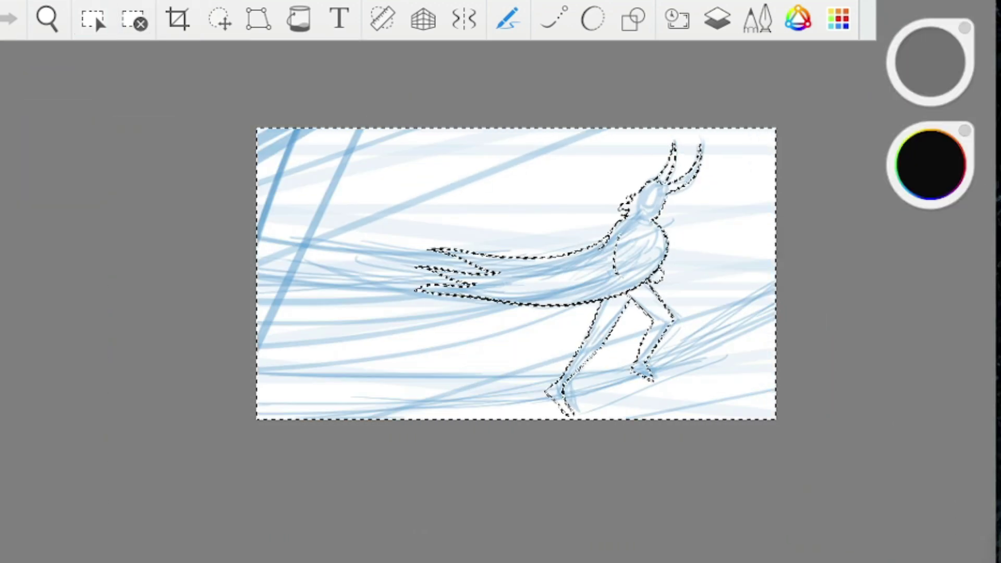
Move the brush puck away from the colour puck and leave only the black line art showing, with nothing selected
{"action": "mouse_move", "coordinate": [965, 28]}
{"action": "left_mouse_down"}
{"action": "mouse_move", "coordinate": [384, 99]}
{"action": "mouse_move", "coordinate": [141, 73]}
{"action": "left_mouse_up"}
{"action": "left_click_drag", "start_coordinate": [107, 105], "coordinate": [84, 104]}
{"action": "left_click_drag", "start_coordinate": [141, 74], "coordinate": [243, 82]}
{"action": "left_click_drag", "start_coordinate": [208, 116], "coordinate": [86, 120]}
{"action": "mouse_move", "coordinate": [775, 146]}
{"action": "left_mouse_down"}
{"action": "mouse_move", "coordinate": [771, 406]}
{"action": "mouse_move", "coordinate": [651, 271]}
{"action": "mouse_move", "coordinate": [552, 219]}
{"action": "mouse_move", "coordinate": [365, 271]}
{"action": "mouse_move", "coordinate": [282, 312]}
{"action": "left_mouse_up"}
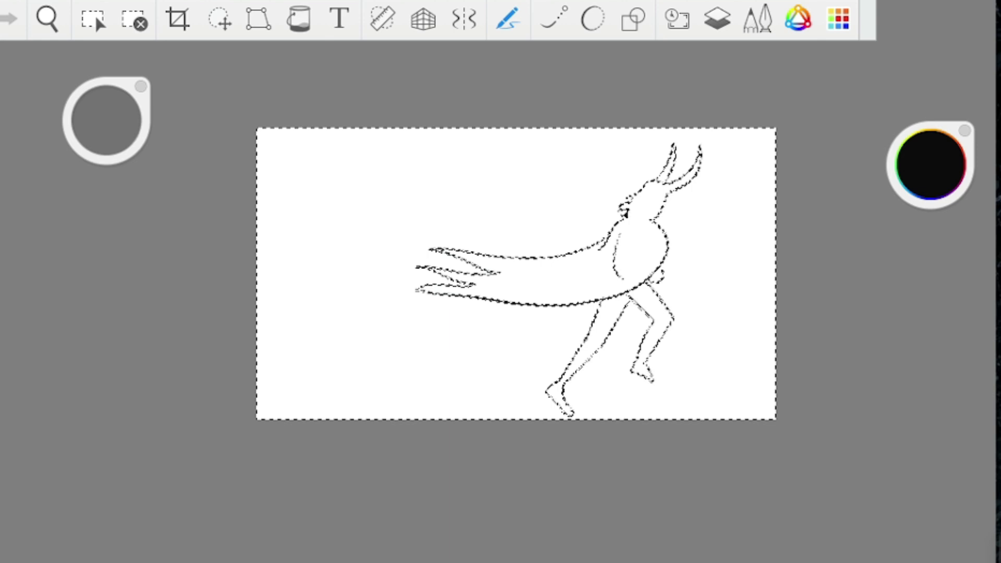
{"action": "left_click", "coordinate": [133, 19]}
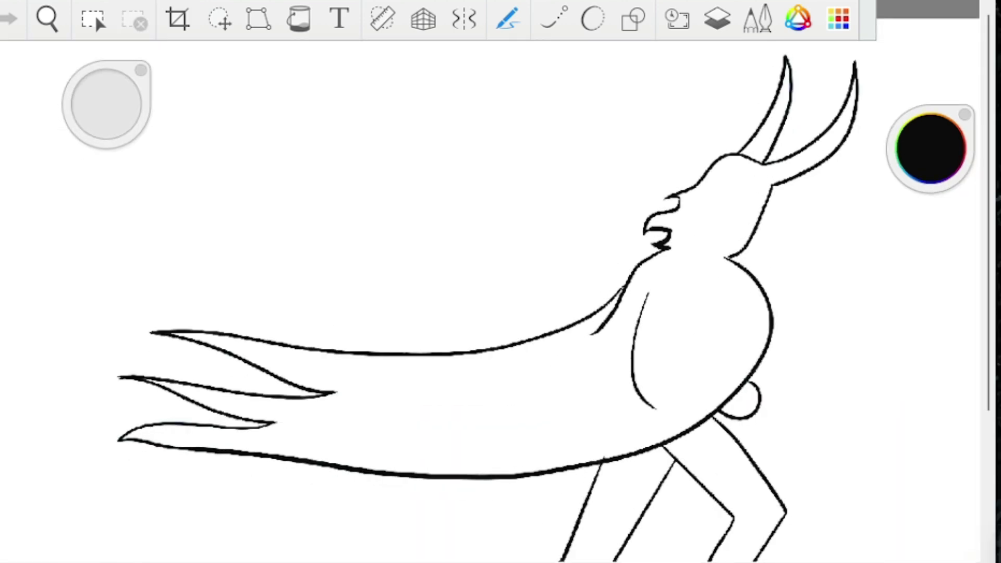
{"action": "scroll", "coordinate": [575, 278], "scroll_direction": "up", "scroll_amount": 3}
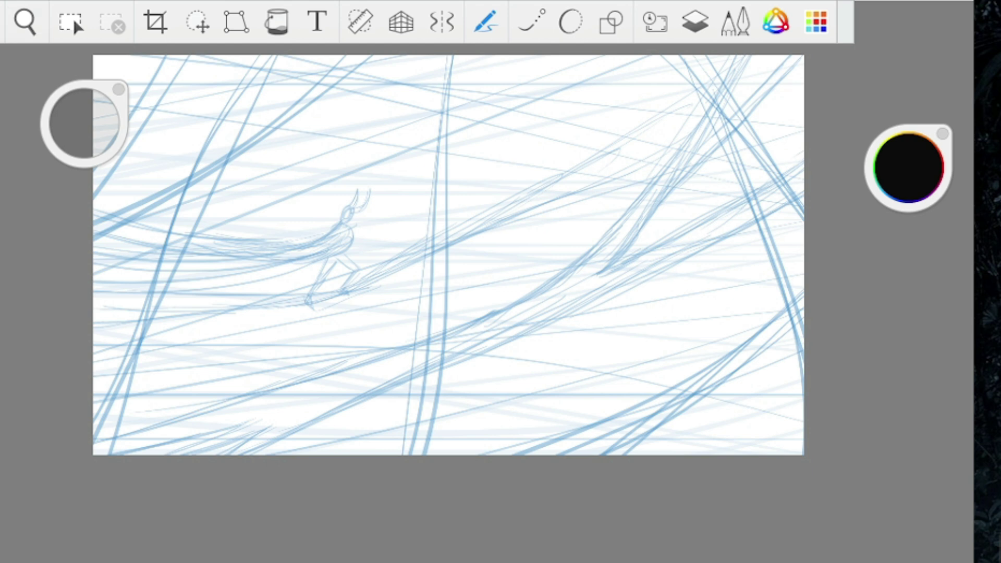
Save the blue sketch as Loki.tif in the Art folder on the desktop
{"action": "left_click", "coordinate": [4, 5]}
{"action": "left_click", "coordinate": [2, 133]}
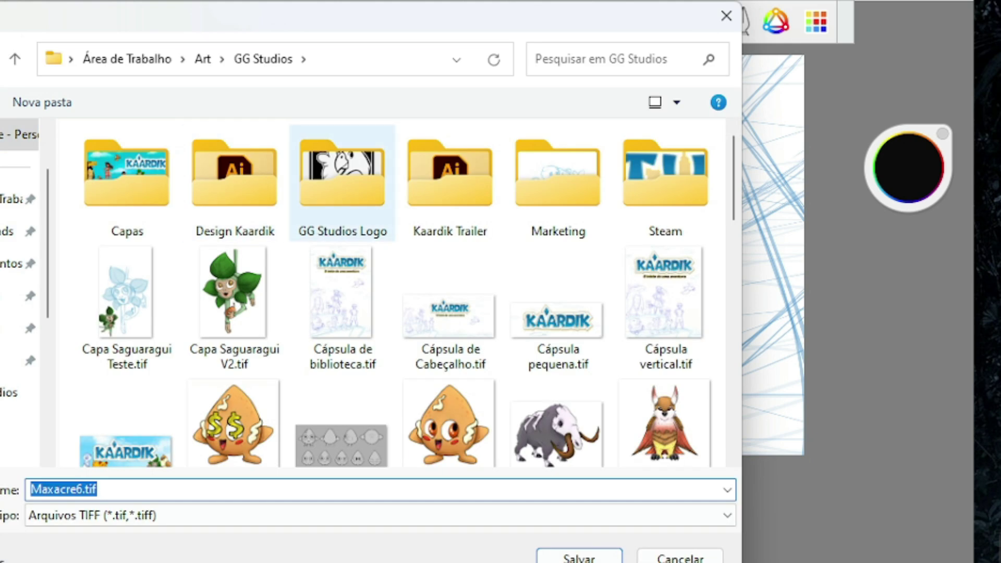
{"action": "left_click", "coordinate": [203, 58]}
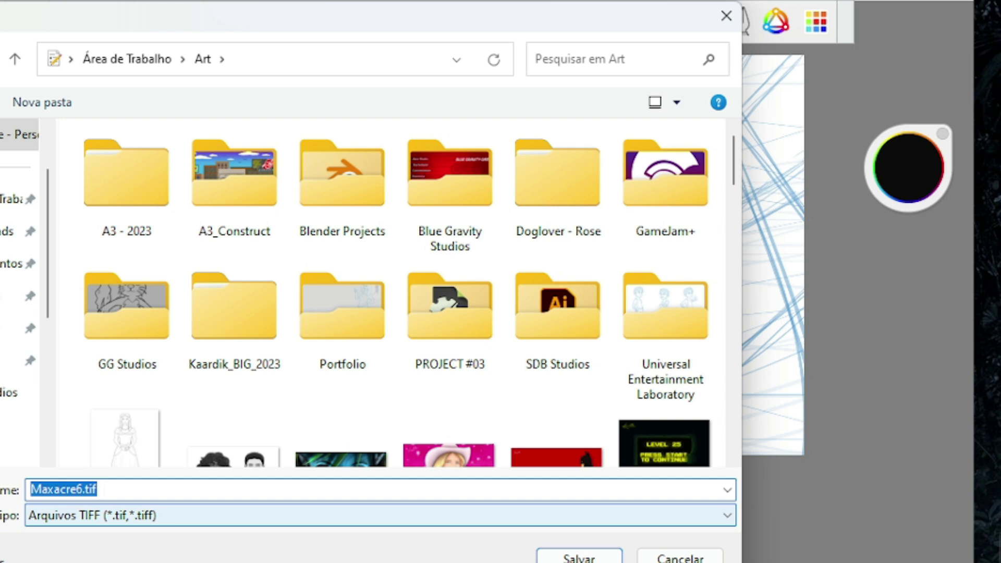
{"action": "type", "text": "Loki"}
{"action": "key", "text": "Return"}
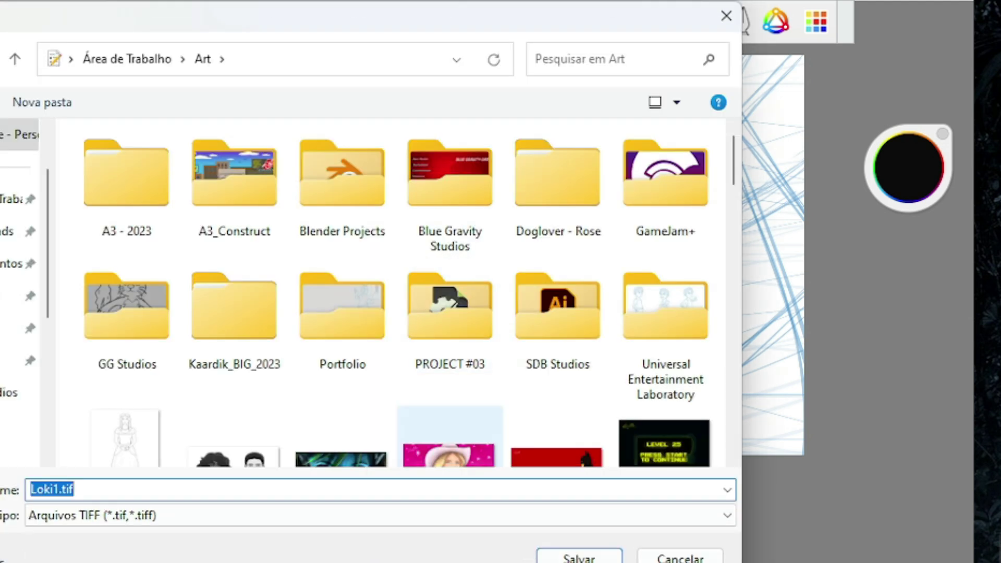
Save a PNG copy of the sketch as Loki.png in the Art folder, taking the name from Loki.tif
{"action": "scroll", "coordinate": [449, 437], "scroll_direction": "down", "scroll_amount": 1}
{"action": "left_click", "coordinate": [448, 417]}
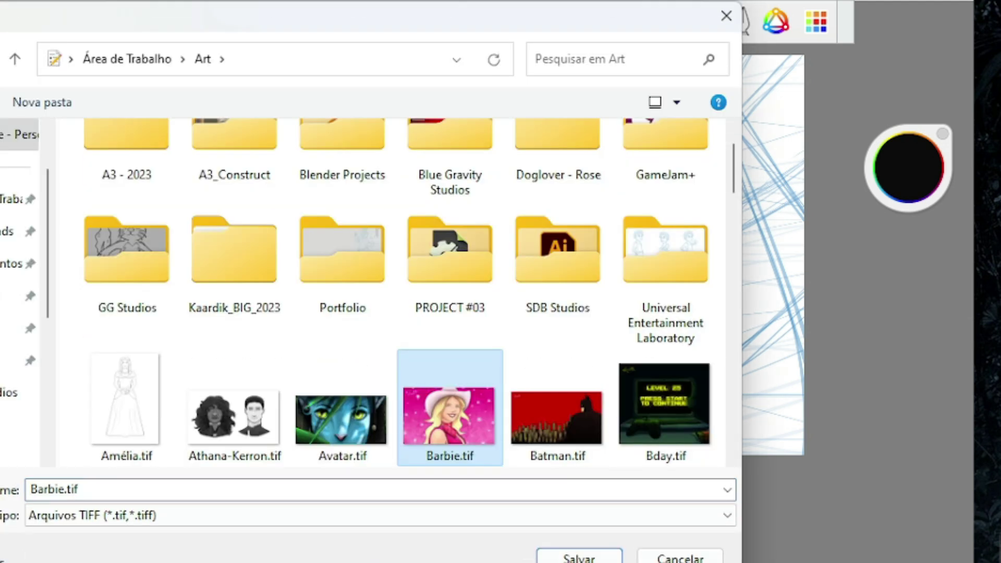
{"action": "scroll", "coordinate": [448, 417], "scroll_direction": "down", "scroll_amount": 5}
{"action": "left_click", "coordinate": [234, 188]}
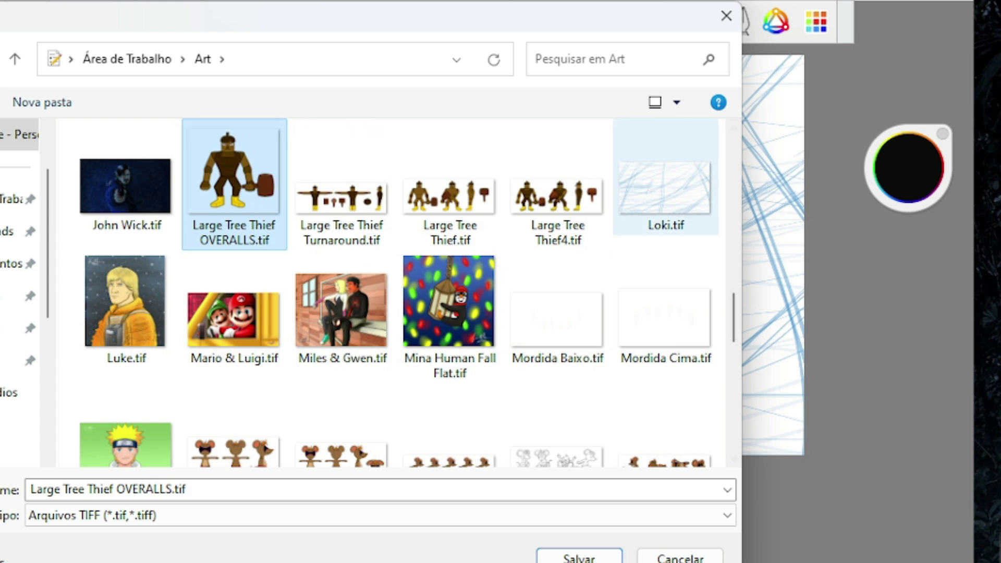
{"action": "left_click", "coordinate": [664, 192]}
{"action": "left_click", "coordinate": [376, 514]}
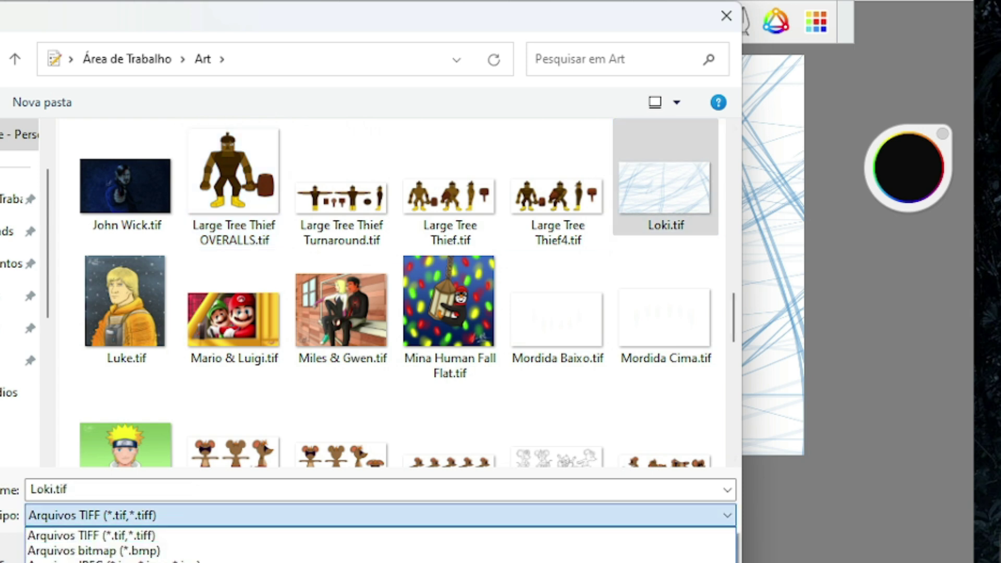
{"action": "key", "text": "Down"}
{"action": "key", "text": "Down"}
{"action": "key", "text": "Down"}
{"action": "key", "text": "Return"}
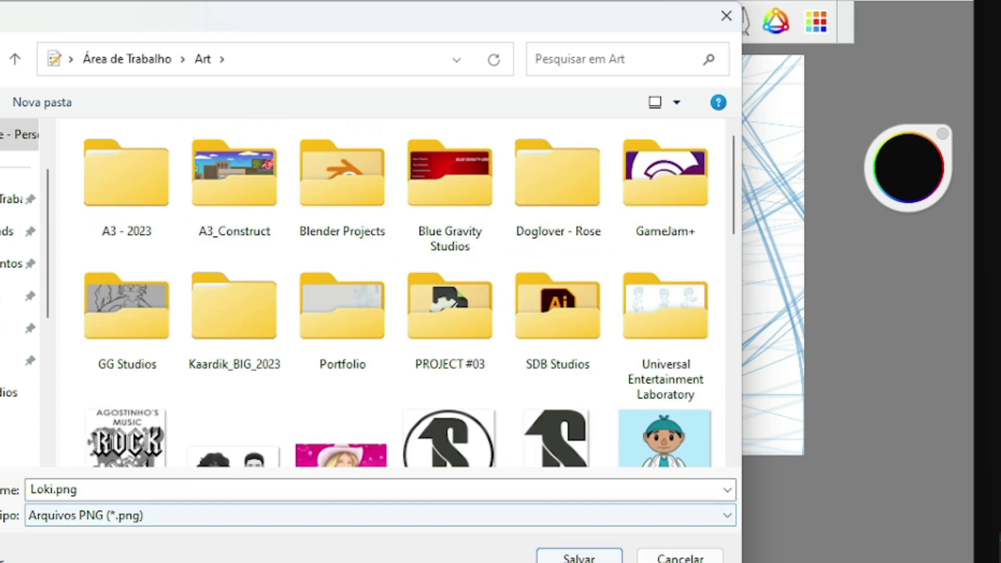
{"action": "key", "text": "Return"}
{"action": "key", "text": "Return"}
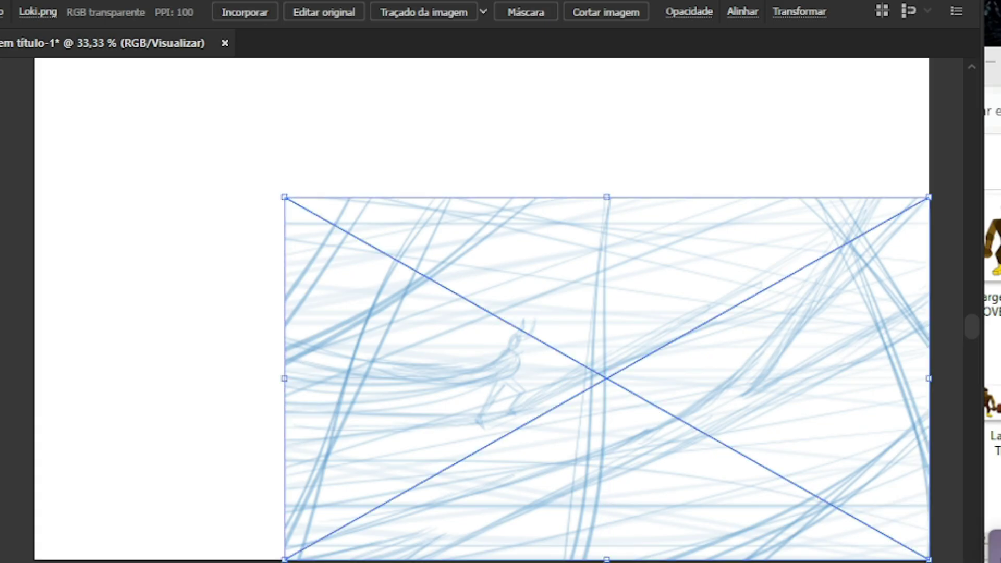
In Illustrator, enlarge the placed Loki.png from its corner until it fills the artboard, and deselect it
{"action": "key", "text": "ctrl+minus"}
{"action": "key", "text": "ctrl+plus"}
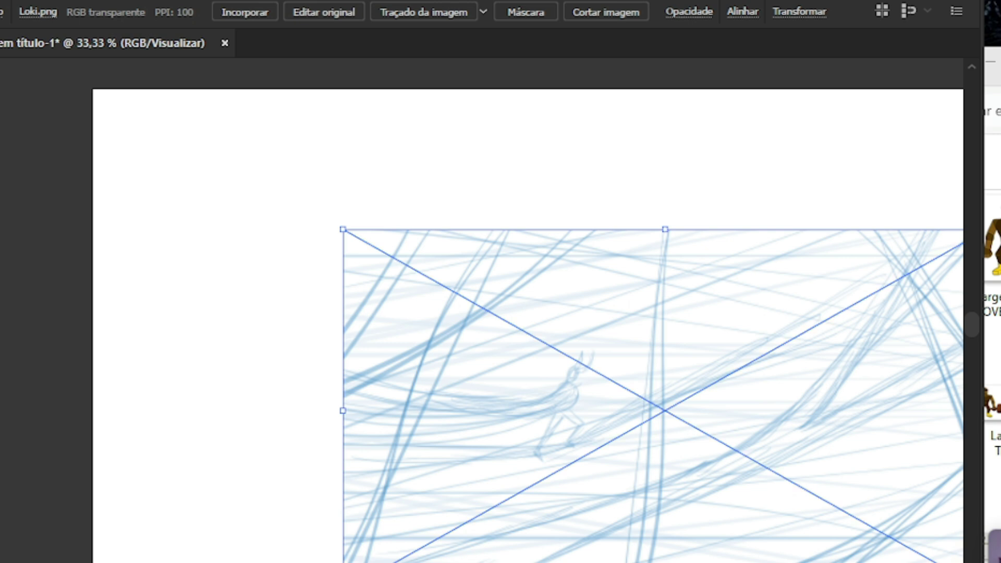
{"action": "left_click_drag", "start_coordinate": [342, 229], "coordinate": [93, 89]}
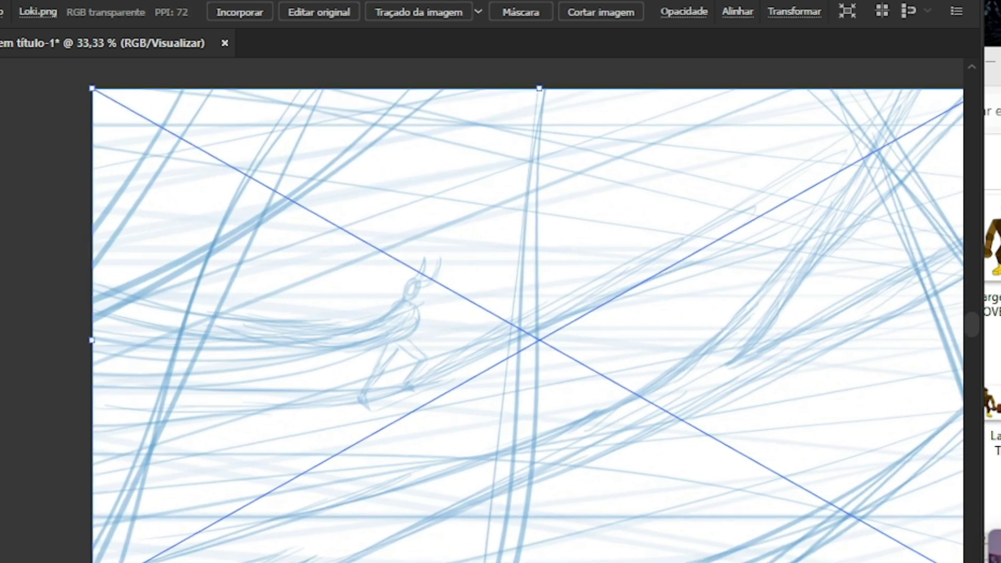
{"action": "key", "text": "ctrl+minus"}
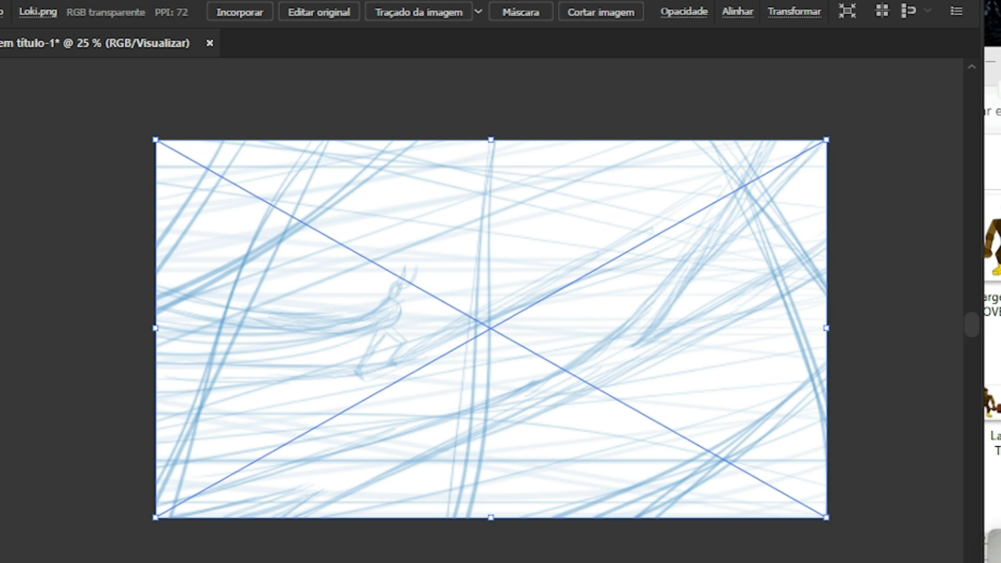
{"action": "key", "text": "ctrl+shift+a"}
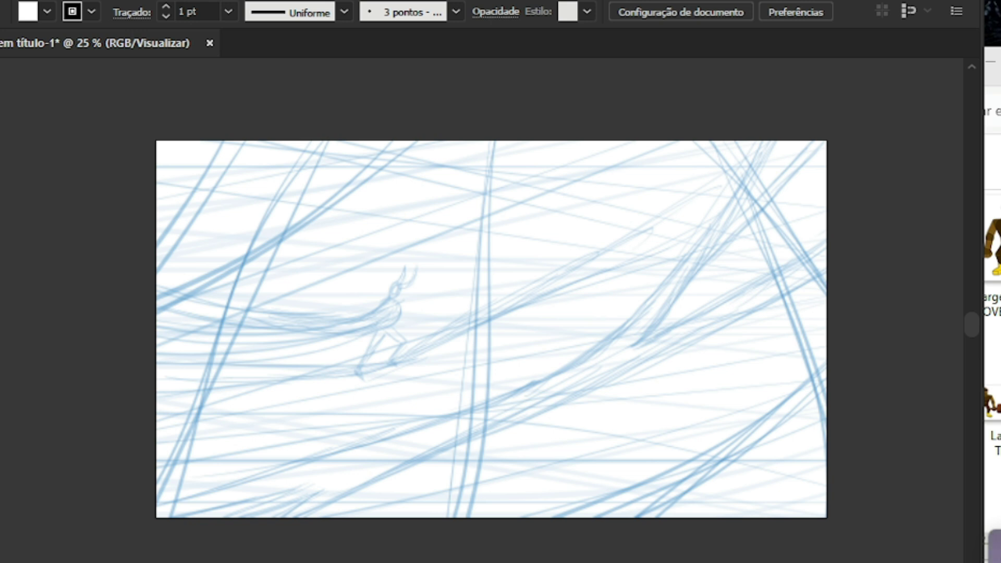
{"action": "key", "text": "alt+Tab"}
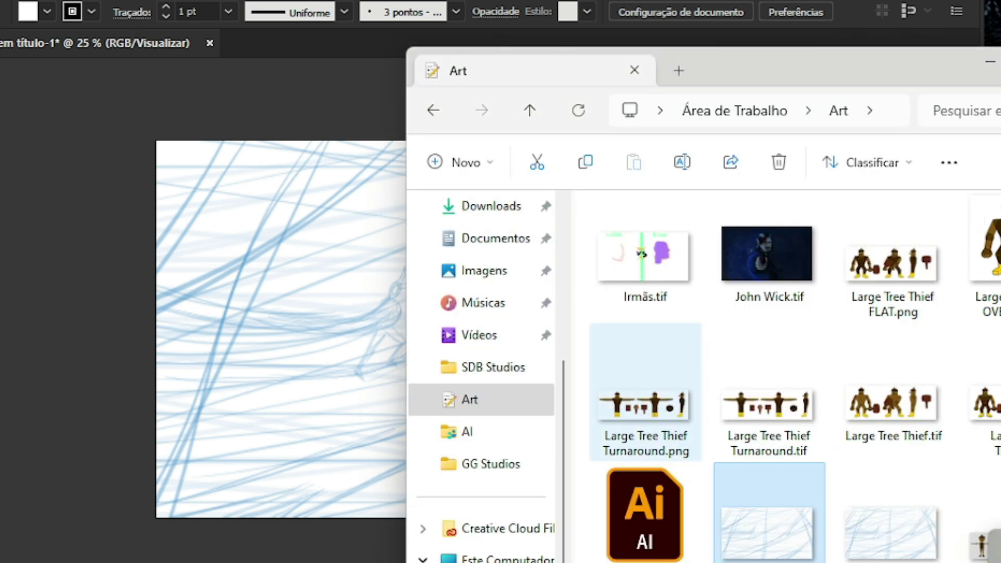
{"action": "scroll", "coordinate": [769, 385], "scroll_direction": "down", "scroll_amount": 2}
{"action": "scroll", "coordinate": [769, 386], "scroll_direction": "down", "scroll_amount": 3}
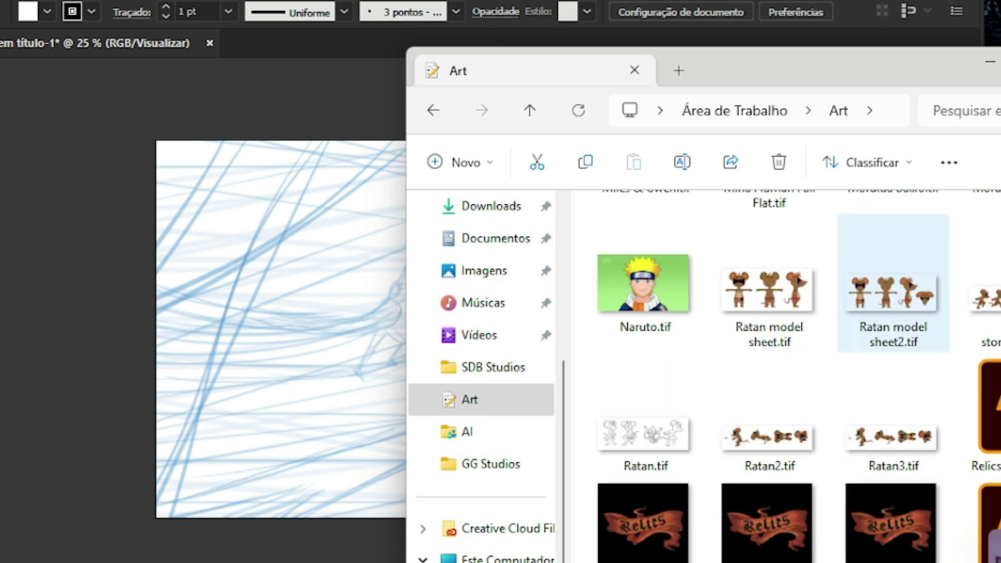
{"action": "scroll", "coordinate": [769, 386], "scroll_direction": "up", "scroll_amount": 5}
{"action": "key", "text": "alt+Tab"}
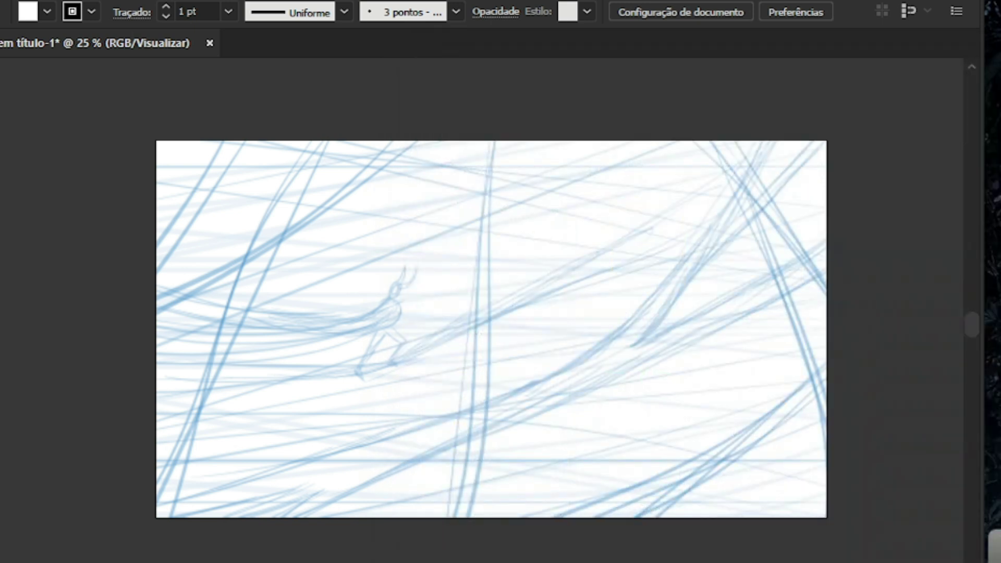
{"action": "key", "text": "alt+a"}
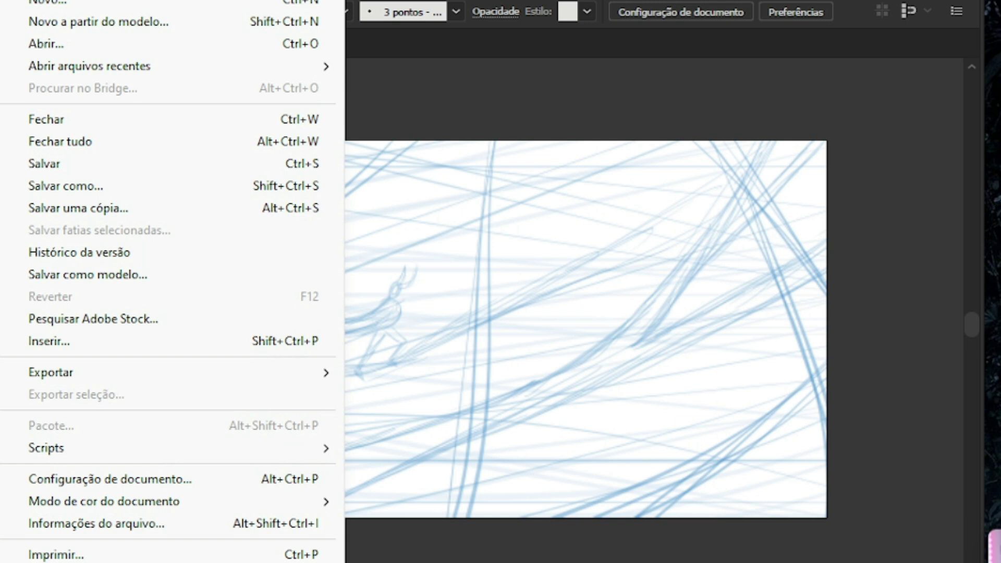
{"action": "key", "text": "Escape"}
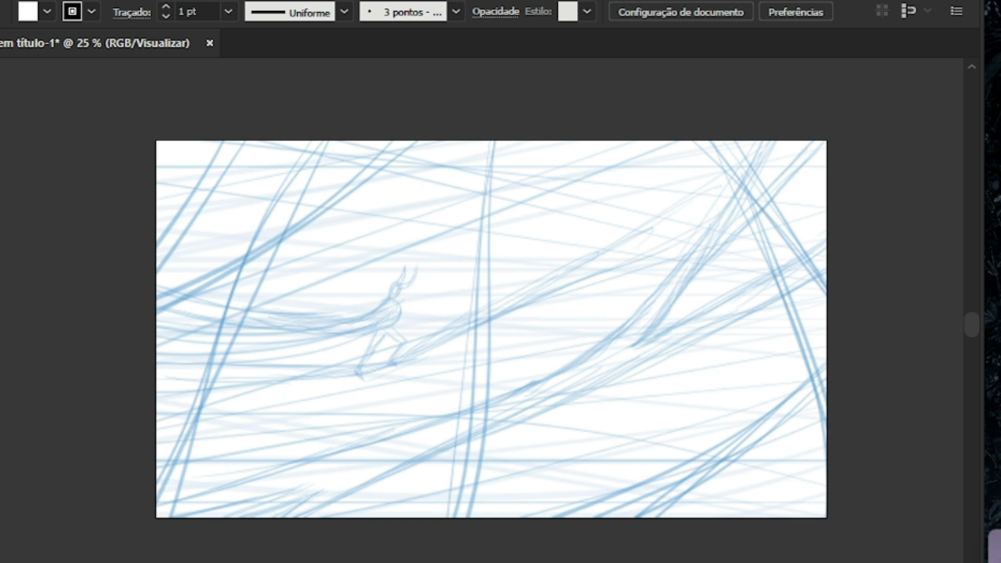
{"action": "scroll", "coordinate": [802, 334], "scroll_direction": "down", "scroll_amount": 1}
{"action": "scroll", "coordinate": [570, 317], "scroll_direction": "up", "scroll_amount": 1}
{"action": "scroll", "coordinate": [567, 317], "scroll_direction": "down", "scroll_amount": 1}
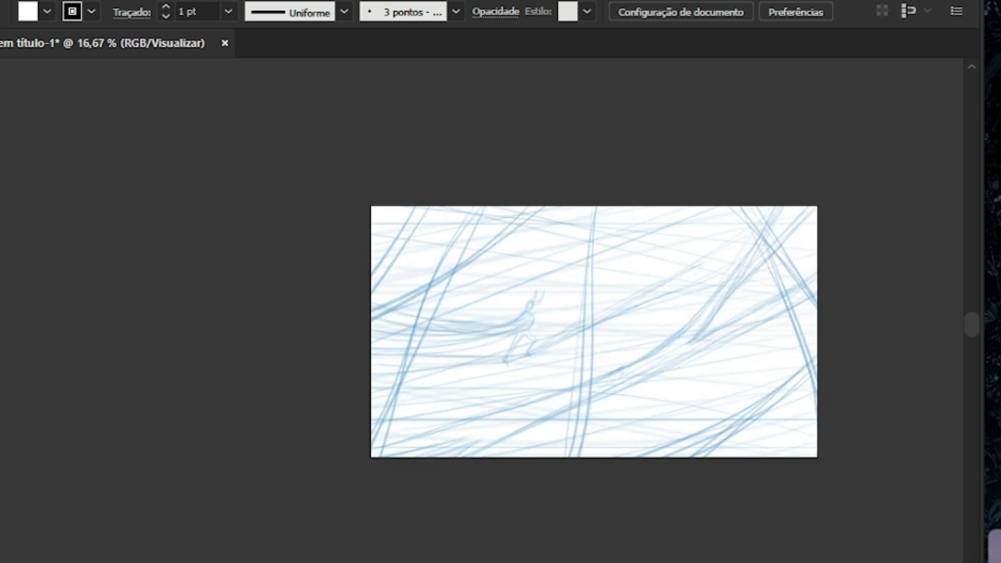
{"action": "scroll", "coordinate": [648, 334], "scroll_direction": "up", "scroll_amount": 1}
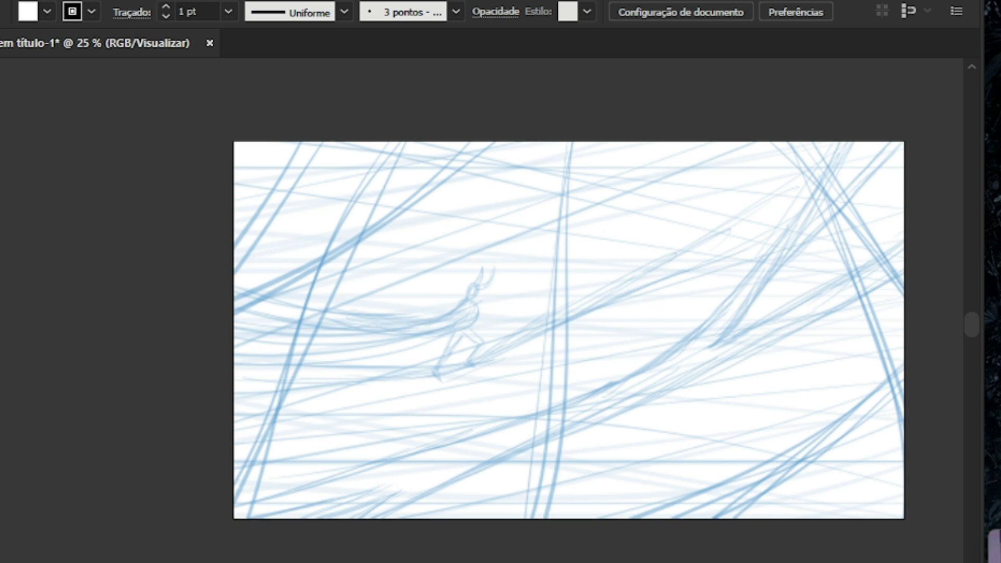
Decline deleting layer Camada 1 and draw a white rectangle with a 1 pt black stroke covering the whole artboard
{"action": "key", "text": "ctrl+minus"}
{"action": "key", "text": "ctrl+plus"}
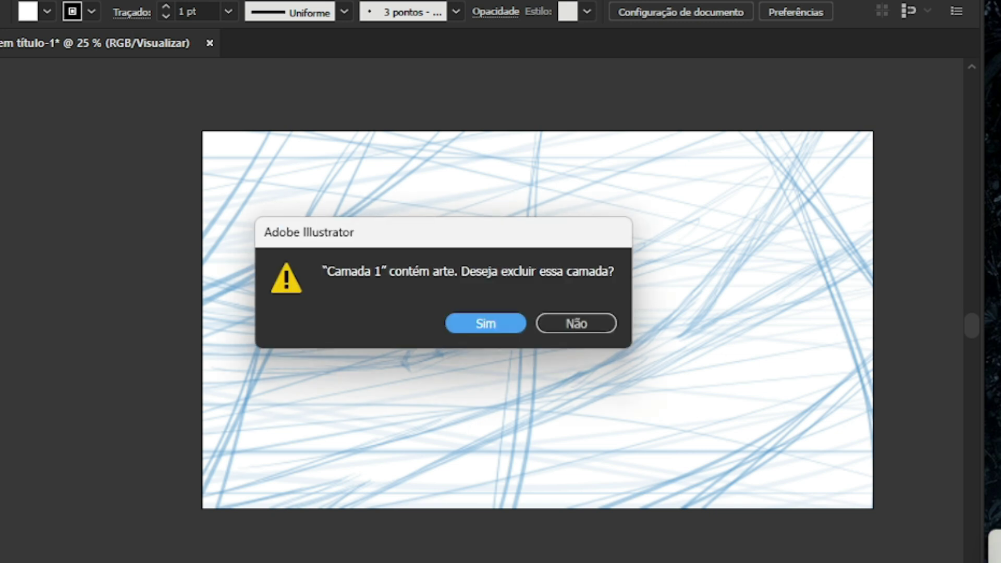
{"action": "left_click", "coordinate": [576, 321]}
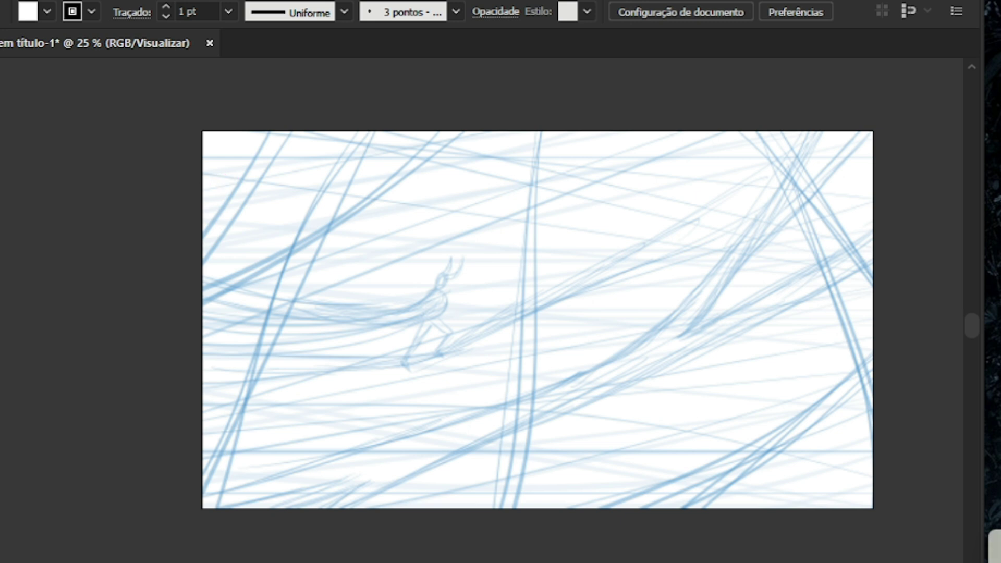
{"action": "left_click_drag", "start_coordinate": [202, 130], "coordinate": [872, 507]}
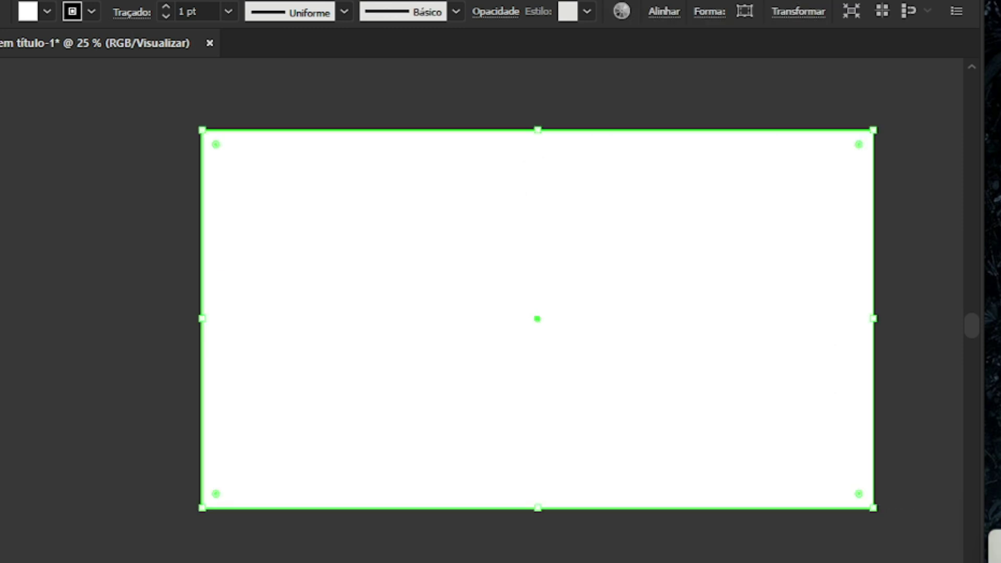
Fill the rectangle covering the artboard with light grey and deselect it
{"action": "left_click", "coordinate": [47, 11]}
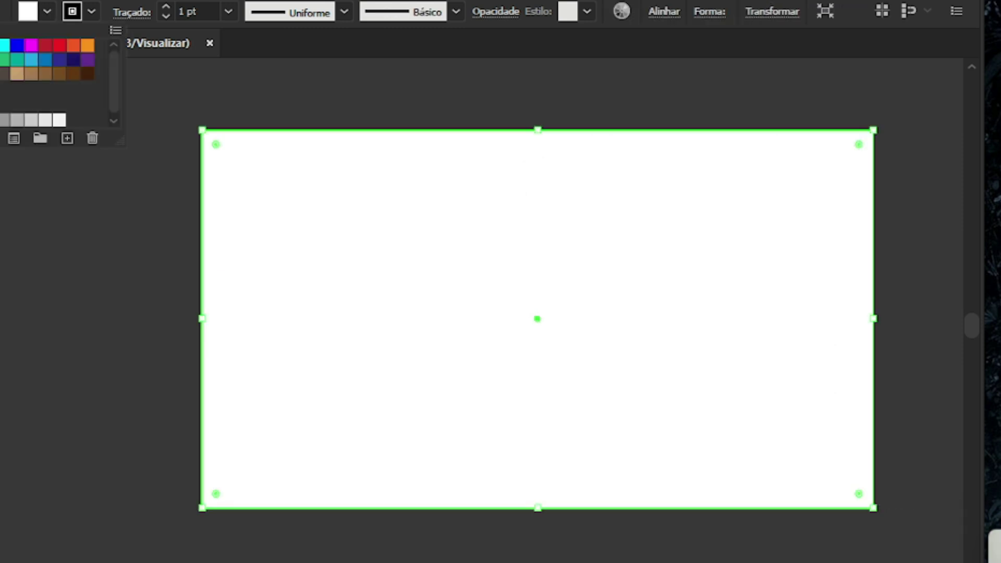
{"action": "left_click", "coordinate": [17, 120]}
{"action": "left_click", "coordinate": [157, 313]}
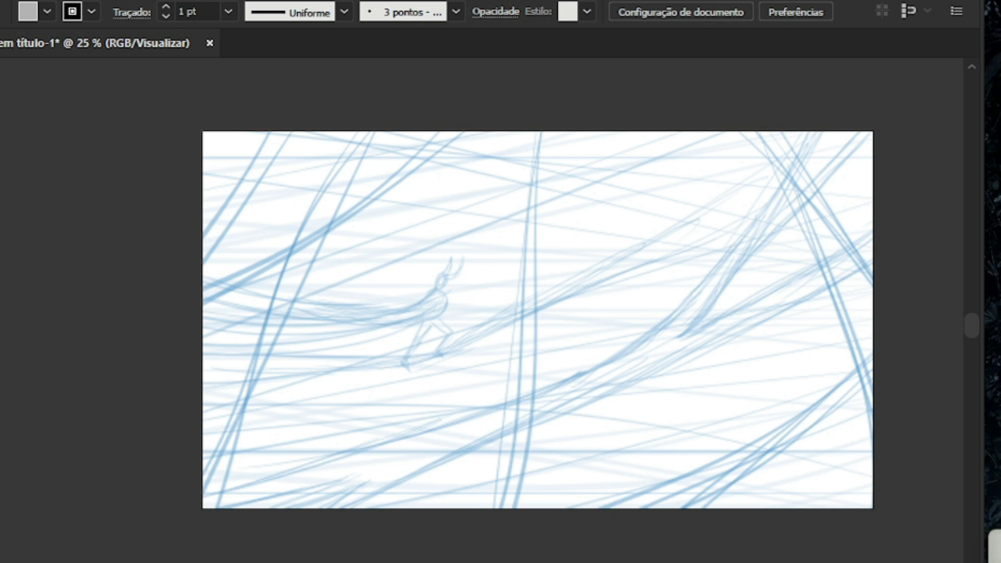
Draw a closed, four-cornered diagonal branch shape with the Pen tool, running from the artboard's left edge up to its top edge
{"action": "key", "text": "ctrl+plus"}
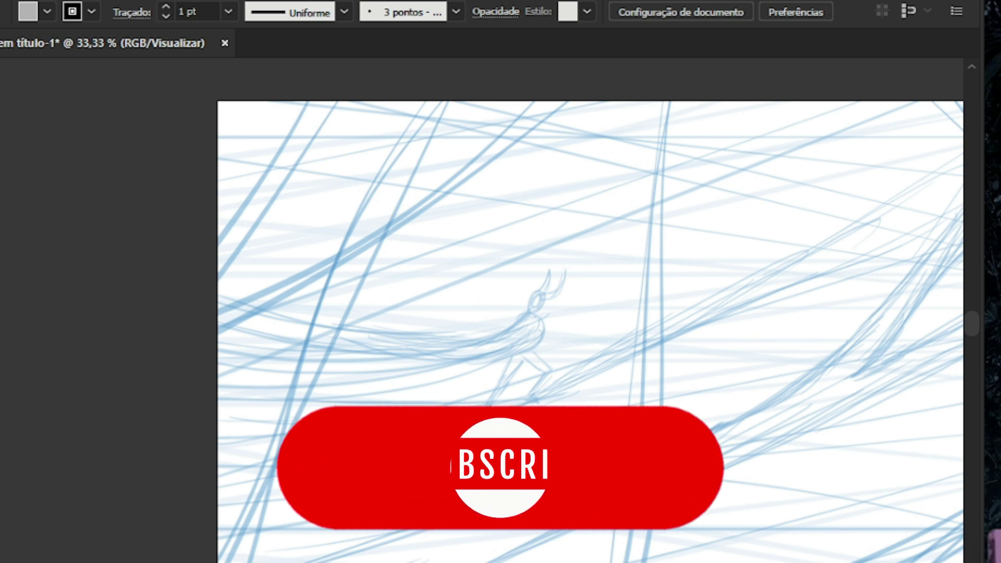
{"action": "key", "text": "ctrl+plus"}
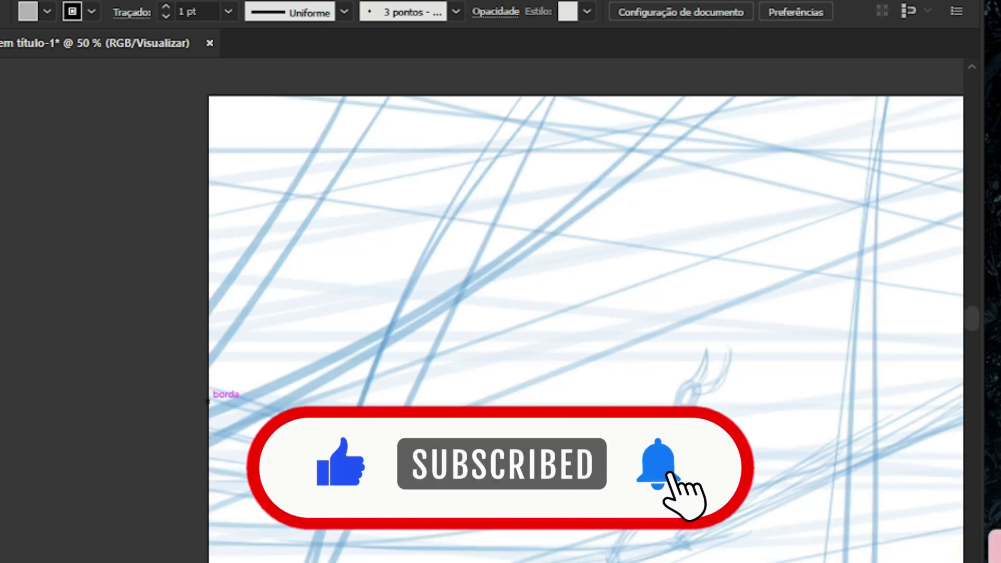
{"action": "left_click", "coordinate": [207, 432]}
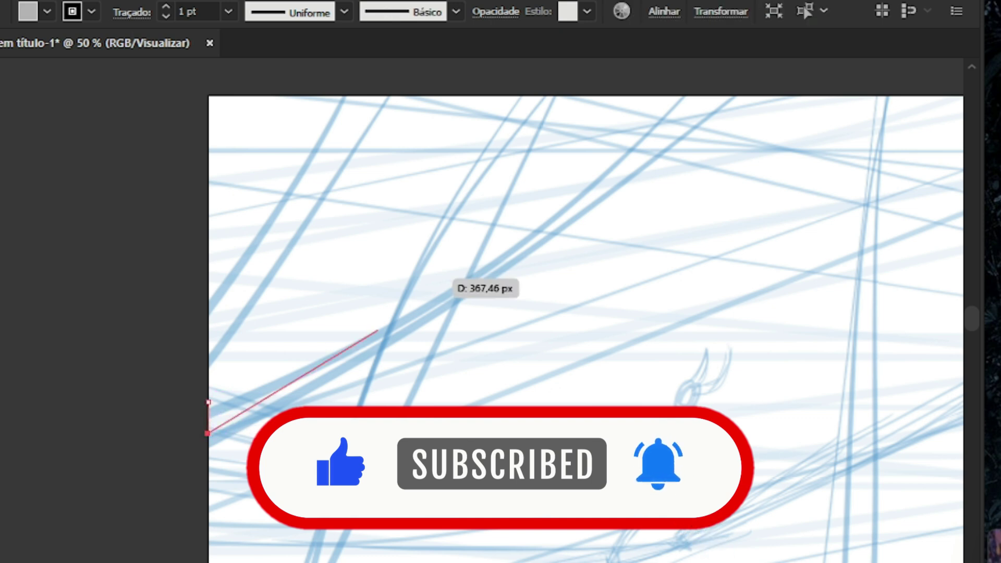
{"action": "left_click", "coordinate": [744, 94]}
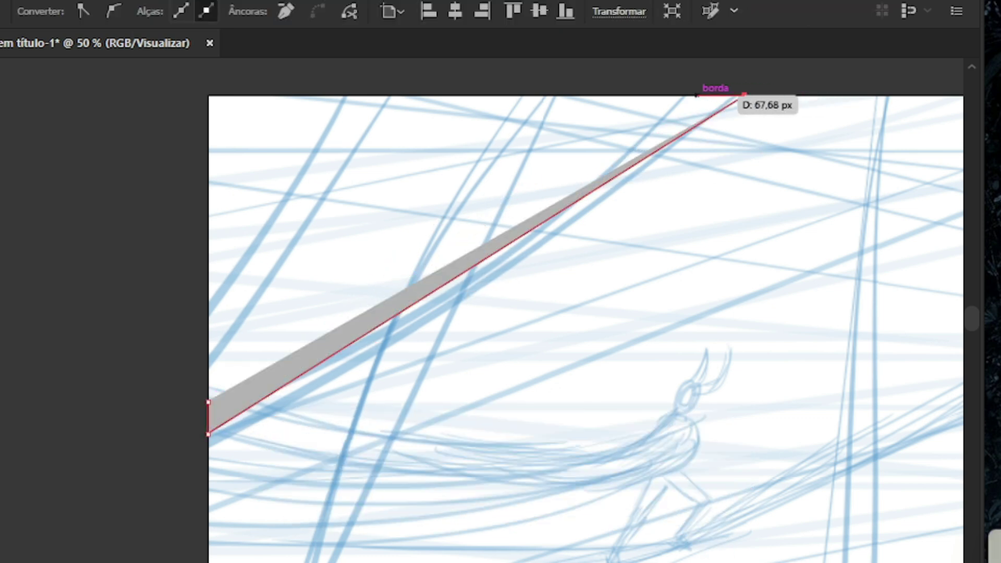
{"action": "left_click", "coordinate": [684, 94]}
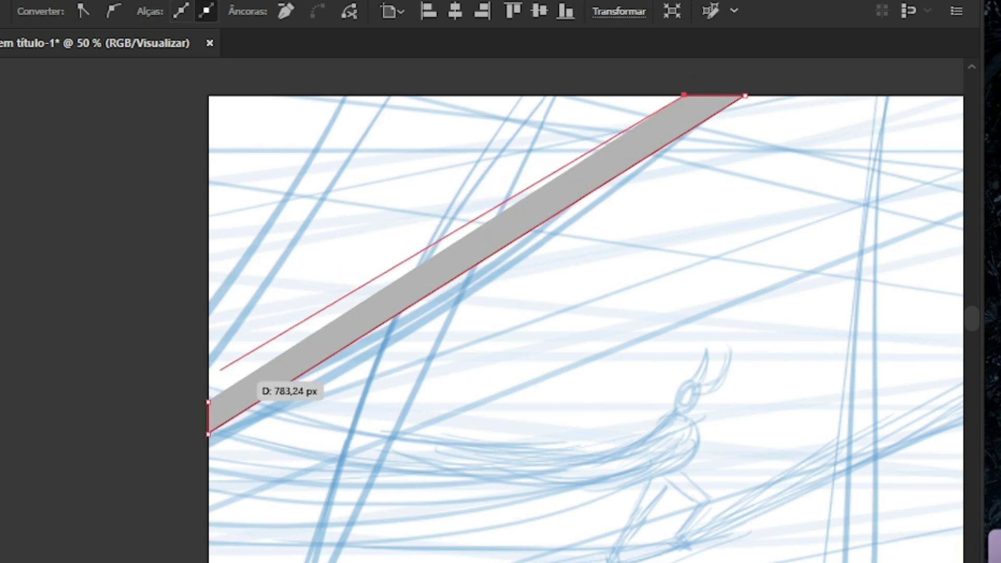
{"action": "left_click", "coordinate": [208, 401]}
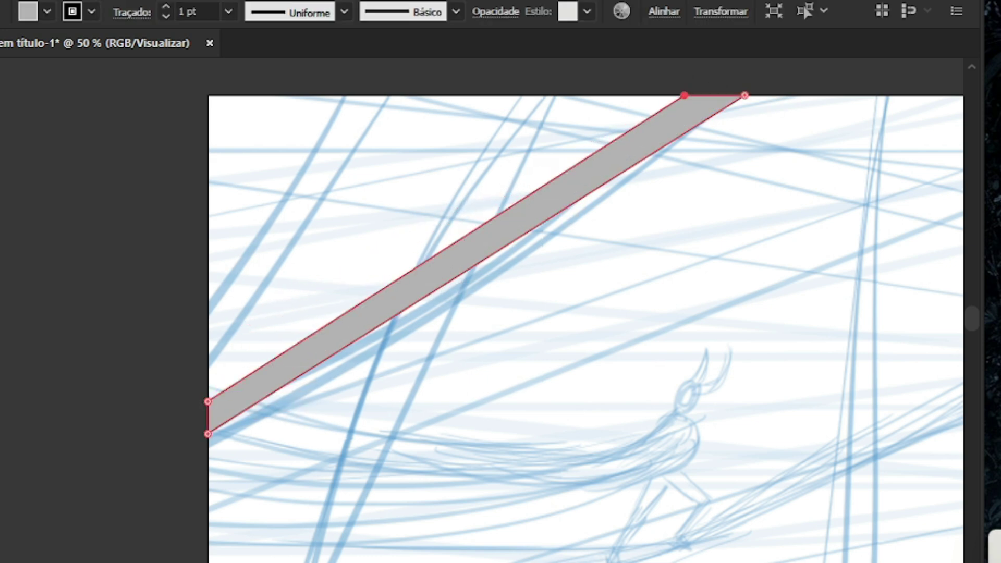
Remove the branch shape's fill, set its stroke to 3 pt, and deselect it
{"action": "key", "text": "v"}
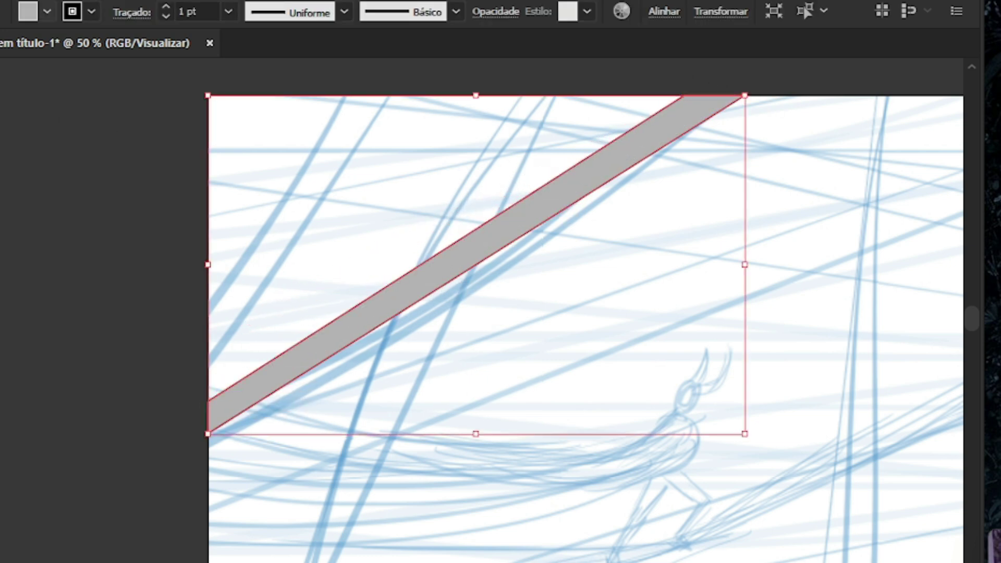
{"action": "left_click", "coordinate": [46, 11]}
{"action": "key", "text": "slash"}
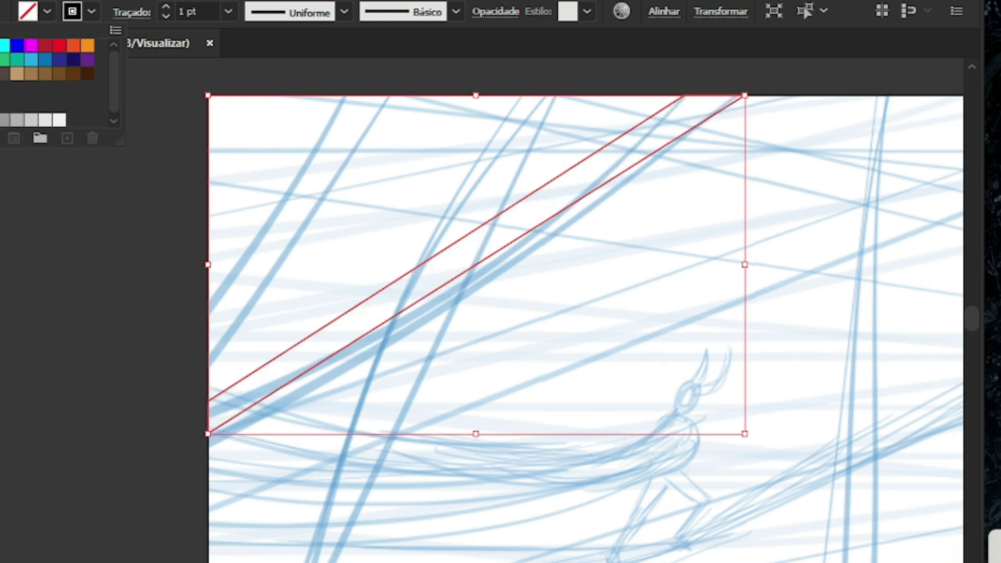
{"action": "key", "text": "Escape"}
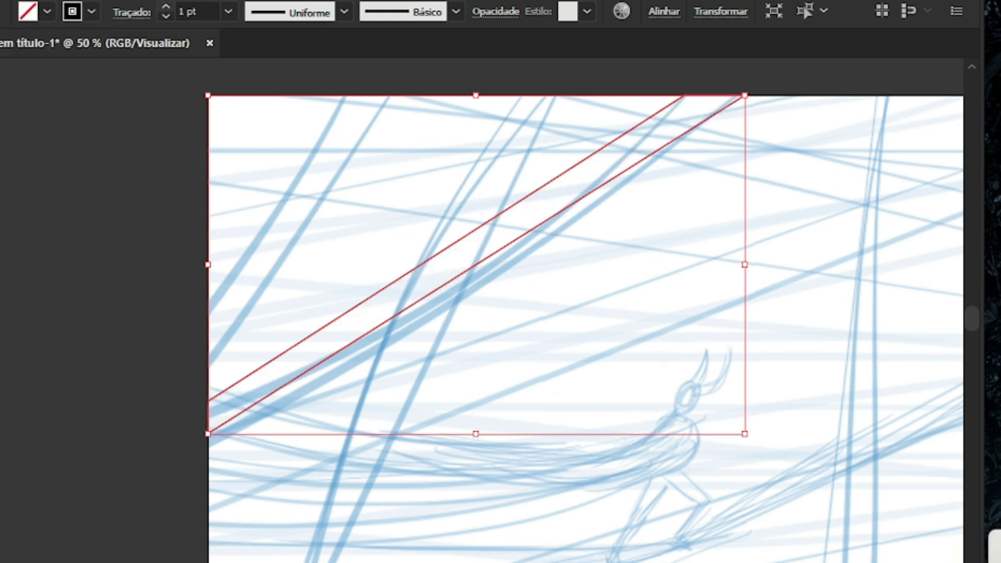
{"action": "left_click", "coordinate": [165, 7]}
{"action": "left_click", "coordinate": [166, 6]}
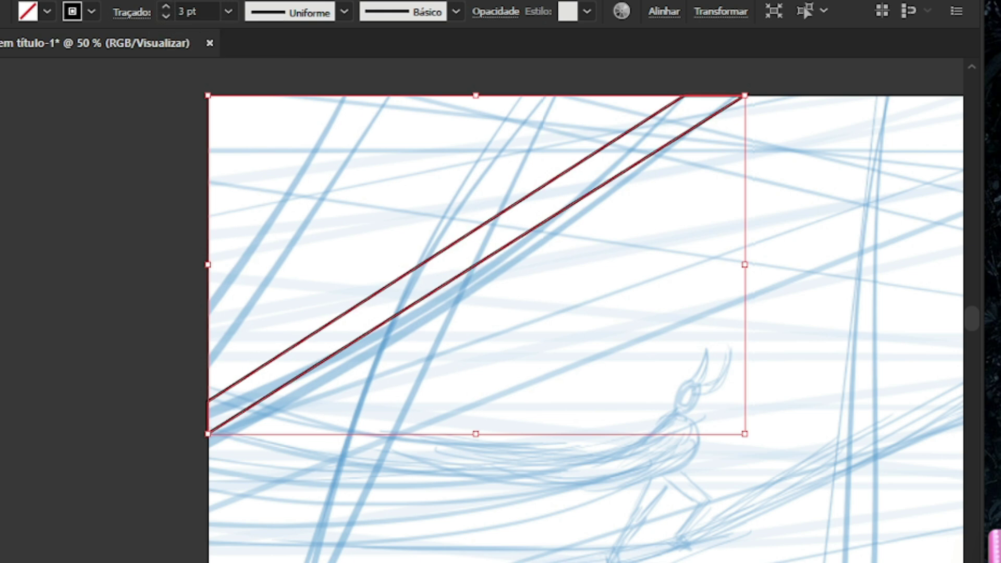
{"action": "key", "text": "ctrl+shift+a"}
Add a middle point to each long edge of the branch outline and pull both slightly downward to bend the edges
{"action": "key", "text": "ctrl+plus"}
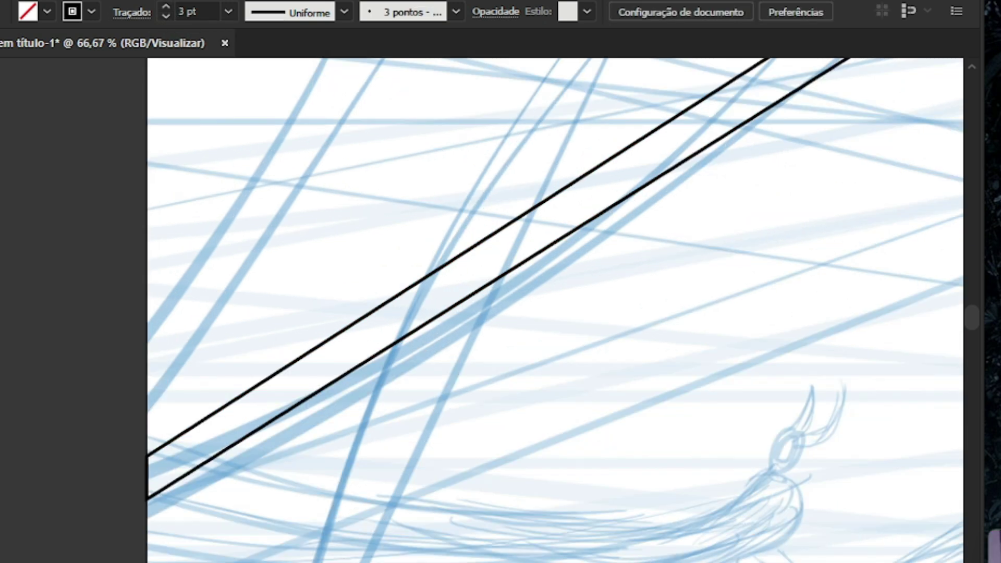
{"action": "left_click", "coordinate": [436, 269]}
{"action": "left_click_drag", "start_coordinate": [436, 268], "coordinate": [452, 294]}
{"action": "key", "text": "ctrl+minus"}
{"action": "key", "text": "ctrl+minus"}
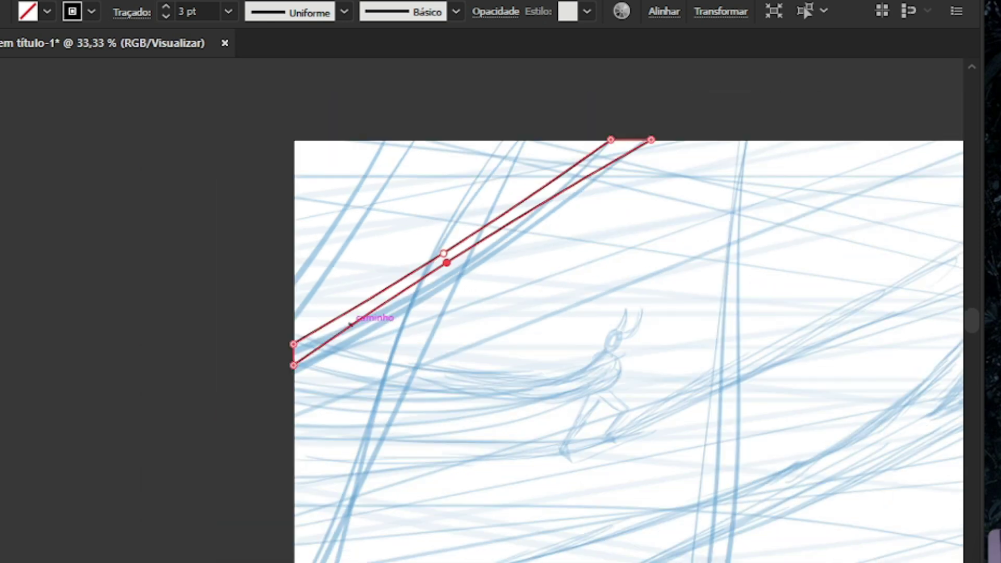
Add three points along the lower-left part of the branch outline's lower edge and delete the middle one
{"action": "key", "text": "ctrl+plus"}
{"action": "key", "text": "ctrl+plus"}
{"action": "key", "text": "ctrl+plus"}
{"action": "key", "text": "ctrl+minus"}
{"action": "key", "text": "ctrl+plus"}
{"action": "key", "text": "ctrl+plus"}
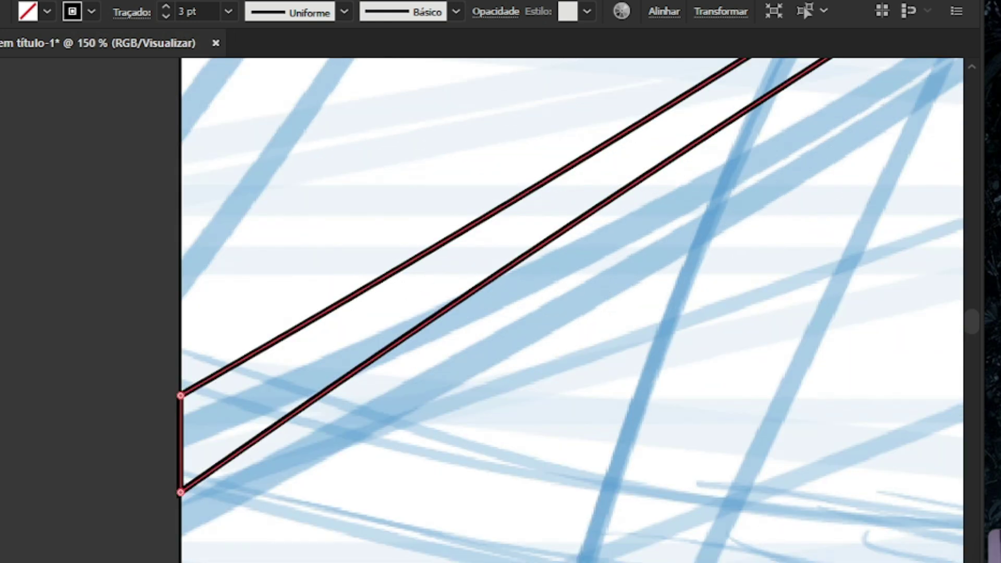
{"action": "left_click", "coordinate": [598, 205]}
{"action": "left_click_drag", "start_coordinate": [599, 205], "coordinate": [613, 223]}
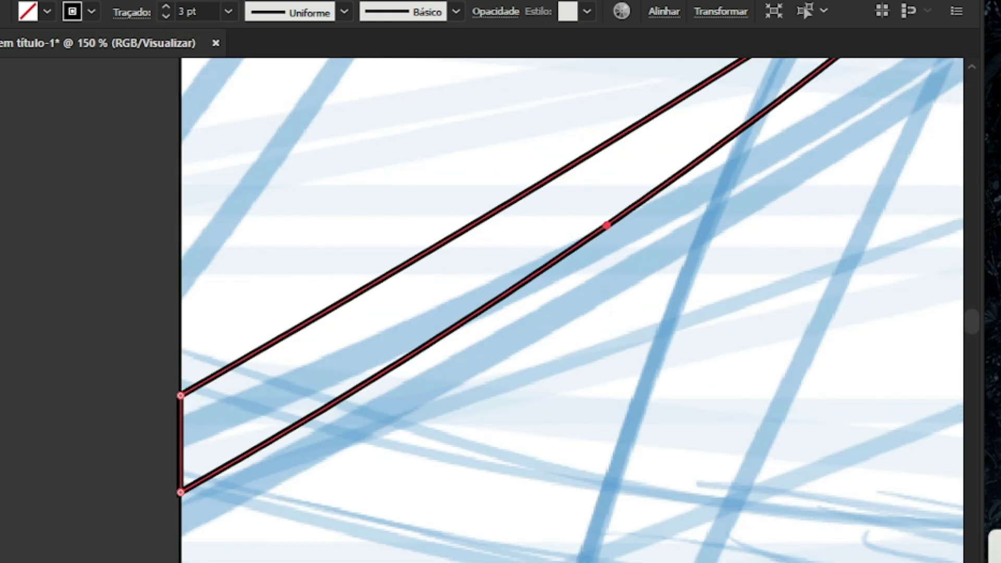
{"action": "left_click", "coordinate": [555, 246]}
{"action": "left_click", "coordinate": [646, 198]}
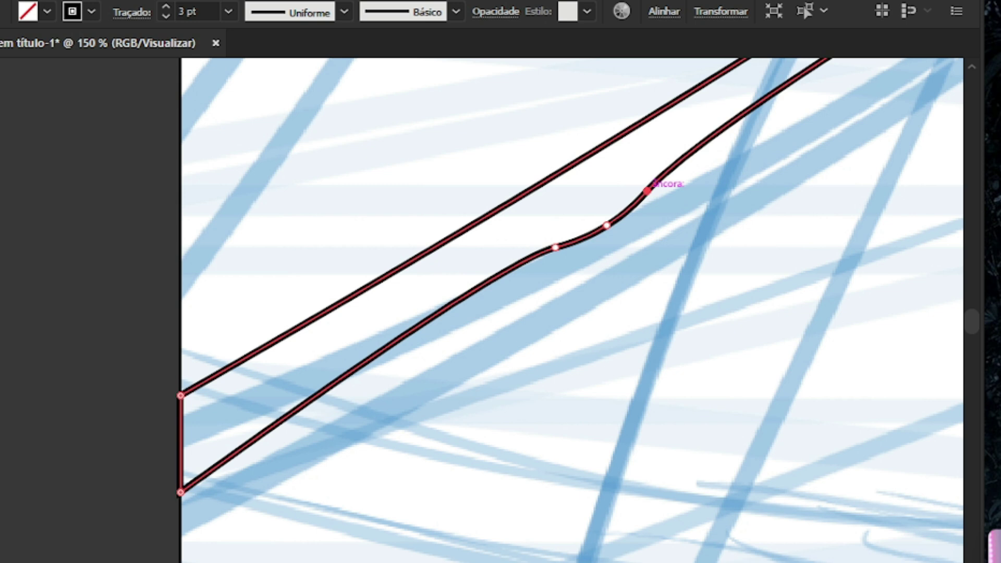
{"action": "key", "text": "ctrl+minus"}
{"action": "key", "text": "ctrl+minus"}
{"action": "key", "text": "ctrl+plus"}
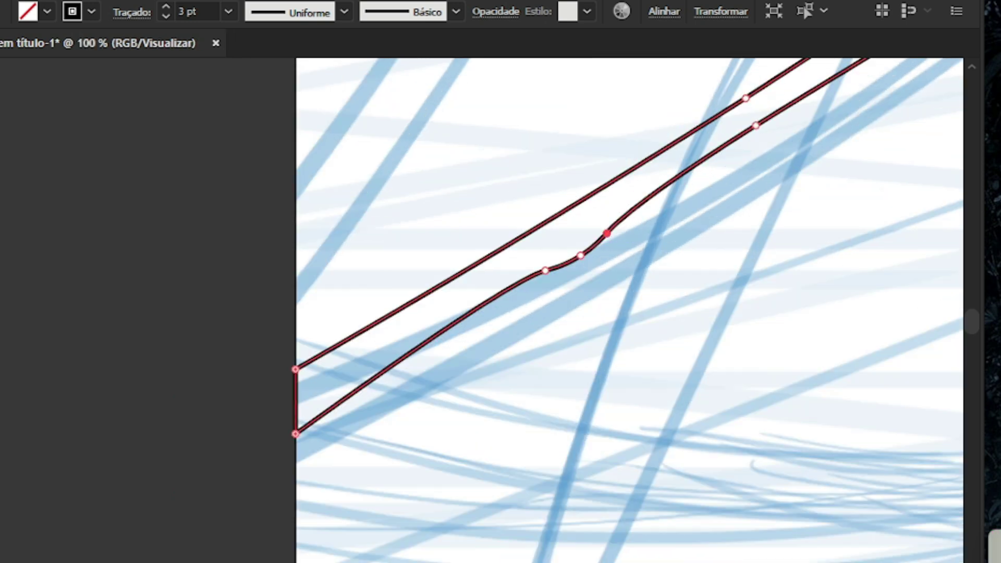
{"action": "key", "text": "Delete"}
{"action": "key", "text": "ctrl+plus"}
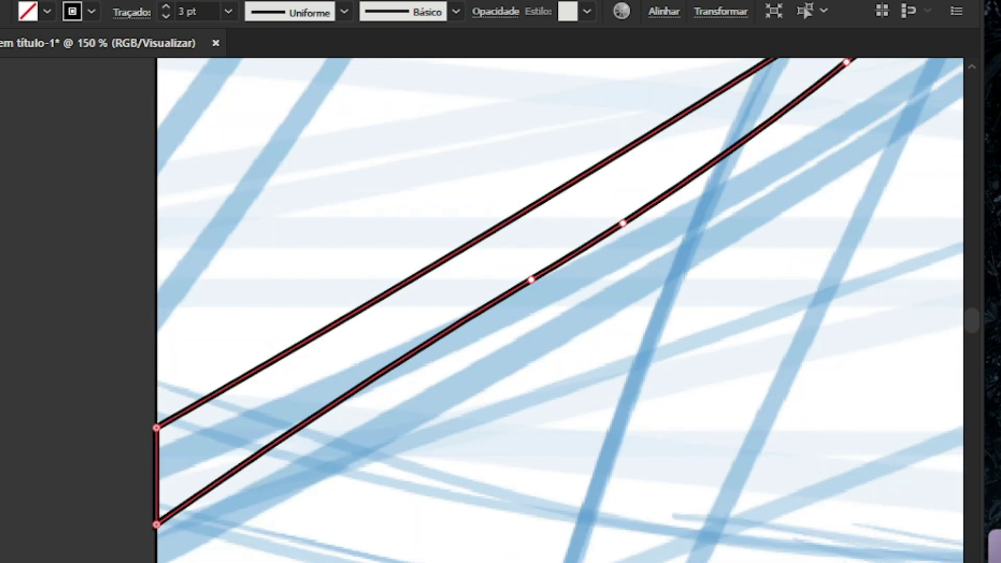
Add a point near the top end of the branch outline's upper edge, shift it slightly inward to curve the edge, and deselect the path
{"action": "key", "text": "ctrl+minus"}
{"action": "key", "text": "ctrl+minus"}
{"action": "key", "text": "ctrl+minus"}
{"action": "key", "text": "ctrl+minus"}
{"action": "key", "text": "ctrl+plus"}
{"action": "key", "text": "ctrl+plus"}
{"action": "key", "text": "ctrl+plus"}
{"action": "key", "text": "ctrl+plus"}
{"action": "left_click", "coordinate": [762, 164]}
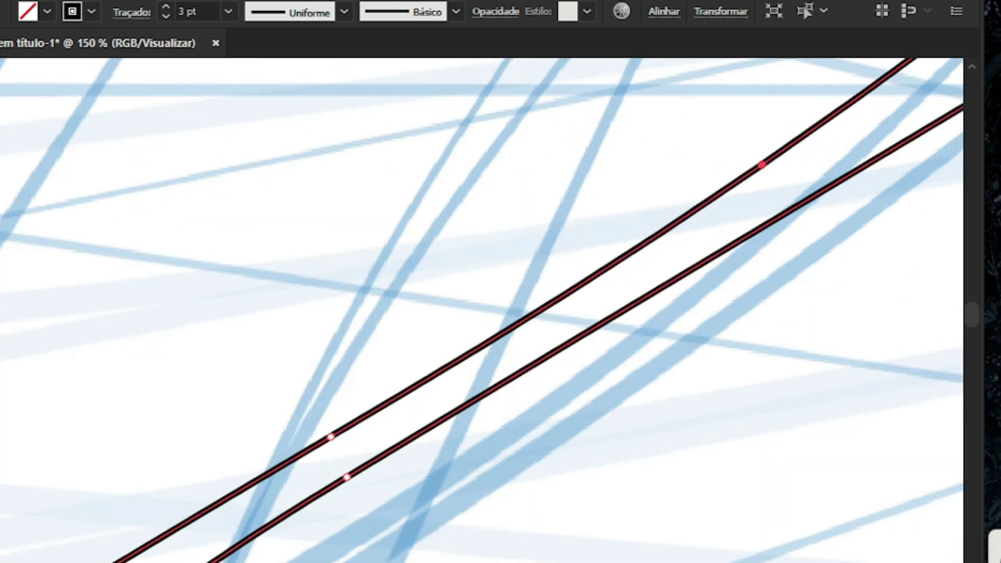
{"action": "left_click_drag", "start_coordinate": [762, 164], "coordinate": [771, 169]}
{"action": "key", "text": "ctrl+minus"}
{"action": "key", "text": "ctrl+minus"}
{"action": "key", "text": "ctrl+minus"}
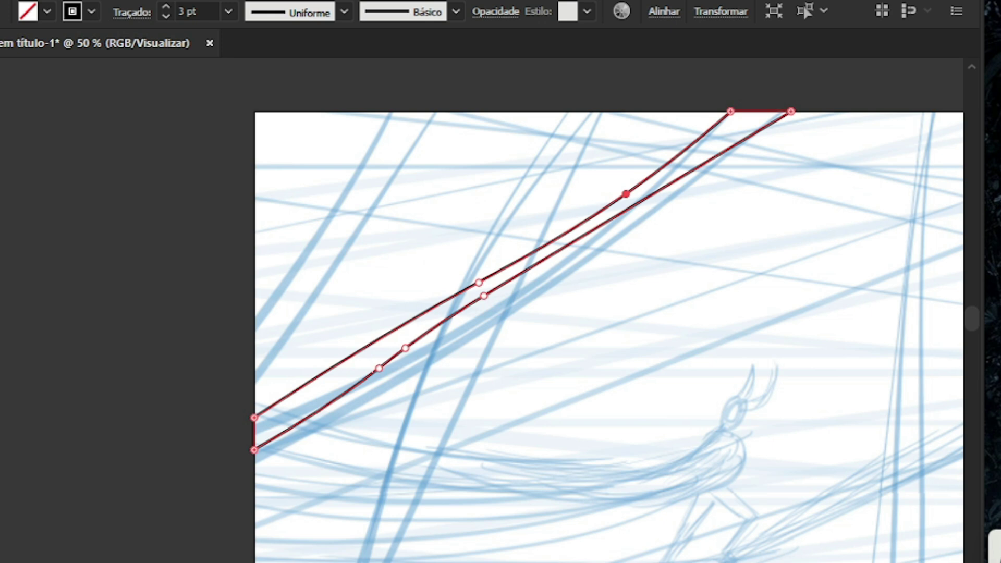
{"action": "key", "text": "ctrl+minus"}
{"action": "key", "text": "ctrl+minus"}
{"action": "key", "text": "ctrl+minus"}
{"action": "key", "text": "ctrl+plus"}
{"action": "key", "text": "ctrl+plus"}
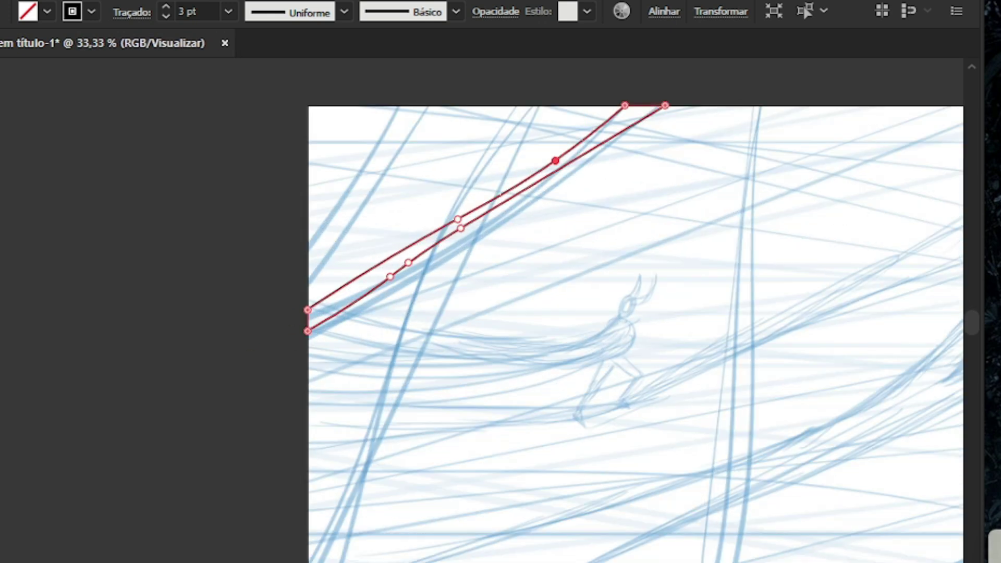
{"action": "key", "text": "v"}
{"action": "key", "text": "ctrl+shift+a"}
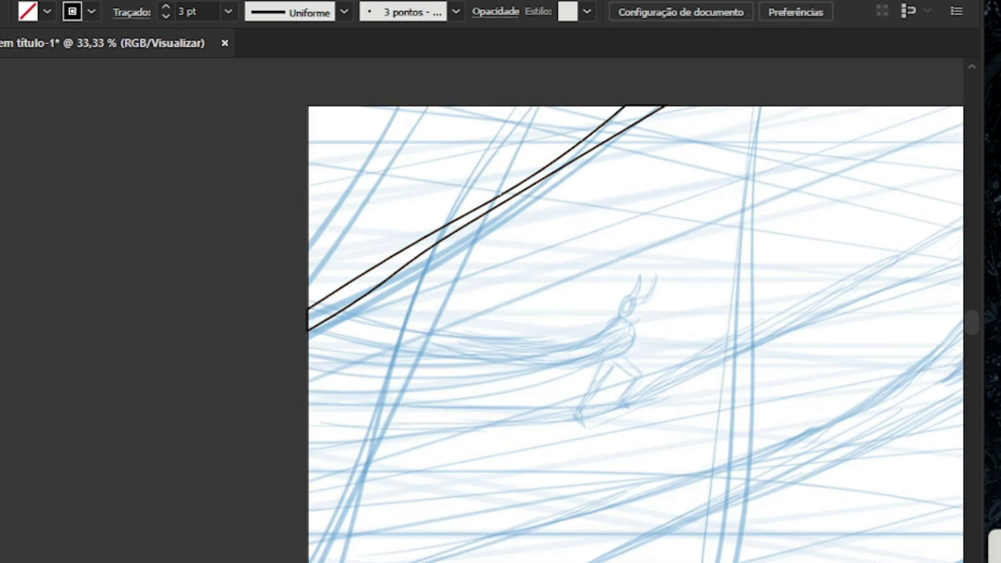
Duplicate the branch outline onto the right half of the artboard
{"action": "key", "text": "ctrl+minus"}
{"action": "key", "text": "ctrl+minus"}
{"action": "key", "text": "ctrl+plus"}
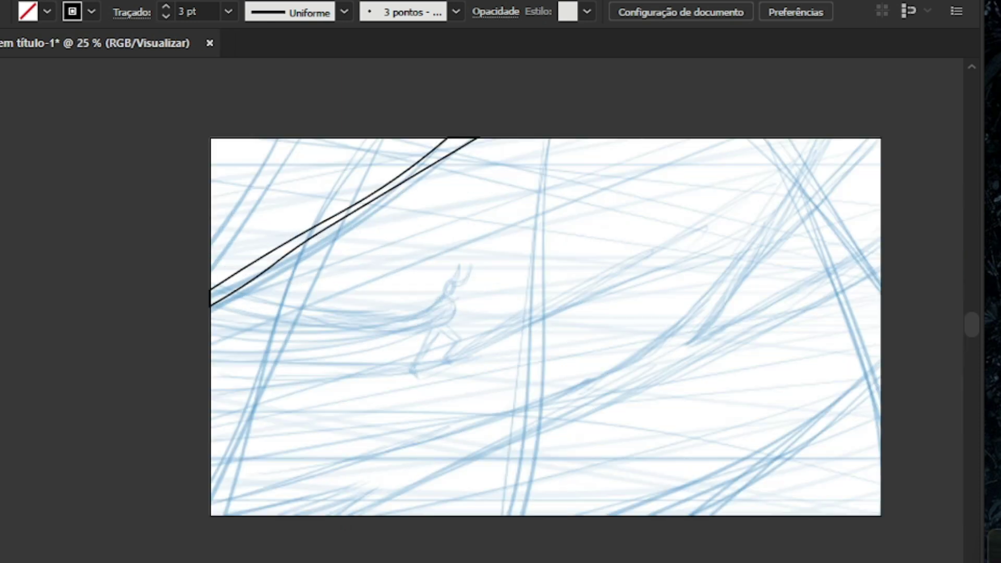
{"action": "left_click", "coordinate": [359, 207]}
{"action": "key", "text": "a"}
{"action": "key", "text": "v"}
{"action": "key", "text": "ctrl+minus"}
{"action": "key", "text": "ctrl+plus"}
{"action": "left_click_drag", "start_coordinate": [118, 219], "coordinate": [515, 310]}
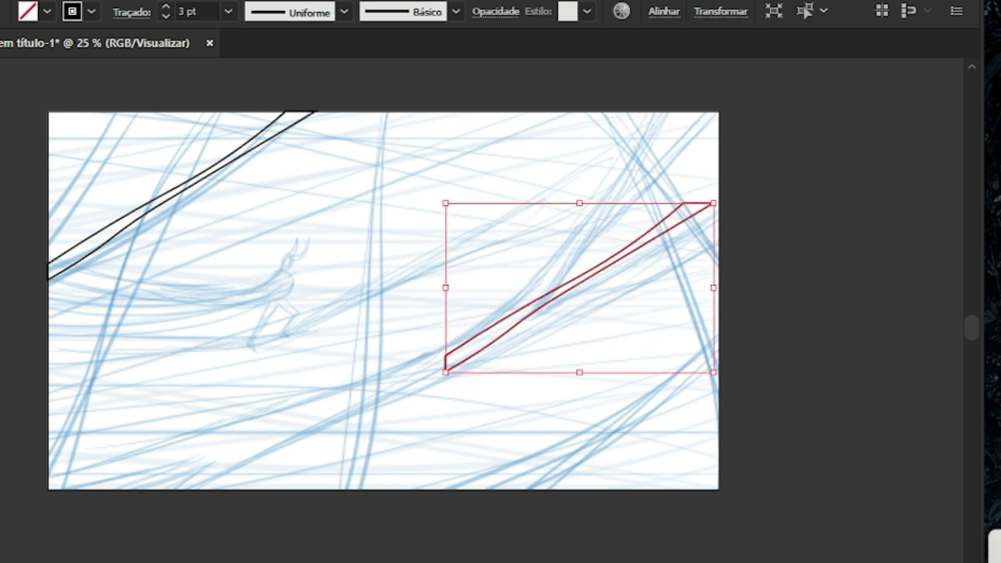
Rotate the copied branch outline to slope down to the right, and move it over the sketched branch at the artboard's upper right
{"action": "left_click_drag", "start_coordinate": [445, 379], "coordinate": [682, 411]}
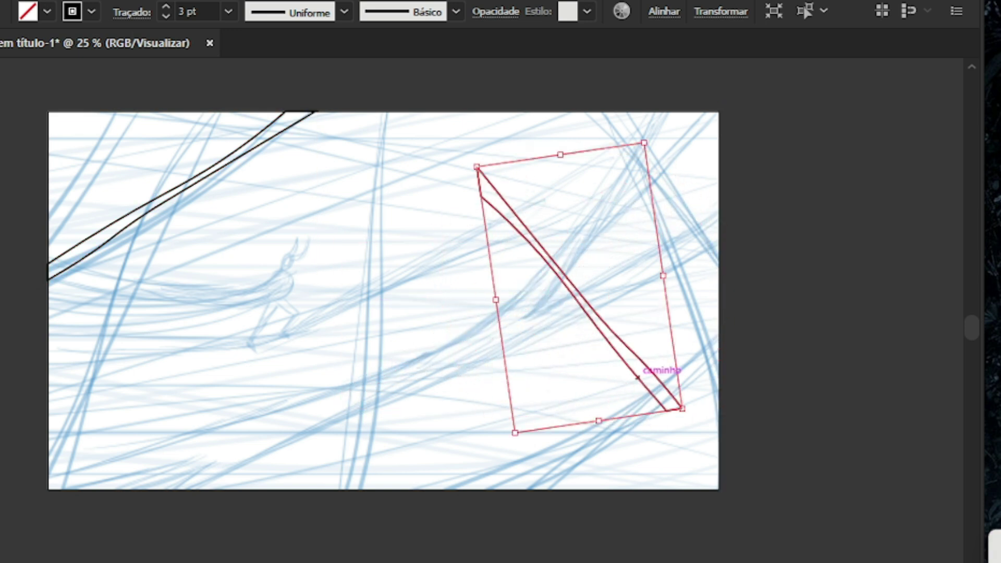
{"action": "left_click_drag", "start_coordinate": [638, 357], "coordinate": [701, 306]}
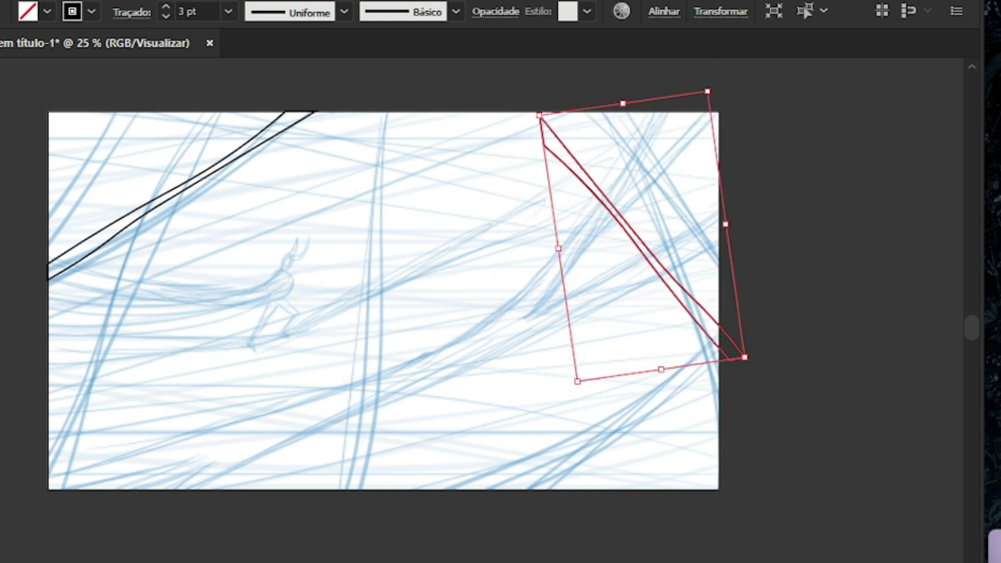
{"action": "left_click_drag", "start_coordinate": [751, 364], "coordinate": [766, 390]}
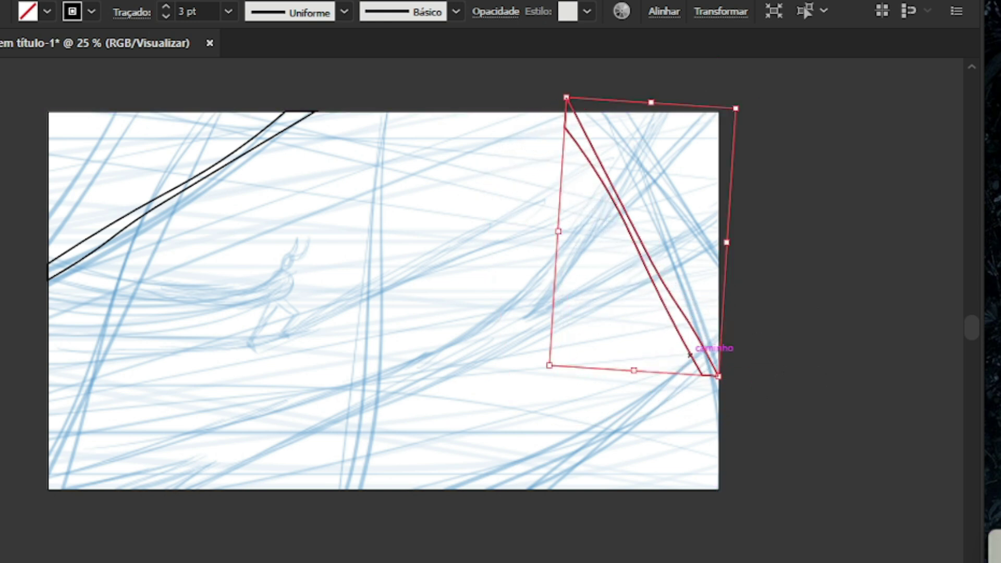
{"action": "left_click_drag", "start_coordinate": [690, 324], "coordinate": [723, 324]}
Move the two upper corner points of the copied outline onto the artboard's top edge
{"action": "scroll", "coordinate": [630, 100], "scroll_direction": "up", "scroll_amount": 4}
{"action": "key", "text": "a"}
{"action": "left_click_drag", "start_coordinate": [502, 86], "coordinate": [524, 141]}
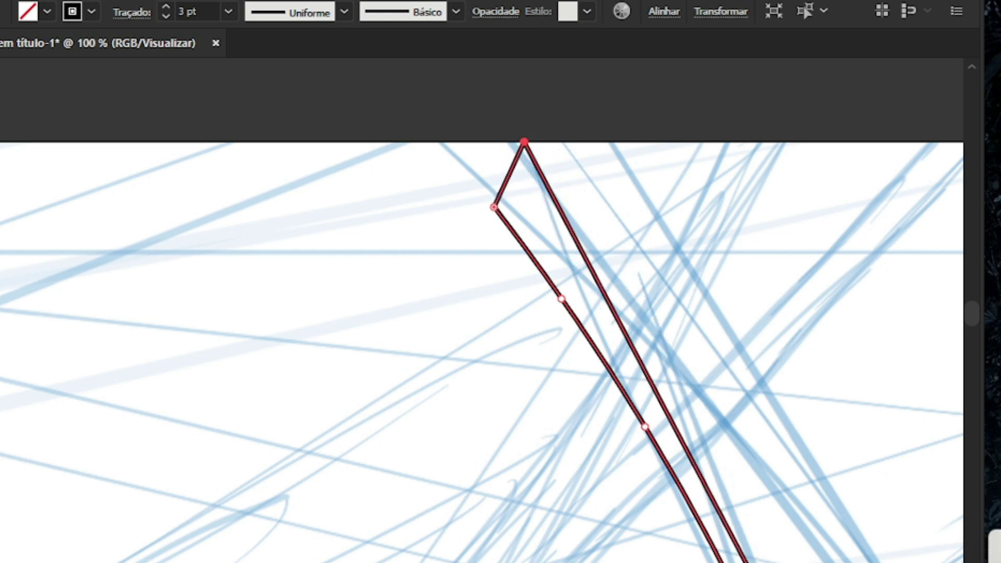
{"action": "left_click_drag", "start_coordinate": [494, 207], "coordinate": [435, 141]}
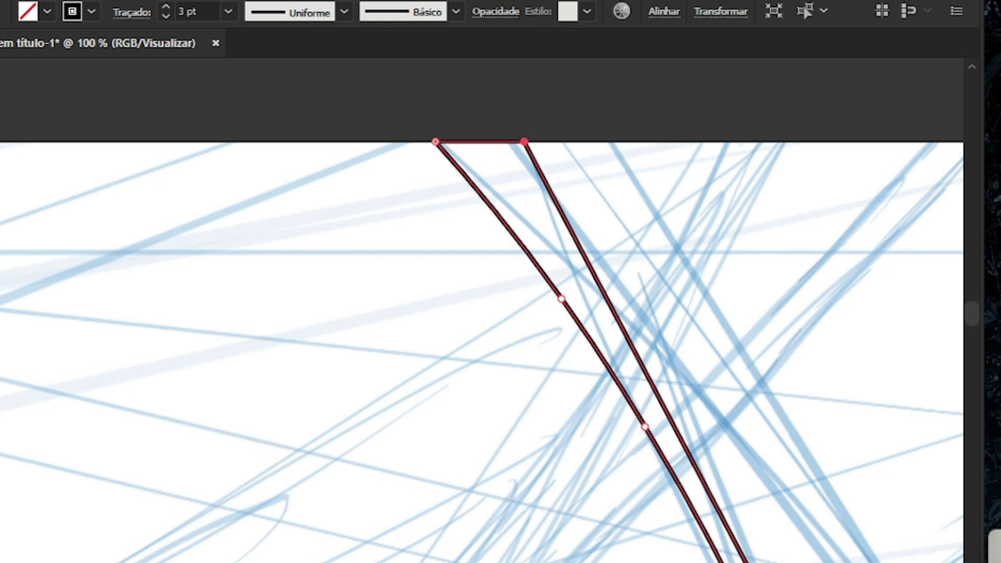
Reshape the copied outline's lower end so it meets the artboard's right edge and its sides follow the sketched branch
{"action": "key", "text": "ctrl+minus"}
{"action": "key", "text": "ctrl+minus"}
{"action": "key", "text": "ctrl+minus"}
{"action": "key", "text": "ctrl+minus"}
{"action": "key", "text": "ctrl+plus"}
{"action": "key", "text": "ctrl+plus"}
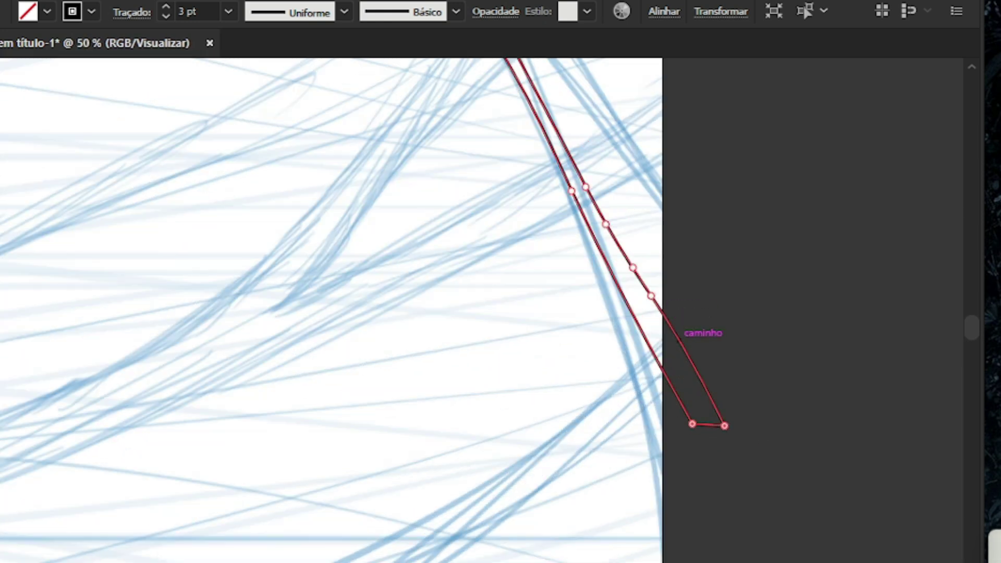
{"action": "left_click_drag", "start_coordinate": [725, 426], "coordinate": [692, 424]}
{"action": "key", "text": "ctrl+plus"}
{"action": "left_click_drag", "start_coordinate": [646, 268], "coordinate": [660, 330]}
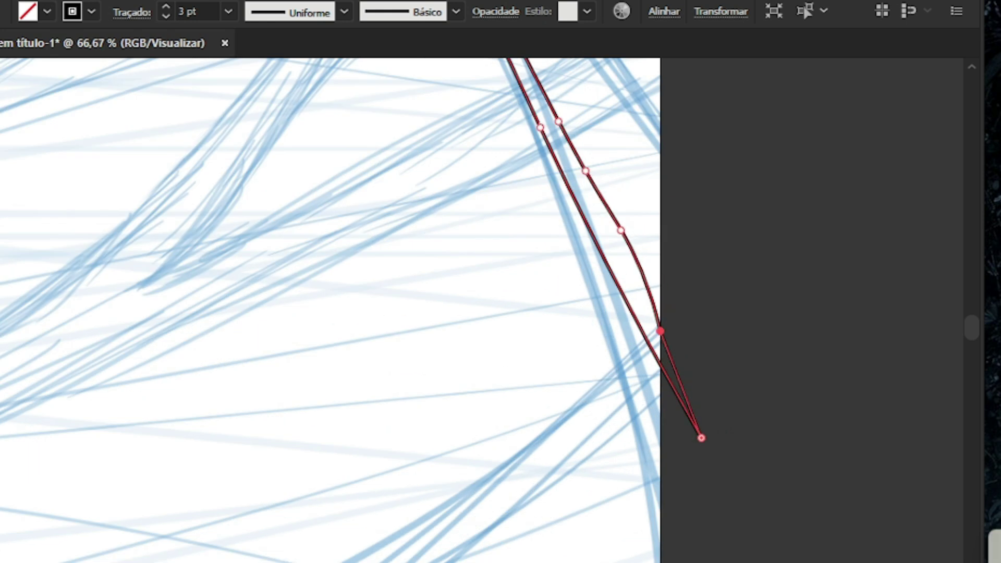
{"action": "left_click_drag", "start_coordinate": [701, 438], "coordinate": [659, 536]}
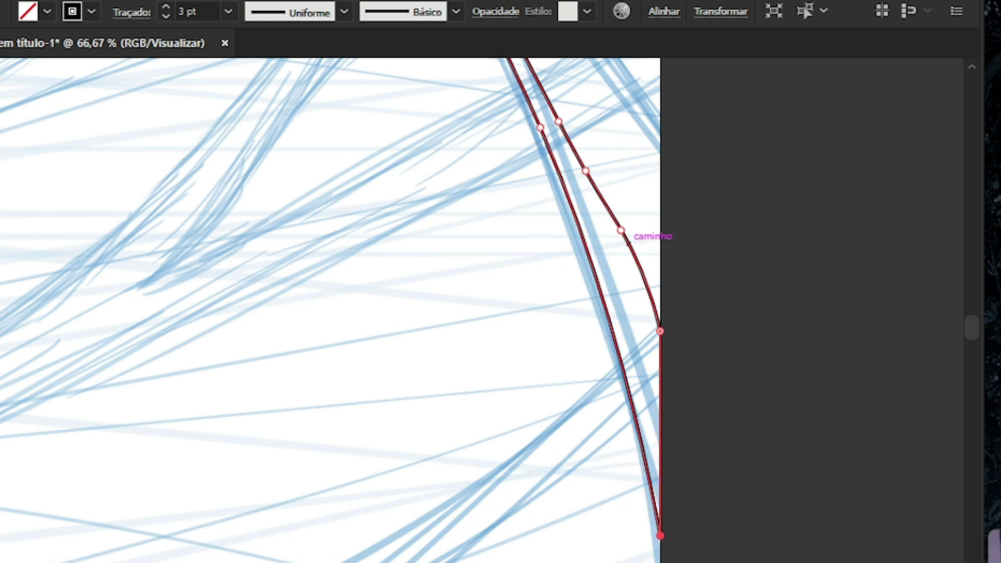
{"action": "left_click_drag", "start_coordinate": [620, 230], "coordinate": [620, 263]}
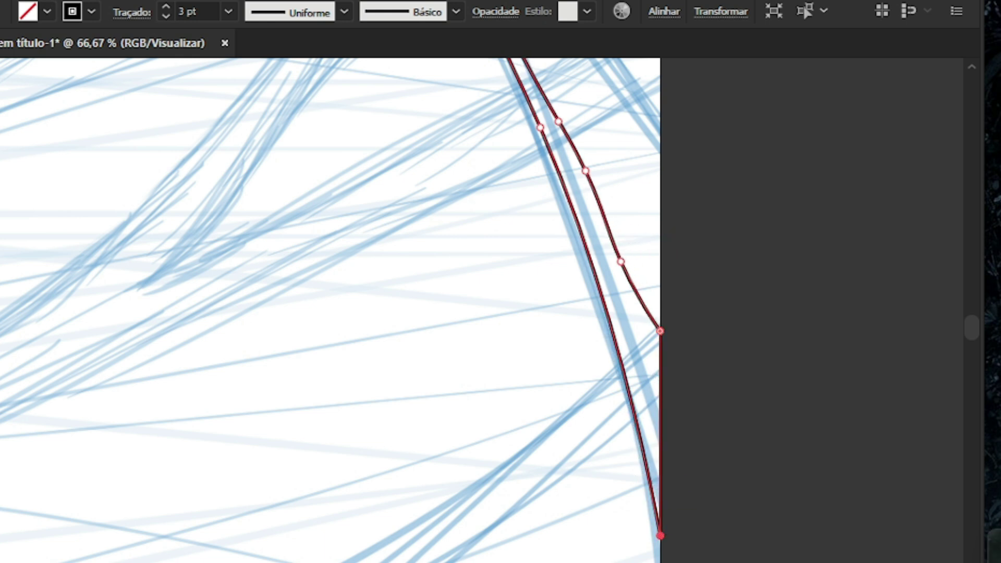
{"action": "key", "text": "ctrl+minus"}
{"action": "key", "text": "ctrl+minus"}
{"action": "key", "text": "ctrl+plus"}
{"action": "key", "text": "ctrl+plus"}
{"action": "key", "text": "ctrl+plus"}
{"action": "key", "text": "ctrl+plus"}
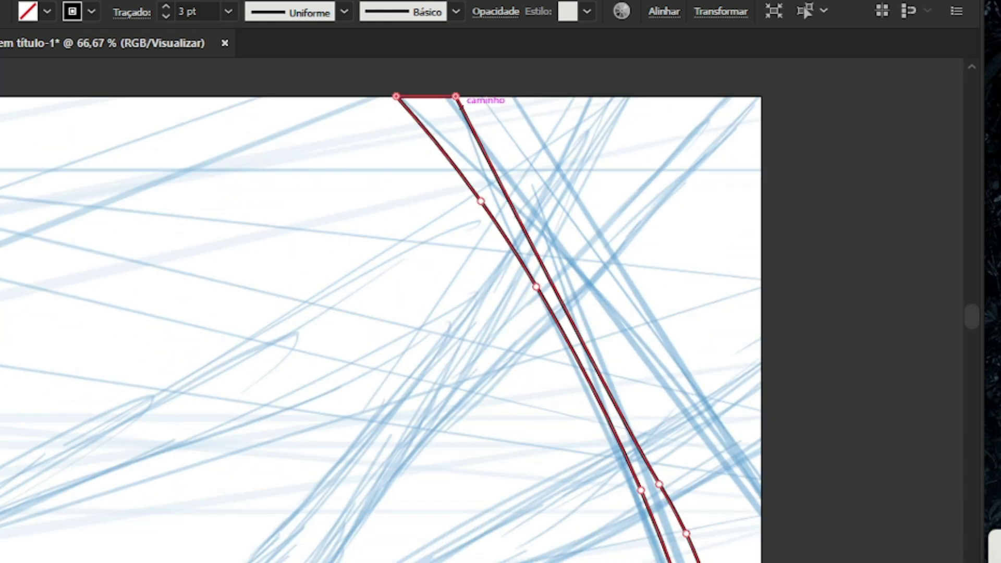
Widen the copied outline's top end by shifting its upper right corner point slightly right along the artboard's top edge
{"action": "mouse_move", "coordinate": [455, 97]}
{"action": "left_mouse_down"}
{"action": "mouse_move", "coordinate": [478, 110]}
{"action": "mouse_move", "coordinate": [465, 97]}
{"action": "left_mouse_up"}
{"action": "key", "text": "ctrl+minus"}
{"action": "key", "text": "ctrl+plus"}
{"action": "key", "text": "ctrl+minus"}
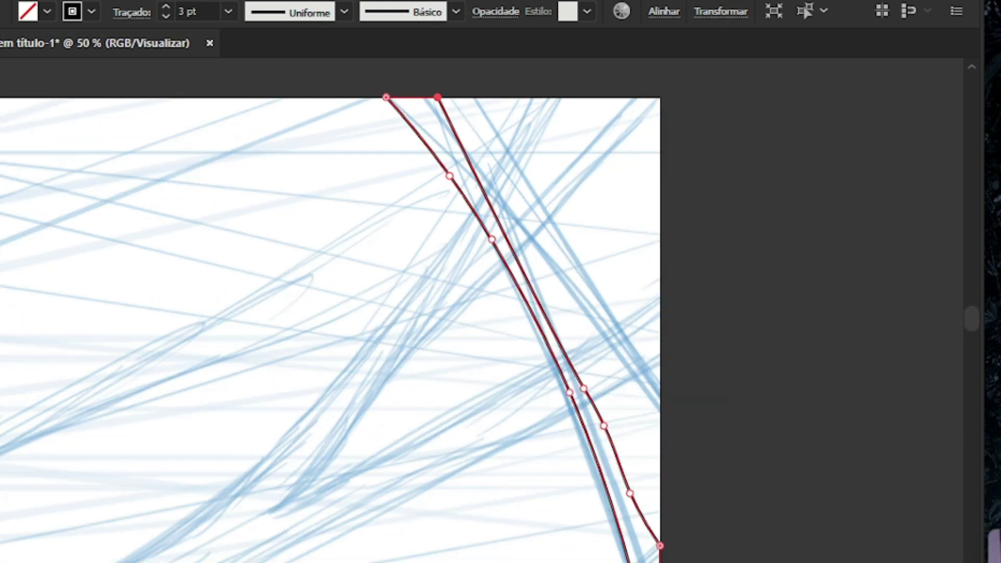
Remove the surplus anchor point from the lower right side of the copied outline and deselect it
{"action": "key", "text": "ctrl+plus"}
{"action": "key", "text": "ctrl+minus"}
{"action": "key", "text": "ctrl+minus"}
{"action": "key", "text": "ctrl+minus"}
{"action": "key", "text": "ctrl+minus"}
{"action": "key", "text": "ctrl+plus"}
{"action": "key", "text": "ctrl+plus"}
{"action": "key", "text": "ctrl+plus"}
{"action": "key", "text": "ctrl+plus"}
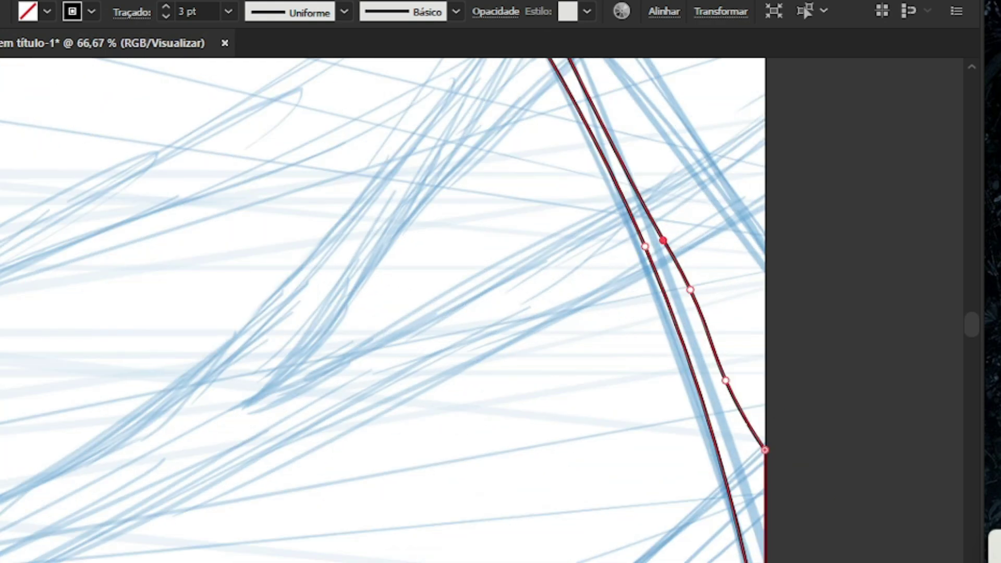
{"action": "key", "text": "Delete"}
{"action": "key", "text": "ctrl+z"}
{"action": "key", "text": "Delete"}
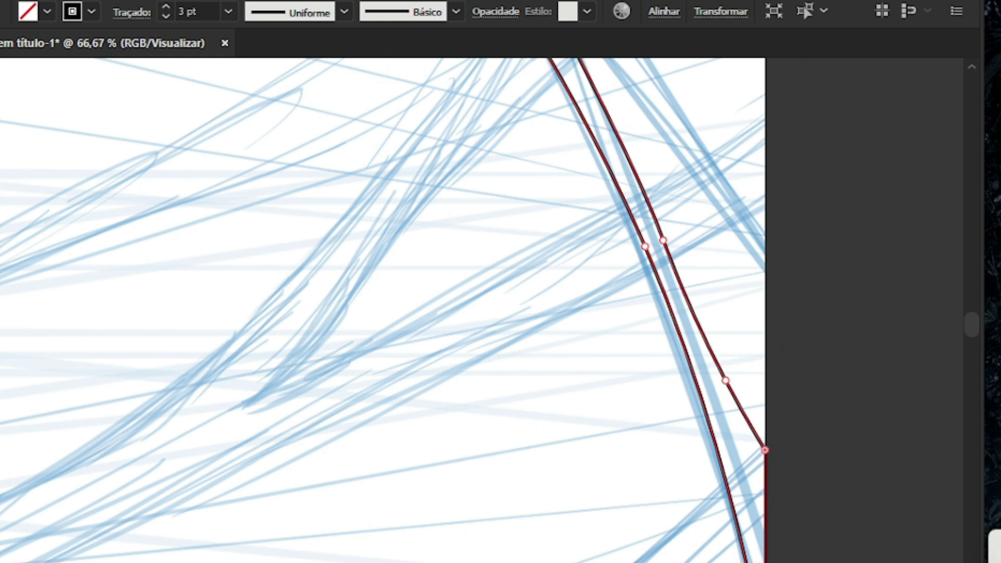
{"action": "key", "text": "ctrl+minus"}
{"action": "key", "text": "ctrl+minus"}
{"action": "key", "text": "ctrl+minus"}
{"action": "key", "text": "ctrl+minus"}
{"action": "key", "text": "ctrl+plus"}
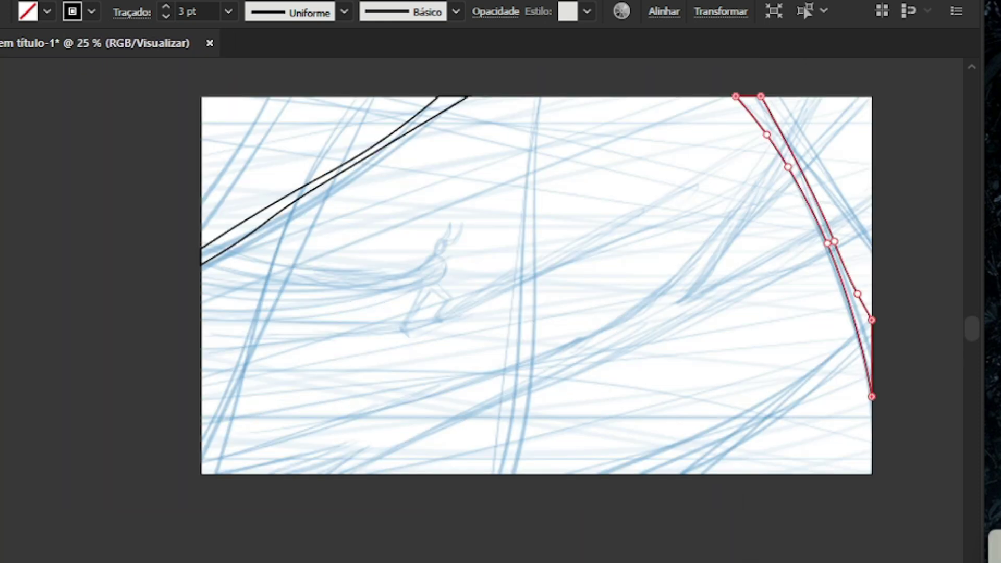
{"action": "key", "text": "ctrl+shift+a"}
Draw a closed four-point outline over the sketched branch in the artboard's upper left corner, spanning its left and top edges
{"action": "key", "text": "ctrl+minus"}
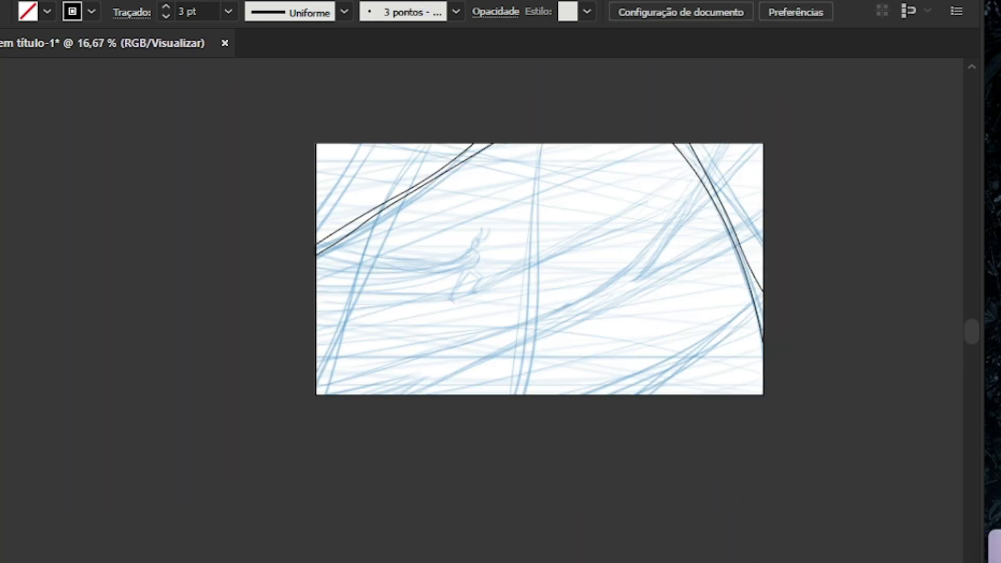
{"action": "key", "text": "ctrl+plus"}
{"action": "key", "text": "ctrl+plus"}
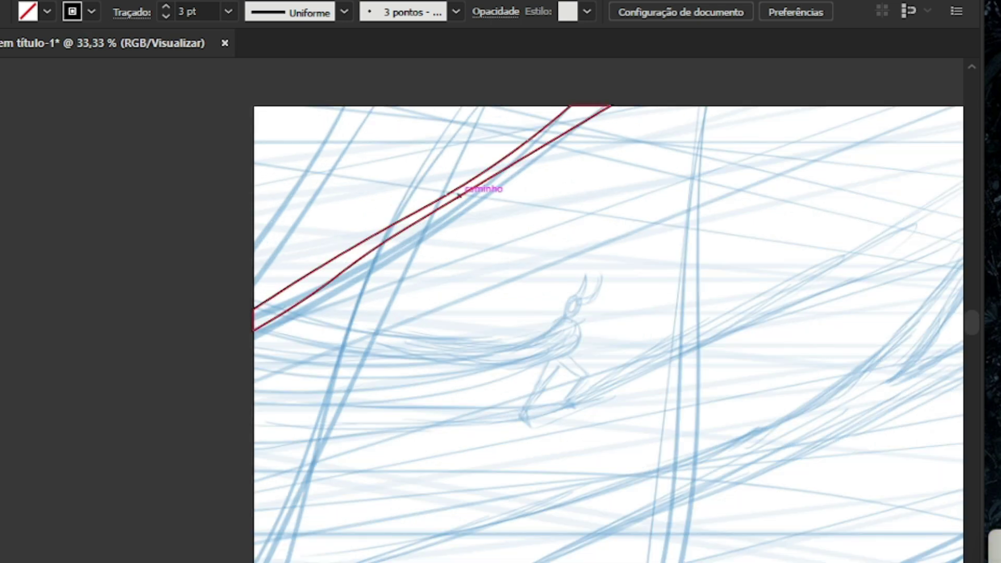
{"action": "key", "text": "ctrl+minus"}
{"action": "key", "text": "ctrl+plus"}
{"action": "key", "text": "ctrl+plus"}
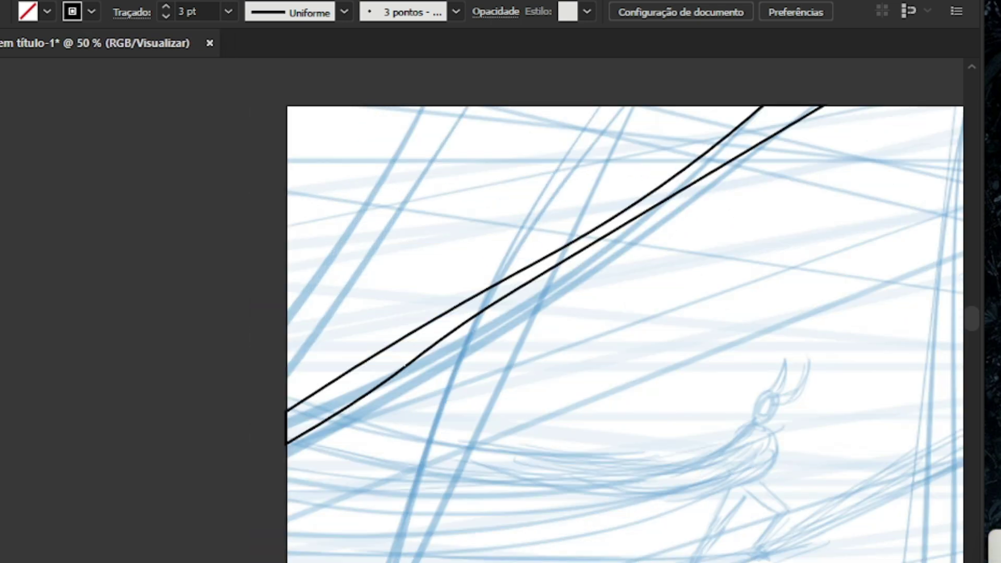
{"action": "key", "text": "ctrl+plus"}
{"action": "left_click", "coordinate": [318, 374]}
{"action": "left_click", "coordinate": [318, 451]}
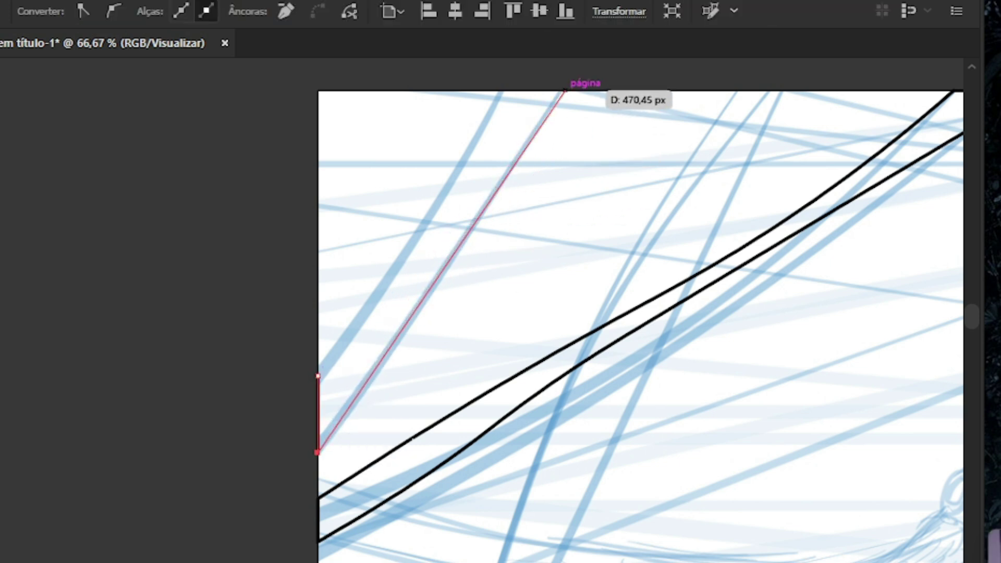
{"action": "left_click", "coordinate": [562, 90]}
{"action": "left_click", "coordinate": [503, 90]}
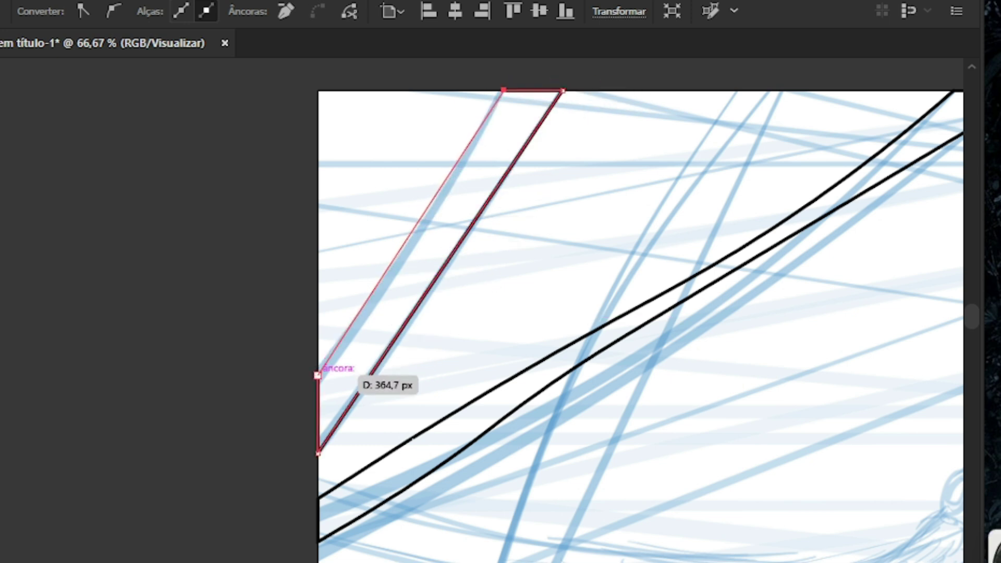
{"action": "left_click", "coordinate": [317, 375]}
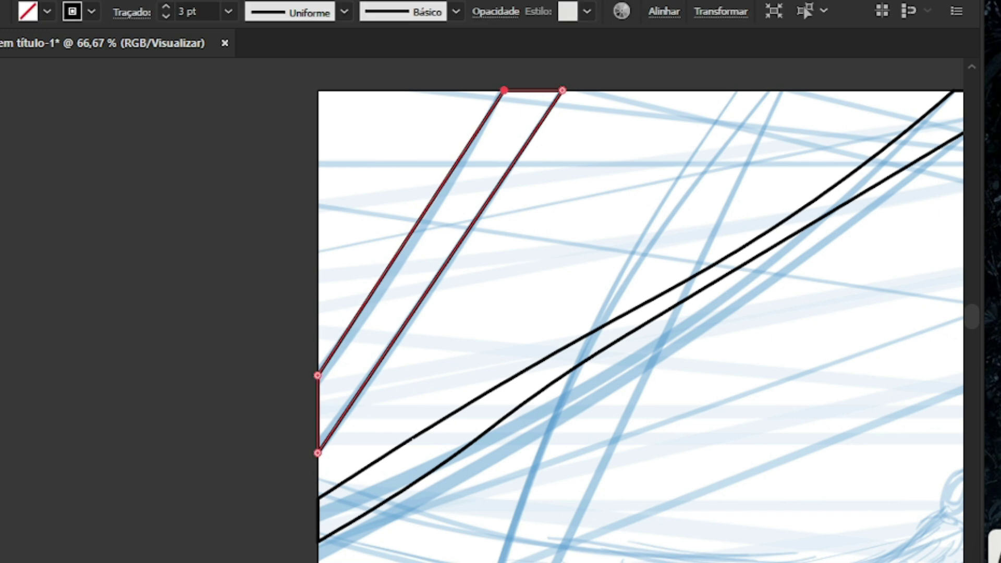
Curve both long sides of the upper-left outline inward so the branch narrows in the middle
{"action": "left_click_drag", "start_coordinate": [408, 237], "coordinate": [426, 240]}
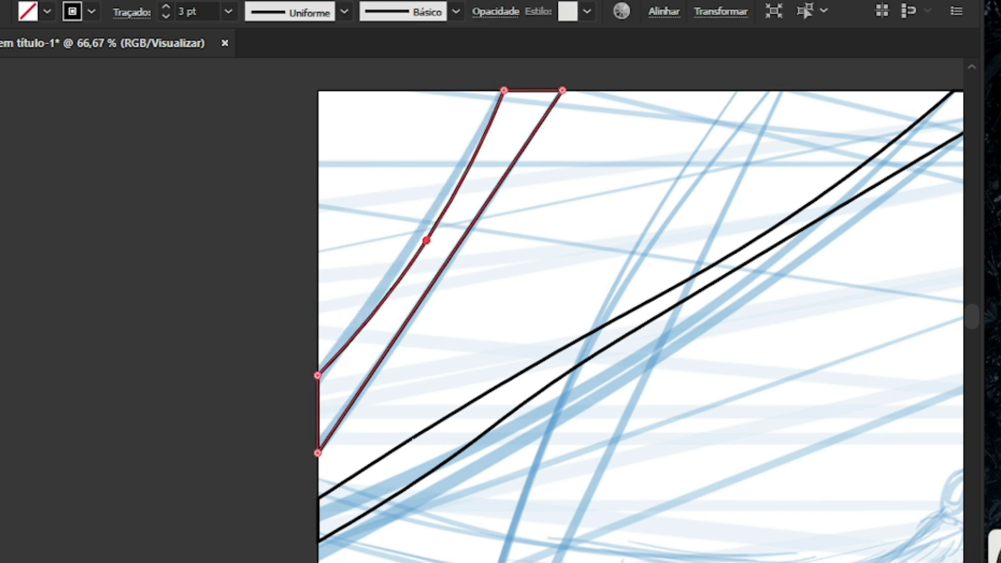
{"action": "left_click_drag", "start_coordinate": [364, 383], "coordinate": [344, 404]}
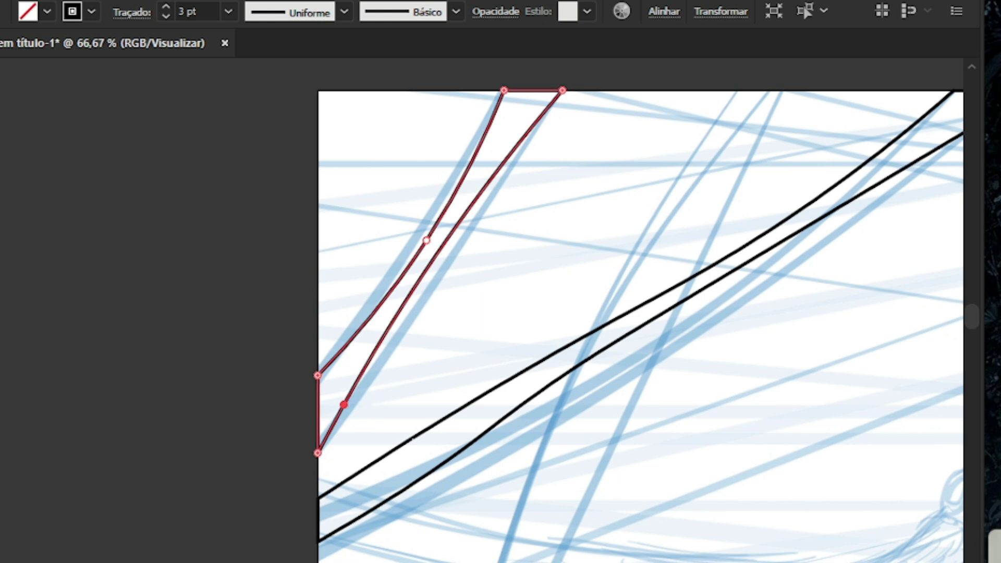
{"action": "left_click_drag", "start_coordinate": [426, 240], "coordinate": [418, 242]}
{"action": "key", "text": "ctrl+z"}
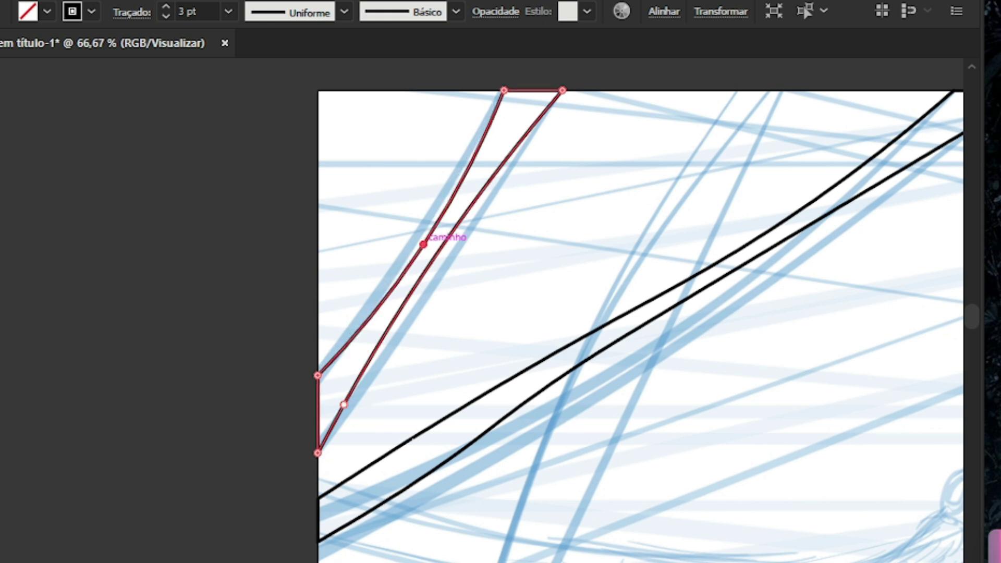
Narrow the upper-left outline's top end by moving its left corner point right along the artboard's top edge, and deselect it
{"action": "scroll", "coordinate": [495, 80], "scroll_direction": "up", "scroll_amount": 3}
{"action": "left_click_drag", "start_coordinate": [520, 111], "coordinate": [606, 111]}
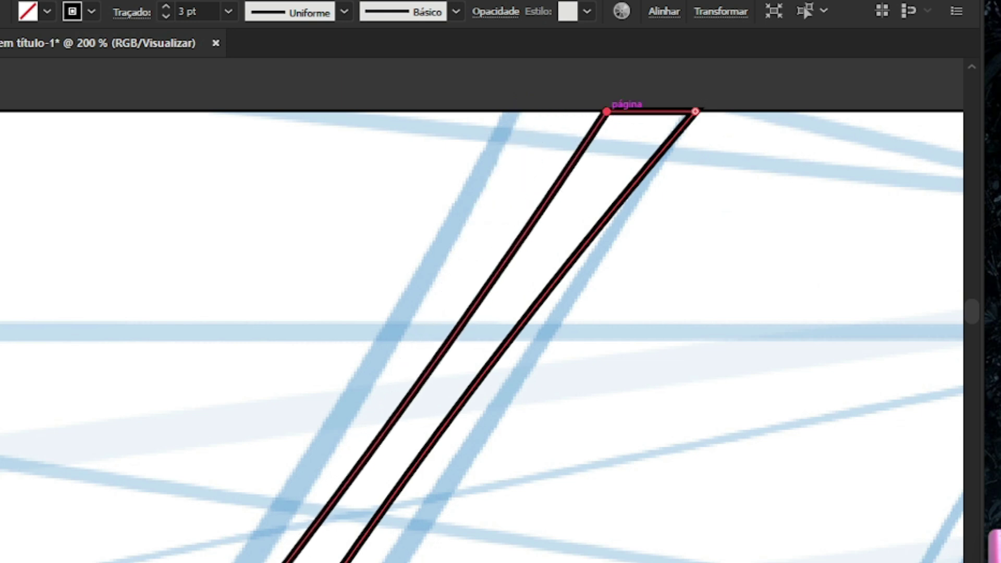
{"action": "scroll", "coordinate": [617, 106], "scroll_direction": "down", "scroll_amount": 5}
{"action": "key", "text": "v"}
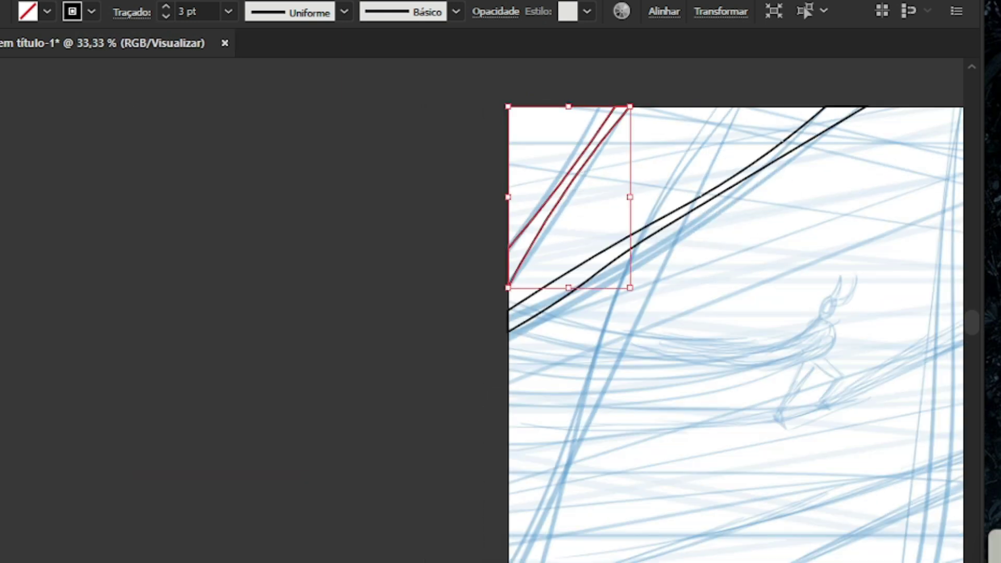
{"action": "key", "text": "ctrl+shift+a"}
Draw a closed four-point outline over the second sketched branch in the upper right corner, spanning the artboard's top and right edges
{"action": "scroll", "coordinate": [86, 187], "scroll_direction": "down", "scroll_amount": 2}
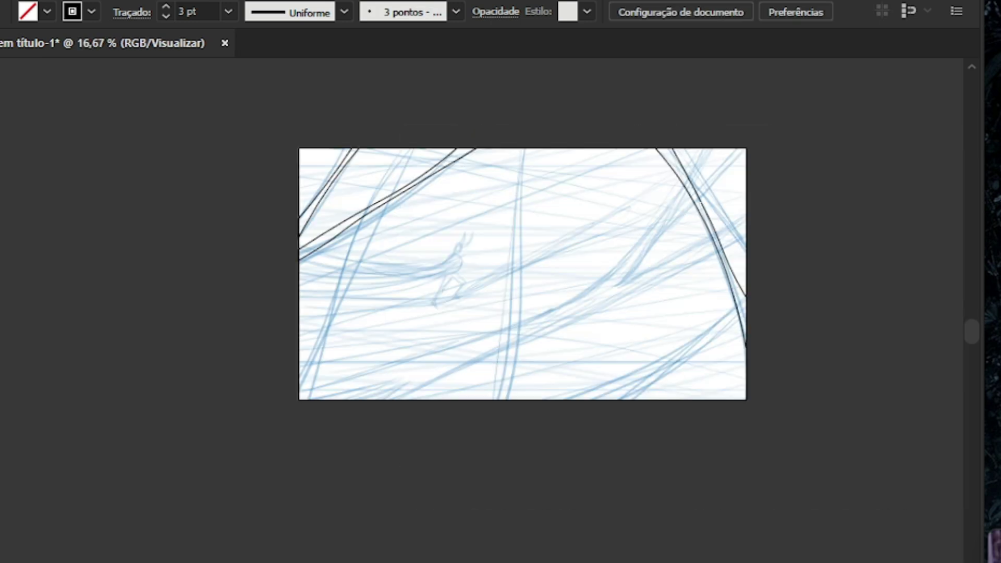
{"action": "scroll", "coordinate": [719, 163], "scroll_direction": "up", "scroll_amount": 4}
{"action": "scroll", "coordinate": [719, 163], "scroll_direction": "down", "scroll_amount": 2}
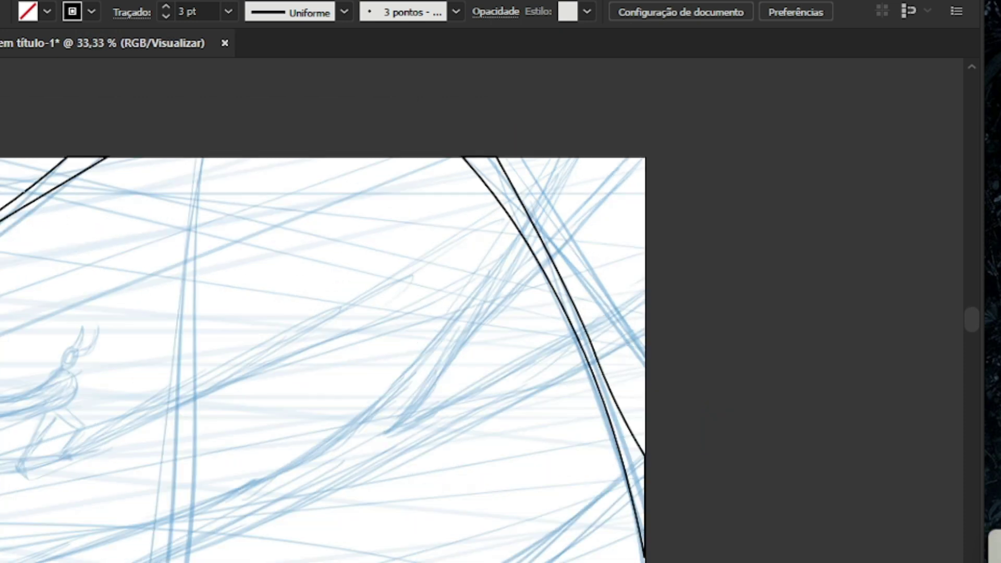
{"action": "scroll", "coordinate": [582, 260], "scroll_direction": "up", "scroll_amount": 1}
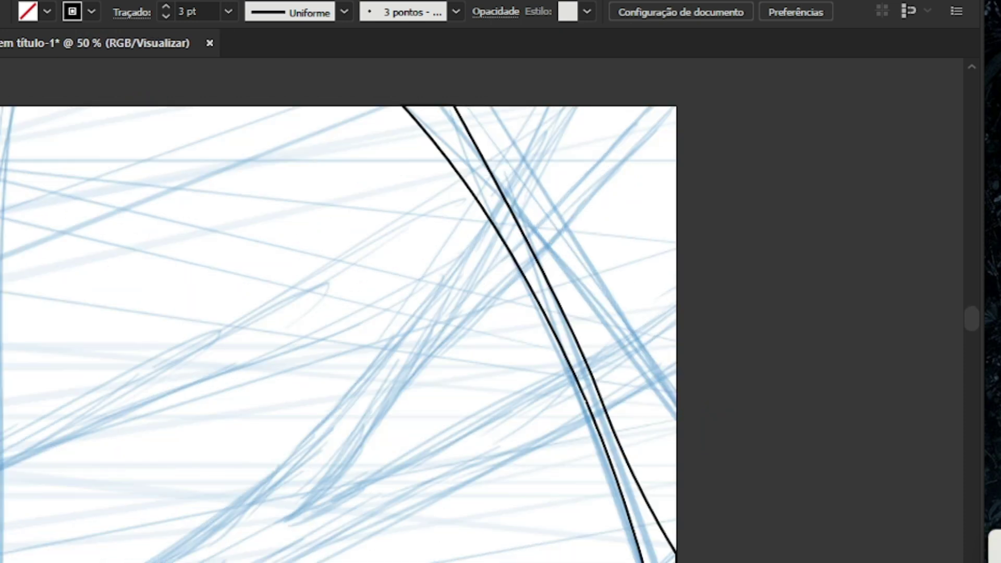
{"action": "scroll", "coordinate": [558, 208], "scroll_direction": "down", "scroll_amount": 1}
{"action": "scroll", "coordinate": [558, 208], "scroll_direction": "up", "scroll_amount": 1}
{"action": "left_click_drag", "start_coordinate": [440, 104], "coordinate": [669, 388]}
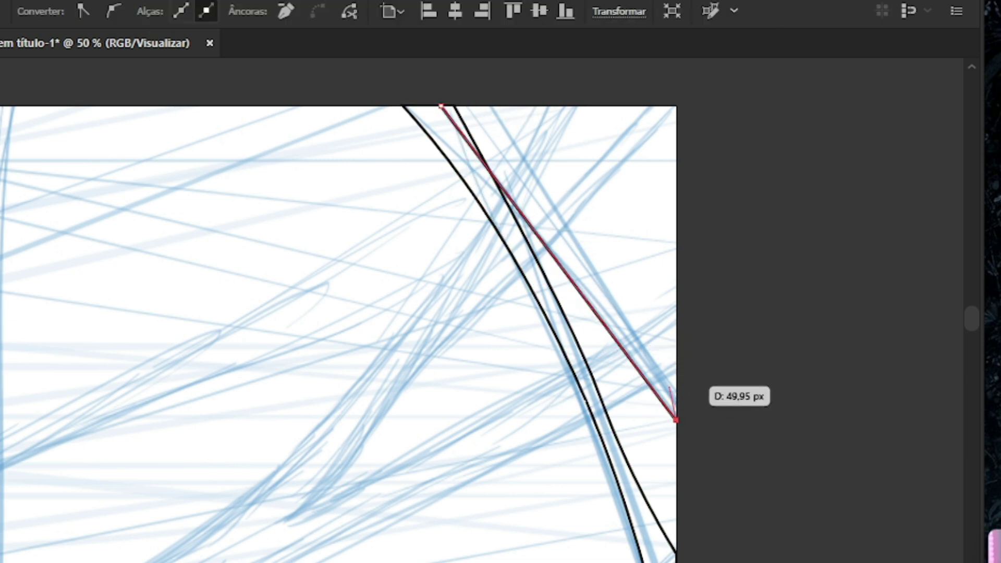
{"action": "left_click", "coordinate": [676, 387]}
{"action": "left_click", "coordinate": [496, 104]}
{"action": "left_click", "coordinate": [440, 106]}
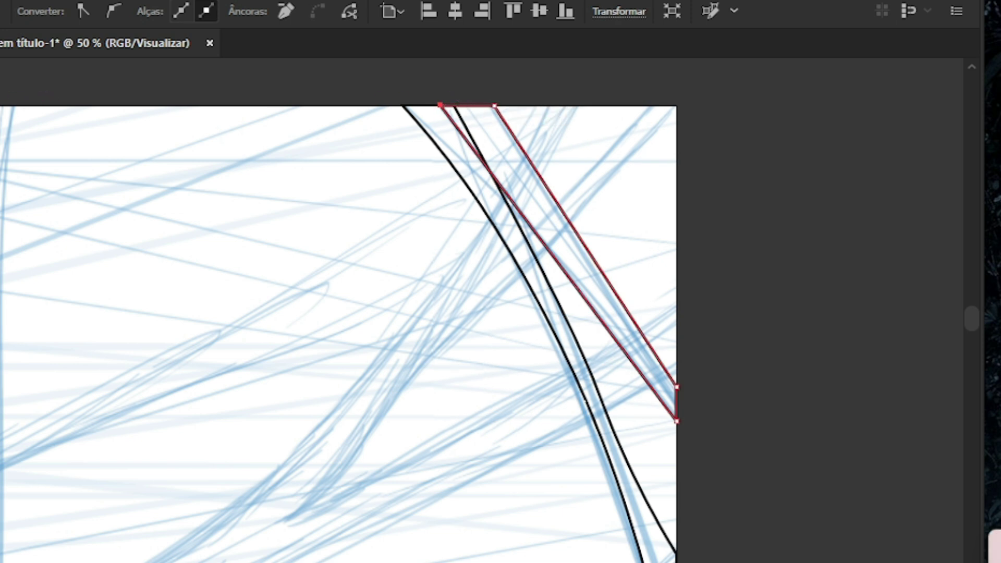
Bend both long sides of the new upper-right outline with added anchor points to follow the sketched branch
{"action": "key", "text": "ctrl+plus"}
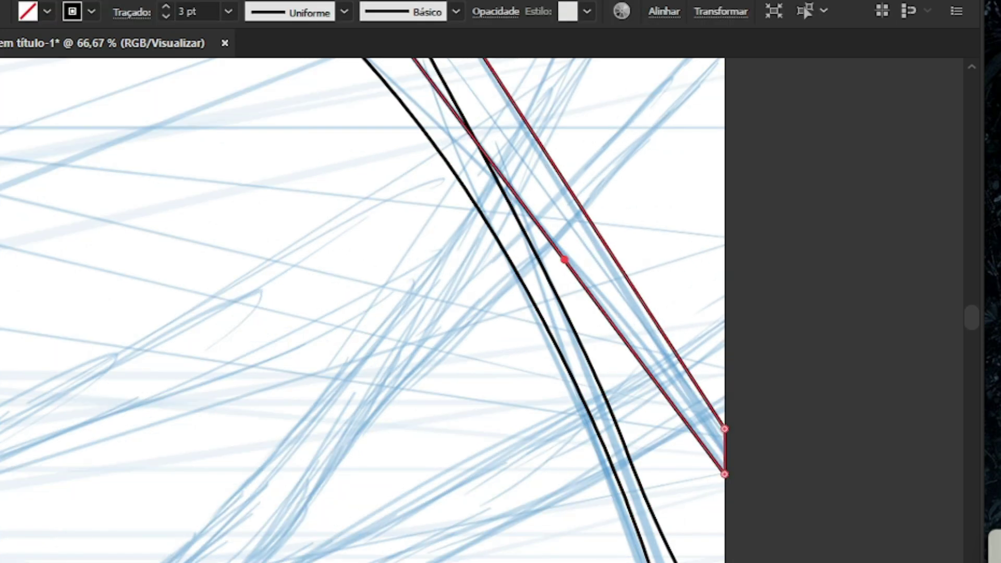
{"action": "left_click_drag", "start_coordinate": [564, 259], "coordinate": [576, 259]}
{"action": "left_click_drag", "start_coordinate": [522, 117], "coordinate": [521, 220]}
{"action": "scroll", "coordinate": [502, 205], "scroll_direction": "down", "scroll_amount": 1}
{"action": "scroll", "coordinate": [537, 260], "scroll_direction": "up", "scroll_amount": 2}
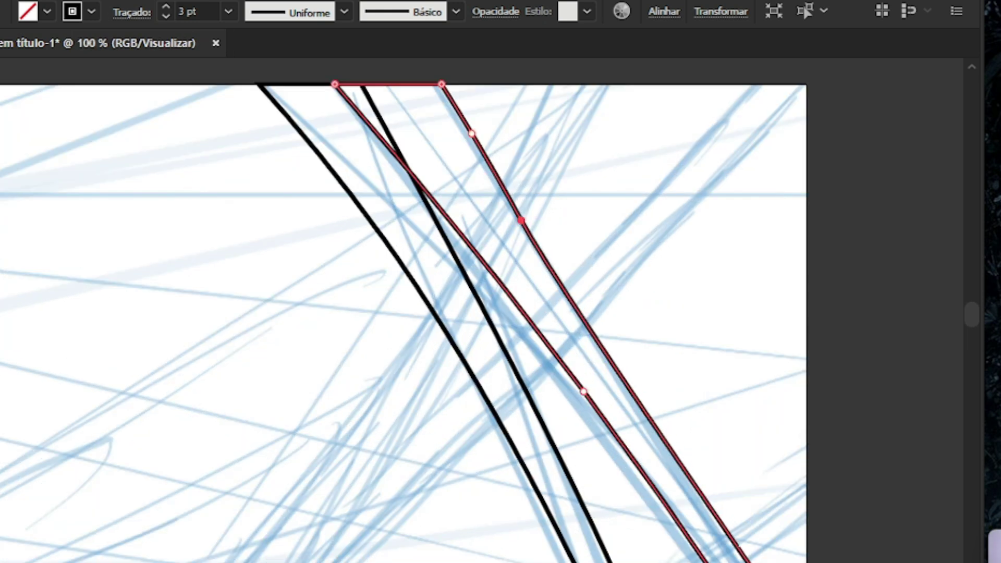
{"action": "scroll", "coordinate": [557, 148], "scroll_direction": "down", "scroll_amount": 1}
Adjust the outline's lower left side and move its bottom corner point down along the artboard's right edge
{"action": "scroll", "coordinate": [628, 355], "scroll_direction": "up", "scroll_amount": 2}
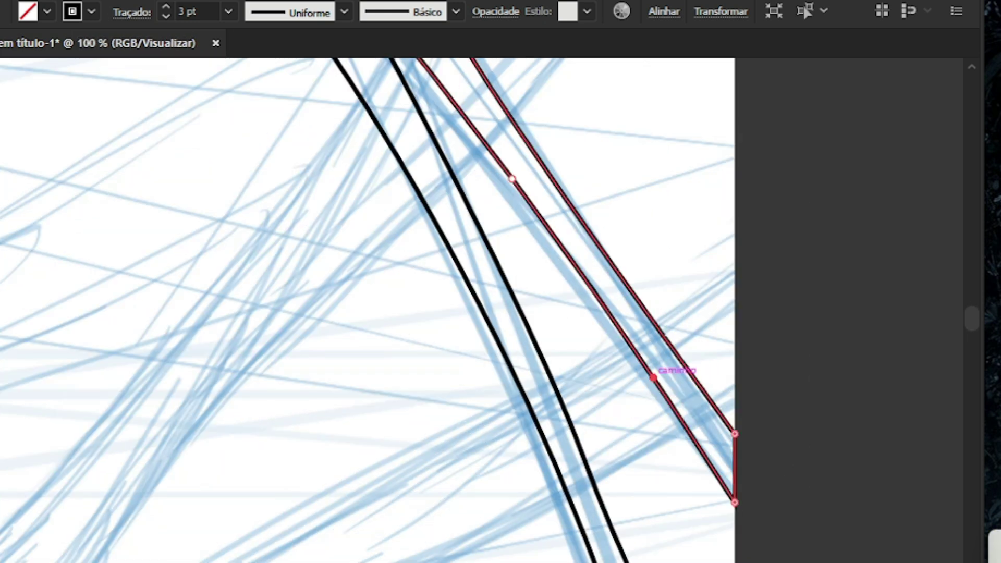
{"action": "left_click_drag", "start_coordinate": [653, 376], "coordinate": [650, 381]}
{"action": "scroll", "coordinate": [645, 278], "scroll_direction": "down", "scroll_amount": 1}
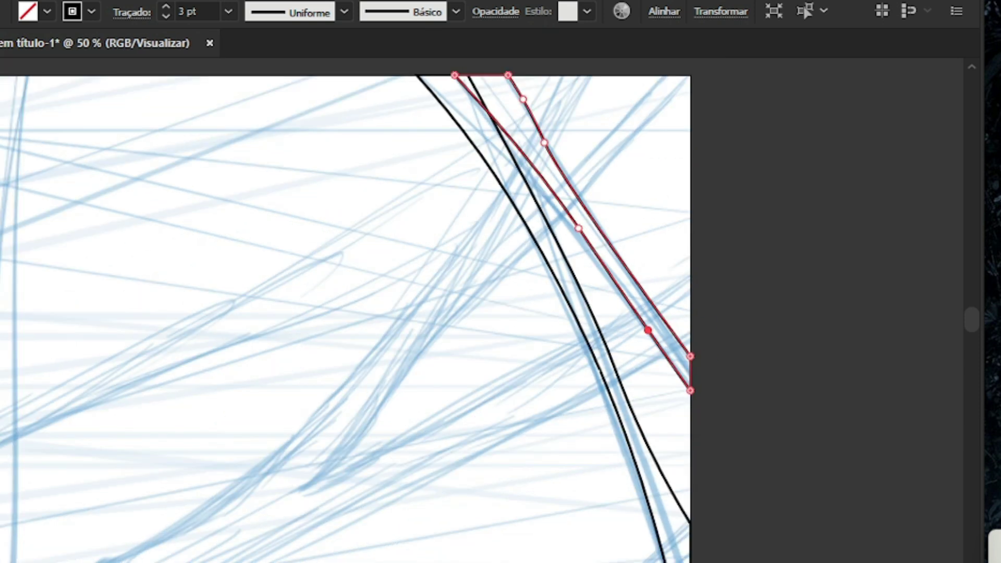
{"action": "scroll", "coordinate": [681, 417], "scroll_direction": "up", "scroll_amount": 1}
{"action": "left_click_drag", "start_coordinate": [697, 363], "coordinate": [697, 393]}
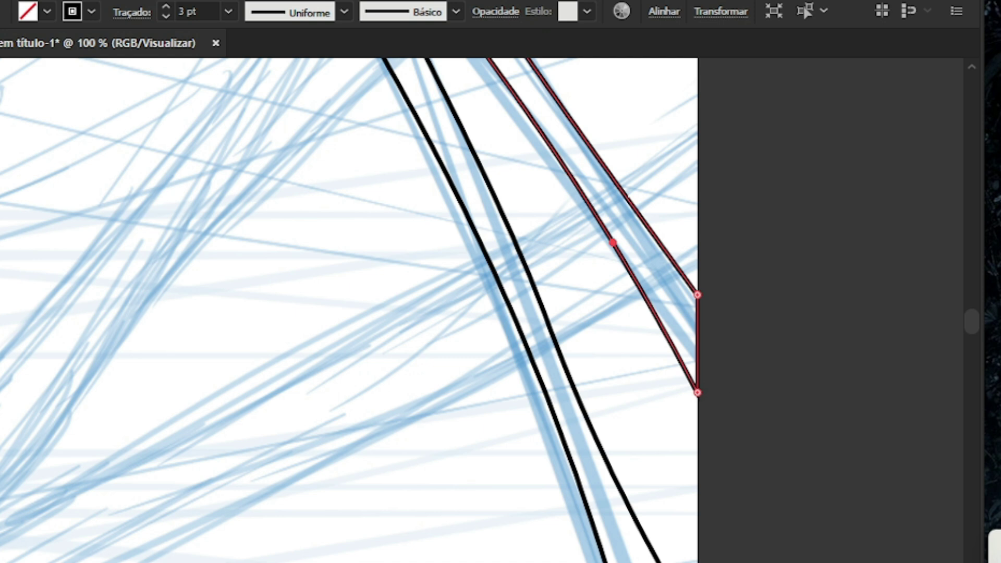
Reshape the outline's right side into a wavy curve by moving its upper anchor points inward, and deselect it
{"action": "scroll", "coordinate": [724, 287], "scroll_direction": "down", "scroll_amount": 4}
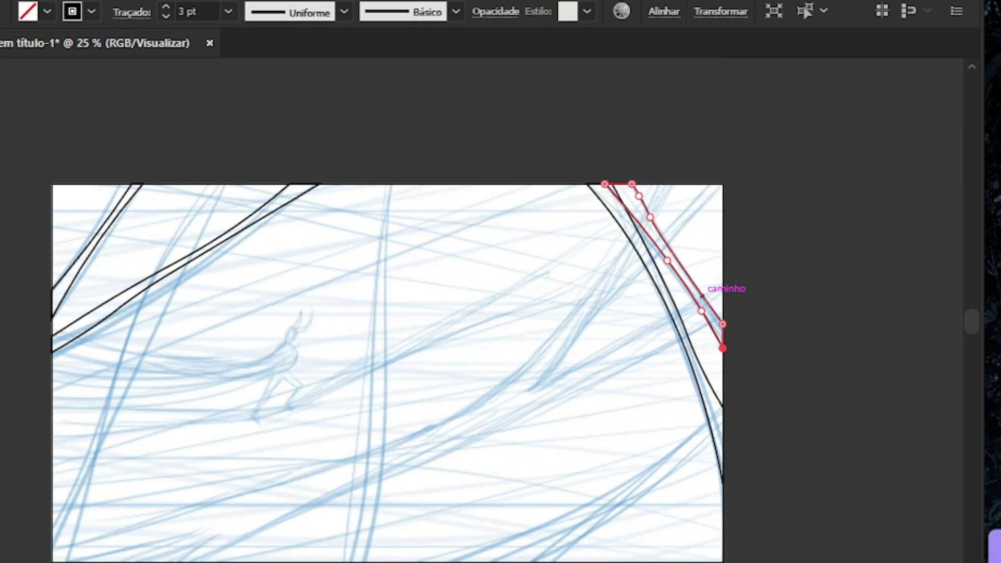
{"action": "scroll", "coordinate": [724, 286], "scroll_direction": "up", "scroll_amount": 3}
{"action": "scroll", "coordinate": [562, 84], "scroll_direction": "up", "scroll_amount": 3}
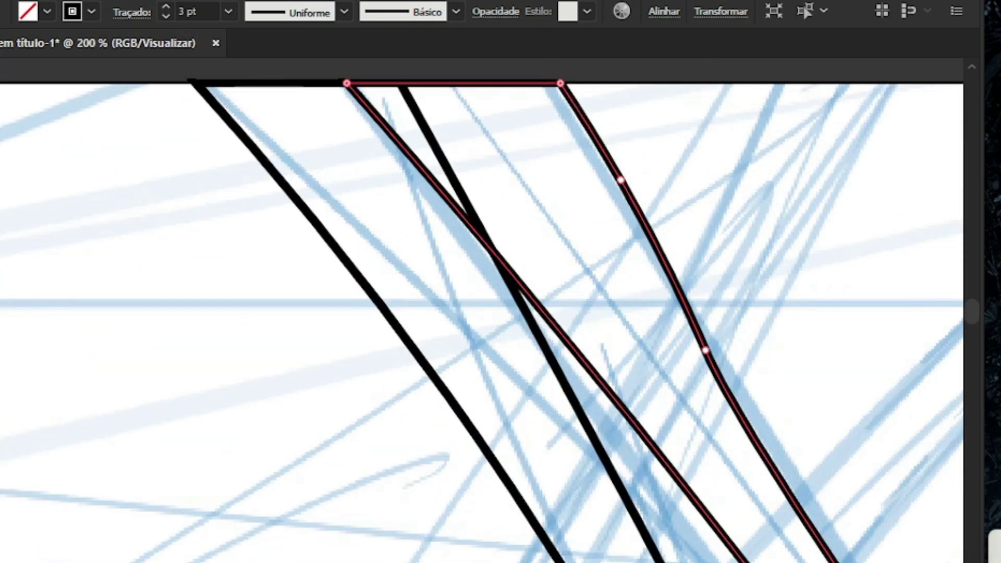
{"action": "left_click_drag", "start_coordinate": [620, 180], "coordinate": [598, 188]}
{"action": "scroll", "coordinate": [553, 86], "scroll_direction": "down", "scroll_amount": 2}
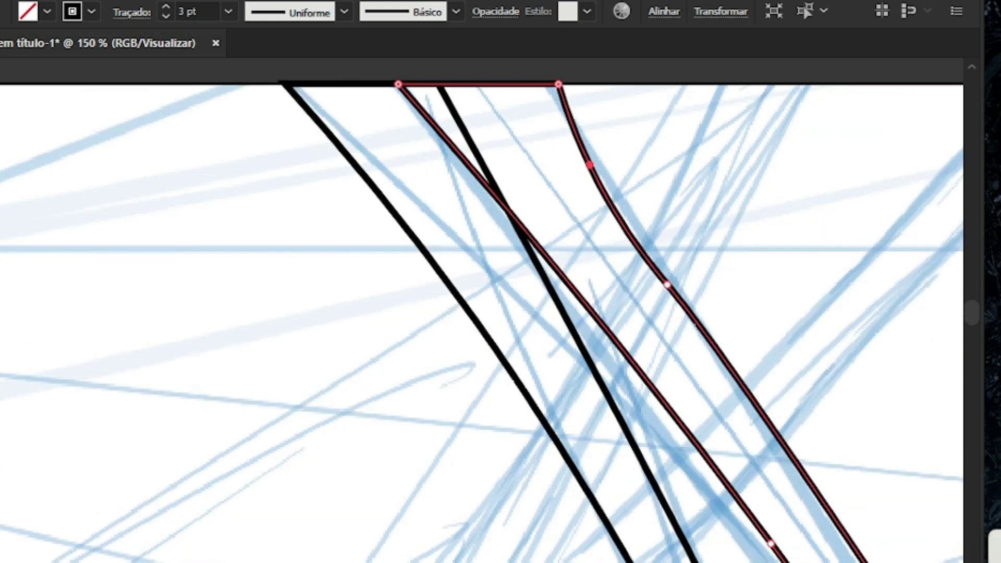
{"action": "scroll", "coordinate": [642, 311], "scroll_direction": "up", "scroll_amount": 1}
{"action": "left_click_drag", "start_coordinate": [683, 274], "coordinate": [670, 261]}
{"action": "scroll", "coordinate": [670, 261], "scroll_direction": "down", "scroll_amount": 4}
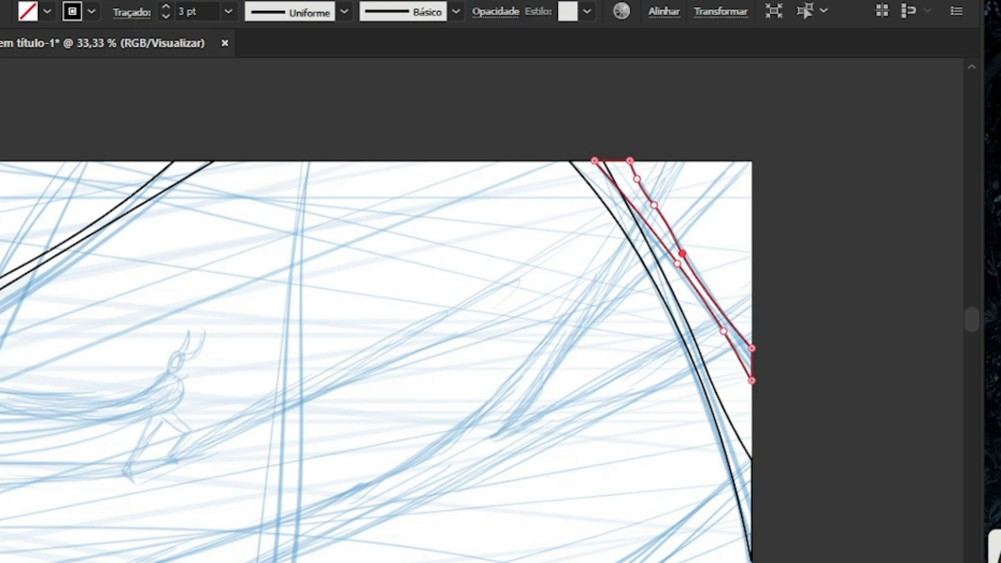
{"action": "key", "text": "v"}
{"action": "key", "text": "ctrl+shift+a"}
Select all the traced branch outlines, set their stroke weight to 5 pt, and deselect them
{"action": "scroll", "coordinate": [740, 178], "scroll_direction": "down", "scroll_amount": 2}
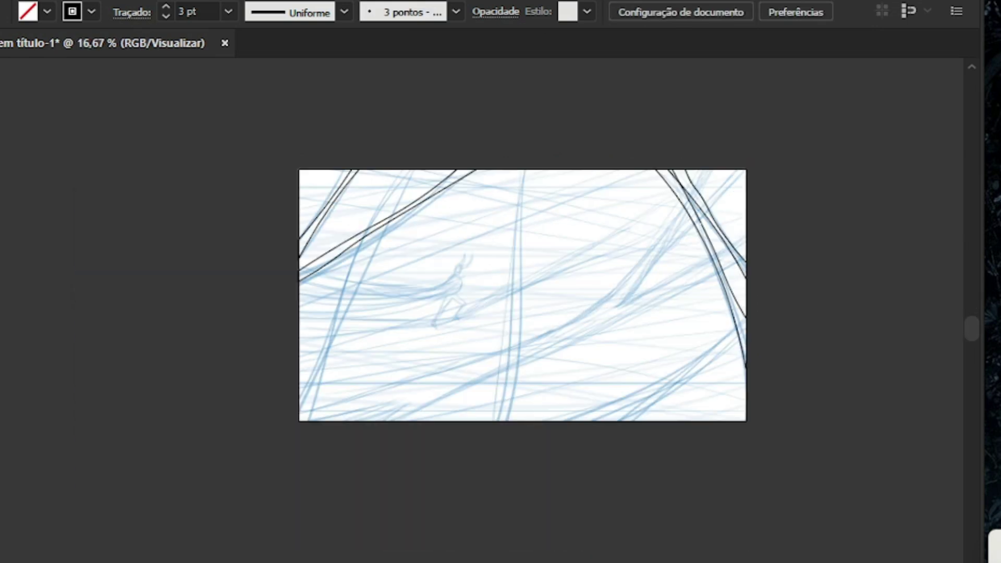
{"action": "scroll", "coordinate": [707, 165], "scroll_direction": "up", "scroll_amount": 5}
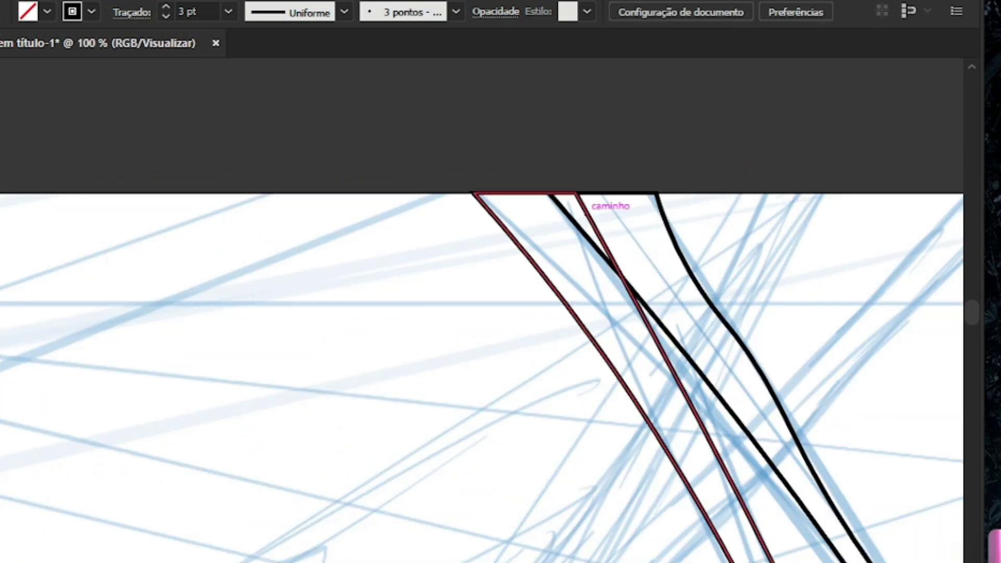
{"action": "scroll", "coordinate": [679, 152], "scroll_direction": "down", "scroll_amount": 4}
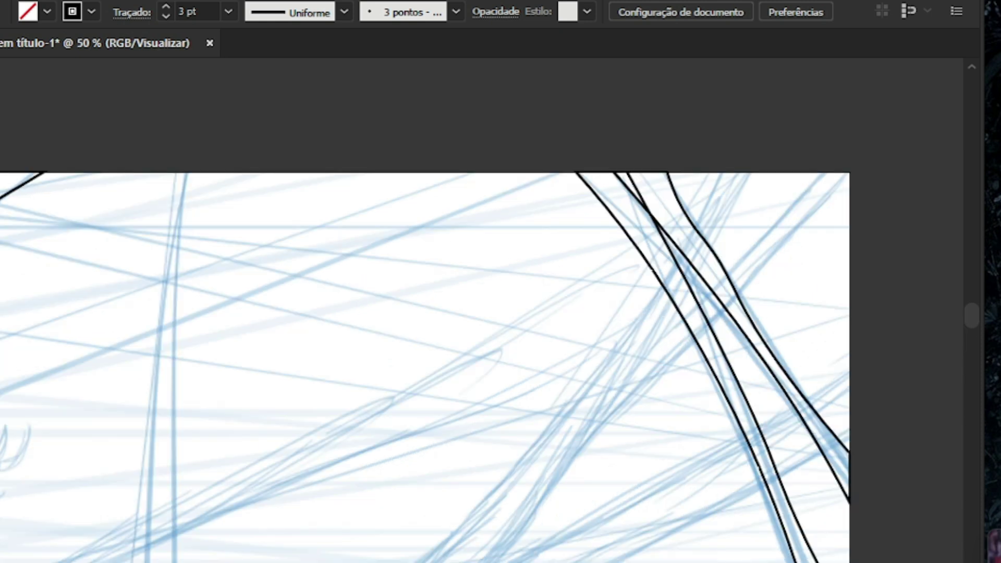
{"action": "scroll", "coordinate": [675, 150], "scroll_direction": "down", "scroll_amount": 2}
{"action": "scroll", "coordinate": [592, 234], "scroll_direction": "up", "scroll_amount": 2}
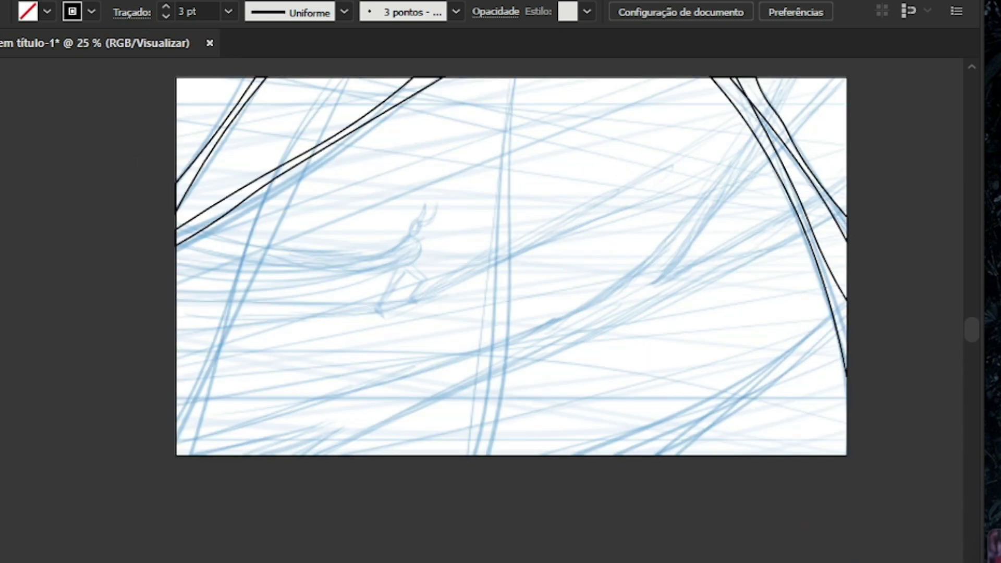
{"action": "scroll", "coordinate": [510, 266], "scroll_direction": "up", "scroll_amount": 1}
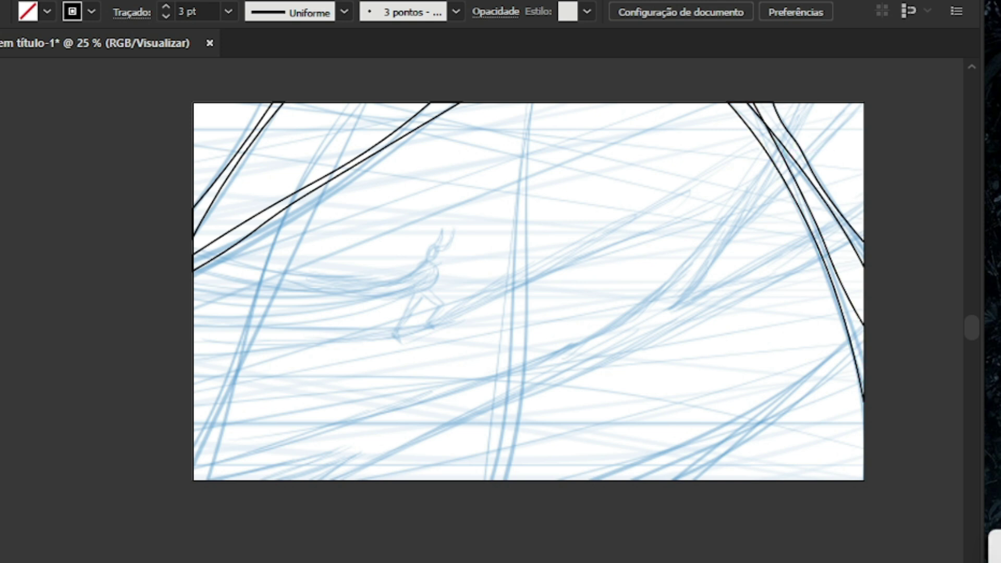
{"action": "left_click_drag", "start_coordinate": [290, 117], "coordinate": [829, 307]}
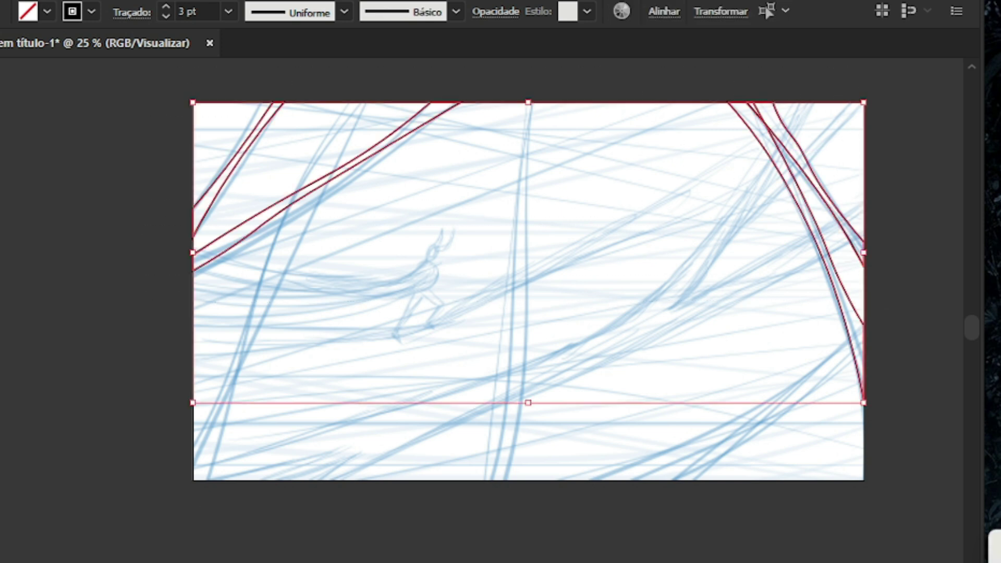
{"action": "left_click", "coordinate": [165, 6]}
{"action": "left_click", "coordinate": [166, 7]}
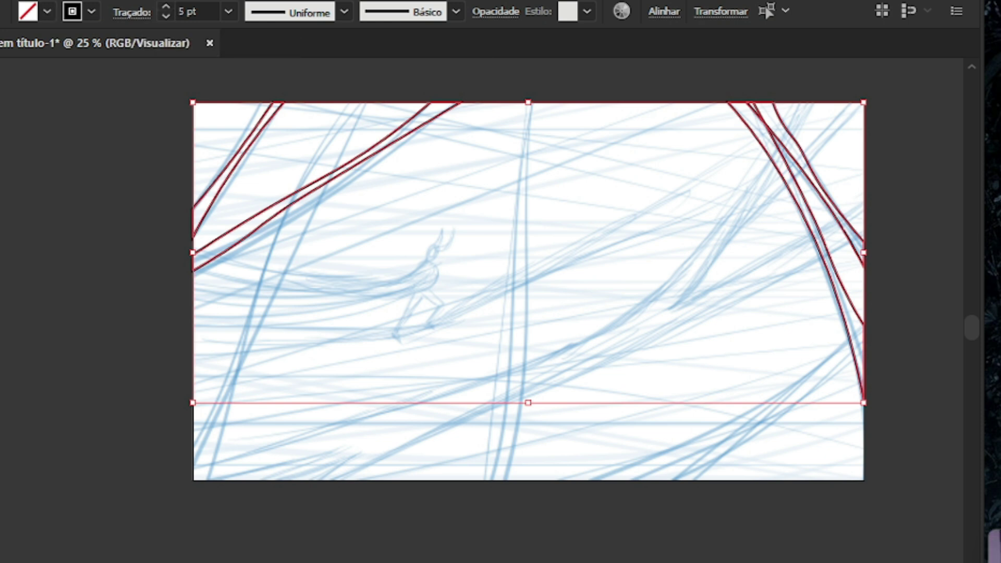
{"action": "key", "text": "ctrl+shift+a"}
Start the large branch's outline at the artboard's lower left edge, running through the upper bend to two points on the top edge
{"action": "scroll", "coordinate": [243, 140], "scroll_direction": "up", "scroll_amount": 3}
{"action": "scroll", "coordinate": [243, 140], "scroll_direction": "down", "scroll_amount": 2}
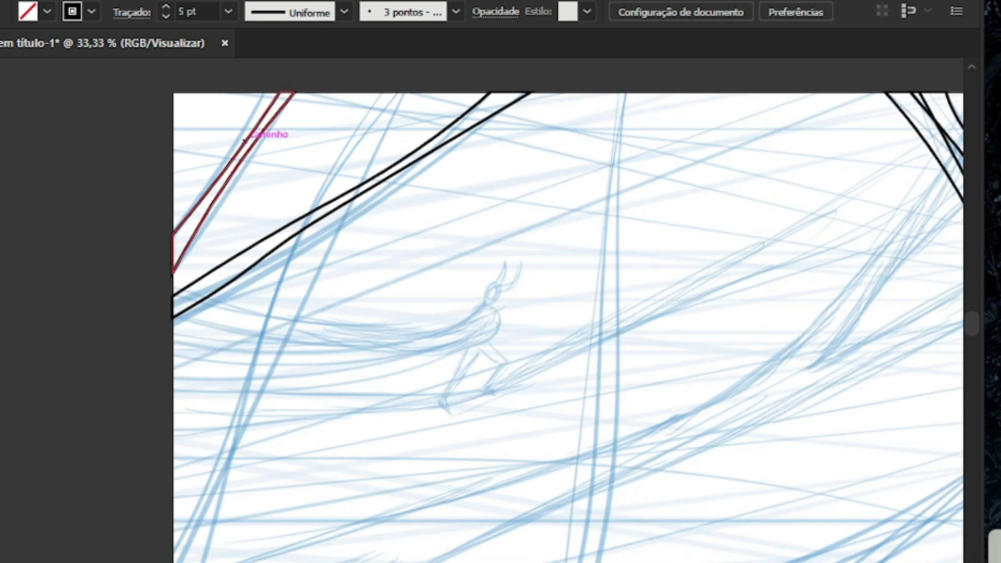
{"action": "scroll", "coordinate": [243, 140], "scroll_direction": "down", "scroll_amount": 2}
{"action": "scroll", "coordinate": [244, 139], "scroll_direction": "up", "scroll_amount": 1}
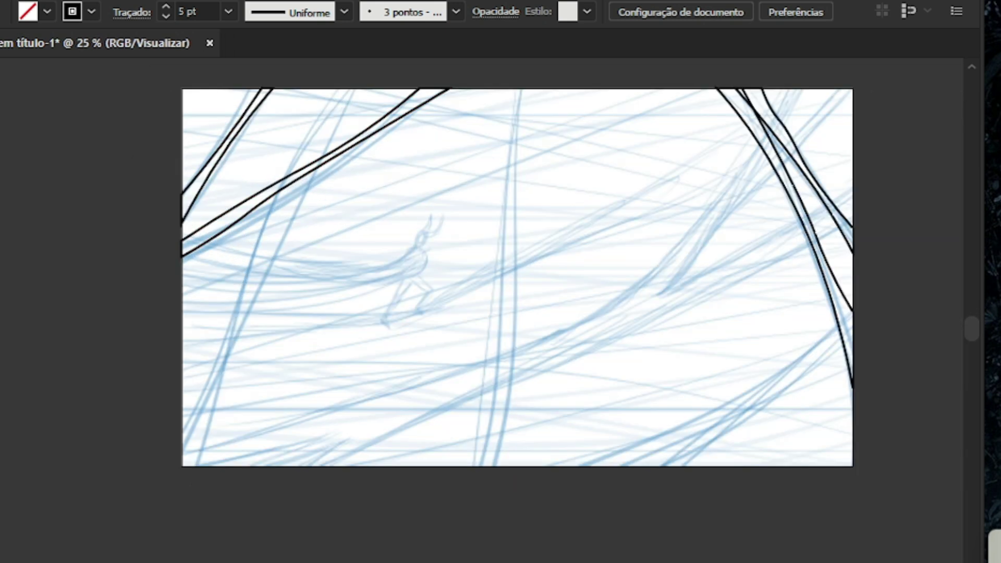
{"action": "scroll", "coordinate": [413, 252], "scroll_direction": "down", "scroll_amount": 1}
{"action": "scroll", "coordinate": [370, 259], "scroll_direction": "up", "scroll_amount": 1}
{"action": "scroll", "coordinate": [499, 273], "scroll_direction": "down", "scroll_amount": 1}
{"action": "scroll", "coordinate": [577, 280], "scroll_direction": "up", "scroll_amount": 1}
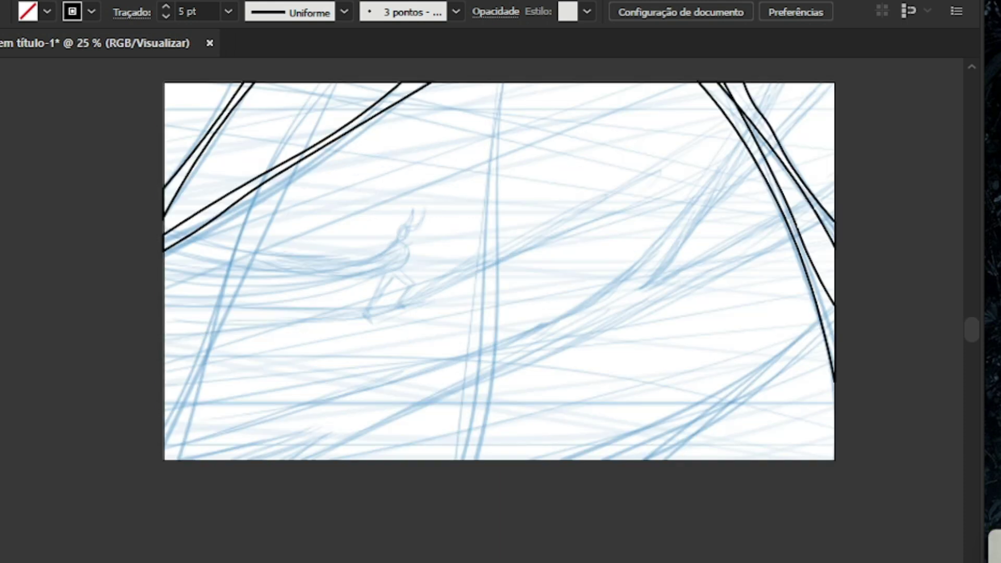
{"action": "left_click", "coordinate": [164, 447]}
{"action": "left_click", "coordinate": [599, 296]}
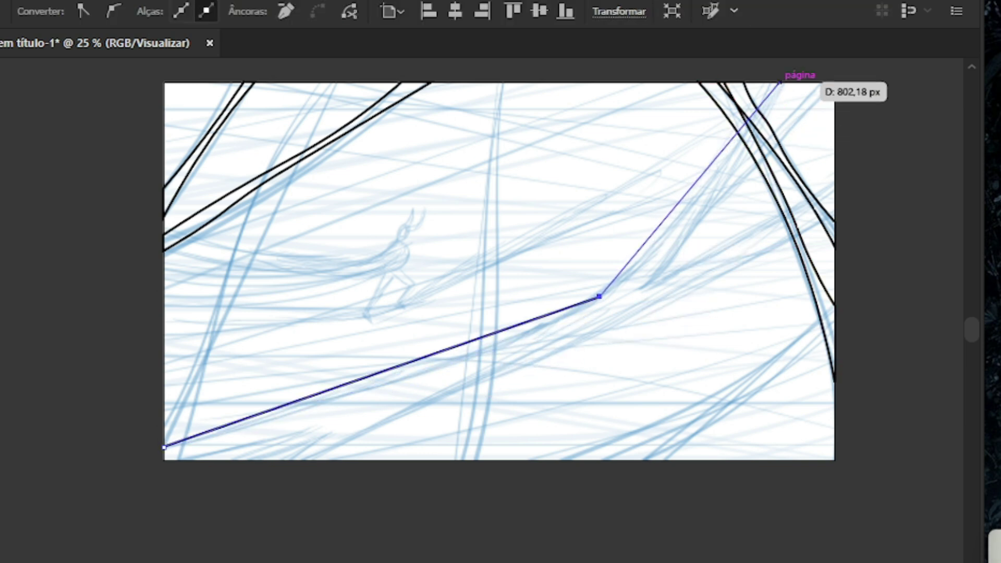
{"action": "scroll", "coordinate": [766, 82], "scroll_direction": "up", "scroll_amount": 2}
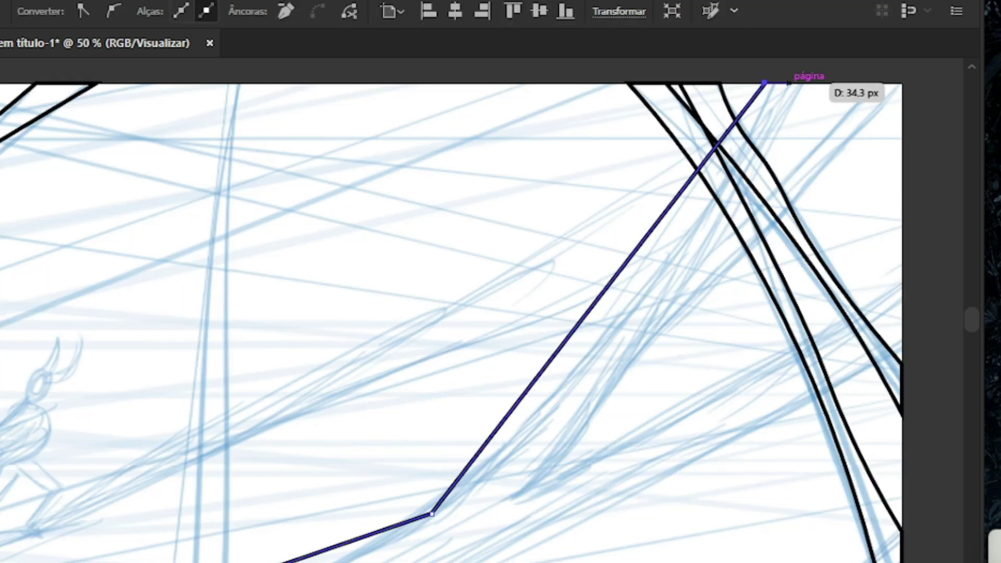
{"action": "left_click", "coordinate": [796, 82]}
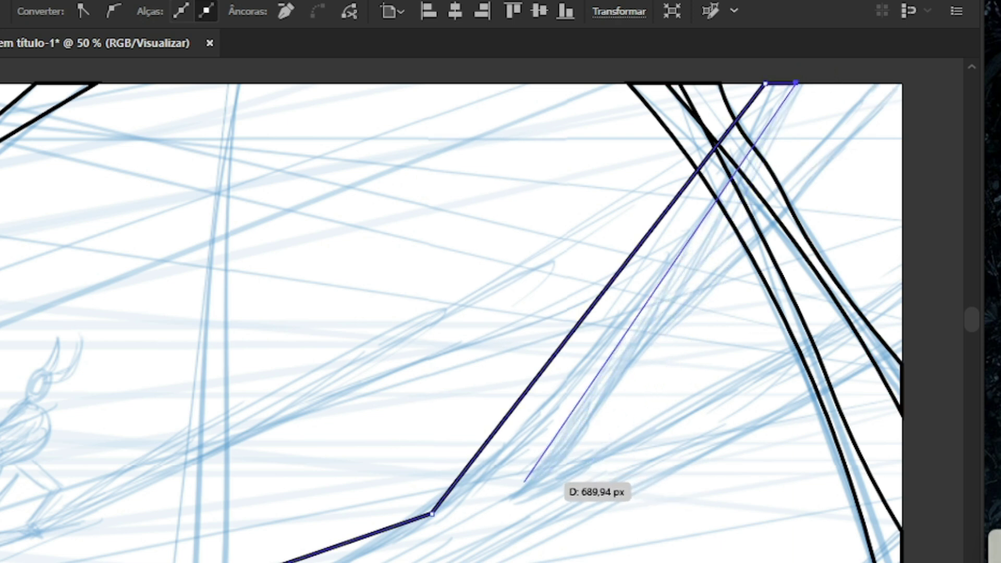
Continue the outline around the second upper twig, from the inner fork to two points near the top-right corner and down to the lower fork
{"action": "left_click", "coordinate": [700, 252]}
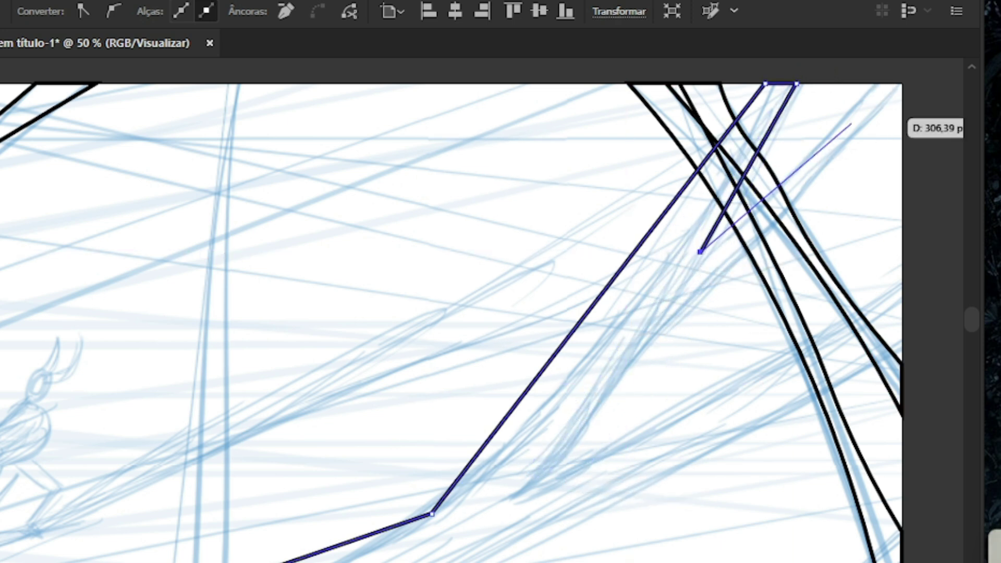
{"action": "left_click", "coordinate": [871, 82]}
{"action": "left_click", "coordinate": [894, 82]}
{"action": "left_click", "coordinate": [539, 482]}
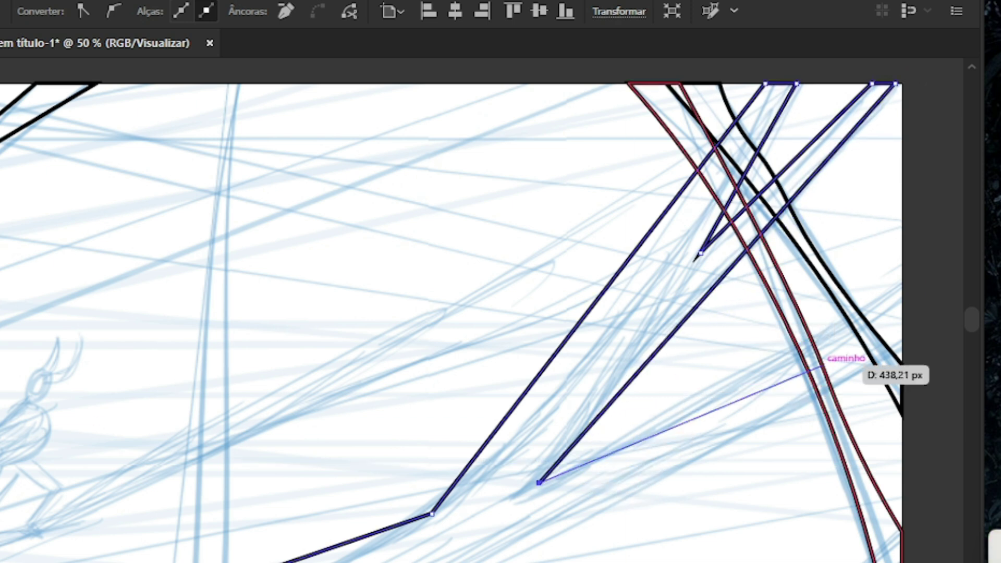
Continue the outline around the two twigs reaching the artboard's right edge, with two edge points each and a fork point between them
{"action": "left_click", "coordinate": [901, 283]}
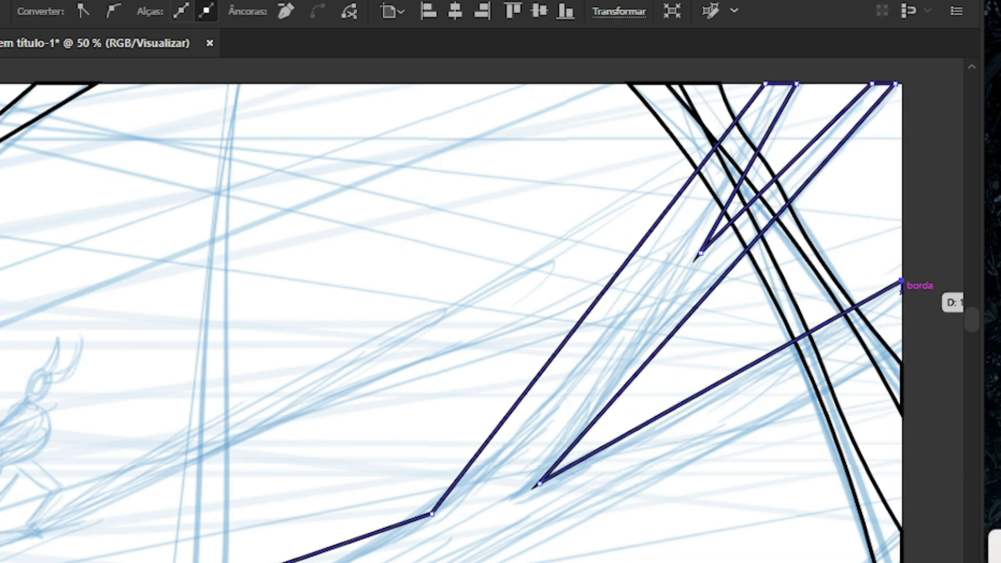
{"action": "left_click", "coordinate": [905, 291], "text": "ctrl"}
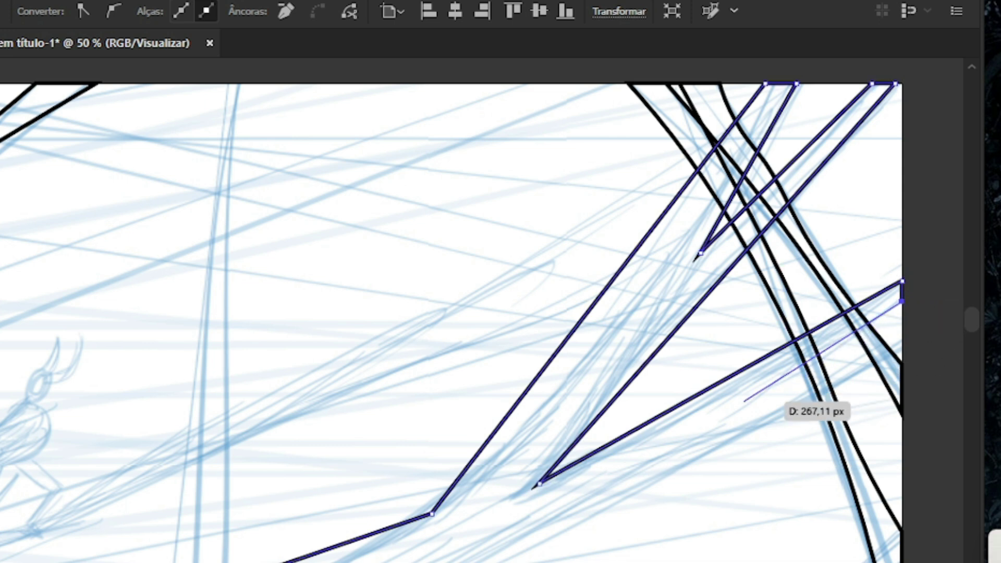
{"action": "left_click", "coordinate": [638, 456]}
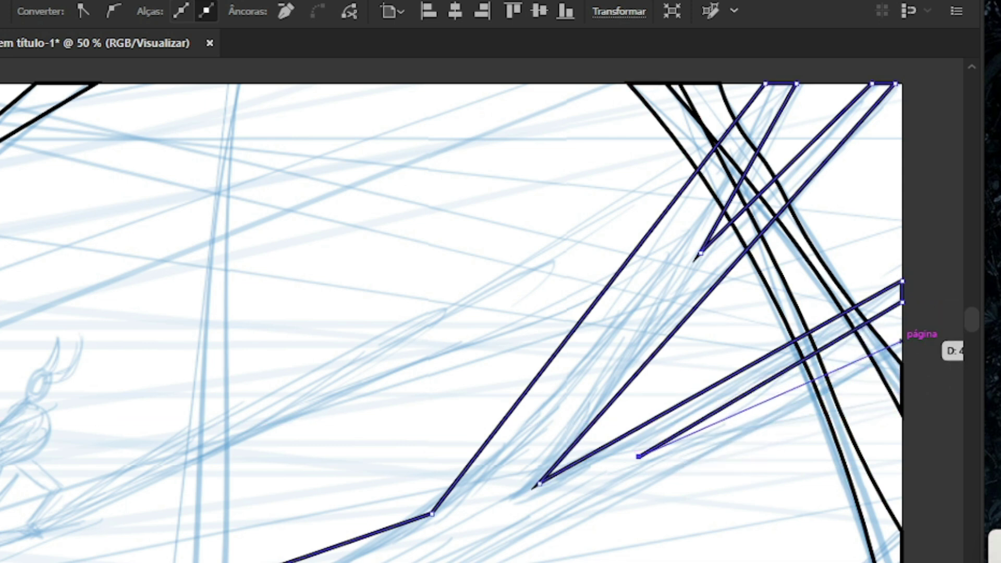
{"action": "key", "text": "ctrl+minus"}
{"action": "key", "text": "ctrl+minus"}
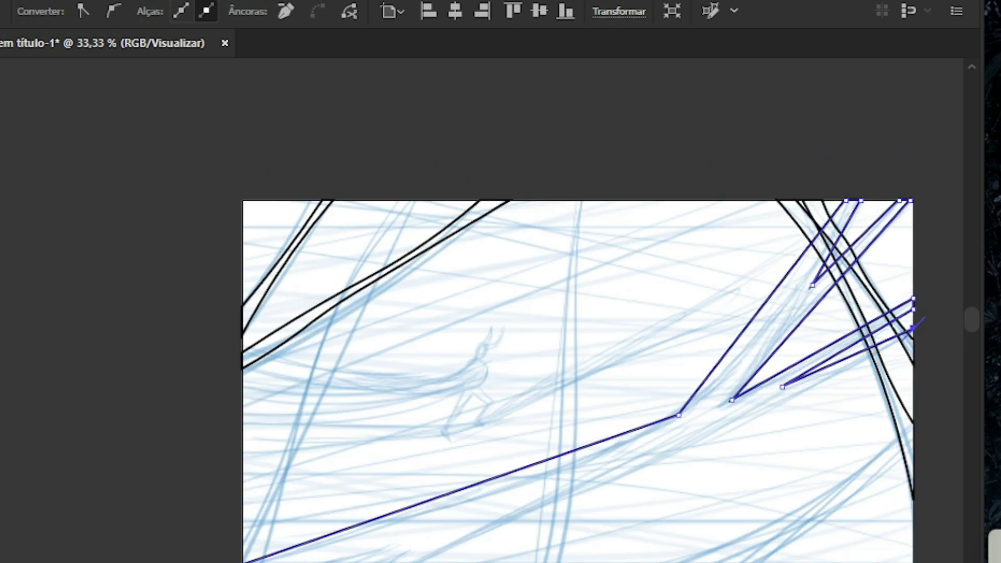
{"action": "scroll", "coordinate": [719, 416], "scroll_direction": "left", "scroll_amount": 3}
{"action": "scroll", "coordinate": [719, 416], "scroll_direction": "down", "scroll_amount": 3}
{"action": "key", "text": "ctrl+minus"}
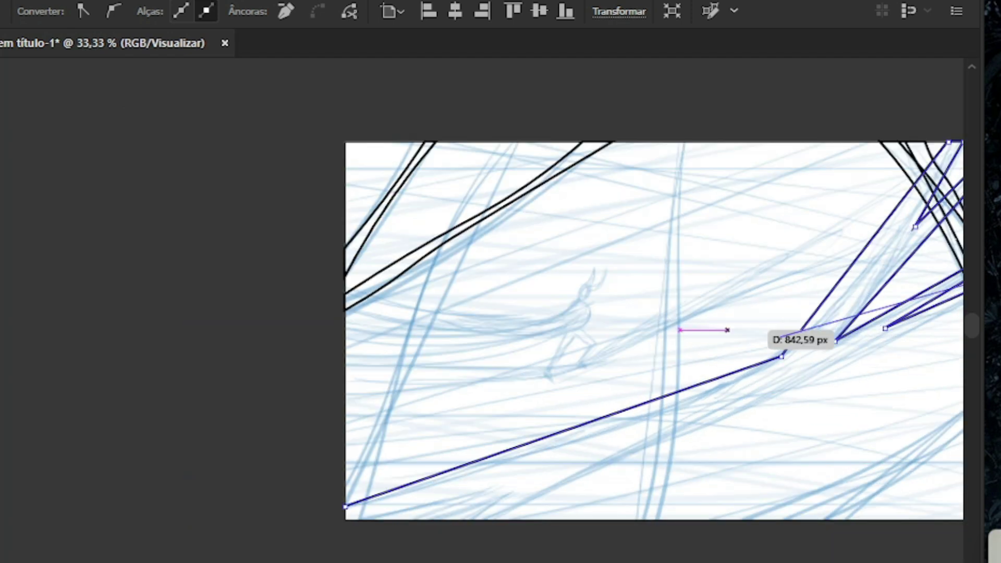
{"action": "scroll", "coordinate": [930, 272], "scroll_direction": "up", "scroll_amount": 2}
{"action": "scroll", "coordinate": [930, 272], "scroll_direction": "up", "scroll_amount": 2}
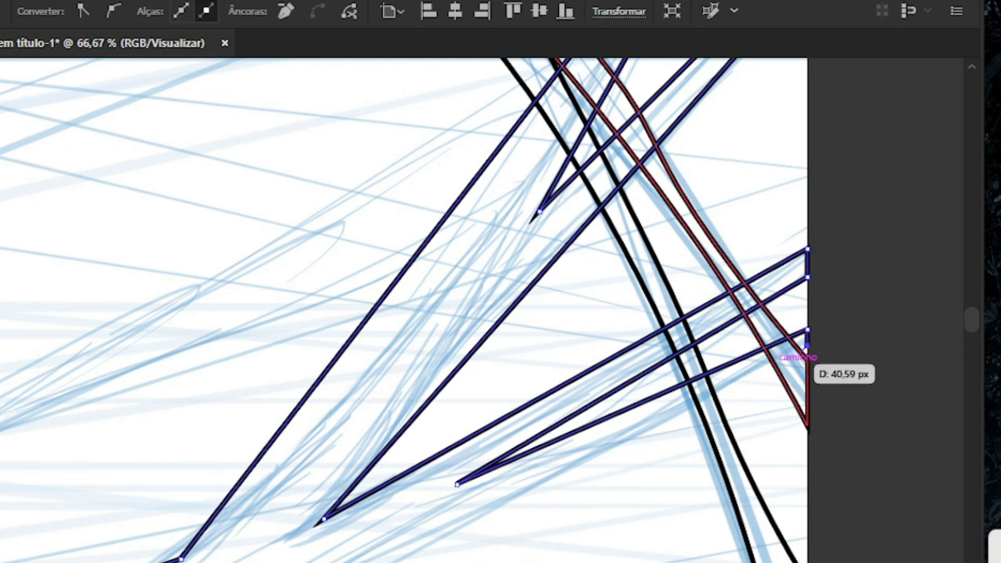
{"action": "scroll", "coordinate": [813, 268], "scroll_direction": "down", "scroll_amount": 3}
{"action": "scroll", "coordinate": [560, 388], "scroll_direction": "up", "scroll_amount": 1}
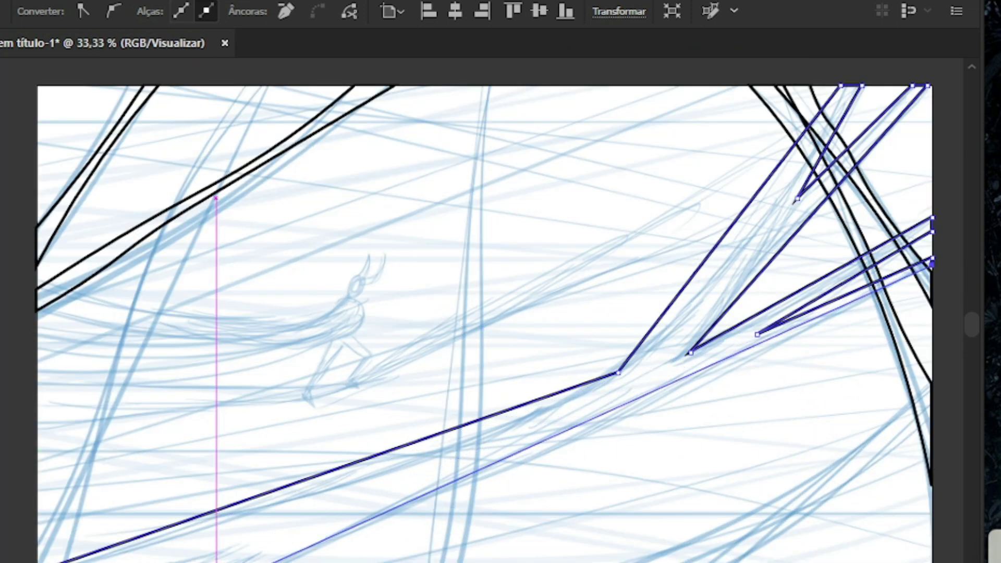
{"action": "scroll", "coordinate": [771, 287], "scroll_direction": "down", "scroll_amount": 1}
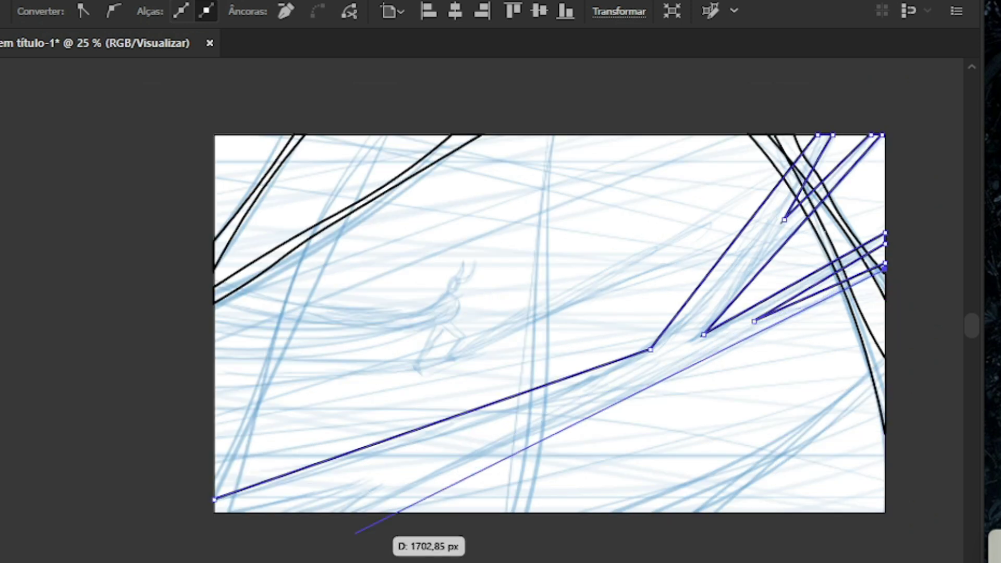
Run the outline down to the artboard's bottom edge and around the first two lower prongs, with a sharp notch between them
{"action": "scroll", "coordinate": [313, 503], "scroll_direction": "up", "scroll_amount": 3}
{"action": "left_click", "coordinate": [383, 468]}
{"action": "left_click", "coordinate": [324, 469]}
{"action": "left_click", "coordinate": [419, 398]}
{"action": "left_click", "coordinate": [239, 469]}
{"action": "left_click", "coordinate": [176, 469]}
{"action": "scroll", "coordinate": [670, 441], "scroll_direction": "down", "scroll_amount": 1}
{"action": "scroll", "coordinate": [521, 417], "scroll_direction": "up", "scroll_amount": 1}
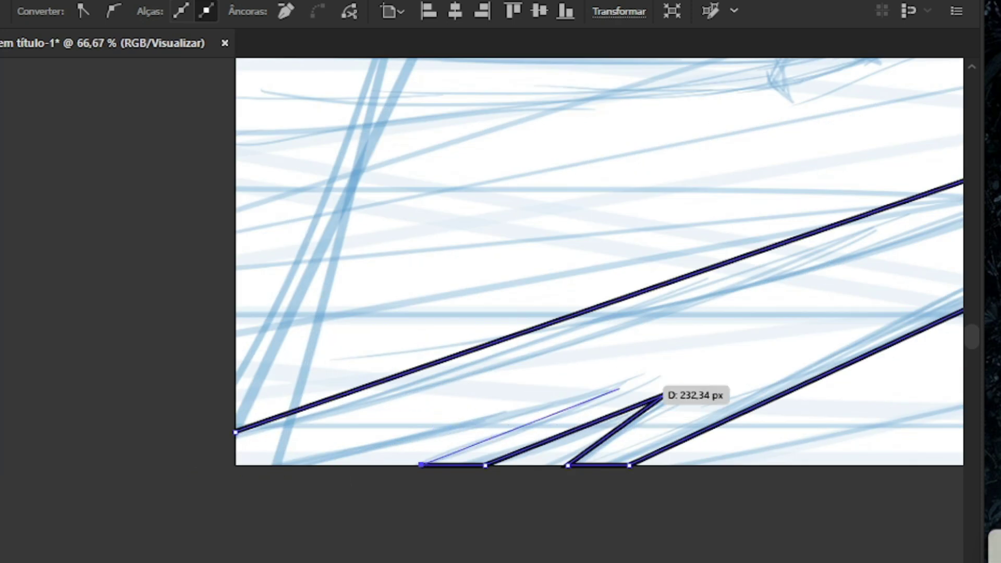
Add a second notch and the last prong at the artboard's bottom-left corner, closing the branch outline at its starting point
{"action": "left_click", "coordinate": [737, 327]}
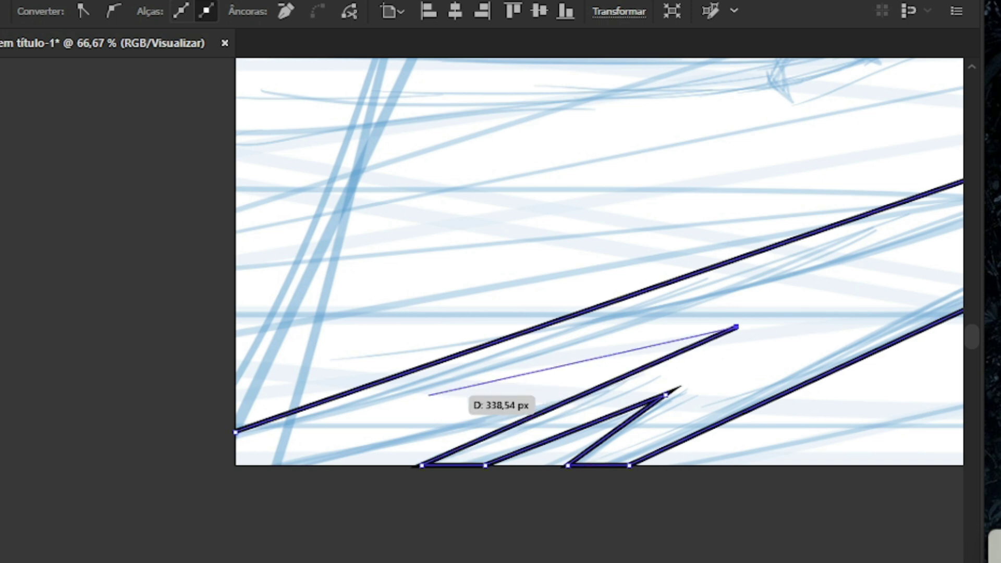
{"action": "left_click", "coordinate": [310, 464]}
{"action": "scroll", "coordinate": [250, 464], "scroll_direction": "up", "scroll_amount": 1}
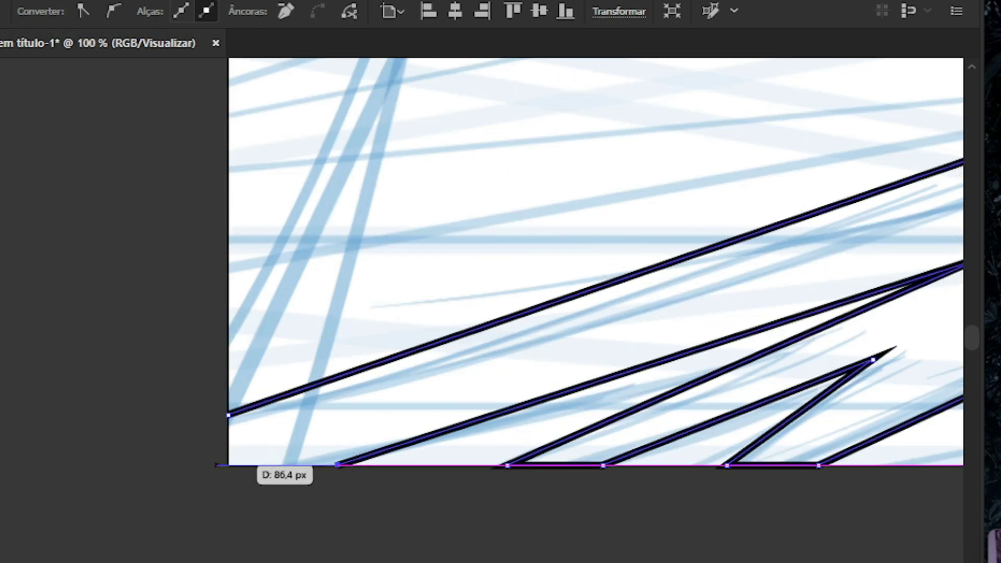
{"action": "left_click", "coordinate": [227, 465]}
{"action": "left_click", "coordinate": [228, 415]}
Bend the large outline's long upper side into a smooth curve along the sketched branch by moving its fork point and adding a middle point
{"action": "scroll", "coordinate": [228, 415], "scroll_direction": "down", "scroll_amount": 4}
{"action": "scroll", "coordinate": [186, 503], "scroll_direction": "down", "scroll_amount": 2}
{"action": "scroll", "coordinate": [405, 403], "scroll_direction": "up", "scroll_amount": 3}
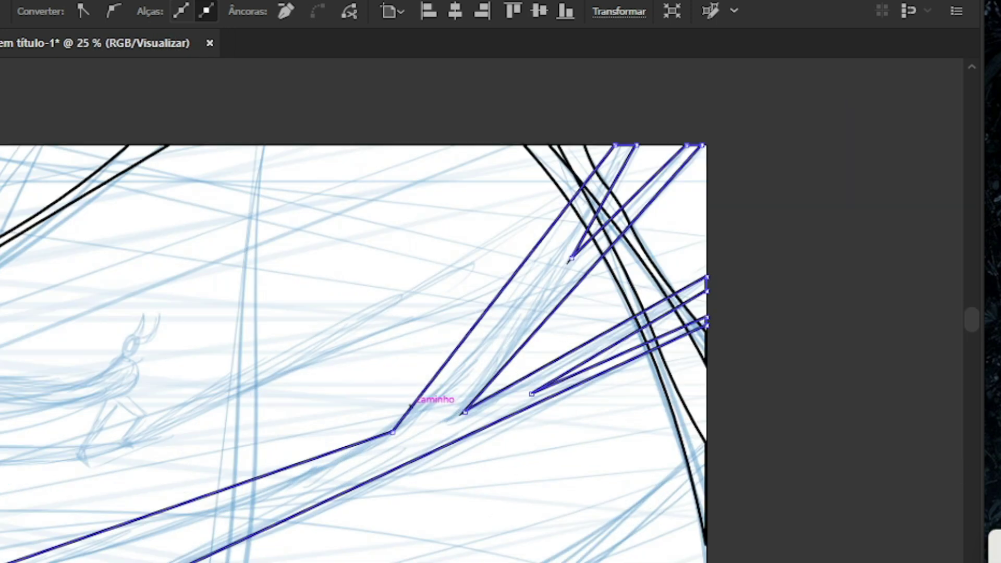
{"action": "scroll", "coordinate": [408, 402], "scroll_direction": "up", "scroll_amount": 1}
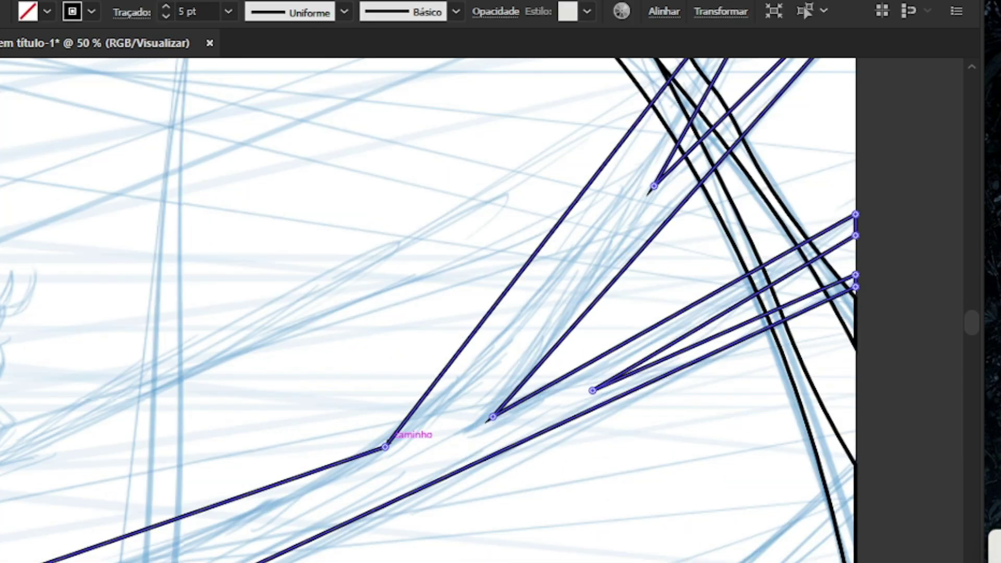
{"action": "left_click_drag", "start_coordinate": [385, 447], "coordinate": [433, 414]}
{"action": "left_click_drag", "start_coordinate": [385, 447], "coordinate": [489, 337]}
{"action": "scroll", "coordinate": [708, 275], "scroll_direction": "down", "scroll_amount": 2}
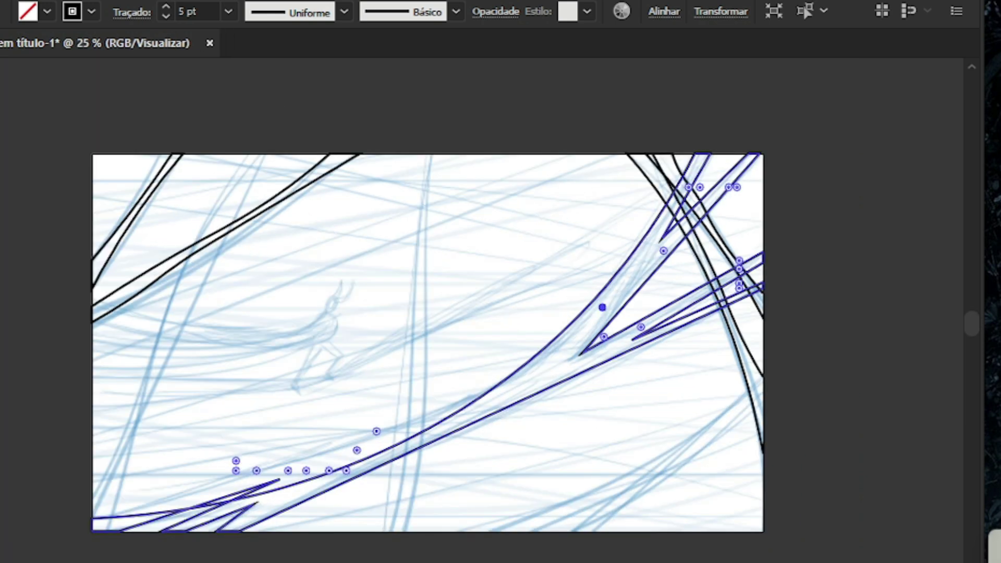
{"action": "scroll", "coordinate": [502, 409], "scroll_direction": "up", "scroll_amount": 2}
{"action": "left_click_drag", "start_coordinate": [430, 410], "coordinate": [408, 386]}
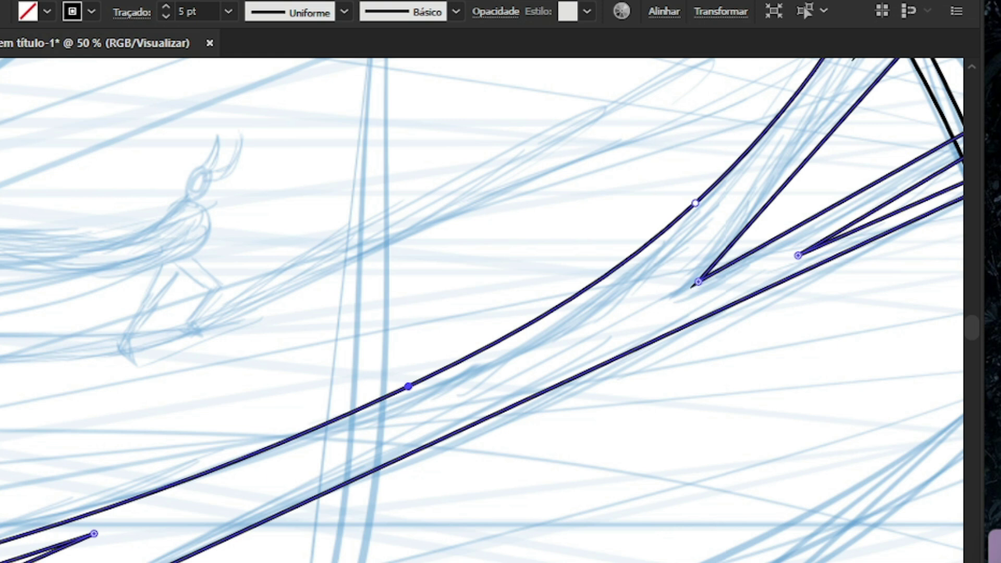
Curve both sides of the large lower-left notch and the left side of the smaller notch with added anchor points
{"action": "scroll", "coordinate": [600, 330], "scroll_direction": "down", "scroll_amount": 4}
{"action": "scroll", "coordinate": [398, 446], "scroll_direction": "up", "scroll_amount": 6}
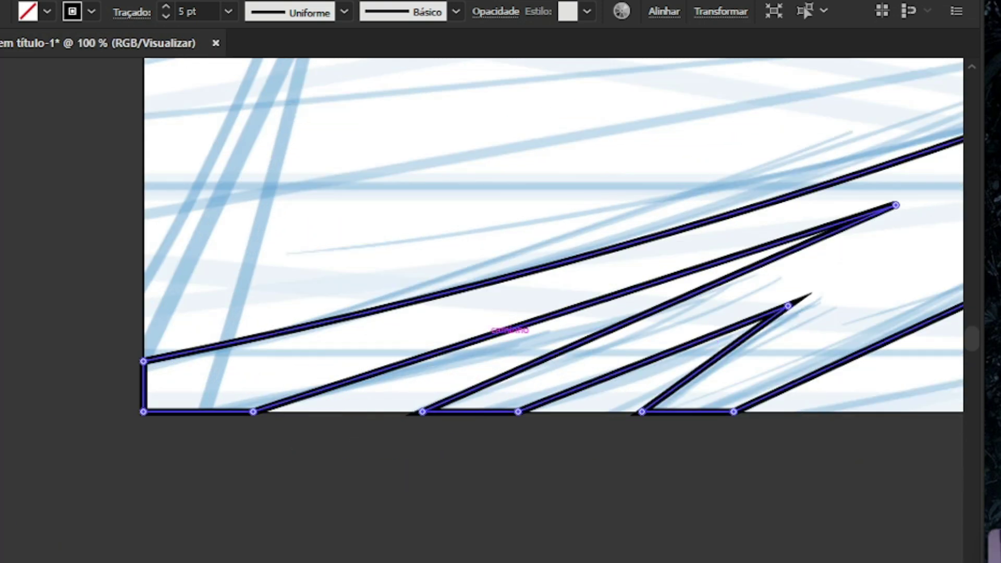
{"action": "left_click_drag", "start_coordinate": [492, 333], "coordinate": [471, 330]}
{"action": "left_click_drag", "start_coordinate": [522, 367], "coordinate": [523, 375]}
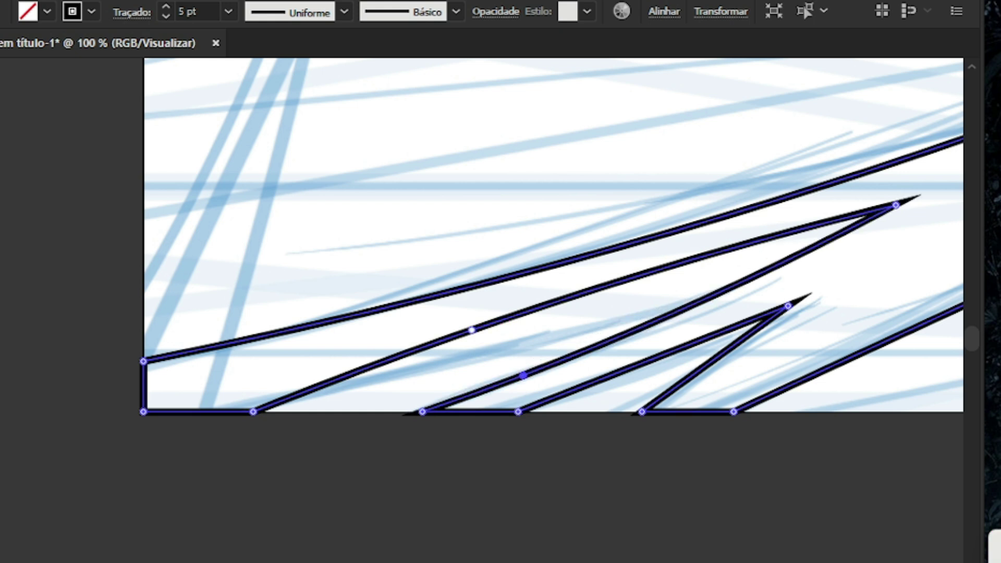
{"action": "left_click_drag", "start_coordinate": [585, 384], "coordinate": [585, 380]}
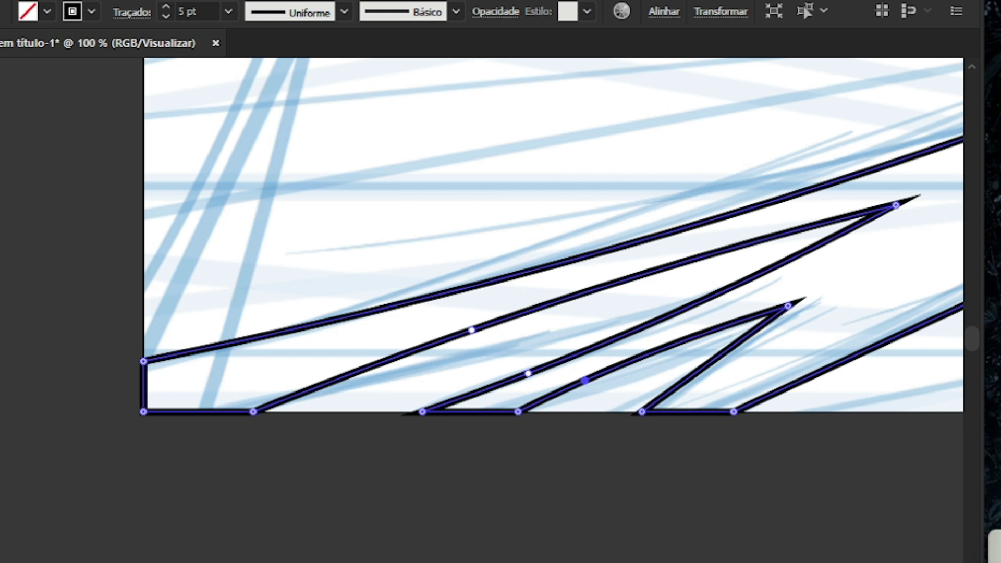
Curve the right side of the smaller lower notch and the large outline's long lower side with added anchor points along the sketch
{"action": "left_click_drag", "start_coordinate": [687, 380], "coordinate": [616, 371]}
{"action": "scroll", "coordinate": [680, 367], "scroll_direction": "down", "scroll_amount": 1}
{"action": "scroll", "coordinate": [631, 365], "scroll_direction": "up", "scroll_amount": 1}
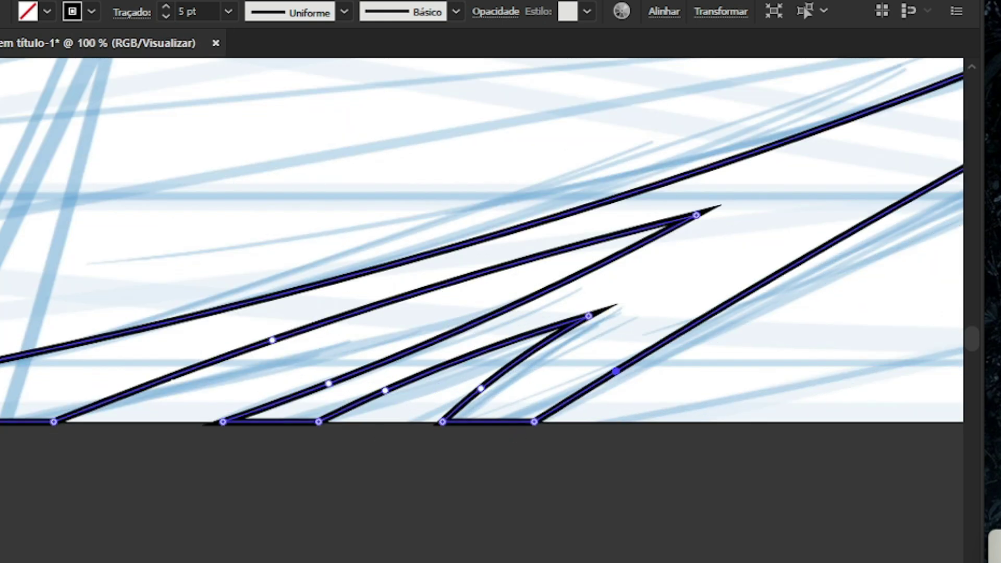
{"action": "scroll", "coordinate": [458, 363], "scroll_direction": "down", "scroll_amount": 3}
{"action": "scroll", "coordinate": [458, 363], "scroll_direction": "up", "scroll_amount": 2}
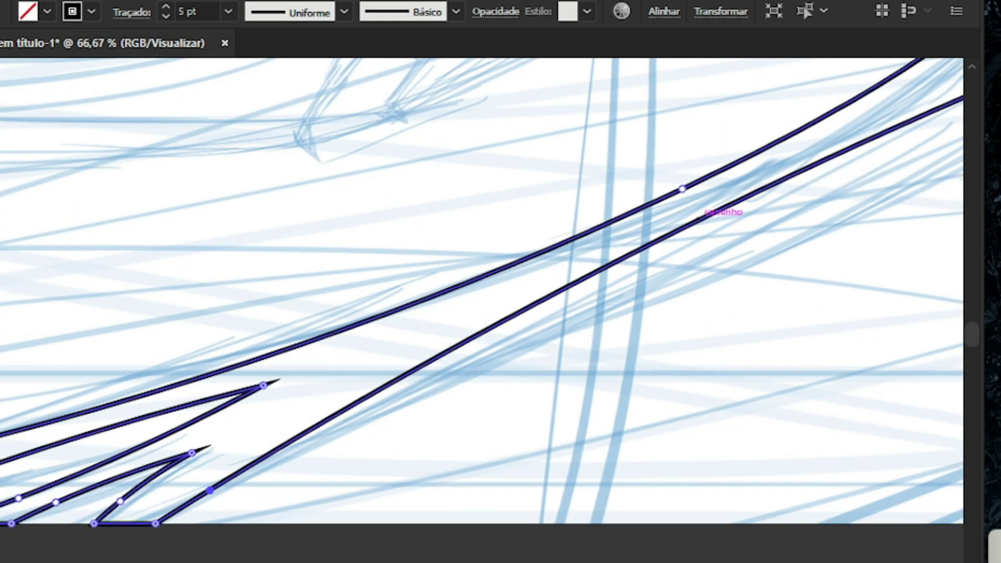
{"action": "left_click", "coordinate": [699, 219]}
{"action": "scroll", "coordinate": [428, 354], "scroll_direction": "down", "scroll_amount": 3}
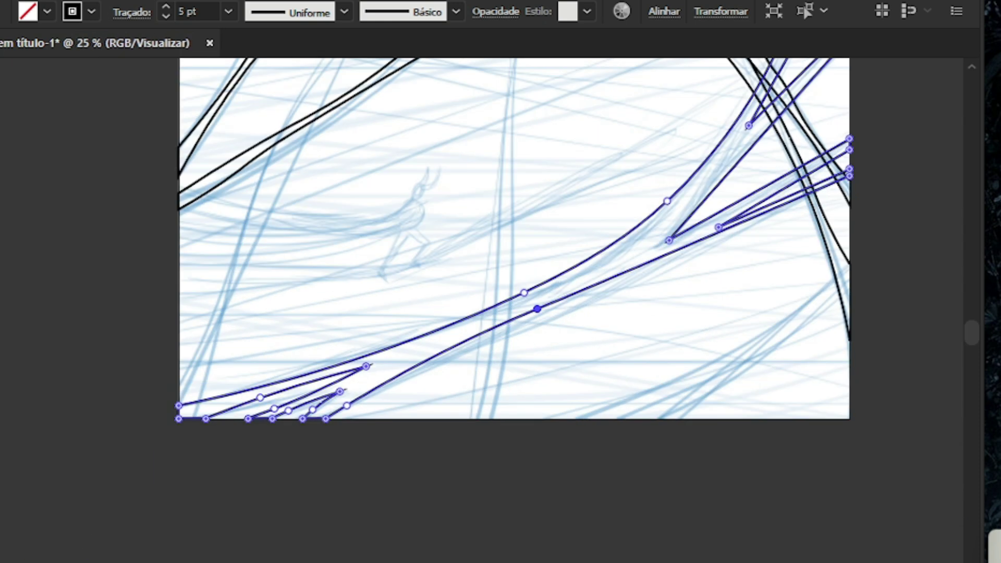
{"action": "scroll", "coordinate": [839, 140], "scroll_direction": "up", "scroll_amount": 5}
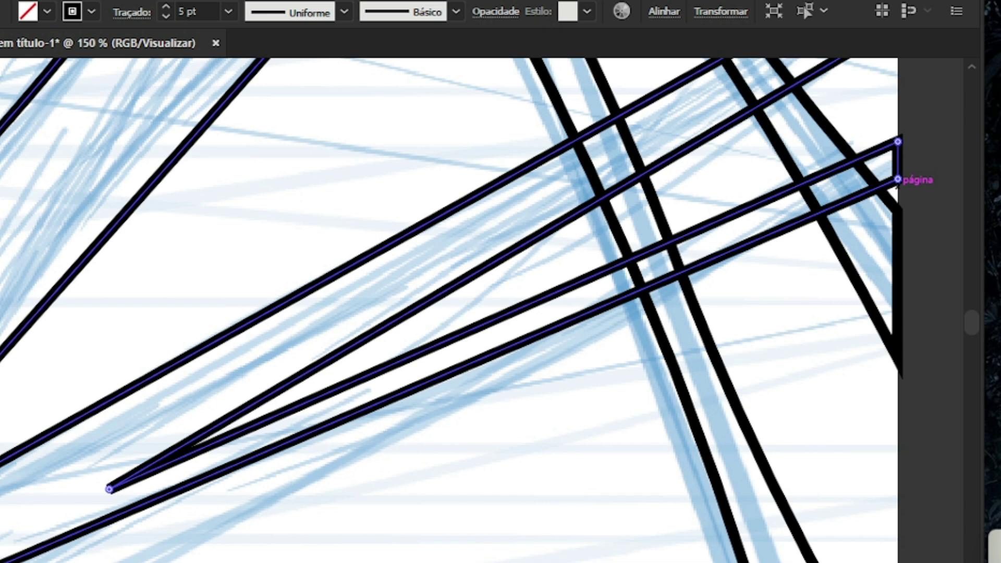
Widen the two prongs at the artboard's right edge by raising their upper corners, and bend their sides with added anchor points
{"action": "left_click_drag", "start_coordinate": [898, 141], "coordinate": [897, 93]}
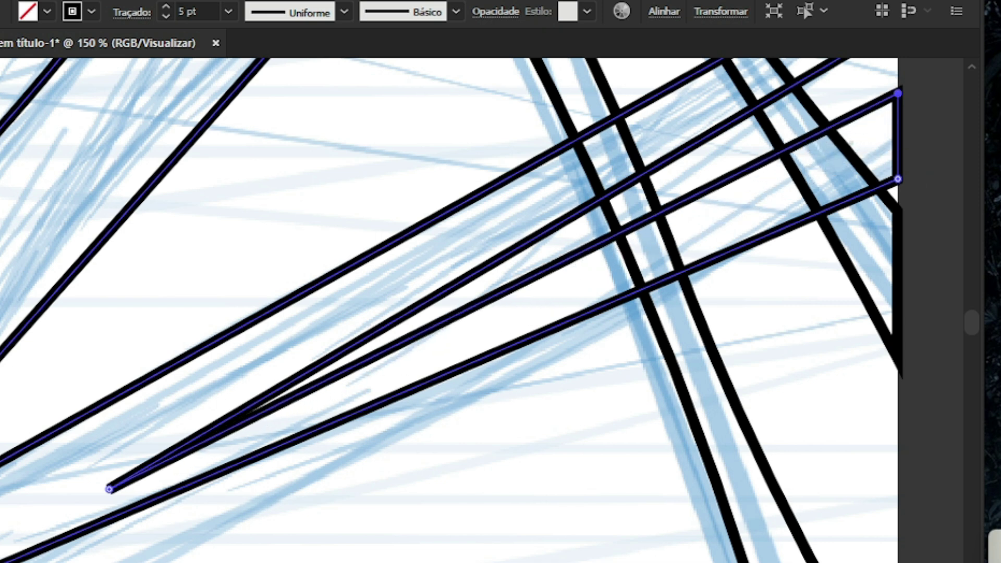
{"action": "scroll", "coordinate": [764, 246], "scroll_direction": "down", "scroll_amount": 3}
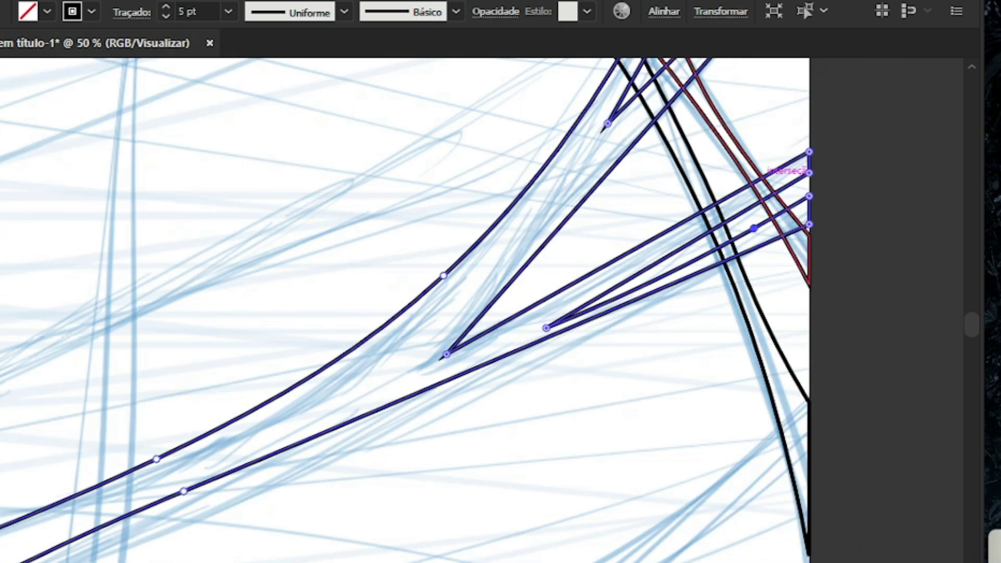
{"action": "scroll", "coordinate": [797, 144], "scroll_direction": "up", "scroll_amount": 2}
{"action": "left_click_drag", "start_coordinate": [823, 160], "coordinate": [894, 86]}
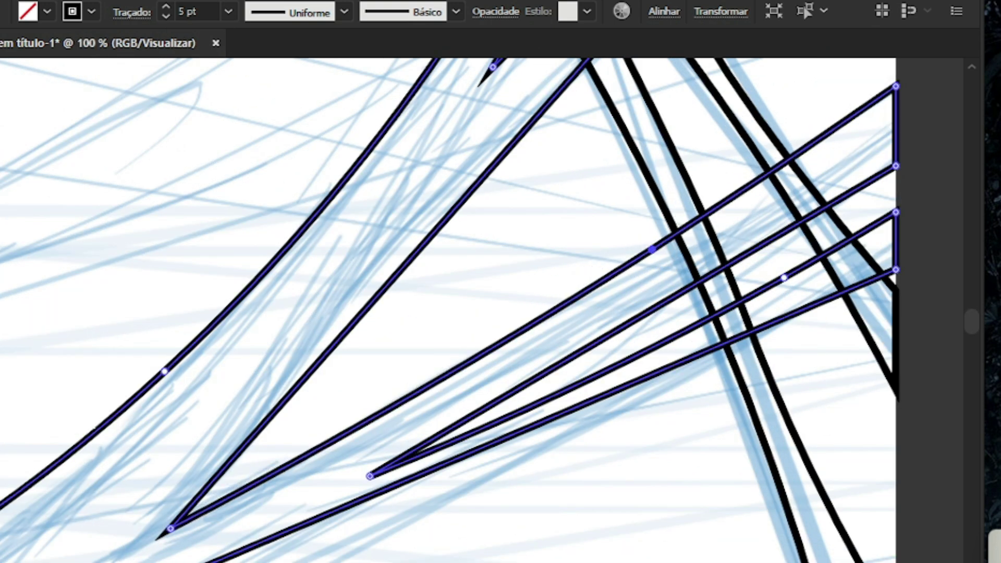
{"action": "left_click_drag", "start_coordinate": [670, 299], "coordinate": [652, 292]}
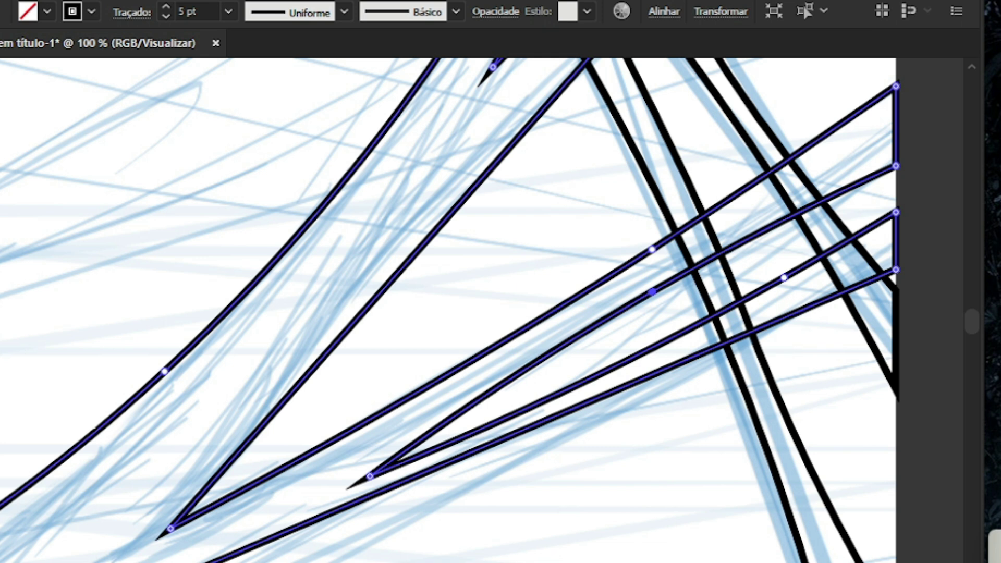
Add anchor points to the sides of the two prongs reaching the artboard's top edge, curving them and the notch between them
{"action": "scroll", "coordinate": [888, 260], "scroll_direction": "down", "scroll_amount": 3}
{"action": "scroll", "coordinate": [655, 320], "scroll_direction": "up", "scroll_amount": 1}
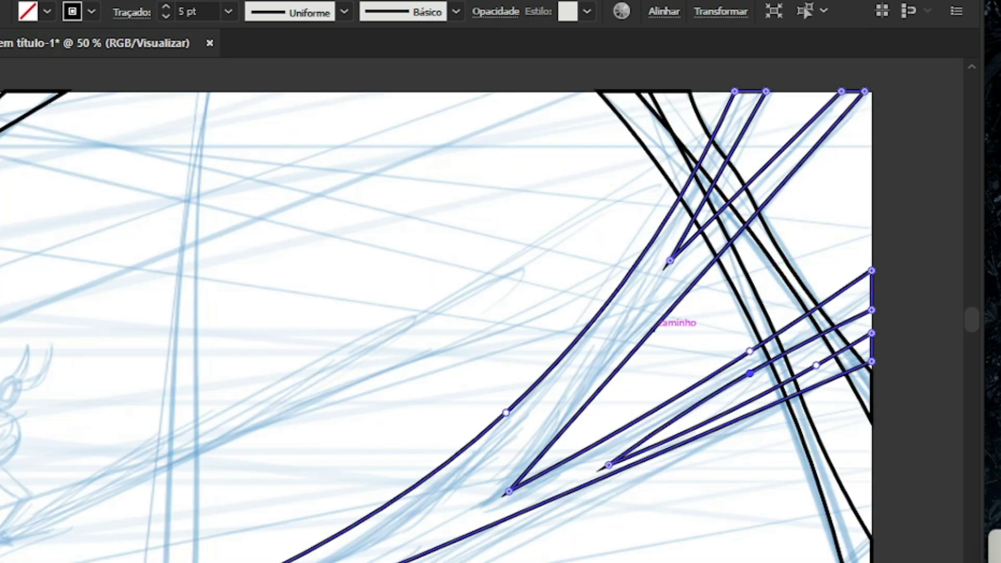
{"action": "left_click_drag", "start_coordinate": [653, 330], "coordinate": [660, 330]}
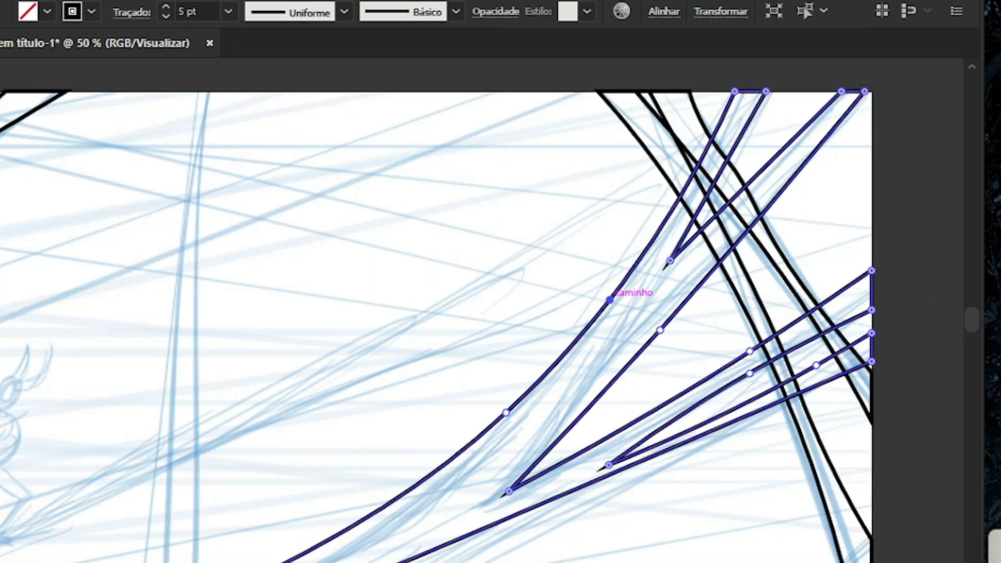
{"action": "left_click_drag", "start_coordinate": [609, 300], "coordinate": [617, 302]}
{"action": "scroll", "coordinate": [750, 144], "scroll_direction": "up", "scroll_amount": 1}
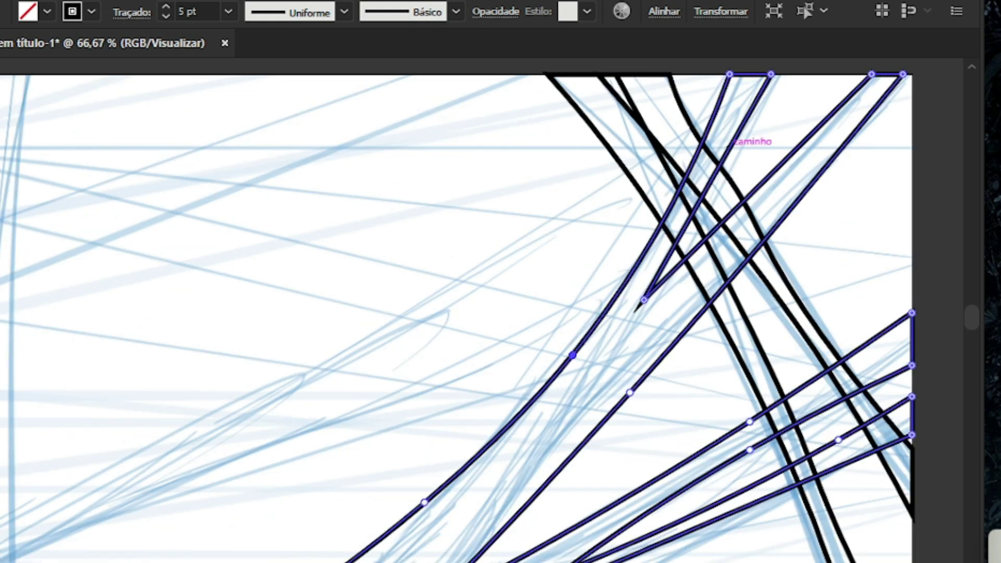
{"action": "left_click_drag", "start_coordinate": [761, 88], "coordinate": [708, 174]}
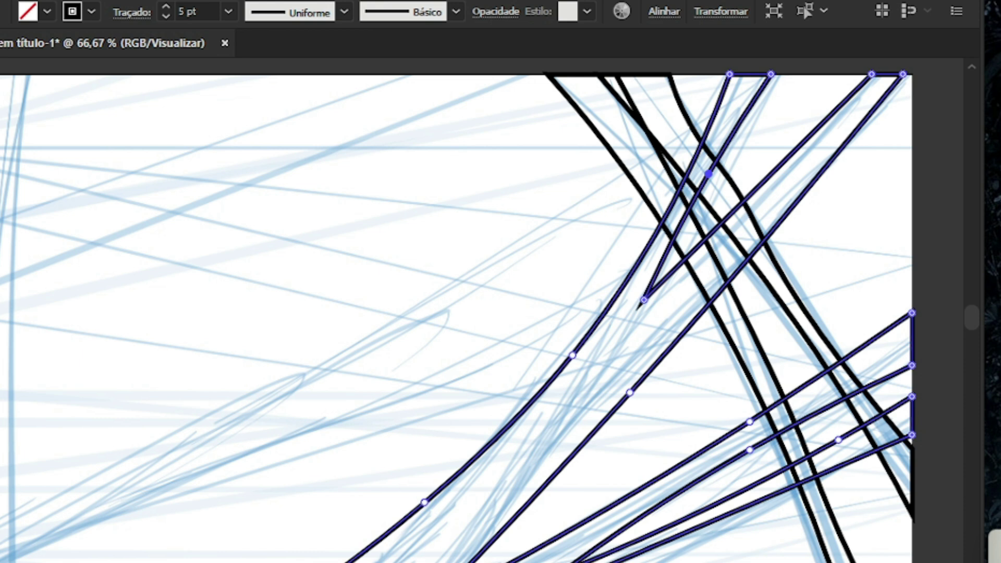
{"action": "left_click", "coordinate": [780, 164]}
{"action": "left_click_drag", "start_coordinate": [780, 165], "coordinate": [792, 176]}
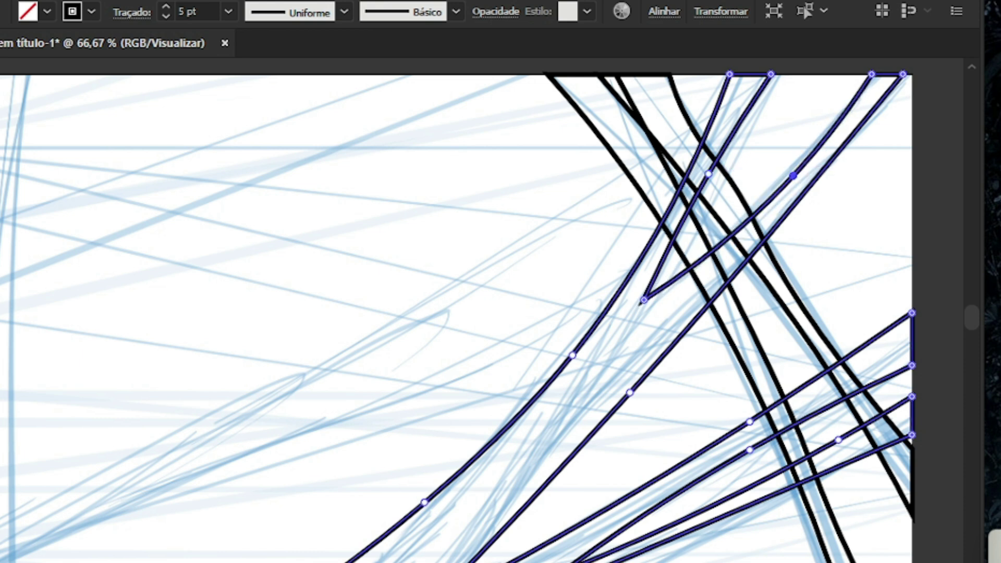
Refine the long lower side near the right fork with another anchor point, and deselect the finished branch outline
{"action": "scroll", "coordinate": [846, 133], "scroll_direction": "down", "scroll_amount": 4}
{"action": "scroll", "coordinate": [681, 280], "scroll_direction": "up", "scroll_amount": 4}
{"action": "left_click_drag", "start_coordinate": [704, 319], "coordinate": [694, 333]}
{"action": "scroll", "coordinate": [569, 294], "scroll_direction": "down", "scroll_amount": 2}
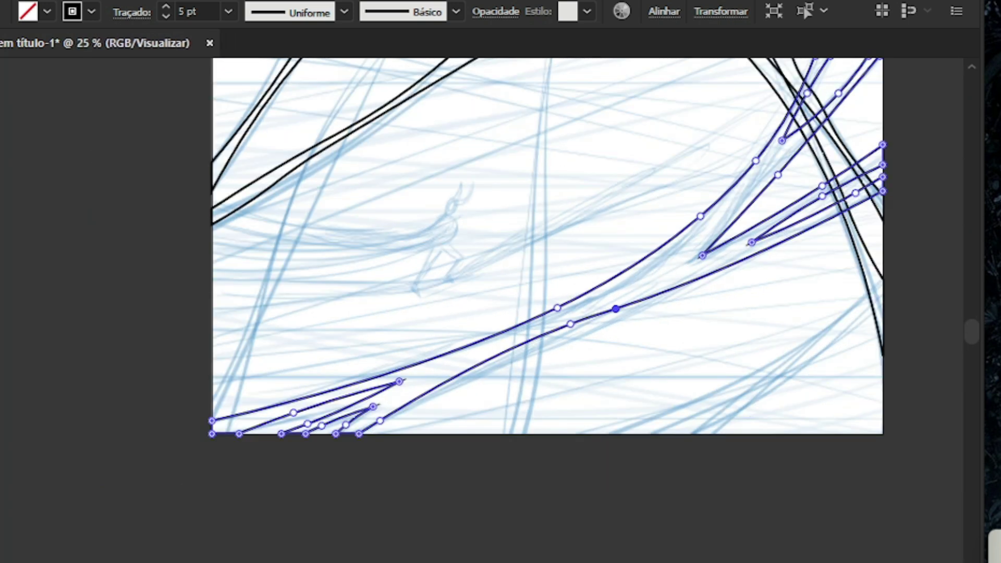
{"action": "scroll", "coordinate": [554, 376], "scroll_direction": "up", "scroll_amount": 2}
{"action": "scroll", "coordinate": [566, 322], "scroll_direction": "down", "scroll_amount": 4}
{"action": "scroll", "coordinate": [573, 260], "scroll_direction": "up", "scroll_amount": 2}
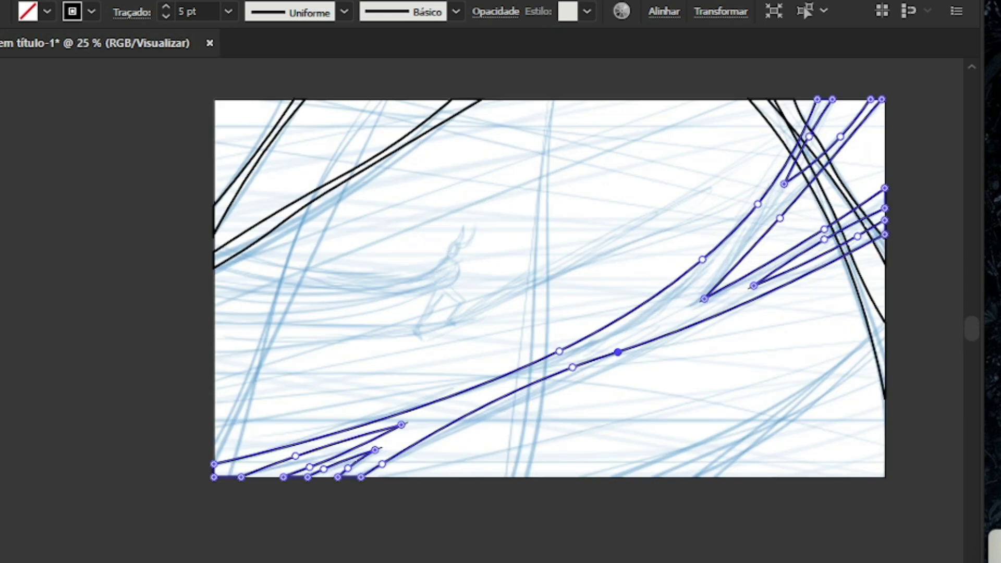
{"action": "key", "text": "v"}
{"action": "key", "text": "ctrl+shift+a"}
Start a new branch outline from the artboard's top edge to its lower left edge, and add a sharp notch down to the bottom edge
{"action": "scroll", "coordinate": [309, 299], "scroll_direction": "down", "scroll_amount": 1}
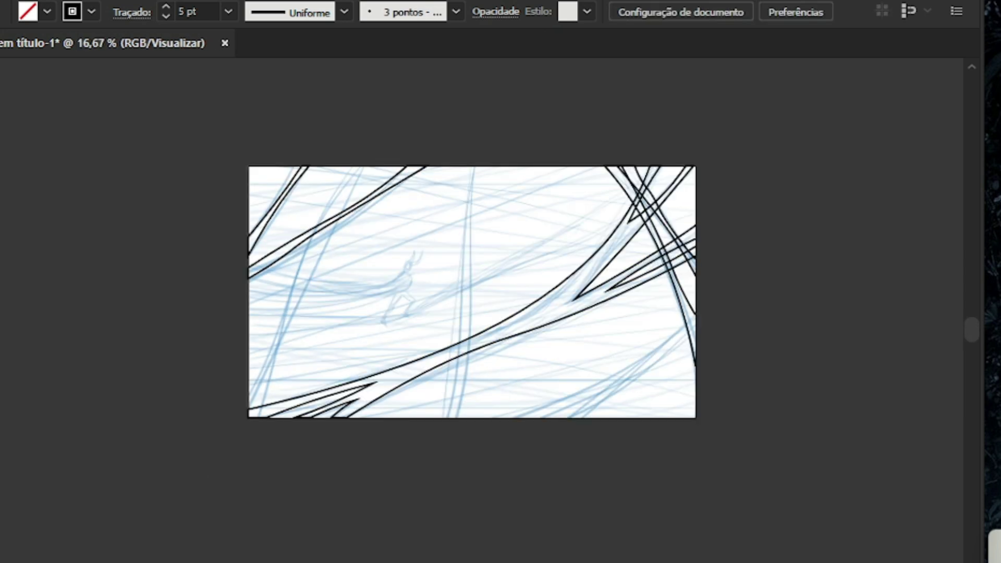
{"action": "scroll", "coordinate": [383, 333], "scroll_direction": "up", "scroll_amount": 1}
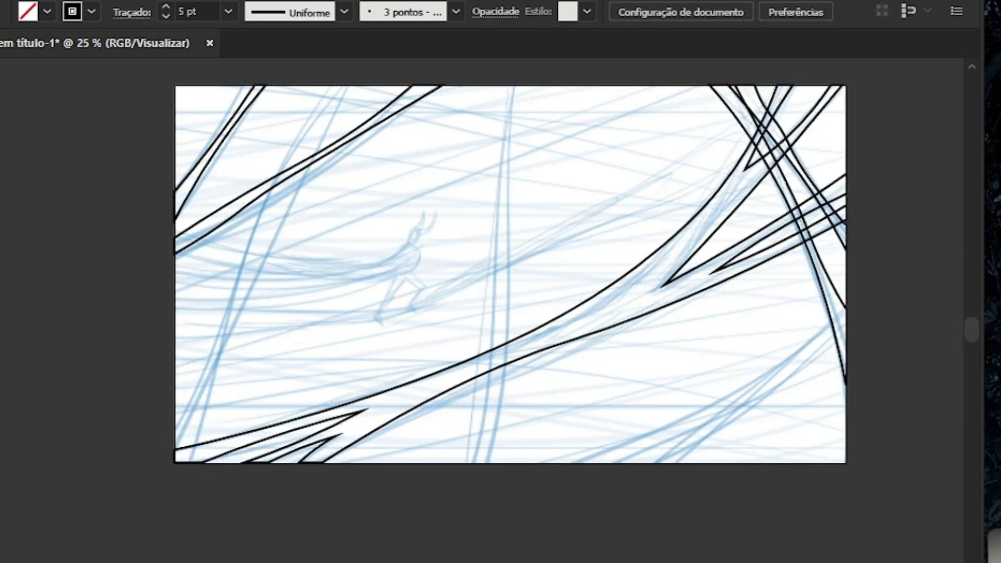
{"action": "scroll", "coordinate": [516, 276], "scroll_direction": "down", "scroll_amount": 1}
{"action": "scroll", "coordinate": [516, 276], "scroll_direction": "up", "scroll_amount": 1}
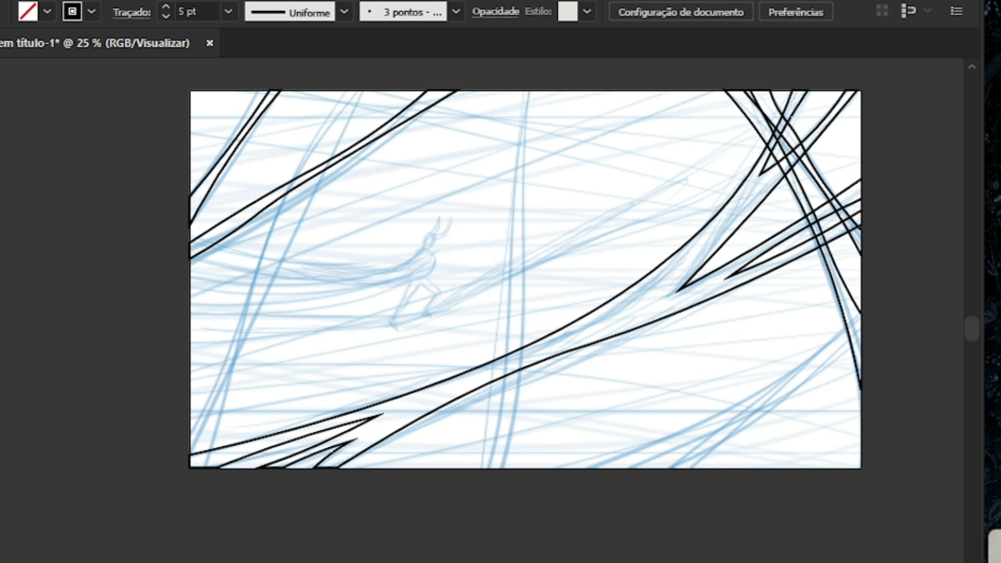
{"action": "scroll", "coordinate": [839, 294], "scroll_direction": "down", "scroll_amount": 1}
{"action": "scroll", "coordinate": [380, 302], "scroll_direction": "up", "scroll_amount": 2}
{"action": "scroll", "coordinate": [354, 301], "scroll_direction": "down", "scroll_amount": 1}
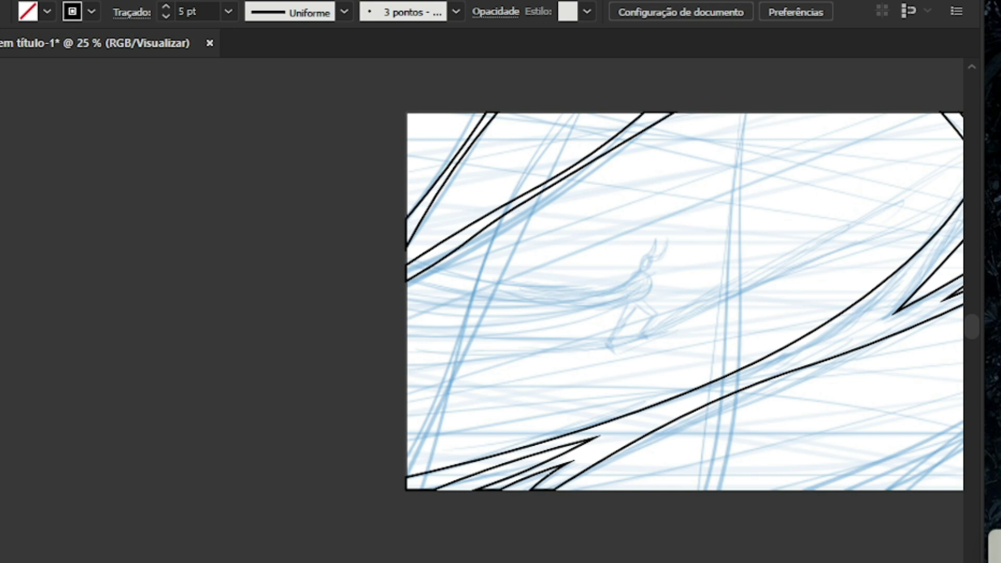
{"action": "left_click_drag", "start_coordinate": [560, 112], "coordinate": [407, 455]}
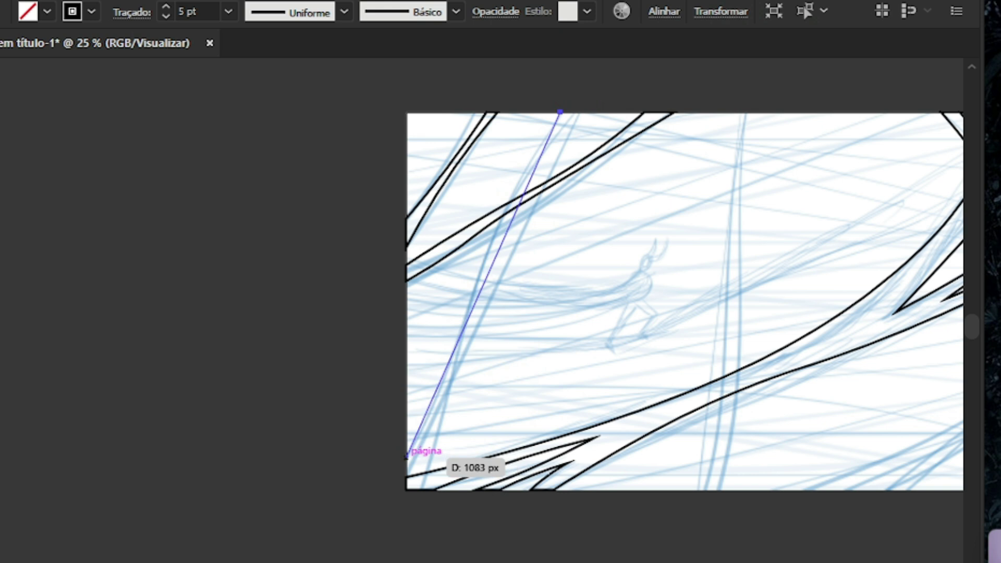
{"action": "left_click", "coordinate": [407, 455]}
{"action": "scroll", "coordinate": [407, 456], "scroll_direction": "up", "scroll_amount": 2}
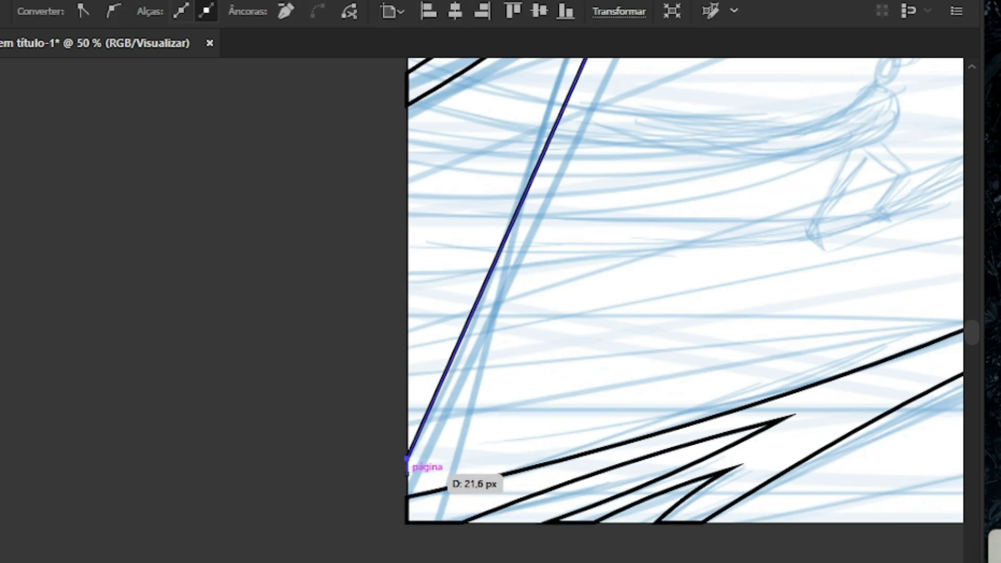
{"action": "left_click", "coordinate": [408, 473]}
{"action": "left_click_drag", "start_coordinate": [453, 411], "coordinate": [444, 516]}
{"action": "left_click", "coordinate": [442, 521]}
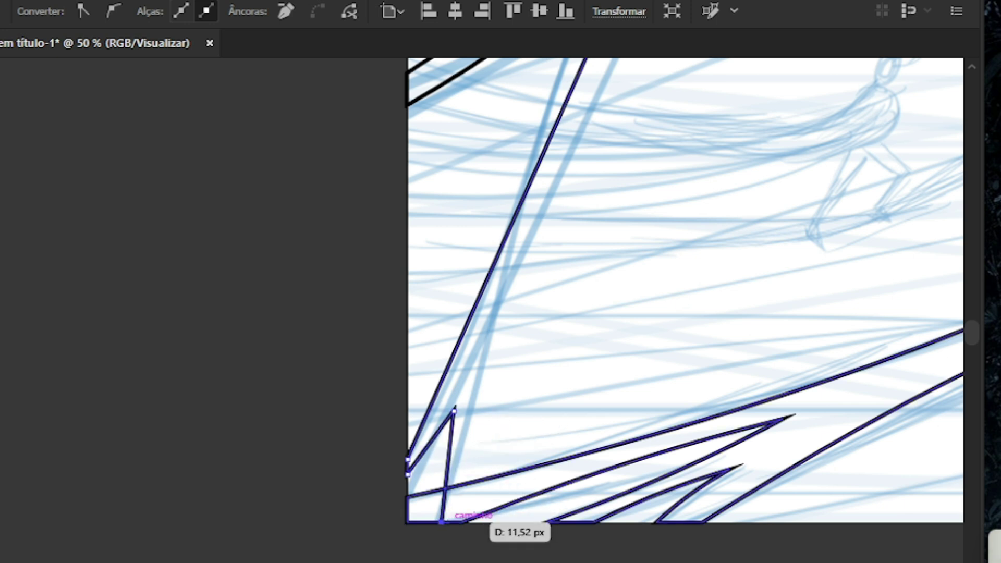
Run the new outline's right side up to the artboard's top edge and close it at its starting point
{"action": "scroll", "coordinate": [417, 521], "scroll_direction": "up", "scroll_amount": 3}
{"action": "scroll", "coordinate": [467, 273], "scroll_direction": "down", "scroll_amount": 2}
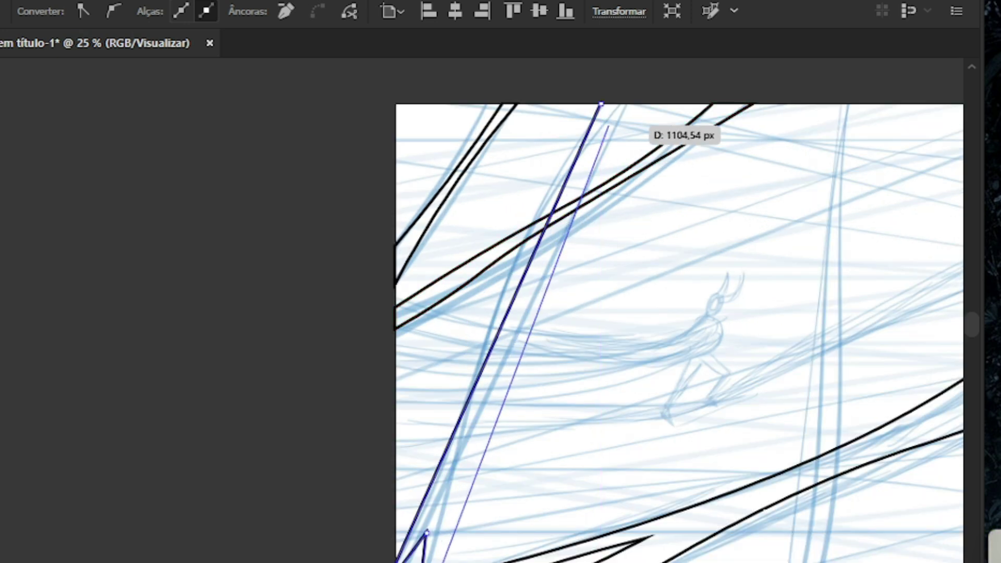
{"action": "left_click", "coordinate": [623, 103]}
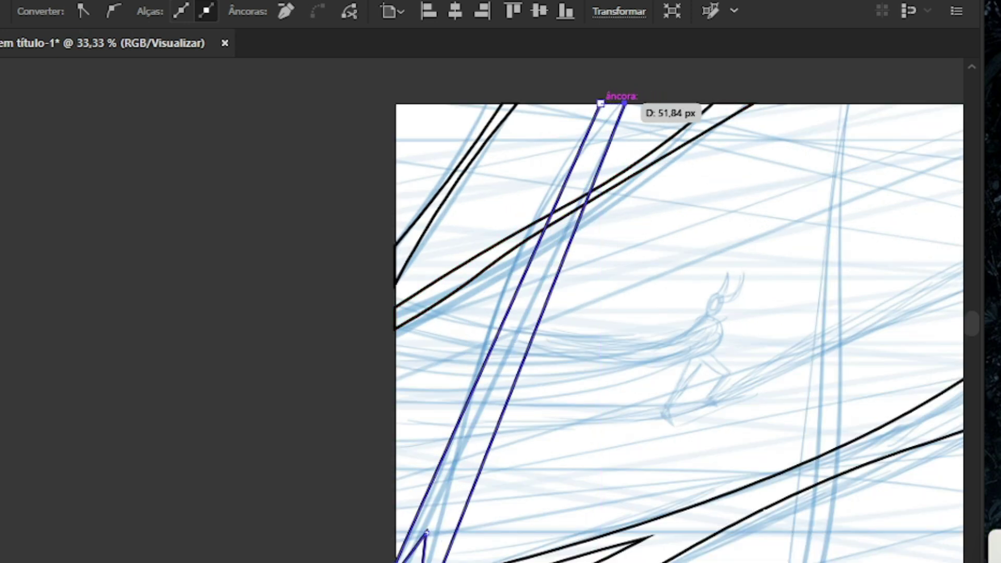
{"action": "left_click", "coordinate": [600, 103]}
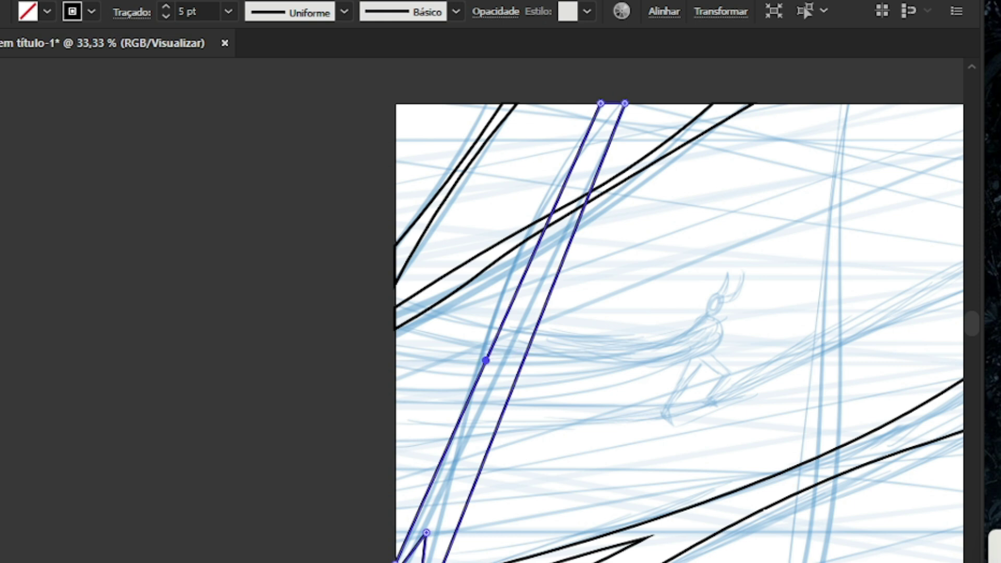
Add a middle anchor point to each long side of the new outline and shift its upper-left corner left along the artboard's top edge
{"action": "left_click", "coordinate": [514, 370]}
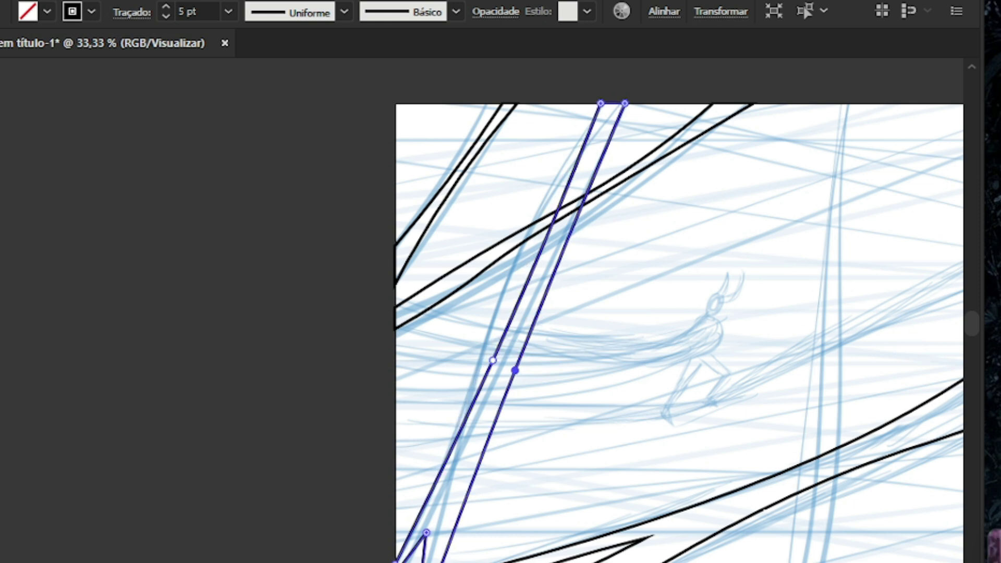
{"action": "key", "text": "ctrl+plus"}
{"action": "key", "text": "ctrl+plus"}
{"action": "left_click_drag", "start_coordinate": [627, 104], "coordinate": [545, 104]}
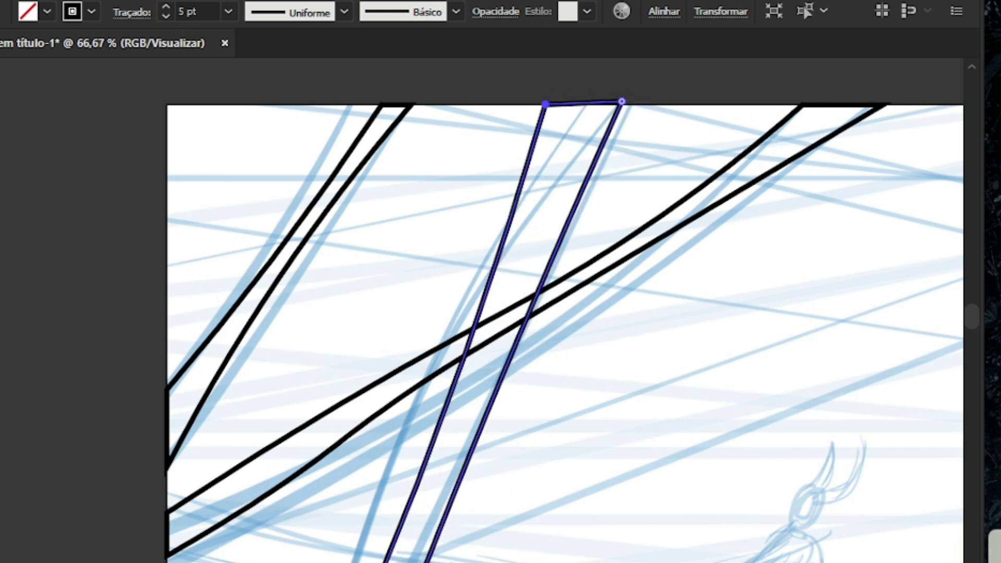
Curve the new outline's two lower prongs and both sides of the notch between them with added anchor points
{"action": "scroll", "coordinate": [644, 86], "scroll_direction": "down", "scroll_amount": 4}
{"action": "scroll", "coordinate": [548, 264], "scroll_direction": "up", "scroll_amount": 3}
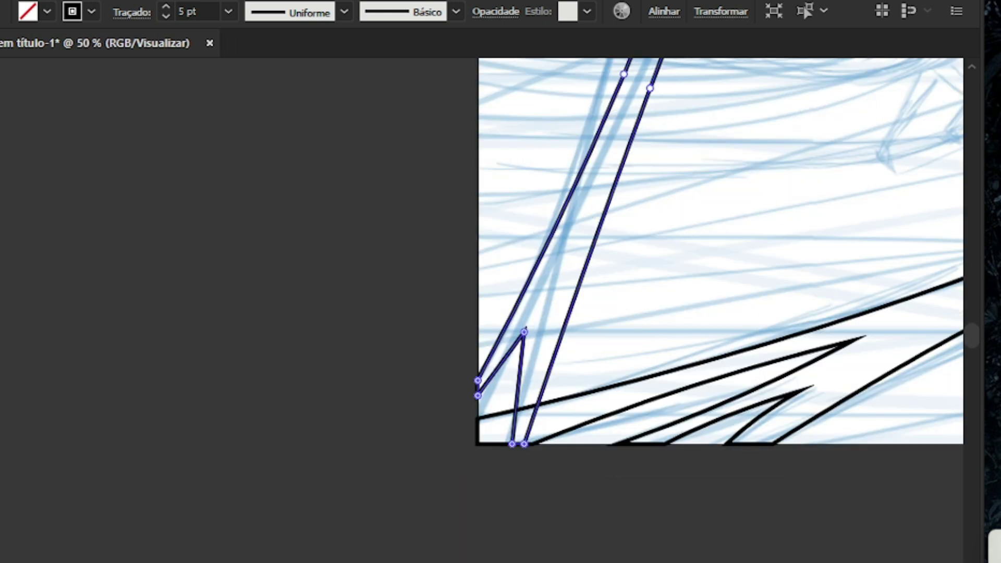
{"action": "scroll", "coordinate": [523, 392], "scroll_direction": "up", "scroll_amount": 1}
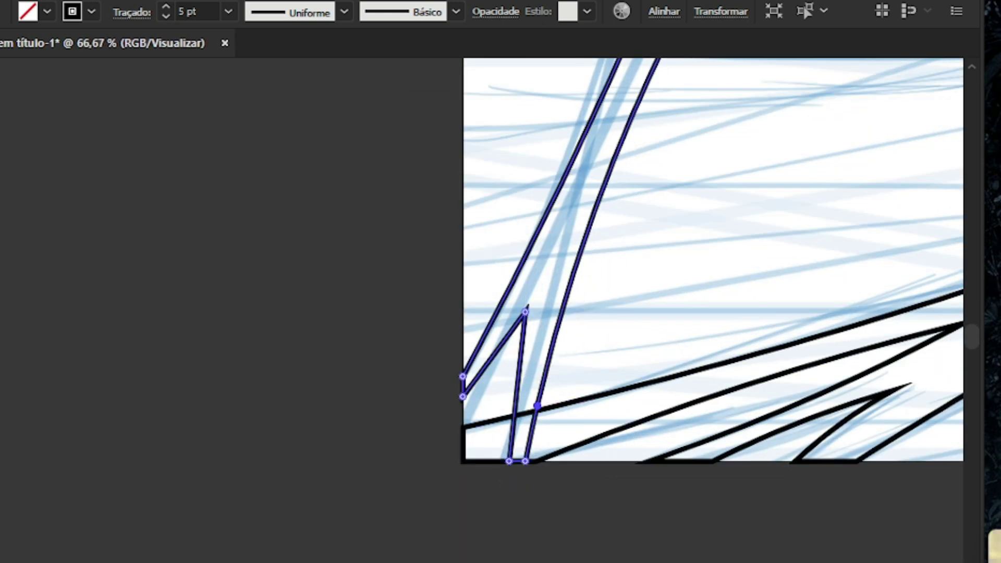
{"action": "left_click_drag", "start_coordinate": [519, 368], "coordinate": [525, 368]}
{"action": "left_click", "coordinate": [503, 301]}
{"action": "scroll", "coordinate": [492, 310], "scroll_direction": "up", "scroll_amount": 2}
{"action": "left_click_drag", "start_coordinate": [535, 347], "coordinate": [516, 355]}
{"action": "scroll", "coordinate": [425, 453], "scroll_direction": "down", "scroll_amount": 5}
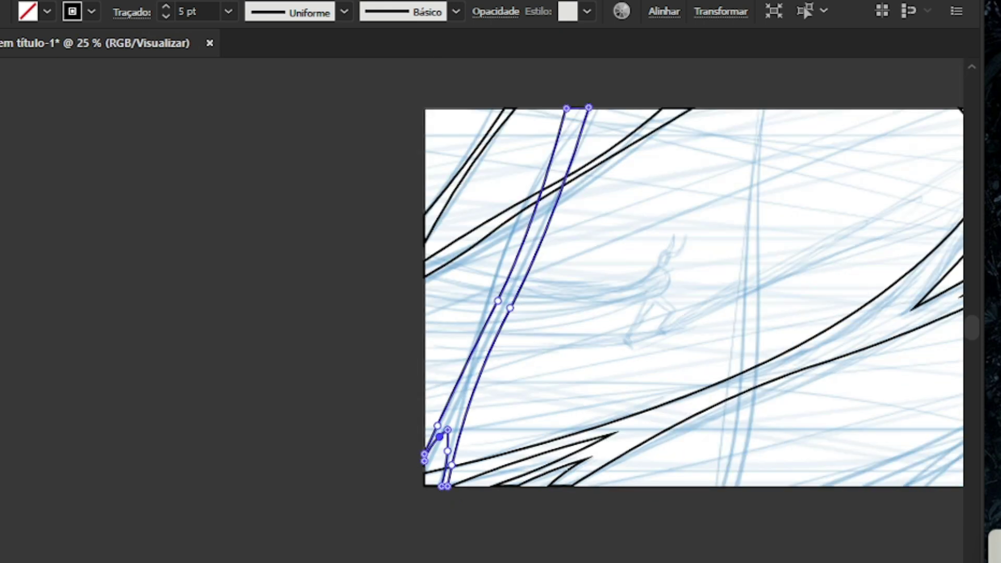
Narrow the new outline's middle by adjusting the anchor points on both long sides, and deselect it
{"action": "scroll", "coordinate": [495, 292], "scroll_direction": "up", "scroll_amount": 3}
{"action": "left_click_drag", "start_coordinate": [536, 333], "coordinate": [519, 336]}
{"action": "scroll", "coordinate": [519, 336], "scroll_direction": "down", "scroll_amount": 2}
{"action": "scroll", "coordinate": [519, 344], "scroll_direction": "down", "scroll_amount": 1}
{"action": "scroll", "coordinate": [516, 338], "scroll_direction": "up", "scroll_amount": 3}
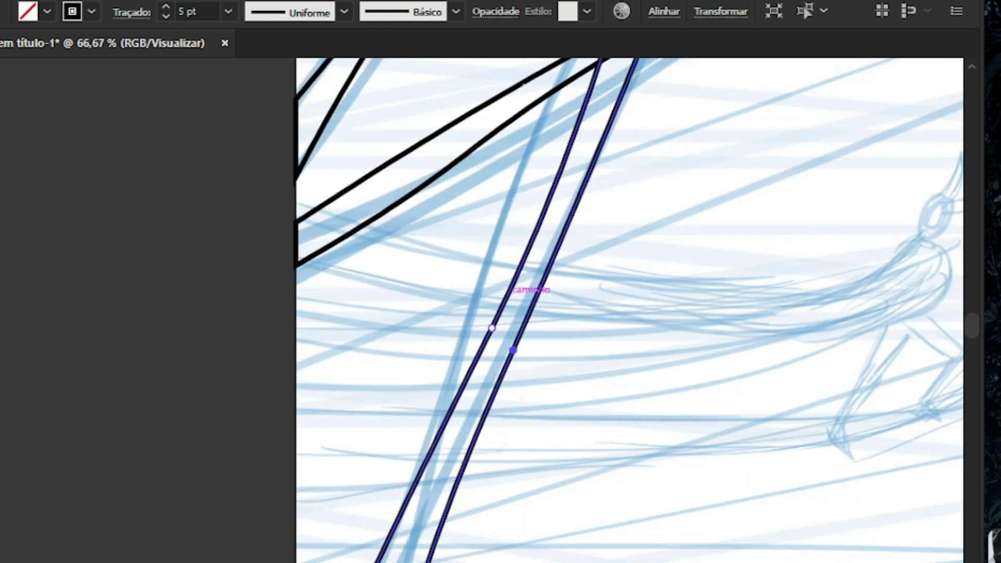
{"action": "scroll", "coordinate": [480, 335], "scroll_direction": "down", "scroll_amount": 2}
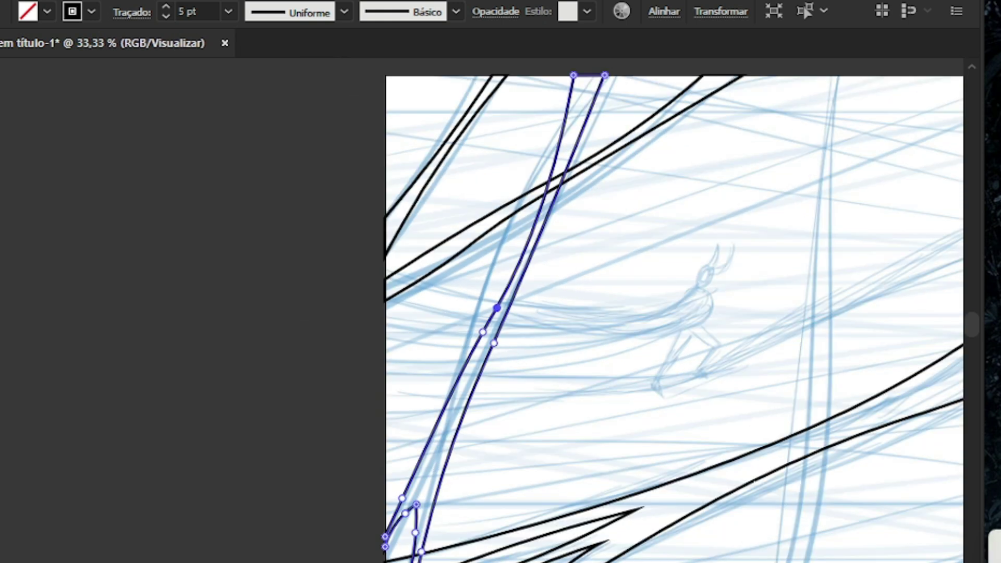
{"action": "key", "text": "v"}
{"action": "key", "text": "ctrl+shift+a"}
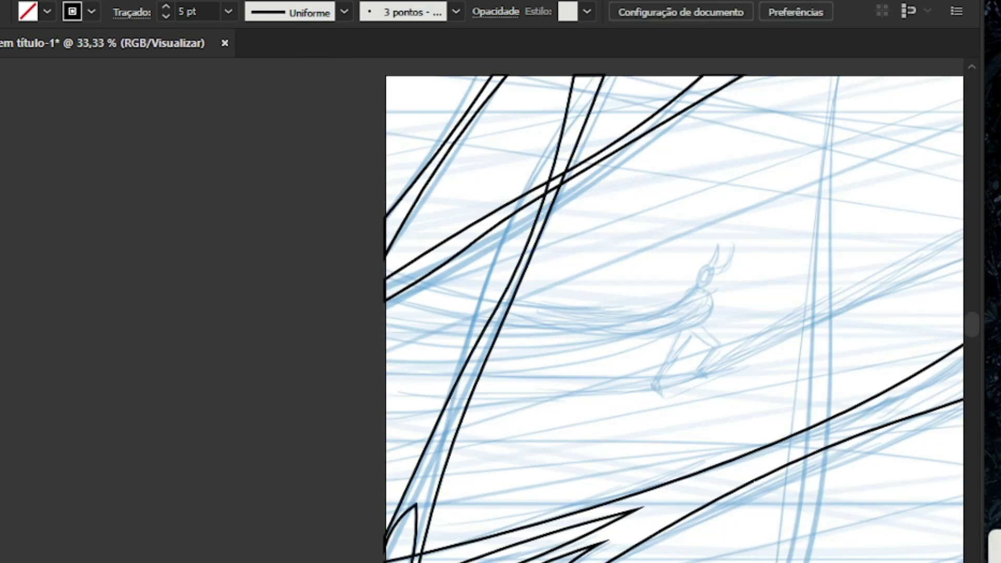
{"action": "key", "text": "ctrl+minus"}
{"action": "key", "text": "ctrl+minus"}
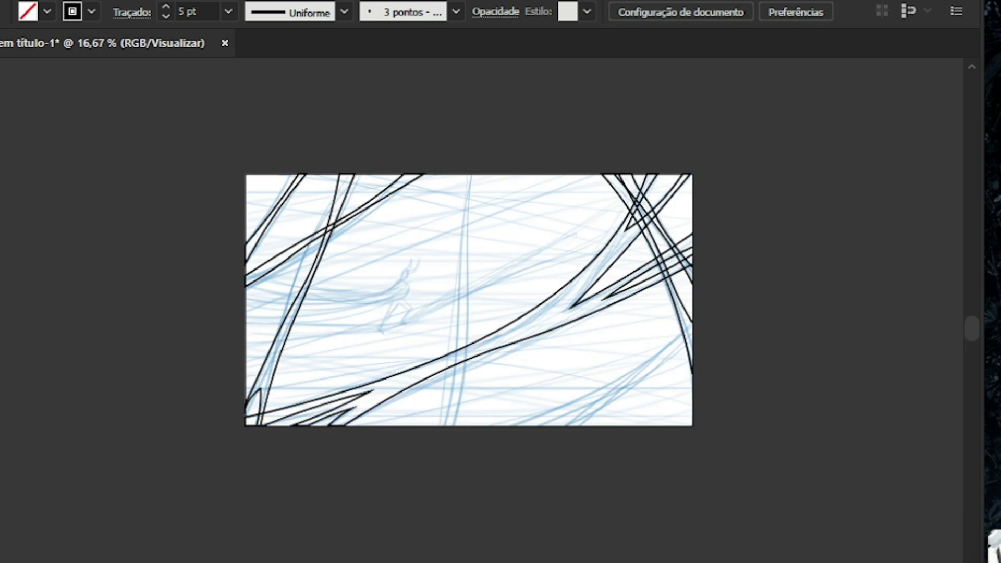
{"action": "key", "text": "ctrl+plus"}
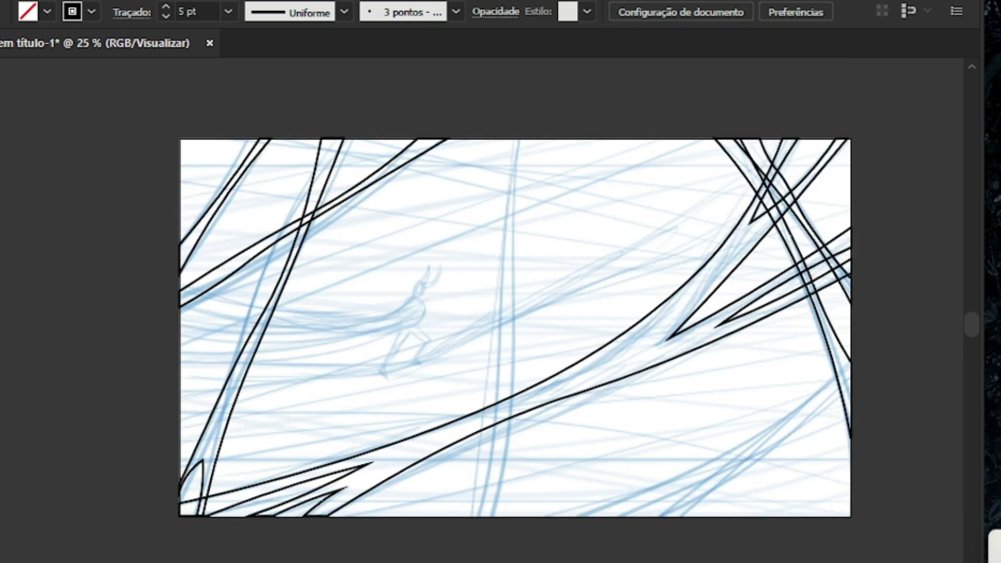
Draw a closed, narrow four-cornered outline slanting from the artboard's top edge to its bottom edge, just right of the central trunk sketch
{"action": "key", "text": "ctrl+minus"}
{"action": "key", "text": "ctrl+plus"}
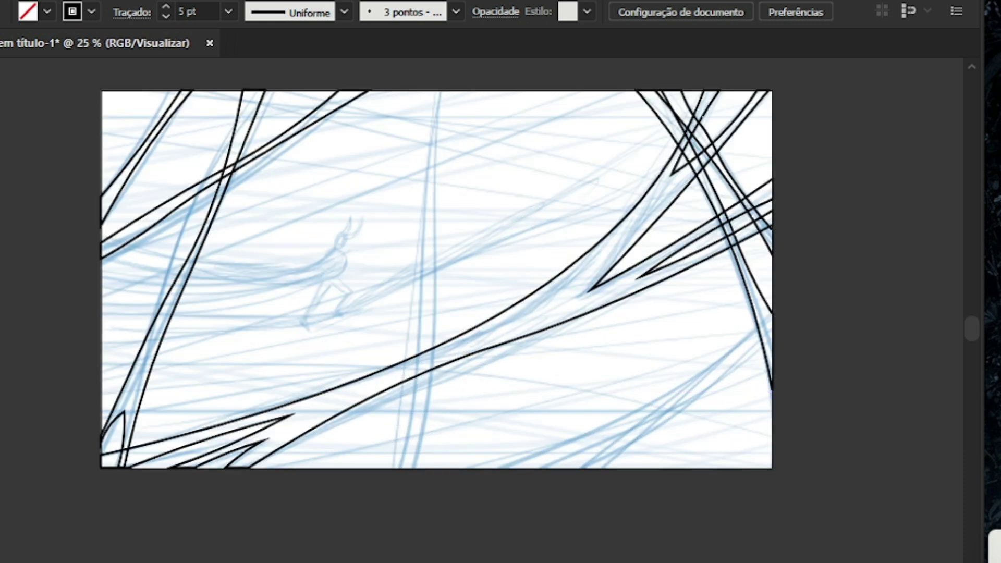
{"action": "key", "text": "ctrl+minus"}
{"action": "key", "text": "ctrl+plus"}
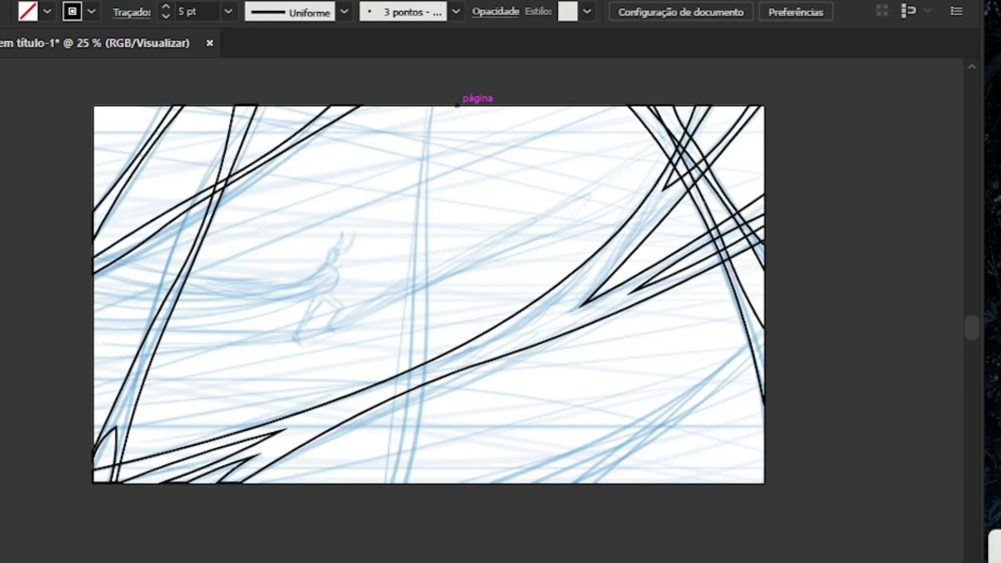
{"action": "left_click_drag", "start_coordinate": [456, 105], "coordinate": [512, 482]}
{"action": "left_click", "coordinate": [512, 482]}
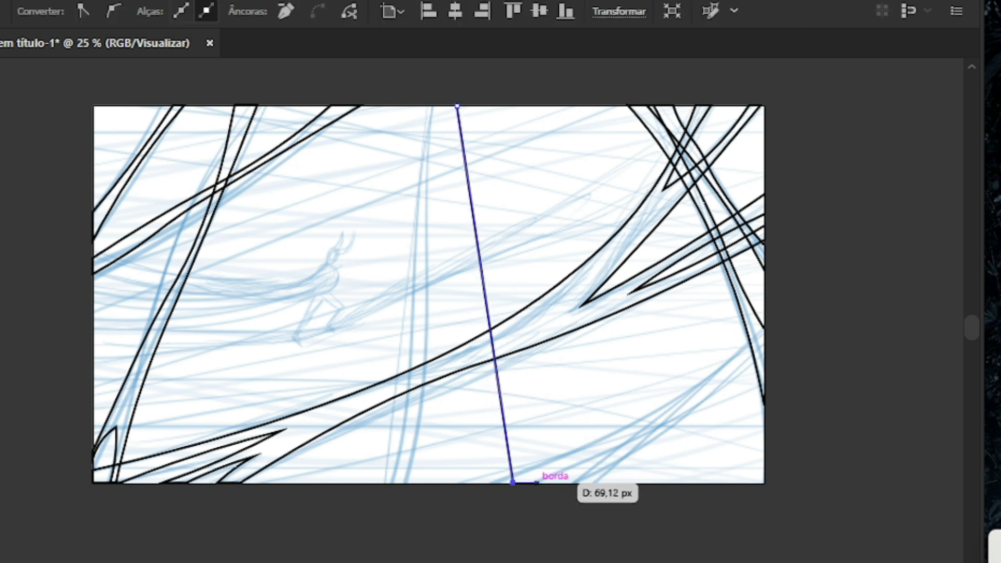
{"action": "left_click", "coordinate": [537, 482]}
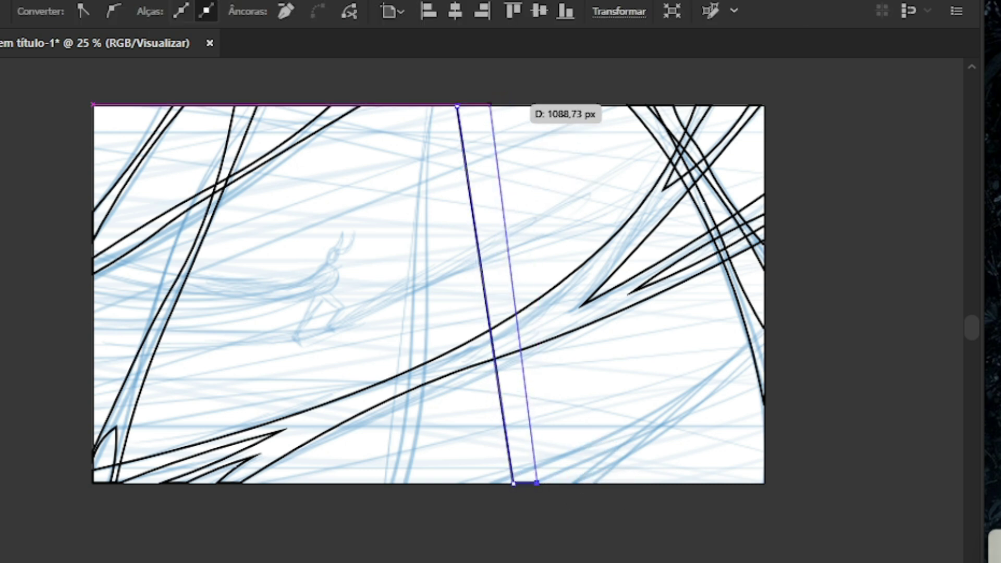
{"action": "left_click", "coordinate": [490, 103]}
{"action": "left_click", "coordinate": [456, 104]}
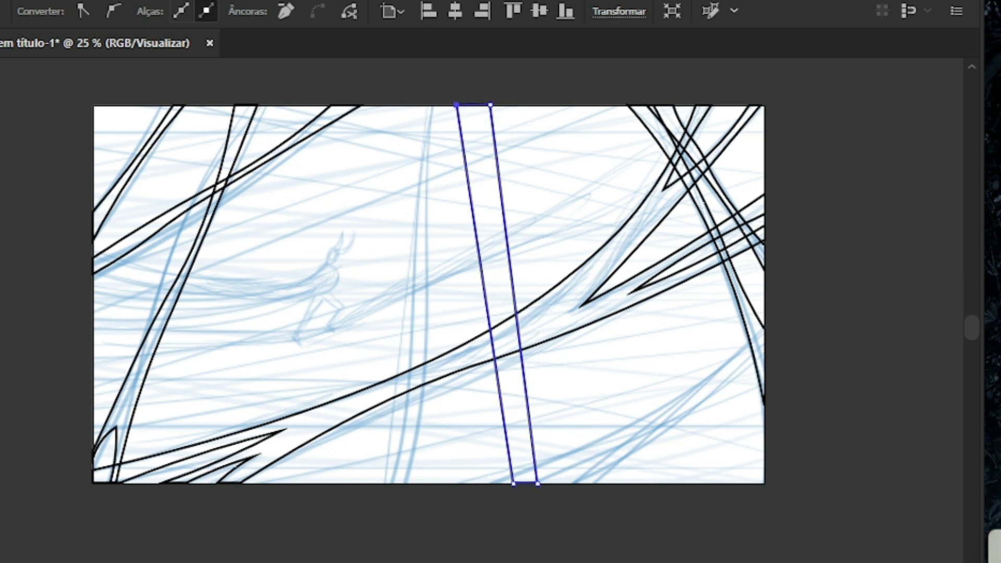
Bow the new trunk outline's right side with an anchor point near its top and place an anchor point low on its left side
{"action": "key", "text": "ctrl+plus"}
{"action": "left_click_drag", "start_coordinate": [489, 251], "coordinate": [511, 74]}
{"action": "scroll", "coordinate": [507, 123], "scroll_direction": "up", "scroll_amount": 2}
{"action": "scroll", "coordinate": [507, 111], "scroll_direction": "up", "scroll_amount": 1}
{"action": "left_click_drag", "start_coordinate": [507, 141], "coordinate": [504, 163]}
{"action": "scroll", "coordinate": [504, 163], "scroll_direction": "down", "scroll_amount": 2}
{"action": "scroll", "coordinate": [539, 305], "scroll_direction": "up", "scroll_amount": 2}
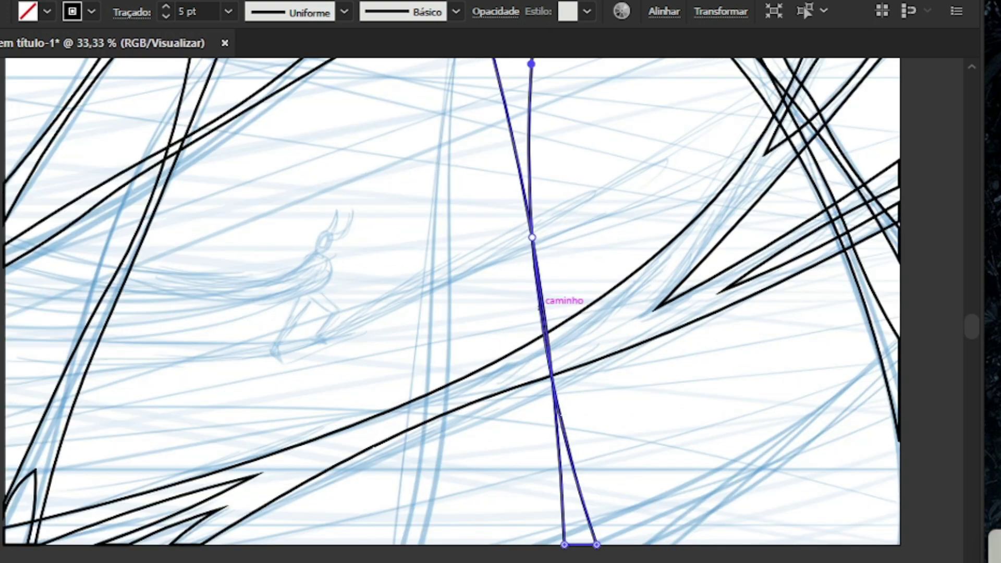
{"action": "left_click_drag", "start_coordinate": [532, 237], "coordinate": [552, 464]}
{"action": "scroll", "coordinate": [551, 464], "scroll_direction": "down", "scroll_amount": 1}
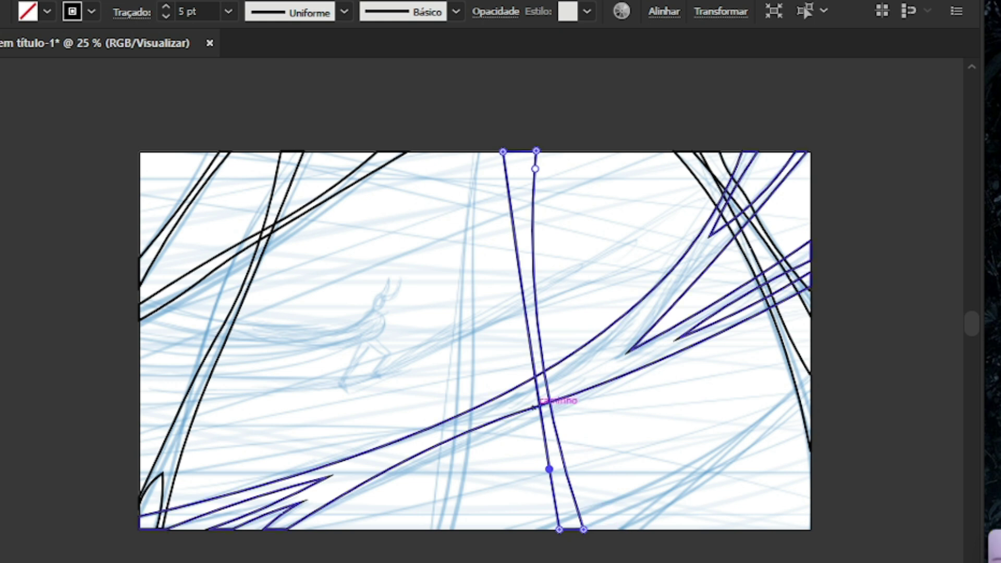
Add a middle anchor point to the trunk outline's right side and bow the upper end of its left side inward
{"action": "scroll", "coordinate": [498, 153], "scroll_direction": "up", "scroll_amount": 3}
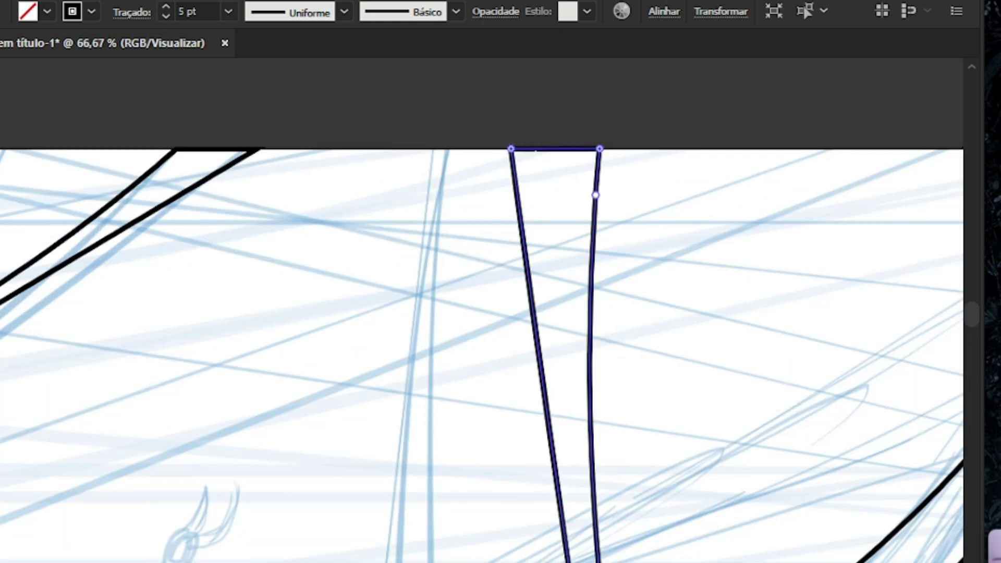
{"action": "scroll", "coordinate": [588, 151], "scroll_direction": "up", "scroll_amount": 4}
{"action": "scroll", "coordinate": [587, 151], "scroll_direction": "down", "scroll_amount": 7}
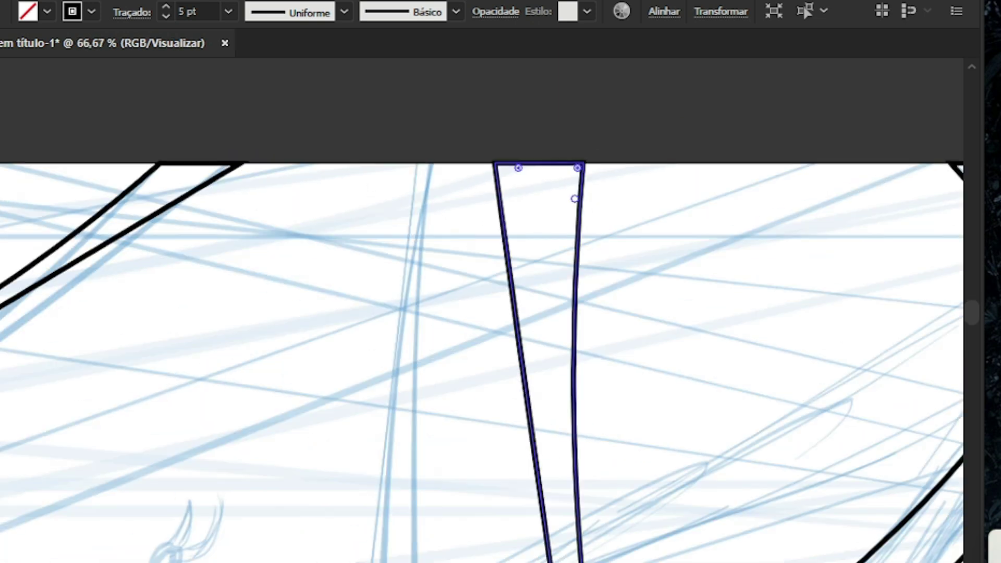
{"action": "scroll", "coordinate": [555, 190], "scroll_direction": "down", "scroll_amount": 1}
{"action": "scroll", "coordinate": [599, 346], "scroll_direction": "up", "scroll_amount": 3}
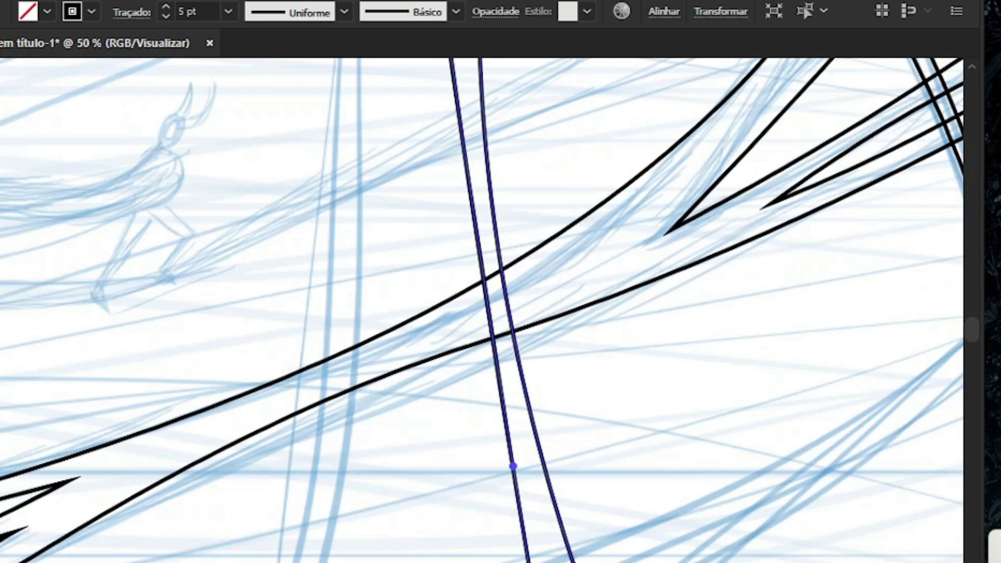
{"action": "scroll", "coordinate": [557, 340], "scroll_direction": "down", "scroll_amount": 1}
{"action": "scroll", "coordinate": [559, 362], "scroll_direction": "down", "scroll_amount": 1}
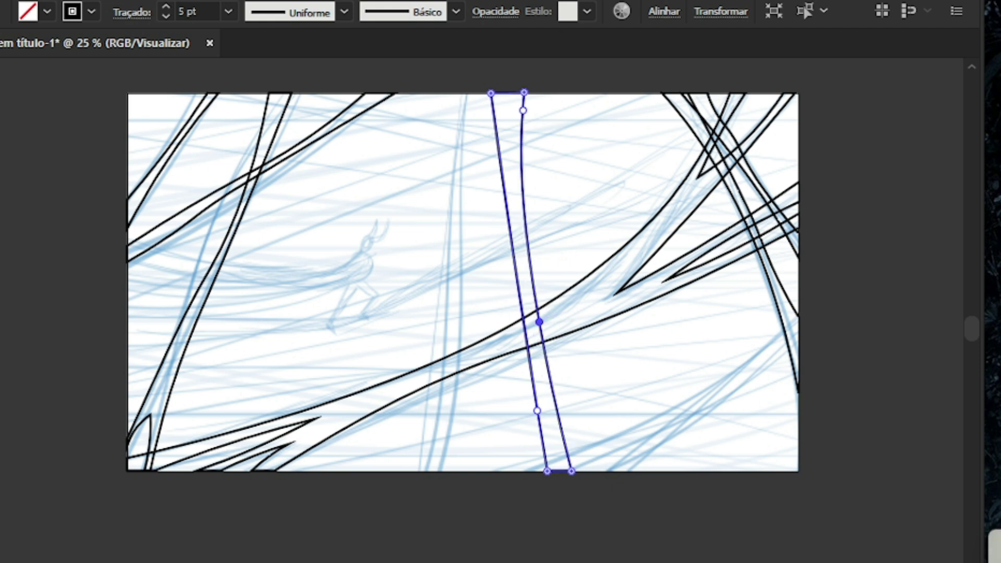
{"action": "left_click", "coordinate": [501, 155]}
{"action": "left_click_drag", "start_coordinate": [496, 119], "coordinate": [516, 145]}
Shift the trunk outline's lower-left corner left along the artboard's bottom edge and bend its left side with a middle anchor point
{"action": "scroll", "coordinate": [502, 140], "scroll_direction": "up", "scroll_amount": 2}
{"action": "scroll", "coordinate": [516, 146], "scroll_direction": "down", "scroll_amount": 2}
{"action": "scroll", "coordinate": [539, 512], "scroll_direction": "up", "scroll_amount": 2}
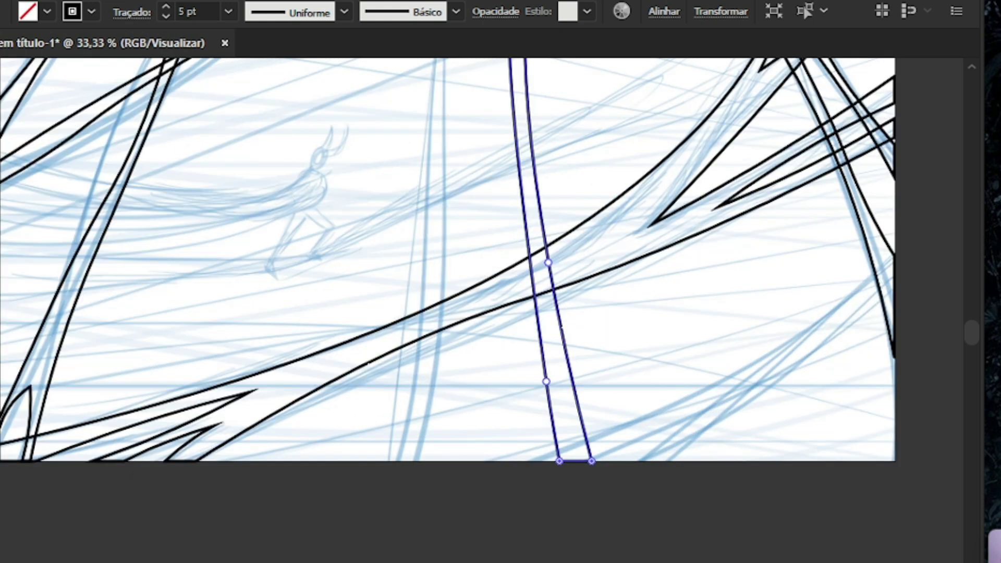
{"action": "left_click_drag", "start_coordinate": [570, 436], "coordinate": [547, 435]}
{"action": "scroll", "coordinate": [547, 436], "scroll_direction": "down", "scroll_amount": 1}
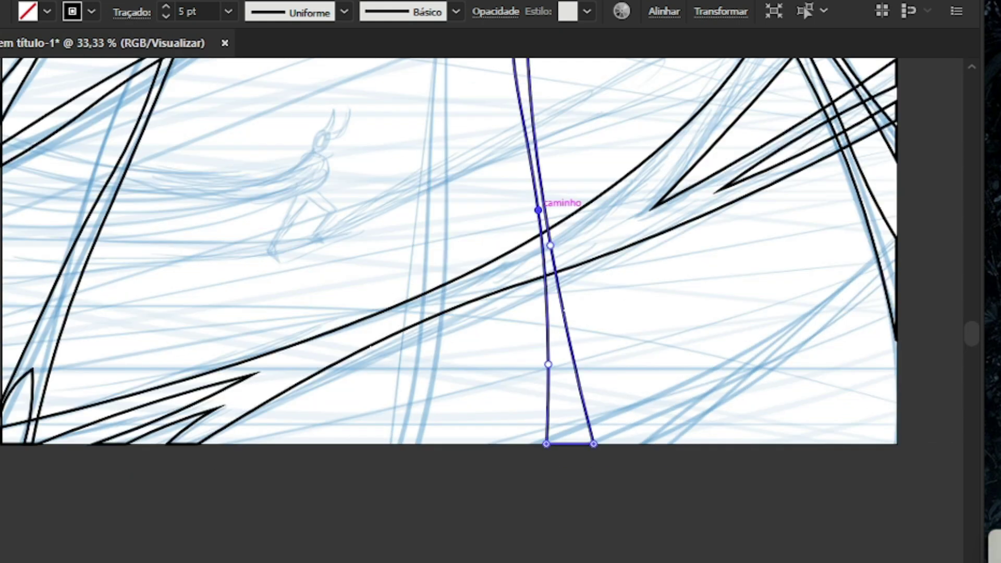
{"action": "left_click_drag", "start_coordinate": [537, 210], "coordinate": [531, 210]}
{"action": "scroll", "coordinate": [546, 335], "scroll_direction": "down", "scroll_amount": 1}
{"action": "scroll", "coordinate": [546, 334], "scroll_direction": "up", "scroll_amount": 2}
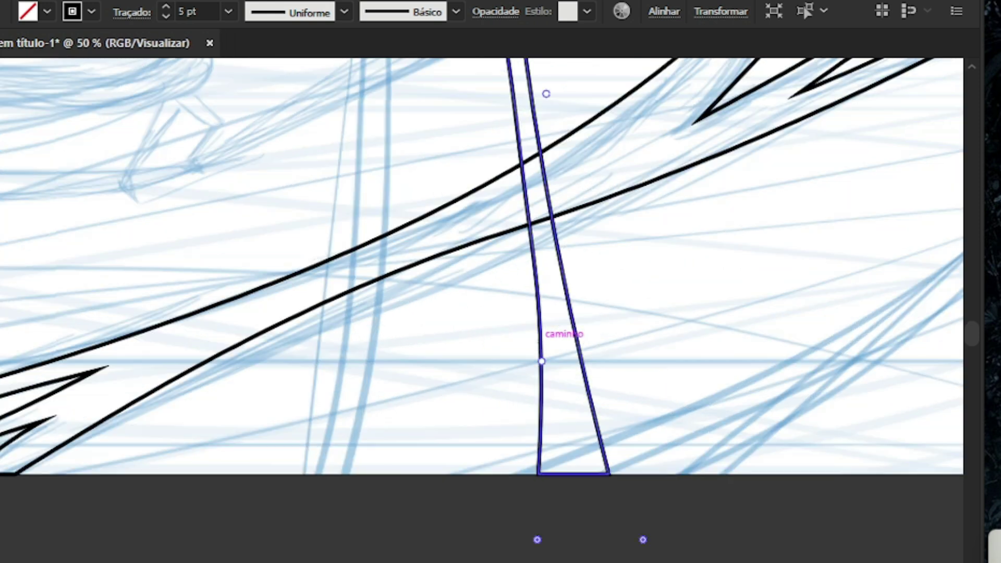
Bend the lower part of the trunk outline's right side into a flared base with added anchor points, and deselect it
{"action": "left_click", "coordinate": [586, 359]}
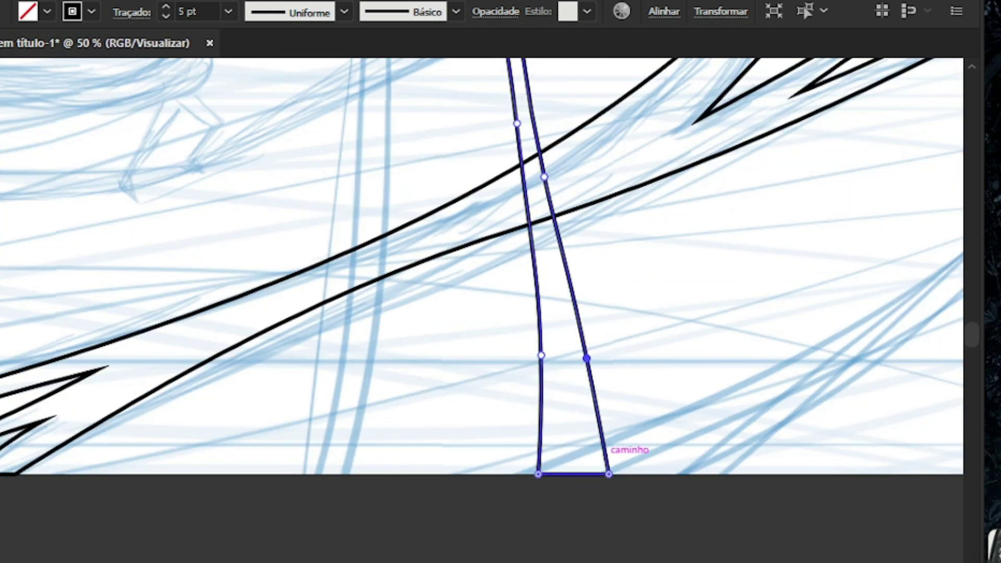
{"action": "left_click", "coordinate": [597, 442]}
{"action": "left_click_drag", "start_coordinate": [598, 442], "coordinate": [592, 440]}
{"action": "left_click_drag", "start_coordinate": [587, 299], "coordinate": [572, 301]}
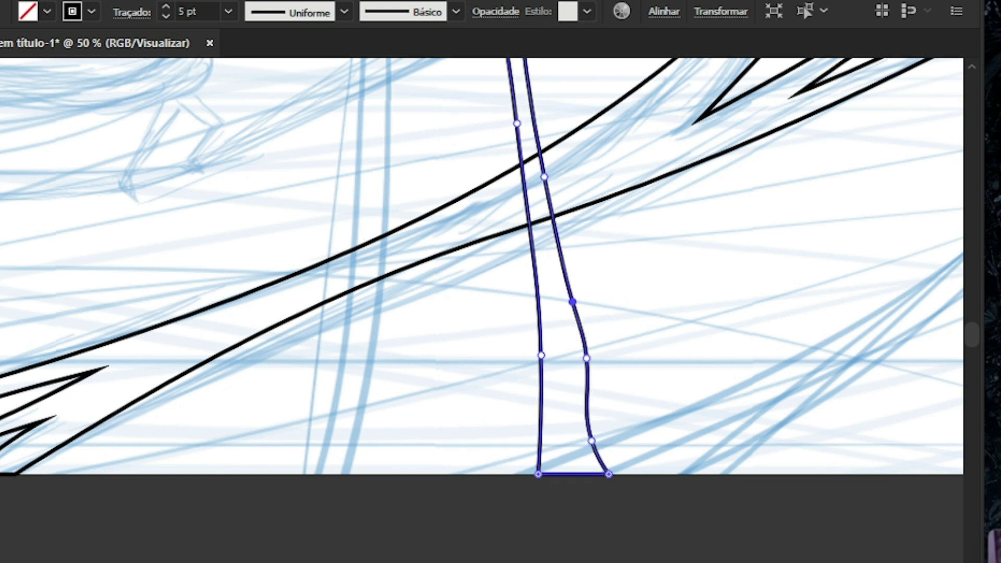
{"action": "scroll", "coordinate": [573, 375], "scroll_direction": "down", "scroll_amount": 3}
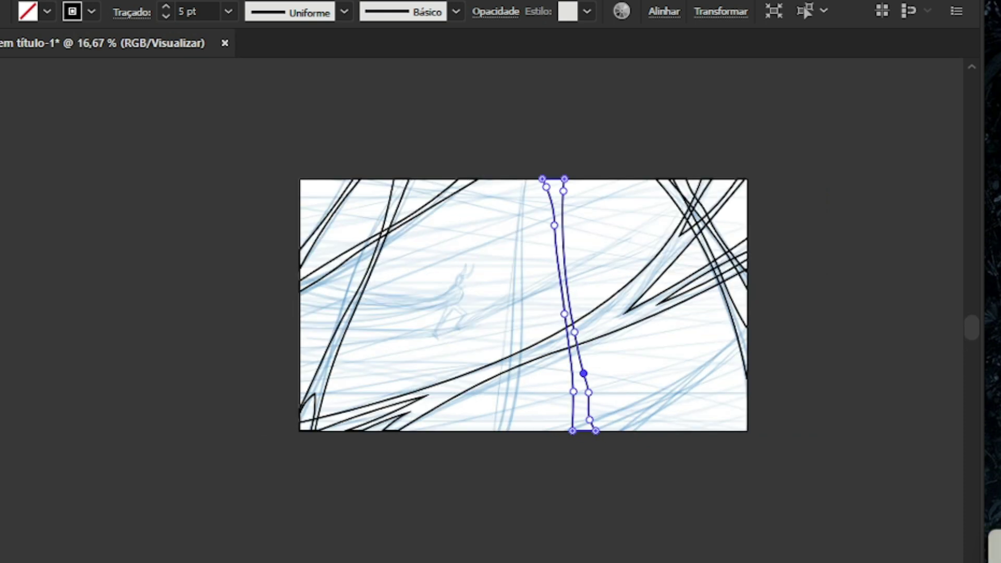
{"action": "key", "text": "ctrl+shift+a"}
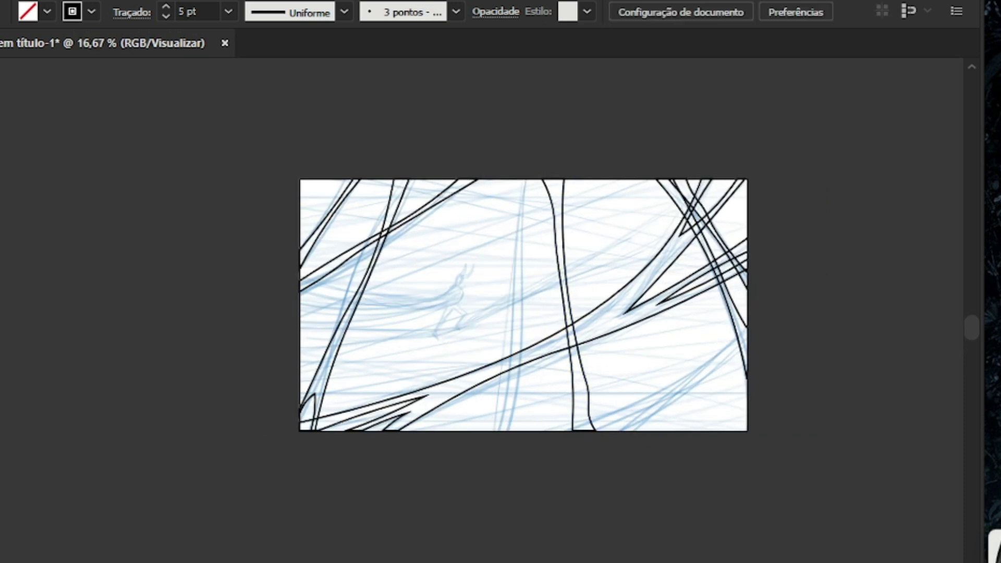
Draw a closed forked outline over the lower-right branch sketch, running from the artboard's right edge to two prongs on its bottom edge
{"action": "scroll", "coordinate": [672, 373], "scroll_direction": "up", "scroll_amount": 1}
{"action": "scroll", "coordinate": [729, 364], "scroll_direction": "down", "scroll_amount": 1}
{"action": "scroll", "coordinate": [783, 369], "scroll_direction": "up", "scroll_amount": 1}
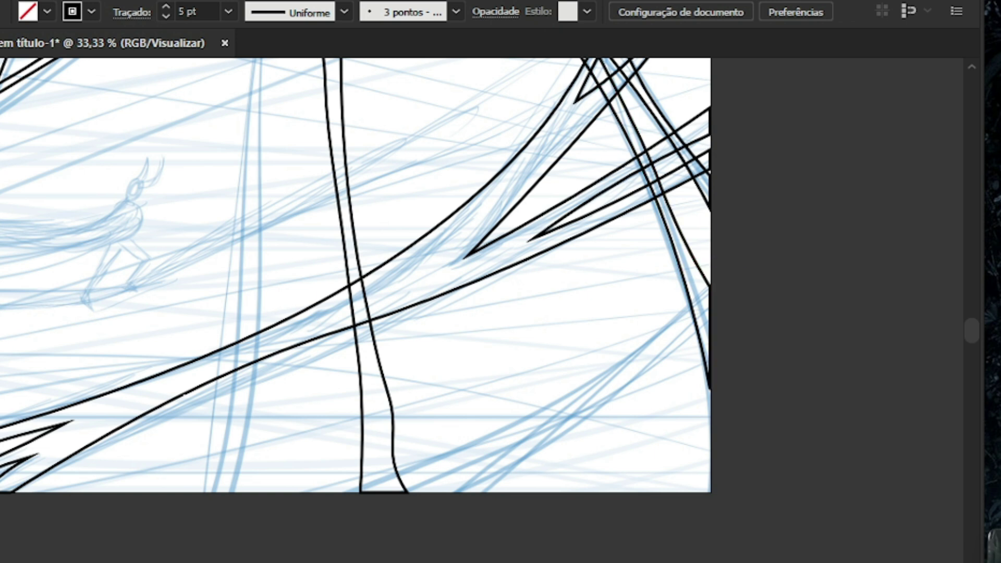
{"action": "left_click_drag", "start_coordinate": [709, 266], "coordinate": [709, 307]}
{"action": "left_click_drag", "start_coordinate": [497, 491], "coordinate": [251, 480]}
{"action": "key", "text": "ctrl+plus"}
{"action": "left_click", "coordinate": [252, 479]}
{"action": "key", "text": "ctrl+minus"}
{"action": "key", "text": "ctrl+minus"}
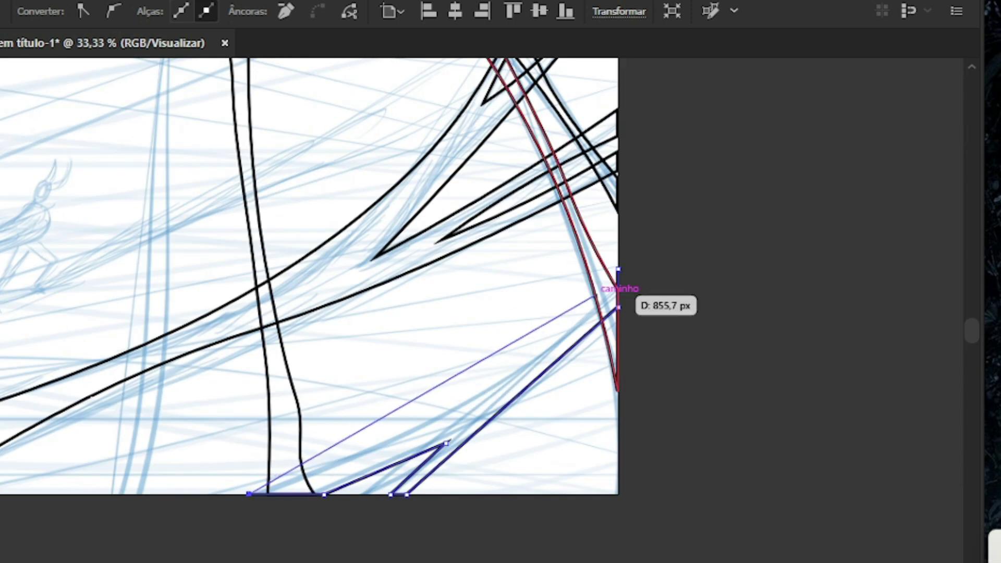
{"action": "left_click", "coordinate": [617, 269]}
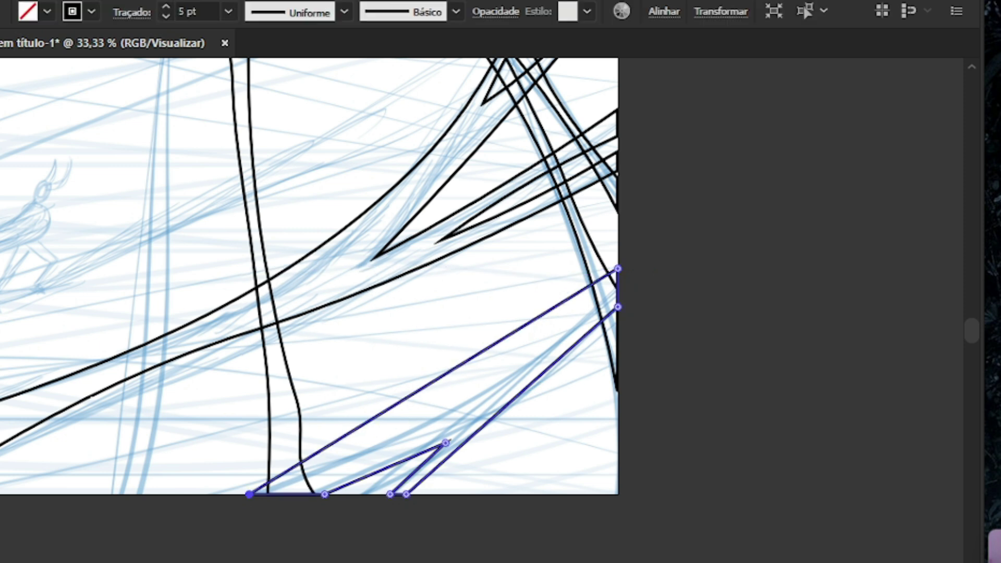
Curve the forked outline's upper side, the inner side of its short prong and its long lower side with added anchor points
{"action": "key", "text": "ctrl+plus"}
{"action": "left_click_drag", "start_coordinate": [477, 380], "coordinate": [500, 440]}
{"action": "key", "text": "ctrl+minus"}
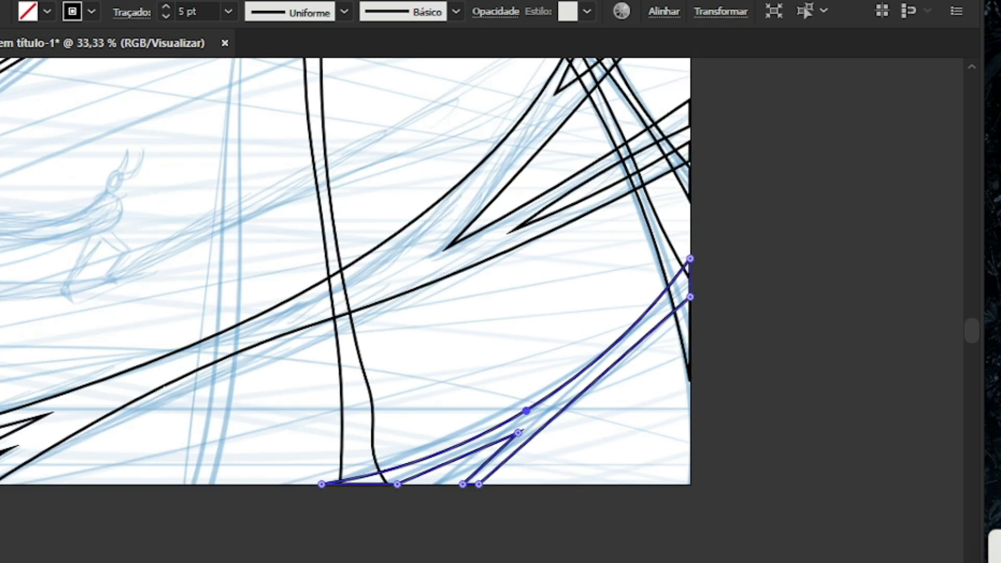
{"action": "key", "text": "ctrl+plus"}
{"action": "key", "text": "ctrl+plus"}
{"action": "left_click_drag", "start_coordinate": [479, 432], "coordinate": [508, 444]}
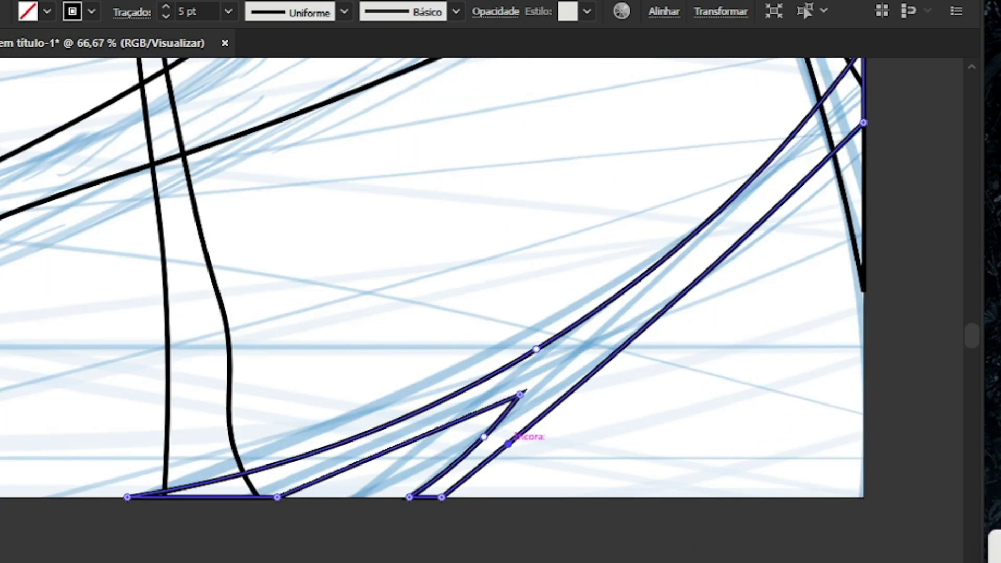
{"action": "mouse_move", "coordinate": [750, 225]}
{"action": "left_mouse_down"}
{"action": "mouse_move", "coordinate": [726, 225]}
{"action": "mouse_move", "coordinate": [734, 228]}
{"action": "left_mouse_up"}
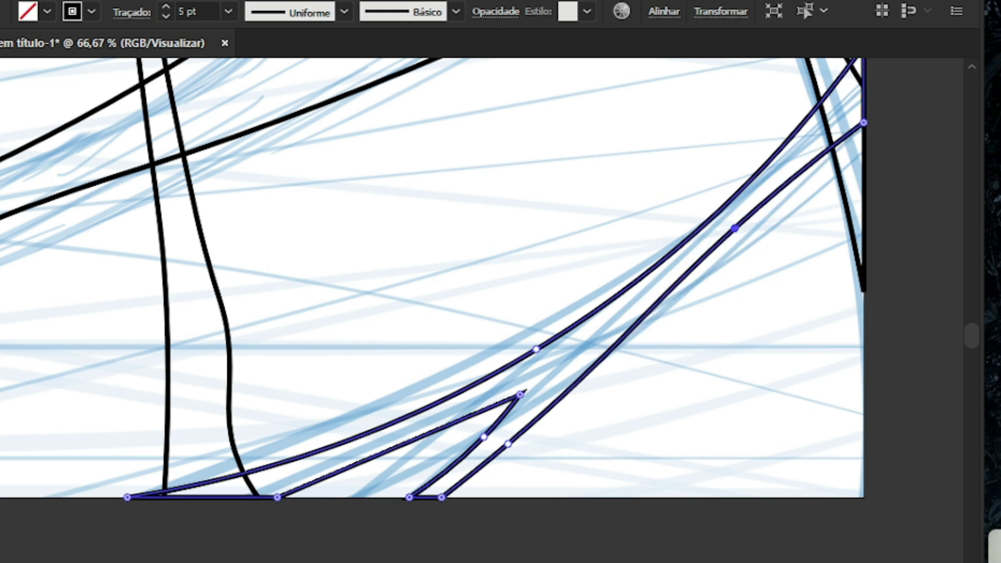
Reshape the notch between the two prongs and move its tip up and to the right
{"action": "scroll", "coordinate": [509, 444], "scroll_direction": "up", "scroll_amount": 1}
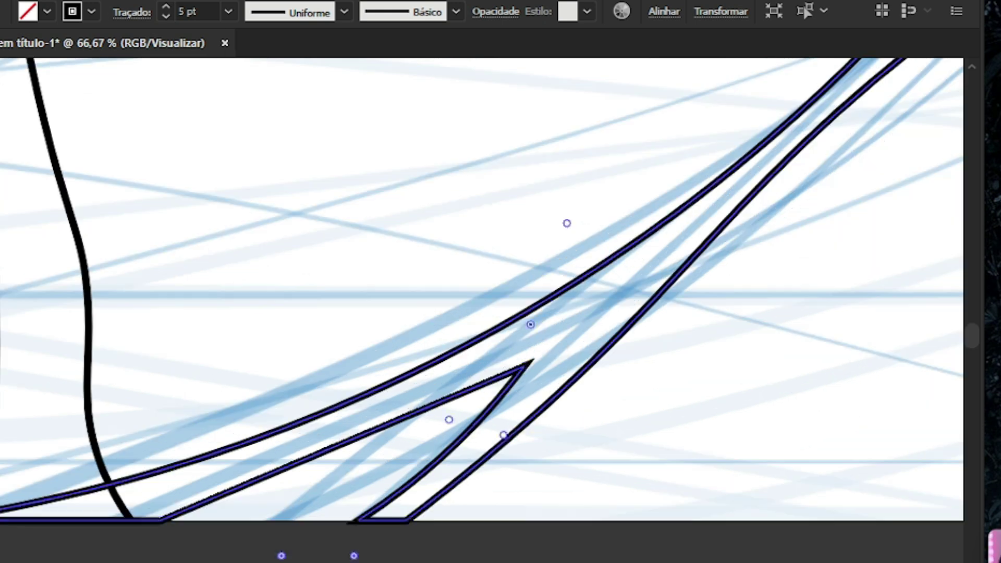
{"action": "left_click_drag", "start_coordinate": [505, 440], "coordinate": [483, 432]}
{"action": "left_click_drag", "start_coordinate": [523, 366], "coordinate": [590, 322]}
{"action": "left_click", "coordinate": [594, 335]}
Pull the forked outline's upper side down near its left tip with an added anchor point, and deselect the outline
{"action": "key", "text": "ctrl+minus"}
{"action": "key", "text": "ctrl+minus"}
{"action": "key", "text": "ctrl+plus"}
{"action": "key", "text": "ctrl+plus"}
{"action": "key", "text": "ctrl+plus"}
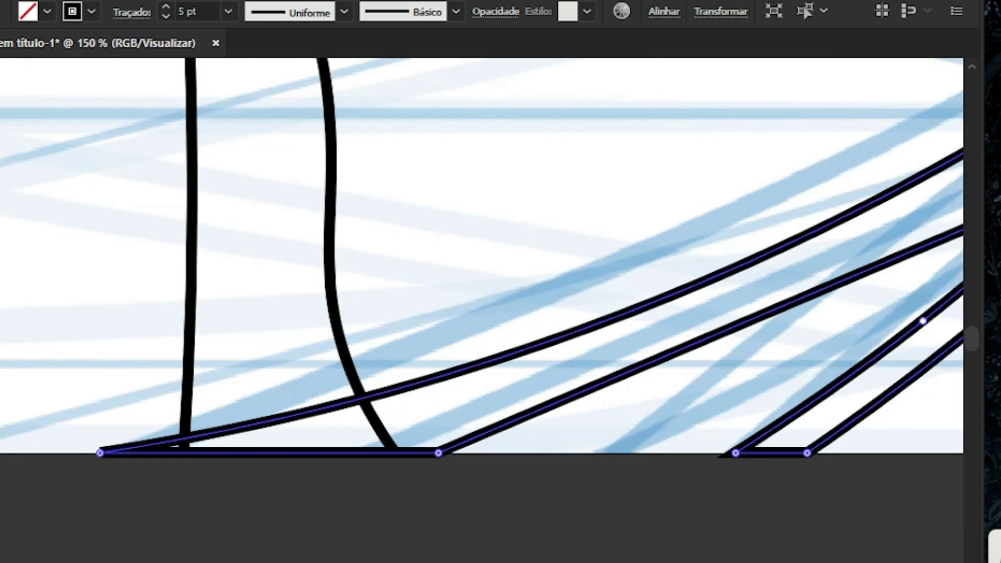
{"action": "left_click_drag", "start_coordinate": [424, 381], "coordinate": [417, 400]}
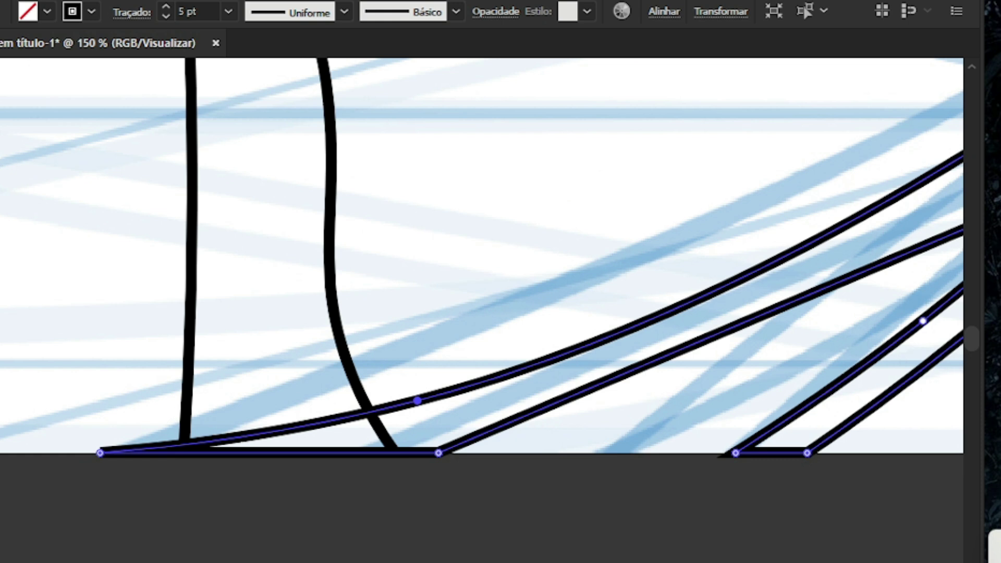
{"action": "key", "text": "ctrl+minus"}
{"action": "key", "text": "ctrl+minus"}
{"action": "key", "text": "ctrl+minus"}
{"action": "key", "text": "ctrl+minus"}
{"action": "key", "text": "ctrl+minus"}
{"action": "key", "text": "ctrl+minus"}
{"action": "key", "text": "v"}
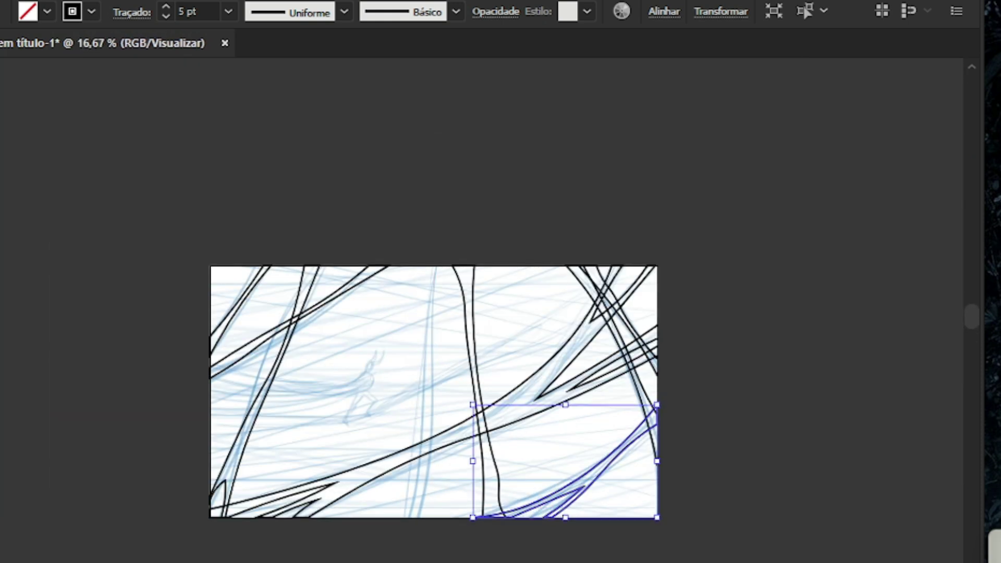
{"action": "key", "text": "ctrl+shift+a"}
{"action": "key", "text": "ctrl+plus"}
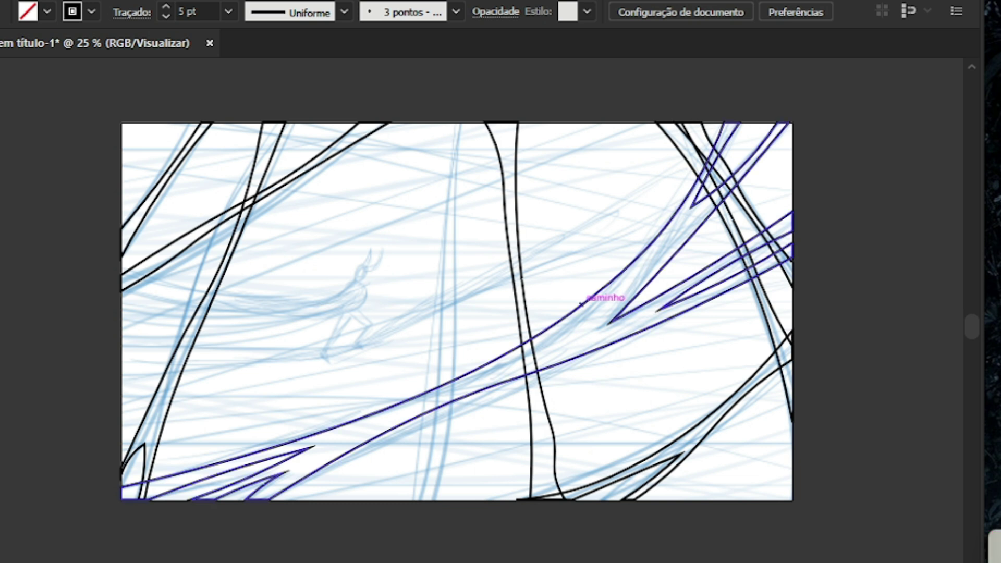
{"action": "scroll", "coordinate": [582, 329], "scroll_direction": "down", "scroll_amount": 1}
{"action": "scroll", "coordinate": [511, 343], "scroll_direction": "up", "scroll_amount": 1}
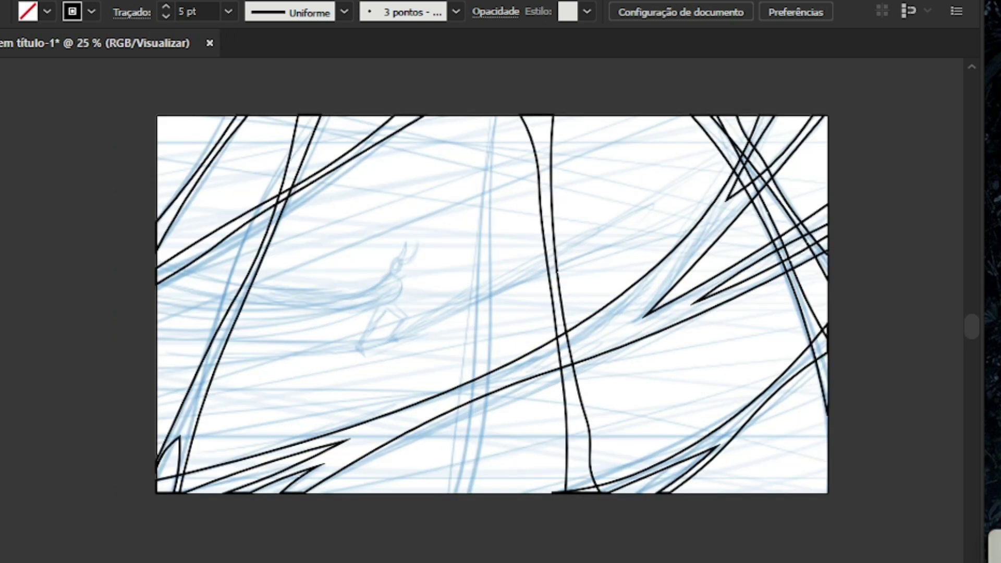
{"action": "scroll", "coordinate": [510, 351], "scroll_direction": "down", "scroll_amount": 1}
{"action": "scroll", "coordinate": [454, 345], "scroll_direction": "up", "scroll_amount": 1}
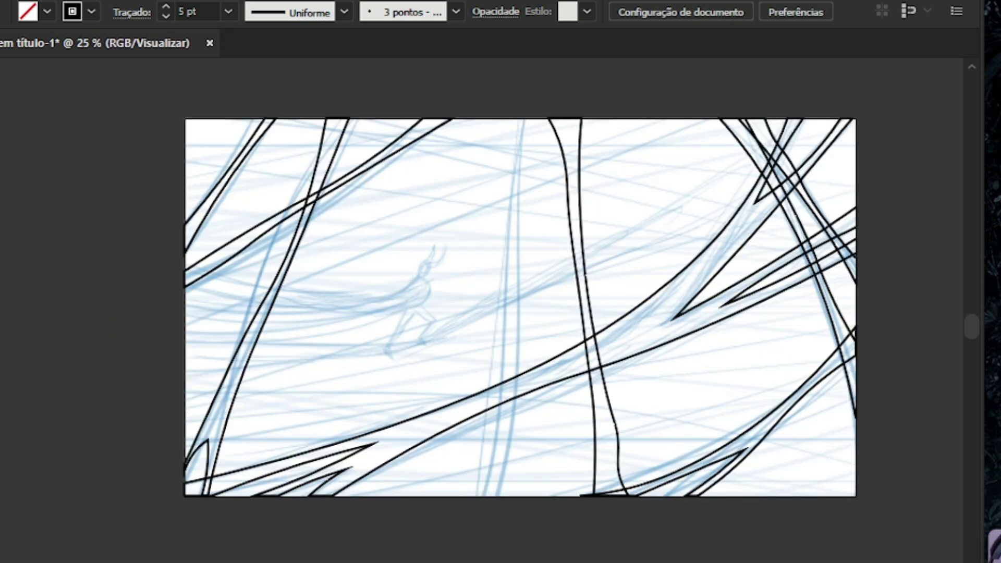
{"action": "scroll", "coordinate": [577, 350], "scroll_direction": "down", "scroll_amount": 1}
{"action": "scroll", "coordinate": [663, 314], "scroll_direction": "up", "scroll_amount": 1}
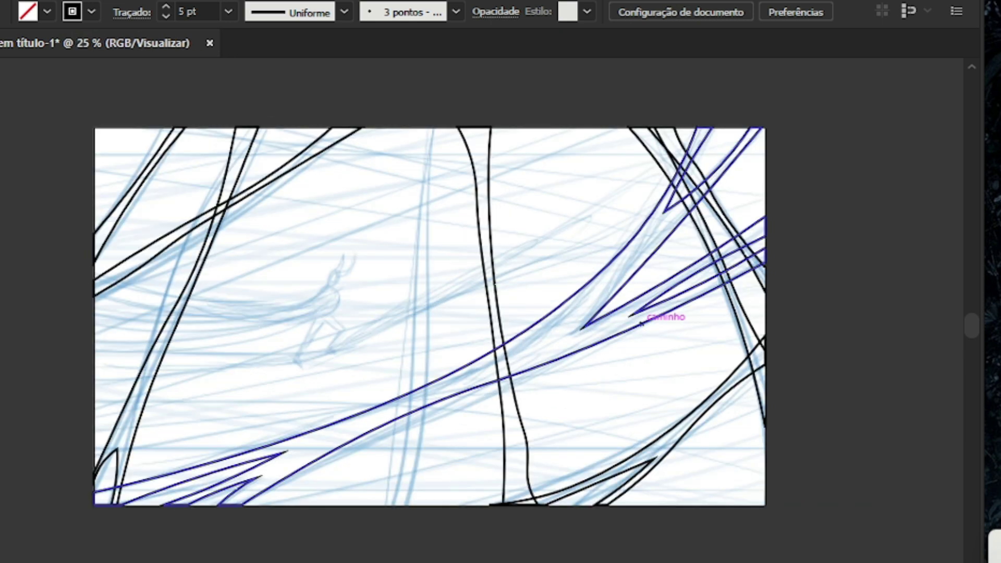
{"action": "scroll", "coordinate": [665, 346], "scroll_direction": "down", "scroll_amount": 1}
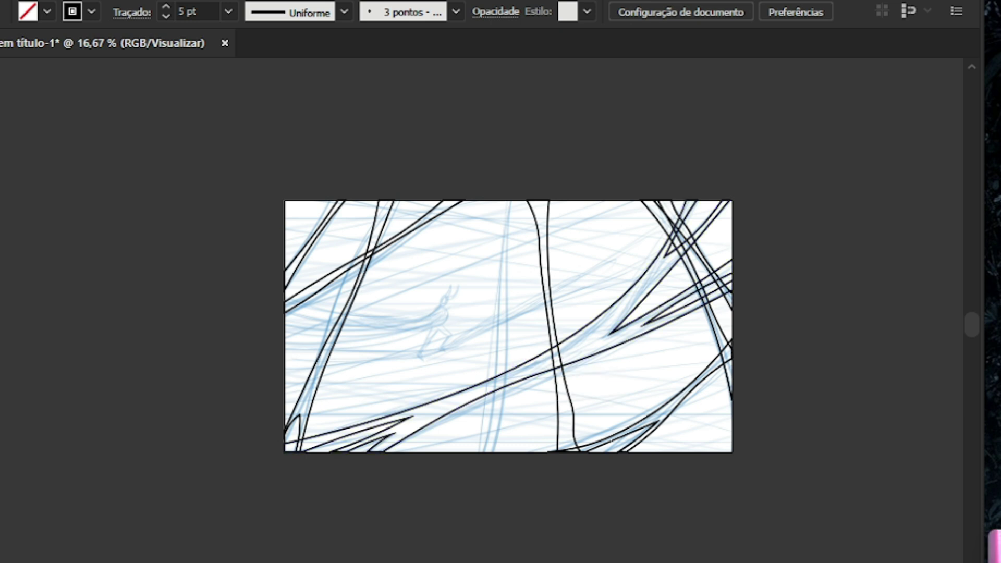
{"action": "scroll", "coordinate": [460, 355], "scroll_direction": "up", "scroll_amount": 1}
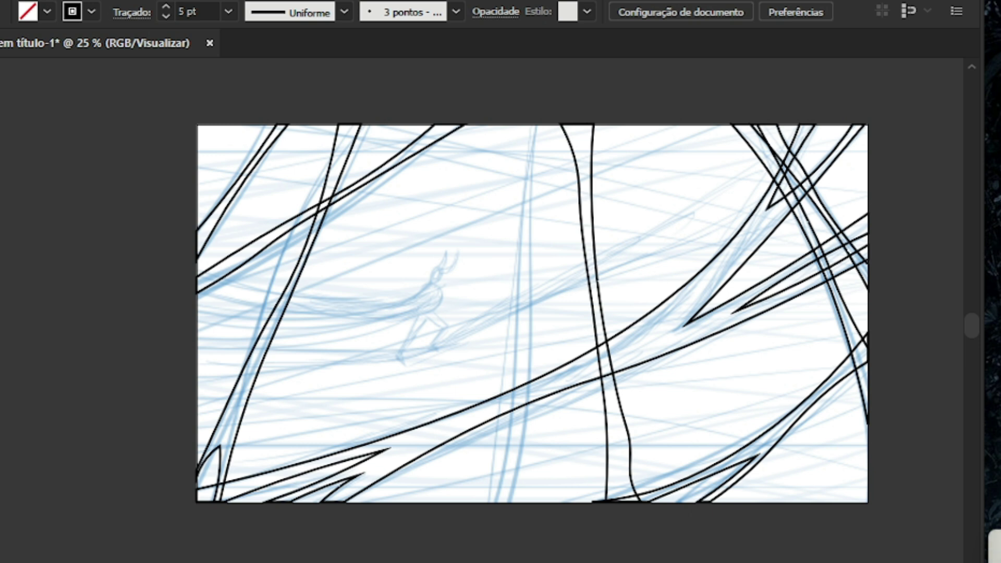
Hide the large branch and trunk outlines, keeping only the thin outlines in the artboard's upper-left and upper-right corners on view
{"action": "left_click", "coordinate": [889, 62]}
{"action": "left_click", "coordinate": [889, 63]}
{"action": "key", "text": "ctrl+z"}
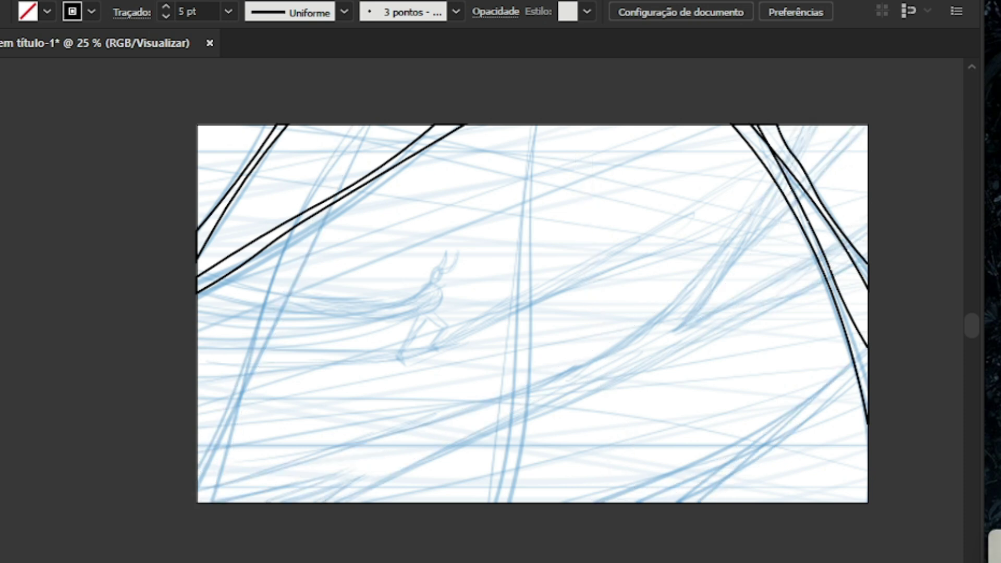
Show the hidden branch and trunk outlines again and set the stroke of the thin upper-corner outlines to 7 pt
{"action": "key", "text": "ctrl+shift+z"}
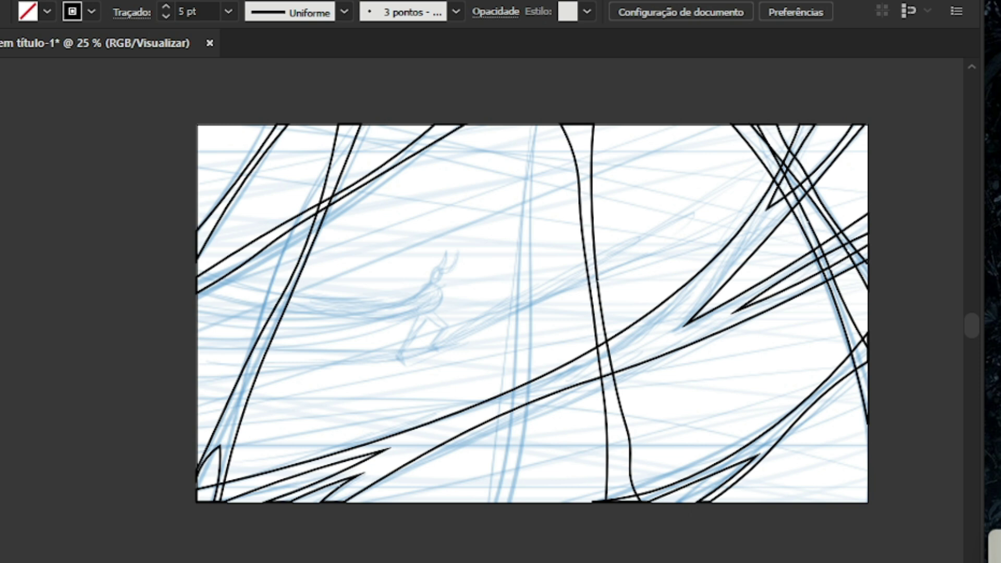
{"action": "left_click_drag", "start_coordinate": [269, 144], "coordinate": [270, 146]}
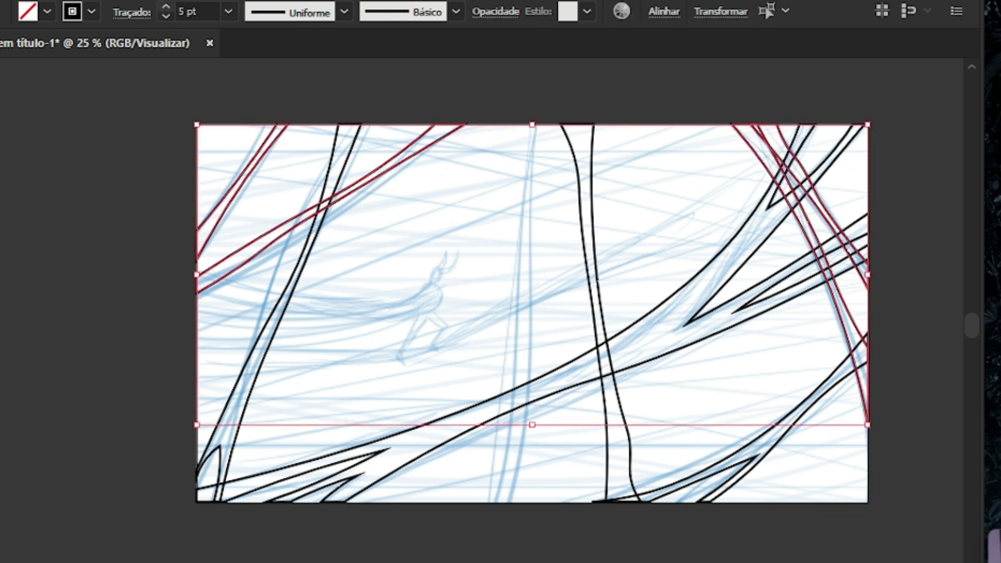
{"action": "key", "text": "Up"}
{"action": "key", "text": "Up"}
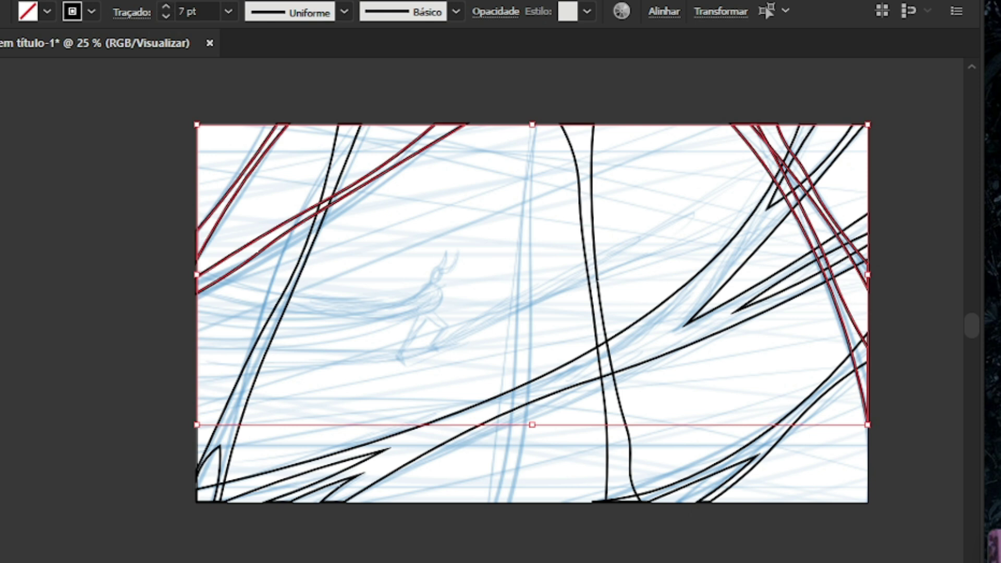
{"action": "key", "text": "ctrl+shift+a"}
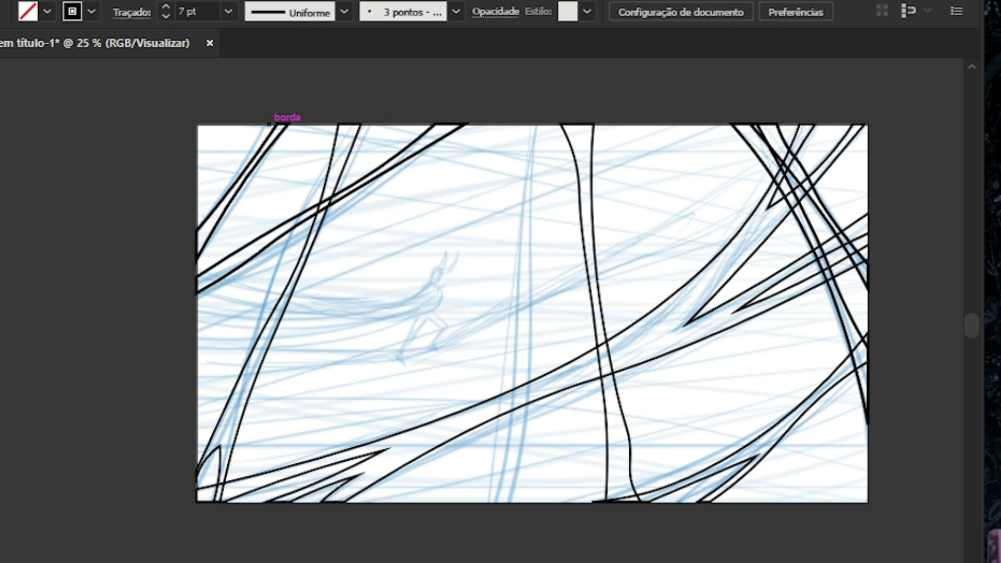
Colour both the fill and stroke of the thin upper-corner branches dark green, and deselect them
{"action": "key", "text": "ctrl+z"}
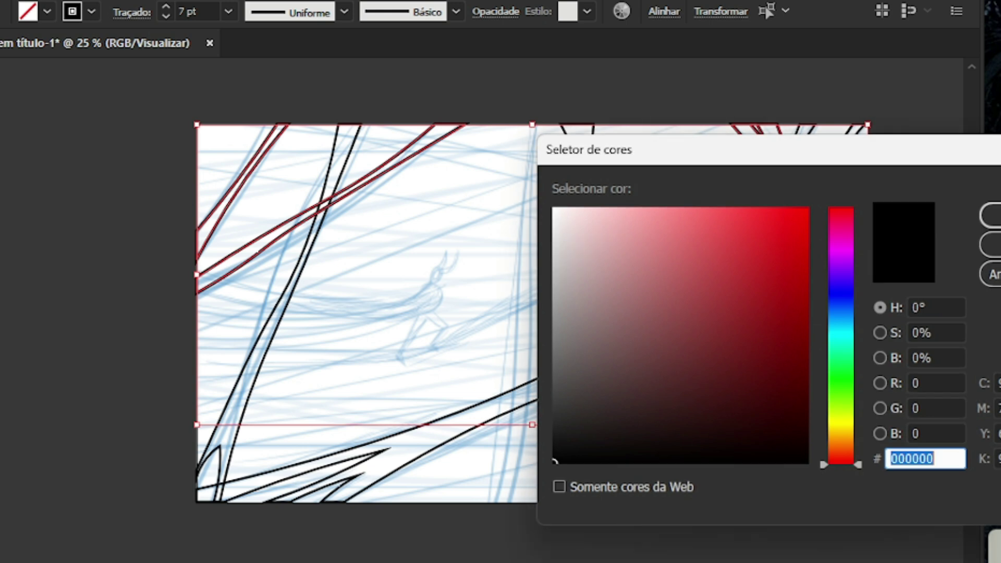
{"action": "left_click", "coordinate": [840, 390]}
{"action": "left_click_drag", "start_coordinate": [728, 360], "coordinate": [732, 400]}
{"action": "left_click", "coordinate": [993, 215]}
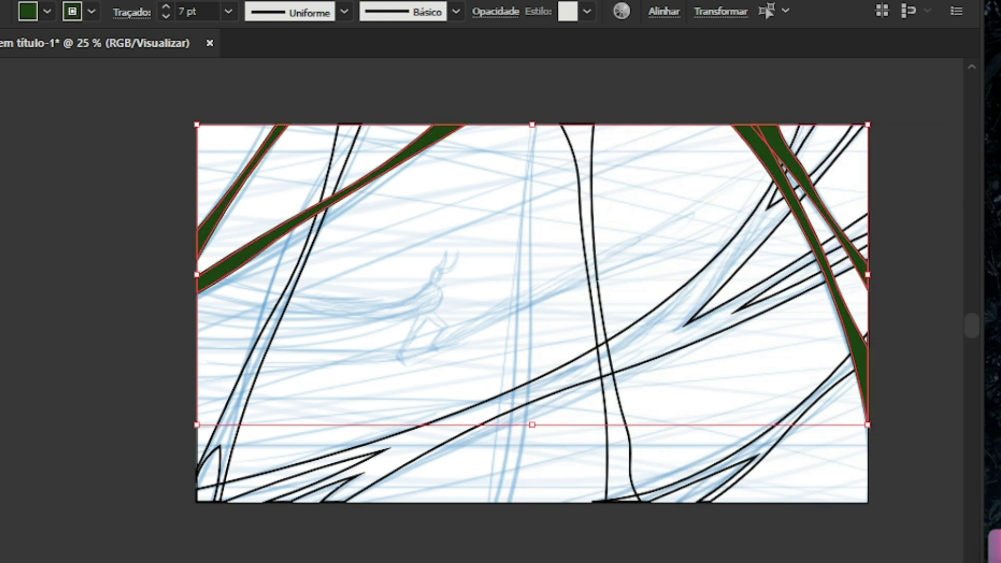
{"action": "key", "text": "ctrl+shift+a"}
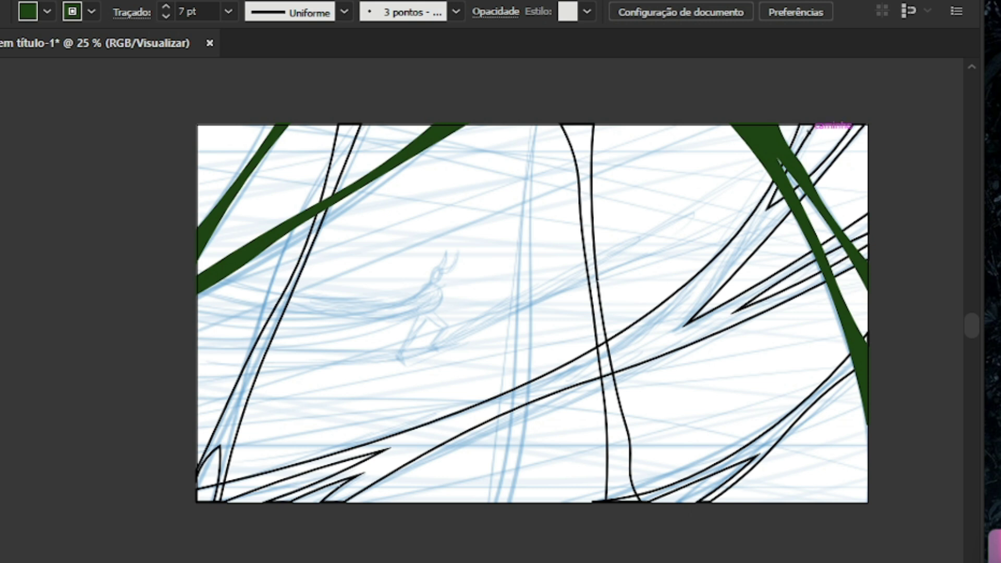
Undo the green stroke colour on the thin upper-corner branches, keeping their dark green fill
{"action": "key", "text": "ctrl+1"}
{"action": "key", "text": "ctrl+minus"}
{"action": "key", "text": "ctrl+minus"}
{"action": "key", "text": "ctrl+minus"}
{"action": "key", "text": "ctrl+z"}
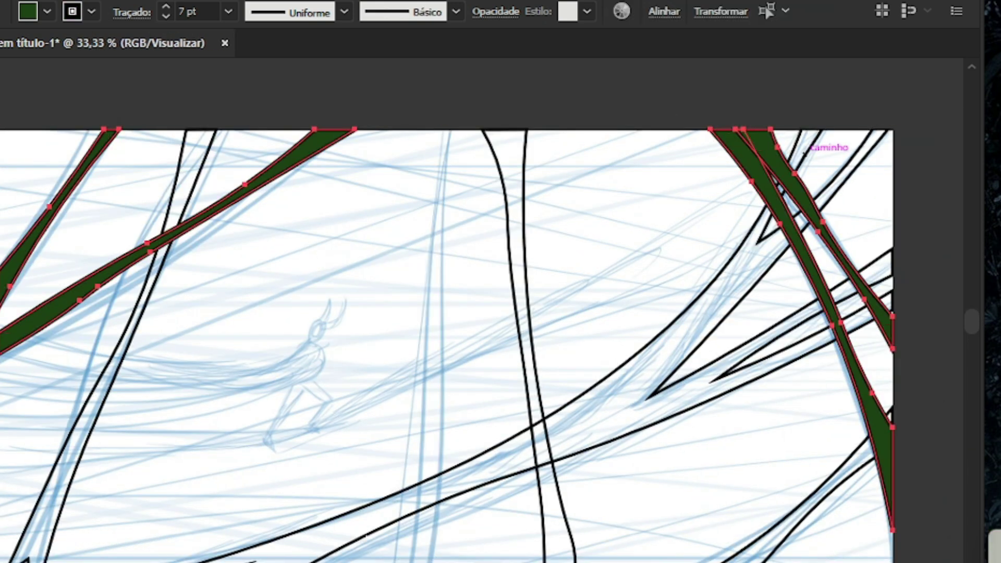
Deselect the dark green stems and examine the whole artboard and the overlapping stems in its upper-right corner
{"action": "key", "text": "ctrl+minus"}
{"action": "key", "text": "ctrl+0"}
{"action": "key", "text": "ctrl+shift+a"}
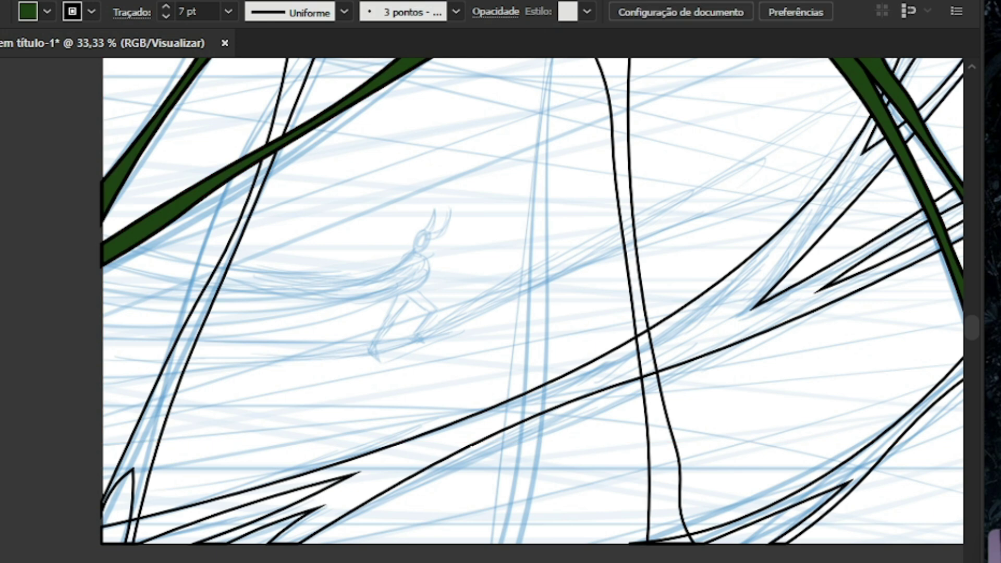
{"action": "key", "text": "ctrl+plus"}
{"action": "key", "text": "ctrl+plus"}
{"action": "key", "text": "ctrl+plus"}
{"action": "key", "text": "ctrl+plus"}
{"action": "key", "text": "ctrl+minus"}
{"action": "key", "text": "ctrl+minus"}
{"action": "key", "text": "ctrl+minus"}
{"action": "key", "text": "ctrl+minus"}
{"action": "key", "text": "ctrl+minus"}
{"action": "key", "text": "ctrl+minus"}
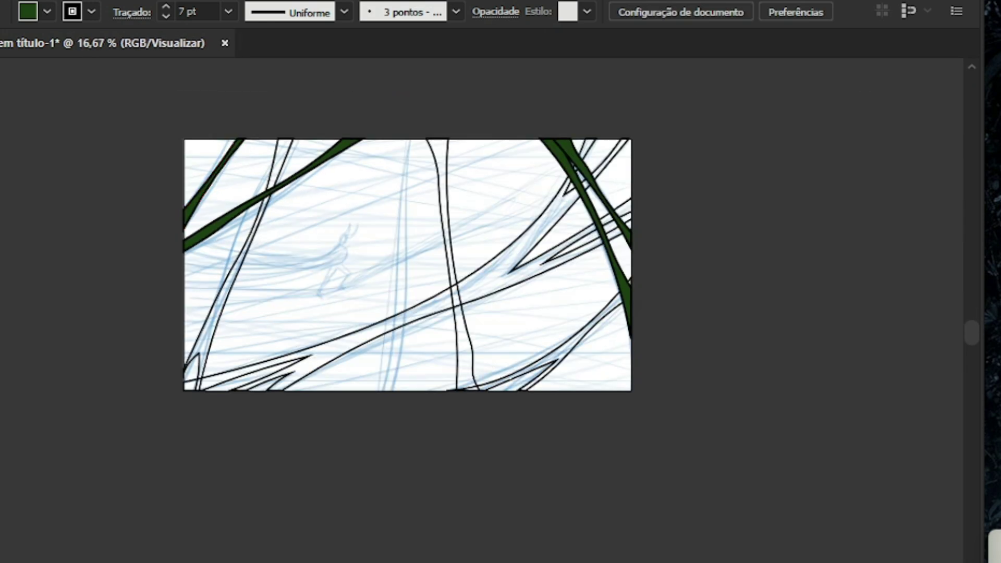
{"action": "key", "text": "ctrl+plus"}
{"action": "key", "text": "ctrl+plus"}
{"action": "key", "text": "ctrl+minus"}
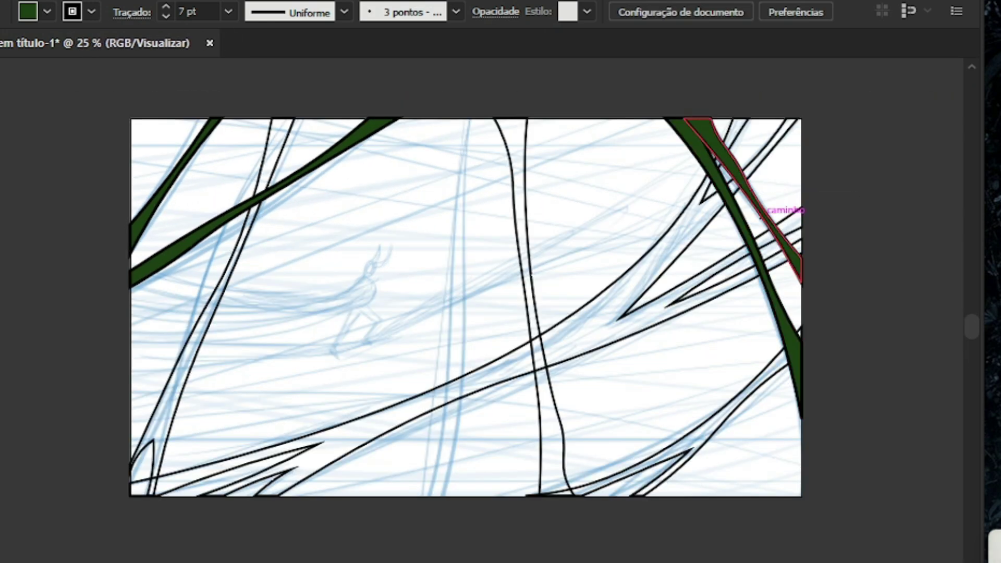
{"action": "key", "text": "ctrl+plus"}
{"action": "key", "text": "ctrl+plus"}
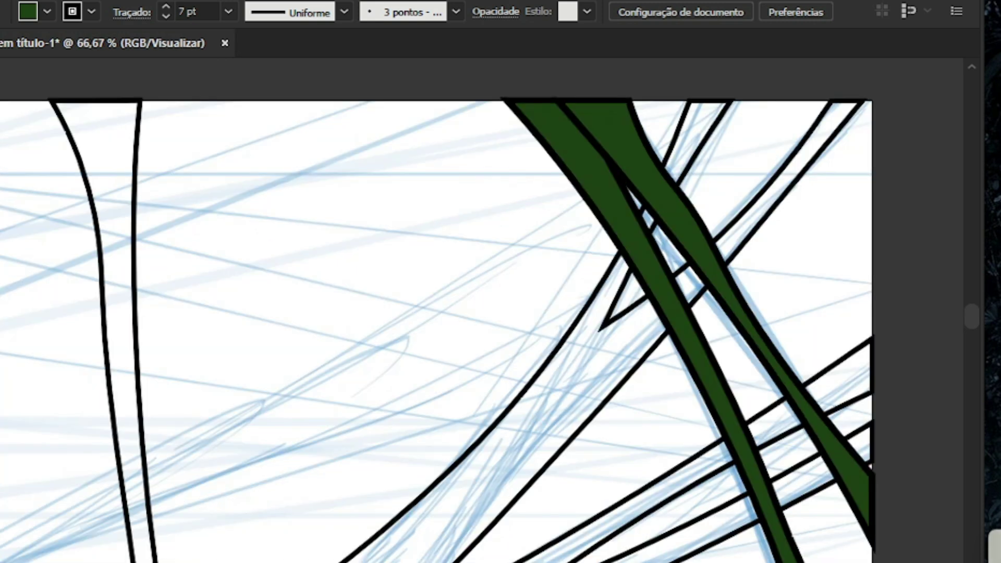
{"action": "key", "text": "ctrl+minus"}
{"action": "key", "text": "ctrl+minus"}
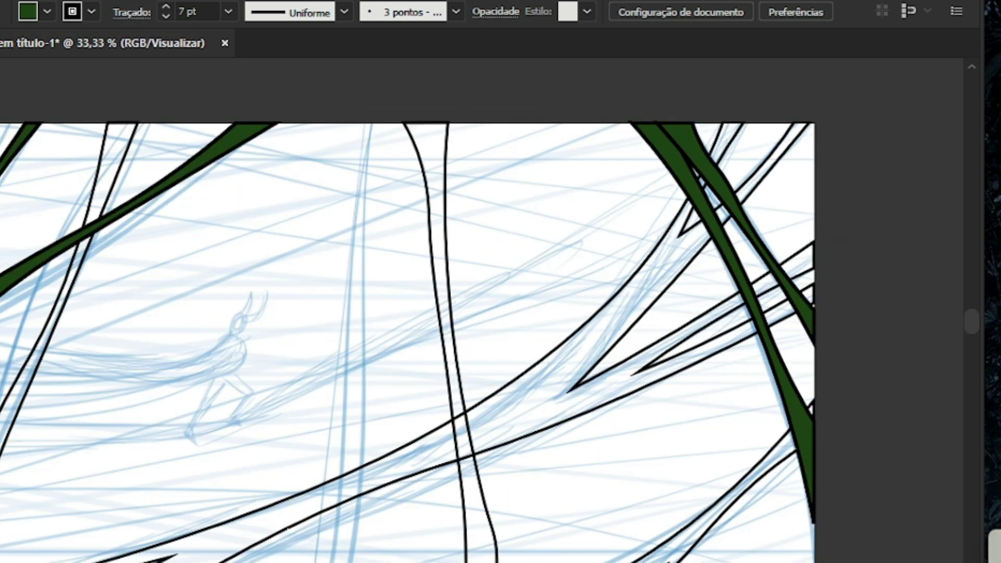
Move the upper-left anchor of the right-hand dark green stem outward along the artboard edge and send that stem one level backward
{"action": "key", "text": "ctrl+1"}
{"action": "left_click", "coordinate": [604, 209]}
{"action": "key", "text": "a"}
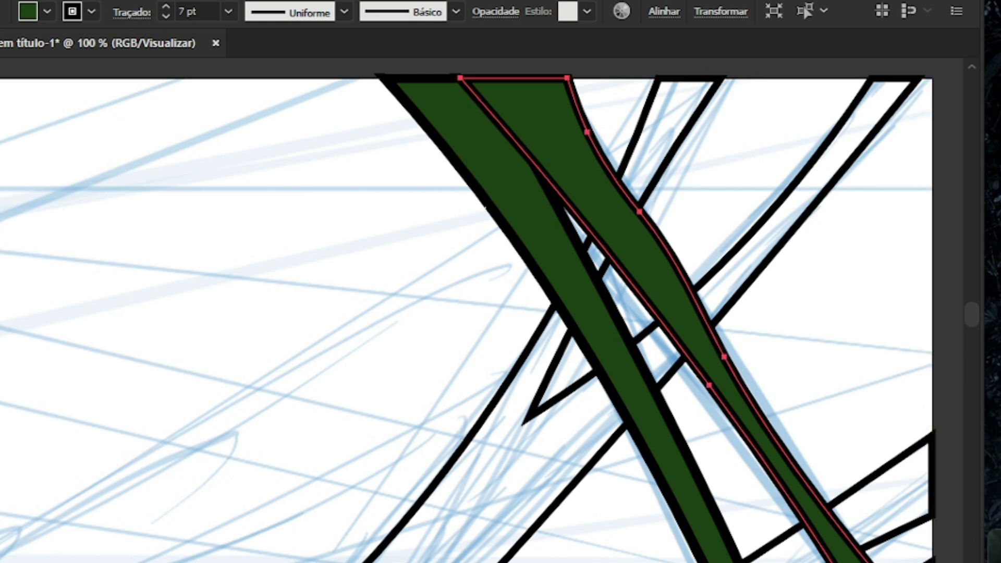
{"action": "left_click_drag", "start_coordinate": [460, 78], "coordinate": [421, 79]}
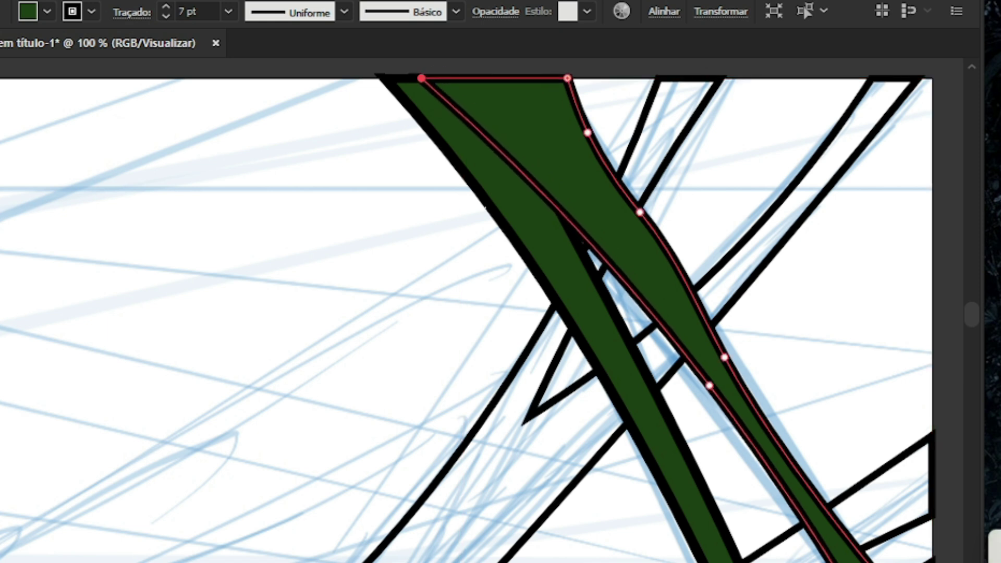
{"action": "key", "text": "v"}
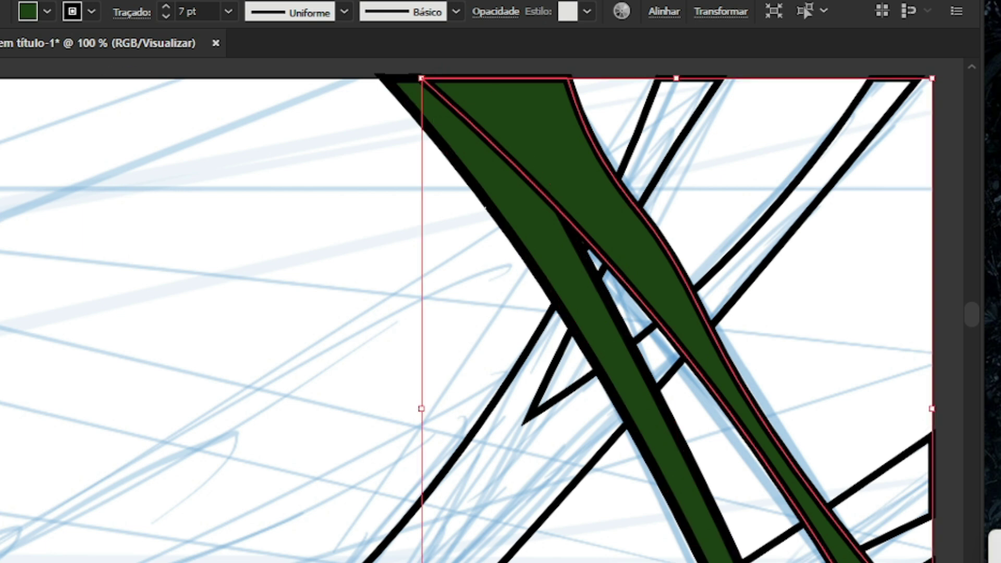
{"action": "right_click", "coordinate": [558, 127]}
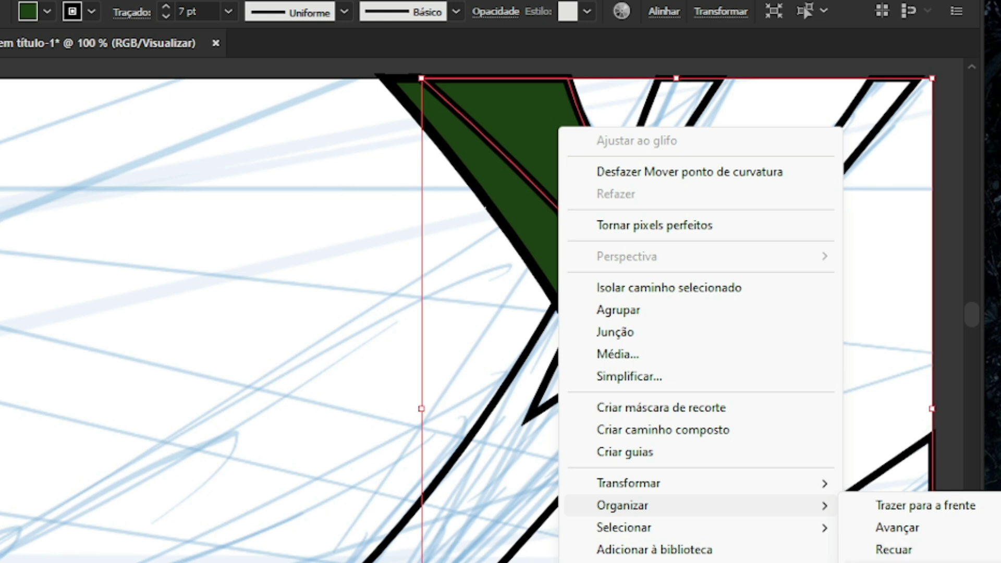
{"action": "left_click", "coordinate": [893, 549]}
{"action": "key", "text": "ctrl+shift+a"}
Examine the overlap of the two upper-right stems and the overall composition of the artboard
{"action": "key", "text": "ctrl+minus"}
{"action": "key", "text": "ctrl+minus"}
{"action": "key", "text": "ctrl+minus"}
{"action": "key", "text": "ctrl+minus"}
{"action": "key", "text": "ctrl+minus"}
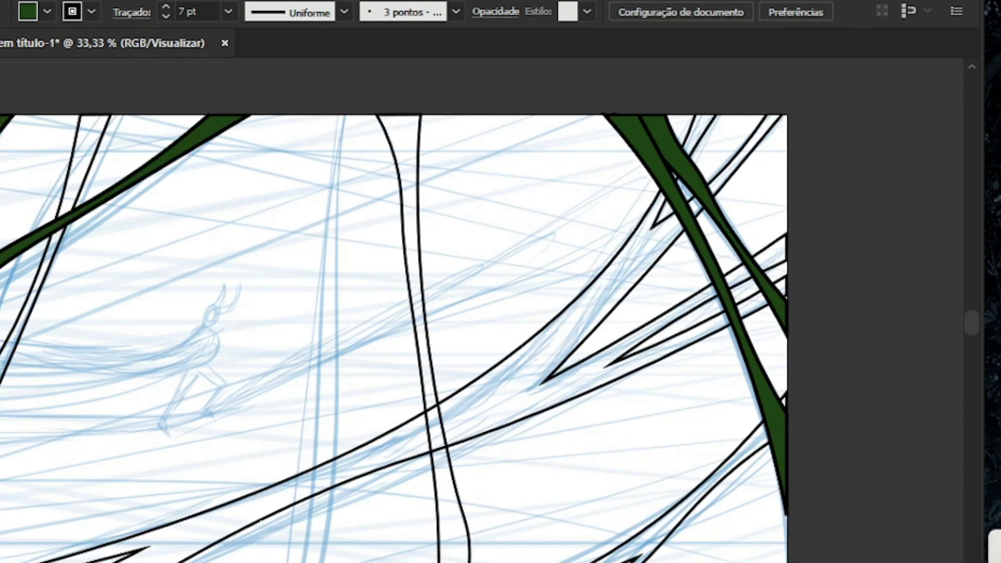
{"action": "key", "text": "ctrl+plus"}
{"action": "key", "text": "ctrl+plus"}
{"action": "key", "text": "ctrl+plus"}
{"action": "key", "text": "ctrl+minus"}
{"action": "key", "text": "ctrl+minus"}
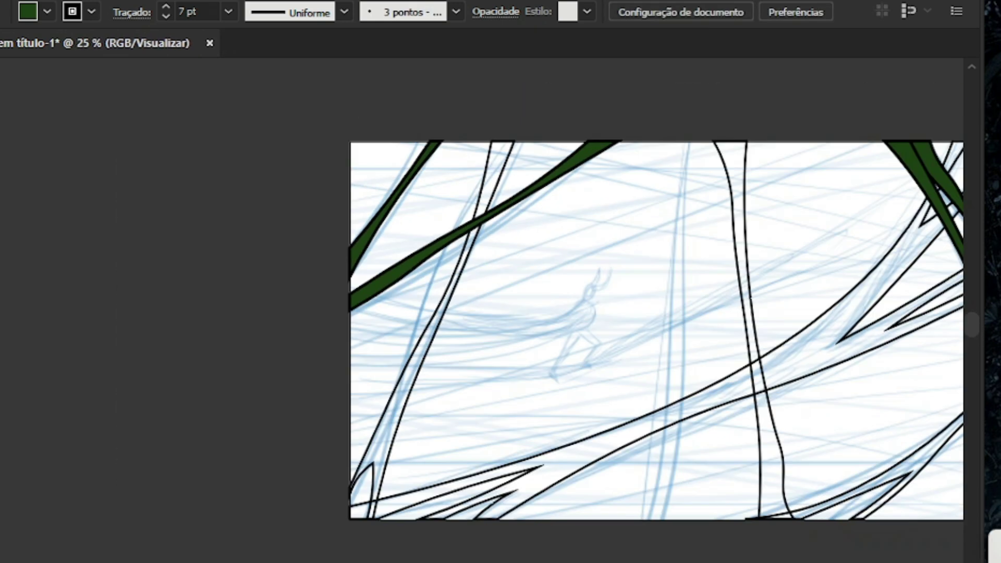
{"action": "key", "text": "ctrl+minus"}
{"action": "key", "text": "ctrl+plus"}
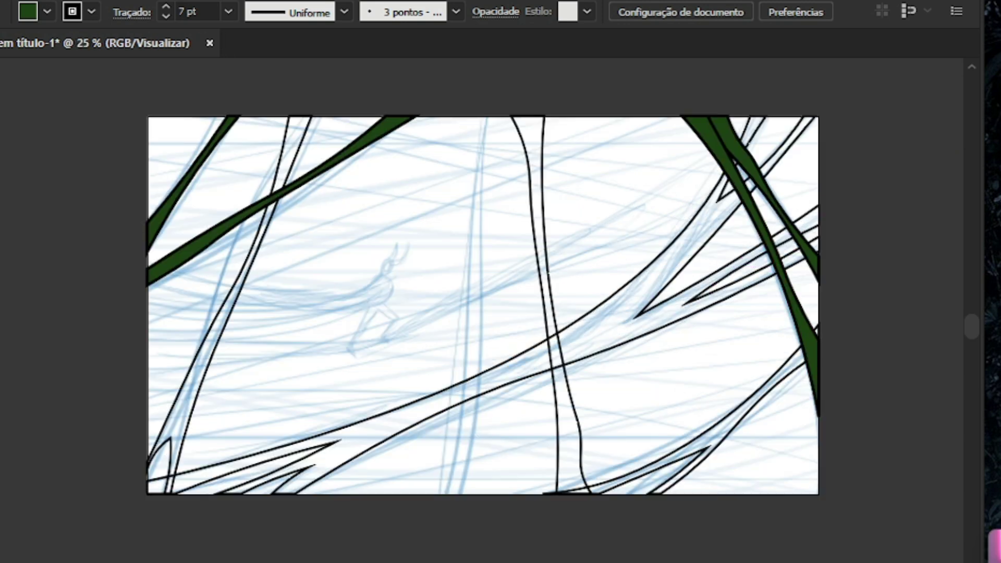
Select all unfilled branch outlines and apply the dark green fill and 7 pt stroke sampled from the left stem
{"action": "key", "text": "ctrl+minus"}
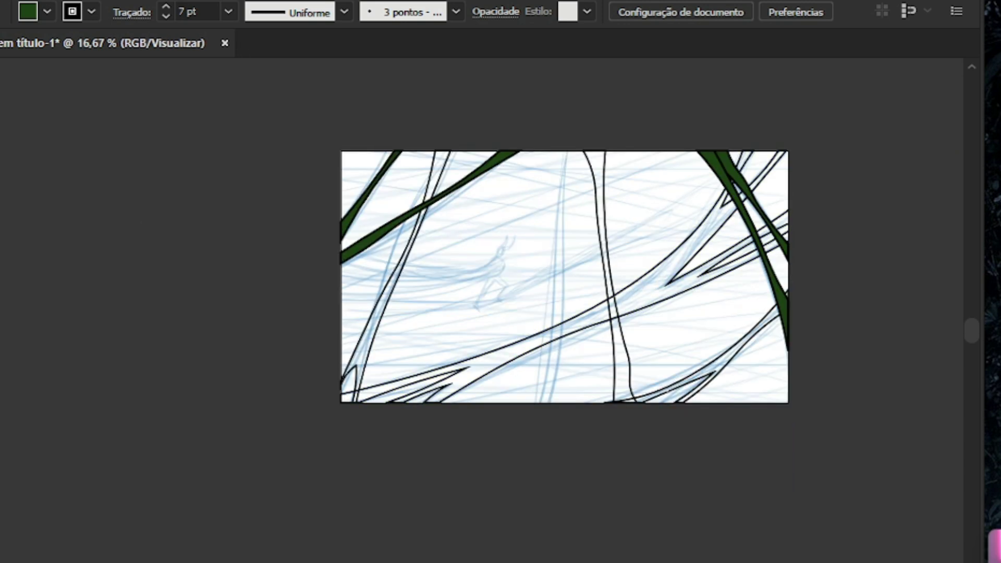
{"action": "left_click_drag", "start_coordinate": [269, 119], "coordinate": [808, 407]}
{"action": "key", "text": "ctrl+plus"}
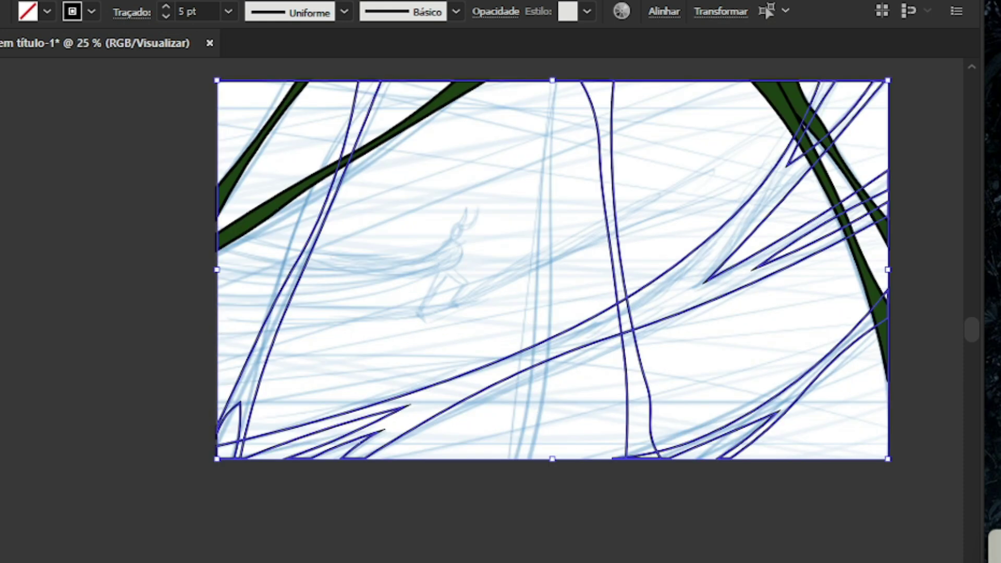
{"action": "key", "text": "i"}
{"action": "left_click", "coordinate": [229, 232]}
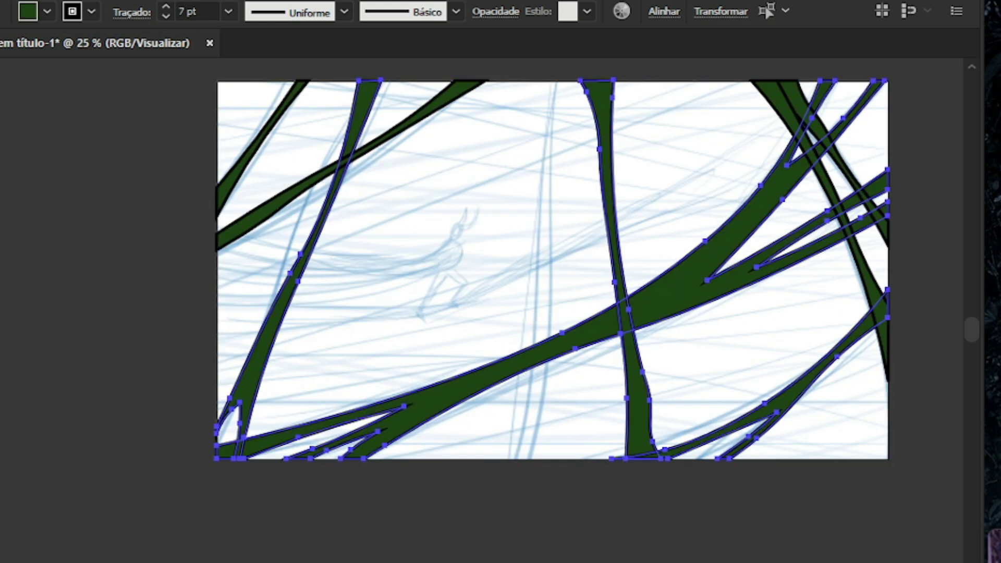
Lighten the fill of the selected branches to green 285617 and deselect them
{"action": "key", "text": "v"}
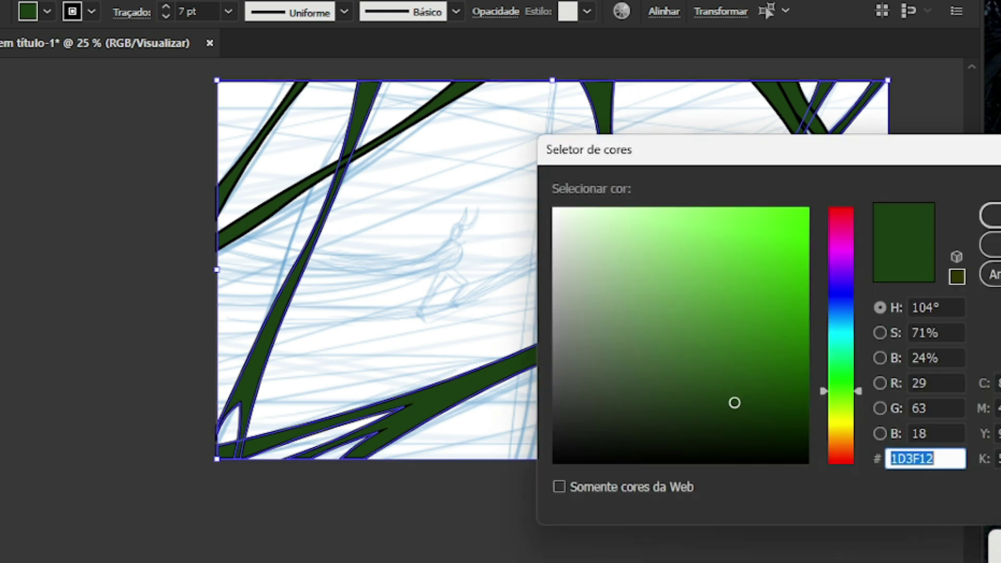
{"action": "left_click_drag", "start_coordinate": [734, 402], "coordinate": [741, 376]}
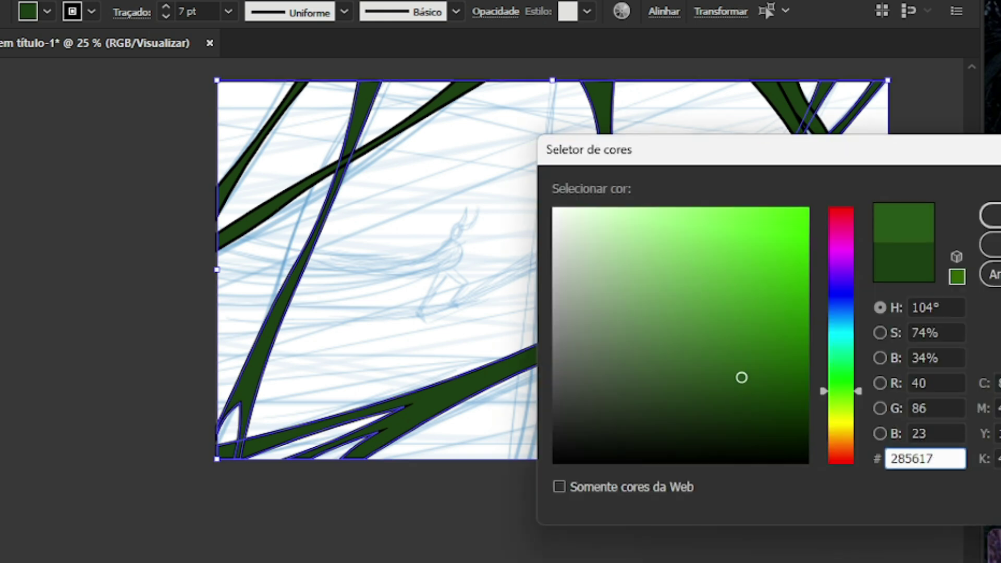
{"action": "key", "text": "Return"}
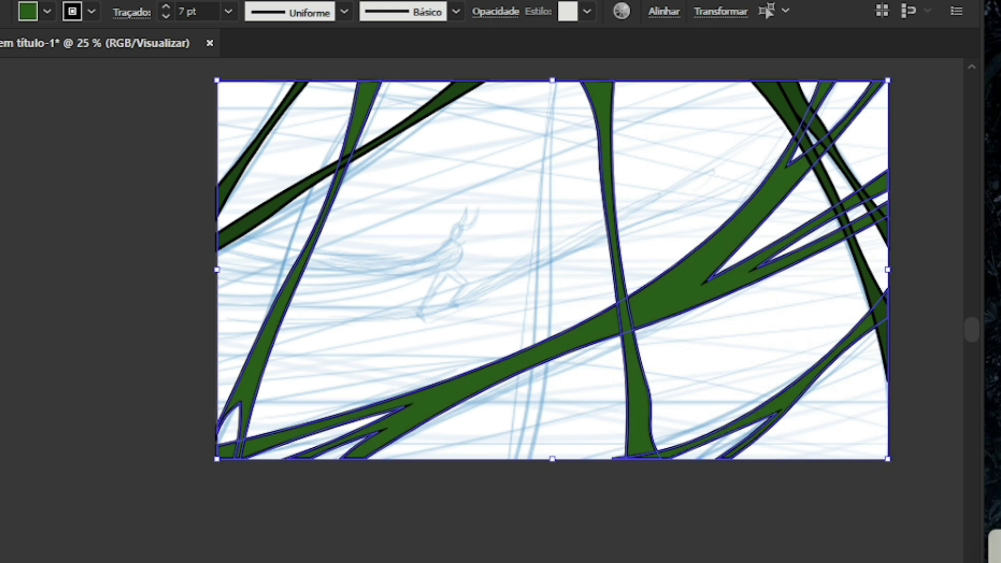
{"action": "key", "text": "ctrl+shift+a"}
{"action": "key", "text": "ctrl+minus"}
{"action": "key", "text": "ctrl+plus"}
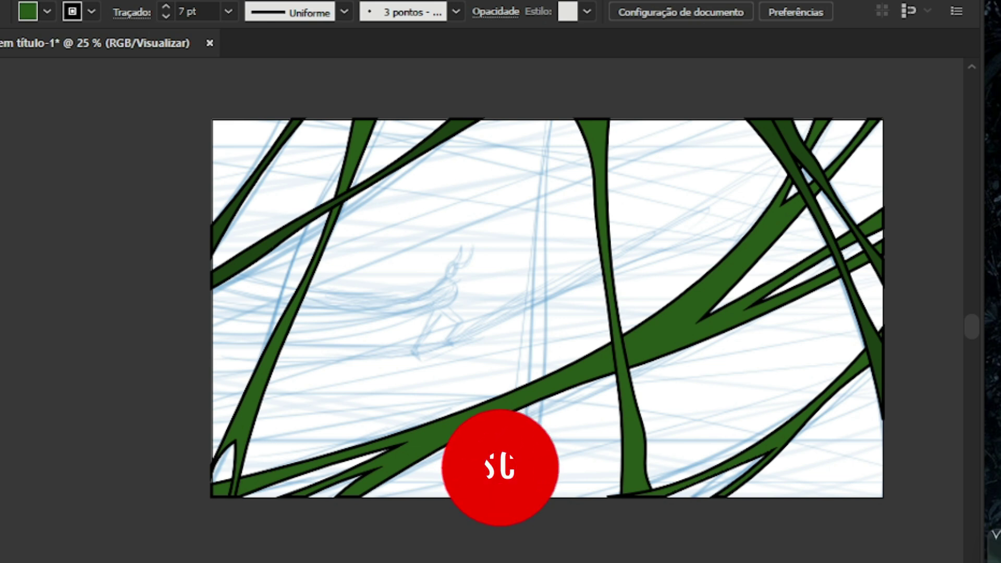
Darken the fill of the four foreground stems in the upper corners to a deeper green and deselect them
{"action": "key", "text": "ctrl+a"}
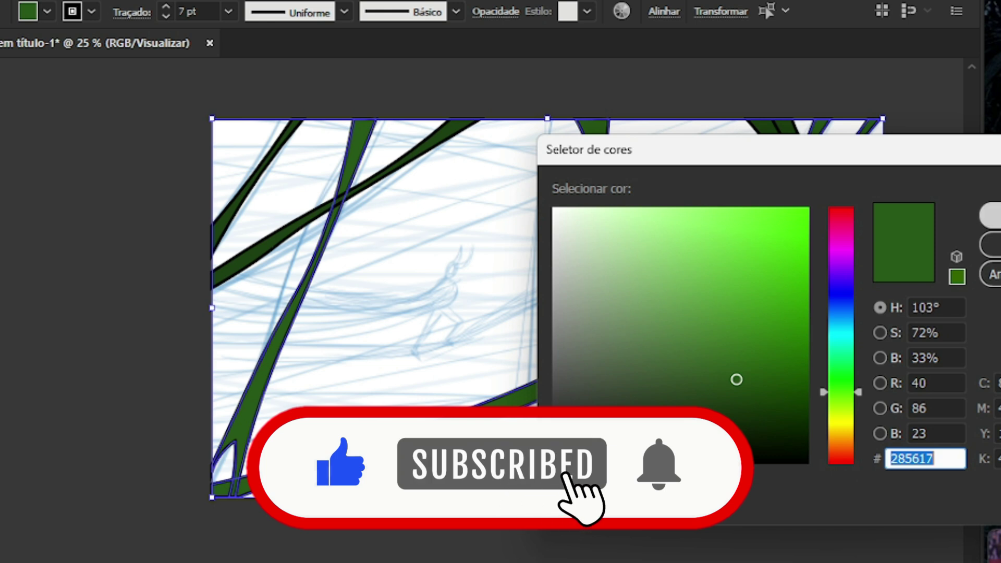
{"action": "key", "text": "Return"}
{"action": "key", "text": "ctrl+shift+a"}
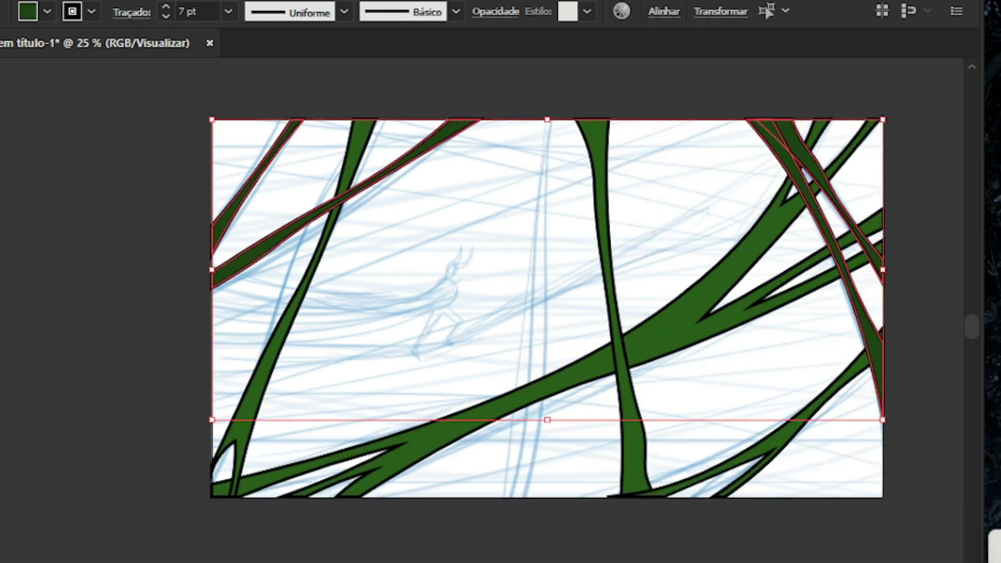
{"action": "left_click_drag", "start_coordinate": [734, 402], "coordinate": [748, 425]}
{"action": "left_click", "coordinate": [992, 215]}
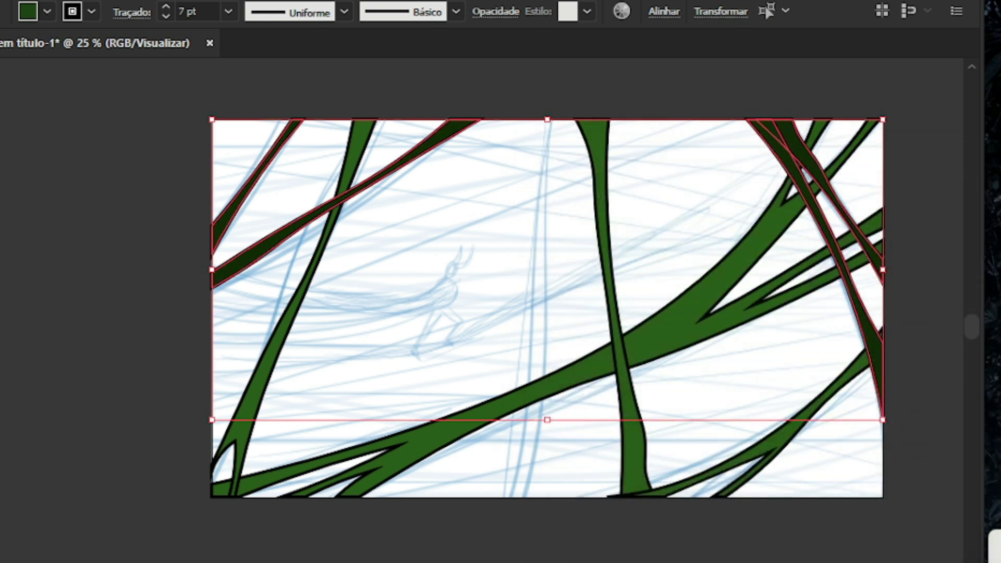
{"action": "key", "text": "ctrl+shift+a"}
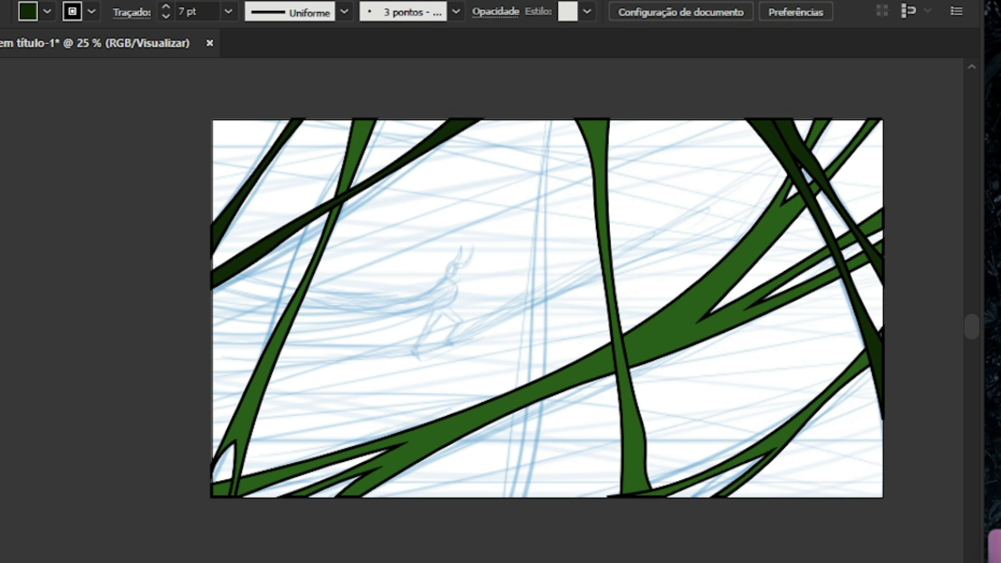
{"action": "key", "text": "ctrl+minus"}
{"action": "key", "text": "ctrl+plus"}
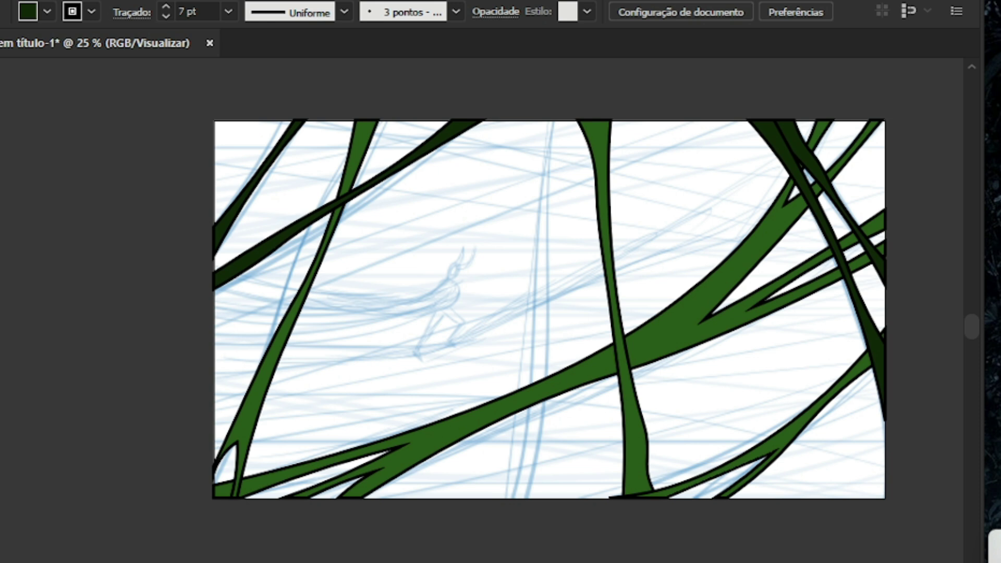
Set the defaults for new paths to no fill and a 3 pt black stroke
{"action": "left_click", "coordinate": [47, 11]}
{"action": "key", "text": "slash"}
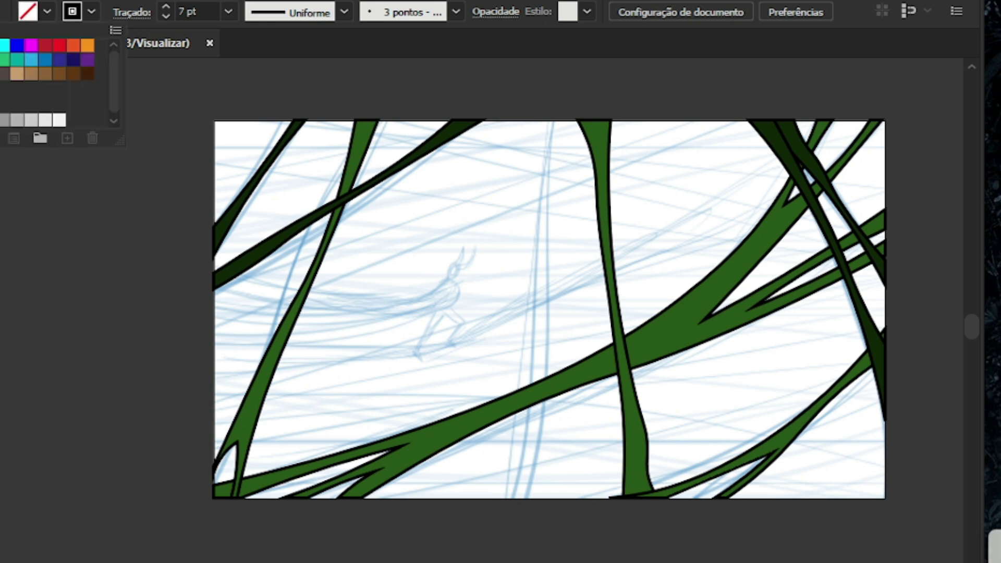
{"action": "key", "text": "Escape"}
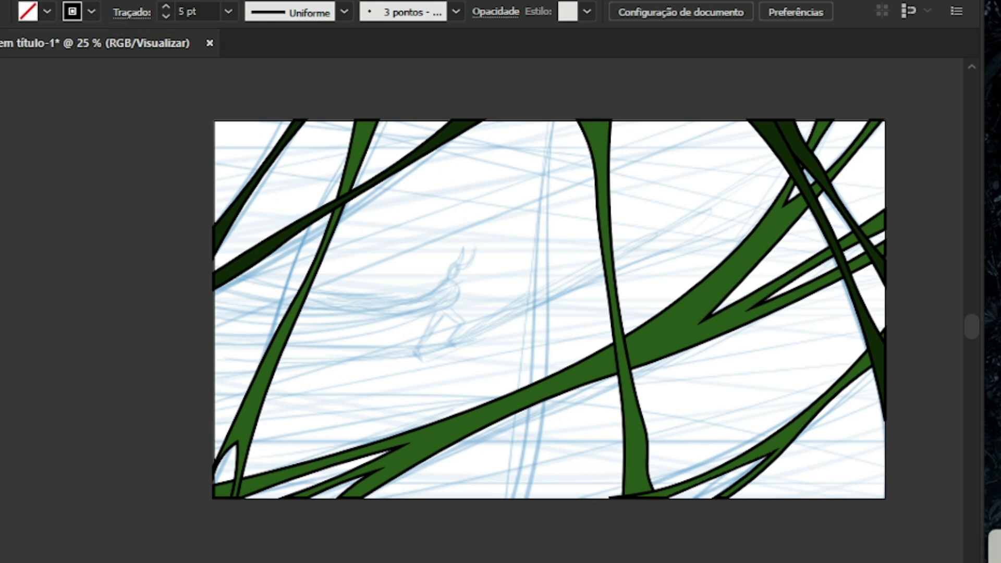
{"action": "scroll", "coordinate": [433, 262], "scroll_direction": "up", "scroll_amount": 6}
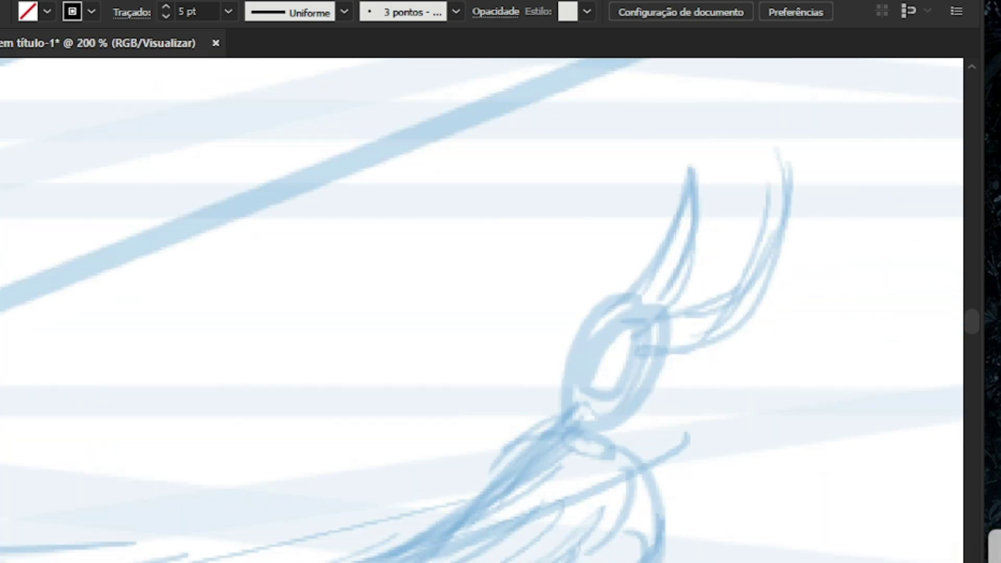
{"action": "scroll", "coordinate": [465, 225], "scroll_direction": "down", "scroll_amount": 4}
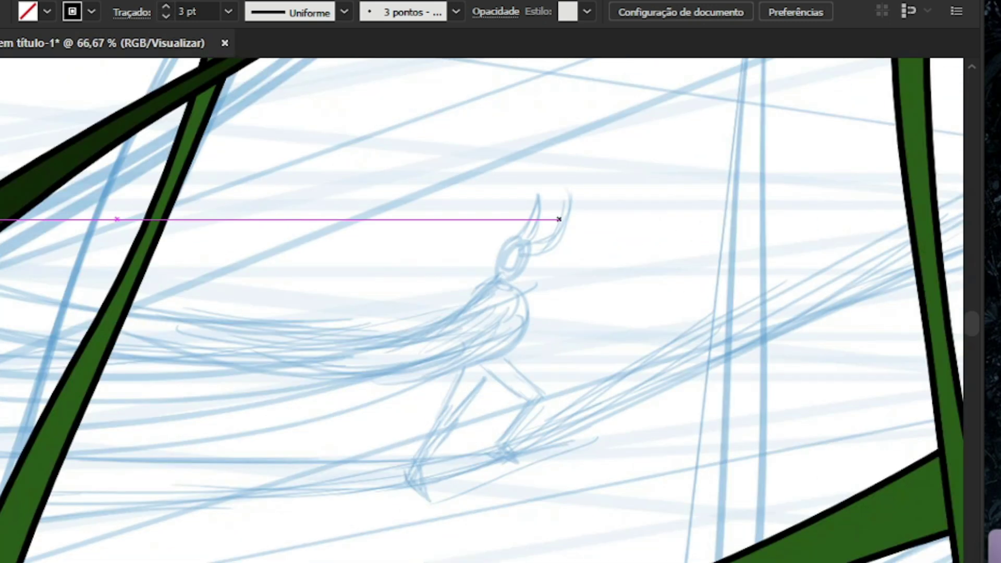
{"action": "scroll", "coordinate": [542, 193], "scroll_direction": "up", "scroll_amount": 3}
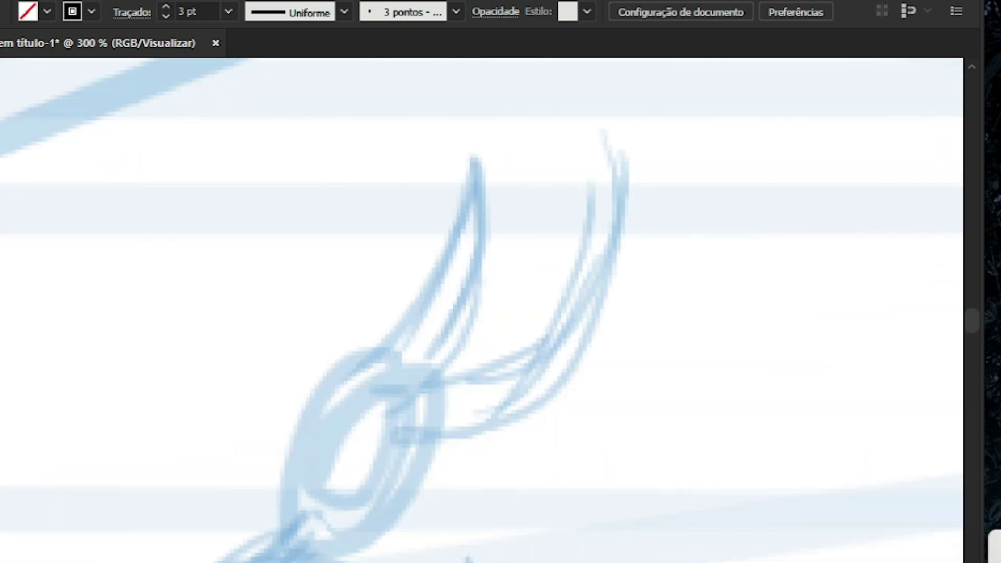
Start the figure's outline with straight segments from the right horn's tip through its base to below the head
{"action": "mouse_move", "coordinate": [610, 148]}
{"action": "left_mouse_down"}
{"action": "mouse_move", "coordinate": [476, 424]}
{"action": "mouse_move", "coordinate": [449, 428]}
{"action": "left_mouse_up"}
{"action": "scroll", "coordinate": [659, 249], "scroll_direction": "down", "scroll_amount": 2}
{"action": "scroll", "coordinate": [599, 269], "scroll_direction": "down", "scroll_amount": 2}
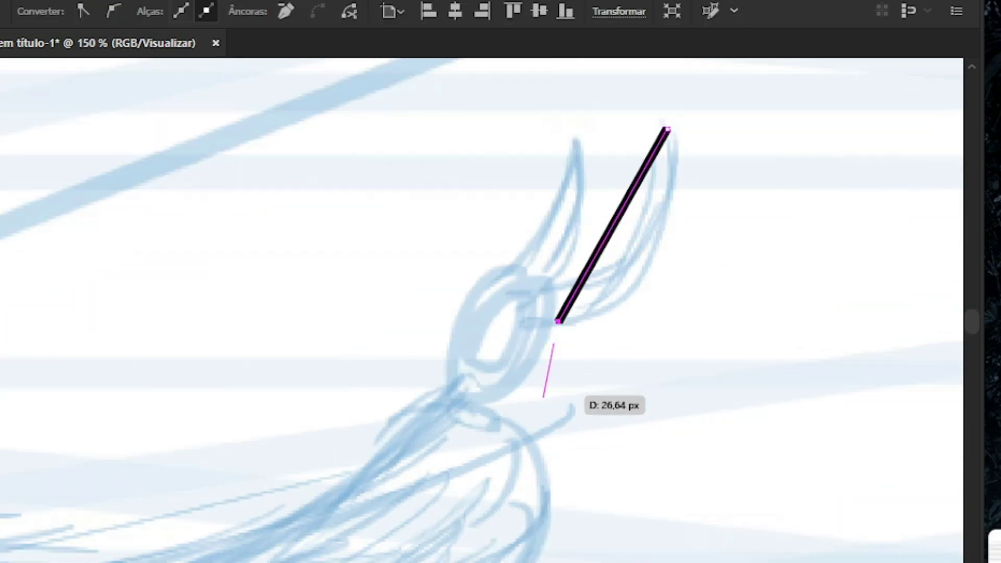
{"action": "scroll", "coordinate": [544, 375], "scroll_direction": "up", "scroll_amount": 3}
{"action": "left_click", "coordinate": [486, 410]}
{"action": "scroll", "coordinate": [610, 157], "scroll_direction": "down", "scroll_amount": 3}
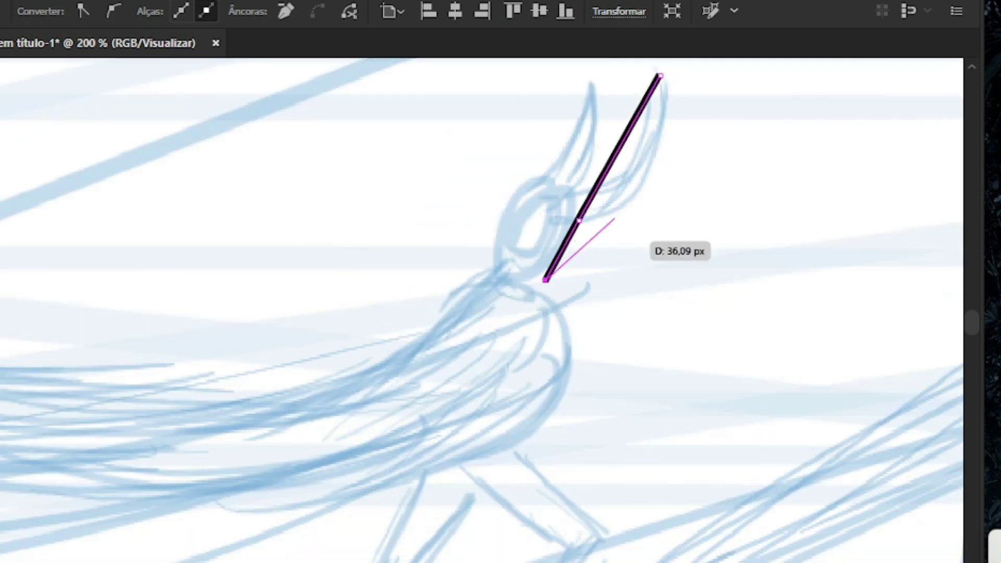
{"action": "scroll", "coordinate": [594, 349], "scroll_direction": "up", "scroll_amount": 1}
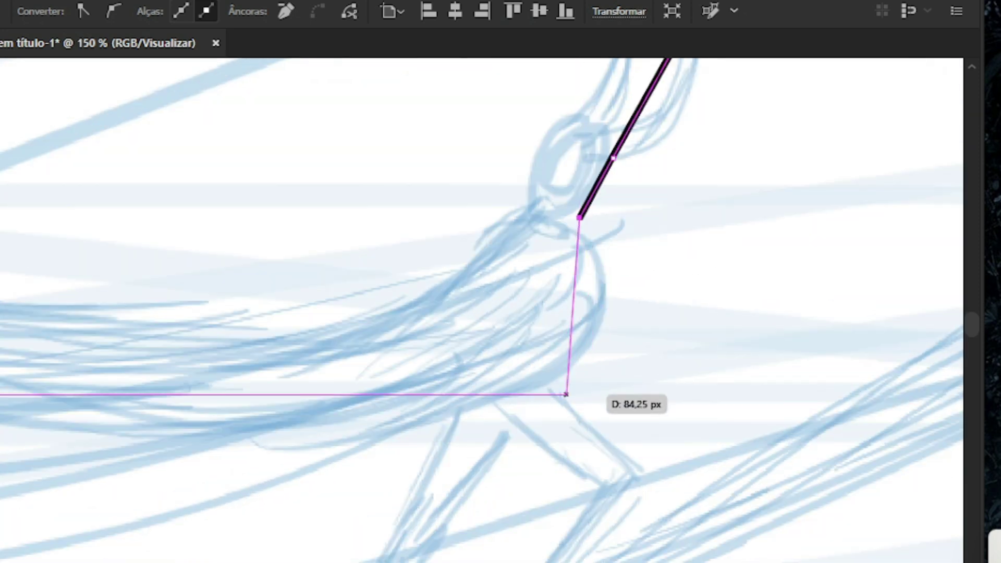
Extend the figure's outline with straight segments down the torso's front, around the front leg and foot, and back up to the inner knee
{"action": "left_click", "coordinate": [565, 395]}
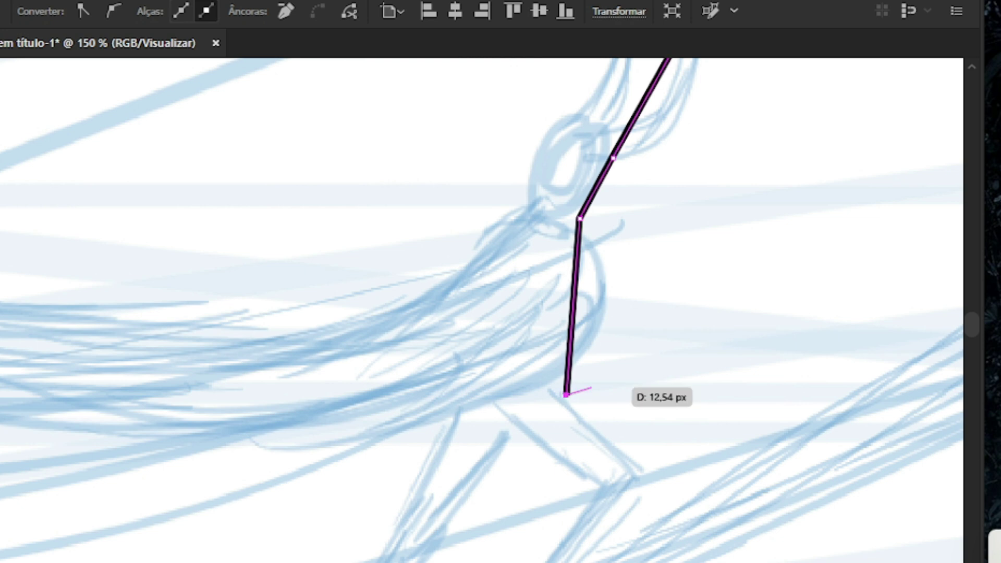
{"action": "scroll", "coordinate": [693, 286], "scroll_direction": "down", "scroll_amount": 2}
{"action": "scroll", "coordinate": [667, 313], "scroll_direction": "up", "scroll_amount": 2}
{"action": "left_click", "coordinate": [706, 329]}
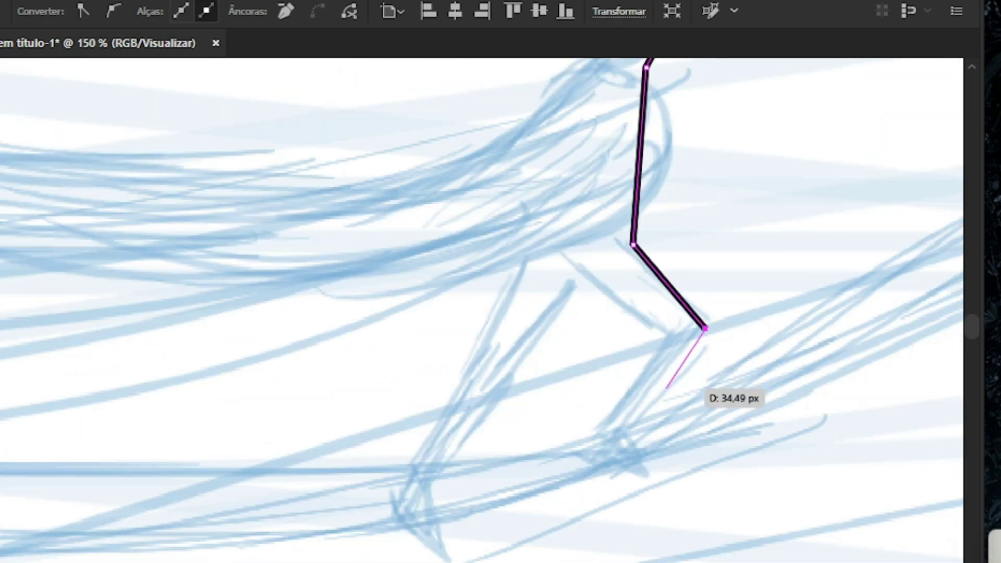
{"action": "left_click", "coordinate": [632, 433]}
{"action": "left_click", "coordinate": [654, 473]}
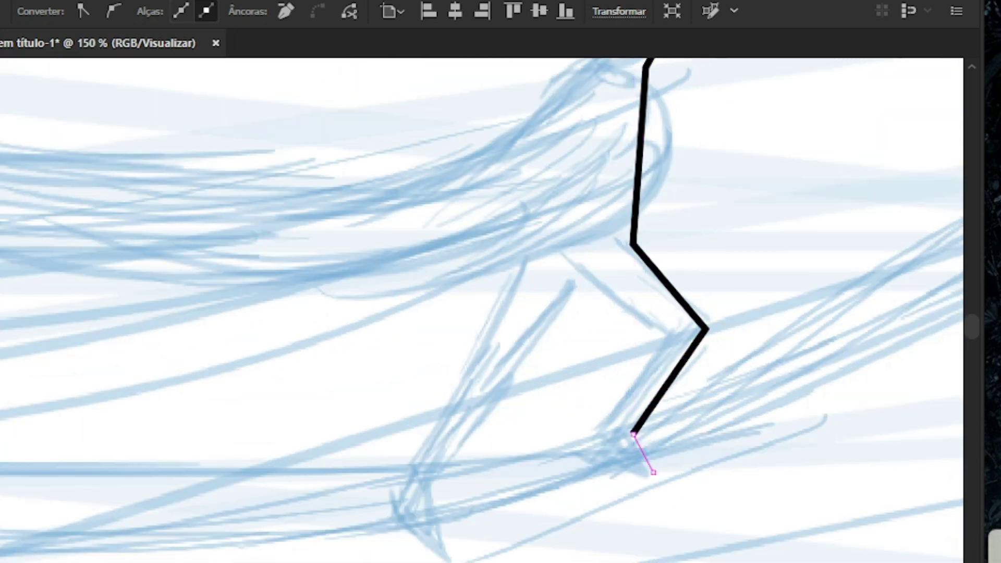
{"action": "left_click", "coordinate": [592, 430]}
{"action": "left_click_drag", "start_coordinate": [653, 374], "coordinate": [663, 335]}
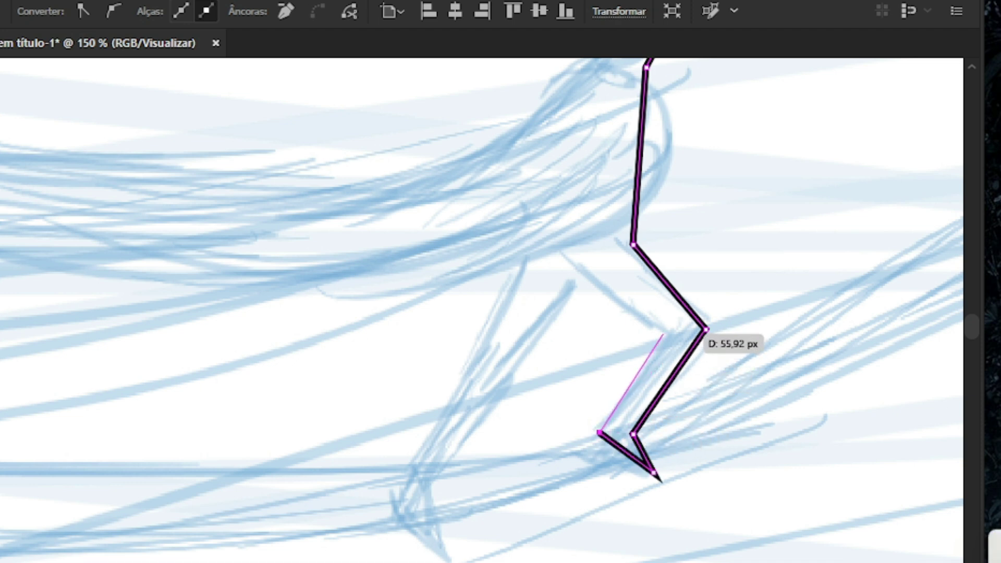
{"action": "left_click", "coordinate": [663, 334]}
Continue the outline from the crotch down around the rear leg and its pointed foot, back up to the hip
{"action": "left_click_drag", "start_coordinate": [576, 280], "coordinate": [526, 397]}
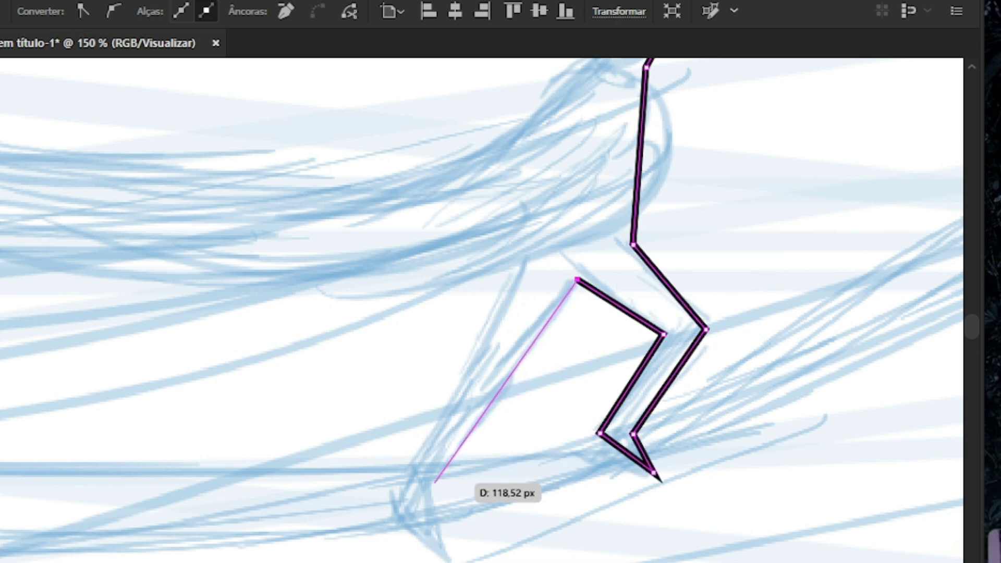
{"action": "left_click", "coordinate": [434, 482]}
{"action": "left_click_drag", "start_coordinate": [449, 545], "coordinate": [525, 262]}
Trace the trailing cape as long straight strips running between the figure's back and the artboard's left edge
{"action": "left_click_drag", "start_coordinate": [532, 253], "coordinate": [190, 311]}
{"action": "scroll", "coordinate": [652, 338], "scroll_direction": "down", "scroll_amount": 3}
{"action": "scroll", "coordinate": [425, 380], "scroll_direction": "up", "scroll_amount": 2}
{"action": "left_click_drag", "start_coordinate": [188, 299], "coordinate": [736, 303]}
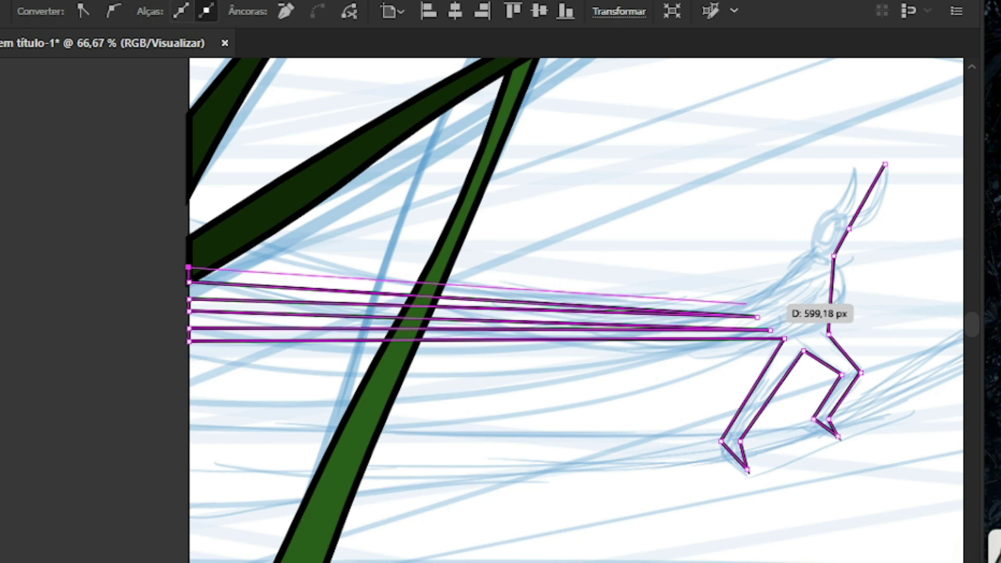
{"action": "left_click_drag", "start_coordinate": [745, 304], "coordinate": [745, 303]}
Continue the outline up the back and head, around the left horn, and close it at the right horn's tip
{"action": "mouse_move", "coordinate": [746, 304]}
{"action": "left_mouse_down"}
{"action": "mouse_move", "coordinate": [791, 261]}
{"action": "mouse_move", "coordinate": [821, 253]}
{"action": "mouse_move", "coordinate": [778, 276]}
{"action": "left_mouse_up"}
{"action": "scroll", "coordinate": [824, 250], "scroll_direction": "up", "scroll_amount": 2}
{"action": "mouse_move", "coordinate": [778, 276]}
{"action": "left_mouse_down"}
{"action": "mouse_move", "coordinate": [792, 271]}
{"action": "mouse_move", "coordinate": [734, 223]}
{"action": "mouse_move", "coordinate": [621, 264]}
{"action": "mouse_move", "coordinate": [670, 202]}
{"action": "mouse_move", "coordinate": [662, 173]}
{"action": "mouse_move", "coordinate": [645, 372]}
{"action": "mouse_move", "coordinate": [620, 384]}
{"action": "left_mouse_up"}
{"action": "scroll", "coordinate": [792, 271], "scroll_direction": "up", "scroll_amount": 3}
{"action": "scroll", "coordinate": [670, 201], "scroll_direction": "down", "scroll_amount": 2}
{"action": "scroll", "coordinate": [670, 201], "scroll_direction": "up", "scroll_amount": 2}
{"action": "left_click", "coordinate": [635, 391]}
{"action": "left_click", "coordinate": [800, 160]}
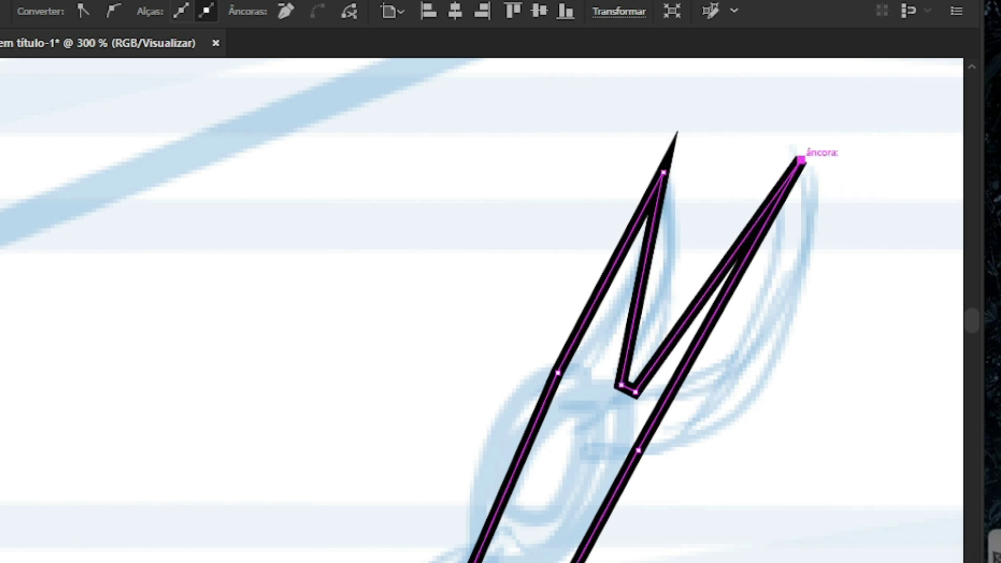
Bend both edges of the right horn into curves that follow the sketch
{"action": "scroll", "coordinate": [500, 140], "scroll_direction": "down", "scroll_amount": 2}
{"action": "scroll", "coordinate": [495, 245], "scroll_direction": "up", "scroll_amount": 1}
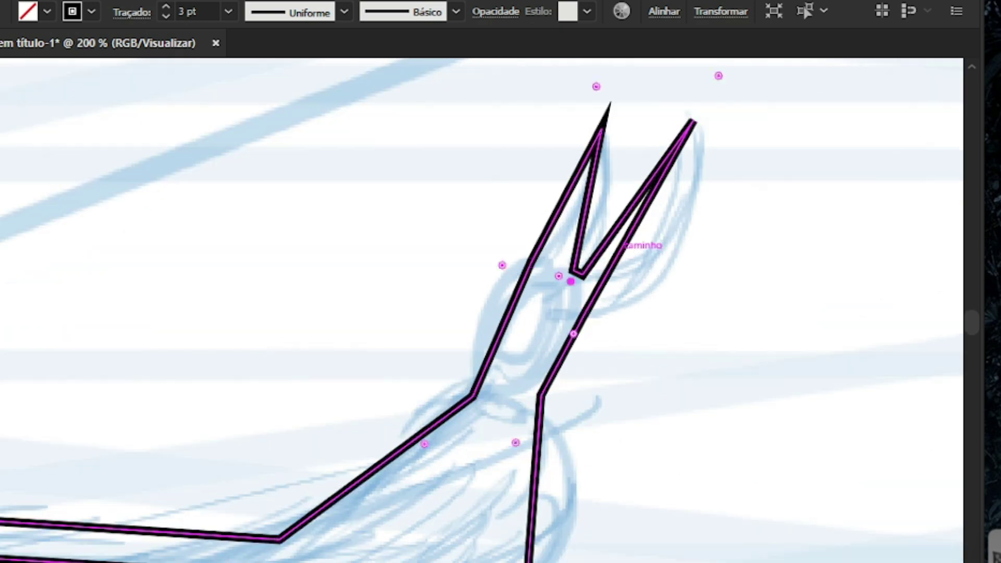
{"action": "left_click_drag", "start_coordinate": [620, 250], "coordinate": [623, 304]}
{"action": "scroll", "coordinate": [623, 235], "scroll_direction": "up", "scroll_amount": 1}
{"action": "left_click_drag", "start_coordinate": [619, 219], "coordinate": [630, 267]}
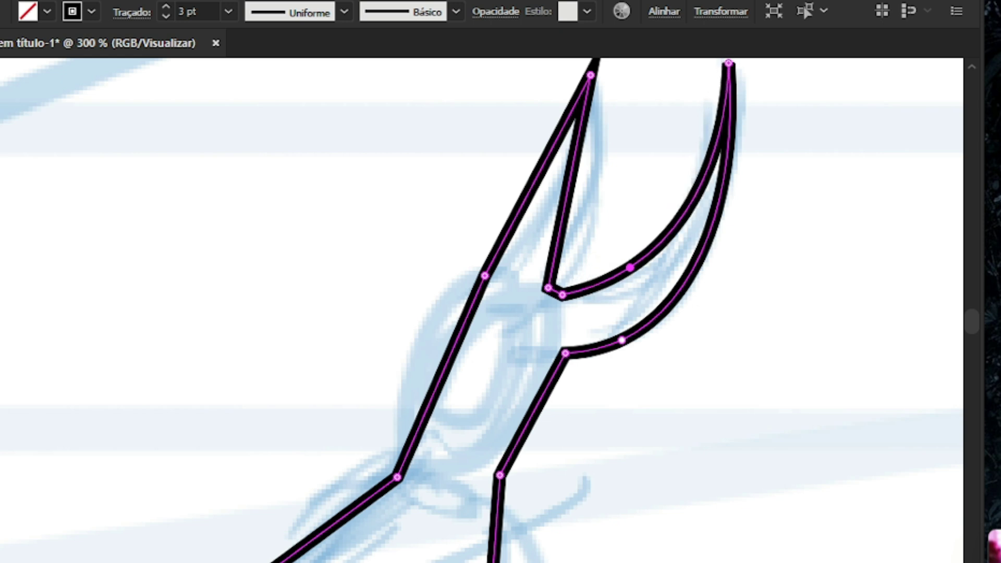
Bend the inner and outer edges of the left horn into matching curves
{"action": "scroll", "coordinate": [540, 175], "scroll_direction": "up", "scroll_amount": 1}
{"action": "left_click_drag", "start_coordinate": [569, 238], "coordinate": [598, 248]}
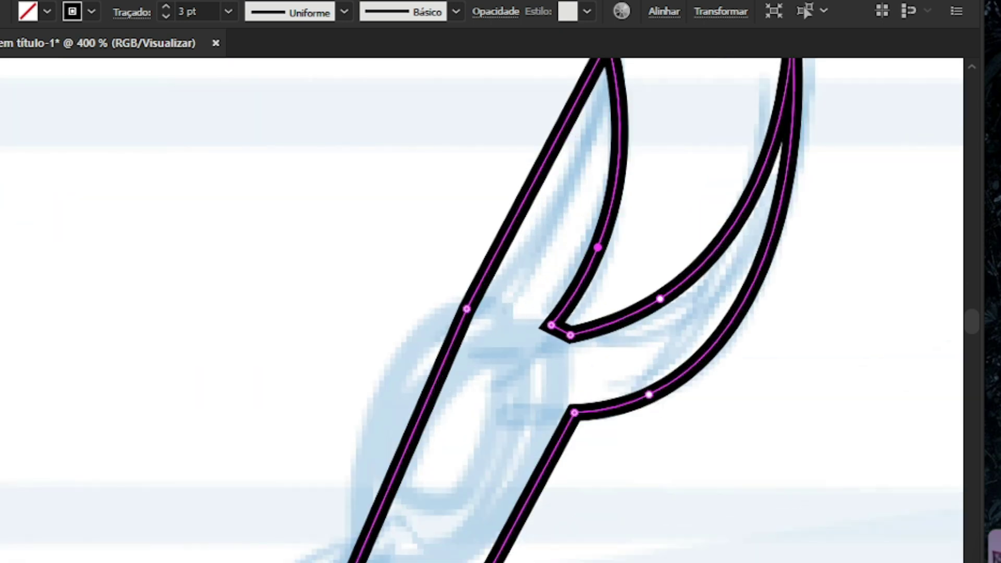
{"action": "left_click_drag", "start_coordinate": [520, 210], "coordinate": [546, 229]}
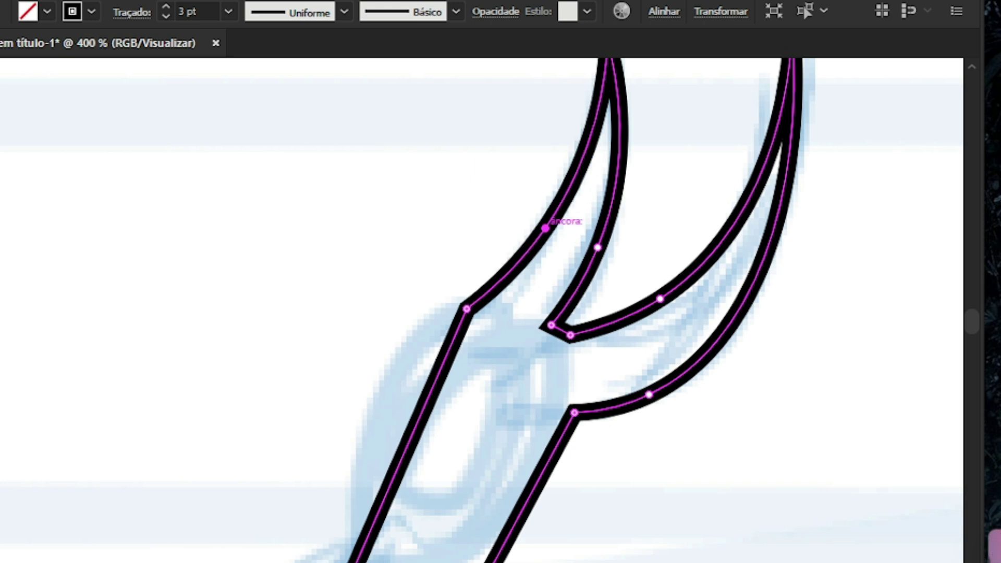
Round the back of the head into a smooth curve from the left horn's base to the neck
{"action": "scroll", "coordinate": [677, 224], "scroll_direction": "down", "scroll_amount": 2}
{"action": "scroll", "coordinate": [561, 302], "scroll_direction": "up", "scroll_amount": 1}
{"action": "left_click_drag", "start_coordinate": [561, 294], "coordinate": [548, 253]}
{"action": "scroll", "coordinate": [730, 219], "scroll_direction": "down", "scroll_amount": 1}
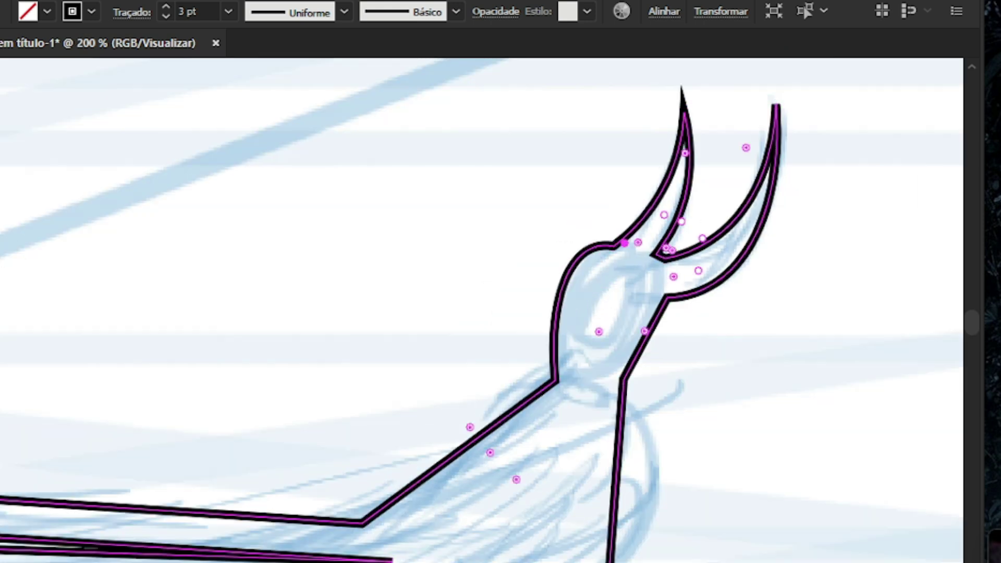
{"action": "scroll", "coordinate": [633, 265], "scroll_direction": "up", "scroll_amount": 1}
{"action": "left_click_drag", "start_coordinate": [596, 225], "coordinate": [587, 230]}
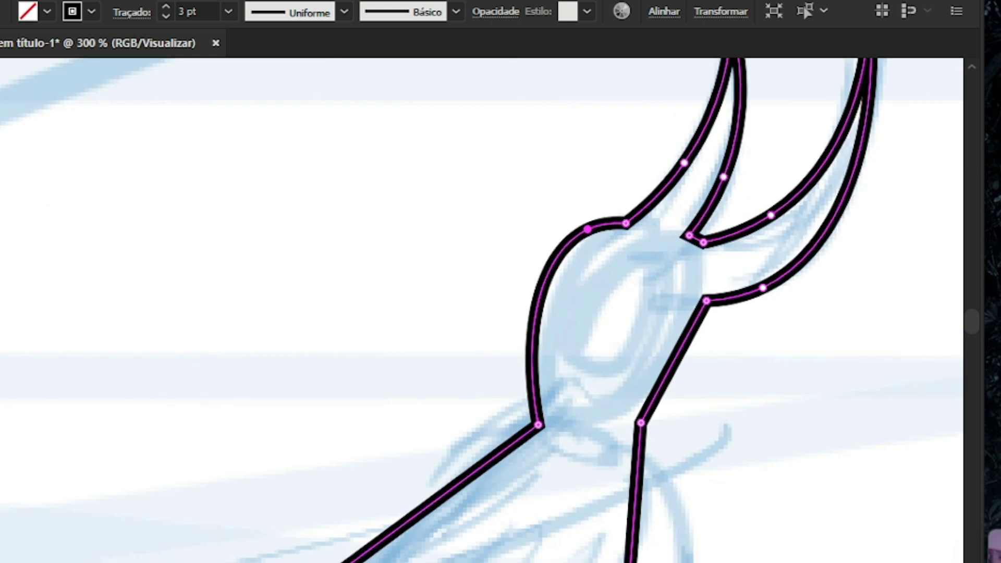
{"action": "scroll", "coordinate": [615, 229], "scroll_direction": "down", "scroll_amount": 1}
{"action": "scroll", "coordinate": [558, 260], "scroll_direction": "up", "scroll_amount": 1}
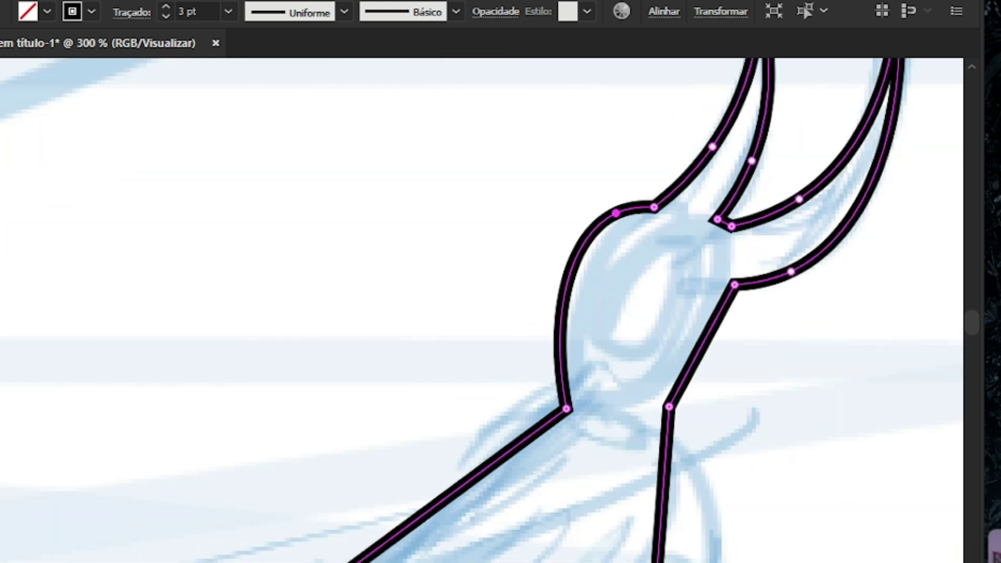
Pull a curved, pointed hair tuft out of the back of the head and place its lower corner near the neck
{"action": "scroll", "coordinate": [514, 366], "scroll_direction": "up", "scroll_amount": 2}
{"action": "left_click", "coordinate": [622, 197]}
{"action": "left_click_drag", "start_coordinate": [621, 196], "coordinate": [503, 288]}
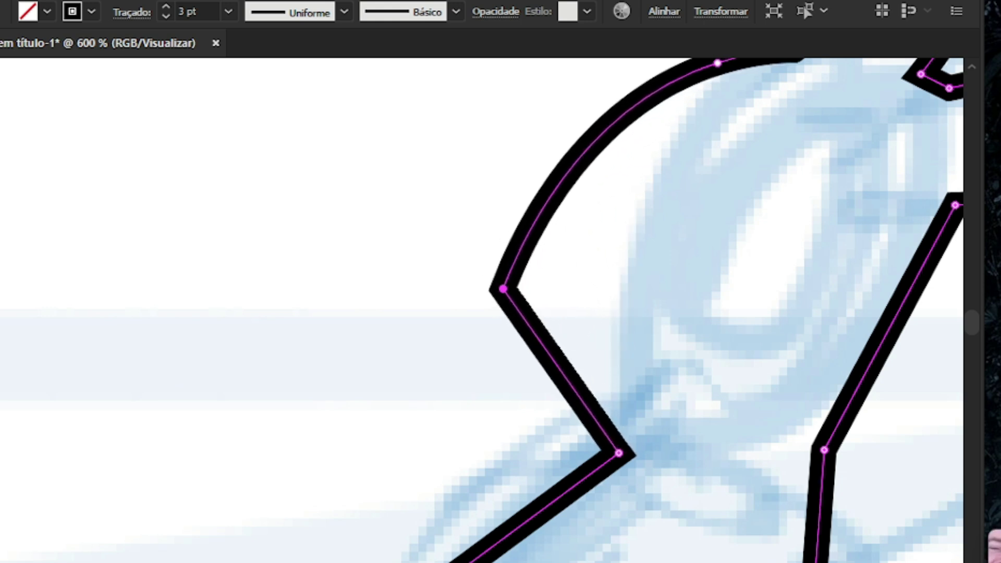
{"action": "left_click_drag", "start_coordinate": [605, 131], "coordinate": [614, 176]}
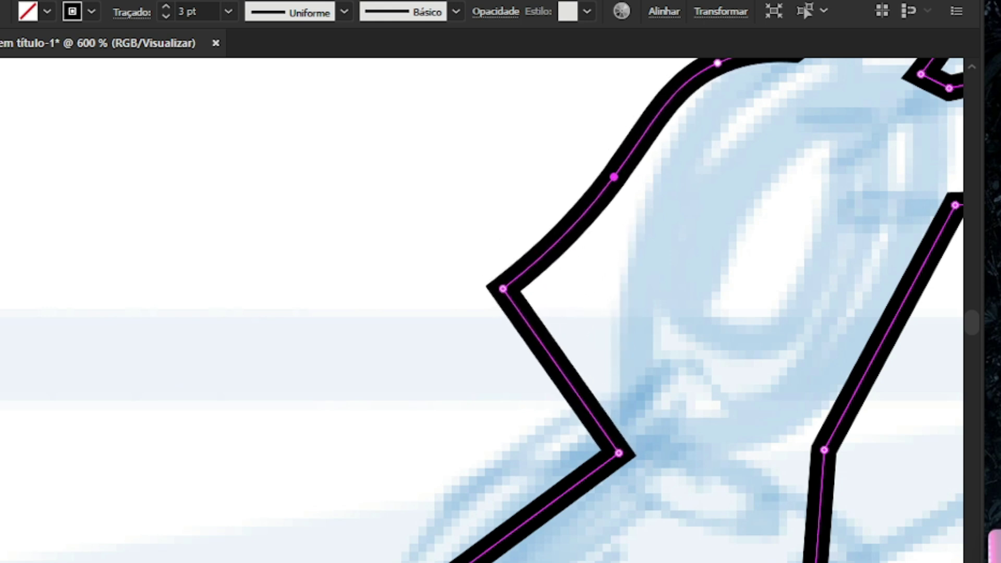
{"action": "left_click_drag", "start_coordinate": [520, 308], "coordinate": [585, 290]}
{"action": "left_click", "coordinate": [606, 294], "text": "alt"}
{"action": "left_click_drag", "start_coordinate": [502, 288], "coordinate": [448, 278]}
{"action": "key", "text": "ctrl+minus"}
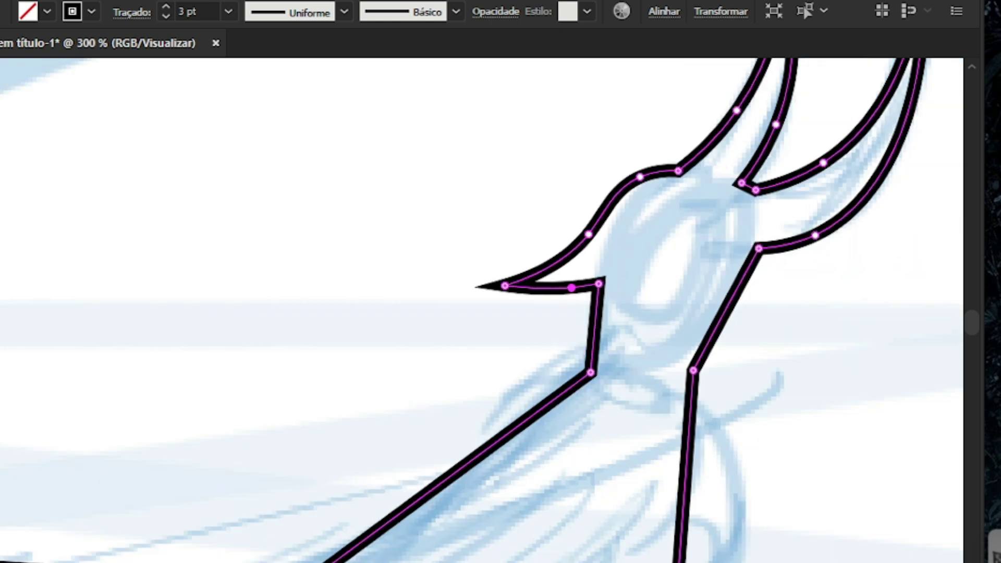
{"action": "key", "text": "ctrl+plus"}
{"action": "left_click_drag", "start_coordinate": [642, 212], "coordinate": [602, 217]}
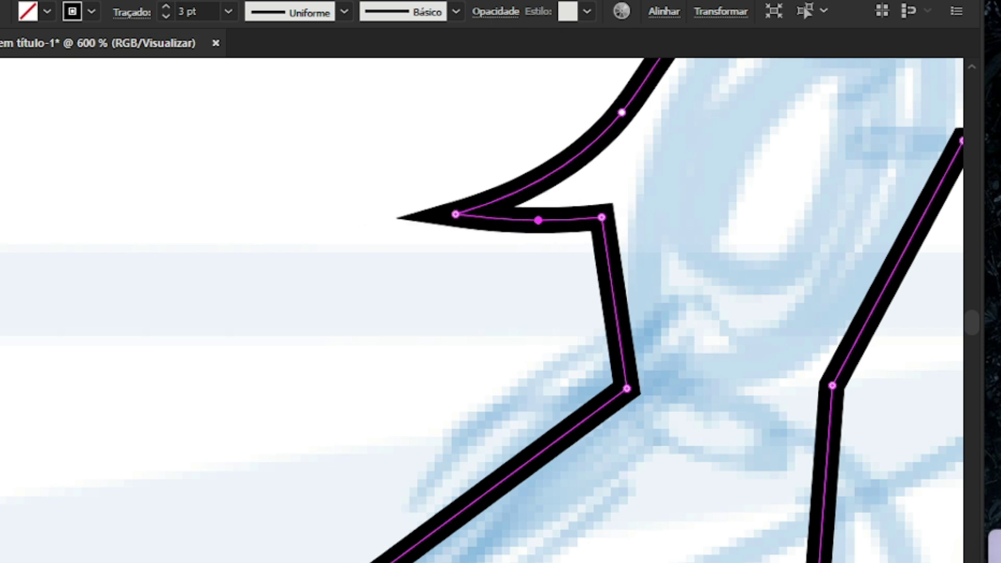
Set the figure outline's stroke weight to 1 pt
{"action": "left_click", "coordinate": [166, 16]}
{"action": "left_click", "coordinate": [165, 16]}
{"action": "key", "text": "ctrl+minus"}
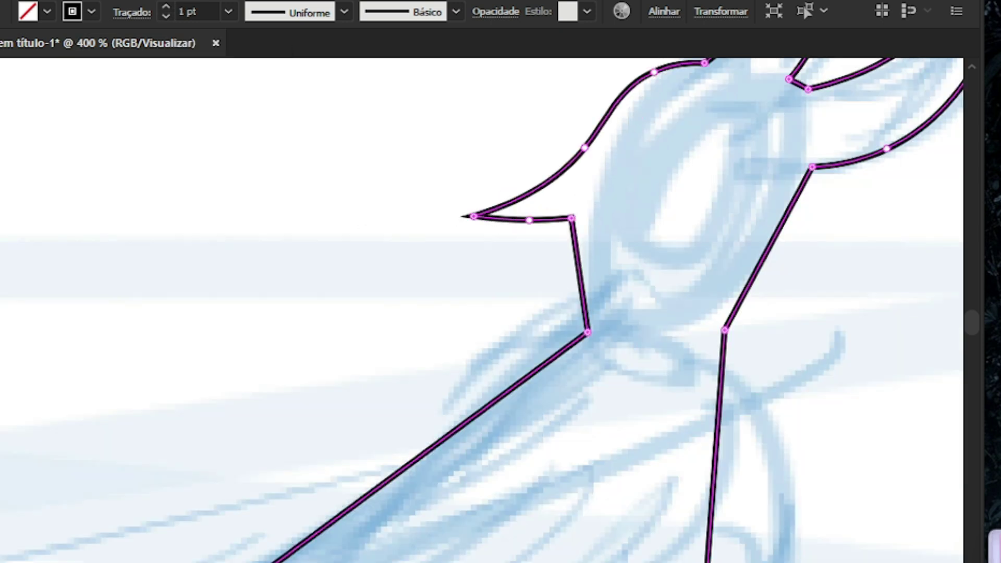
Reshape the first hair tuft's lower edge and add a second, smaller tuft with a curved upper edge below it
{"action": "key", "text": "ctrl+minus"}
{"action": "key", "text": "ctrl+plus"}
{"action": "key", "text": "ctrl+plus"}
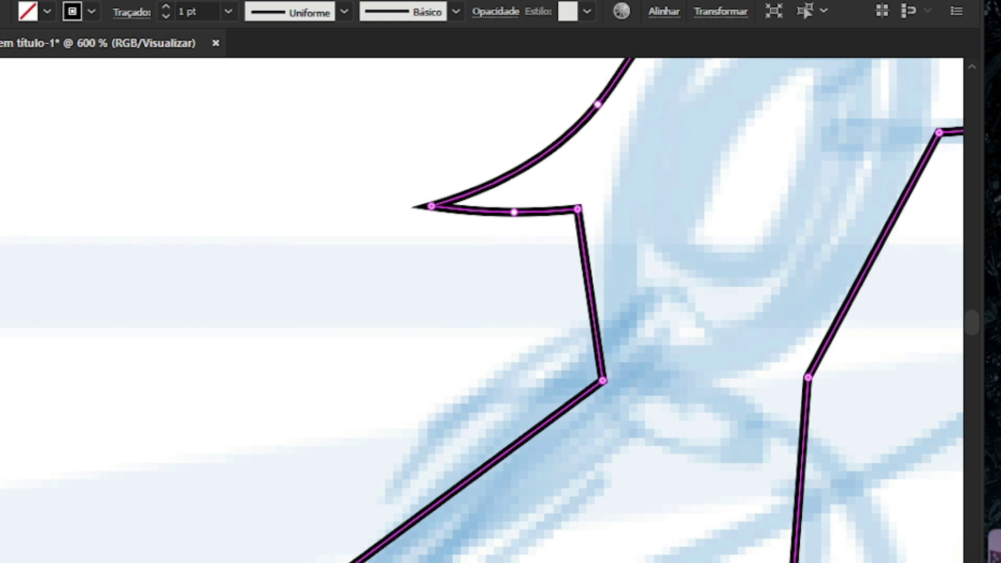
{"action": "left_click_drag", "start_coordinate": [577, 208], "coordinate": [575, 189]}
{"action": "left_click_drag", "start_coordinate": [513, 212], "coordinate": [519, 201]}
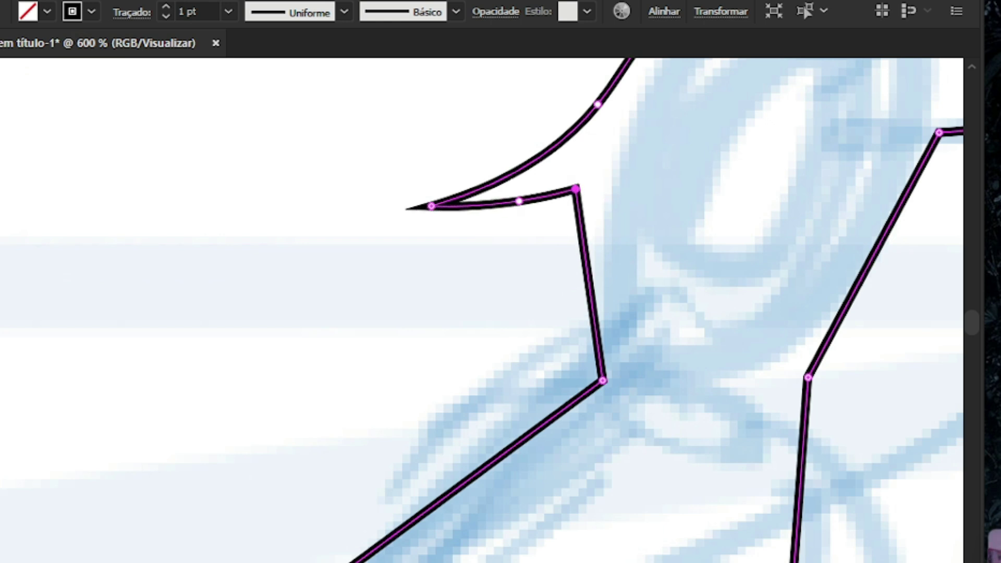
{"action": "left_click_drag", "start_coordinate": [587, 266], "coordinate": [603, 242]}
{"action": "double_click", "coordinate": [496, 266]}
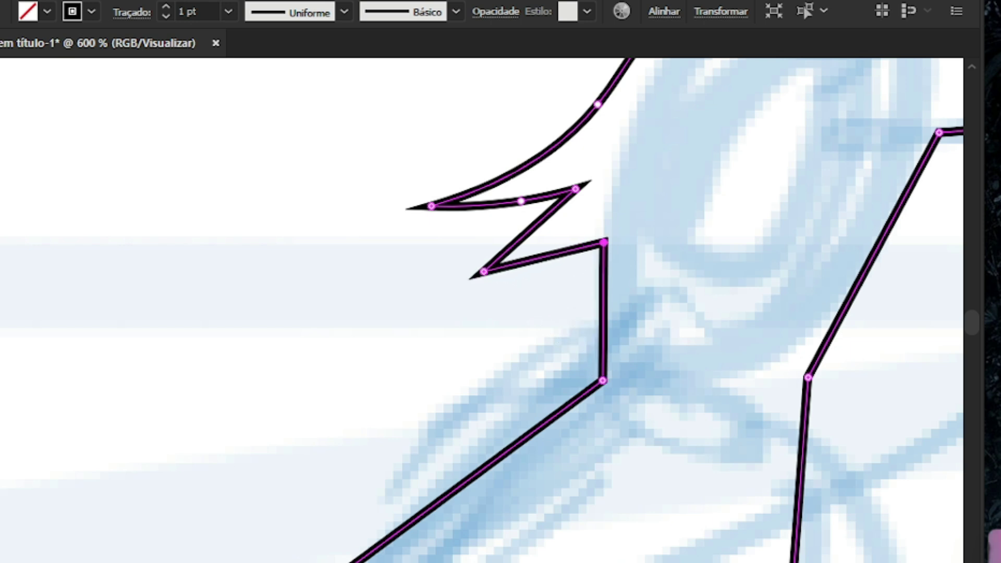
{"action": "left_click_drag", "start_coordinate": [549, 211], "coordinate": [556, 221]}
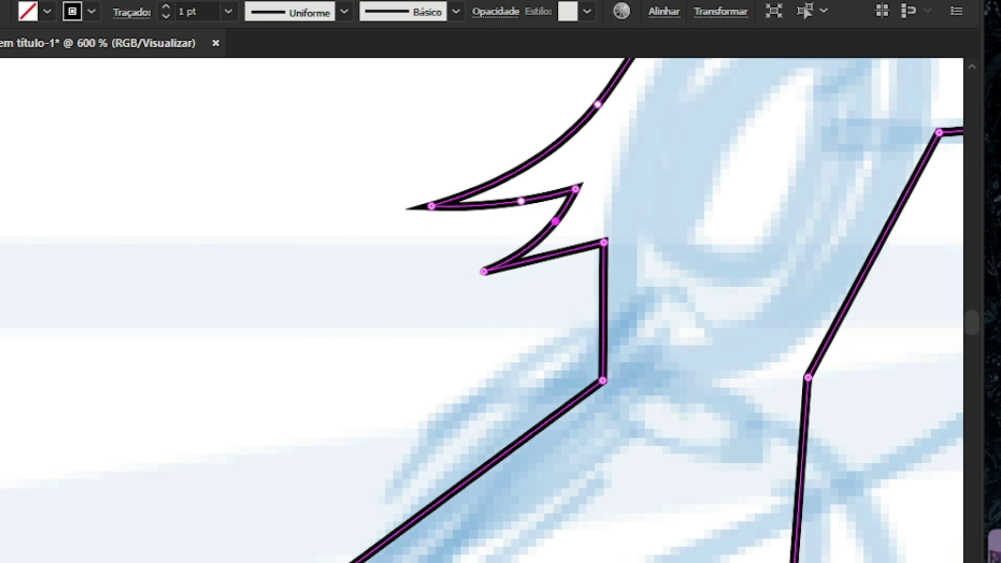
{"action": "left_click_drag", "start_coordinate": [483, 271], "coordinate": [469, 260]}
Add a third hair tuft above the neck, pointing down and back with both edges curved
{"action": "key", "text": "ctrl+minus"}
{"action": "key", "text": "ctrl+minus"}
{"action": "key", "text": "ctrl+minus"}
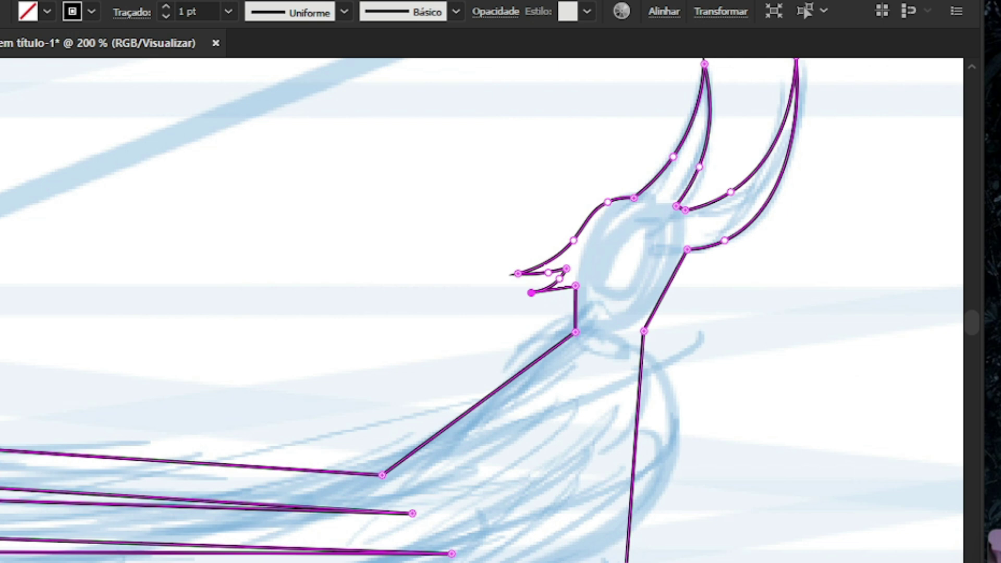
{"action": "key", "text": "ctrl+plus"}
{"action": "key", "text": "ctrl+plus"}
{"action": "key", "text": "ctrl+plus"}
{"action": "key", "text": "ctrl+plus"}
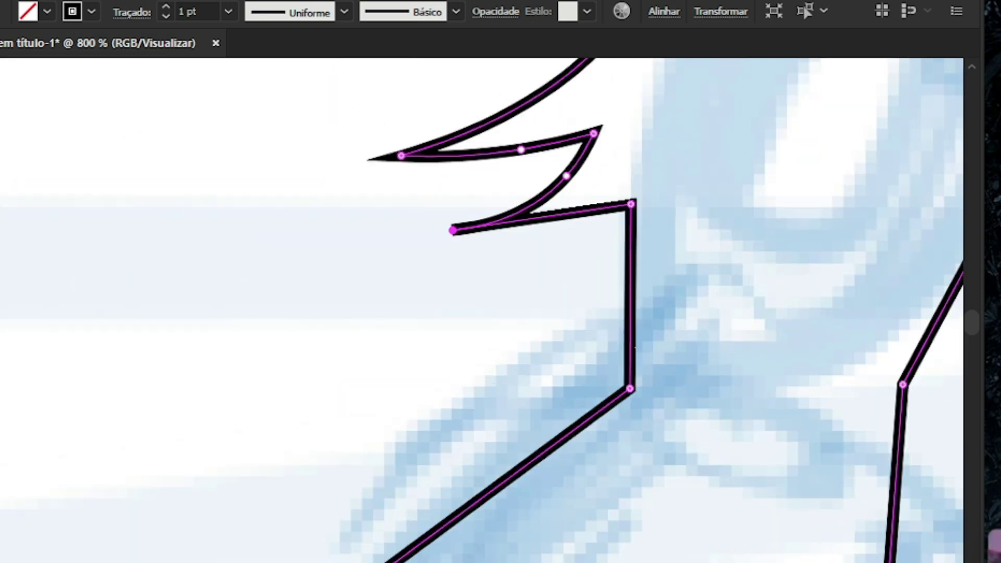
{"action": "left_click_drag", "start_coordinate": [630, 203], "coordinate": [507, 331]}
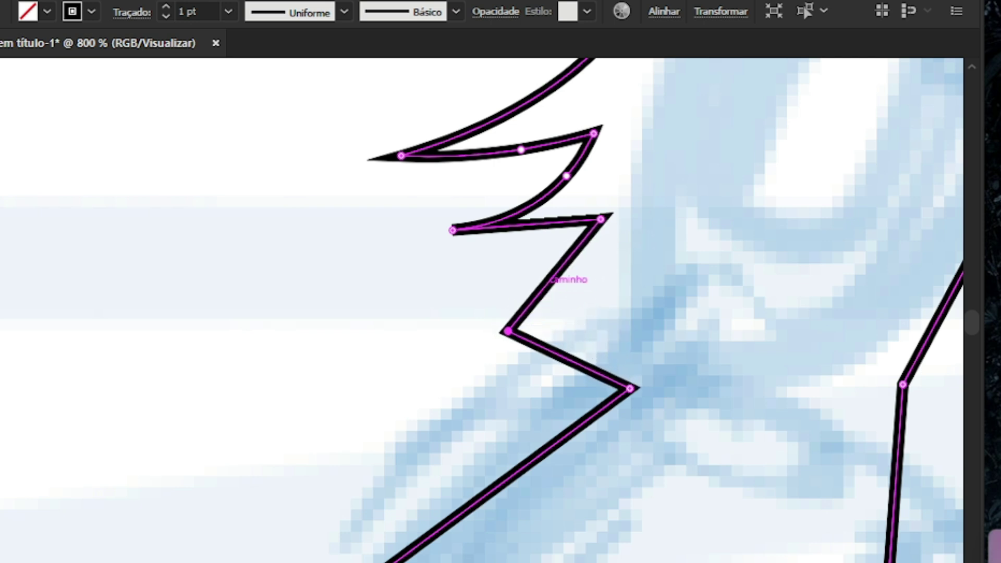
{"action": "left_click_drag", "start_coordinate": [549, 280], "coordinate": [531, 282]}
{"action": "left_click_drag", "start_coordinate": [535, 343], "coordinate": [623, 273]}
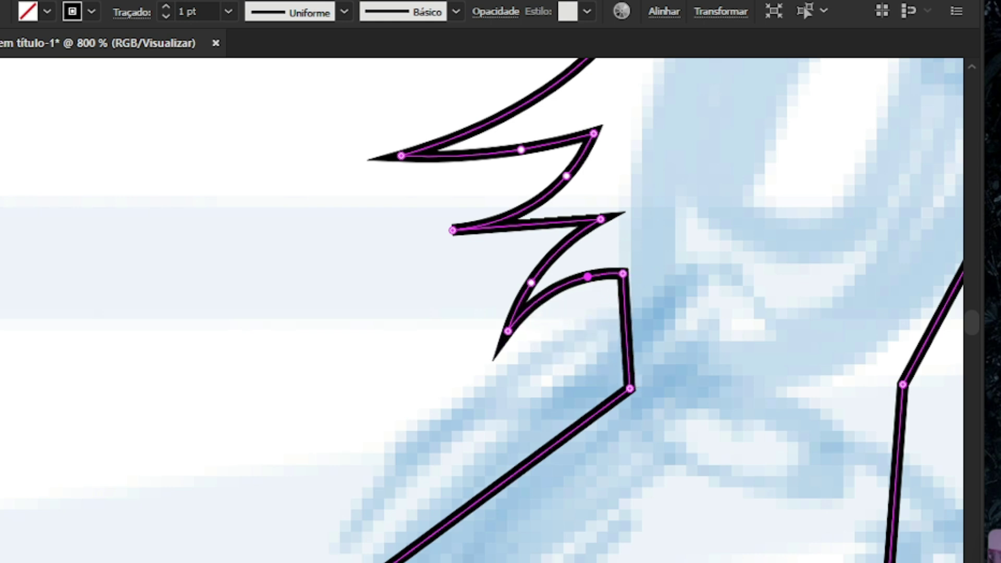
Move the corner at the nape backward so the neck slants in beneath the lowest tuft
{"action": "scroll", "coordinate": [521, 313], "scroll_direction": "down", "scroll_amount": 3}
{"action": "scroll", "coordinate": [521, 313], "scroll_direction": "up", "scroll_amount": 3}
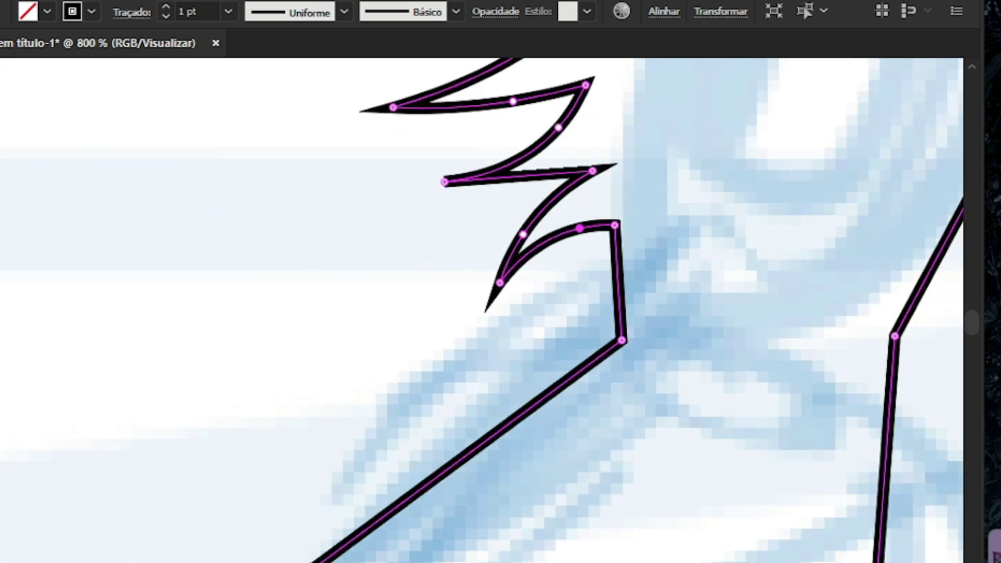
{"action": "scroll", "coordinate": [643, 307], "scroll_direction": "down", "scroll_amount": 1}
{"action": "left_click_drag", "start_coordinate": [627, 331], "coordinate": [572, 322]}
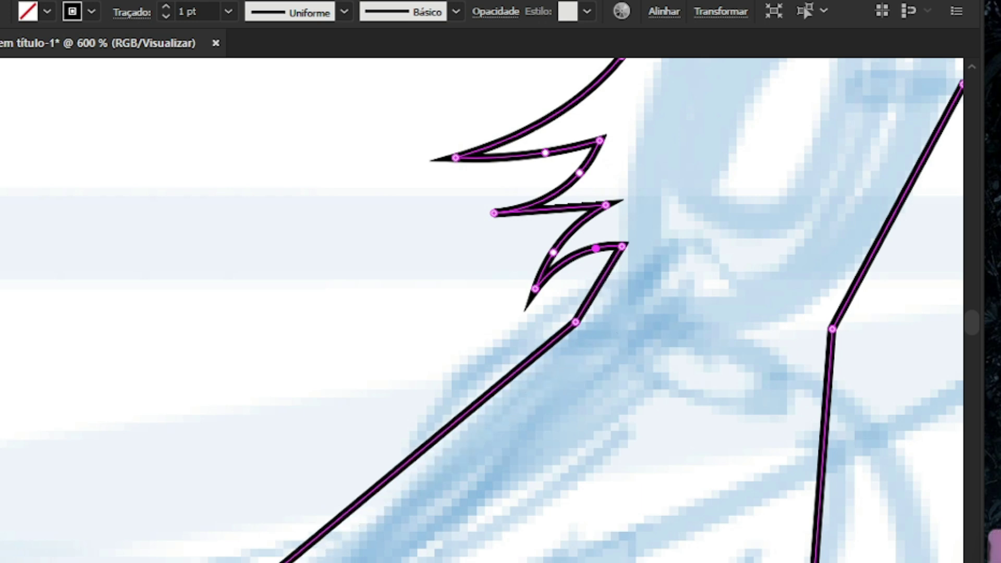
Round the top of the figure's back below the nape by repositioning the nape corner and adding a curve point
{"action": "scroll", "coordinate": [691, 227], "scroll_direction": "down", "scroll_amount": 4}
{"action": "scroll", "coordinate": [692, 227], "scroll_direction": "up", "scroll_amount": 2}
{"action": "left_click_drag", "start_coordinate": [500, 385], "coordinate": [472, 350]}
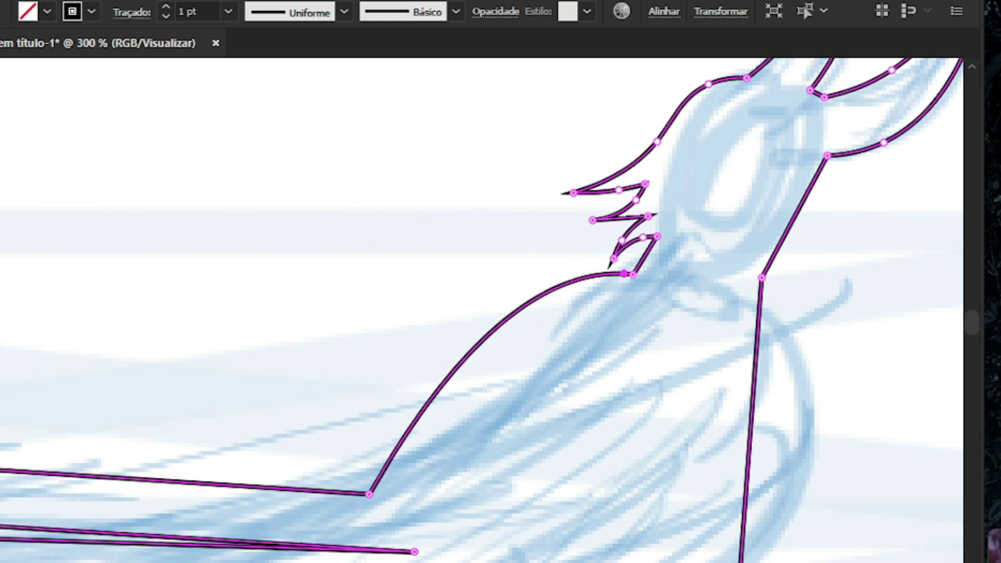
{"action": "scroll", "coordinate": [637, 274], "scroll_direction": "up", "scroll_amount": 4}
{"action": "left_click_drag", "start_coordinate": [620, 280], "coordinate": [641, 262]}
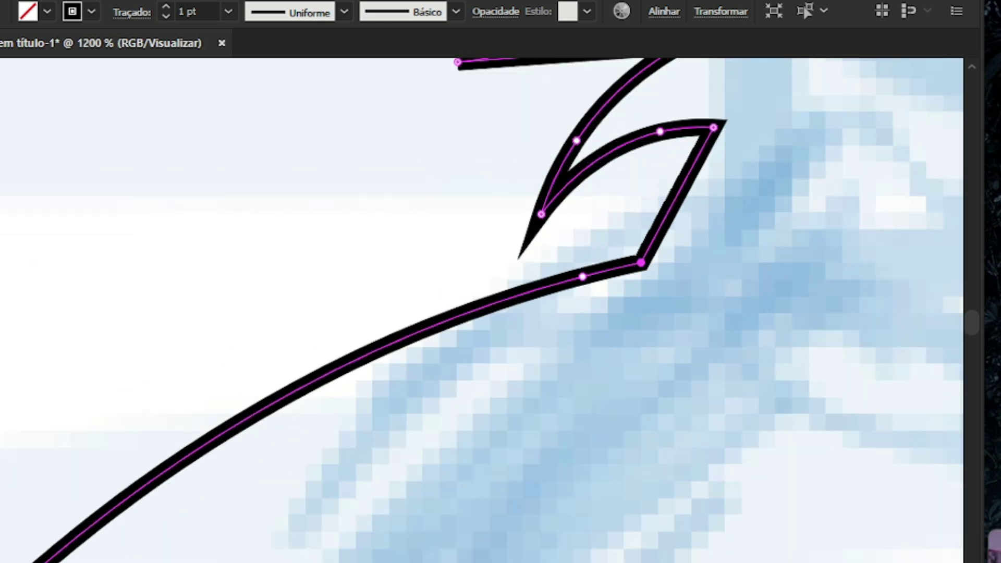
{"action": "left_click_drag", "start_coordinate": [582, 277], "coordinate": [617, 261]}
{"action": "left_click", "coordinate": [475, 295]}
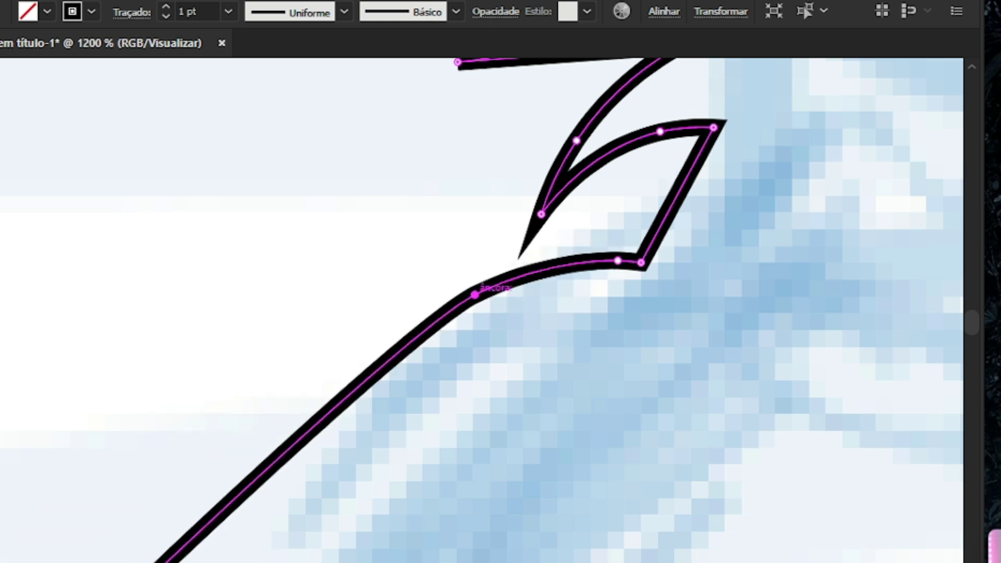
{"action": "left_click_drag", "start_coordinate": [475, 295], "coordinate": [477, 298]}
{"action": "key", "text": "ctrl+minus"}
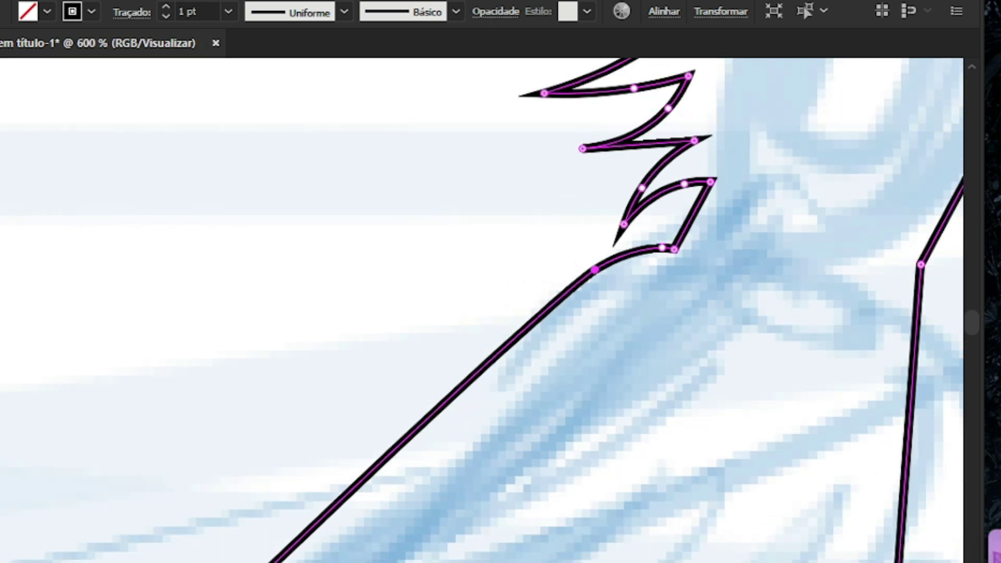
Refine the tip and curved edges of the lowest hair tuft
{"action": "key", "text": "ctrl+plus"}
{"action": "left_click_drag", "start_coordinate": [622, 214], "coordinate": [681, 212]}
{"action": "scroll", "coordinate": [770, 214], "scroll_direction": "down", "scroll_amount": 4}
{"action": "scroll", "coordinate": [754, 209], "scroll_direction": "up", "scroll_amount": 4}
{"action": "mouse_move", "coordinate": [713, 144]}
{"action": "left_mouse_down"}
{"action": "mouse_move", "coordinate": [700, 143]}
{"action": "mouse_move", "coordinate": [705, 156]}
{"action": "left_mouse_up"}
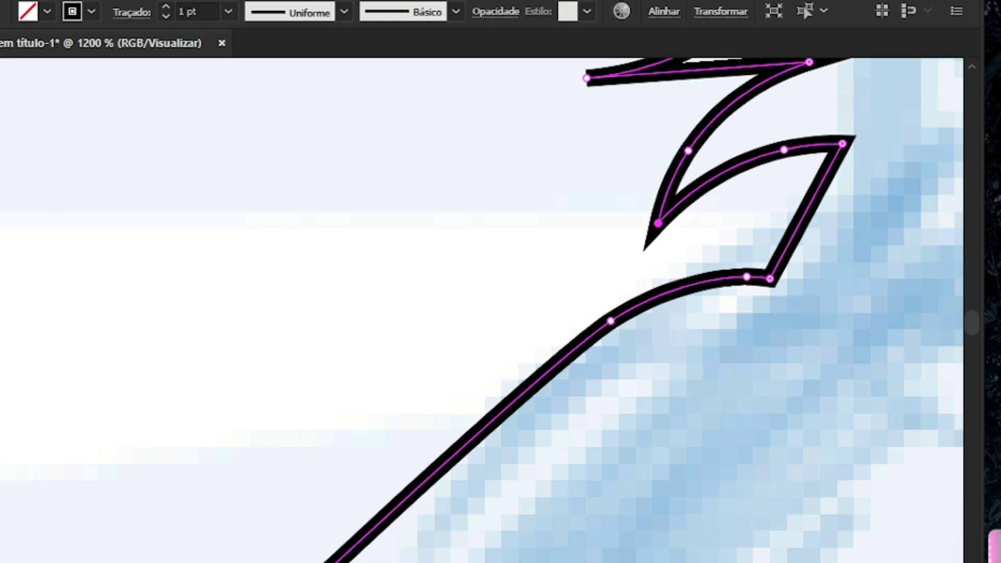
{"action": "scroll", "coordinate": [558, 235], "scroll_direction": "down", "scroll_amount": 5}
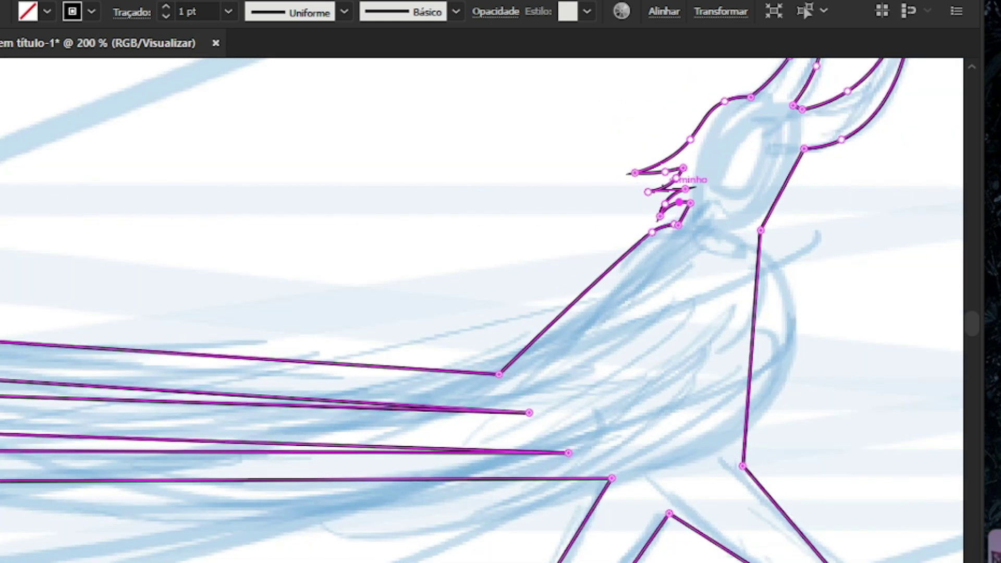
Pull the middle hair tuft's tip backward and curve both its edges with an added point on each
{"action": "scroll", "coordinate": [558, 234], "scroll_direction": "up", "scroll_amount": 6}
{"action": "left_click_drag", "start_coordinate": [519, 240], "coordinate": [465, 239]}
{"action": "key", "text": "ctrl+z"}
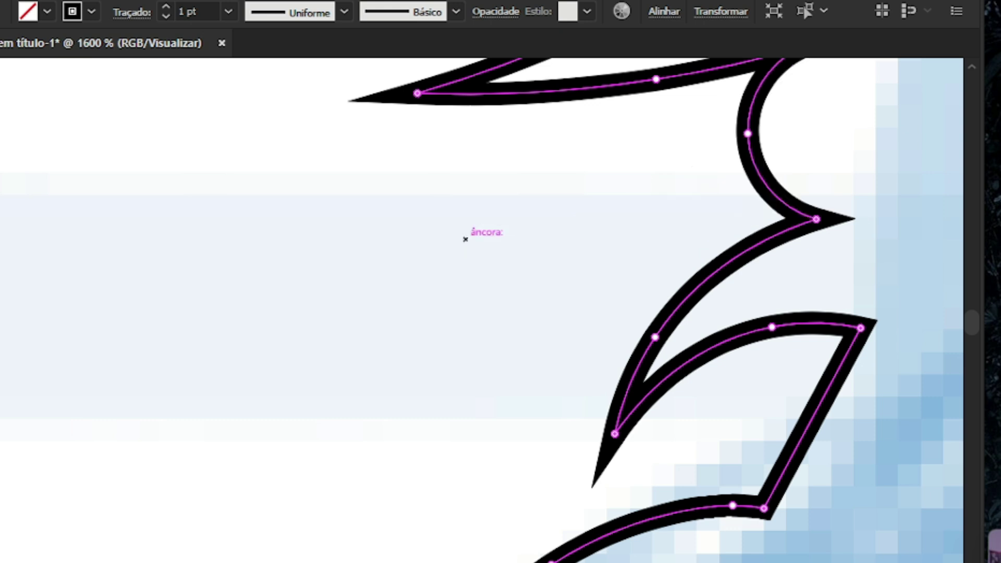
{"action": "left_click_drag", "start_coordinate": [748, 140], "coordinate": [524, 243]}
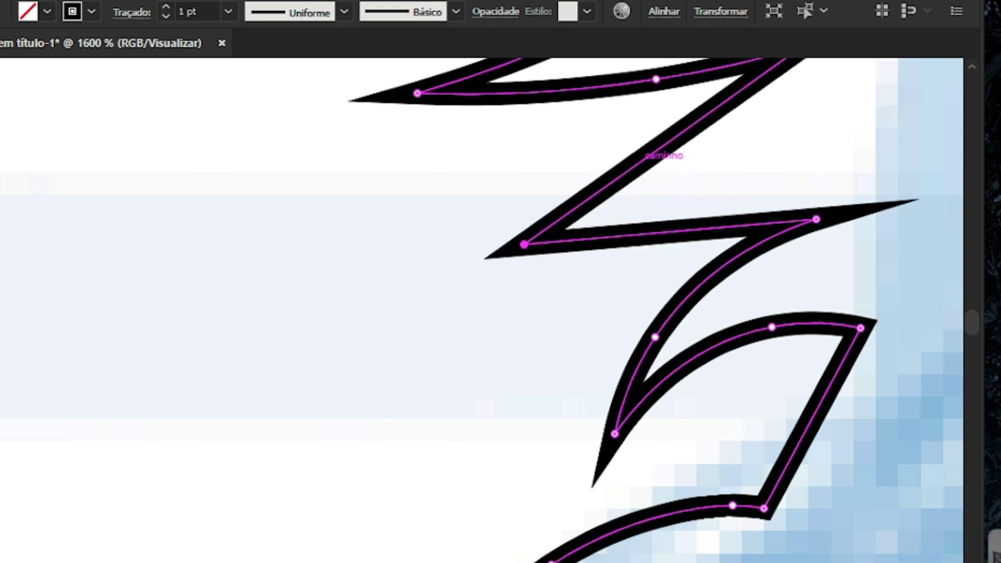
{"action": "left_click_drag", "start_coordinate": [652, 157], "coordinate": [652, 180]}
{"action": "left_click_drag", "start_coordinate": [677, 228], "coordinate": [603, 370]}
{"action": "scroll", "coordinate": [561, 251], "scroll_direction": "down", "scroll_amount": 2}
{"action": "scroll", "coordinate": [712, 230], "scroll_direction": "up", "scroll_amount": 4}
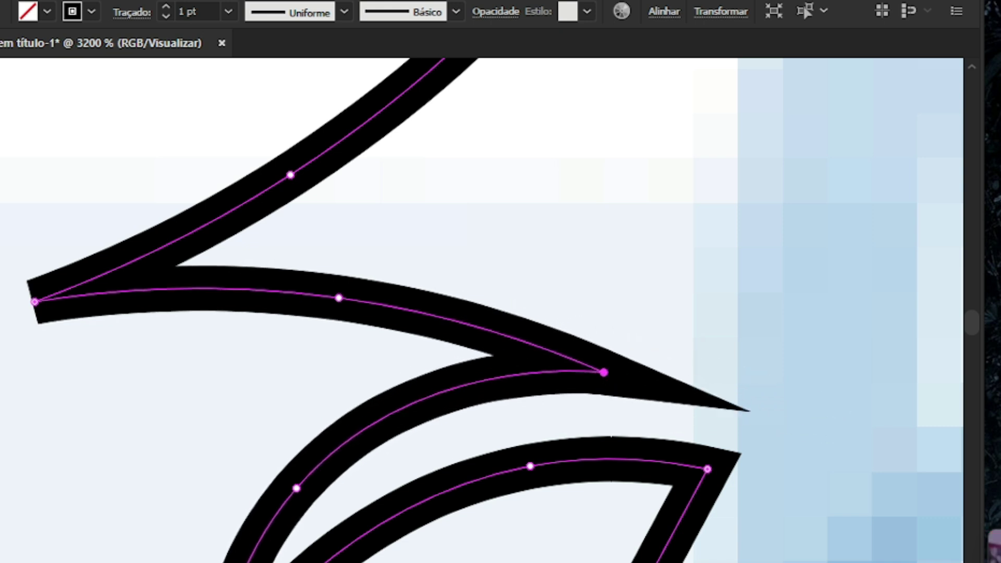
Move the lower root of the lowest hair tuft inward and down, and adjust the curve point on its lower edge
{"action": "scroll", "coordinate": [603, 371], "scroll_direction": "up", "scroll_amount": 1}
{"action": "scroll", "coordinate": [603, 370], "scroll_direction": "down", "scroll_amount": 2}
{"action": "scroll", "coordinate": [564, 506], "scroll_direction": "up", "scroll_amount": 2}
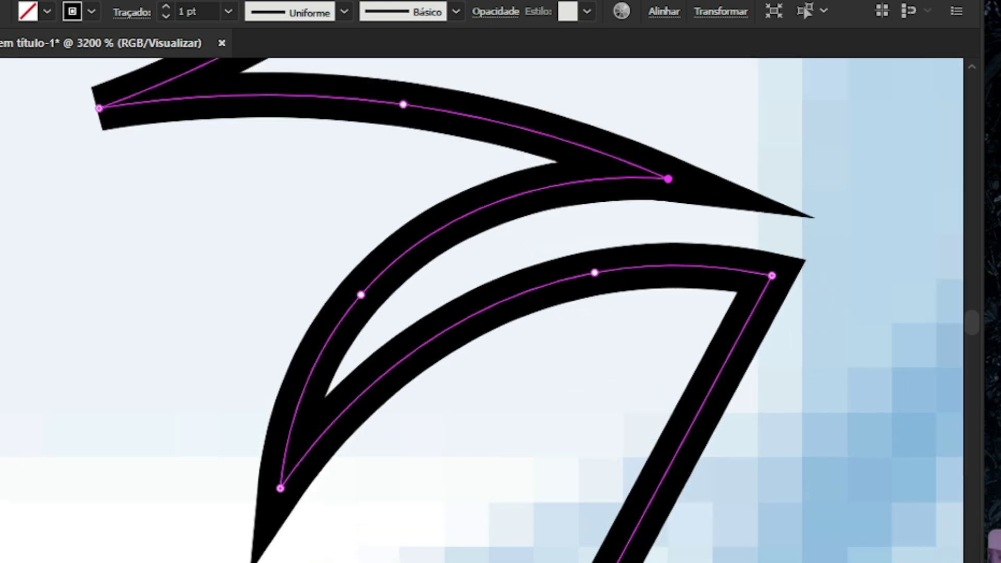
{"action": "left_click_drag", "start_coordinate": [771, 275], "coordinate": [706, 351]}
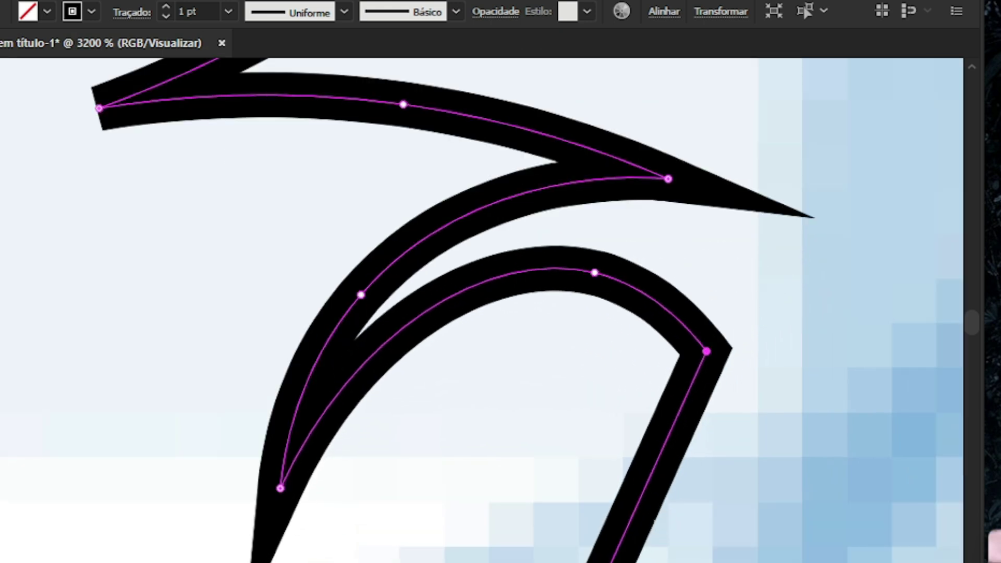
{"action": "left_click_drag", "start_coordinate": [594, 272], "coordinate": [614, 316]}
{"action": "scroll", "coordinate": [605, 287], "scroll_direction": "down", "scroll_amount": 8}
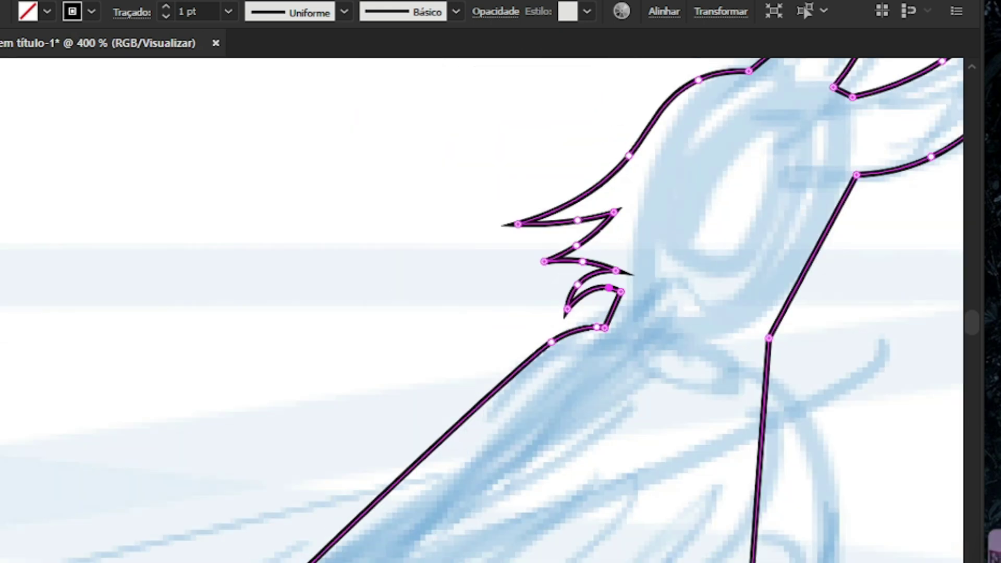
Curve the front of the face outward down to a rounded chin, placing the throat corner just behind it
{"action": "scroll", "coordinate": [741, 273], "scroll_direction": "up", "scroll_amount": 3}
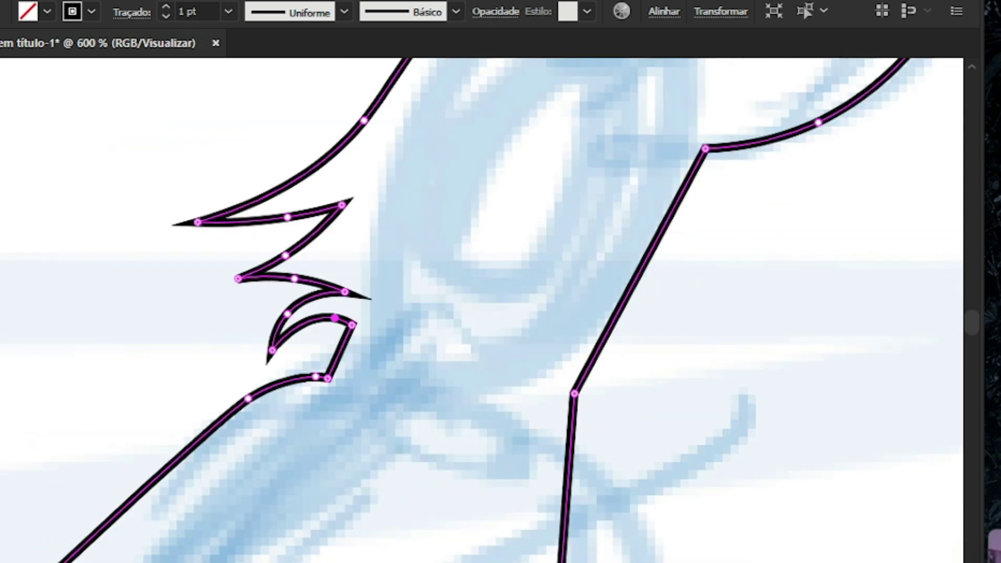
{"action": "left_click", "coordinate": [594, 403]}
{"action": "mouse_move", "coordinate": [574, 393]}
{"action": "left_mouse_down"}
{"action": "mouse_move", "coordinate": [572, 403]}
{"action": "mouse_move", "coordinate": [550, 398]}
{"action": "mouse_move", "coordinate": [568, 394]}
{"action": "left_mouse_up"}
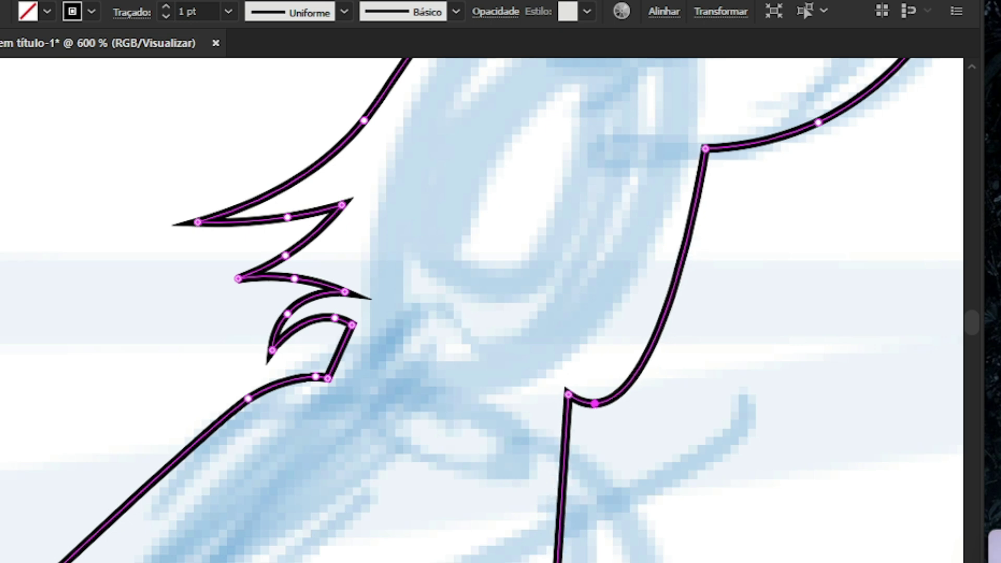
{"action": "scroll", "coordinate": [689, 197], "scroll_direction": "down", "scroll_amount": 2}
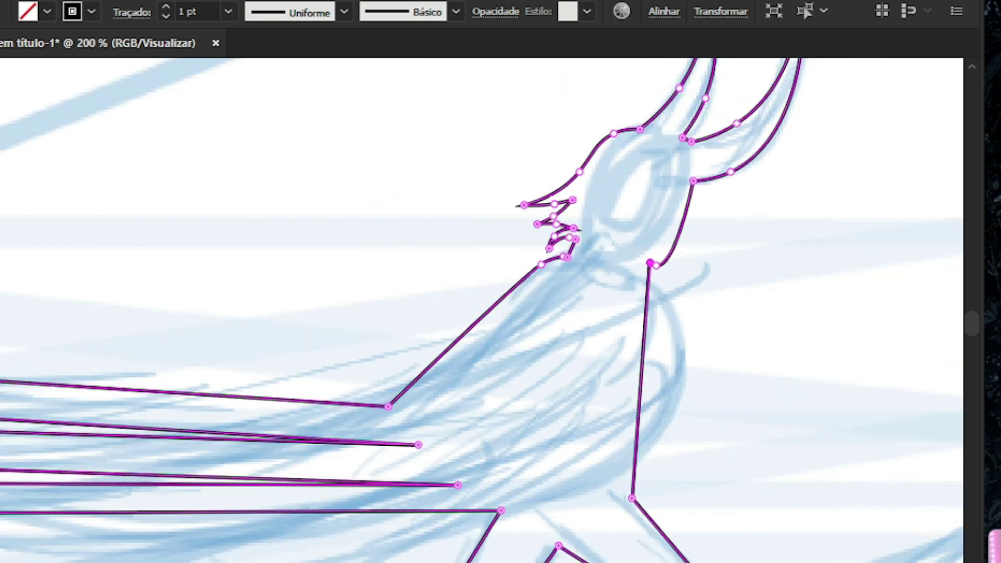
Add a neck corner slanting back beneath the chin and round the chest outward along the sketch
{"action": "scroll", "coordinate": [634, 309], "scroll_direction": "up", "scroll_amount": 1}
{"action": "left_click_drag", "start_coordinate": [655, 262], "coordinate": [636, 256]}
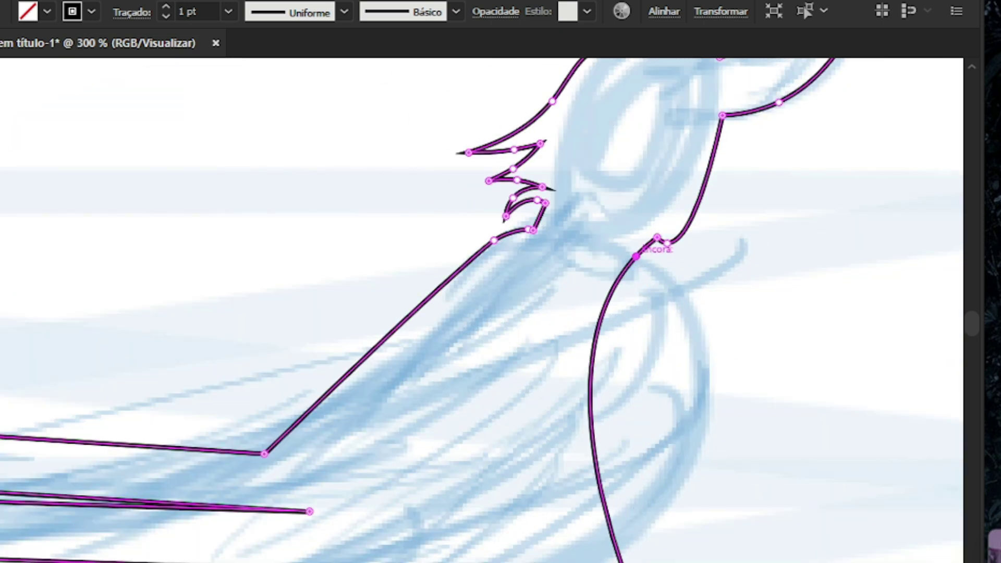
{"action": "left_click_drag", "start_coordinate": [676, 285], "coordinate": [693, 313]}
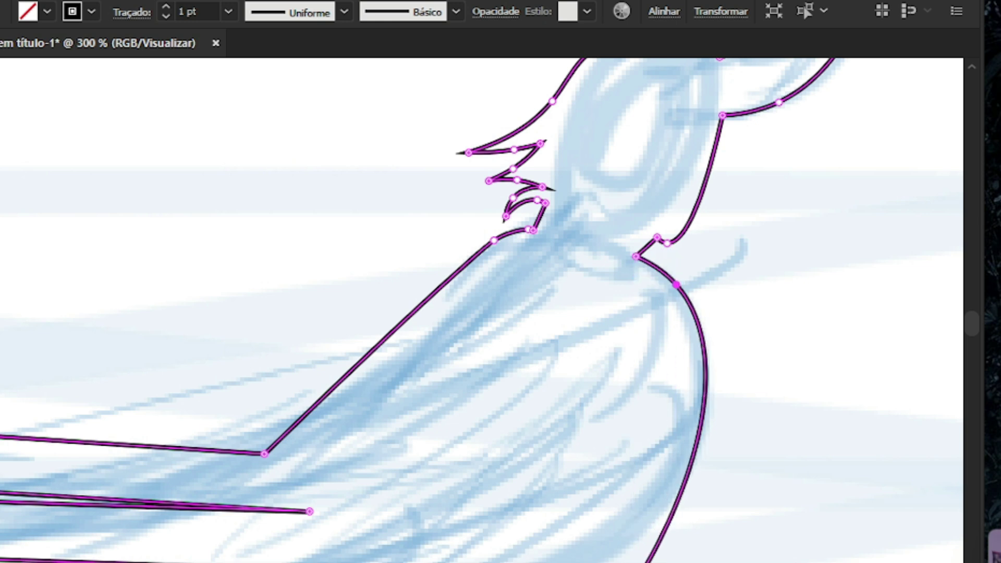
Lower the corner where the cape's bottom edge meets the back of the rear leg
{"action": "scroll", "coordinate": [765, 219], "scroll_direction": "down", "scroll_amount": 3}
{"action": "scroll", "coordinate": [730, 360], "scroll_direction": "up", "scroll_amount": 2}
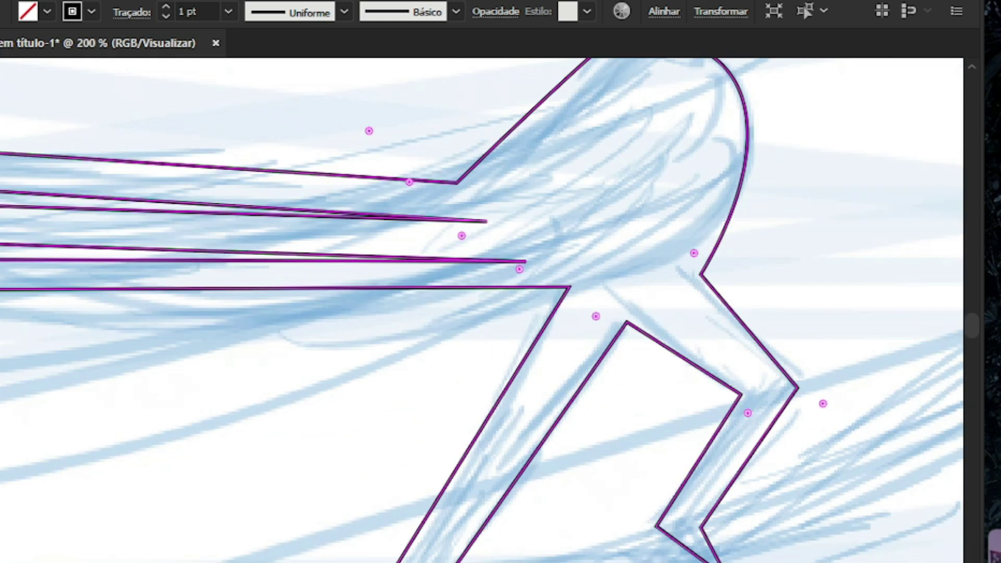
{"action": "scroll", "coordinate": [729, 359], "scroll_direction": "down", "scroll_amount": 2}
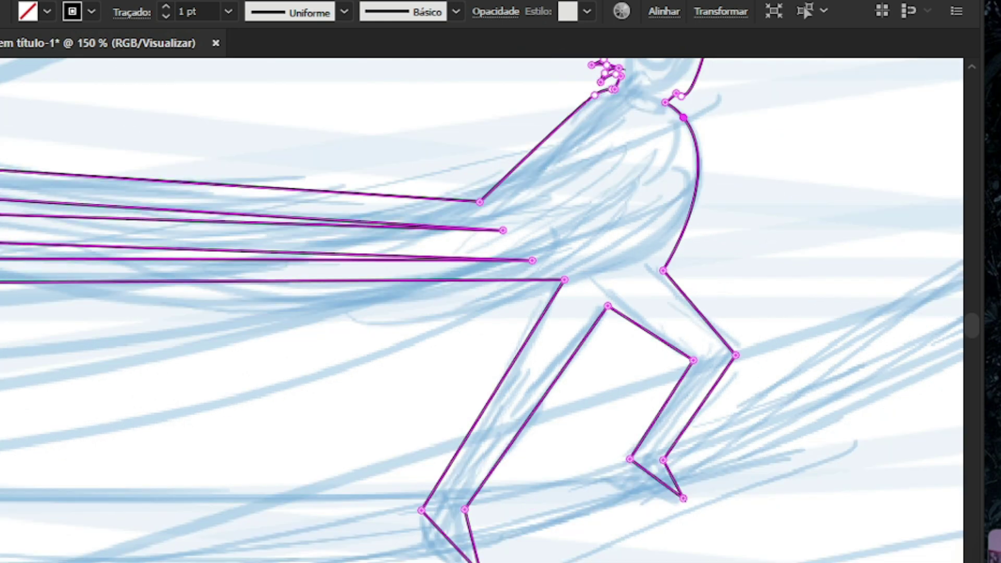
{"action": "scroll", "coordinate": [521, 300], "scroll_direction": "up", "scroll_amount": 2}
{"action": "left_click_drag", "start_coordinate": [607, 259], "coordinate": [562, 313]}
{"action": "key", "text": "ctrl+z"}
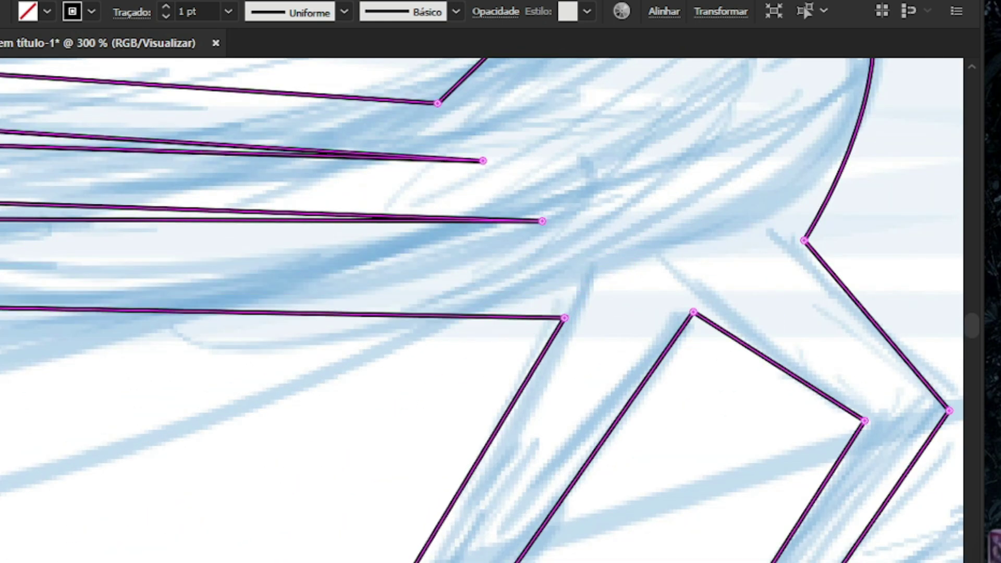
Curve the underside of the front thigh between the crotch and the back of the knee
{"action": "scroll", "coordinate": [573, 157], "scroll_direction": "down", "scroll_amount": 2}
{"action": "scroll", "coordinate": [675, 212], "scroll_direction": "up", "scroll_amount": 2}
{"action": "scroll", "coordinate": [648, 279], "scroll_direction": "up", "scroll_amount": 1}
{"action": "left_click", "coordinate": [639, 279]}
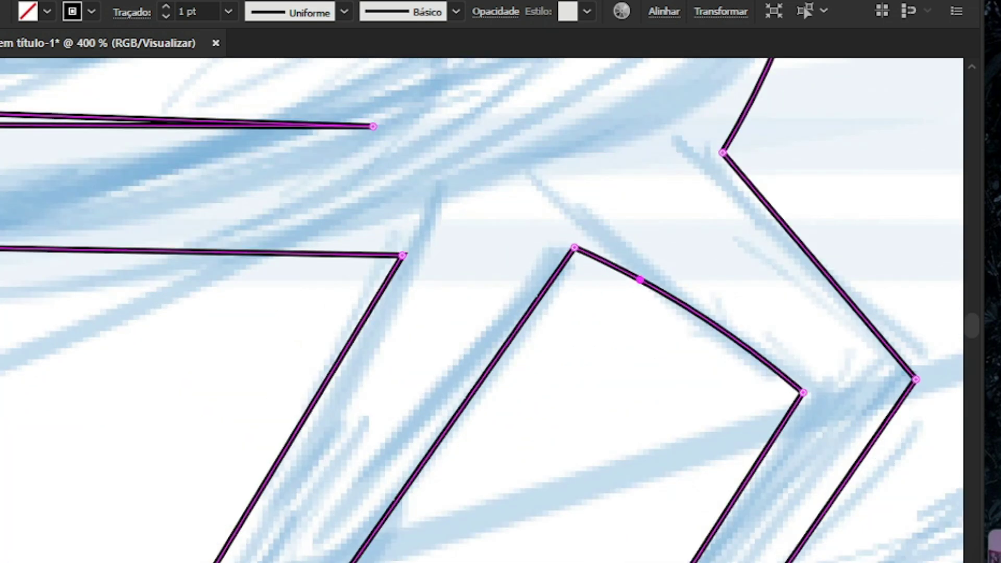
{"action": "left_click_drag", "start_coordinate": [631, 275], "coordinate": [621, 266]}
{"action": "scroll", "coordinate": [769, 270], "scroll_direction": "down", "scroll_amount": 2}
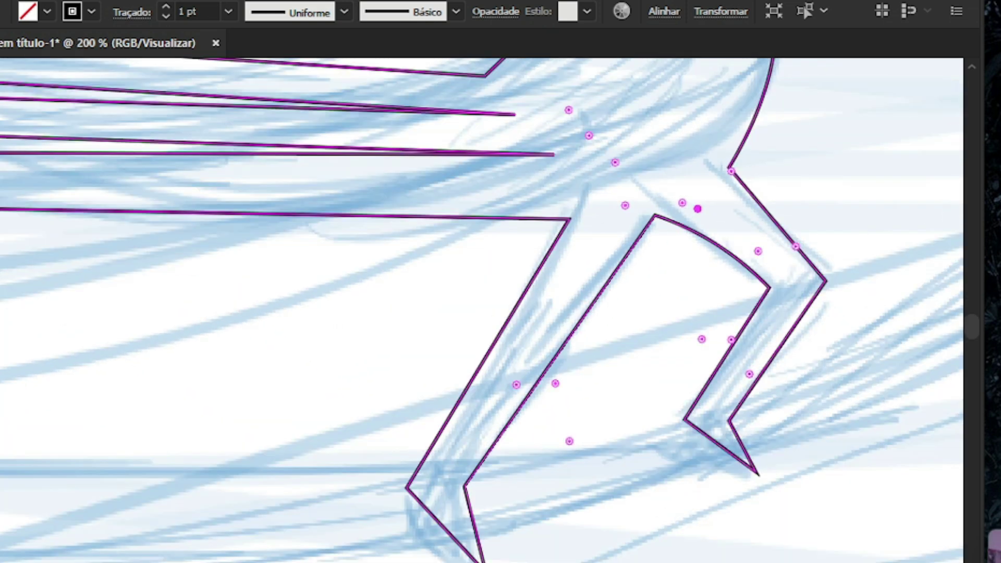
Bow the upper edge of the front leg's foot outward with a curve point beside the toe tip
{"action": "scroll", "coordinate": [756, 443], "scroll_direction": "up", "scroll_amount": 2}
{"action": "left_click_drag", "start_coordinate": [734, 484], "coordinate": [772, 490]}
{"action": "scroll", "coordinate": [652, 234], "scroll_direction": "down", "scroll_amount": 1}
{"action": "scroll", "coordinate": [730, 500], "scroll_direction": "up", "scroll_amount": 1}
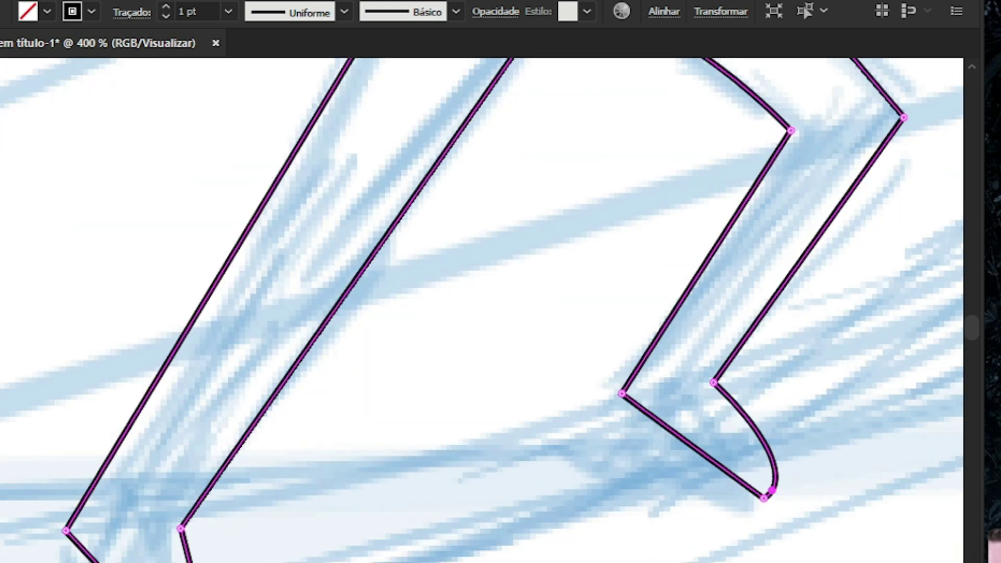
Shape the sole of the front leg's foot with three curve points forming the ball, arch and heel pad
{"action": "scroll", "coordinate": [756, 486], "scroll_direction": "up", "scroll_amount": 2}
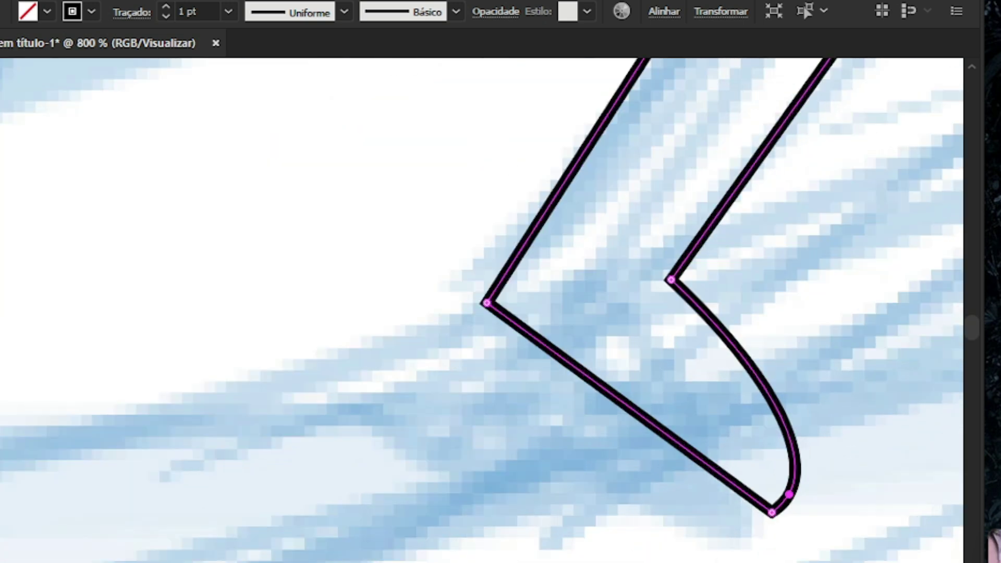
{"action": "left_click_drag", "start_coordinate": [708, 472], "coordinate": [706, 477]}
{"action": "left_click_drag", "start_coordinate": [672, 439], "coordinate": [597, 379]}
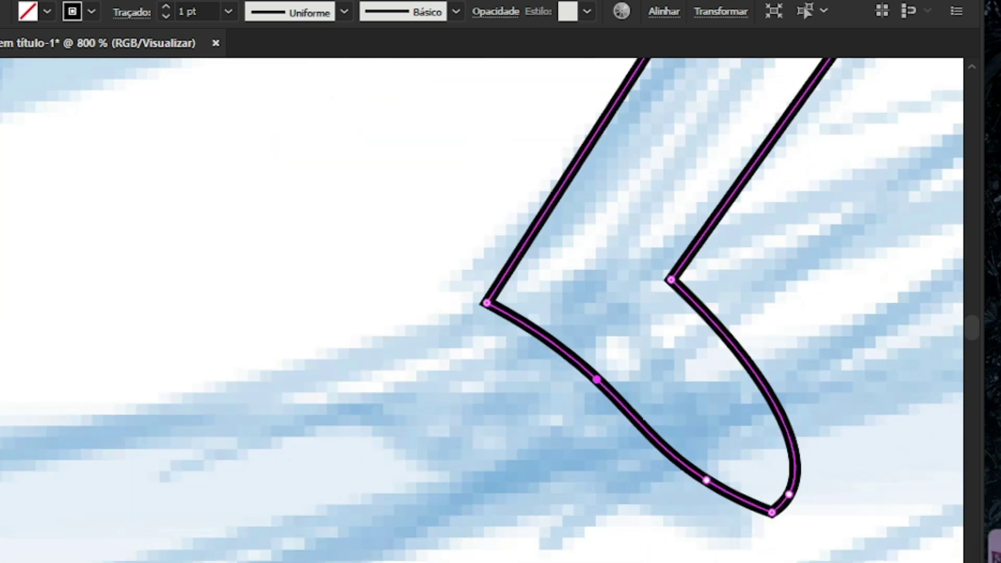
{"action": "left_click_drag", "start_coordinate": [537, 335], "coordinate": [537, 348]}
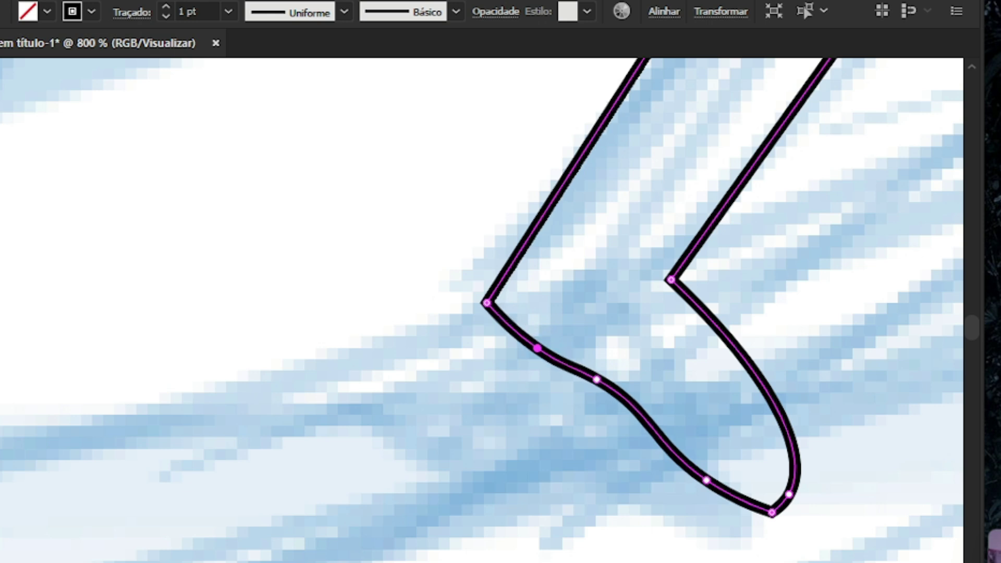
Add an ankle corner above the front leg's heel and round the heel outward below it
{"action": "left_click_drag", "start_coordinate": [521, 260], "coordinate": [553, 373]}
{"action": "left_click_drag", "start_coordinate": [594, 296], "coordinate": [610, 311]}
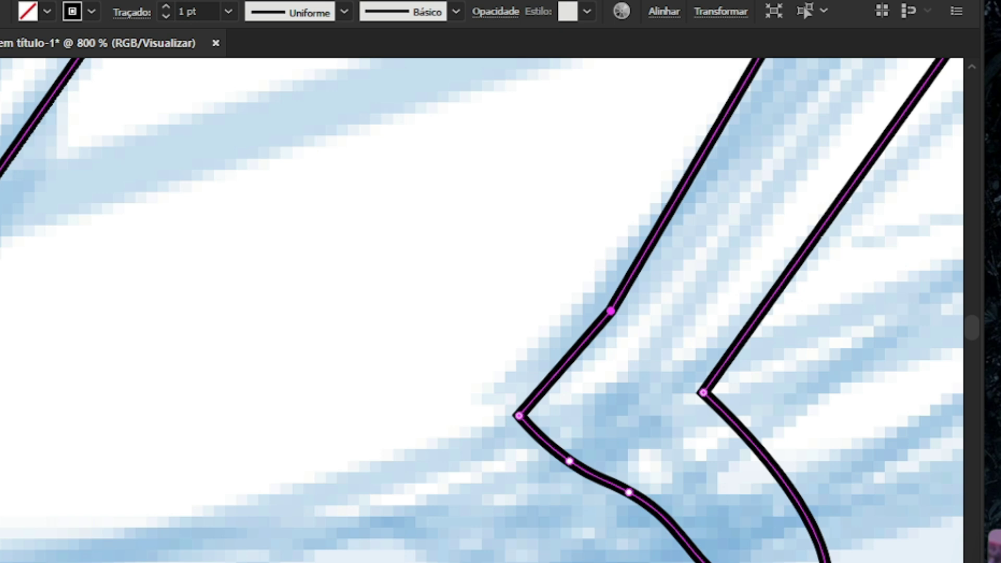
{"action": "left_click_drag", "start_coordinate": [565, 363], "coordinate": [570, 337]}
{"action": "scroll", "coordinate": [592, 442], "scroll_direction": "down", "scroll_amount": 3}
{"action": "scroll", "coordinate": [650, 360], "scroll_direction": "up", "scroll_amount": 3}
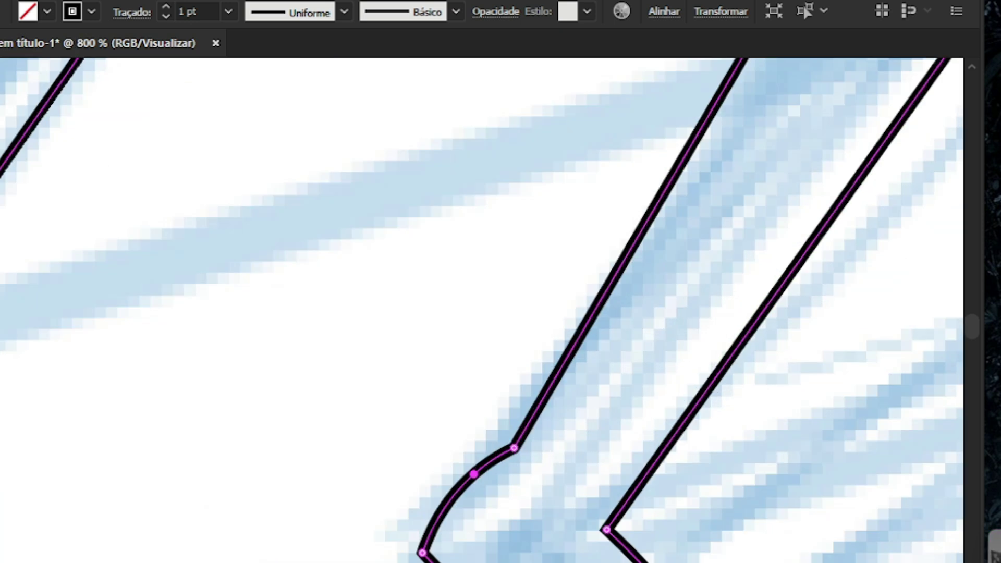
Add two curve points to the front leg's calf, shaping its bulge below the knee and its taper to the ankle
{"action": "scroll", "coordinate": [594, 415], "scroll_direction": "down", "scroll_amount": 2}
{"action": "scroll", "coordinate": [641, 267], "scroll_direction": "up", "scroll_amount": 2}
{"action": "left_click_drag", "start_coordinate": [688, 212], "coordinate": [666, 212]}
{"action": "left_click_drag", "start_coordinate": [582, 317], "coordinate": [603, 319]}
{"action": "scroll", "coordinate": [653, 325], "scroll_direction": "down", "scroll_amount": 3}
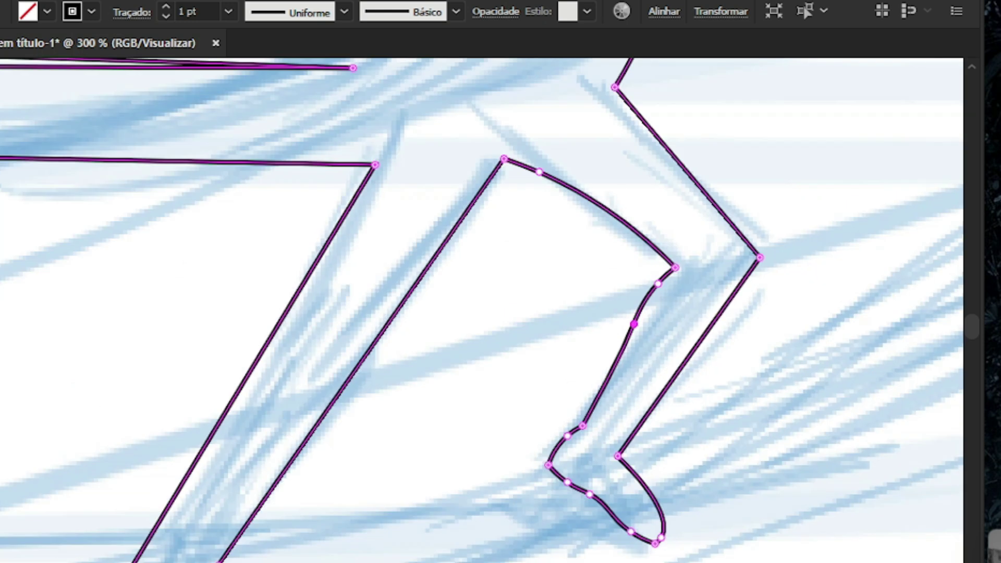
Add a curve point on the underside of the front thigh just before the back of the knee
{"action": "scroll", "coordinate": [637, 254], "scroll_direction": "up", "scroll_amount": 3}
{"action": "left_click", "coordinate": [661, 250]}
{"action": "scroll", "coordinate": [760, 208], "scroll_direction": "down", "scroll_amount": 4}
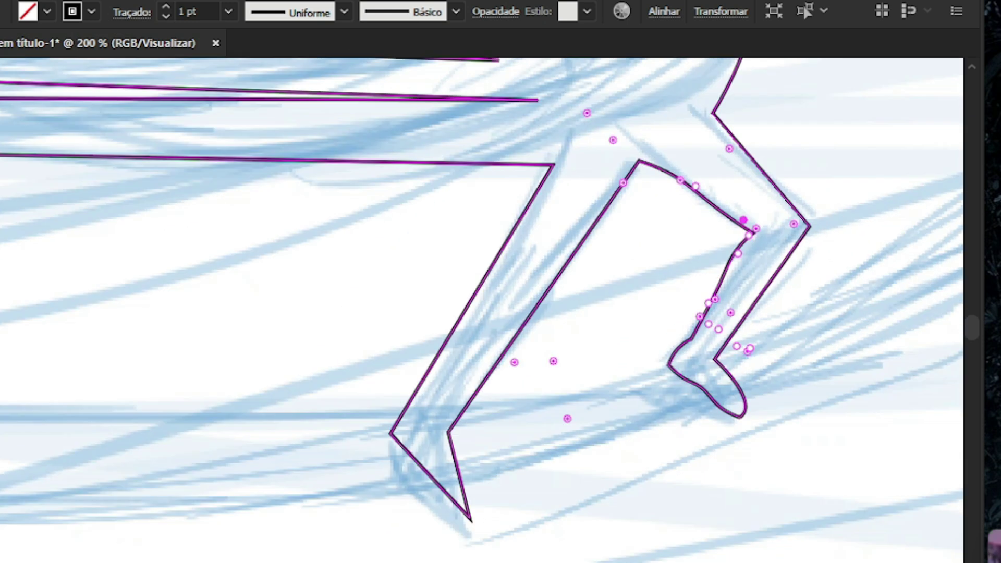
Slim the upper edge of the front leg's foot between the ankle and the toe
{"action": "scroll", "coordinate": [715, 264], "scroll_direction": "down", "scroll_amount": 1}
{"action": "scroll", "coordinate": [601, 412], "scroll_direction": "up", "scroll_amount": 3}
{"action": "scroll", "coordinate": [355, 337], "scroll_direction": "down", "scroll_amount": 2}
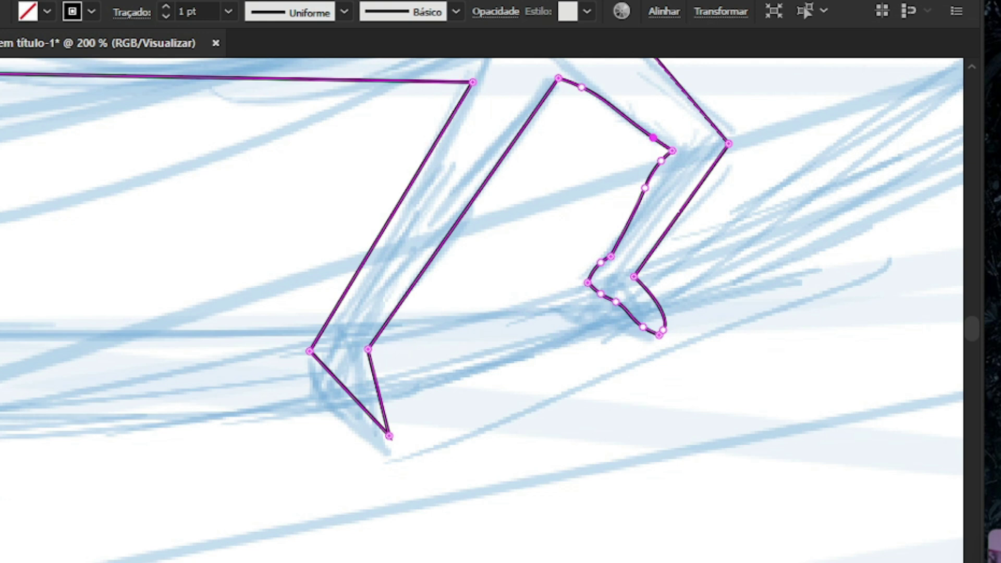
{"action": "scroll", "coordinate": [653, 326], "scroll_direction": "up", "scroll_amount": 4}
{"action": "left_click_drag", "start_coordinate": [674, 343], "coordinate": [698, 347]}
{"action": "scroll", "coordinate": [730, 321], "scroll_direction": "down", "scroll_amount": 3}
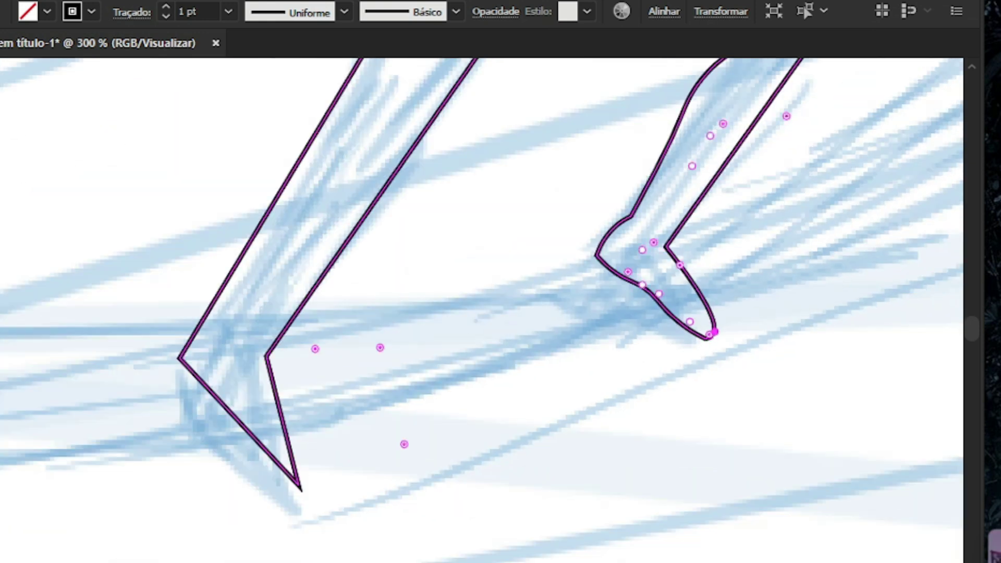
Round the toe of the rear leg's foot and shape its sole with curve points for the ball, arch and heel
{"action": "scroll", "coordinate": [715, 331], "scroll_direction": "down", "scroll_amount": 2}
{"action": "scroll", "coordinate": [456, 374], "scroll_direction": "up", "scroll_amount": 2}
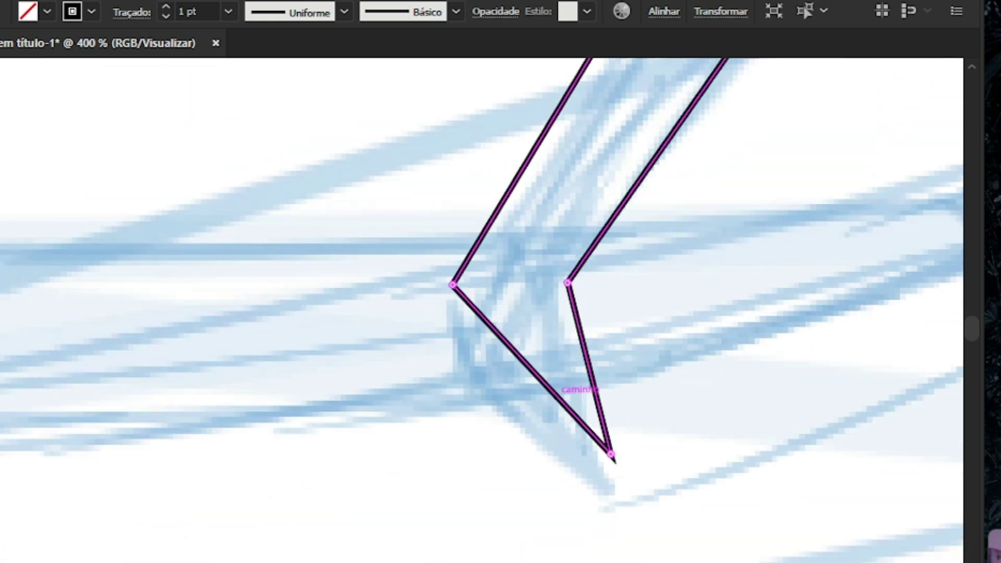
{"action": "scroll", "coordinate": [498, 376], "scroll_direction": "up", "scroll_amount": 1}
{"action": "left_click_drag", "start_coordinate": [627, 469], "coordinate": [664, 478]}
{"action": "left_click_drag", "start_coordinate": [599, 452], "coordinate": [597, 461]}
{"action": "left_click_drag", "start_coordinate": [521, 384], "coordinate": [514, 358]}
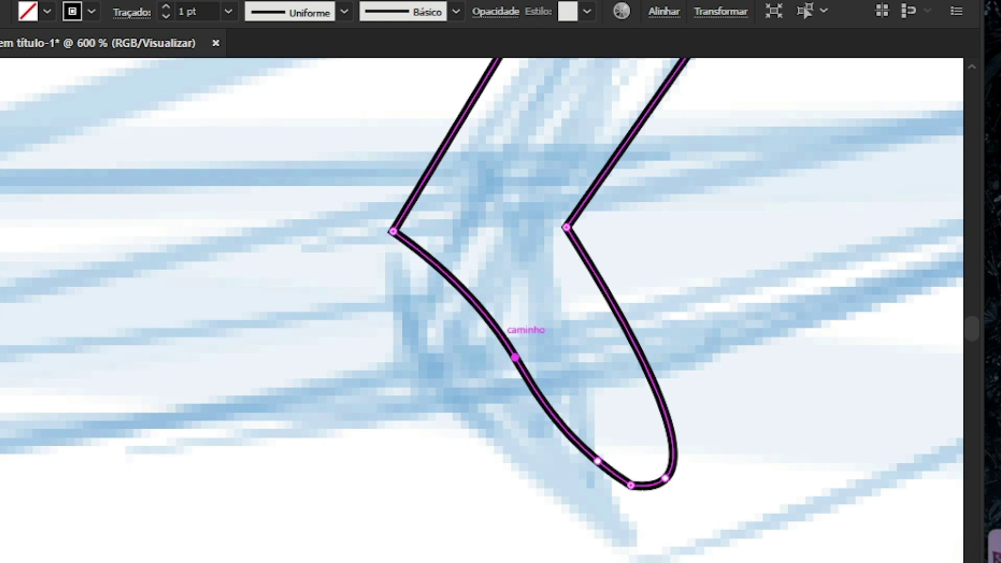
{"action": "left_click", "coordinate": [468, 324]}
{"action": "scroll", "coordinate": [469, 323], "scroll_direction": "down", "scroll_amount": 3}
Add an ankle corner above the rear leg's heel, round the heel outward and raise the heel corner slightly
{"action": "scroll", "coordinate": [501, 309], "scroll_direction": "up", "scroll_amount": 4}
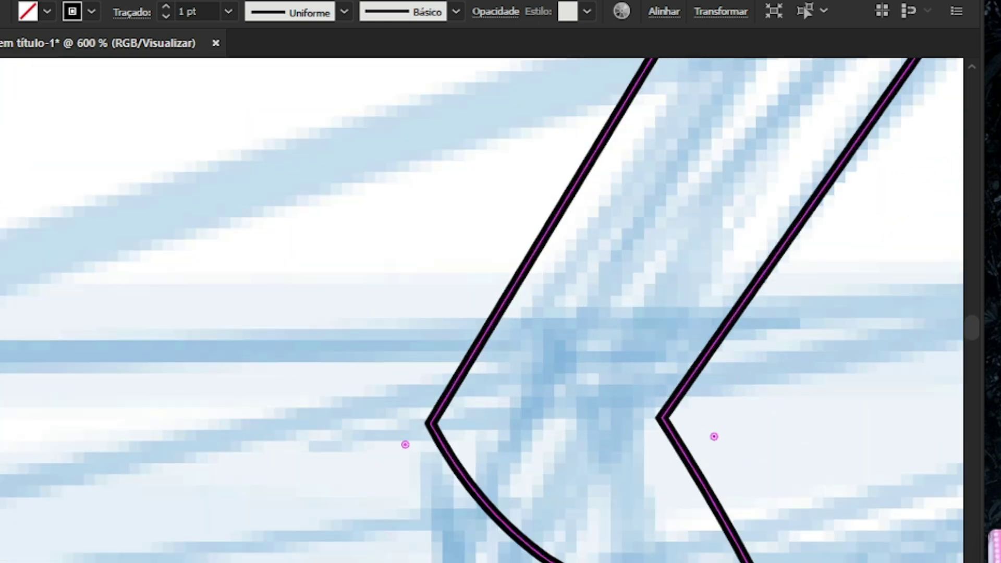
{"action": "left_click", "coordinate": [496, 314]}
{"action": "left_click_drag", "start_coordinate": [473, 354], "coordinate": [458, 351]}
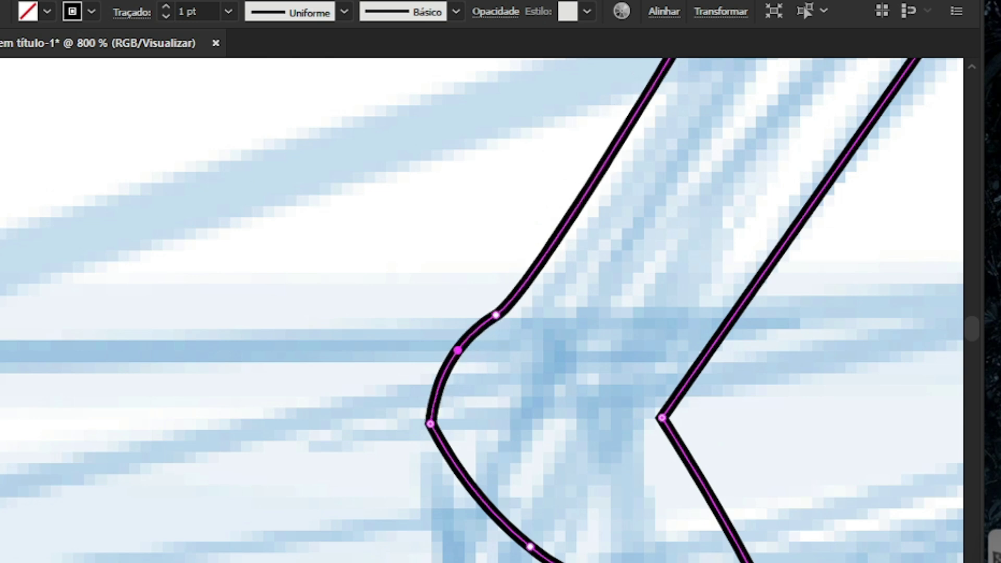
{"action": "left_click_drag", "start_coordinate": [496, 315], "coordinate": [516, 320]}
{"action": "left_click_drag", "start_coordinate": [429, 424], "coordinate": [451, 404]}
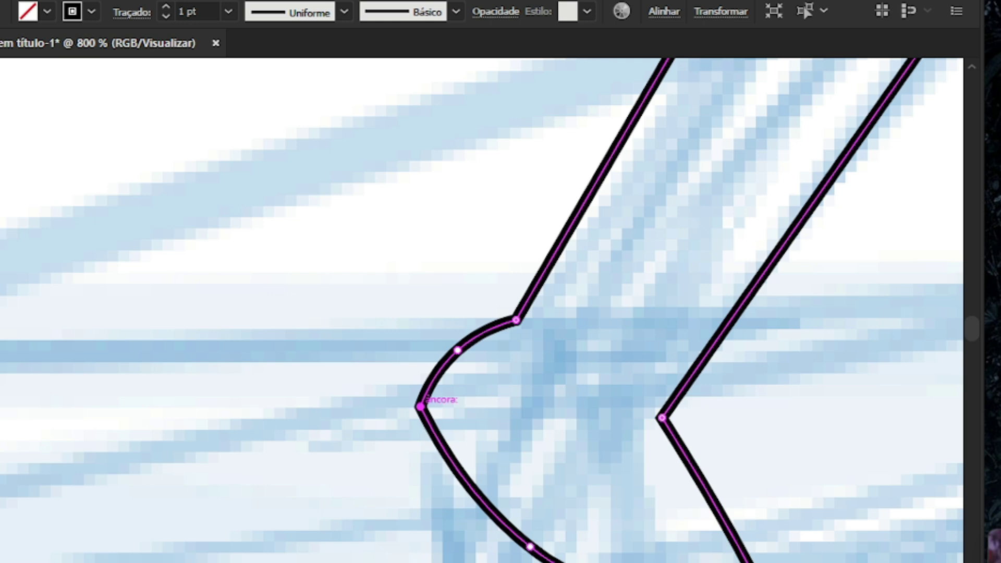
Shape the back of the rear leg with curve points, narrowing above the ankle and bulging out at the calf
{"action": "scroll", "coordinate": [447, 410], "scroll_direction": "down", "scroll_amount": 5}
{"action": "scroll", "coordinate": [477, 364], "scroll_direction": "up", "scroll_amount": 3}
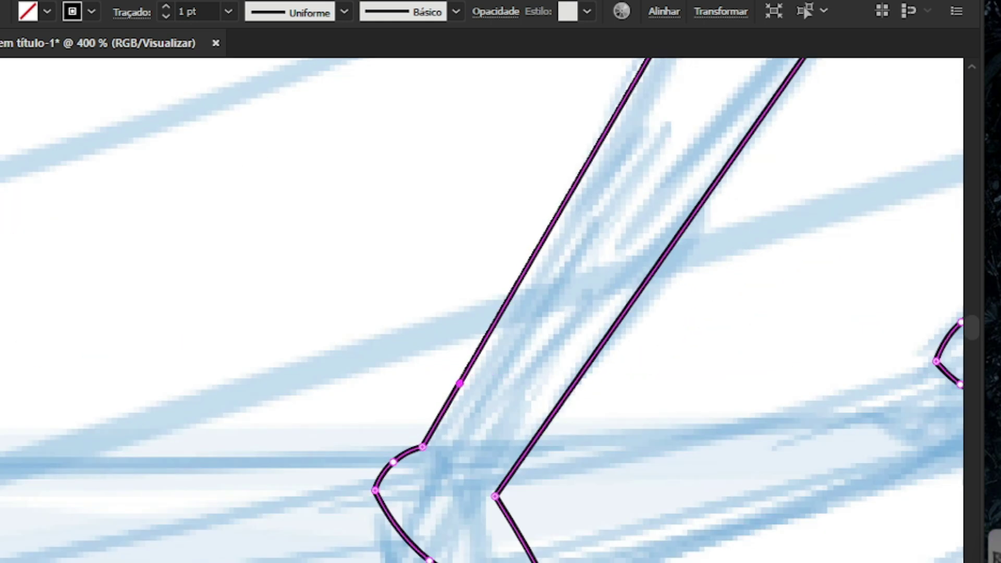
{"action": "scroll", "coordinate": [477, 365], "scroll_direction": "down", "scroll_amount": 1}
{"action": "scroll", "coordinate": [547, 313], "scroll_direction": "up", "scroll_amount": 1}
{"action": "left_click_drag", "start_coordinate": [547, 313], "coordinate": [464, 392]}
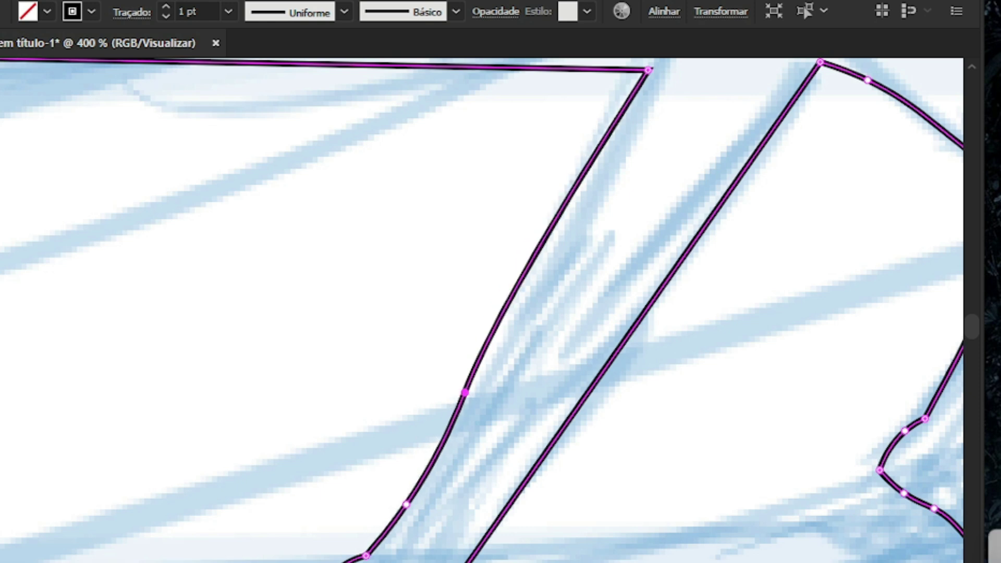
{"action": "left_click_drag", "start_coordinate": [521, 295], "coordinate": [509, 334]}
{"action": "scroll", "coordinate": [509, 333], "scroll_direction": "down", "scroll_amount": 2}
{"action": "scroll", "coordinate": [509, 334], "scroll_direction": "down", "scroll_amount": 1}
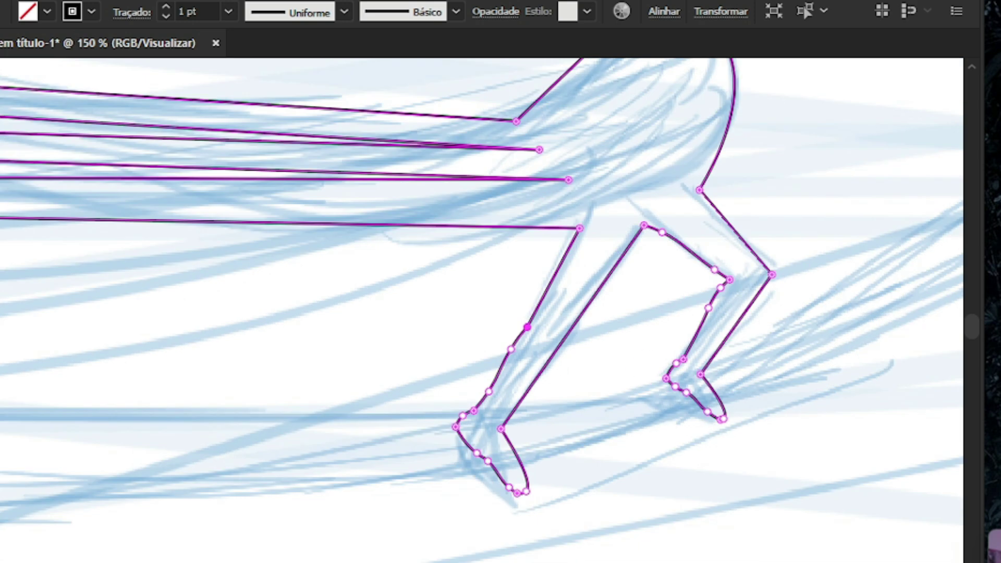
{"action": "scroll", "coordinate": [510, 333], "scroll_direction": "up", "scroll_amount": 3}
{"action": "scroll", "coordinate": [509, 334], "scroll_direction": "down", "scroll_amount": 3}
{"action": "scroll", "coordinate": [581, 300], "scroll_direction": "down", "scroll_amount": 3}
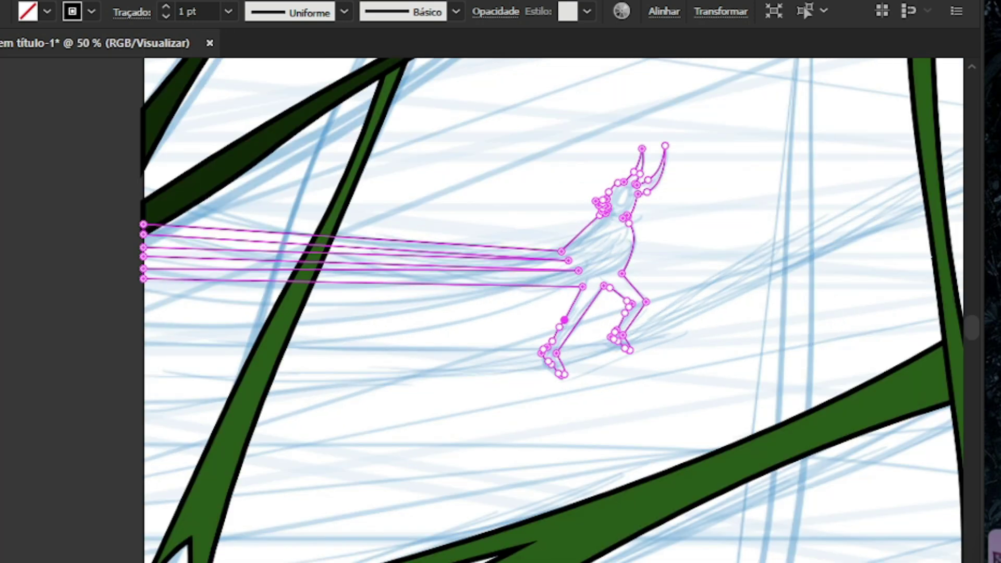
Lower the outer ends of the lowest cape strip along the artboard edge and bow both its edges downward
{"action": "scroll", "coordinate": [552, 310], "scroll_direction": "up", "scroll_amount": 1}
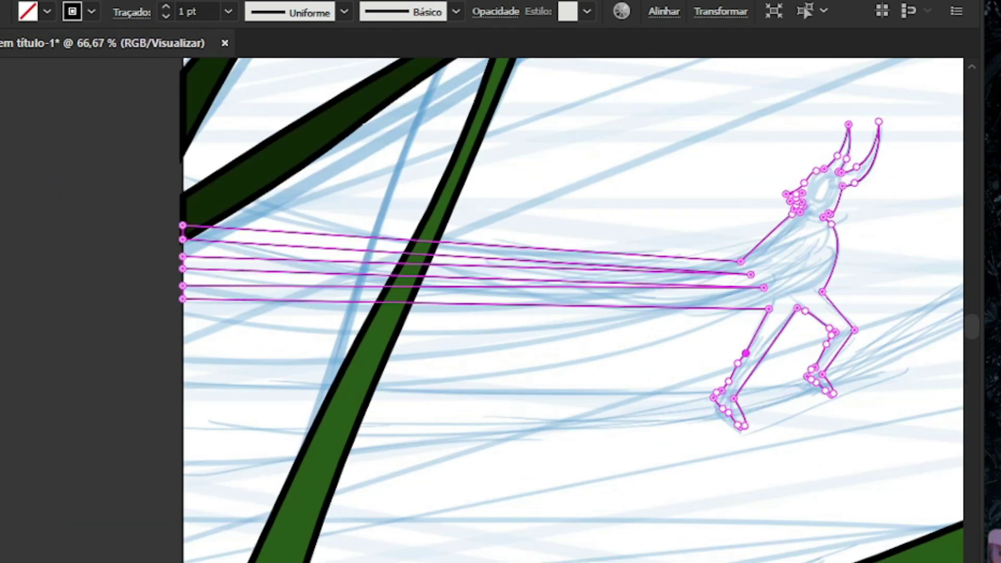
{"action": "left_click_drag", "start_coordinate": [183, 299], "coordinate": [182, 386]}
{"action": "left_click_drag", "start_coordinate": [182, 286], "coordinate": [183, 334]}
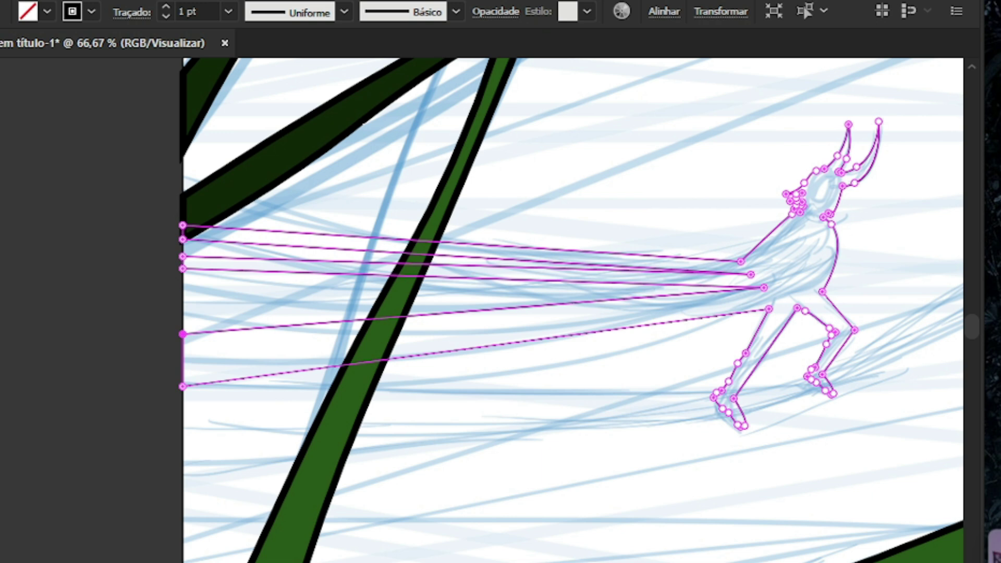
{"action": "left_click_drag", "start_coordinate": [183, 386], "coordinate": [182, 369]}
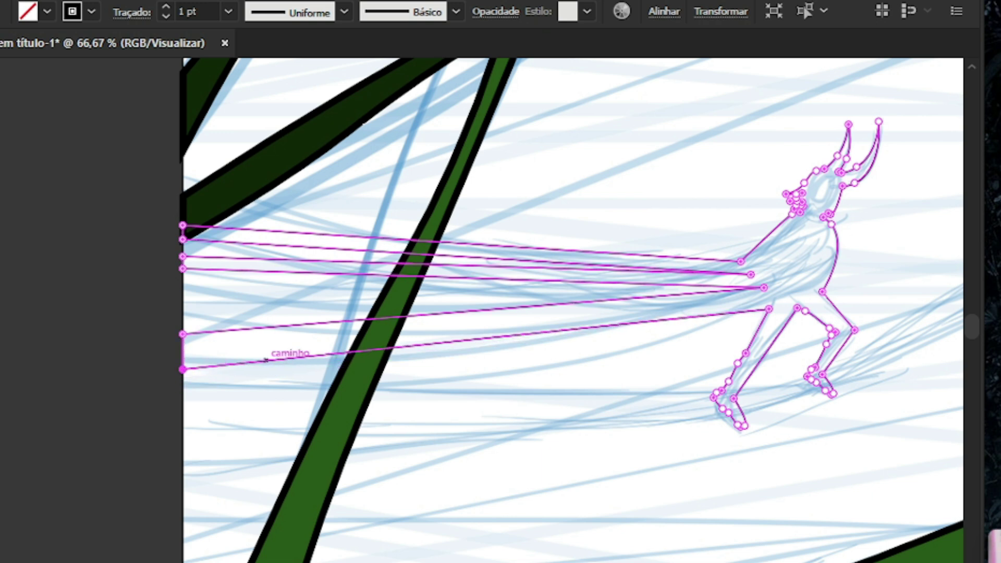
{"action": "left_click_drag", "start_coordinate": [333, 355], "coordinate": [333, 372]}
{"action": "left_click_drag", "start_coordinate": [243, 329], "coordinate": [244, 348]}
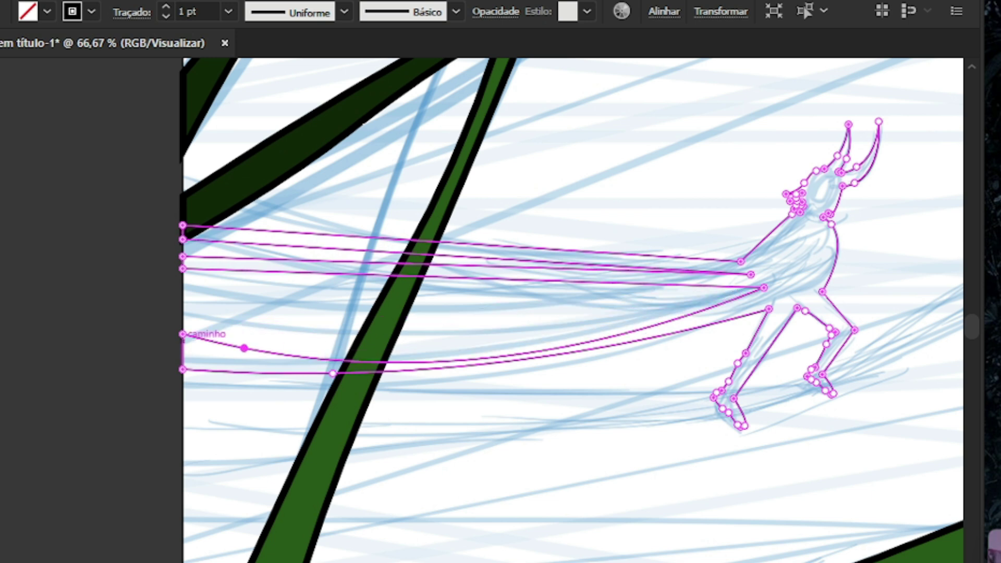
{"action": "mouse_move", "coordinate": [183, 334]}
{"action": "left_mouse_down"}
{"action": "mouse_move", "coordinate": [182, 362]}
{"action": "mouse_move", "coordinate": [182, 353]}
{"action": "left_mouse_up"}
{"action": "left_click_drag", "start_coordinate": [244, 348], "coordinate": [456, 357]}
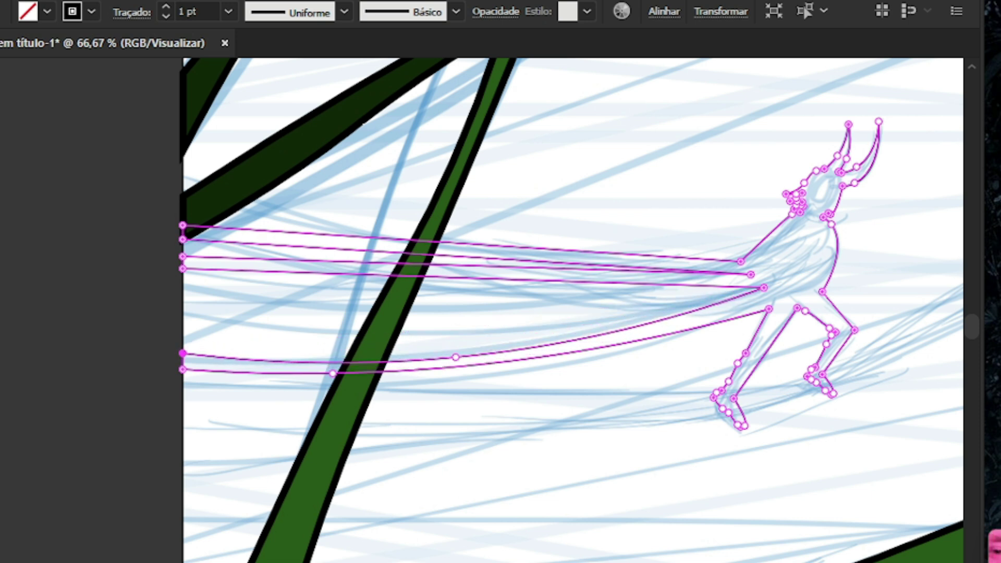
Lower the outer ends of the middle cape strip to just above the lowest strip and curve both its edges downward
{"action": "scroll", "coordinate": [614, 442], "scroll_direction": "down", "scroll_amount": 1}
{"action": "scroll", "coordinate": [733, 346], "scroll_direction": "up", "scroll_amount": 1}
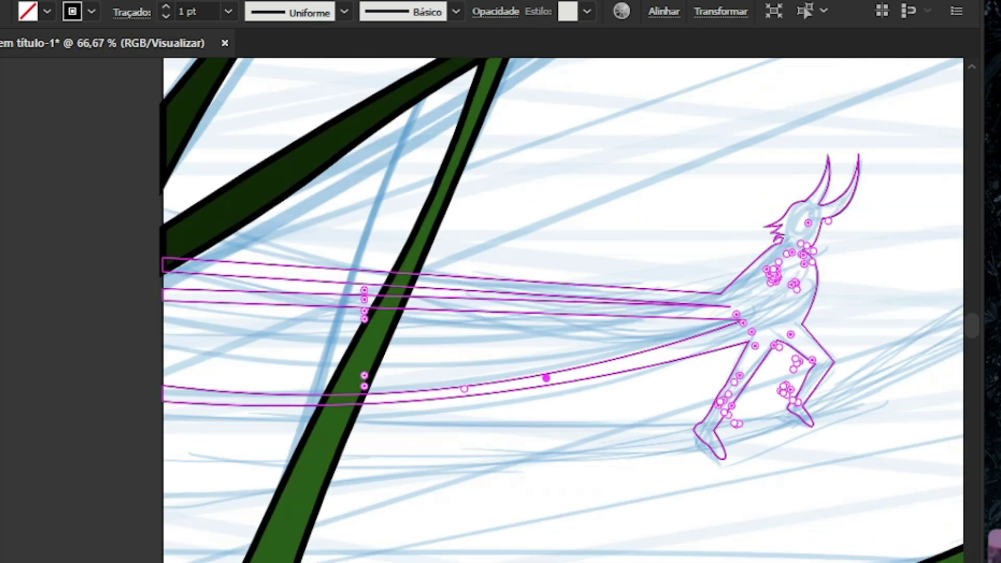
{"action": "left_click_drag", "start_coordinate": [162, 301], "coordinate": [163, 368]}
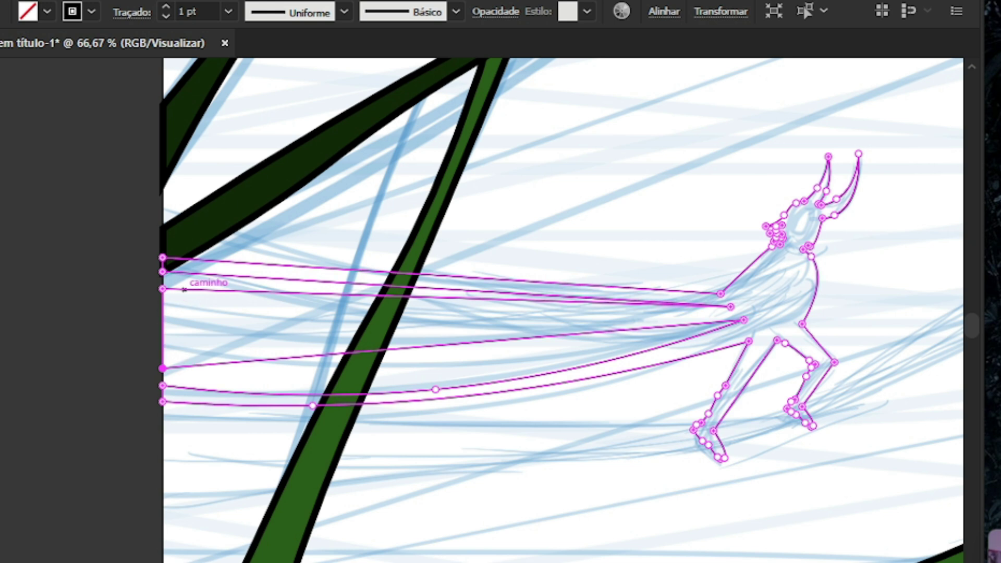
{"action": "left_click_drag", "start_coordinate": [163, 288], "coordinate": [162, 354]}
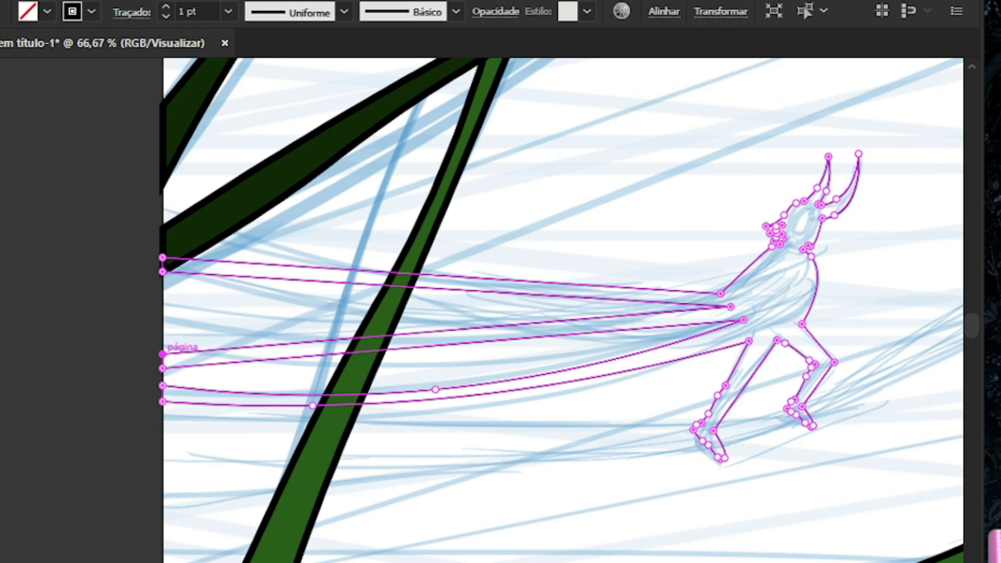
{"action": "left_click_drag", "start_coordinate": [410, 344], "coordinate": [432, 375]}
{"action": "key", "text": "ctrl+plus"}
{"action": "key", "text": "ctrl+minus"}
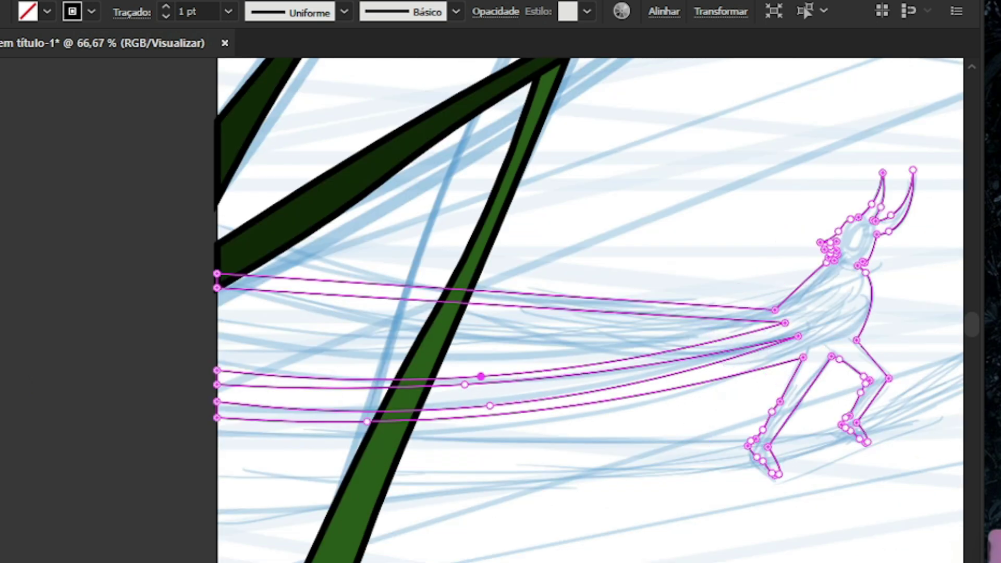
Lower the outer ends of the uppermost cape strip to just above the middle strip and bow both its edges downward
{"action": "key", "text": "ctrl+plus"}
{"action": "left_click_drag", "start_coordinate": [141, 283], "coordinate": [142, 386]}
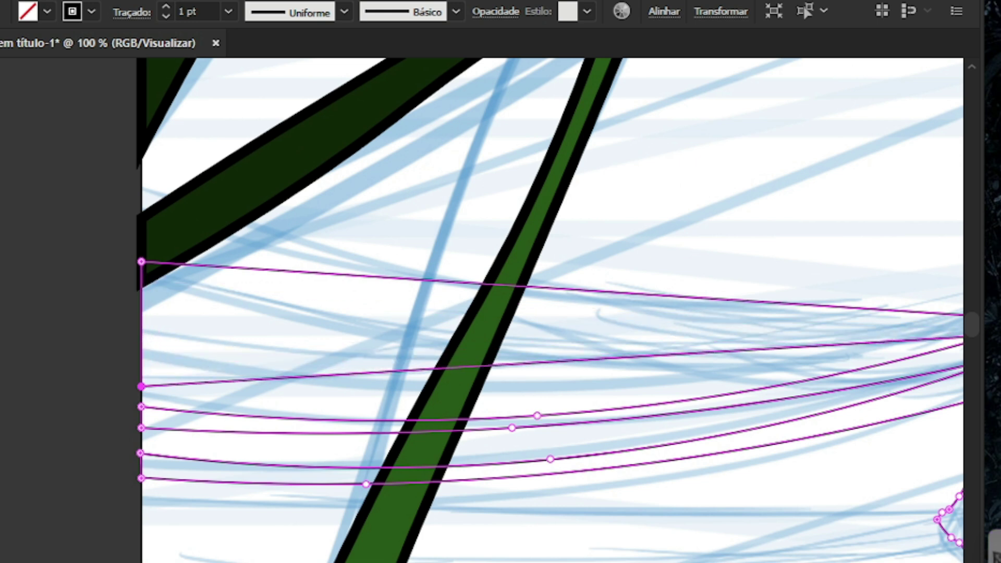
{"action": "left_click_drag", "start_coordinate": [141, 261], "coordinate": [141, 367]}
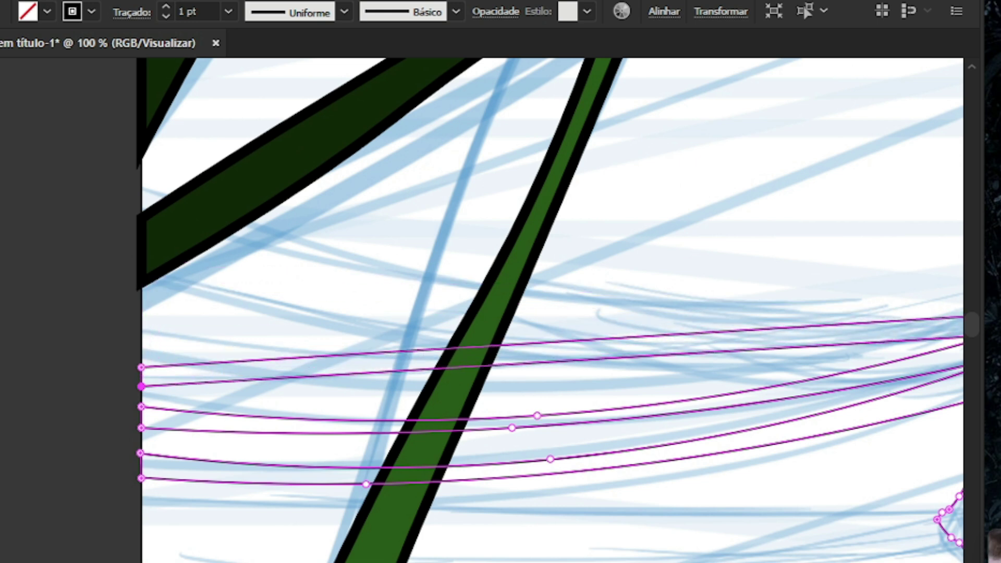
{"action": "left_click_drag", "start_coordinate": [537, 362], "coordinate": [534, 391]}
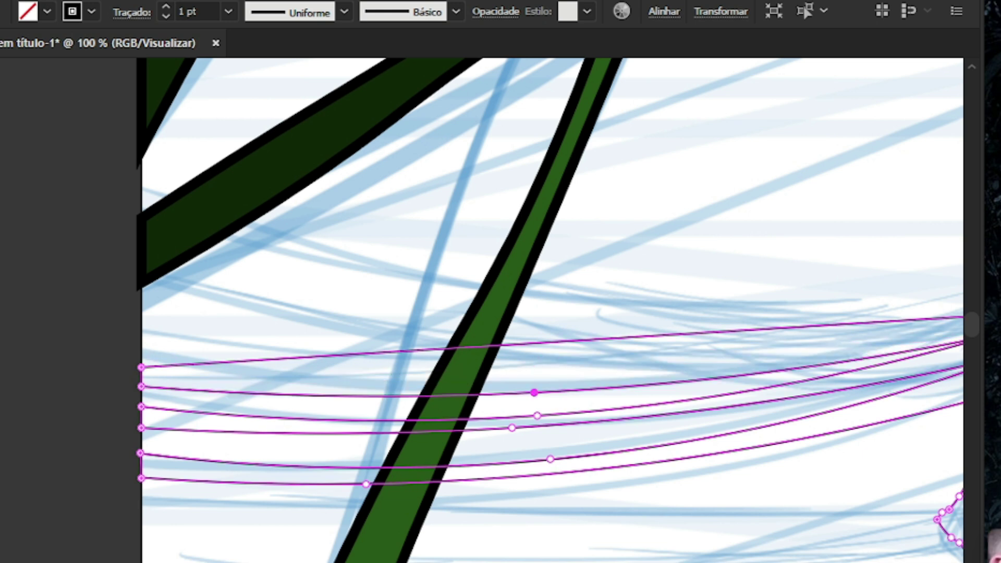
{"action": "left_click_drag", "start_coordinate": [573, 340], "coordinate": [577, 375]}
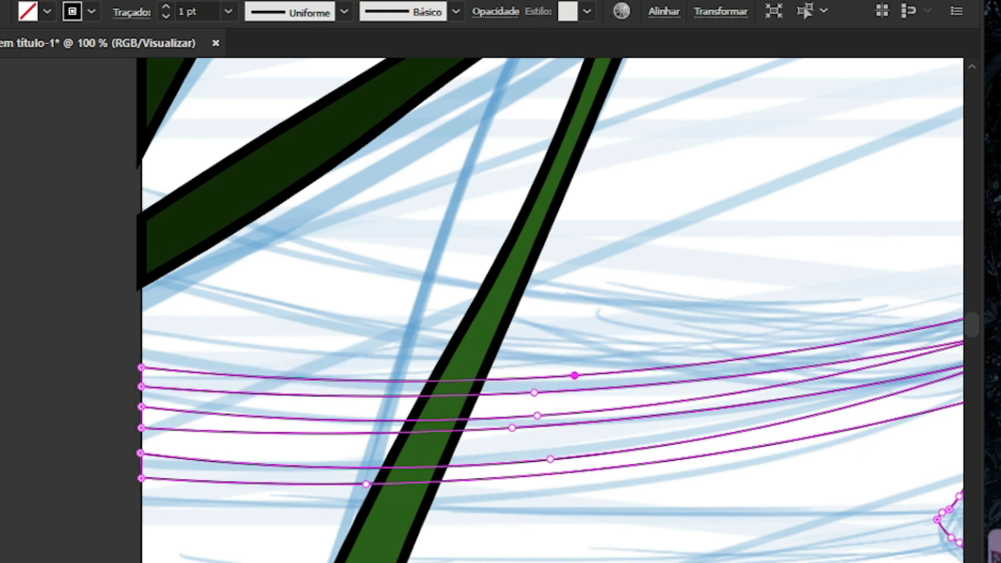
{"action": "key", "text": "ctrl+minus"}
{"action": "key", "text": "ctrl+minus"}
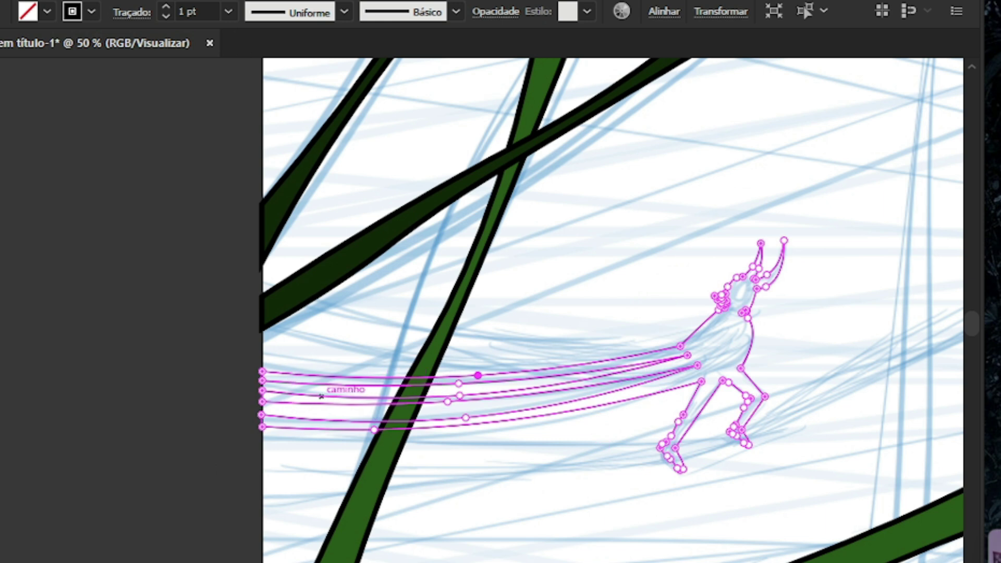
Raise the outer ends of the uppermost cape strip to just below the dark branch and adjust the curve of its lower edge
{"action": "key", "text": "ctrl+plus"}
{"action": "key", "text": "ctrl+plus"}
{"action": "left_click_drag", "start_coordinate": [249, 380], "coordinate": [249, 316]}
{"action": "left_click_drag", "start_coordinate": [249, 398], "coordinate": [248, 330]}
{"action": "scroll", "coordinate": [220, 345], "scroll_direction": "down", "scroll_amount": 2}
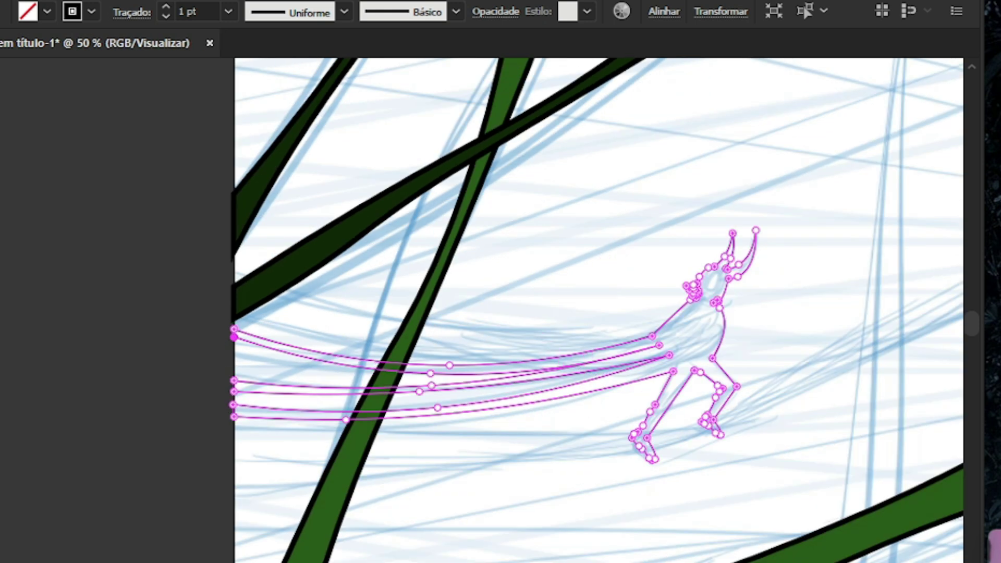
{"action": "scroll", "coordinate": [461, 368], "scroll_direction": "up", "scroll_amount": 2}
{"action": "left_click_drag", "start_coordinate": [401, 382], "coordinate": [407, 376]}
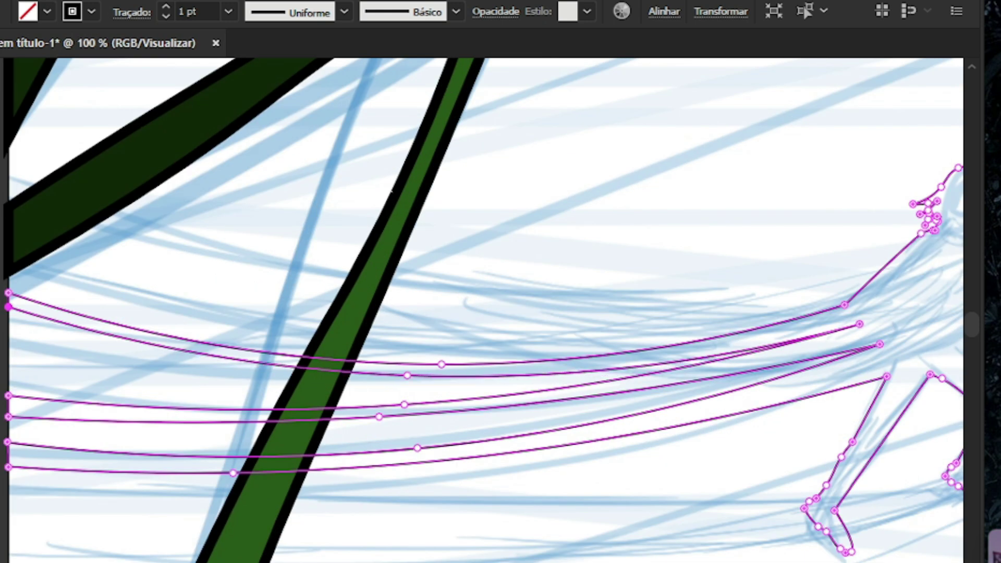
{"action": "scroll", "coordinate": [408, 374], "scroll_direction": "up", "scroll_amount": 1}
{"action": "scroll", "coordinate": [407, 374], "scroll_direction": "down", "scroll_amount": 3}
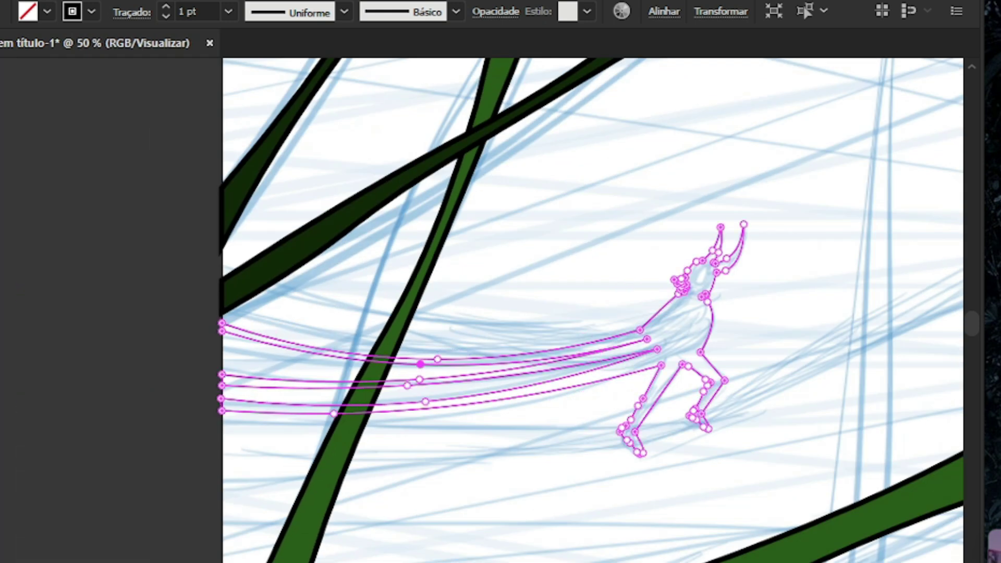
Smooth the corner where the figure's back meets the uppermost cape strip into a continuous curve
{"action": "scroll", "coordinate": [411, 371], "scroll_direction": "down", "scroll_amount": 1}
{"action": "scroll", "coordinate": [563, 355], "scroll_direction": "up", "scroll_amount": 5}
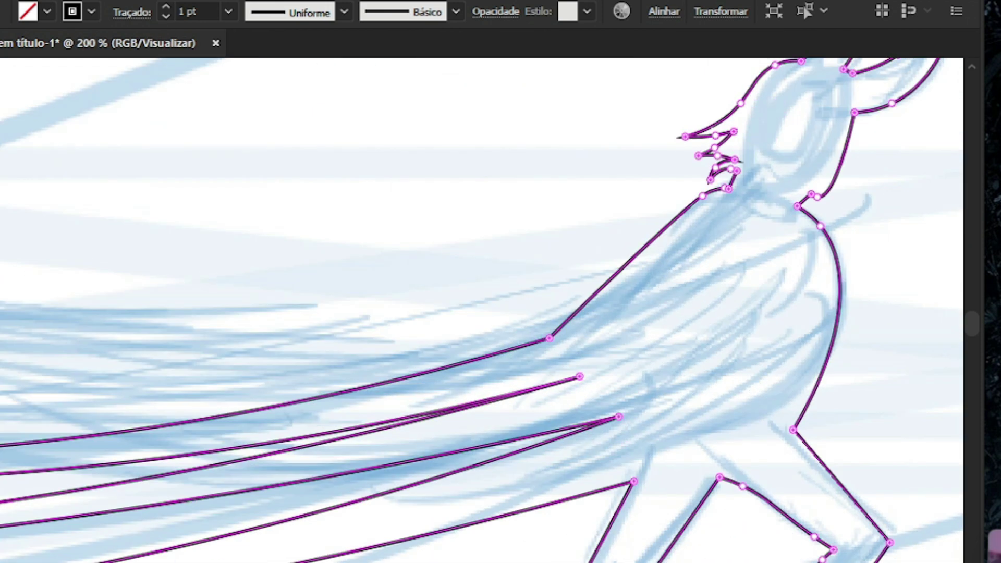
{"action": "left_click", "coordinate": [549, 338]}
{"action": "left_click_drag", "start_coordinate": [492, 375], "coordinate": [492, 362]}
{"action": "scroll", "coordinate": [539, 376], "scroll_direction": "down", "scroll_amount": 3}
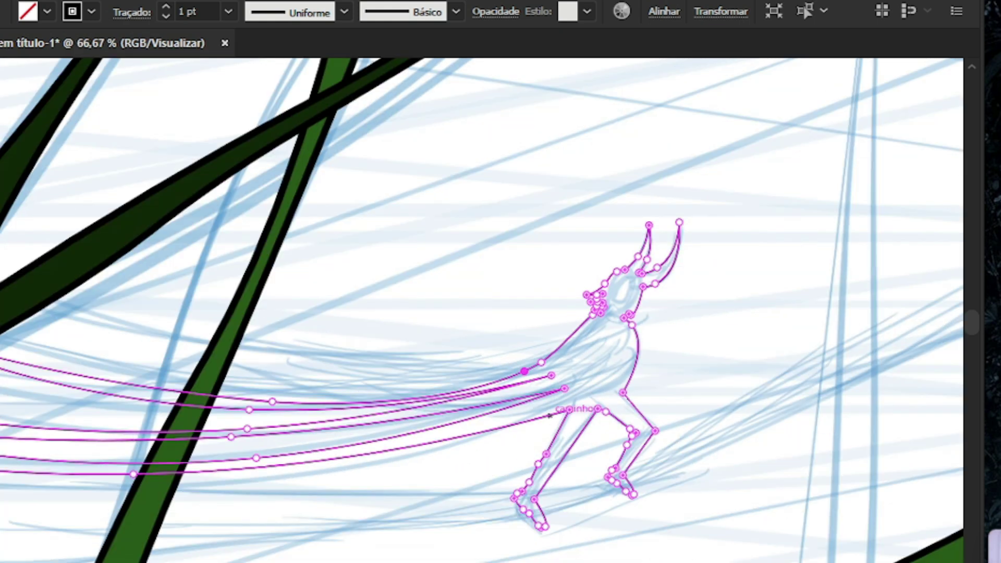
Extend the upper cape notch further into the torso and bend the middle strip's upper edge slightly downward
{"action": "scroll", "coordinate": [549, 415], "scroll_direction": "up", "scroll_amount": 4}
{"action": "scroll", "coordinate": [549, 415], "scroll_direction": "down", "scroll_amount": 3}
{"action": "scroll", "coordinate": [550, 416], "scroll_direction": "up", "scroll_amount": 2}
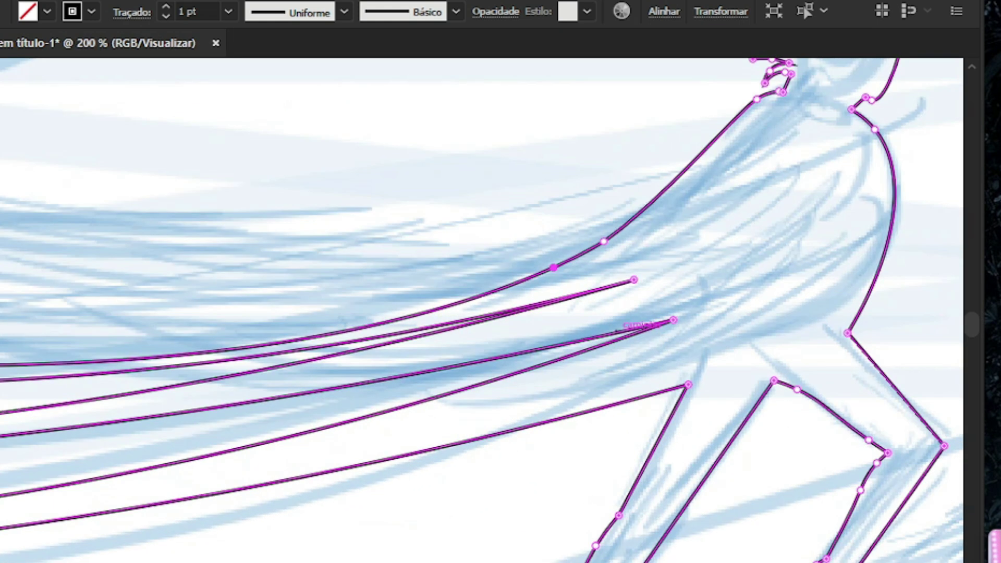
{"action": "left_click_drag", "start_coordinate": [633, 279], "coordinate": [646, 267]}
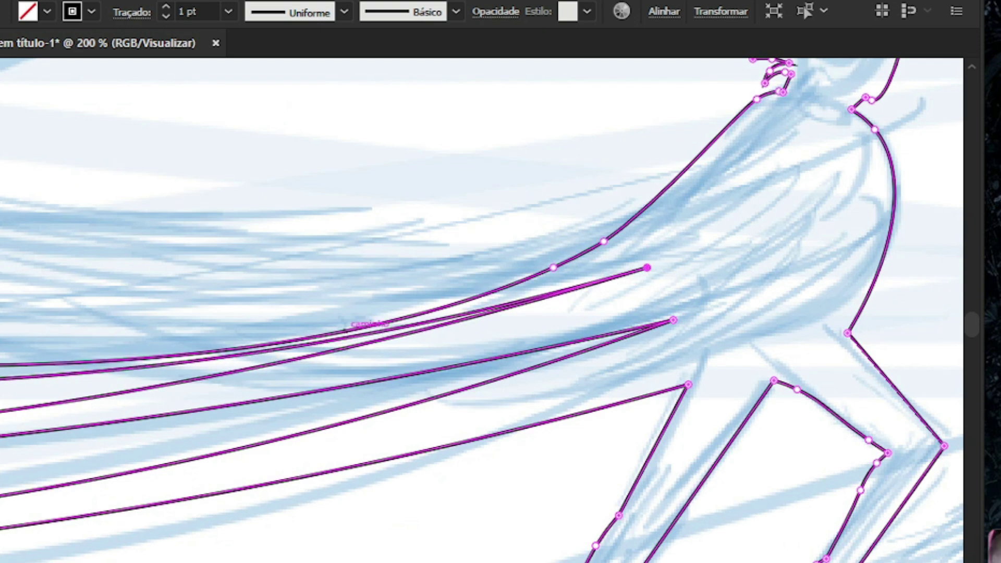
{"action": "left_click_drag", "start_coordinate": [370, 342], "coordinate": [381, 350]}
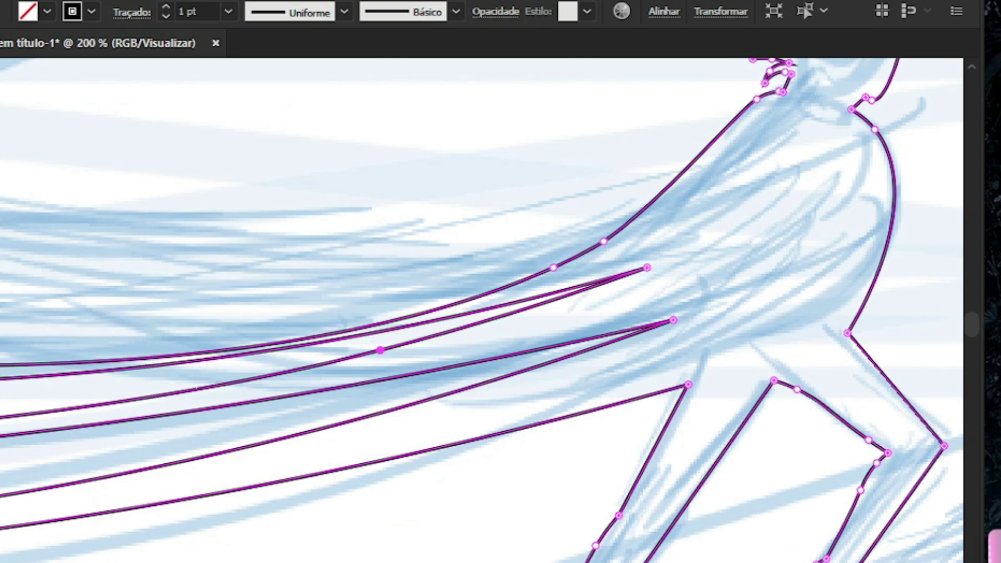
Pull the lower cape notch back toward the cape and add curve points on the two edges that meet there
{"action": "left_click_drag", "start_coordinate": [673, 320], "coordinate": [640, 316]}
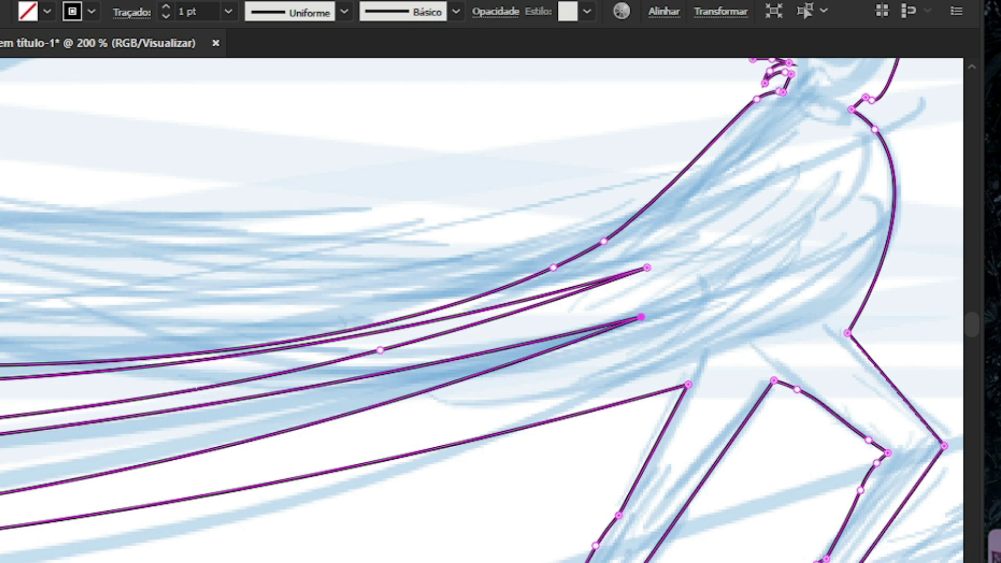
{"action": "left_click", "coordinate": [533, 364]}
{"action": "scroll", "coordinate": [580, 374], "scroll_direction": "down", "scroll_amount": 3}
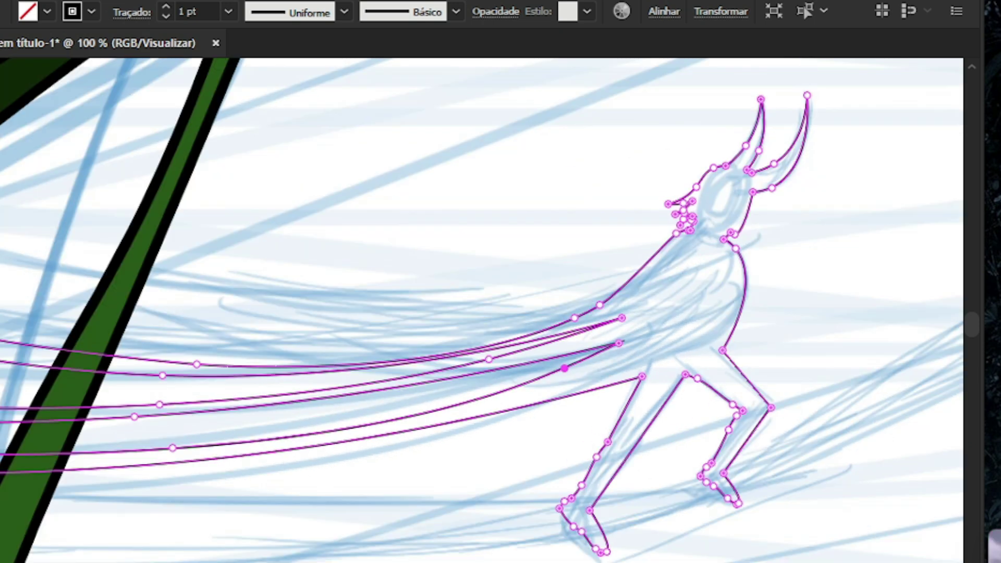
{"action": "scroll", "coordinate": [461, 387], "scroll_direction": "up", "scroll_amount": 2}
{"action": "left_click_drag", "start_coordinate": [492, 375], "coordinate": [486, 384]}
{"action": "scroll", "coordinate": [518, 380], "scroll_direction": "down", "scroll_amount": 3}
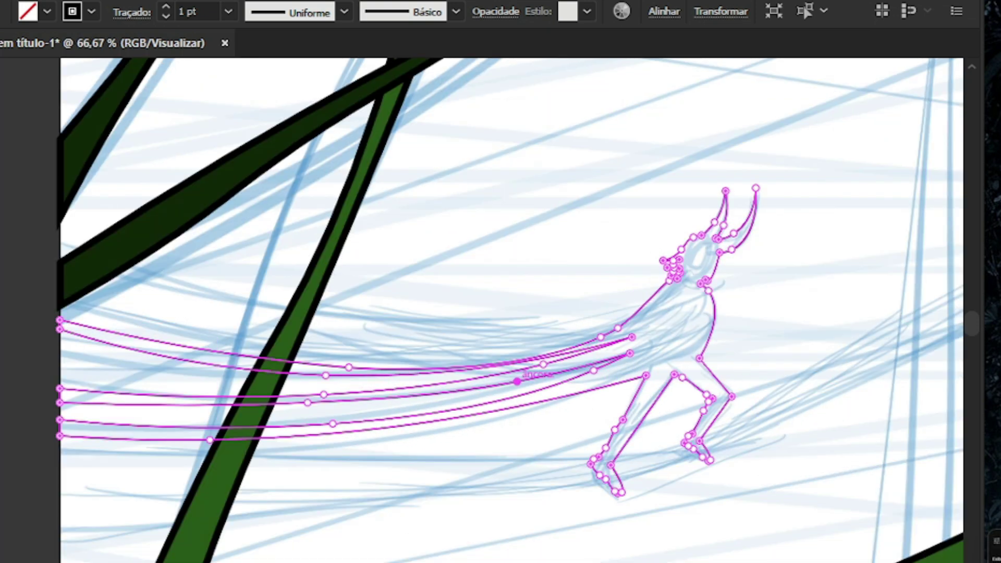
Fill the closed horned figure and its cape strips with the dark green colour and deselect it
{"action": "key", "text": "v"}
{"action": "key", "text": "ctrl+shift+a"}
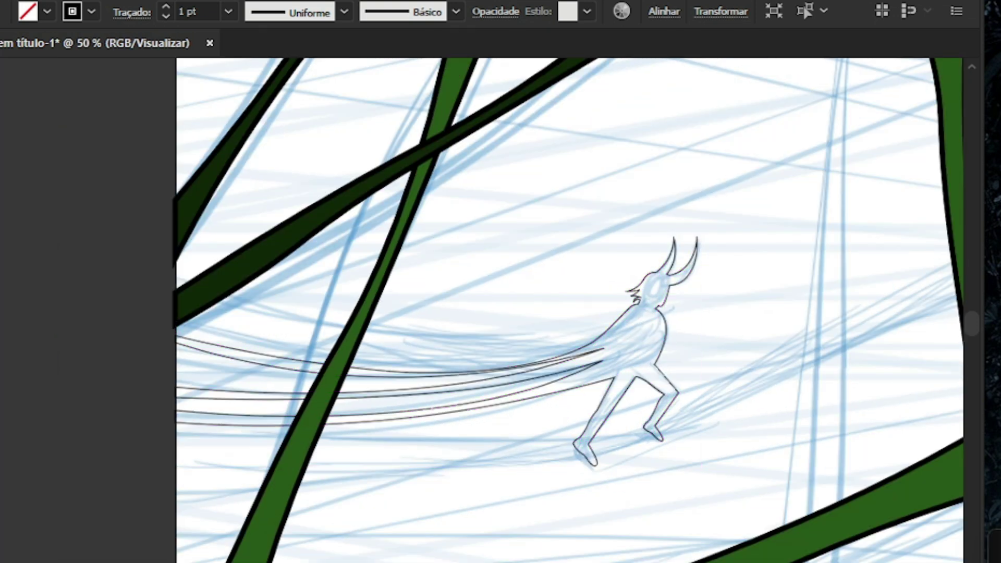
{"action": "left_click", "coordinate": [598, 360]}
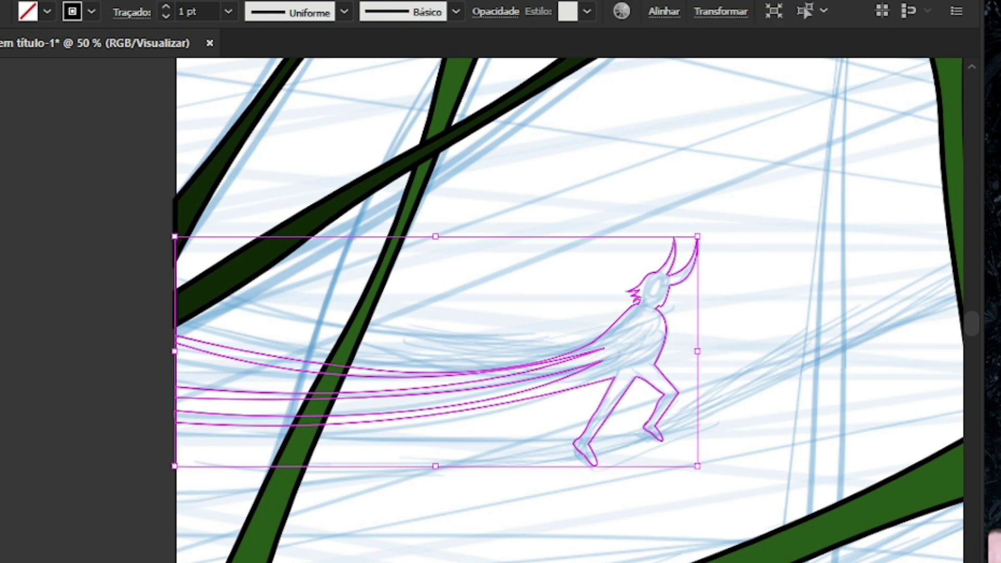
{"action": "key", "text": "comma"}
{"action": "key", "text": "ctrl+shift+a"}
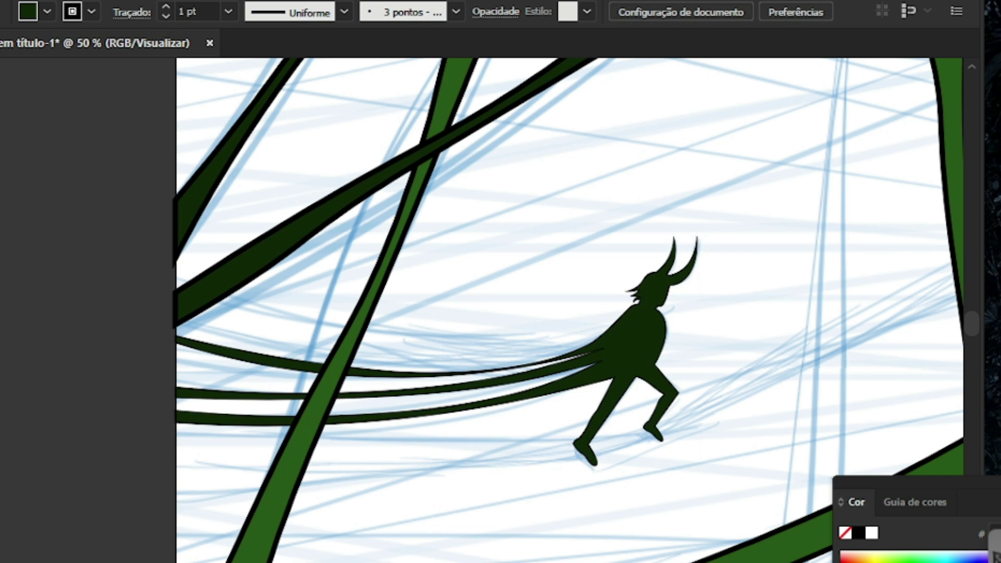
Examine the filled horned silhouette and its cape against the whole composition of branches and the remaining sketch lines
{"action": "key", "text": "ctrl+minus"}
{"action": "key", "text": "ctrl+minus"}
{"action": "key", "text": "ctrl+minus"}
{"action": "key", "text": "ctrl+plus"}
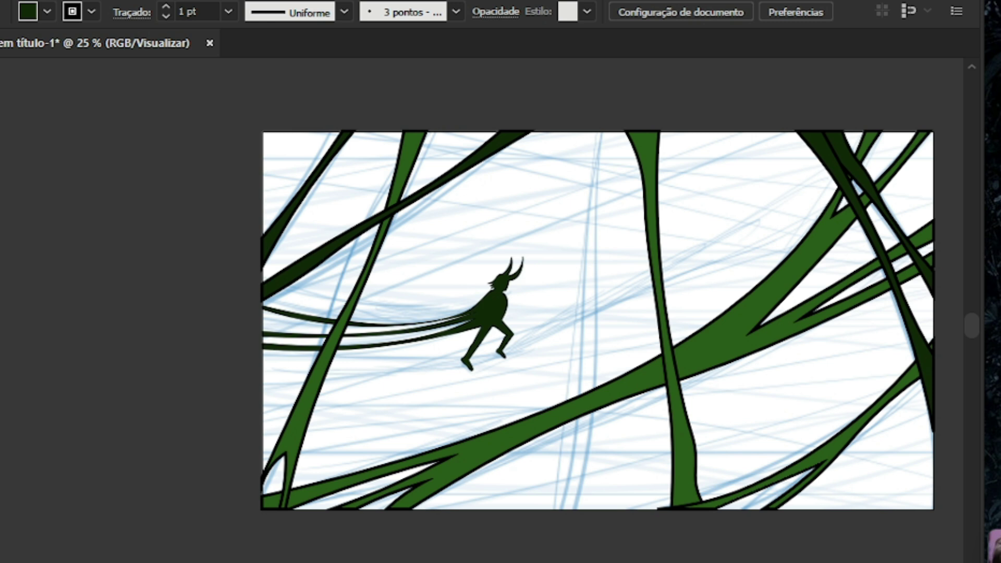
{"action": "key", "text": "ctrl+minus"}
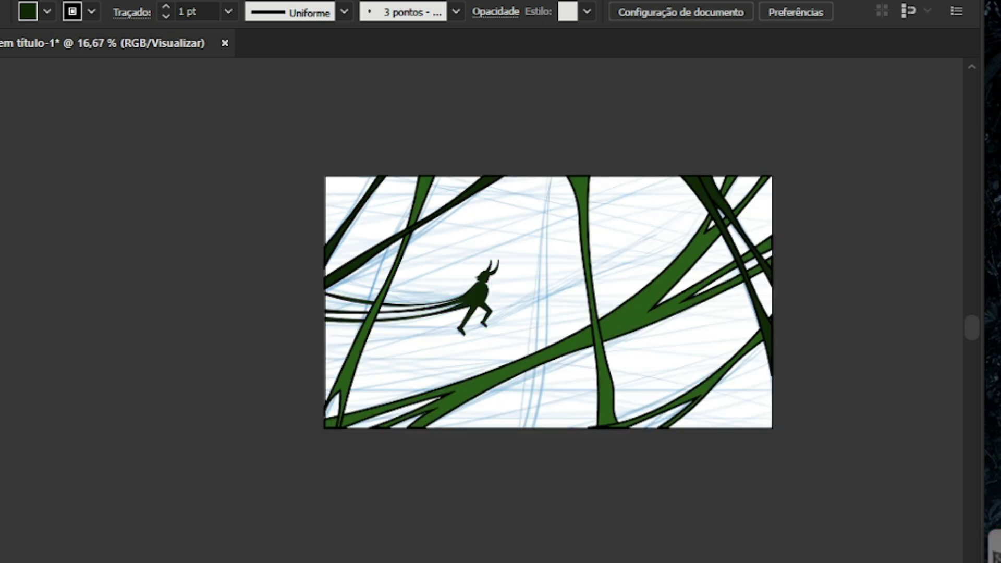
{"action": "key", "text": "ctrl+plus"}
{"action": "key", "text": "ctrl+plus"}
{"action": "key", "text": "ctrl+minus"}
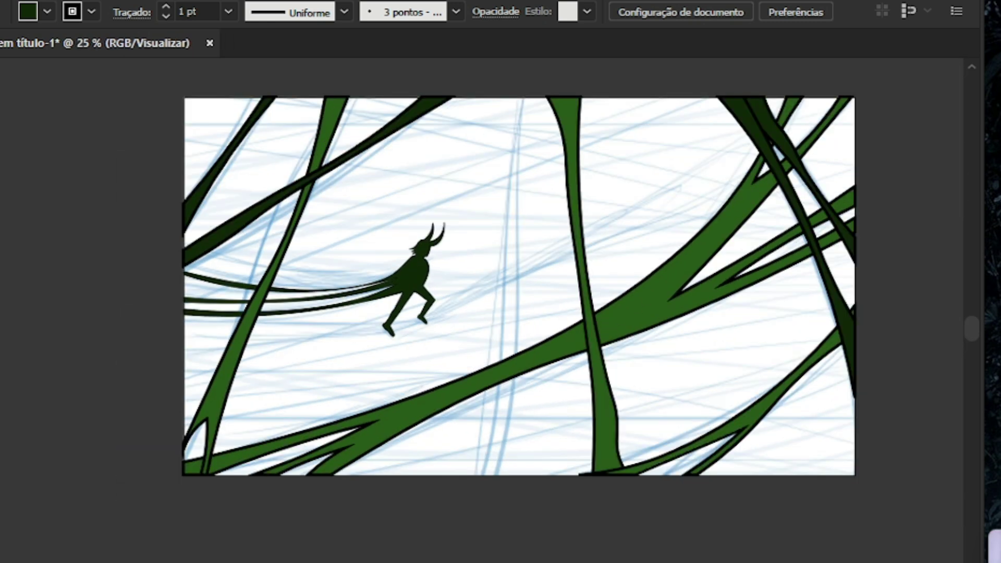
{"action": "key", "text": "ctrl+plus"}
{"action": "key", "text": "ctrl+plus"}
{"action": "key", "text": "ctrl+minus"}
{"action": "key", "text": "ctrl+minus"}
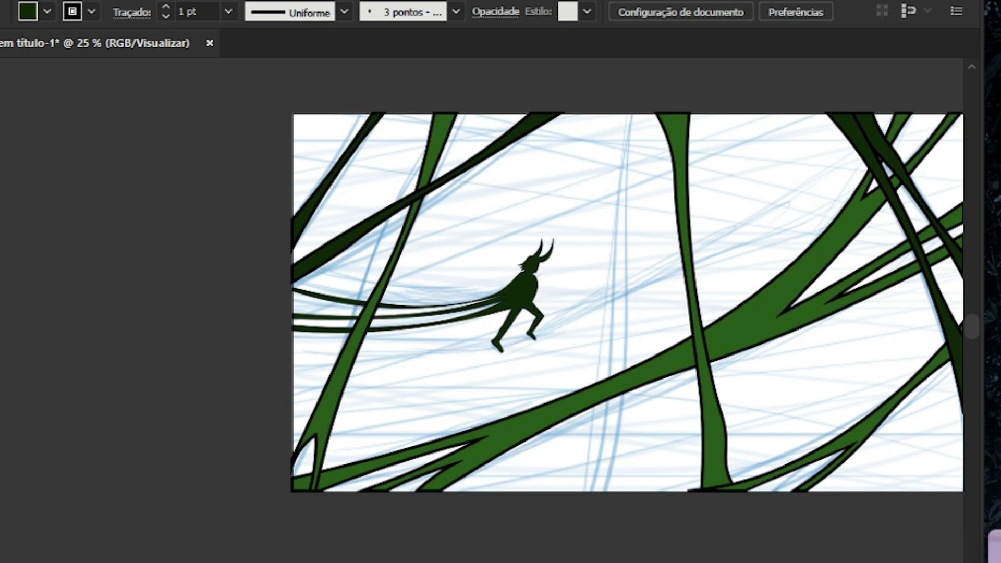
{"action": "key", "text": "ctrl+minus"}
{"action": "key", "text": "ctrl+plus"}
{"action": "key", "text": "ctrl+plus"}
{"action": "key", "text": "ctrl+minus"}
{"action": "key", "text": "ctrl+plus"}
{"action": "key", "text": "ctrl+minus"}
{"action": "key", "text": "ctrl+plus"}
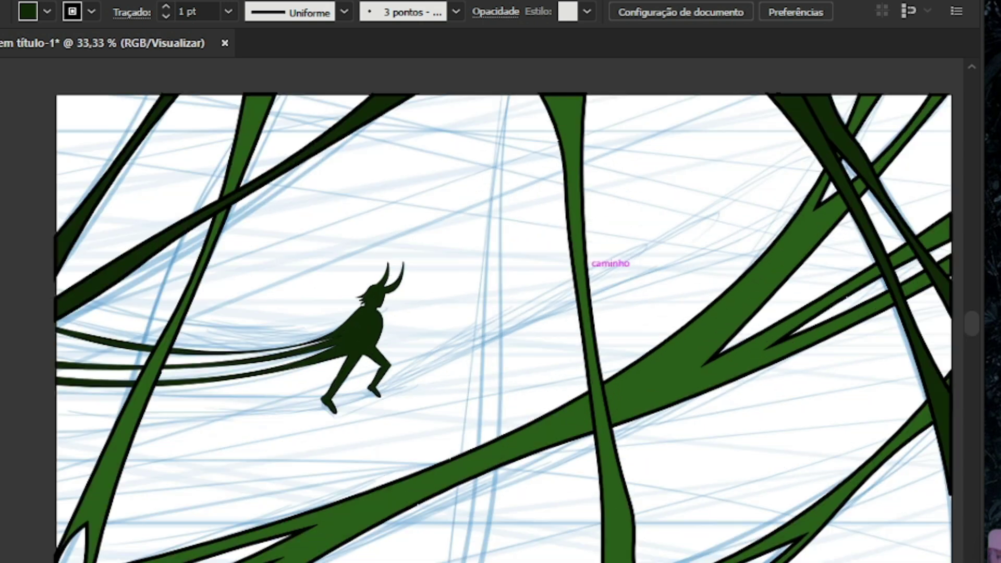
Draw a thin closed strip from the artboard's left edge just below the cape up to its upper right edge
{"action": "key", "text": "ctrl+minus"}
{"action": "key", "text": "ctrl+plus"}
{"action": "key", "text": "ctrl+minus"}
{"action": "key", "text": "ctrl+plus"}
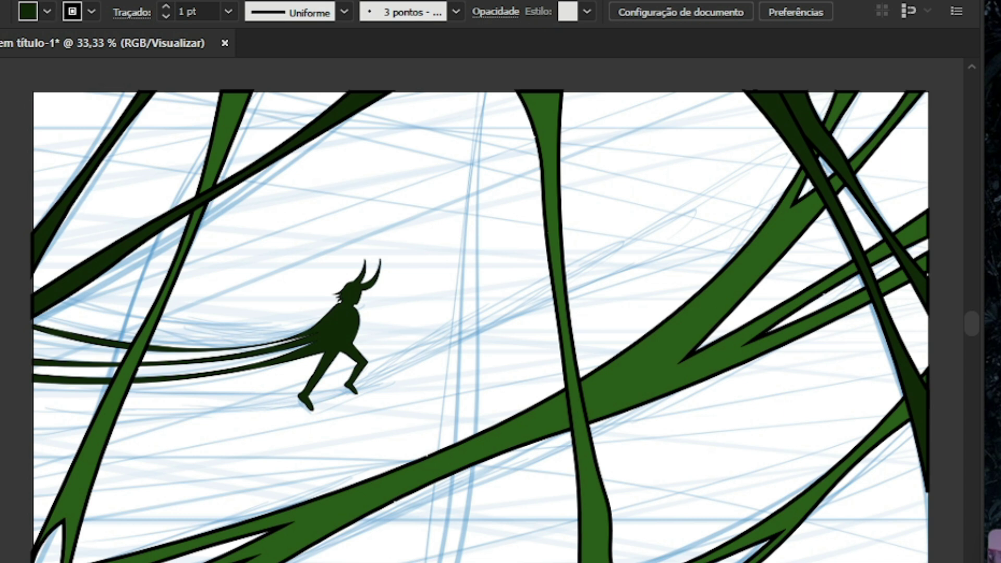
{"action": "left_click", "coordinate": [32, 405]}
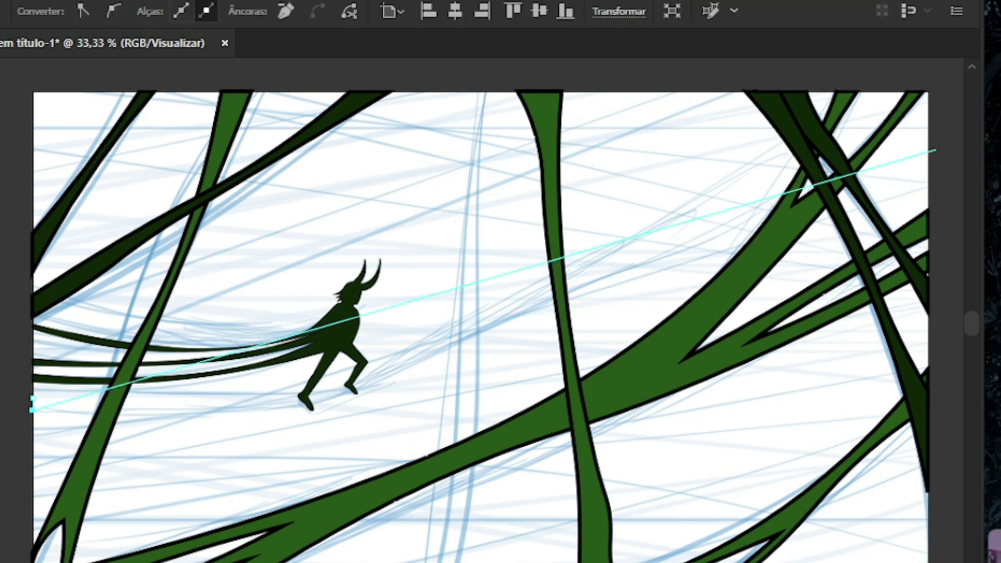
{"action": "left_click", "coordinate": [927, 150]}
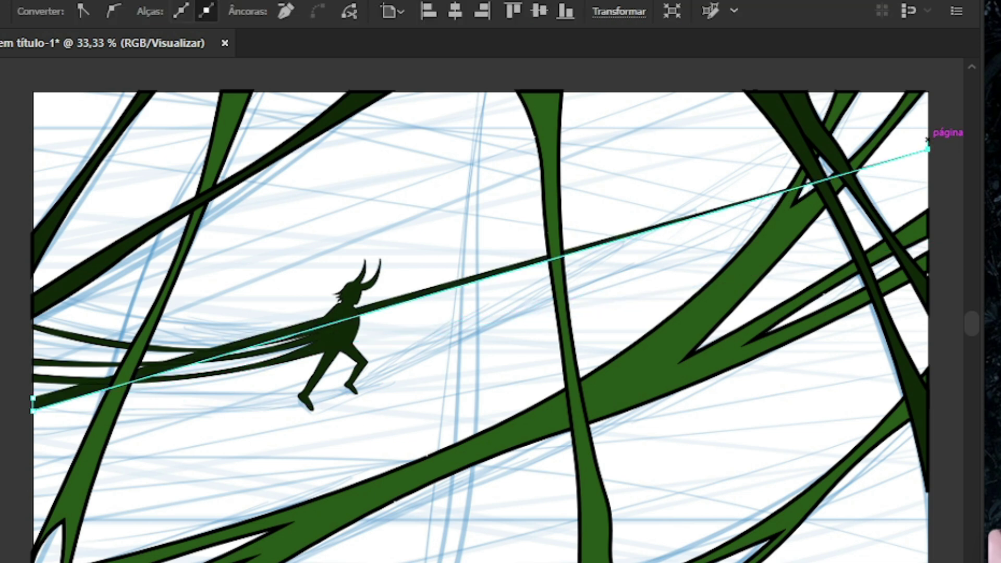
{"action": "left_click", "coordinate": [927, 140]}
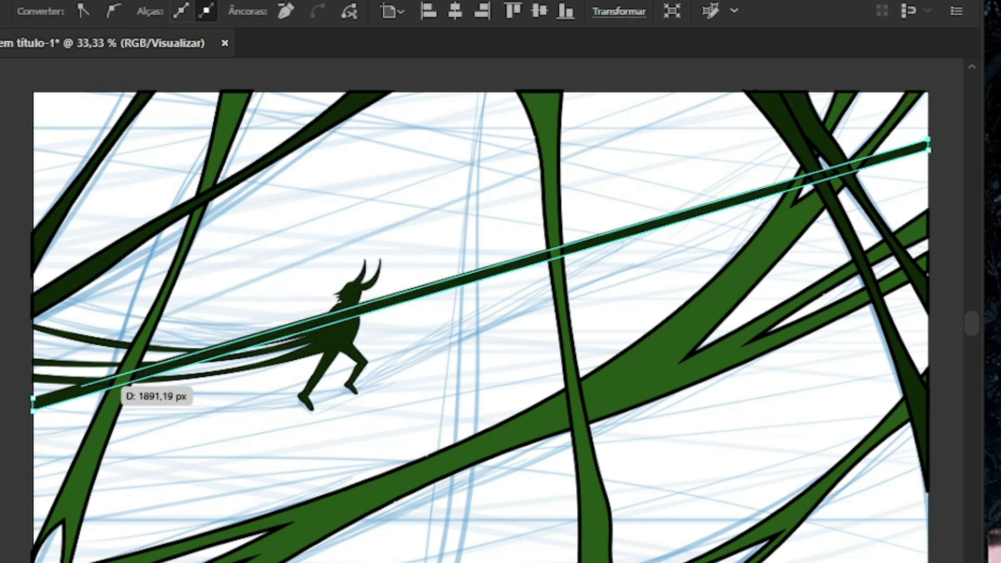
{"action": "left_click", "coordinate": [33, 397]}
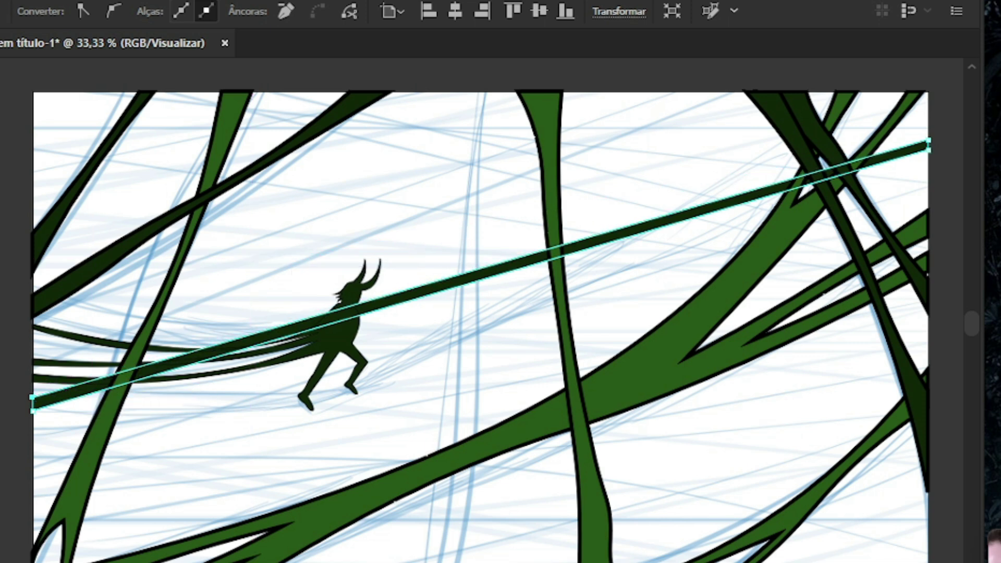
Bend both long edges of the strip downward into a sagging rope that passes beneath the figure's feet
{"action": "left_click_drag", "start_coordinate": [350, 317], "coordinate": [350, 389]}
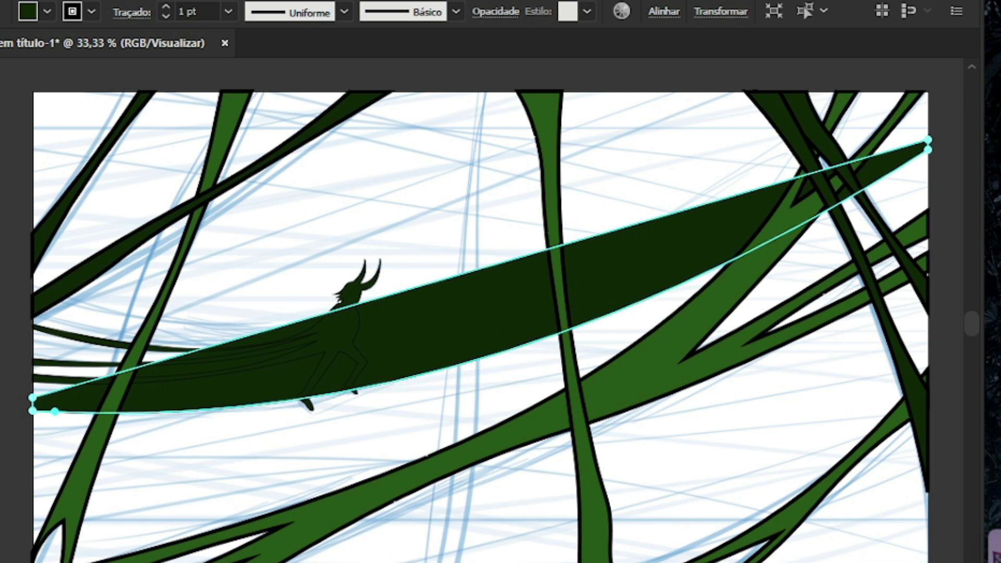
{"action": "key", "text": "ctrl+z"}
{"action": "key", "text": "ctrl+shift+z"}
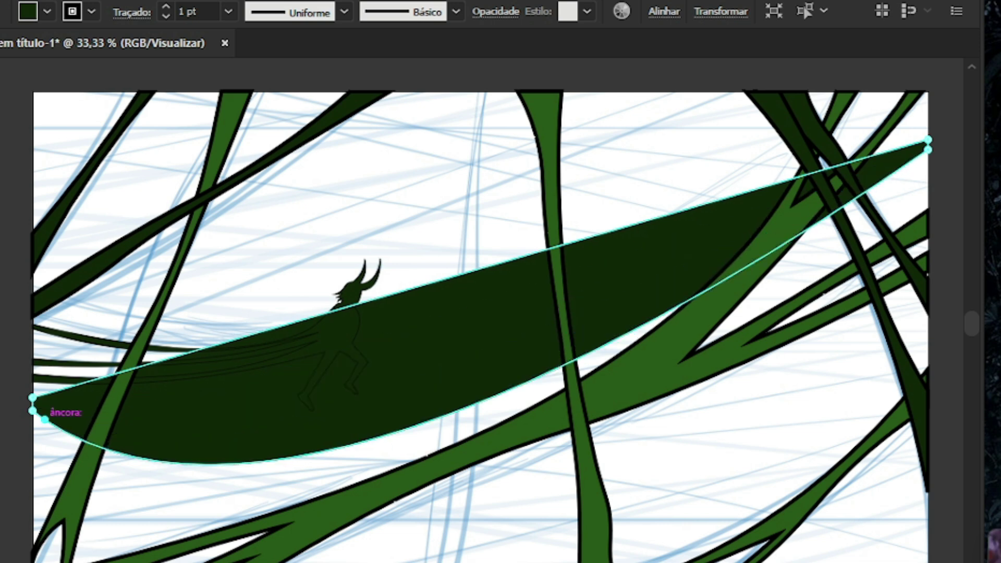
{"action": "left_click_drag", "start_coordinate": [307, 318], "coordinate": [276, 401]}
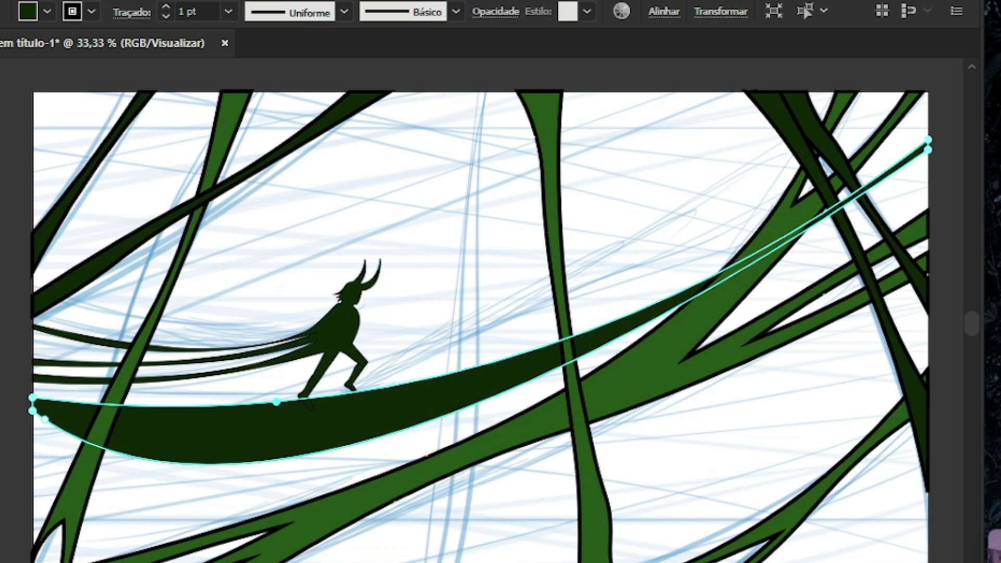
{"action": "left_click_drag", "start_coordinate": [323, 447], "coordinate": [685, 316]}
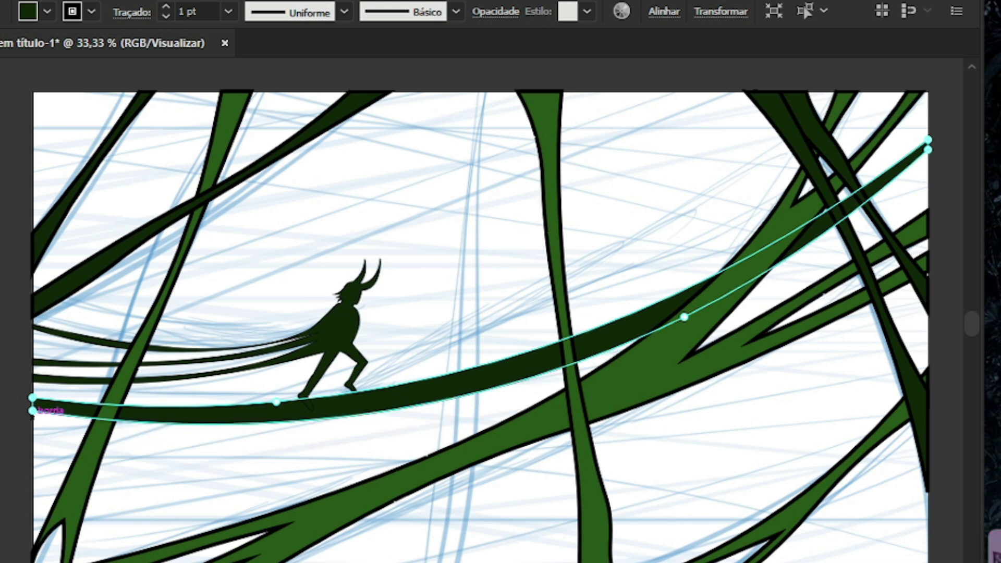
{"action": "left_click_drag", "start_coordinate": [308, 406], "coordinate": [311, 409]}
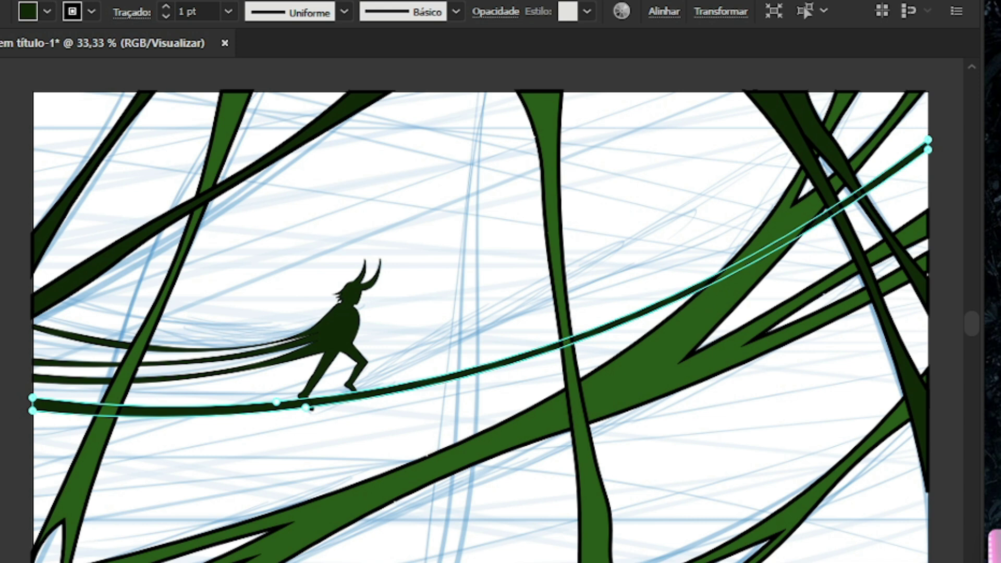
Fine-tune the rope's curve points beside the figure's rear foot and deselect the shape
{"action": "scroll", "coordinate": [311, 409], "scroll_direction": "up", "scroll_amount": 5}
{"action": "left_click_drag", "start_coordinate": [214, 378], "coordinate": [255, 387]}
{"action": "key", "text": "ctrl+z"}
{"action": "key", "text": "ctrl+z"}
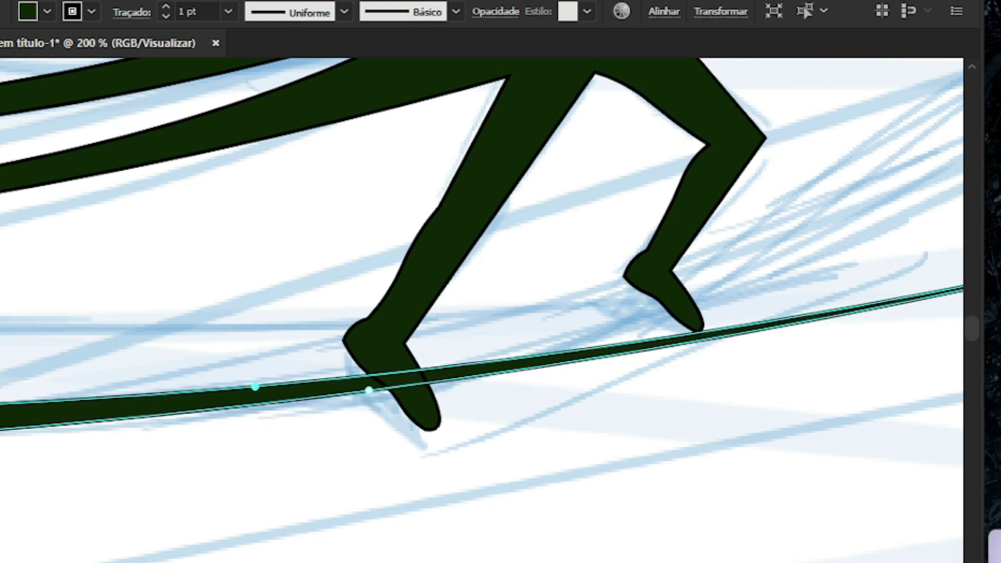
{"action": "scroll", "coordinate": [328, 402], "scroll_direction": "down", "scroll_amount": 5}
{"action": "scroll", "coordinate": [340, 388], "scroll_direction": "up", "scroll_amount": 4}
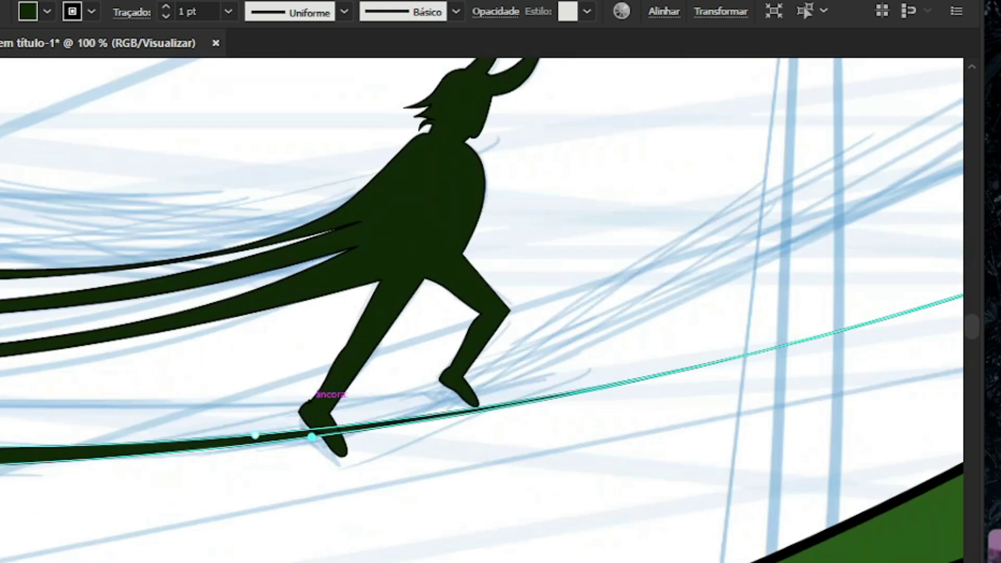
{"action": "scroll", "coordinate": [333, 442], "scroll_direction": "down", "scroll_amount": 6}
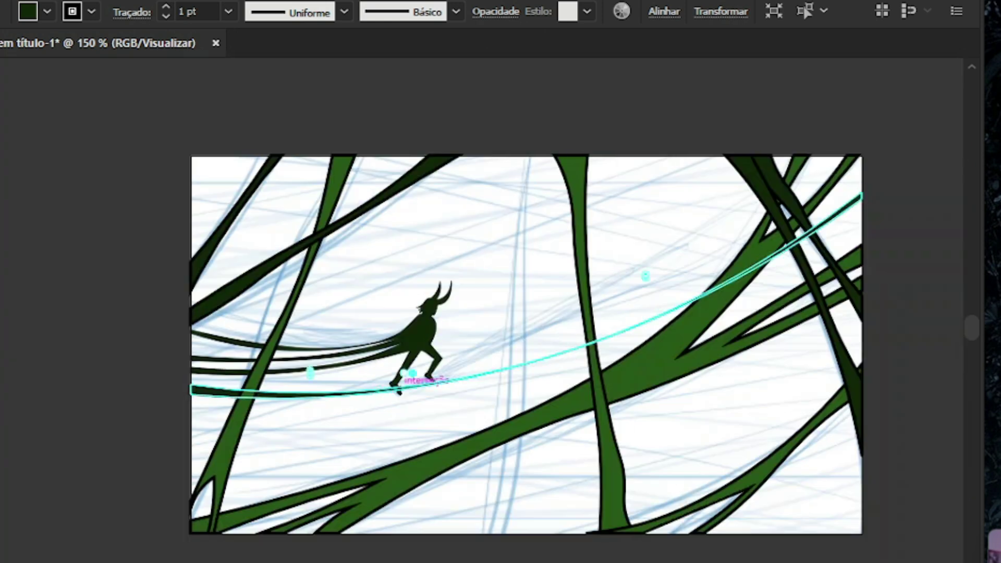
{"action": "key", "text": "ctrl+a"}
{"action": "key", "text": "ctrl+shift+a"}
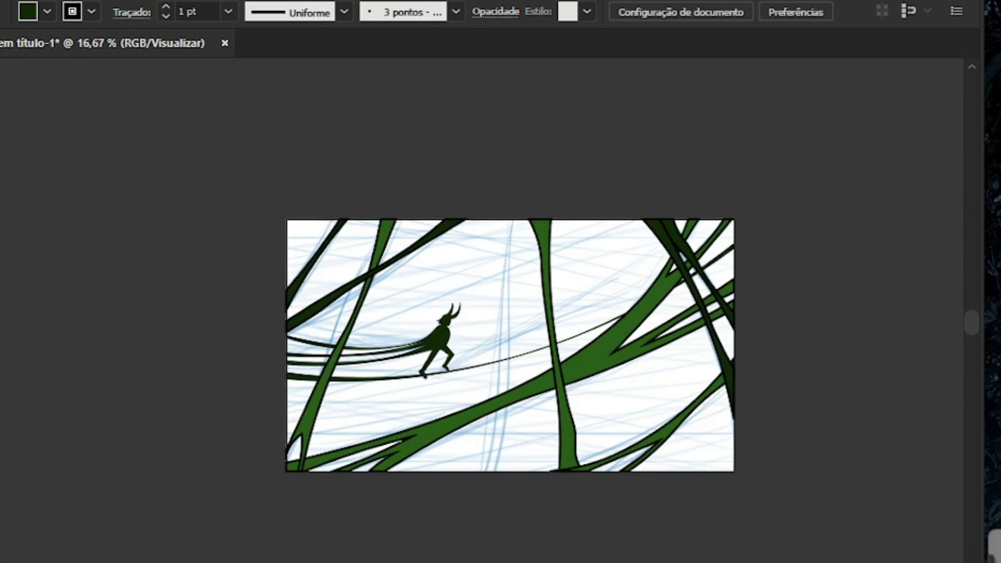
Duplicate the rope beneath the figure's feet, placing the copy lower and slightly to the left
{"action": "scroll", "coordinate": [511, 396], "scroll_direction": "up", "scroll_amount": 2}
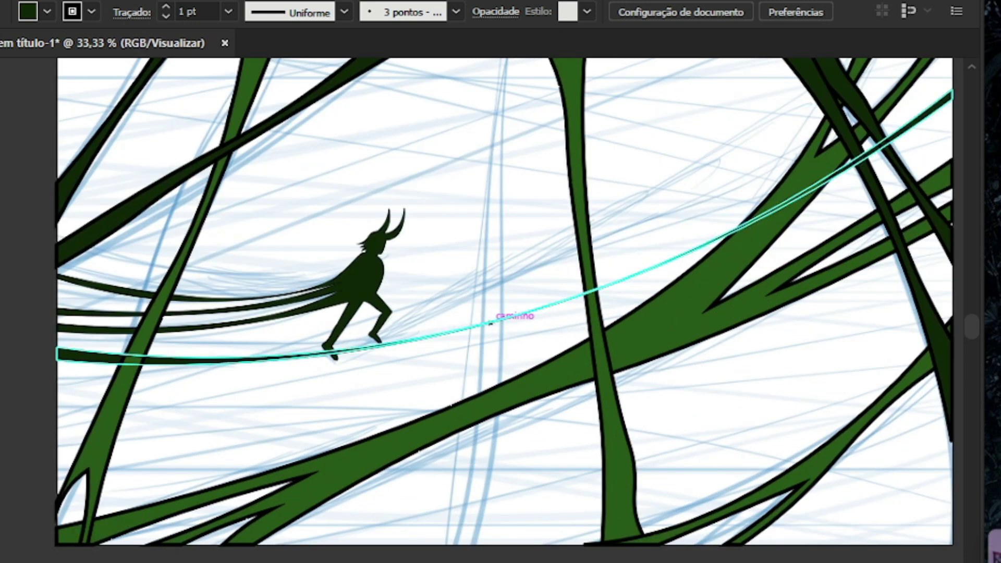
{"action": "left_click", "coordinate": [490, 322]}
{"action": "scroll", "coordinate": [489, 322], "scroll_direction": "down", "scroll_amount": 1}
{"action": "scroll", "coordinate": [488, 344], "scroll_direction": "down", "scroll_amount": 1}
{"action": "scroll", "coordinate": [489, 343], "scroll_direction": "up", "scroll_amount": 1}
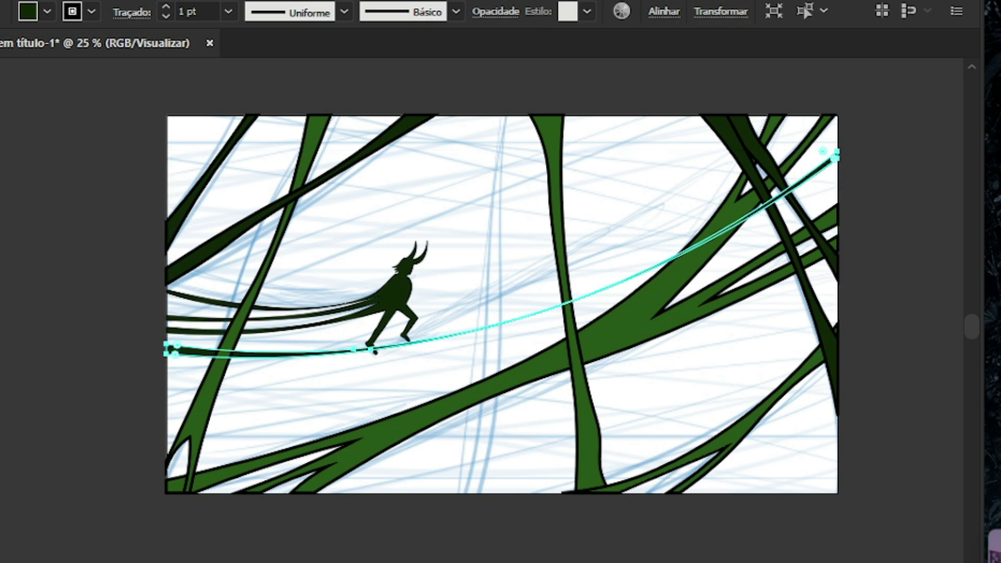
{"action": "left_click_drag", "start_coordinate": [521, 317], "coordinate": [492, 386]}
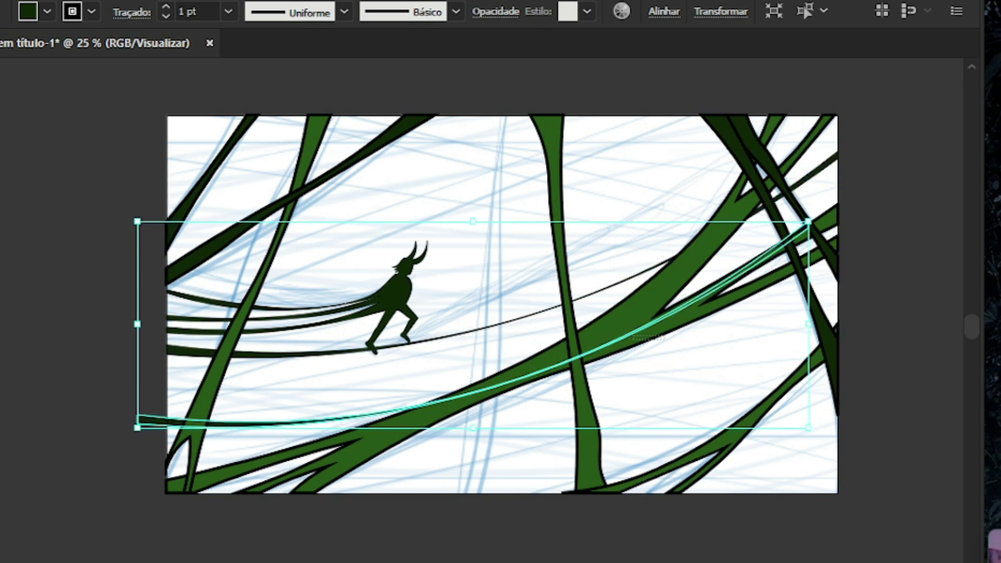
Shift the lower rope copy to span the artboard's full width, stretch its underside downward and deselect it
{"action": "key", "text": "ctrl+shift+a"}
{"action": "left_click_drag", "start_coordinate": [255, 424], "coordinate": [284, 442]}
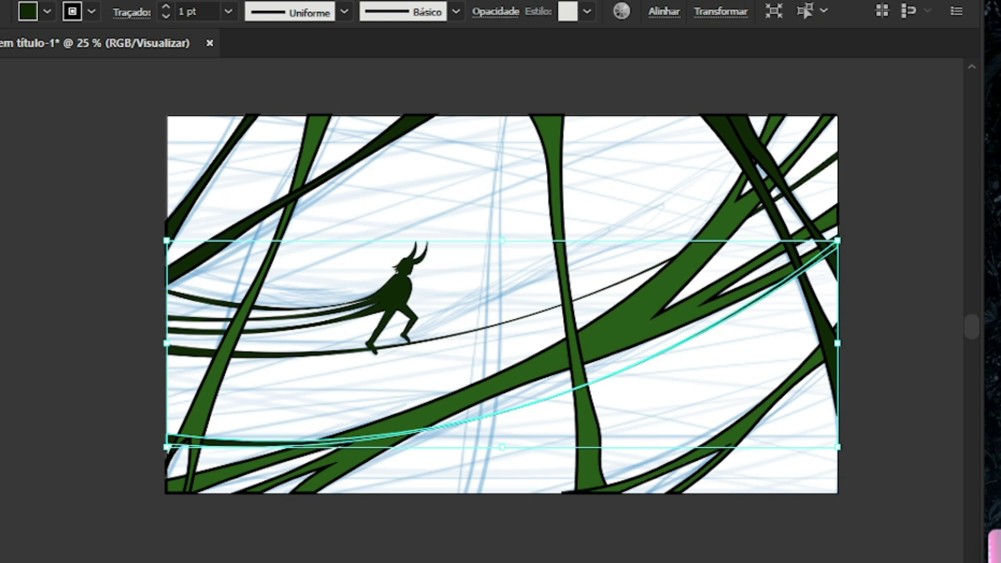
{"action": "left_click_drag", "start_coordinate": [501, 446], "coordinate": [501, 485]}
{"action": "key", "text": "ctrl+shift+a"}
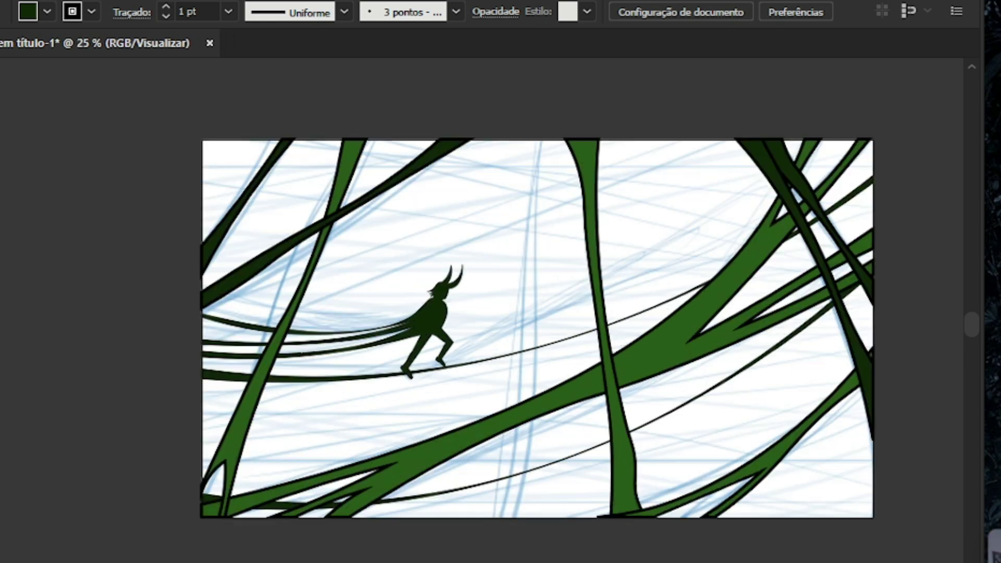
Create a reflected copy of the rope under the figure using the vertical axis and move it straight down
{"action": "key", "text": "ctrl+plus"}
{"action": "left_click", "coordinate": [544, 342]}
{"action": "key", "text": "ctrl+minus"}
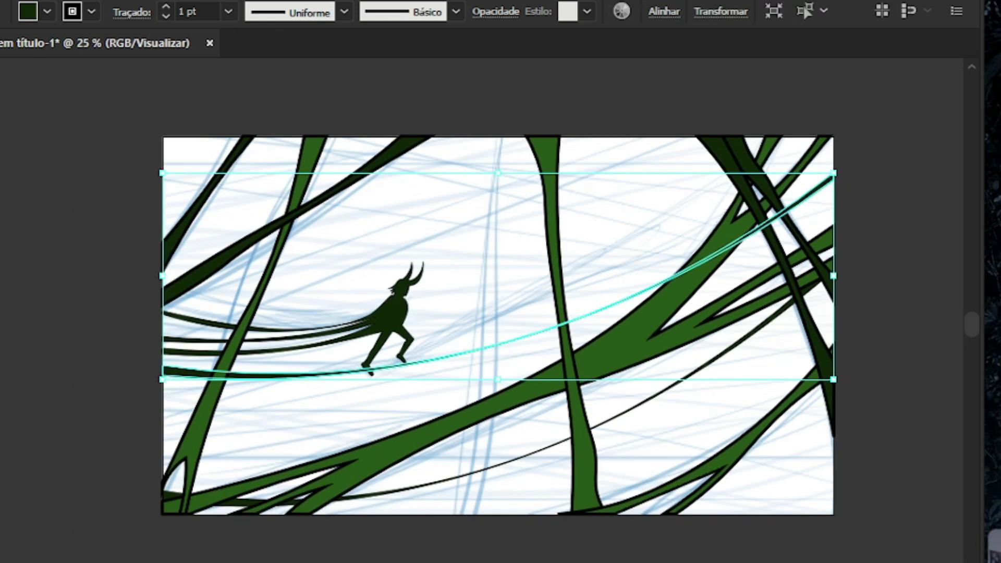
{"action": "left_click_drag", "start_coordinate": [11, 217], "coordinate": [52, 239]}
{"action": "key", "text": "Return"}
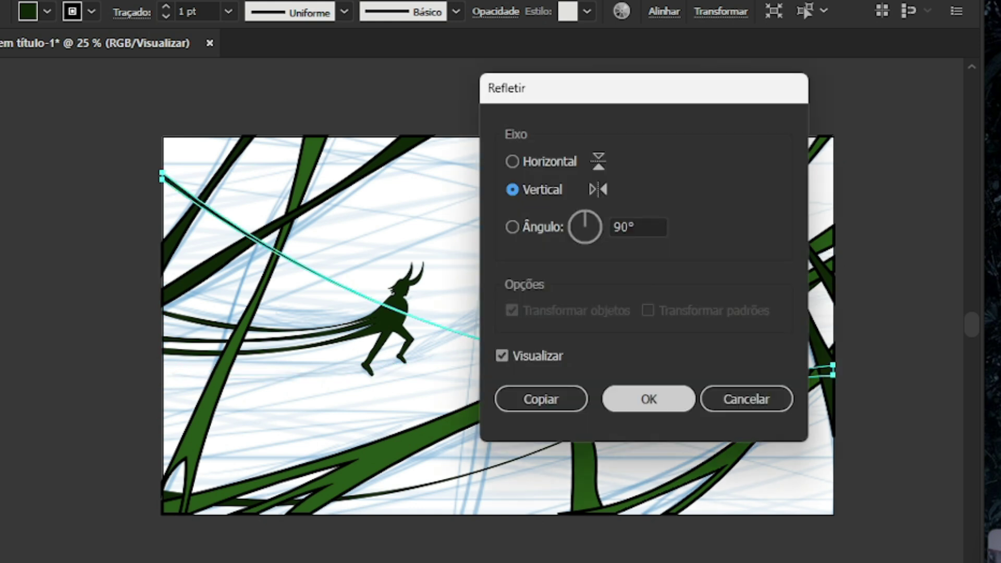
{"action": "left_click", "coordinate": [541, 399]}
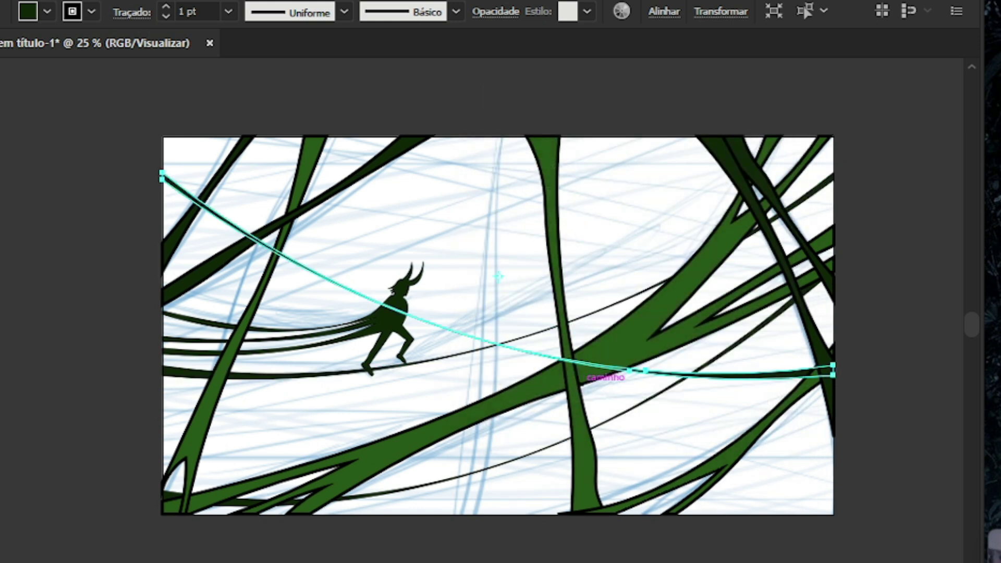
{"action": "key", "text": "v"}
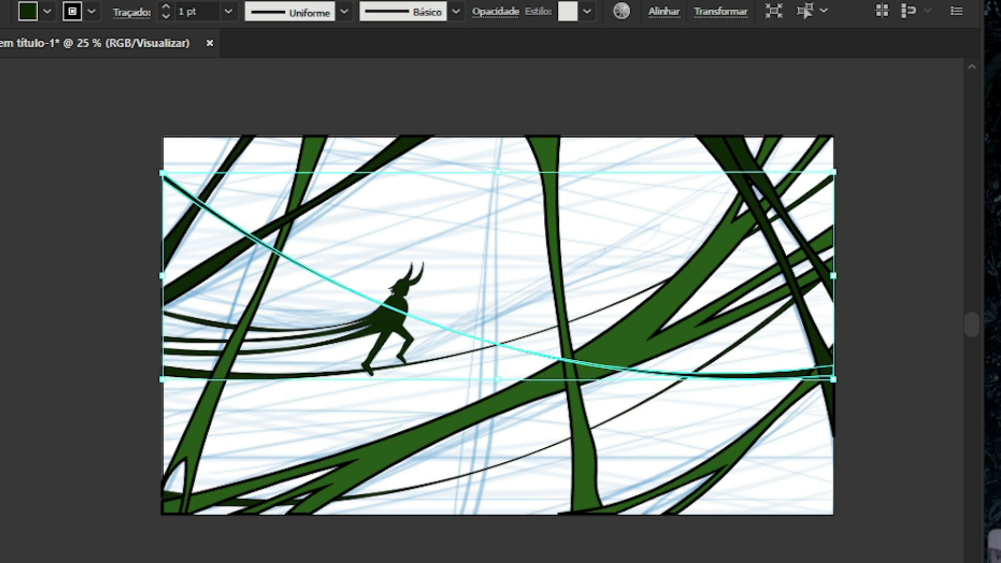
{"action": "left_click_drag", "start_coordinate": [721, 372], "coordinate": [721, 484]}
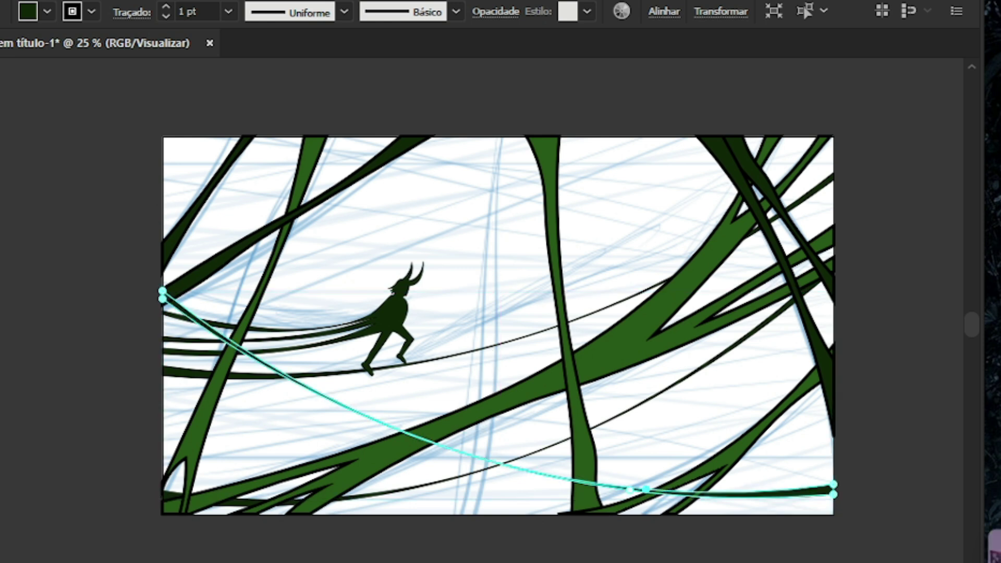
Bend the mirrored rope's upper edge upward to thicken its middle stretch and deselect it
{"action": "scroll", "coordinate": [521, 471], "scroll_direction": "up", "scroll_amount": 5}
{"action": "left_click_drag", "start_coordinate": [537, 442], "coordinate": [537, 432]}
{"action": "key", "text": "ctrl+0"}
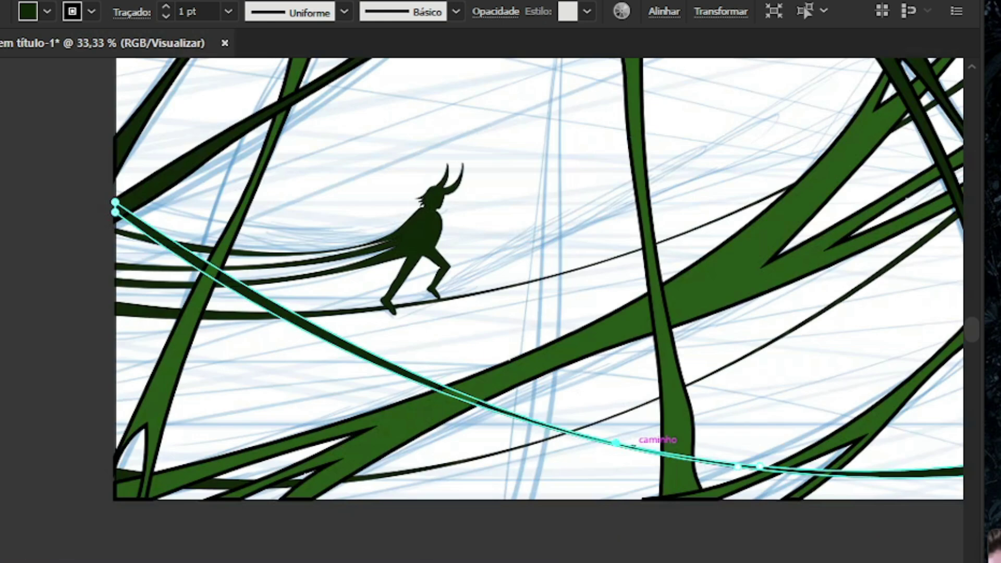
{"action": "key", "text": "v"}
{"action": "key", "text": "ctrl+shift+a"}
{"action": "scroll", "coordinate": [231, 389], "scroll_direction": "down", "scroll_amount": 2}
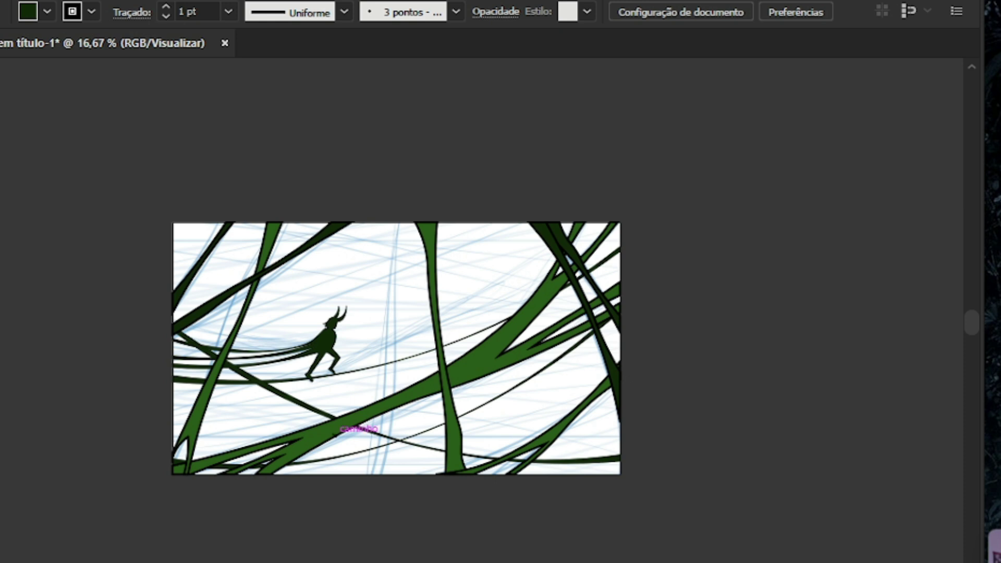
{"action": "scroll", "coordinate": [333, 433], "scroll_direction": "up", "scroll_amount": 1}
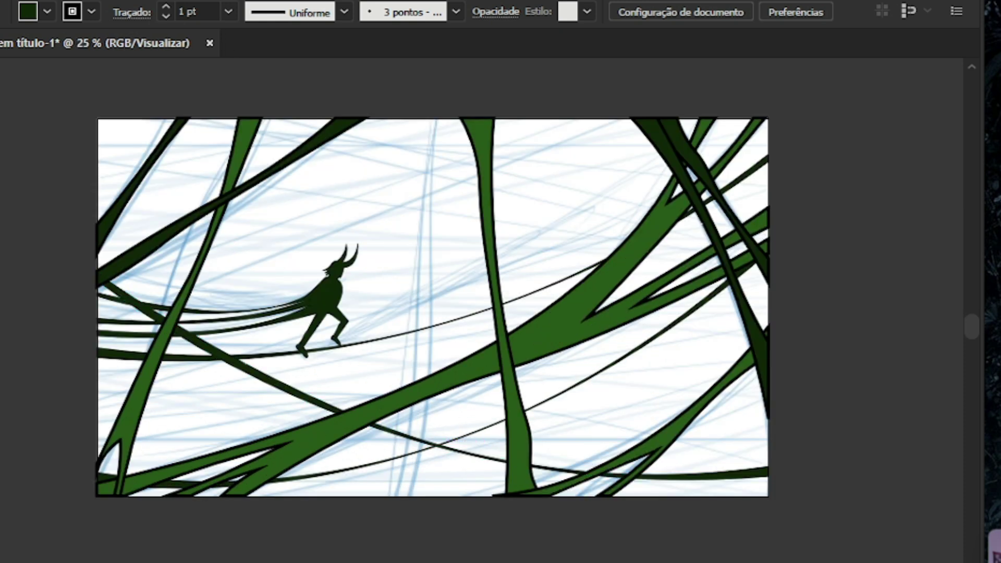
Lower the mirrored rope's left end along the artboard edge, slim its upper edge below the figure and deselect it
{"action": "left_click", "coordinate": [464, 435]}
{"action": "scroll", "coordinate": [68, 276], "scroll_direction": "up", "scroll_amount": 3}
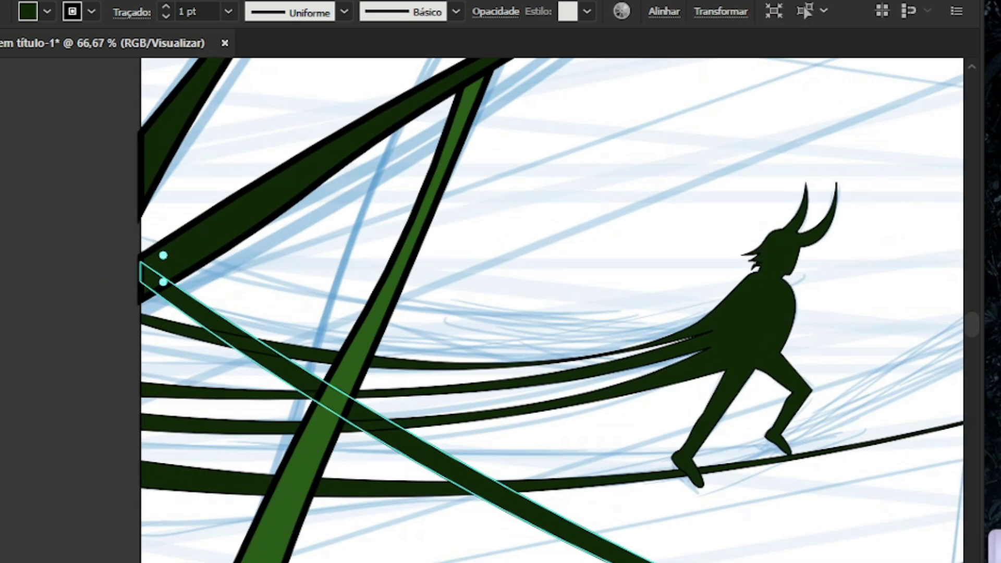
{"action": "mouse_move", "coordinate": [141, 282]}
{"action": "left_mouse_down"}
{"action": "mouse_move", "coordinate": [140, 361]}
{"action": "mouse_move", "coordinate": [139, 288]}
{"action": "left_mouse_up"}
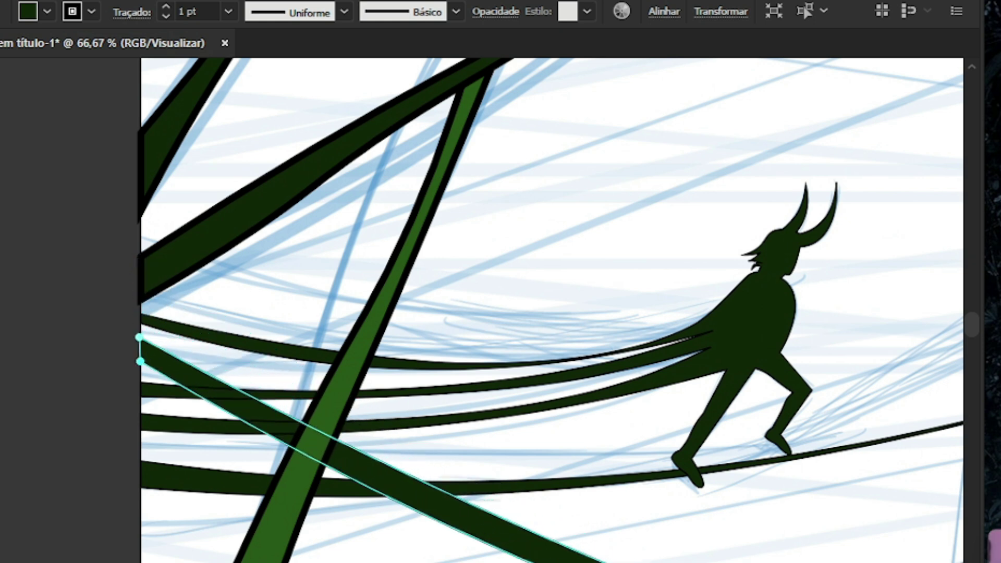
{"action": "scroll", "coordinate": [125, 302], "scroll_direction": "down", "scroll_amount": 3}
{"action": "scroll", "coordinate": [310, 371], "scroll_direction": "up", "scroll_amount": 3}
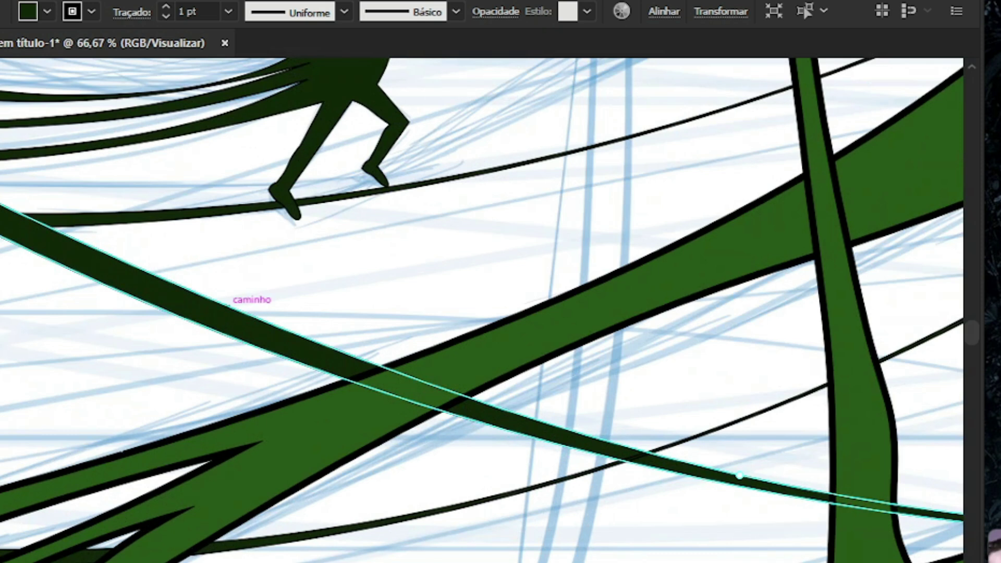
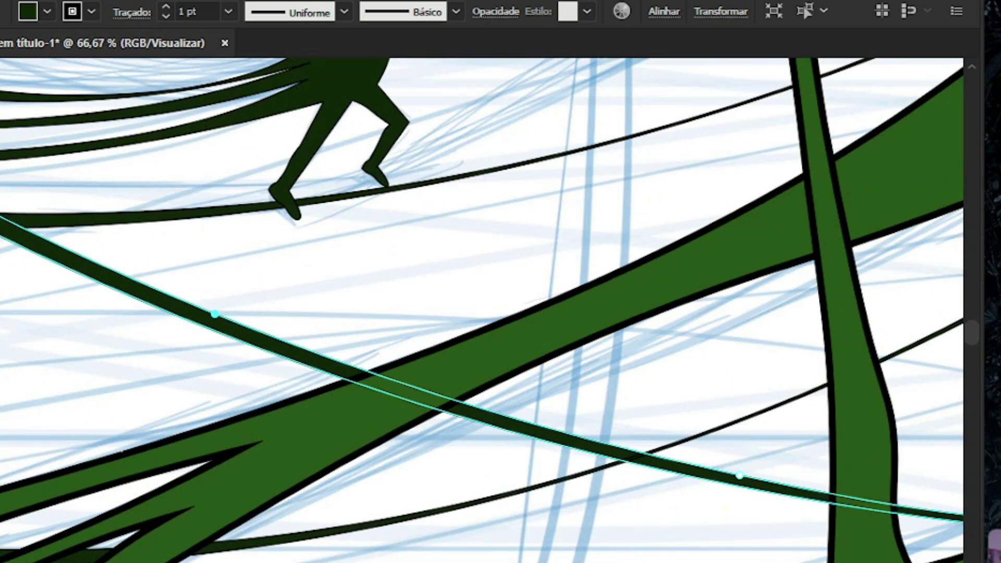
{"action": "key", "text": "ctrl+shift+a"}
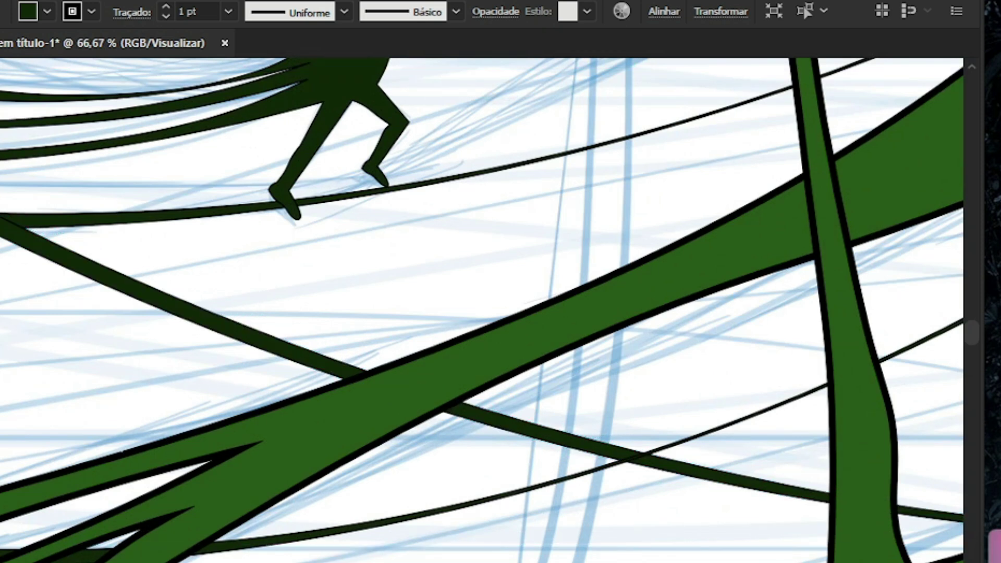
{"action": "key", "text": "ctrl+0"}
{"action": "scroll", "coordinate": [573, 276], "scroll_direction": "down", "scroll_amount": 2}
{"action": "scroll", "coordinate": [573, 277], "scroll_direction": "up", "scroll_amount": 3}
{"action": "scroll", "coordinate": [573, 276], "scroll_direction": "down", "scroll_amount": 2}
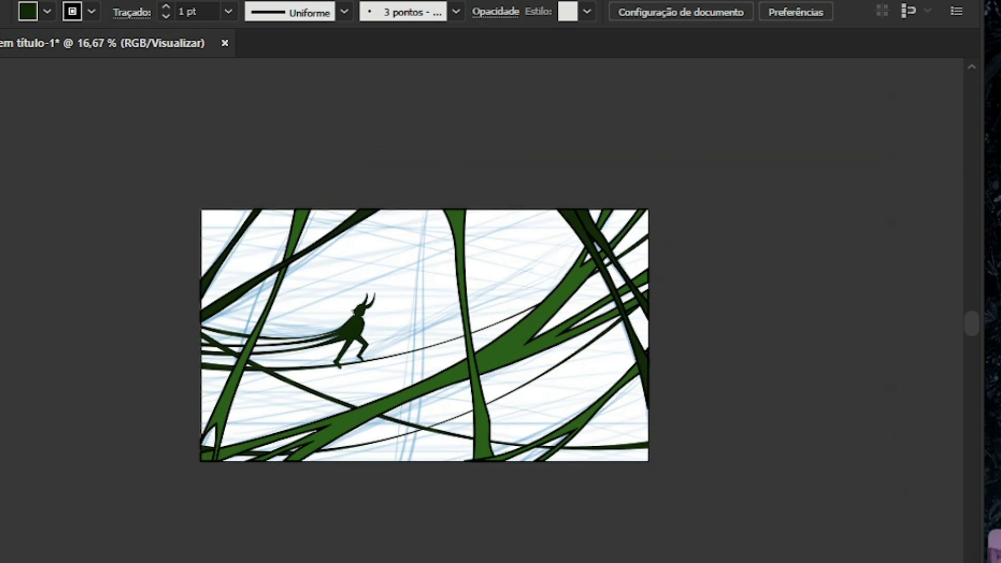
{"action": "scroll", "coordinate": [573, 276], "scroll_direction": "up", "scroll_amount": 2}
{"action": "left_click", "coordinate": [417, 433]}
{"action": "scroll", "coordinate": [417, 433], "scroll_direction": "down", "scroll_amount": 1}
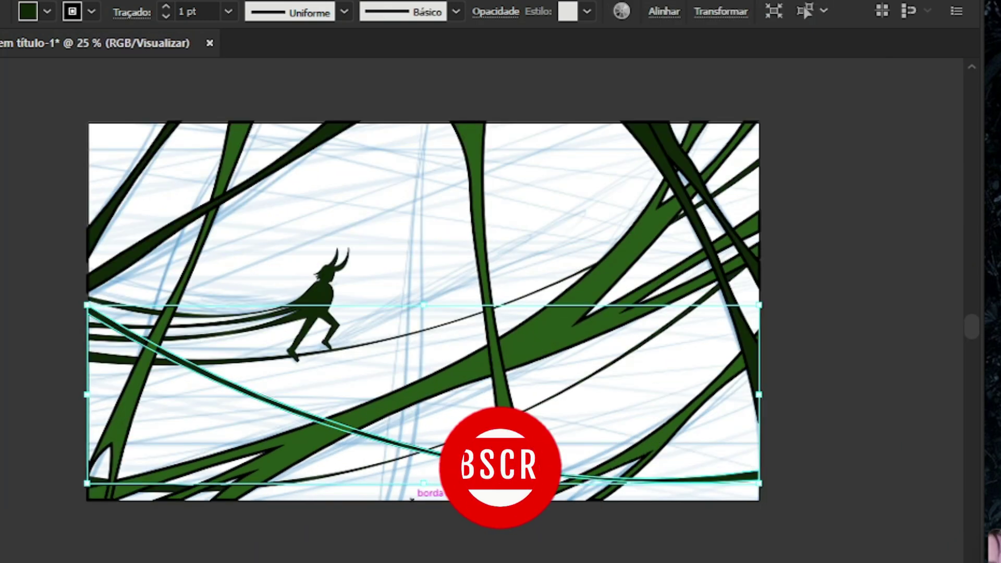
{"action": "scroll", "coordinate": [417, 433], "scroll_direction": "up", "scroll_amount": 1}
{"action": "scroll", "coordinate": [417, 312], "scroll_direction": "down", "scroll_amount": 1}
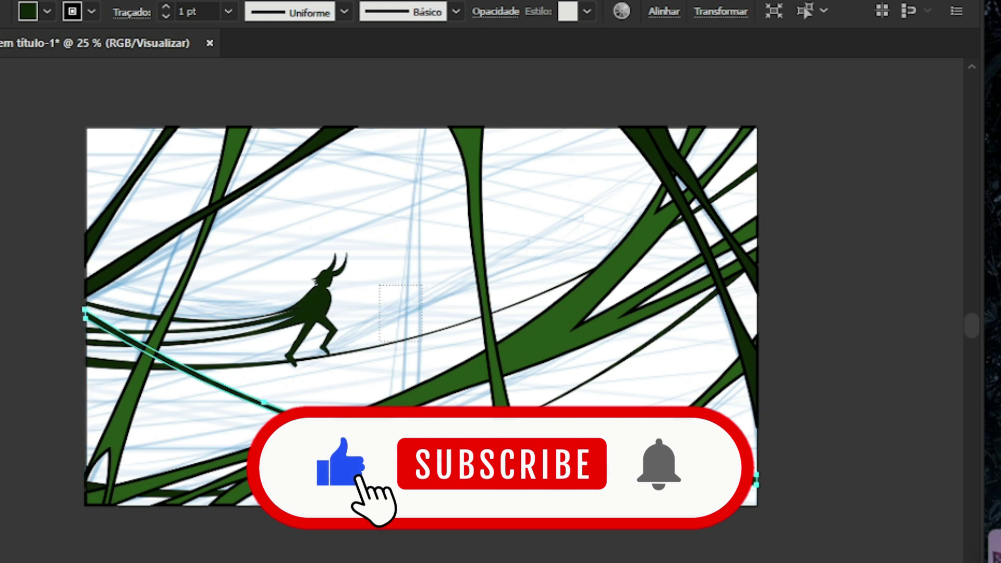
Try shifting the rope under the figure down and the mirrored rope lower, and undo both moves
{"action": "key", "text": "a"}
{"action": "left_click", "coordinate": [484, 315]}
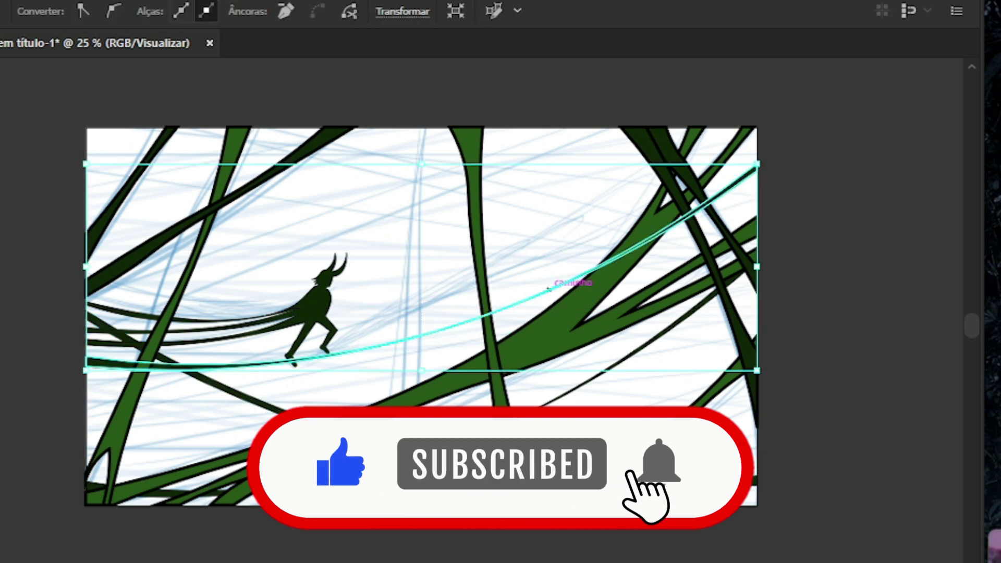
{"action": "left_click_drag", "start_coordinate": [743, 179], "coordinate": [471, 282]}
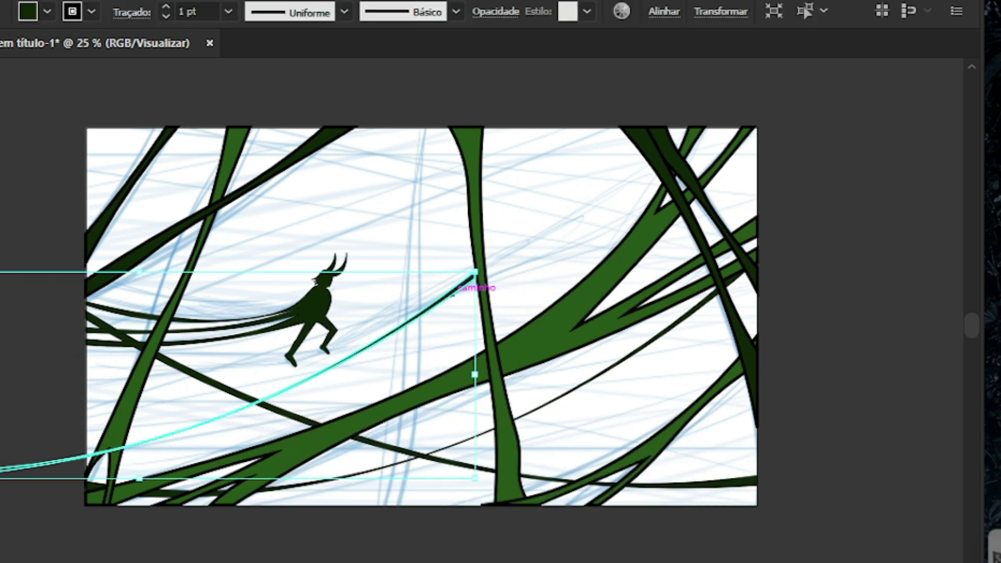
{"action": "key", "text": "v"}
{"action": "left_click", "coordinate": [440, 460]}
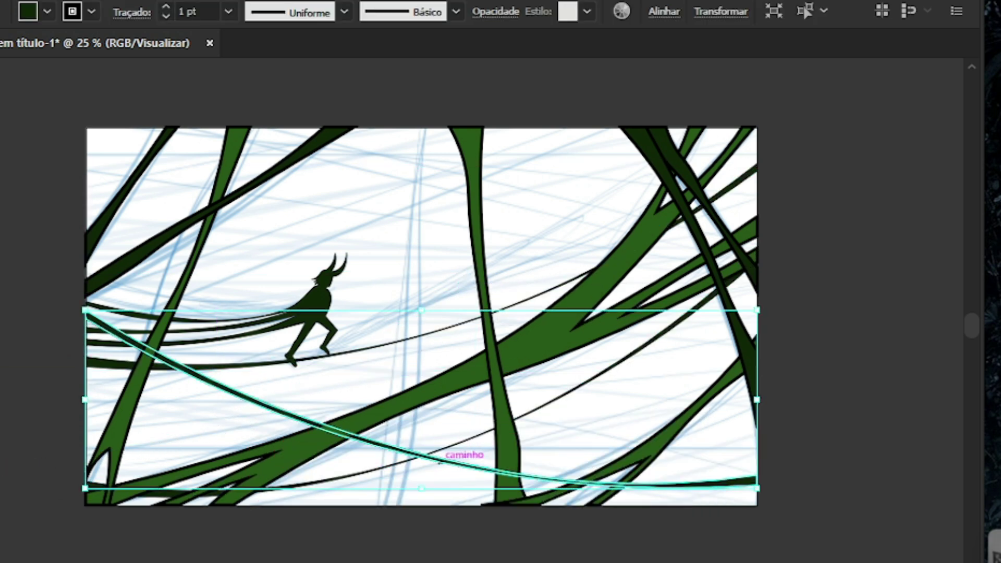
{"action": "left_click_drag", "start_coordinate": [441, 461], "coordinate": [453, 522]}
{"action": "key", "text": "ctrl+z"}
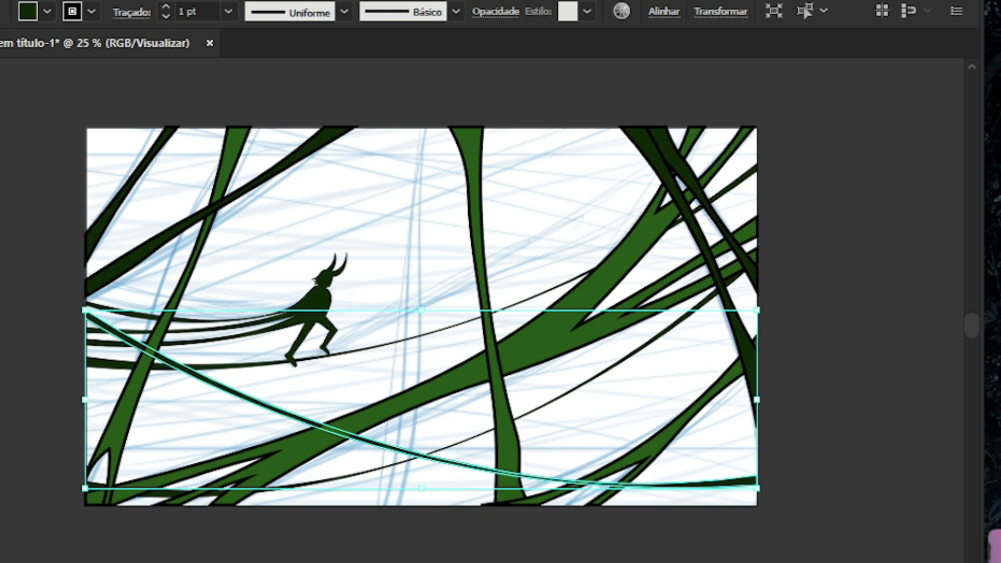
Copy the mirrored rope straight up to cross the figure's horns and lower the copy's left end along the artboard edge
{"action": "left_click_drag", "start_coordinate": [362, 431], "coordinate": [360, 262]}
{"action": "key", "text": "ctrl+plus"}
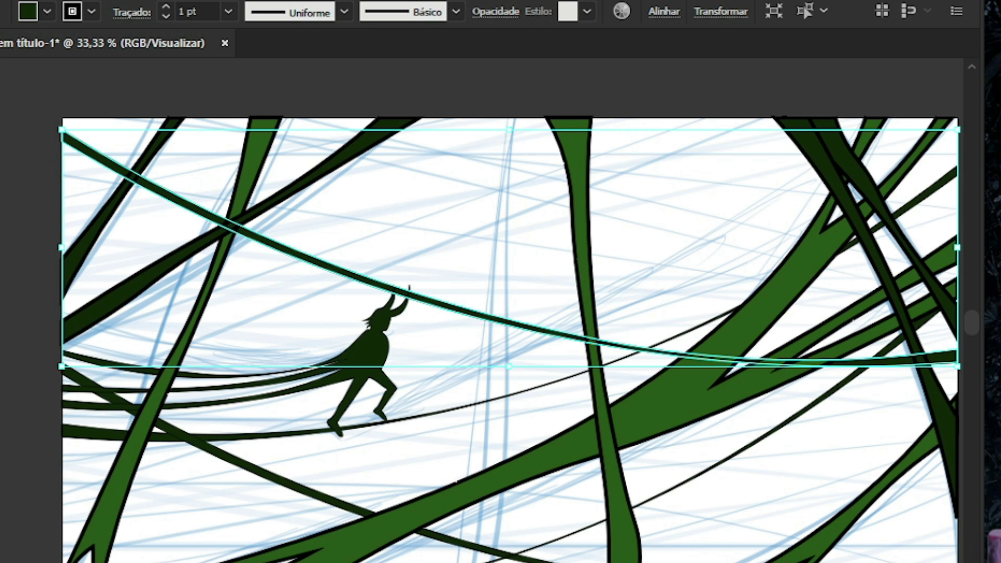
{"action": "key", "text": "ctrl+plus"}
{"action": "key", "text": "ctrl+plus"}
{"action": "left_click_drag", "start_coordinate": [113, 155], "coordinate": [112, 260]}
{"action": "left_click_drag", "start_coordinate": [112, 131], "coordinate": [110, 241]}
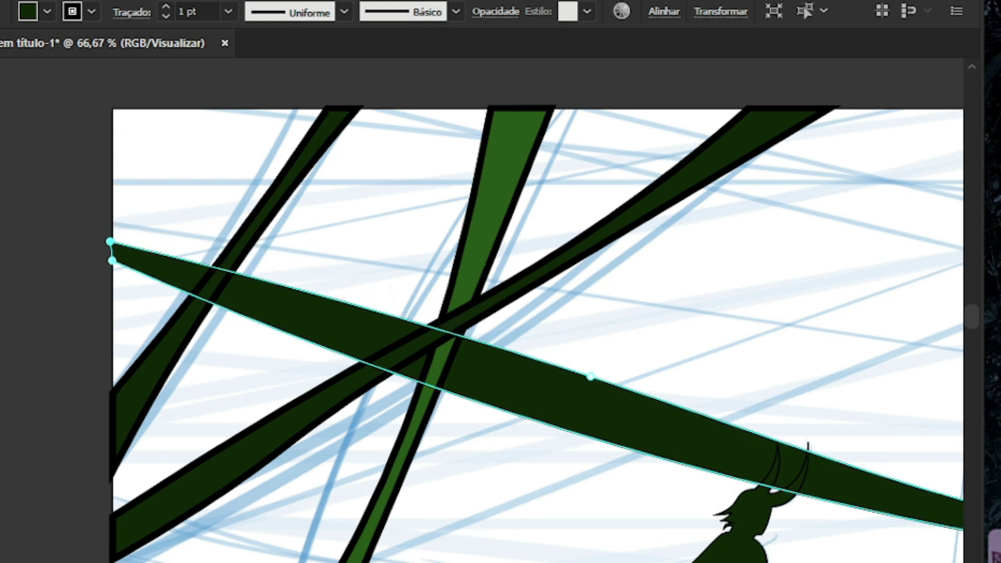
Pull down the upper edge of the raised rope copy to slim it across the figure's head and deselect it
{"action": "left_click_drag", "start_coordinate": [591, 376], "coordinate": [559, 424]}
{"action": "scroll", "coordinate": [559, 424], "scroll_direction": "down", "scroll_amount": 4}
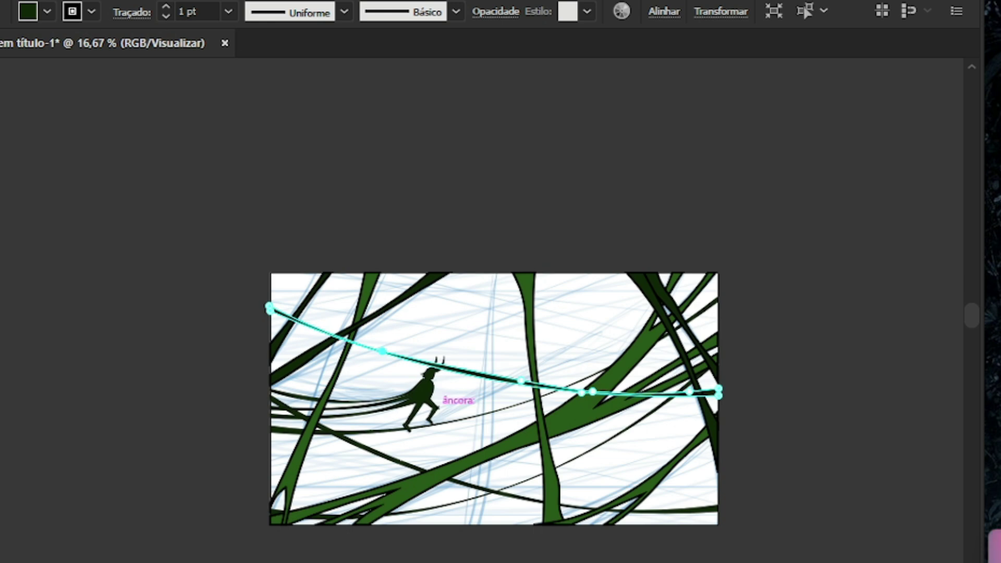
{"action": "scroll", "coordinate": [521, 396], "scroll_direction": "up", "scroll_amount": 5}
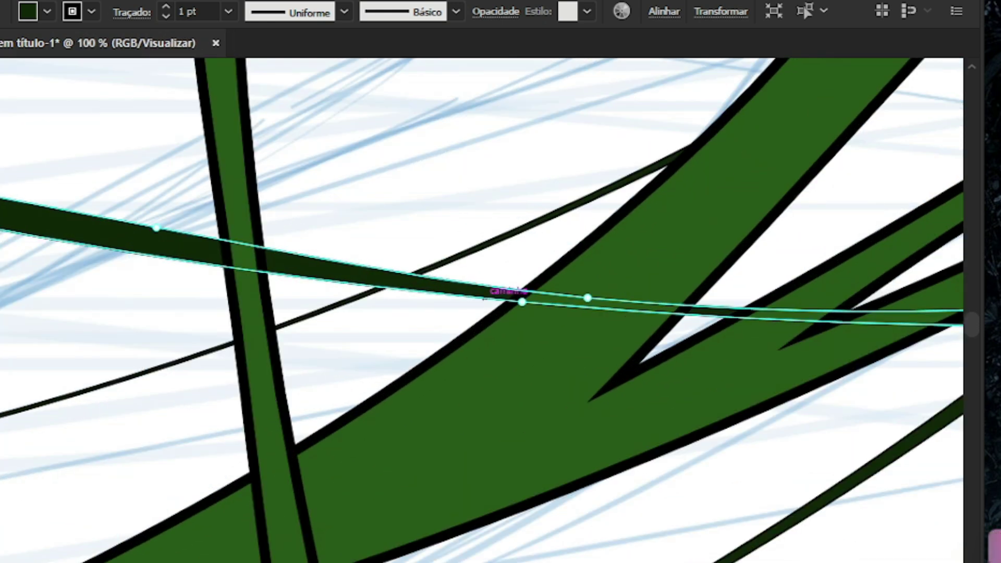
{"action": "left_click_drag", "start_coordinate": [156, 228], "coordinate": [163, 240]}
{"action": "scroll", "coordinate": [655, 362], "scroll_direction": "down", "scroll_amount": 2}
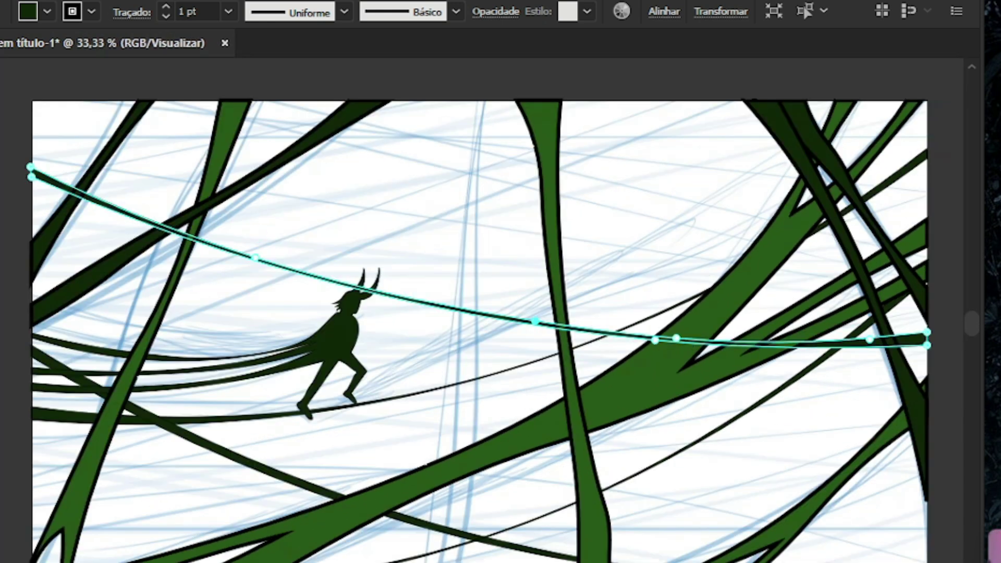
{"action": "key", "text": "ctrl+shift+a"}
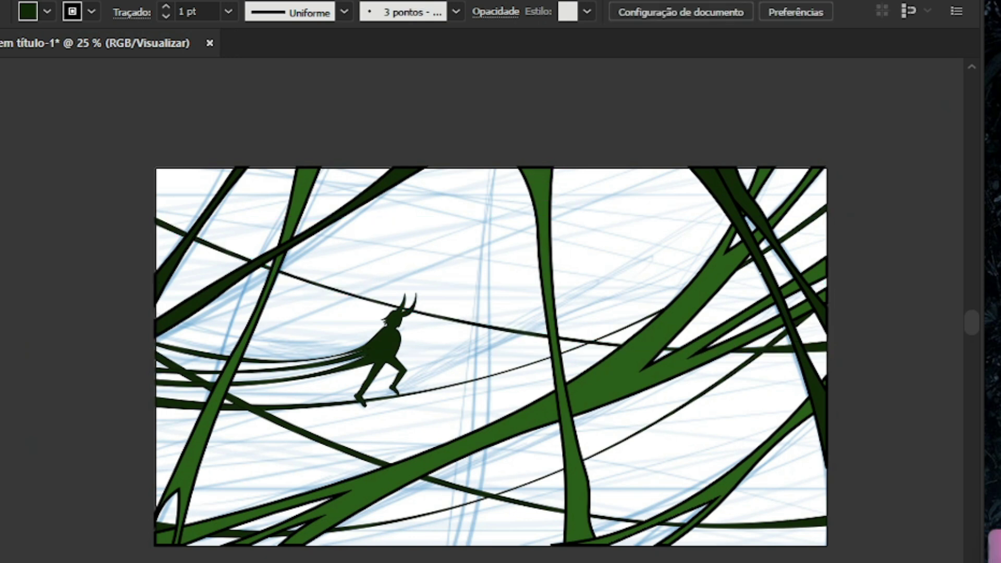
Select the four long curved ropes, set their fill to 214911 and deselect them
{"action": "scroll", "coordinate": [446, 305], "scroll_direction": "up", "scroll_amount": 1}
{"action": "scroll", "coordinate": [445, 305], "scroll_direction": "down", "scroll_amount": 1}
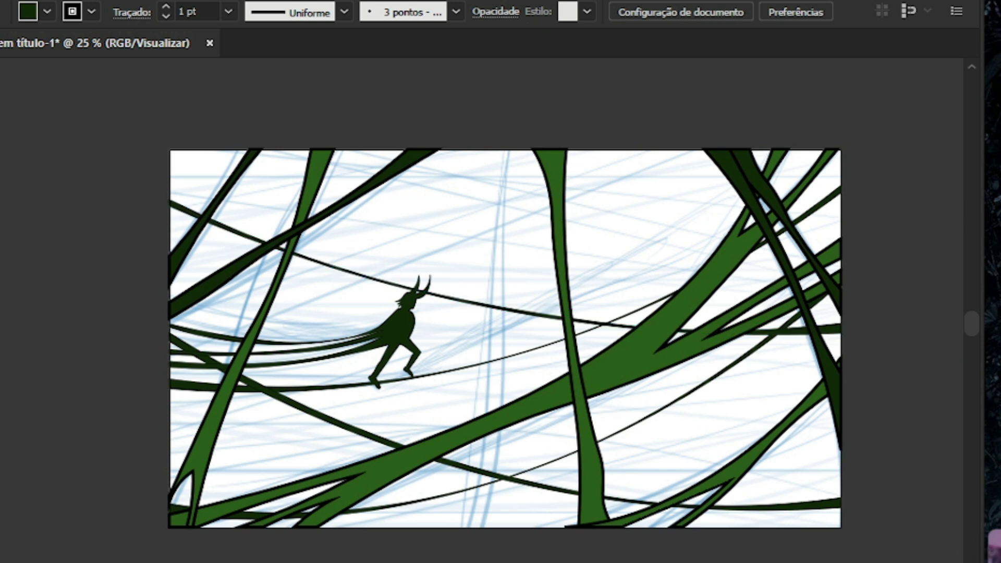
{"action": "left_click_drag", "start_coordinate": [268, 116], "coordinate": [788, 554]}
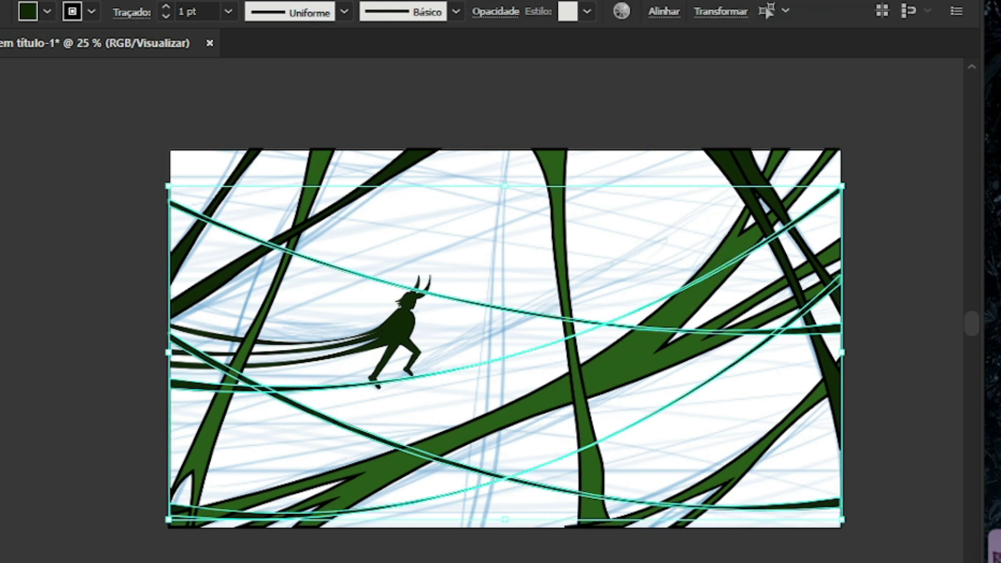
{"action": "type", "text": "214911"}
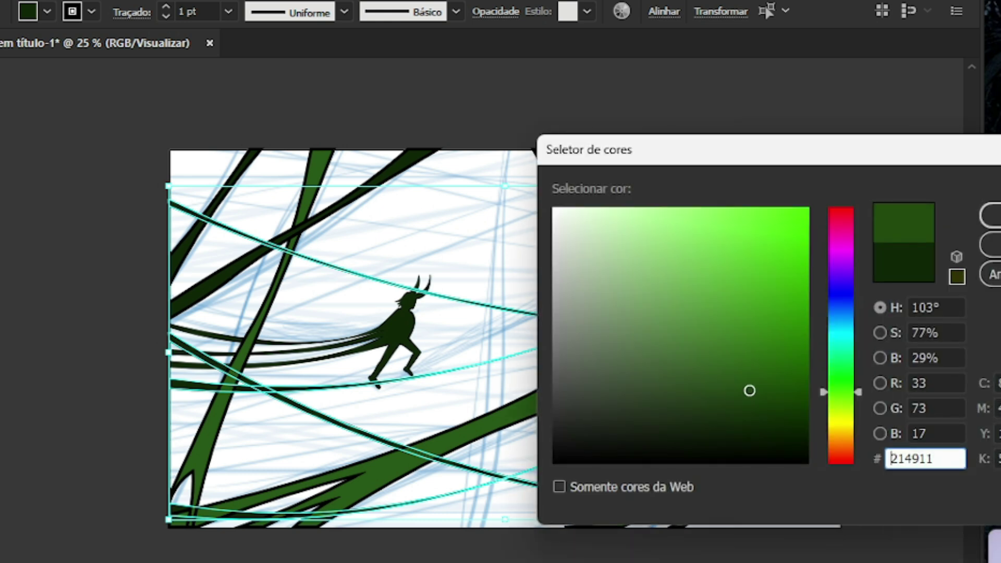
{"action": "key", "text": "Return"}
{"action": "key", "text": "ctrl+shift+a"}
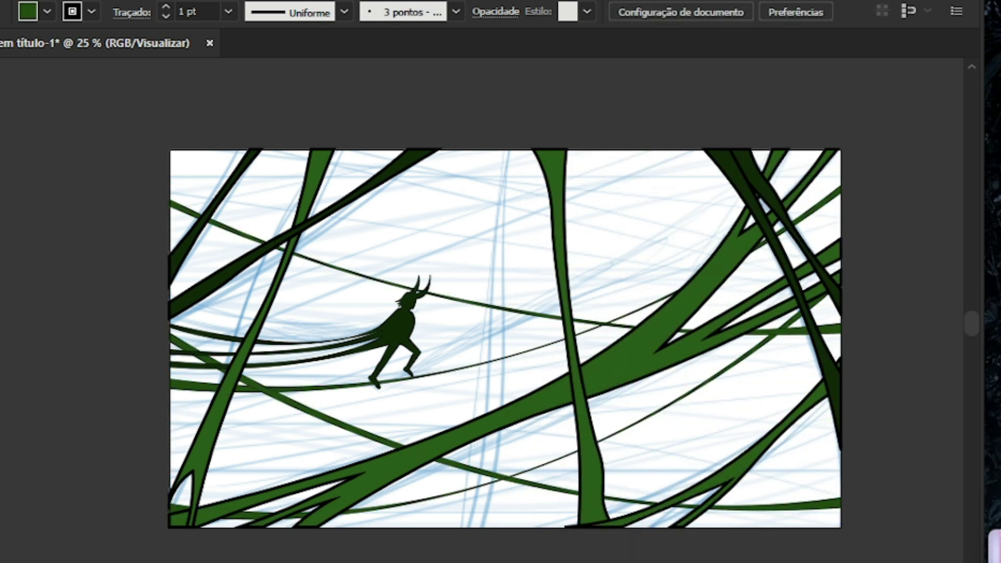
{"action": "scroll", "coordinate": [454, 260], "scroll_direction": "up", "scroll_amount": 4}
{"action": "scroll", "coordinate": [454, 260], "scroll_direction": "down", "scroll_amount": 4}
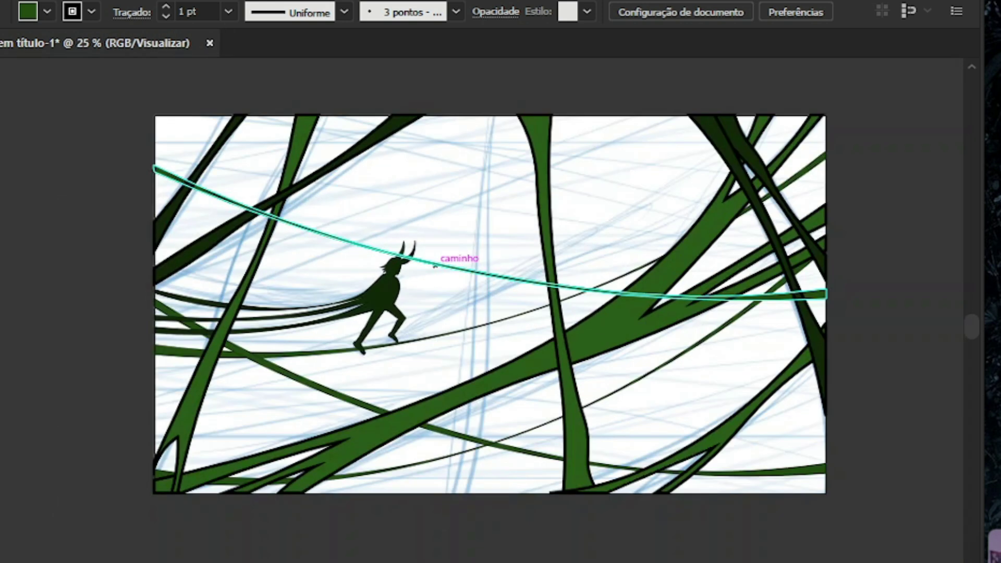
Restore the selection of the four ropes, set their fill to the lighter green 35681E and deselect them
{"action": "key", "text": "ctrl+z"}
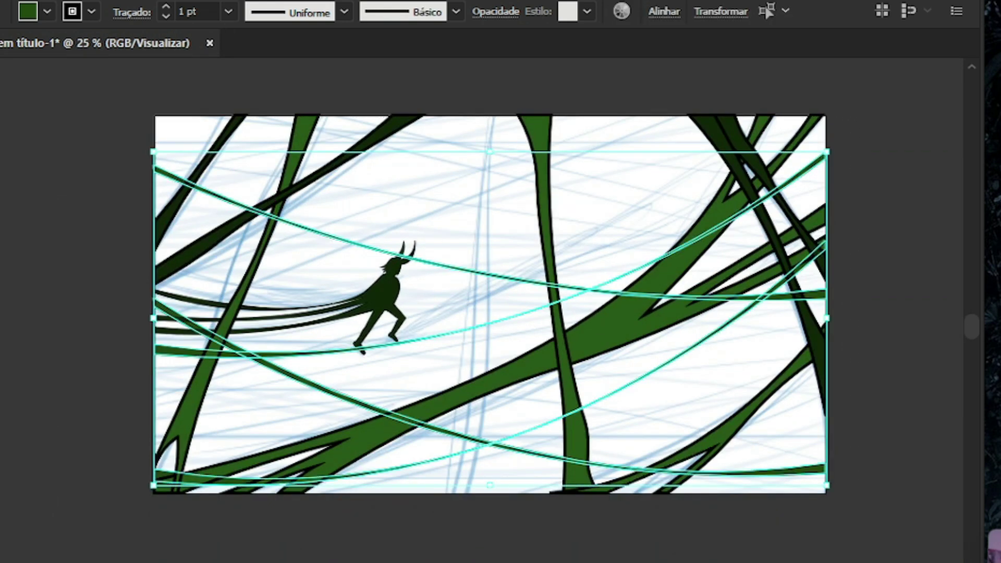
{"action": "double_click", "coordinate": [28, 11]}
{"action": "left_click", "coordinate": [734, 359]}
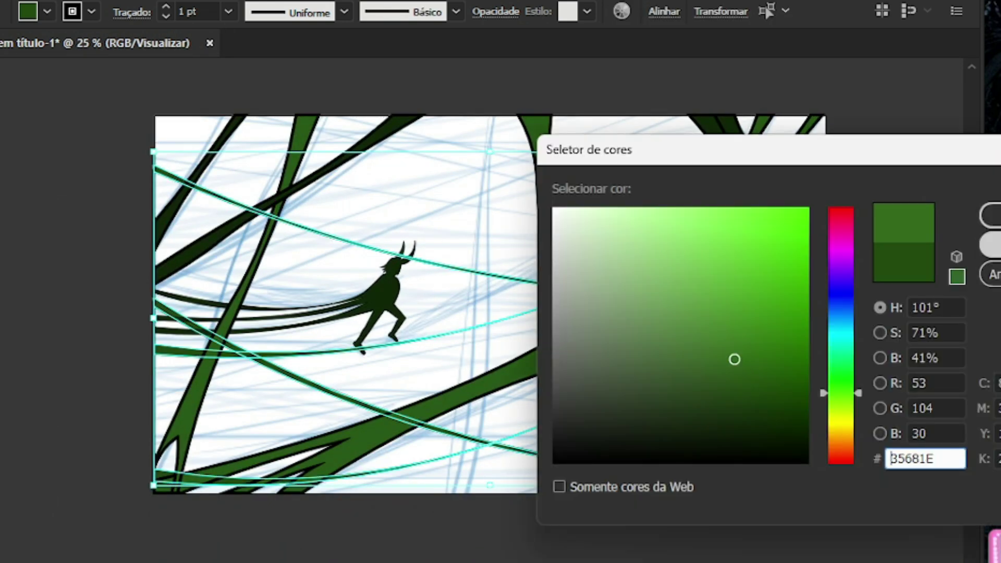
{"action": "key", "text": "Return"}
{"action": "key", "text": "ctrl+shift+a"}
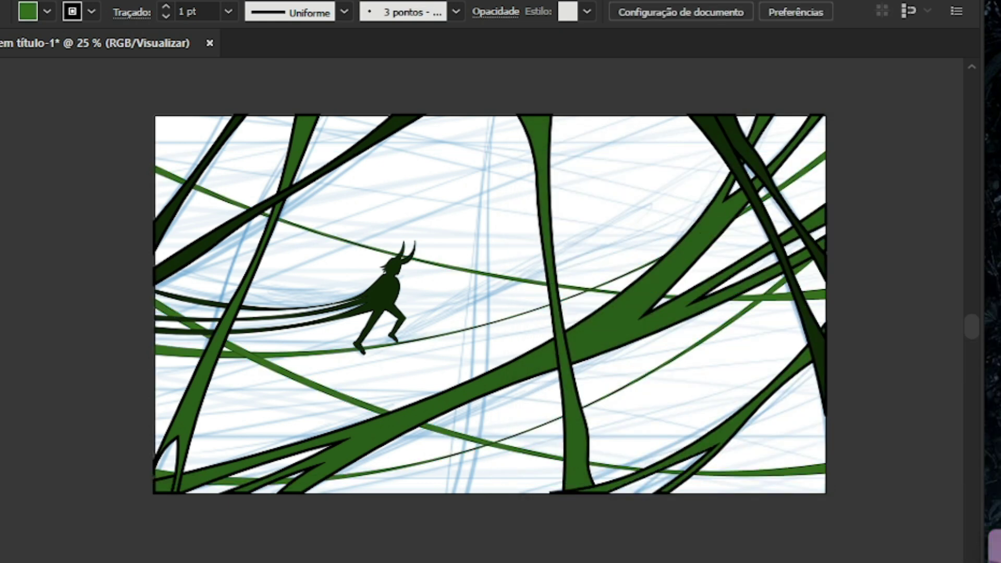
Examine the recoloured ropes against the branches, both across the whole scene and up close where they cross
{"action": "key", "text": "ctrl+minus"}
{"action": "key", "text": "ctrl+plus"}
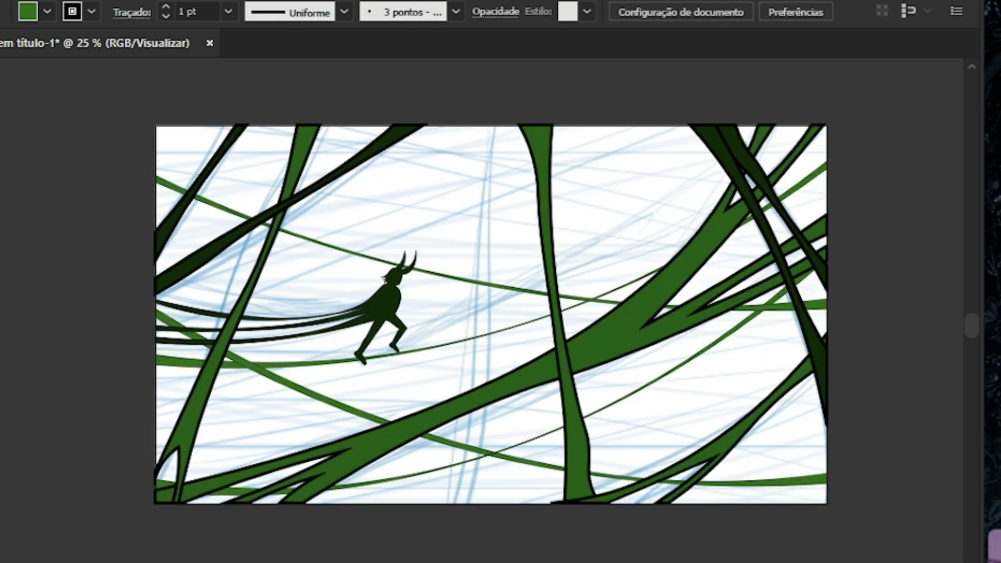
{"action": "key", "text": "ctrl+minus"}
{"action": "key", "text": "ctrl+plus"}
{"action": "key", "text": "ctrl+minus"}
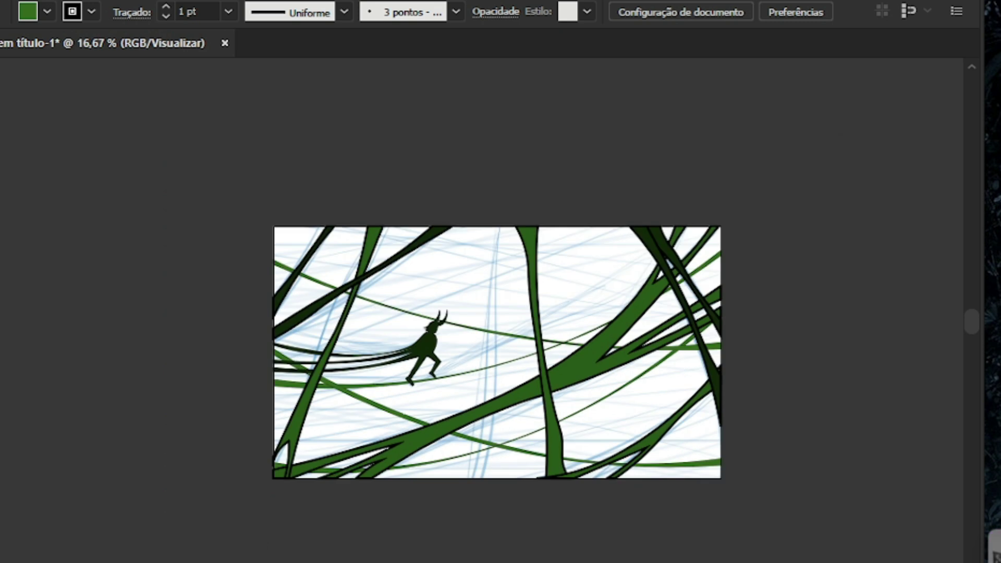
{"action": "key", "text": "ctrl+plus"}
{"action": "key", "text": "ctrl+plus"}
{"action": "key", "text": "ctrl+minus"}
{"action": "key", "text": "ctrl+minus"}
{"action": "key", "text": "ctrl+plus"}
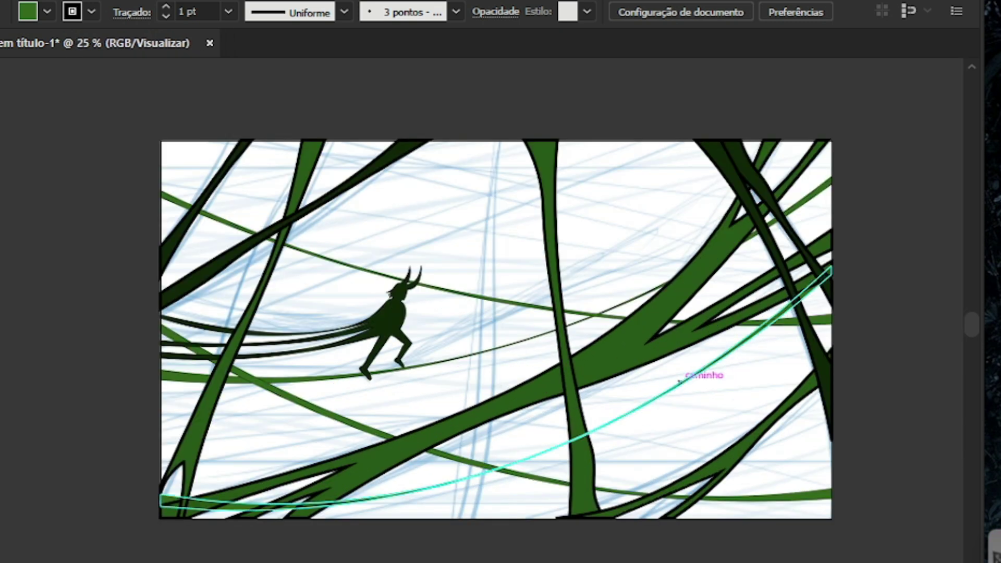
{"action": "scroll", "coordinate": [679, 381], "scroll_direction": "up", "scroll_amount": 5}
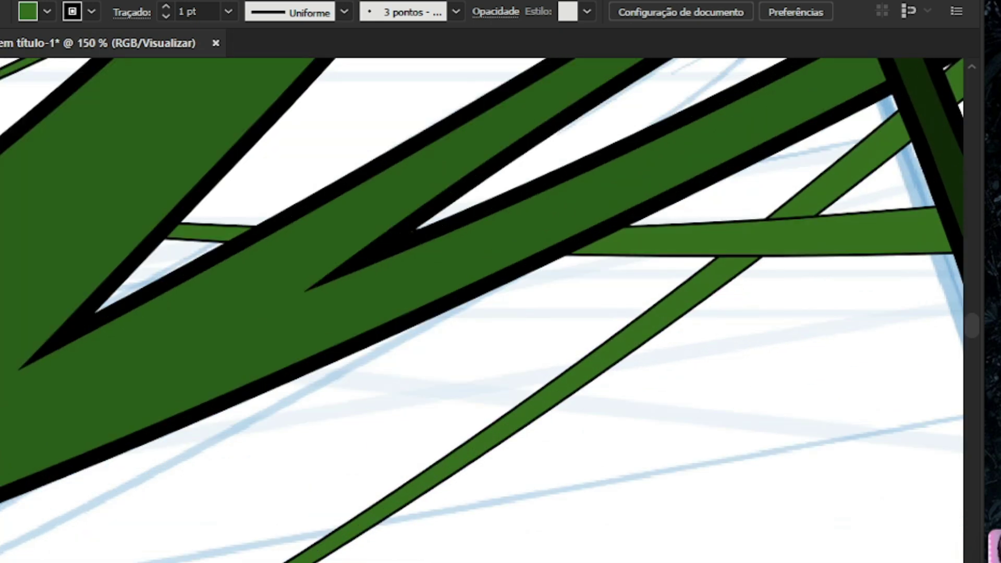
{"action": "scroll", "coordinate": [489, 485], "scroll_direction": "down", "scroll_amount": 4}
{"action": "scroll", "coordinate": [489, 485], "scroll_direction": "up", "scroll_amount": 4}
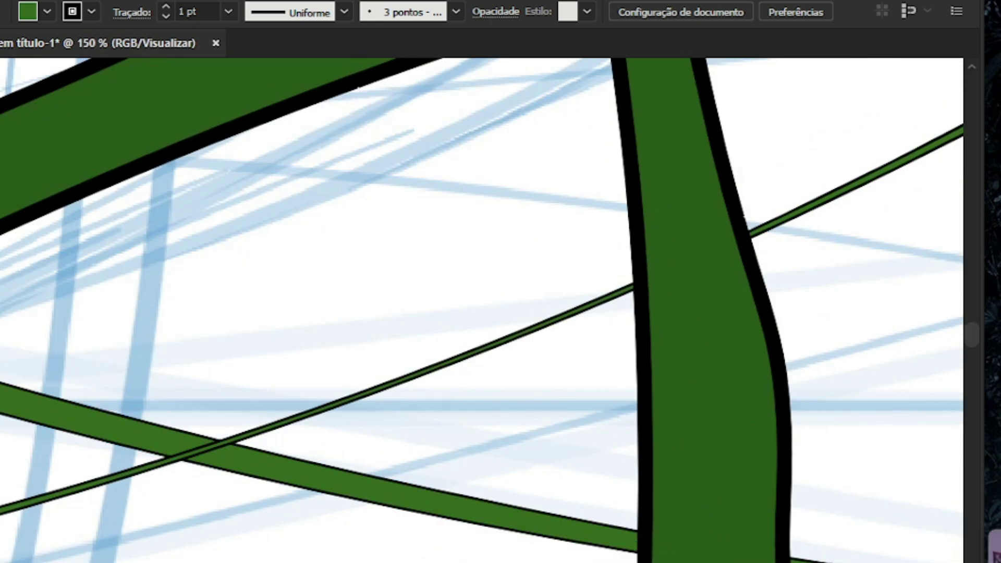
{"action": "scroll", "coordinate": [816, 523], "scroll_direction": "down", "scroll_amount": 3}
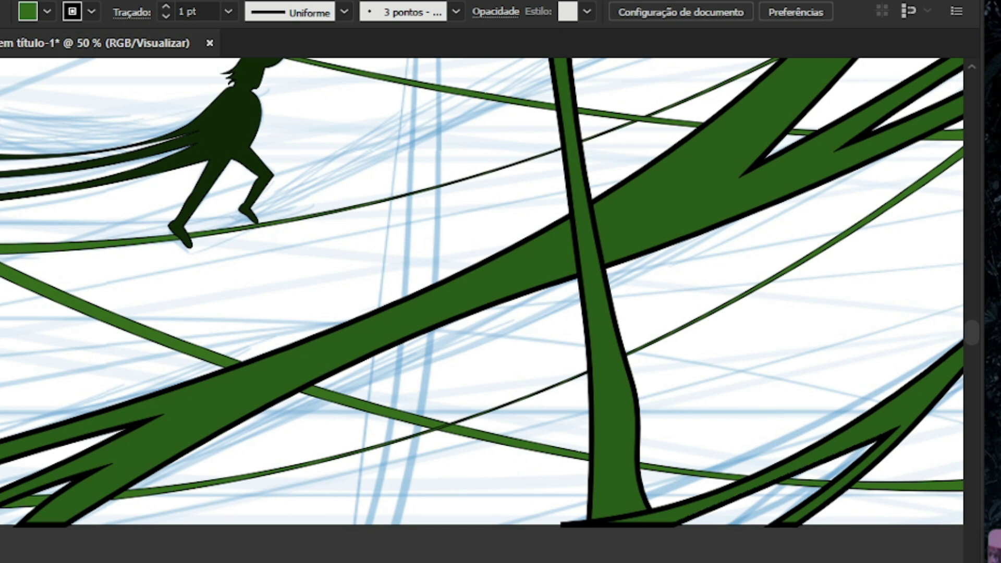
{"action": "scroll", "coordinate": [536, 357], "scroll_direction": "down", "scroll_amount": 3}
{"action": "scroll", "coordinate": [537, 357], "scroll_direction": "up", "scroll_amount": 1}
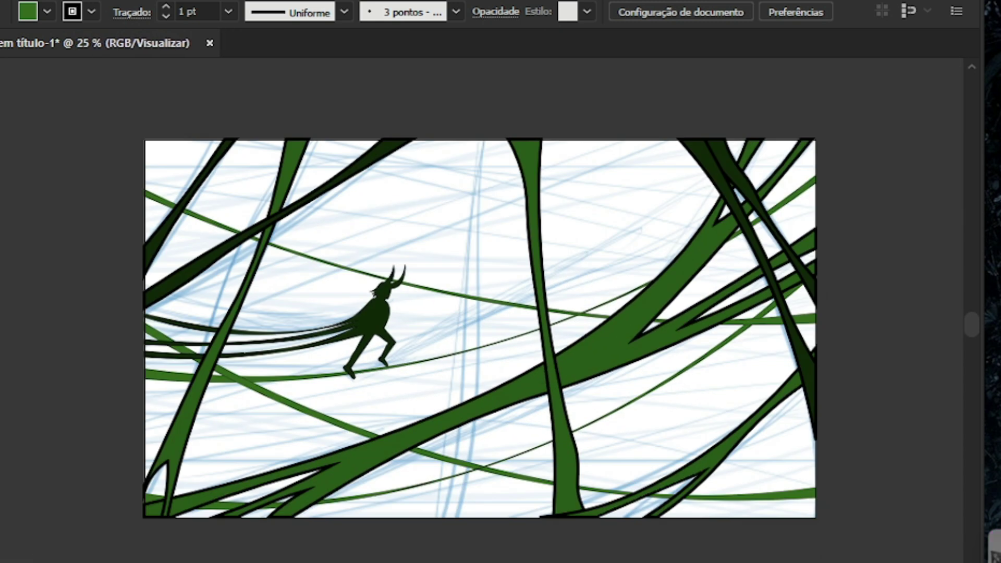
Copy the upper rope down below the figure and lower the copy's left end along the artboard edge
{"action": "left_click", "coordinate": [500, 305]}
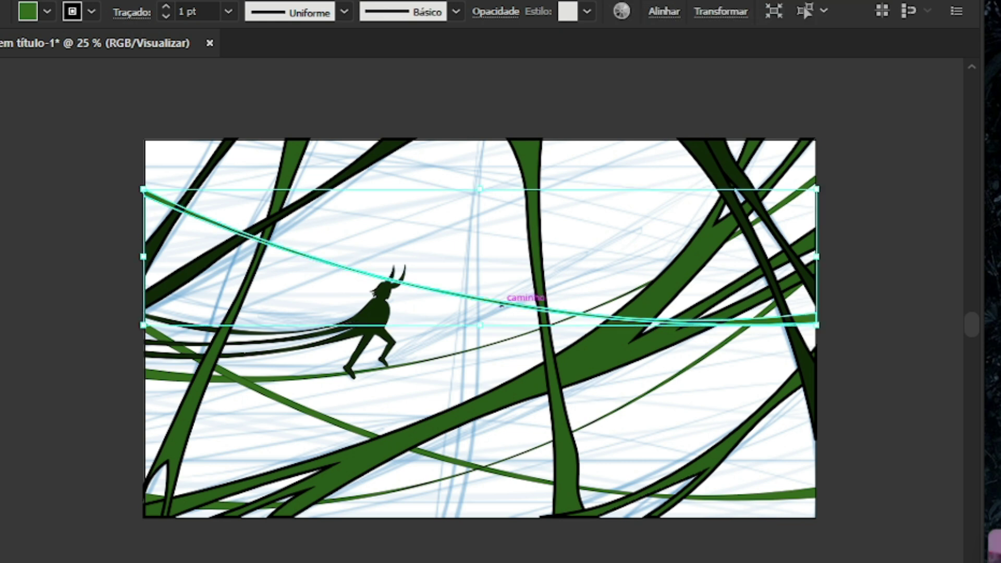
{"action": "left_click_drag", "start_coordinate": [500, 304], "coordinate": [564, 421]}
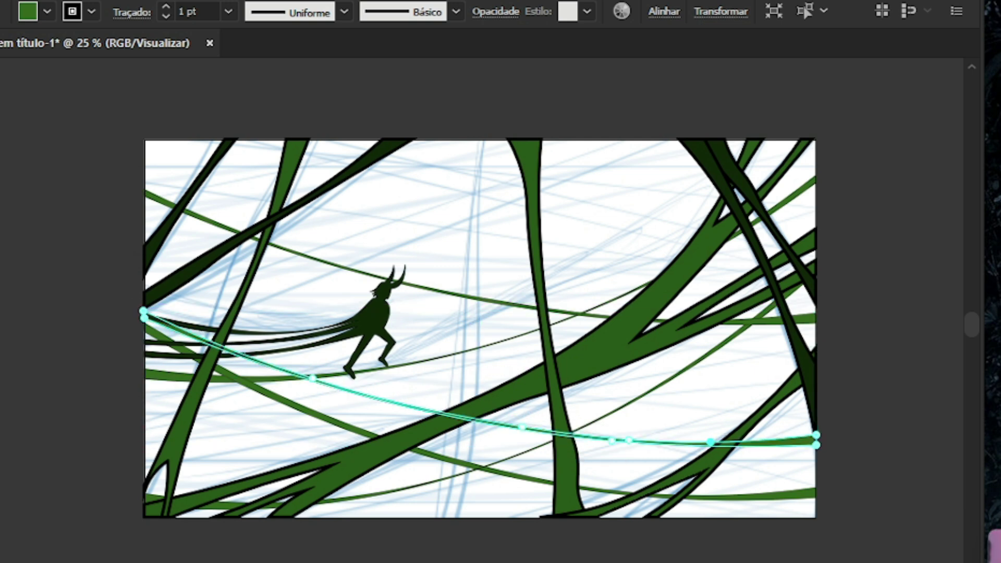
{"action": "scroll", "coordinate": [167, 359], "scroll_direction": "up", "scroll_amount": 3}
{"action": "left_click_drag", "start_coordinate": [99, 244], "coordinate": [98, 457]}
{"action": "left_click_drag", "start_coordinate": [98, 226], "coordinate": [98, 434]}
Pull down the left part of the new rope copy's upper edge to slim it
{"action": "left_click_drag", "start_coordinate": [547, 407], "coordinate": [535, 501]}
{"action": "key", "text": "ctrl+minus"}
{"action": "key", "text": "ctrl+minus"}
{"action": "key", "text": "ctrl+minus"}
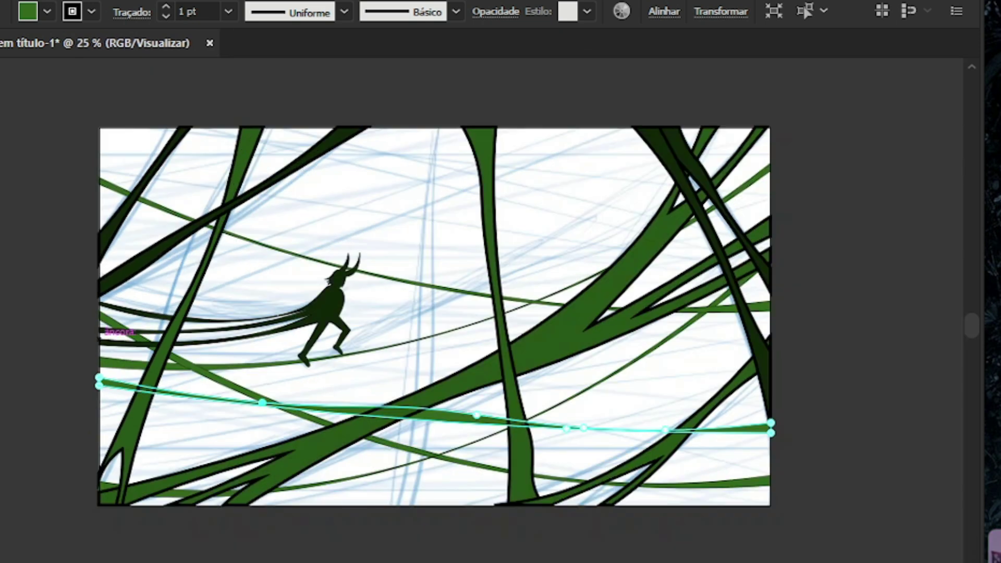
Shift the middle point on the lower rope copy's upper edge near the central trunk to even out its taper
{"action": "key", "text": "ctrl+plus"}
{"action": "key", "text": "ctrl+plus"}
{"action": "key", "text": "ctrl+plus"}
{"action": "left_click_drag", "start_coordinate": [613, 398], "coordinate": [611, 393]}
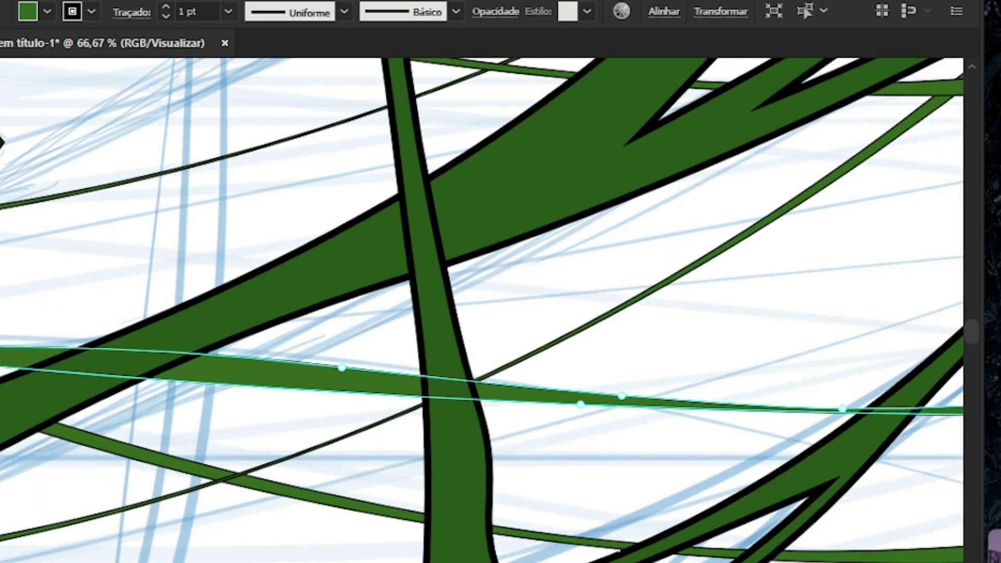
{"action": "key", "text": "ctrl+minus"}
{"action": "key", "text": "ctrl+minus"}
{"action": "key", "text": "ctrl+plus"}
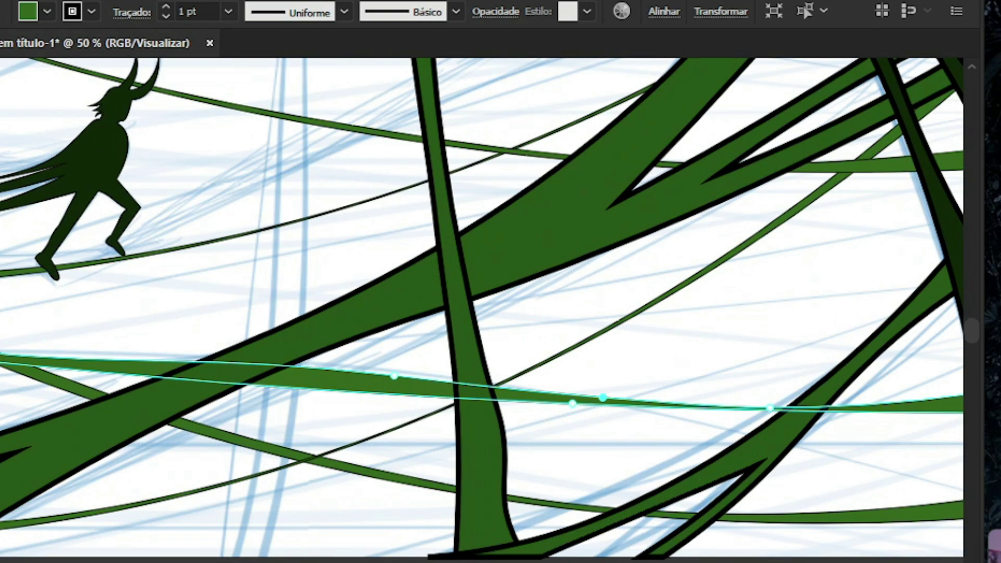
{"action": "left_click", "coordinate": [394, 375]}
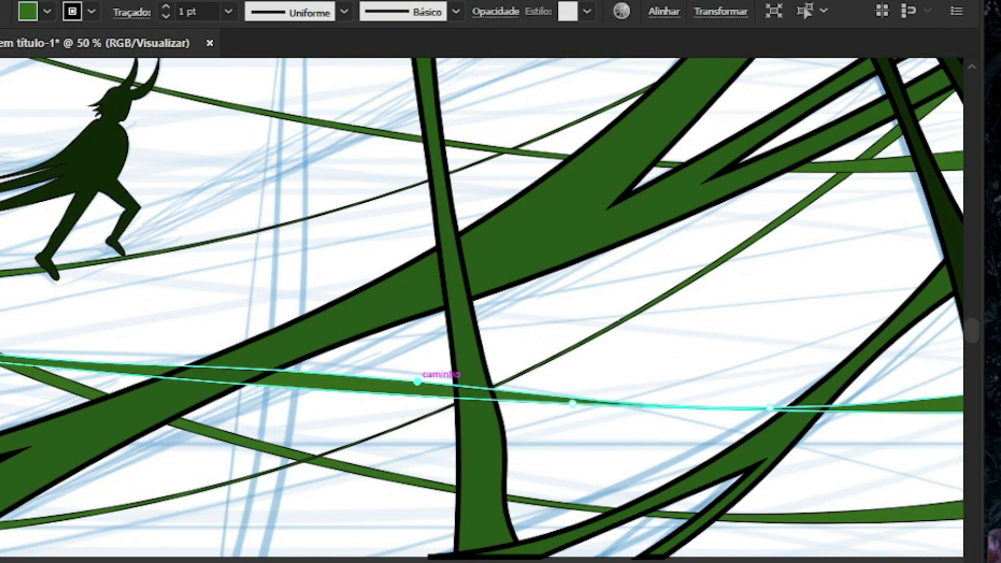
Add an anchor point on the same rope's lower edge, just before it reaches the central trunk
{"action": "scroll", "coordinate": [741, 408], "scroll_direction": "up", "scroll_amount": 2}
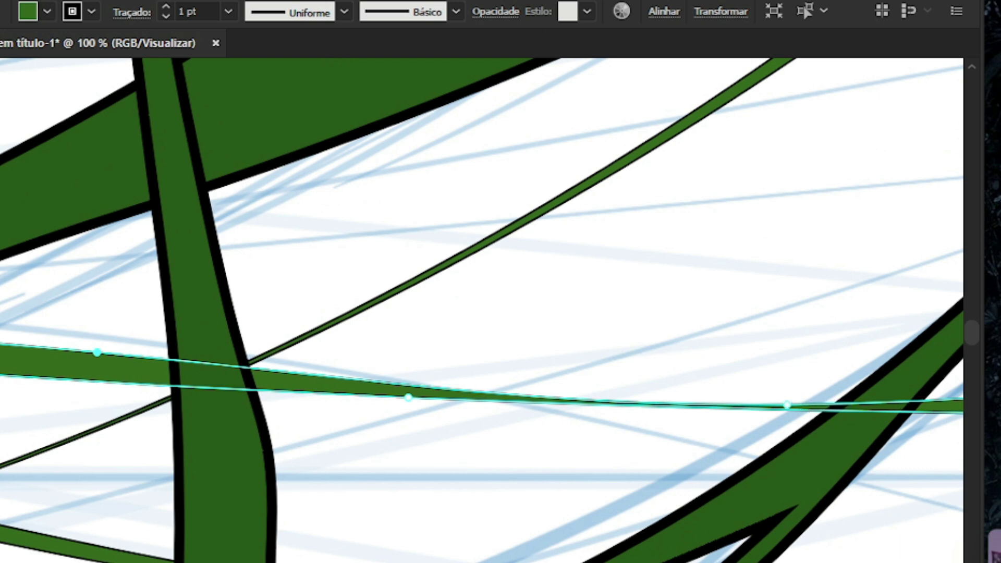
{"action": "scroll", "coordinate": [531, 367], "scroll_direction": "down", "scroll_amount": 4}
{"action": "scroll", "coordinate": [688, 390], "scroll_direction": "down", "scroll_amount": 1}
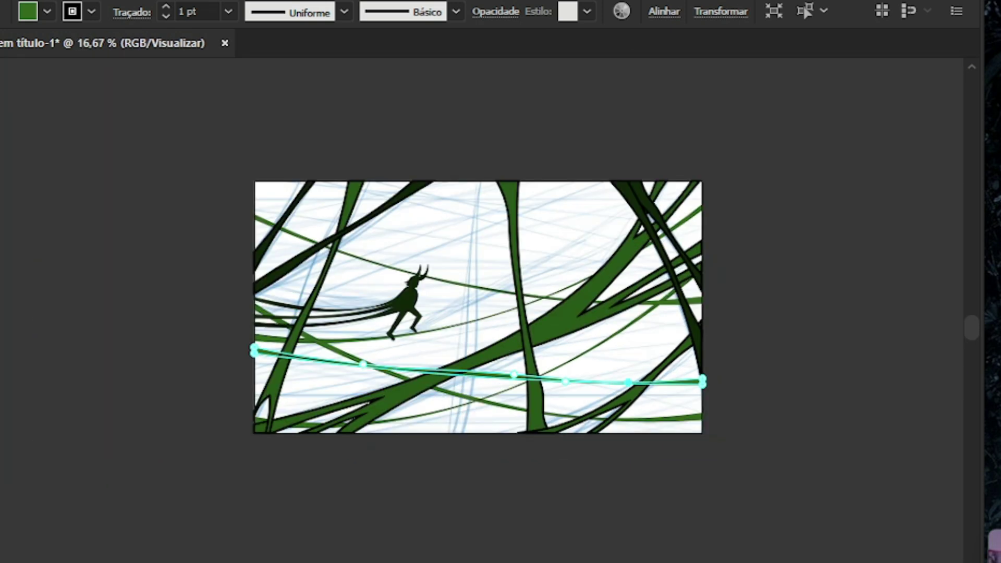
{"action": "scroll", "coordinate": [440, 367], "scroll_direction": "up", "scroll_amount": 3}
{"action": "left_click", "coordinate": [644, 364]}
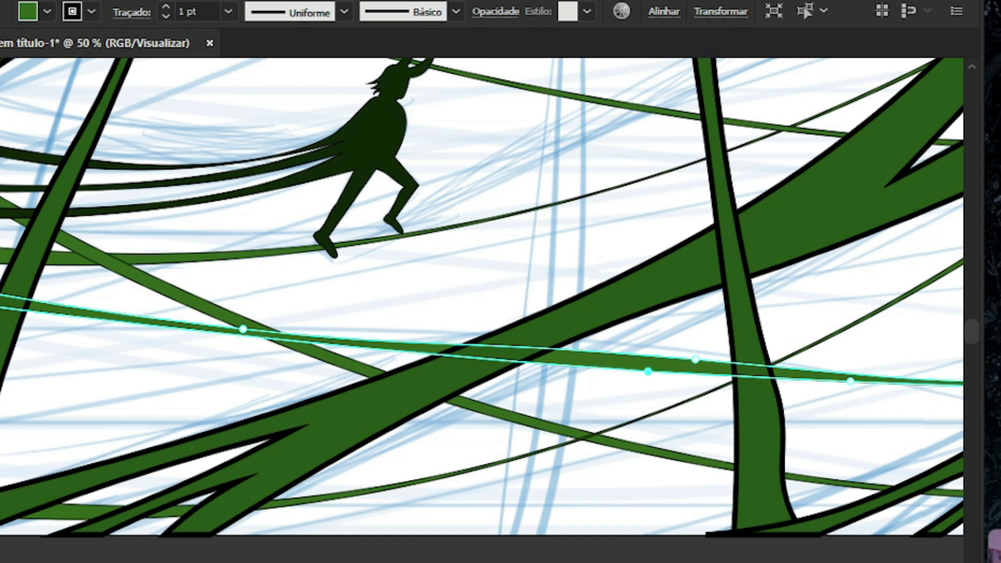
Raise the rope's anchor point where it crosses the descending rope below the figure, and deselect the rope
{"action": "scroll", "coordinate": [200, 336], "scroll_direction": "up", "scroll_amount": 3}
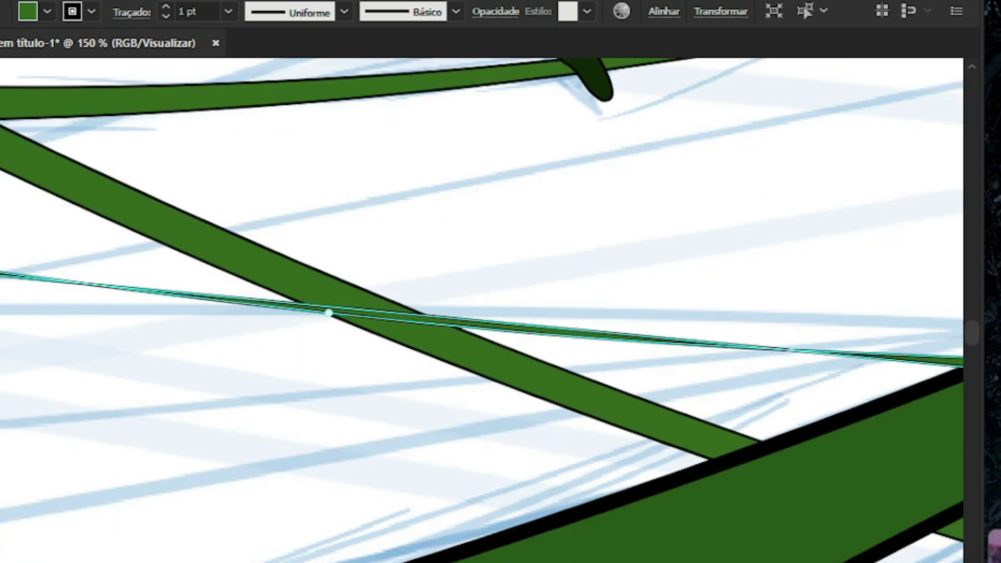
{"action": "scroll", "coordinate": [371, 365], "scroll_direction": "down", "scroll_amount": 3}
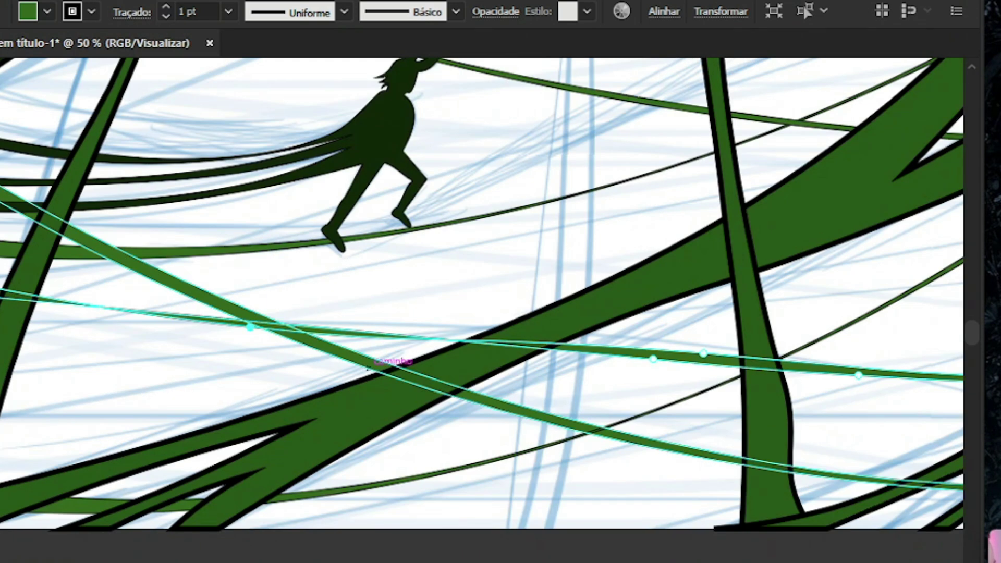
{"action": "scroll", "coordinate": [367, 367], "scroll_direction": "up", "scroll_amount": 5}
{"action": "scroll", "coordinate": [368, 367], "scroll_direction": "down", "scroll_amount": 5}
{"action": "scroll", "coordinate": [304, 317], "scroll_direction": "up", "scroll_amount": 1}
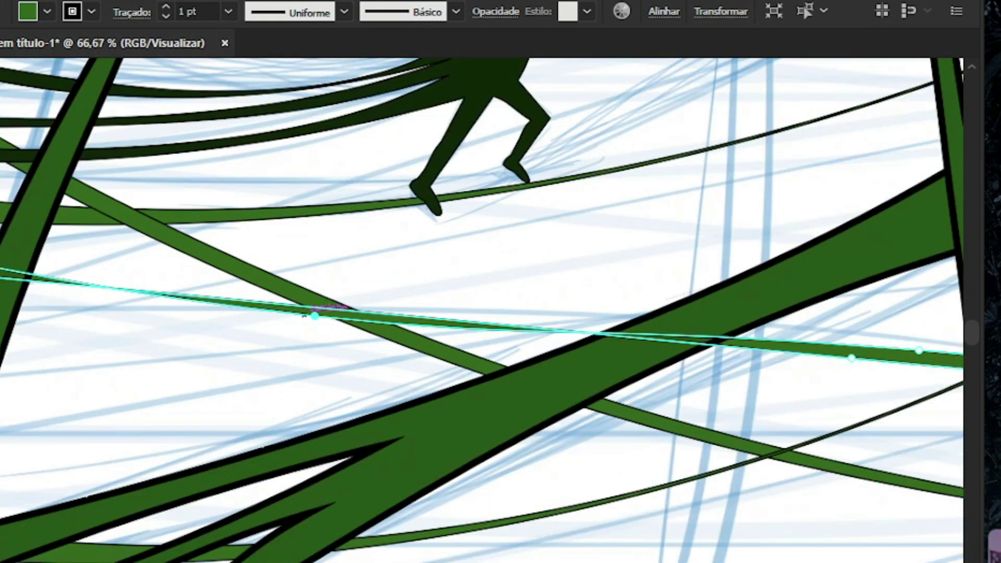
{"action": "left_click_drag", "start_coordinate": [304, 316], "coordinate": [304, 301]}
{"action": "left_click_drag", "start_coordinate": [315, 300], "coordinate": [320, 301]}
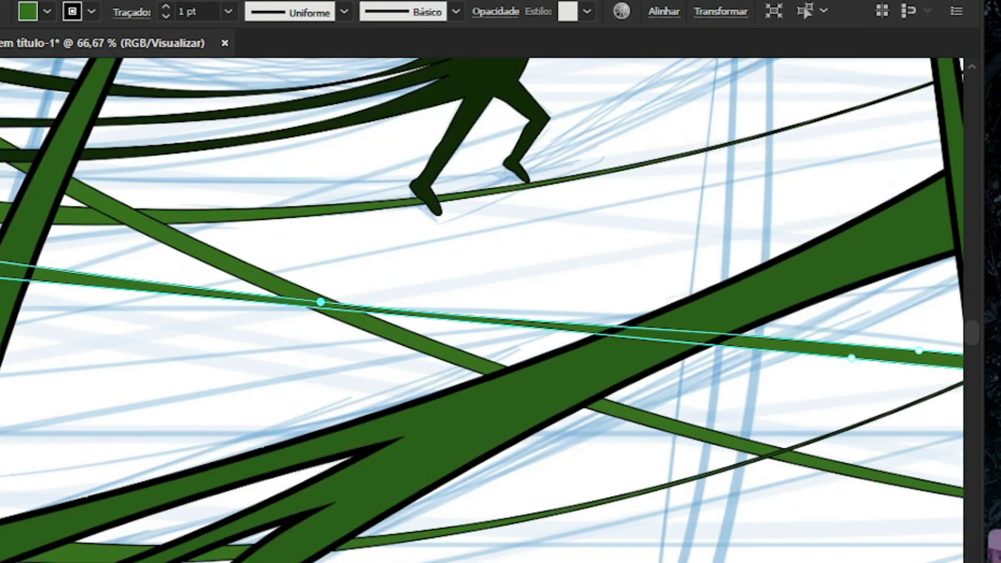
{"action": "key", "text": "ctrl+minus"}
{"action": "key", "text": "ctrl+minus"}
{"action": "key", "text": "ctrl+minus"}
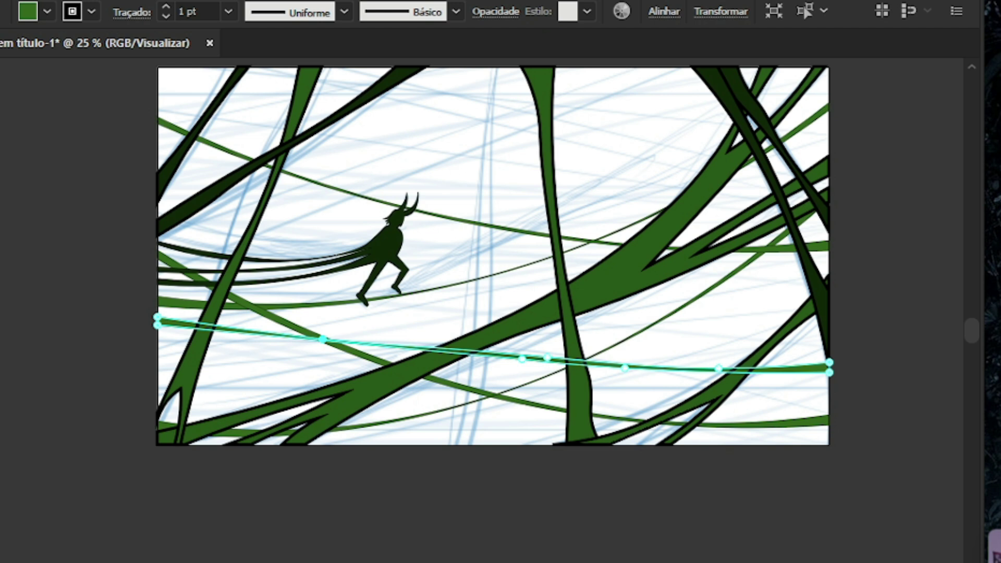
{"action": "scroll", "coordinate": [514, 417], "scroll_direction": "down", "scroll_amount": 1}
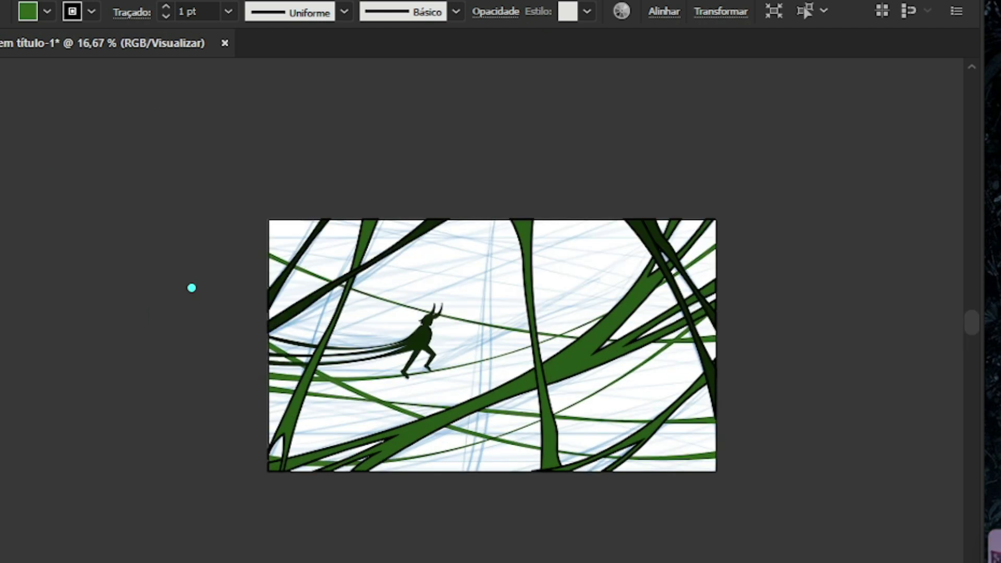
Copy the reshaped rope up above the horned figure, undoing the stray bulge, flatten the copy and deselect it
{"action": "scroll", "coordinate": [513, 417], "scroll_direction": "up", "scroll_amount": 1}
{"action": "left_click_drag", "start_coordinate": [515, 395], "coordinate": [477, 338]}
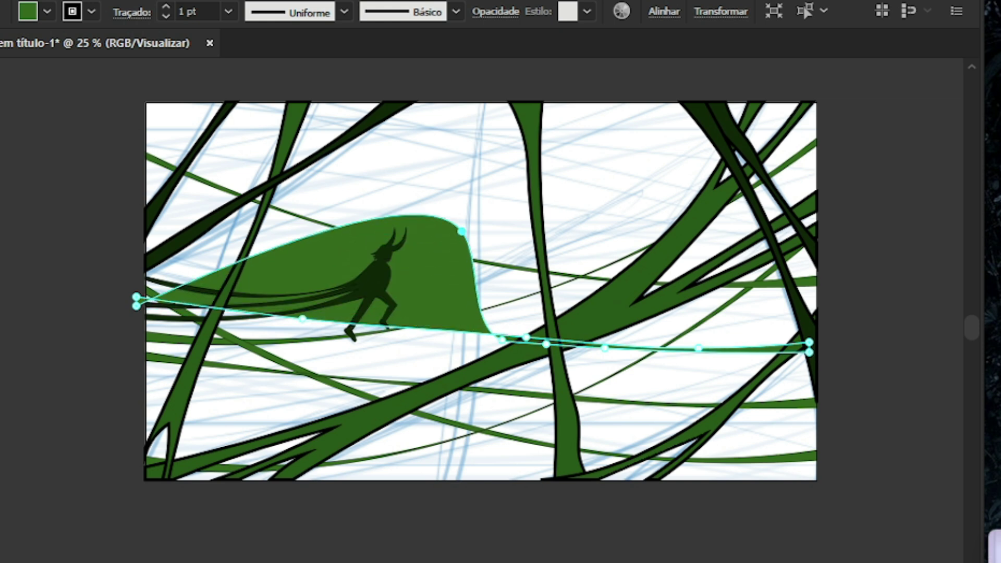
{"action": "key", "text": "ctrl+z"}
{"action": "key", "text": "v"}
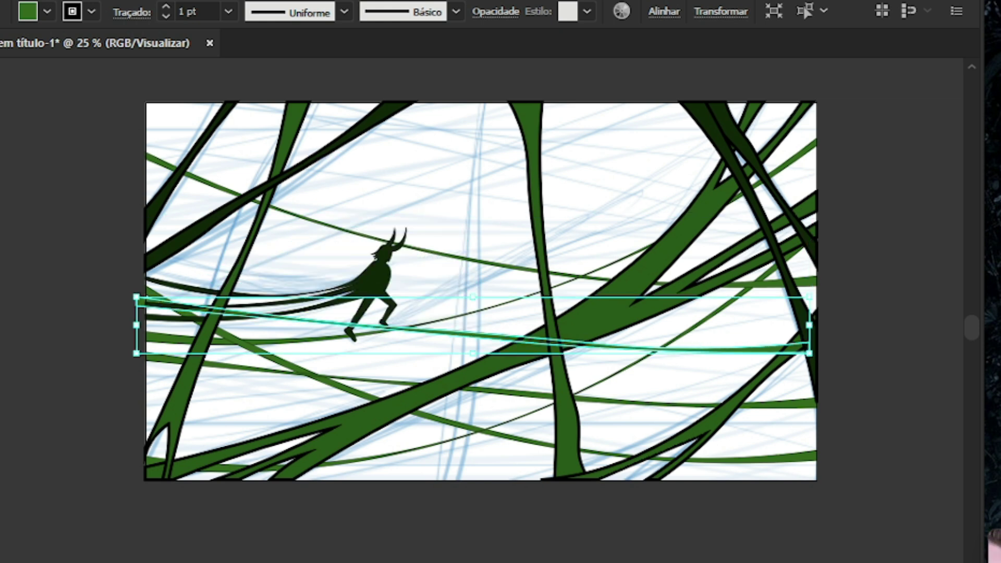
{"action": "left_click_drag", "start_coordinate": [458, 329], "coordinate": [467, 200]}
{"action": "key", "text": "ctrl+equal"}
{"action": "key", "text": "ctrl+minus"}
{"action": "key", "text": "ctrl+minus"}
{"action": "key", "text": "ctrl+minus"}
{"action": "key", "text": "ctrl+shift+a"}
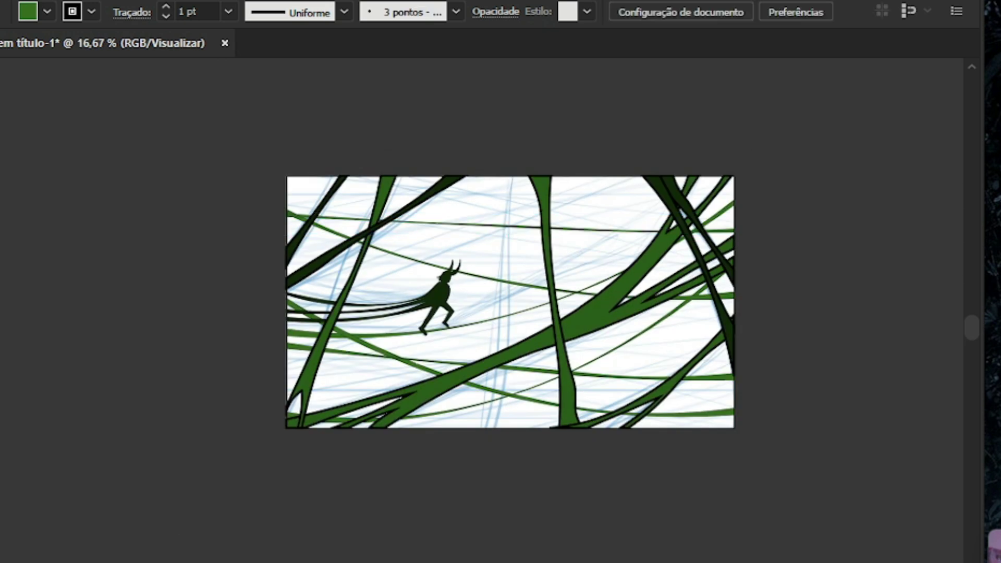
Nudge the flattened rope copy slightly higher across the upper part of the scene and deselect it
{"action": "key", "text": "ctrl+equal"}
{"action": "key", "text": "ctrl+equal"}
{"action": "left_click_drag", "start_coordinate": [523, 196], "coordinate": [523, 185]}
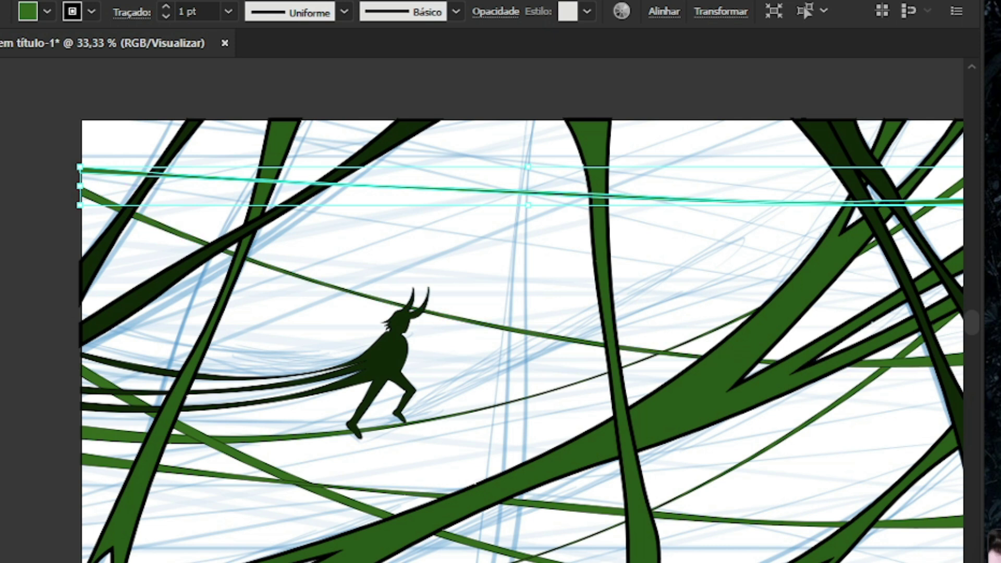
{"action": "key", "text": "ctrl+shift+a"}
{"action": "key", "text": "ctrl+minus"}
{"action": "key", "text": "ctrl+minus"}
{"action": "key", "text": "ctrl+equal"}
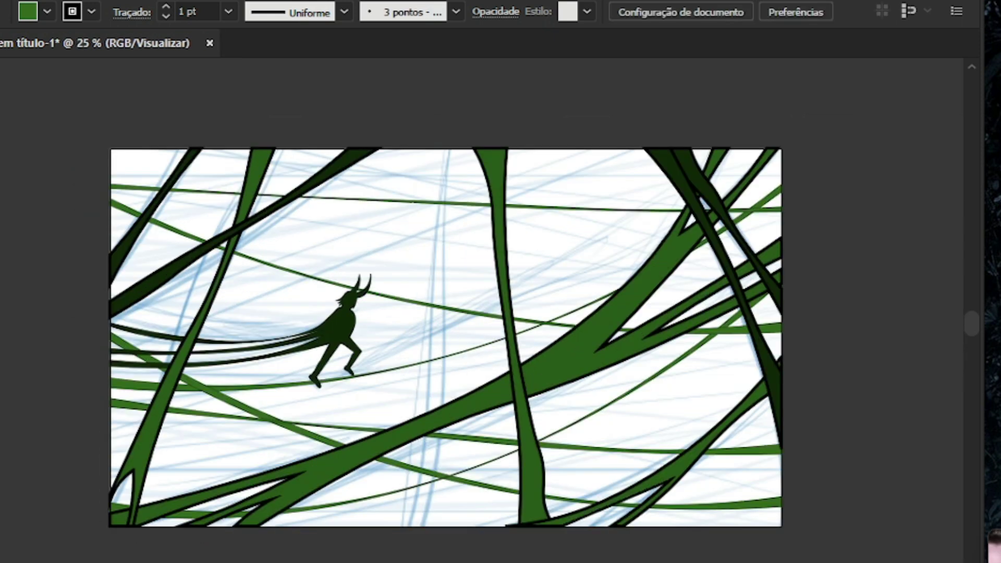
Examine how the new upper rope crosses the branches in the upper-right corner and across the whole scene
{"action": "left_click", "coordinate": [458, 198]}
{"action": "key", "text": "ctrl+equal"}
{"action": "key", "text": "ctrl+shift+a"}
{"action": "scroll", "coordinate": [396, 307], "scroll_direction": "right", "scroll_amount": 5}
{"action": "key", "text": "ctrl+equal"}
{"action": "key", "text": "ctrl+equal"}
{"action": "key", "text": "ctrl+equal"}
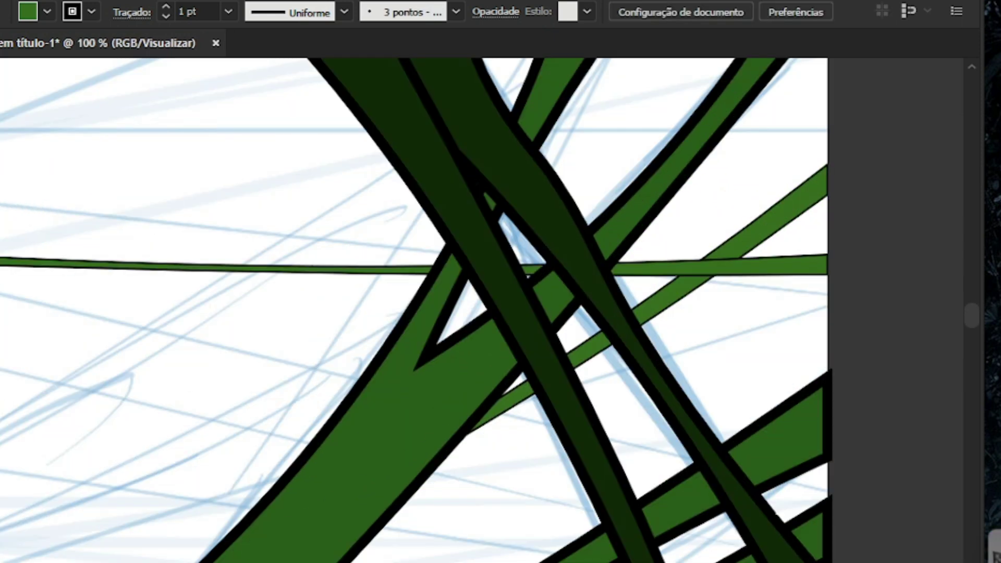
{"action": "scroll", "coordinate": [855, 198], "scroll_direction": "down", "scroll_amount": 5}
{"action": "scroll", "coordinate": [836, 238], "scroll_direction": "up", "scroll_amount": 2}
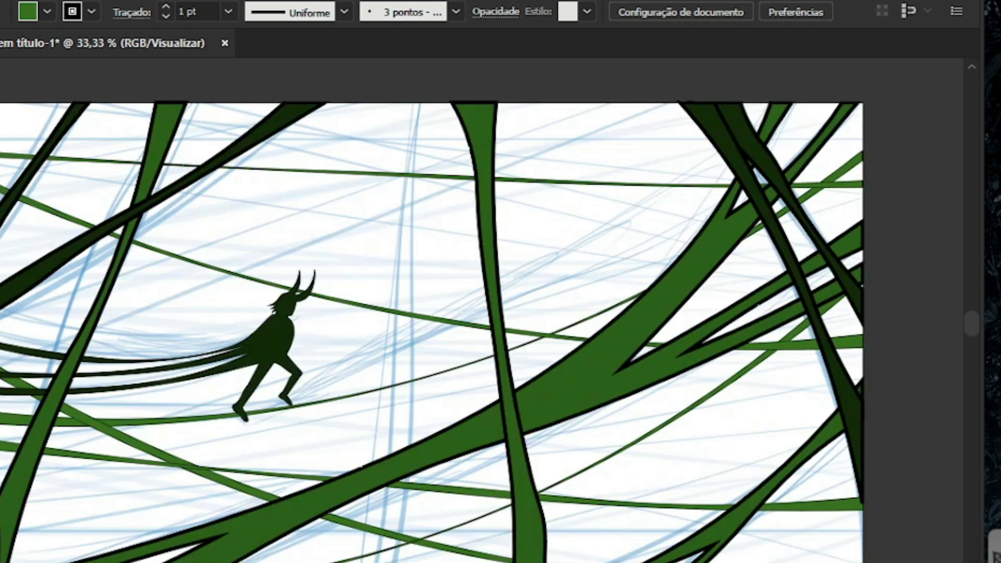
{"action": "scroll", "coordinate": [836, 239], "scroll_direction": "down", "scroll_amount": 1}
Copy the uppermost rope and rotate the copy into a diagonal rising from the artboard's left edge to its upper-right corner
{"action": "left_click", "coordinate": [502, 191]}
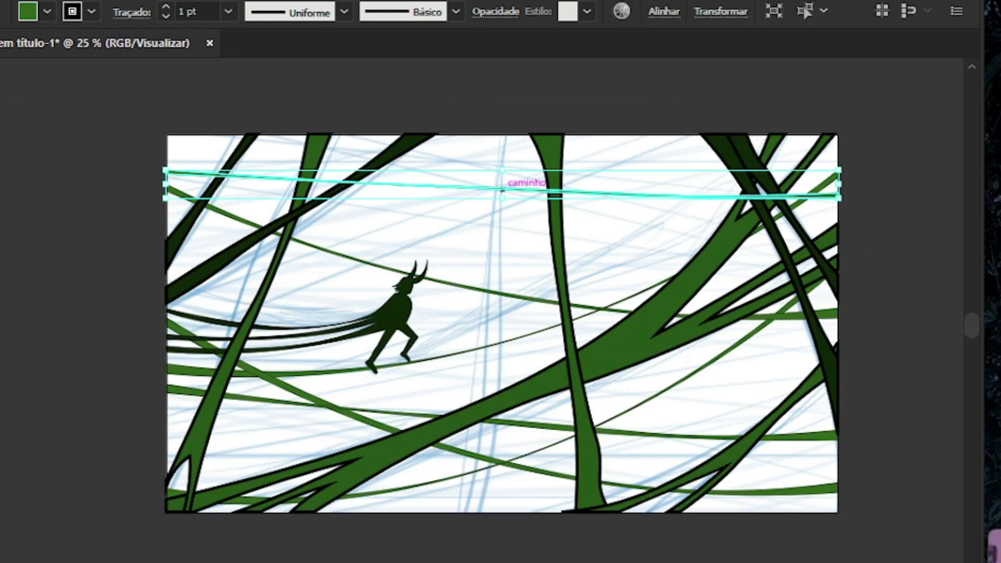
{"action": "left_click_drag", "start_coordinate": [502, 191], "coordinate": [588, 455]}
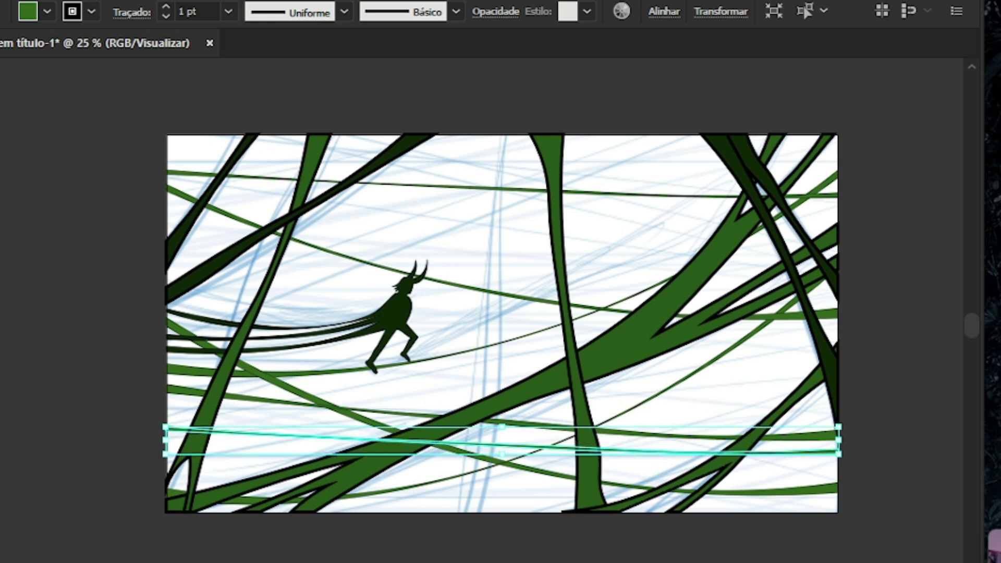
{"action": "left_click_drag", "start_coordinate": [855, 440], "coordinate": [837, 329]}
{"action": "left_click_drag", "start_coordinate": [836, 328], "coordinate": [802, 149]}
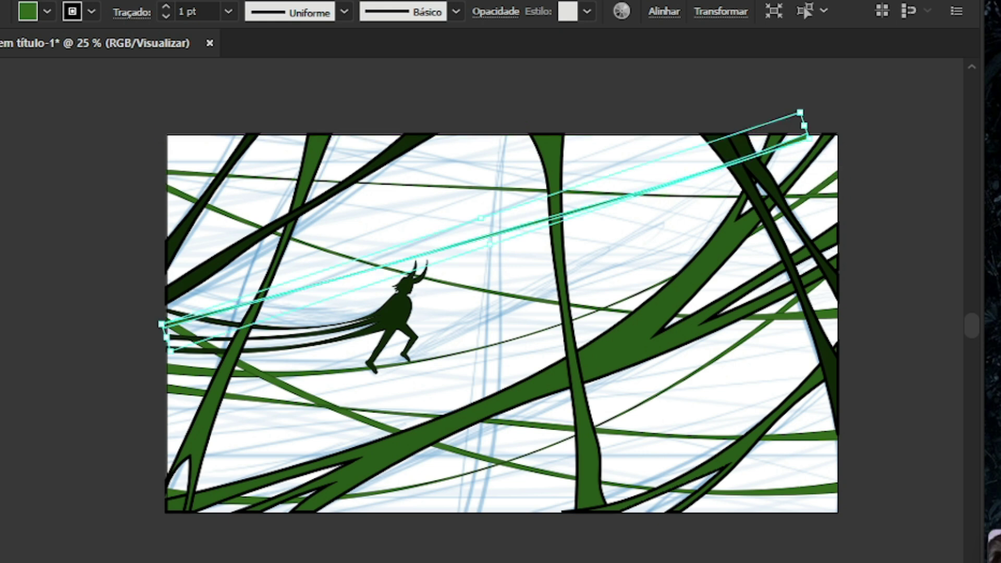
Align the two points of the diagonal rope's left end with the artboard edge, widening that end
{"action": "scroll", "coordinate": [153, 328], "scroll_direction": "up", "scroll_amount": 6}
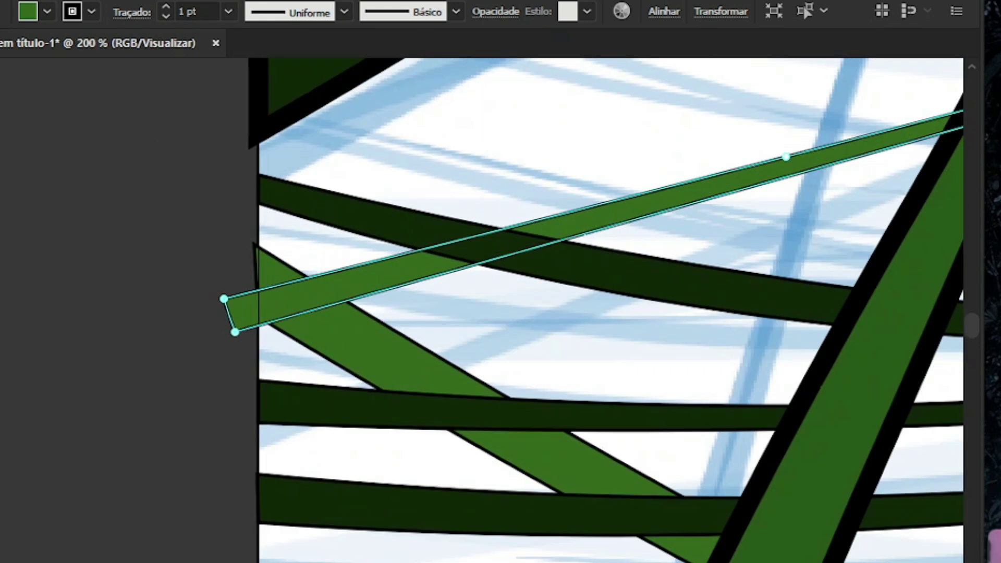
{"action": "left_click_drag", "start_coordinate": [223, 298], "coordinate": [258, 350]}
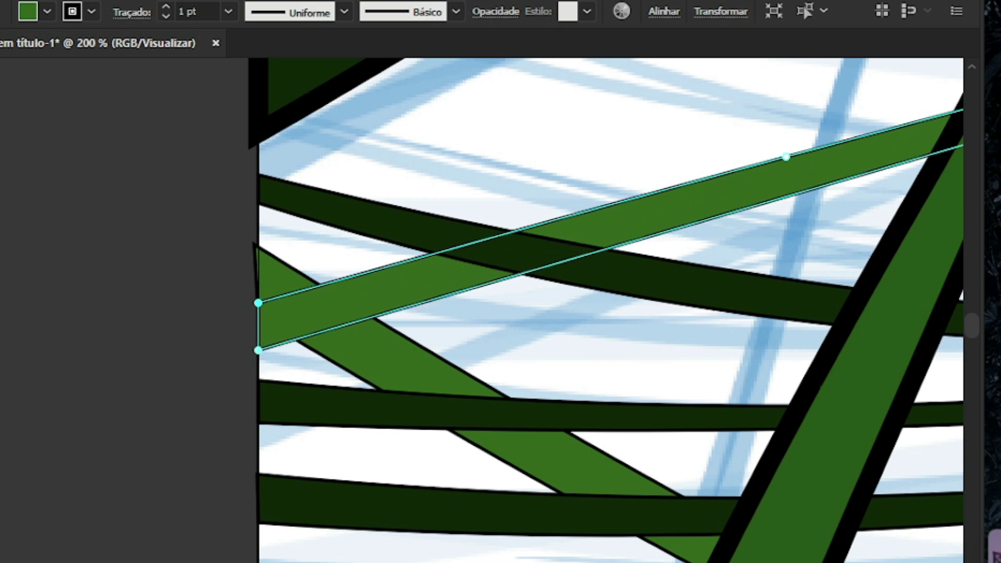
{"action": "scroll", "coordinate": [258, 351], "scroll_direction": "down", "scroll_amount": 6}
Extend the diagonal rope's right end to the artboard's top edge, widen it there and deselect the rope
{"action": "scroll", "coordinate": [813, 185], "scroll_direction": "up", "scroll_amount": 6}
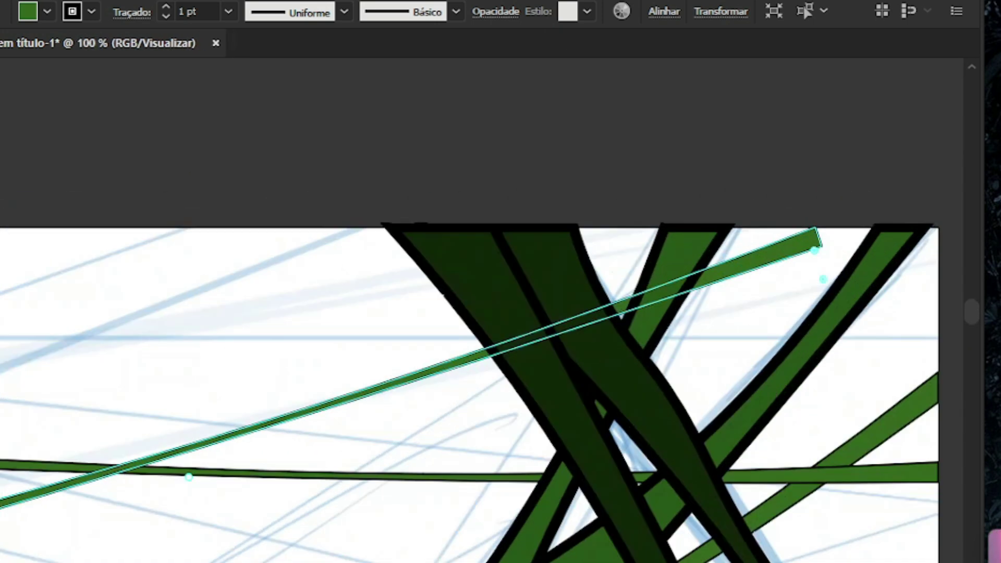
{"action": "left_click_drag", "start_coordinate": [818, 283], "coordinate": [914, 246]}
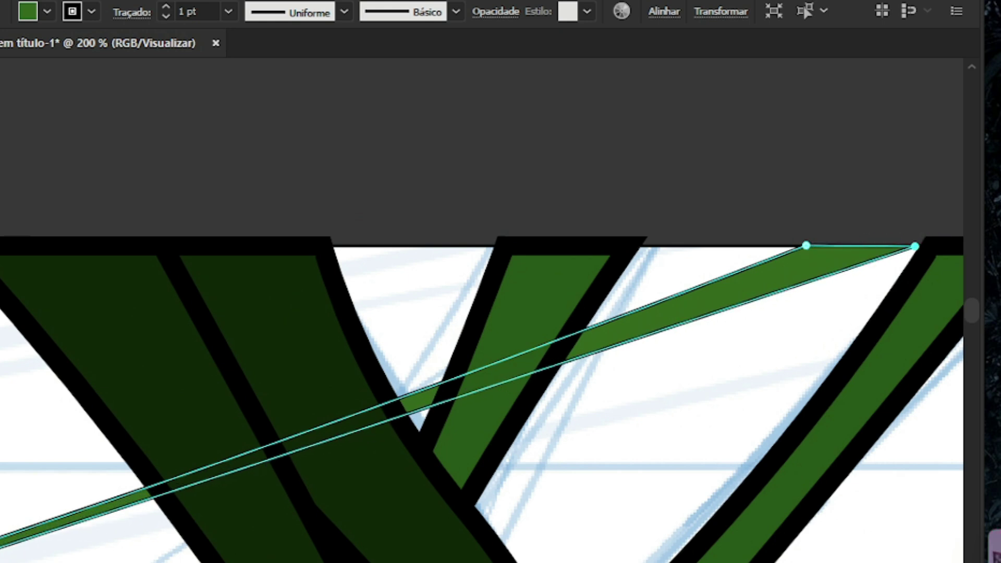
{"action": "left_click_drag", "start_coordinate": [806, 245], "coordinate": [764, 246]}
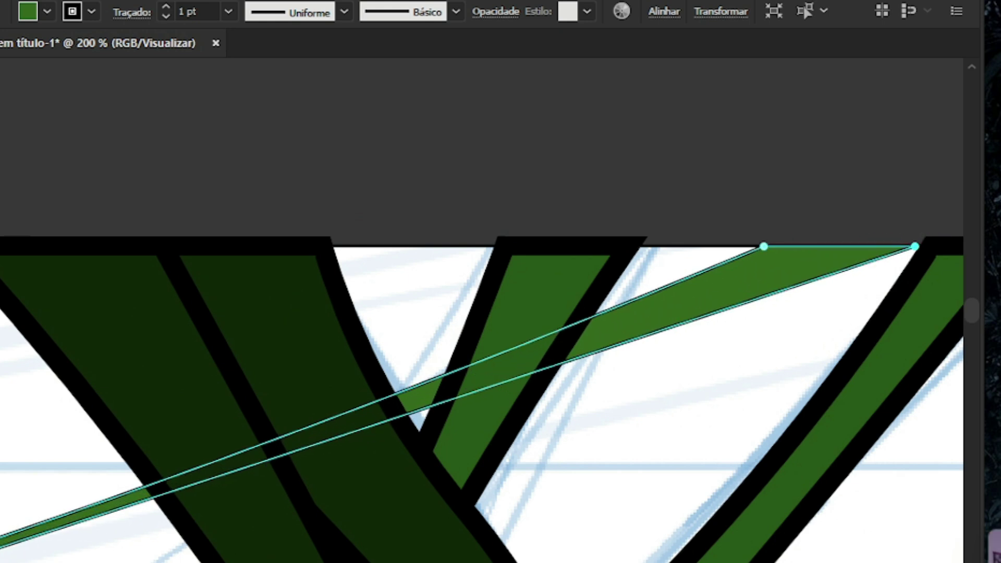
{"action": "scroll", "coordinate": [750, 209], "scroll_direction": "down", "scroll_amount": 4}
{"action": "scroll", "coordinate": [760, 211], "scroll_direction": "down", "scroll_amount": 2}
{"action": "key", "text": "ctrl+shift+a"}
{"action": "scroll", "coordinate": [631, 169], "scroll_direction": "down", "scroll_amount": 1}
{"action": "scroll", "coordinate": [566, 289], "scroll_direction": "up", "scroll_amount": 1}
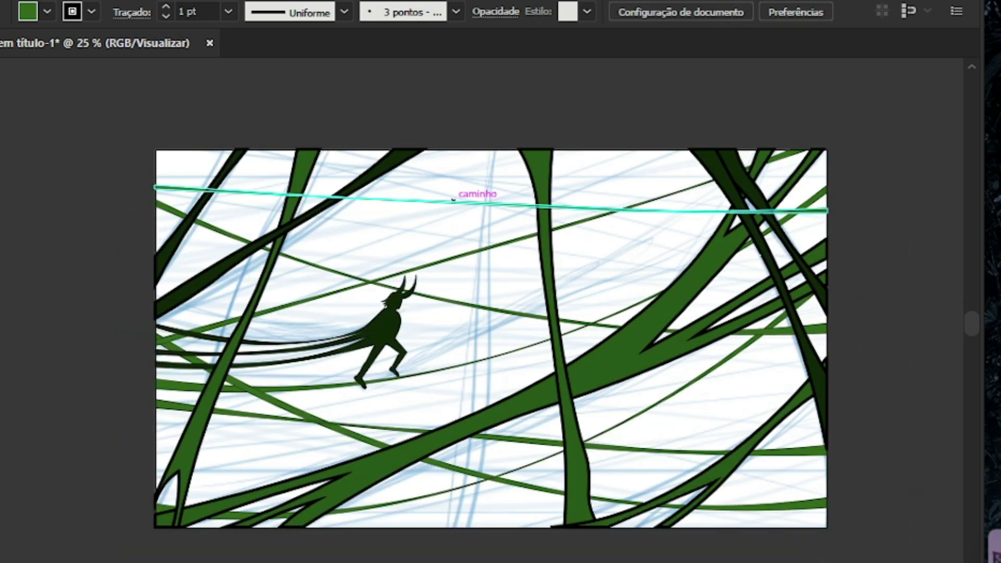
Copy the uppermost rope down between it and the figure's horns, align it with the artboard sides, flatten it and deselect
{"action": "scroll", "coordinate": [451, 199], "scroll_direction": "up", "scroll_amount": 4}
{"action": "scroll", "coordinate": [451, 200], "scroll_direction": "down", "scroll_amount": 3}
{"action": "left_click", "coordinate": [505, 237]}
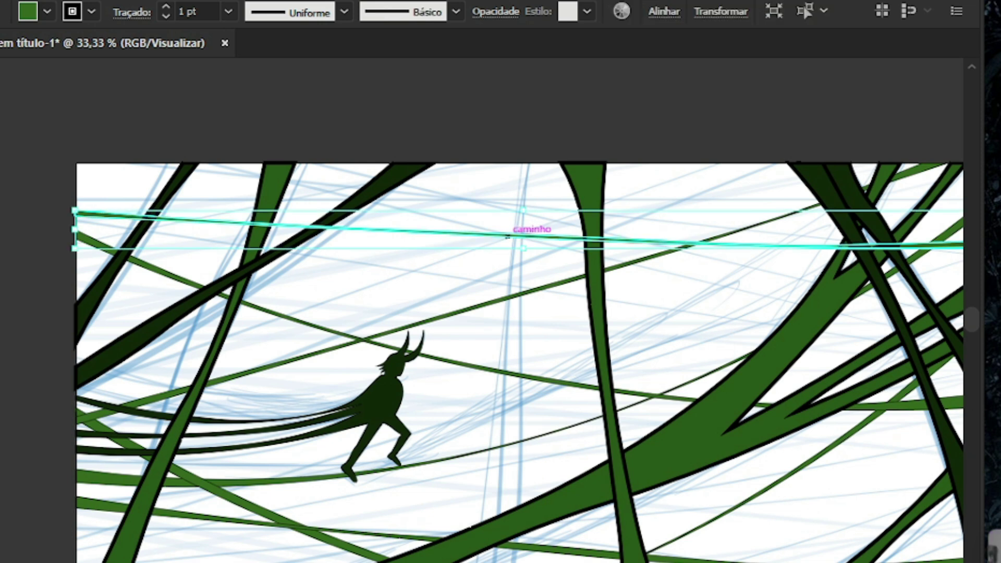
{"action": "scroll", "coordinate": [463, 226], "scroll_direction": "down", "scroll_amount": 1}
{"action": "left_click_drag", "start_coordinate": [505, 230], "coordinate": [470, 326]}
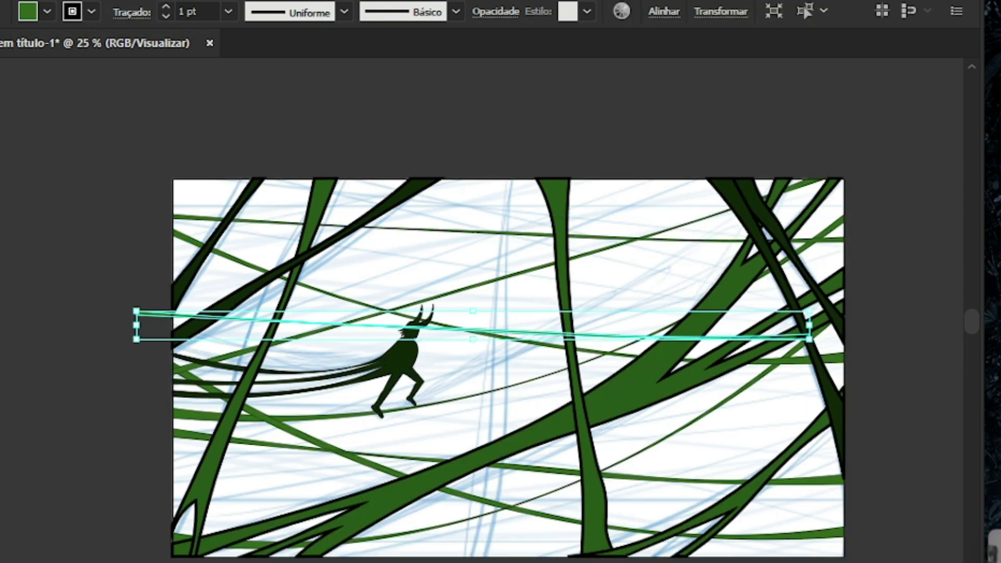
{"action": "left_click_drag", "start_coordinate": [546, 331], "coordinate": [617, 277]}
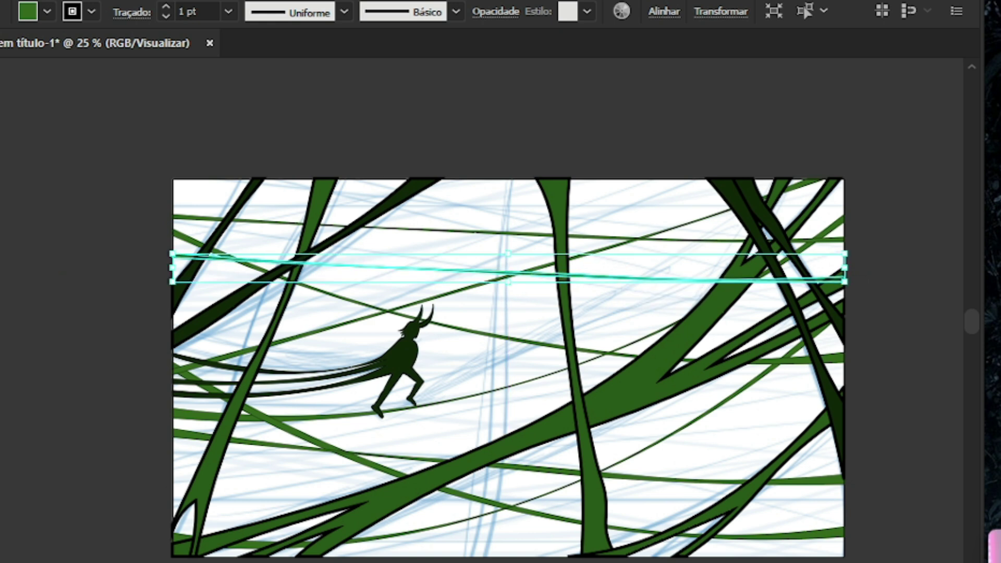
{"action": "mouse_move", "coordinate": [508, 254]}
{"action": "left_mouse_down"}
{"action": "mouse_move", "coordinate": [513, 272]}
{"action": "mouse_move", "coordinate": [507, 264]}
{"action": "left_mouse_up"}
{"action": "key", "text": "ctrl+shift+a"}
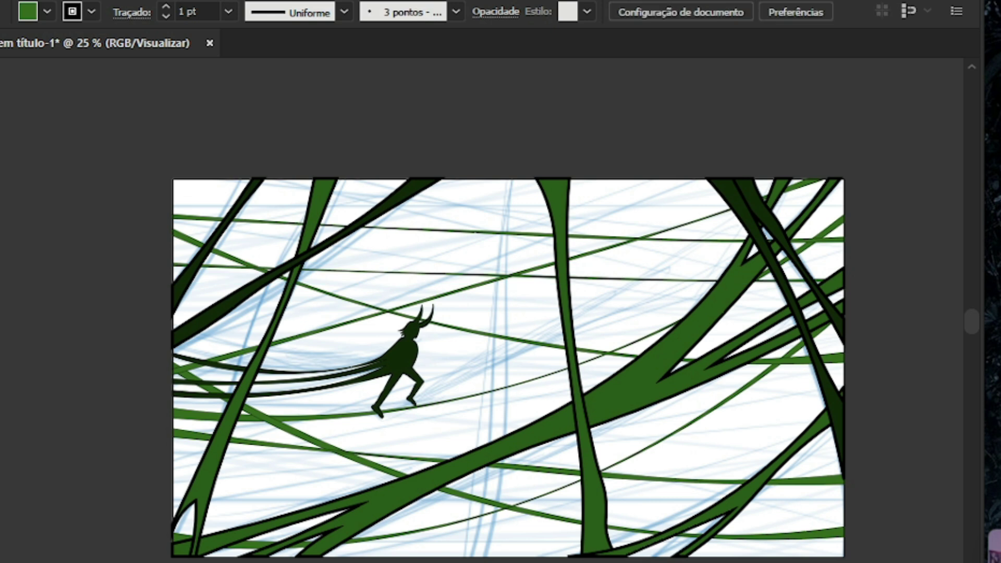
Lower both points of the flattened rope copy's left end along the artboard edge, spacing them to thicken the end
{"action": "scroll", "coordinate": [411, 267], "scroll_direction": "up", "scroll_amount": 2}
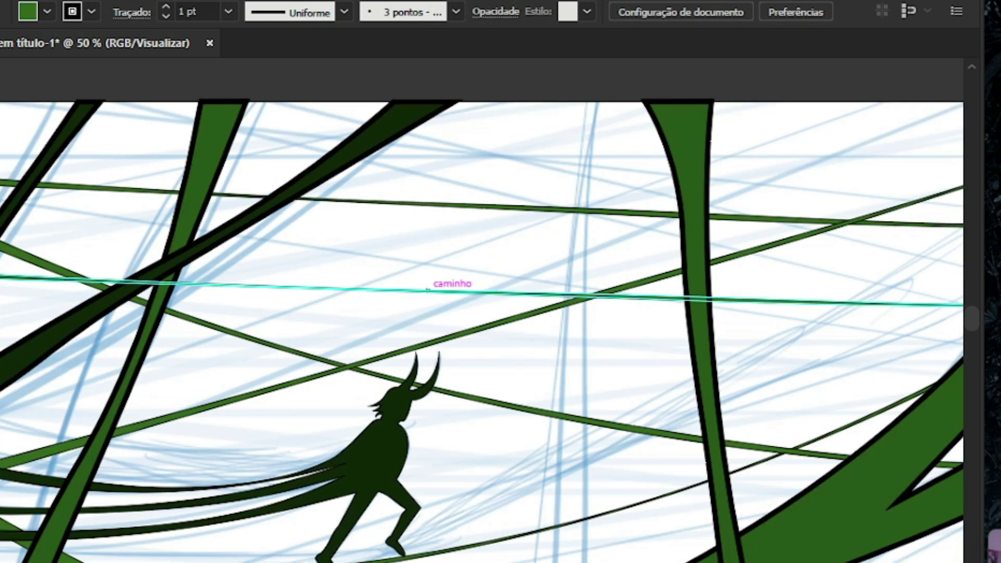
{"action": "left_click", "coordinate": [427, 290]}
{"action": "scroll", "coordinate": [426, 290], "scroll_direction": "down", "scroll_amount": 2}
{"action": "key", "text": "a"}
{"action": "scroll", "coordinate": [173, 248], "scroll_direction": "up", "scroll_amount": 4}
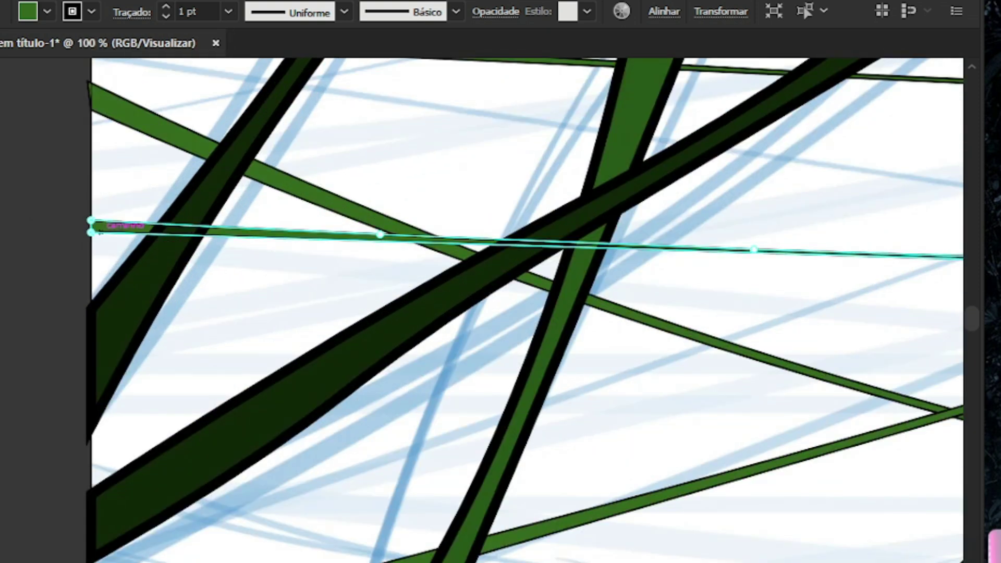
{"action": "left_click_drag", "start_coordinate": [90, 232], "coordinate": [91, 357]}
{"action": "left_click_drag", "start_coordinate": [91, 220], "coordinate": [90, 318]}
Pull two anchor points on the flattened rope's upper edge downward so the edge follows the lowered left end
{"action": "left_click_drag", "start_coordinate": [380, 234], "coordinate": [378, 316]}
{"action": "left_click_drag", "start_coordinate": [754, 250], "coordinate": [744, 290]}
{"action": "key", "text": "ctrl+minus"}
{"action": "key", "text": "ctrl+minus"}
{"action": "key", "text": "ctrl+minus"}
{"action": "key", "text": "ctrl+plus"}
{"action": "key", "text": "ctrl+plus"}
{"action": "key", "text": "ctrl+plus"}
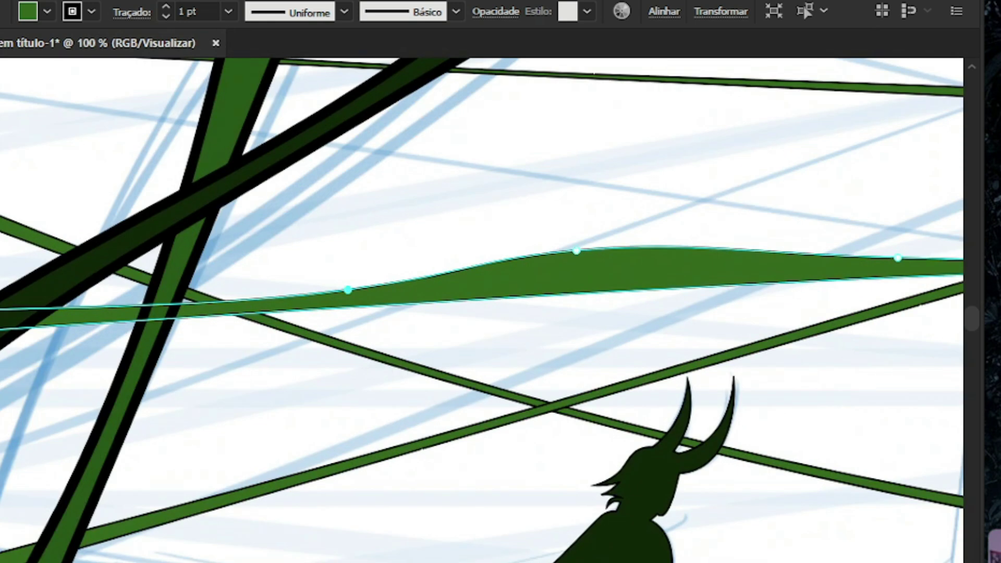
Remove the surplus anchor points from the flattened rope's upper edge to smooth out its bulges, and deselect it
{"action": "left_click", "coordinate": [576, 250]}
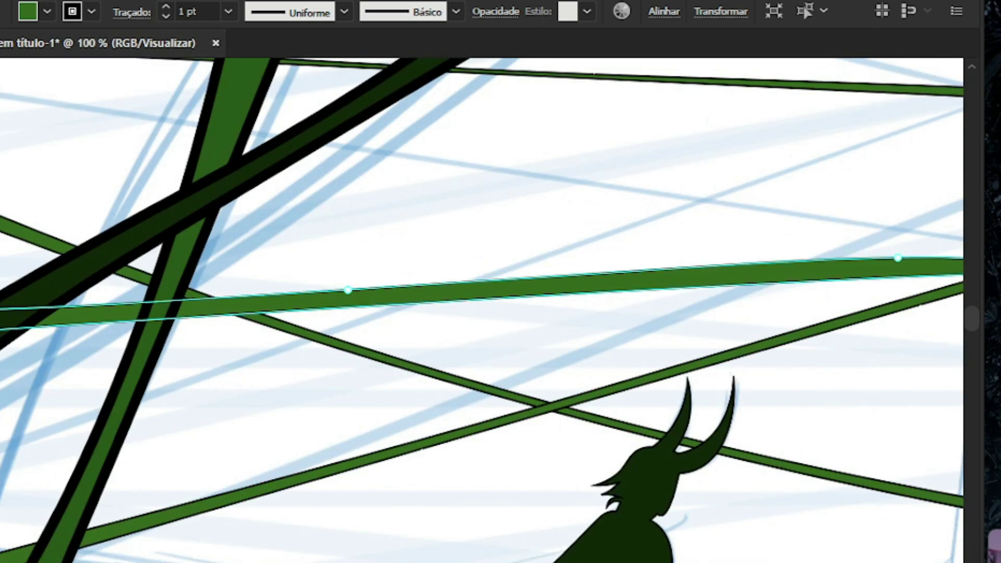
{"action": "left_click", "coordinate": [897, 258]}
{"action": "key", "text": "ctrl+minus"}
{"action": "key", "text": "ctrl+minus"}
{"action": "key", "text": "ctrl+minus"}
{"action": "key", "text": "ctrl+plus"}
{"action": "key", "text": "ctrl+plus"}
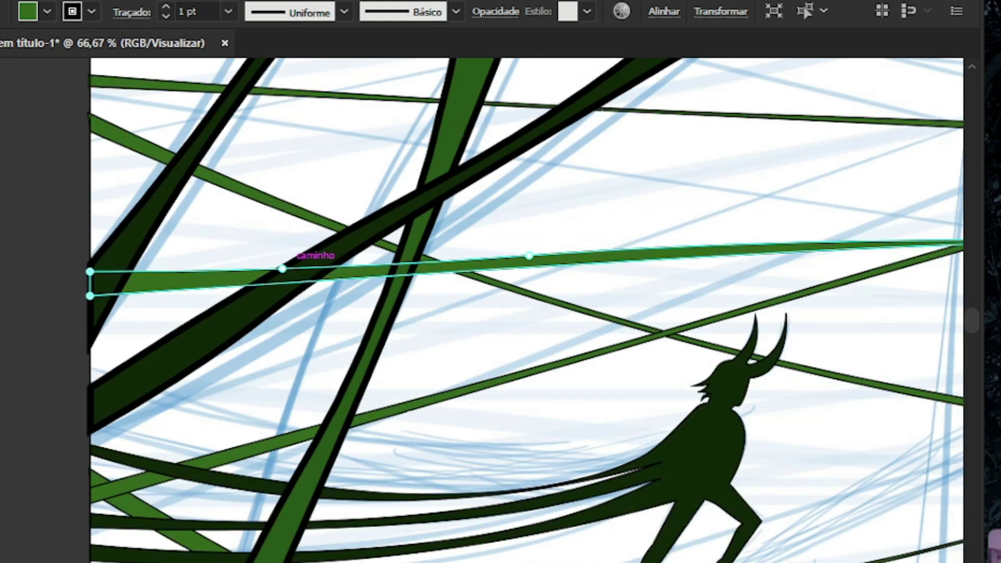
{"action": "left_click", "coordinate": [282, 269]}
{"action": "left_click", "coordinate": [529, 256]}
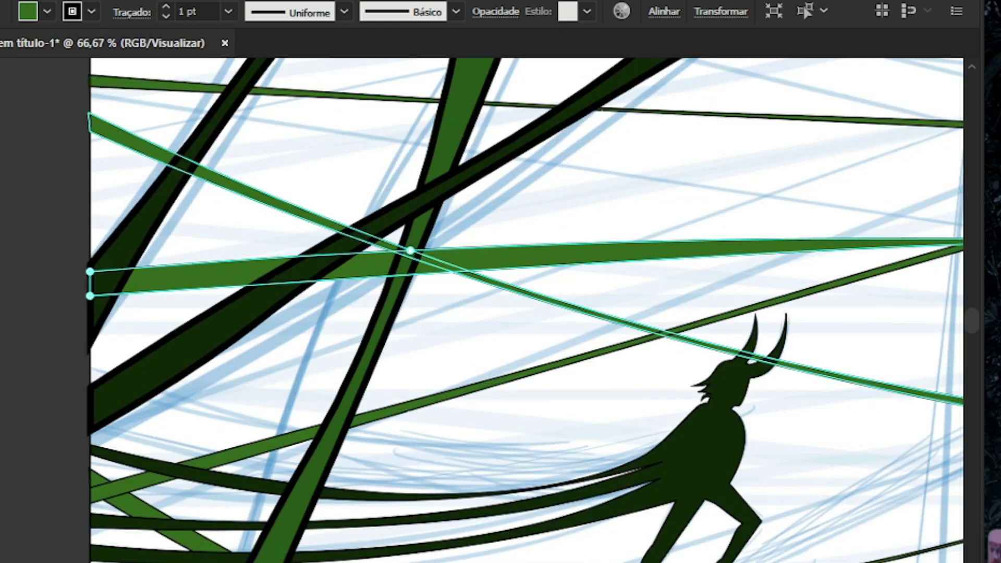
{"action": "key", "text": "ctrl+minus"}
{"action": "key", "text": "ctrl+minus"}
{"action": "key", "text": "ctrl+minus"}
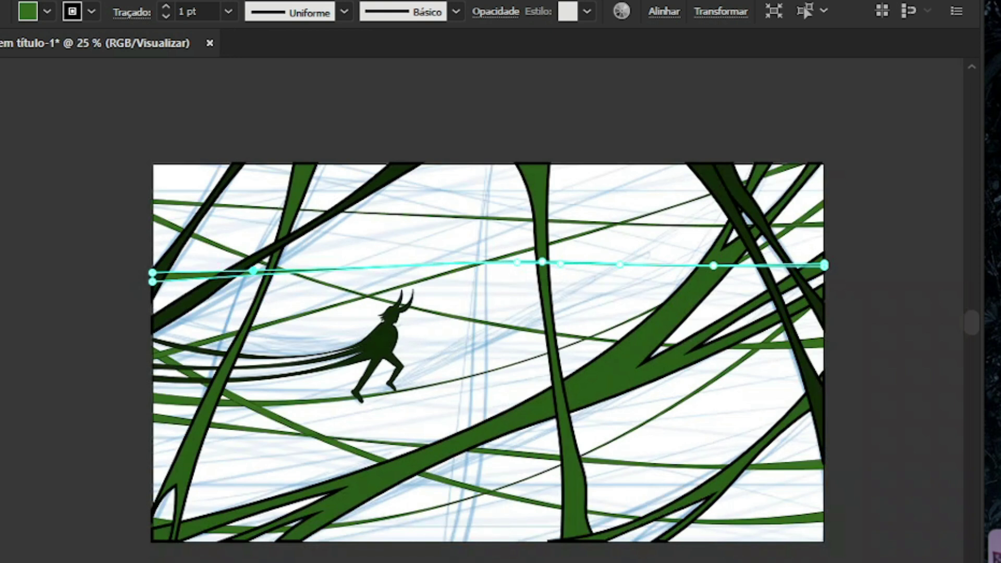
{"action": "key", "text": "ctrl+plus"}
{"action": "key", "text": "ctrl+plus"}
{"action": "key", "text": "ctrl+plus"}
{"action": "key", "text": "ctrl+plus"}
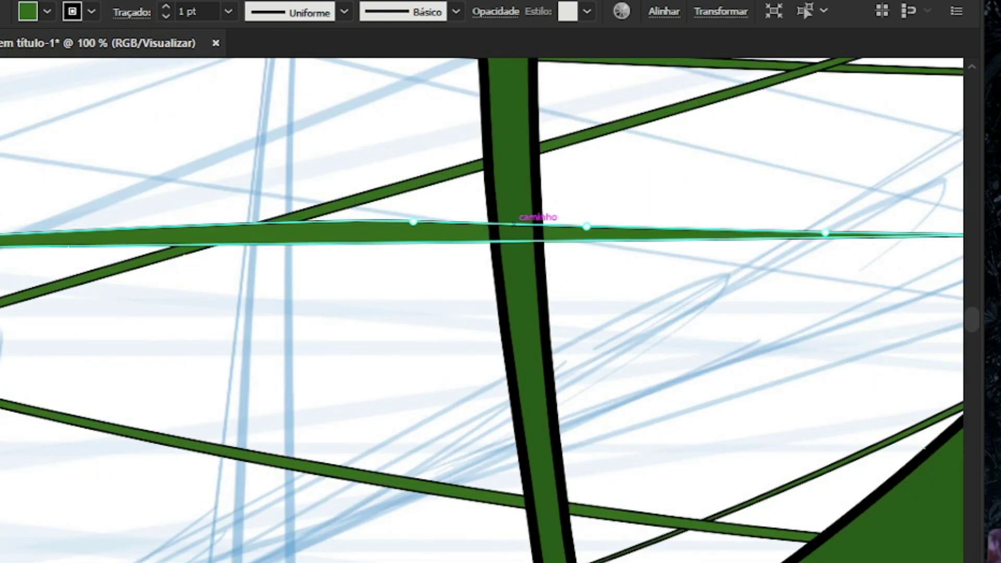
{"action": "left_click", "coordinate": [514, 216]}
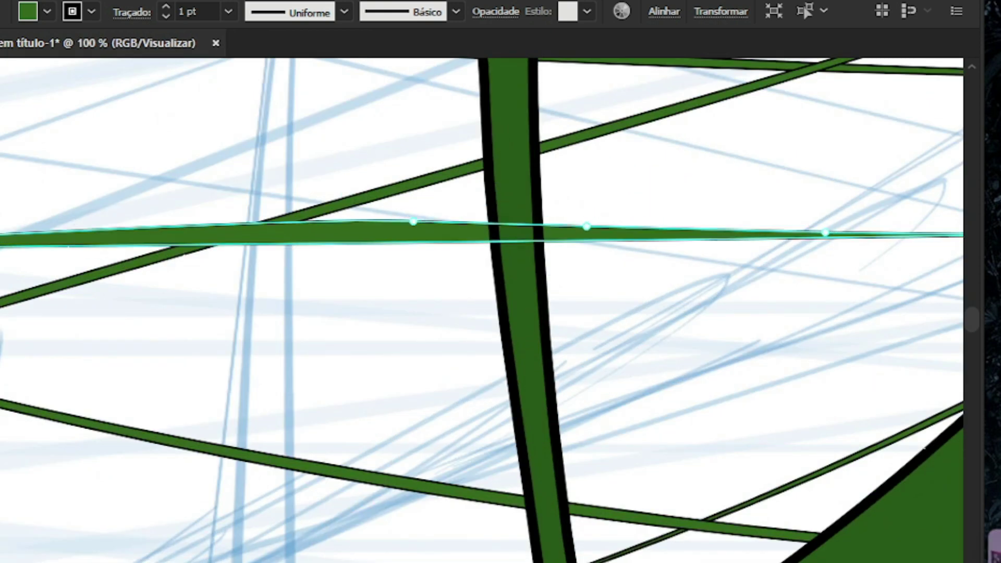
{"action": "key", "text": "ctrl+minus"}
{"action": "key", "text": "ctrl+minus"}
{"action": "key", "text": "ctrl+minus"}
{"action": "key", "text": "ctrl+minus"}
{"action": "key", "text": "ctrl+minus"}
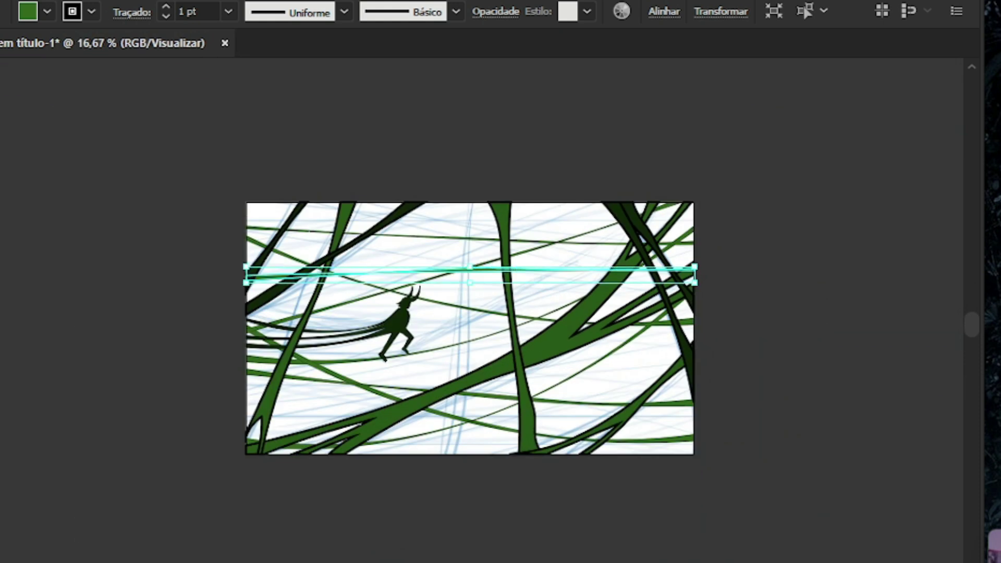
{"action": "key", "text": "ctrl+shift+a"}
Lower the upper-edge anchor point beside the central trunk, remove the neighbouring point to thin the rope there, and deselect it
{"action": "scroll", "coordinate": [459, 230], "scroll_direction": "up", "scroll_amount": 2}
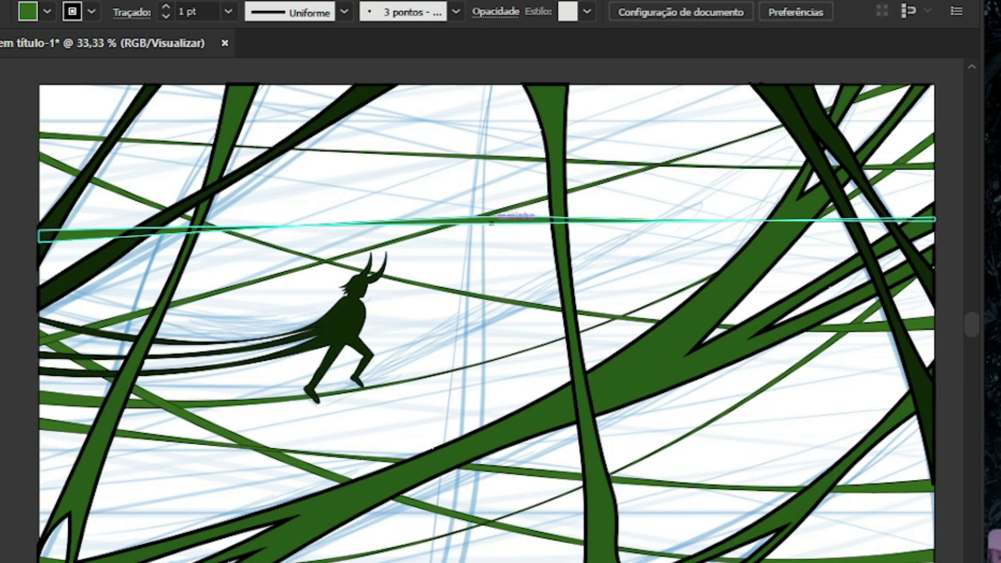
{"action": "scroll", "coordinate": [467, 229], "scroll_direction": "up", "scroll_amount": 4}
{"action": "left_click", "coordinate": [467, 224]}
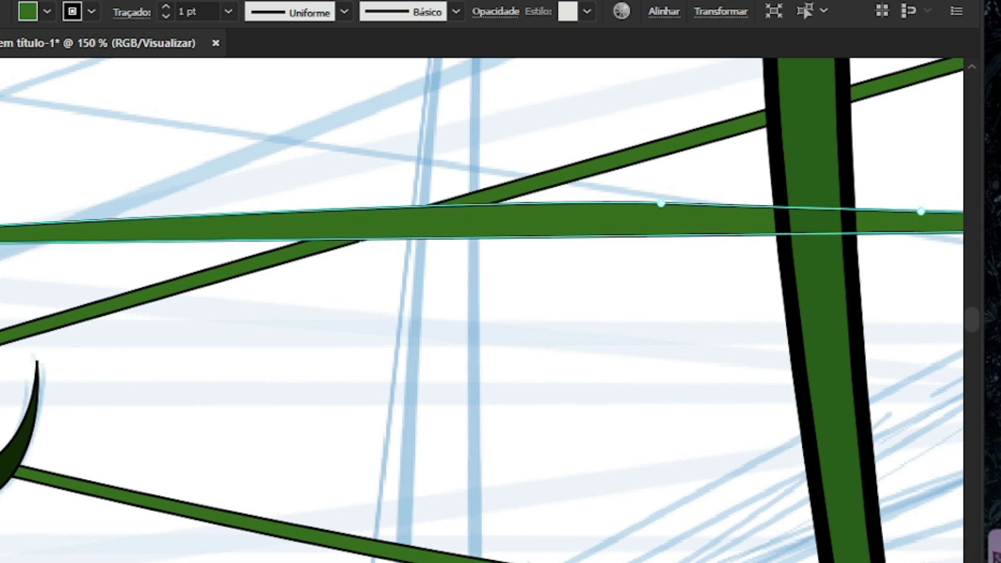
{"action": "left_click_drag", "start_coordinate": [660, 203], "coordinate": [633, 216]}
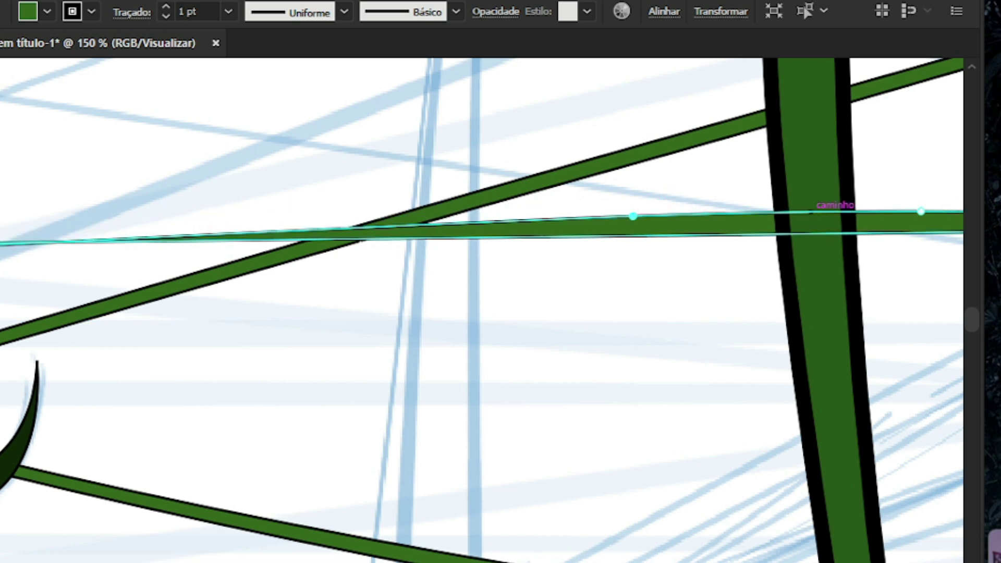
{"action": "mouse_move", "coordinate": [632, 215]}
{"action": "left_mouse_down"}
{"action": "mouse_move", "coordinate": [624, 215]}
{"action": "mouse_move", "coordinate": [634, 225]}
{"action": "left_mouse_up"}
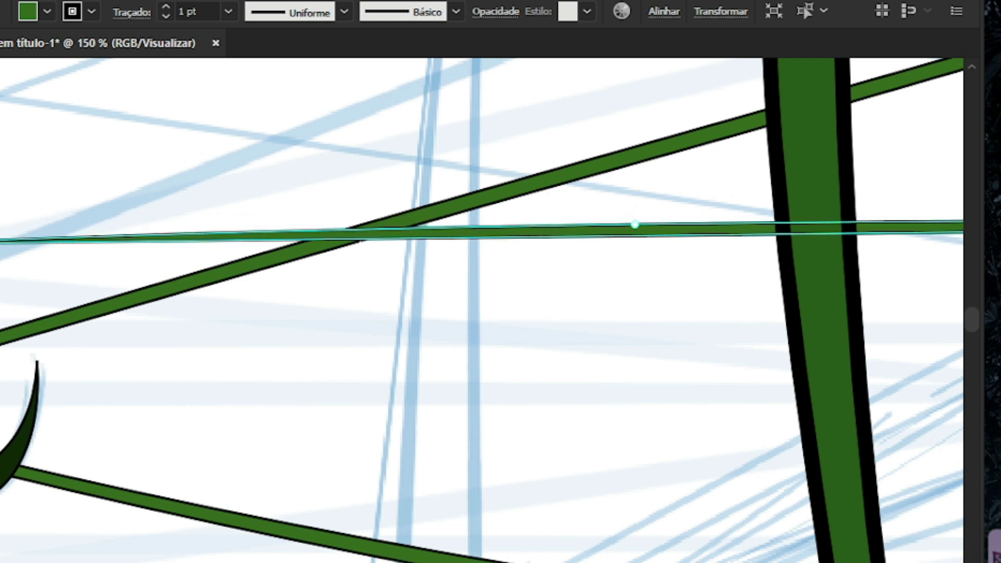
{"action": "key", "text": "ctrl+shift+a"}
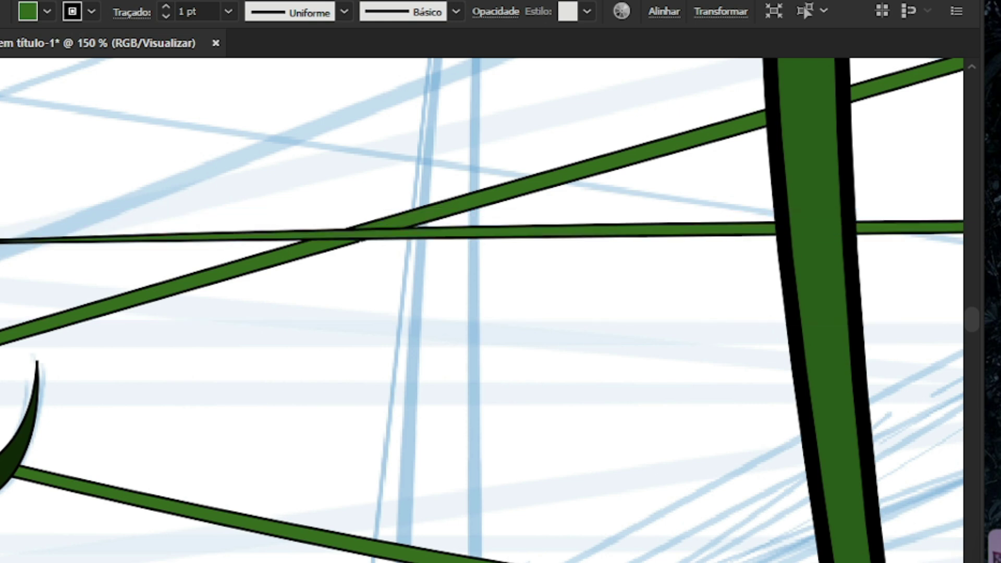
{"action": "key", "text": "ctrl+minus"}
{"action": "key", "text": "ctrl+minus"}
{"action": "key", "text": "ctrl+minus"}
{"action": "key", "text": "ctrl+minus"}
{"action": "key", "text": "ctrl+minus"}
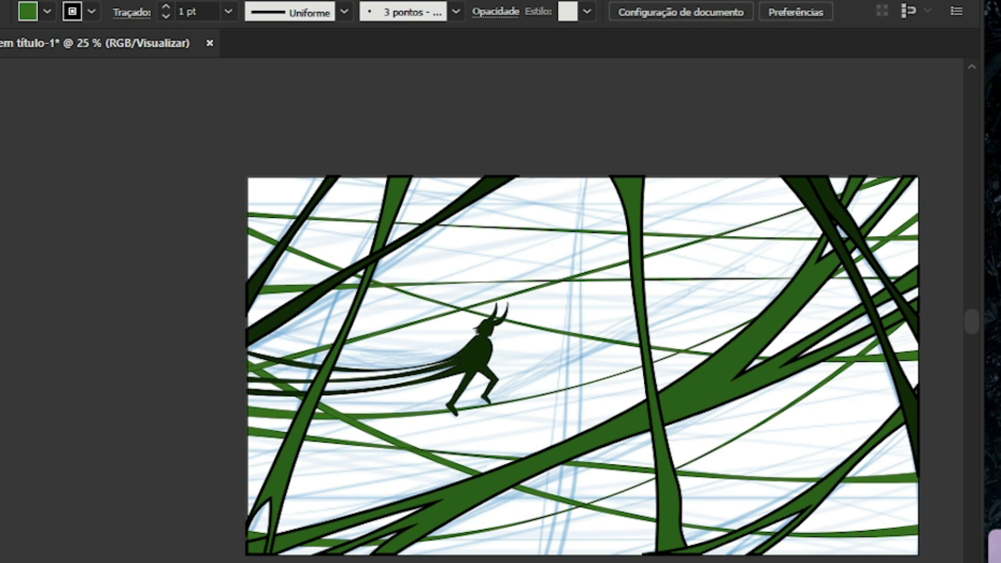
Lower both points of the thinned rope's left end along the artboard edge, adjust its curve and deselect it
{"action": "left_click", "coordinate": [453, 282]}
{"action": "key", "text": "ctrl+plus"}
{"action": "key", "text": "ctrl+plus"}
{"action": "key", "text": "ctrl+plus"}
{"action": "key", "text": "ctrl+plus"}
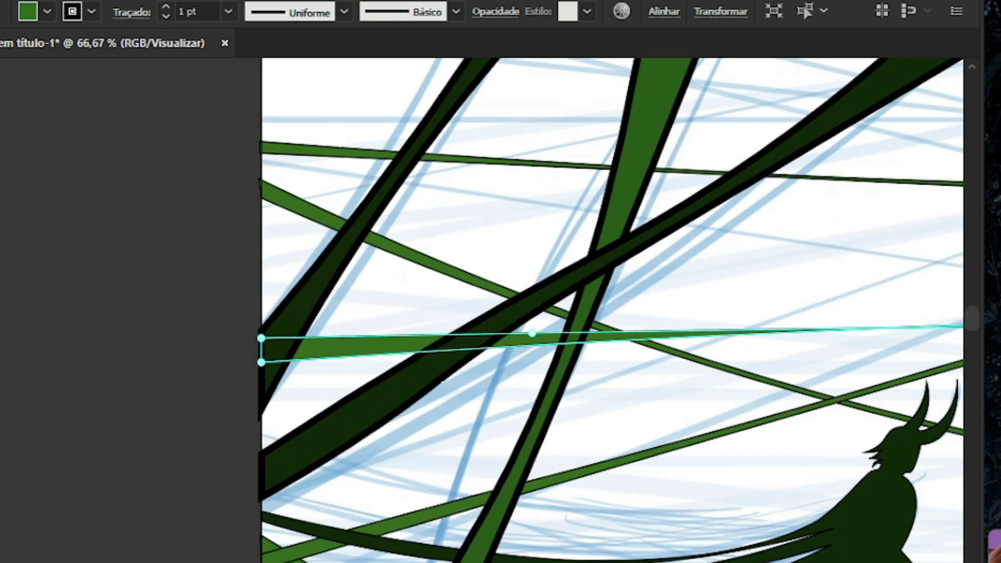
{"action": "left_click_drag", "start_coordinate": [258, 358], "coordinate": [258, 399]}
{"action": "left_click_drag", "start_coordinate": [258, 322], "coordinate": [253, 360]}
{"action": "left_click_drag", "start_coordinate": [963, 295], "coordinate": [963, 324]}
{"action": "key", "text": "ctrl+minus"}
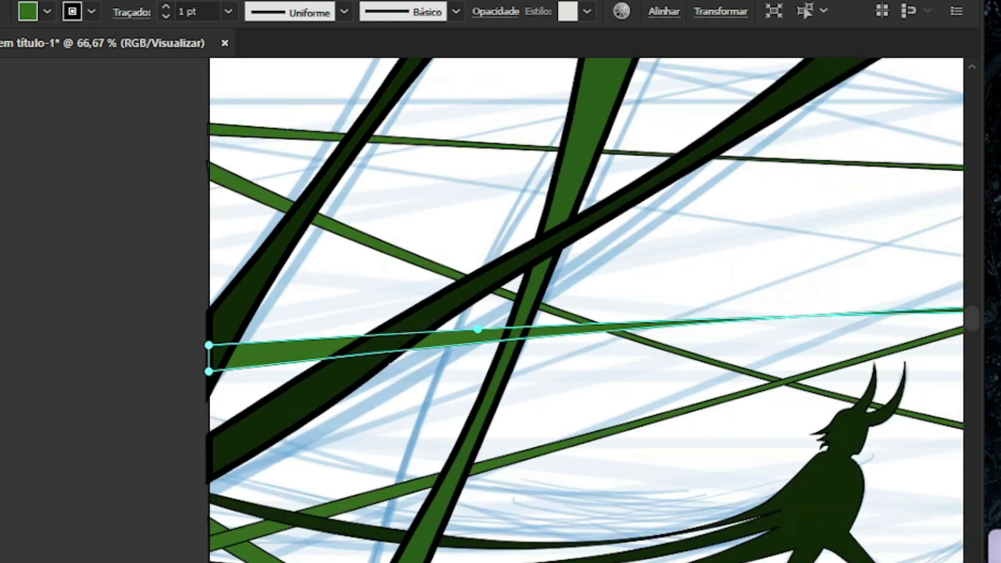
{"action": "key", "text": "ctrl+minus"}
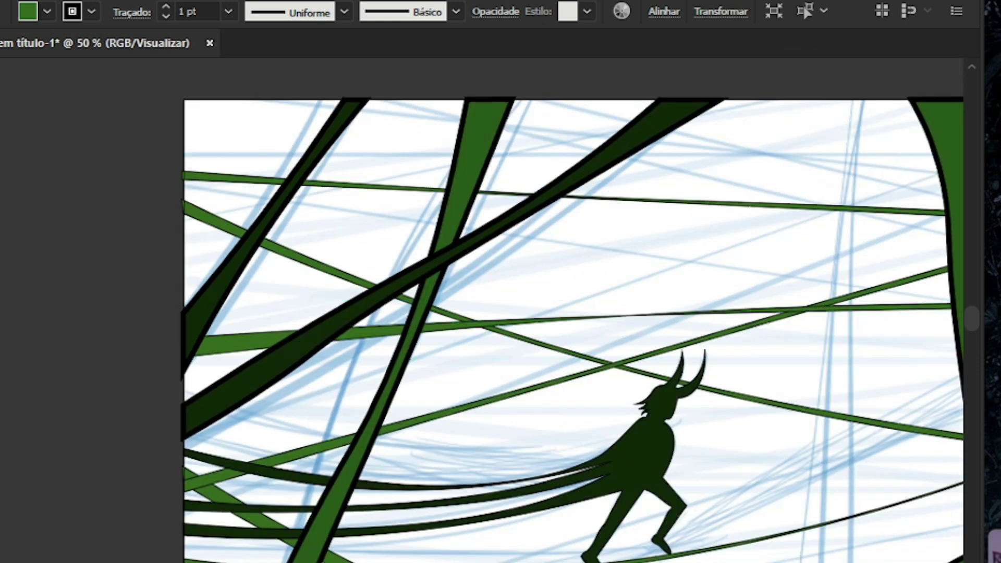
{"action": "key", "text": "ctrl+shift+a"}
{"action": "key", "text": "ctrl+minus"}
{"action": "key", "text": "ctrl+minus"}
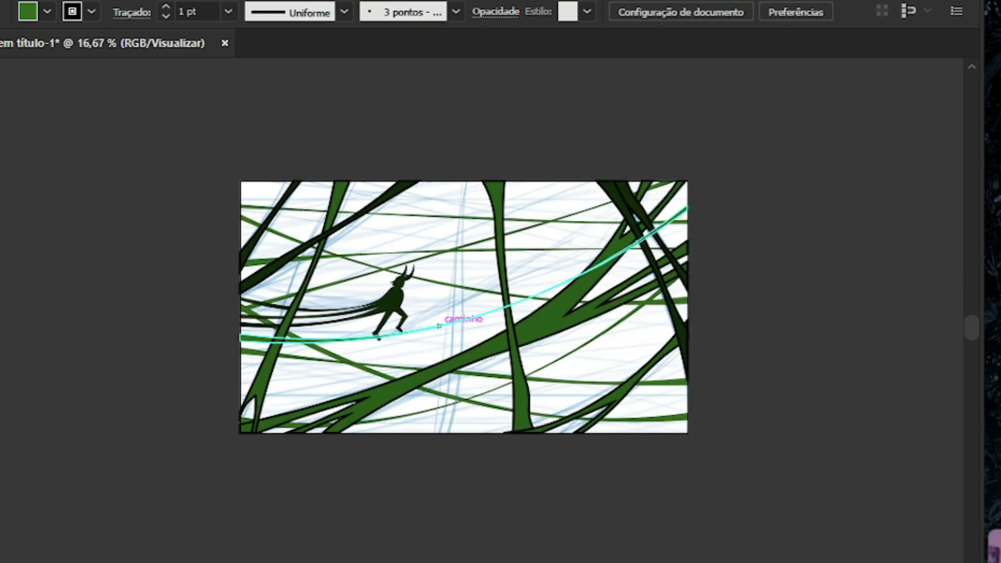
{"action": "scroll", "coordinate": [417, 292], "scroll_direction": "up", "scroll_amount": 1}
{"action": "scroll", "coordinate": [615, 320], "scroll_direction": "down", "scroll_amount": 1}
{"action": "scroll", "coordinate": [521, 310], "scroll_direction": "up", "scroll_amount": 1}
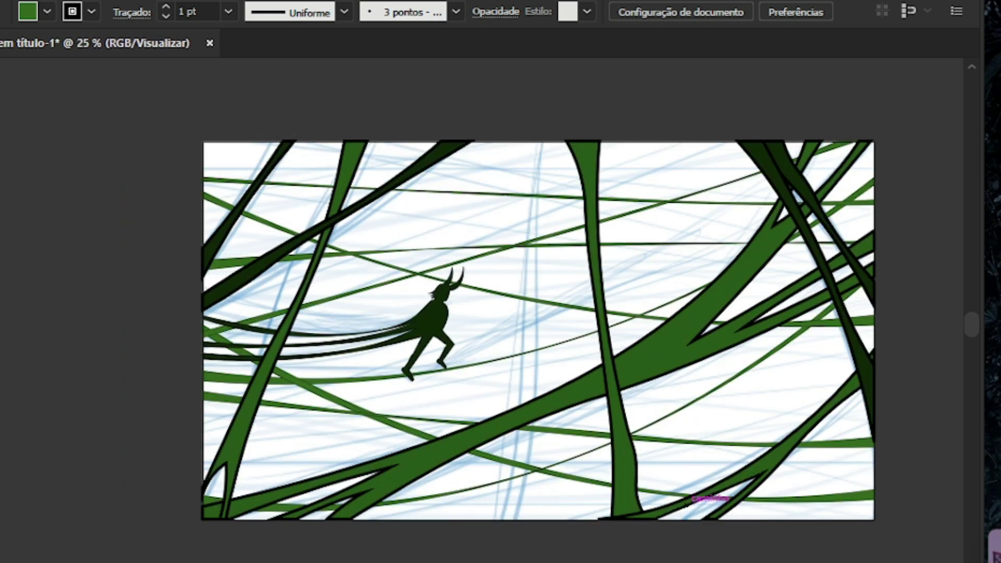
{"action": "scroll", "coordinate": [504, 302], "scroll_direction": "down", "scroll_amount": 1}
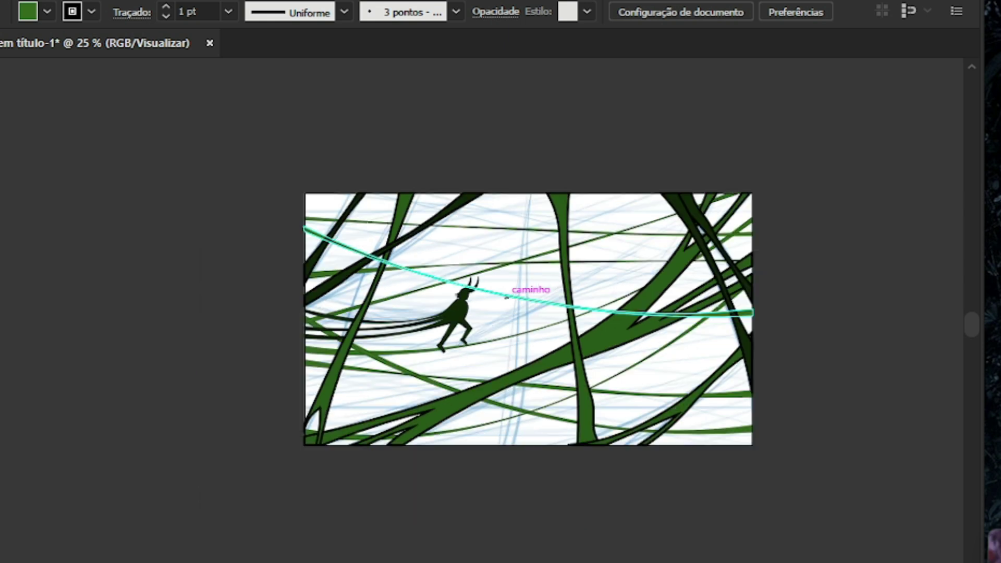
{"action": "scroll", "coordinate": [488, 322], "scroll_direction": "up", "scroll_amount": 1}
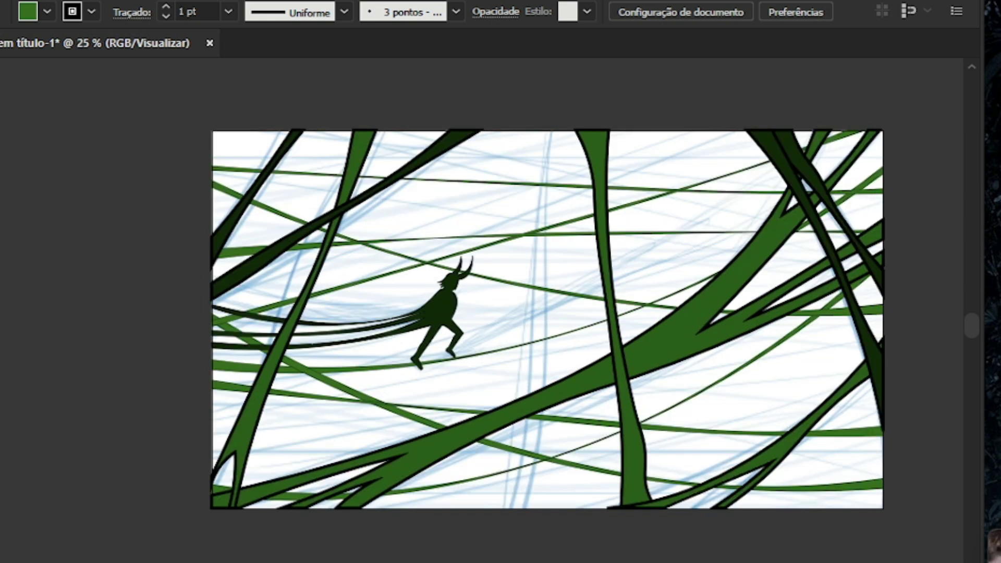
{"action": "scroll", "coordinate": [542, 333], "scroll_direction": "down", "scroll_amount": 1}
{"action": "scroll", "coordinate": [546, 330], "scroll_direction": "up", "scroll_amount": 1}
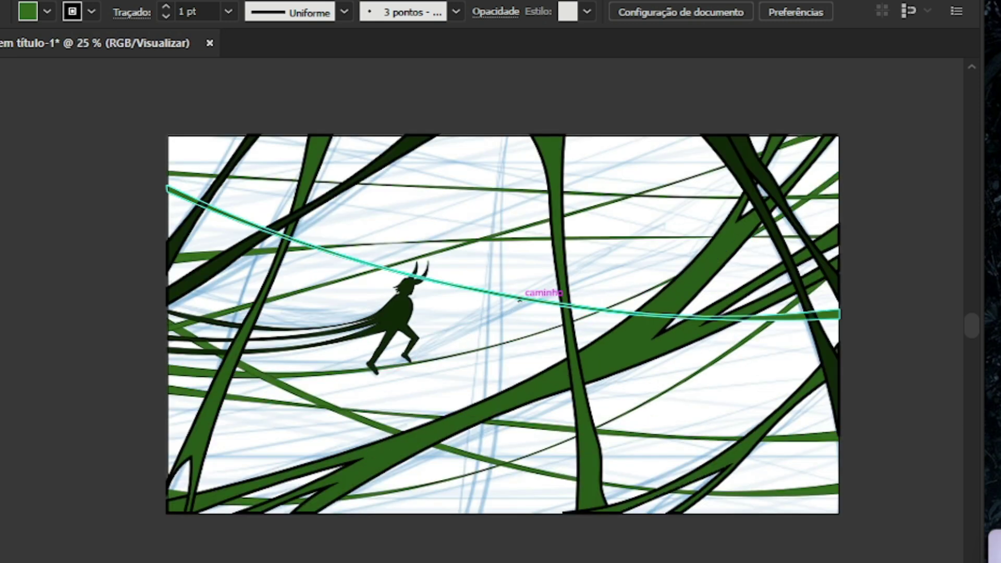
Add another green rope across the lower half, rising from the artboard's left edge to a higher point on the right edge
{"action": "left_click", "coordinate": [531, 236]}
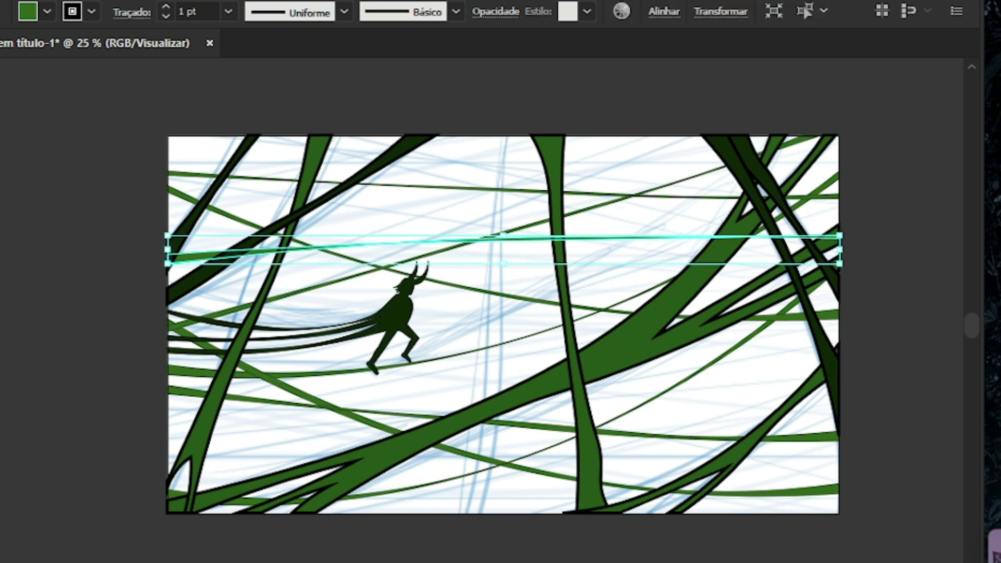
{"action": "key", "text": "a"}
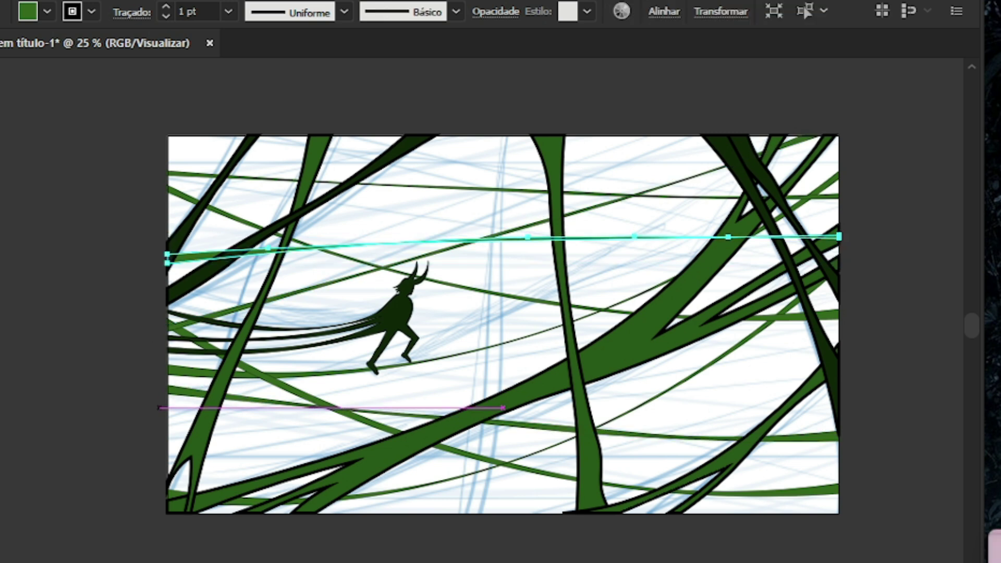
{"action": "mouse_move", "coordinate": [166, 413]}
{"action": "left_mouse_down"}
{"action": "mouse_move", "coordinate": [166, 428]}
{"action": "mouse_move", "coordinate": [551, 430]}
{"action": "mouse_move", "coordinate": [837, 339]}
{"action": "left_mouse_up"}
{"action": "key", "text": "ctrl+1"}
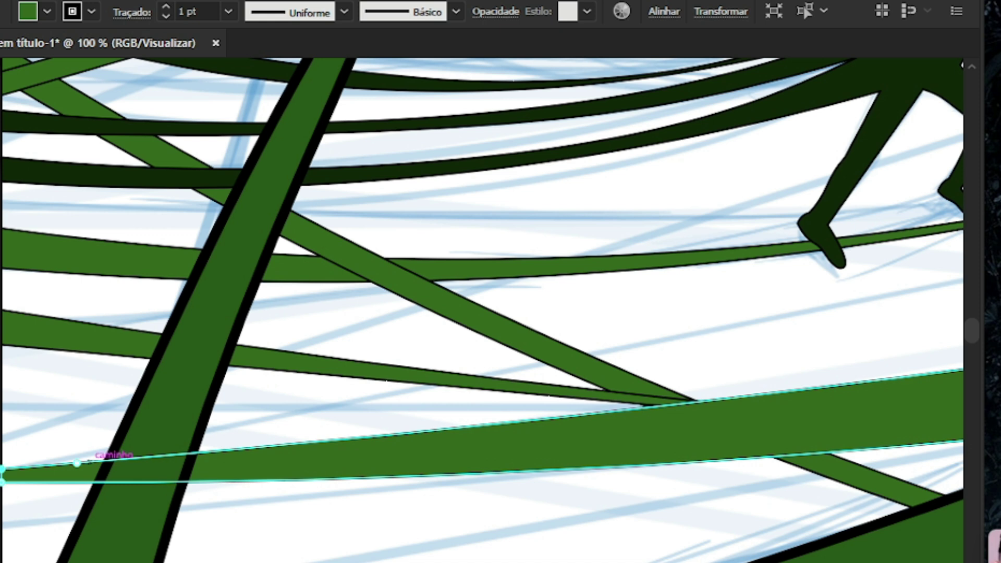
Lower the upper-edge anchor point beside the new rope's left end to slim the rope
{"action": "scroll", "coordinate": [84, 461], "scroll_direction": "up", "scroll_amount": 4}
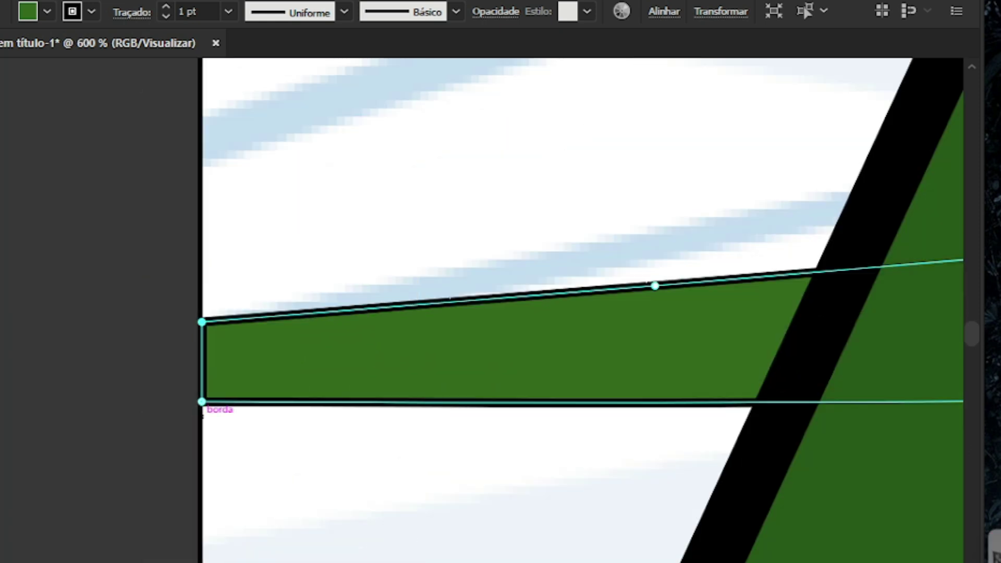
{"action": "left_click_drag", "start_coordinate": [655, 286], "coordinate": [639, 330]}
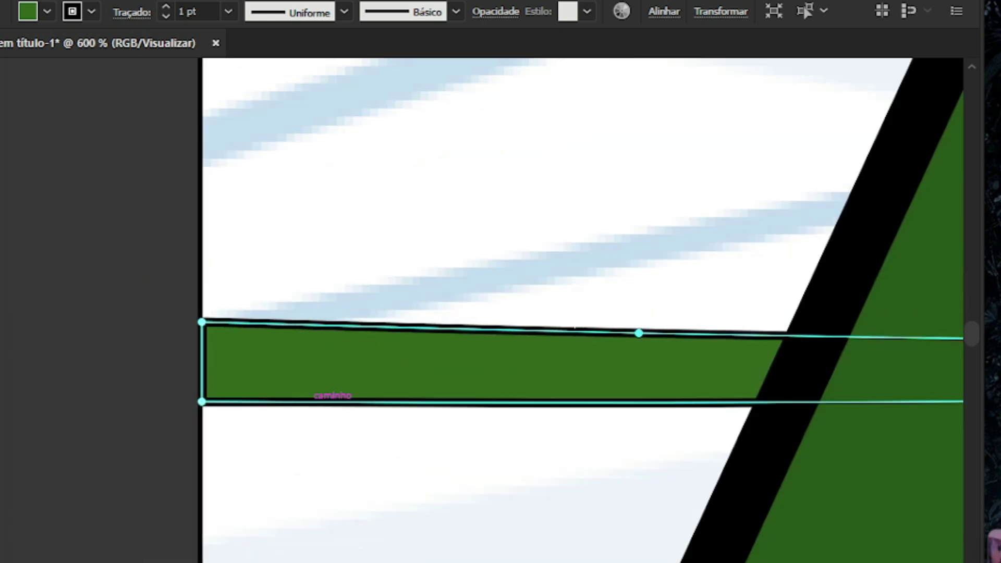
{"action": "scroll", "coordinate": [639, 330], "scroll_direction": "down", "scroll_amount": 7}
{"action": "scroll", "coordinate": [295, 406], "scroll_direction": "down", "scroll_amount": 3}
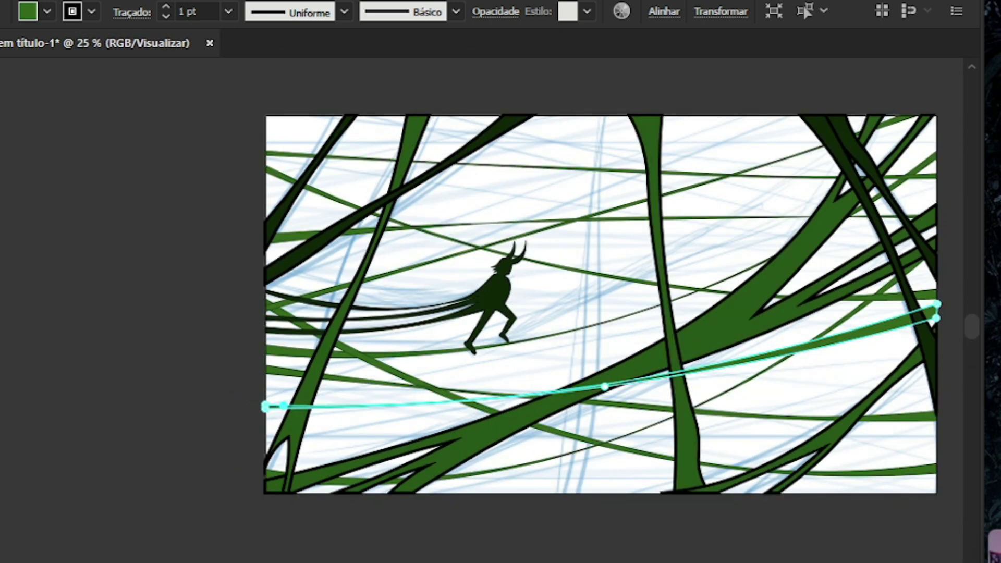
Reshape the new rope's upper edge with two points around the thick branch, widening its middle and tapering it toward the trunk
{"action": "scroll", "coordinate": [492, 388], "scroll_direction": "up", "scroll_amount": 2}
{"action": "scroll", "coordinate": [492, 388], "scroll_direction": "up", "scroll_amount": 1}
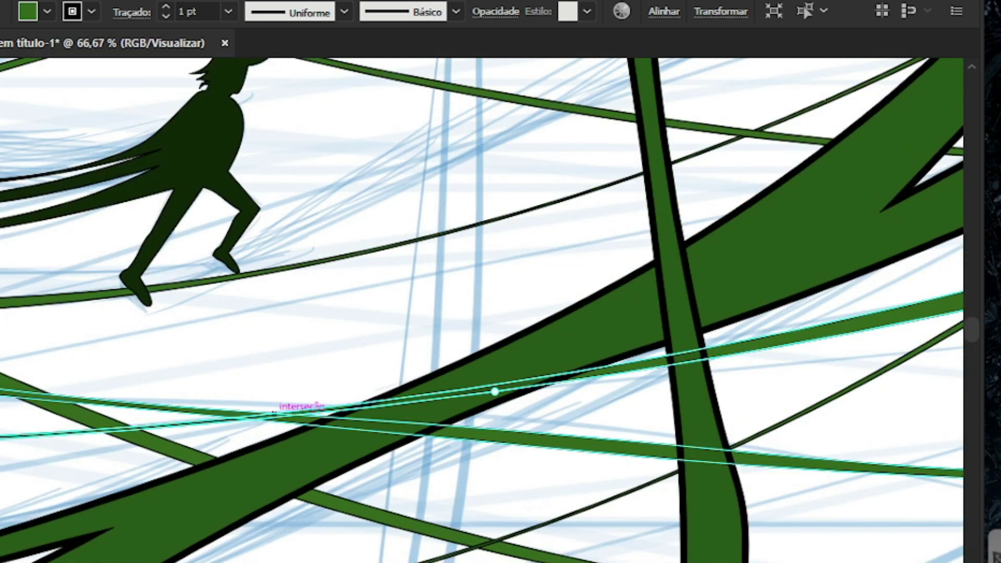
{"action": "left_click_drag", "start_coordinate": [290, 408], "coordinate": [294, 396]}
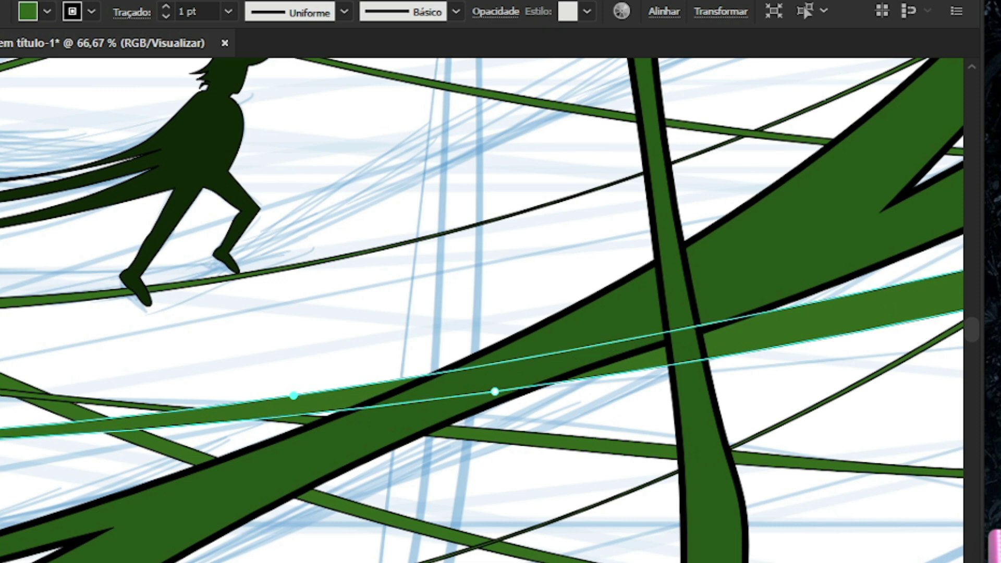
{"action": "left_click_drag", "start_coordinate": [612, 337], "coordinate": [629, 359]}
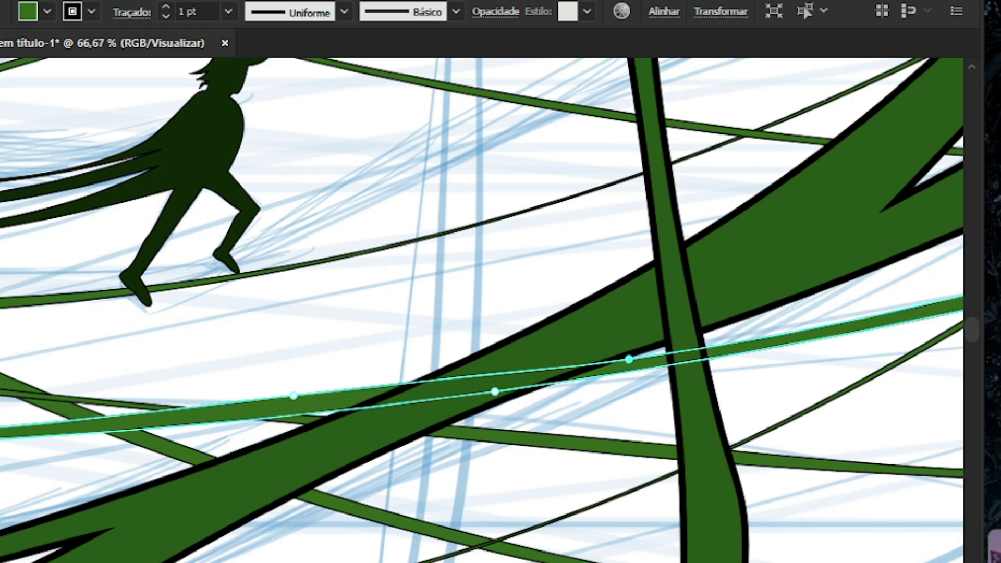
{"action": "scroll", "coordinate": [612, 371], "scroll_direction": "down", "scroll_amount": 3}
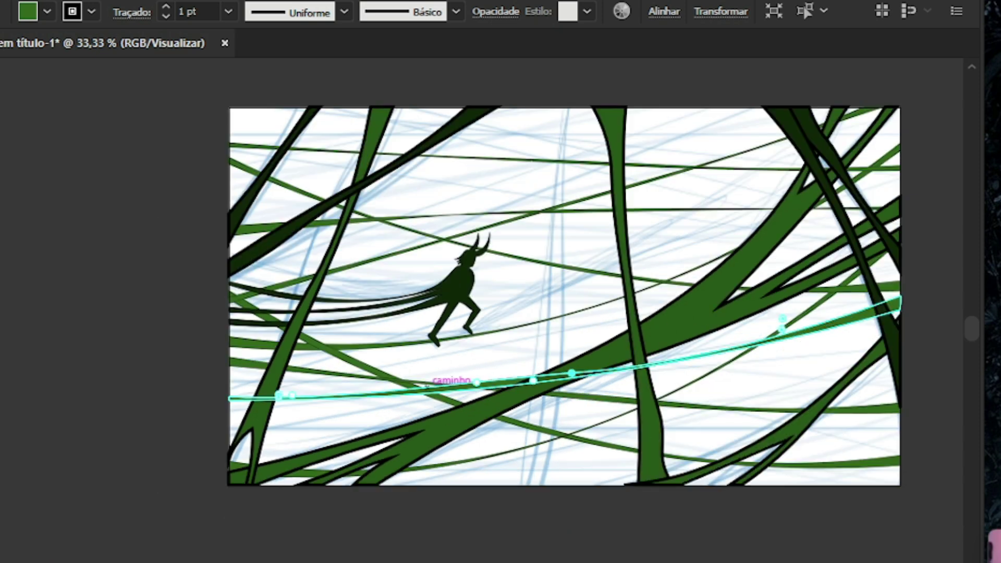
{"action": "scroll", "coordinate": [901, 312], "scroll_direction": "up", "scroll_amount": 2}
{"action": "scroll", "coordinate": [652, 326], "scroll_direction": "down", "scroll_amount": 1}
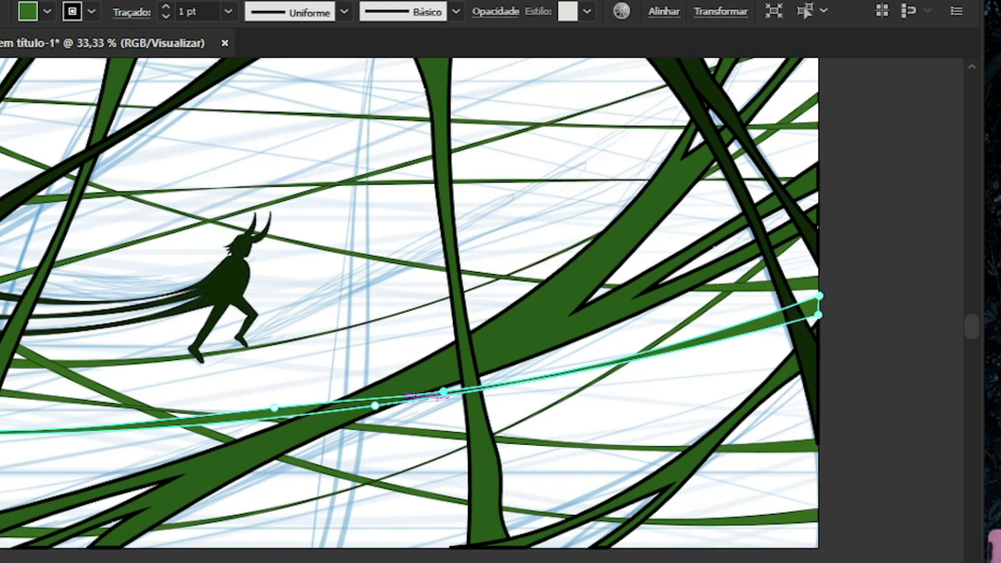
Lower the upper point of the new rope's right end to narrow that end, and deselect the rope
{"action": "scroll", "coordinate": [825, 296], "scroll_direction": "up", "scroll_amount": 3}
{"action": "left_click_drag", "start_coordinate": [804, 296], "coordinate": [802, 323]}
{"action": "scroll", "coordinate": [834, 273], "scroll_direction": "down", "scroll_amount": 4}
{"action": "key", "text": "v"}
{"action": "key", "text": "ctrl+shift+a"}
Move the new rope upward so it passes closer beneath the horned figure's feet
{"action": "scroll", "coordinate": [404, 374], "scroll_direction": "up", "scroll_amount": 4}
{"action": "scroll", "coordinate": [409, 374], "scroll_direction": "down", "scroll_amount": 3}
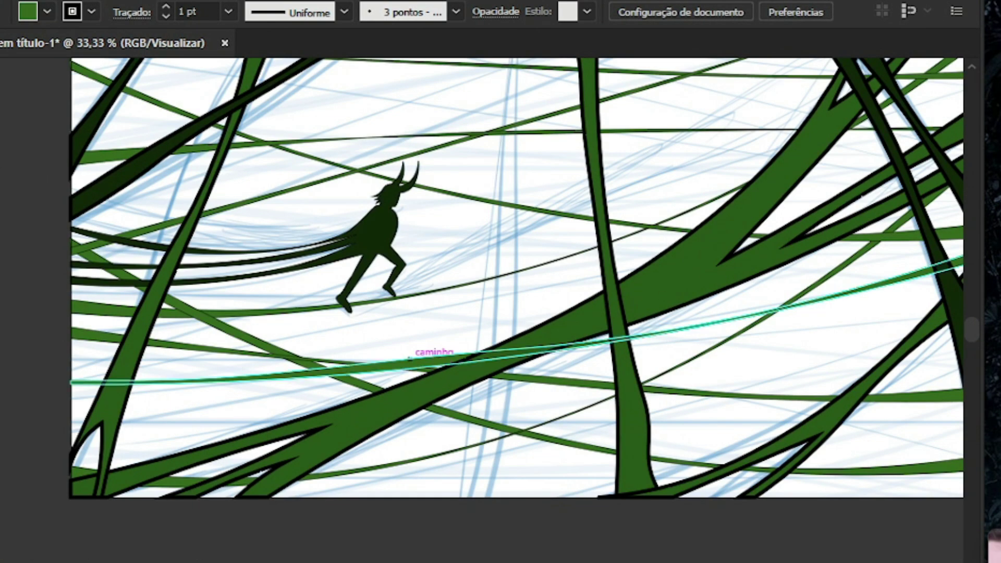
{"action": "left_click_drag", "start_coordinate": [408, 359], "coordinate": [409, 335]}
{"action": "left_click_drag", "start_coordinate": [517, 368], "coordinate": [518, 348]}
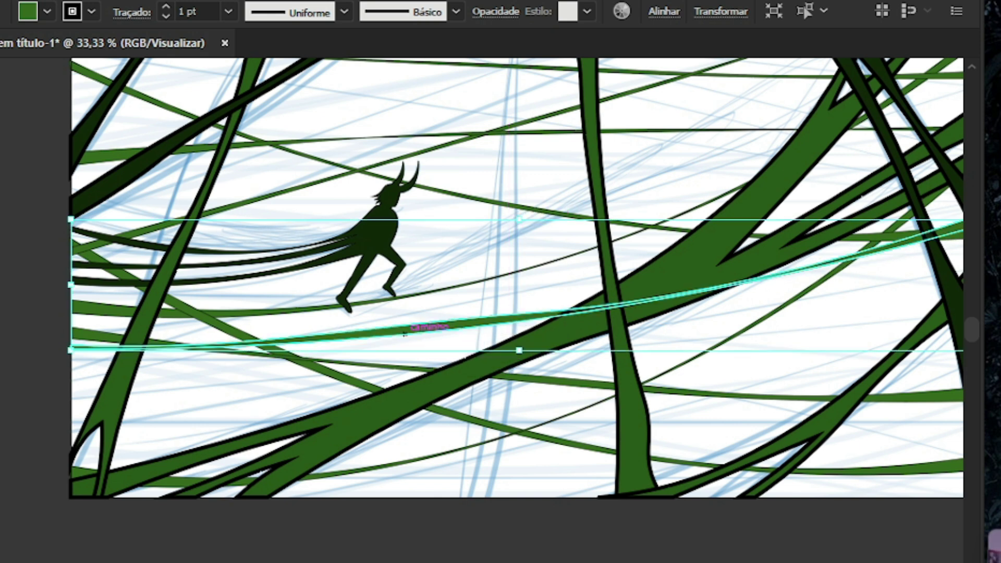
Thicken the middle of the rope that descends across the lower thick branch, and deselect the artwork
{"action": "key", "text": "ctrl+shift+a"}
{"action": "scroll", "coordinate": [421, 353], "scroll_direction": "up", "scroll_amount": 2}
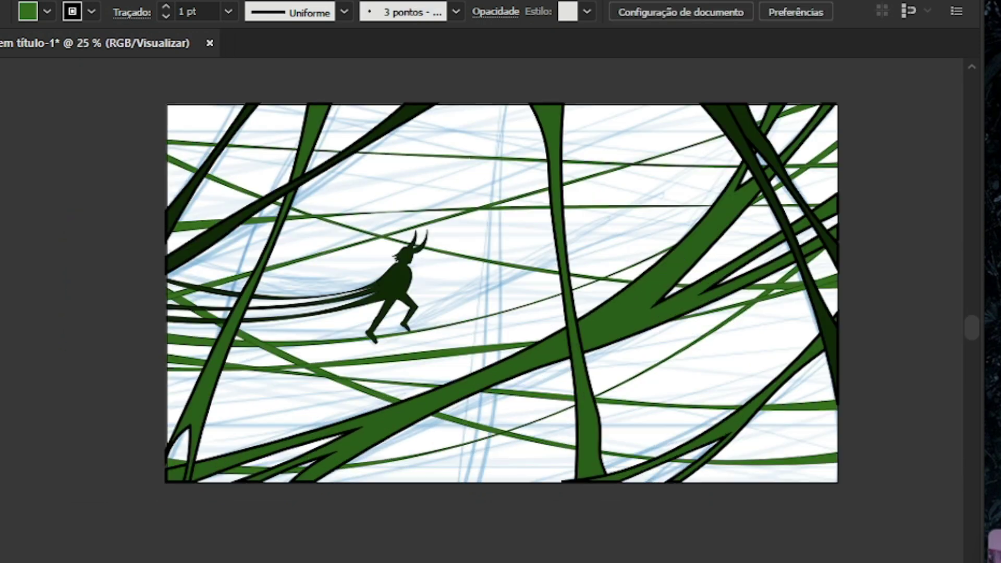
{"action": "scroll", "coordinate": [421, 352], "scroll_direction": "down", "scroll_amount": 1}
{"action": "left_click", "coordinate": [421, 352]}
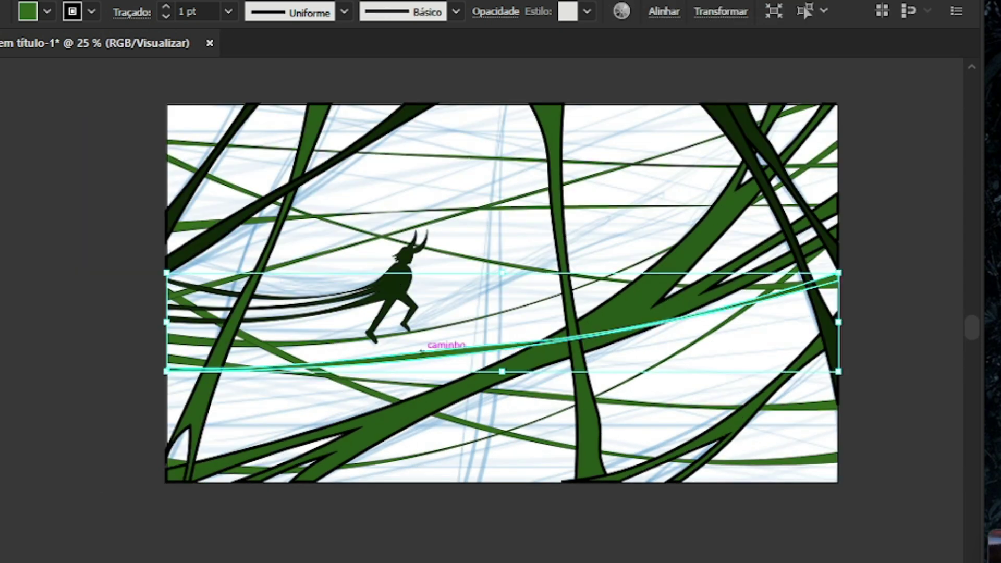
{"action": "mouse_move", "coordinate": [464, 431]}
{"action": "left_mouse_down"}
{"action": "mouse_move", "coordinate": [551, 505]}
{"action": "mouse_move", "coordinate": [461, 432]}
{"action": "mouse_move", "coordinate": [464, 419]}
{"action": "mouse_move", "coordinate": [459, 439]}
{"action": "mouse_move", "coordinate": [447, 422]}
{"action": "mouse_move", "coordinate": [459, 425]}
{"action": "left_mouse_up"}
{"action": "key", "text": "ctrl+shift+a"}
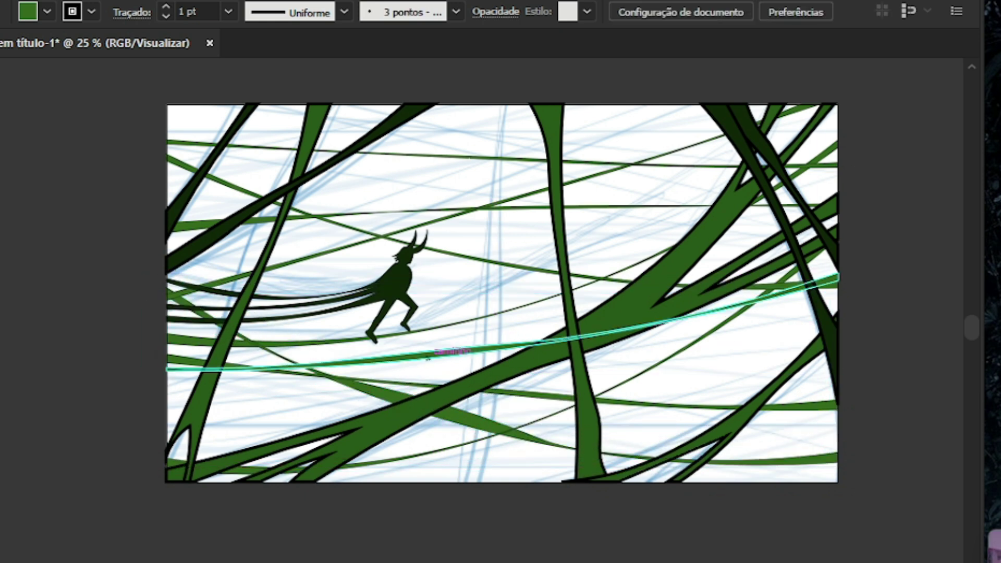
Duplicate the tapered rope beneath the horned figure's feet, place the copy lower across the thick branch, and deselect it
{"action": "left_click", "coordinate": [428, 358]}
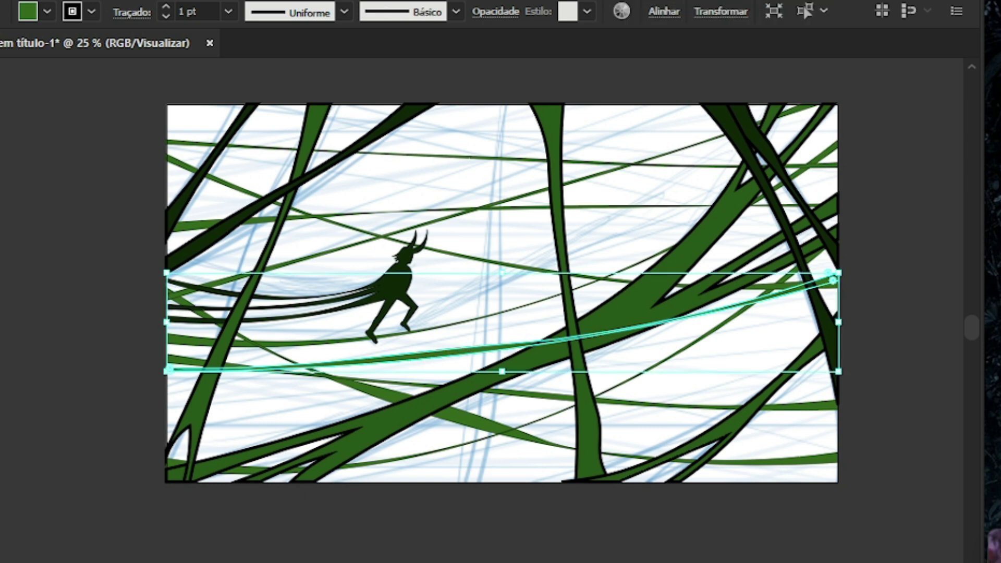
{"action": "left_click_drag", "start_coordinate": [456, 355], "coordinate": [488, 428]}
{"action": "key", "text": "ctrl+shift+a"}
{"action": "scroll", "coordinate": [317, 516], "scroll_direction": "down", "scroll_amount": 1}
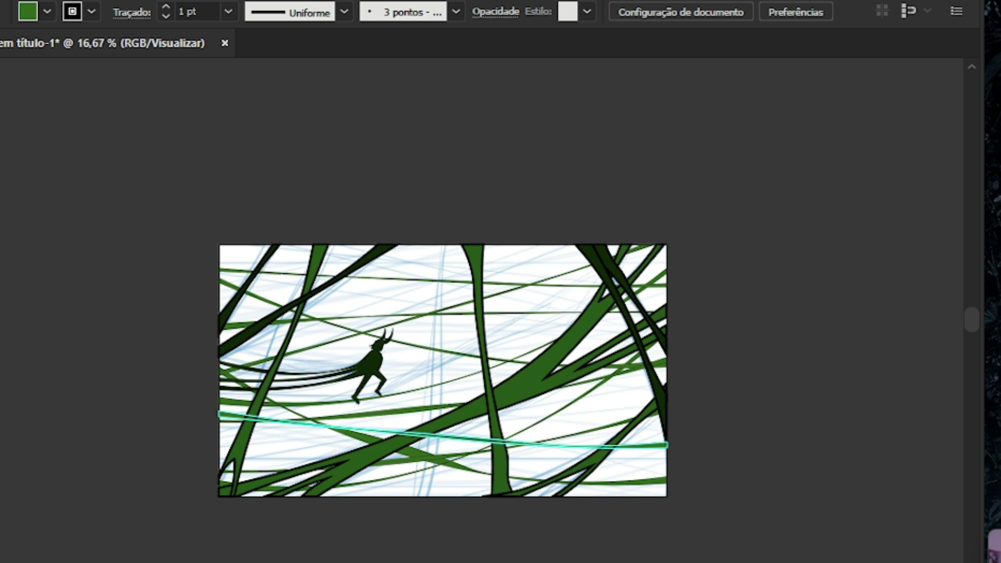
Place another copy of the tapered rope above the horned figure, spanning the artboard from side to side
{"action": "scroll", "coordinate": [388, 309], "scroll_direction": "up", "scroll_amount": 2}
{"action": "scroll", "coordinate": [324, 411], "scroll_direction": "down", "scroll_amount": 1}
{"action": "left_click", "coordinate": [424, 358]}
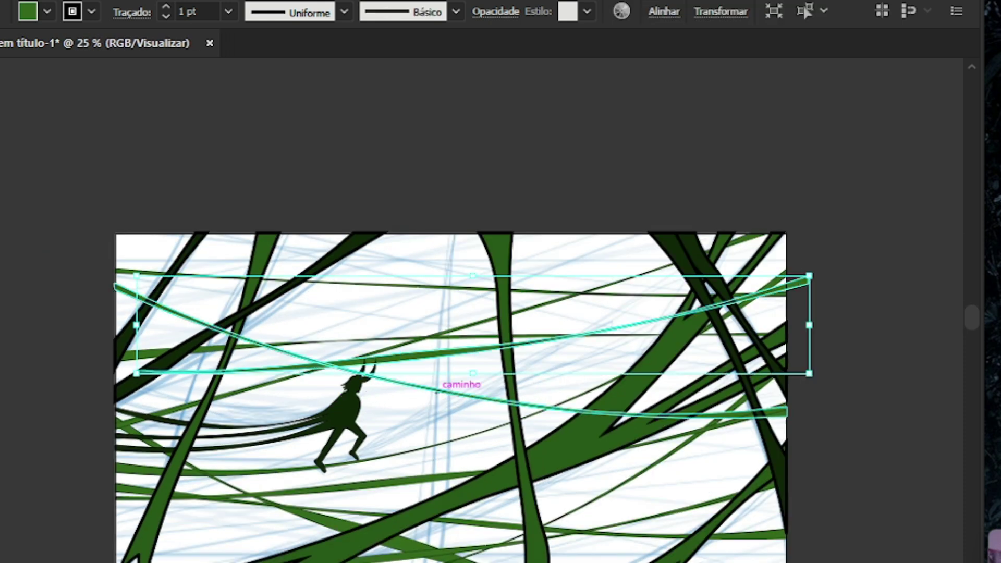
{"action": "left_click_drag", "start_coordinate": [424, 359], "coordinate": [417, 356]}
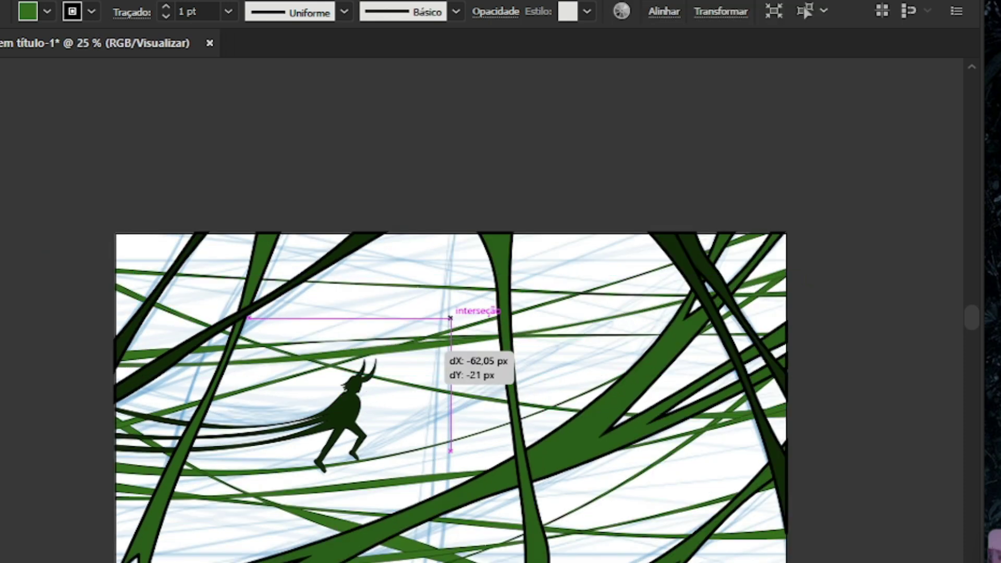
{"action": "left_click_drag", "start_coordinate": [451, 317], "coordinate": [450, 298]}
{"action": "key", "text": "ctrl+shift+a"}
{"action": "scroll", "coordinate": [249, 329], "scroll_direction": "up", "scroll_amount": 2}
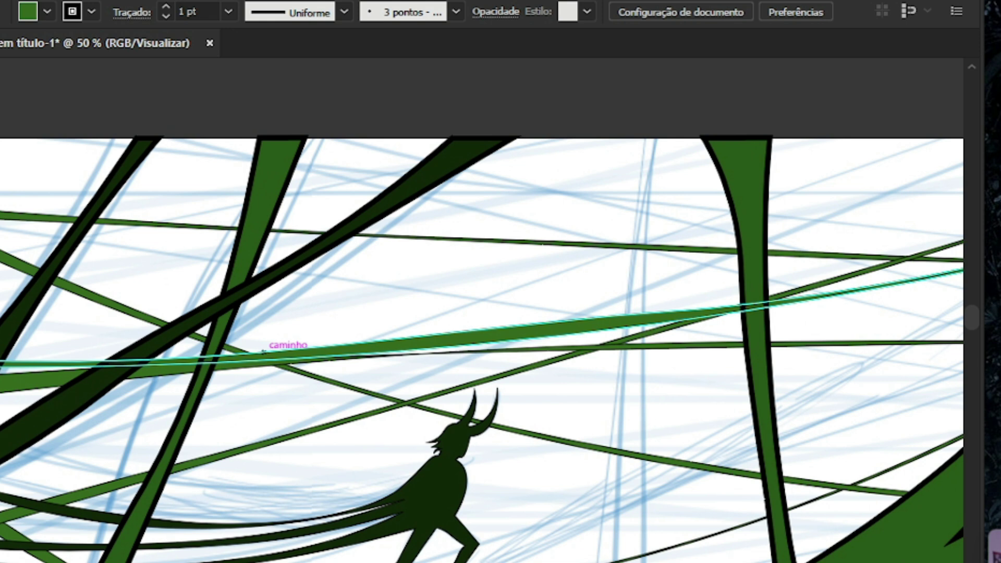
{"action": "left_click_drag", "start_coordinate": [264, 351], "coordinate": [263, 345]}
{"action": "scroll", "coordinate": [263, 341], "scroll_direction": "down", "scroll_amount": 2}
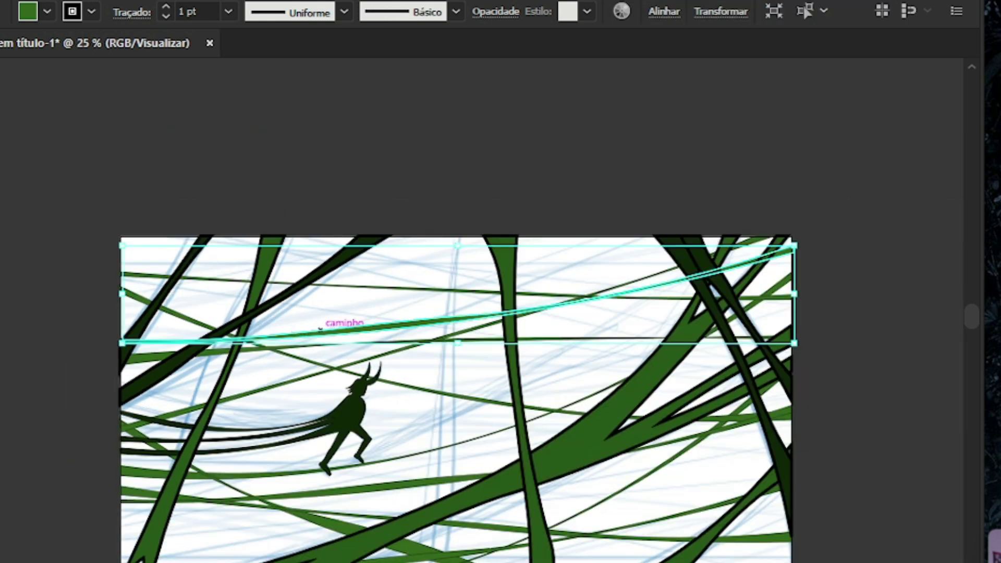
{"action": "left_click_drag", "start_coordinate": [320, 328], "coordinate": [319, 329]}
{"action": "key", "text": "ctrl+shift+a"}
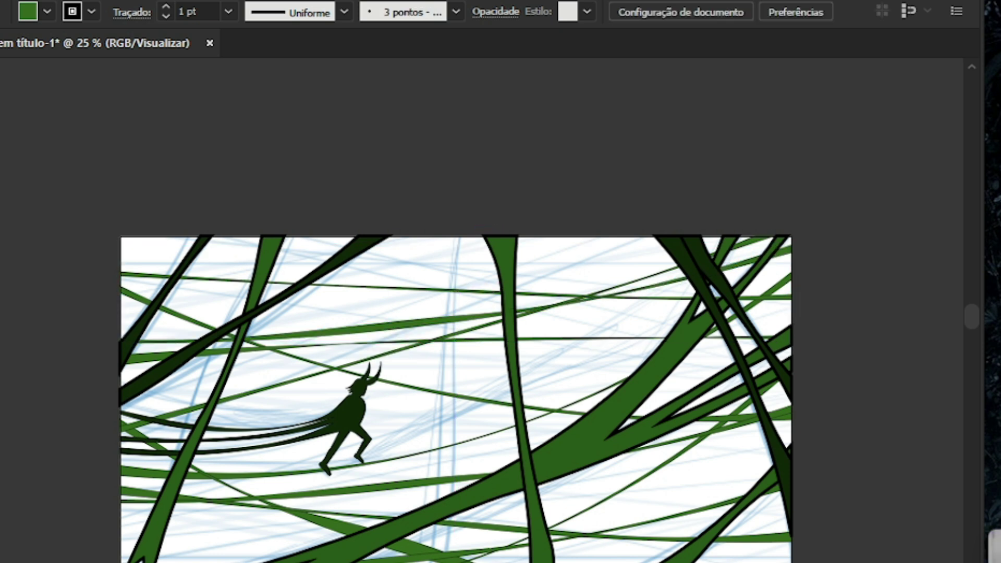
Duplicate the thin, nearly horizontal rope above the horned figure and place the copy lower, at the height of its horns
{"action": "scroll", "coordinate": [395, 250], "scroll_direction": "down", "scroll_amount": 1}
{"action": "scroll", "coordinate": [365, 375], "scroll_direction": "up", "scroll_amount": 1}
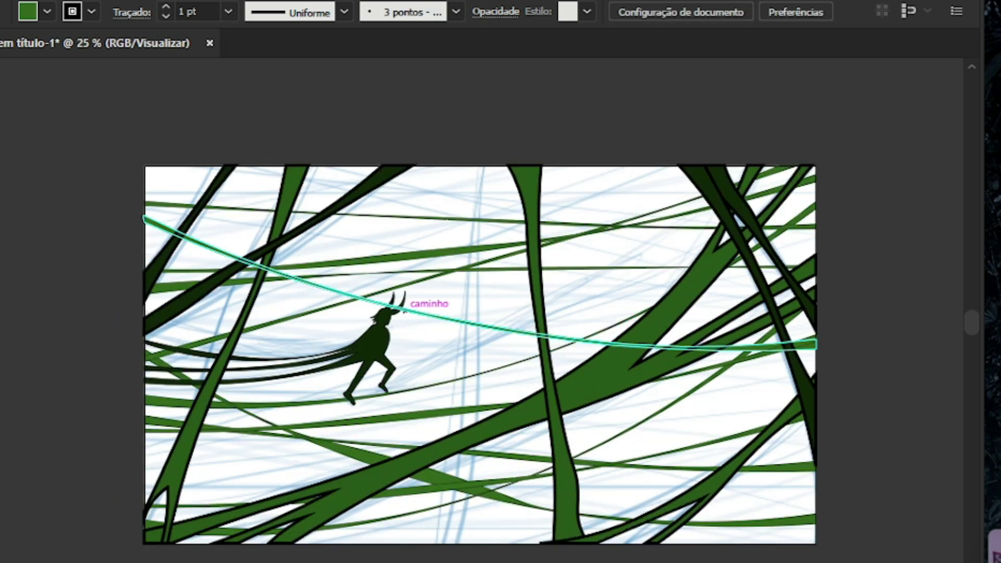
{"action": "left_click", "coordinate": [491, 266]}
{"action": "left_click_drag", "start_coordinate": [472, 266], "coordinate": [477, 321]}
{"action": "key", "text": "ctrl+shift+a"}
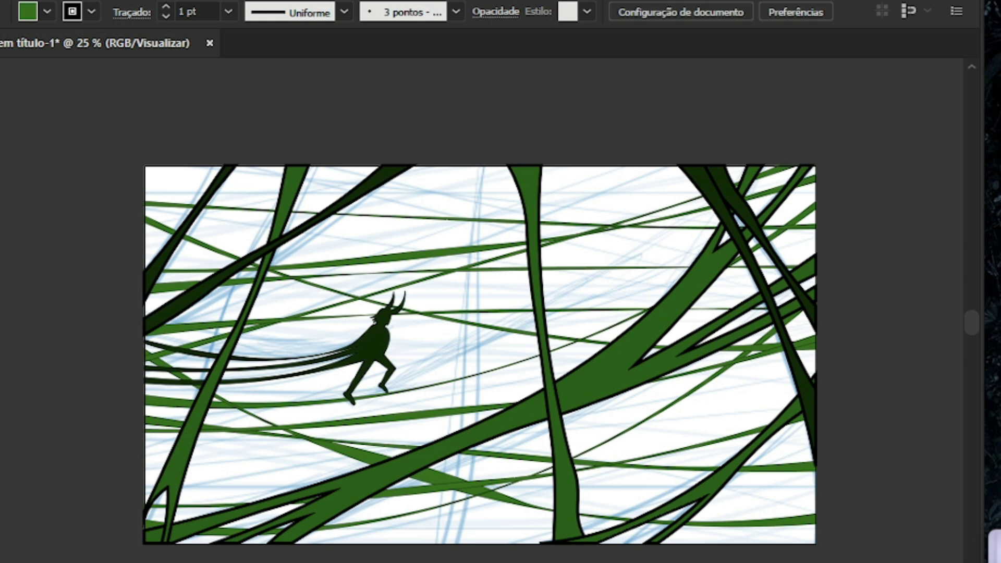
Place a further copy of the thin, nearly horizontal rope close to the artboard's upper edge, and deselect it
{"action": "scroll", "coordinate": [64, 330], "scroll_direction": "up", "scroll_amount": 3}
{"action": "scroll", "coordinate": [120, 300], "scroll_direction": "down", "scroll_amount": 3}
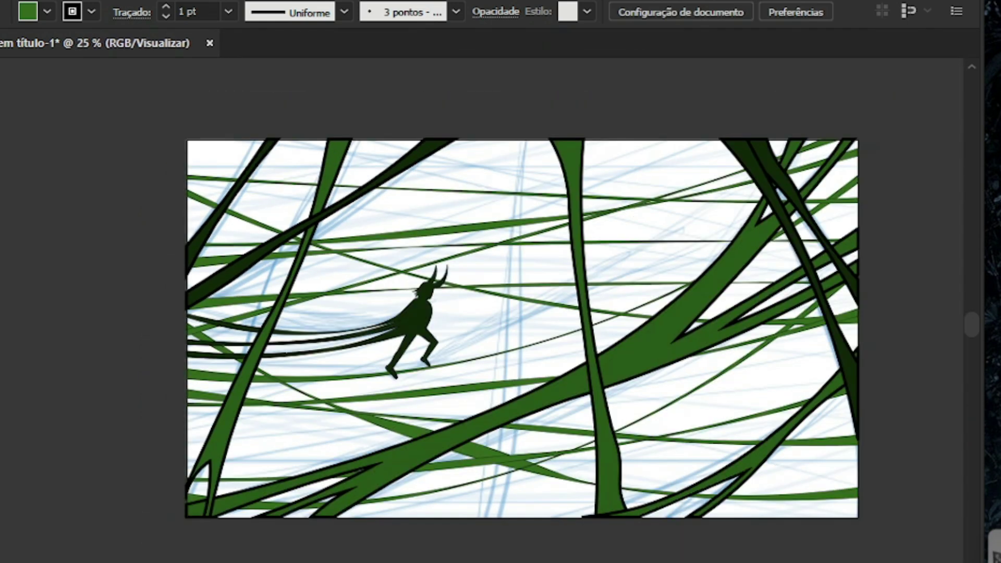
{"action": "scroll", "coordinate": [521, 328], "scroll_direction": "down", "scroll_amount": 1}
{"action": "scroll", "coordinate": [522, 328], "scroll_direction": "up", "scroll_amount": 1}
{"action": "scroll", "coordinate": [521, 328], "scroll_direction": "up", "scroll_amount": 2}
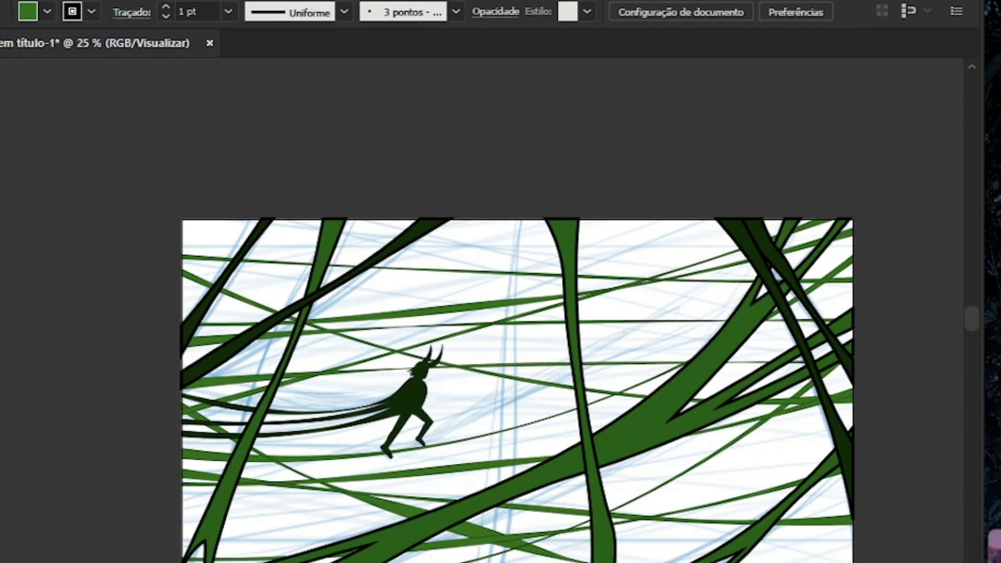
{"action": "scroll", "coordinate": [521, 328], "scroll_direction": "up", "scroll_amount": 1}
{"action": "scroll", "coordinate": [437, 195], "scroll_direction": "down", "scroll_amount": 1}
{"action": "scroll", "coordinate": [485, 198], "scroll_direction": "up", "scroll_amount": 1}
{"action": "left_click", "coordinate": [487, 307]}
{"action": "mouse_move", "coordinate": [455, 314]}
{"action": "left_mouse_down"}
{"action": "mouse_move", "coordinate": [495, 284]}
{"action": "mouse_move", "coordinate": [496, 236]}
{"action": "mouse_move", "coordinate": [505, 279]}
{"action": "mouse_move", "coordinate": [503, 234]}
{"action": "left_mouse_up"}
{"action": "left_click", "coordinate": [421, 160]}
{"action": "scroll", "coordinate": [421, 160], "scroll_direction": "down", "scroll_amount": 2}
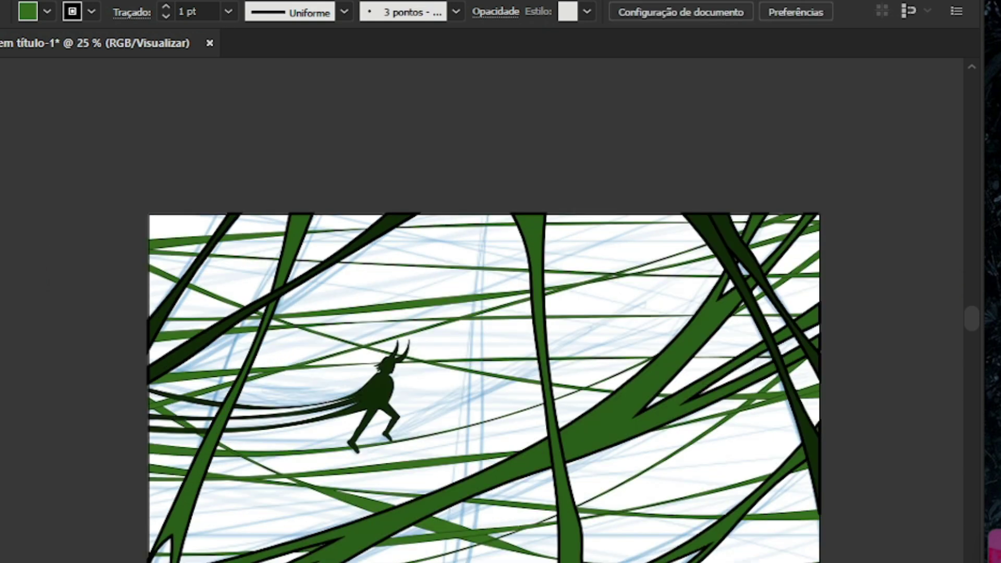
Move the thin rope crossing the figure's horns up among the ropes just below the artboard's upper edge
{"action": "scroll", "coordinate": [442, 411], "scroll_direction": "up", "scroll_amount": 1}
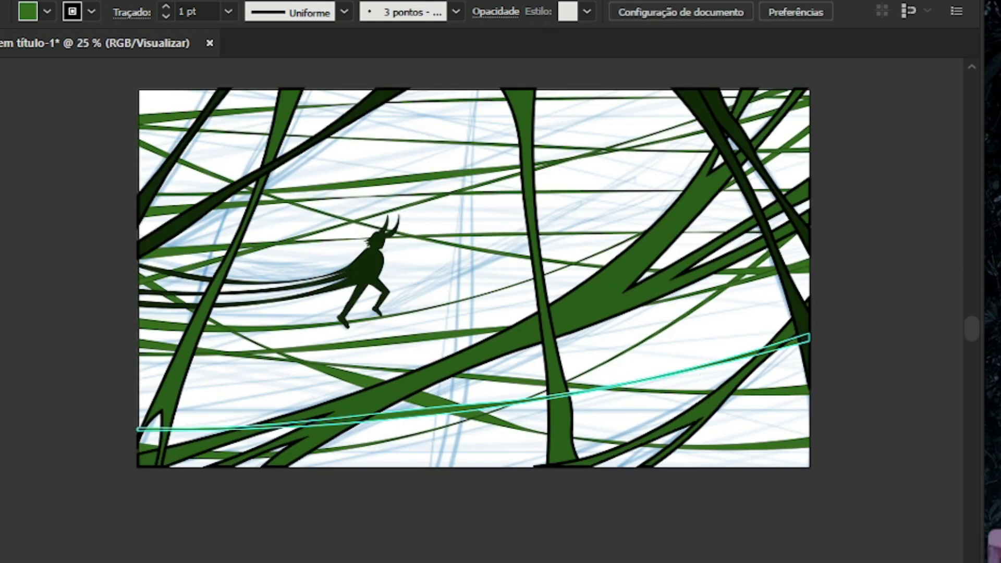
{"action": "scroll", "coordinate": [447, 463], "scroll_direction": "down", "scroll_amount": 1}
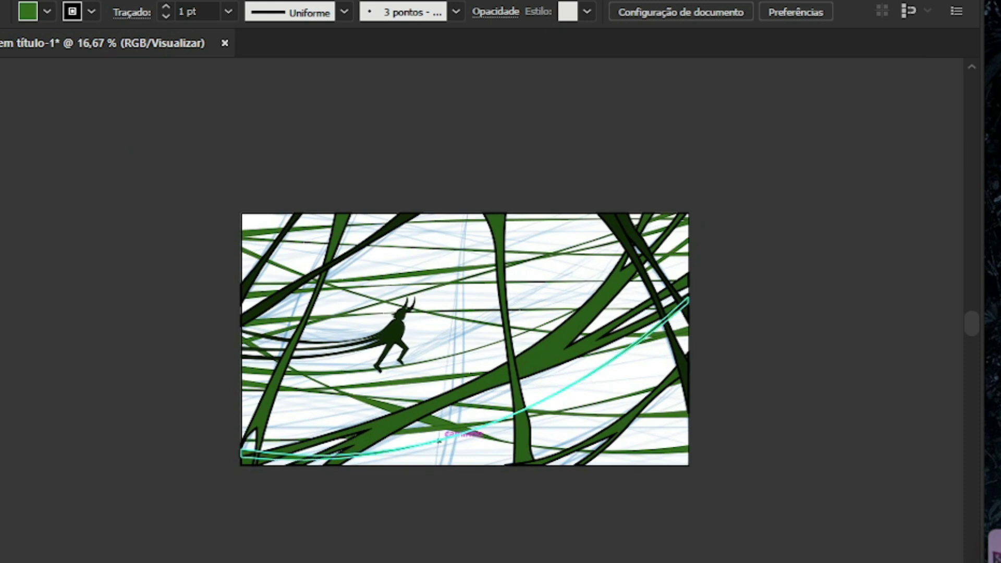
{"action": "scroll", "coordinate": [434, 326], "scroll_direction": "up", "scroll_amount": 2}
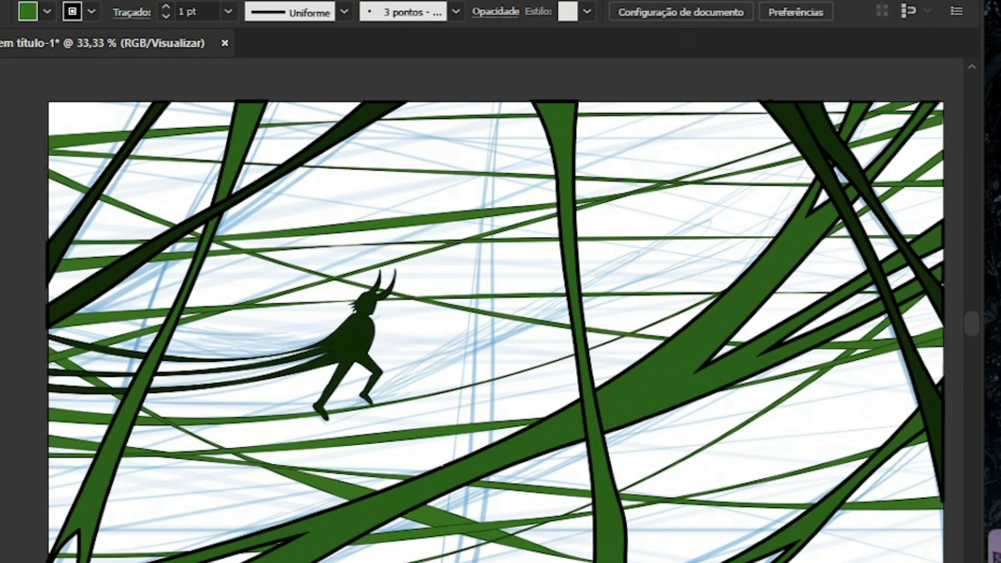
{"action": "mouse_move", "coordinate": [495, 392]}
{"action": "left_mouse_down"}
{"action": "mouse_move", "coordinate": [495, 258]}
{"action": "mouse_move", "coordinate": [495, 273]}
{"action": "left_mouse_up"}
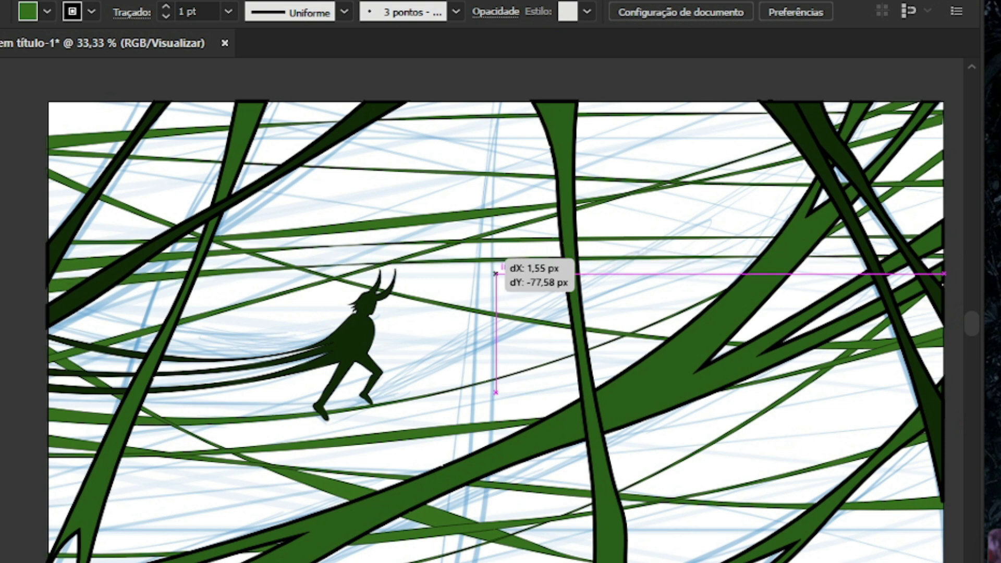
{"action": "scroll", "coordinate": [495, 273], "scroll_direction": "down", "scroll_amount": 1}
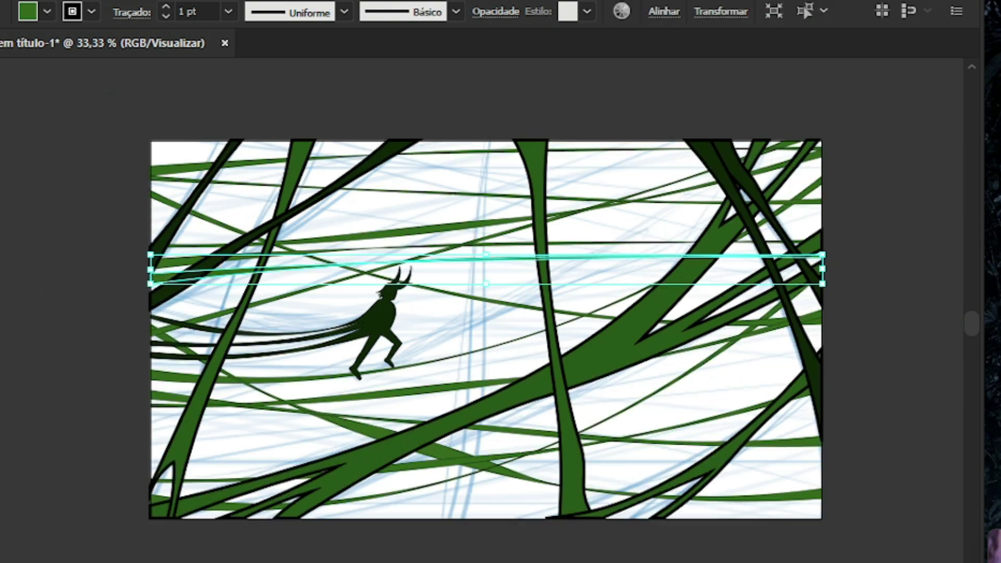
{"action": "left_click_drag", "start_coordinate": [458, 257], "coordinate": [486, 189]}
{"action": "key", "text": "ctrl+shift+a"}
{"action": "left_click_drag", "start_coordinate": [458, 398], "coordinate": [427, 372]}
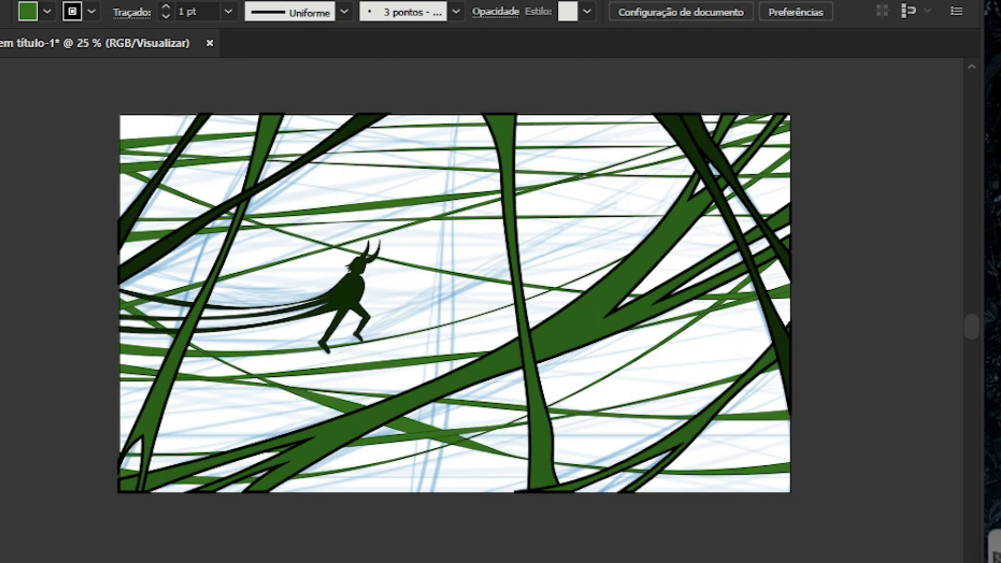
Duplicate the tapered rope above the horned figure and place the copy along the artboard's lower edge
{"action": "left_click", "coordinate": [453, 196]}
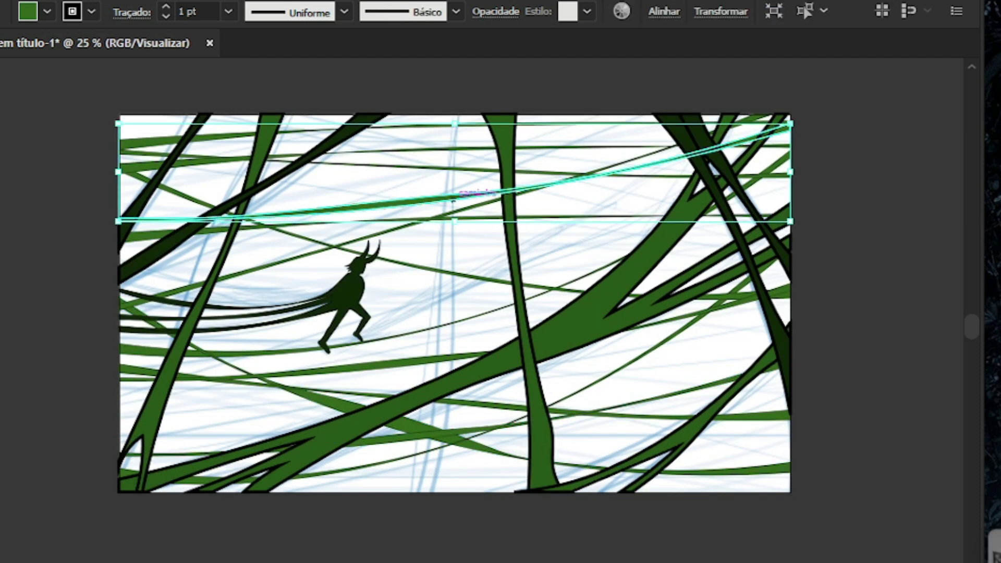
{"action": "key", "text": "ctrl+plus"}
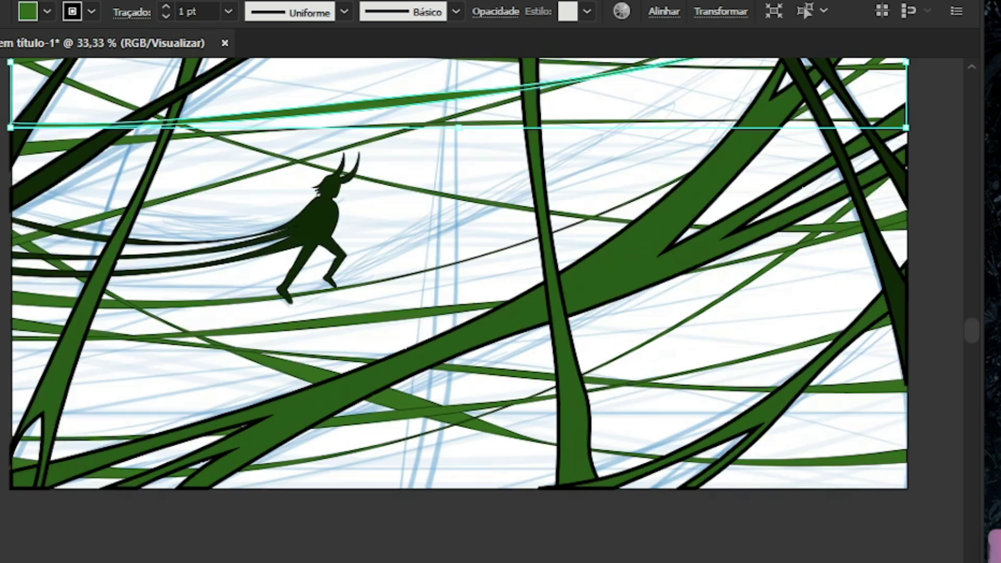
{"action": "left_click_drag", "start_coordinate": [455, 96], "coordinate": [458, 449]}
{"action": "key", "text": "ctrl+minus"}
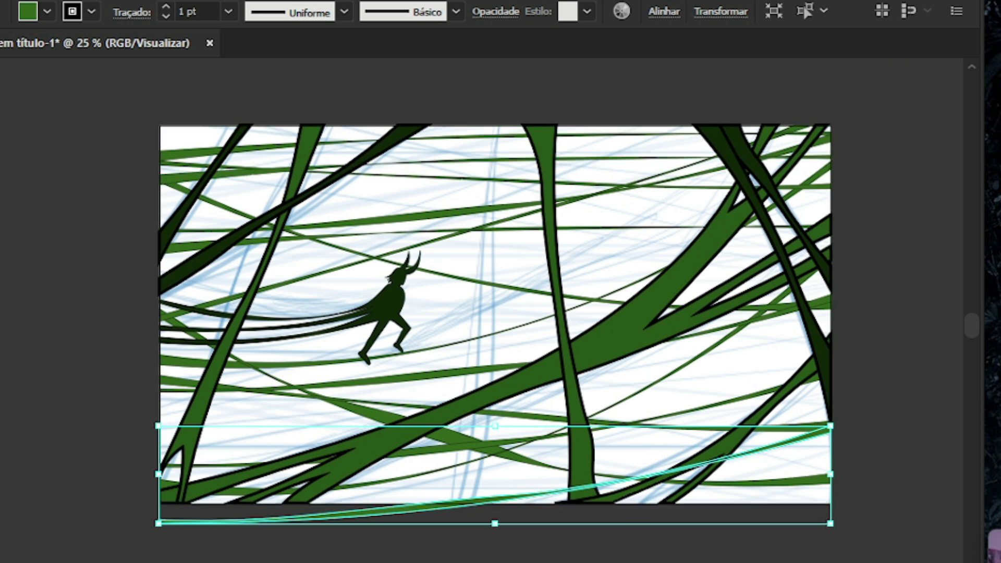
Trim away the part of the lowest rope that hangs below the artboard, and deselect the artwork
{"action": "left_click_drag", "start_coordinate": [381, 545], "coordinate": [381, 545]}
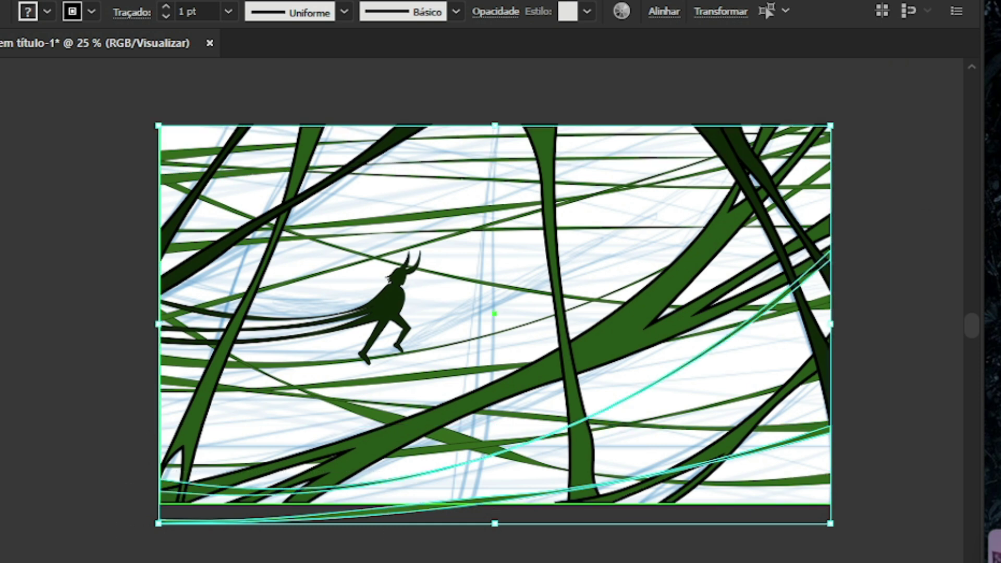
{"action": "key", "text": "a"}
{"action": "scroll", "coordinate": [334, 543], "scroll_direction": "up", "scroll_amount": 2}
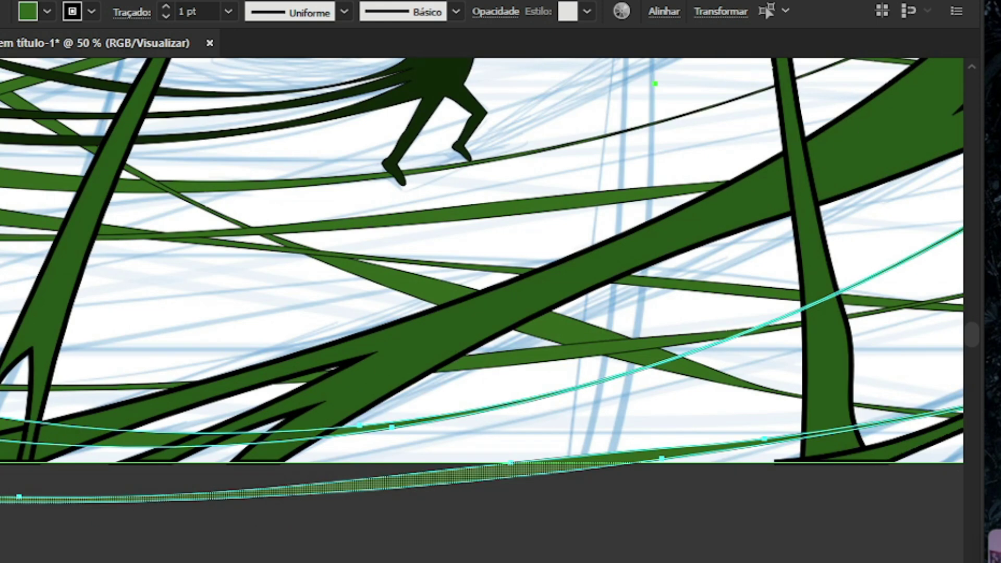
{"action": "scroll", "coordinate": [482, 261], "scroll_direction": "down", "scroll_amount": 2}
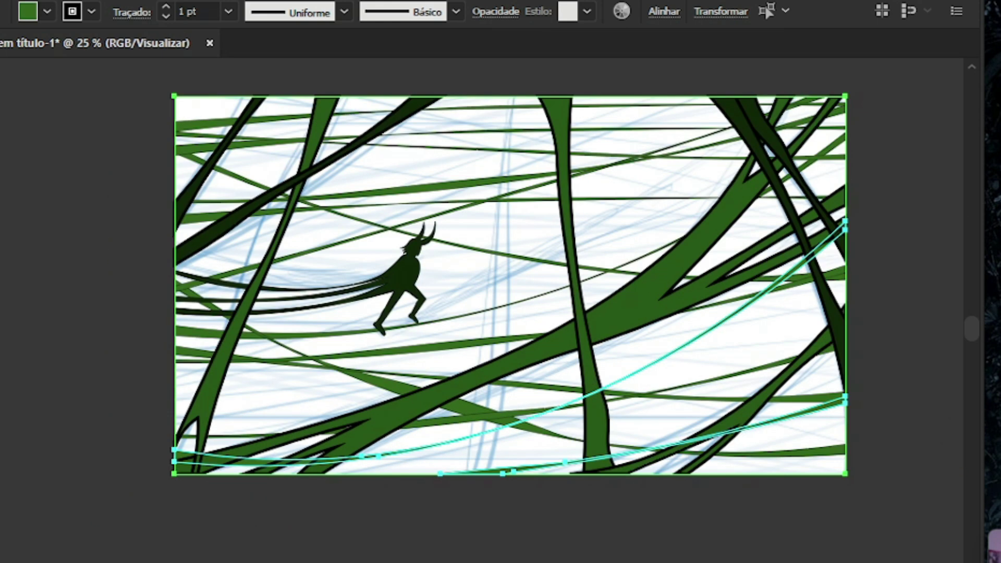
{"action": "key", "text": "v"}
{"action": "key", "text": "ctrl+shift+a"}
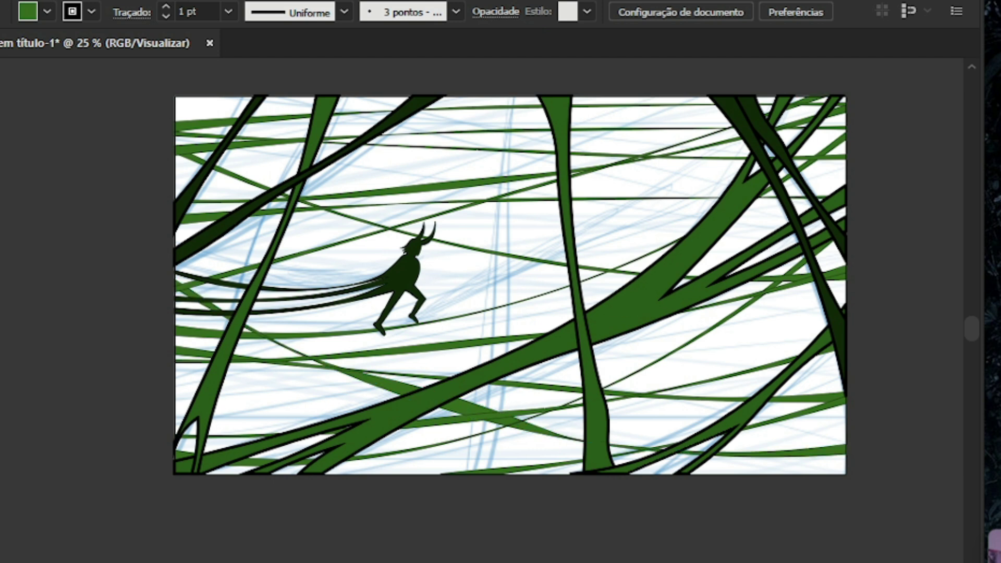
Paste a copy of the tapered rope beneath the figure's feet, and stretch it across the scene beyond both sides of the artboard
{"action": "scroll", "coordinate": [533, 512], "scroll_direction": "down", "scroll_amount": 1}
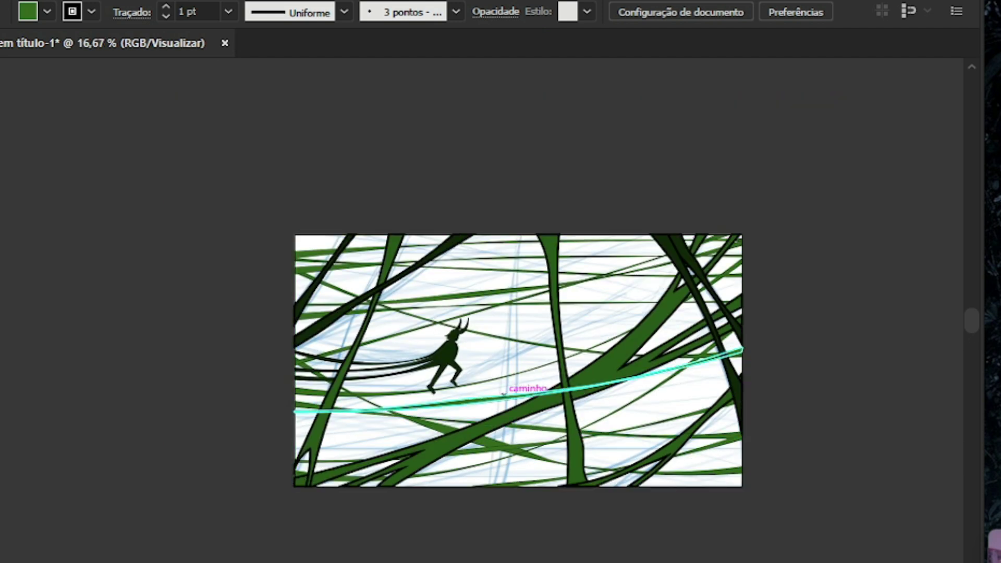
{"action": "left_click", "coordinate": [516, 397]}
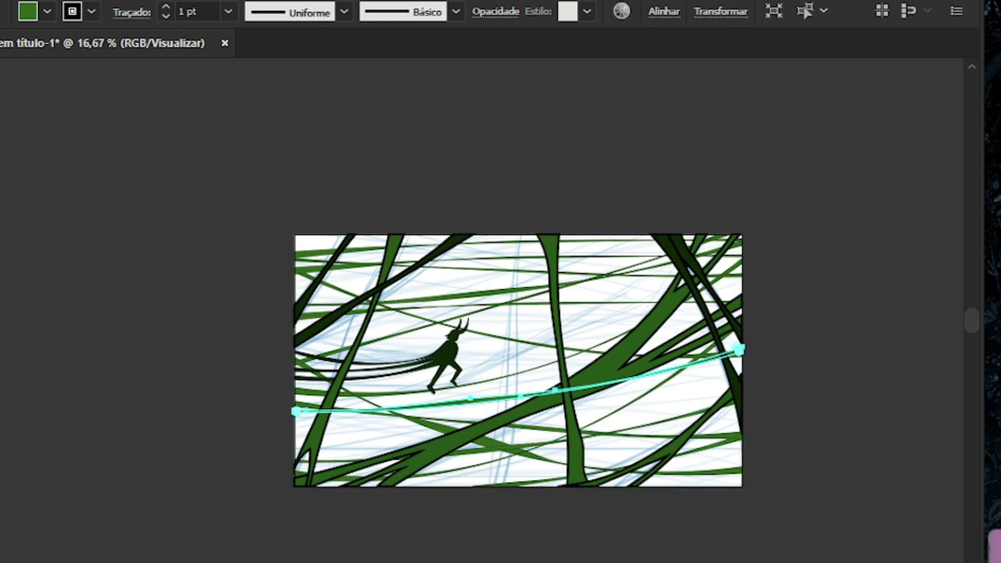
{"action": "key", "text": "ctrl+shift+a"}
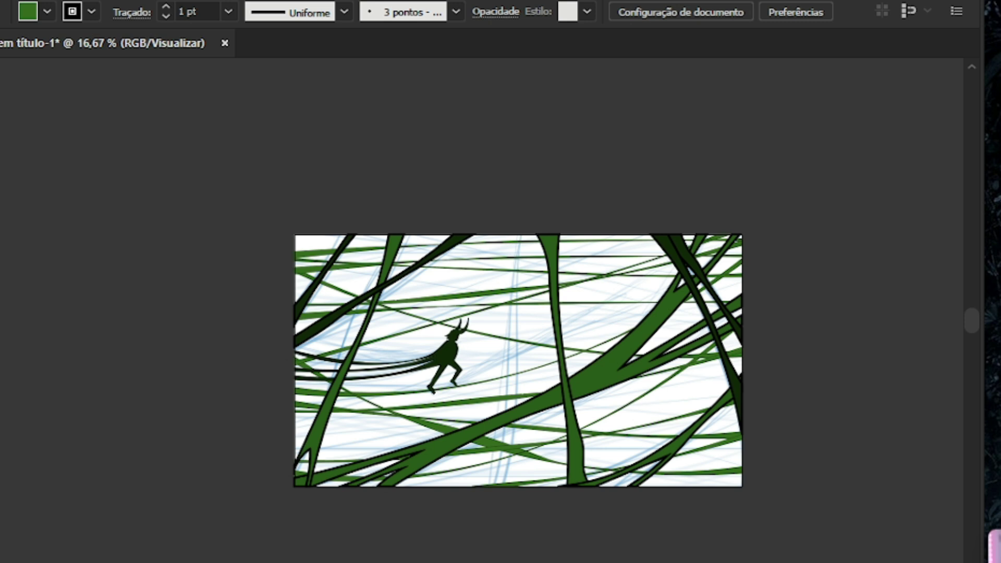
{"action": "key", "text": "ctrl+v"}
{"action": "left_click_drag", "start_coordinate": [249, 325], "coordinate": [37, 325]}
{"action": "left_click_drag", "start_coordinate": [249, 352], "coordinate": [279, 539]}
{"action": "left_click_drag", "start_coordinate": [396, 519], "coordinate": [224, 327]}
{"action": "left_click_drag", "start_coordinate": [320, 273], "coordinate": [320, 305]}
{"action": "left_click_drag", "start_coordinate": [225, 332], "coordinate": [348, 324]}
Place a copy of the thin rope across the figure, tilt it so it rises to the right, and lower it over the body
{"action": "left_click", "coordinate": [453, 314]}
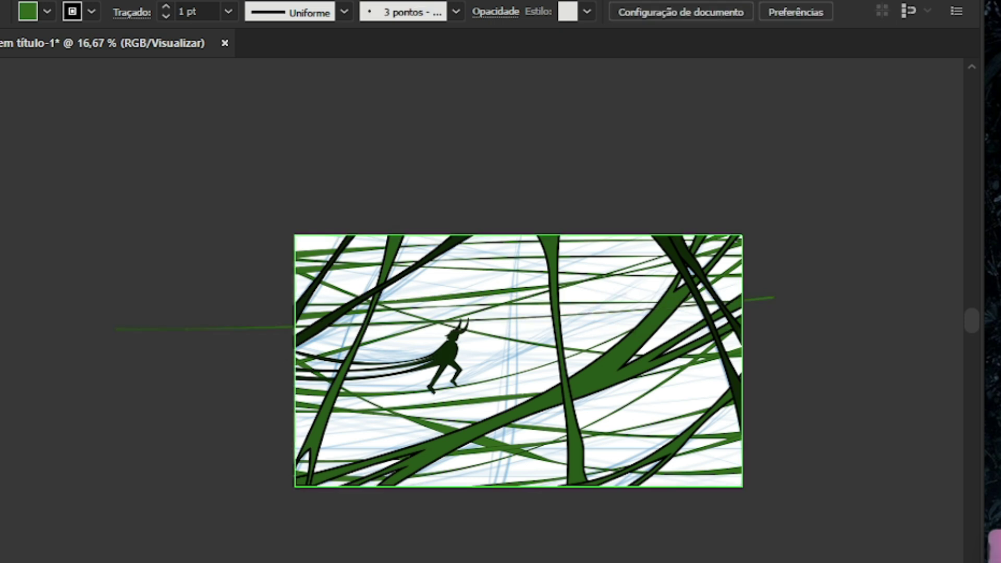
{"action": "left_click", "coordinate": [453, 314]}
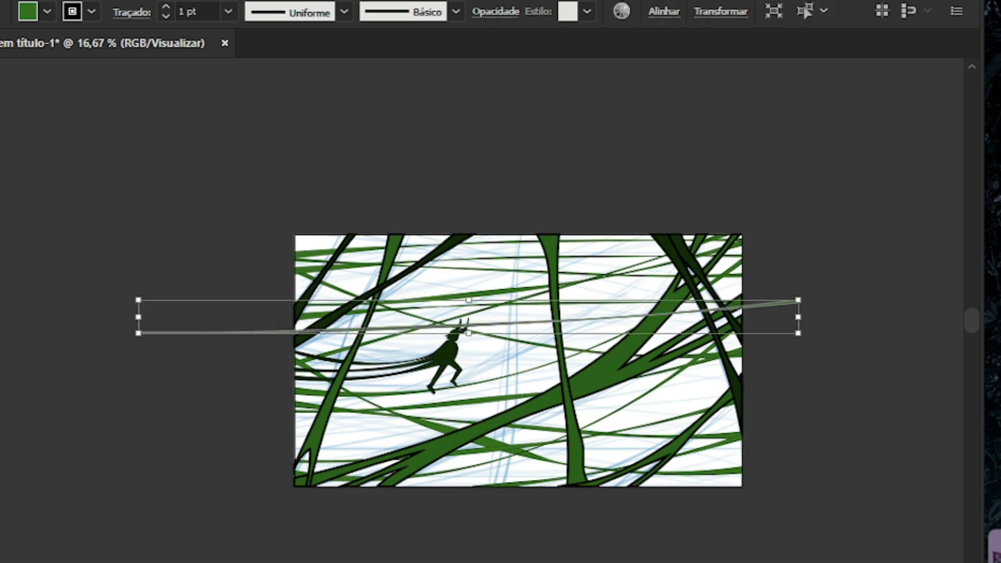
{"action": "left_click_drag", "start_coordinate": [806, 313], "coordinate": [798, 238]}
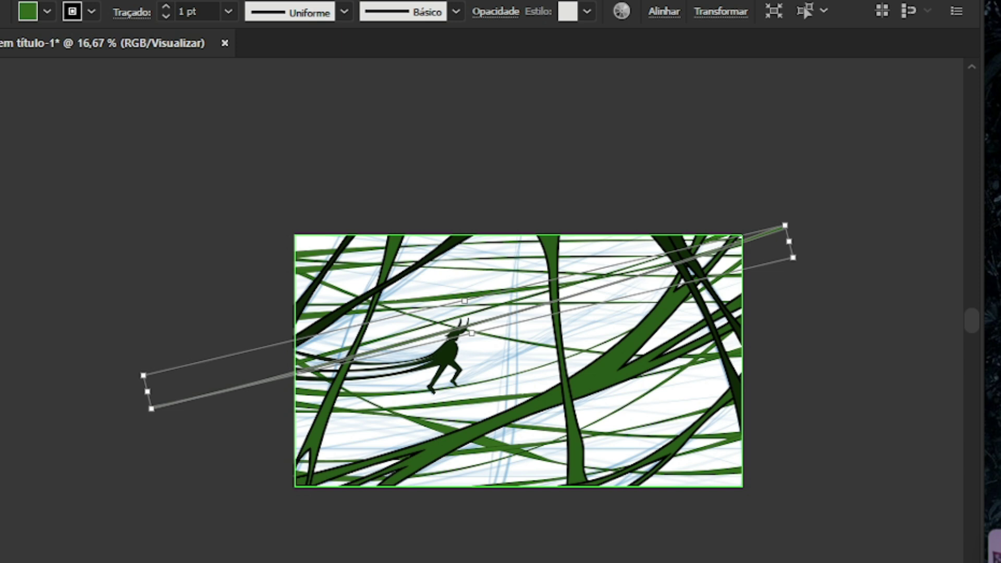
{"action": "left_click_drag", "start_coordinate": [521, 310], "coordinate": [526, 333]}
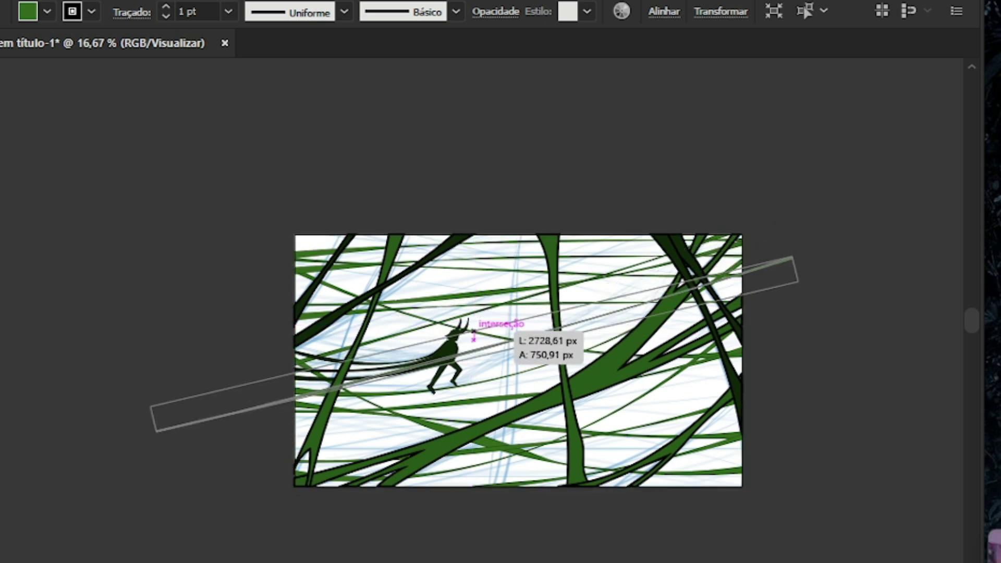
{"action": "key", "text": "ctrl+shift+a"}
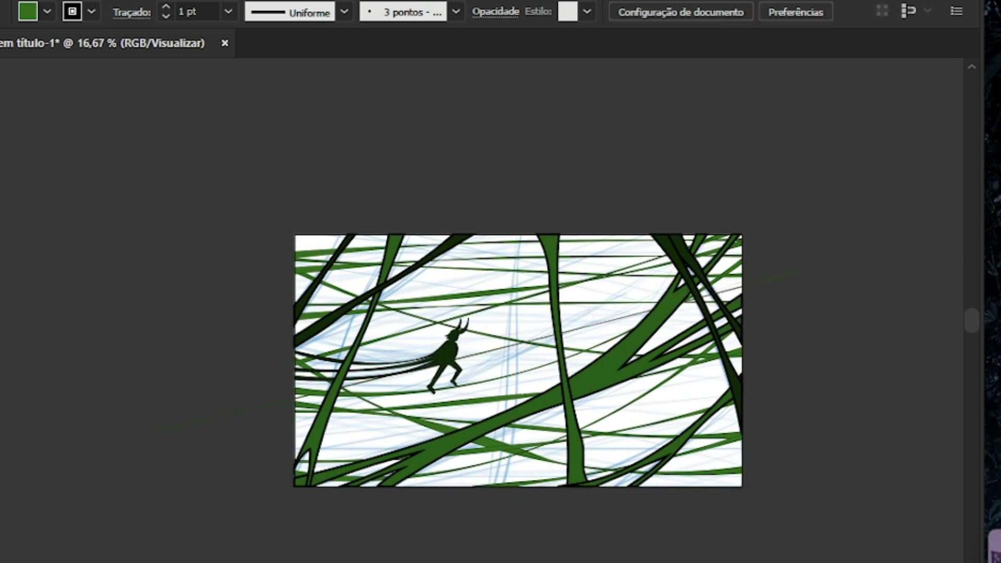
Duplicate the slanted thin rope, place the copy above the horned figure, and tilt it to a shallower rising angle
{"action": "left_click", "coordinate": [515, 350]}
{"action": "key", "text": "v"}
{"action": "left_click_drag", "start_coordinate": [255, 408], "coordinate": [255, 422]}
{"action": "key", "text": "ctrl+z"}
{"action": "key", "text": "a"}
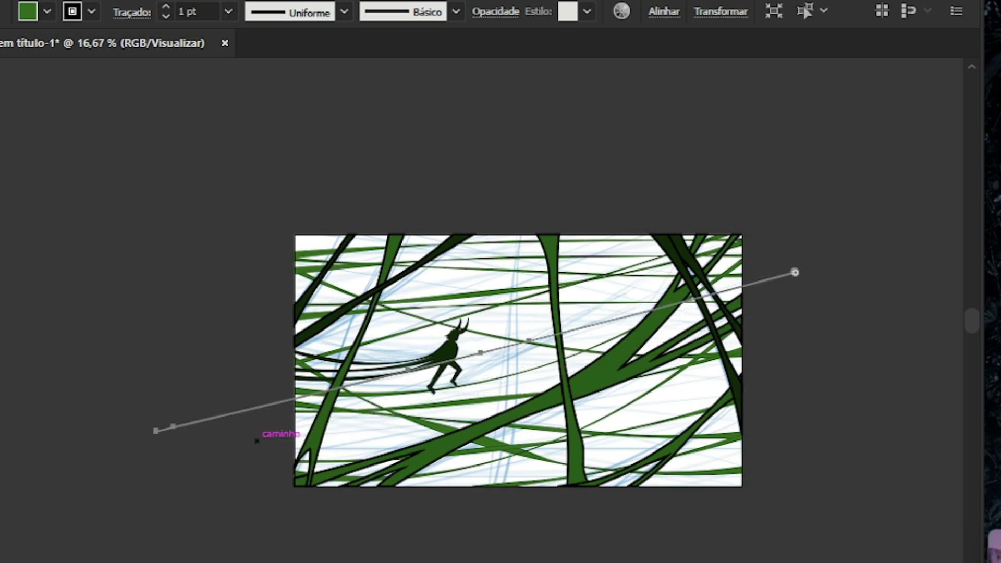
{"action": "left_click_drag", "start_coordinate": [263, 403], "coordinate": [263, 378]}
{"action": "left_click", "coordinate": [264, 343]}
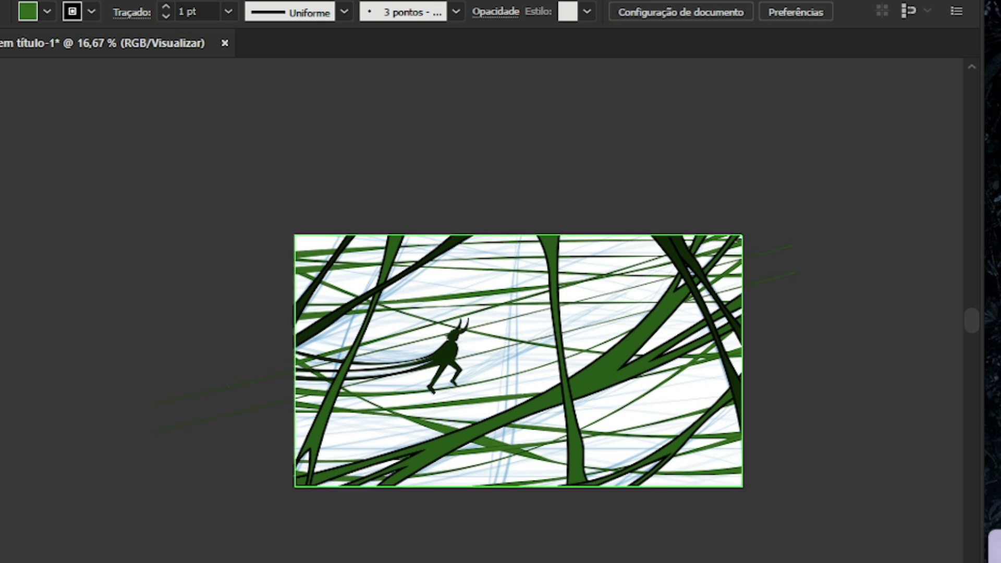
{"action": "left_click_drag", "start_coordinate": [433, 336], "coordinate": [468, 272]}
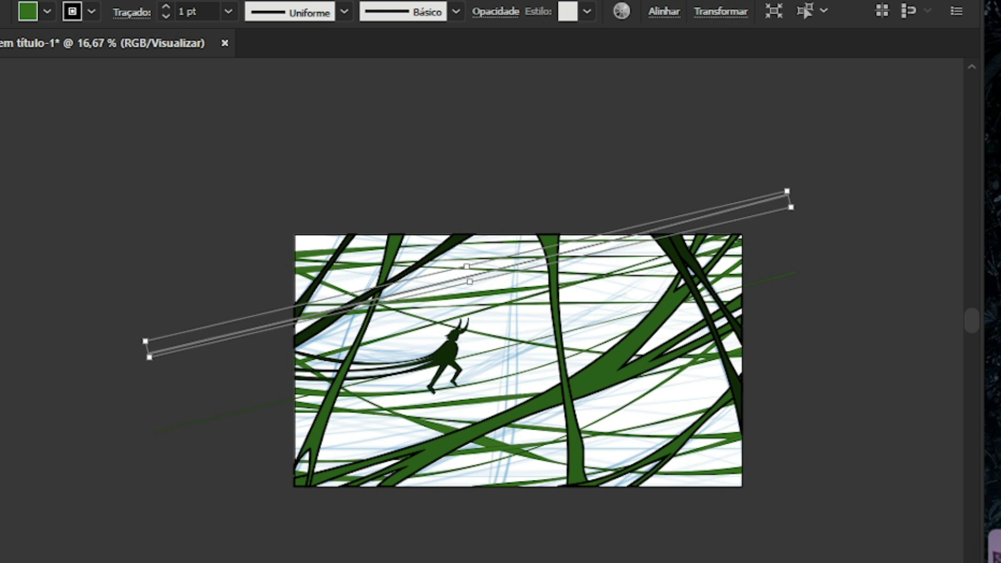
{"action": "left_click_drag", "start_coordinate": [147, 362], "coordinate": [143, 336]}
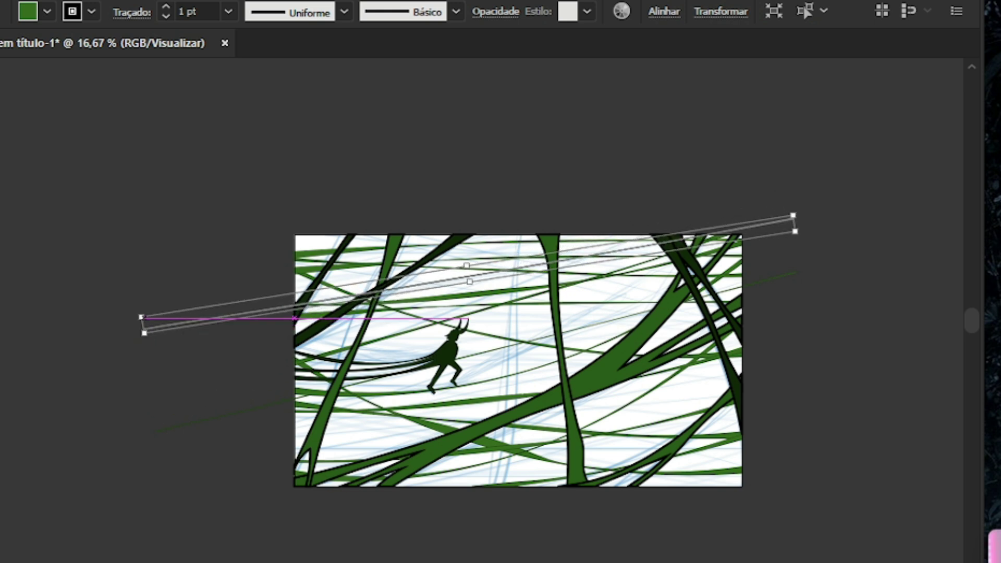
Add two thin rope copies across the lower part of the scene, one rising to the right and one falling to the right
{"action": "key", "text": "a"}
{"action": "left_click", "coordinate": [284, 368]}
{"action": "left_click_drag", "start_coordinate": [284, 368], "coordinate": [348, 467]}
{"action": "left_click_drag", "start_coordinate": [211, 498], "coordinate": [211, 469]}
{"action": "key", "text": "a"}
{"action": "left_click", "coordinate": [791, 245]}
{"action": "left_click_drag", "start_coordinate": [224, 388], "coordinate": [337, 523]}
{"action": "left_click_drag", "start_coordinate": [266, 531], "coordinate": [245, 432]}
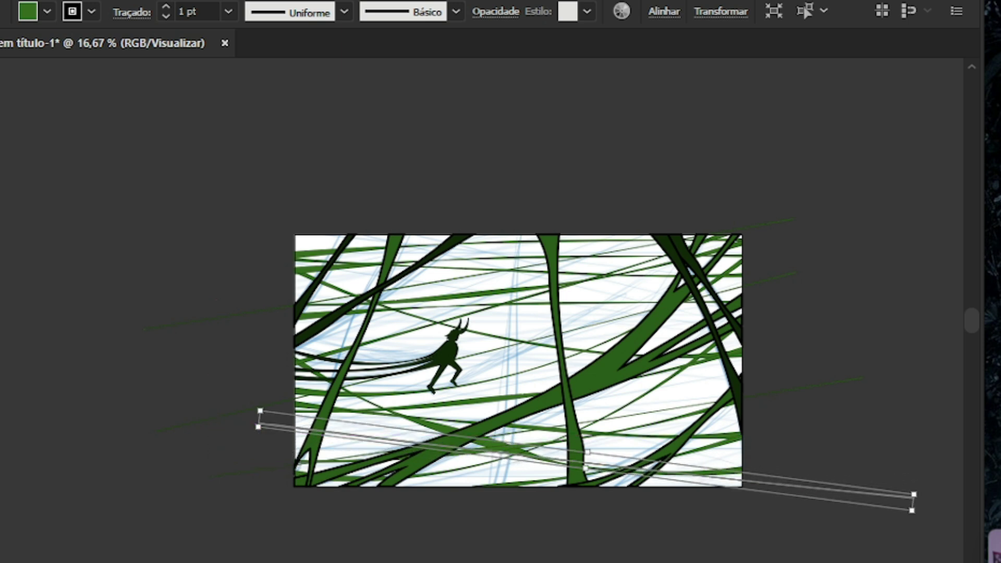
{"action": "key", "text": "ctrl+shift+a"}
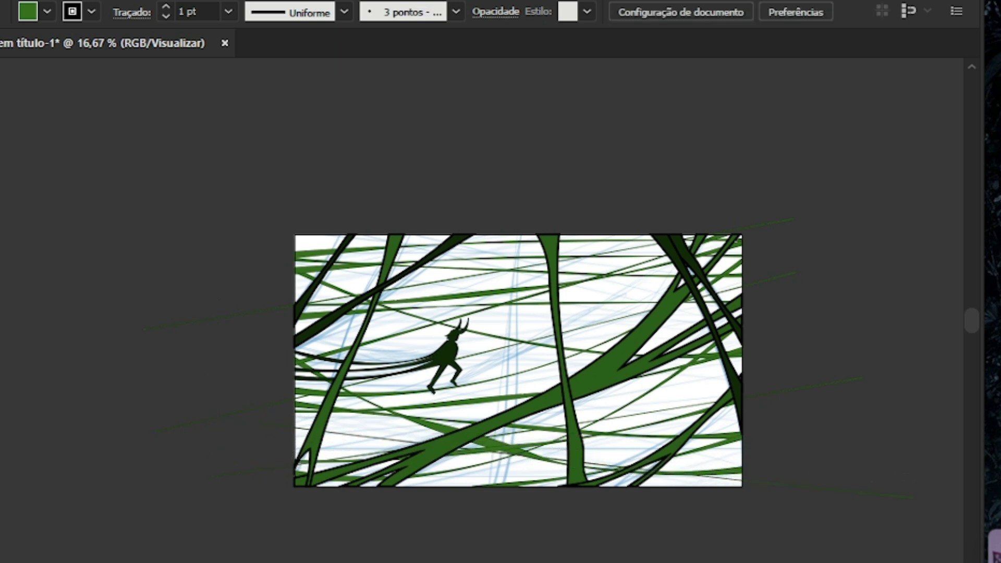
Place another thin rope copy beneath the figure's feet, sloping gently down to the right beyond both artboard sides
{"action": "left_click", "coordinate": [364, 349]}
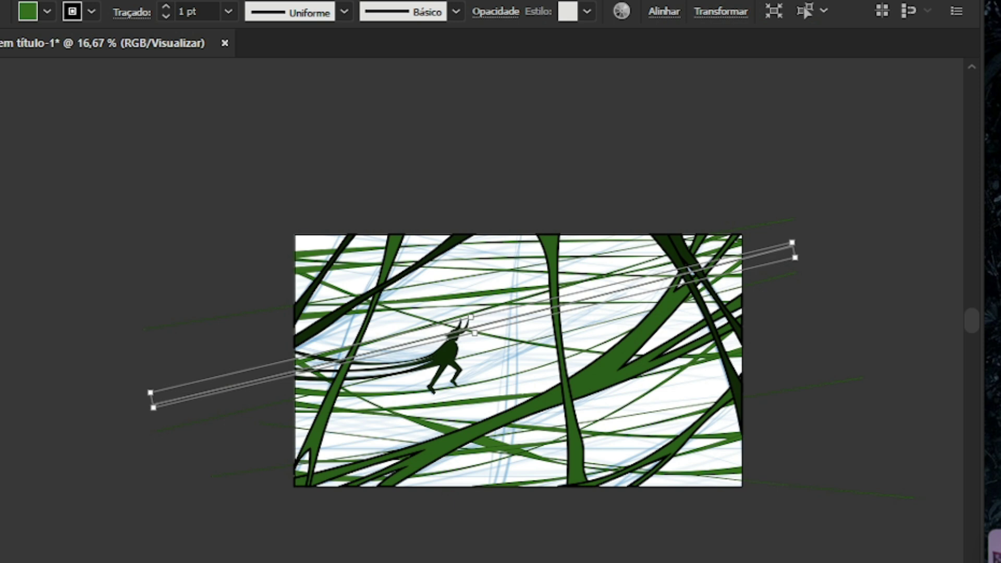
{"action": "left_click_drag", "start_coordinate": [156, 412], "coordinate": [537, 356]}
{"action": "scroll", "coordinate": [487, 409], "scroll_direction": "up", "scroll_amount": 1}
{"action": "scroll", "coordinate": [487, 409], "scroll_direction": "down", "scroll_amount": 1}
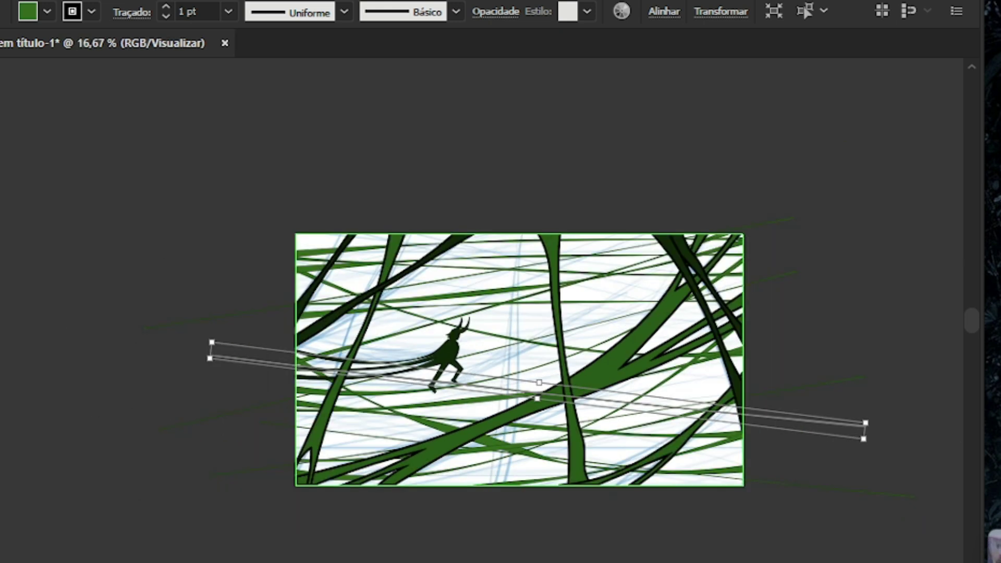
Copy the curved rope under the figure's feet and stretch the copy well beyond the artboard's left edge
{"action": "left_click", "coordinate": [519, 360]}
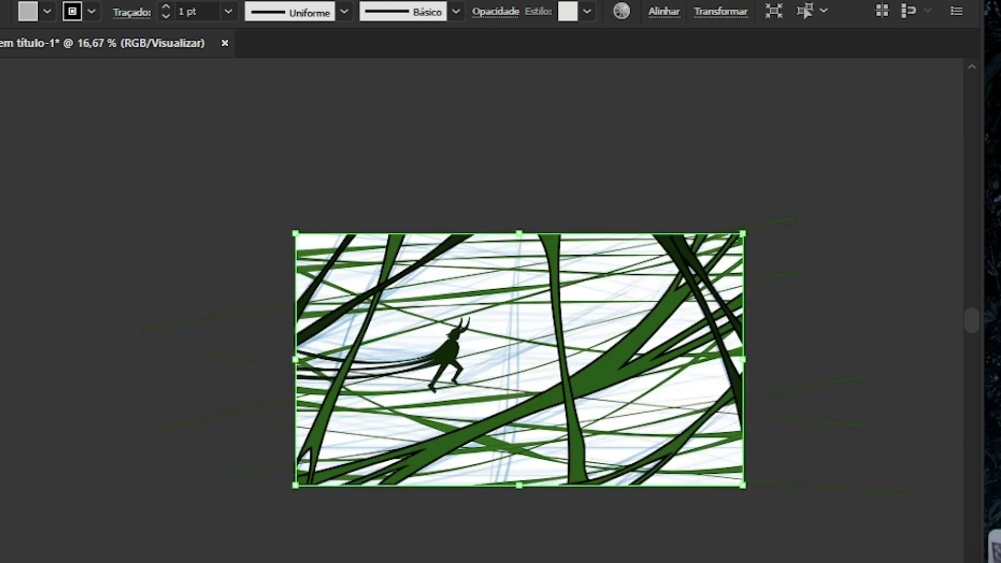
{"action": "left_click", "coordinate": [434, 390]}
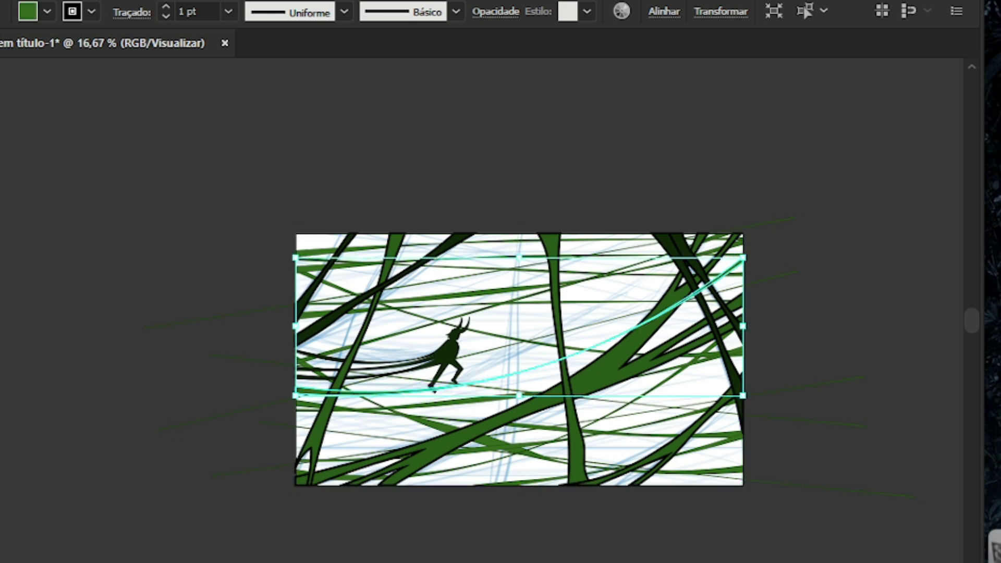
{"action": "key", "text": "ctrl+shift+a"}
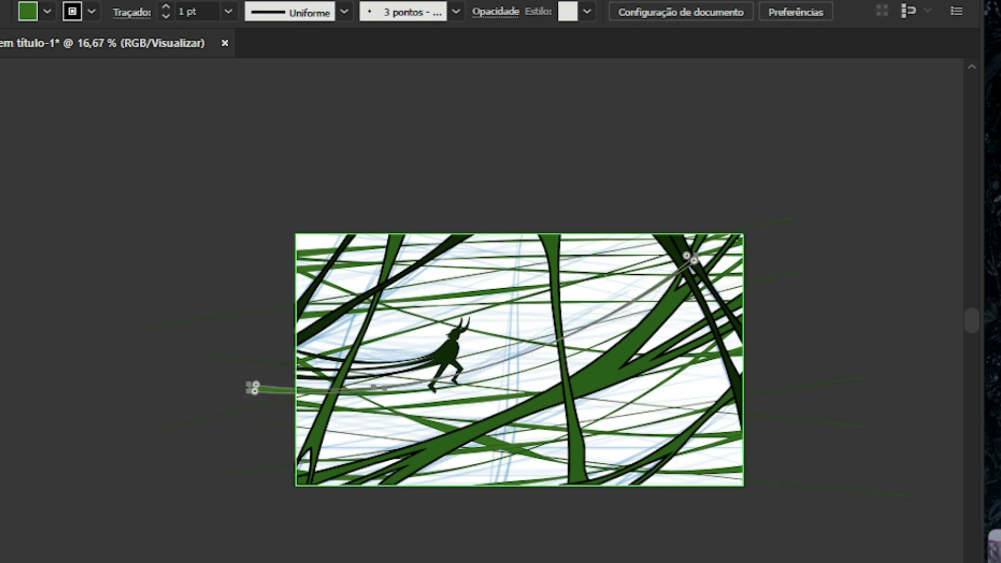
{"action": "left_click", "coordinate": [252, 386]}
{"action": "key", "text": "ctrl+plus"}
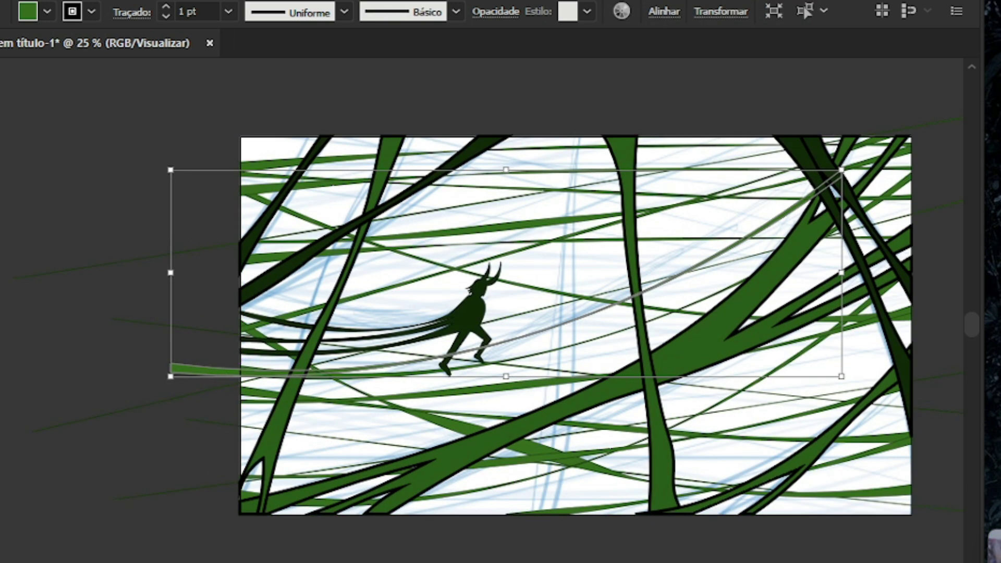
{"action": "key", "text": "ctrl+shift+a"}
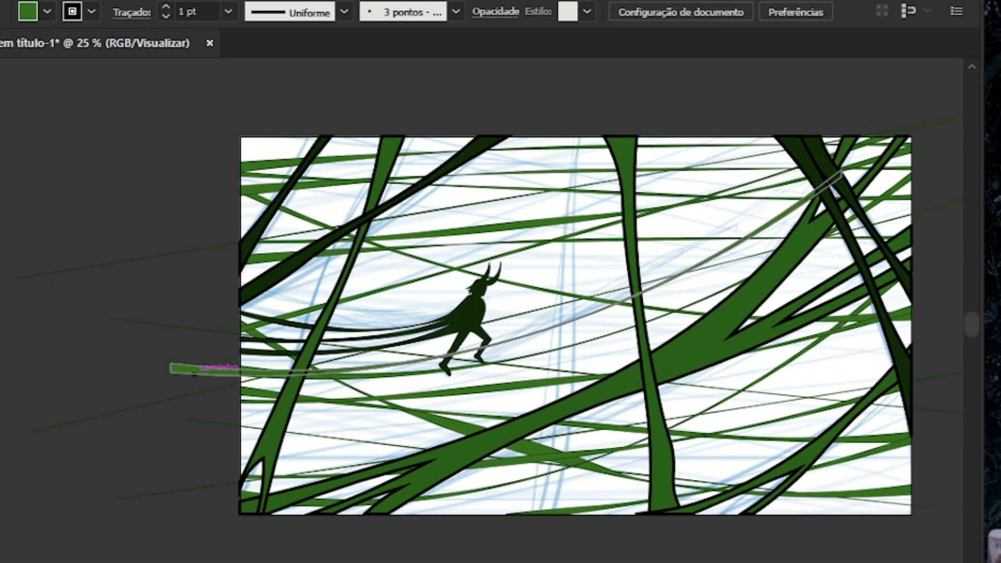
{"action": "left_click", "coordinate": [228, 367]}
{"action": "left_click_drag", "start_coordinate": [170, 272], "coordinate": [1, 272]}
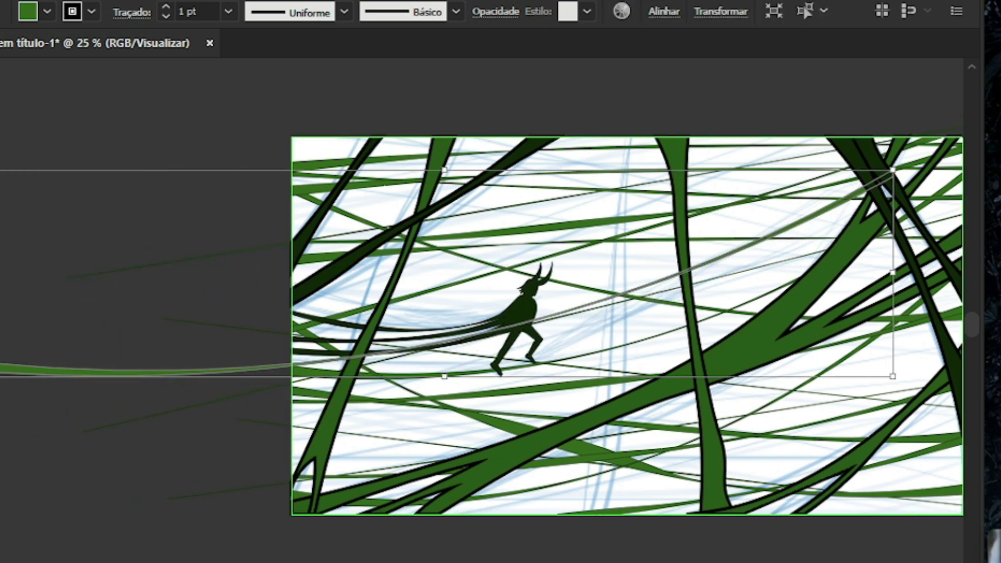
Arrange two stretched curved ropes at slightly different angles beneath the figure, extending past both sides of the artboard
{"action": "key", "text": "ctrl+minus"}
{"action": "key", "text": "ctrl+plus"}
{"action": "left_click_drag", "start_coordinate": [130, 354], "coordinate": [328, 366]}
{"action": "left_click_drag", "start_coordinate": [52, 374], "coordinate": [33, 343]}
{"action": "left_click_drag", "start_coordinate": [104, 311], "coordinate": [67, 377]}
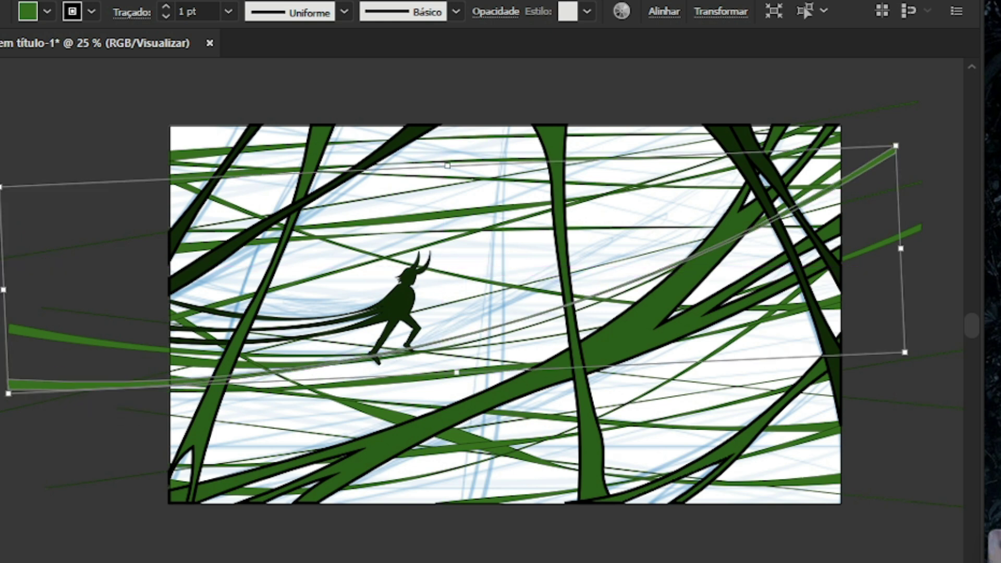
{"action": "key", "text": "ctrl+shift+a"}
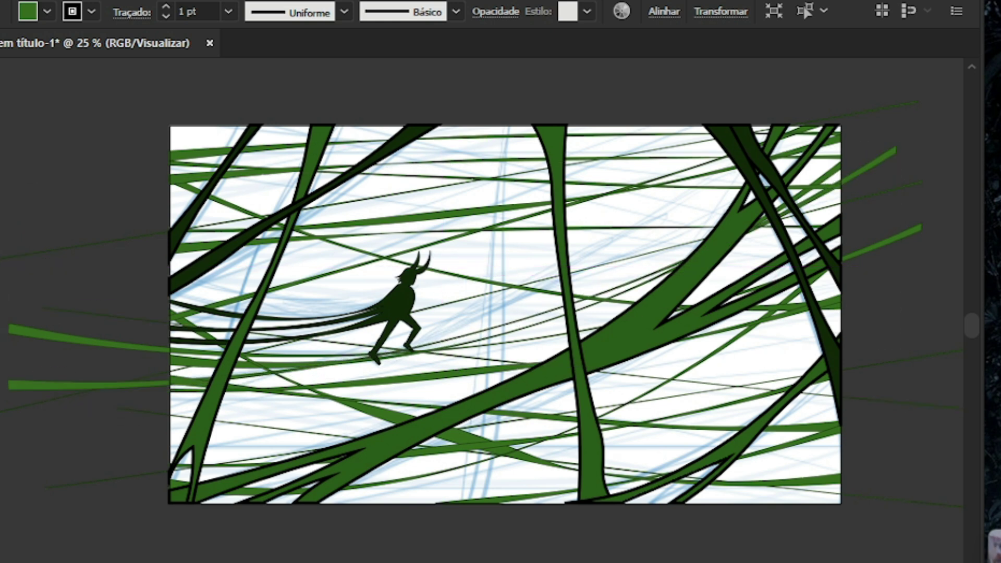
Examine the ropes around the horned figure up close and across the whole scene
{"action": "key", "text": "ctrl+1"}
{"action": "key", "text": "ctrl+minus"}
{"action": "key", "text": "ctrl+minus"}
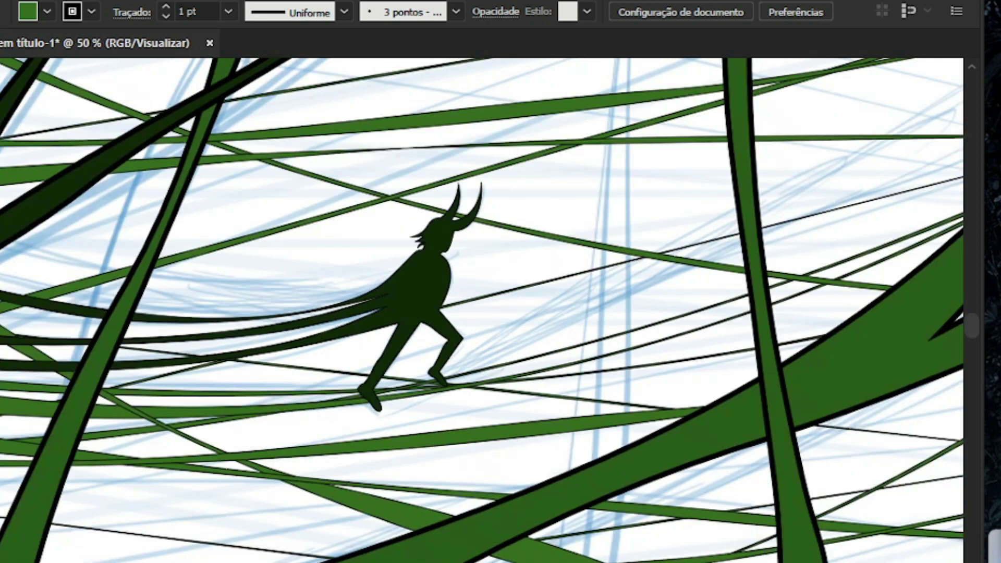
{"action": "key", "text": "ctrl+minus"}
{"action": "key", "text": "ctrl+minus"}
{"action": "key", "text": "ctrl+minus"}
{"action": "key", "text": "ctrl+plus"}
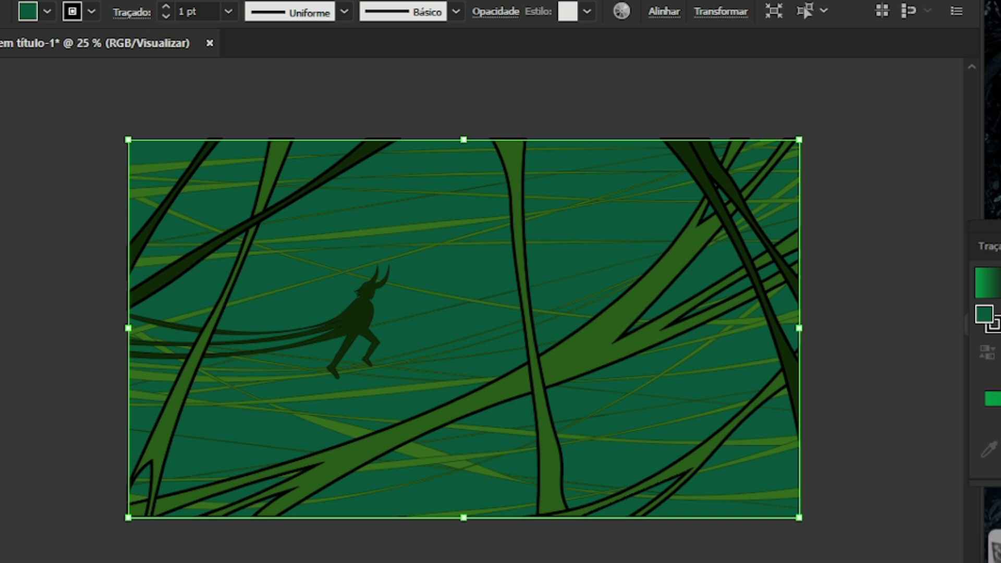
Undo the shift of the green background rectangle and remove the rectangle's stroke
{"action": "left_click_drag", "start_coordinate": [654, 250], "coordinate": [917, 250]}
{"action": "key", "text": "ctrl+z"}
{"action": "left_click", "coordinate": [92, 11]}
{"action": "left_click", "coordinate": [4, 45]}
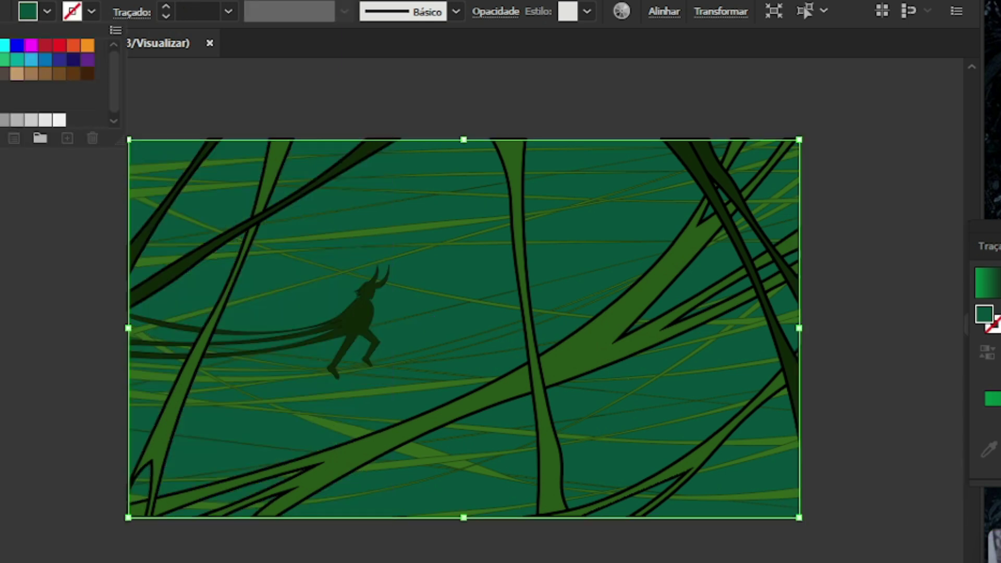
{"action": "key", "text": "Escape"}
{"action": "key", "text": "ctrl+shift+a"}
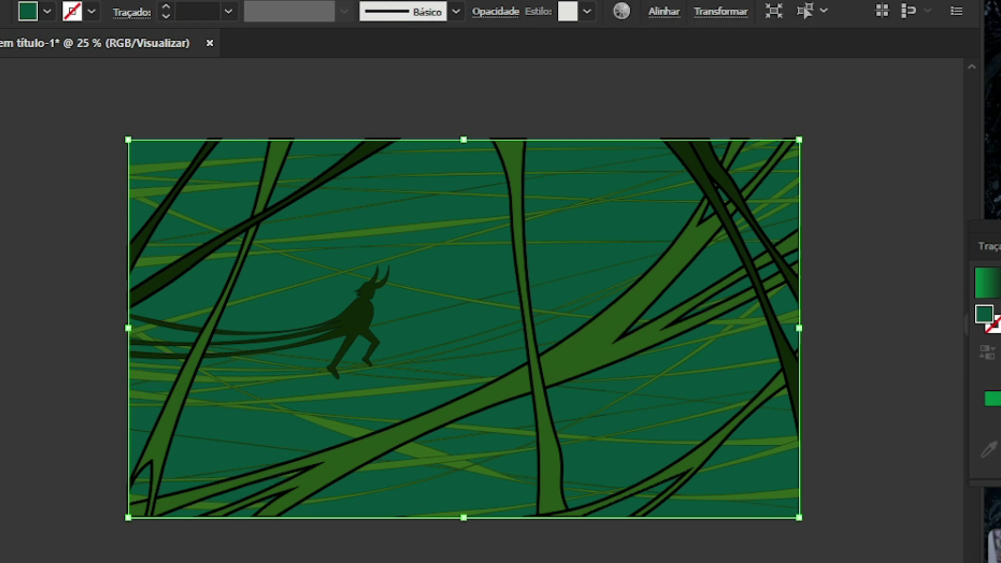
Fill the background rectangle with a linear gradient and sample a green for the gradient's right end
{"action": "key", "text": "period"}
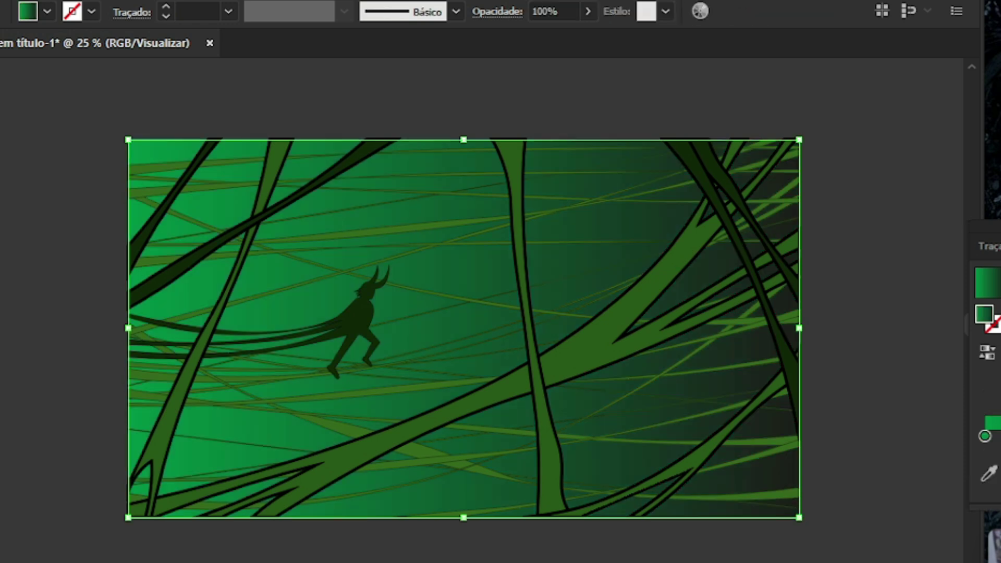
{"action": "left_click", "coordinate": [983, 435]}
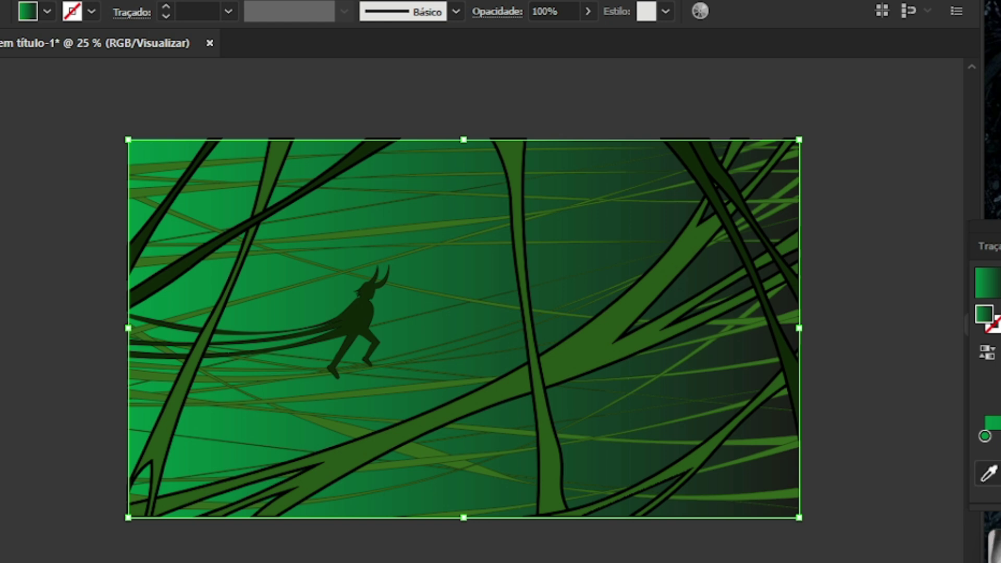
{"action": "left_click", "coordinate": [988, 473]}
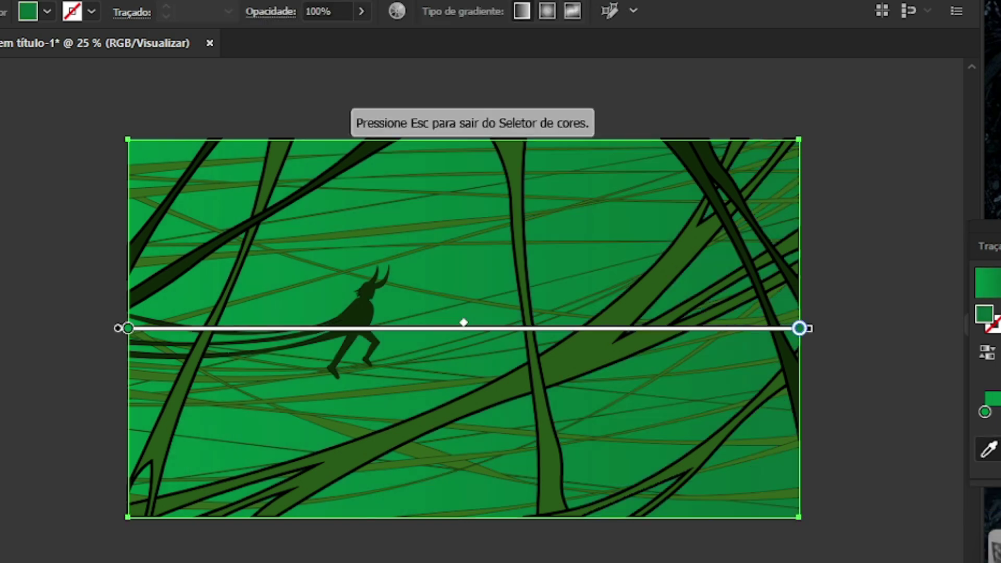
{"action": "key", "text": "Escape"}
{"action": "double_click", "coordinate": [984, 411]}
{"action": "key", "text": "Escape"}
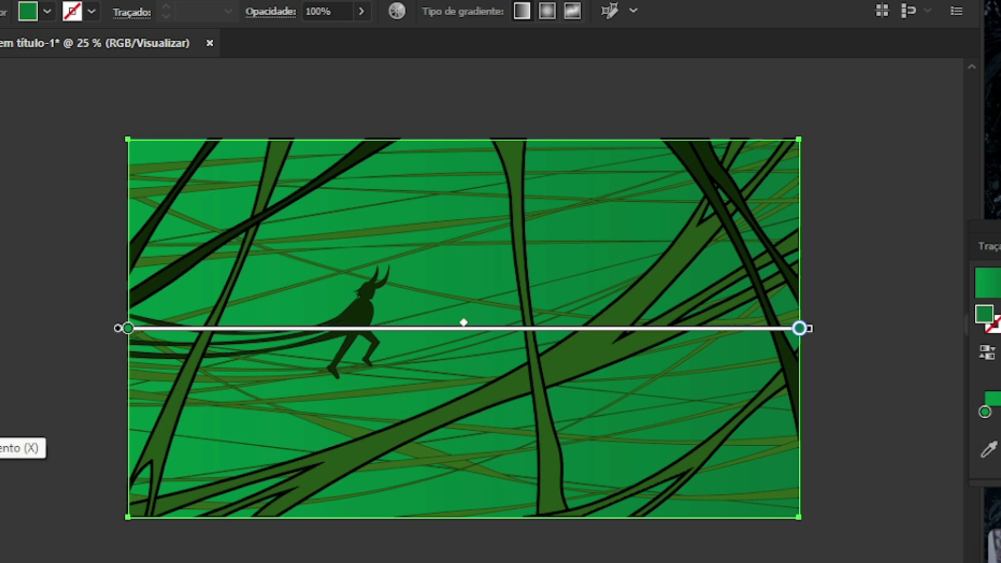
Set the colour at the gradient's right end to the dark teal green 0A5442
{"action": "double_click", "coordinate": [2, 441]}
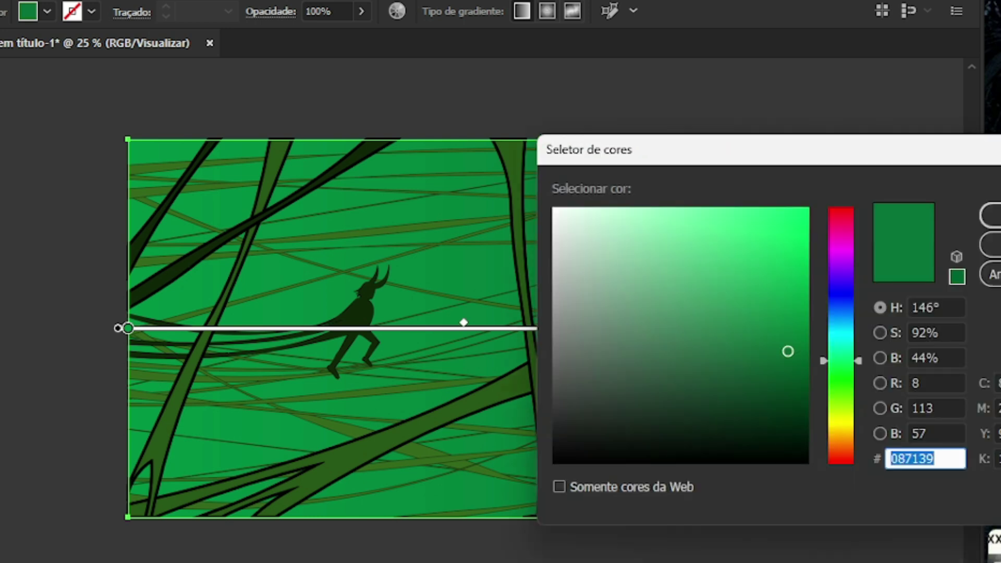
{"action": "mouse_move", "coordinate": [840, 360]}
{"action": "left_mouse_down"}
{"action": "mouse_move", "coordinate": [841, 346]}
{"action": "mouse_move", "coordinate": [768, 375]}
{"action": "mouse_move", "coordinate": [780, 380]}
{"action": "left_mouse_up"}
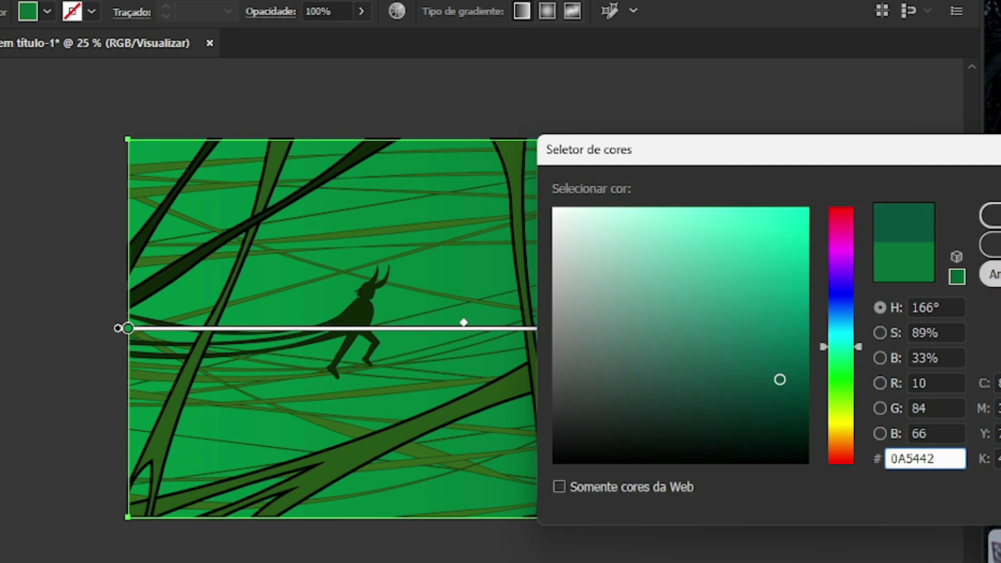
{"action": "key", "text": "Return"}
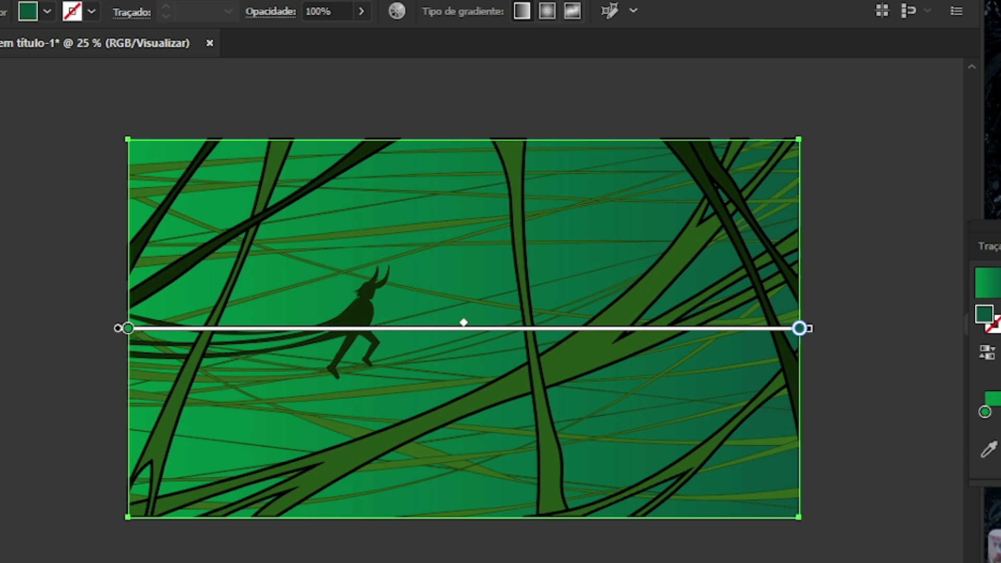
Recolour the gradient's left end to a deep, highly saturated dark green
{"action": "left_click", "coordinate": [984, 412]}
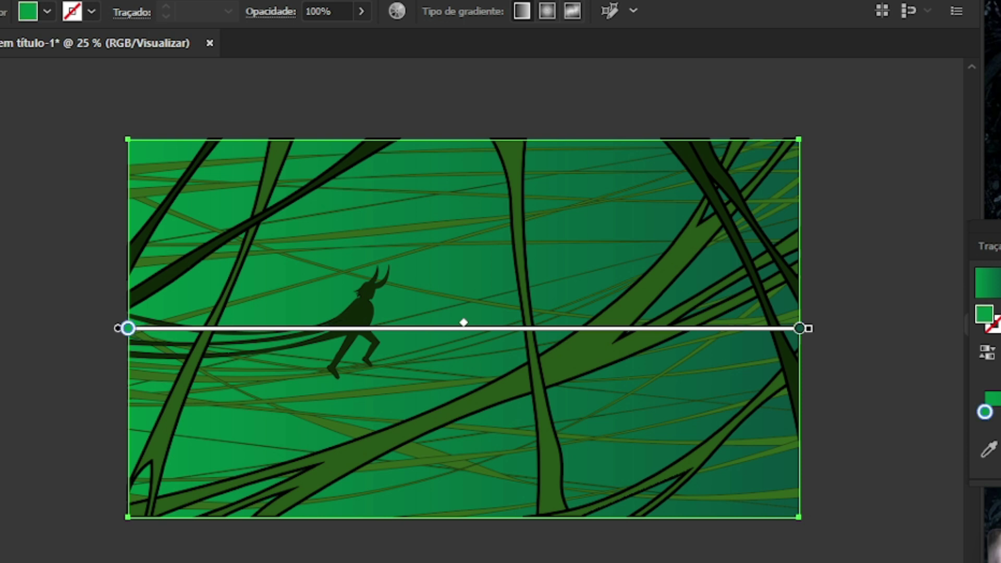
{"action": "double_click", "coordinate": [984, 313]}
{"action": "mouse_move", "coordinate": [764, 349]}
{"action": "left_mouse_down"}
{"action": "mouse_move", "coordinate": [782, 369]}
{"action": "mouse_move", "coordinate": [766, 382]}
{"action": "mouse_move", "coordinate": [774, 382]}
{"action": "left_mouse_up"}
{"action": "left_click", "coordinate": [840, 354]}
{"action": "key", "text": "Return"}
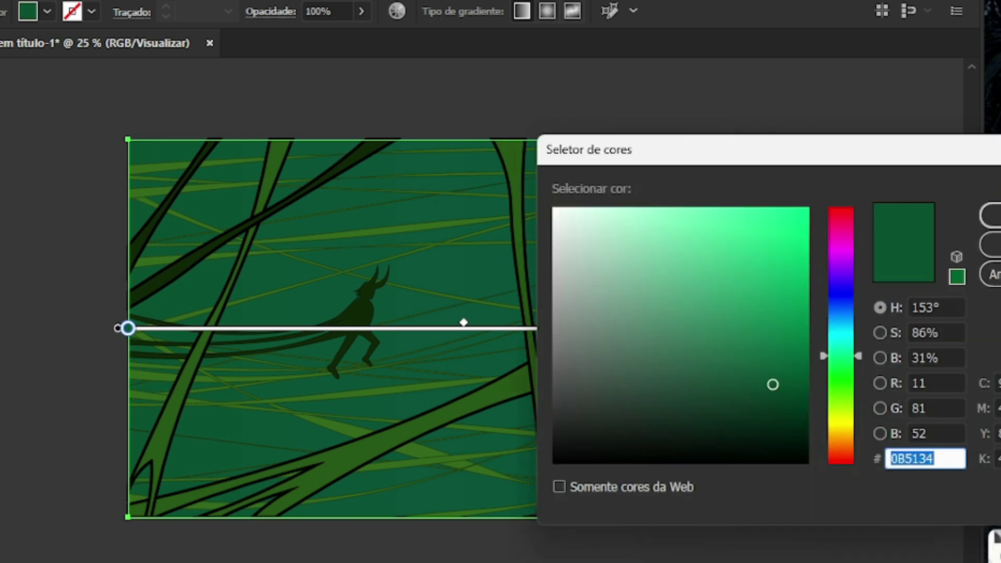
{"action": "left_click_drag", "start_coordinate": [773, 384], "coordinate": [806, 392]}
{"action": "key", "text": "Return"}
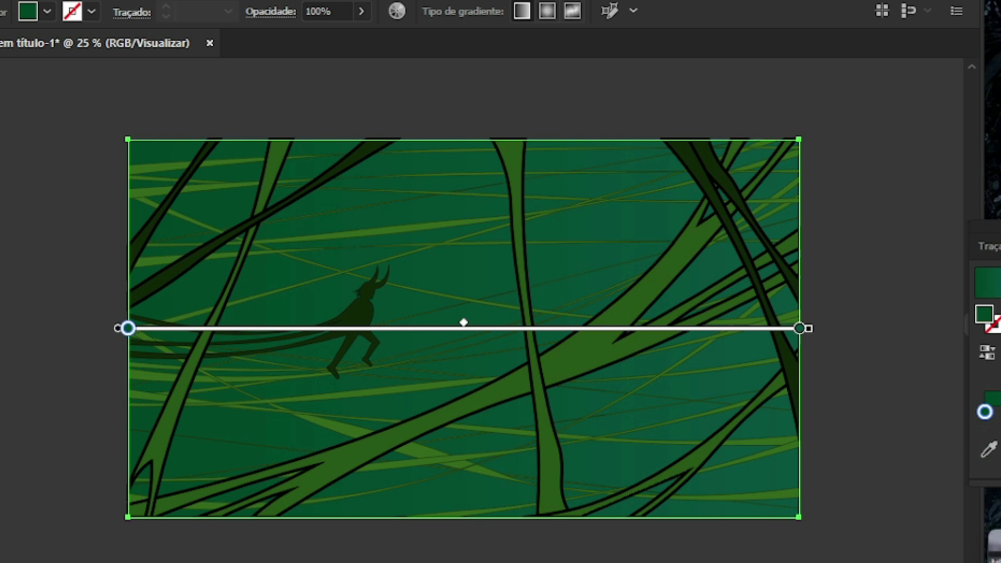
Set the background gradient's right end to the brighter teal green 065E47 and deselect the rectangle
{"action": "left_click", "coordinate": [799, 328]}
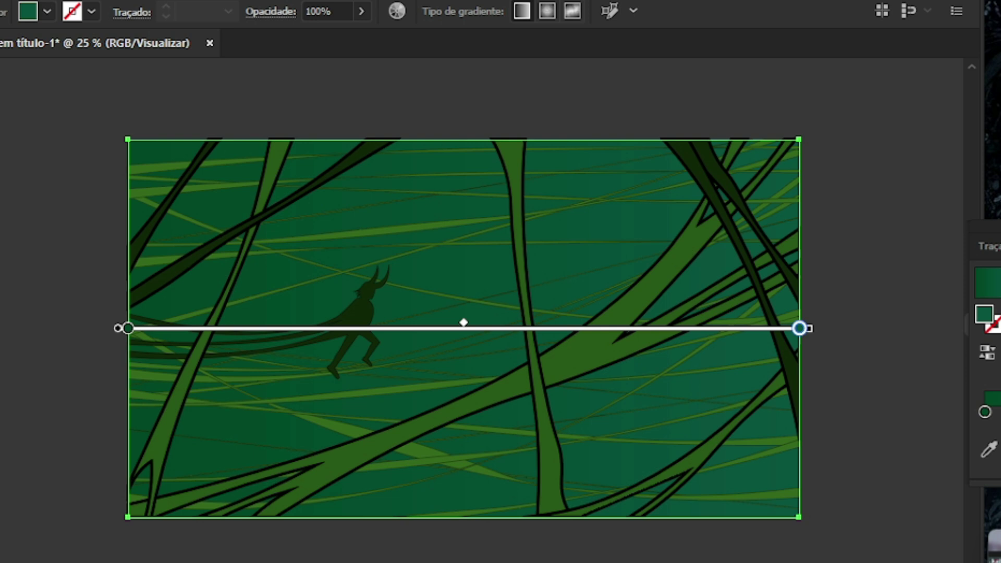
{"action": "double_click", "coordinate": [799, 328]}
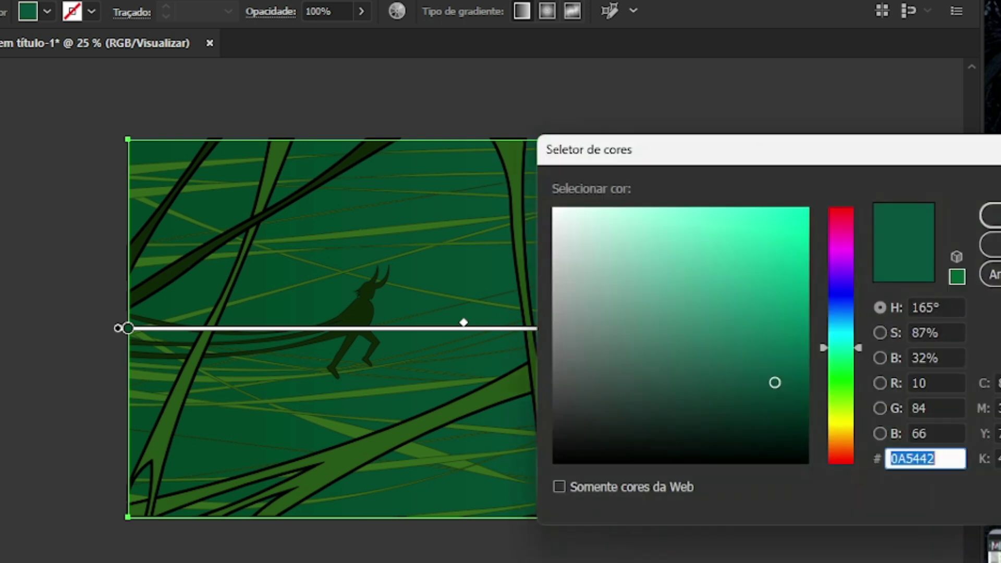
{"action": "mouse_move", "coordinate": [774, 383]}
{"action": "left_mouse_down"}
{"action": "mouse_move", "coordinate": [777, 366]}
{"action": "mouse_move", "coordinate": [790, 368]}
{"action": "left_mouse_up"}
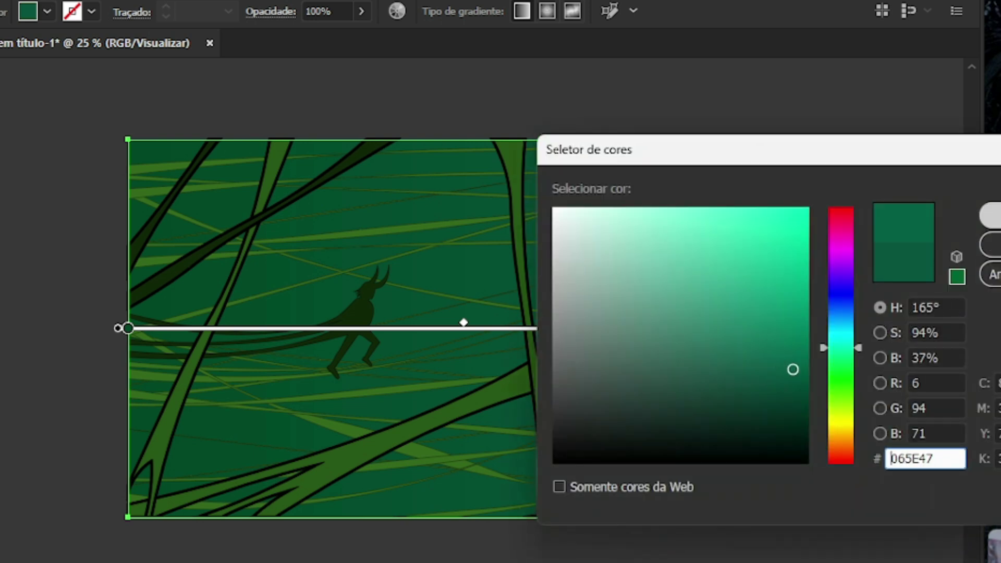
{"action": "left_click", "coordinate": [993, 215]}
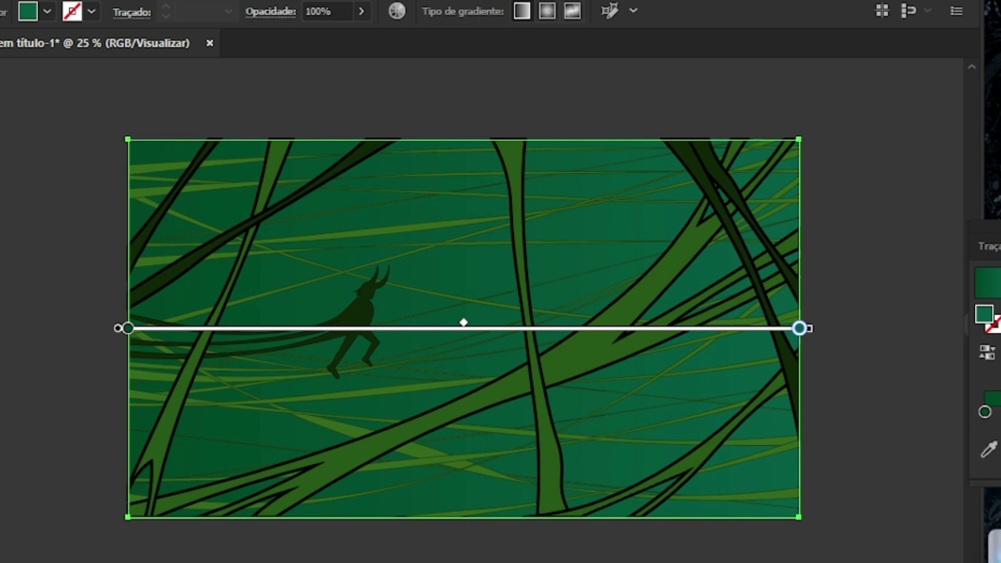
{"action": "key", "text": "v"}
{"action": "key", "text": "ctrl+shift+a"}
{"action": "key", "text": "ctrl+minus"}
{"action": "key", "text": "ctrl+plus"}
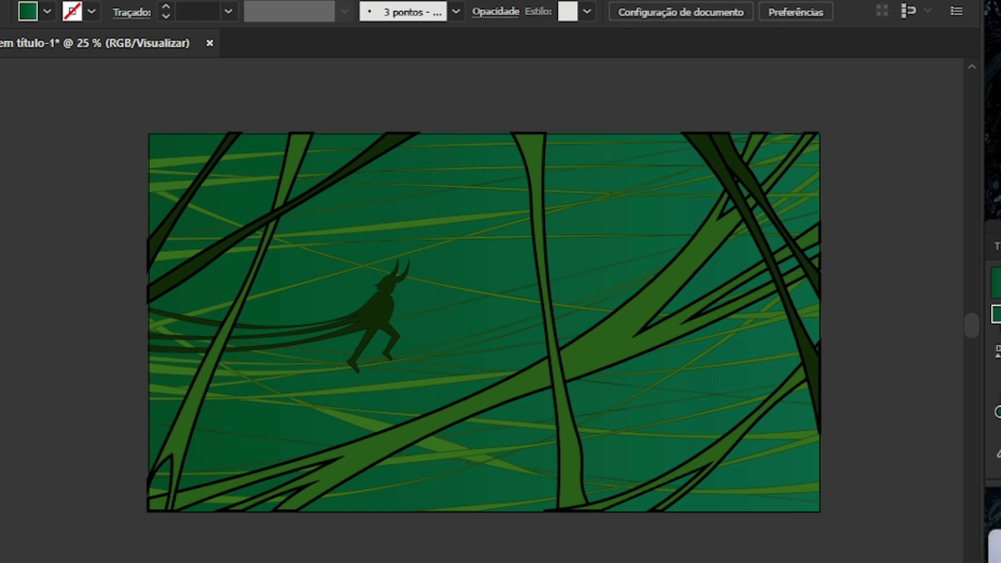
Select the rearmost set of thin ropes and change its fill to the very dark green 012B12
{"action": "left_click_drag", "start_coordinate": [116, 111], "coordinate": [907, 526]}
{"action": "left_click", "coordinate": [47, 11]}
{"action": "left_click", "coordinate": [47, 11]}
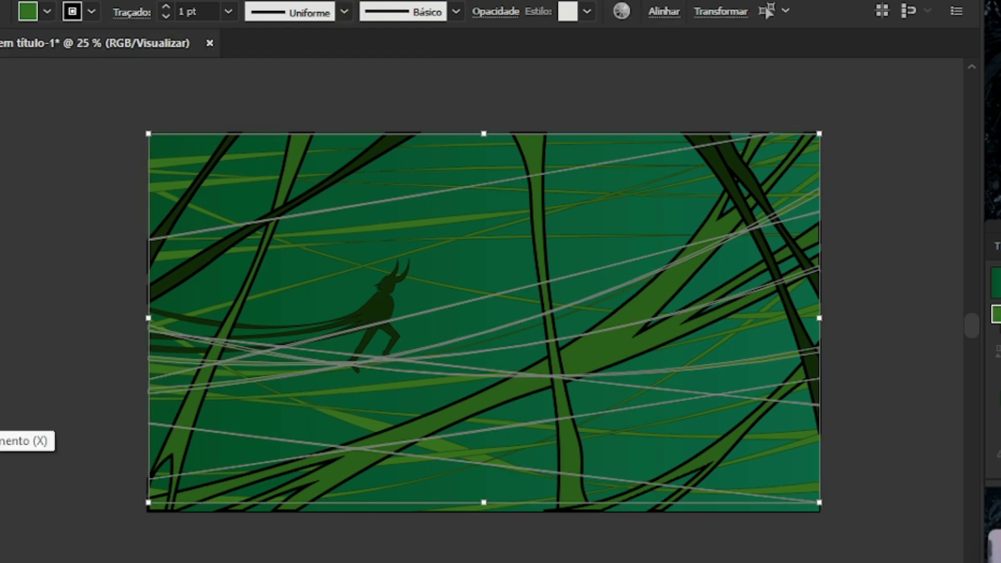
{"action": "double_click", "coordinate": [1, 423]}
{"action": "mouse_move", "coordinate": [730, 359]}
{"action": "left_mouse_down"}
{"action": "mouse_move", "coordinate": [742, 405]}
{"action": "mouse_move", "coordinate": [775, 423]}
{"action": "left_mouse_up"}
{"action": "left_click_drag", "start_coordinate": [840, 393], "coordinate": [840, 361]}
{"action": "mouse_move", "coordinate": [775, 424]}
{"action": "left_mouse_down"}
{"action": "mouse_move", "coordinate": [772, 440]}
{"action": "mouse_move", "coordinate": [800, 420]}
{"action": "left_mouse_up"}
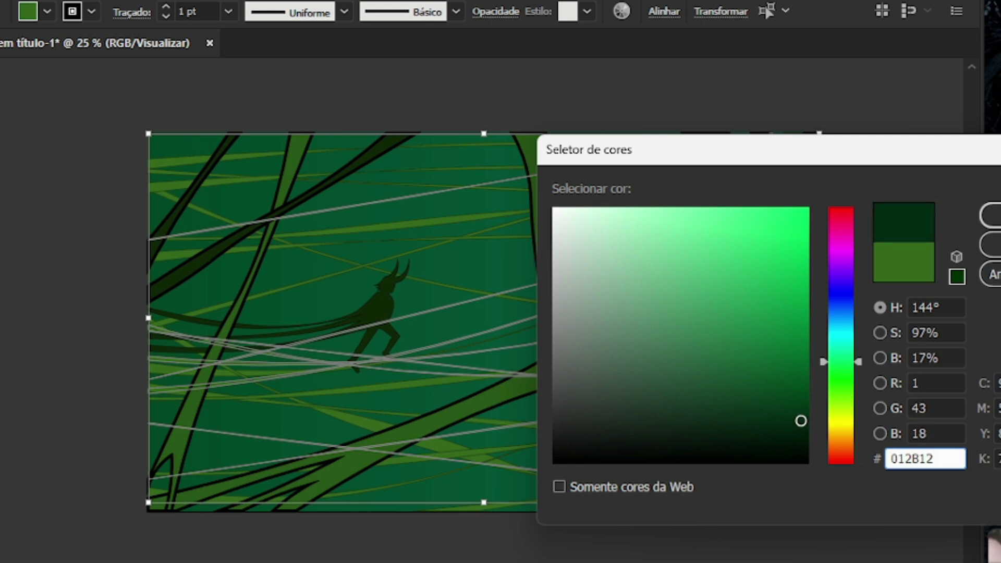
{"action": "left_click", "coordinate": [992, 215]}
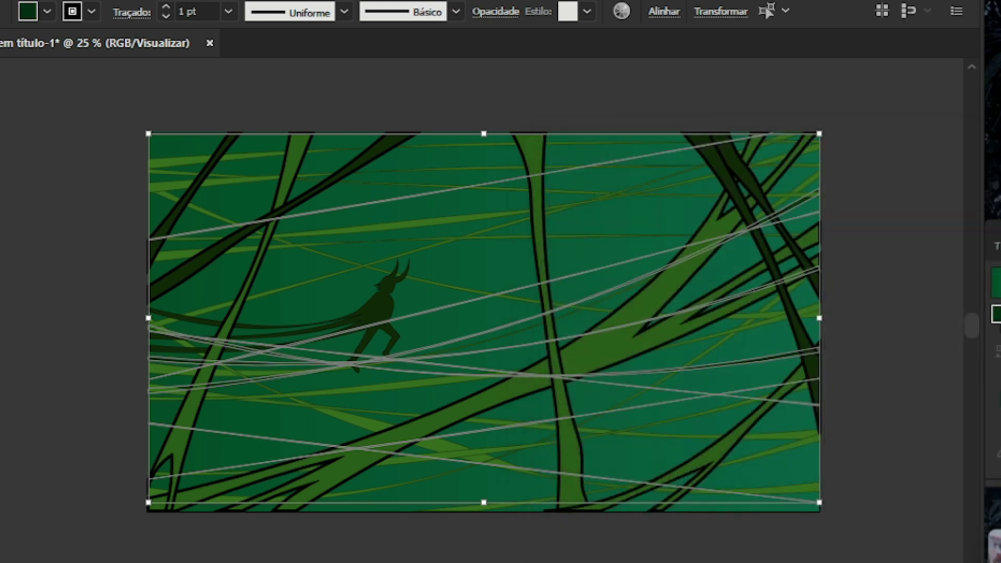
{"action": "key", "text": "ctrl+shift+a"}
Lighten the dark fill of the rearmost thin ropes slightly and remove their stroke
{"action": "left_click_drag", "start_coordinate": [115, 113], "coordinate": [834, 542]}
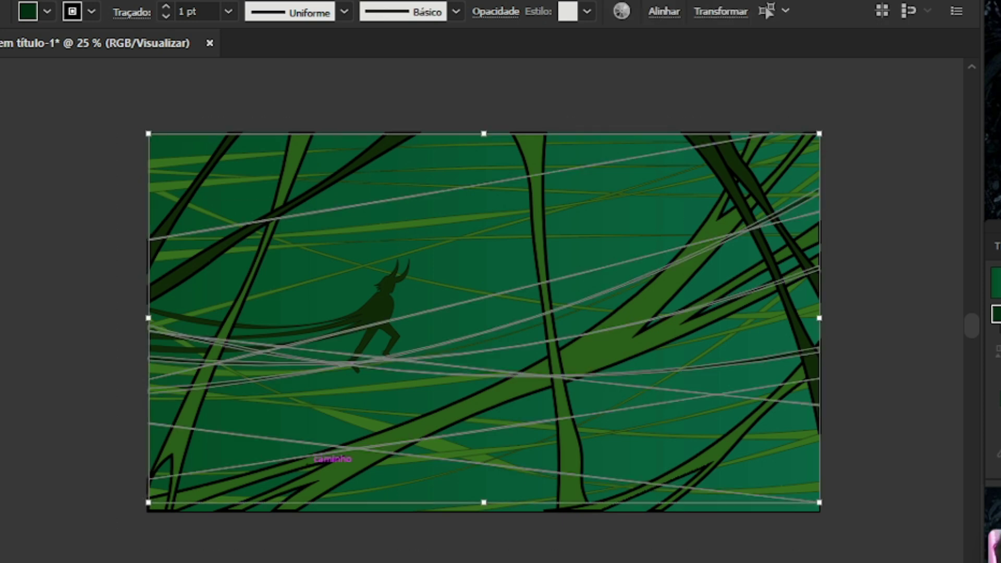
{"action": "double_click", "coordinate": [28, 11]}
{"action": "left_click_drag", "start_coordinate": [799, 420], "coordinate": [779, 405]}
{"action": "left_click", "coordinate": [990, 215]}
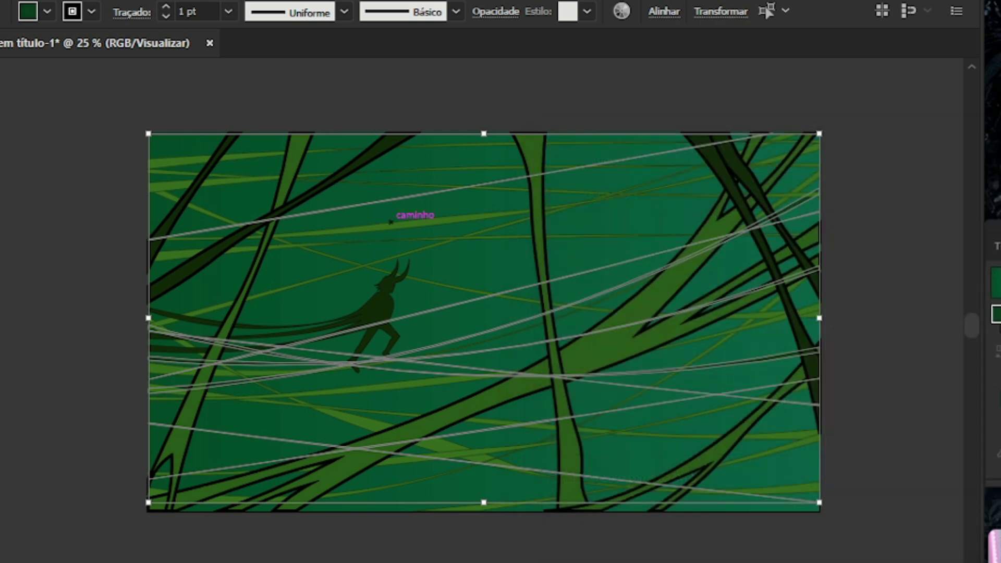
{"action": "left_click", "coordinate": [91, 11]}
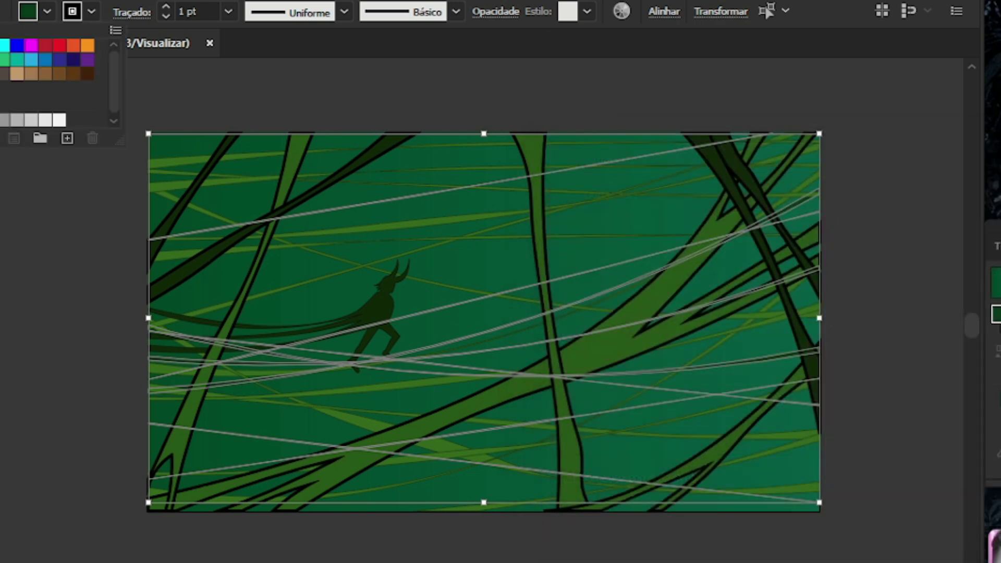
{"action": "left_click", "coordinate": [6, 40]}
{"action": "key", "text": "ctrl+shift+a"}
{"action": "key", "text": "ctrl+1"}
{"action": "key", "text": "ctrl+0"}
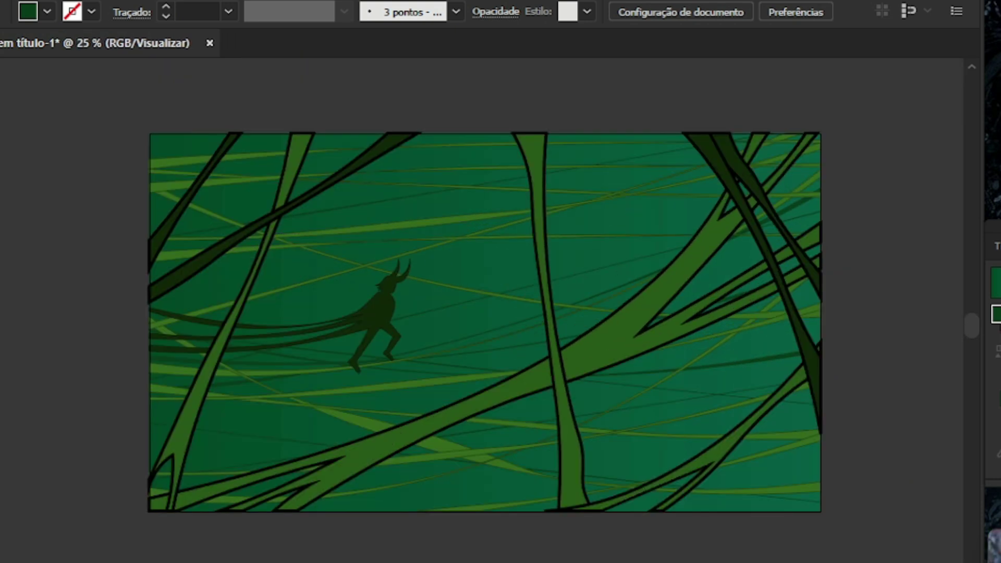
Duplicate the set of dark green thin ropes and rotate the copy a half turn over the scene
{"action": "left_click_drag", "start_coordinate": [101, 109], "coordinate": [853, 523]}
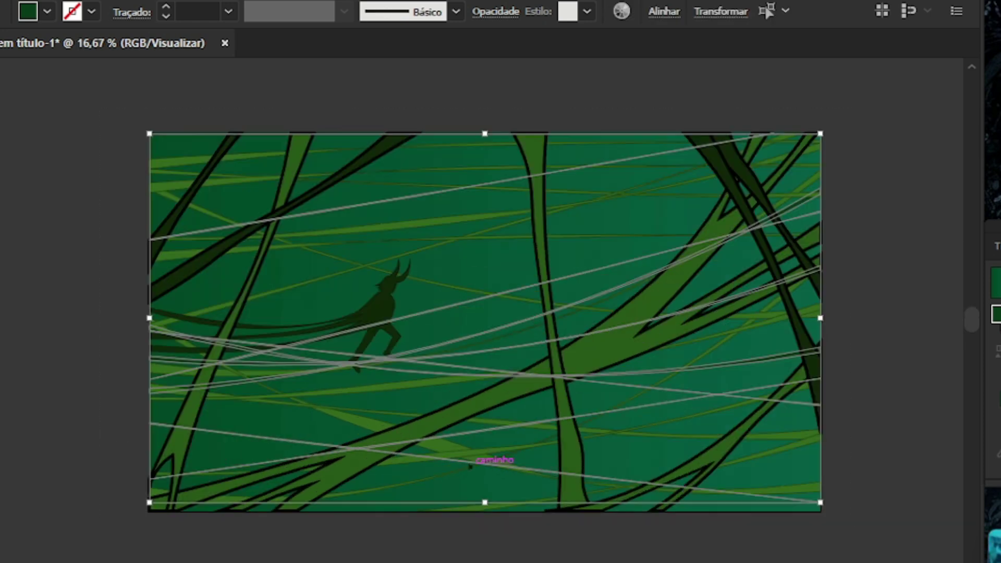
{"action": "key", "text": "a"}
{"action": "key", "text": "v"}
{"action": "left_click_drag", "start_coordinate": [468, 445], "coordinate": [455, 450]}
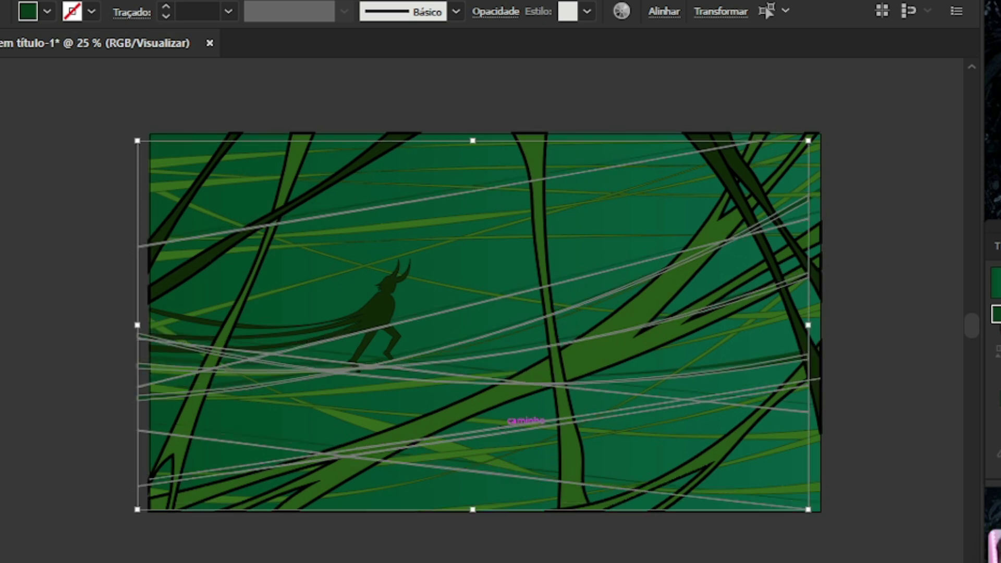
{"action": "key", "text": "ctrl+minus"}
{"action": "left_click_drag", "start_coordinate": [711, 482], "coordinate": [298, 217]}
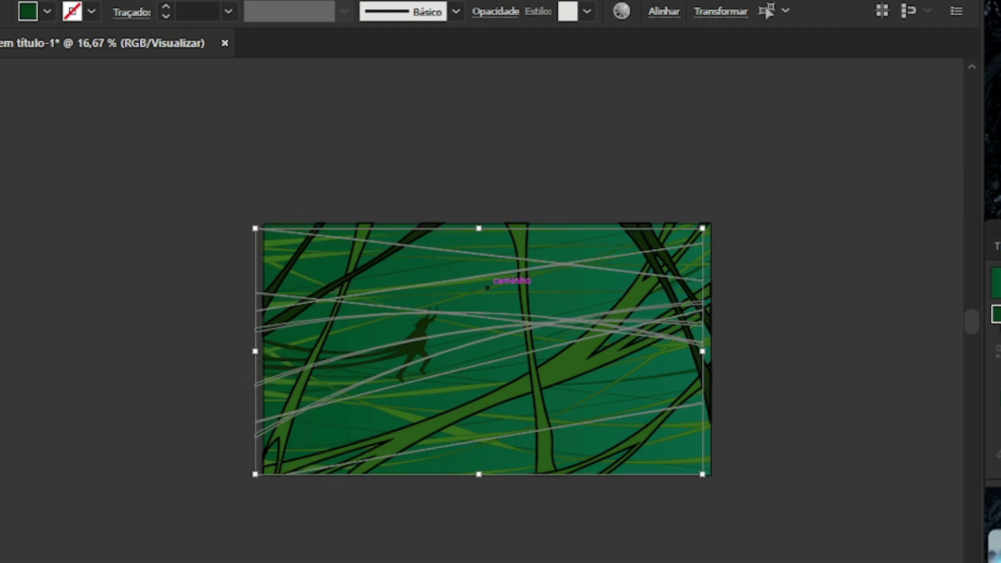
Align the copied group of thin dark green strands with the side edges of the artboard
{"action": "key", "text": "ctrl+plus"}
{"action": "mouse_move", "coordinate": [527, 315]}
{"action": "left_mouse_down"}
{"action": "mouse_move", "coordinate": [305, 307]}
{"action": "mouse_move", "coordinate": [541, 318]}
{"action": "mouse_move", "coordinate": [529, 346]}
{"action": "mouse_move", "coordinate": [541, 345]}
{"action": "mouse_move", "coordinate": [529, 347]}
{"action": "mouse_move", "coordinate": [529, 307]}
{"action": "left_mouse_up"}
{"action": "scroll", "coordinate": [516, 224], "scroll_direction": "down", "scroll_amount": 1}
{"action": "scroll", "coordinate": [501, 385], "scroll_direction": "up", "scroll_amount": 1}
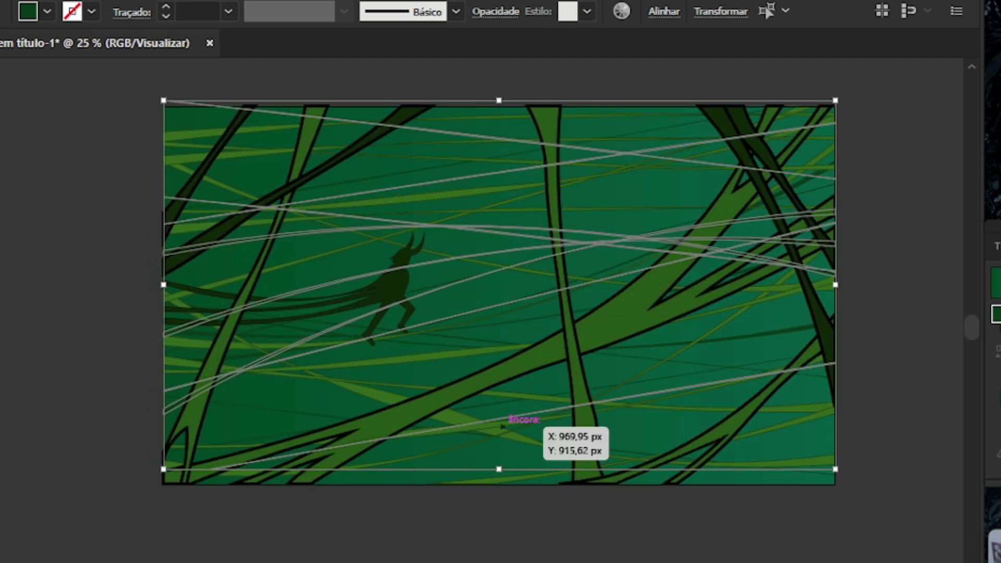
{"action": "key", "text": "ctrl+shift+a"}
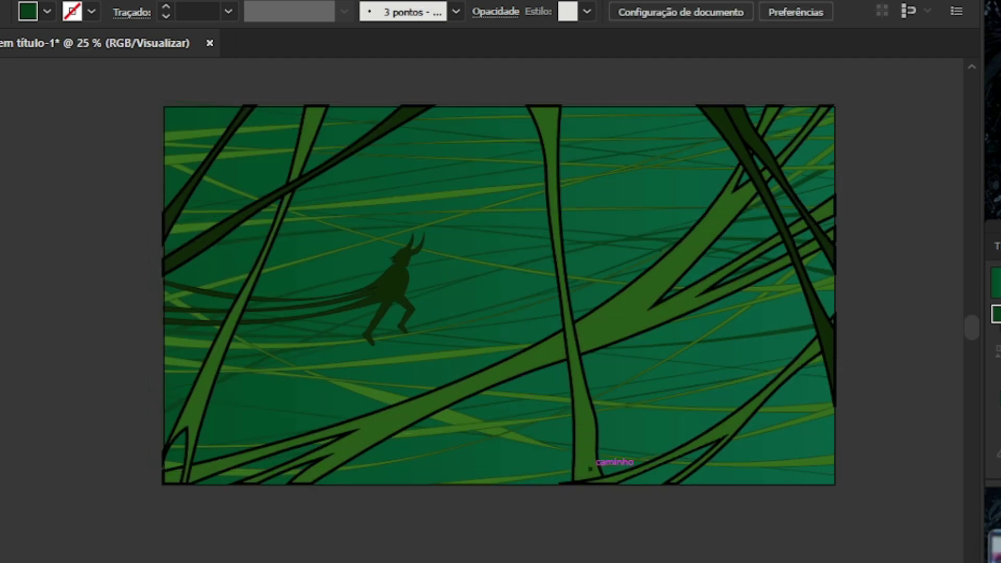
Place another copy of the thin dark green strand group and align it with the artboard's edges
{"action": "scroll", "coordinate": [590, 469], "scroll_direction": "down", "scroll_amount": 1}
{"action": "scroll", "coordinate": [522, 421], "scroll_direction": "up", "scroll_amount": 1}
{"action": "left_click", "coordinate": [586, 472]}
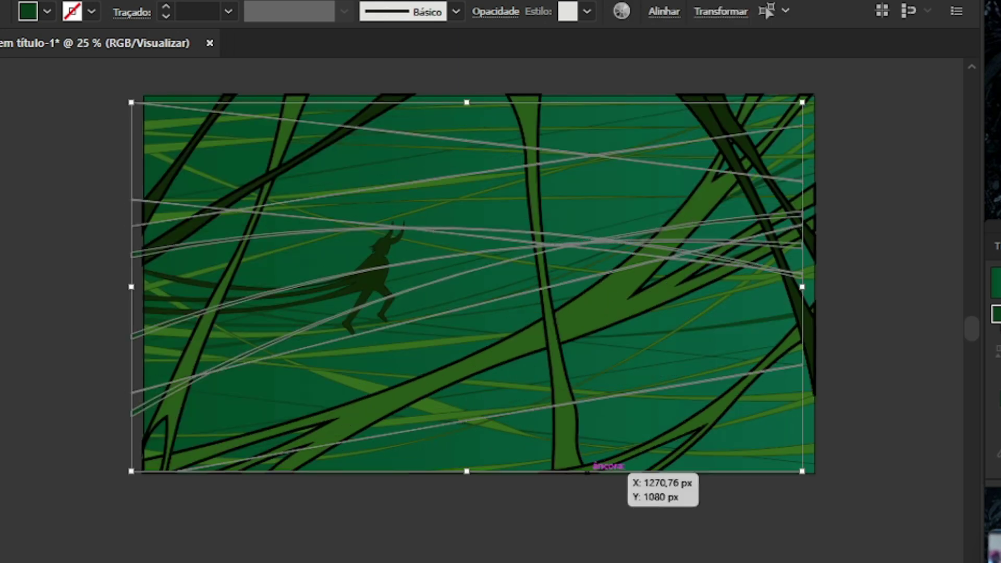
{"action": "mouse_move", "coordinate": [618, 238]}
{"action": "left_mouse_down"}
{"action": "mouse_move", "coordinate": [674, 226]}
{"action": "mouse_move", "coordinate": [662, 226]}
{"action": "left_mouse_up"}
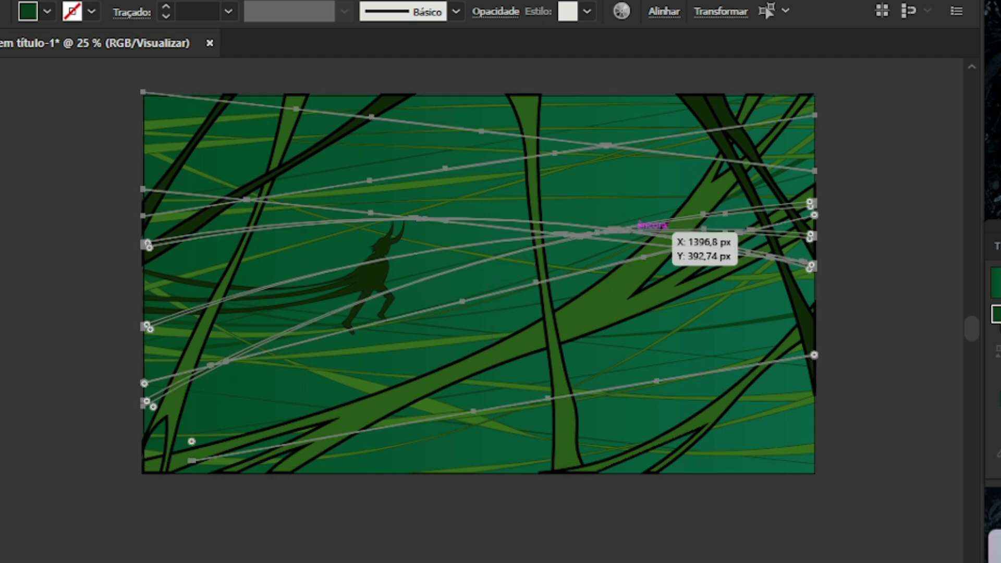
Reflect the new strand copy and move it down so it covers the lower part of the artboard
{"action": "left_click_drag", "start_coordinate": [592, 395], "coordinate": [224, 219]}
{"action": "key", "text": "o"}
{"action": "left_click_drag", "start_coordinate": [473, 309], "coordinate": [480, 400]}
{"action": "mouse_move", "coordinate": [479, 407]}
{"action": "left_mouse_down"}
{"action": "mouse_move", "coordinate": [479, 430]}
{"action": "mouse_move", "coordinate": [479, 413]}
{"action": "left_mouse_up"}
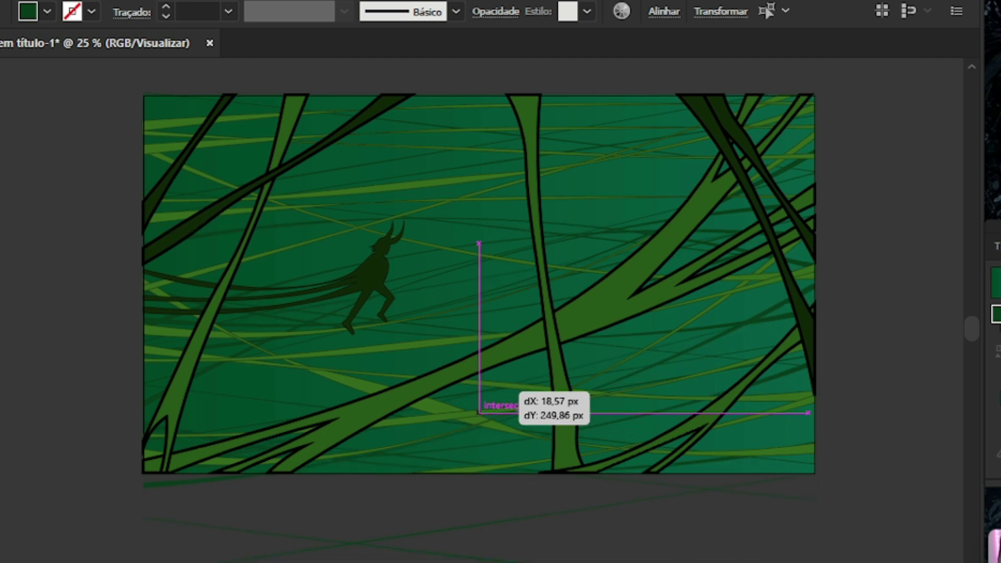
{"action": "mouse_move", "coordinate": [479, 413]}
{"action": "left_mouse_down"}
{"action": "mouse_move", "coordinate": [479, 431]}
{"action": "mouse_move", "coordinate": [479, 400]}
{"action": "left_mouse_up"}
{"action": "key", "text": "ctrl+minus"}
{"action": "key", "text": "ctrl+minus"}
{"action": "key", "text": "ctrl+equal"}
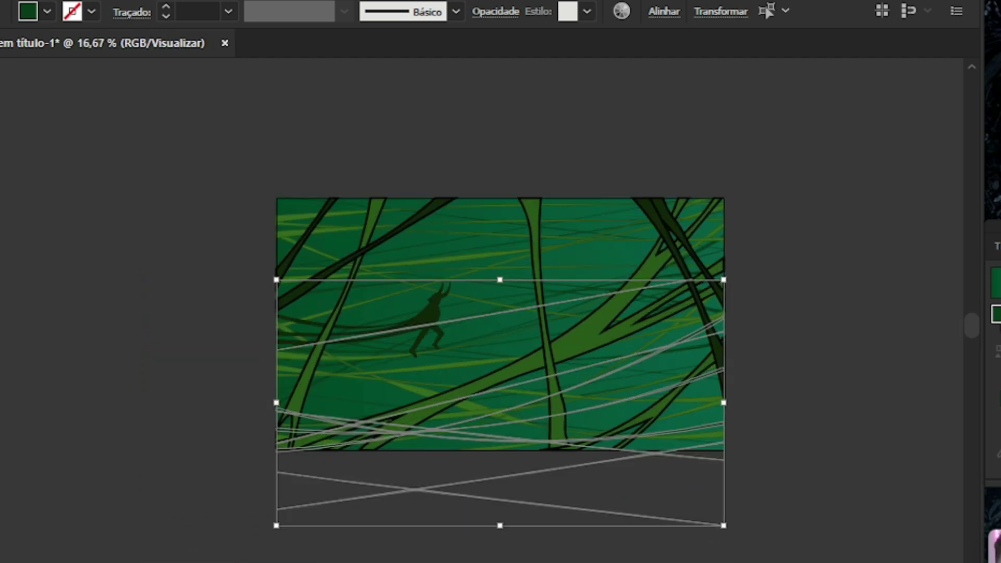
{"action": "key", "text": "ctrl+shift+a"}
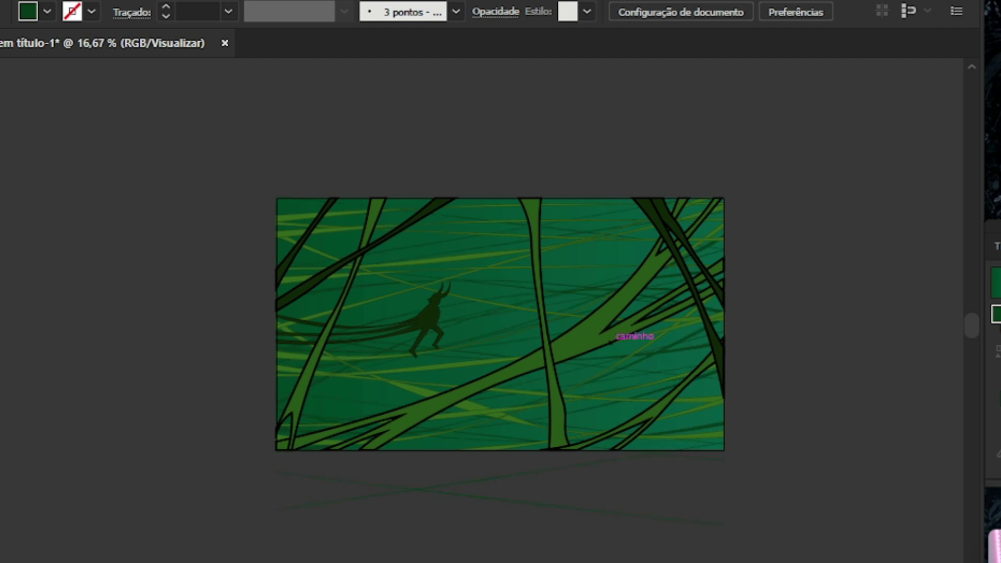
Select all the thin dark green strand groups on the artboard and copy them
{"action": "scroll", "coordinate": [611, 342], "scroll_direction": "up", "scroll_amount": 2}
{"action": "scroll", "coordinate": [460, 393], "scroll_direction": "down", "scroll_amount": 3}
{"action": "scroll", "coordinate": [448, 407], "scroll_direction": "up", "scroll_amount": 2}
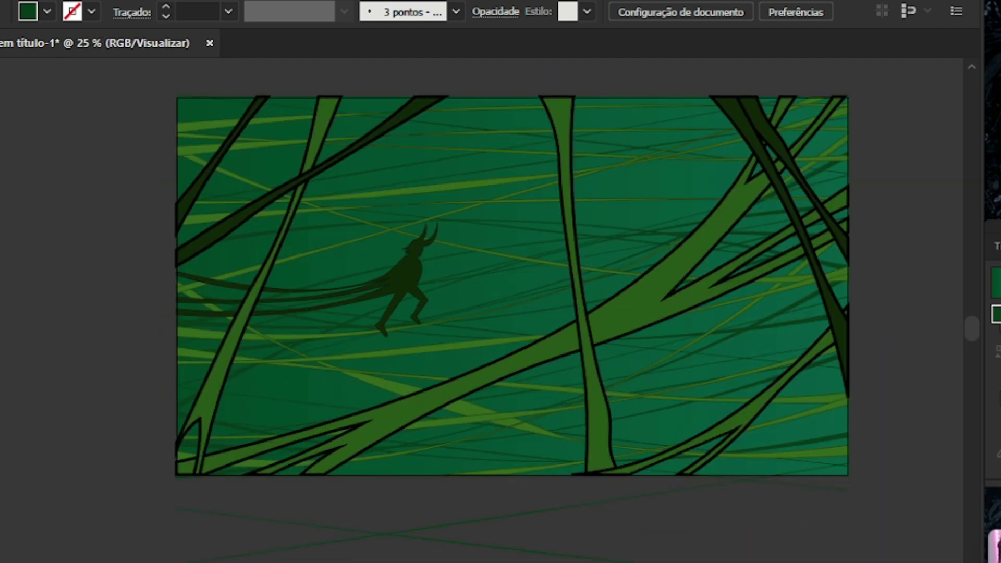
{"action": "scroll", "coordinate": [430, 342], "scroll_direction": "down", "scroll_amount": 1}
{"action": "left_click", "coordinate": [511, 451]}
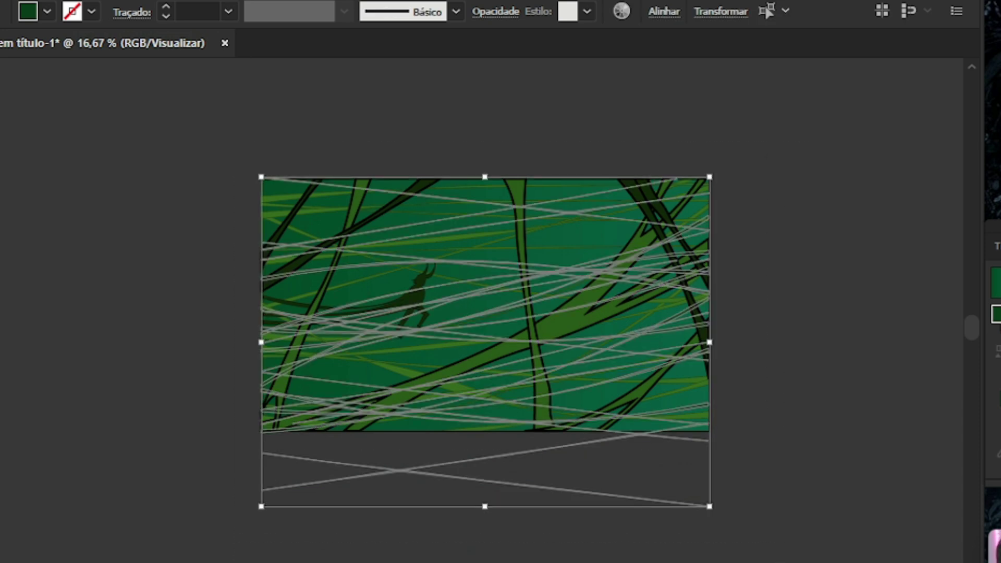
{"action": "key", "text": "a"}
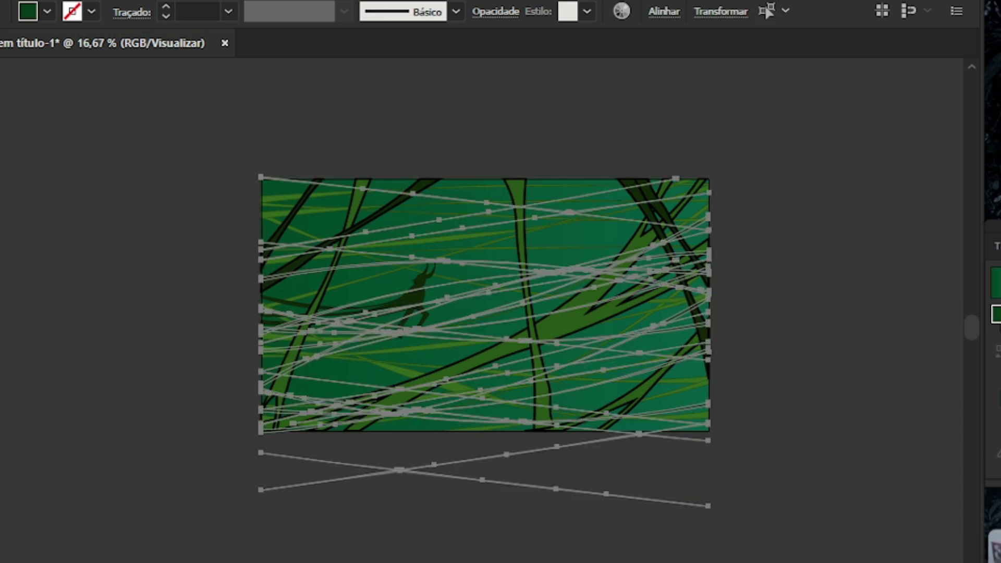
{"action": "key", "text": "v"}
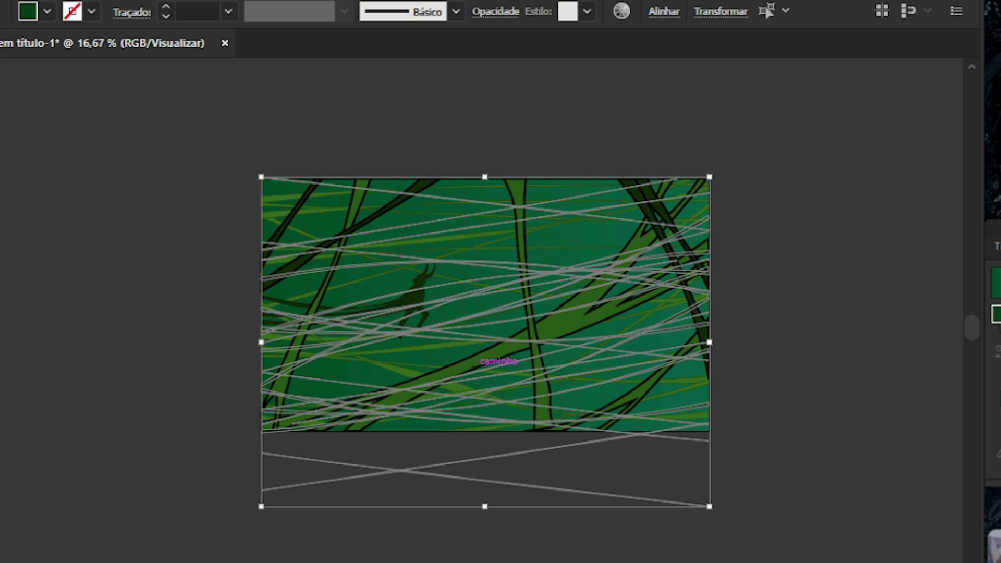
{"action": "key", "text": "ctrl+shift+a"}
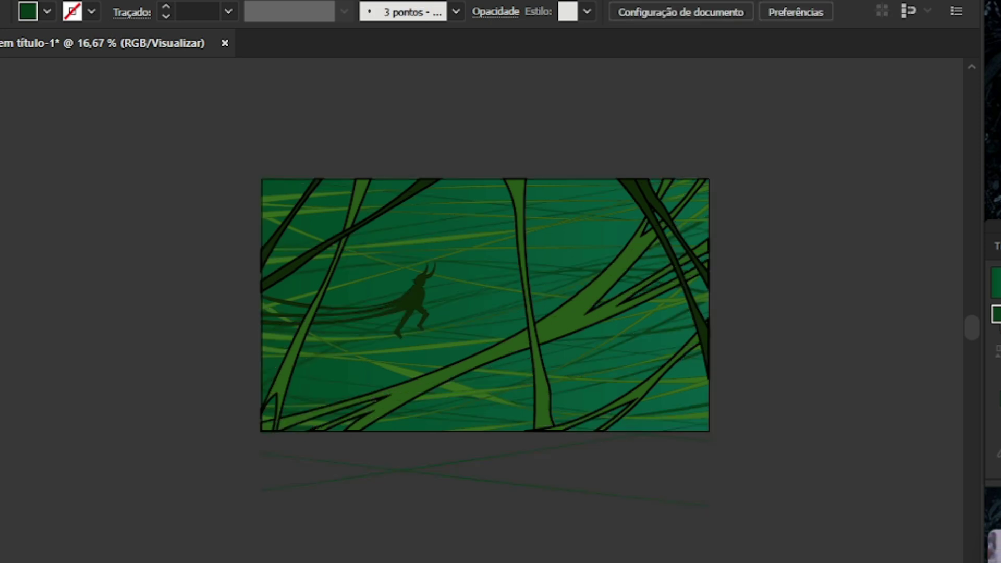
Paste the copied strands over the artboard, rotate them 180 degrees, align them with its sides and shift them up
{"action": "left_click", "coordinate": [409, 341]}
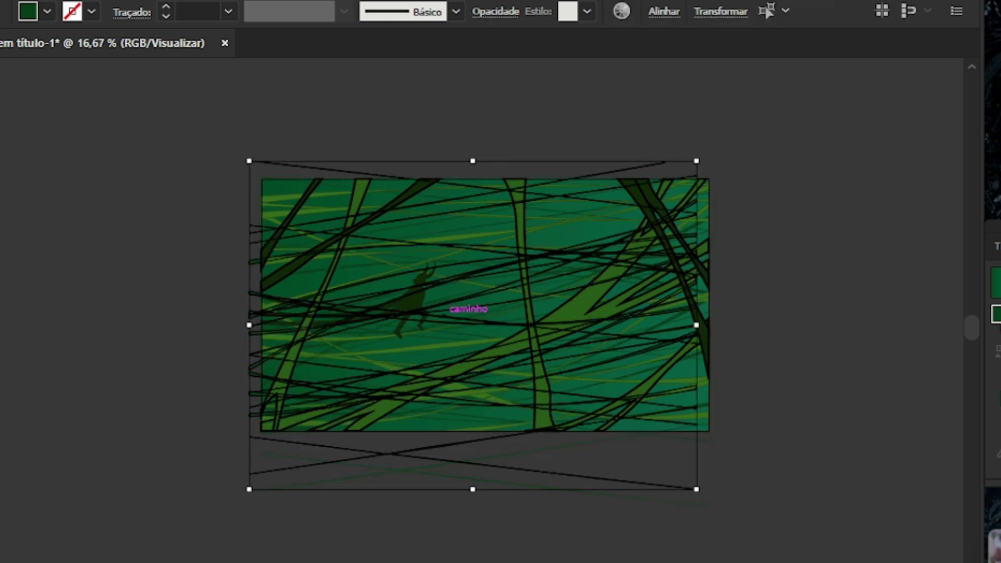
{"action": "scroll", "coordinate": [447, 308], "scroll_direction": "up", "scroll_amount": 1}
{"action": "left_click_drag", "start_coordinate": [480, 255], "coordinate": [527, 226]}
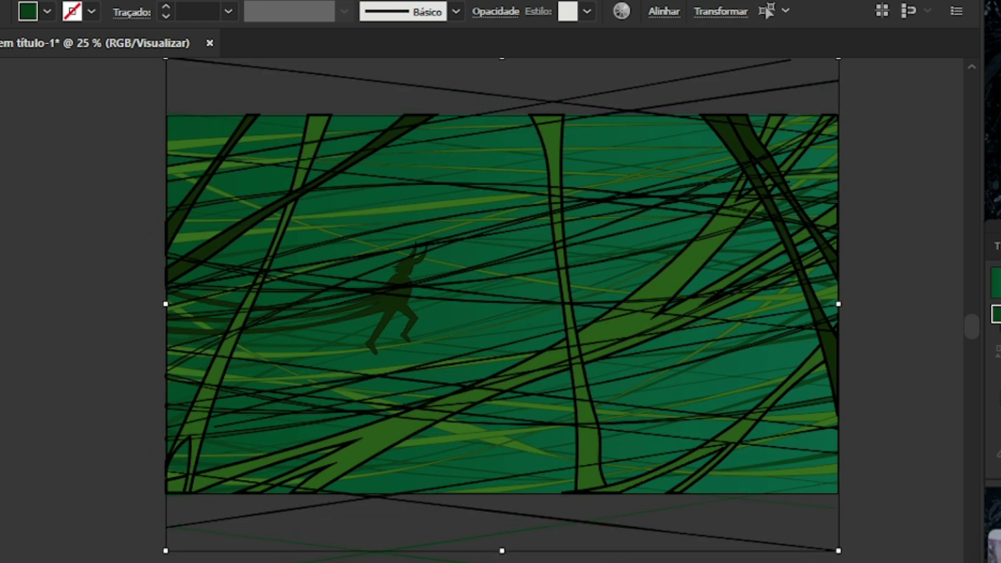
{"action": "left_click_drag", "start_coordinate": [839, 552], "coordinate": [117, 152]}
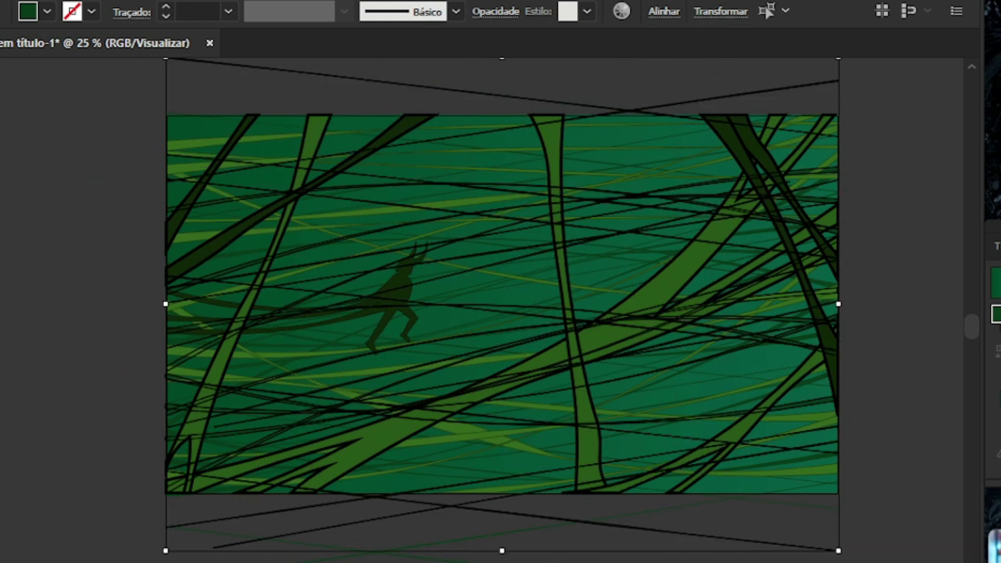
{"action": "left_click_drag", "start_coordinate": [650, 306], "coordinate": [679, 273]}
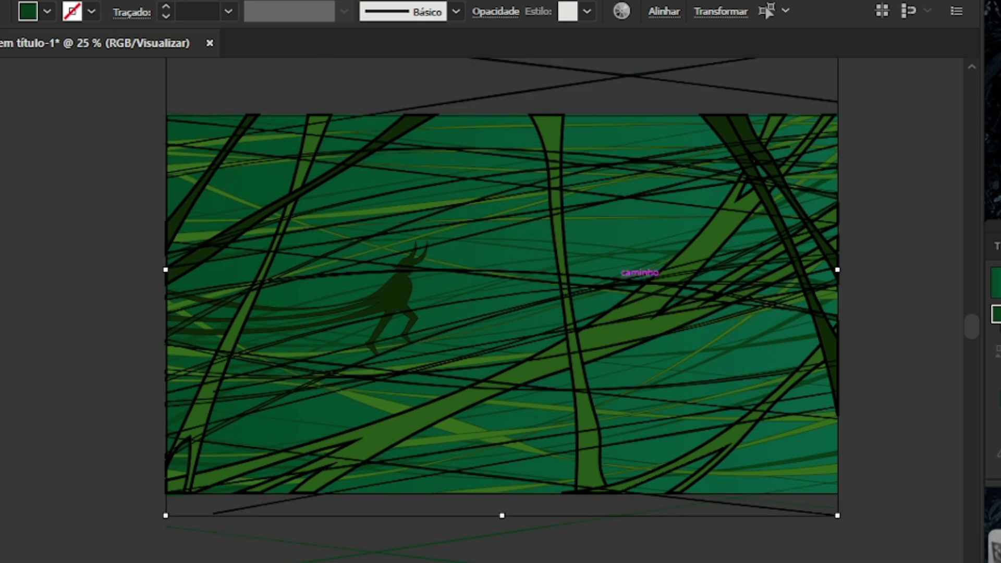
Change the fill of the pasted strands to the darker green #042811
{"action": "double_click", "coordinate": [995, 283]}
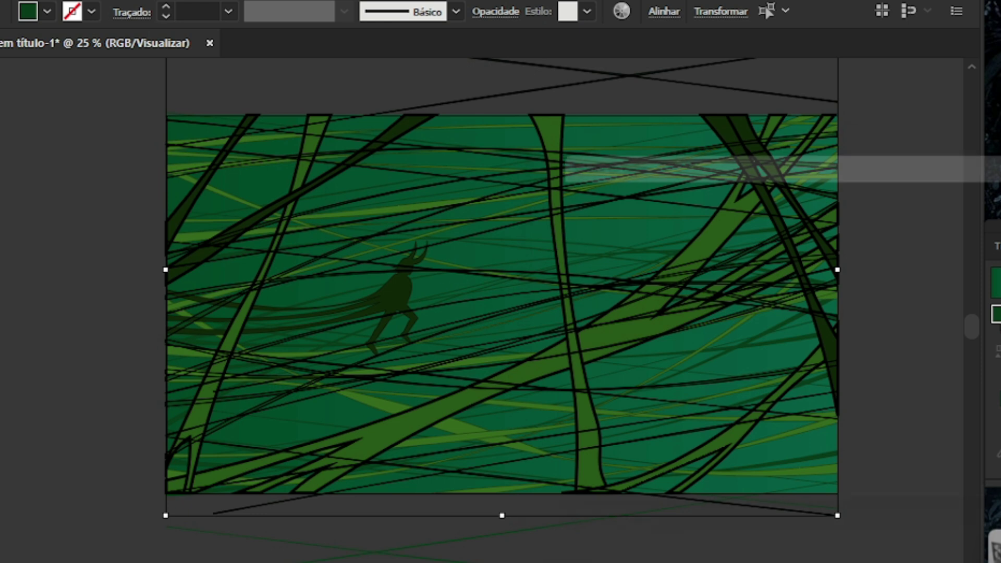
{"action": "left_click_drag", "start_coordinate": [773, 406], "coordinate": [782, 423]}
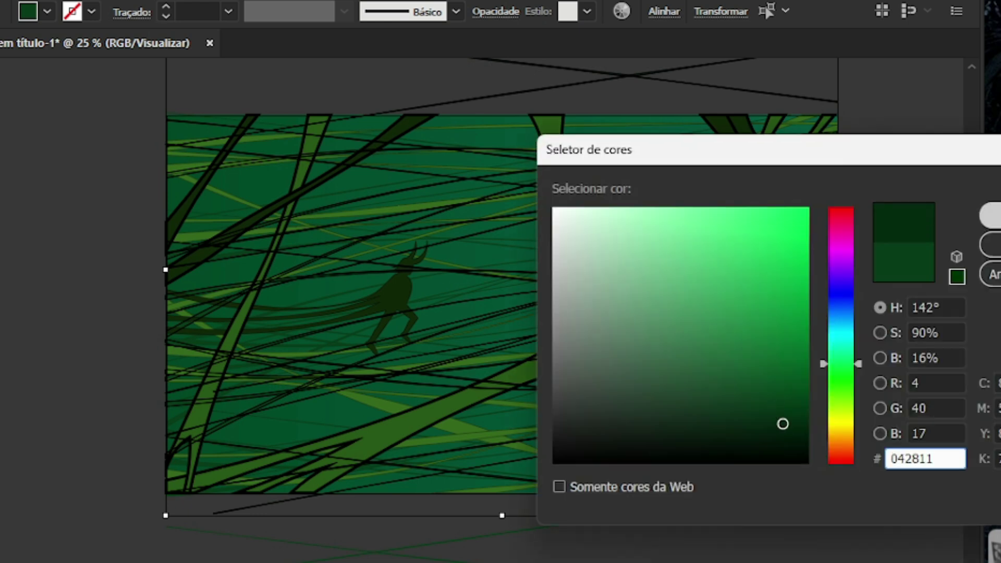
{"action": "key", "text": "Return"}
{"action": "key", "text": "ctrl+shift+a"}
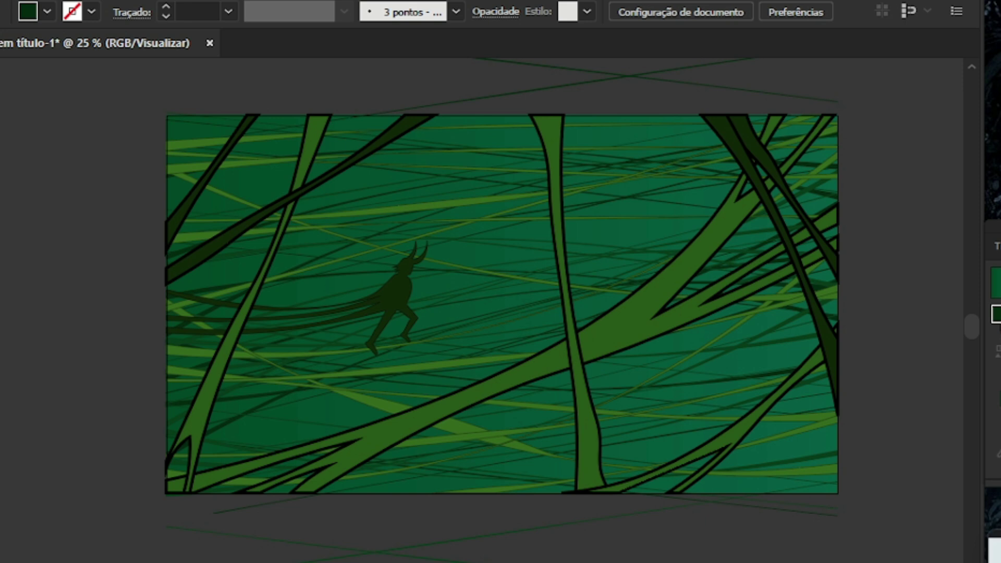
{"action": "left_click", "coordinate": [495, 11]}
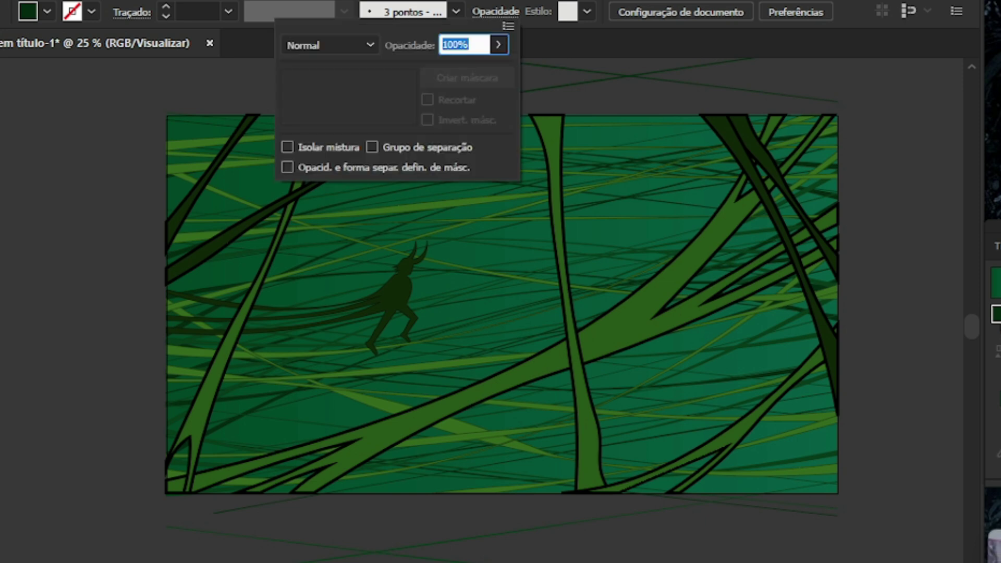
{"action": "left_click", "coordinate": [499, 44]}
{"action": "left_click_drag", "start_coordinate": [494, 69], "coordinate": [438, 69]}
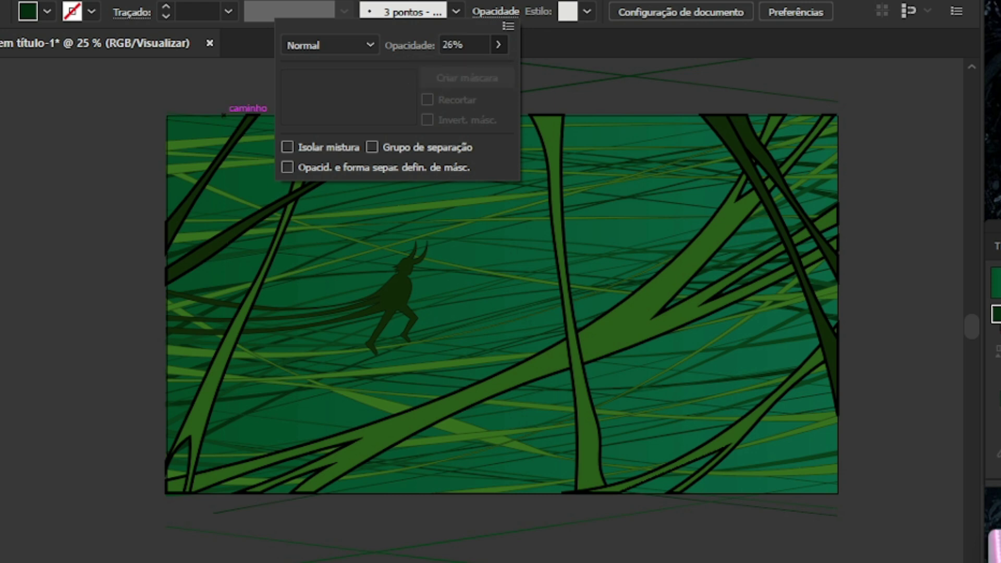
{"action": "key", "text": "Escape"}
Select the darker strands and lower their opacity so they blend into the green background
{"action": "left_click", "coordinate": [562, 467]}
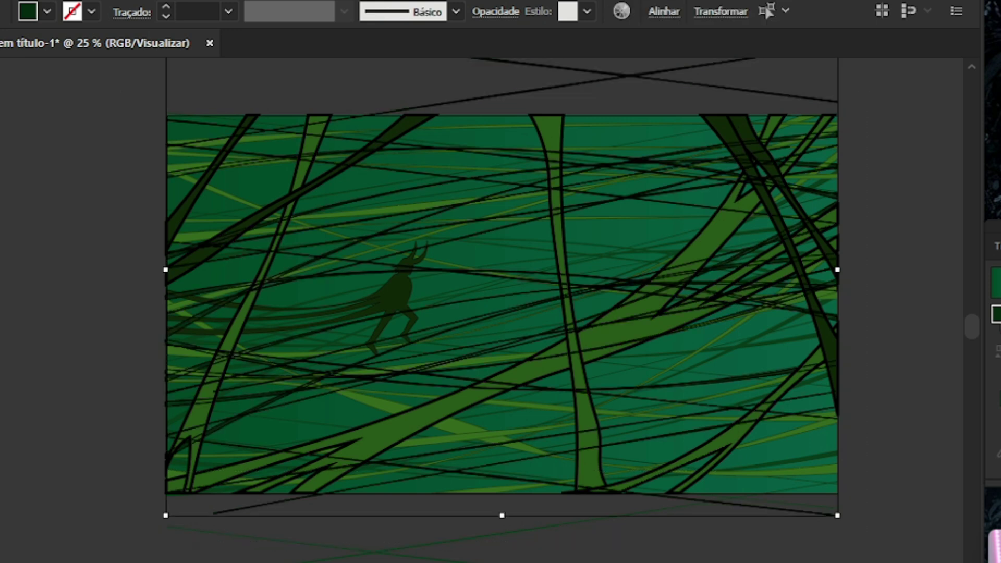
{"action": "scroll", "coordinate": [563, 467], "scroll_direction": "down", "scroll_amount": 1}
{"action": "left_click_drag", "start_coordinate": [231, 163], "coordinate": [824, 562]}
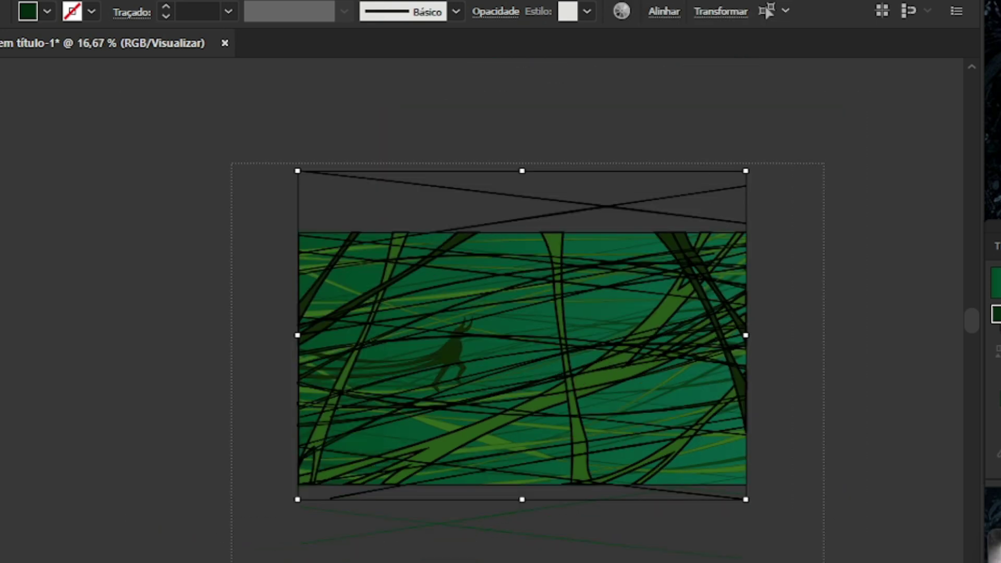
{"action": "scroll", "coordinate": [569, 538], "scroll_direction": "up", "scroll_amount": 1}
{"action": "scroll", "coordinate": [496, 480], "scroll_direction": "down", "scroll_amount": 1}
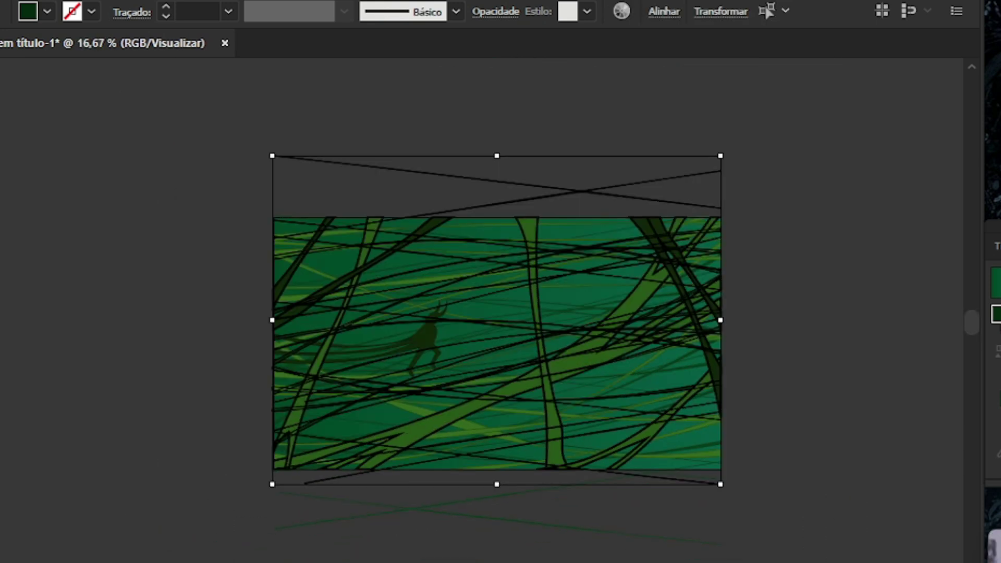
{"action": "scroll", "coordinate": [586, 334], "scroll_direction": "up", "scroll_amount": 1}
{"action": "left_click", "coordinate": [495, 11]}
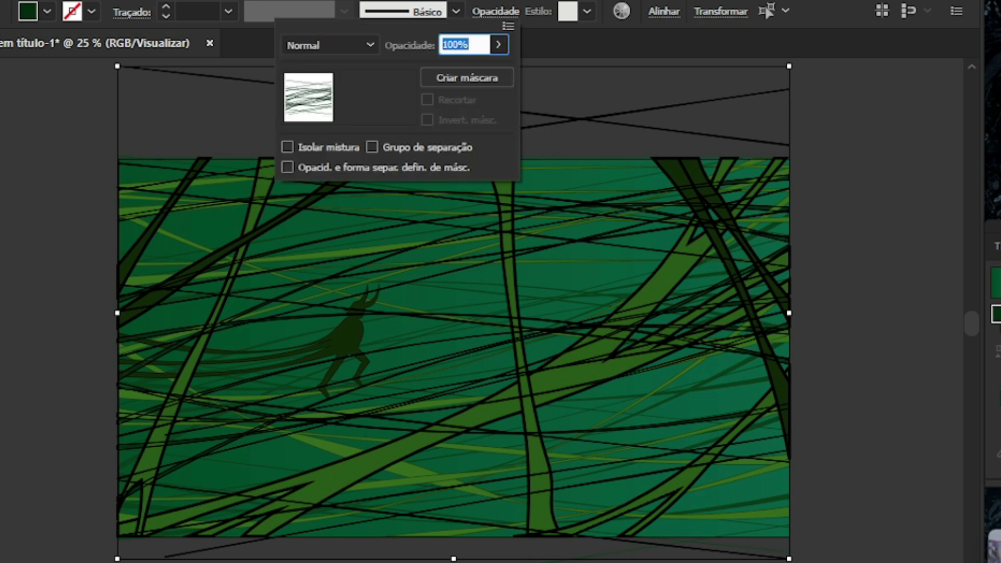
{"action": "left_click", "coordinate": [498, 44]}
{"action": "left_click_drag", "start_coordinate": [493, 68], "coordinate": [448, 69]}
{"action": "key", "text": "Return"}
{"action": "key", "text": "Escape"}
{"action": "key", "text": "ctrl+shift+a"}
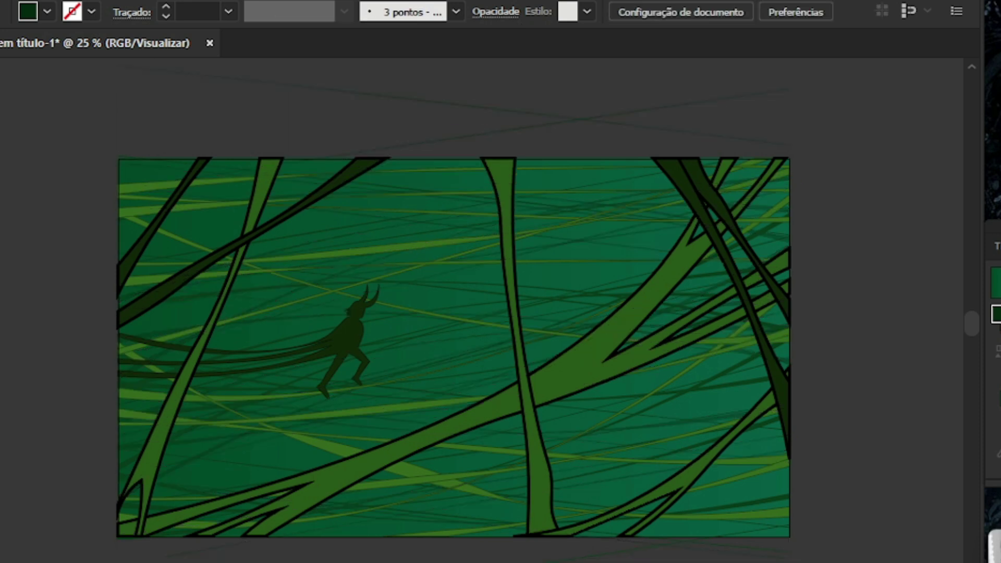
Rearrange individual dark strands across the scene, with a downward-curving strand near the artboard's lower edge
{"action": "left_click_drag", "start_coordinate": [464, 206], "coordinate": [463, 237]}
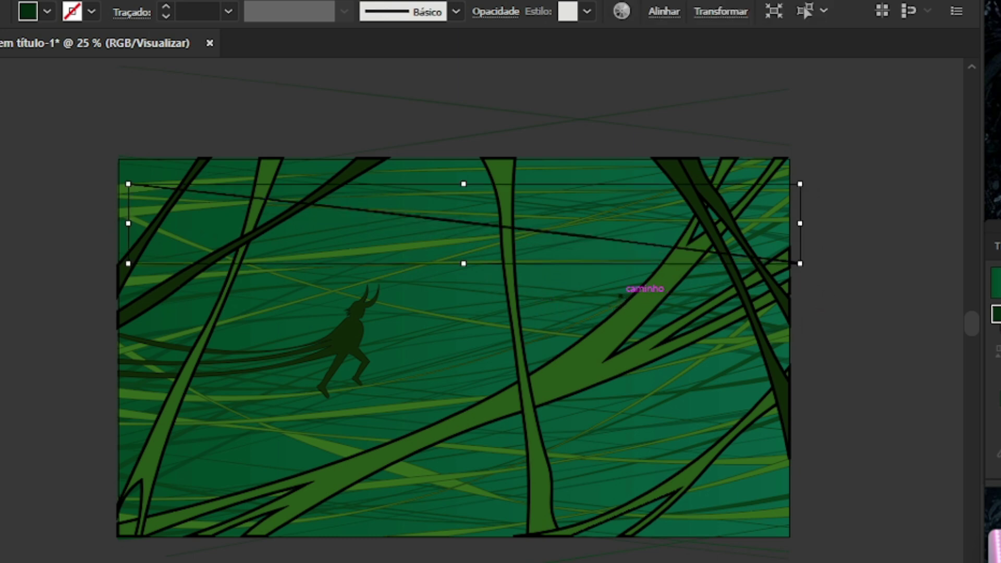
{"action": "left_click_drag", "start_coordinate": [598, 293], "coordinate": [446, 335]}
{"action": "left_click_drag", "start_coordinate": [572, 207], "coordinate": [565, 176]}
{"action": "left_click", "coordinate": [581, 213]}
{"action": "left_click_drag", "start_coordinate": [577, 287], "coordinate": [453, 474]}
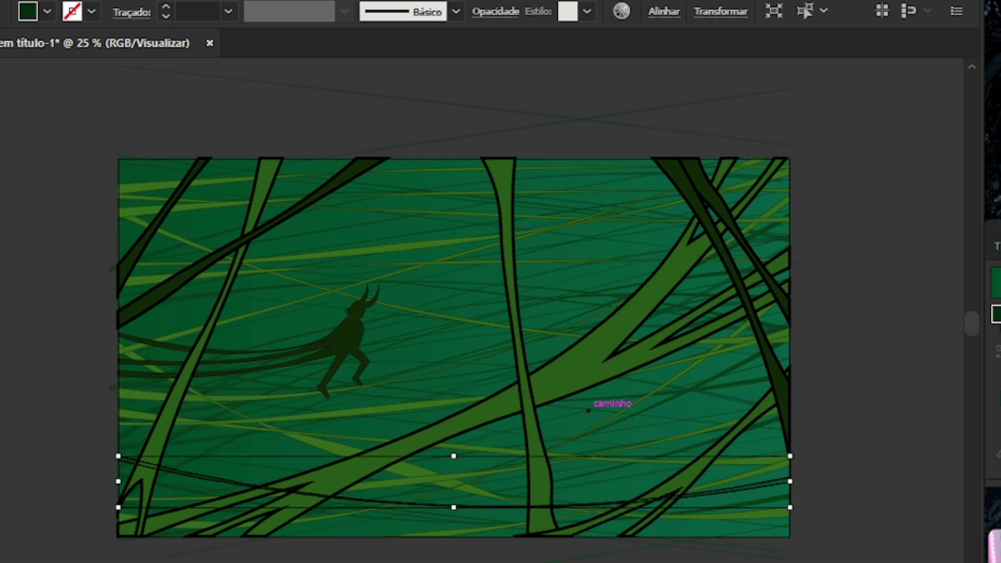
{"action": "left_click_drag", "start_coordinate": [480, 330], "coordinate": [452, 364]}
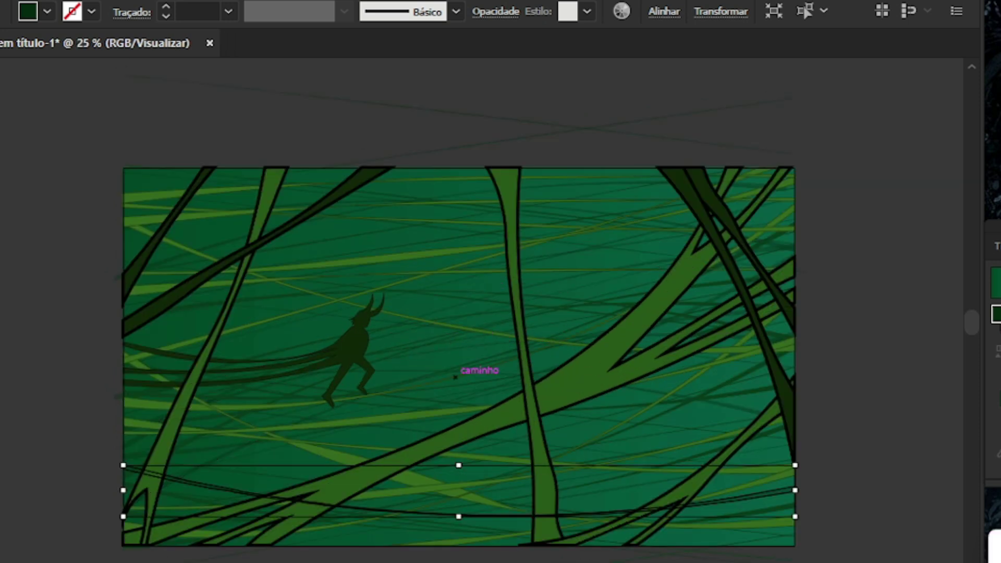
Arch the curved strand across the upper artboard and reposition the straight diagonal strands across the middle and lower areas
{"action": "left_click_drag", "start_coordinate": [789, 410], "coordinate": [458, 222]}
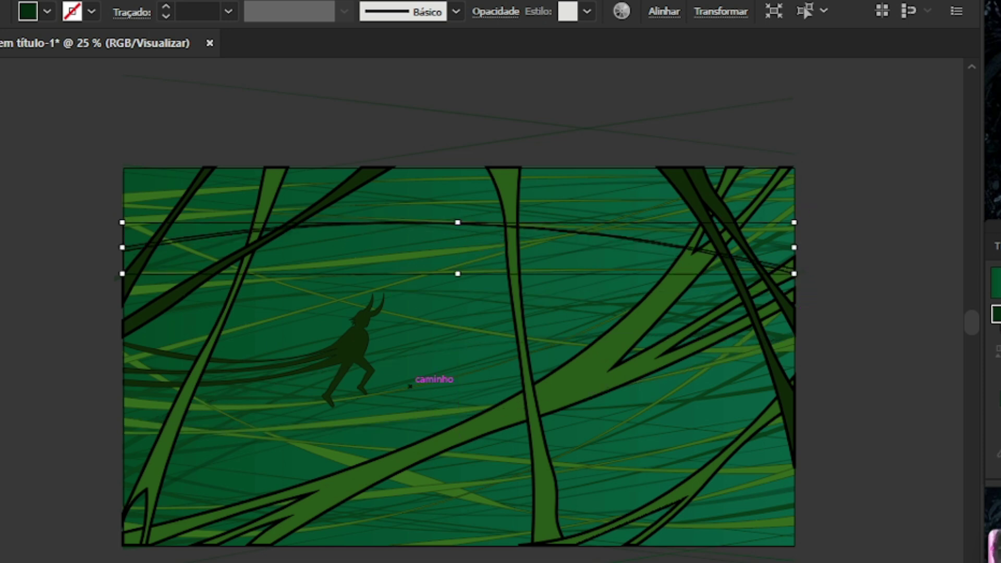
{"action": "left_click", "coordinate": [453, 391]}
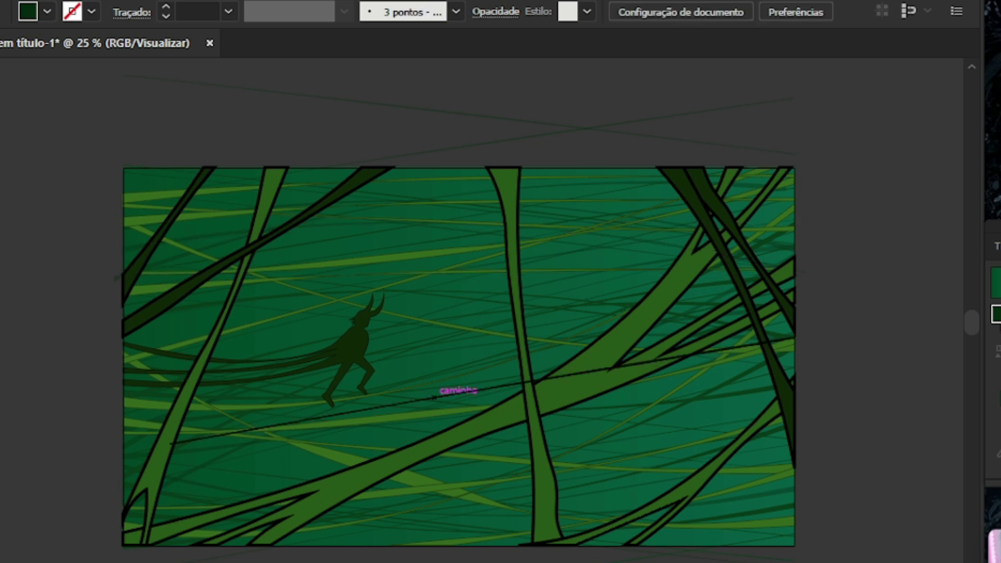
{"action": "left_click_drag", "start_coordinate": [798, 299], "coordinate": [174, 405]}
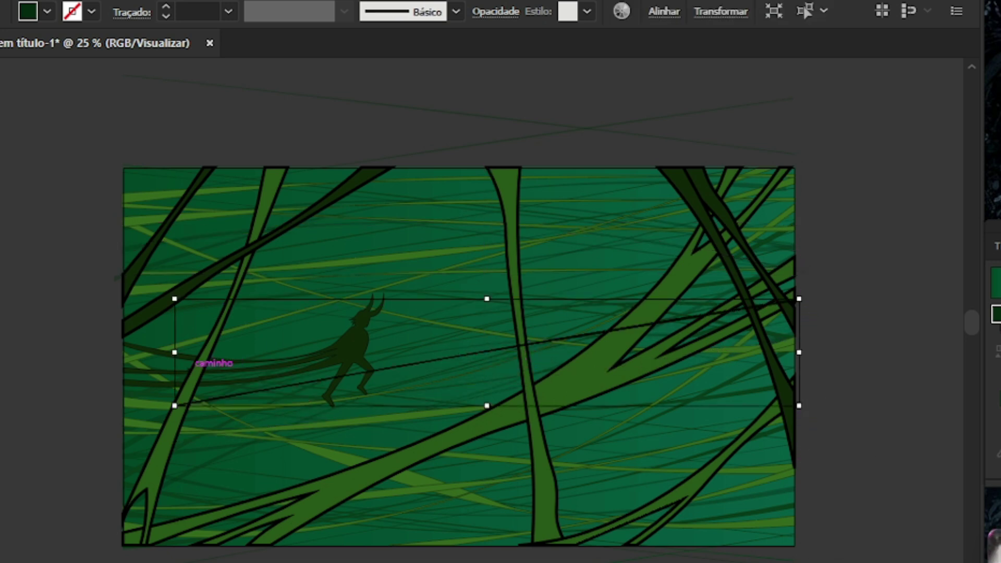
{"action": "left_click_drag", "start_coordinate": [458, 357], "coordinate": [457, 315]}
{"action": "left_click_drag", "start_coordinate": [198, 462], "coordinate": [451, 429]}
{"action": "key", "text": "ctrl+minus"}
{"action": "key", "text": "ctrl+minus"}
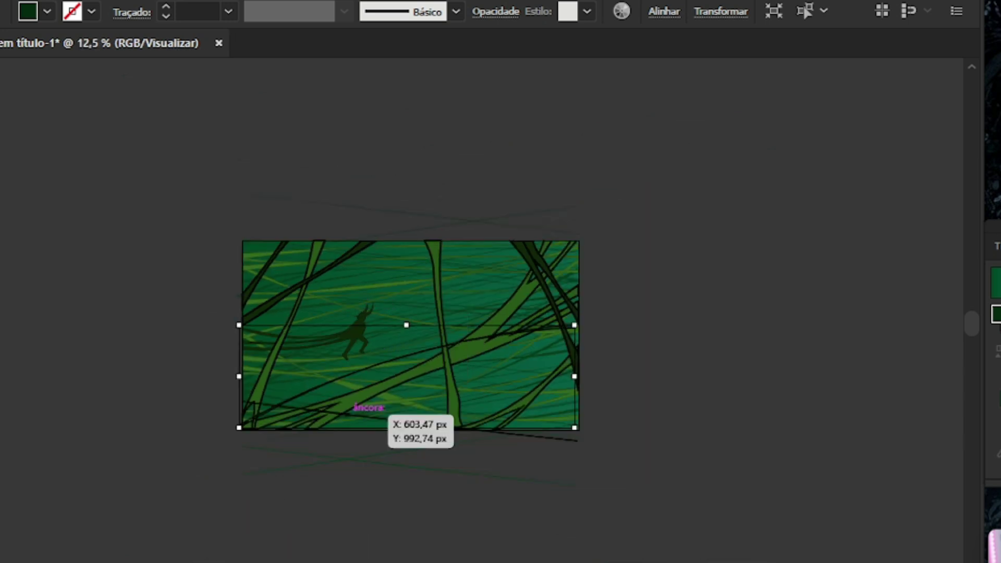
Paste a copy of the dark diagonal strands and position it across the middle and lower artboard
{"action": "scroll", "coordinate": [345, 413], "scroll_direction": "up", "scroll_amount": 1}
{"action": "key", "text": "ctrl+v"}
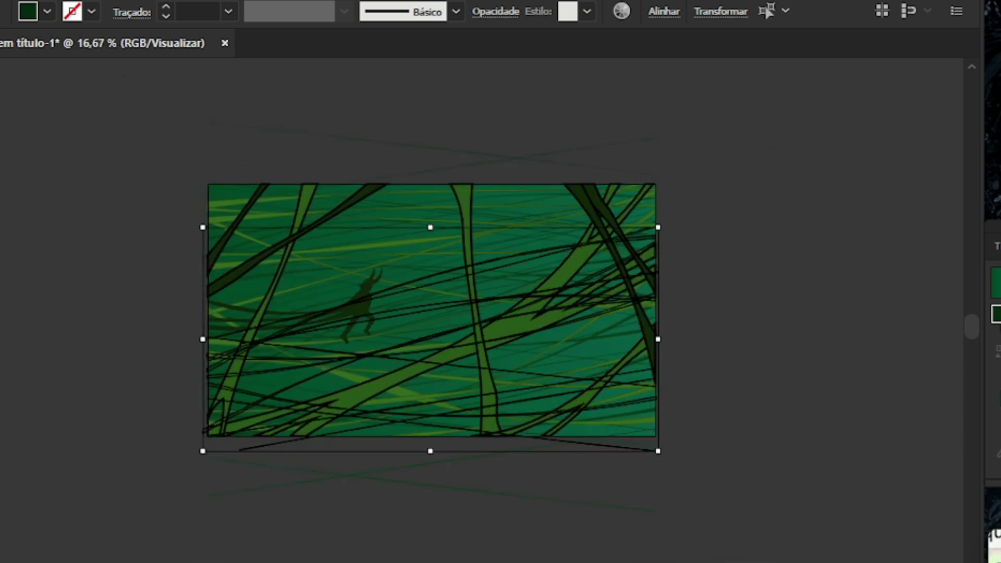
{"action": "scroll", "coordinate": [360, 350], "scroll_direction": "up", "scroll_amount": 1}
{"action": "scroll", "coordinate": [444, 339], "scroll_direction": "down", "scroll_amount": 1}
{"action": "scroll", "coordinate": [444, 315], "scroll_direction": "up", "scroll_amount": 1}
{"action": "left_click_drag", "start_coordinate": [447, 319], "coordinate": [479, 322]}
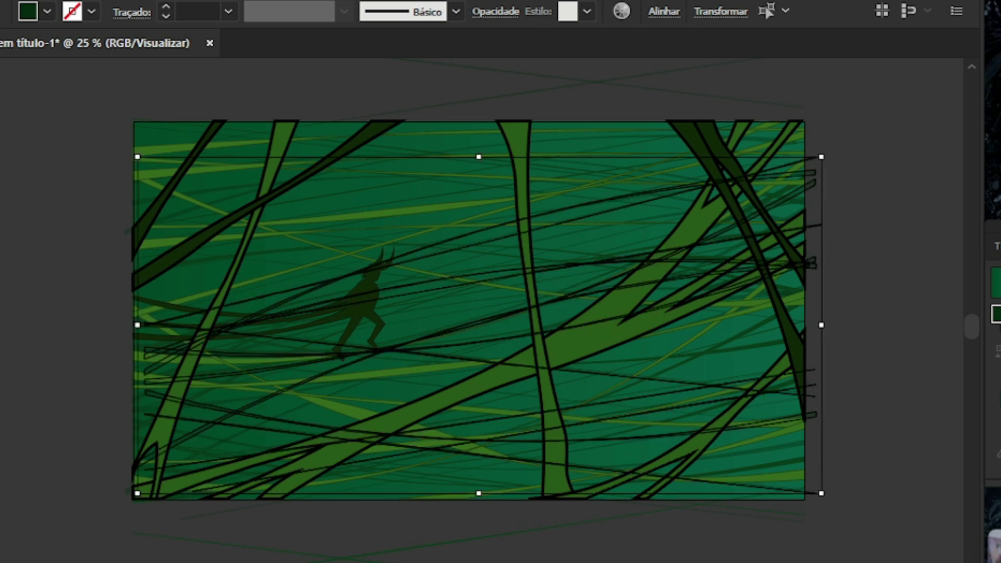
Position the copied dark strands lower across the artboard, extending past its lower edge, and deselect them
{"action": "left_click_drag", "start_coordinate": [136, 492], "coordinate": [189, 257]}
{"action": "left_click_drag", "start_coordinate": [443, 338], "coordinate": [469, 459]}
{"action": "scroll", "coordinate": [612, 407], "scroll_direction": "down", "scroll_amount": 2}
{"action": "key", "text": "ctrl+shift+a"}
{"action": "scroll", "coordinate": [539, 362], "scroll_direction": "up", "scroll_amount": 3}
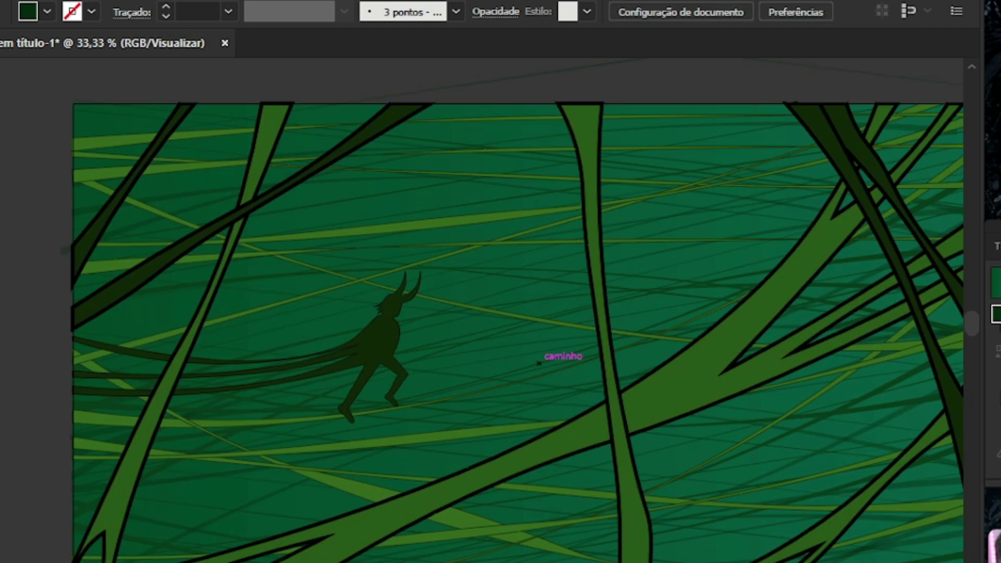
{"action": "scroll", "coordinate": [509, 252], "scroll_direction": "down", "scroll_amount": 2}
{"action": "scroll", "coordinate": [526, 268], "scroll_direction": "up", "scroll_amount": 1}
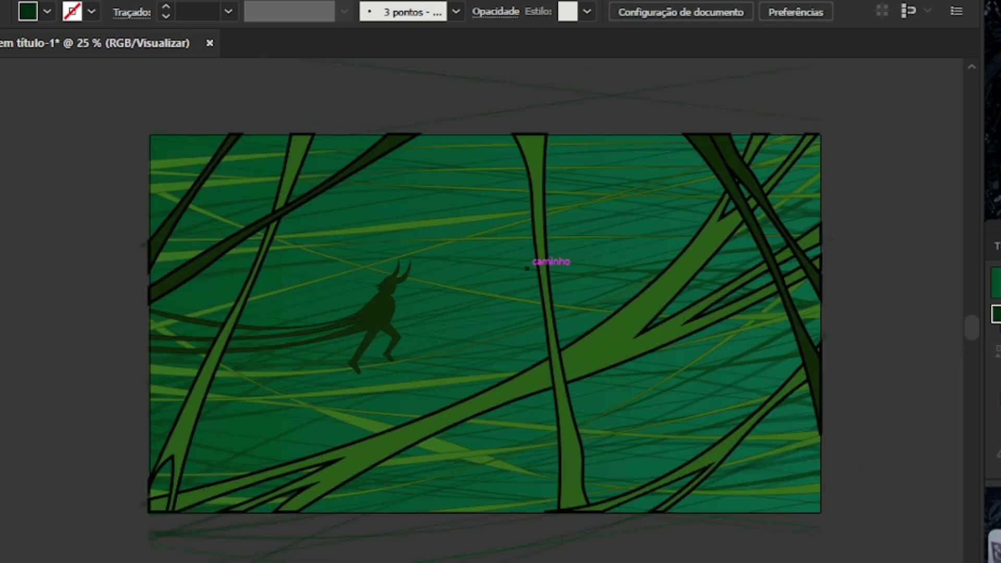
{"action": "scroll", "coordinate": [527, 268], "scroll_direction": "down", "scroll_amount": 2}
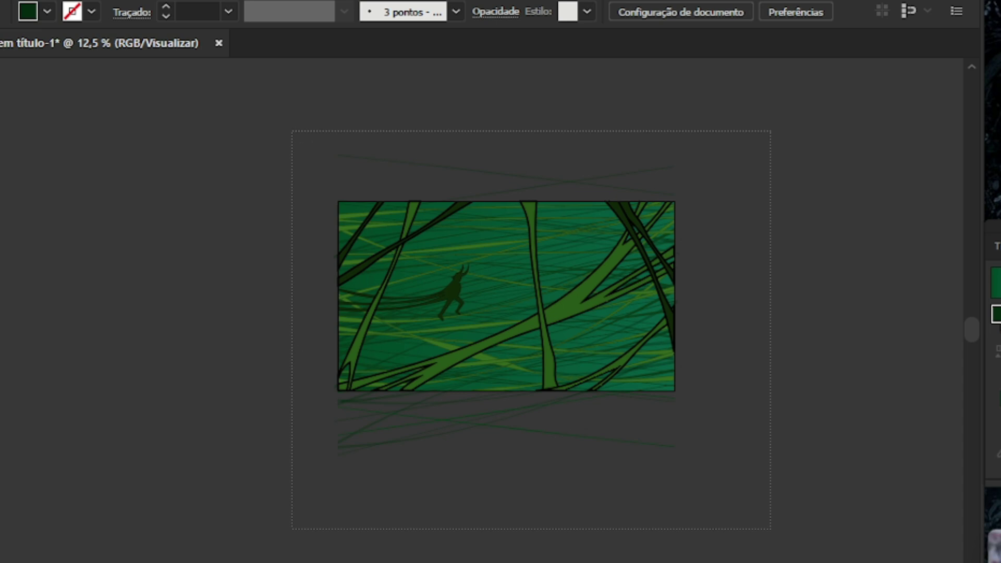
Select the dark strands together with the background rectangle for trimming with the Shape Builder tool
{"action": "left_click_drag", "start_coordinate": [291, 529], "coordinate": [293, 529]}
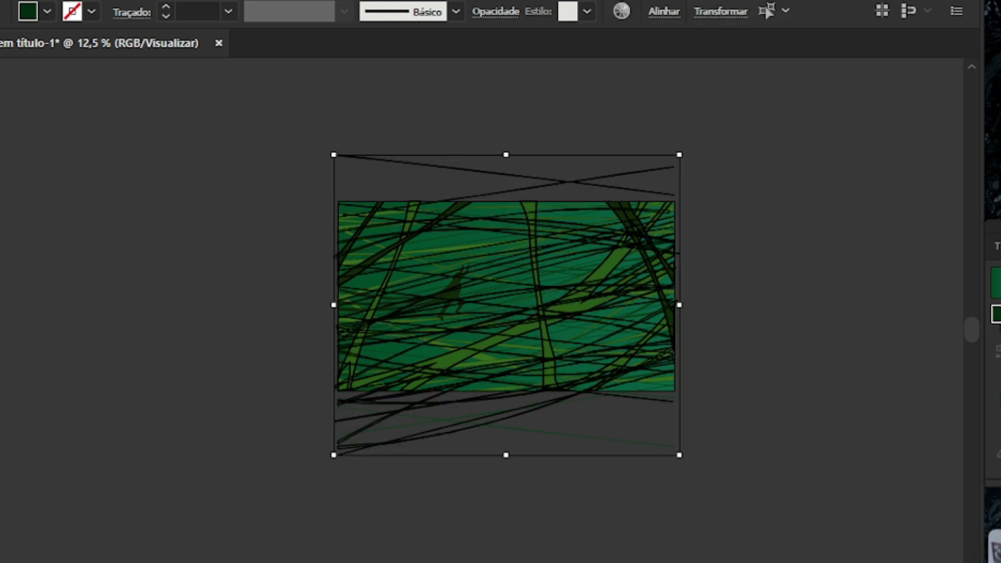
{"action": "left_click_drag", "start_coordinate": [303, 116], "coordinate": [759, 492]}
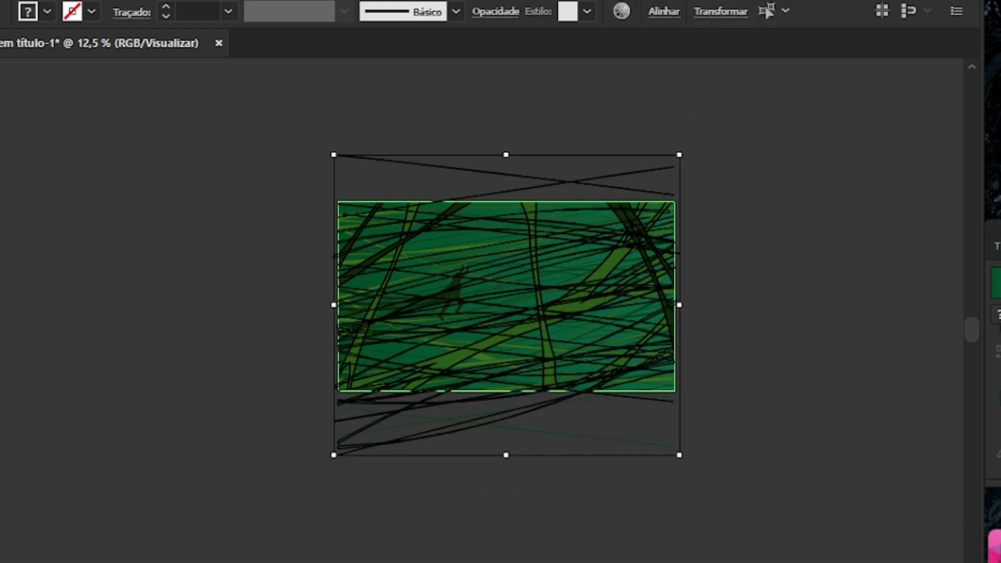
{"action": "key", "text": "a"}
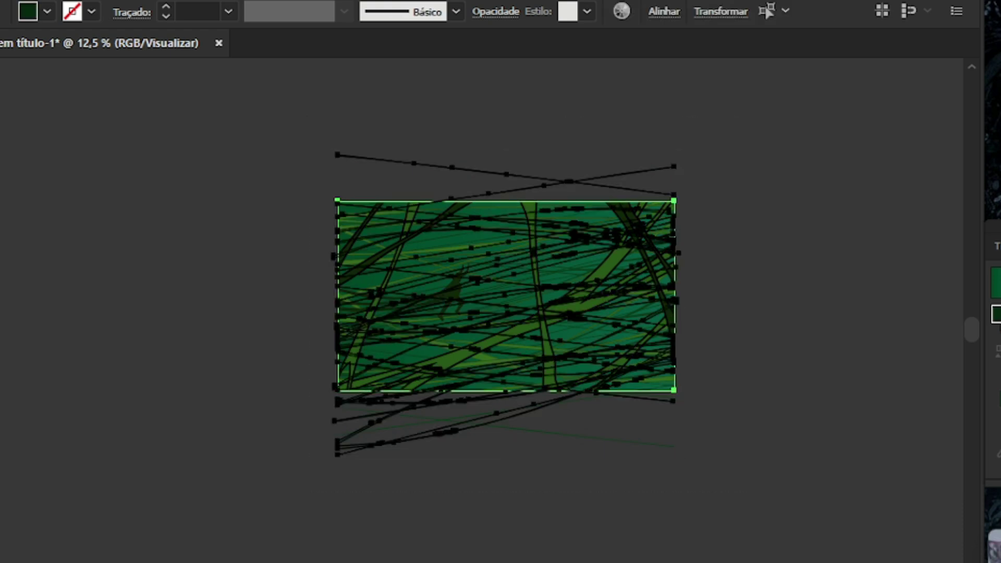
Remove the strand sections that extend above the artboard's upper edge
{"action": "scroll", "coordinate": [507, 110], "scroll_direction": "up", "scroll_amount": 1}
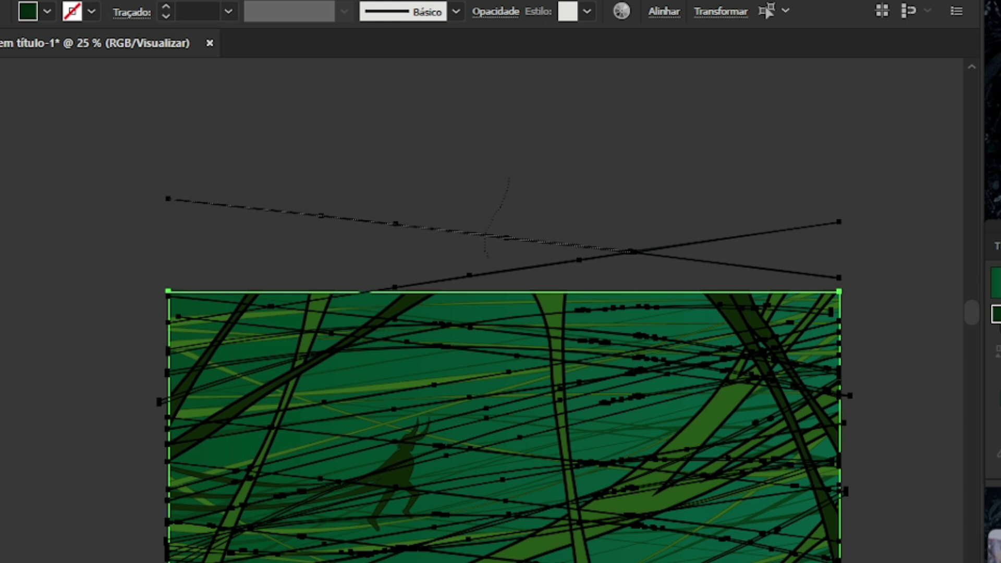
{"action": "key", "text": "Delete"}
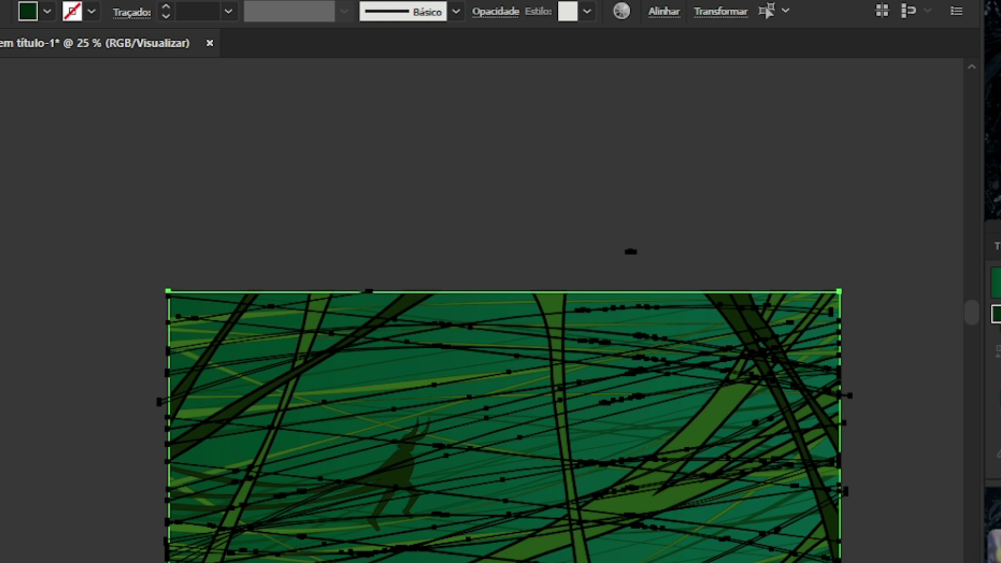
{"action": "scroll", "coordinate": [668, 244], "scroll_direction": "up", "scroll_amount": 2}
{"action": "scroll", "coordinate": [498, 242], "scroll_direction": "down", "scroll_amount": 4}
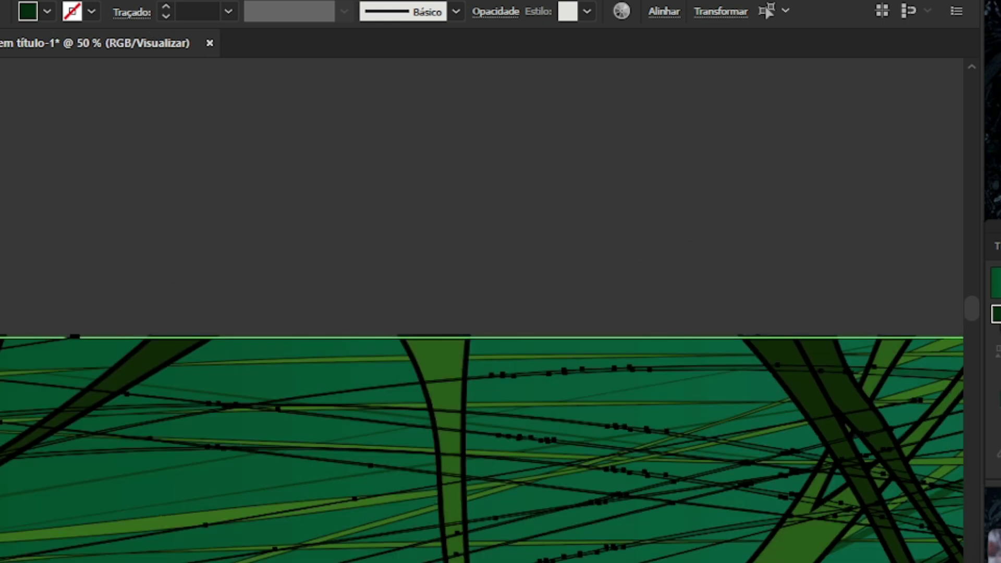
{"action": "scroll", "coordinate": [498, 242], "scroll_direction": "up", "scroll_amount": 4}
{"action": "scroll", "coordinate": [477, 313], "scroll_direction": "up", "scroll_amount": 7}
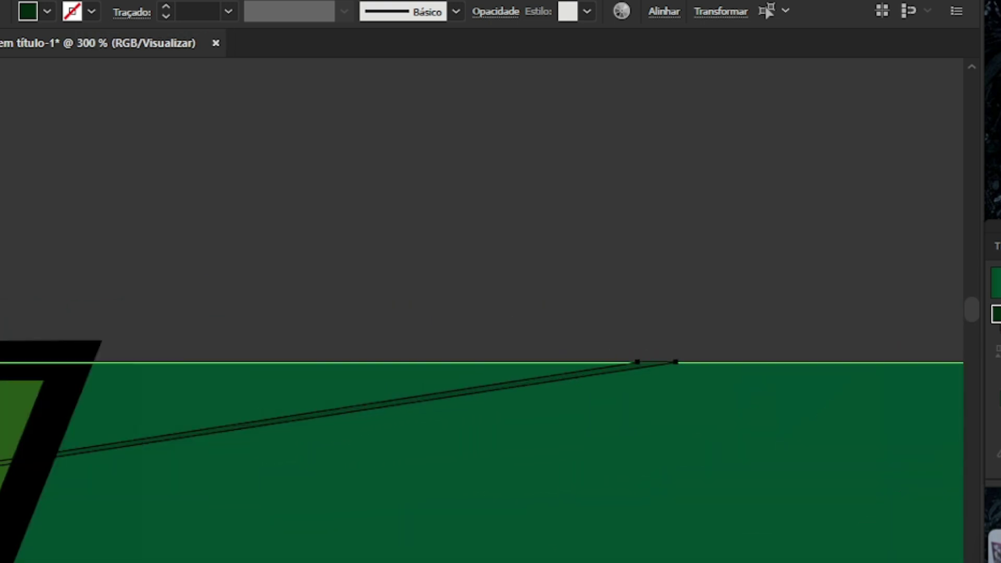
{"action": "scroll", "coordinate": [476, 313], "scroll_direction": "down", "scroll_amount": 7}
{"action": "scroll", "coordinate": [477, 292], "scroll_direction": "down", "scroll_amount": 3}
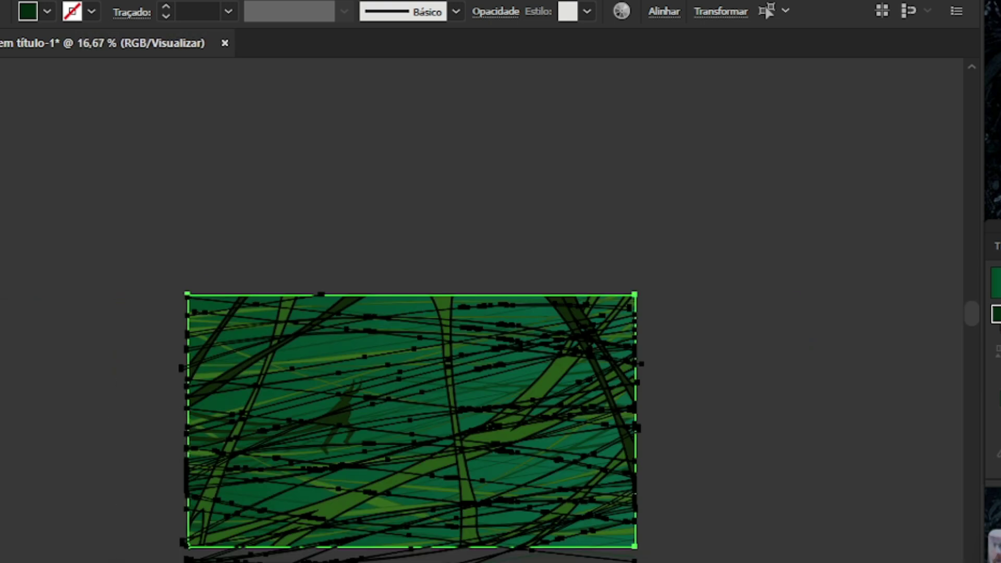
Remove the long selected strand sections hanging below the artboard's lower edge
{"action": "scroll", "coordinate": [377, 430], "scroll_direction": "up", "scroll_amount": 5}
{"action": "mouse_move", "coordinate": [589, 399]}
{"action": "left_mouse_down"}
{"action": "mouse_move", "coordinate": [204, 347]}
{"action": "mouse_move", "coordinate": [82, 314]}
{"action": "mouse_move", "coordinate": [55, 377]}
{"action": "mouse_move", "coordinate": [101, 527]}
{"action": "mouse_move", "coordinate": [12, 462]}
{"action": "mouse_move", "coordinate": [15, 339]}
{"action": "mouse_move", "coordinate": [40, 287]}
{"action": "mouse_move", "coordinate": [138, 278]}
{"action": "mouse_move", "coordinate": [555, 288]}
{"action": "mouse_move", "coordinate": [613, 281]}
{"action": "mouse_move", "coordinate": [534, 262]}
{"action": "mouse_move", "coordinate": [618, 271]}
{"action": "mouse_move", "coordinate": [316, 291]}
{"action": "mouse_move", "coordinate": [222, 301]}
{"action": "mouse_move", "coordinate": [218, 312]}
{"action": "mouse_move", "coordinate": [290, 261]}
{"action": "mouse_move", "coordinate": [218, 255]}
{"action": "mouse_move", "coordinate": [4, 276]}
{"action": "mouse_move", "coordinate": [102, 312]}
{"action": "mouse_move", "coordinate": [69, 254]}
{"action": "mouse_move", "coordinate": [62, 286]}
{"action": "left_mouse_up"}
{"action": "key", "text": "ctrl+minus"}
{"action": "key", "text": "ctrl+minus"}
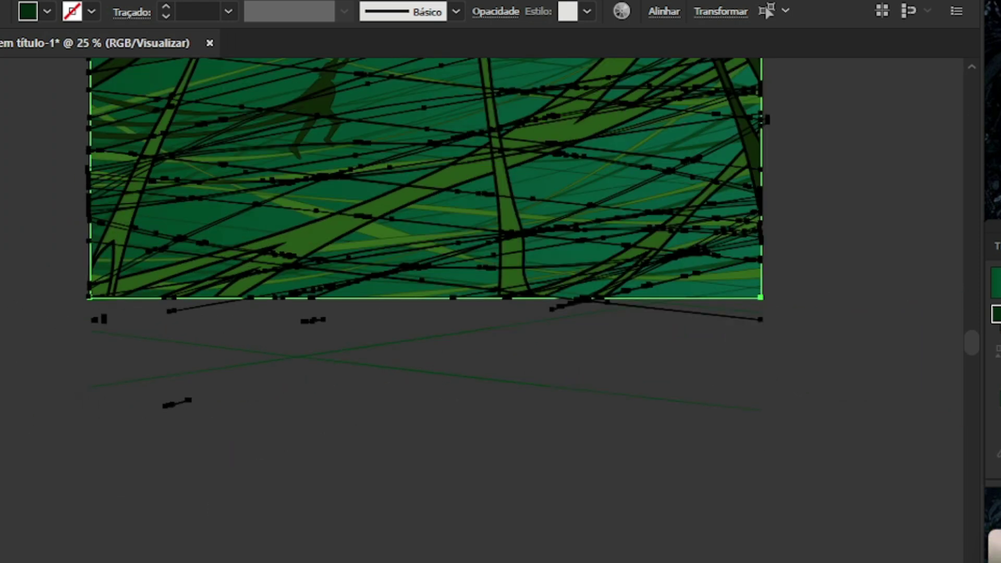
Remove the small leftover strand fragment just below the artboard, near the base of a thick outlined vine
{"action": "key", "text": "ctrl+1"}
{"action": "mouse_move", "coordinate": [548, 311]}
{"action": "left_mouse_down"}
{"action": "mouse_move", "coordinate": [213, 310]}
{"action": "mouse_move", "coordinate": [344, 284]}
{"action": "left_mouse_up"}
{"action": "key", "text": "ctrl+plus"}
{"action": "key", "text": "ctrl+plus"}
{"action": "key", "text": "ctrl+plus"}
{"action": "key", "text": "ctrl+plus"}
{"action": "key", "text": "ctrl+plus"}
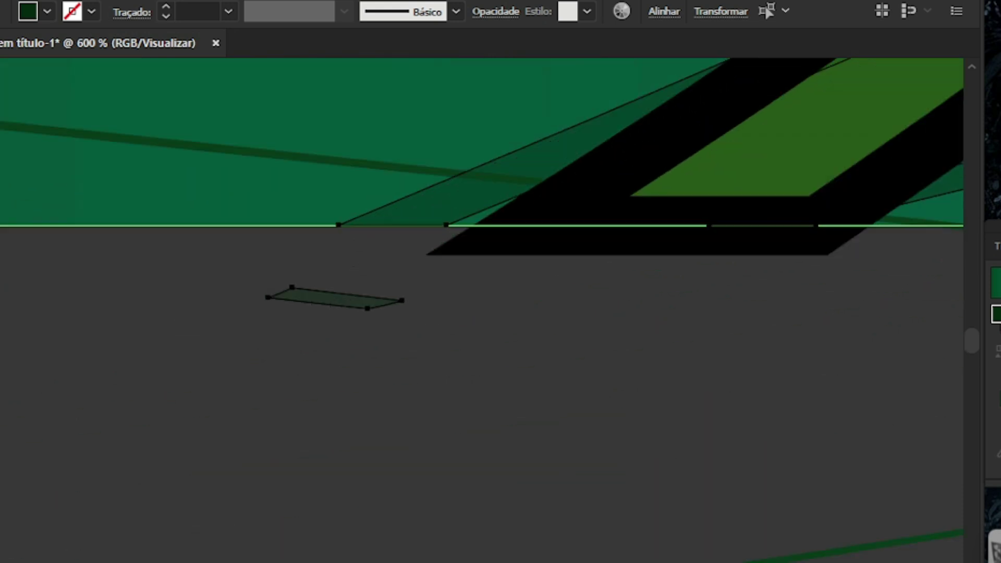
{"action": "key", "text": "Delete"}
{"action": "key", "text": "ctrl+a"}
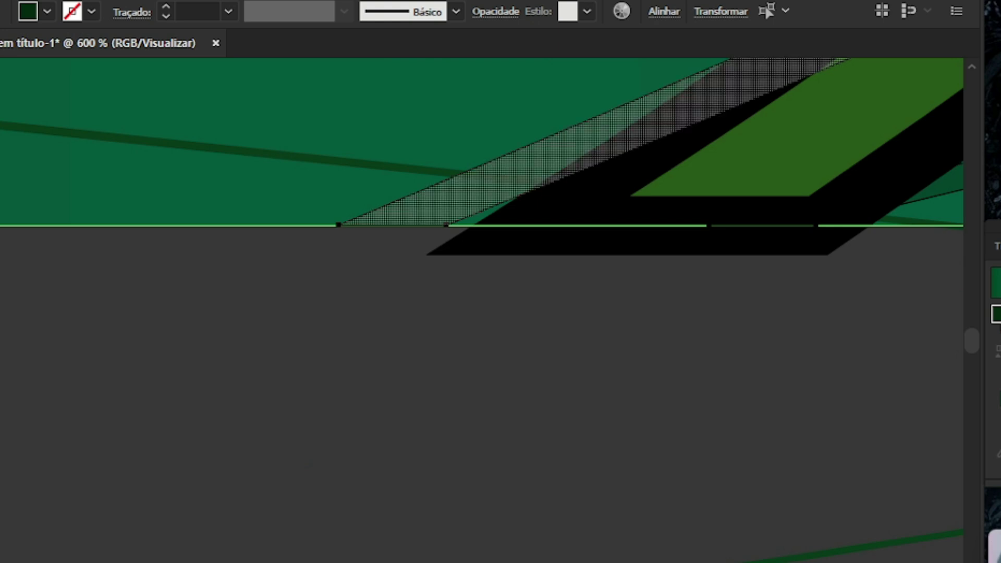
Clear the remaining short strand fragments scattered below the lower left part of the artboard
{"action": "key", "text": "ctrl+minus"}
{"action": "key", "text": "ctrl+minus"}
{"action": "key", "text": "ctrl+minus"}
{"action": "key", "text": "ctrl+minus"}
{"action": "key", "text": "ctrl+minus"}
{"action": "key", "text": "ctrl+minus"}
{"action": "key", "text": "ctrl+minus"}
{"action": "key", "text": "ctrl+minus"}
{"action": "key", "text": "ctrl+minus"}
{"action": "key", "text": "ctrl+plus"}
{"action": "key", "text": "ctrl+plus"}
{"action": "key", "text": "ctrl+plus"}
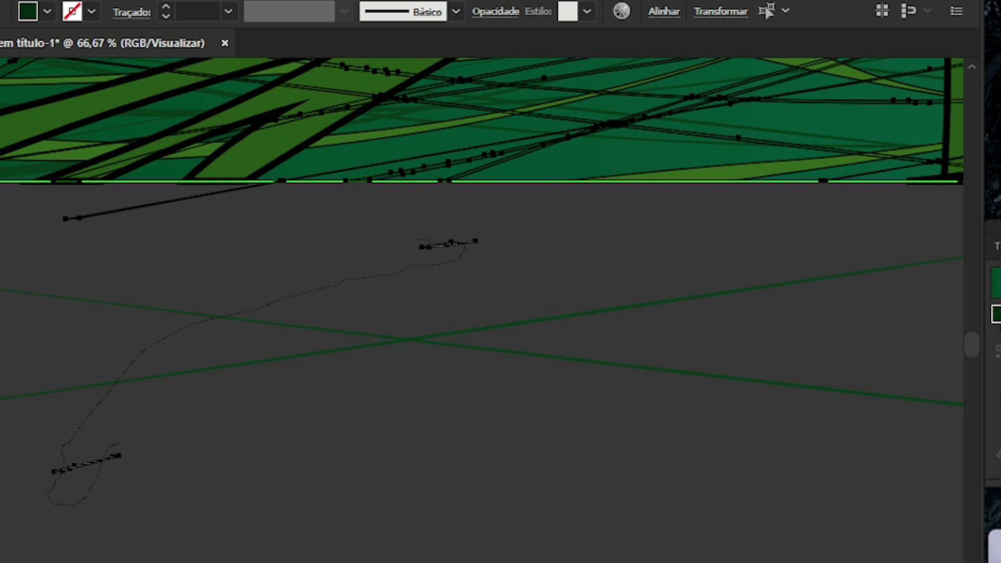
{"action": "key", "text": "ctrl+minus"}
{"action": "key", "text": "ctrl+minus"}
{"action": "key", "text": "ctrl+plus"}
{"action": "key", "text": "ctrl+plus"}
{"action": "key", "text": "ctrl+plus"}
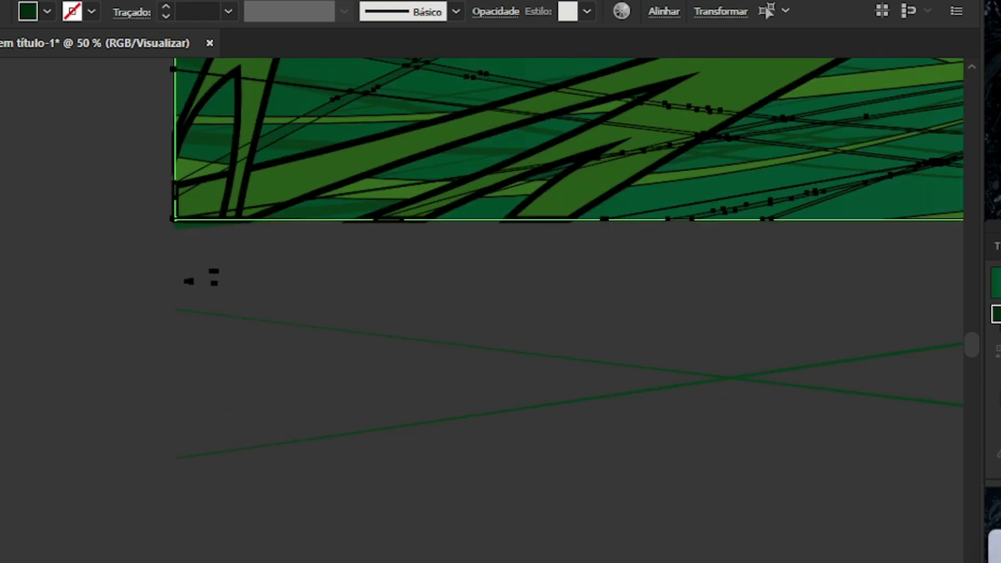
Remove the last tiny strand fragments beneath the artboard's lower-left corner
{"action": "scroll", "coordinate": [171, 277], "scroll_direction": "up", "scroll_amount": 4}
{"action": "mouse_move", "coordinate": [177, 285]}
{"action": "left_mouse_down"}
{"action": "mouse_move", "coordinate": [193, 263]}
{"action": "mouse_move", "coordinate": [324, 217]}
{"action": "mouse_move", "coordinate": [327, 288]}
{"action": "left_mouse_up"}
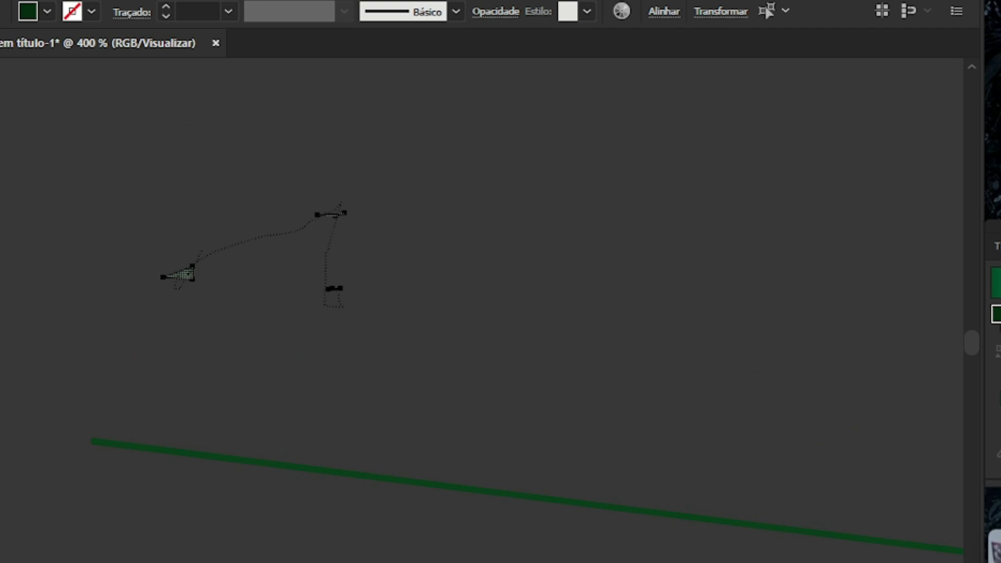
{"action": "key", "text": "ctrl+minus"}
{"action": "key", "text": "ctrl+minus"}
{"action": "key", "text": "ctrl+minus"}
{"action": "key", "text": "ctrl+minus"}
{"action": "key", "text": "ctrl+minus"}
{"action": "key", "text": "ctrl+minus"}
{"action": "key", "text": "ctrl+minus"}
{"action": "key", "text": "ctrl+minus"}
{"action": "key", "text": "ctrl+minus"}
{"action": "key", "text": "ctrl+minus"}
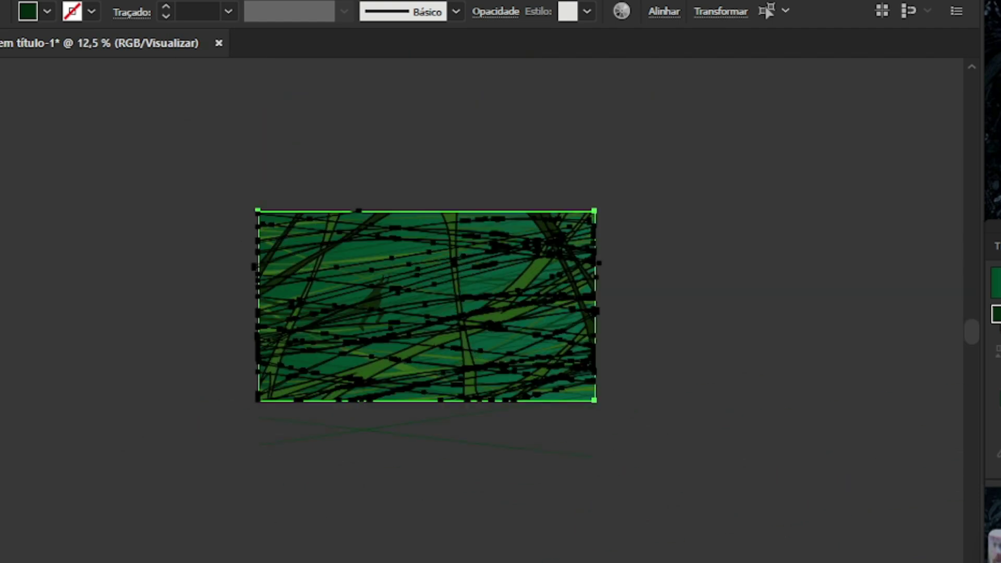
{"action": "key", "text": "ctrl+plus"}
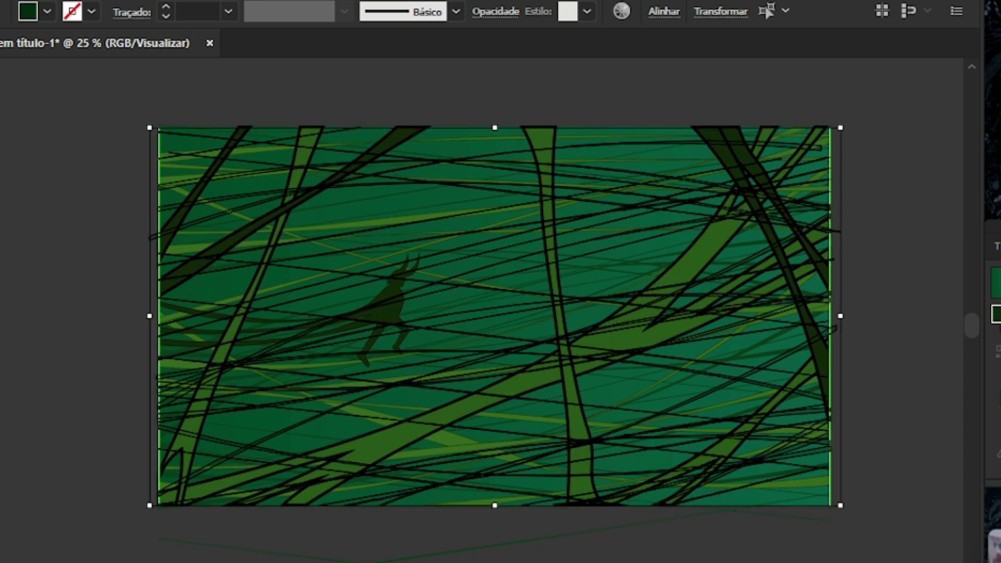
Reselect the dark strands together with the background rectangle and resume trimming with the Shape Builder tool
{"action": "key", "text": "Delete"}
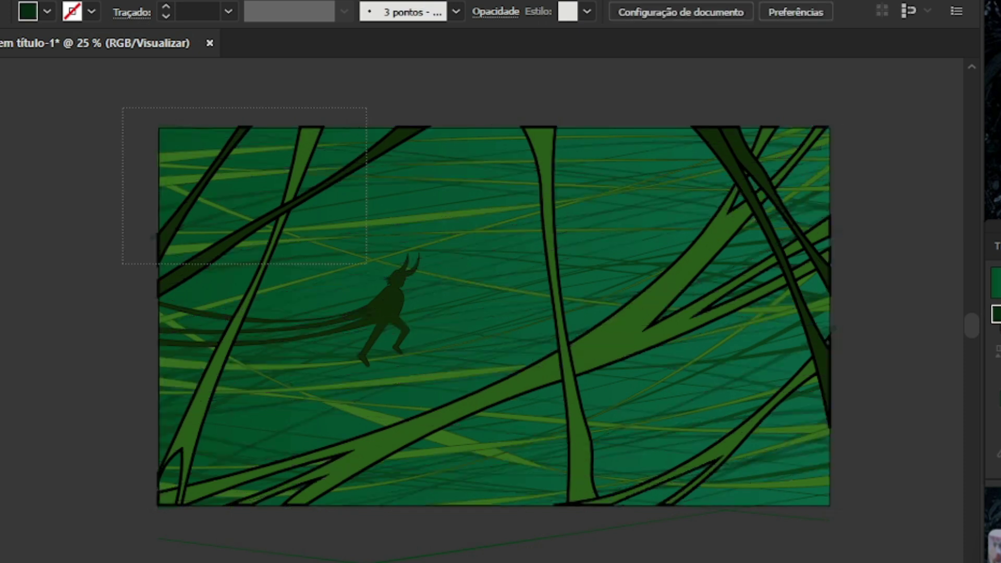
{"action": "key", "text": "ctrl+z"}
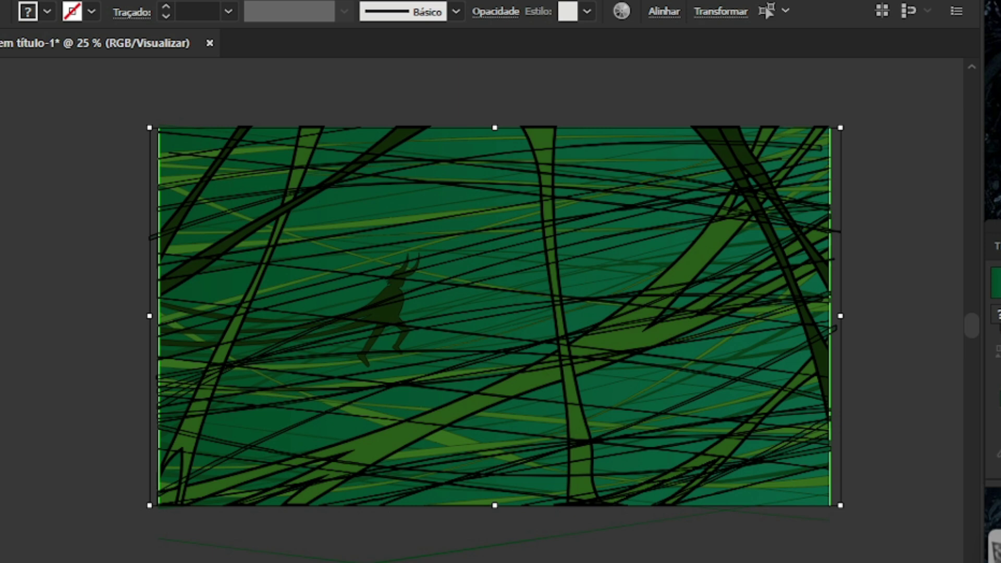
{"action": "key", "text": "a"}
{"action": "key", "text": "ctrl+1"}
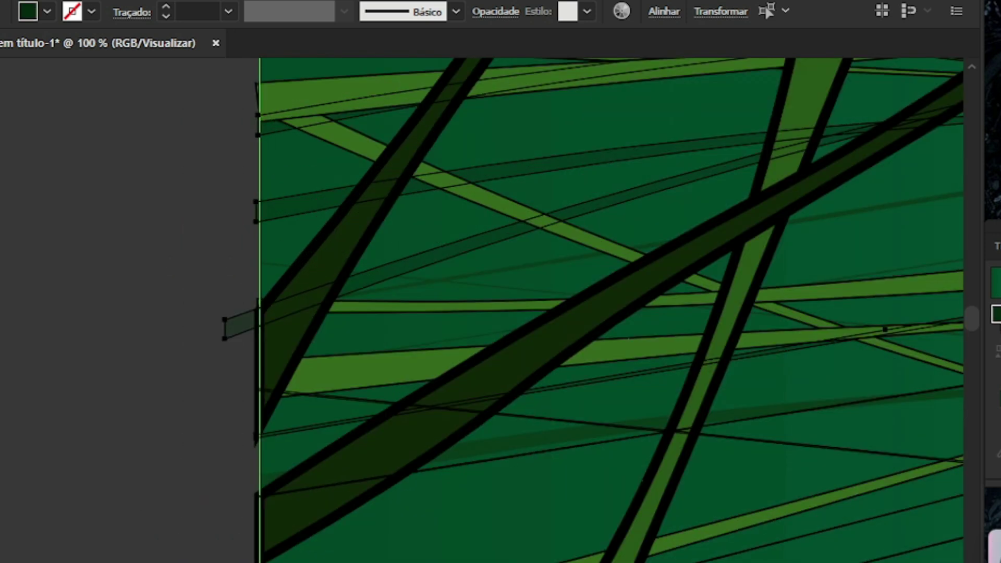
Try to trim a thin strand's overhang at the lower part of the artboard's left edge, and undo it
{"action": "scroll", "coordinate": [610, 310], "scroll_direction": "down", "scroll_amount": 5}
{"action": "scroll", "coordinate": [240, 448], "scroll_direction": "down", "scroll_amount": 4}
{"action": "scroll", "coordinate": [219, 452], "scroll_direction": "up", "scroll_amount": 4}
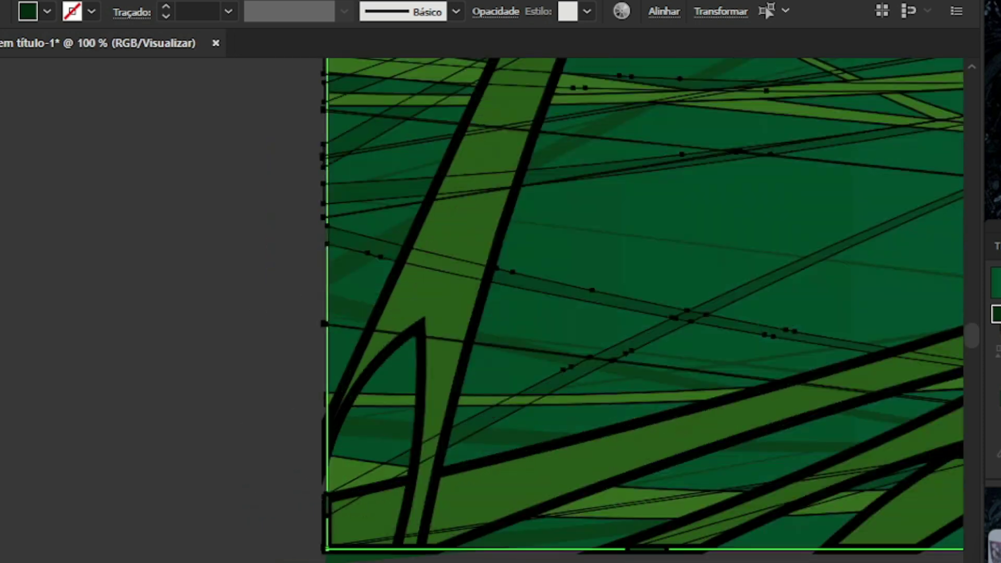
{"action": "scroll", "coordinate": [168, 472], "scroll_direction": "down", "scroll_amount": 5}
{"action": "scroll", "coordinate": [182, 312], "scroll_direction": "up", "scroll_amount": 8}
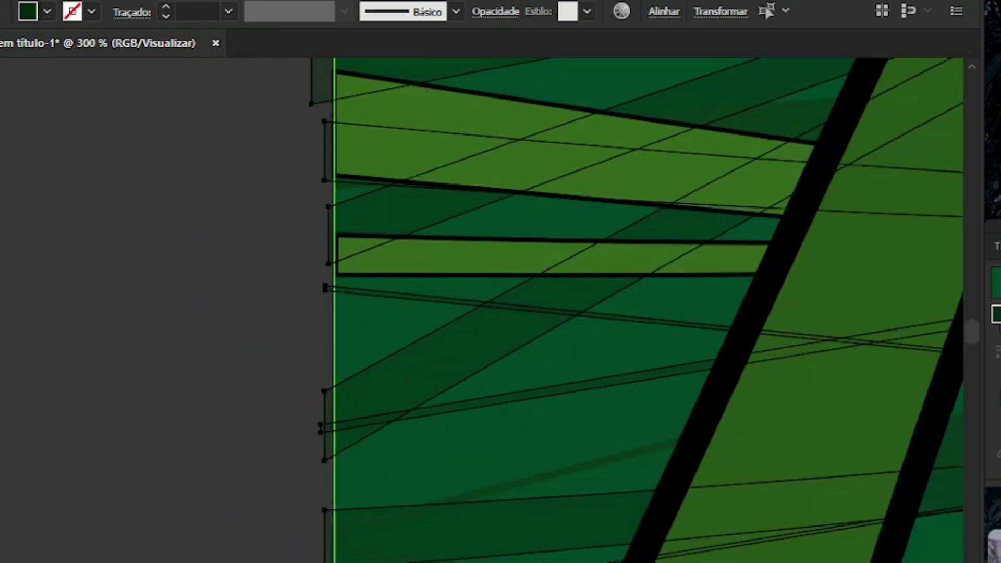
{"action": "scroll", "coordinate": [334, 338], "scroll_direction": "down", "scroll_amount": 4}
{"action": "scroll", "coordinate": [334, 339], "scroll_direction": "up", "scroll_amount": 4}
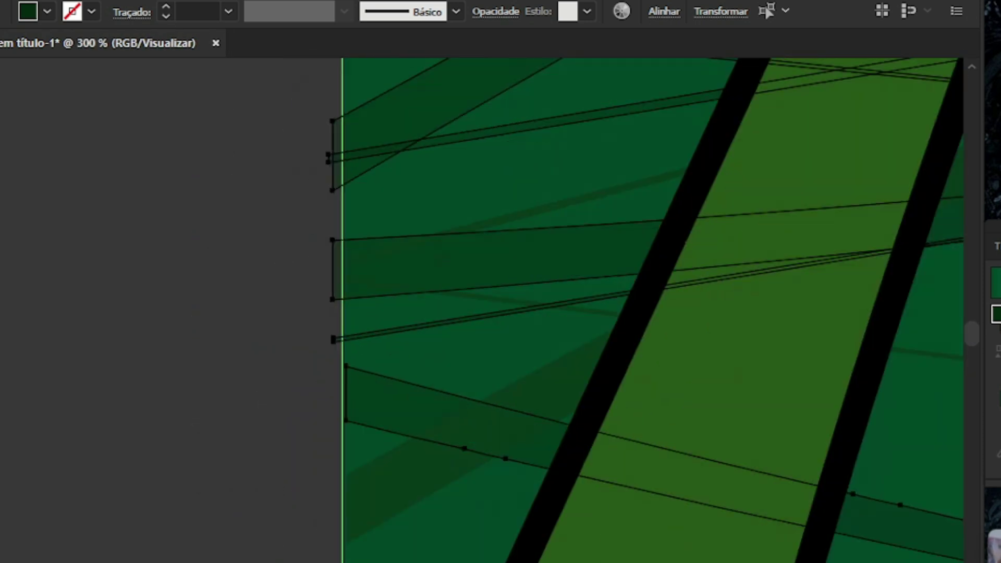
{"action": "scroll", "coordinate": [297, 325], "scroll_direction": "up", "scroll_amount": 2}
{"action": "left_click", "coordinate": [350, 337]}
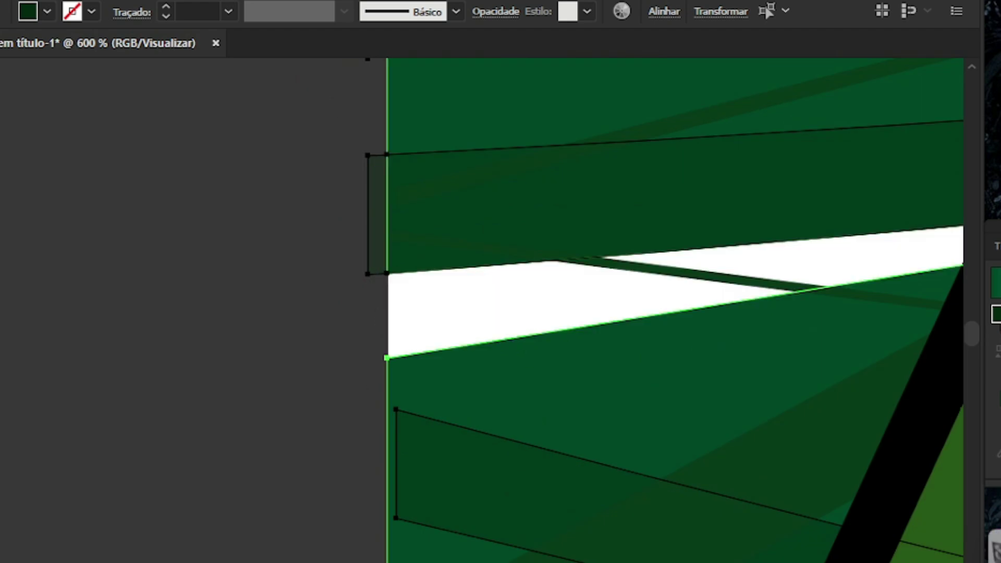
{"action": "key", "text": "ctrl+z"}
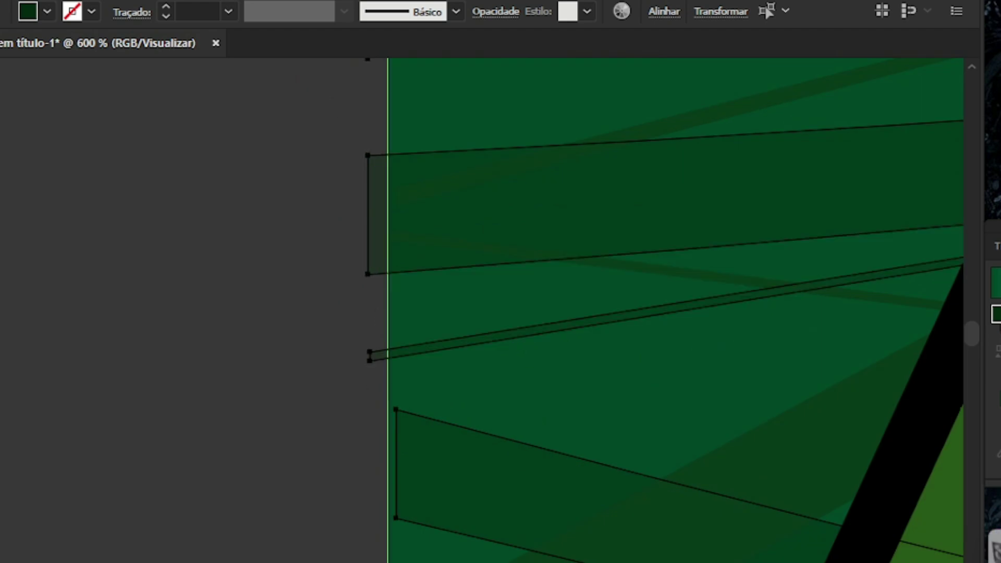
Trim the cluster of dark strand ends protruding past the lower half of the artboard's left edge
{"action": "left_click_drag", "start_coordinate": [369, 381], "coordinate": [372, 159]}
{"action": "scroll", "coordinate": [417, 313], "scroll_direction": "down", "scroll_amount": 3}
{"action": "scroll", "coordinate": [424, 334], "scroll_direction": "up", "scroll_amount": 3}
{"action": "left_click_drag", "start_coordinate": [442, 290], "coordinate": [445, 286]}
{"action": "left_click", "coordinate": [444, 286], "text": "alt"}
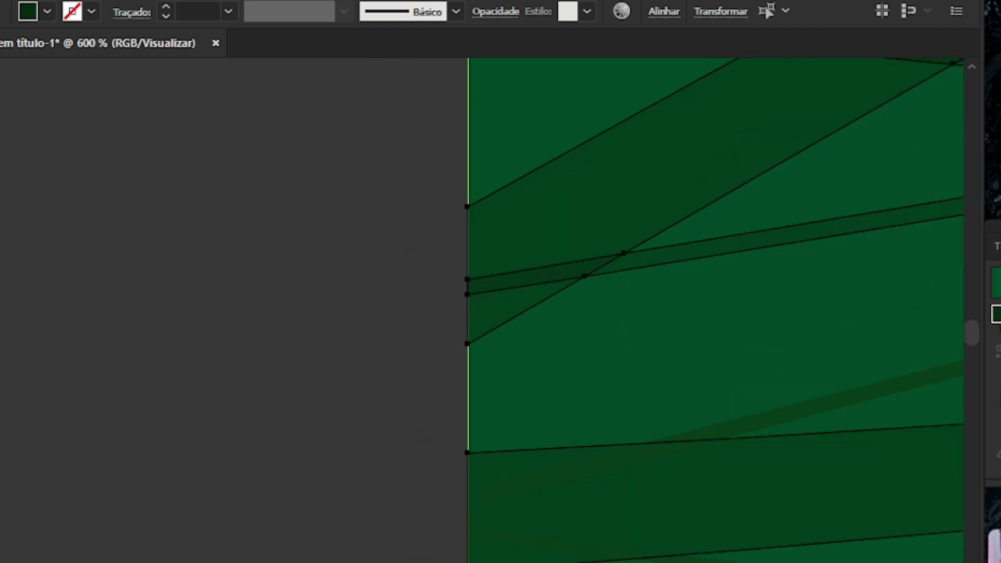
{"action": "scroll", "coordinate": [693, 310], "scroll_direction": "down", "scroll_amount": 3}
{"action": "scroll", "coordinate": [693, 310], "scroll_direction": "up", "scroll_amount": 3}
{"action": "left_click_drag", "start_coordinate": [478, 454], "coordinate": [472, 250]}
Trim the thin strand ends protruding past the left edge around the creature's trailing tendrils
{"action": "scroll", "coordinate": [472, 250], "scroll_direction": "down", "scroll_amount": 4}
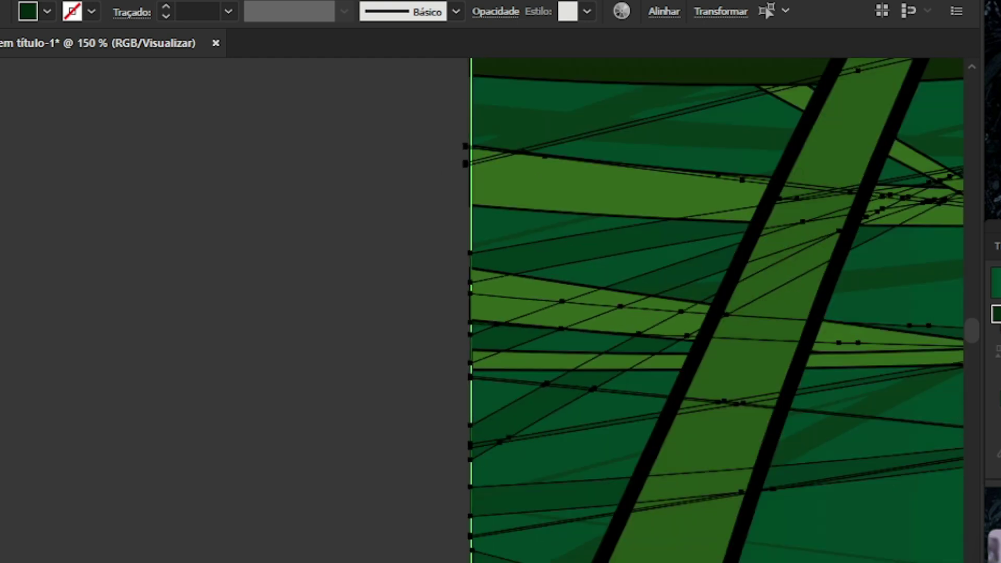
{"action": "scroll", "coordinate": [480, 246], "scroll_direction": "up", "scroll_amount": 3}
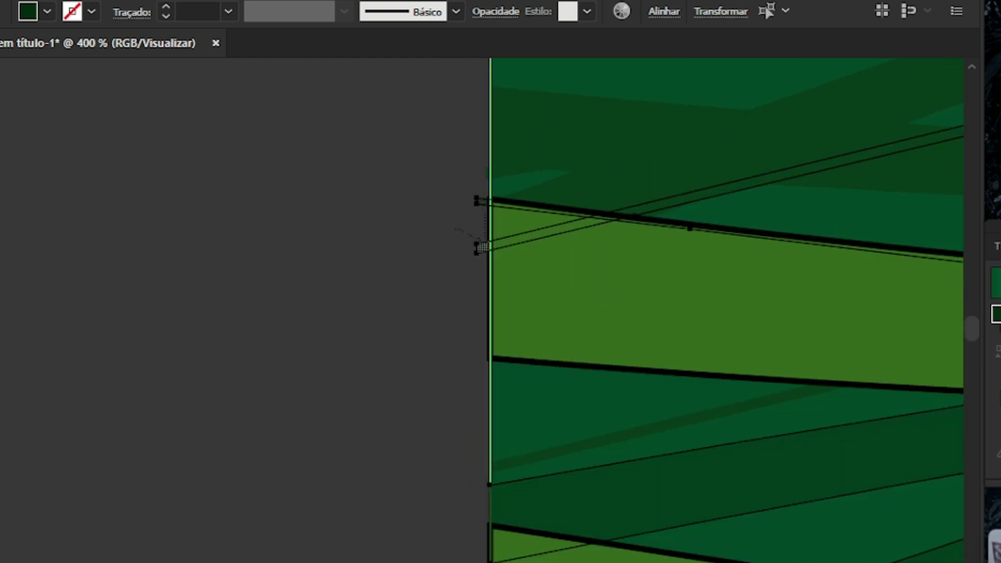
{"action": "scroll", "coordinate": [476, 245], "scroll_direction": "down", "scroll_amount": 4}
{"action": "scroll", "coordinate": [500, 390], "scroll_direction": "up", "scroll_amount": 4}
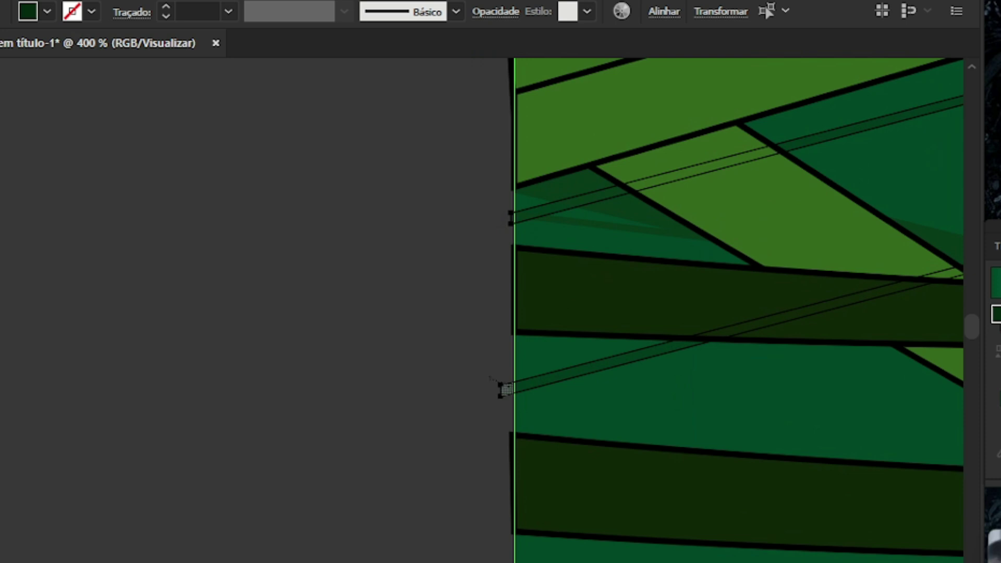
{"action": "scroll", "coordinate": [511, 225], "scroll_direction": "up", "scroll_amount": 5}
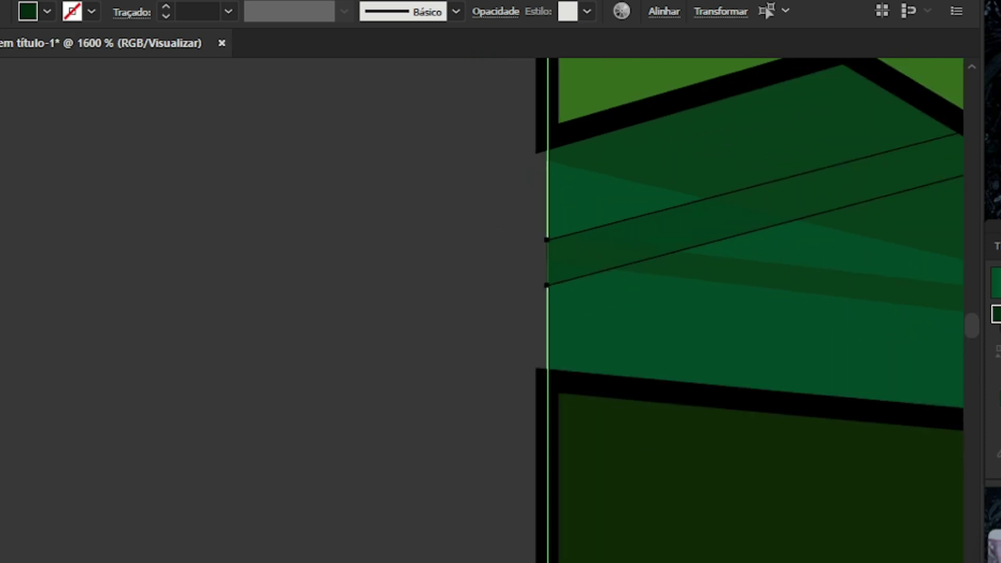
{"action": "scroll", "coordinate": [482, 245], "scroll_direction": "down", "scroll_amount": 6}
{"action": "scroll", "coordinate": [490, 323], "scroll_direction": "up", "scroll_amount": 3}
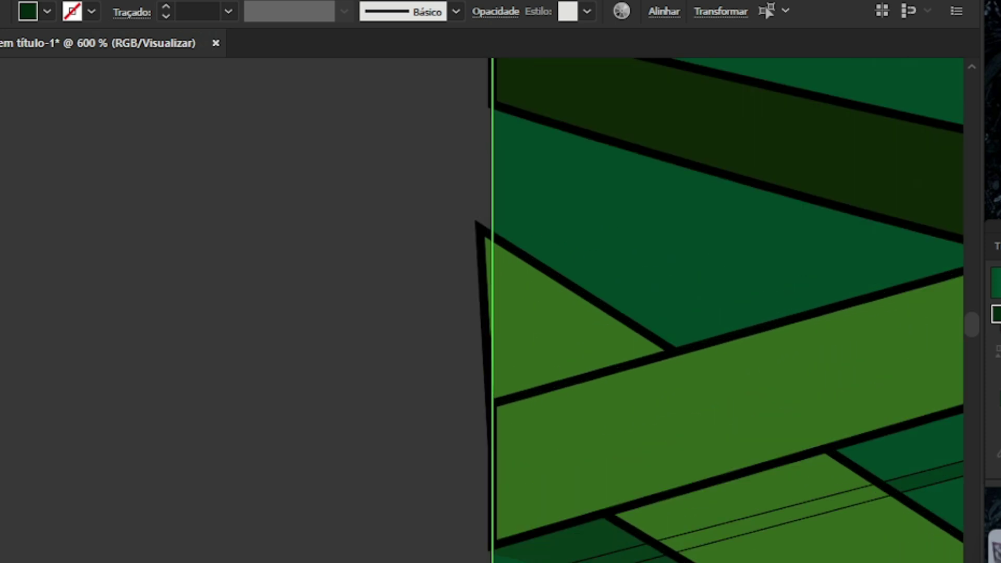
Trim the dark strand ends protruding past the artboard's left edge above the creature's tendrils
{"action": "scroll", "coordinate": [490, 323], "scroll_direction": "down", "scroll_amount": 6}
{"action": "scroll", "coordinate": [490, 313], "scroll_direction": "down", "scroll_amount": 2}
{"action": "scroll", "coordinate": [489, 312], "scroll_direction": "up", "scroll_amount": 8}
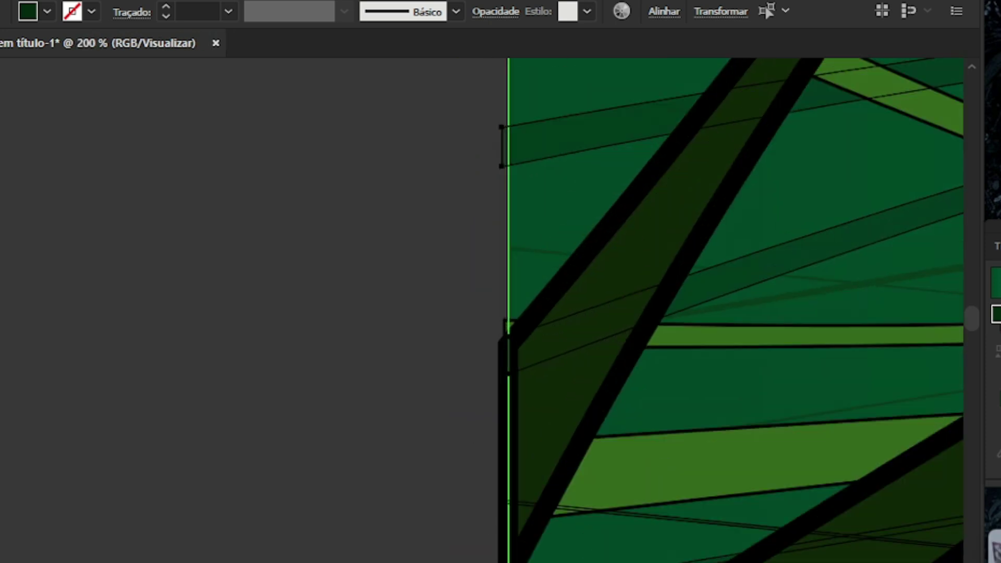
{"action": "scroll", "coordinate": [490, 313], "scroll_direction": "down", "scroll_amount": 3}
{"action": "scroll", "coordinate": [485, 177], "scroll_direction": "up", "scroll_amount": 4}
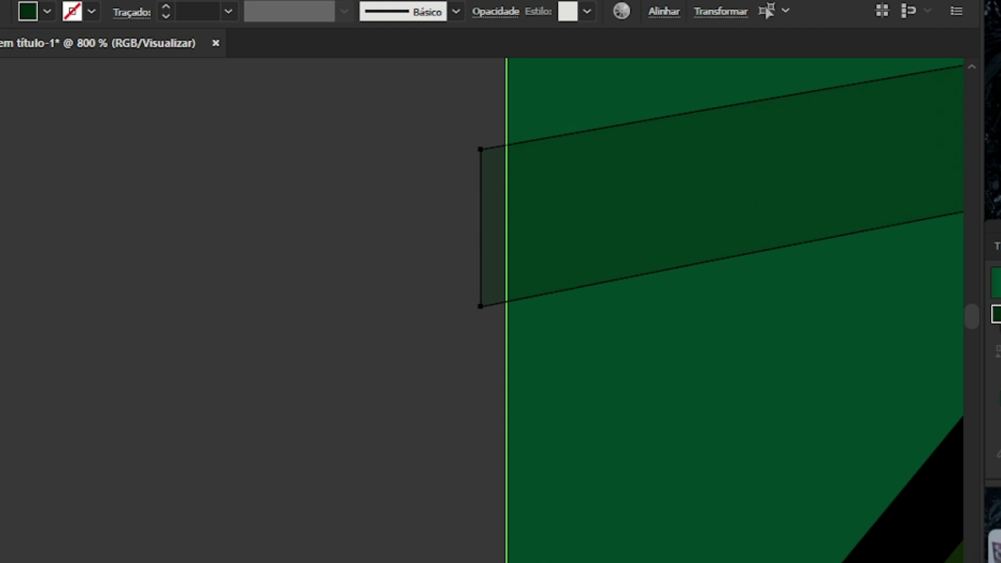
{"action": "scroll", "coordinate": [484, 177], "scroll_direction": "down", "scroll_amount": 2}
{"action": "scroll", "coordinate": [485, 208], "scroll_direction": "down", "scroll_amount": 3}
{"action": "scroll", "coordinate": [484, 209], "scroll_direction": "up", "scroll_amount": 4}
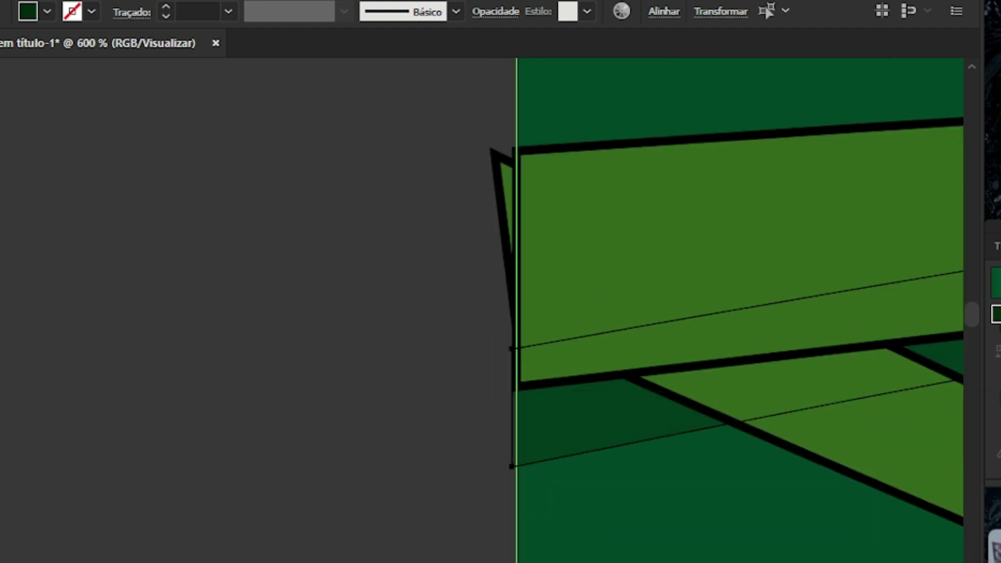
Trim the thin strand ends protruding past the left edge near the artboard's upper-left corner
{"action": "scroll", "coordinate": [513, 365], "scroll_direction": "down", "scroll_amount": 4}
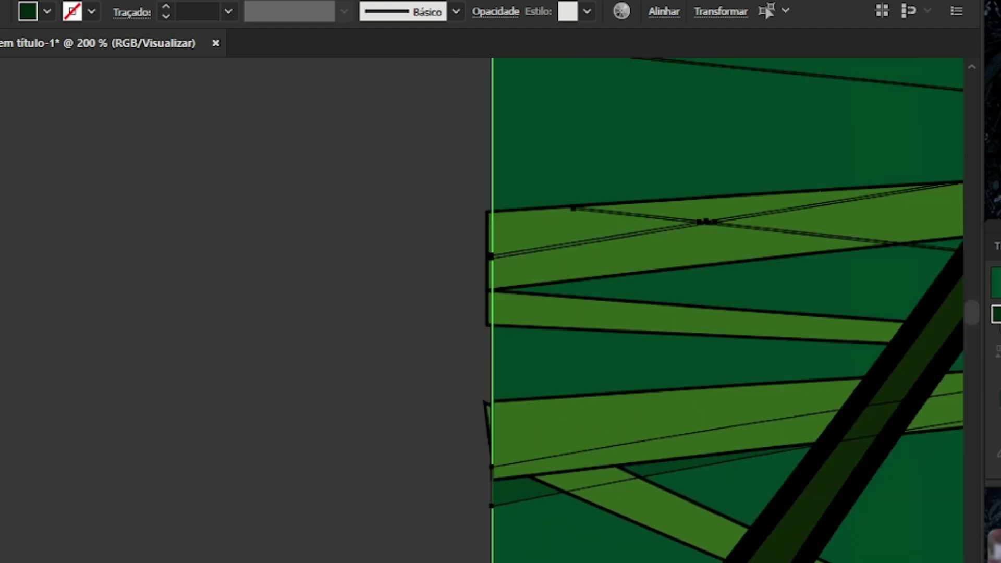
{"action": "scroll", "coordinate": [513, 365], "scroll_direction": "up", "scroll_amount": 8}
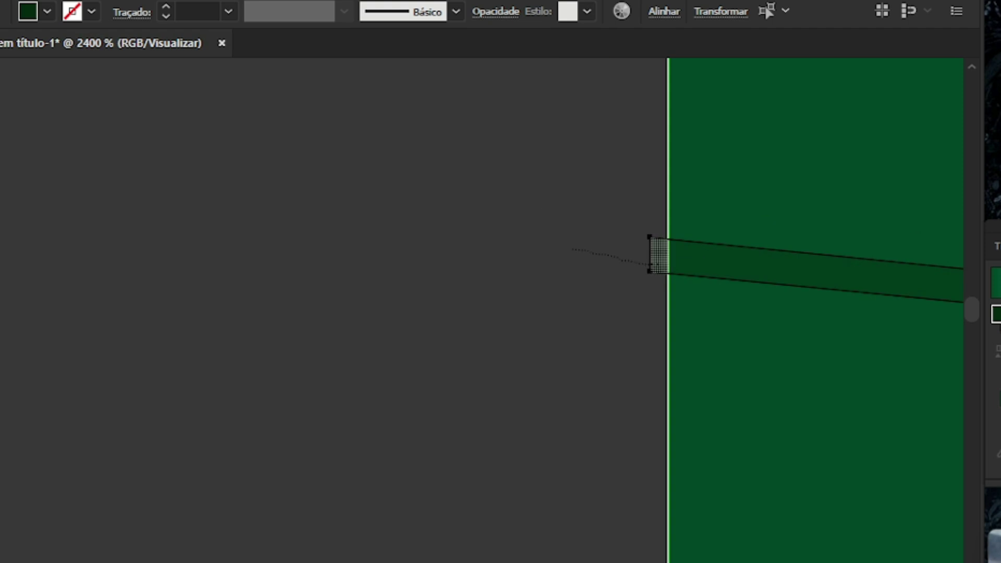
{"action": "scroll", "coordinate": [522, 300], "scroll_direction": "down", "scroll_amount": 6}
{"action": "scroll", "coordinate": [375, 149], "scroll_direction": "down", "scroll_amount": 9}
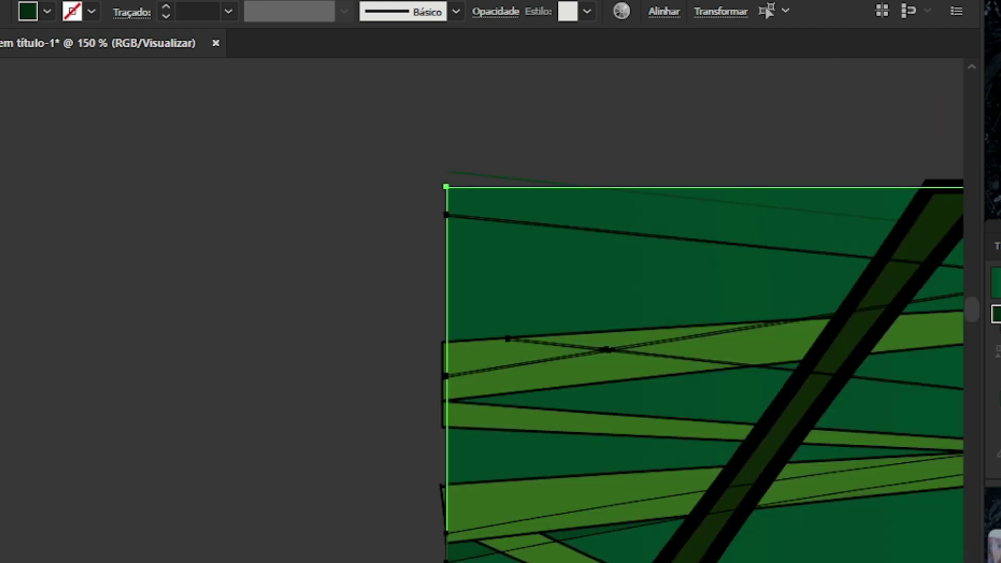
Trim the strand ends protruding past the artboard's right edge beside the dark trunk
{"action": "scroll", "coordinate": [651, 291], "scroll_direction": "up", "scroll_amount": 6}
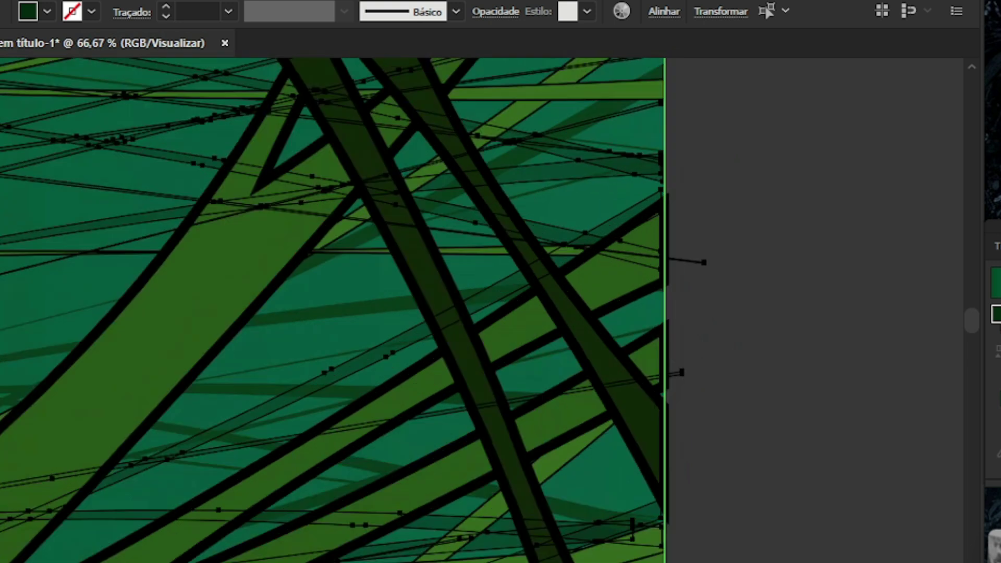
{"action": "scroll", "coordinate": [651, 292], "scroll_direction": "down", "scroll_amount": 2}
{"action": "scroll", "coordinate": [625, 274], "scroll_direction": "up", "scroll_amount": 3}
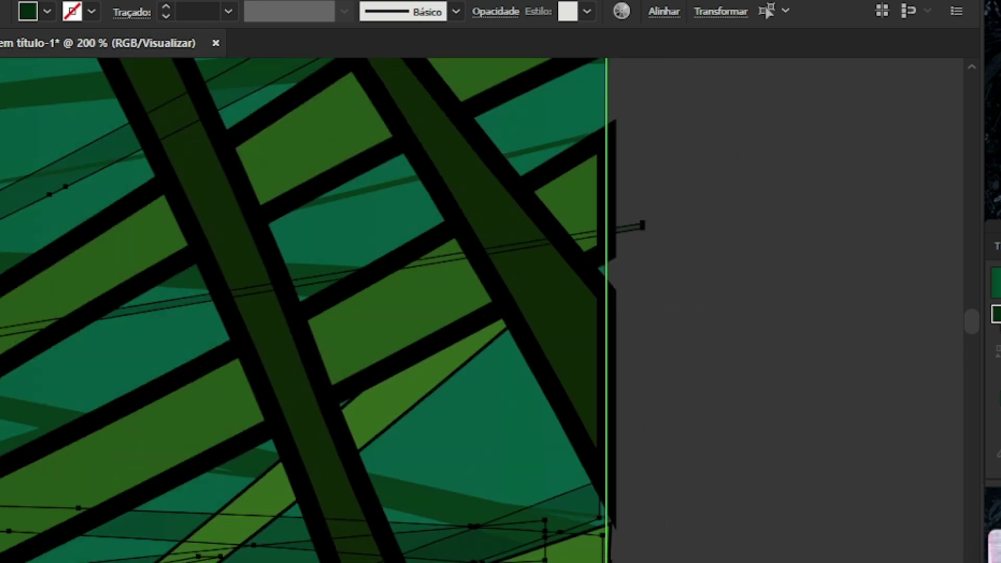
{"action": "scroll", "coordinate": [645, 310], "scroll_direction": "down", "scroll_amount": 4}
{"action": "scroll", "coordinate": [645, 309], "scroll_direction": "up", "scroll_amount": 4}
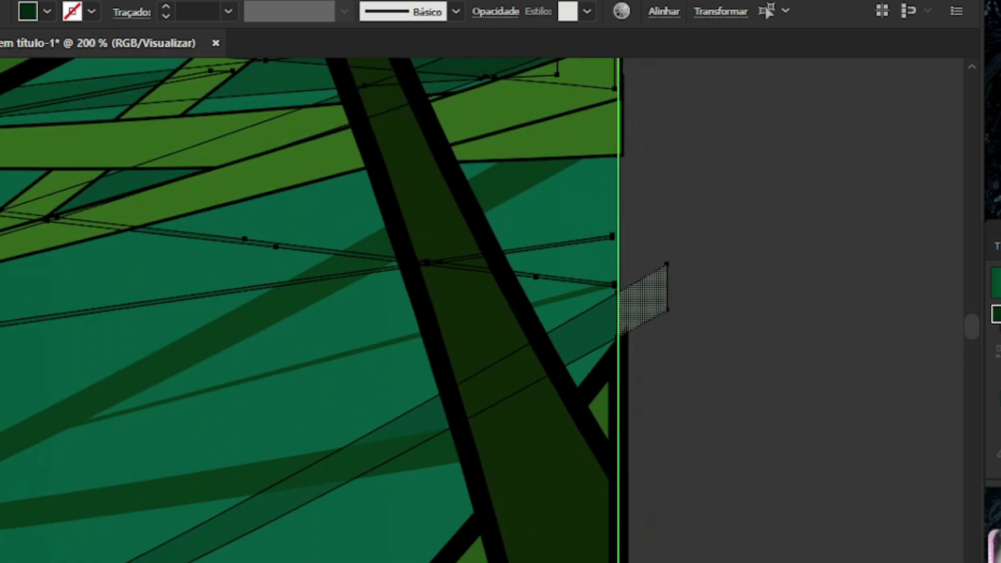
Trim the remaining strand ends further along the artboard's right edge and deselect all artwork
{"action": "scroll", "coordinate": [646, 308], "scroll_direction": "down", "scroll_amount": 5}
{"action": "scroll", "coordinate": [383, 335], "scroll_direction": "up", "scroll_amount": 4}
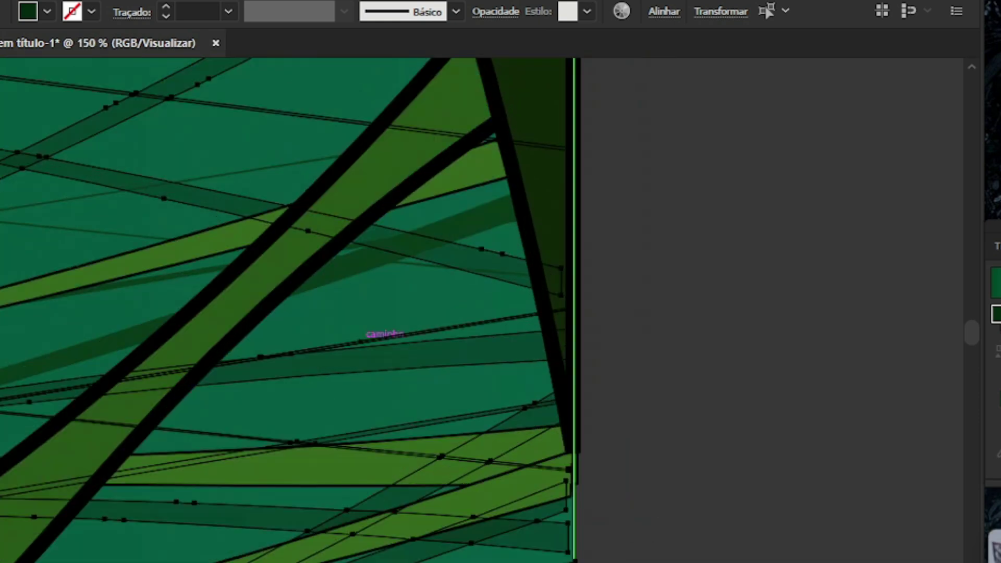
{"action": "scroll", "coordinate": [383, 335], "scroll_direction": "down", "scroll_amount": 5}
{"action": "scroll", "coordinate": [383, 334], "scroll_direction": "up", "scroll_amount": 1}
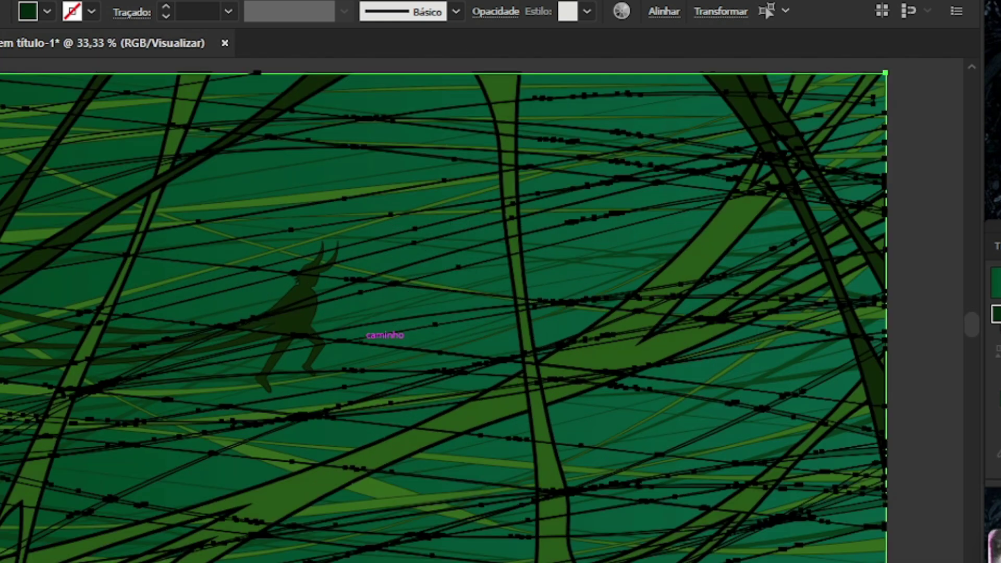
{"action": "scroll", "coordinate": [383, 335], "scroll_direction": "down", "scroll_amount": 2}
{"action": "scroll", "coordinate": [383, 335], "scroll_direction": "up", "scroll_amount": 1}
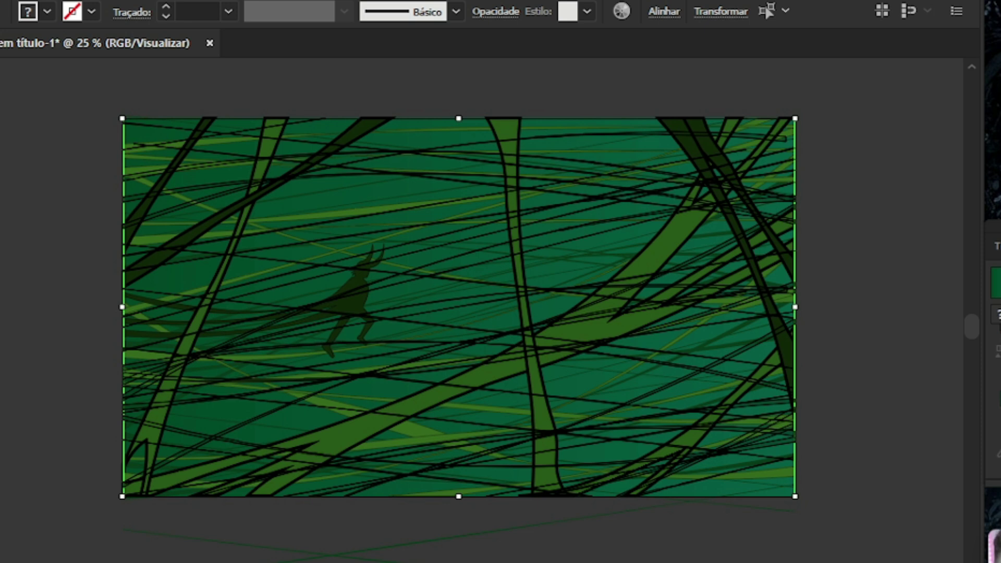
{"action": "key", "text": "ctrl+shift+a"}
Examine the whole jungle illustration for how the trimmed dark strands fill the background
{"action": "scroll", "coordinate": [834, 443], "scroll_direction": "up", "scroll_amount": 1}
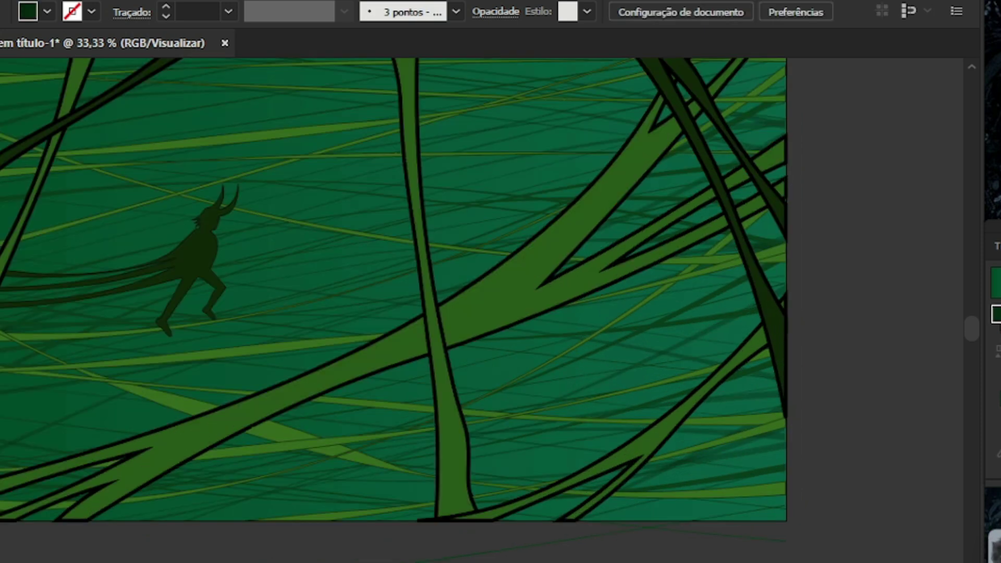
{"action": "scroll", "coordinate": [834, 442], "scroll_direction": "down", "scroll_amount": 1}
{"action": "scroll", "coordinate": [622, 422], "scroll_direction": "down", "scroll_amount": 1}
{"action": "scroll", "coordinate": [515, 402], "scroll_direction": "up", "scroll_amount": 1}
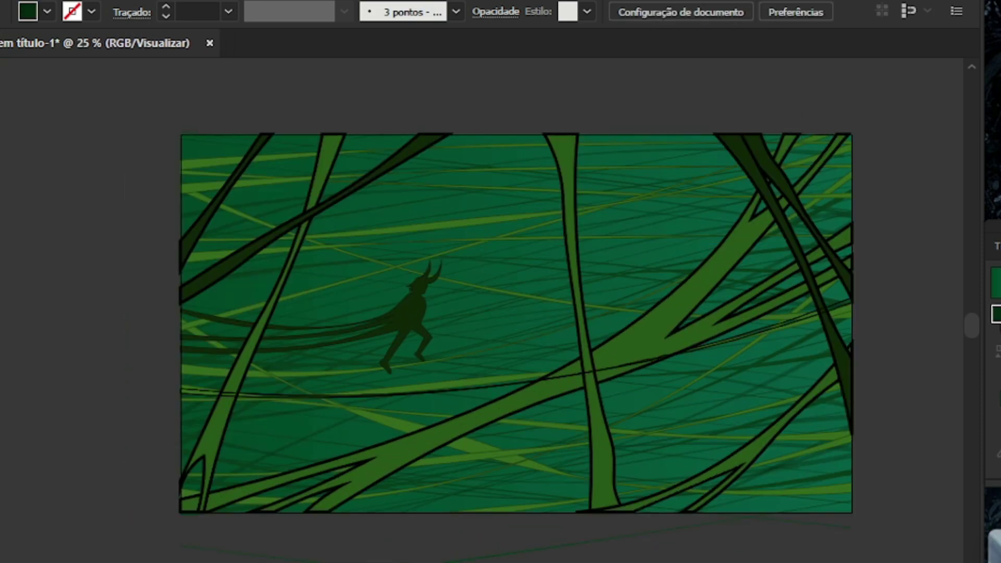
{"action": "scroll", "coordinate": [583, 360], "scroll_direction": "down", "scroll_amount": 1}
{"action": "scroll", "coordinate": [584, 360], "scroll_direction": "up", "scroll_amount": 1}
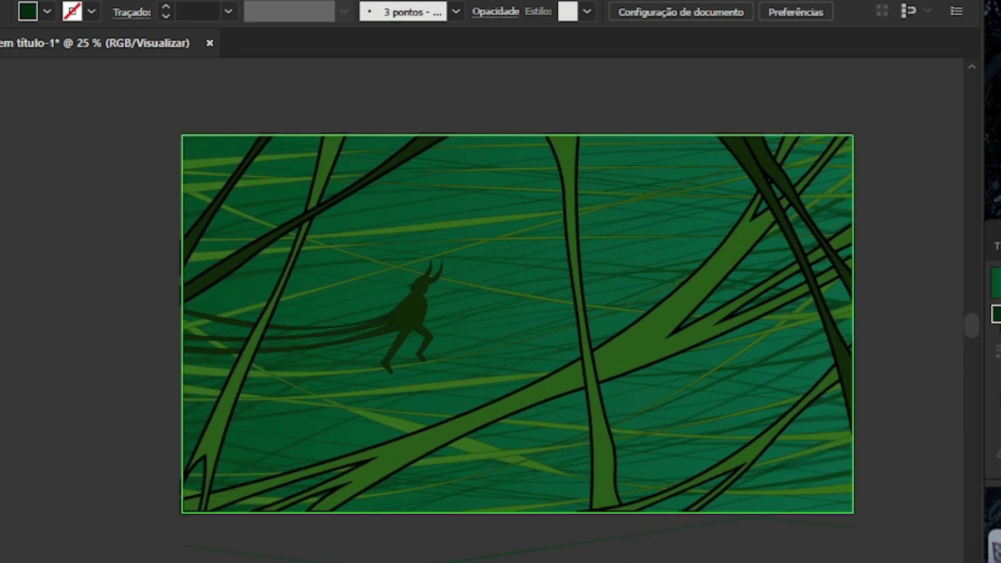
{"action": "scroll", "coordinate": [584, 333], "scroll_direction": "up", "scroll_amount": 1}
{"action": "scroll", "coordinate": [573, 312], "scroll_direction": "down", "scroll_amount": 1}
{"action": "scroll", "coordinate": [572, 302], "scroll_direction": "up", "scroll_amount": 1}
{"action": "scroll", "coordinate": [572, 302], "scroll_direction": "down", "scroll_amount": 1}
{"action": "scroll", "coordinate": [572, 302], "scroll_direction": "up", "scroll_amount": 1}
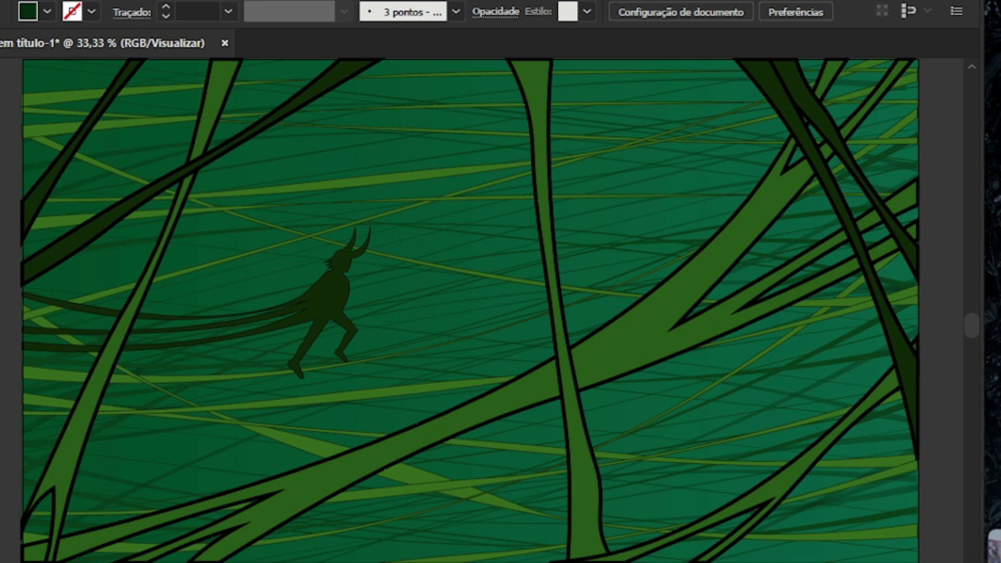
Select the background rectangle, show its gradient settings and move them clear of the artwork
{"action": "left_click", "coordinate": [469, 219]}
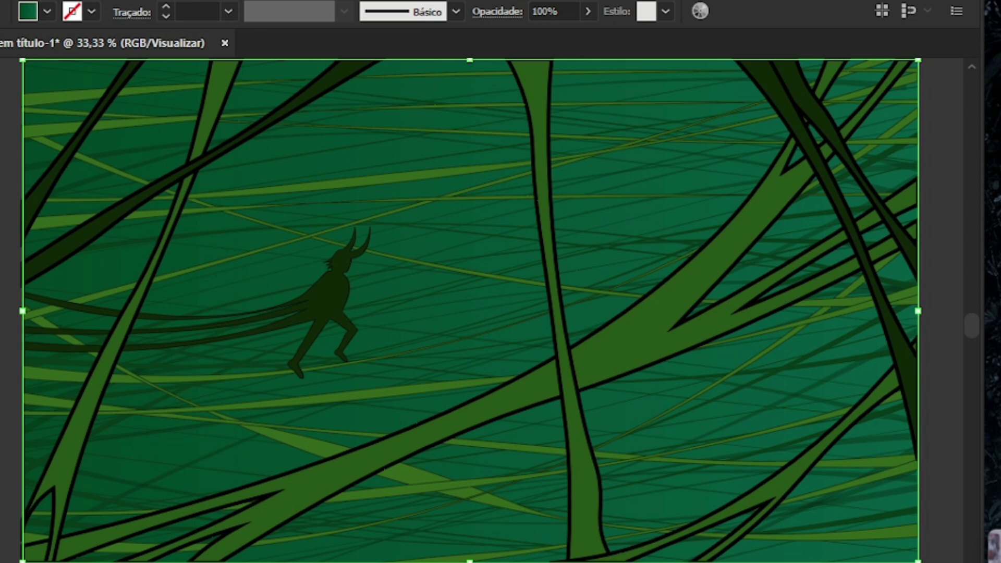
{"action": "key", "text": "ctrl+F9"}
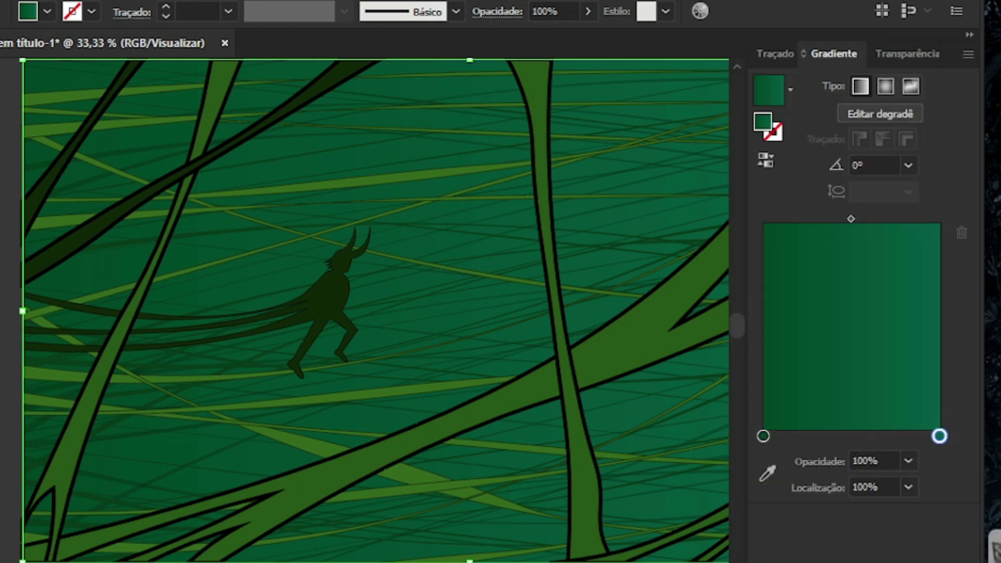
{"action": "left_click_drag", "start_coordinate": [766, 35], "coordinate": [963, 220]}
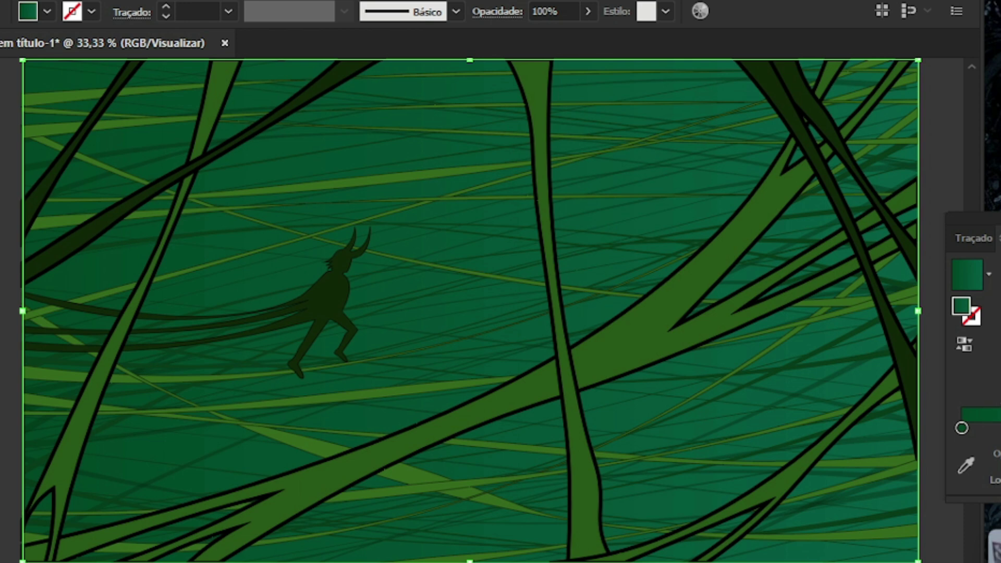
Add two intermediate colour stops to the background's linear gradient, alternating lighter and darker green
{"action": "left_click", "coordinate": [998, 427]}
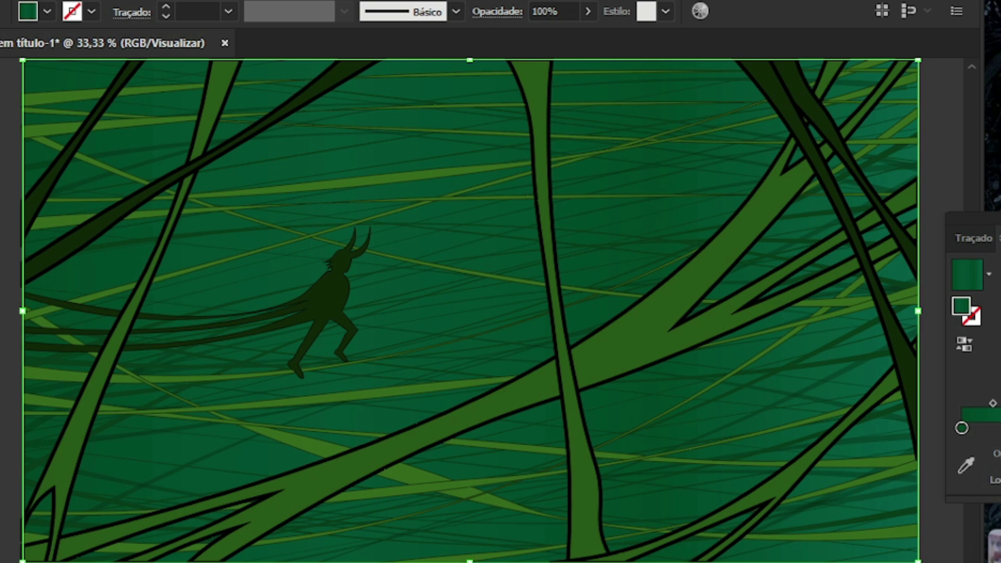
{"action": "double_click", "coordinate": [998, 427]}
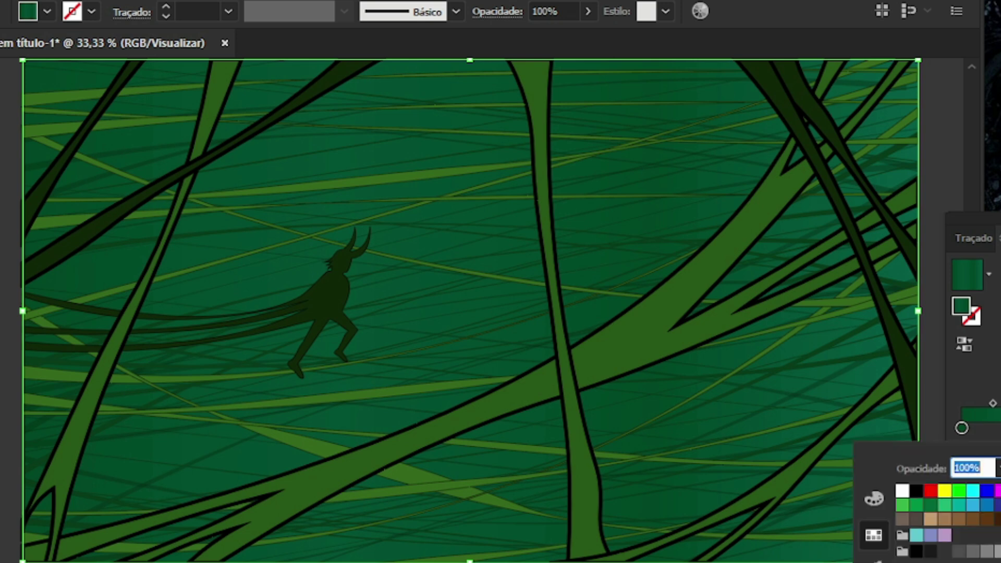
{"action": "key", "text": "Escape"}
{"action": "left_click_drag", "start_coordinate": [764, 353], "coordinate": [792, 354]}
{"action": "key", "text": "Return"}
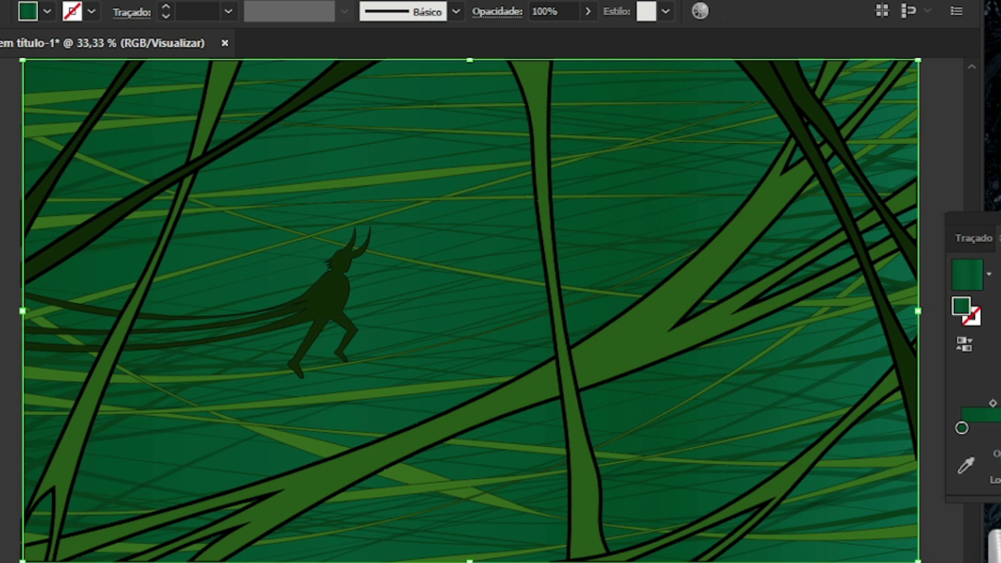
With the Gradient tool, shift the background gradient's second stop slightly left, to just behind the creature
{"action": "left_click", "coordinate": [961, 428]}
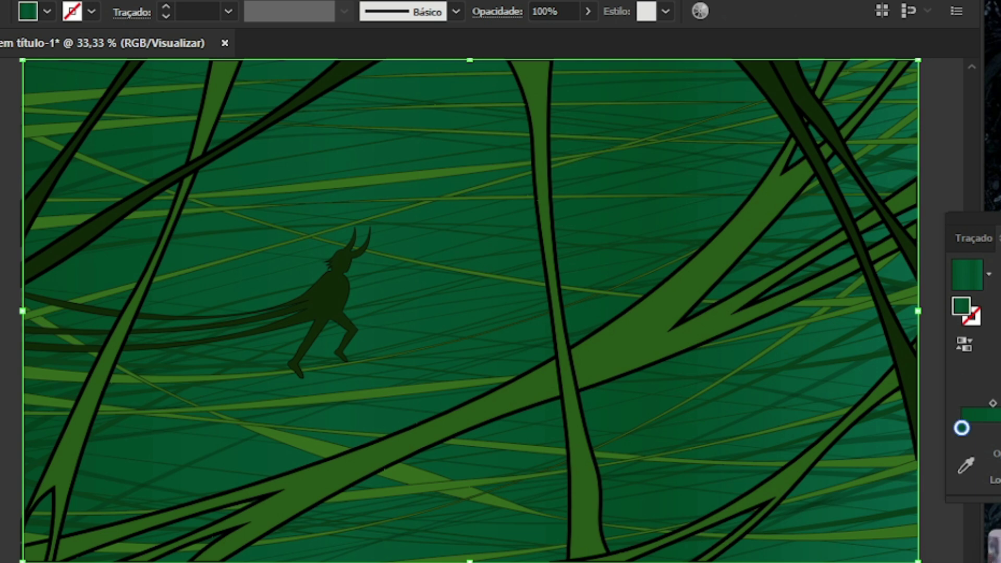
{"action": "key", "text": "g"}
{"action": "key", "text": "v"}
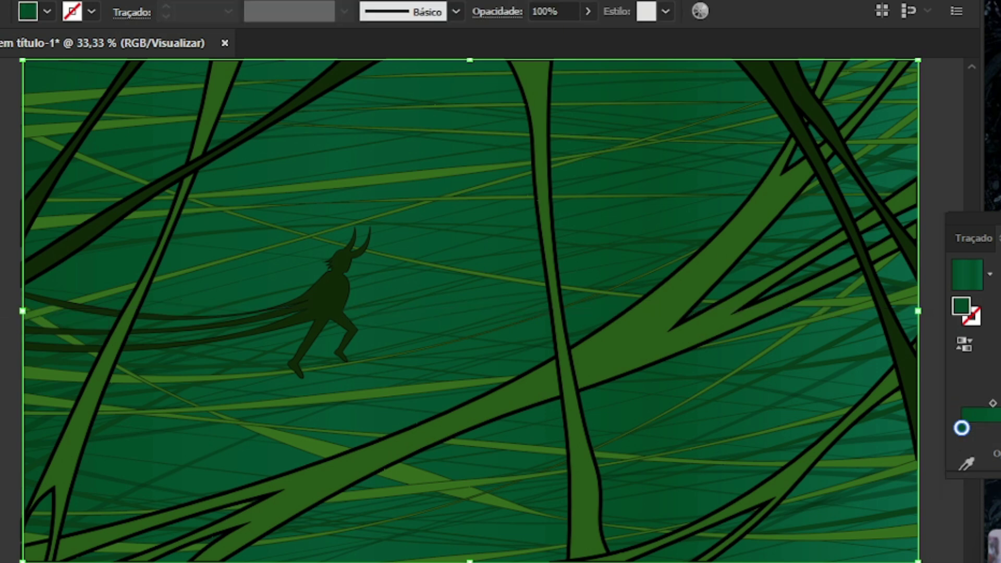
{"action": "key", "text": "g"}
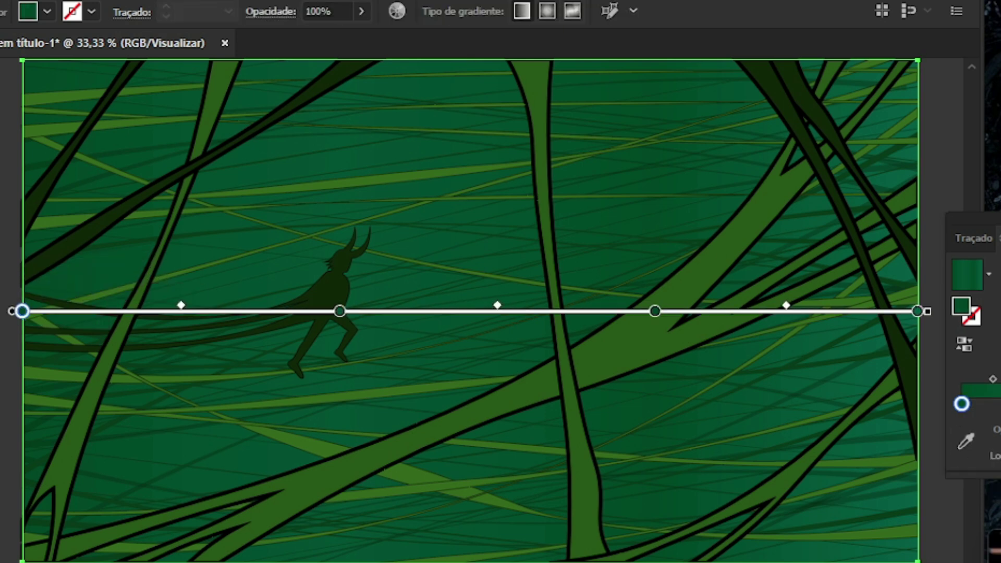
{"action": "mouse_move", "coordinate": [961, 403]}
{"action": "left_mouse_down"}
{"action": "mouse_move", "coordinate": [995, 404]}
{"action": "mouse_move", "coordinate": [960, 403]}
{"action": "left_mouse_up"}
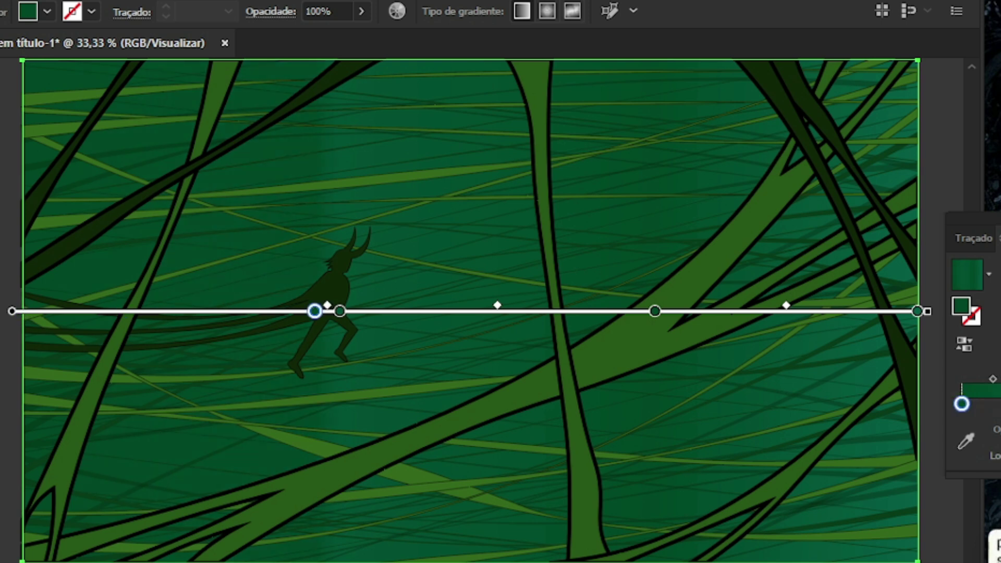
{"action": "left_click_drag", "start_coordinate": [339, 311], "coordinate": [300, 311]}
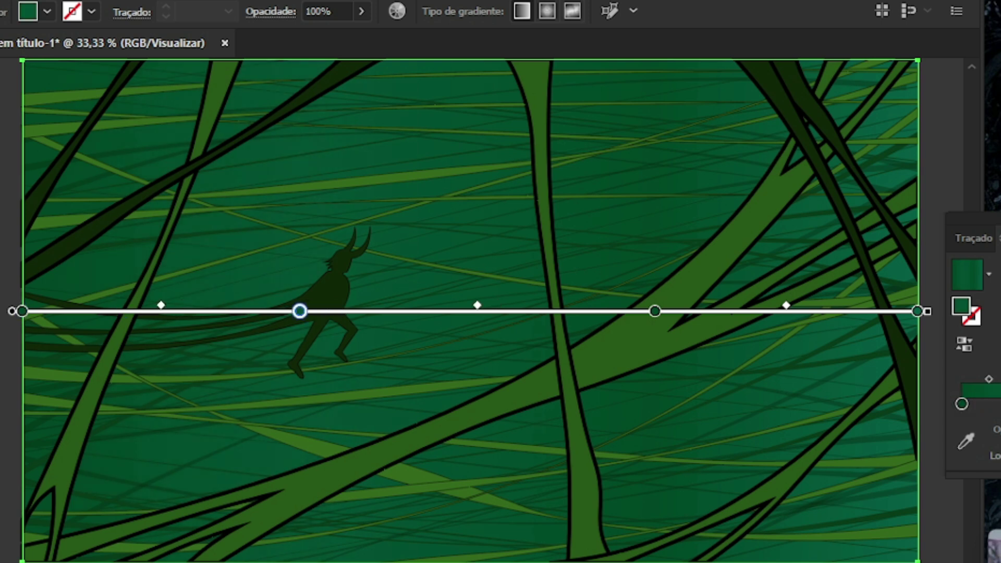
Brighten the gradient stop behind the creature and set its colour to teal 0a6055
{"action": "double_click", "coordinate": [300, 311]}
{"action": "left_click_drag", "start_coordinate": [797, 382], "coordinate": [786, 364]}
{"action": "left_click", "coordinate": [990, 214]}
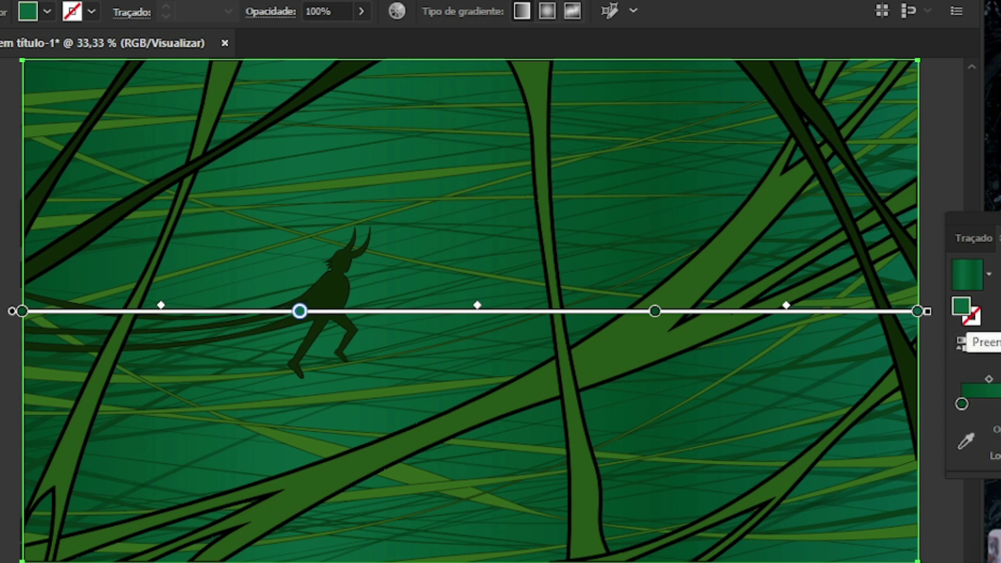
{"action": "double_click", "coordinate": [961, 306]}
{"action": "type", "text": "0a6055"}
{"action": "key", "text": "Return"}
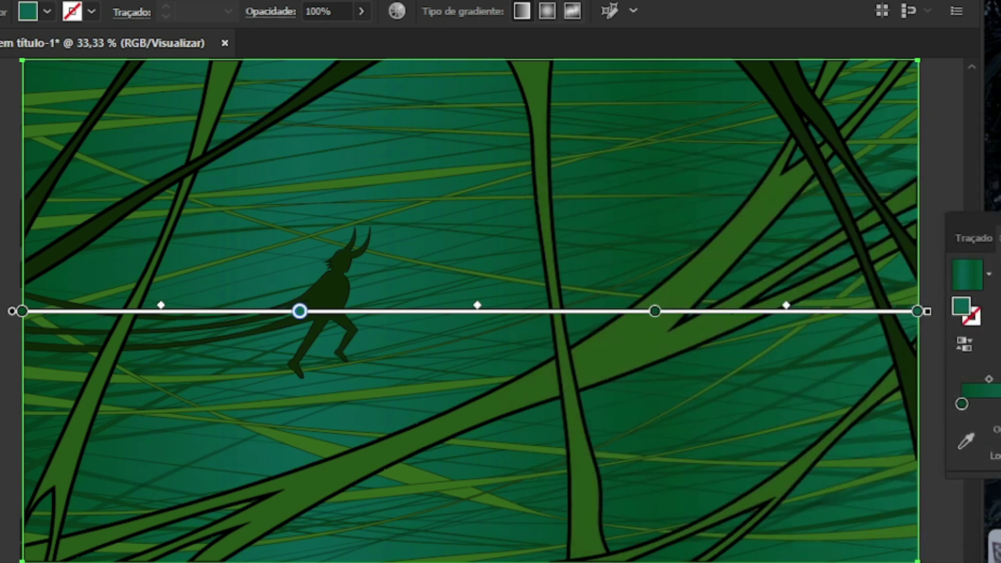
Shift the hue of the gradient stop behind the creature slightly toward green
{"action": "double_click", "coordinate": [960, 306]}
{"action": "left_click_drag", "start_coordinate": [840, 342], "coordinate": [841, 346]}
{"action": "left_click", "coordinate": [992, 215]}
{"action": "left_click", "coordinate": [688, 311]}
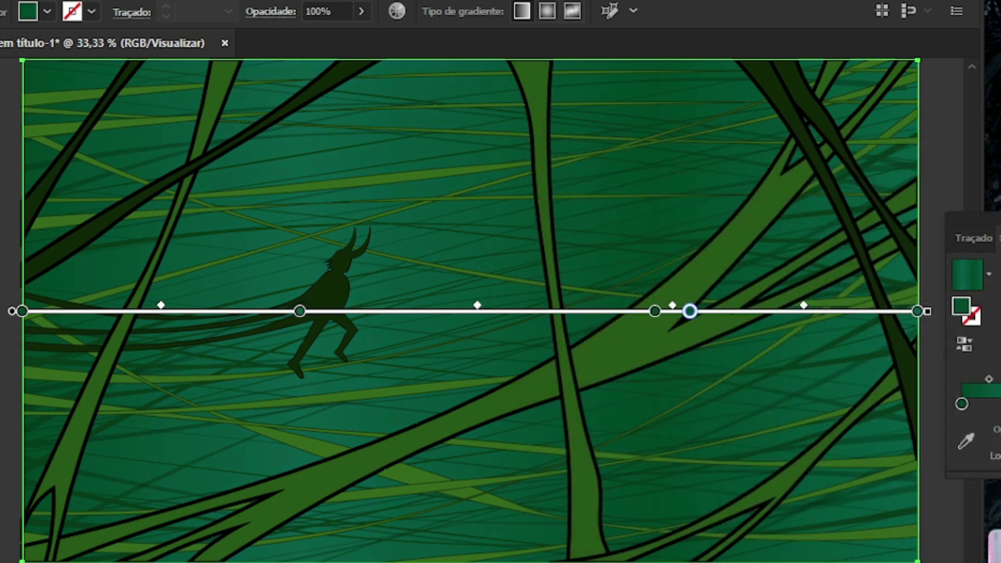
{"action": "key", "text": "ctrl+z"}
Set the gradient stop at the background's right end to dark green 064432
{"action": "left_click", "coordinate": [917, 311]}
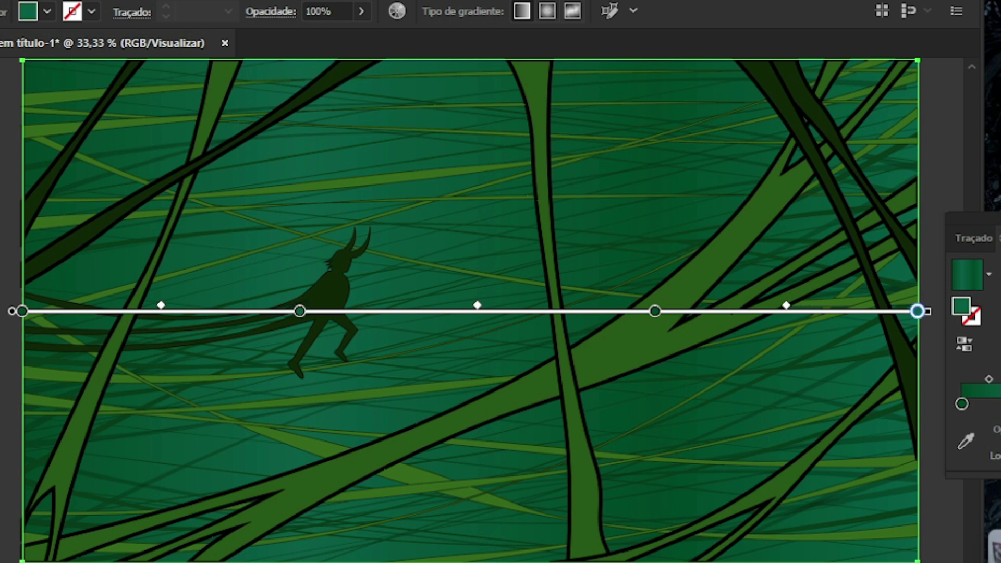
{"action": "double_click", "coordinate": [993, 545]}
{"action": "type", "text": "064432"}
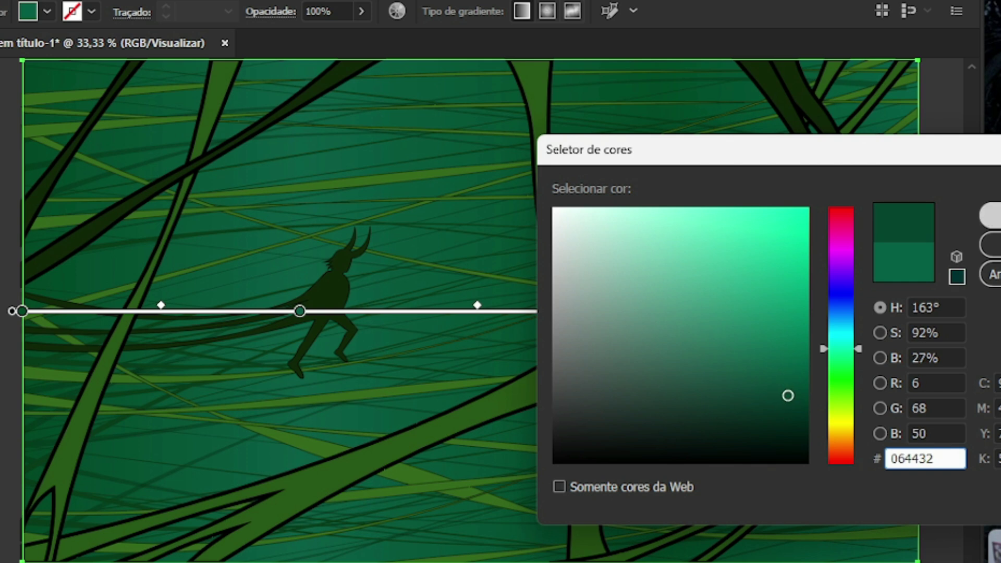
{"action": "key", "text": "Return"}
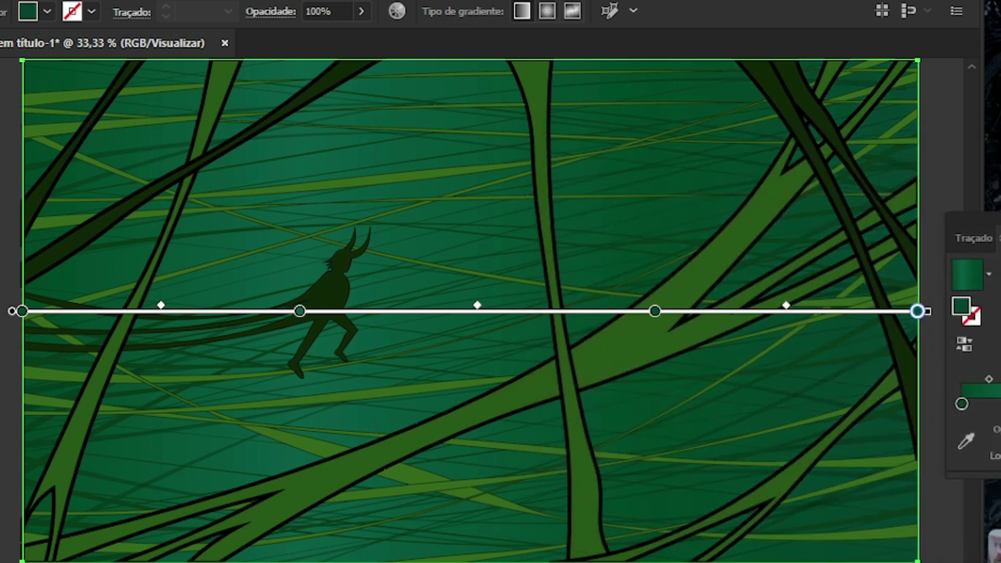
Set the gradient stop at the background's left end to dark green 033A2B
{"action": "left_click", "coordinate": [961, 404]}
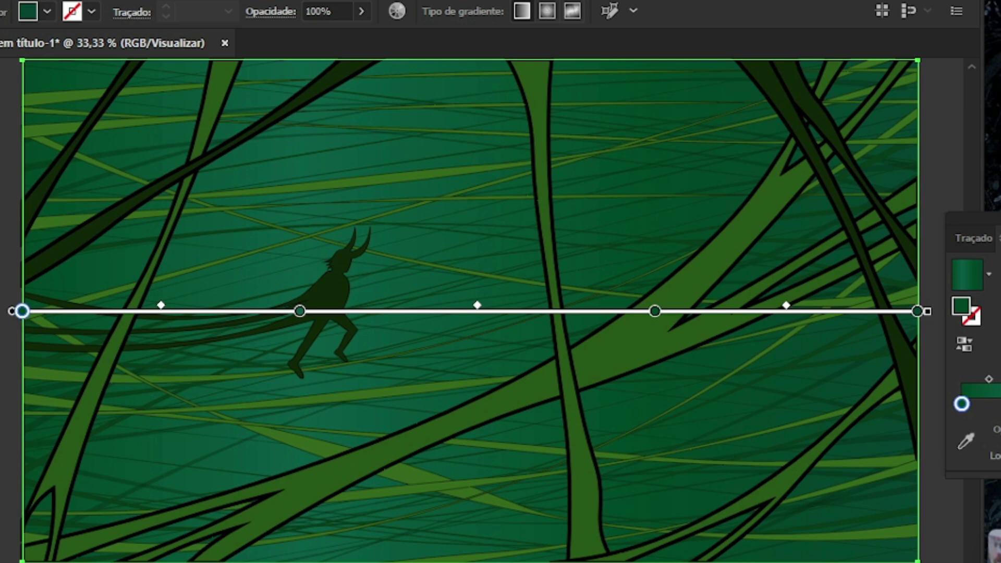
{"action": "double_click", "coordinate": [960, 307]}
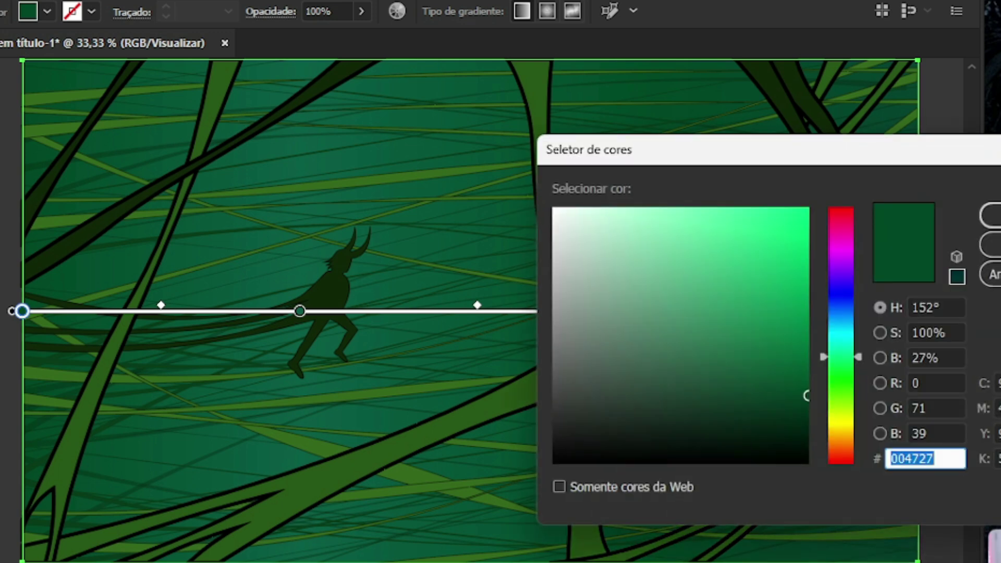
{"action": "type", "text": "033A1F"}
{"action": "key", "text": "Up"}
{"action": "key", "text": "Up"}
{"action": "key", "text": "Up"}
{"action": "key", "text": "Up"}
{"action": "key", "text": "Up"}
{"action": "key", "text": "Up"}
{"action": "key", "text": "Up"}
{"action": "key", "text": "Up"}
{"action": "key", "text": "Up"}
{"action": "key", "text": "Up"}
{"action": "key", "text": "Up"}
{"action": "key", "text": "Up"}
{"action": "key", "text": "Up"}
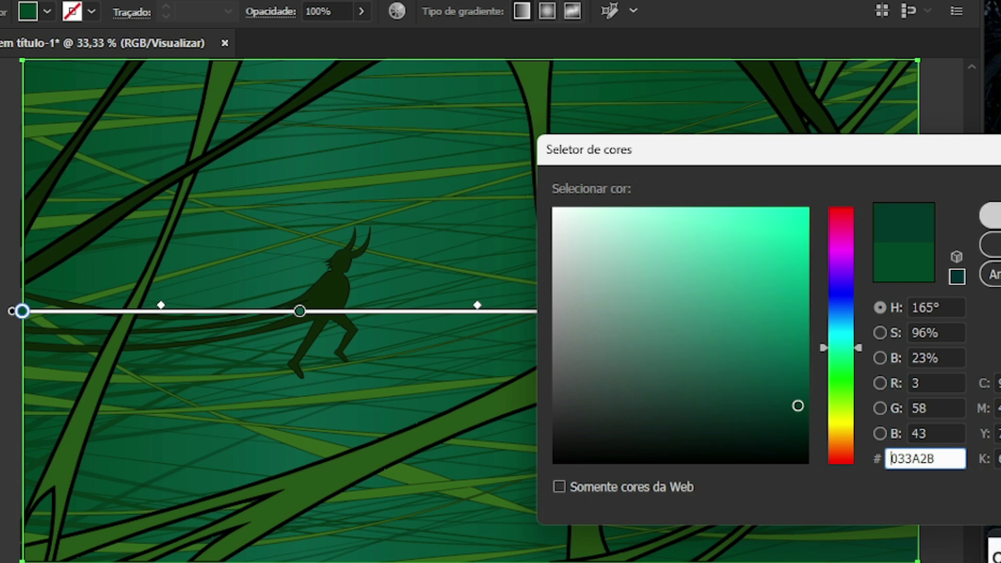
{"action": "key", "text": "Return"}
{"action": "key", "text": "ctrl+minus"}
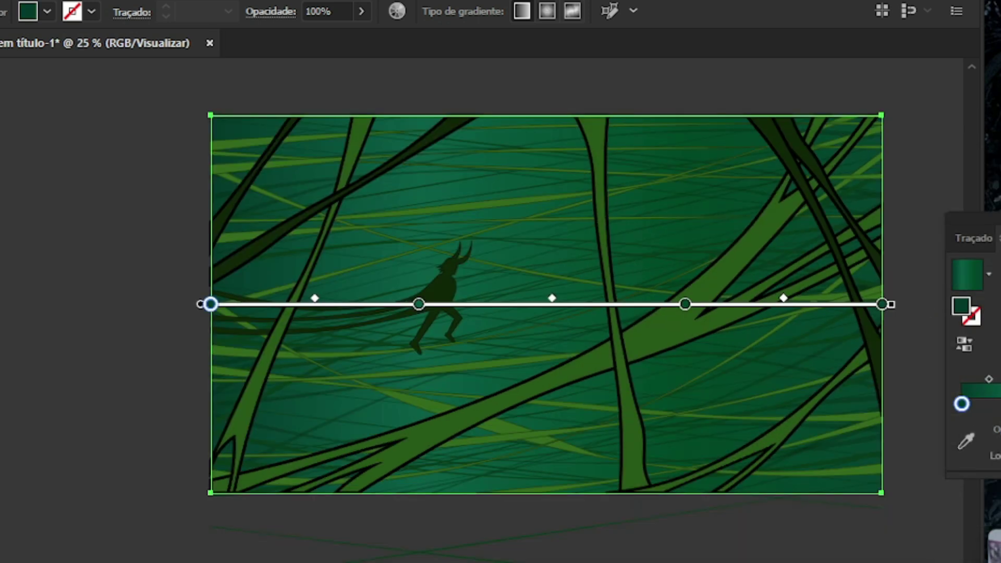
{"action": "key", "text": "ctrl+plus"}
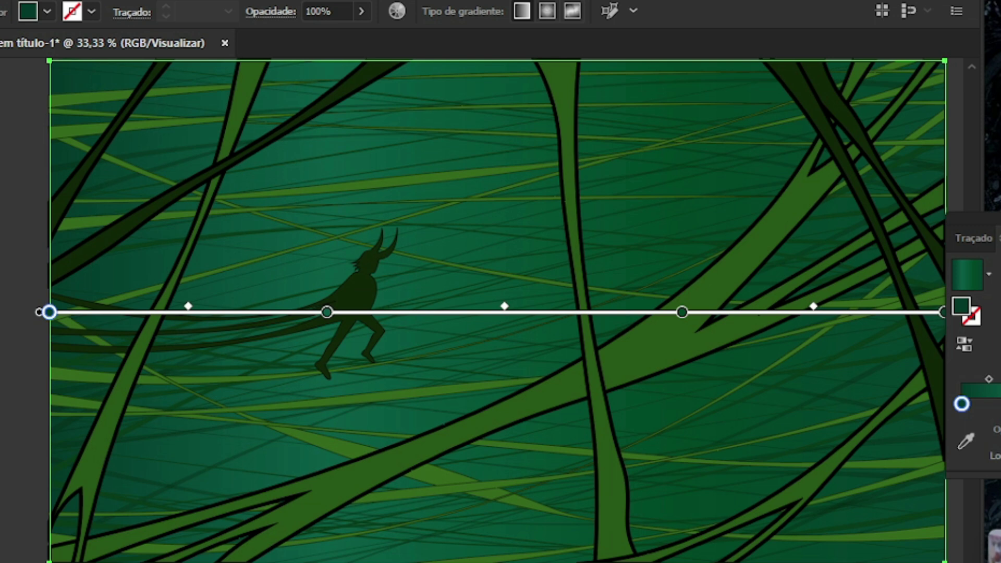
Change the gradient stop at the background's right end to dark teal-green 074234
{"action": "left_click", "coordinate": [942, 312]}
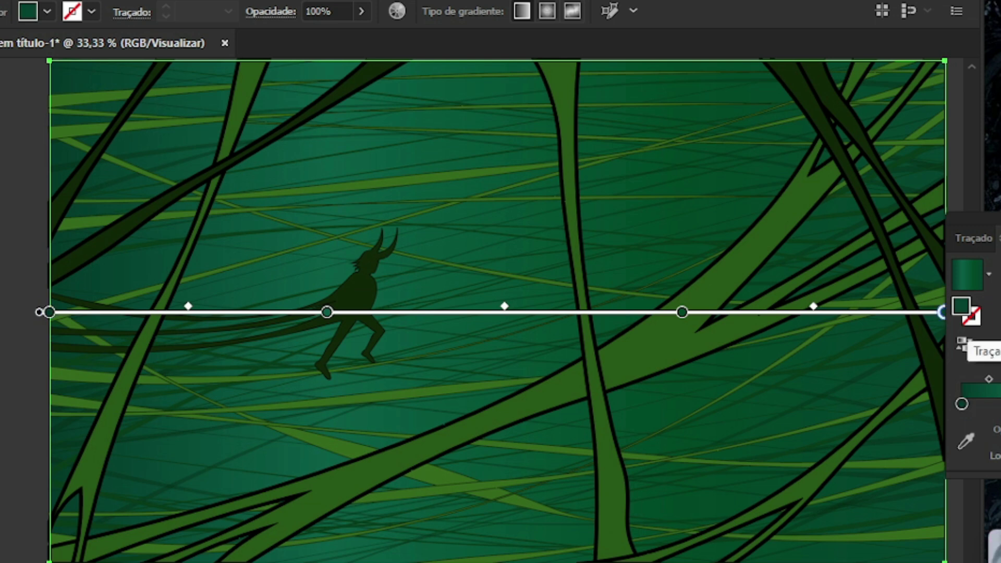
{"action": "double_click", "coordinate": [961, 306]}
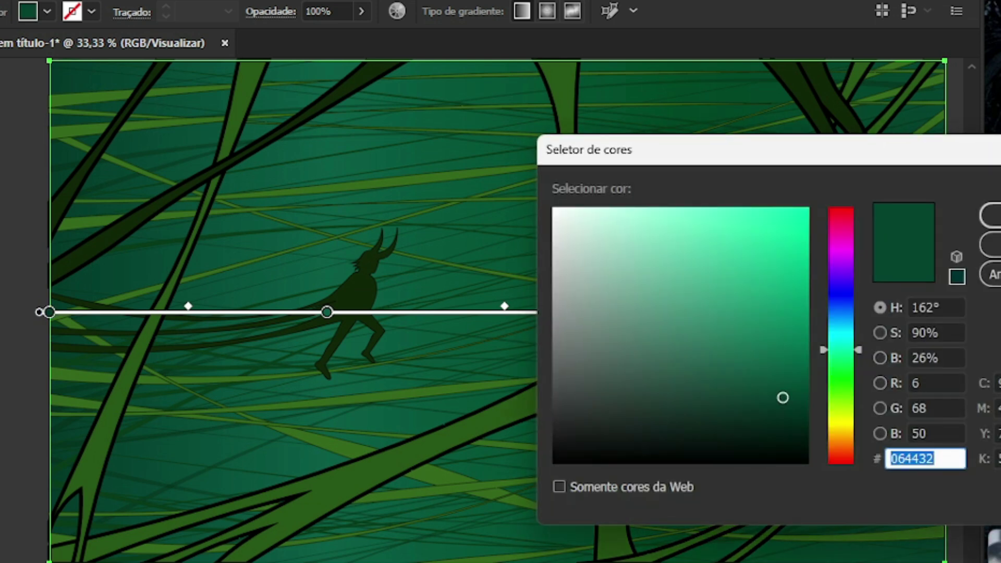
{"action": "type", "text": "074234"}
{"action": "key", "text": "Return"}
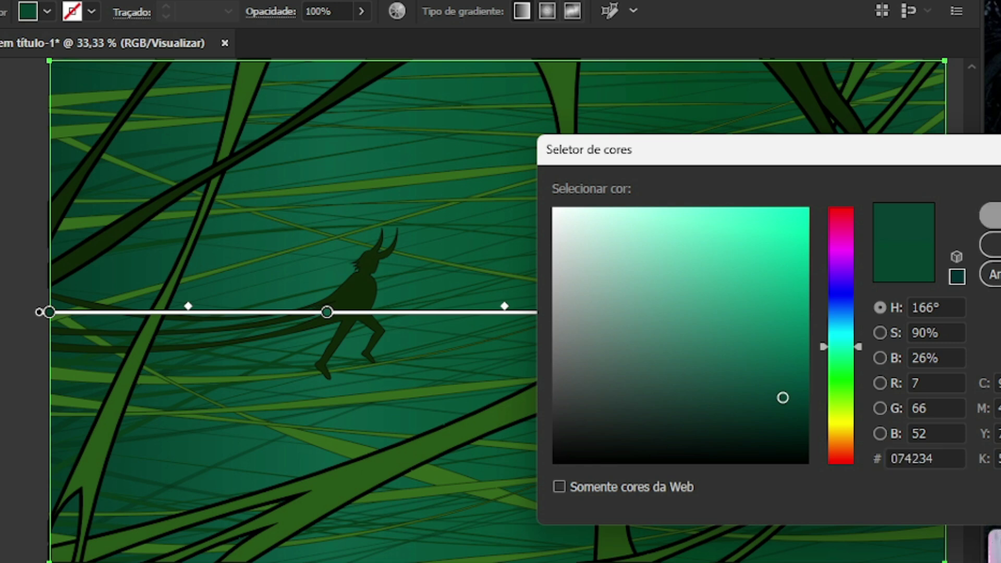
{"action": "key", "text": "ctrl+minus"}
{"action": "key", "text": "ctrl+plus"}
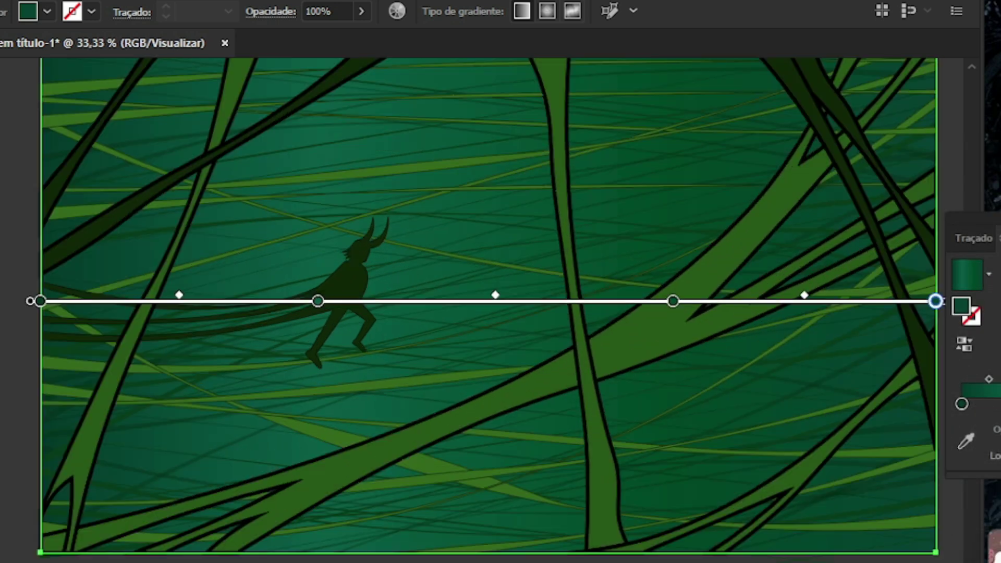
Examine the adjusted background gradient close up and at full view, and leave the backdrop deselected
{"action": "key", "text": "ctrl+minus"}
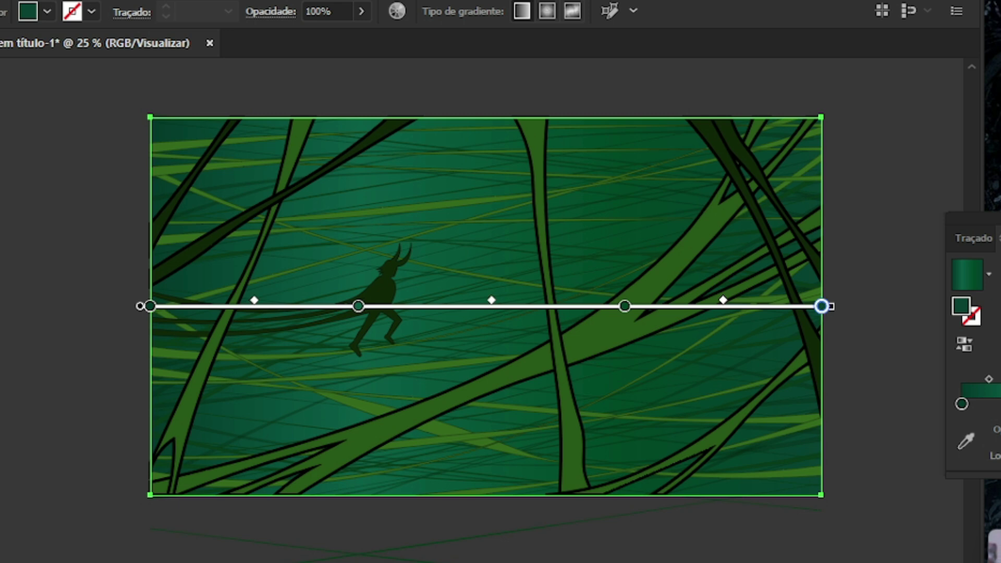
{"action": "key", "text": "ctrl+="}
{"action": "key", "text": "ctrl+="}
{"action": "key", "text": "ctrl+="}
{"action": "key", "text": "ctrl+="}
{"action": "key", "text": "ctrl+="}
{"action": "key", "text": "ctrl+minus"}
{"action": "key", "text": "ctrl+minus"}
{"action": "key", "text": "ctrl+minus"}
{"action": "key", "text": "ctrl+minus"}
{"action": "key", "text": "ctrl+minus"}
{"action": "key", "text": "ctrl+minus"}
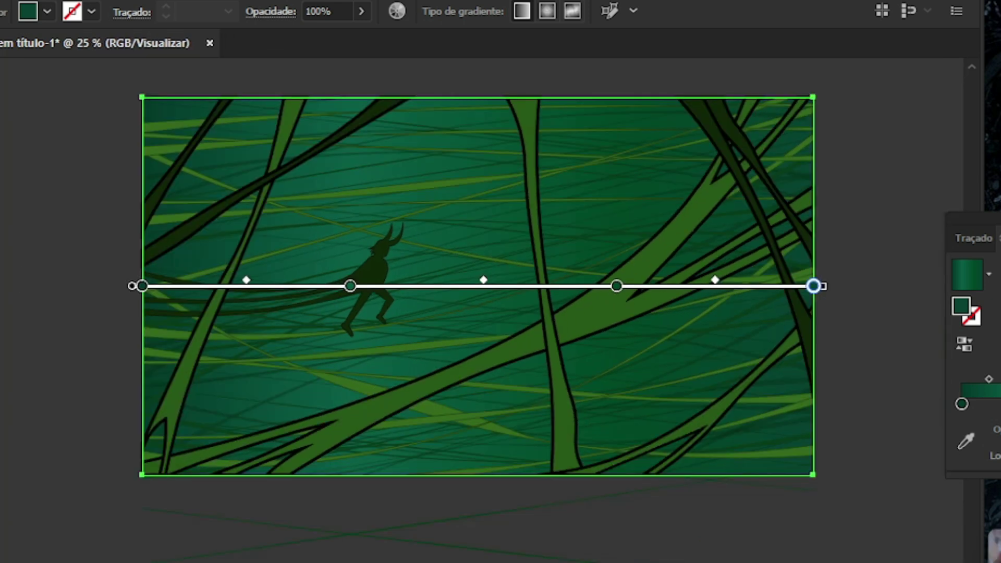
{"action": "key", "text": "ctrl+minus"}
{"action": "key", "text": "ctrl+="}
{"action": "key", "text": "ctrl+="}
{"action": "key", "text": "ctrl+minus"}
{"action": "key", "text": "ctrl+="}
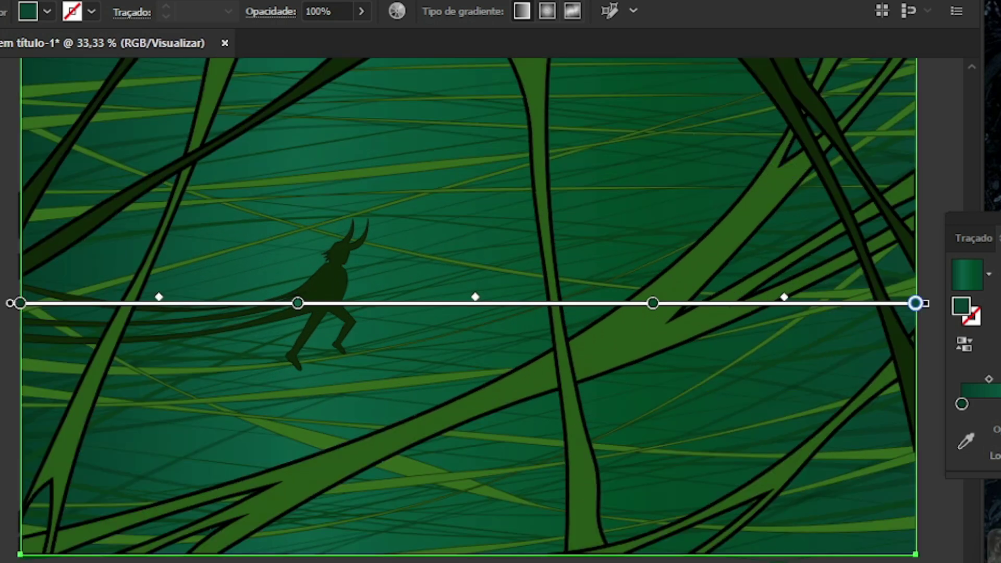
{"action": "key", "text": "v"}
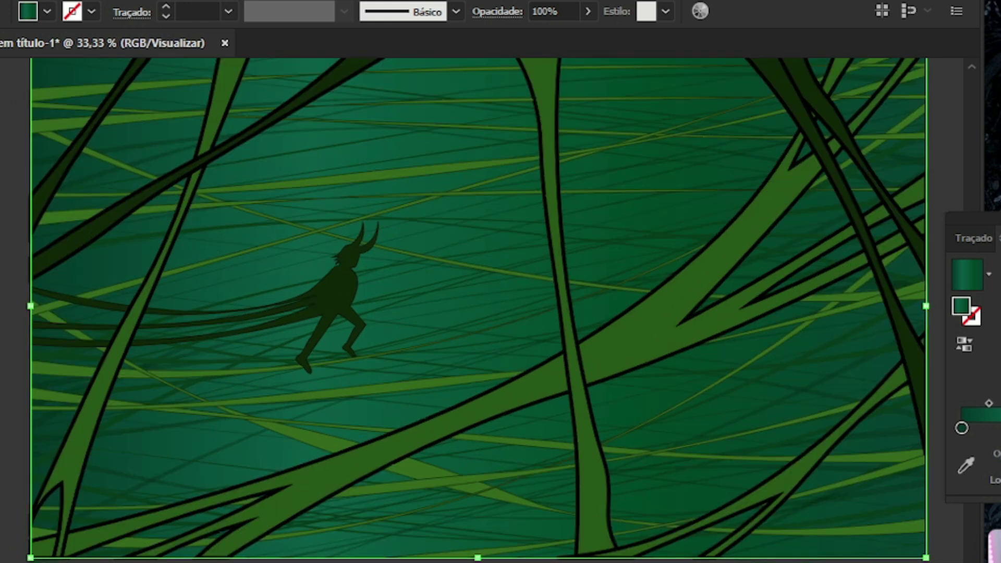
{"action": "key", "text": "ctrl+minus"}
{"action": "key", "text": "ctrl+shift+a"}
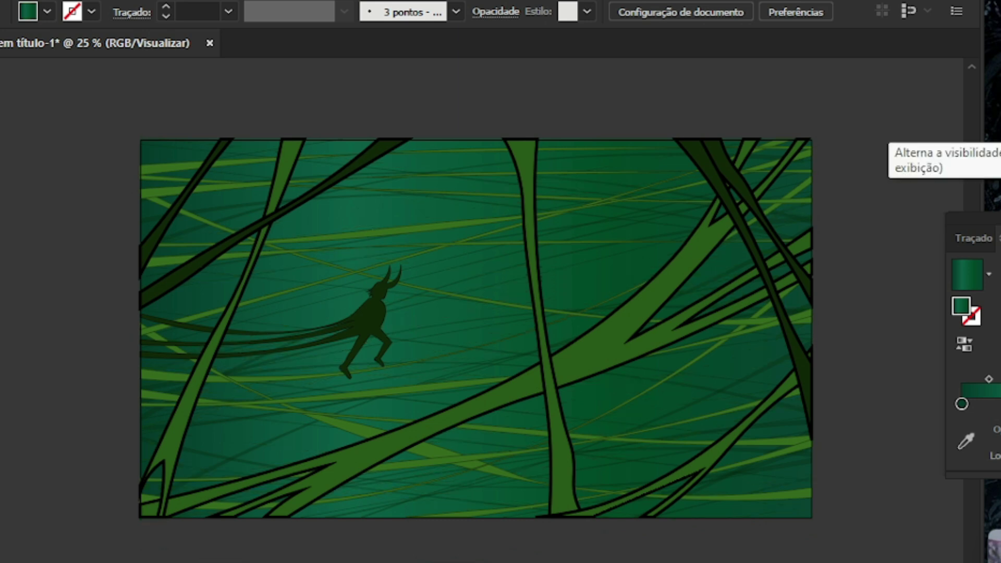
Select the thin dark strands and delete the segments crossing each other below the artboard's lower-left part
{"action": "key", "text": "ctrl+minus"}
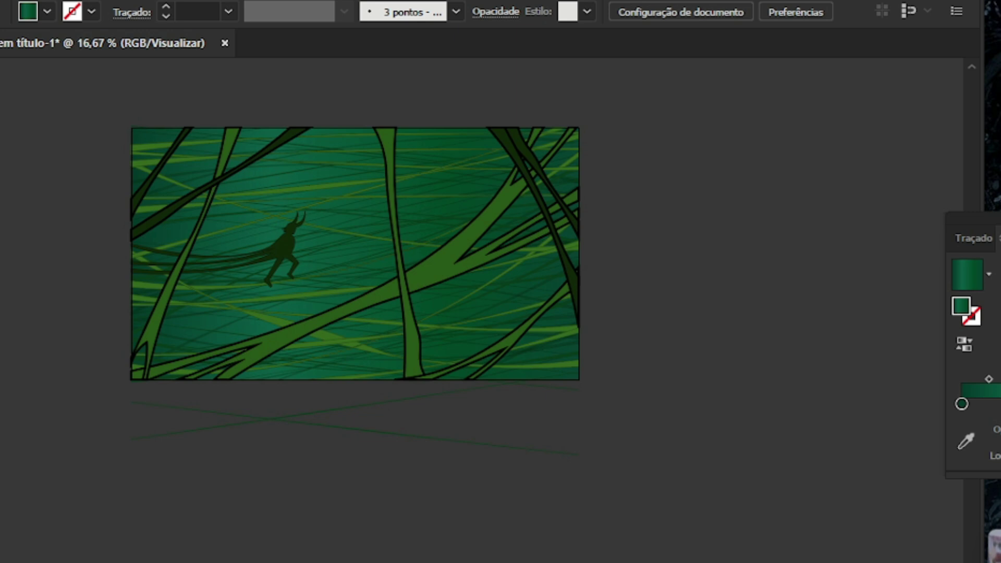
{"action": "left_click_drag", "start_coordinate": [85, 107], "coordinate": [480, 363]}
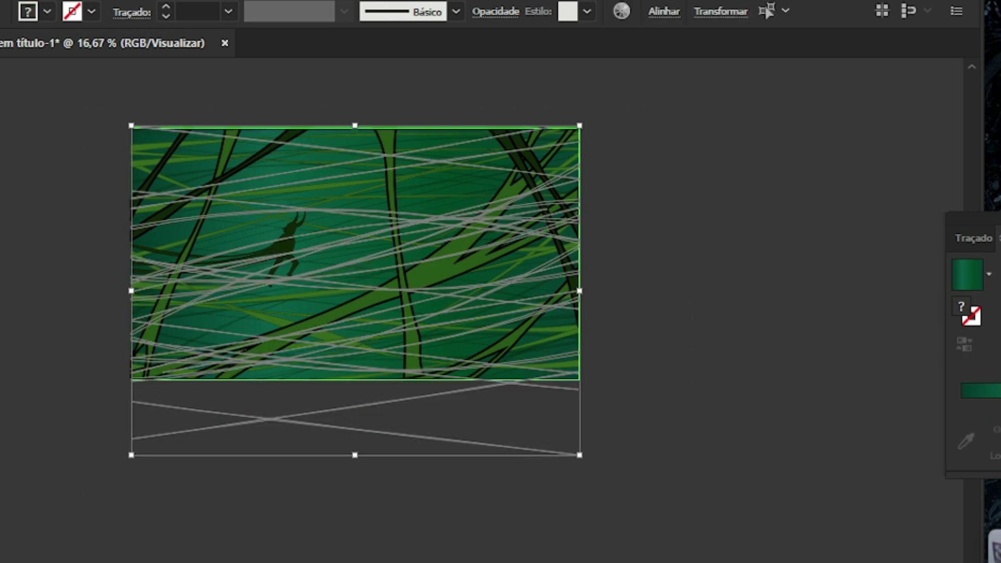
{"action": "key", "text": "a"}
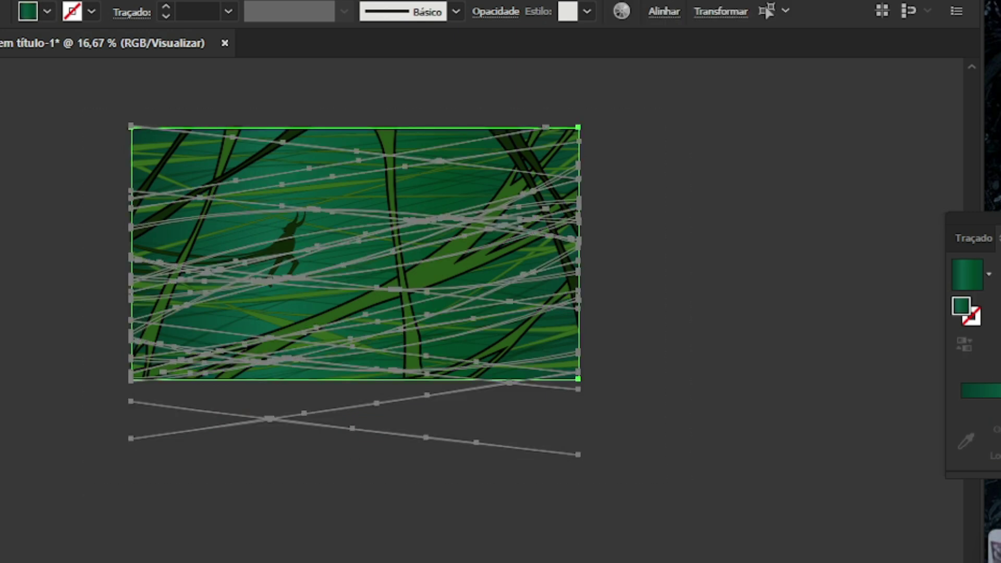
{"action": "key", "text": "ctrl+plus"}
{"action": "mouse_move", "coordinate": [292, 387]}
{"action": "left_mouse_down"}
{"action": "mouse_move", "coordinate": [293, 440]}
{"action": "mouse_move", "coordinate": [395, 416]}
{"action": "left_mouse_up"}
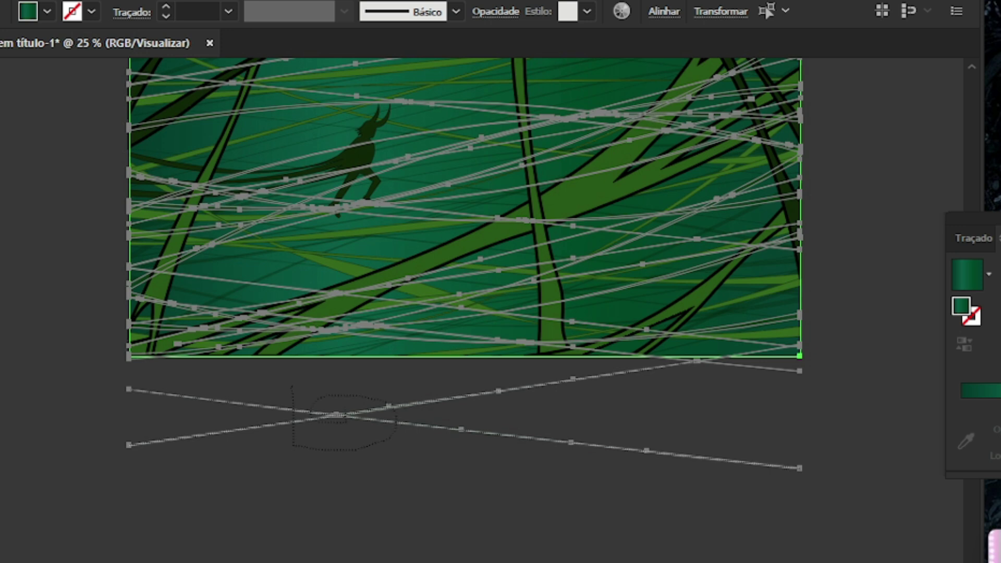
{"action": "left_click_drag", "start_coordinate": [318, 412], "coordinate": [312, 405]}
{"action": "key", "text": "Delete"}
Delete the remaining strand segments hanging below the artboard near its lower-right corner
{"action": "key", "text": "ctrl+plus"}
{"action": "key", "text": "ctrl+plus"}
{"action": "key", "text": "ctrl+plus"}
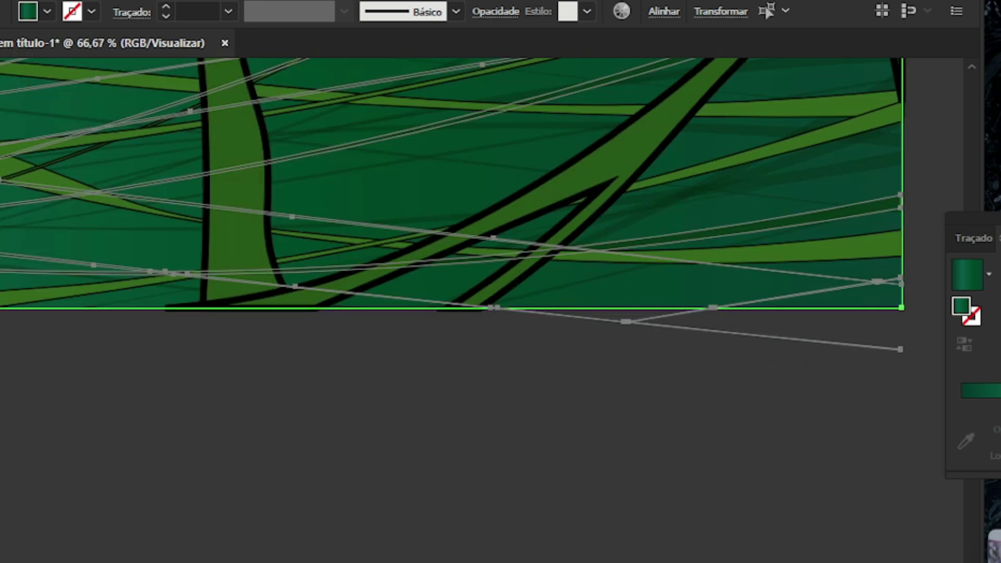
{"action": "mouse_move", "coordinate": [691, 334]}
{"action": "left_mouse_down"}
{"action": "mouse_move", "coordinate": [633, 319]}
{"action": "mouse_move", "coordinate": [600, 338]}
{"action": "left_mouse_up"}
{"action": "key", "text": "Delete"}
{"action": "key", "text": "Delete"}
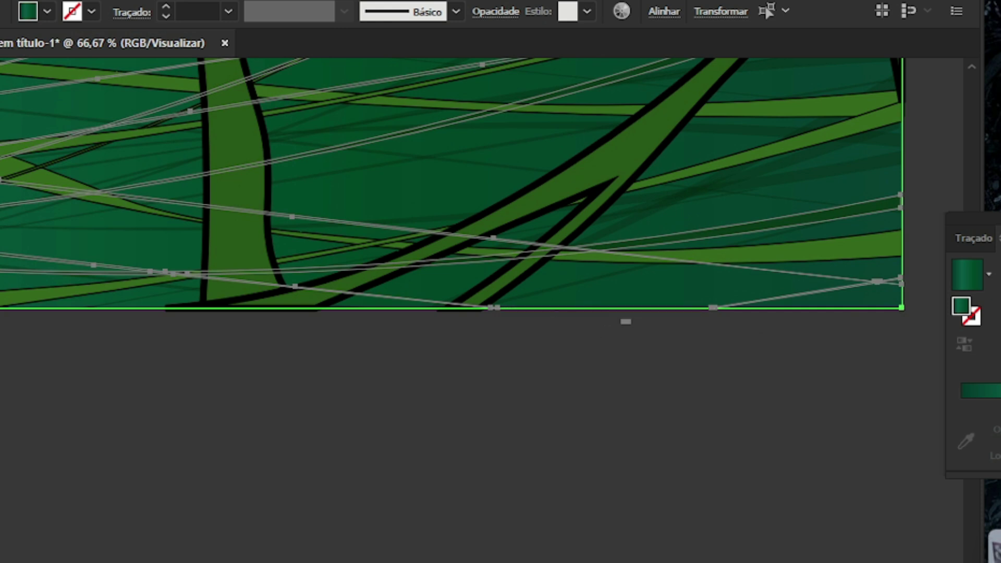
Check the artboard's edges for leftover strand pieces, and clear the strand selection
{"action": "scroll", "coordinate": [620, 337], "scroll_direction": "up", "scroll_amount": 4}
{"action": "scroll", "coordinate": [621, 338], "scroll_direction": "up", "scroll_amount": 2}
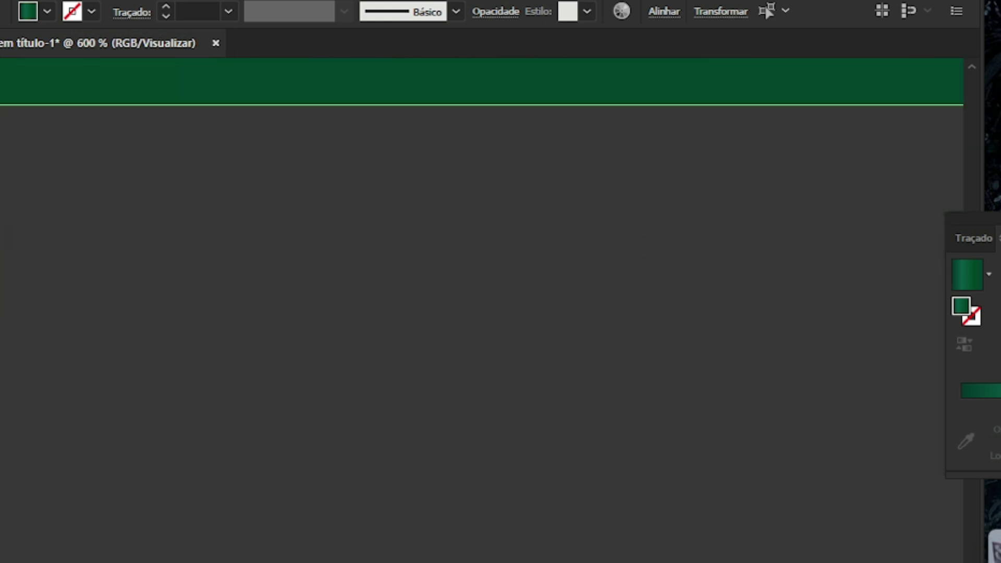
{"action": "scroll", "coordinate": [621, 337], "scroll_direction": "down", "scroll_amount": 3}
{"action": "scroll", "coordinate": [626, 427], "scroll_direction": "down", "scroll_amount": 5}
{"action": "scroll", "coordinate": [626, 427], "scroll_direction": "up", "scroll_amount": 2}
{"action": "scroll", "coordinate": [625, 427], "scroll_direction": "down", "scroll_amount": 2}
{"action": "scroll", "coordinate": [489, 331], "scroll_direction": "up", "scroll_amount": 5}
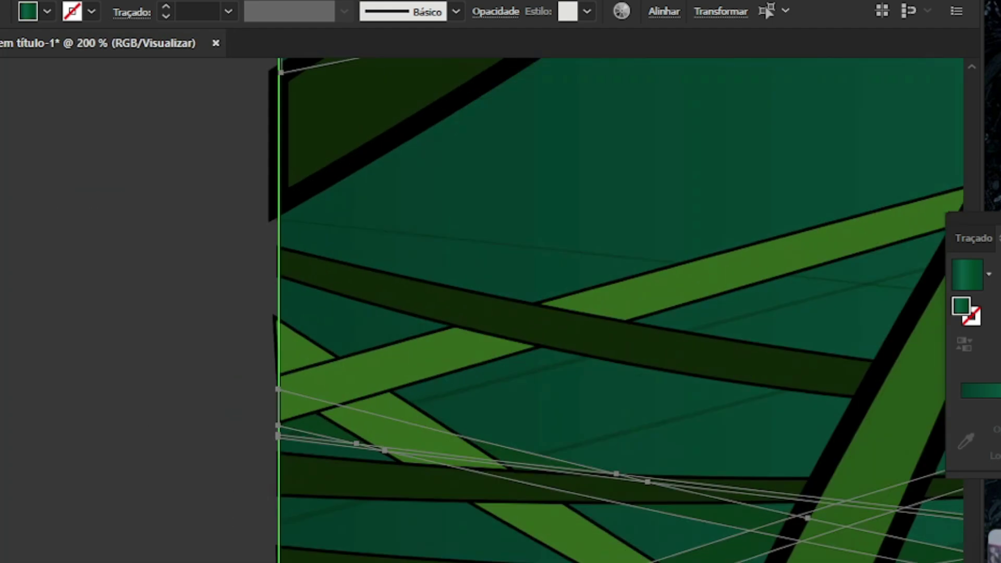
{"action": "scroll", "coordinate": [365, 313], "scroll_direction": "down", "scroll_amount": 4}
{"action": "scroll", "coordinate": [614, 323], "scroll_direction": "down", "scroll_amount": 2}
{"action": "scroll", "coordinate": [614, 323], "scroll_direction": "up", "scroll_amount": 1}
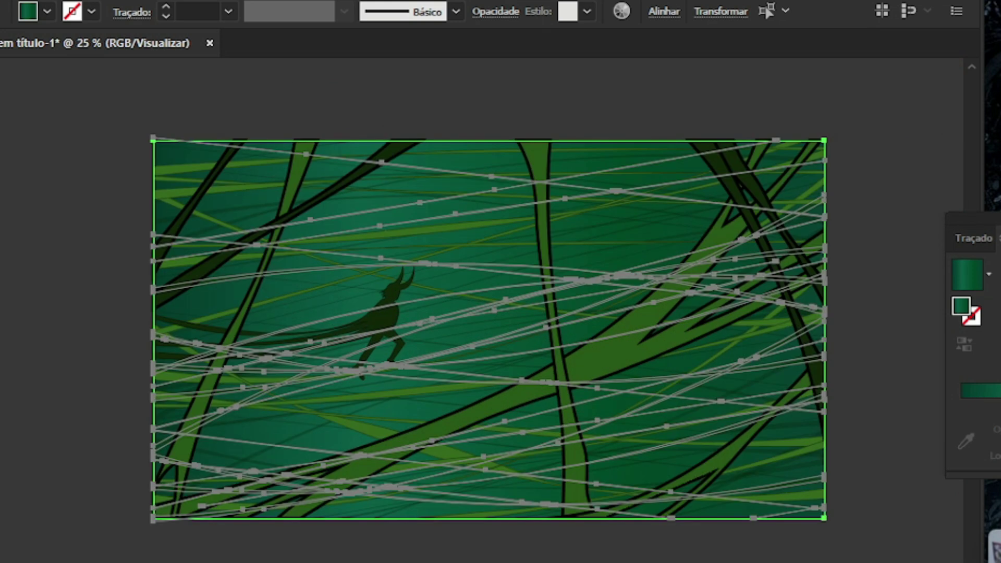
{"action": "key", "text": "ctrl+shift+a"}
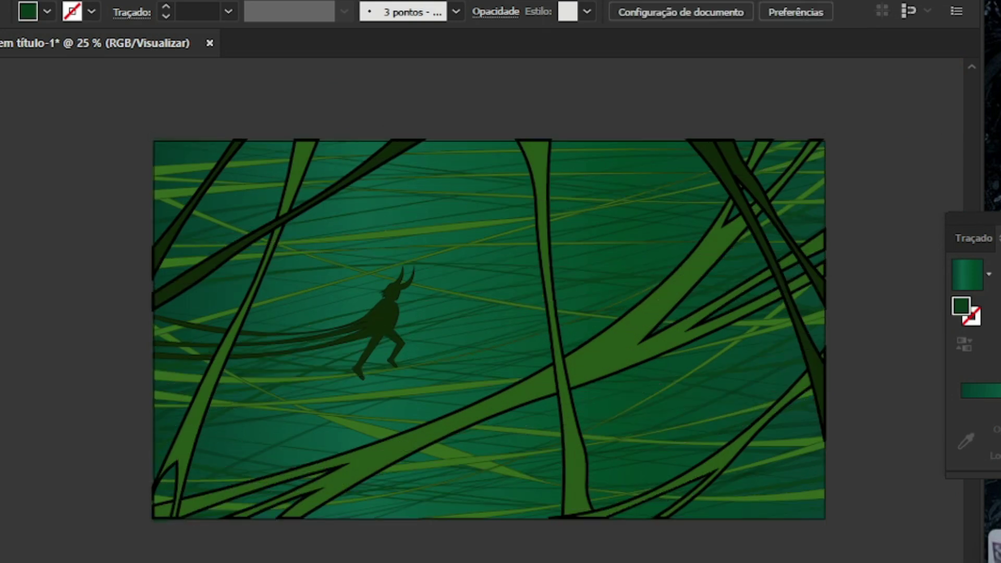
Select all the thin dark background strands and set their fill colour to 0B3F1D
{"action": "left_click_drag", "start_coordinate": [134, 117], "coordinate": [829, 526]}
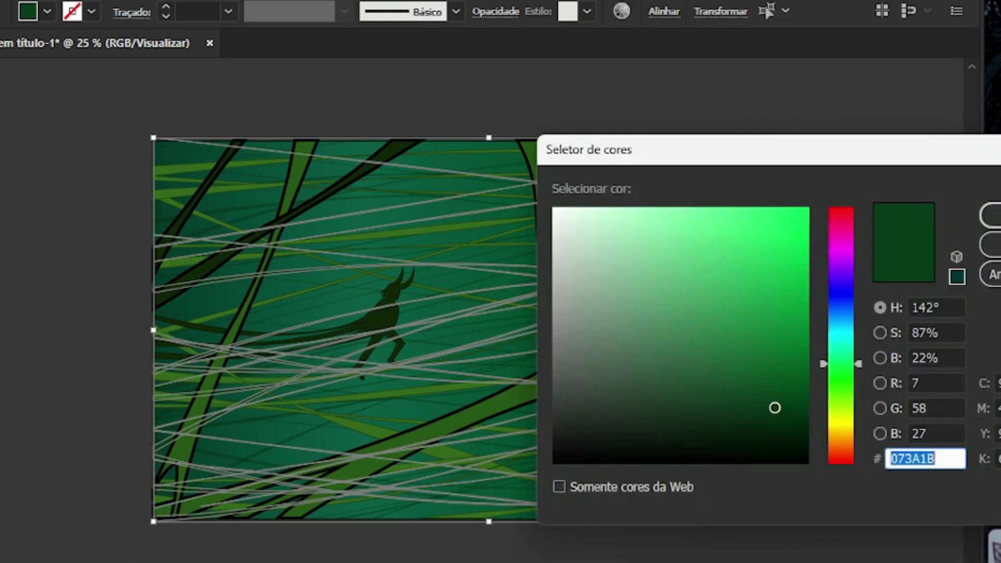
{"action": "type", "text": "0B3F1D"}
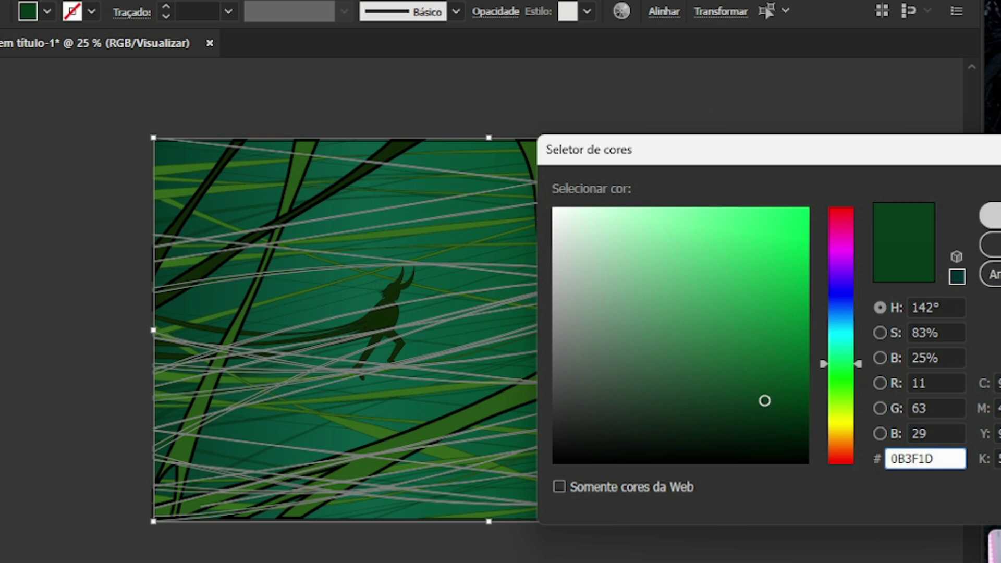
{"action": "key", "text": "Return"}
{"action": "key", "text": "ctrl+shift+a"}
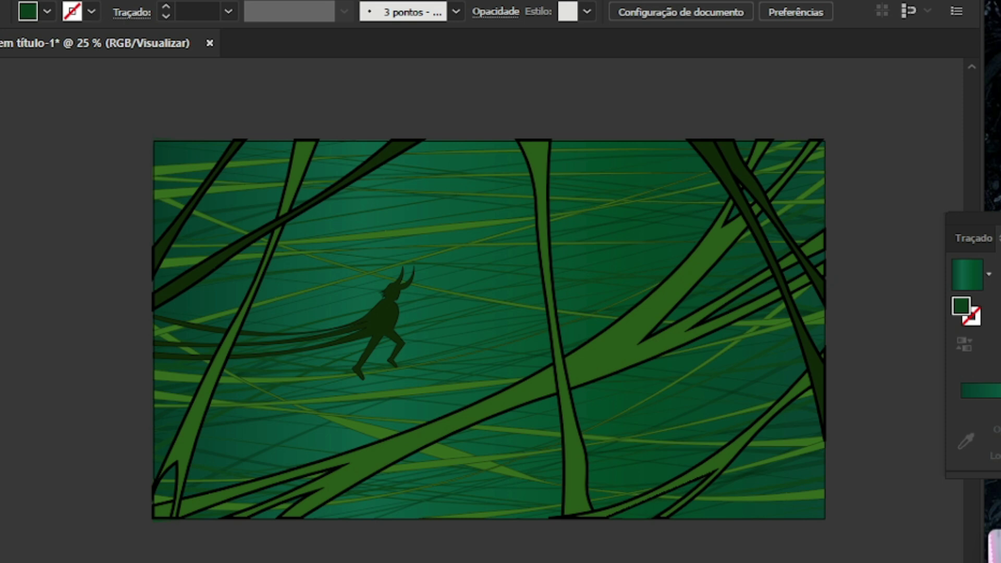
Select four thin background strands spread over the artboard's height, recolour them to brighter green 0F682A, and deselect them
{"action": "left_click", "coordinate": [0, 459]}
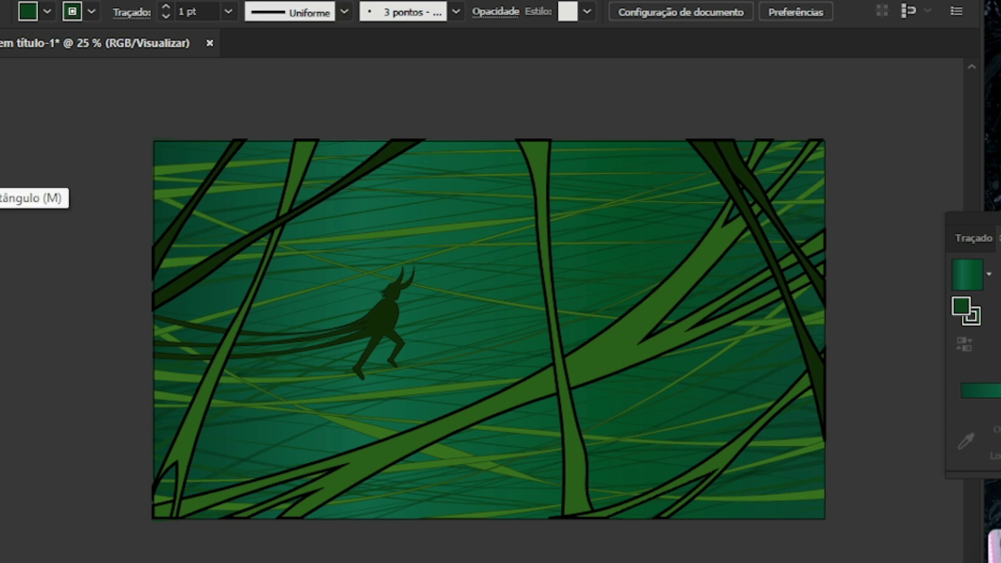
{"action": "scroll", "coordinate": [500, 201], "scroll_direction": "up", "scroll_amount": 5}
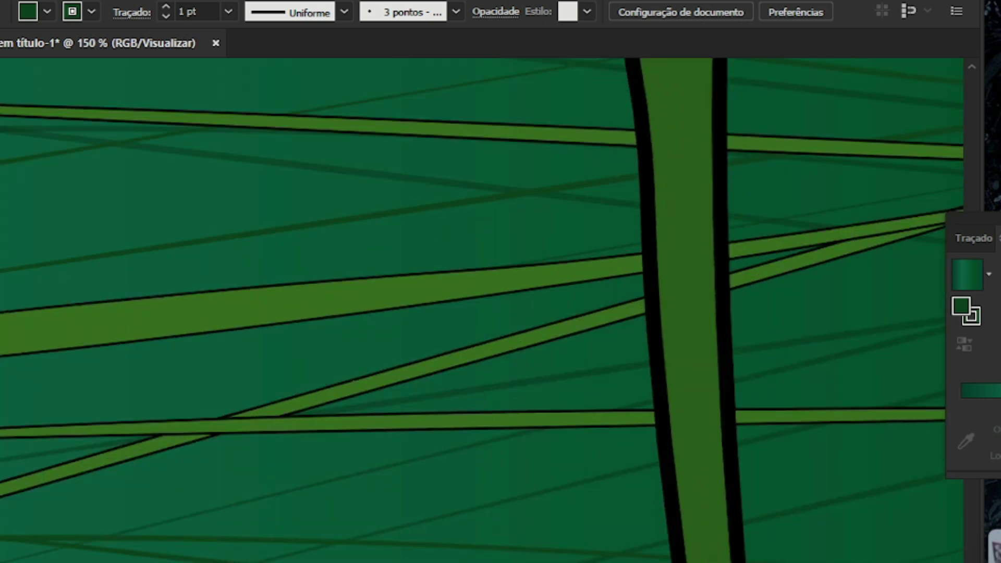
{"action": "scroll", "coordinate": [474, 258], "scroll_direction": "down", "scroll_amount": 6}
{"action": "scroll", "coordinate": [474, 258], "scroll_direction": "up", "scroll_amount": 1}
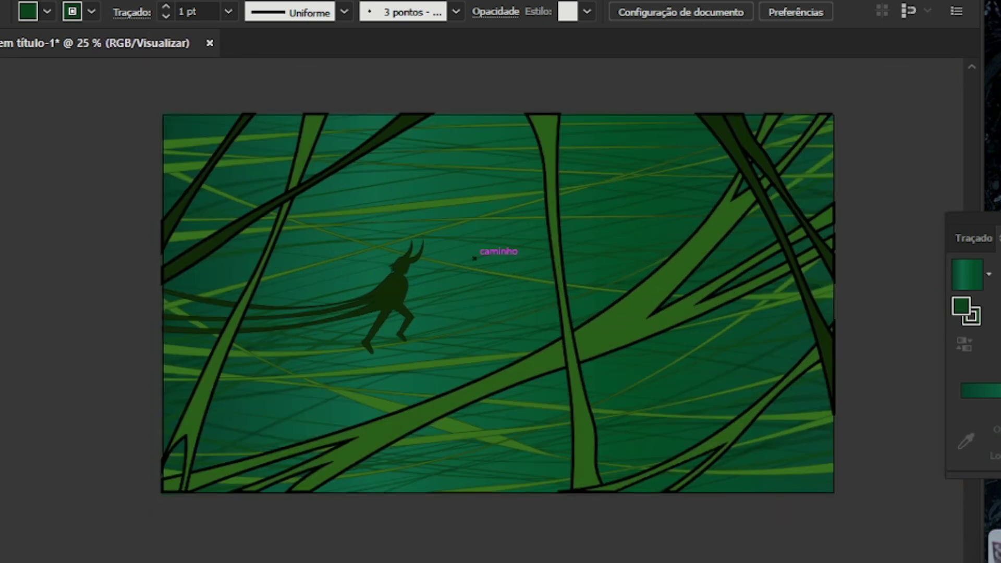
{"action": "left_click", "coordinate": [498, 238]}
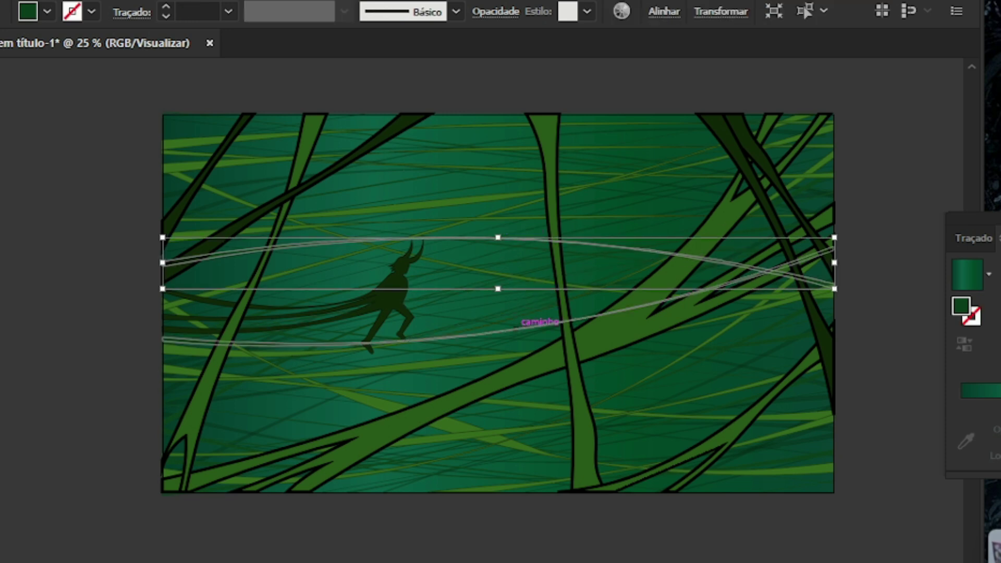
{"action": "left_click", "coordinate": [535, 324], "text": "shift"}
{"action": "left_click", "coordinate": [608, 425], "text": "shift"}
{"action": "left_click", "coordinate": [628, 143], "text": "shift"}
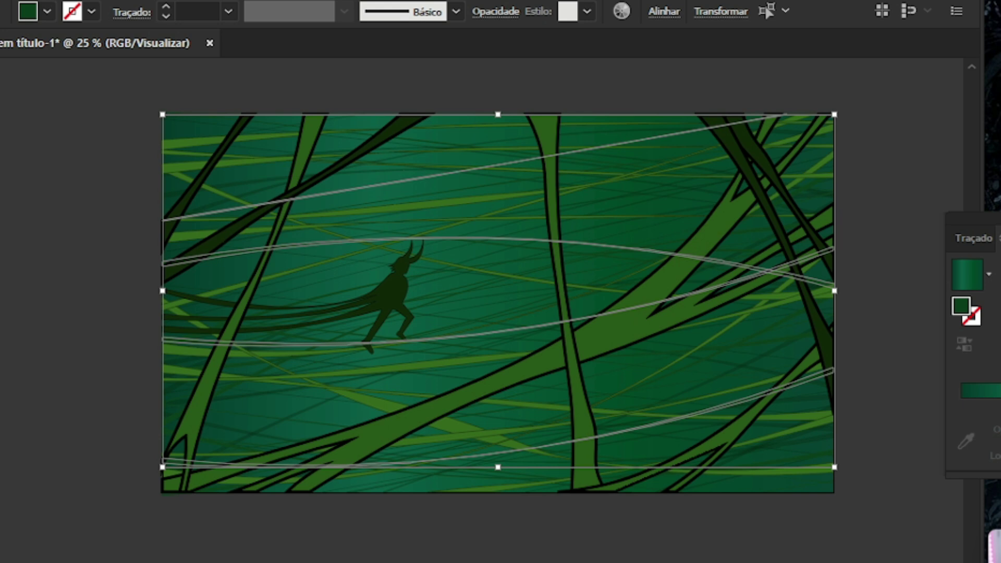
{"action": "type", "text": "0F682A"}
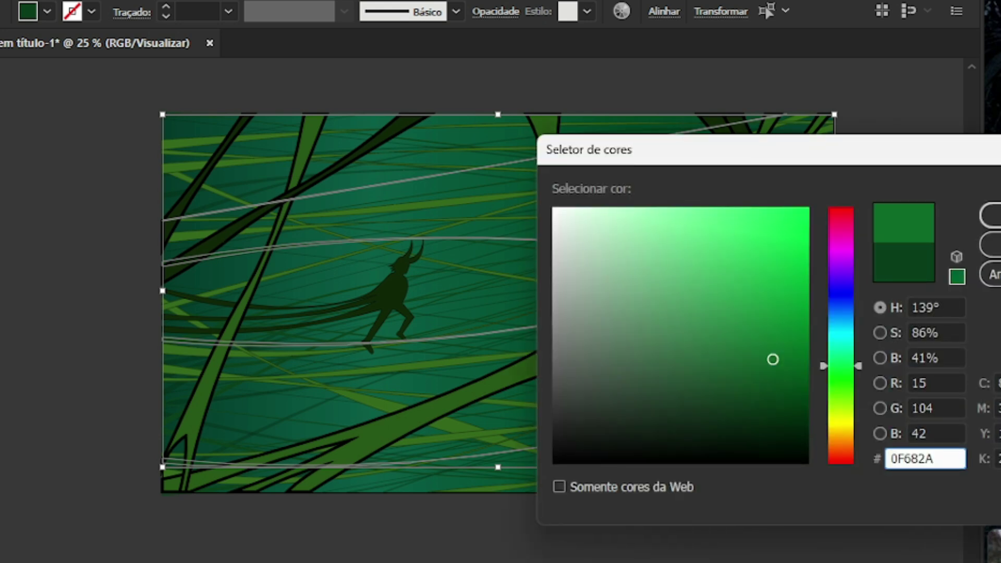
{"action": "key", "text": "Return"}
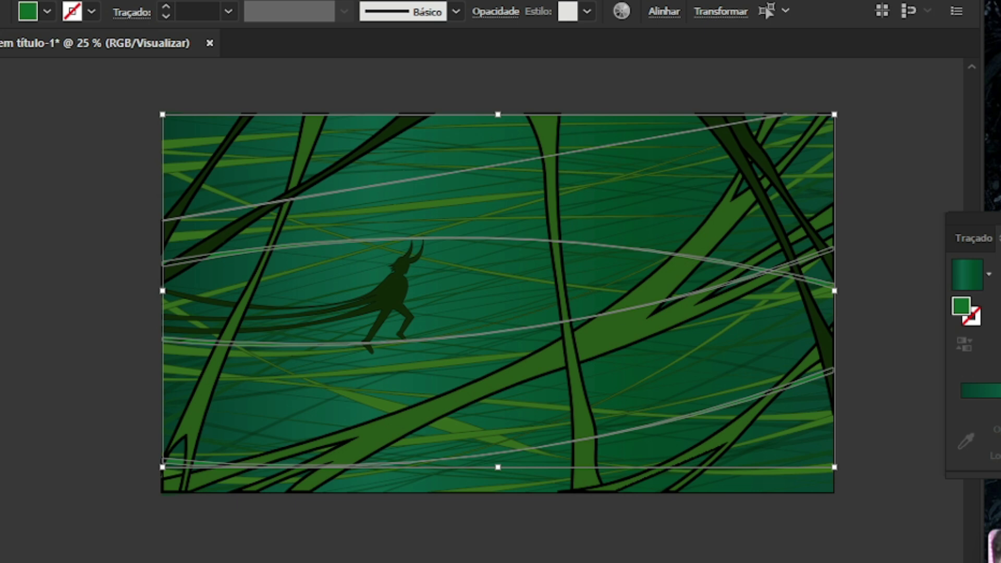
{"action": "key", "text": "ctrl+shift+a"}
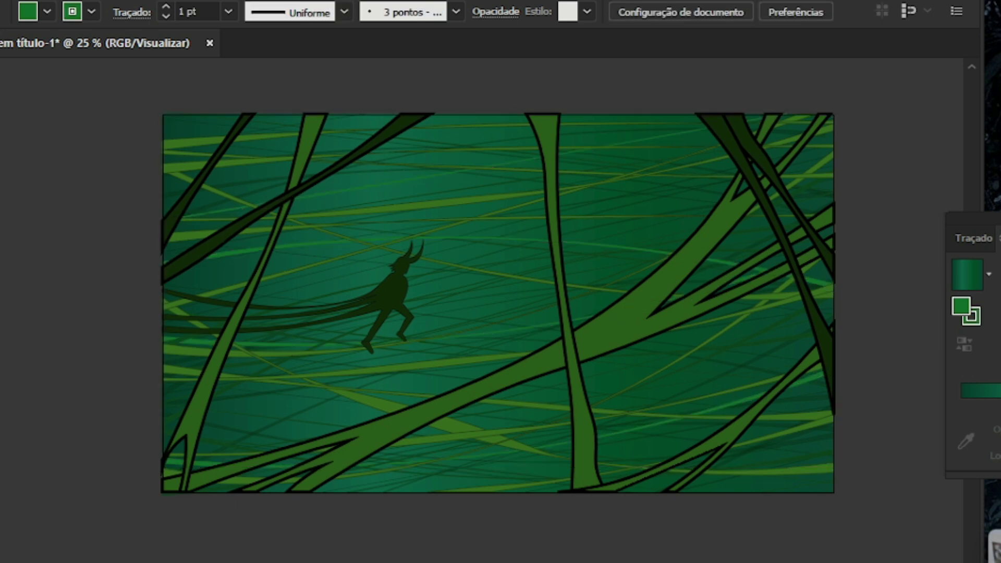
Select the long strand arching over the creature, set its fill to a brighter green, and deselect it
{"action": "scroll", "coordinate": [562, 343], "scroll_direction": "down", "scroll_amount": 1}
{"action": "scroll", "coordinate": [552, 341], "scroll_direction": "up", "scroll_amount": 1}
{"action": "left_click", "coordinate": [172, 264]}
{"action": "left_click", "coordinate": [840, 290]}
{"action": "left_click", "coordinate": [626, 240]}
{"action": "key", "text": "v"}
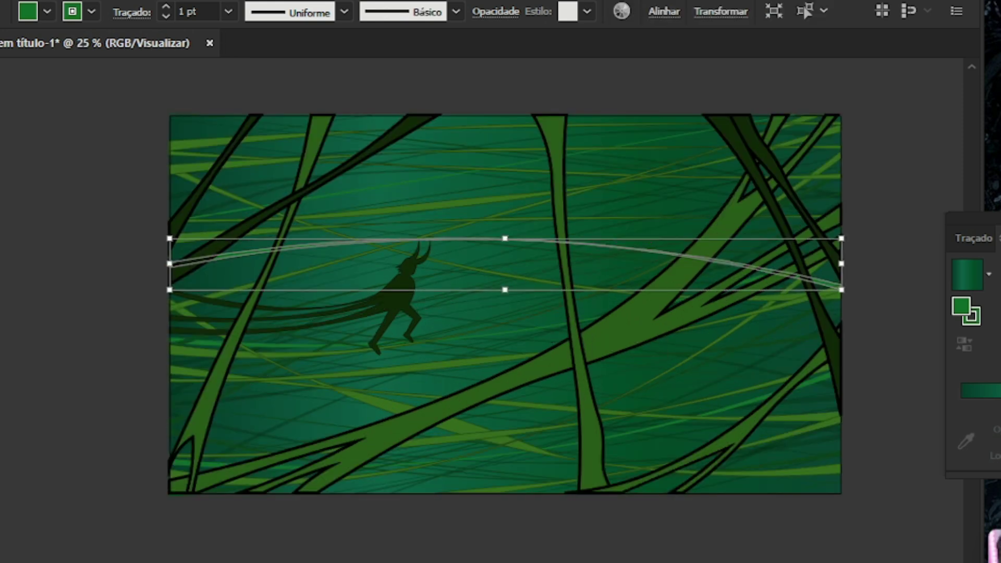
{"action": "double_click", "coordinate": [961, 306]}
{"action": "left_click_drag", "start_coordinate": [769, 357], "coordinate": [797, 314]}
{"action": "left_click", "coordinate": [992, 215]}
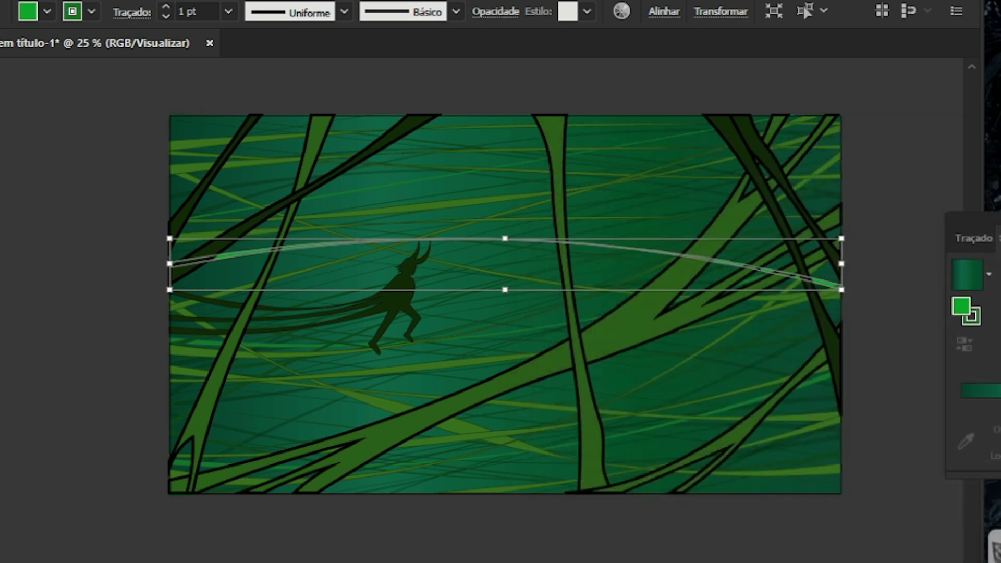
{"action": "key", "text": "ctrl+shift+a"}
Set the arched strand's stroke colour to bright green 09B732 and clear the selection
{"action": "left_click", "coordinate": [169, 209]}
{"action": "left_click", "coordinate": [841, 283]}
{"action": "key", "text": "Escape"}
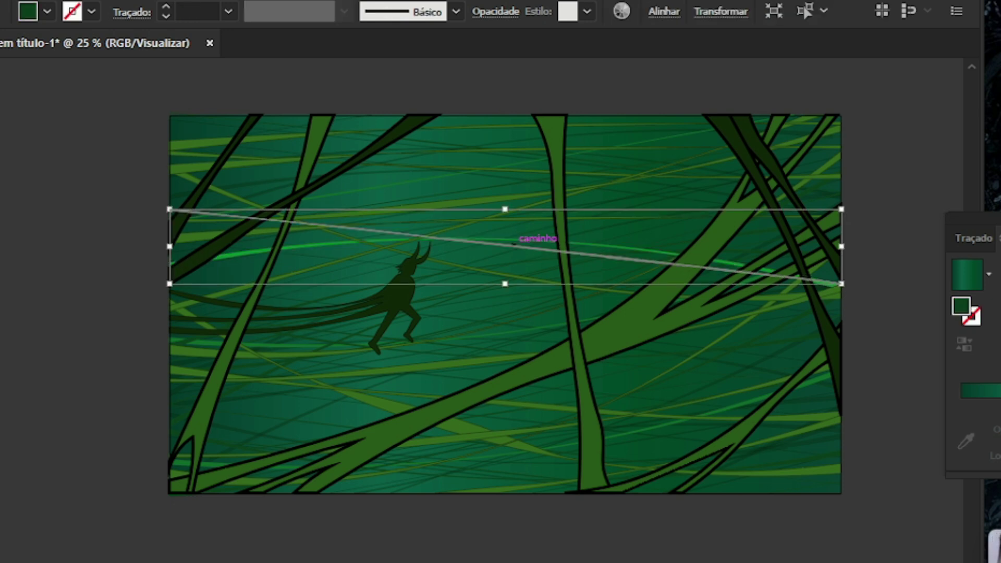
{"action": "mouse_move", "coordinate": [548, 251]}
{"action": "left_mouse_down"}
{"action": "mouse_move", "coordinate": [547, 224]}
{"action": "mouse_move", "coordinate": [547, 240]}
{"action": "left_mouse_up"}
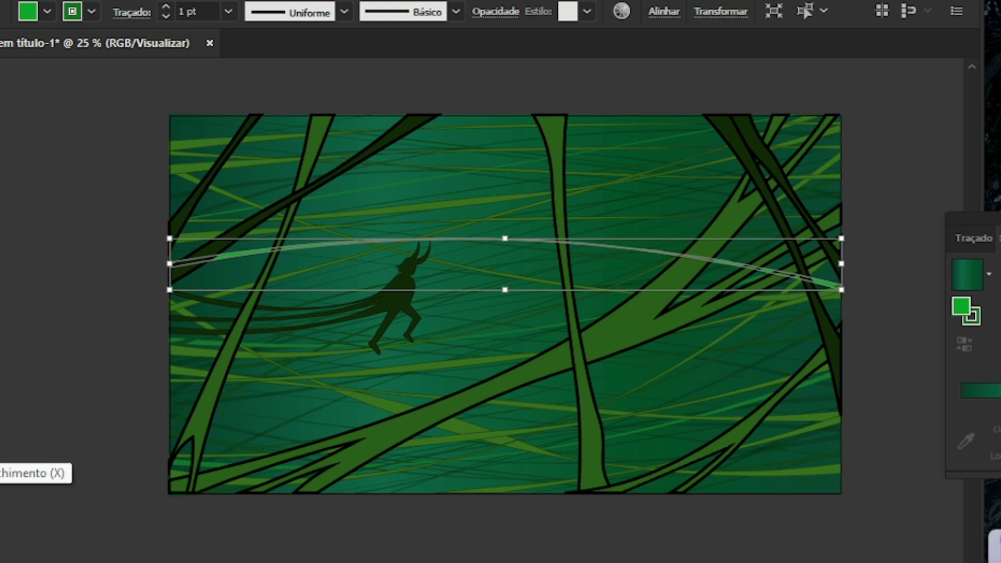
{"action": "key", "text": "ctrl+shift+a"}
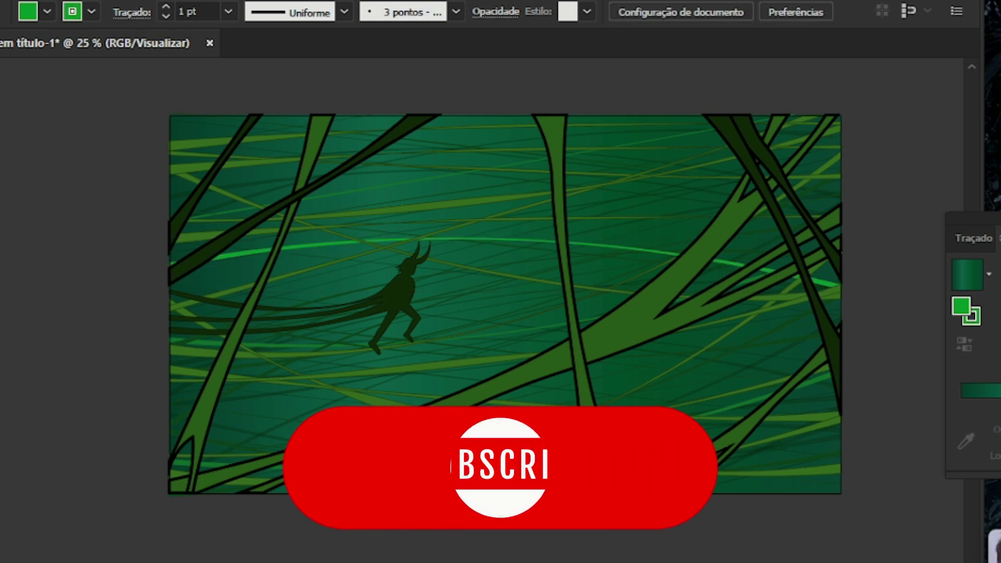
{"action": "left_click", "coordinate": [322, 246]}
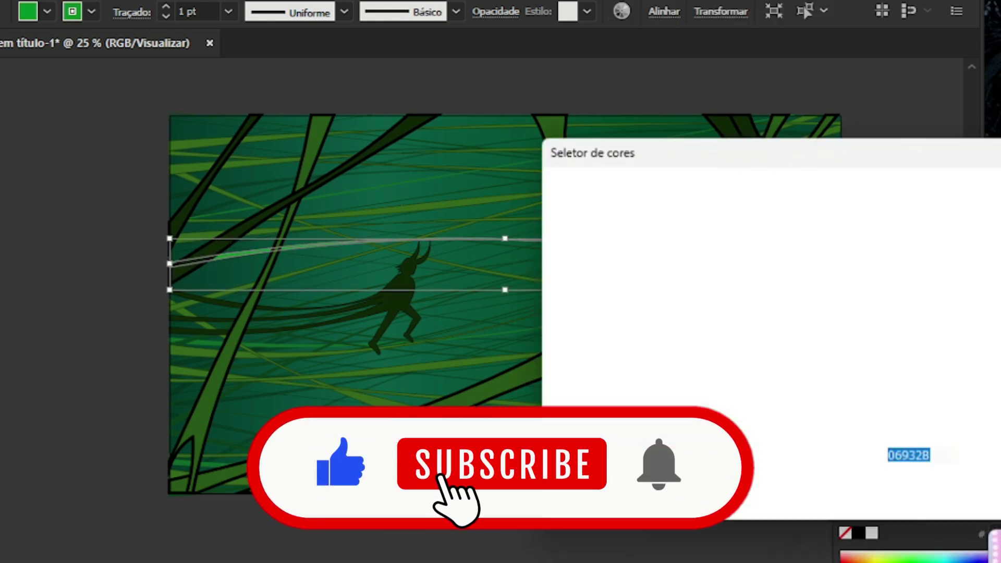
{"action": "left_click_drag", "start_coordinate": [796, 318], "coordinate": [796, 280]}
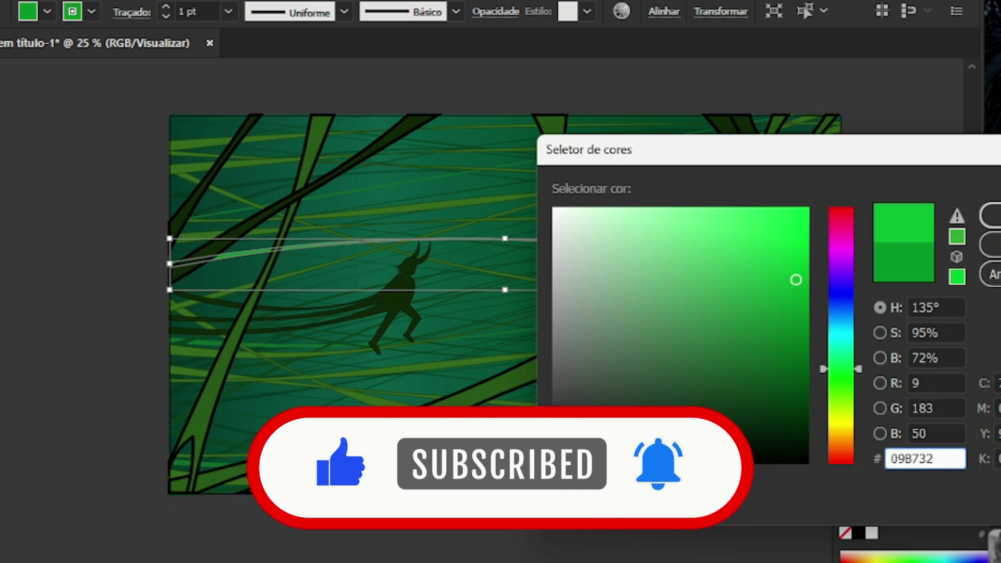
{"action": "left_click", "coordinate": [993, 215]}
{"action": "key", "text": "ctrl+shift+a"}
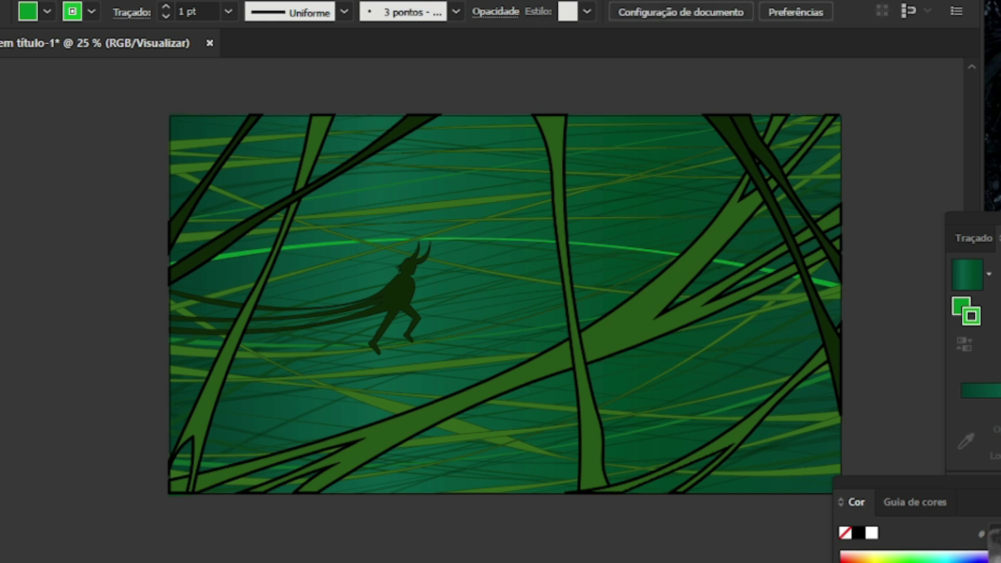
Review the whole composition at different magnifications, judging how the bright arched strand sits behind the creature
{"action": "scroll", "coordinate": [439, 220], "scroll_direction": "up", "scroll_amount": 6}
{"action": "scroll", "coordinate": [429, 305], "scroll_direction": "down", "scroll_amount": 6}
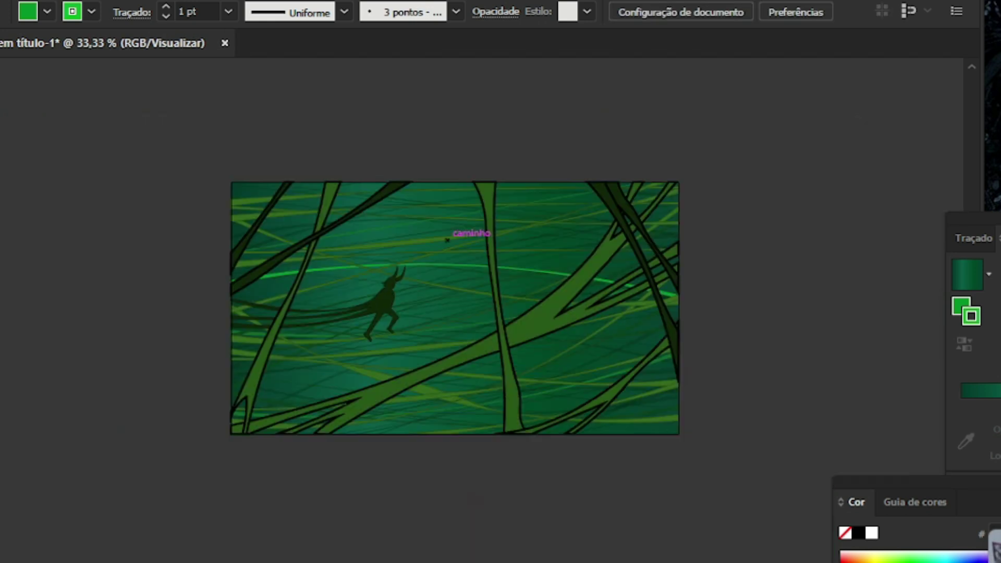
{"action": "scroll", "coordinate": [429, 305], "scroll_direction": "down", "scroll_amount": 1}
{"action": "scroll", "coordinate": [429, 306], "scroll_direction": "up", "scroll_amount": 1}
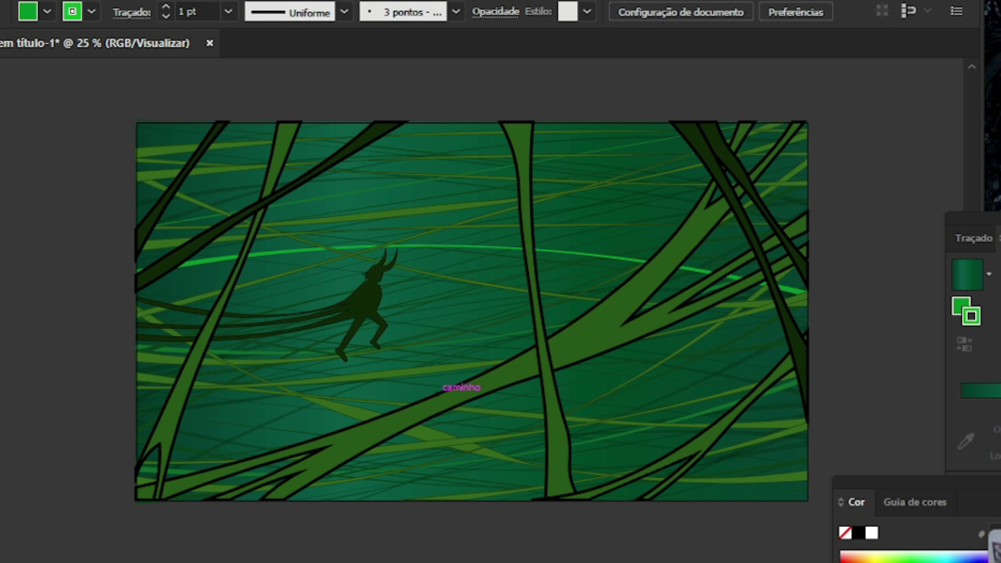
{"action": "scroll", "coordinate": [484, 333], "scroll_direction": "left", "scroll_amount": 1}
{"action": "scroll", "coordinate": [485, 326], "scroll_direction": "down", "scroll_amount": 1}
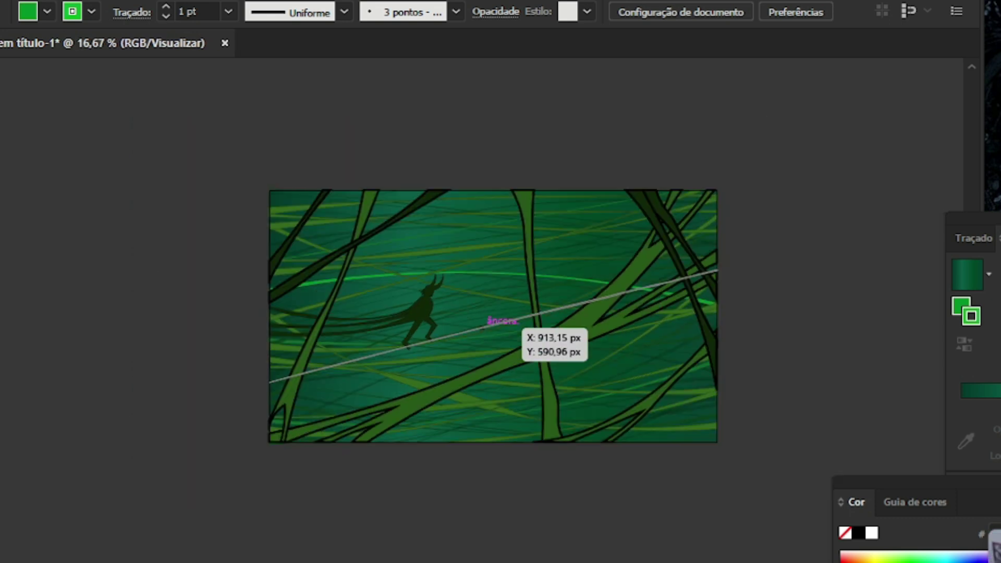
{"action": "scroll", "coordinate": [564, 328], "scroll_direction": "up", "scroll_amount": 1}
{"action": "scroll", "coordinate": [599, 310], "scroll_direction": "down", "scroll_amount": 1}
{"action": "scroll", "coordinate": [599, 310], "scroll_direction": "up", "scroll_amount": 1}
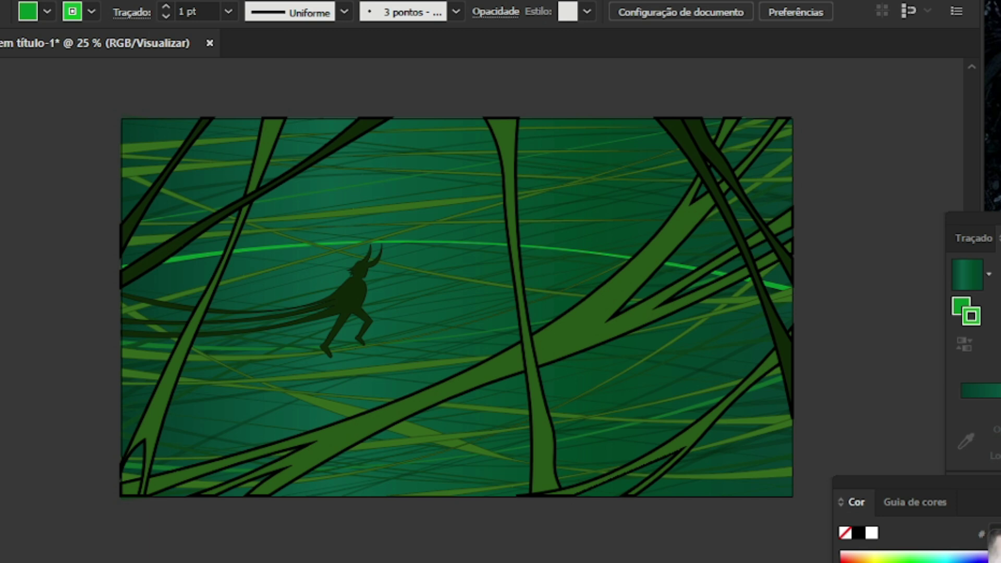
{"action": "scroll", "coordinate": [571, 151], "scroll_direction": "down", "scroll_amount": 1}
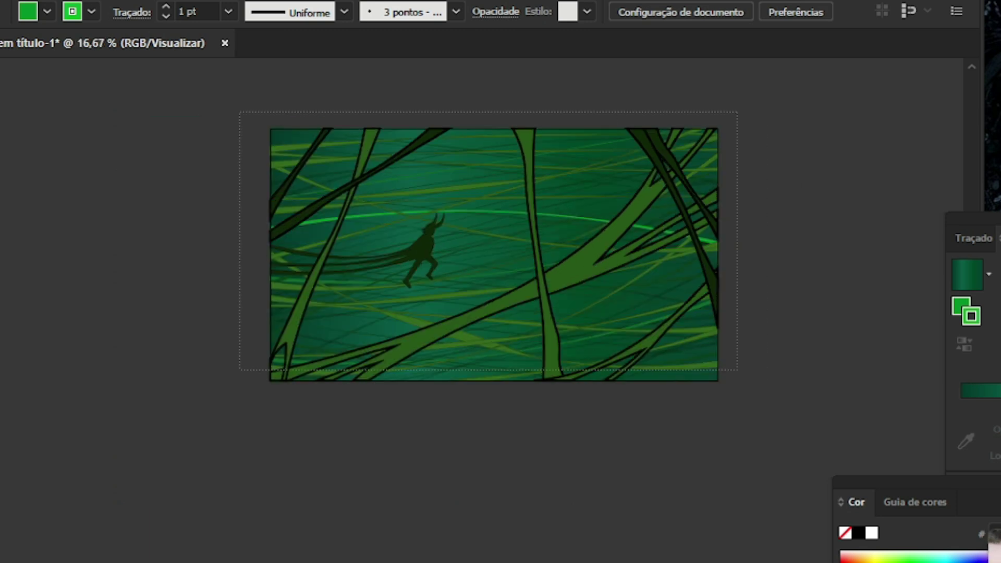
Select all the thicker olive background strands, set their fill colour to 0E5B29, and deselect them
{"action": "left_click", "coordinate": [529, 229]}
{"action": "scroll", "coordinate": [530, 232], "scroll_direction": "up", "scroll_amount": 1}
{"action": "scroll", "coordinate": [269, 351], "scroll_direction": "down", "scroll_amount": 1}
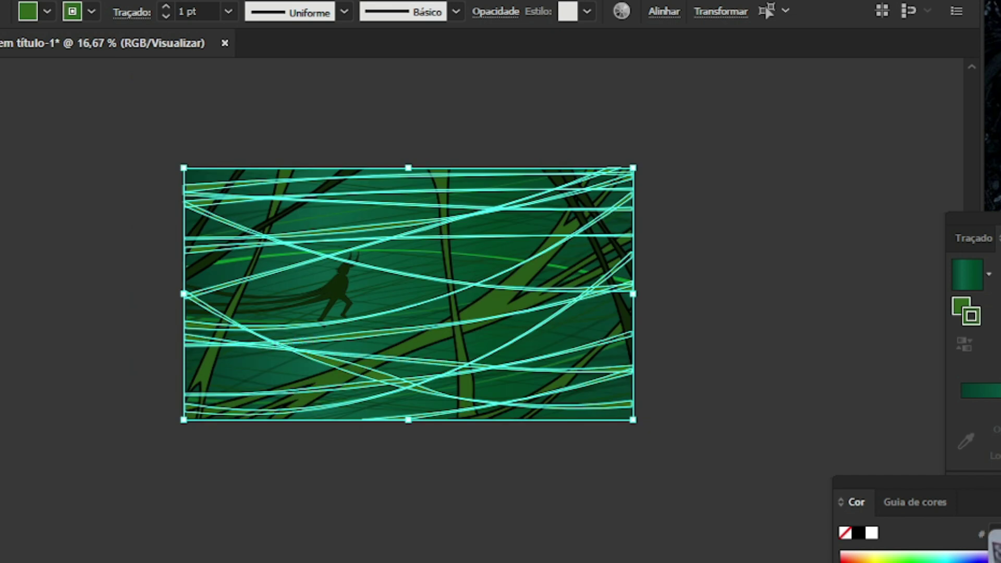
{"action": "left_click", "coordinate": [208, 238]}
{"action": "scroll", "coordinate": [270, 243], "scroll_direction": "up", "scroll_amount": 1}
{"action": "left_click", "coordinate": [284, 243]}
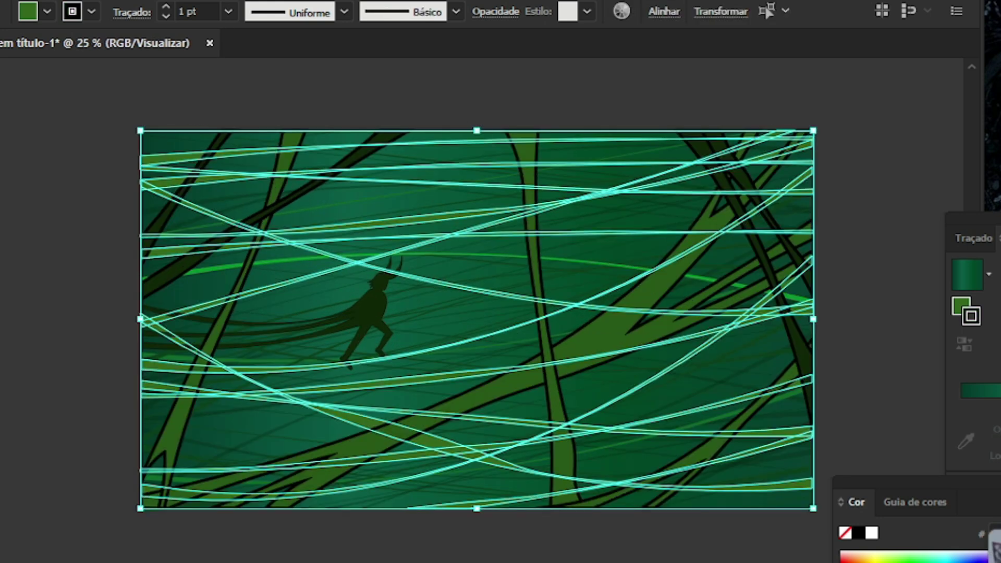
{"action": "double_click", "coordinate": [961, 307]}
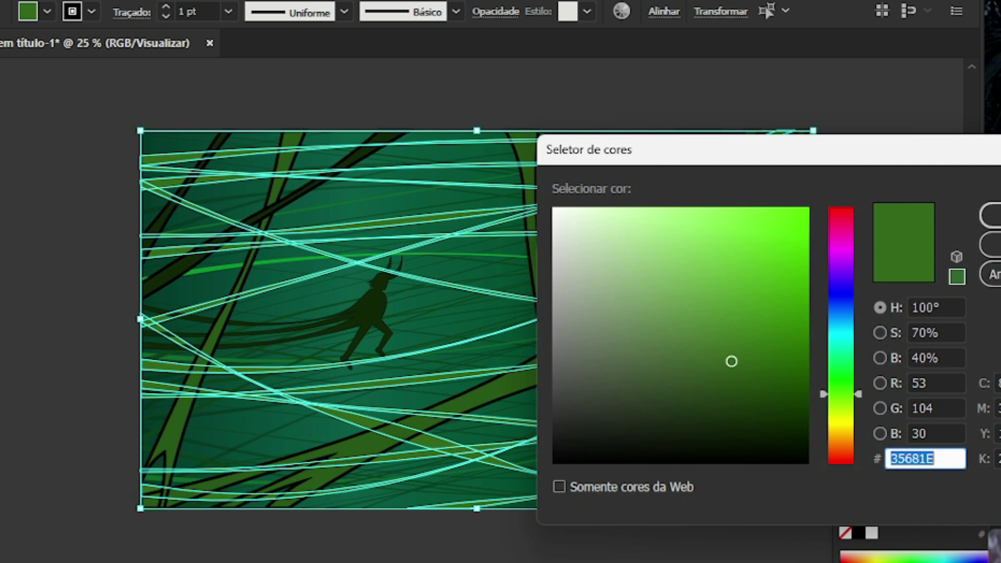
{"action": "type", "text": "1F6633"}
{"action": "key", "text": "BackSpace"}
{"action": "type", "text": "6"}
{"action": "key", "text": "BackSpace"}
{"action": "type", "text": "8"}
{"action": "left_click_drag", "start_coordinate": [731, 361], "coordinate": [770, 372]}
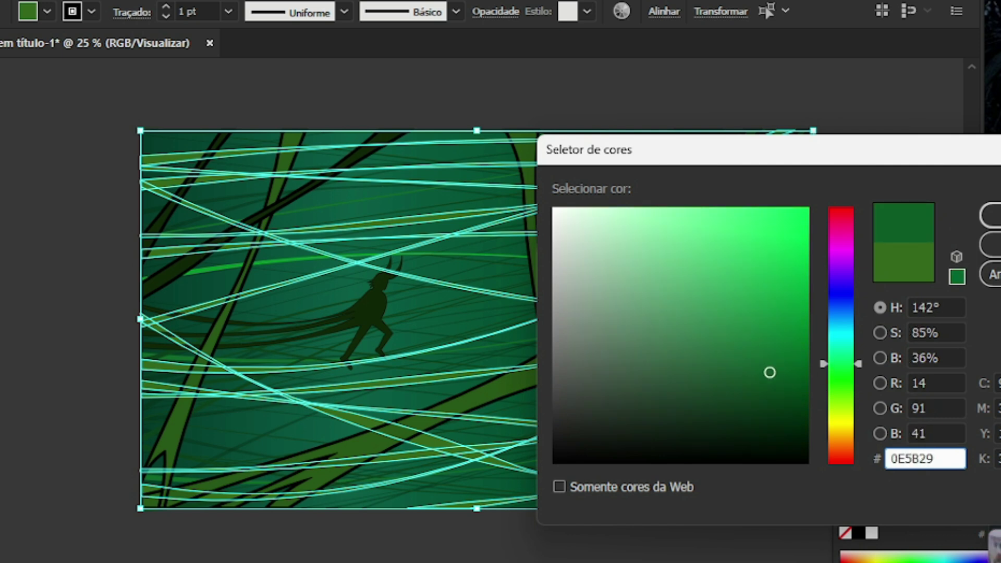
{"action": "key", "text": "Return"}
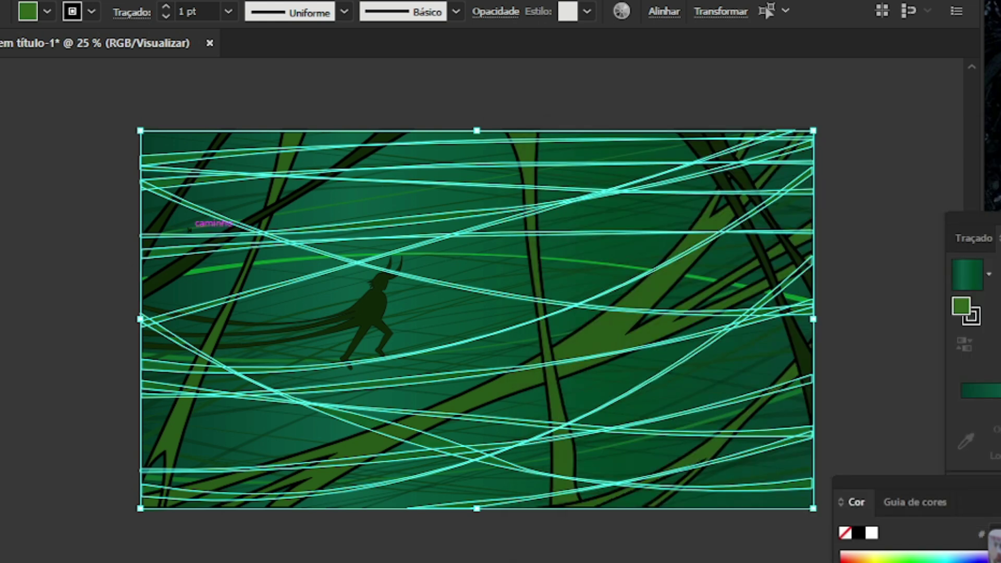
{"action": "key", "text": "ctrl+shift+a"}
{"action": "scroll", "coordinate": [577, 289], "scroll_direction": "down", "scroll_amount": 1}
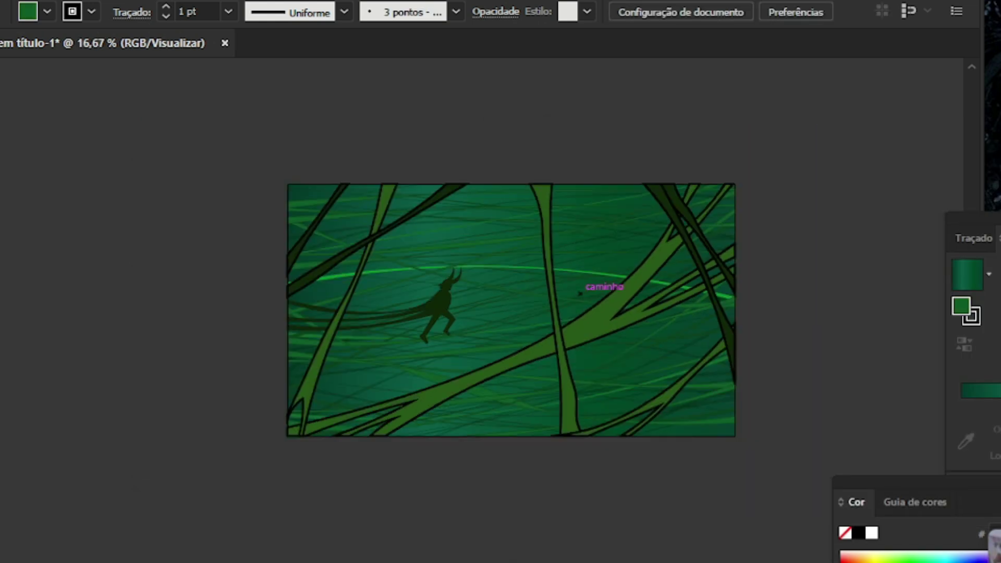
Reselect all the thicker background strands, set their fill colour to darker green 08441B, and deselect them
{"action": "scroll", "coordinate": [555, 295], "scroll_direction": "up", "scroll_amount": 1}
{"action": "left_click_drag", "start_coordinate": [127, 96], "coordinate": [844, 537]}
{"action": "double_click", "coordinate": [993, 540]}
{"action": "type", "text": "08441B"}
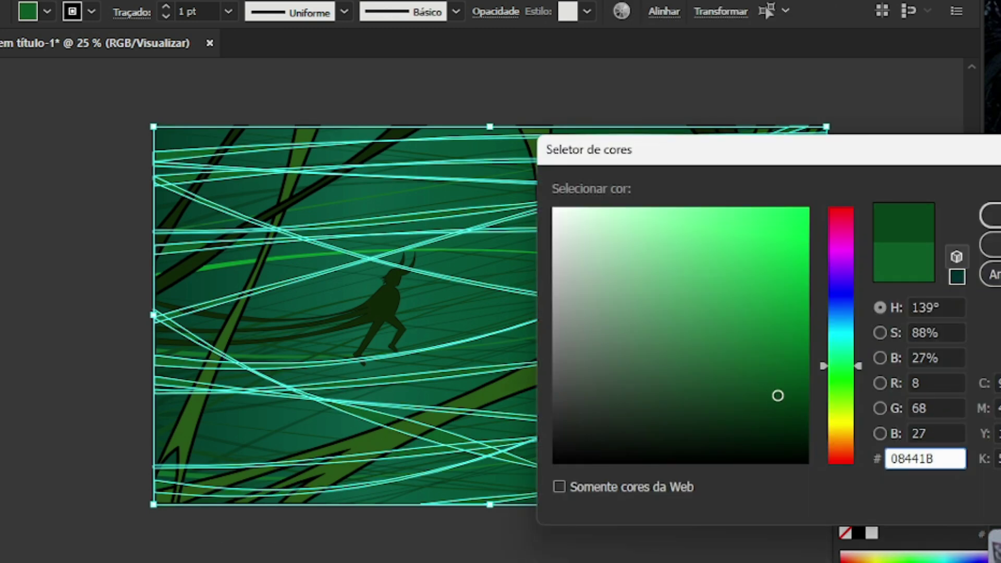
{"action": "key", "text": "Return"}
{"action": "key", "text": "ctrl+shift+a"}
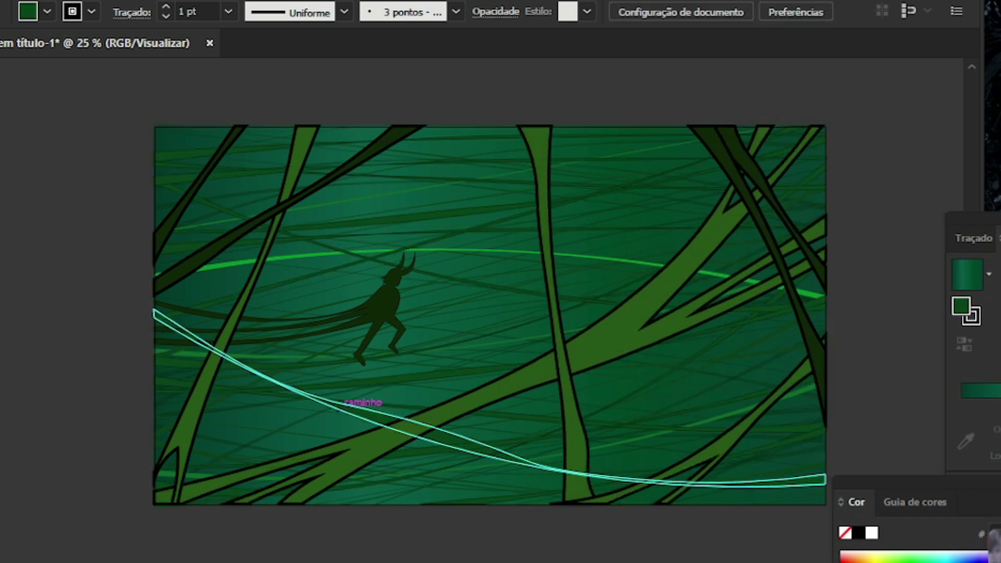
Select six of the thicker strands spread over the artboard's height, darken their fill to a near-black green, and deselect them
{"action": "scroll", "coordinate": [547, 345], "scroll_direction": "down", "scroll_amount": 1}
{"action": "scroll", "coordinate": [549, 371], "scroll_direction": "up", "scroll_amount": 1}
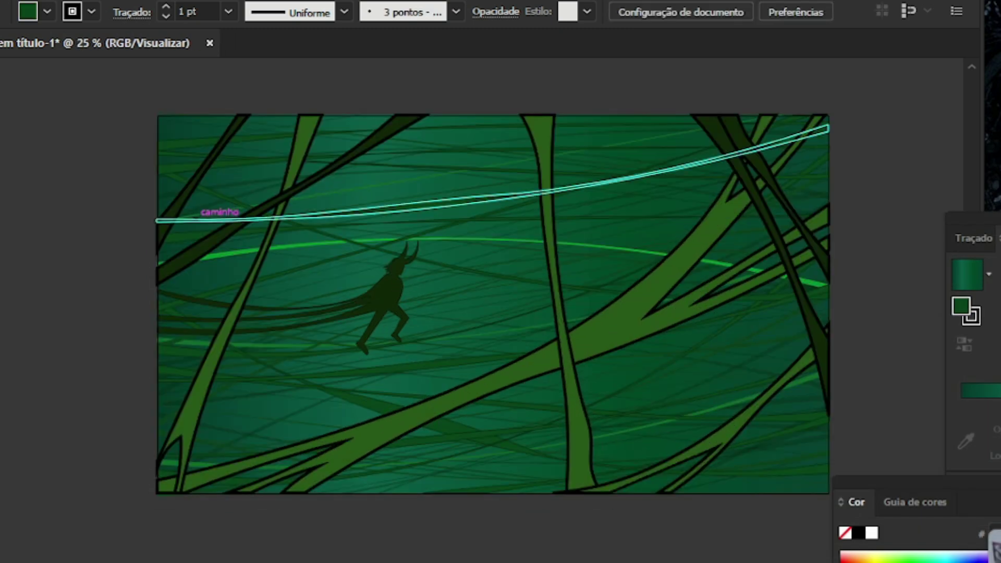
{"action": "scroll", "coordinate": [549, 371], "scroll_direction": "right", "scroll_amount": 1}
{"action": "left_click", "coordinate": [354, 217]}
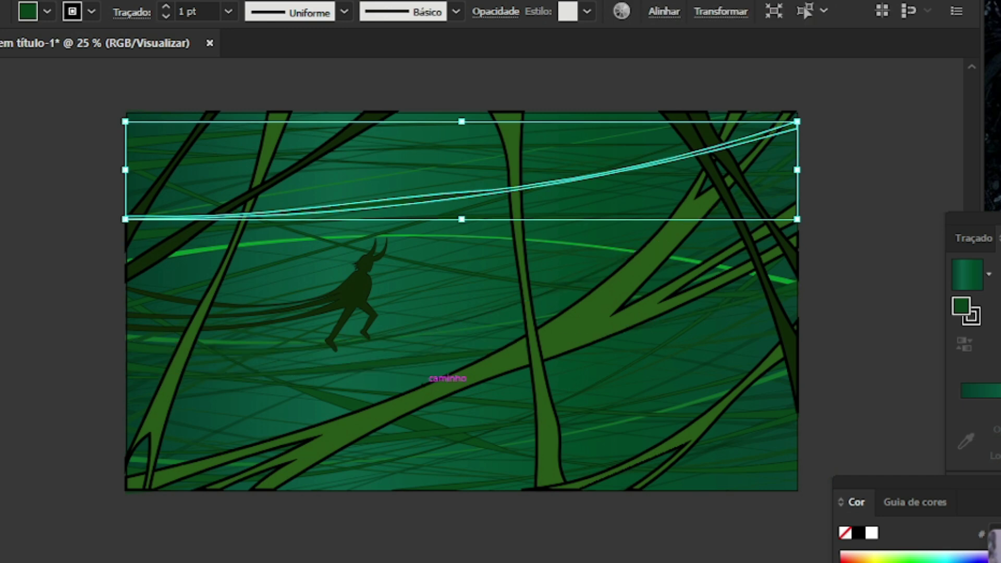
{"action": "left_click", "coordinate": [406, 425], "text": "shift"}
{"action": "left_click_drag", "start_coordinate": [518, 324], "coordinate": [471, 348]}
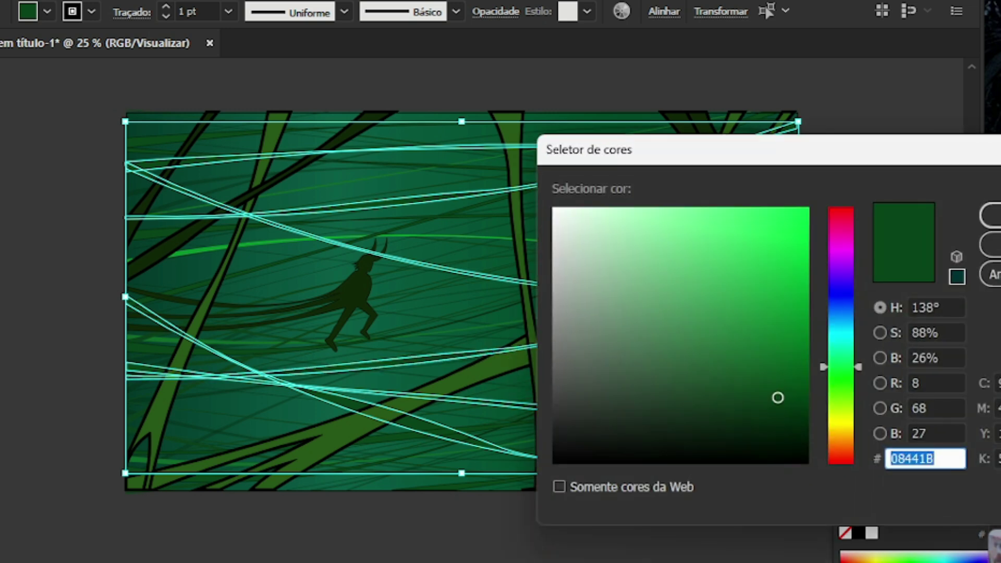
{"action": "left_click_drag", "start_coordinate": [778, 420], "coordinate": [786, 423]}
{"action": "left_click", "coordinate": [992, 215]}
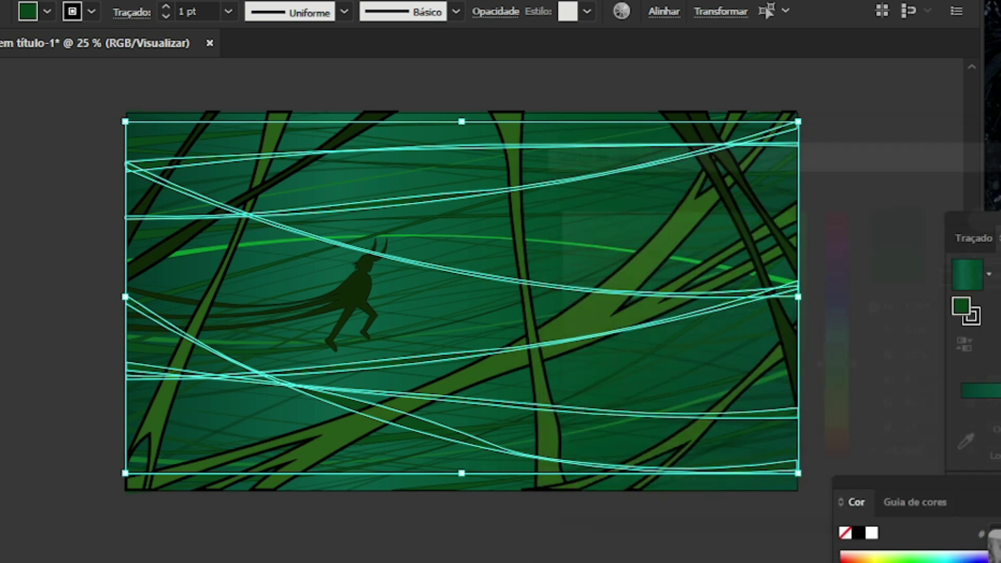
{"action": "key", "text": "ctrl+shift+a"}
{"action": "key", "text": "ctrl+minus"}
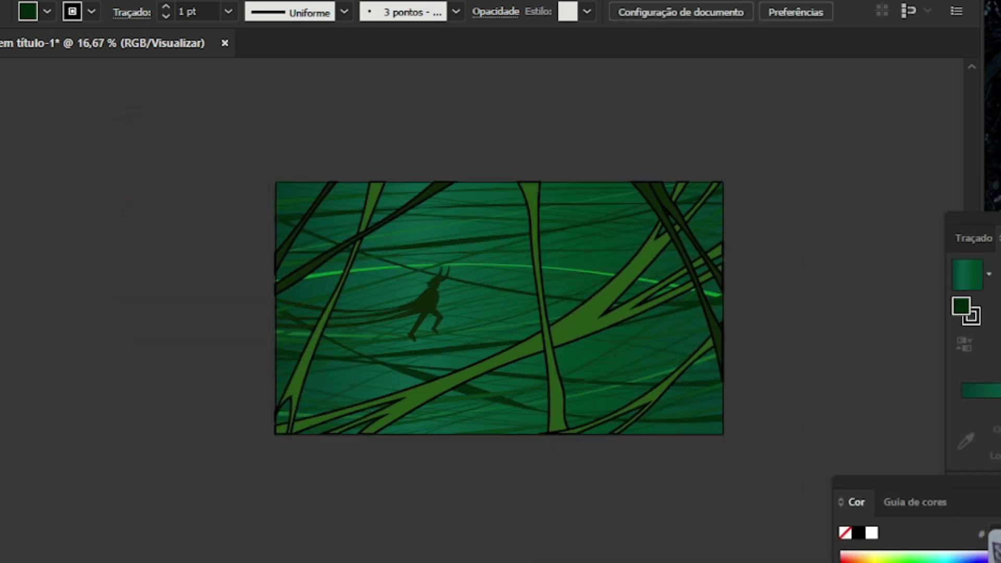
Select the running creature silhouette, set its fill colour to 052311, and deselect it
{"action": "key", "text": "ctrl+plus"}
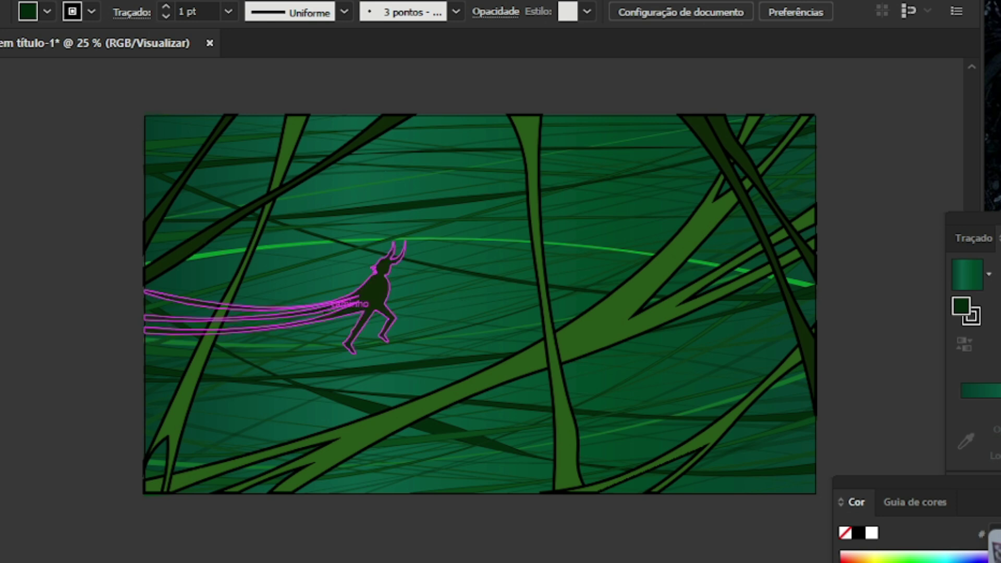
{"action": "left_click", "coordinate": [382, 310]}
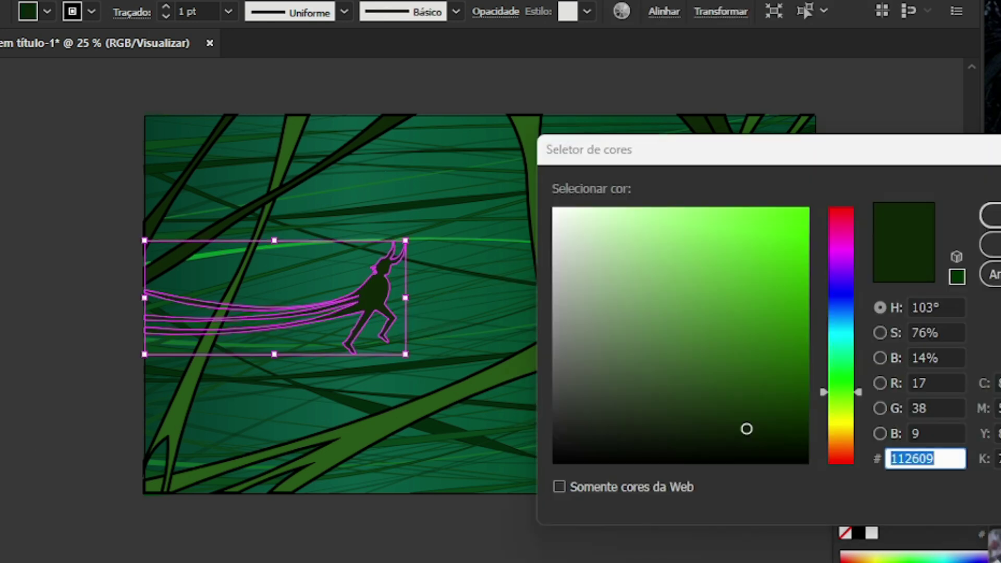
{"action": "type", "text": "09230D"}
{"action": "type", "text": "092313"}
{"action": "type", "text": "052311"}
{"action": "key", "text": "Return"}
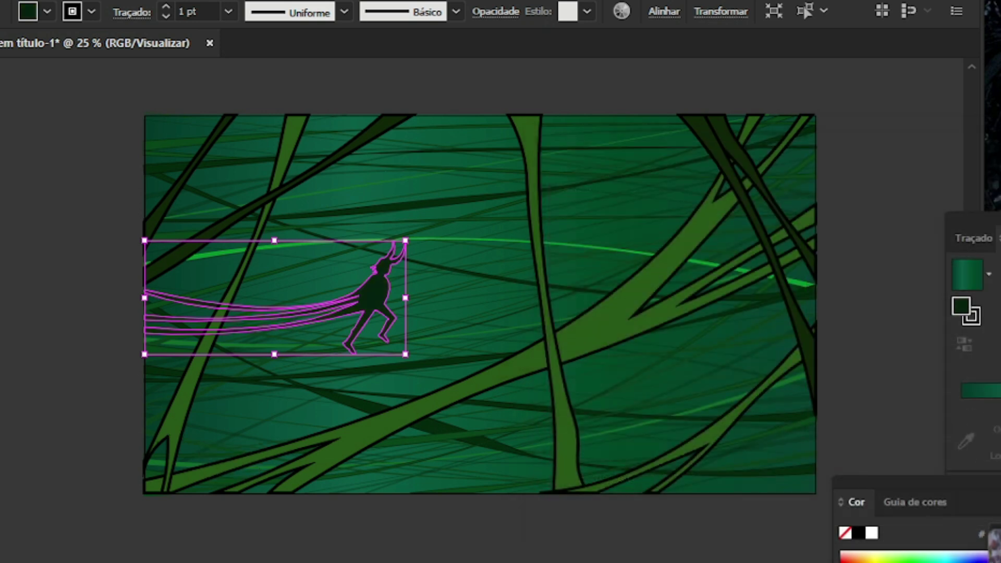
{"action": "key", "text": "ctrl+shift+a"}
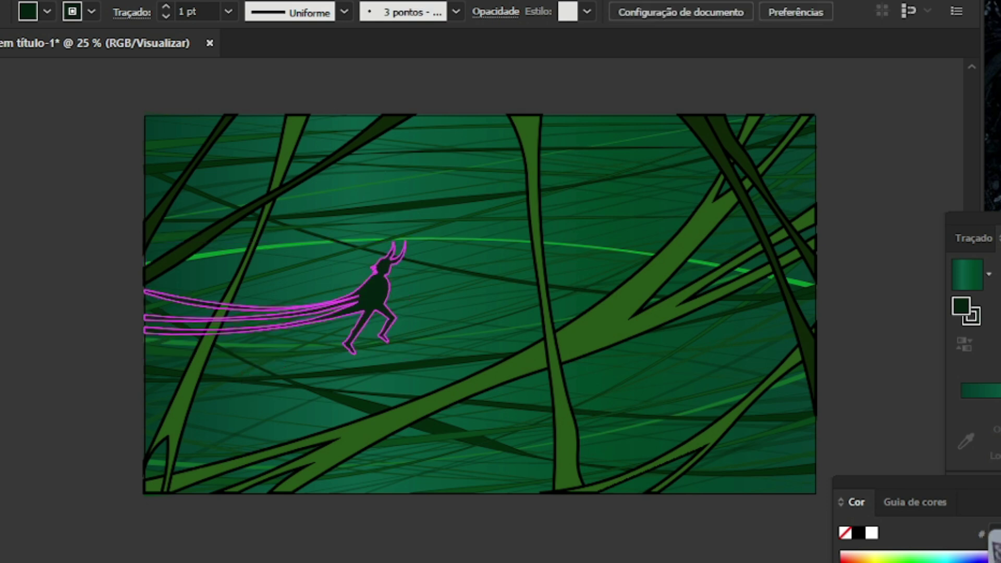
Select the creature silhouette and set its fill colour to dark green 031E12
{"action": "left_click", "coordinate": [354, 333]}
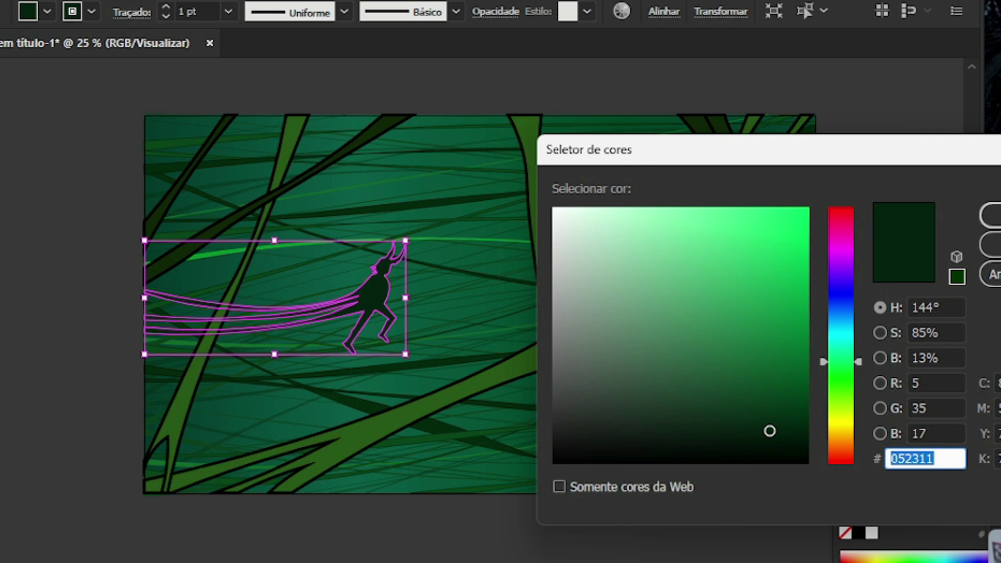
{"action": "type", "text": "03210F"}
{"action": "left_click_drag", "start_coordinate": [785, 430], "coordinate": [779, 434]}
{"action": "left_click", "coordinate": [840, 355]}
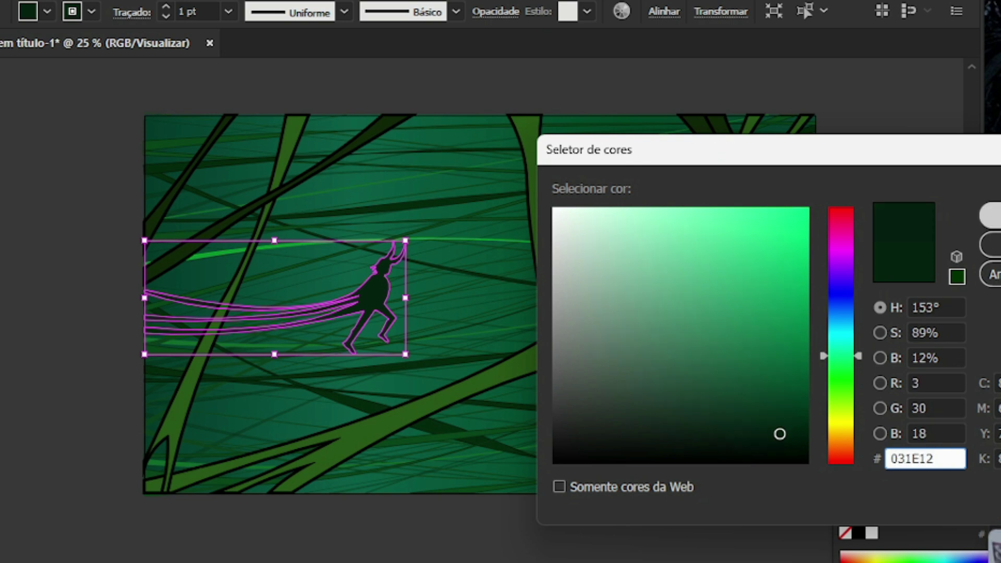
{"action": "left_click", "coordinate": [992, 214]}
Set the creature silhouette's stroke to black 000000 with a 2 pt weight, and deselect it
{"action": "double_click", "coordinate": [966, 311]}
{"action": "type", "text": "000000"}
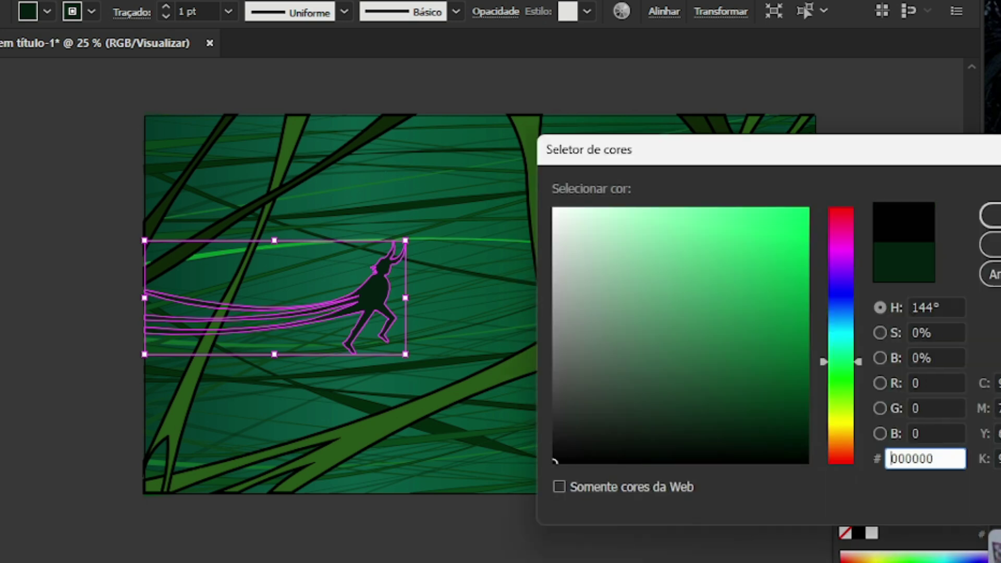
{"action": "key", "text": "Return"}
{"action": "key", "text": "ctrl+1"}
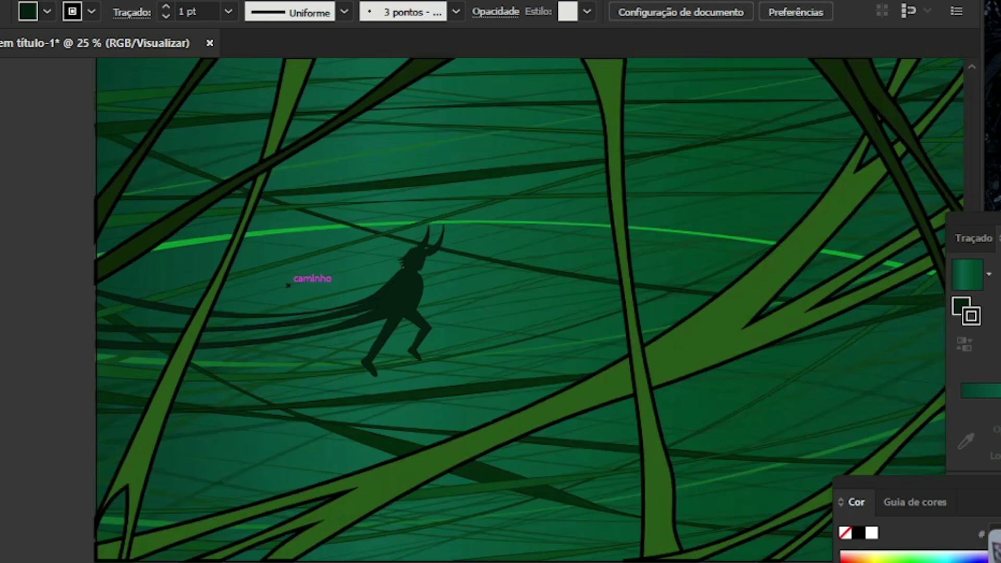
{"action": "left_click", "coordinate": [166, 7]}
{"action": "key", "text": "ctrl+shift+a"}
{"action": "key", "text": "ctrl+minus"}
{"action": "key", "text": "ctrl+minus"}
{"action": "key", "text": "ctrl+minus"}
{"action": "key", "text": "ctrl+minus"}
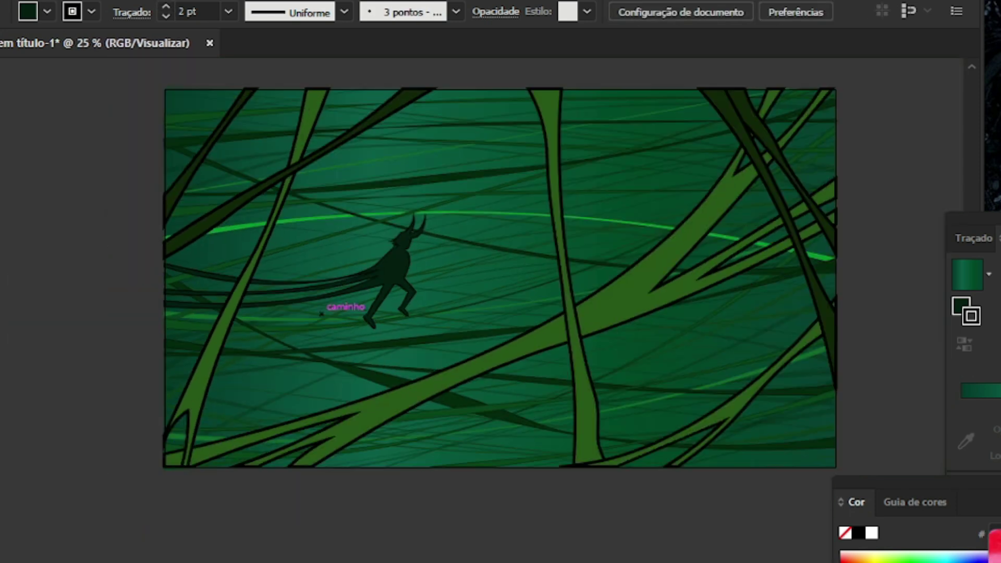
Examine the creature silhouette's dark fill and outline against the background, both close up and across the whole artboard
{"action": "scroll", "coordinate": [321, 313], "scroll_direction": "down", "scroll_amount": 1}
{"action": "scroll", "coordinate": [416, 250], "scroll_direction": "up", "scroll_amount": 1}
{"action": "scroll", "coordinate": [415, 250], "scroll_direction": "down", "scroll_amount": 1}
{"action": "scroll", "coordinate": [397, 242], "scroll_direction": "up", "scroll_amount": 1}
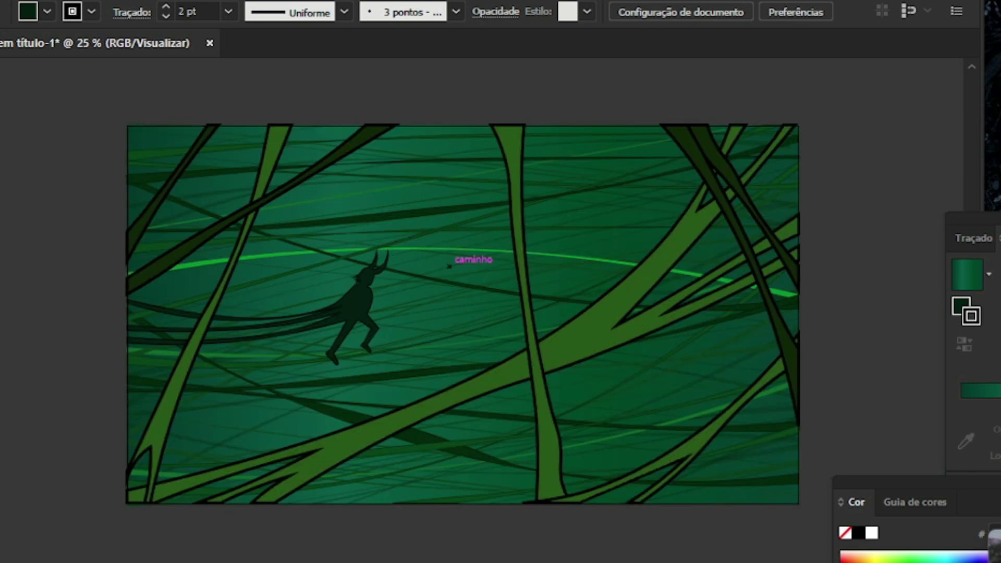
{"action": "scroll", "coordinate": [448, 267], "scroll_direction": "down", "scroll_amount": 1}
{"action": "scroll", "coordinate": [440, 313], "scroll_direction": "up", "scroll_amount": 1}
{"action": "scroll", "coordinate": [436, 323], "scroll_direction": "down", "scroll_amount": 1}
{"action": "scroll", "coordinate": [444, 313], "scroll_direction": "up", "scroll_amount": 1}
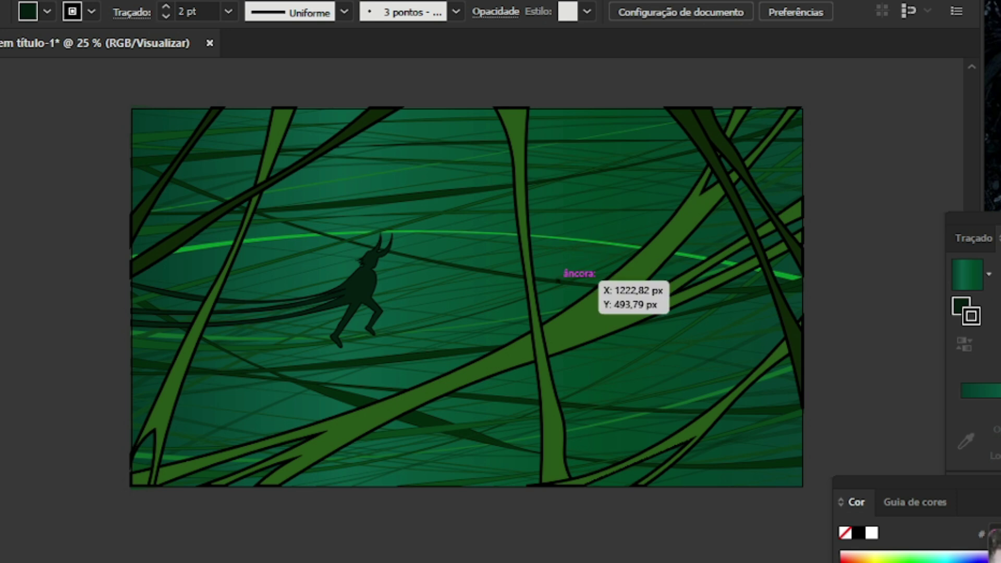
{"action": "left_click", "coordinate": [178, 312]}
{"action": "left_click", "coordinate": [188, 374]}
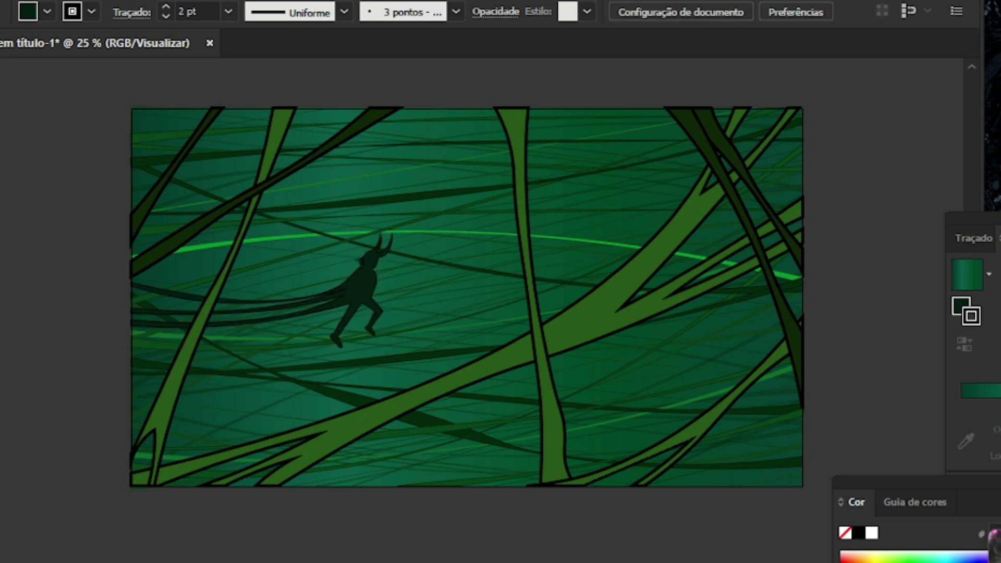
{"action": "scroll", "coordinate": [396, 297], "scroll_direction": "up", "scroll_amount": 4}
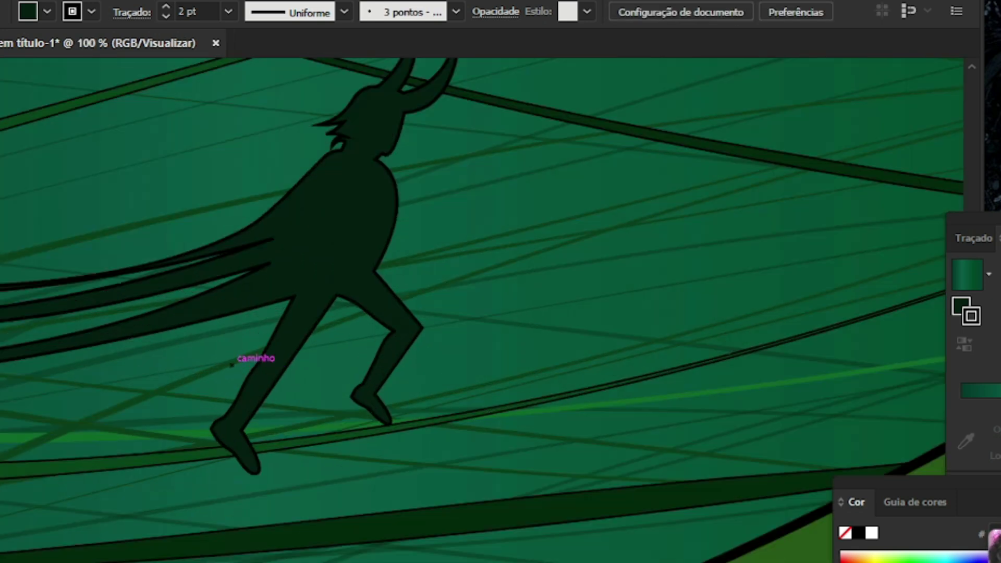
{"action": "scroll", "coordinate": [491, 318], "scroll_direction": "down", "scroll_amount": 2}
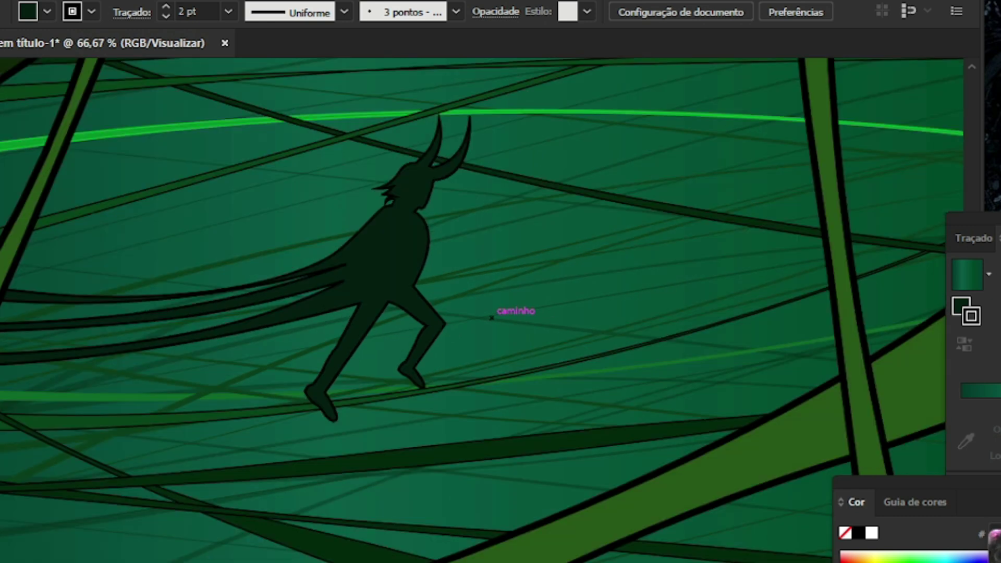
{"action": "left_click", "coordinate": [356, 313]}
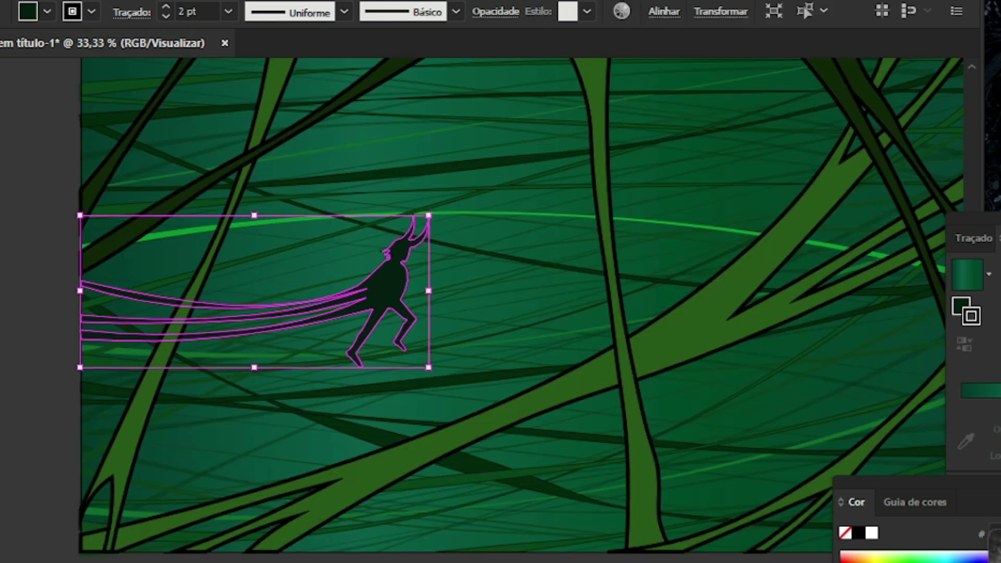
{"action": "left_click", "coordinate": [469, 356]}
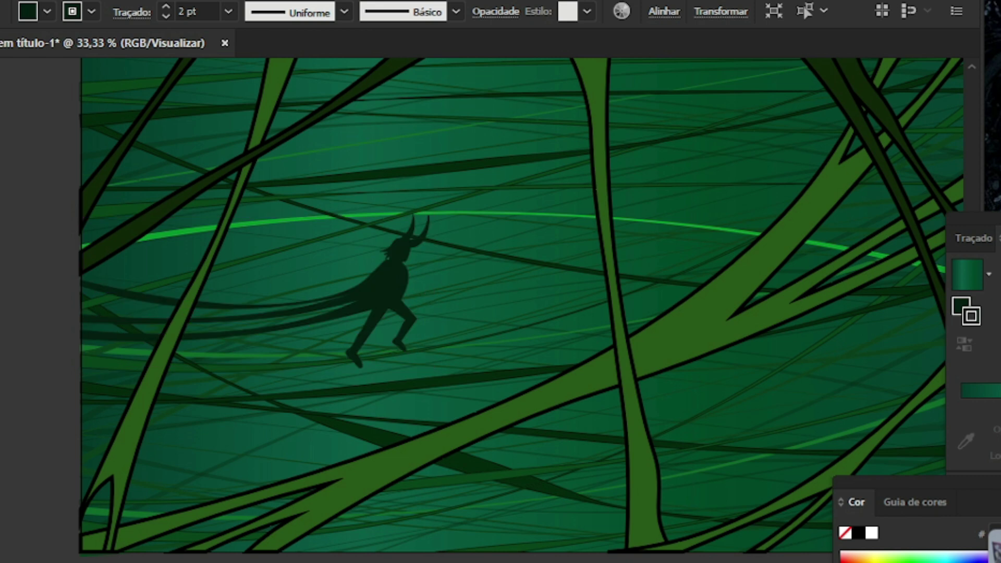
{"action": "scroll", "coordinate": [396, 318], "scroll_direction": "up", "scroll_amount": 2}
{"action": "scroll", "coordinate": [430, 411], "scroll_direction": "down", "scroll_amount": 5}
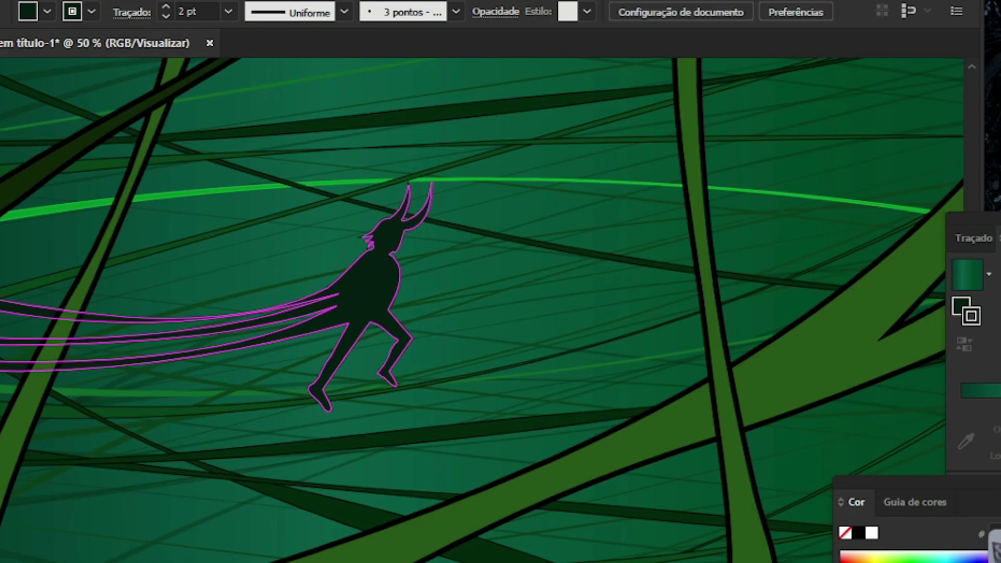
{"action": "scroll", "coordinate": [430, 411], "scroll_direction": "up", "scroll_amount": 1}
{"action": "scroll", "coordinate": [430, 411], "scroll_direction": "down", "scroll_amount": 2}
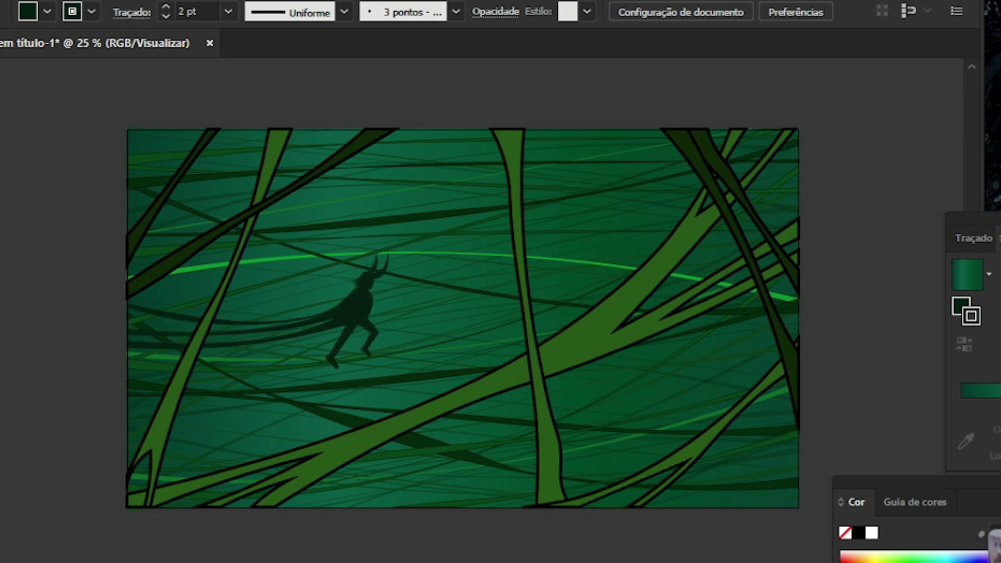
Compare the scene with the large light green branches temporarily hidden and shown again
{"action": "key", "text": "ctrl+z"}
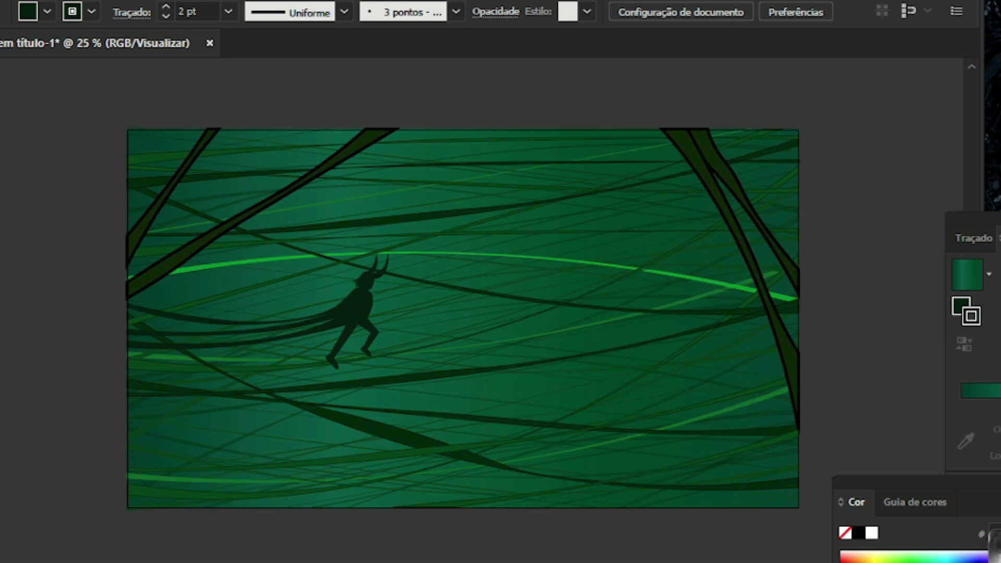
{"action": "key", "text": "ctrl+shift+z"}
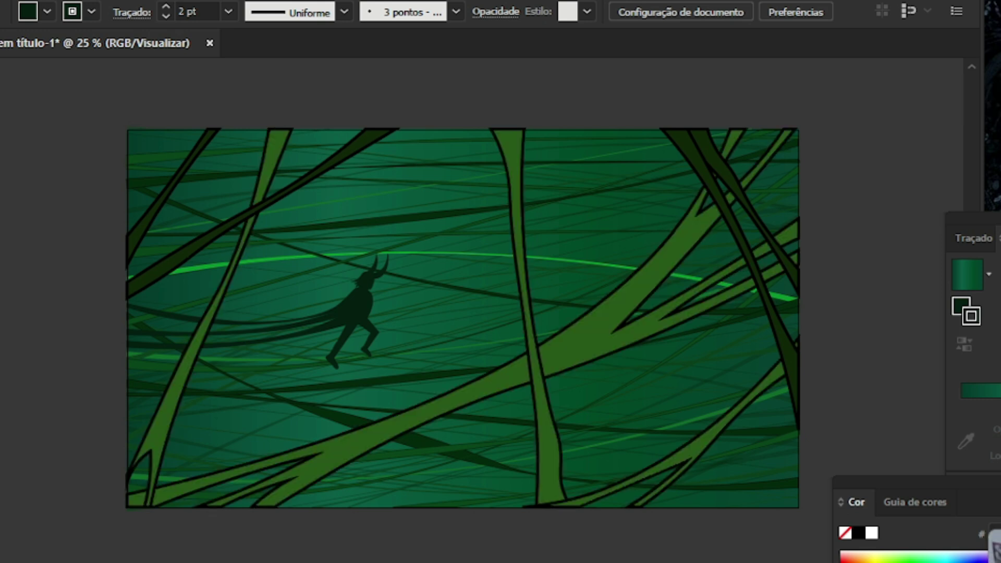
{"action": "scroll", "coordinate": [316, 172], "scroll_direction": "down", "scroll_amount": 1}
{"action": "scroll", "coordinate": [315, 172], "scroll_direction": "up", "scroll_amount": 1}
Select the large light green branches, set their fill colour to 022D17, and deselect them
{"action": "key", "text": "ctrl+z"}
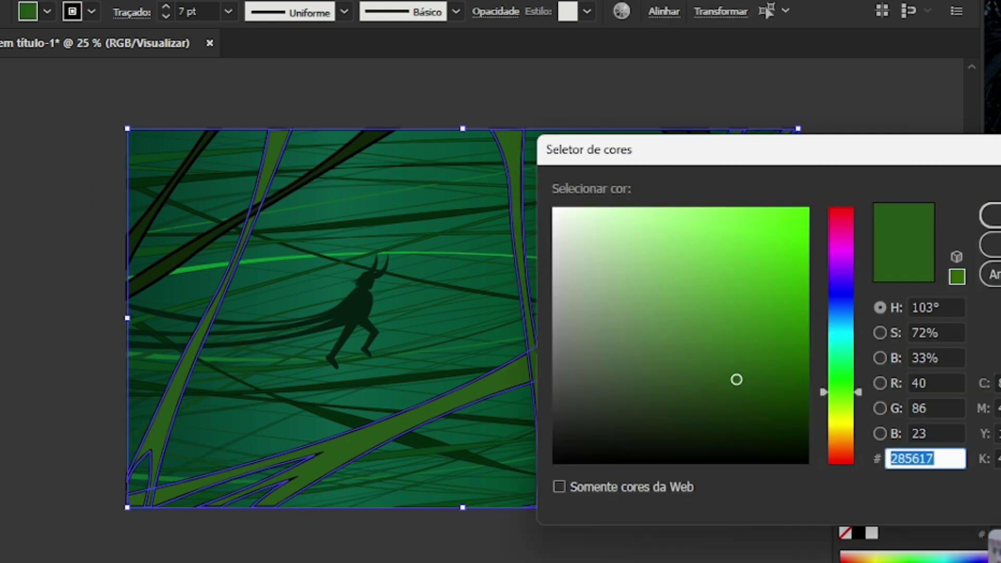
{"action": "left_click_drag", "start_coordinate": [841, 390], "coordinate": [841, 357]}
{"action": "left_click_drag", "start_coordinate": [737, 378], "coordinate": [795, 418]}
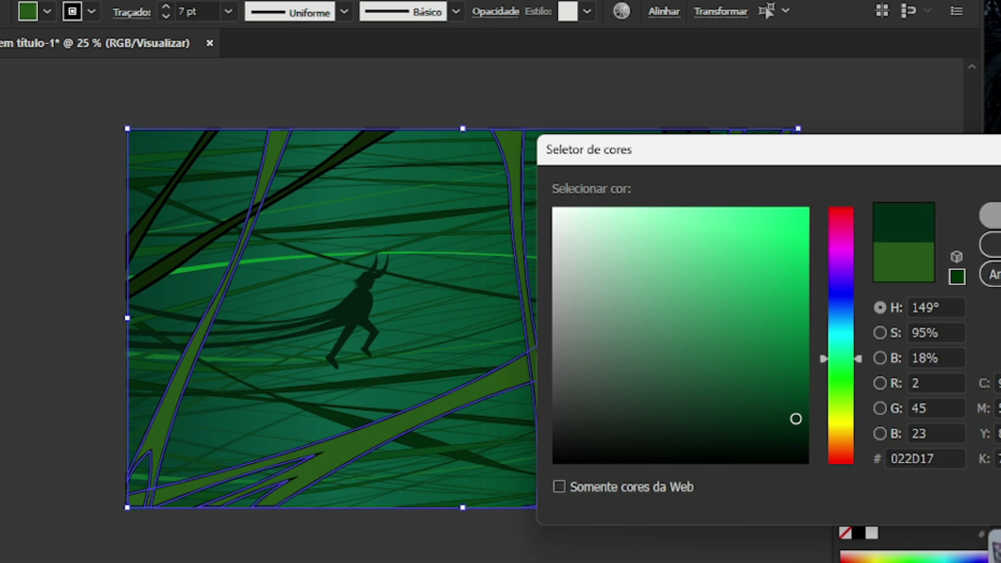
{"action": "key", "text": "Return"}
{"action": "key", "text": "ctrl+shift+a"}
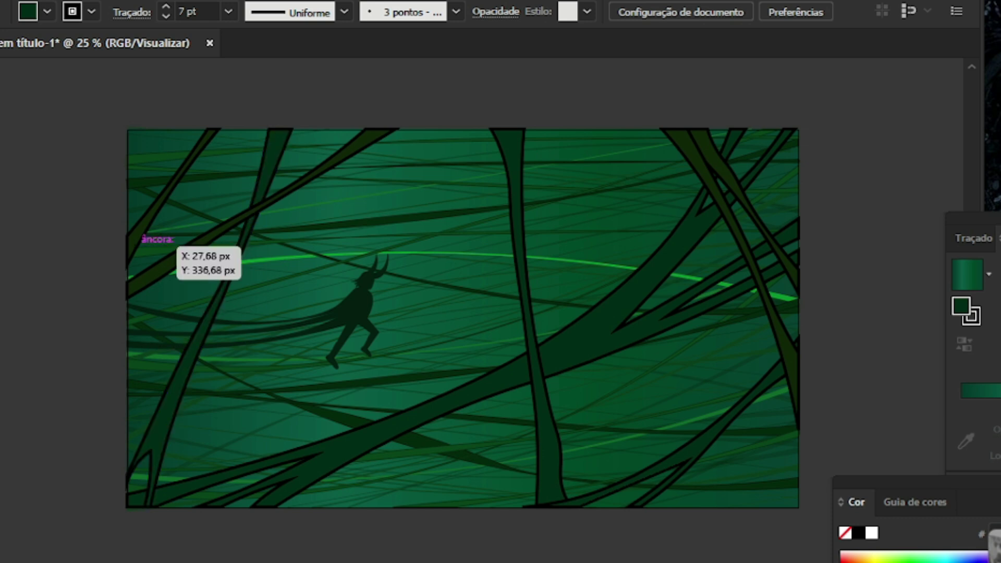
Select the large branches again, darken their fill colour to 01190C, and deselect them
{"action": "left_click_drag", "start_coordinate": [96, 84], "coordinate": [776, 510]}
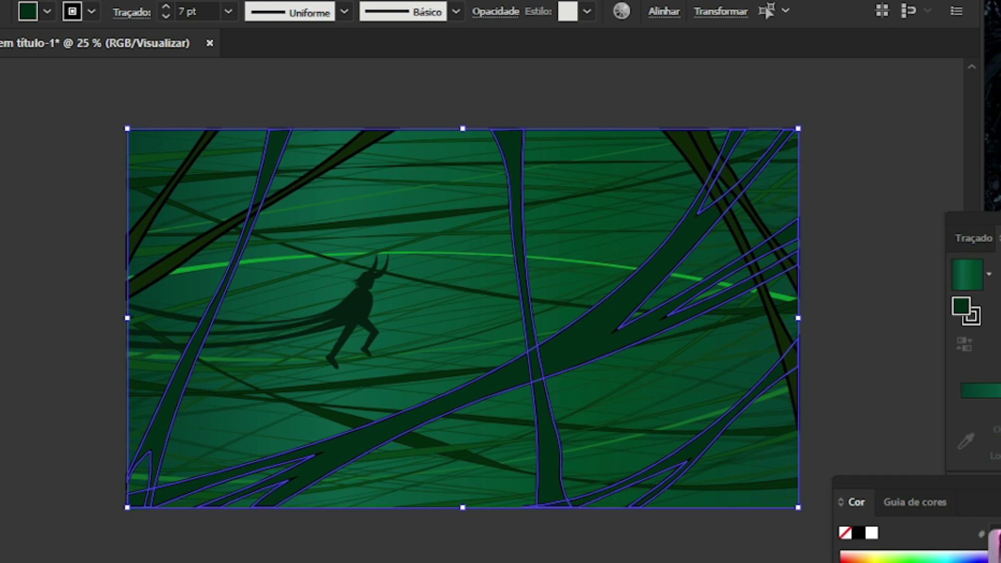
{"action": "double_click", "coordinate": [960, 306]}
{"action": "type", "text": "01190C"}
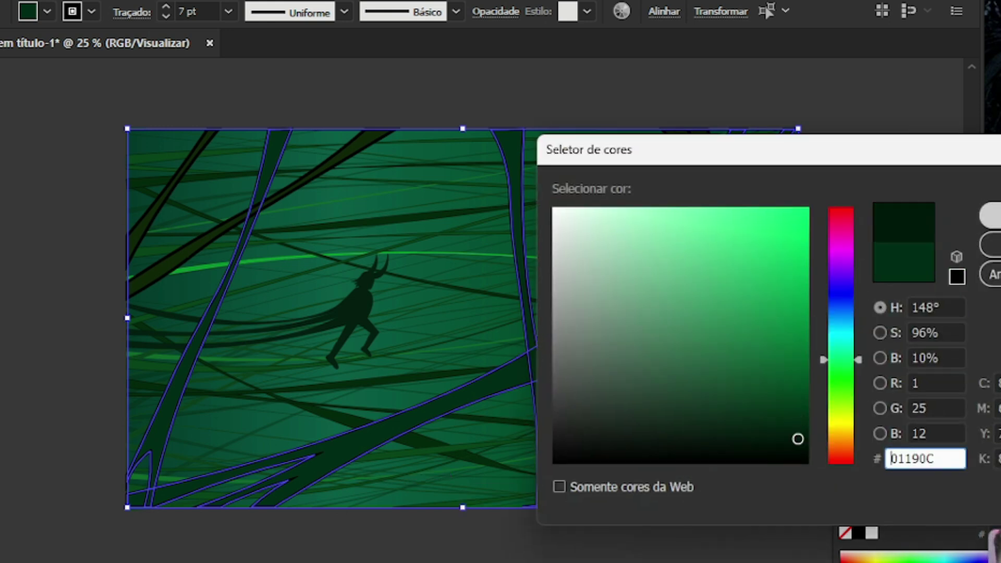
{"action": "key", "text": "Return"}
{"action": "key", "text": "ctrl+shift+a"}
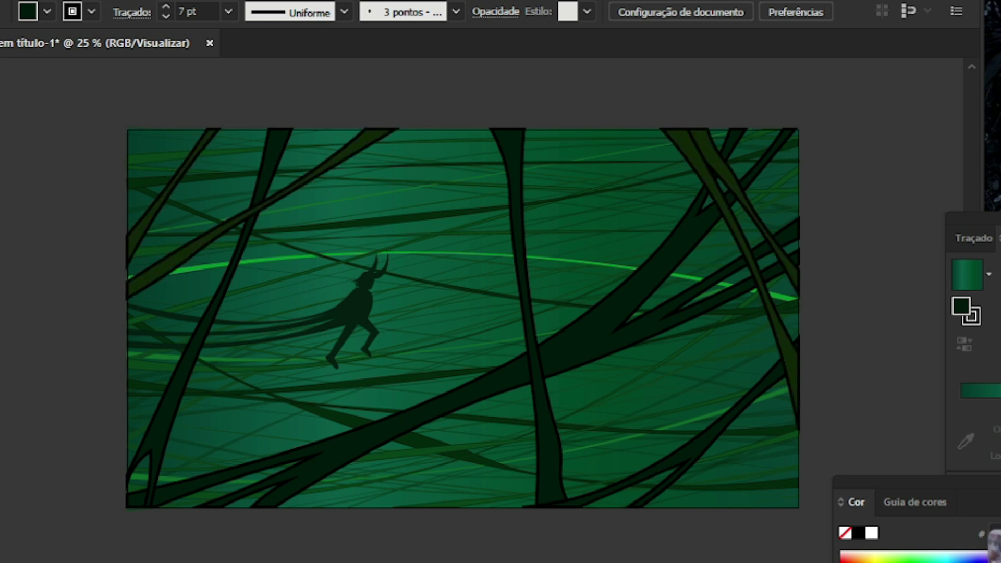
Select the olive-dark branches crossing the artboard's upper corners, set their fill colour to 040C00, and deselect them
{"action": "left_click_drag", "start_coordinate": [99, 116], "coordinate": [802, 495]}
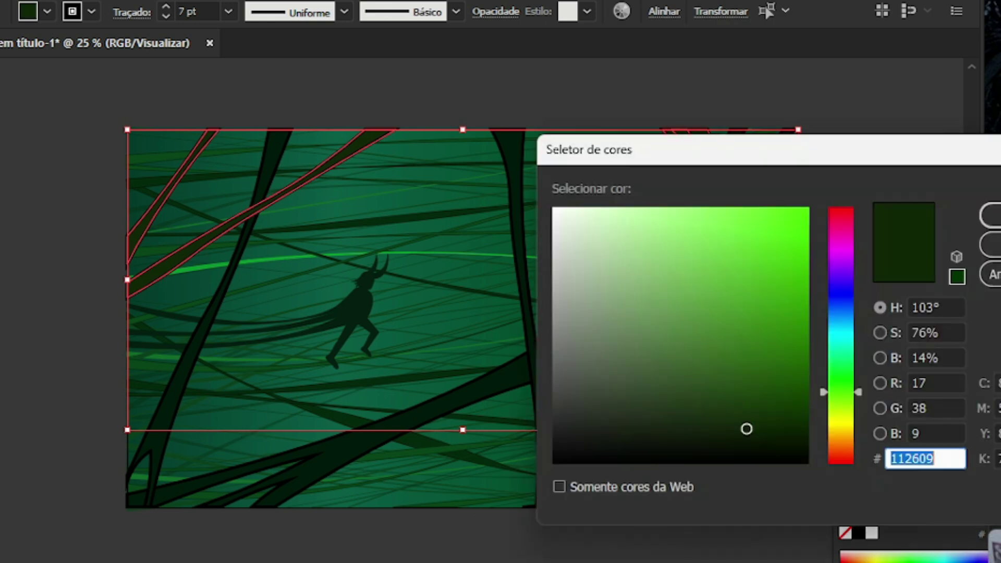
{"action": "type", "text": "040c00"}
{"action": "left_click", "coordinate": [990, 215]}
{"action": "key", "text": "ctrl+shift+a"}
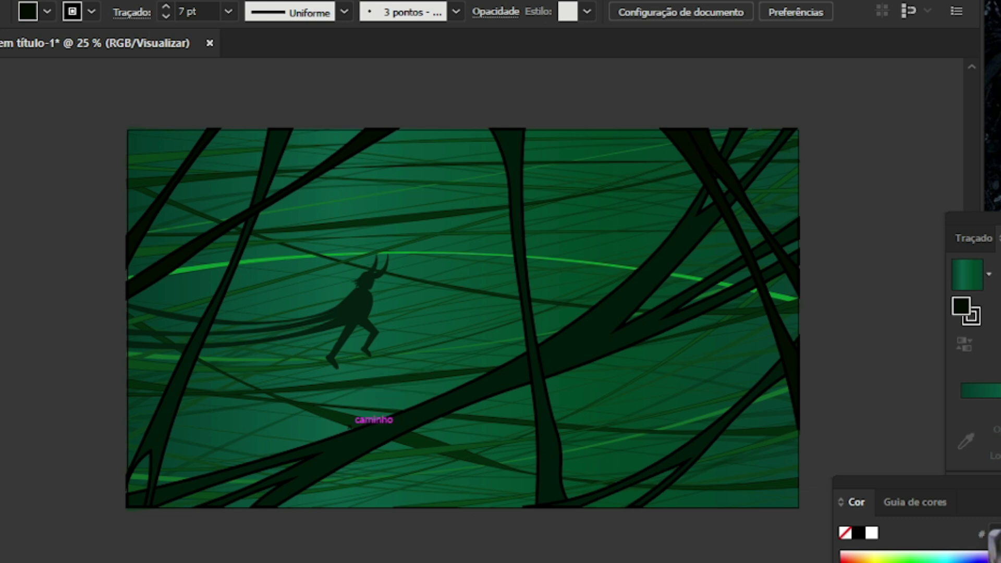
Select the large diagonal branch and fill it with the green linear gradient, keeping its gradient stops editable on the artwork
{"action": "left_click", "coordinate": [401, 412]}
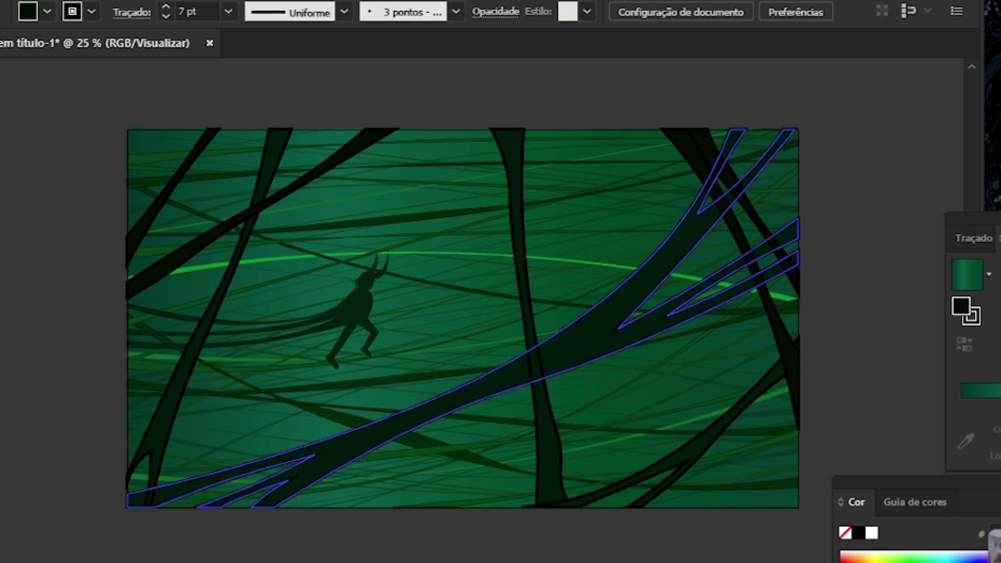
{"action": "left_click", "coordinate": [487, 358]}
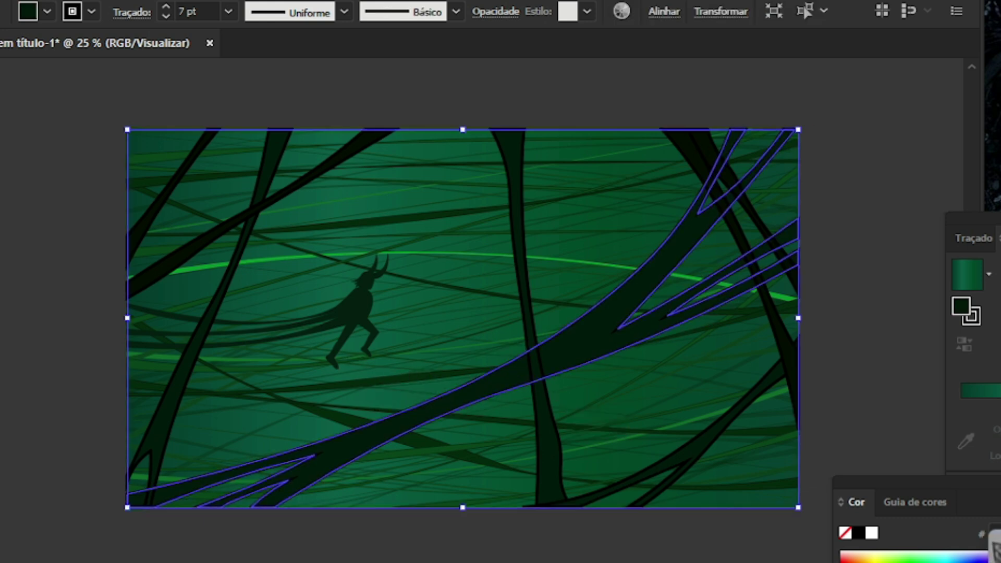
{"action": "key", "text": "a"}
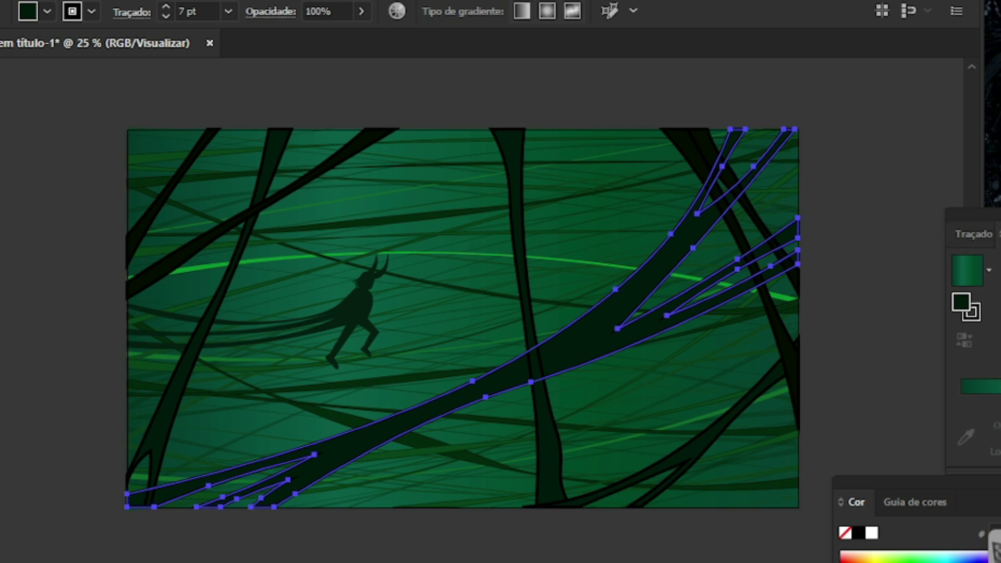
{"action": "key", "text": "period"}
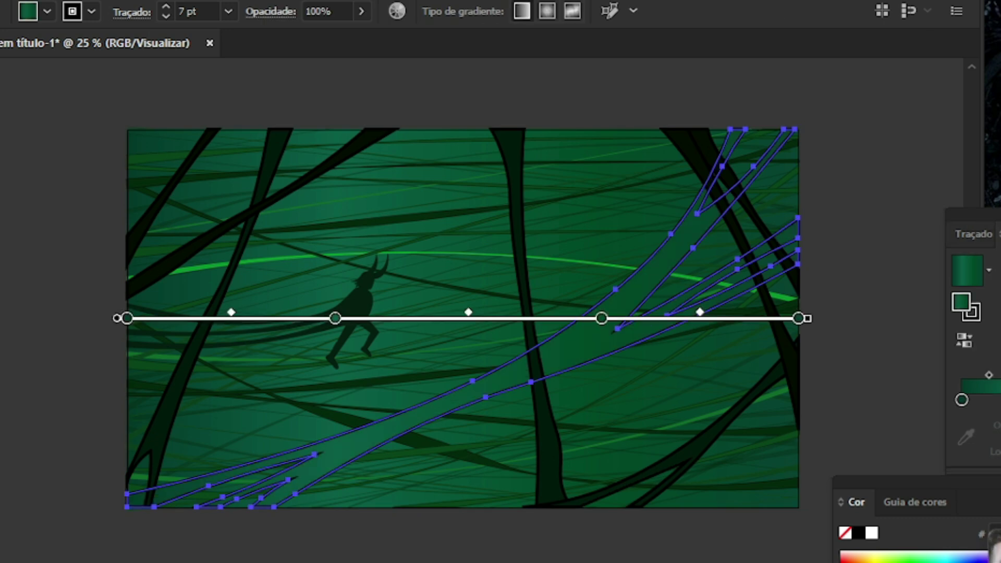
Remove the lighter inner stop from the diagonal branch's gradient and move the remaining inner stop slightly left of centre
{"action": "left_click_drag", "start_coordinate": [601, 317], "coordinate": [509, 318]}
{"action": "left_click", "coordinate": [335, 318]}
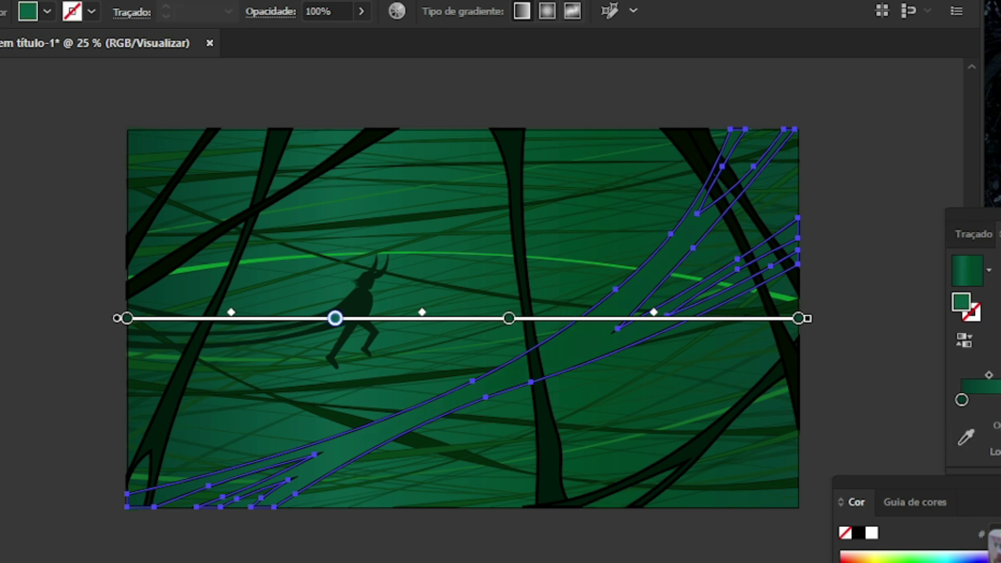
{"action": "key", "text": "Delete"}
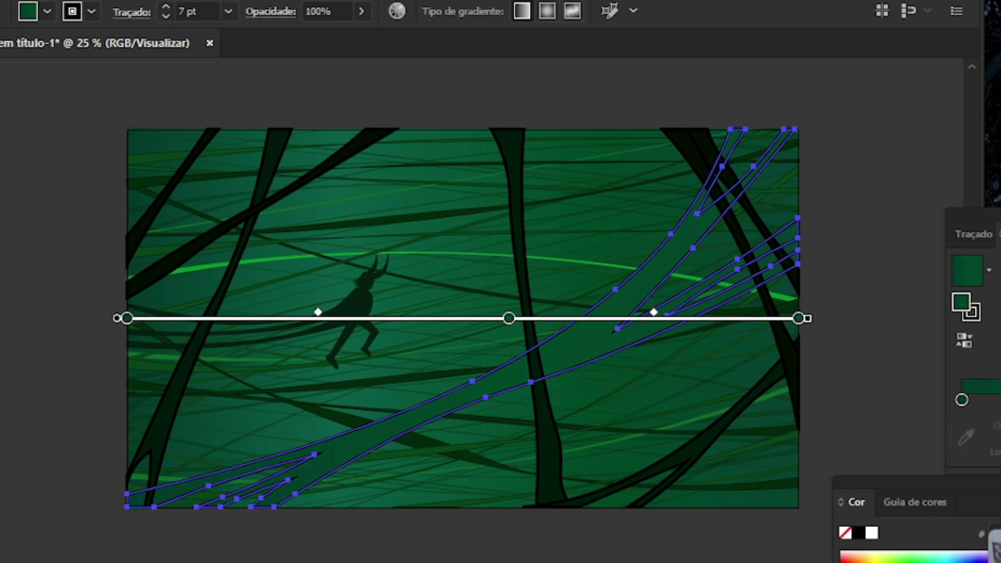
{"action": "left_click_drag", "start_coordinate": [509, 317], "coordinate": [422, 318]}
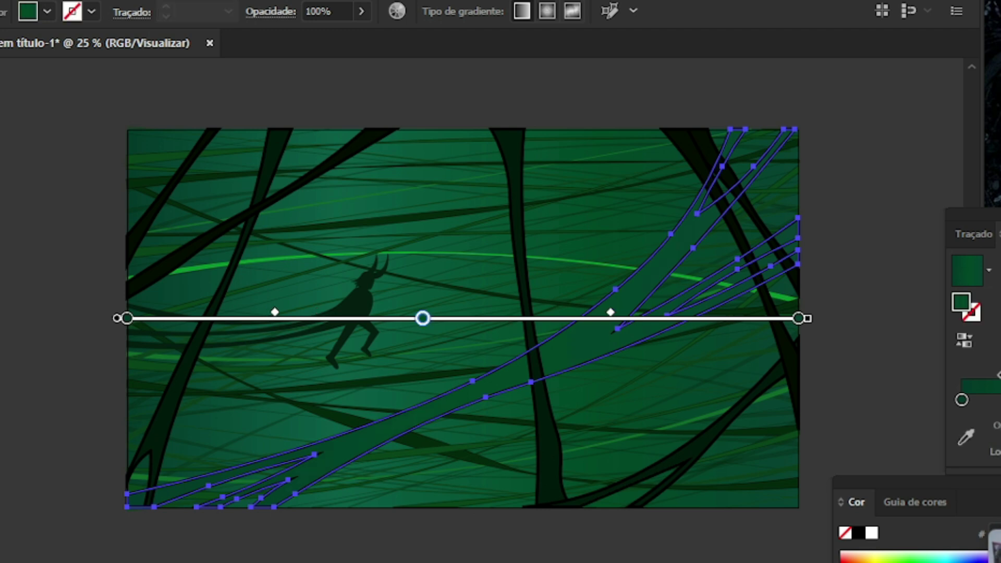
Set the gradient's left end stop on the diagonal branch to dark green 022B1E
{"action": "left_click", "coordinate": [127, 318]}
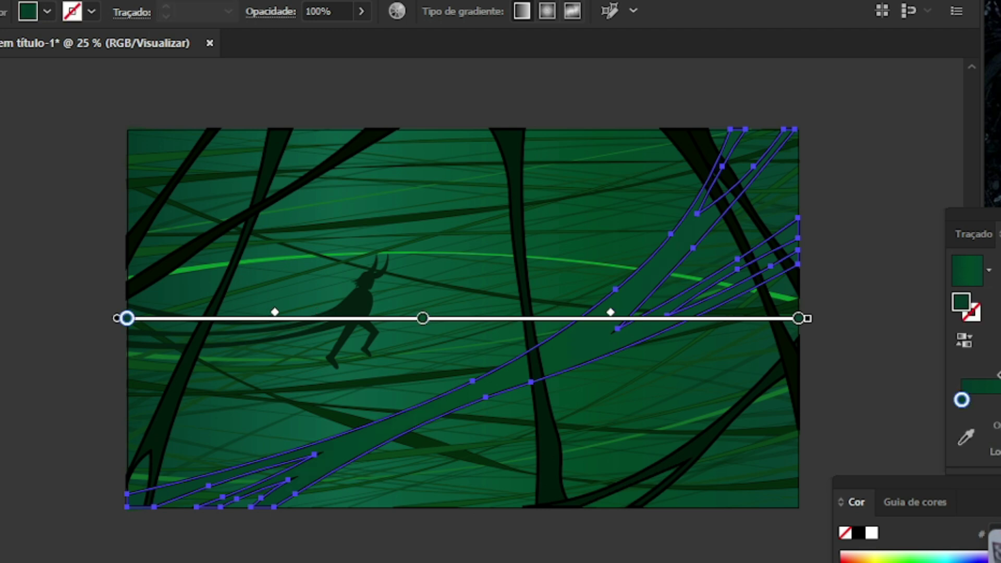
{"action": "double_click", "coordinate": [993, 537]}
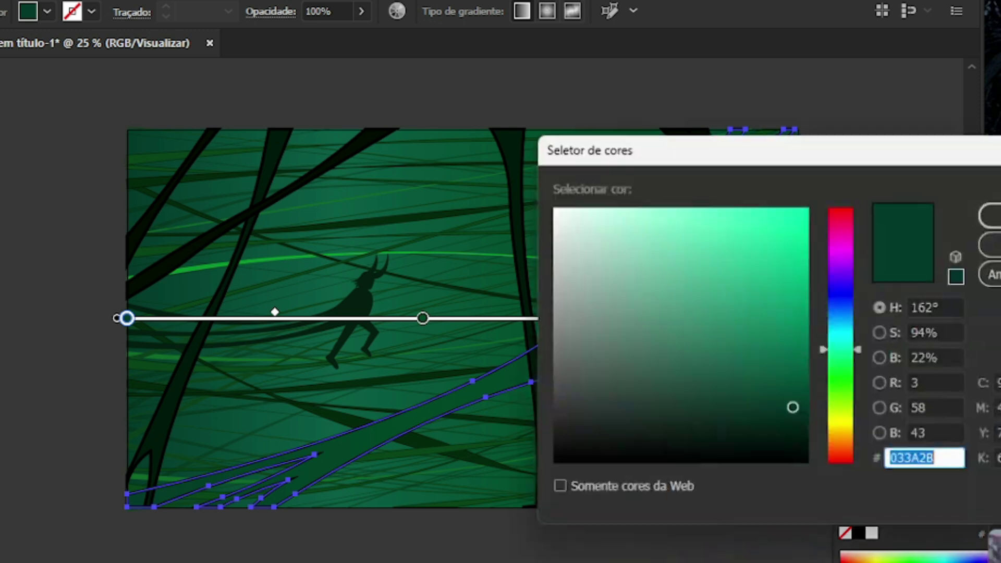
{"action": "type", "text": "03281F"}
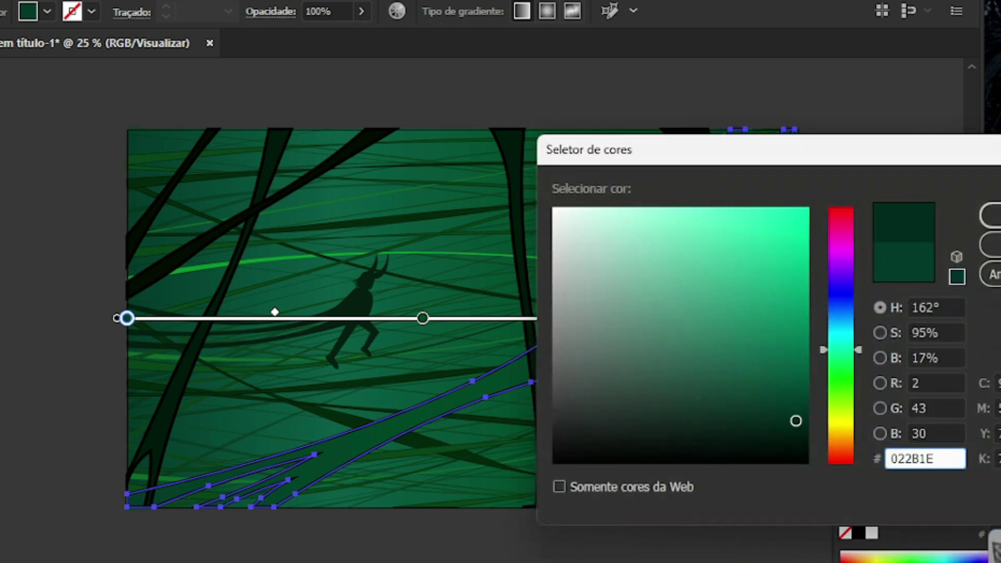
{"action": "key", "text": "Return"}
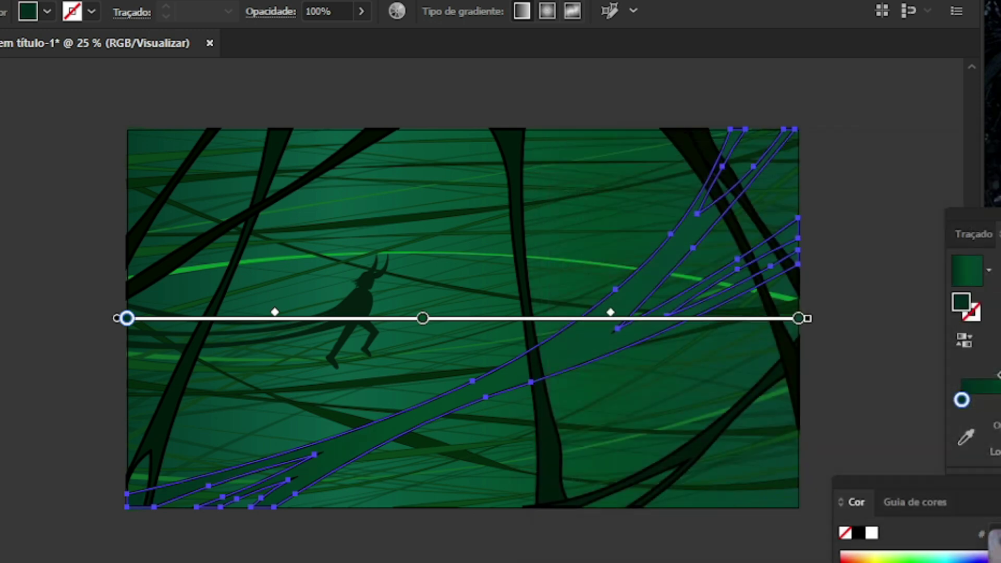
Darken the colour of the gradient's right end stop on the diagonal branch to a deeper green
{"action": "double_click", "coordinate": [995, 539]}
{"action": "type", "text": "073F34"}
{"action": "mouse_move", "coordinate": [779, 400]}
{"action": "left_mouse_down"}
{"action": "mouse_move", "coordinate": [787, 420]}
{"action": "mouse_move", "coordinate": [797, 414]}
{"action": "mouse_move", "coordinate": [803, 426]}
{"action": "left_mouse_up"}
{"action": "key", "text": "Return"}
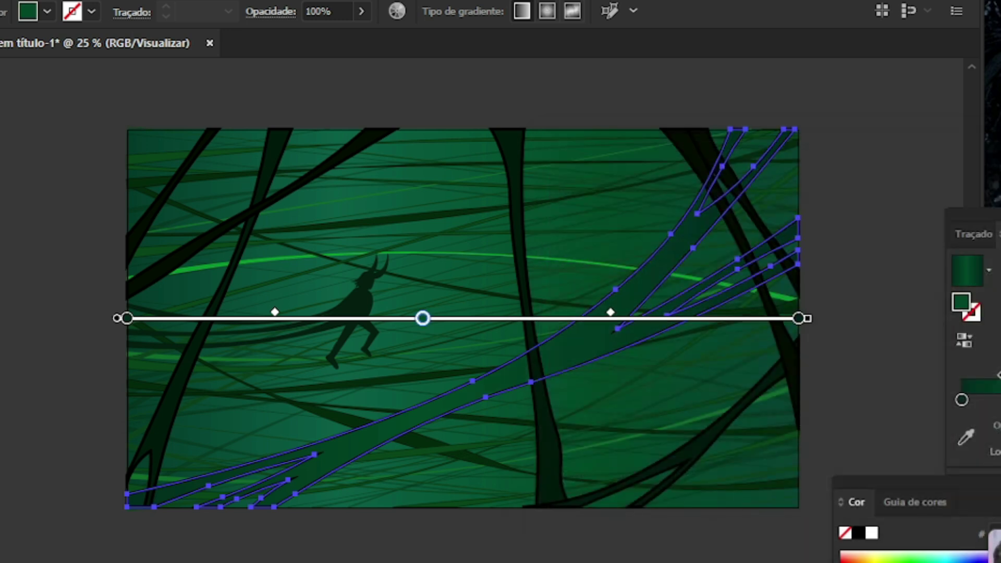
Set the diagonal branch gradient's middle stop to bright green 00AD3E and deselect the branch
{"action": "double_click", "coordinate": [993, 543]}
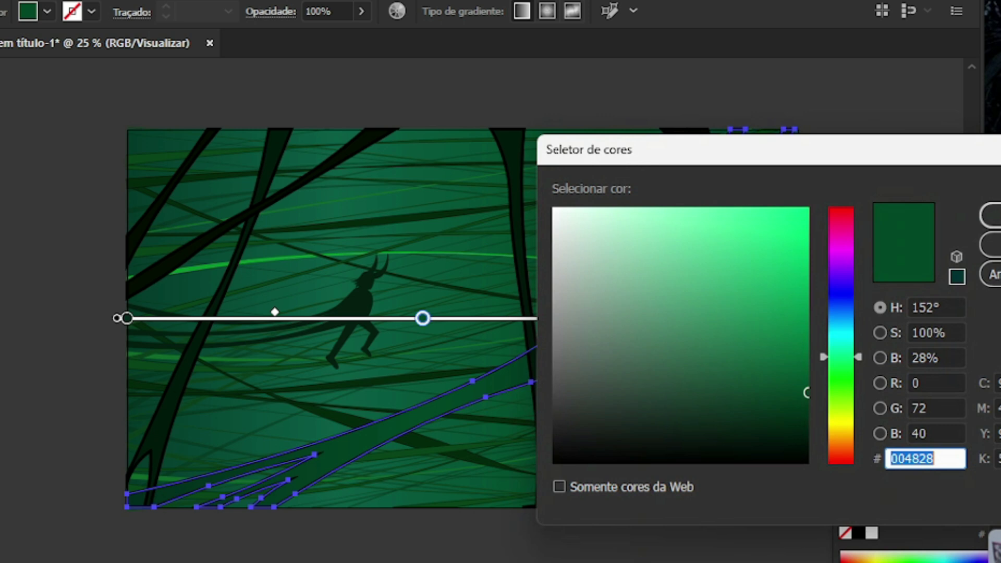
{"action": "mouse_move", "coordinate": [841, 356]}
{"action": "left_mouse_down"}
{"action": "mouse_move", "coordinate": [840, 376]}
{"action": "mouse_move", "coordinate": [841, 363]}
{"action": "left_mouse_up"}
{"action": "mouse_move", "coordinate": [753, 263]}
{"action": "left_mouse_down"}
{"action": "mouse_move", "coordinate": [807, 264]}
{"action": "mouse_move", "coordinate": [806, 289]}
{"action": "left_mouse_up"}
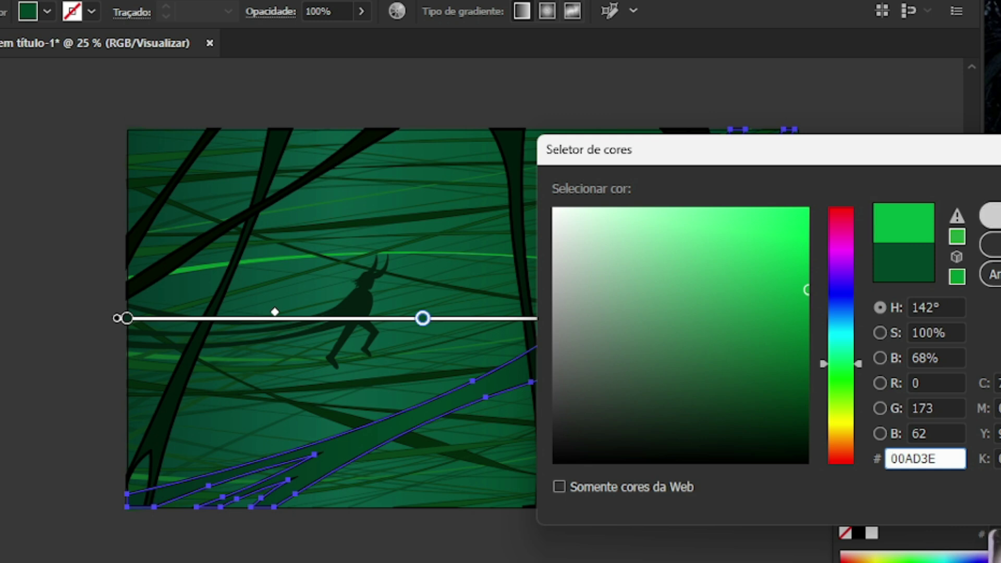
{"action": "key", "text": "Return"}
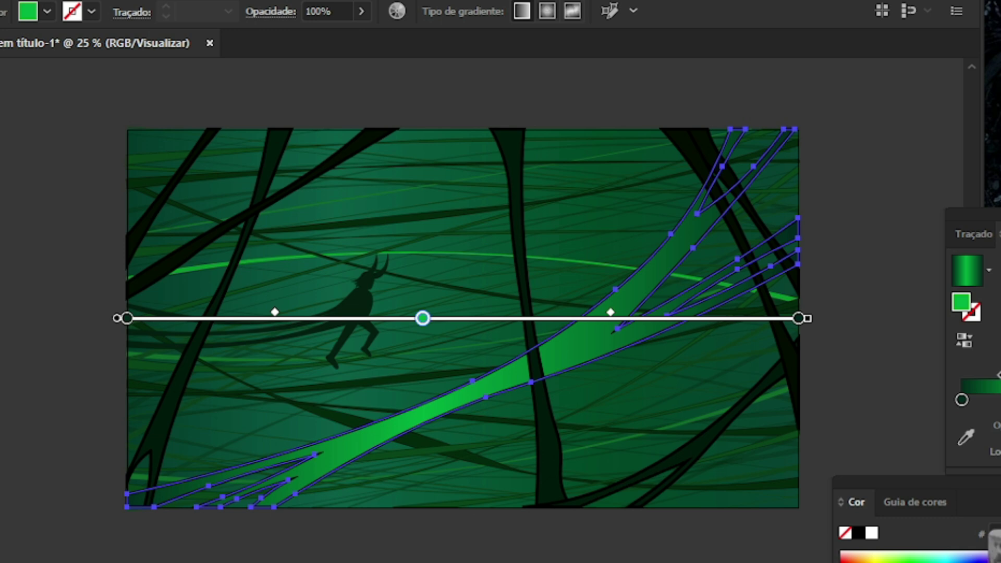
{"action": "key", "text": "v"}
{"action": "key", "text": "ctrl+shift+a"}
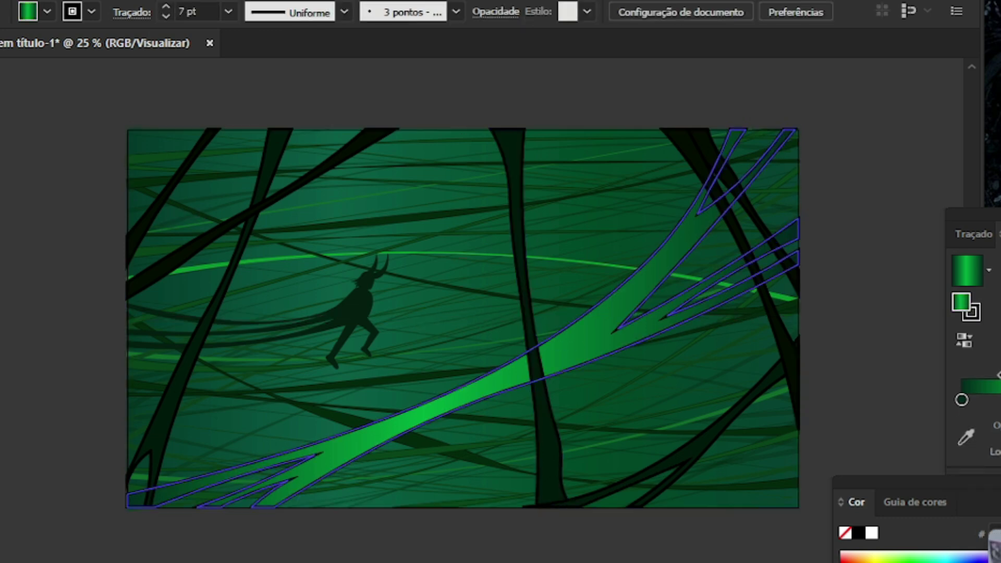
Shift the middle gradient stop on the diagonal branch slightly right and set its colour to bright green 00C441
{"action": "key", "text": "ctrl+a"}
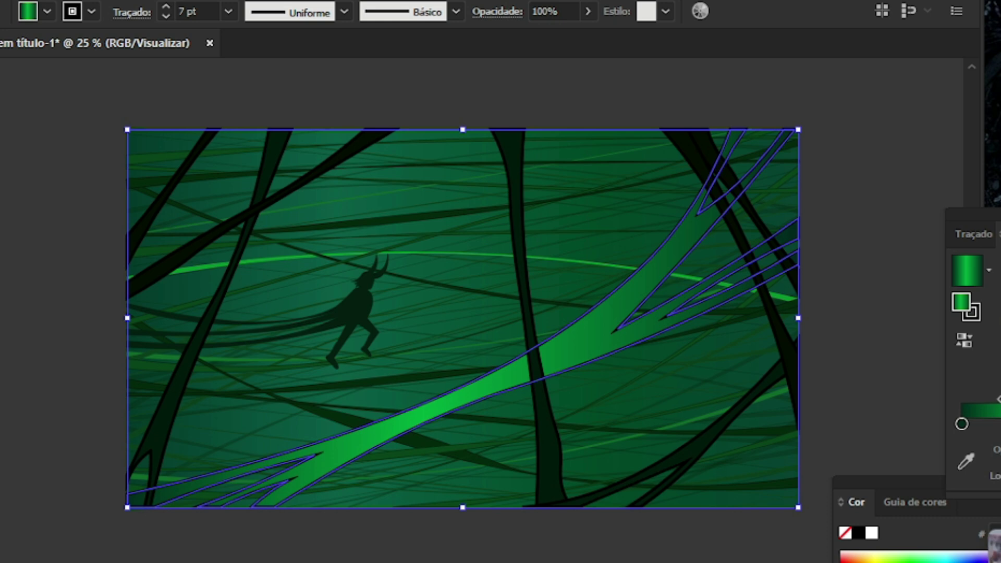
{"action": "key", "text": "g"}
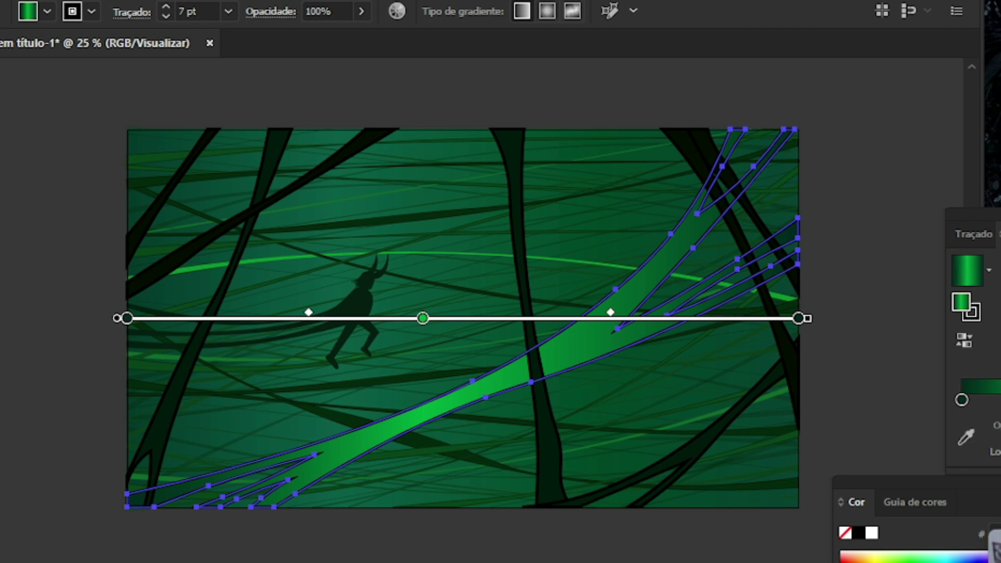
{"action": "left_click_drag", "start_coordinate": [423, 318], "coordinate": [448, 318]}
{"action": "double_click", "coordinate": [960, 302]}
{"action": "left_click_drag", "start_coordinate": [805, 290], "coordinate": [806, 268]}
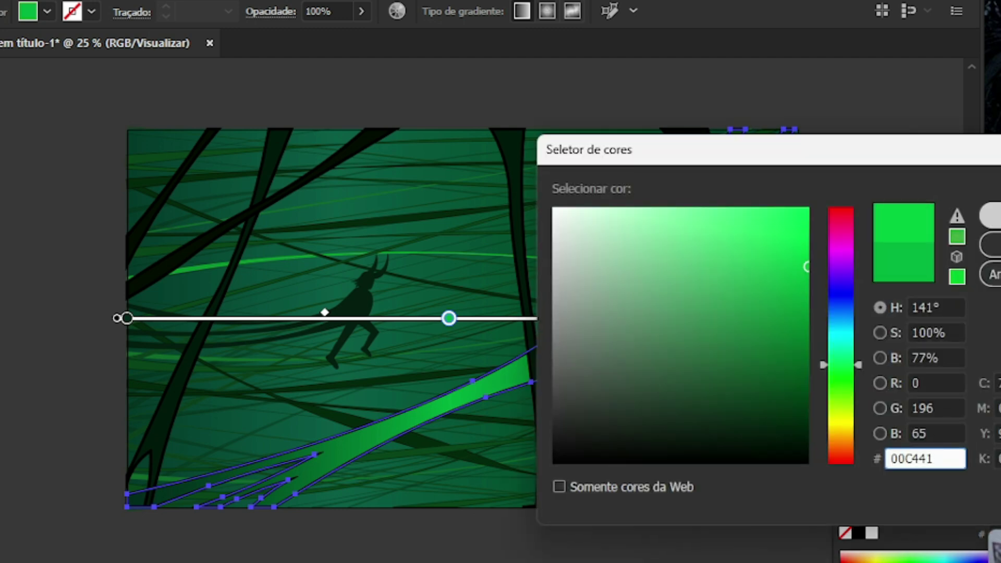
{"action": "left_click", "coordinate": [992, 216]}
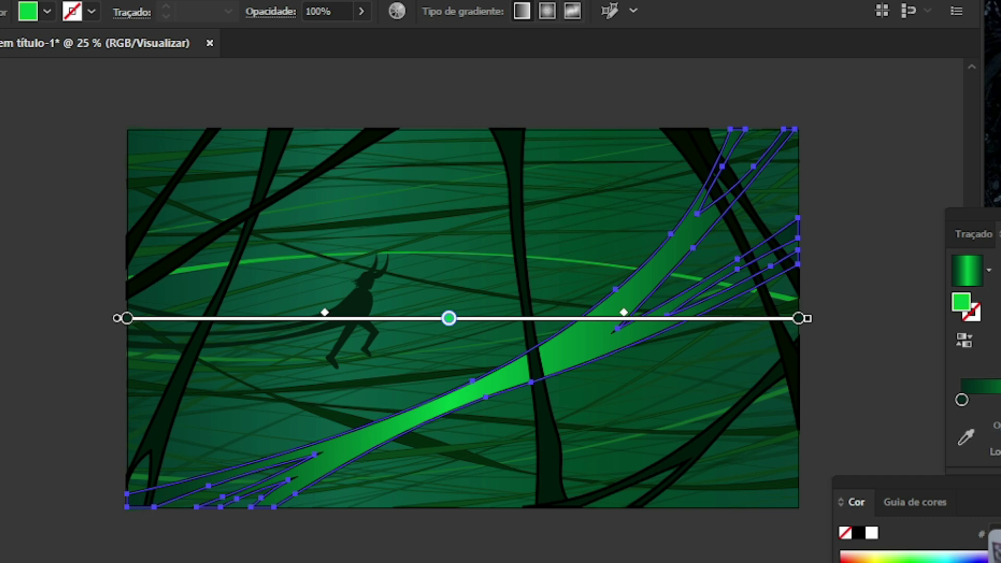
Move the diagonal branch gradient's left end stop slightly inward, pull both midpoints closer to the bright middle stop, and deselect the branch
{"action": "left_click_drag", "start_coordinate": [127, 318], "coordinate": [134, 318]}
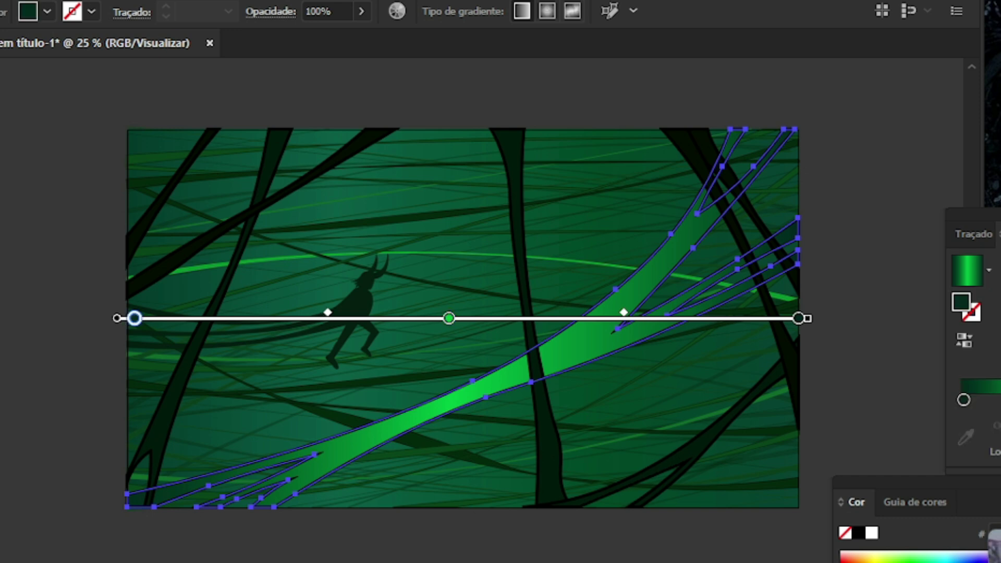
{"action": "left_click_drag", "start_coordinate": [327, 311], "coordinate": [354, 311]}
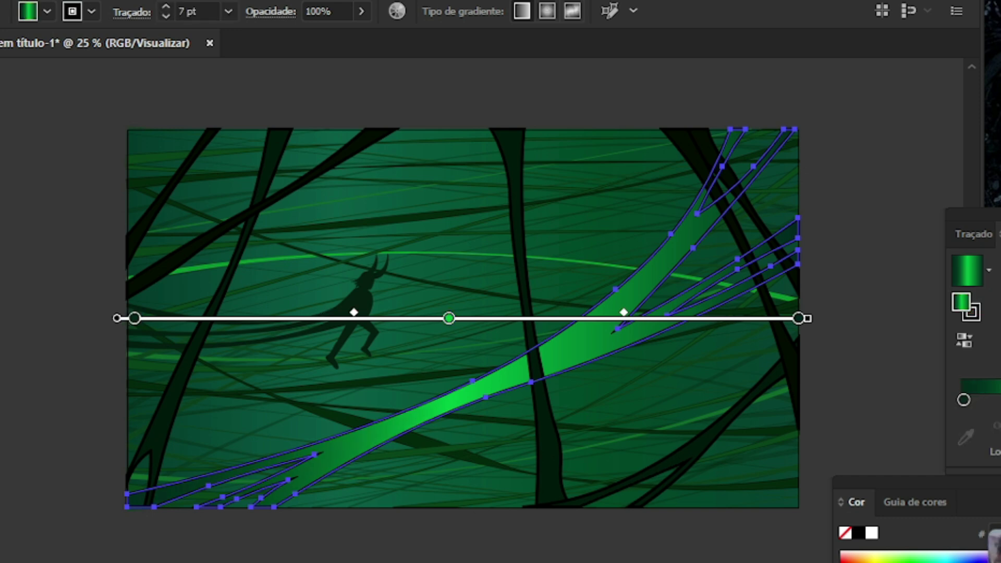
{"action": "left_click_drag", "start_coordinate": [624, 312], "coordinate": [589, 312]}
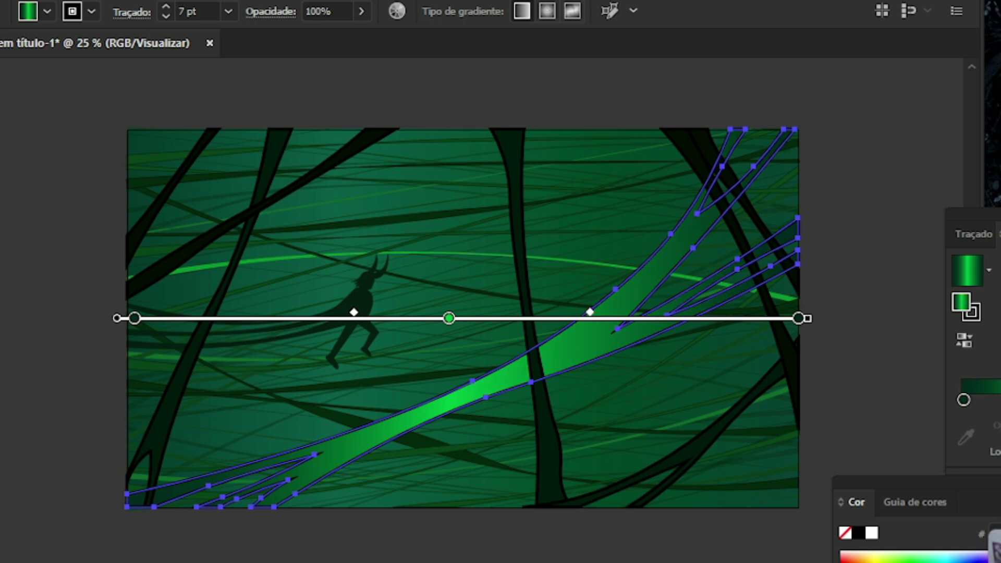
{"action": "key", "text": "v"}
{"action": "left_click", "coordinate": [392, 292]}
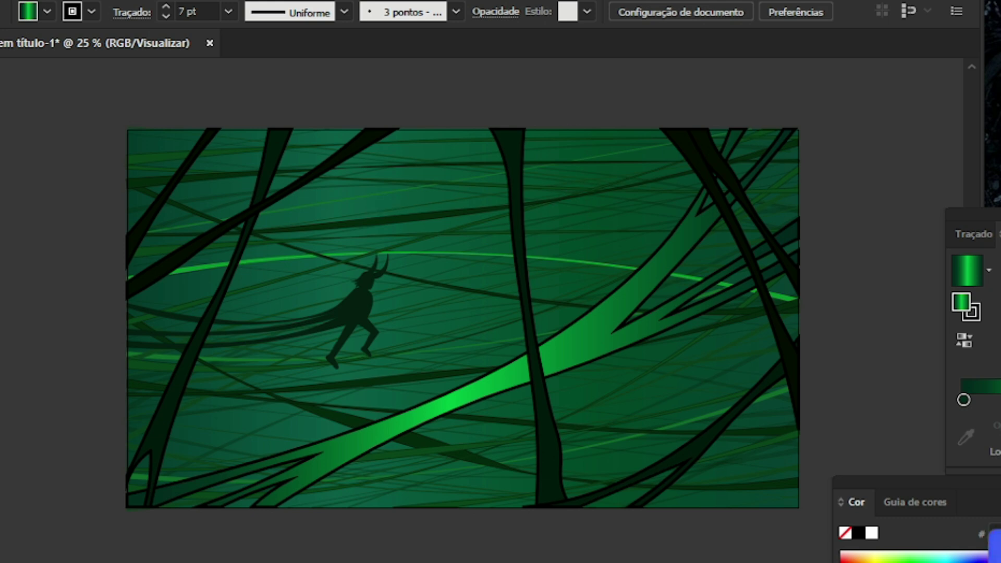
{"action": "key", "text": "ctrl+z"}
{"action": "key", "text": "ctrl+shift+z"}
{"action": "key", "text": "ctrl+z"}
{"action": "key", "text": "ctrl+shift+z"}
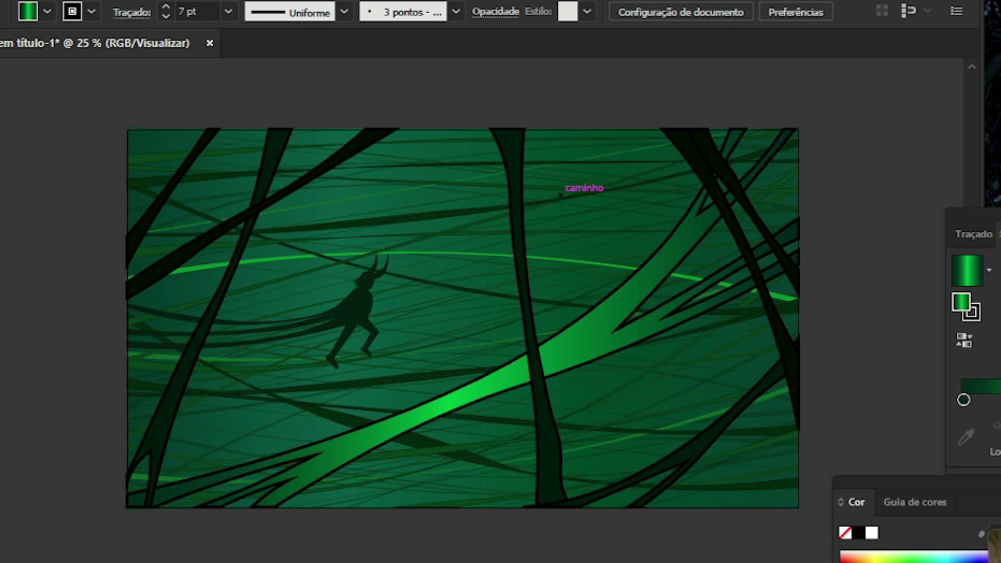
Fill the thin straight strand passing just above the creature's horns with the diagonal branch's three-stop green gradient and deselect it
{"action": "left_click", "coordinate": [537, 214]}
{"action": "key", "text": "g"}
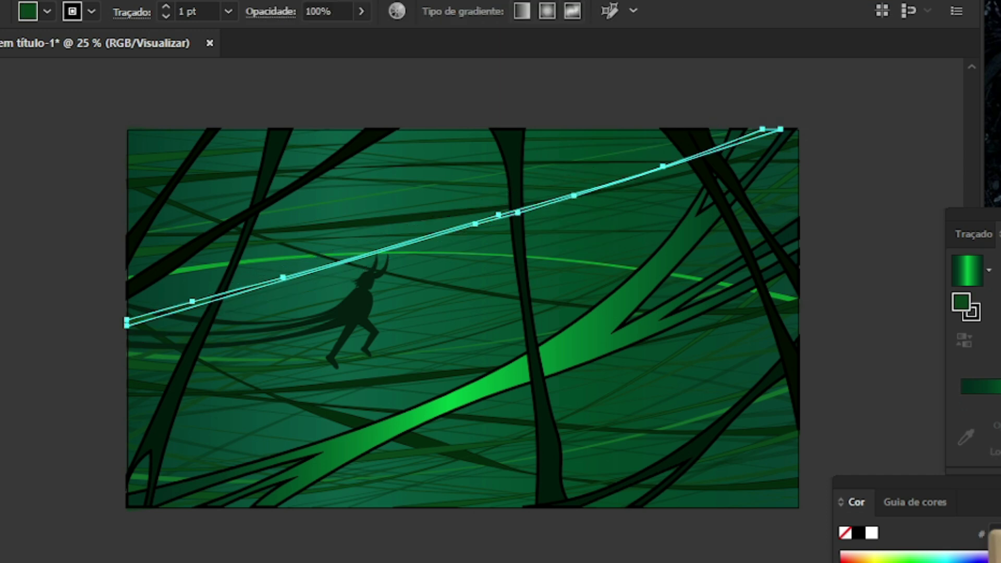
{"action": "key", "text": "period"}
{"action": "key", "text": "ctrl+1"}
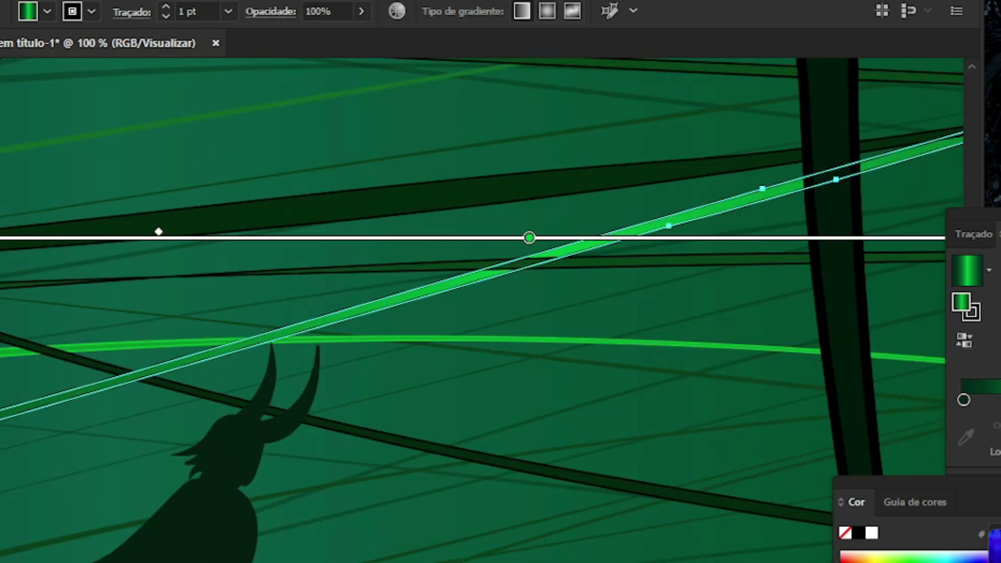
{"action": "key", "text": "ctrl+minus"}
{"action": "key", "text": "ctrl+minus"}
{"action": "key", "text": "ctrl+minus"}
{"action": "key", "text": "ctrl+minus"}
{"action": "key", "text": "ctrl+minus"}
{"action": "key", "text": "ctrl+plus"}
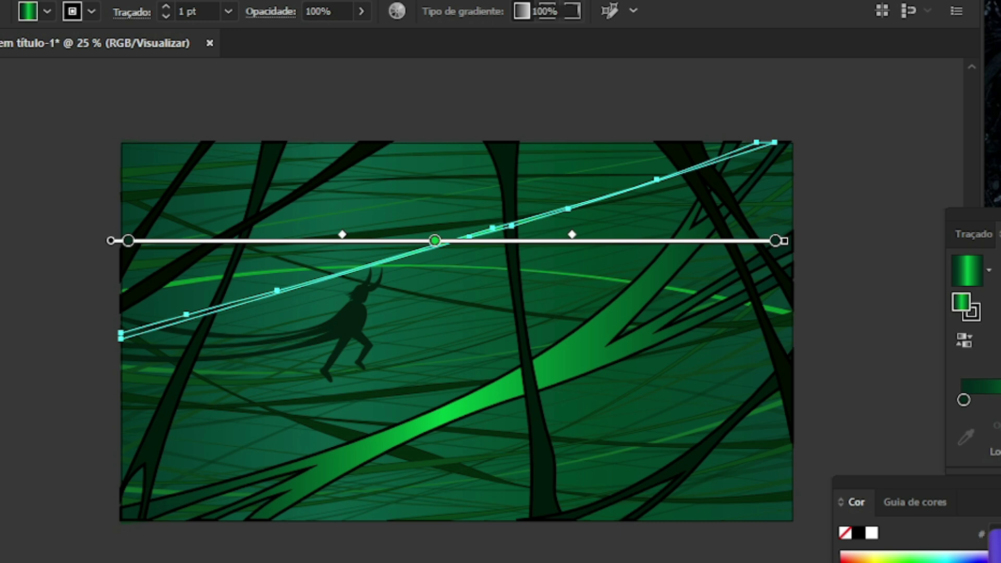
{"action": "key", "text": "v"}
{"action": "key", "text": "ctrl+shift+a"}
{"action": "key", "text": "ctrl+minus"}
{"action": "key", "text": "ctrl+plus"}
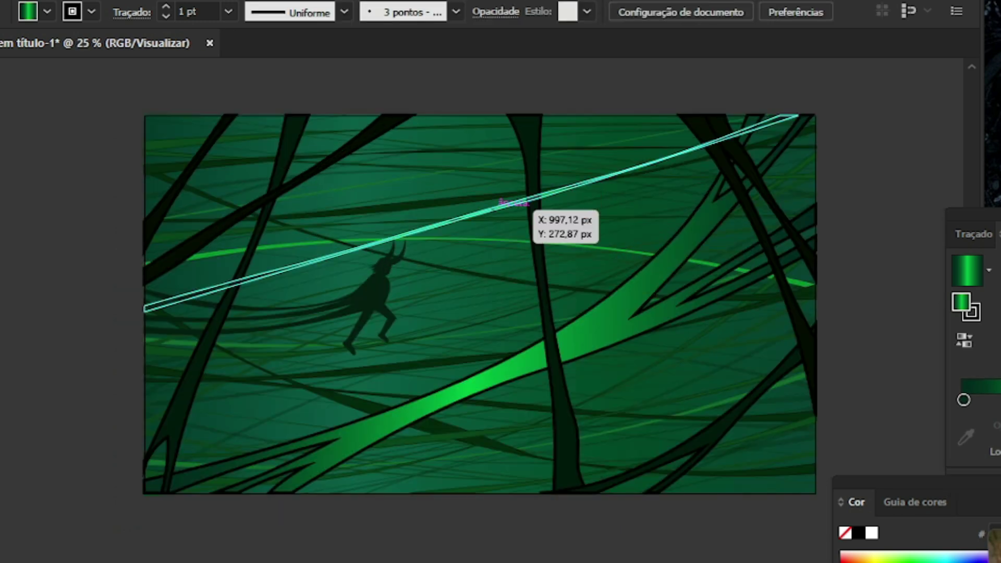
{"action": "left_click", "coordinate": [498, 202]}
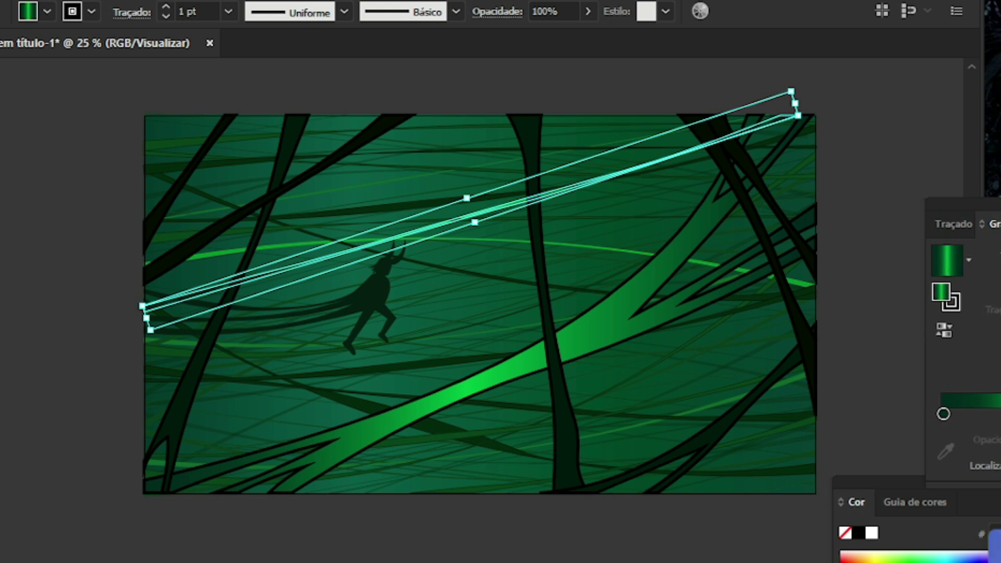
{"action": "key", "text": "ctrl+shift+a"}
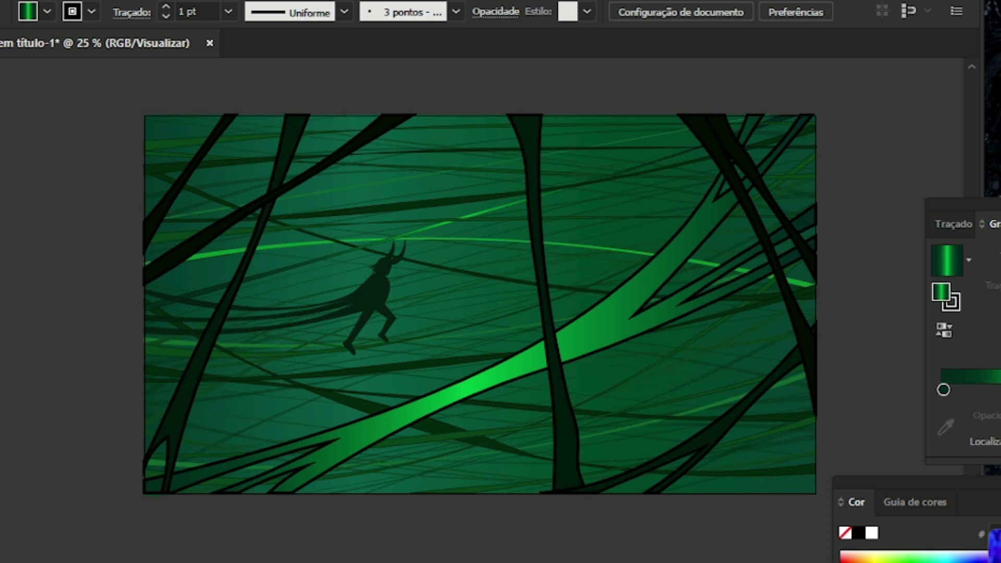
Apply the three-stop green gradient fill to the long arched strand crossing the scene at the height of the creature's horns
{"action": "left_click", "coordinate": [620, 246]}
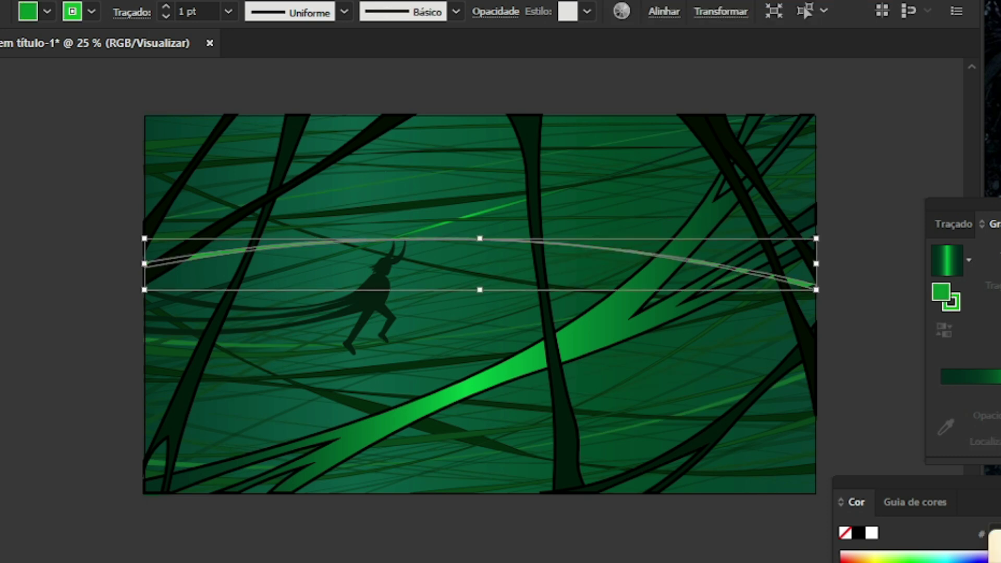
{"action": "key", "text": "g"}
{"action": "scroll", "coordinate": [487, 235], "scroll_direction": "up", "scroll_amount": 3}
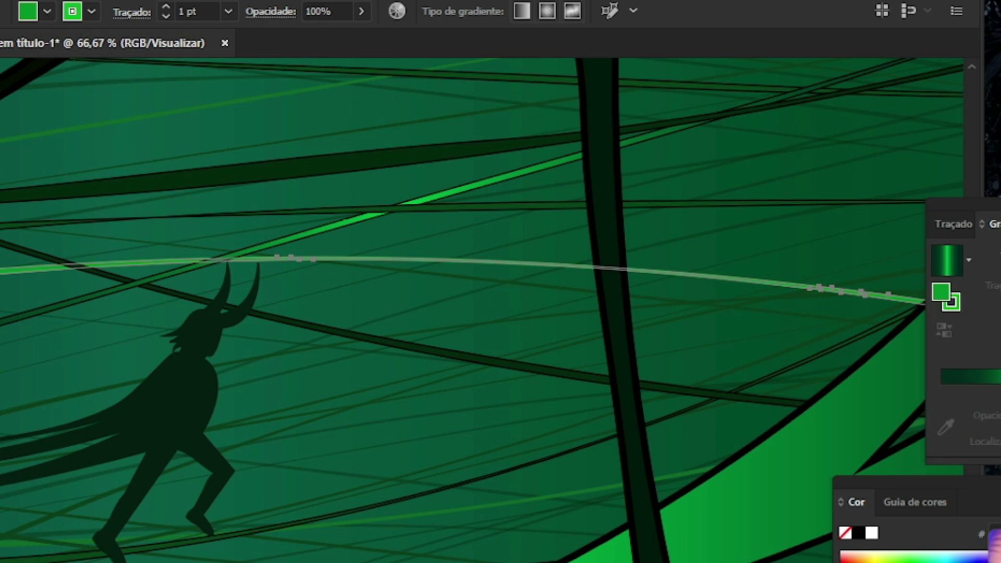
{"action": "scroll", "coordinate": [440, 290], "scroll_direction": "down", "scroll_amount": 4}
{"action": "key", "text": "v"}
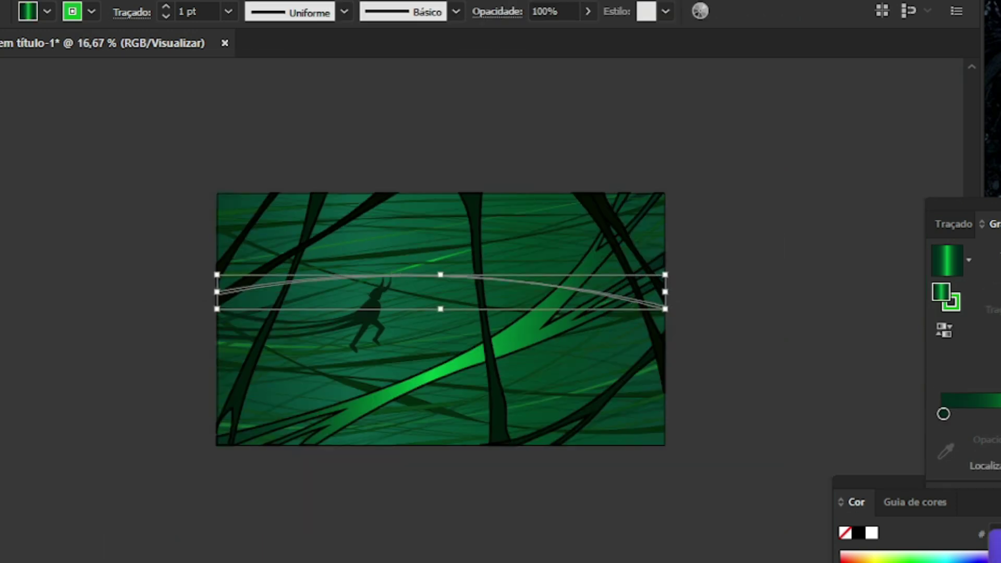
{"action": "key", "text": "b"}
{"action": "scroll", "coordinate": [442, 204], "scroll_direction": "up", "scroll_amount": 1}
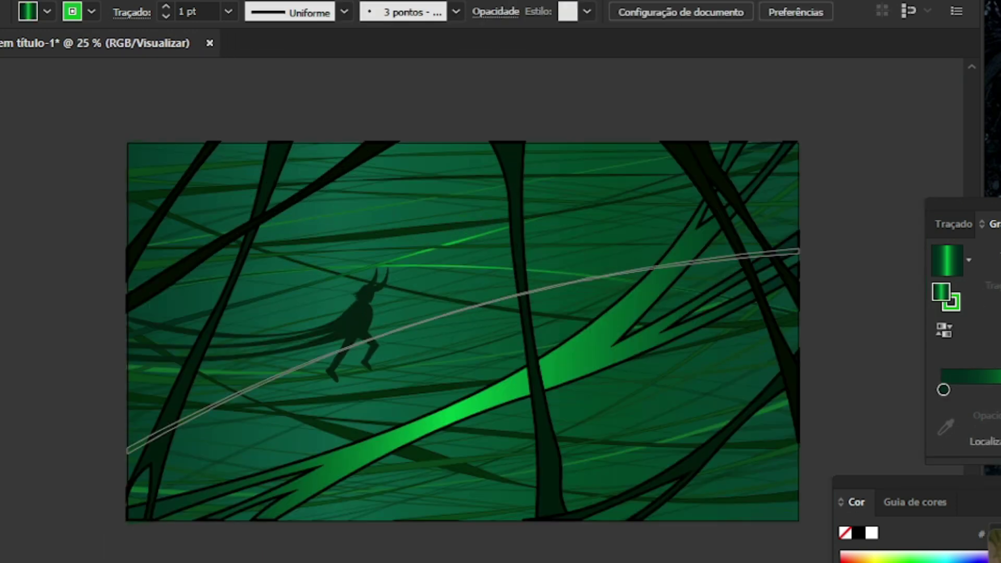
Extend the arched strand's gradient with an extra dark stop and a second green stop, and deselect the strand
{"action": "key", "text": "ctrl+z"}
{"action": "left_click", "coordinate": [478, 268]}
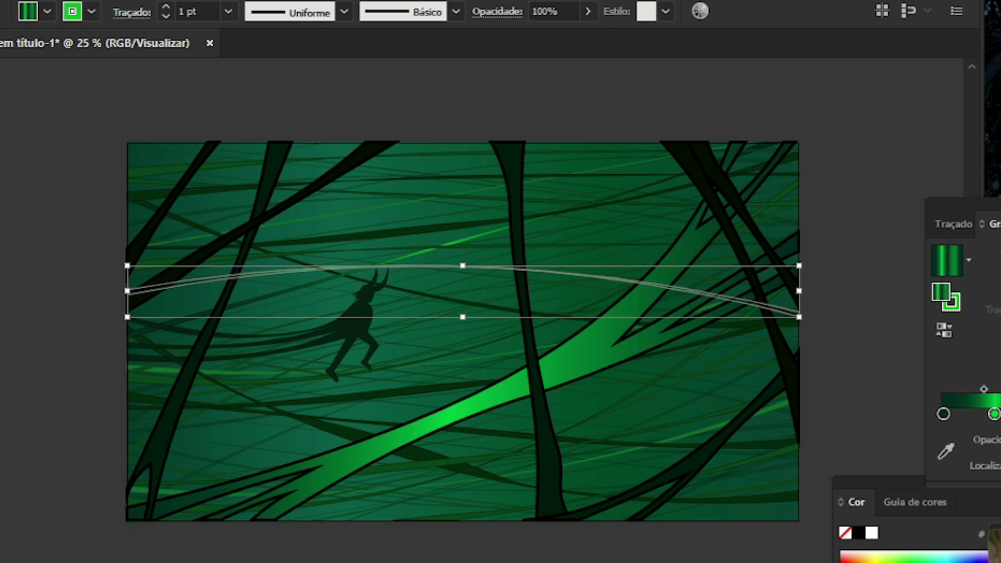
{"action": "key", "text": "ctrl+shift+a"}
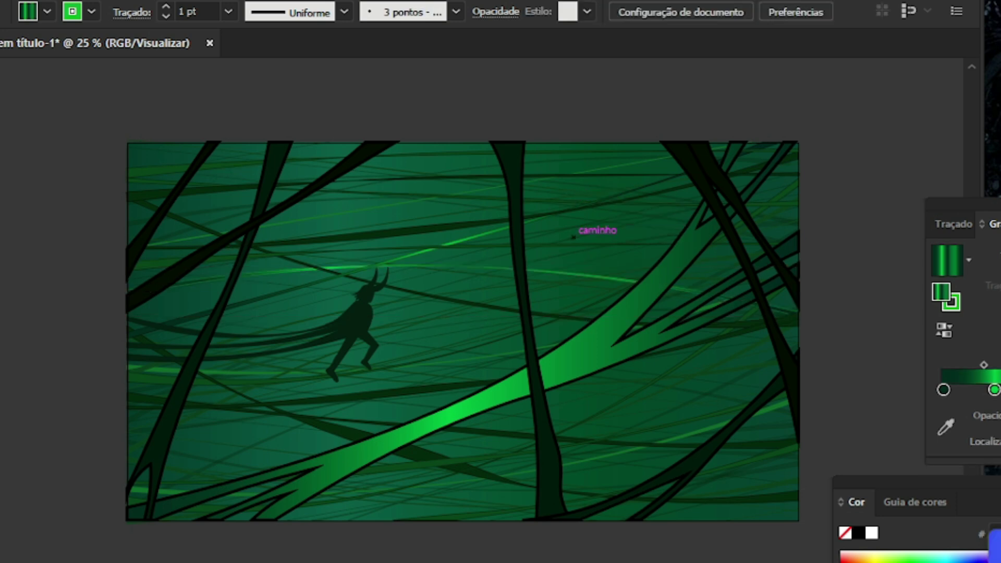
Apply the five-stop green gradient to the thin curved strand sweeping from the lower-left corner below the diagonal branch, and deselect it
{"action": "scroll", "coordinate": [505, 342], "scroll_direction": "down", "scroll_amount": 1}
{"action": "scroll", "coordinate": [465, 348], "scroll_direction": "up", "scroll_amount": 1}
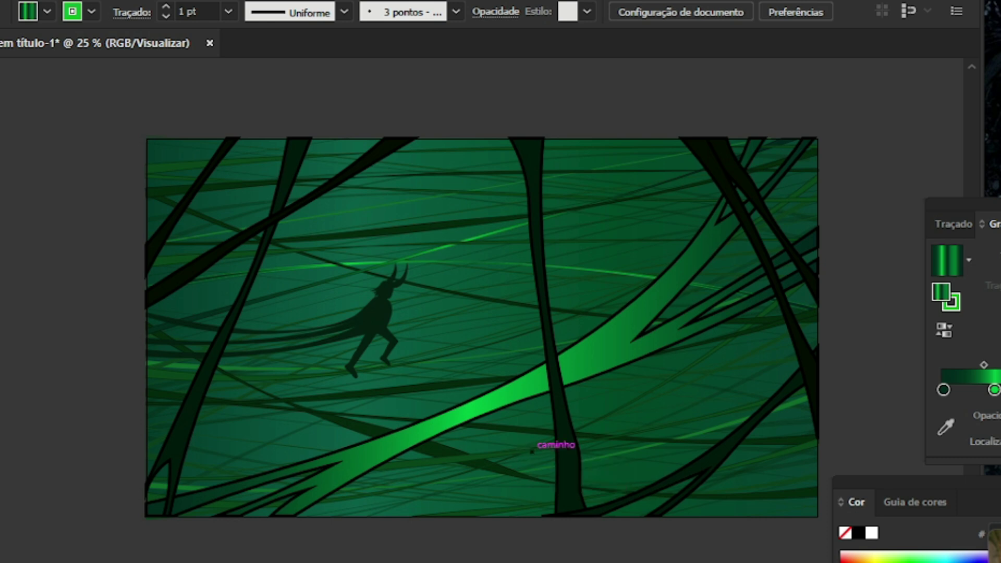
{"action": "left_click", "coordinate": [761, 344]}
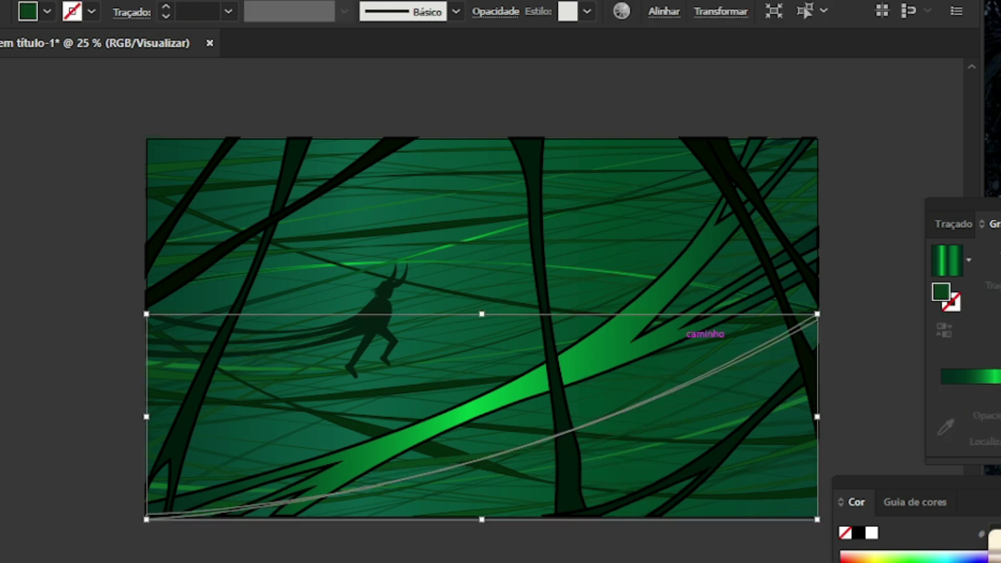
{"action": "key", "text": "g"}
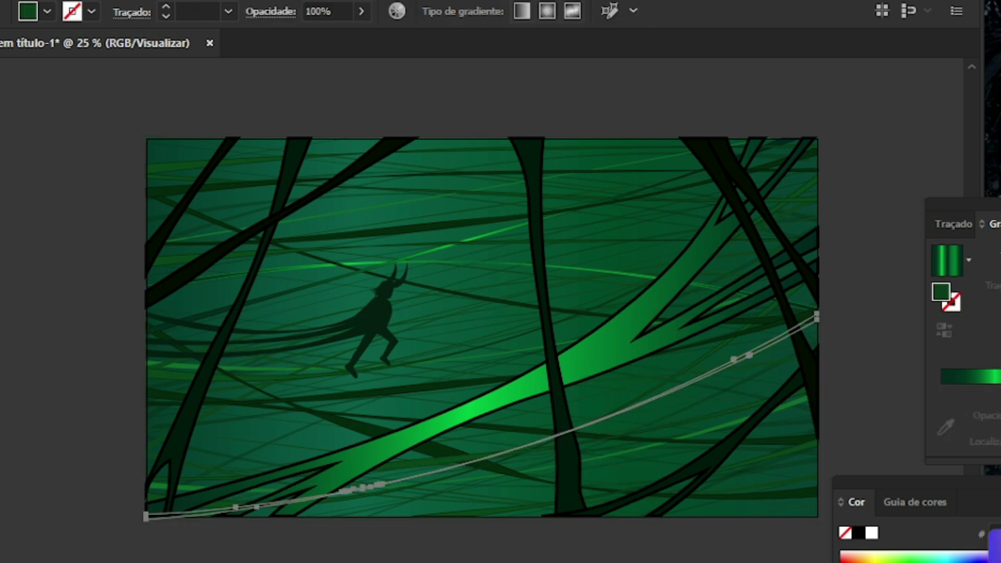
{"action": "key", "text": "period"}
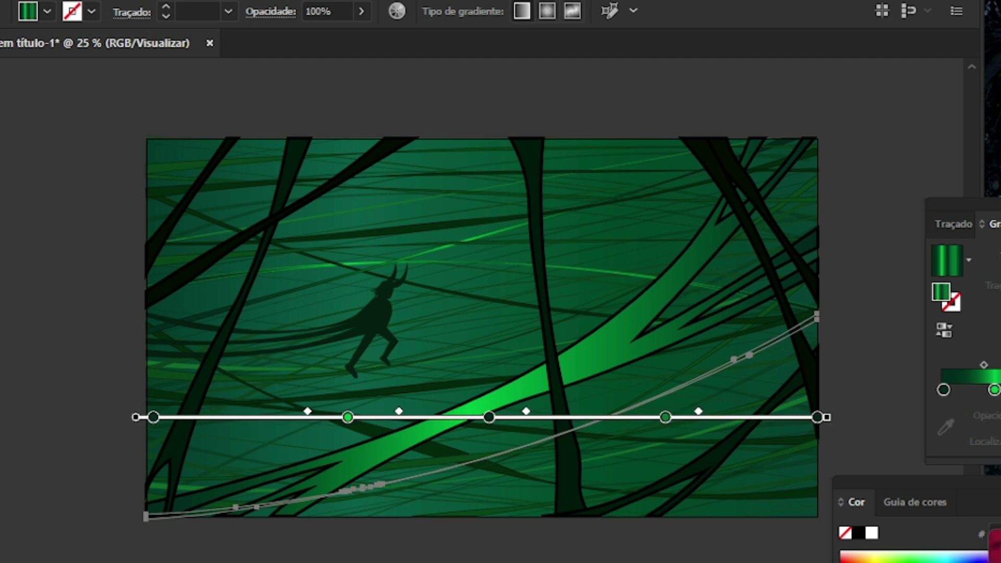
{"action": "key", "text": "v"}
{"action": "key", "text": "ctrl+shift+a"}
Apply the five-stop green gradient to the thin curved strand rising behind the creature's legs, and deselect it
{"action": "left_click_drag", "start_coordinate": [255, 241], "coordinate": [477, 336]}
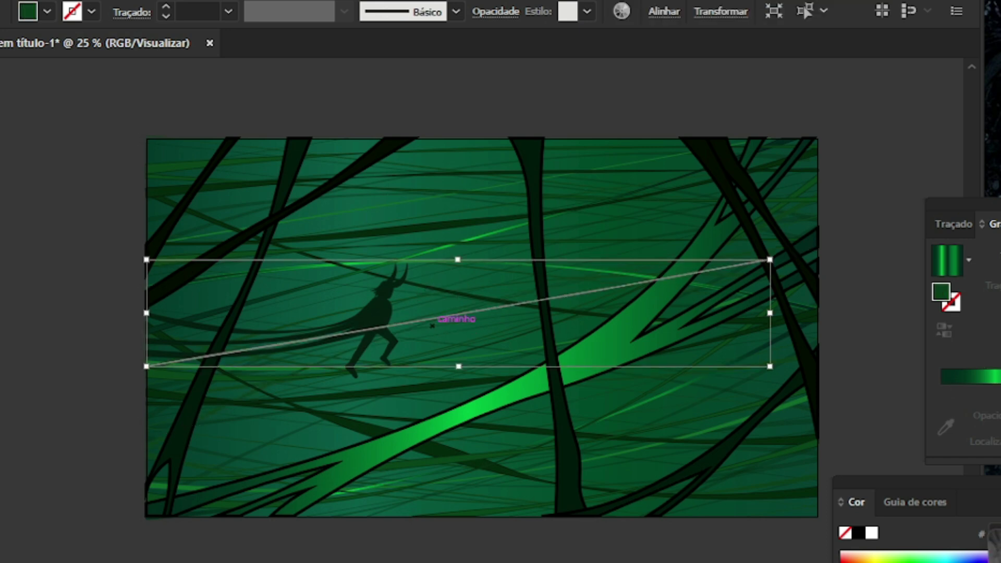
{"action": "left_click_drag", "start_coordinate": [432, 325], "coordinate": [384, 319]}
{"action": "key", "text": "g"}
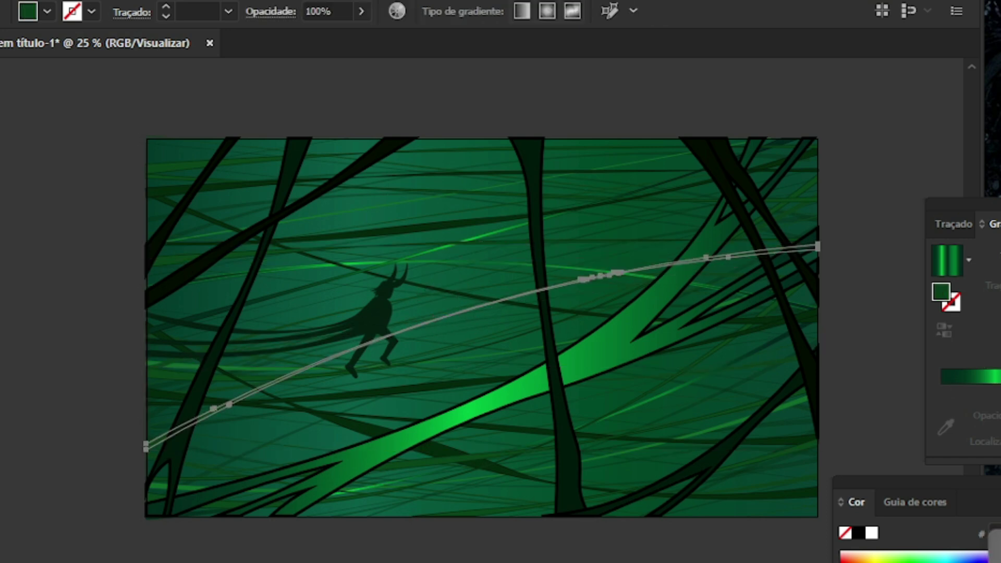
{"action": "key", "text": "period"}
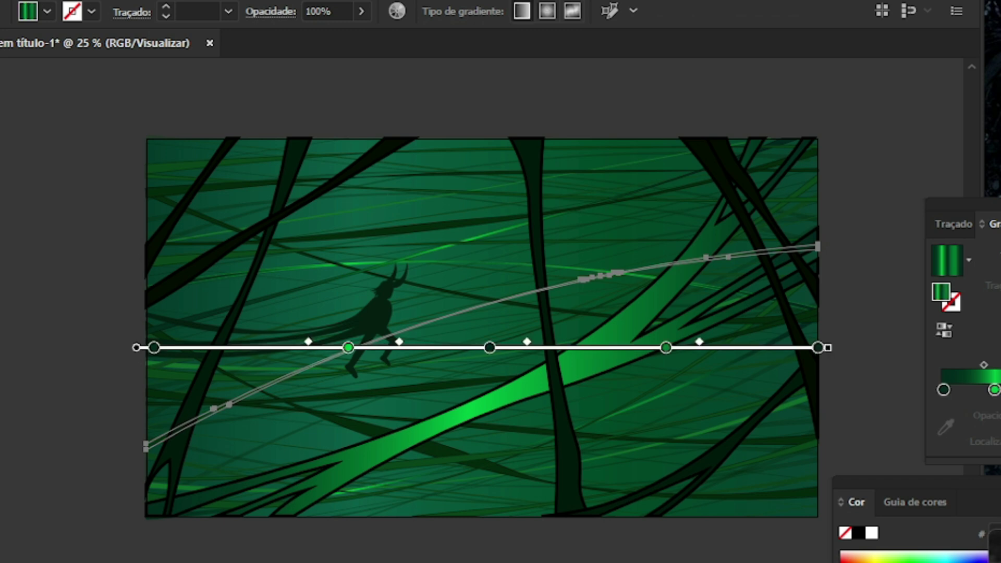
{"action": "key", "text": "v"}
{"action": "key", "text": "ctrl+shift+a"}
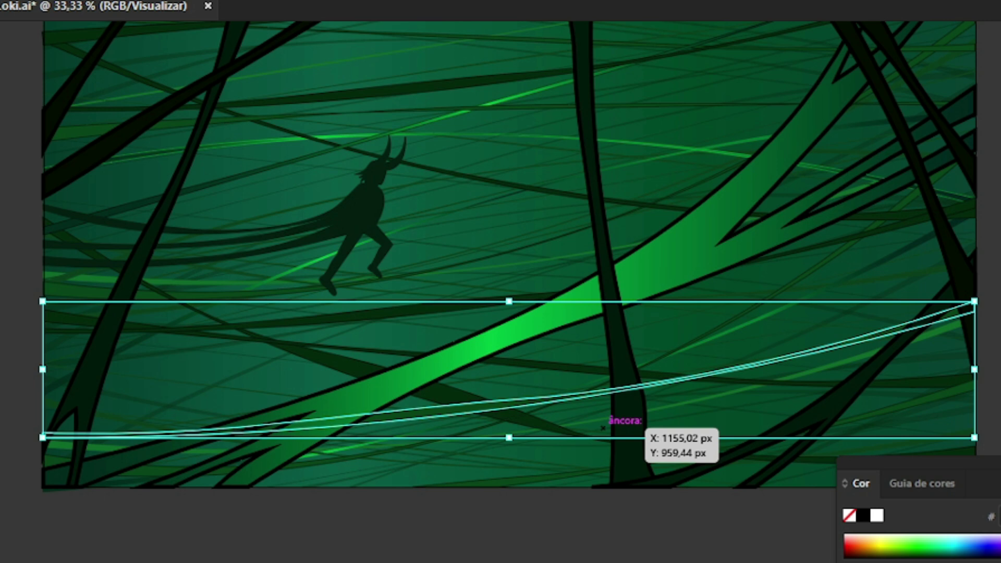
Apply the three-stop green gradient to the long curved strand crossing below the diagonal branch, and deselect it
{"action": "left_click_drag", "start_coordinate": [607, 412], "coordinate": [600, 439]}
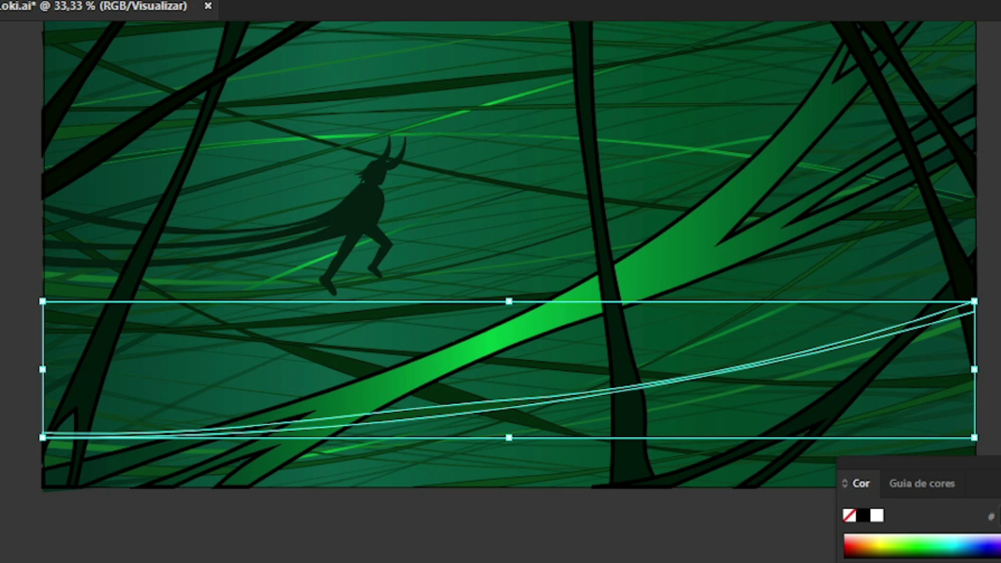
{"action": "key", "text": "a"}
{"action": "key", "text": "g"}
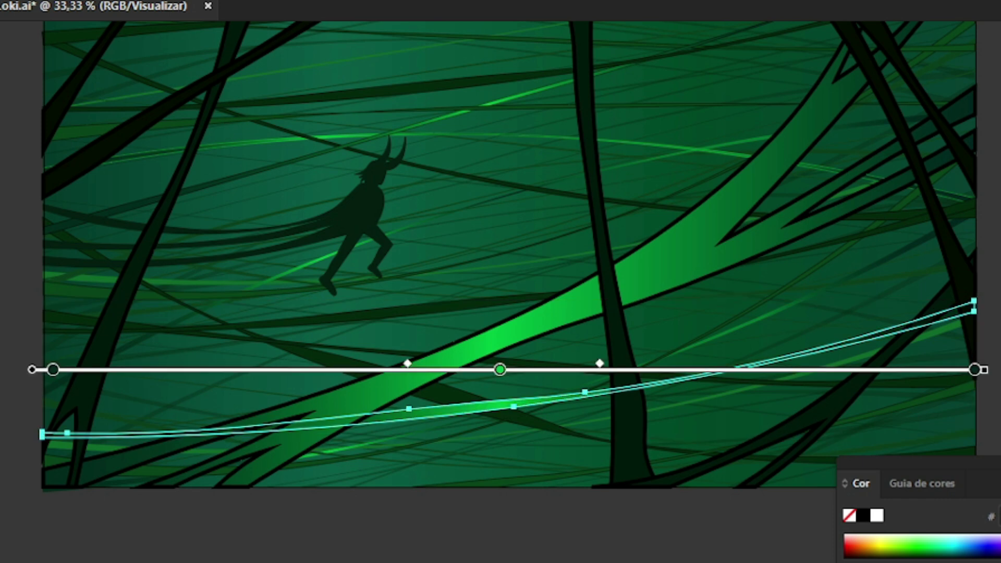
{"action": "key", "text": "v"}
{"action": "key", "text": "ctrl+shift+a"}
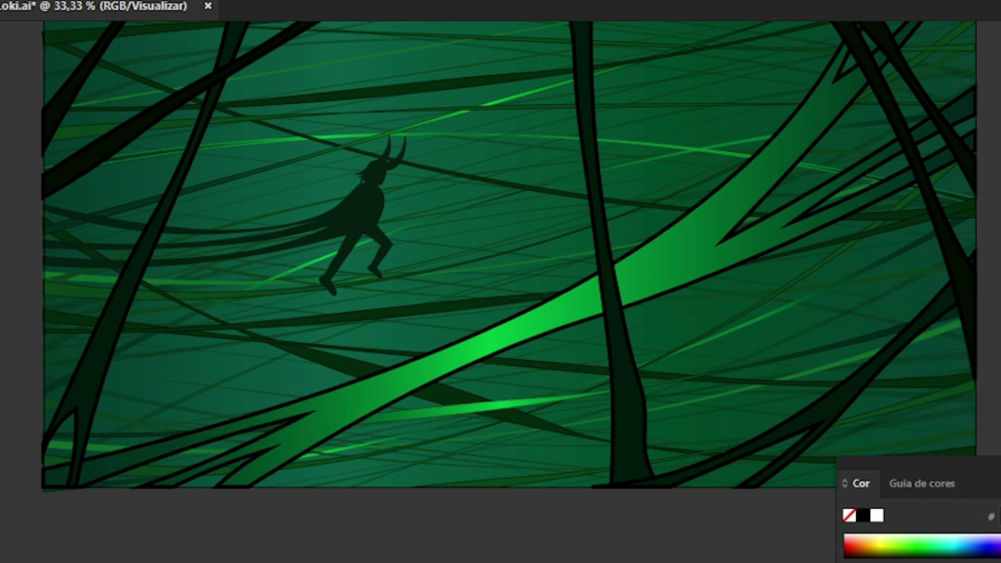
Brighten the middle gradient stop of the long curved strand crossing below the diagonal branch to 00F24A, deselect it and compare before and after
{"action": "key", "text": "ctrl+minus"}
{"action": "scroll", "coordinate": [505, 320], "scroll_direction": "up", "scroll_amount": 1}
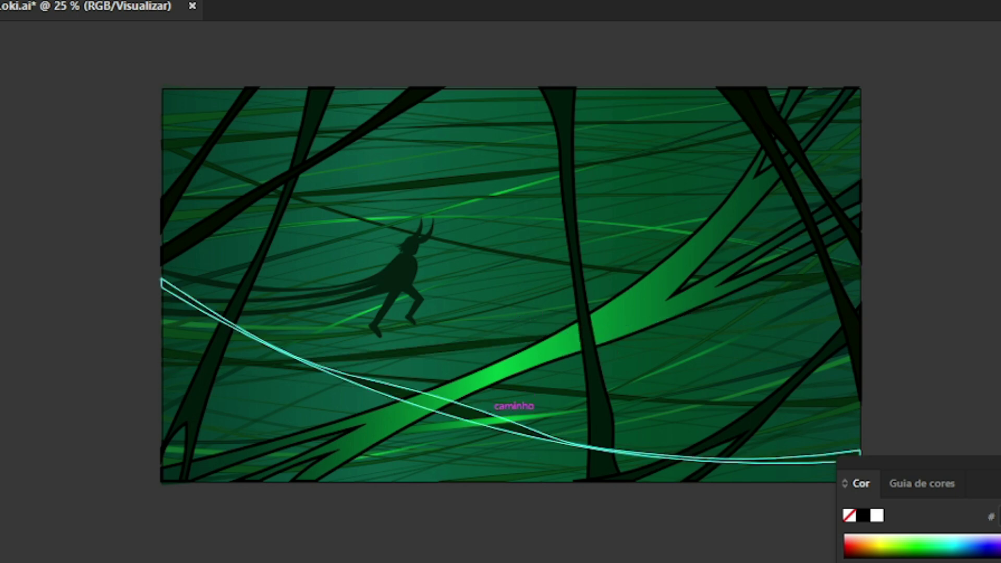
{"action": "left_click", "coordinate": [503, 417]}
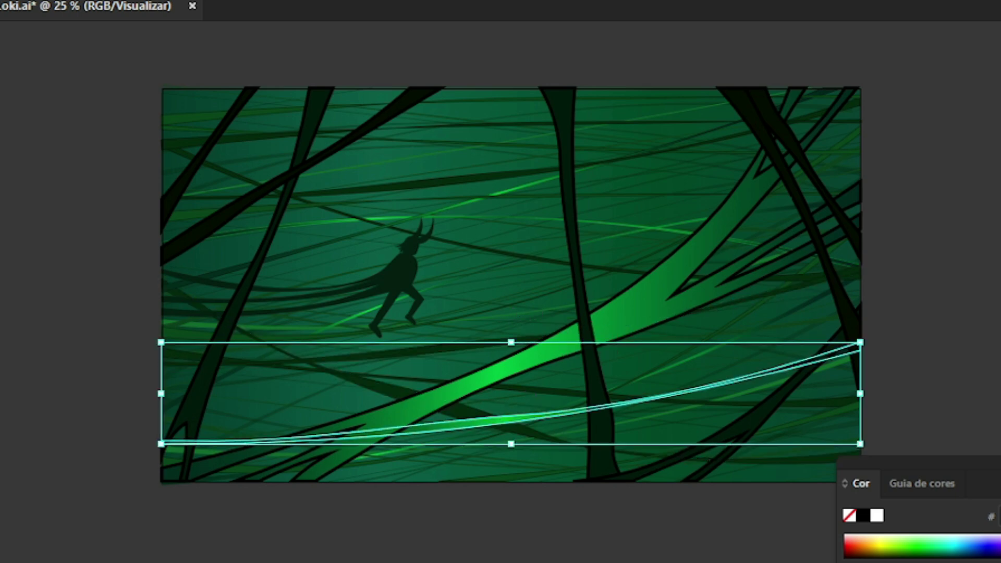
{"action": "key", "text": "g"}
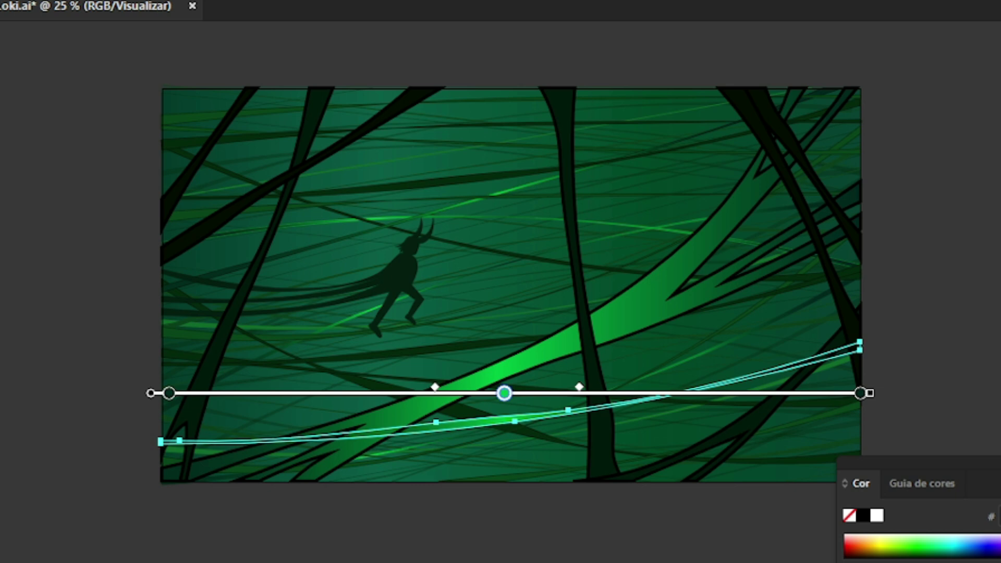
{"action": "double_click", "coordinate": [503, 393]}
{"action": "left_click_drag", "start_coordinate": [844, 241], "coordinate": [844, 191]}
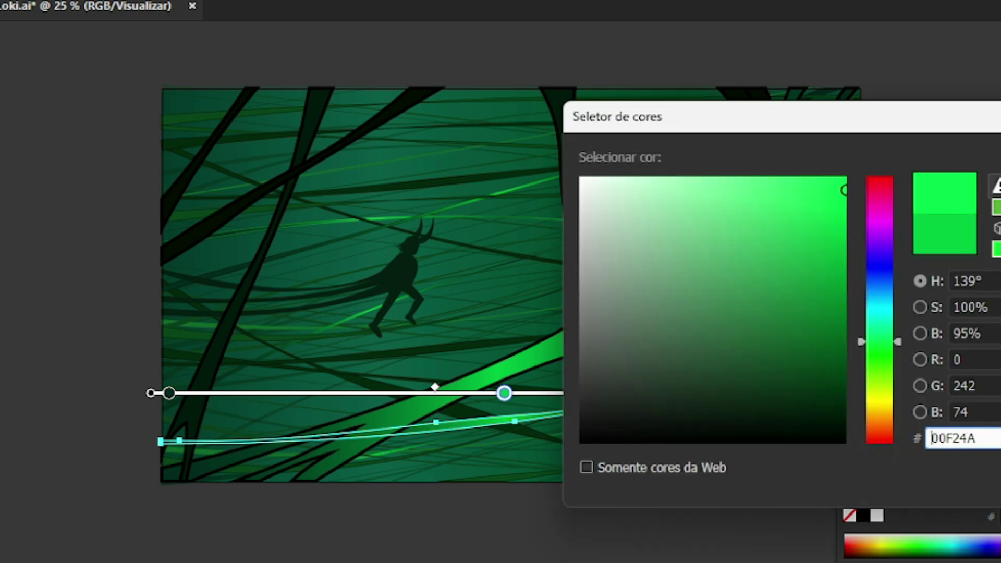
{"action": "key", "text": "Return"}
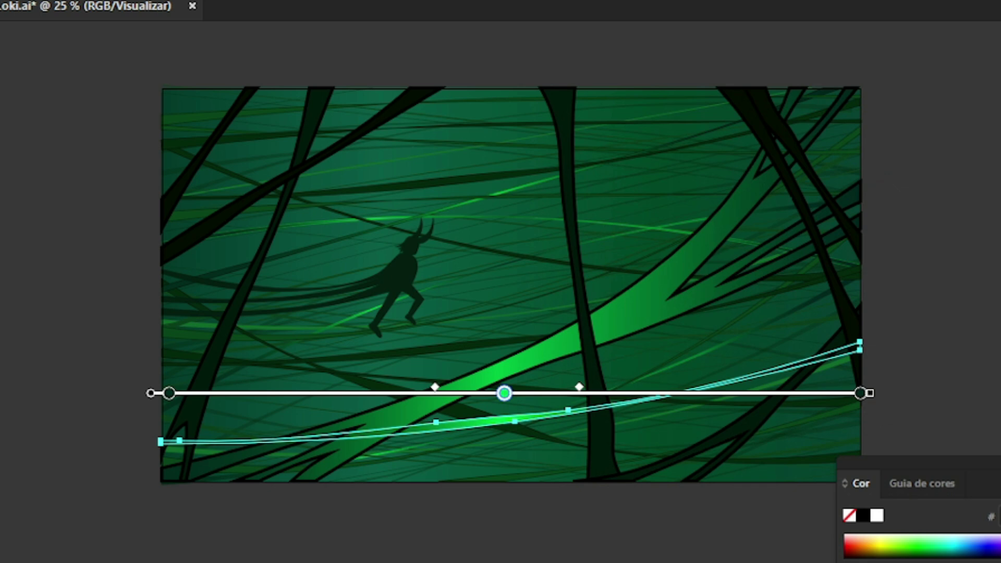
{"action": "key", "text": "ctrl+shift+a"}
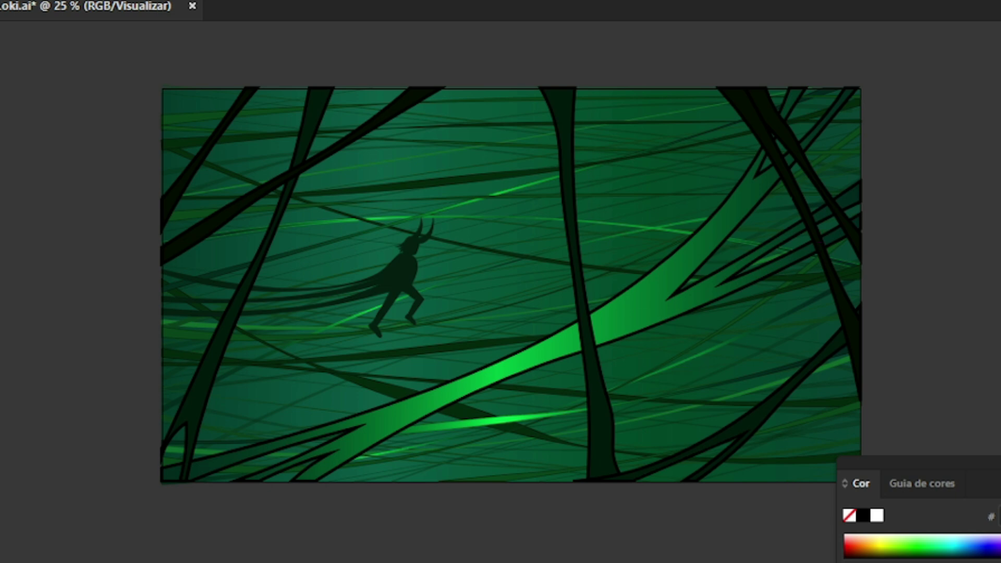
{"action": "key", "text": "ctrl+z"}
{"action": "key", "text": "ctrl+shift+z"}
{"action": "key", "text": "ctrl+z"}
{"action": "key", "text": "ctrl+shift+z"}
Brighten the middle gradient stop of the large diagonal branch to 00E546 and deselect the branch
{"action": "left_click", "coordinate": [680, 286]}
{"action": "key", "text": "g"}
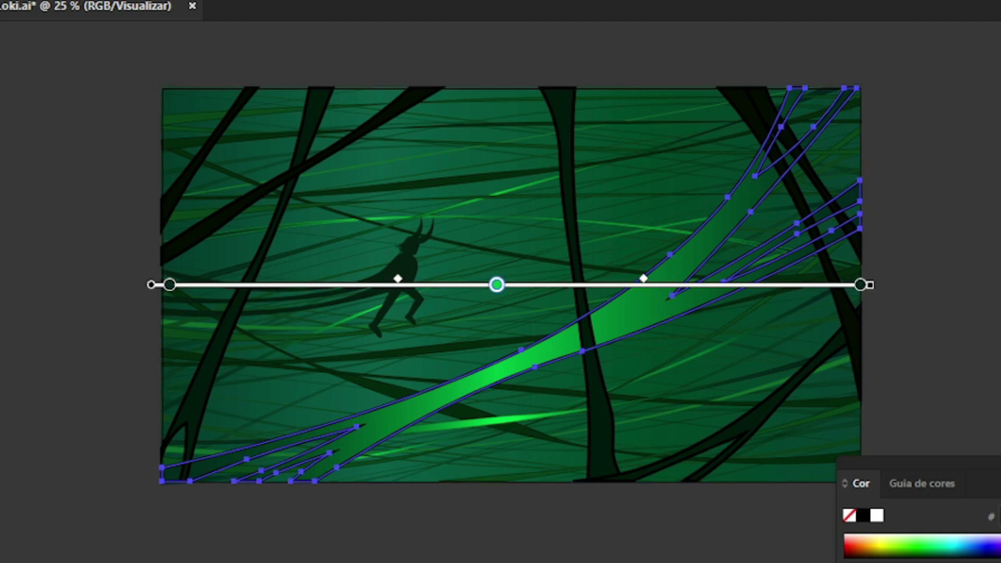
{"action": "left_click_drag", "start_coordinate": [844, 240], "coordinate": [845, 203]}
{"action": "key", "text": "Return"}
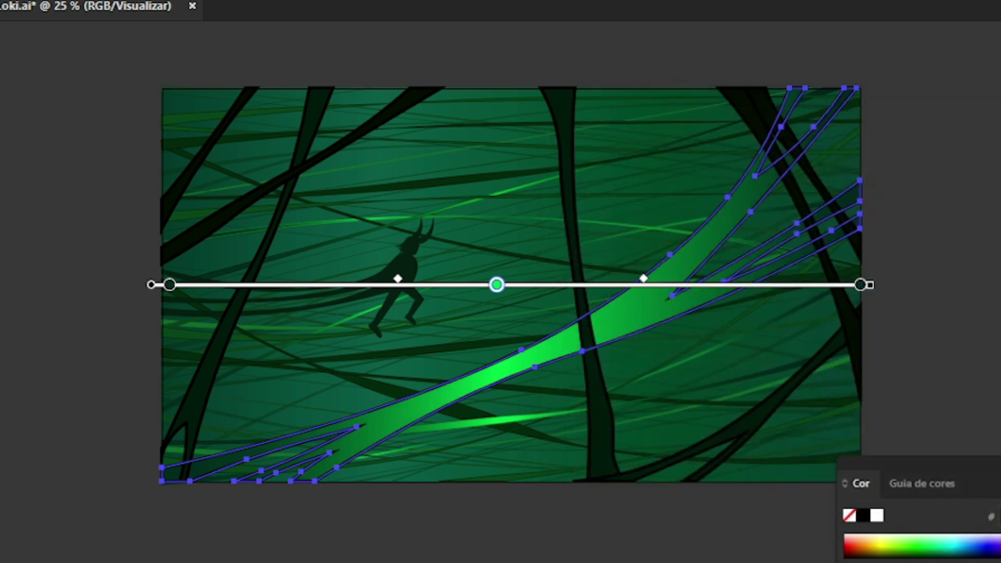
{"action": "key", "text": "v"}
{"action": "key", "text": "ctrl+shift+a"}
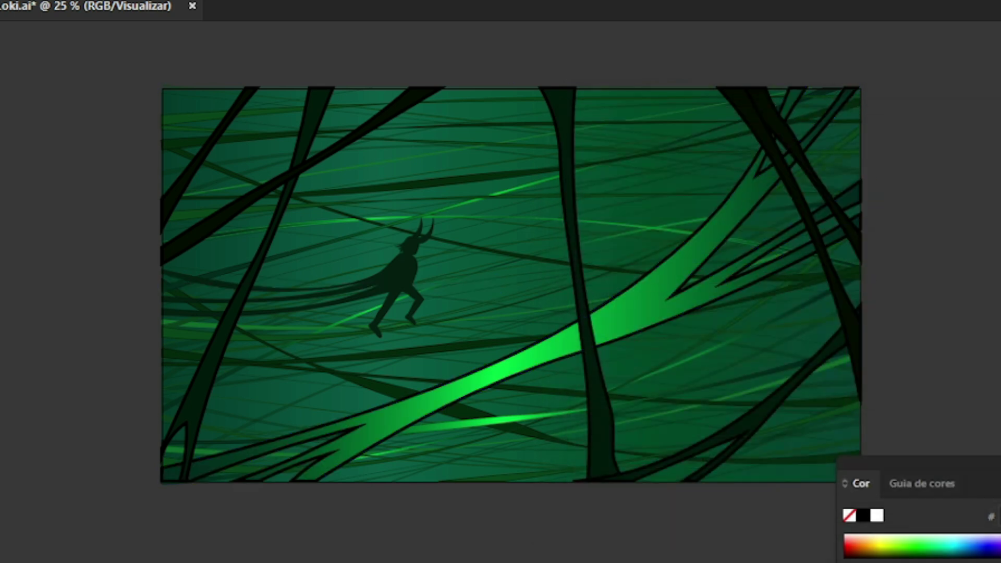
Adjust the dark end stop near the diagonal branch's forked upper end, pull both gradient midpoints closer to the green stop, and deselect the branch
{"action": "left_click", "coordinate": [396, 412]}
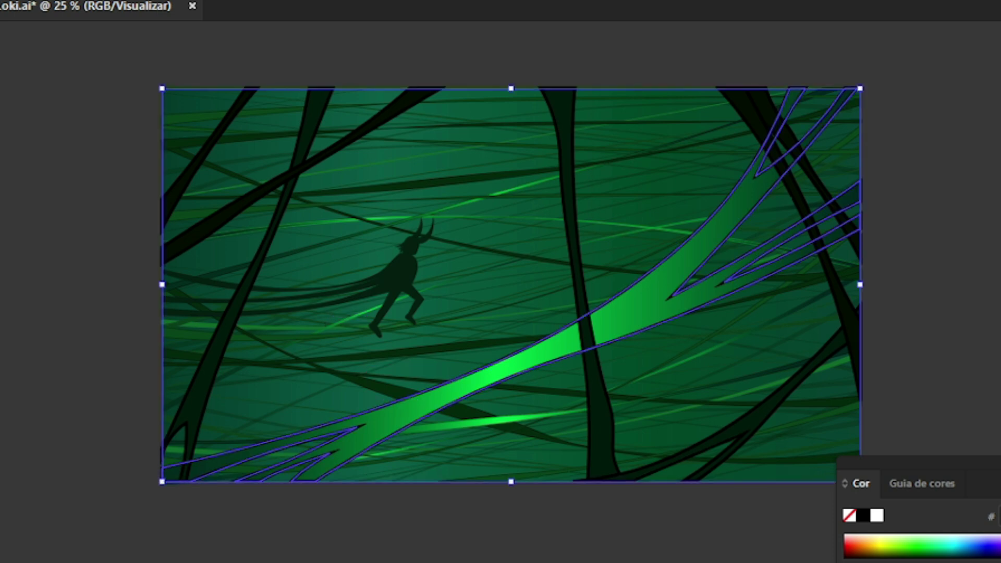
{"action": "key", "text": "g"}
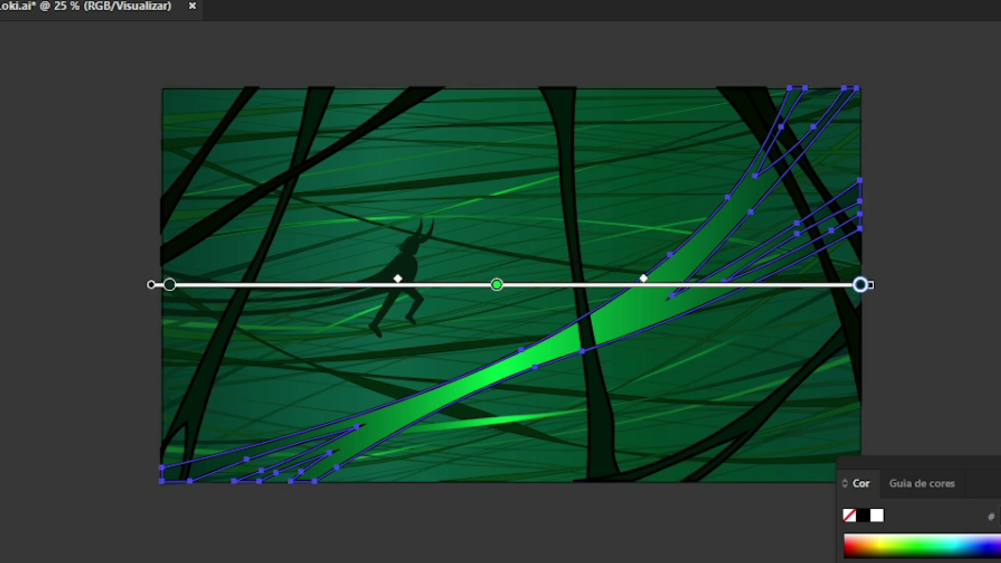
{"action": "left_click_drag", "start_coordinate": [837, 407], "coordinate": [844, 418]}
{"action": "key", "text": "Return"}
{"action": "left_click_drag", "start_coordinate": [643, 279], "coordinate": [615, 278]}
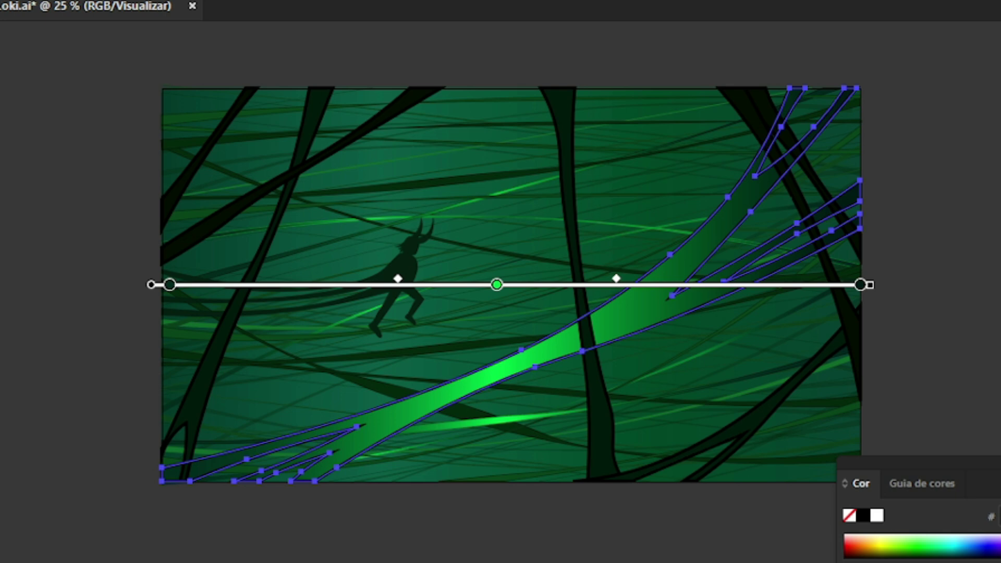
{"action": "left_click_drag", "start_coordinate": [397, 279], "coordinate": [421, 278]}
{"action": "key", "text": "v"}
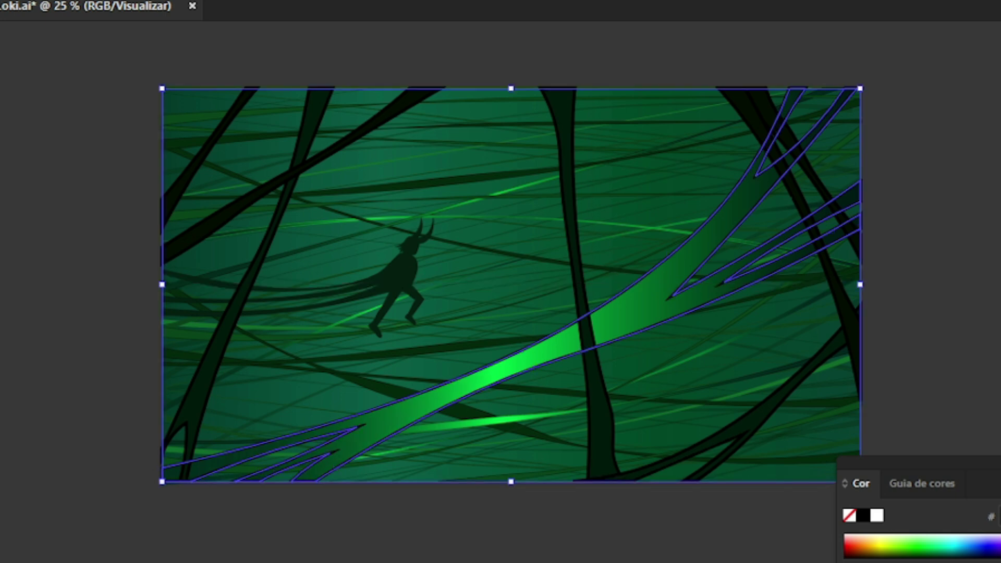
{"action": "key", "text": "ctrl+shift+a"}
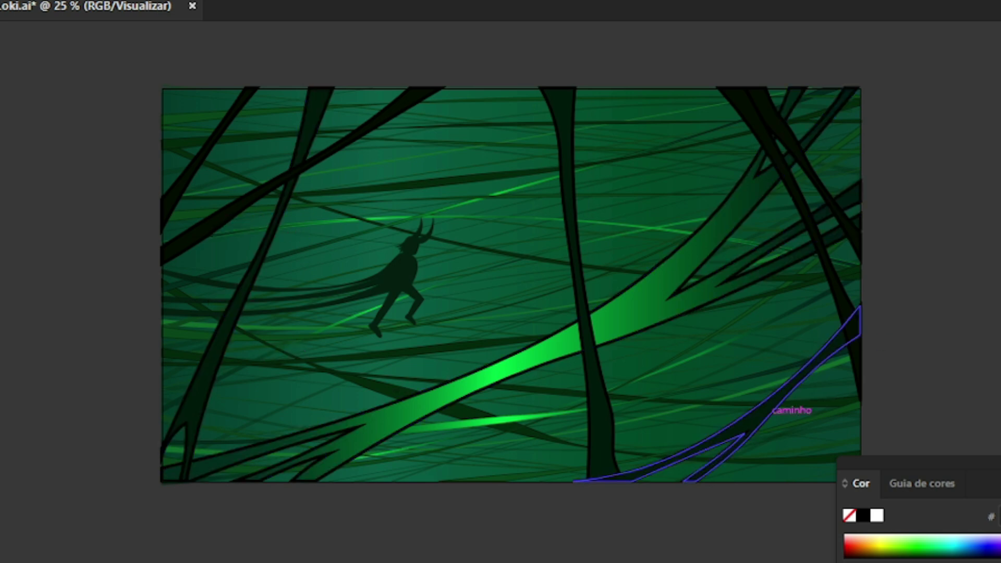
Apply the three-stop green gradient to the slanted trunk behind the creature and align it along the trunk's length
{"action": "left_click", "coordinate": [245, 291]}
{"action": "key", "text": "a"}
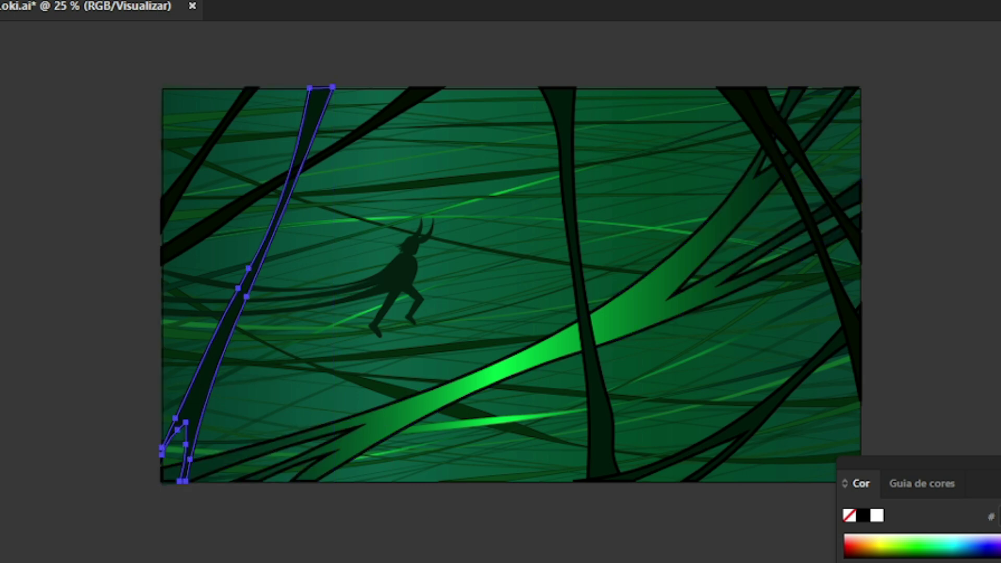
{"action": "key", "text": "g"}
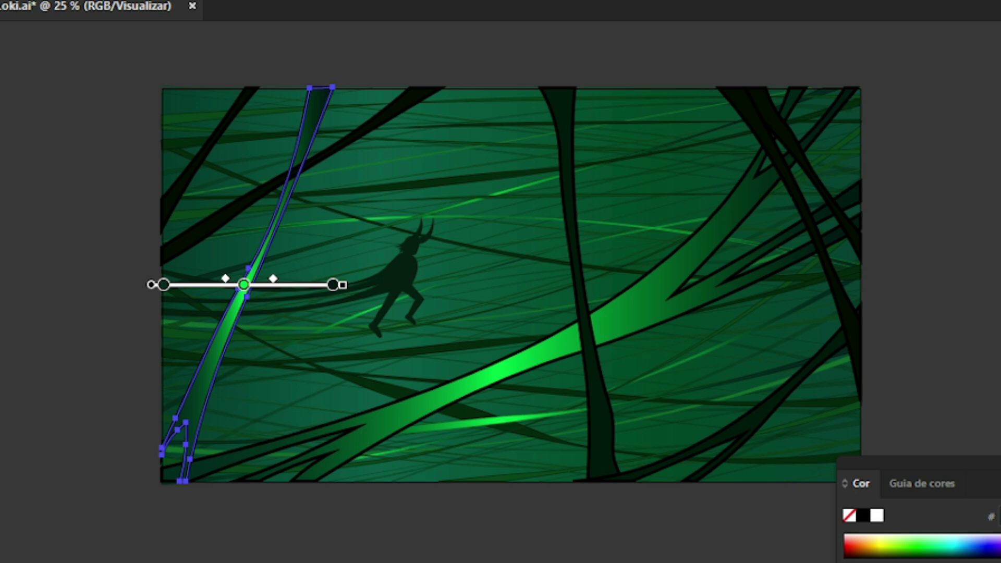
{"action": "mouse_move", "coordinate": [336, 284]}
{"action": "left_mouse_down"}
{"action": "mouse_move", "coordinate": [299, 166]}
{"action": "mouse_move", "coordinate": [225, 115]}
{"action": "left_mouse_up"}
{"action": "mouse_move", "coordinate": [179, 236]}
{"action": "left_mouse_down"}
{"action": "mouse_move", "coordinate": [250, 259]}
{"action": "mouse_move", "coordinate": [246, 250]}
{"action": "mouse_move", "coordinate": [205, 374]}
{"action": "left_mouse_up"}
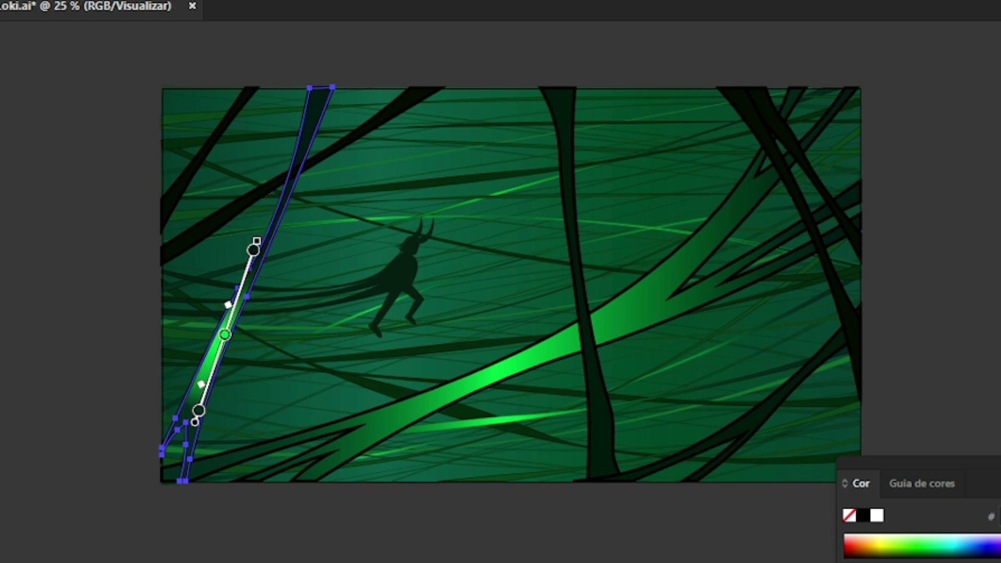
{"action": "left_click_drag", "start_coordinate": [253, 250], "coordinate": [305, 97]}
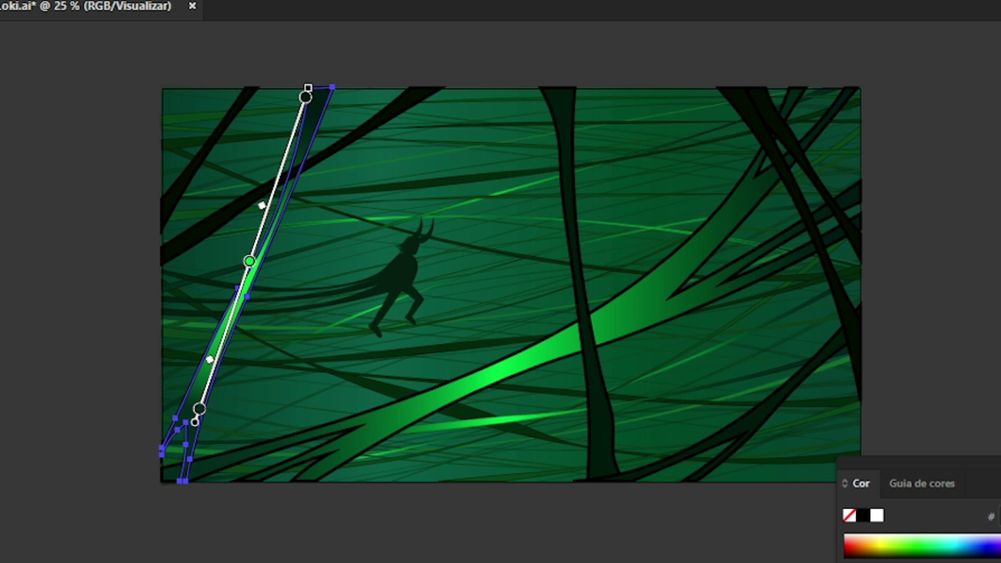
Pull both gradient midpoints on the slanted trunk closer to its green stop and deselect the trunk
{"action": "left_click_drag", "start_coordinate": [262, 205], "coordinate": [265, 195]}
{"action": "left_click_drag", "start_coordinate": [210, 359], "coordinate": [218, 330]}
{"action": "key", "text": "v"}
{"action": "key", "text": "ctrl+shift+a"}
{"action": "scroll", "coordinate": [441, 101], "scroll_direction": "down", "scroll_amount": 1}
{"action": "scroll", "coordinate": [441, 102], "scroll_direction": "up", "scroll_amount": 1}
{"action": "scroll", "coordinate": [441, 102], "scroll_direction": "down", "scroll_amount": 1}
{"action": "scroll", "coordinate": [443, 102], "scroll_direction": "up", "scroll_amount": 1}
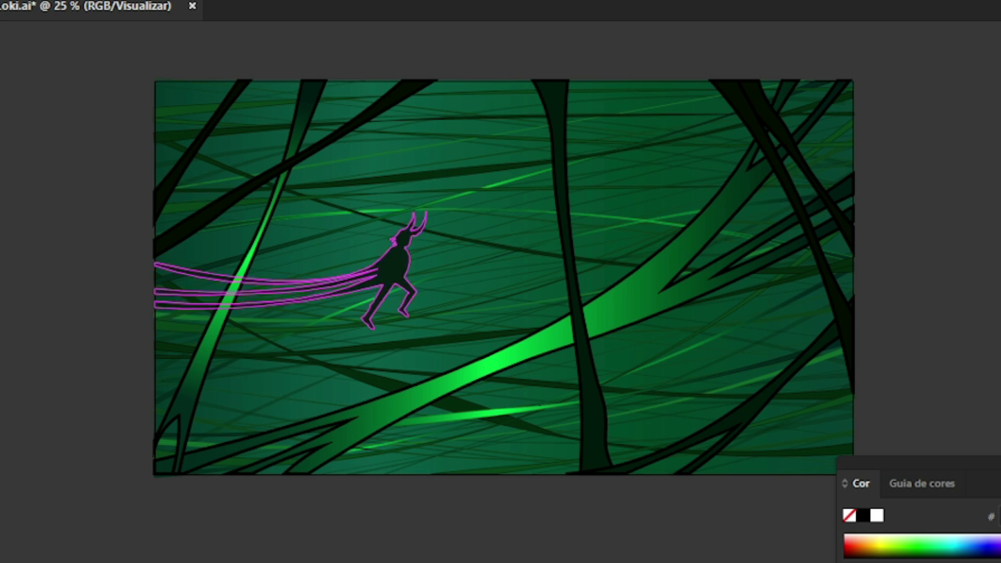
Give the creature a two-stop gradient from bright green at the cape tips to dark at the body, shift the midpoint towards the tips, and deselect it
{"action": "left_click", "coordinate": [240, 281]}
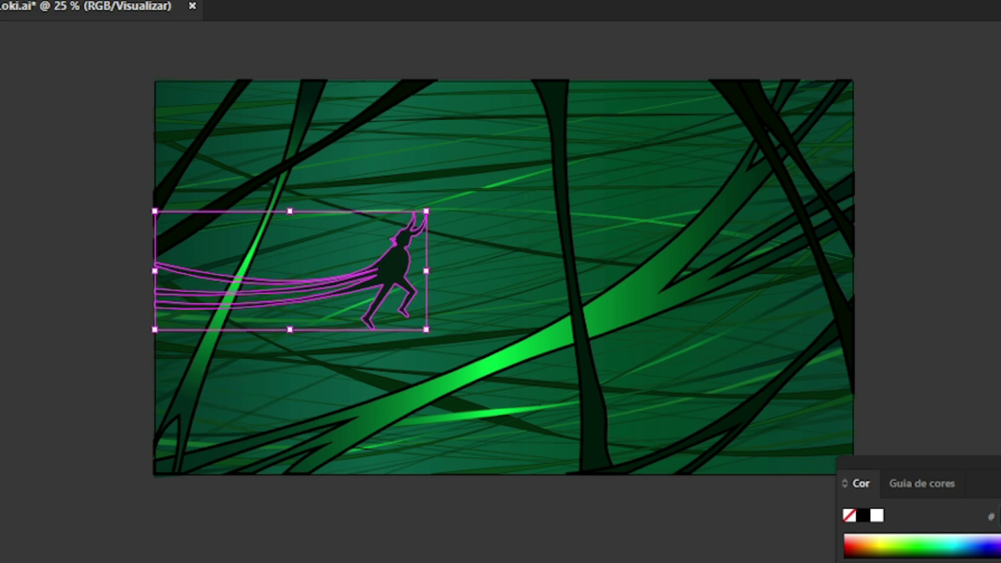
{"action": "key", "text": "a"}
{"action": "key", "text": "g"}
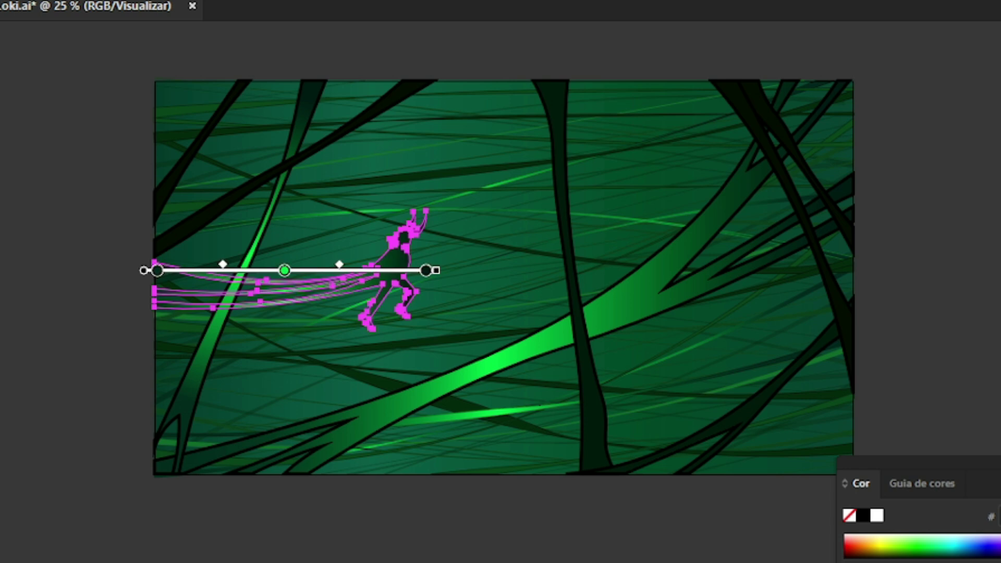
{"action": "left_click_drag", "start_coordinate": [157, 270], "coordinate": [157, 307]}
{"action": "left_click_drag", "start_coordinate": [284, 270], "coordinate": [154, 270]}
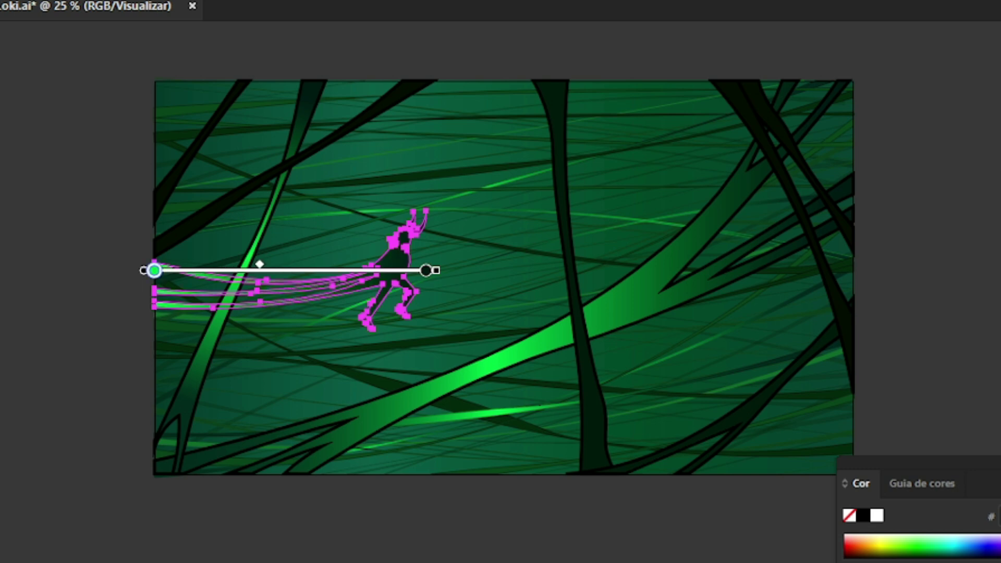
{"action": "scroll", "coordinate": [209, 297], "scroll_direction": "up", "scroll_amount": 4}
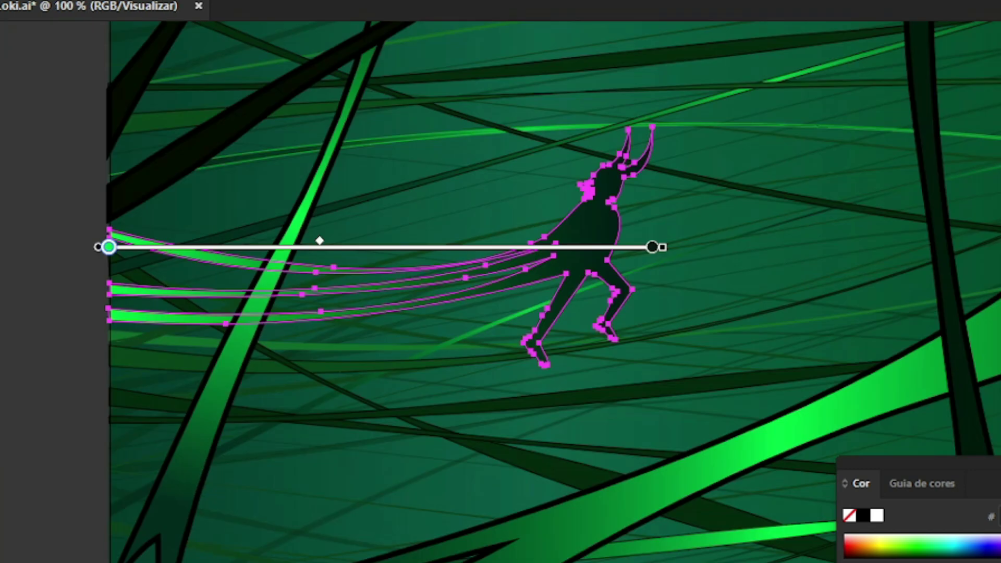
{"action": "key", "text": "ctrl+0"}
{"action": "left_click_drag", "start_coordinate": [261, 271], "coordinate": [238, 271]}
{"action": "key", "text": "ctrl+shift+a"}
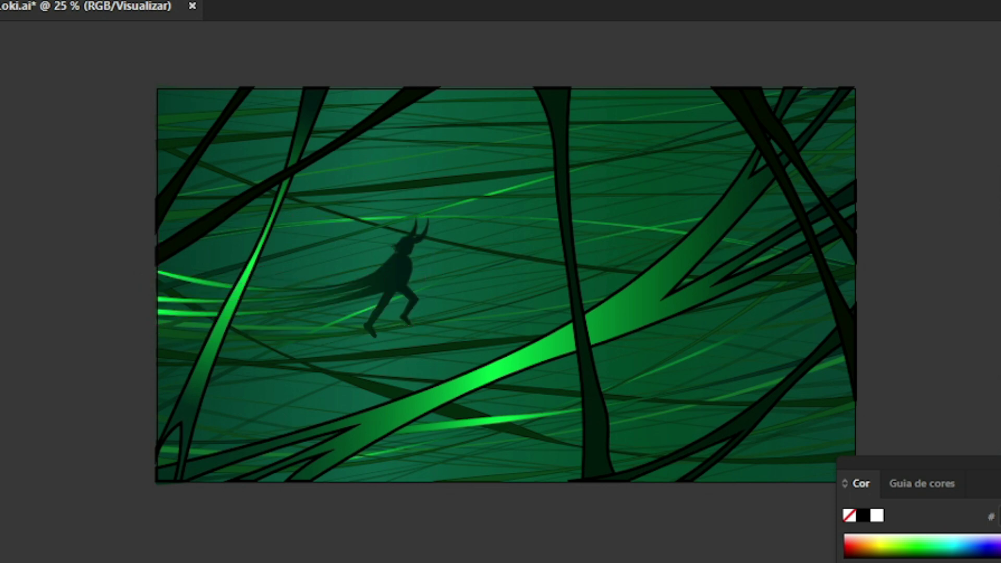
{"action": "scroll", "coordinate": [286, 181], "scroll_direction": "down", "scroll_amount": 1}
{"action": "scroll", "coordinate": [242, 295], "scroll_direction": "up", "scroll_amount": 1}
{"action": "left_click", "coordinate": [219, 226]}
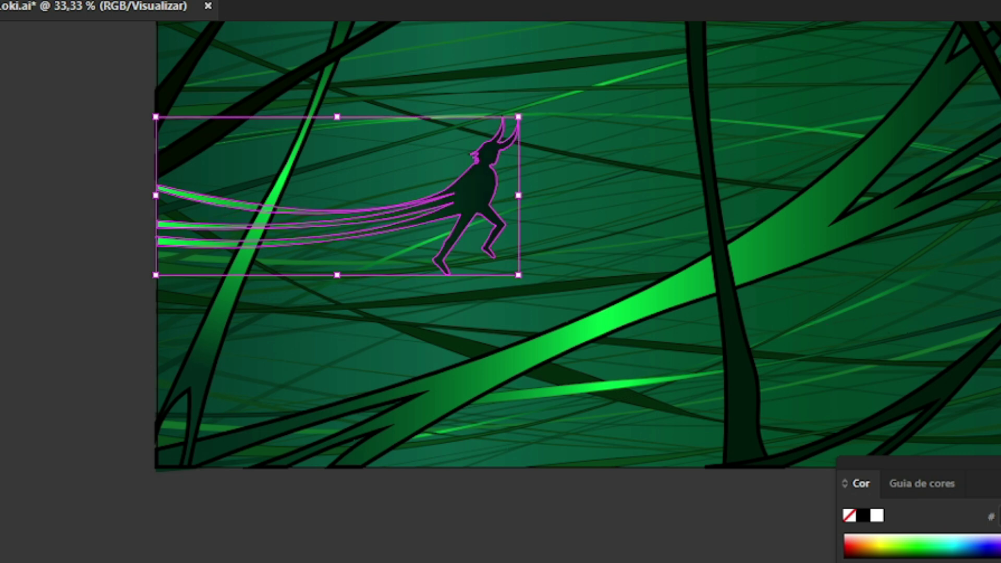
{"action": "key", "text": "ctrl+shift+a"}
{"action": "scroll", "coordinate": [469, 355], "scroll_direction": "down", "scroll_amount": 1}
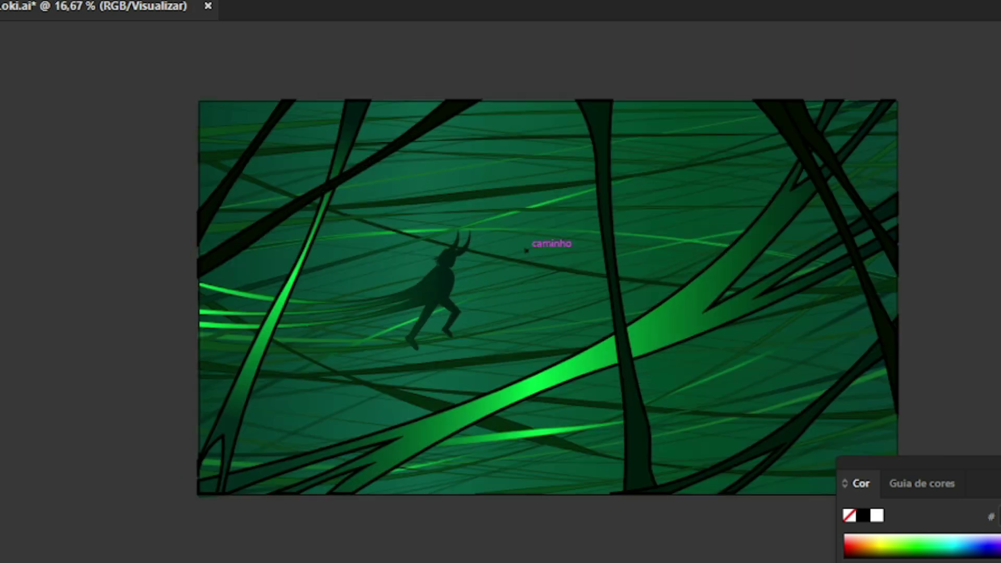
{"action": "scroll", "coordinate": [521, 250], "scroll_direction": "up", "scroll_amount": 1}
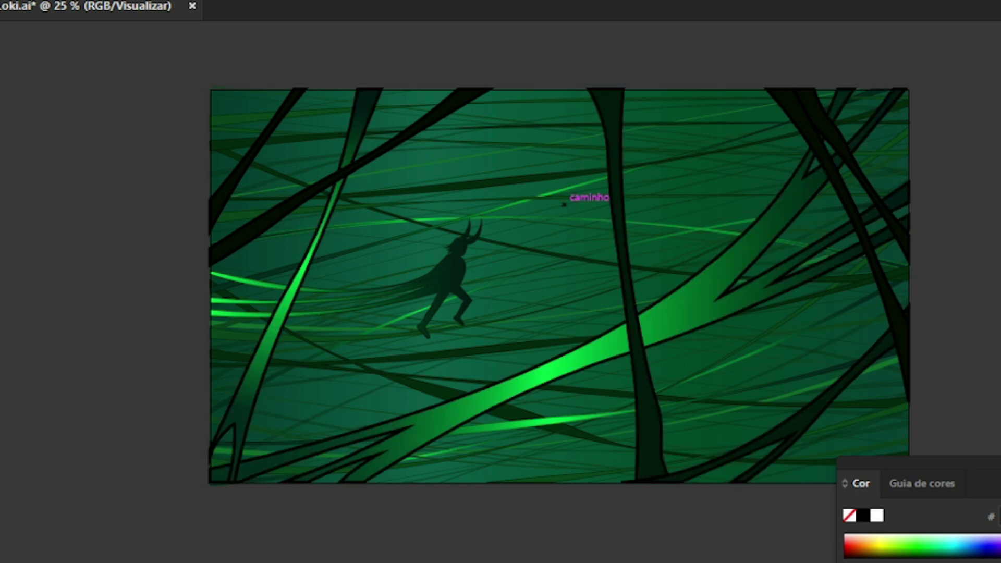
Darken the middle gradient stop of the slanted trunk behind the creature to 008723 and deselect the trunk
{"action": "left_click", "coordinate": [292, 309]}
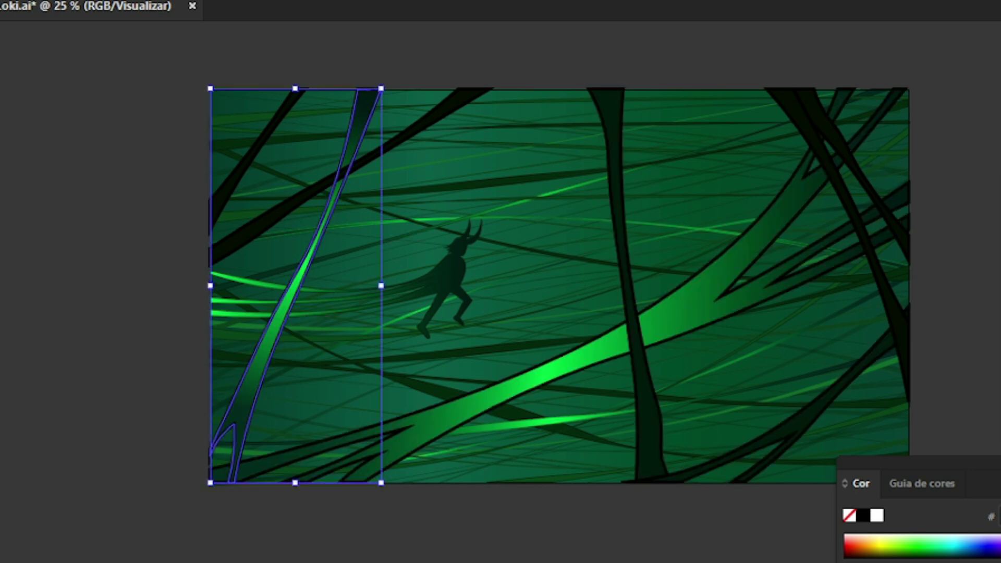
{"action": "key", "text": "g"}
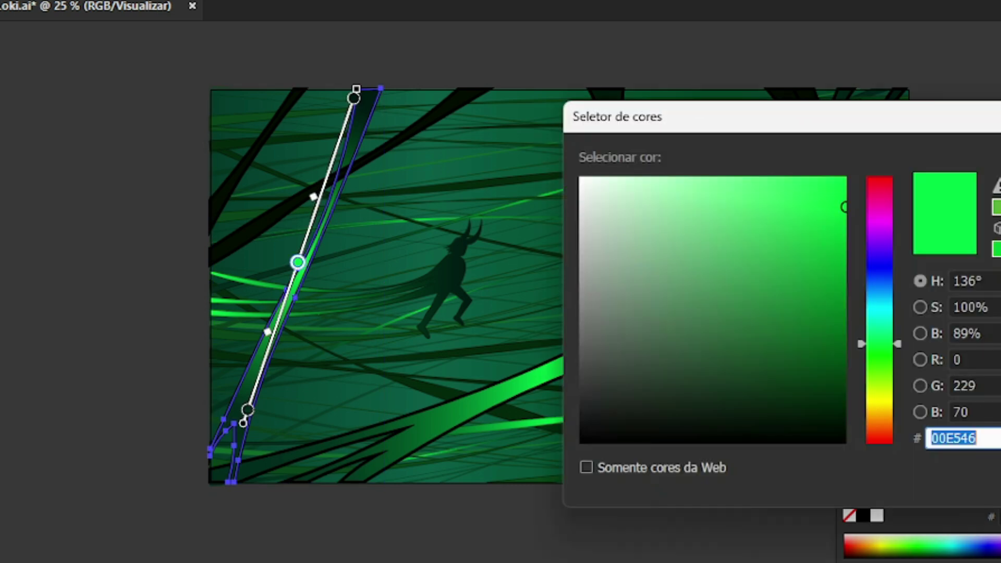
{"action": "left_click_drag", "start_coordinate": [844, 207], "coordinate": [843, 303]}
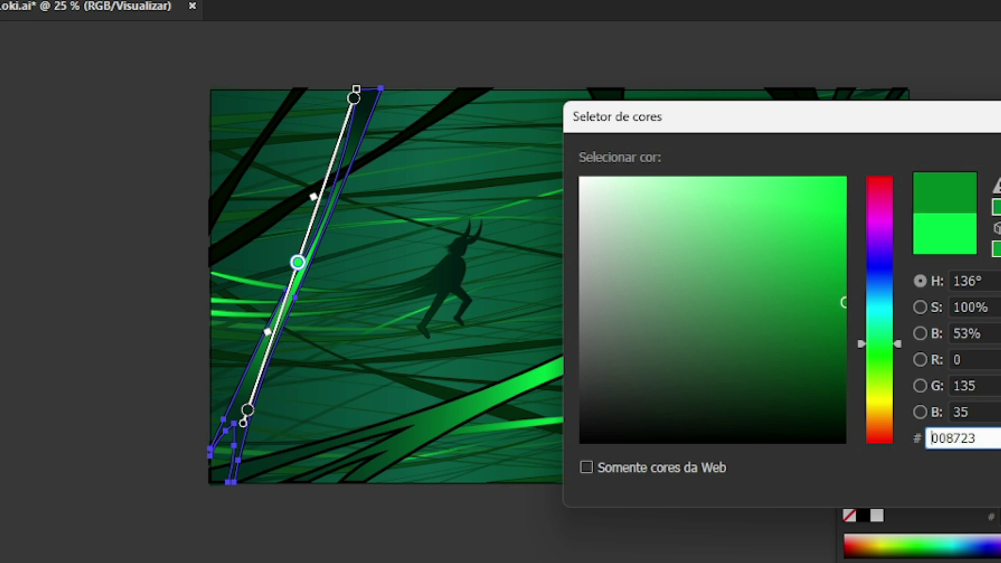
{"action": "key", "text": "Return"}
{"action": "key", "text": "v"}
{"action": "key", "text": "ctrl+shift+a"}
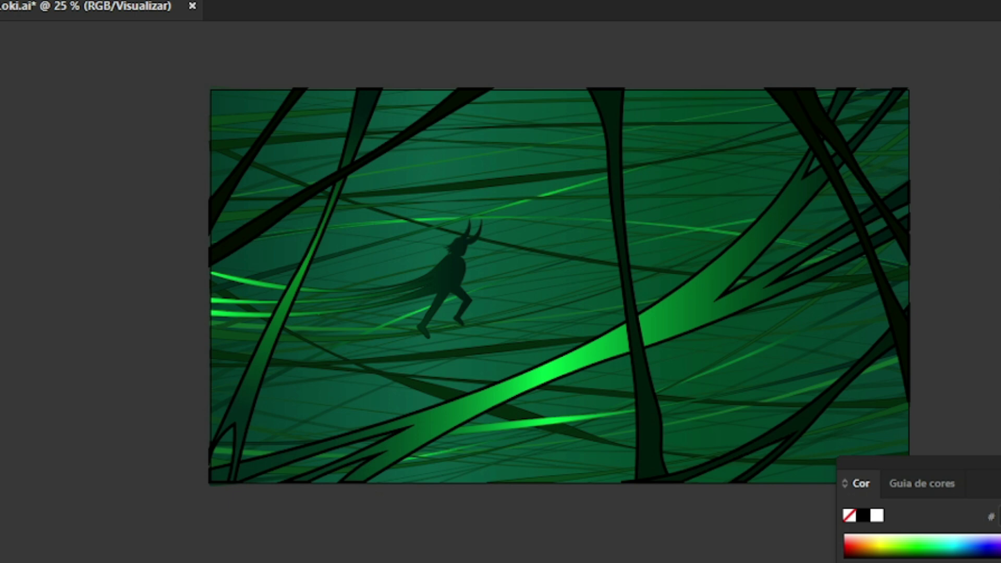
{"action": "scroll", "coordinate": [424, 301], "scroll_direction": "up", "scroll_amount": 3}
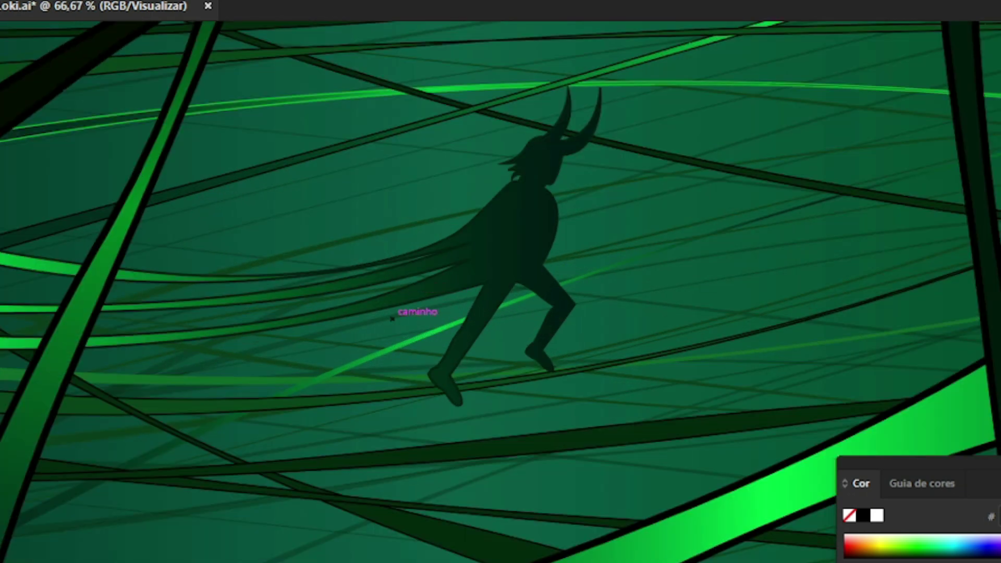
{"action": "scroll", "coordinate": [392, 318], "scroll_direction": "down", "scroll_amount": 4}
{"action": "scroll", "coordinate": [438, 311], "scroll_direction": "up", "scroll_amount": 1}
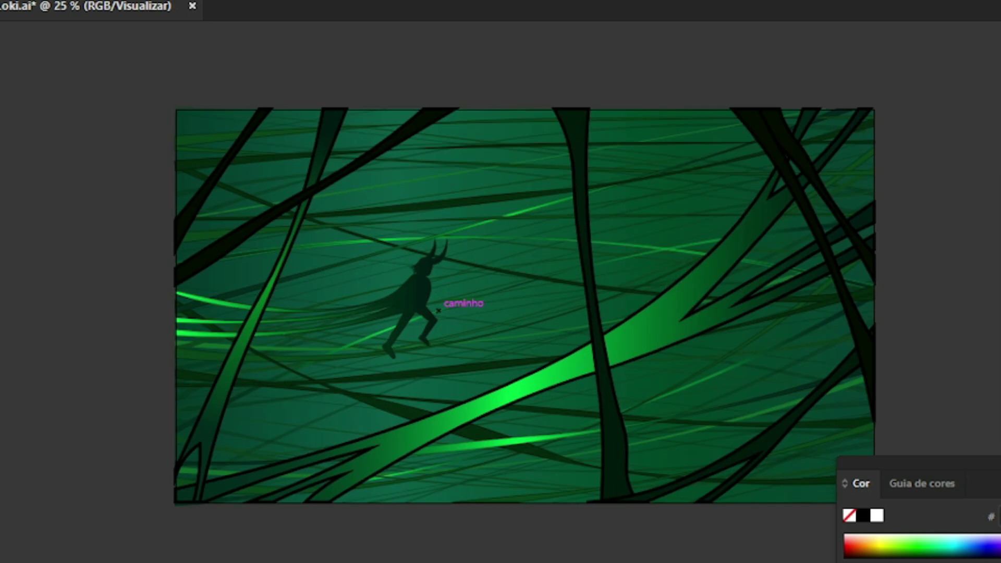
{"action": "scroll", "coordinate": [438, 310], "scroll_direction": "down", "scroll_amount": 1}
{"action": "scroll", "coordinate": [508, 331], "scroll_direction": "up", "scroll_amount": 1}
{"action": "scroll", "coordinate": [469, 323], "scroll_direction": "down", "scroll_amount": 1}
{"action": "scroll", "coordinate": [469, 323], "scroll_direction": "up", "scroll_amount": 1}
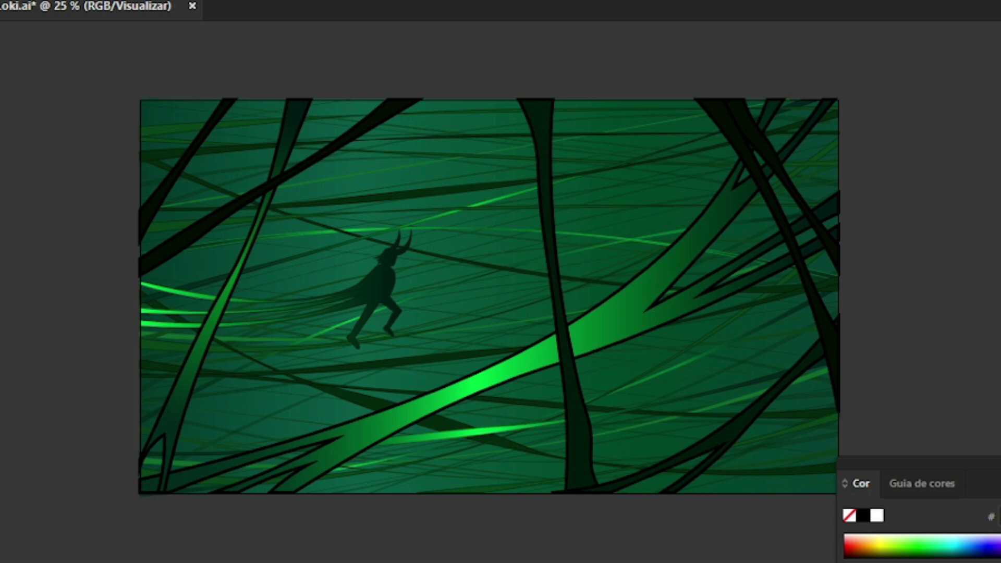
Apply the dark-green-dark gradient to the forked branch in the scene's lower right corner and remove its right-hand dark stop
{"action": "left_click", "coordinate": [750, 425]}
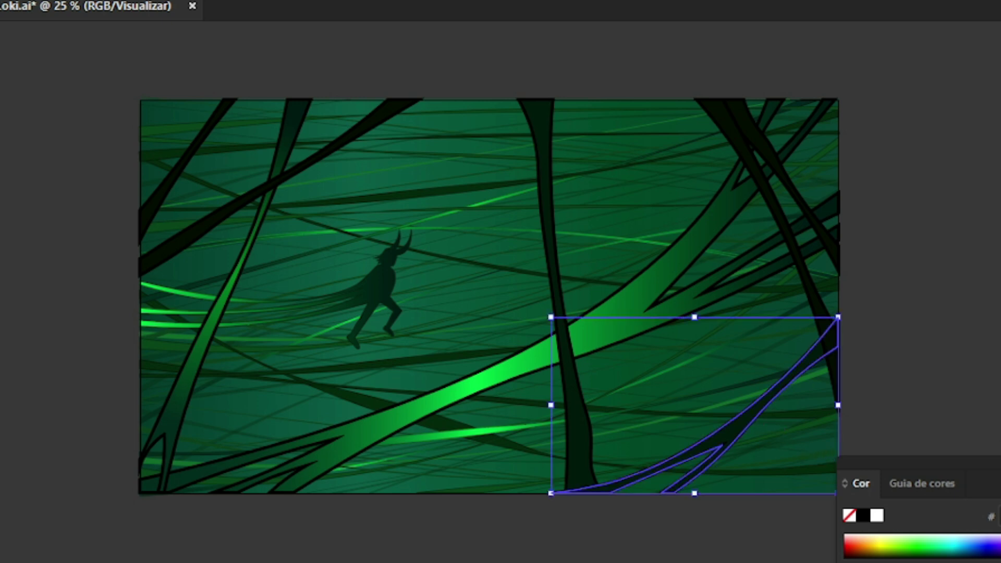
{"action": "key", "text": "a"}
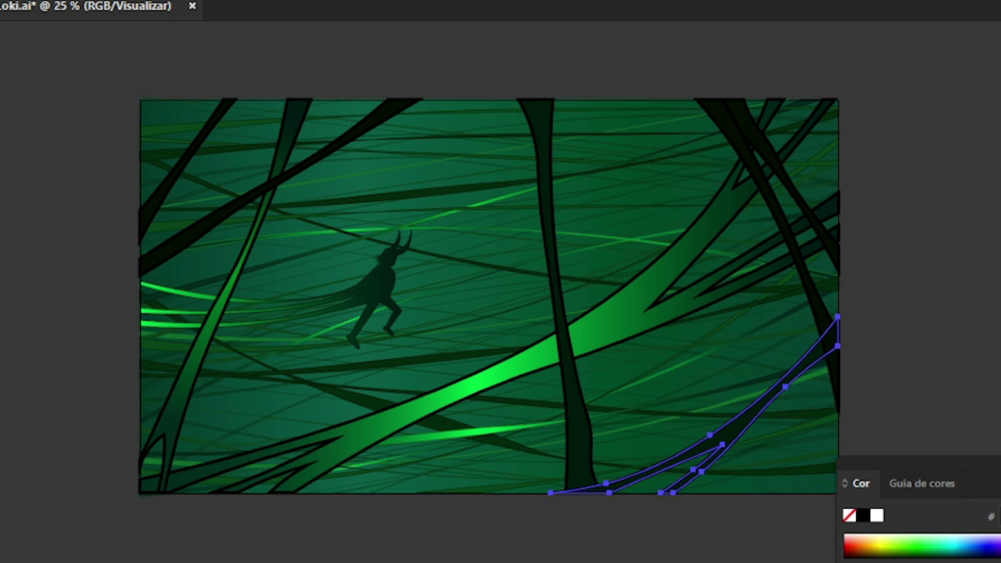
{"action": "key", "text": "g"}
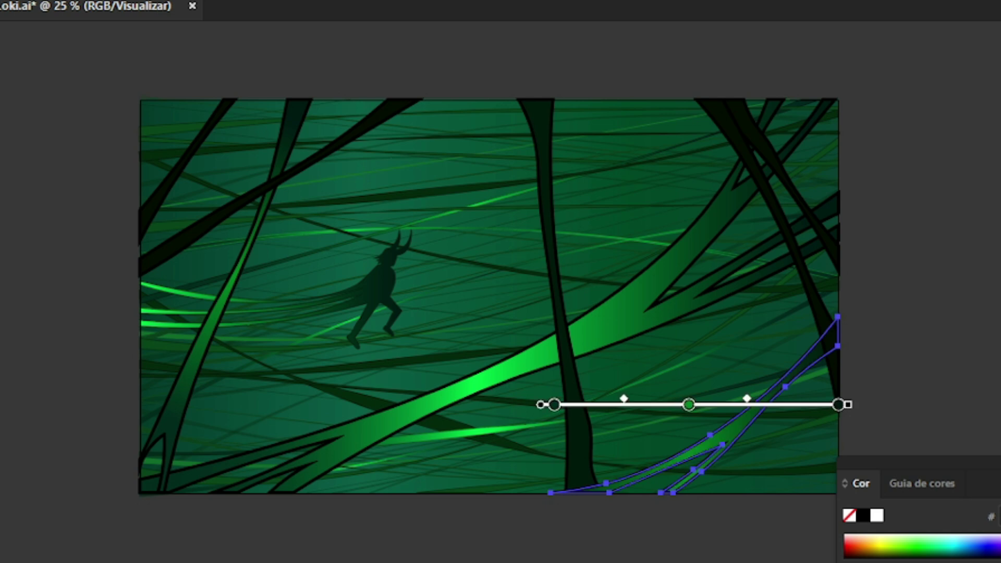
{"action": "left_click", "coordinate": [838, 405]}
{"action": "key", "text": "Delete"}
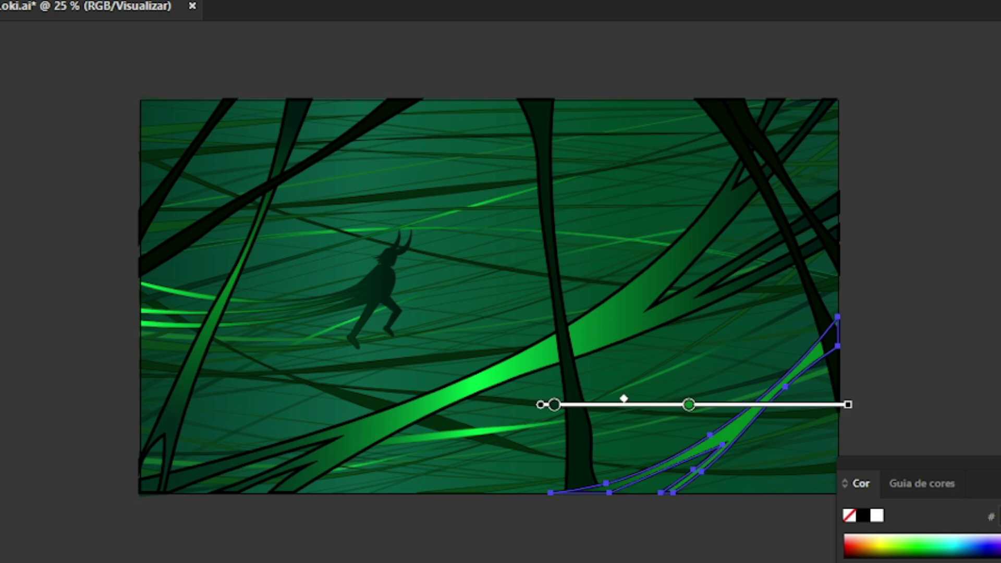
Put the branch's green stop at the gradient's right end, move the dark stop inward, shift the midpoint towards the green, and deselect the branch
{"action": "left_click_drag", "start_coordinate": [688, 404], "coordinate": [837, 405]}
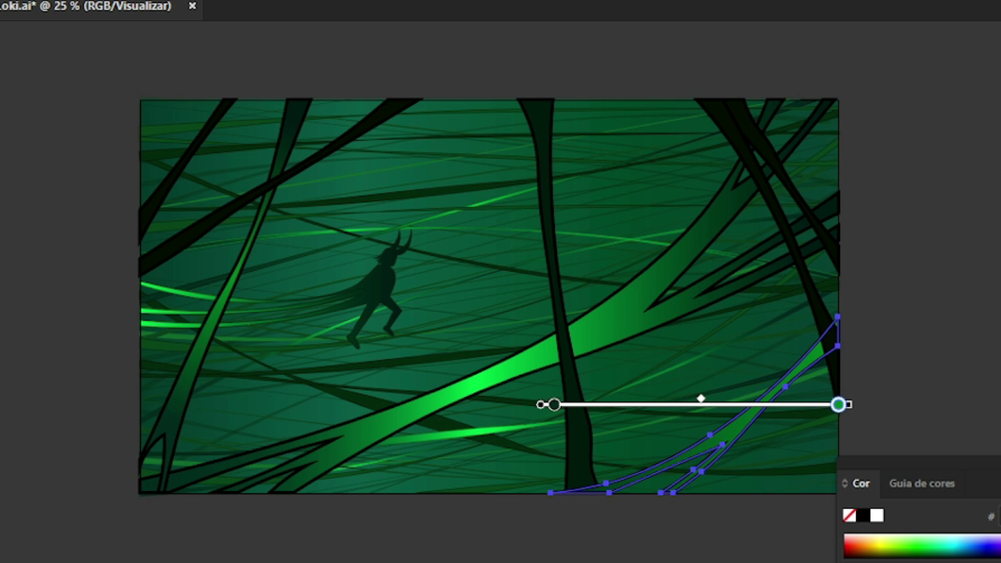
{"action": "left_click_drag", "start_coordinate": [554, 404], "coordinate": [606, 405]}
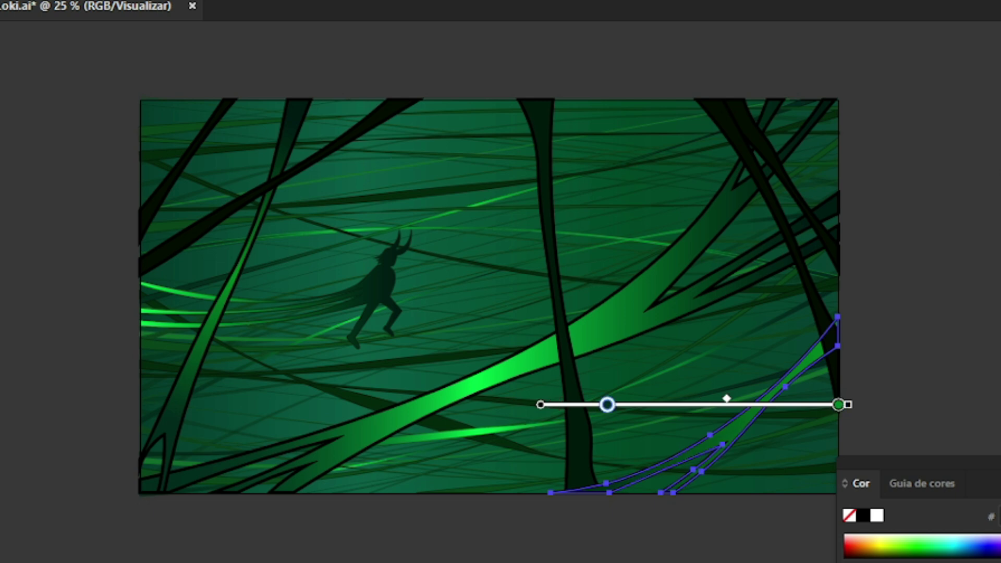
{"action": "left_click_drag", "start_coordinate": [726, 398], "coordinate": [759, 398]}
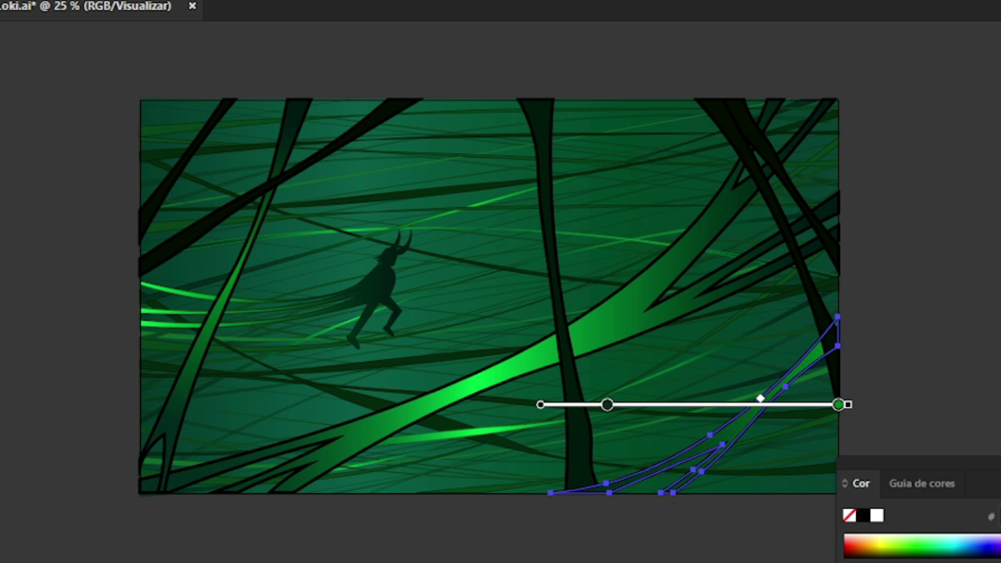
{"action": "key", "text": "ctrl+shift+a"}
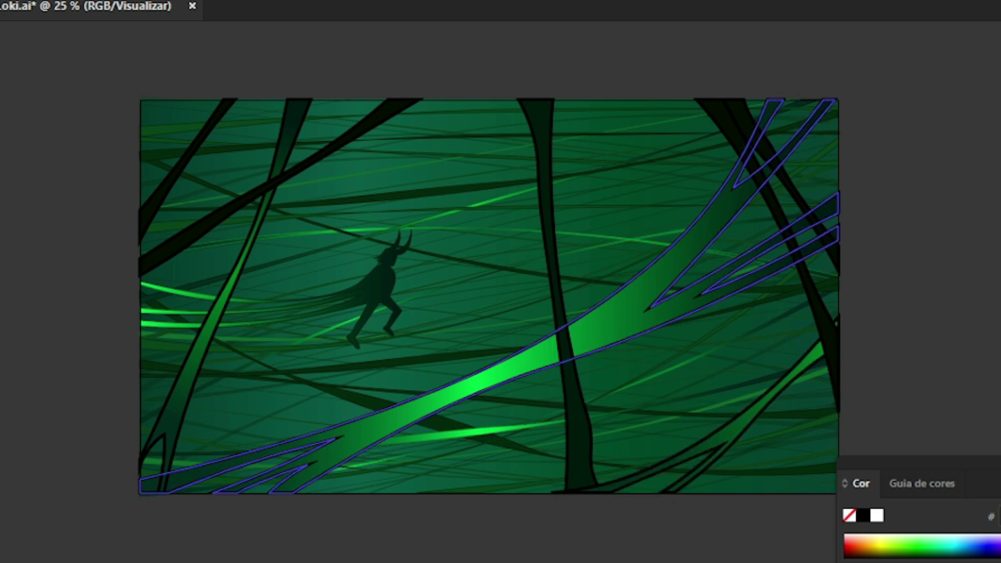
Shift the creature's gradient midpoint towards the body so the green reaches further along the cape, and deselect the creature
{"action": "scroll", "coordinate": [517, 230], "scroll_direction": "down", "scroll_amount": 1}
{"action": "scroll", "coordinate": [497, 238], "scroll_direction": "up", "scroll_amount": 2}
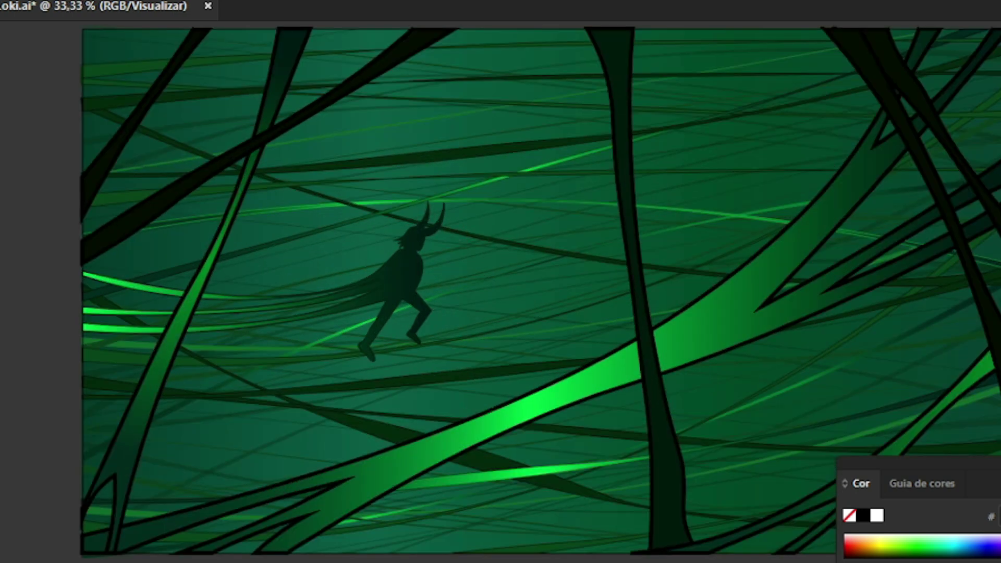
{"action": "key", "text": "ctrl+z"}
{"action": "key", "text": "ctrl+shift+z"}
{"action": "left_click", "coordinate": [333, 286]}
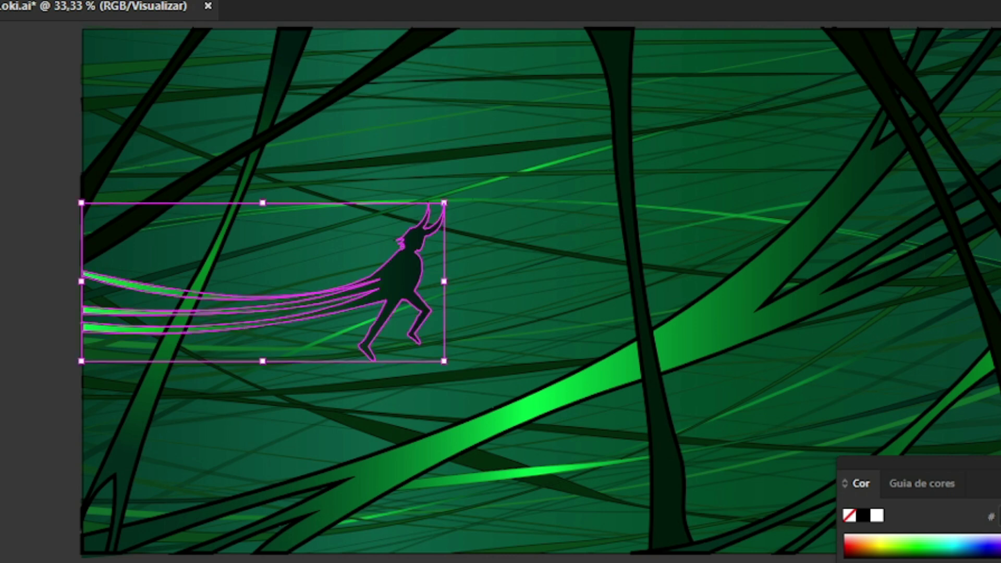
{"action": "key", "text": "g"}
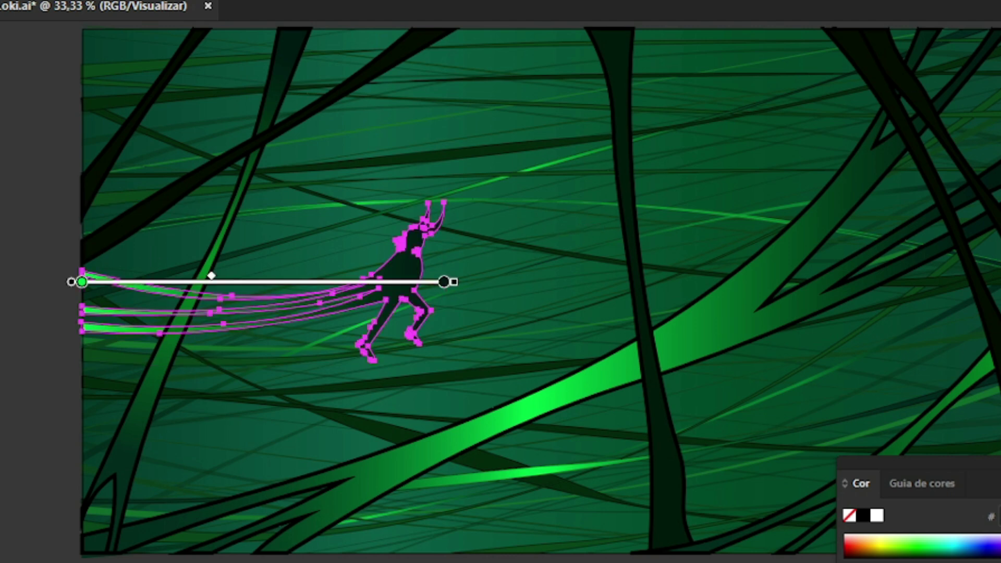
{"action": "left_click_drag", "start_coordinate": [211, 275], "coordinate": [256, 275]}
{"action": "key", "text": "v"}
{"action": "key", "text": "ctrl+shift+a"}
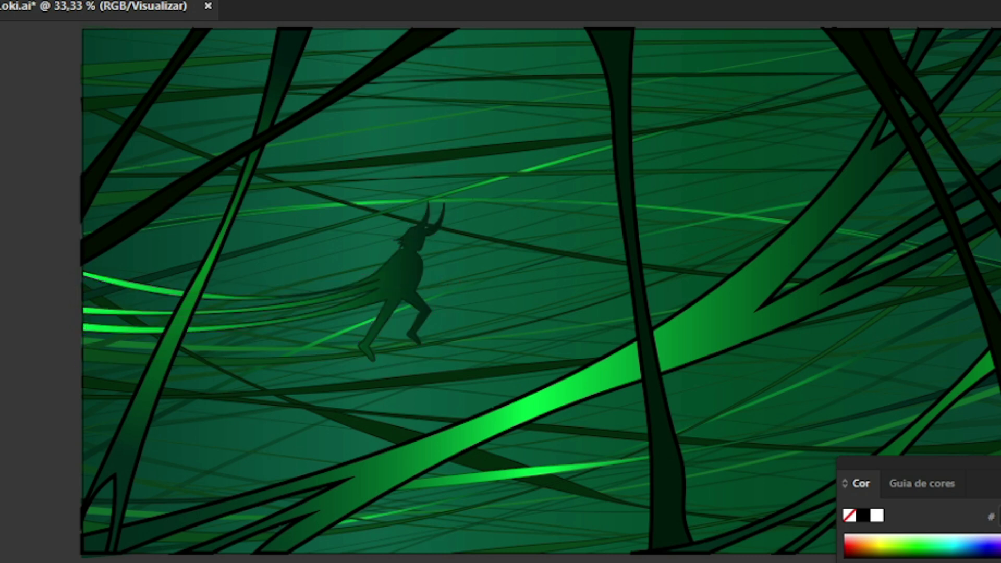
Darken the body-side stop of the creature's gradient to 000C07 and deselect the creature
{"action": "scroll", "coordinate": [527, 292], "scroll_direction": "down", "scroll_amount": 2, "text": "alt"}
{"action": "scroll", "coordinate": [527, 291], "scroll_direction": "up", "scroll_amount": 1, "text": "alt"}
{"action": "left_click", "coordinate": [468, 265]}
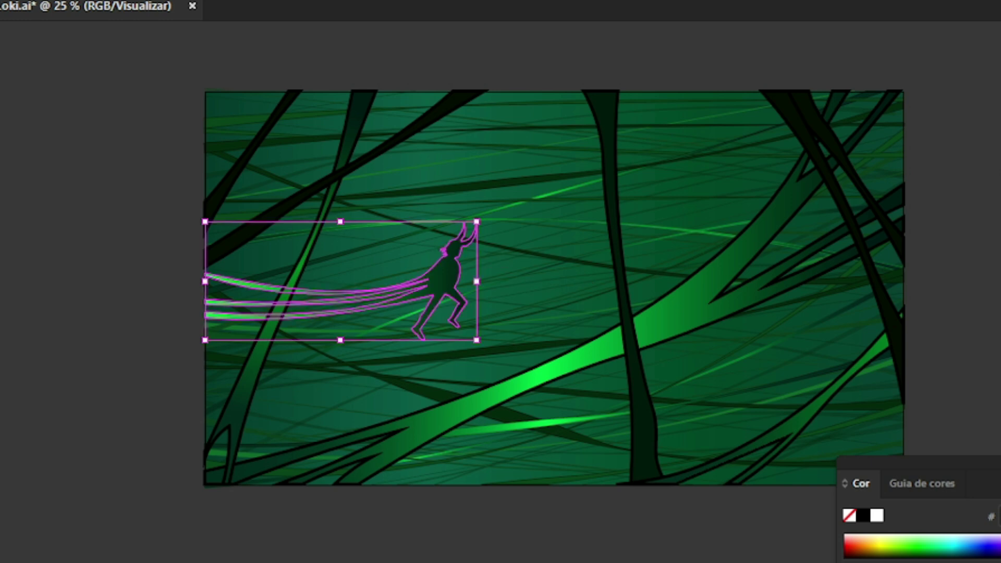
{"action": "key", "text": "g"}
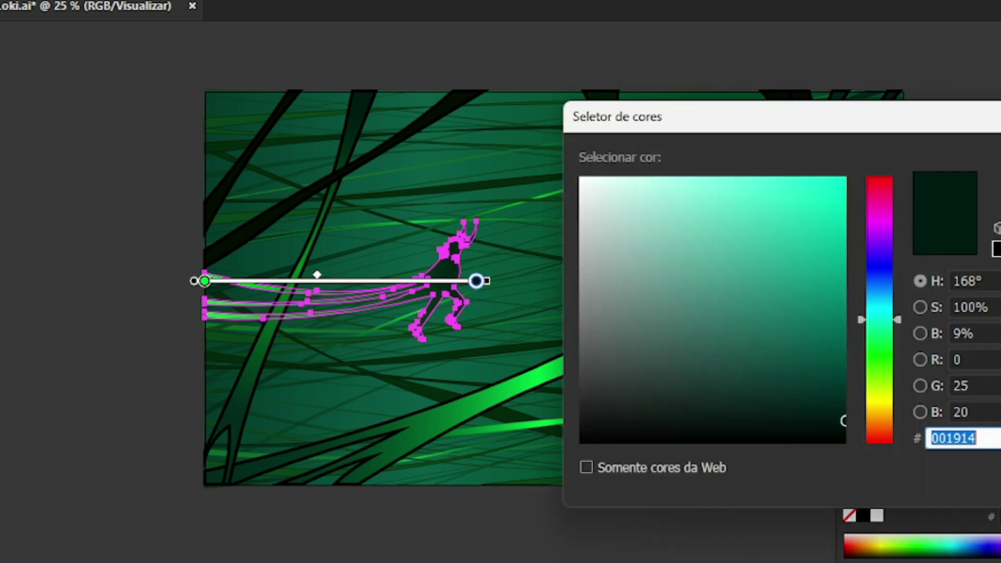
{"action": "left_click", "coordinate": [842, 431]}
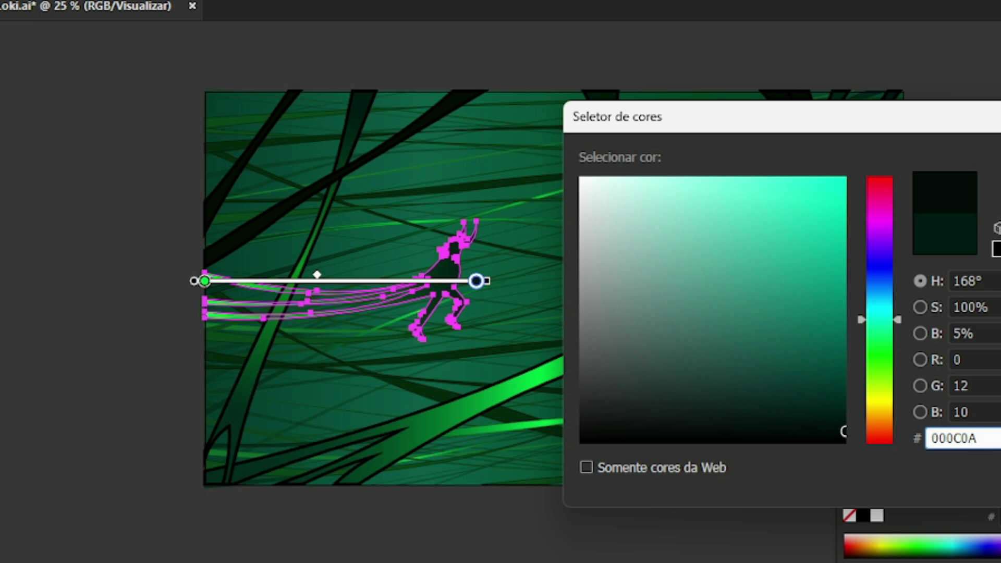
{"action": "key", "text": "Down"}
{"action": "key", "text": "Down"}
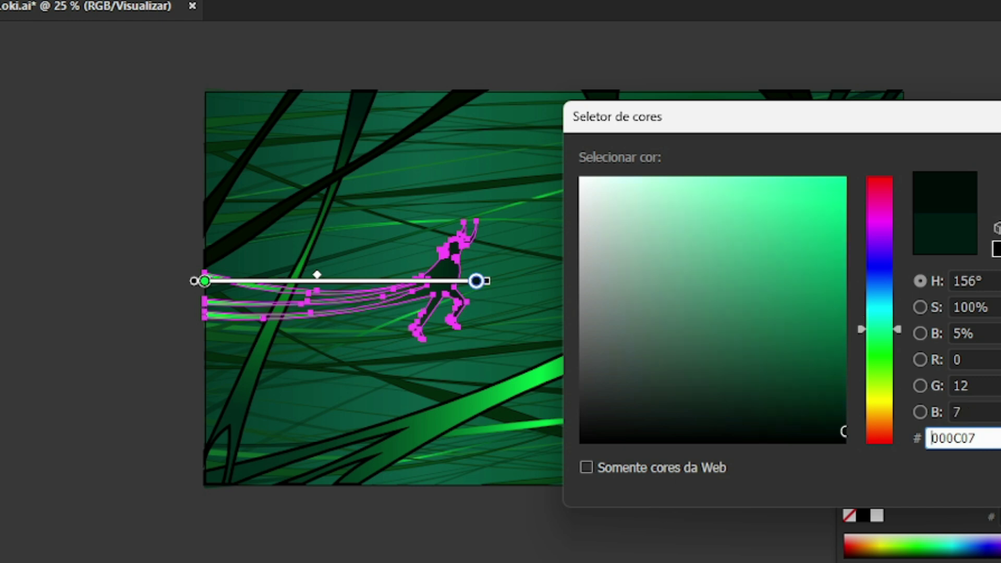
{"action": "key", "text": "Return"}
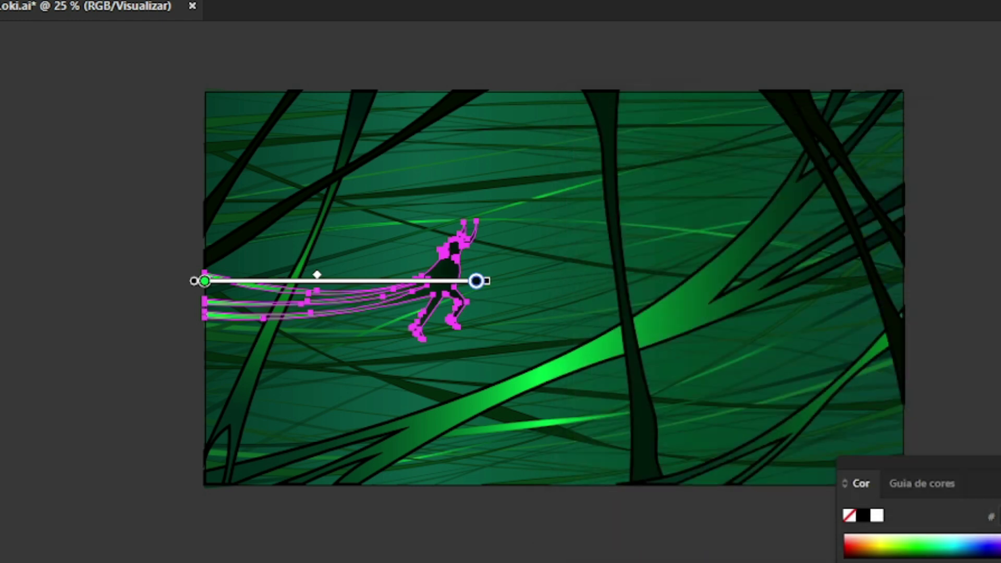
{"action": "key", "text": "v"}
{"action": "key", "text": "ctrl+shift+a"}
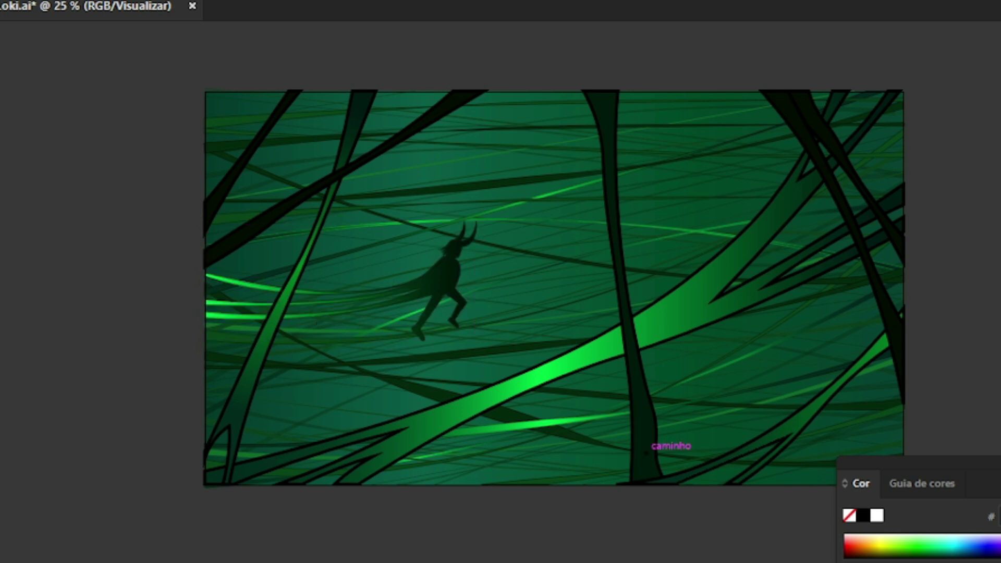
Select the background, brighten its gradient stop behind the creature to 0B6D47, and deselect it
{"action": "scroll", "coordinate": [495, 319], "scroll_direction": "down", "scroll_amount": 1}
{"action": "scroll", "coordinate": [527, 338], "scroll_direction": "up", "scroll_amount": 1}
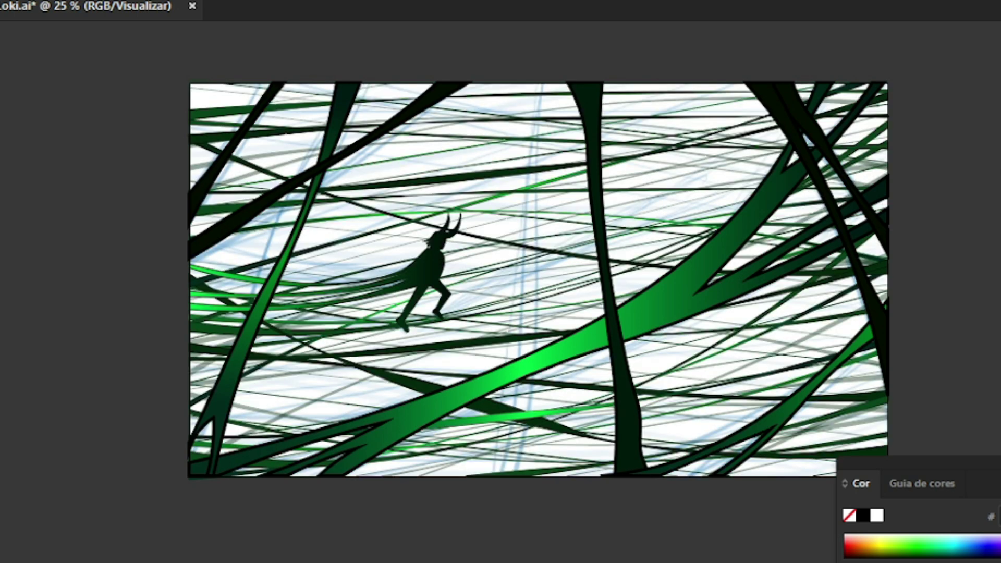
{"action": "left_click", "coordinate": [923, 142]}
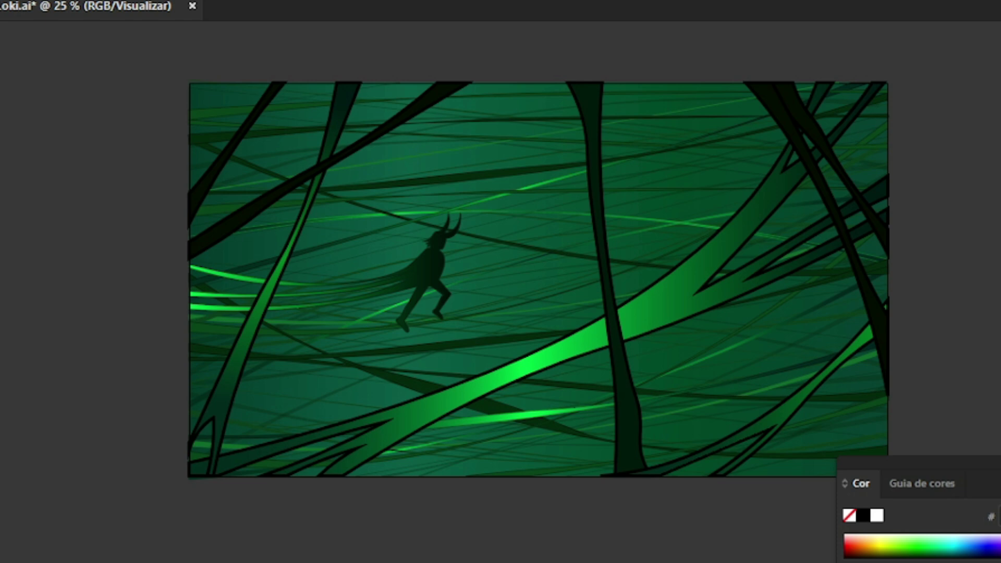
{"action": "left_click", "coordinate": [927, 142]}
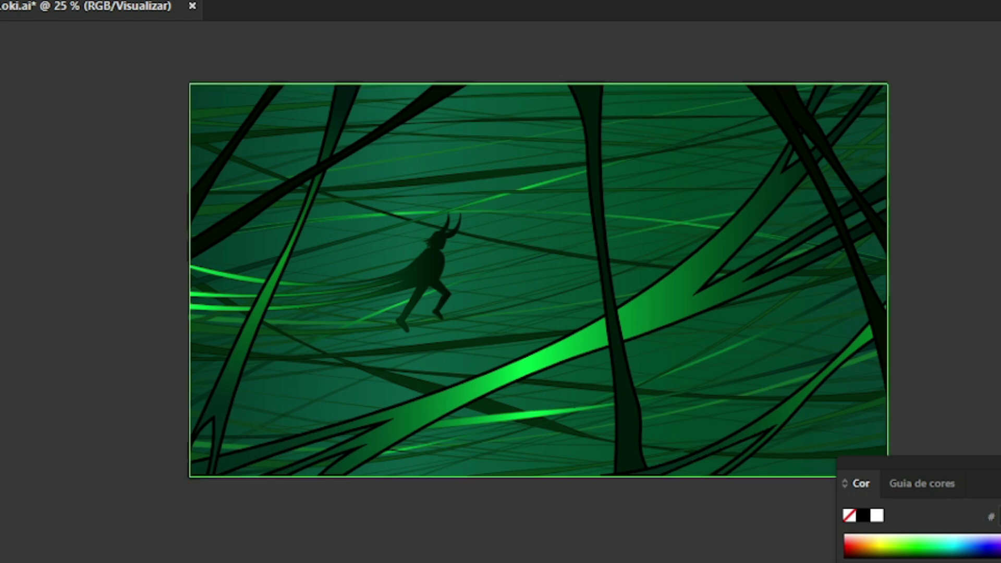
{"action": "key", "text": "g"}
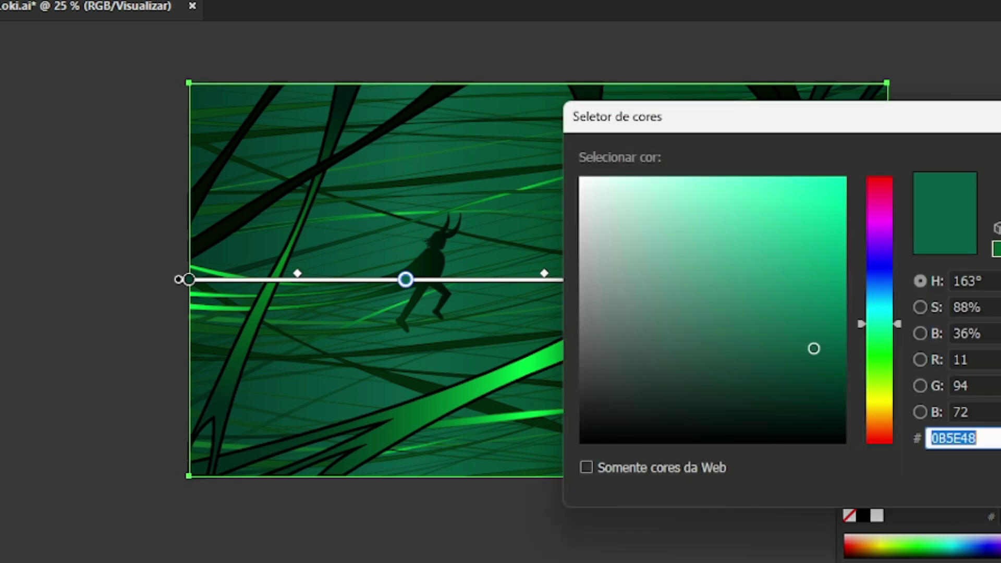
{"action": "type", "text": "0B684D"}
{"action": "key", "text": "Return"}
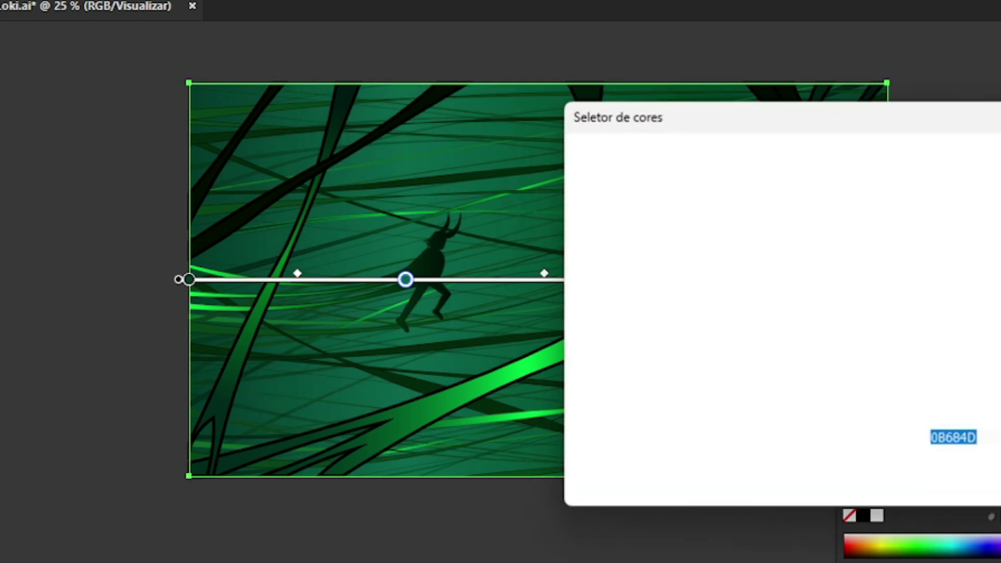
{"action": "type", "text": "0B6D4F"}
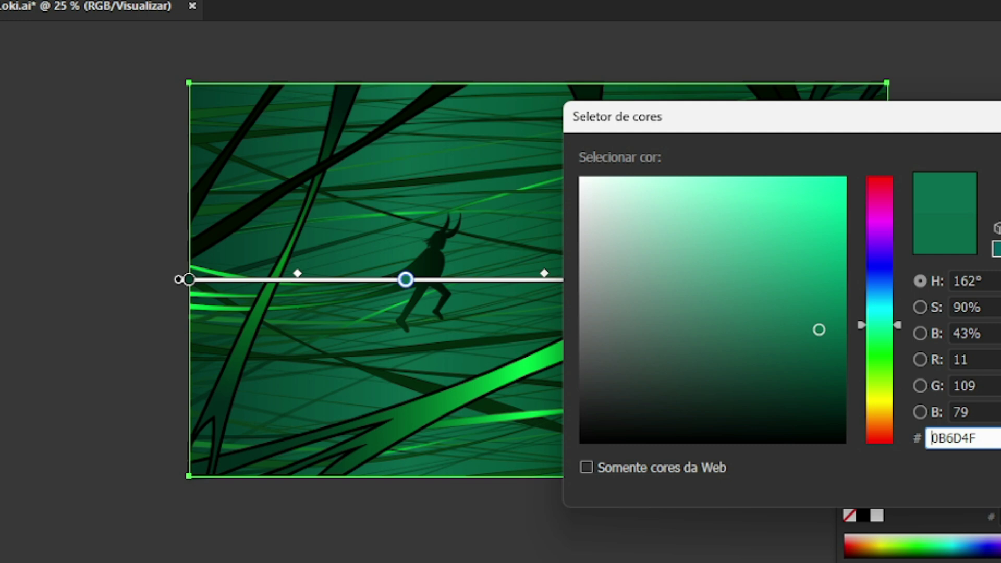
{"action": "key", "text": "BackSpace"}
{"action": "type", "text": "7"}
{"action": "key", "text": "Return"}
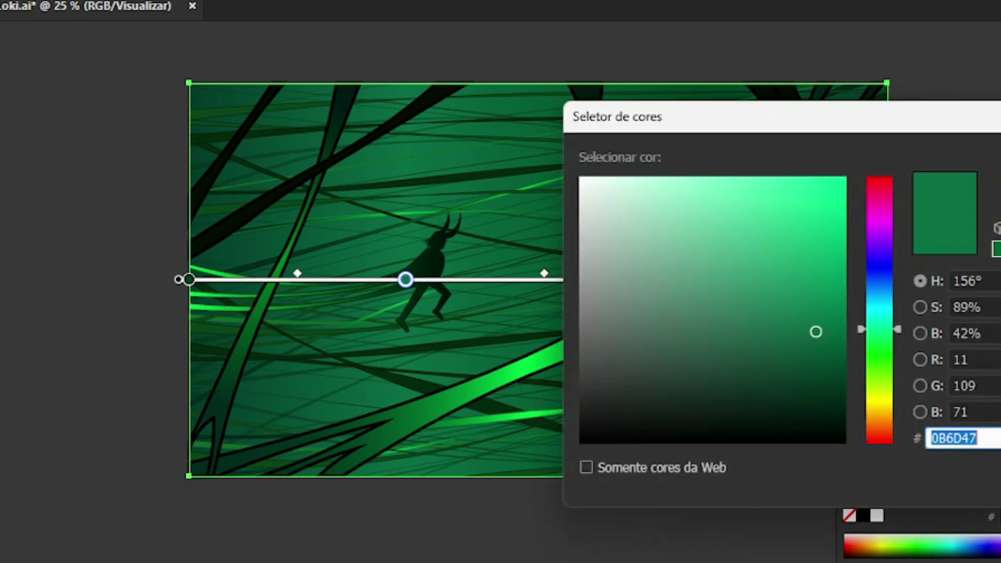
{"action": "type", "text": "0C6B4E"}
{"action": "key", "text": "Return"}
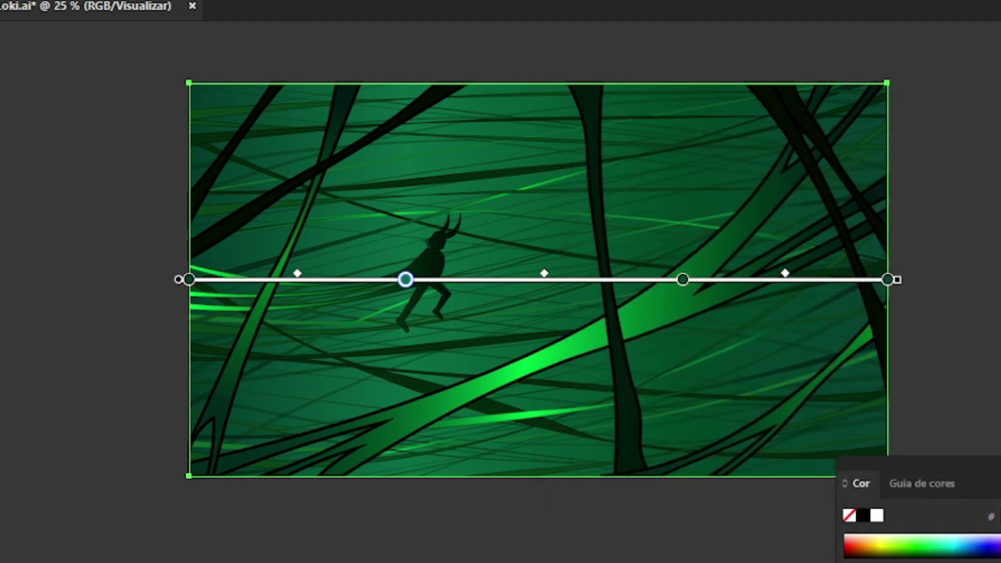
{"action": "key", "text": "v"}
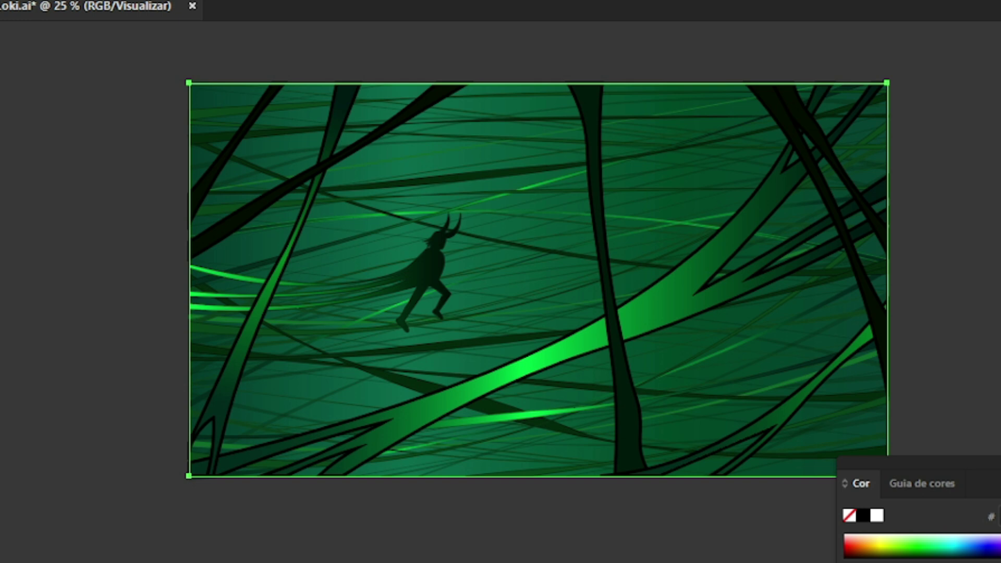
{"action": "key", "text": "ctrl+shift+a"}
Examine the recoloured scene up close and as a whole, and hide the interface panels for an unobstructed view
{"action": "key", "text": "ctrl+plus"}
{"action": "key", "text": "ctrl+plus"}
{"action": "key", "text": "ctrl+plus"}
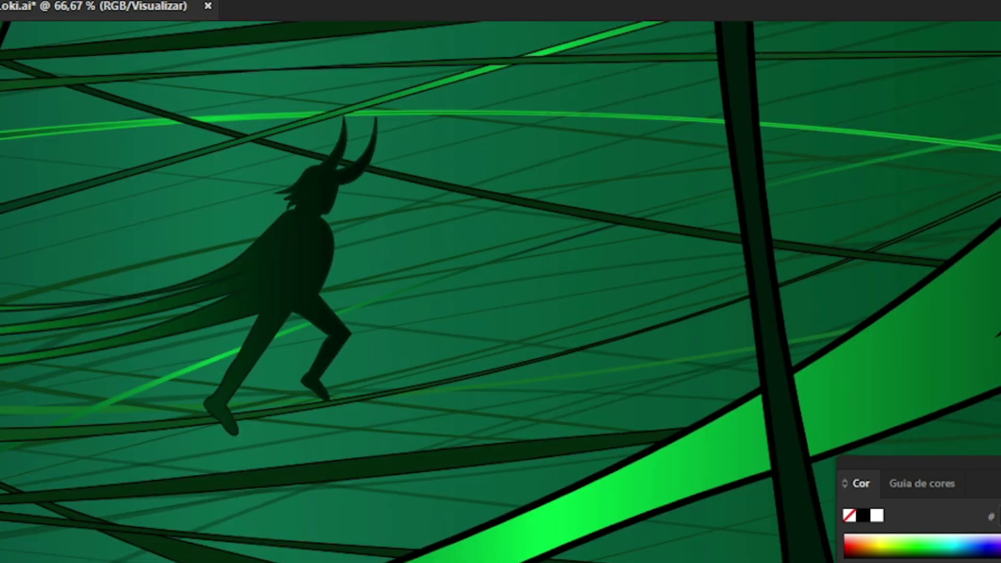
{"action": "key", "text": "ctrl+minus"}
{"action": "key", "text": "ctrl+minus"}
{"action": "key", "text": "ctrl+minus"}
{"action": "key", "text": "ctrl+plus"}
{"action": "key", "text": "ctrl+minus"}
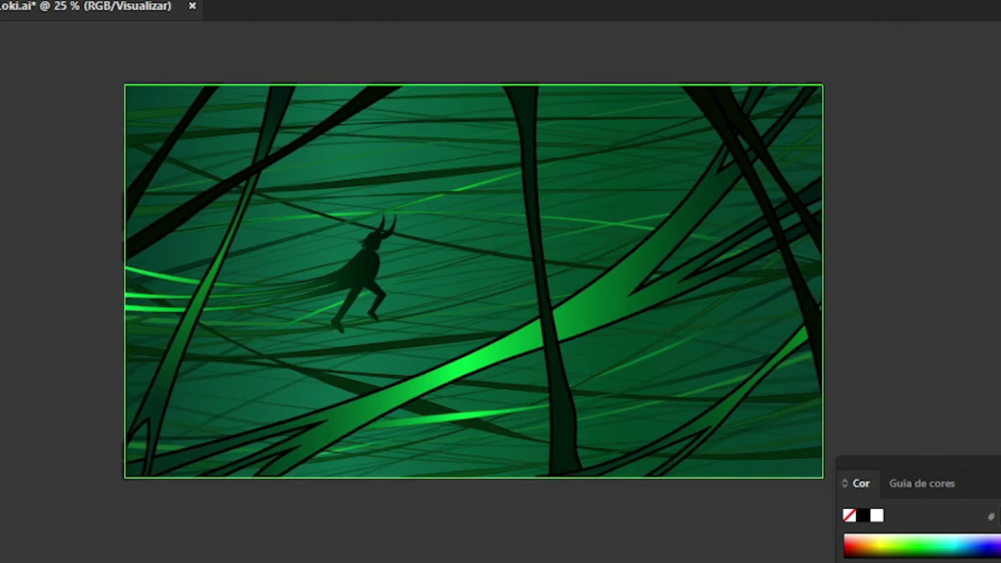
{"action": "key", "text": "ctrl+plus"}
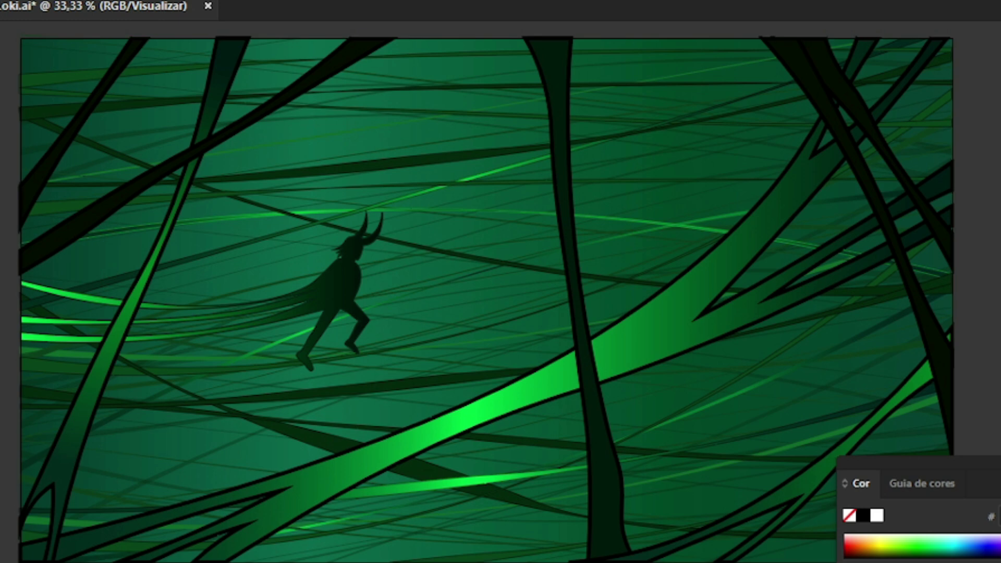
{"action": "key", "text": "ctrl+minus"}
{"action": "key", "text": "ctrl+plus"}
{"action": "key", "text": "ctrl+minus"}
{"action": "key", "text": "ctrl+minus"}
{"action": "key", "text": "ctrl+plus"}
{"action": "key", "text": "ctrl+minus"}
{"action": "key", "text": "ctrl+plus"}
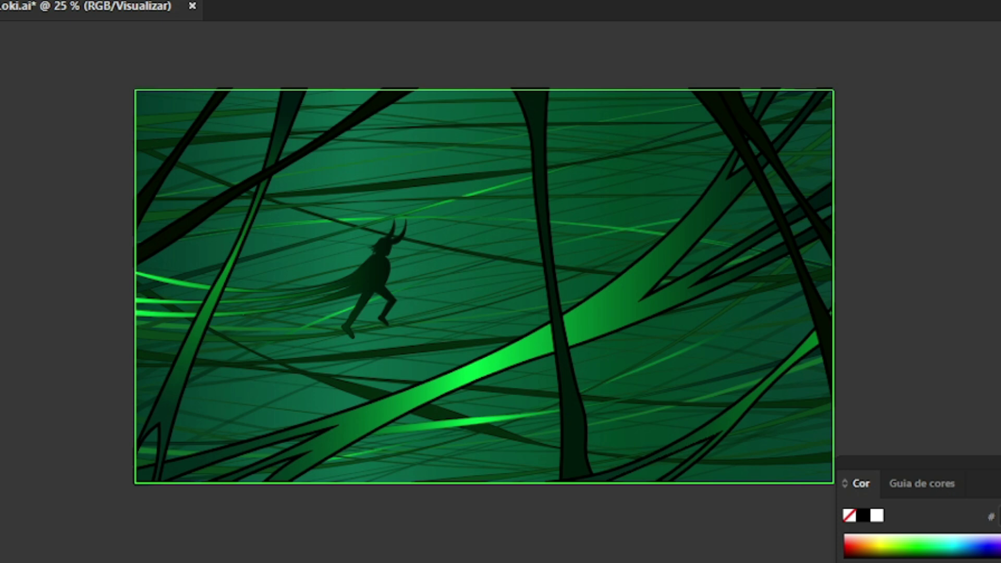
{"action": "key", "text": "Tab"}
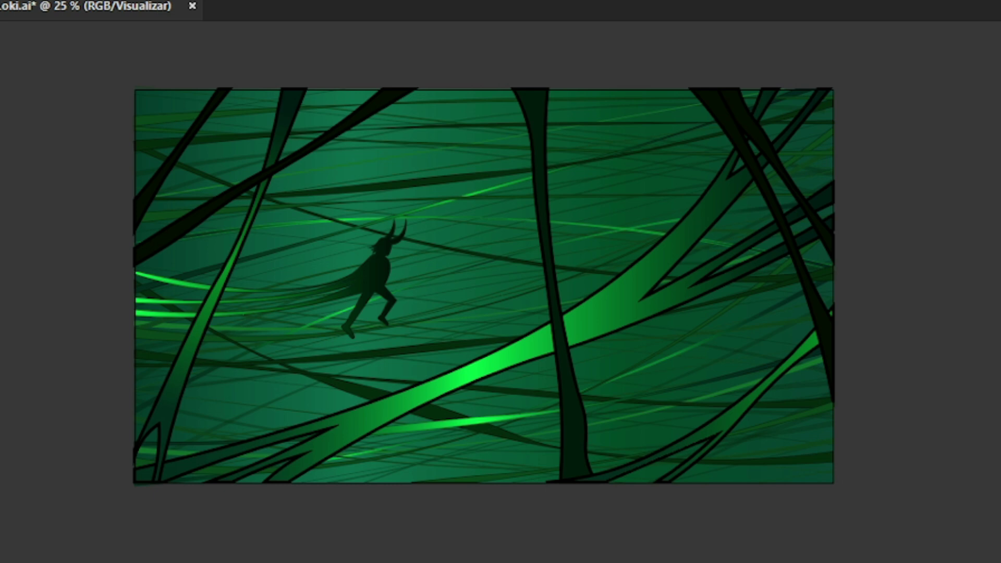
Select the background and darken its gradient's right-end stop to 043025
{"action": "key", "text": "ctrl+a"}
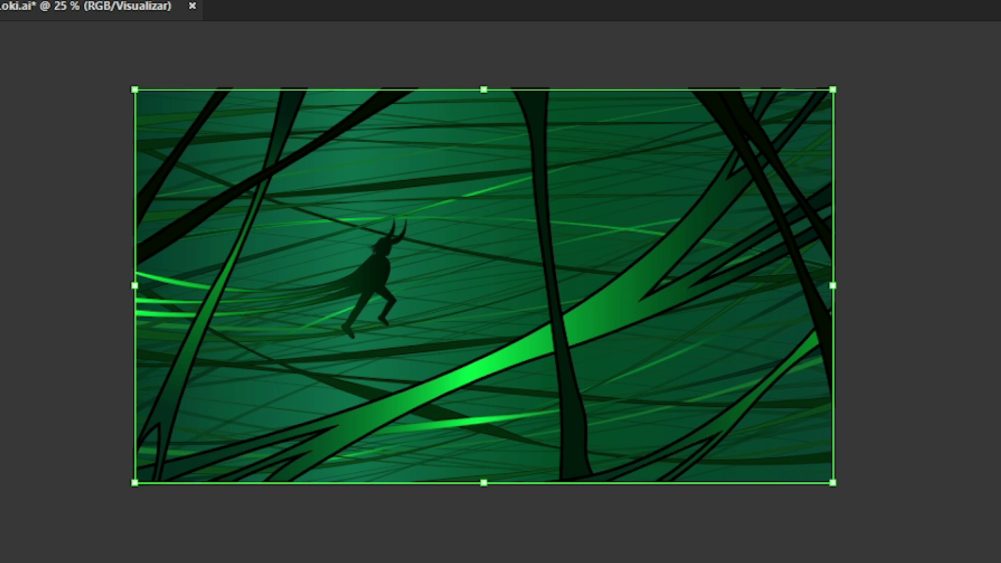
{"action": "key", "text": "g"}
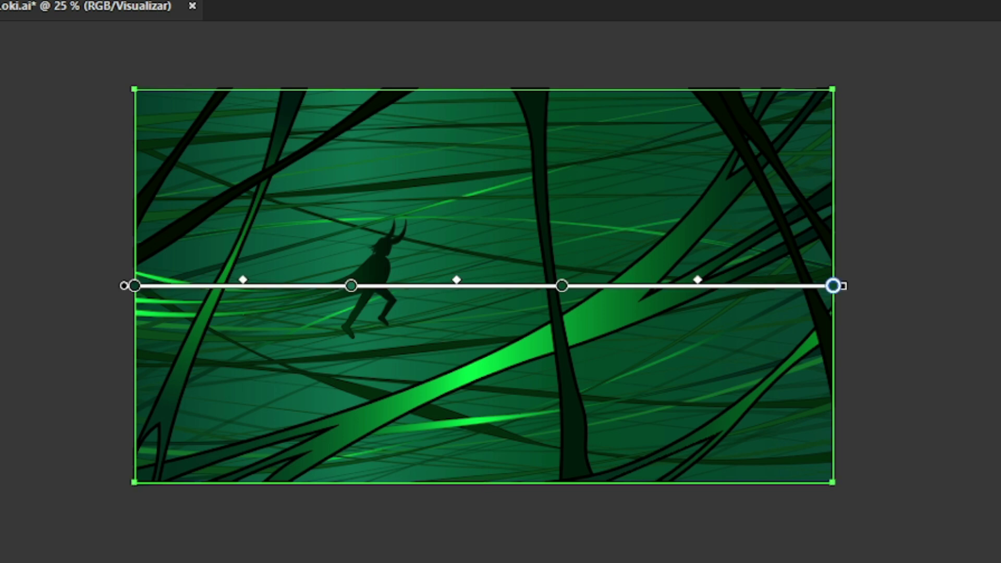
{"action": "double_click", "coordinate": [833, 286]}
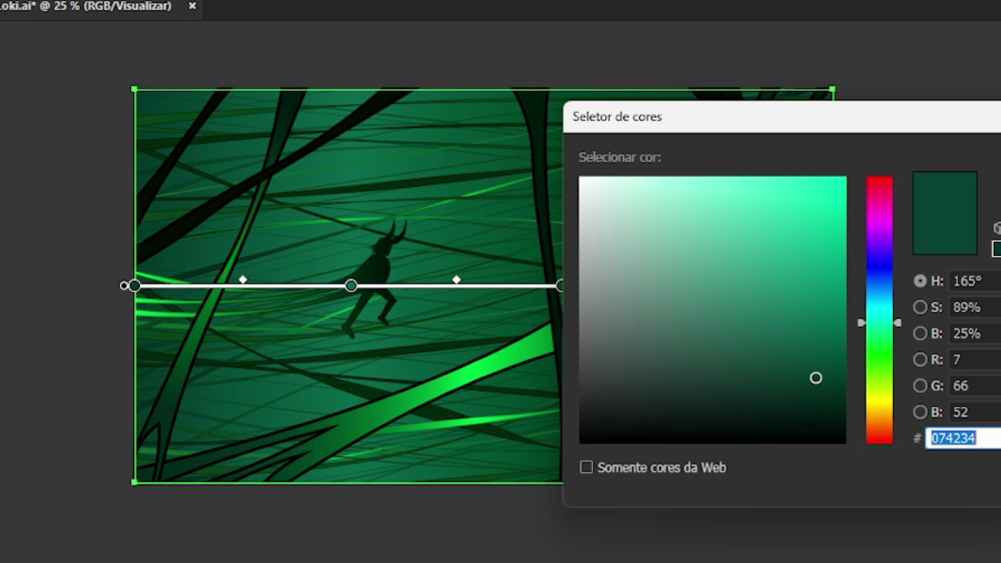
{"action": "key", "text": "Return"}
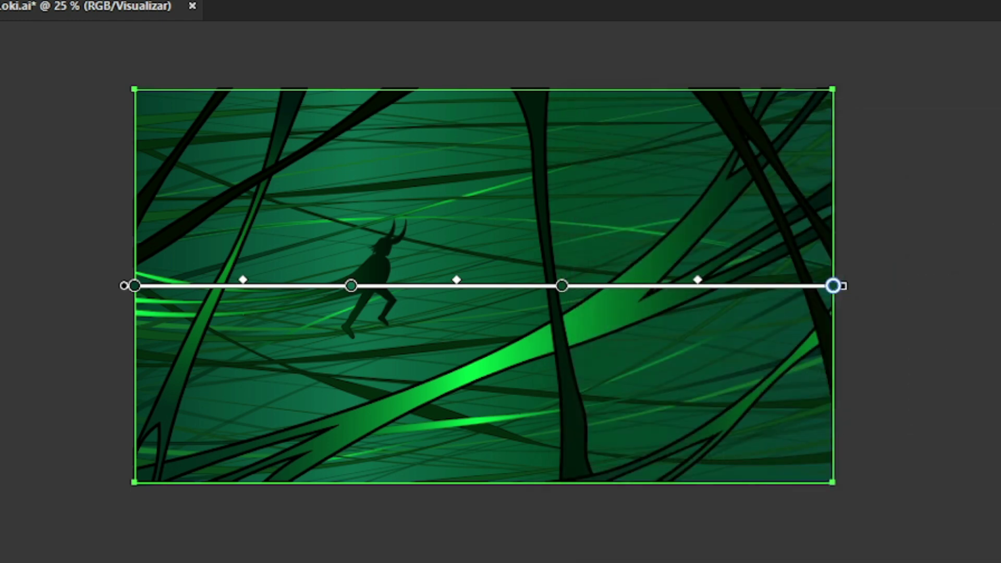
{"action": "double_click", "coordinate": [832, 286]}
{"action": "type", "text": "043025"}
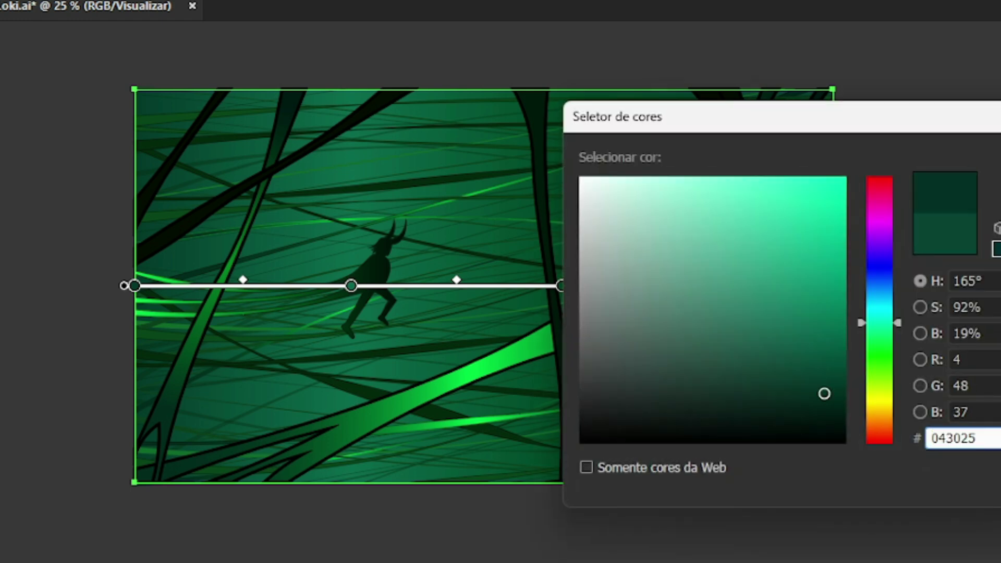
{"action": "key", "text": "Return"}
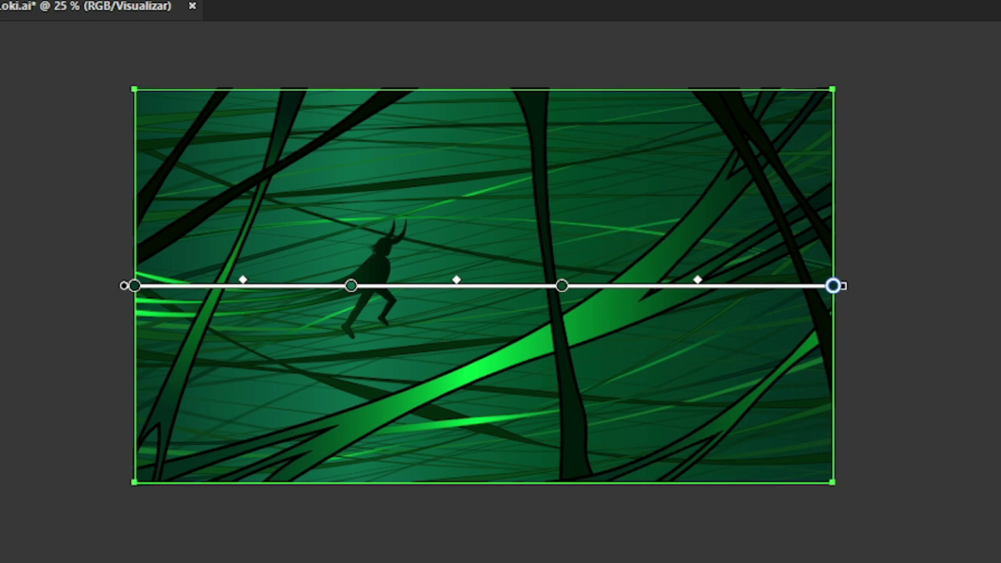
Darken the background gradient's left-end stop to 022D20 and deselect the background
{"action": "left_click", "coordinate": [134, 286]}
{"action": "double_click", "coordinate": [135, 286]}
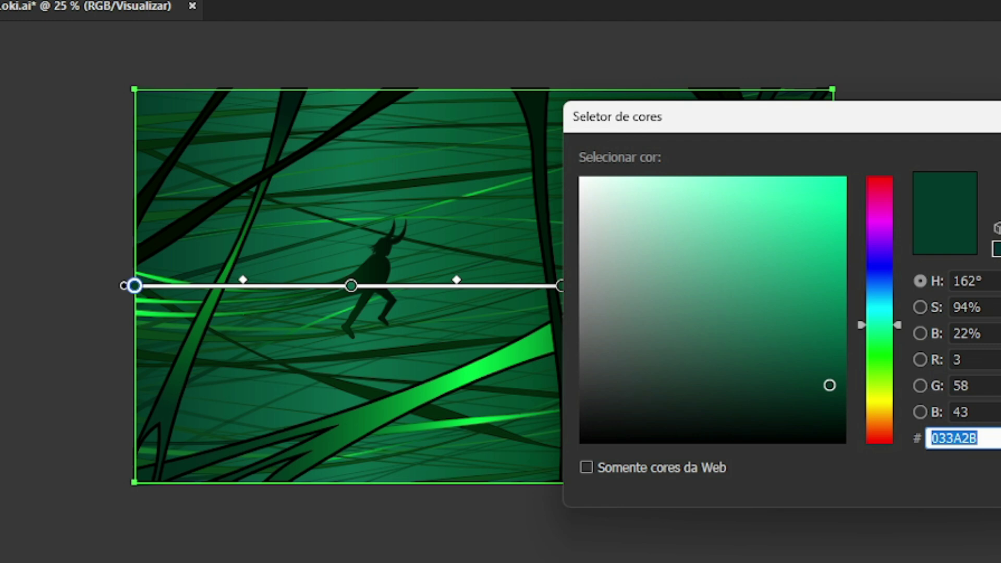
{"action": "type", "text": "022D20"}
{"action": "key", "text": "Return"}
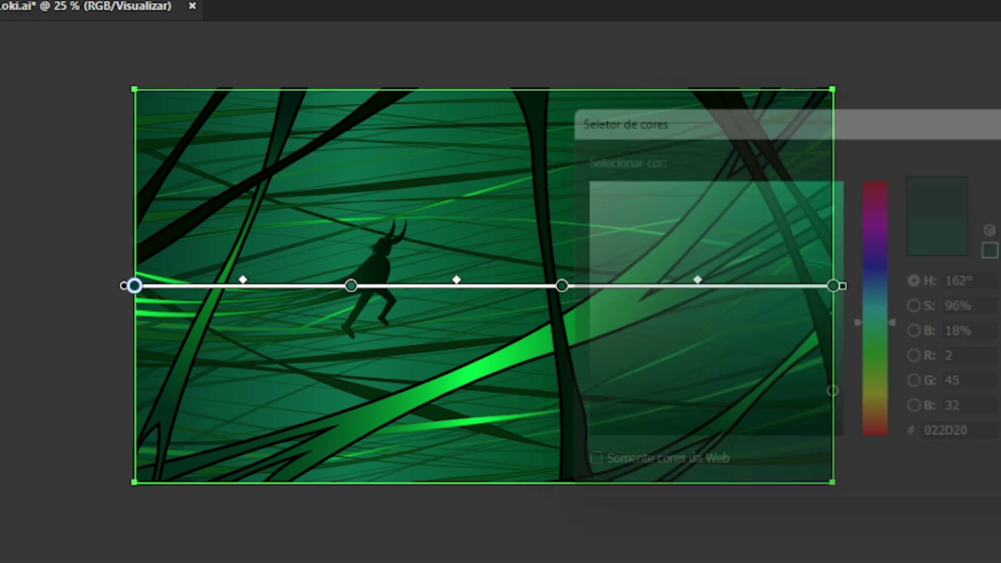
{"action": "key", "text": "v"}
{"action": "key", "text": "ctrl+shift+a"}
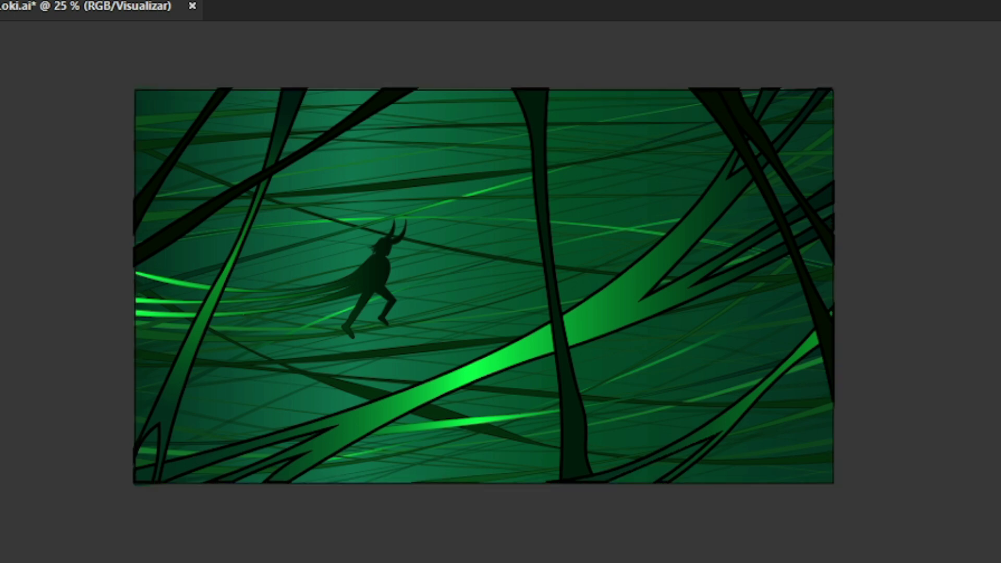
Select the faint thin vines behind the creature, change their fill colour to 02190E, and deselect them
{"action": "scroll", "coordinate": [555, 443], "scroll_direction": "down", "scroll_amount": 1}
{"action": "scroll", "coordinate": [457, 392], "scroll_direction": "up", "scroll_amount": 1}
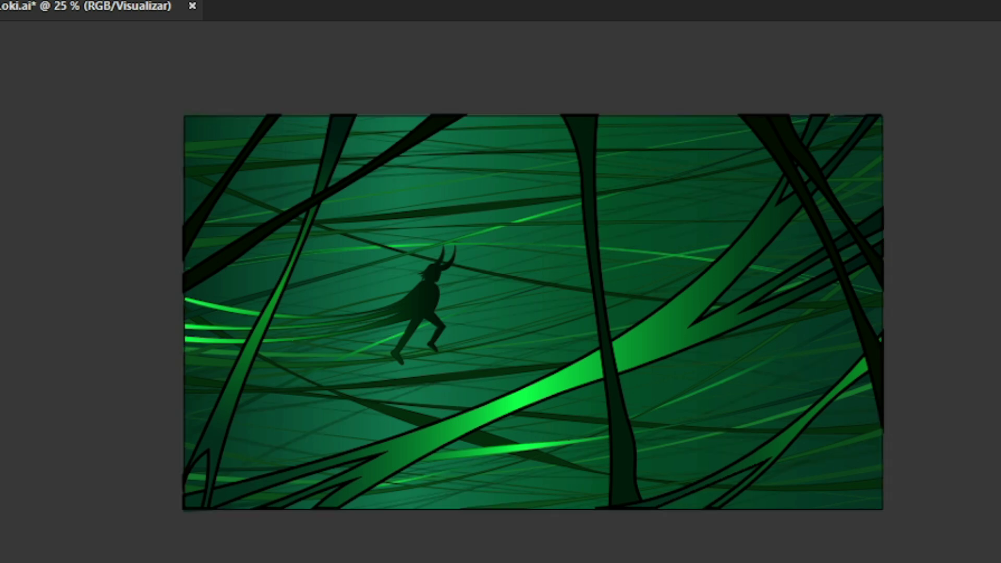
{"action": "left_click_drag", "start_coordinate": [151, 89], "coordinate": [835, 454]}
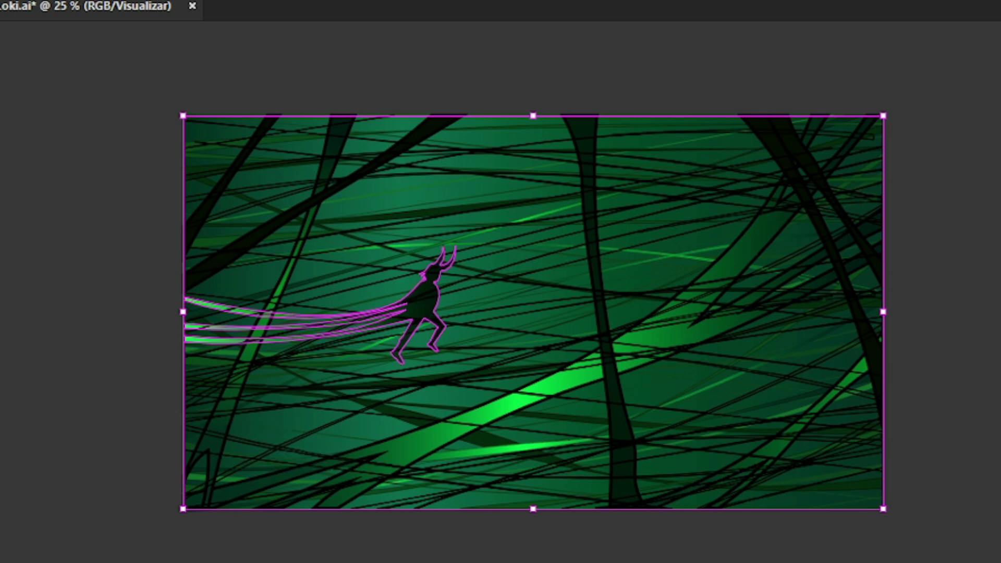
{"action": "key", "text": "ctrl+h"}
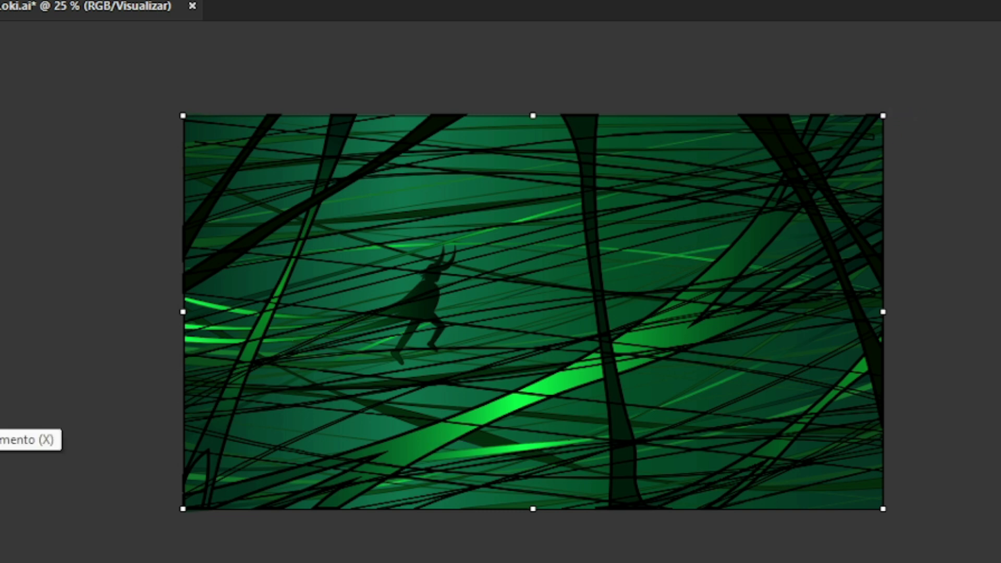
{"action": "double_click", "coordinate": [1, 432]}
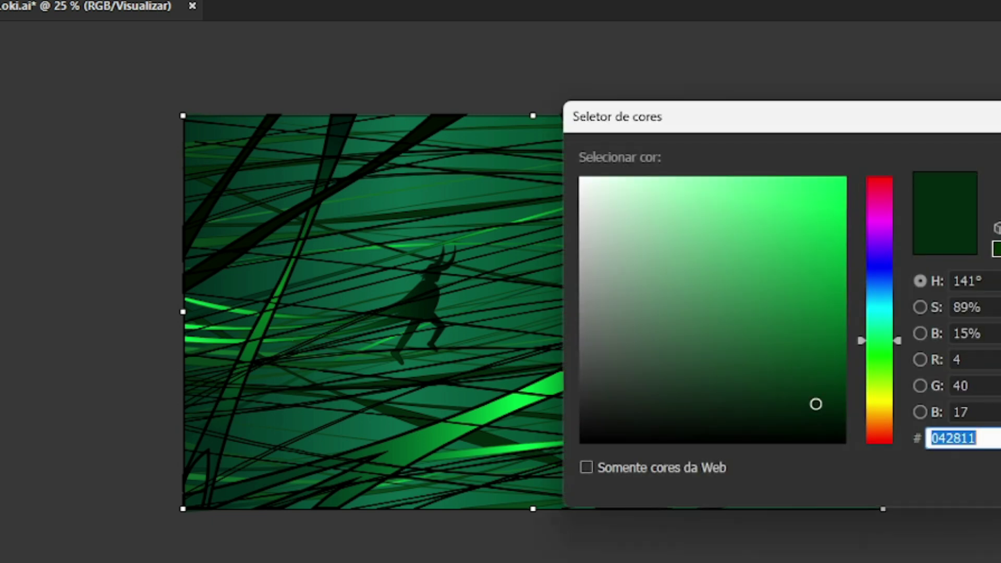
{"action": "type", "text": "02190A"}
{"action": "key", "text": "End"}
{"action": "key", "text": "BackSpace"}
{"action": "type", "text": "E"}
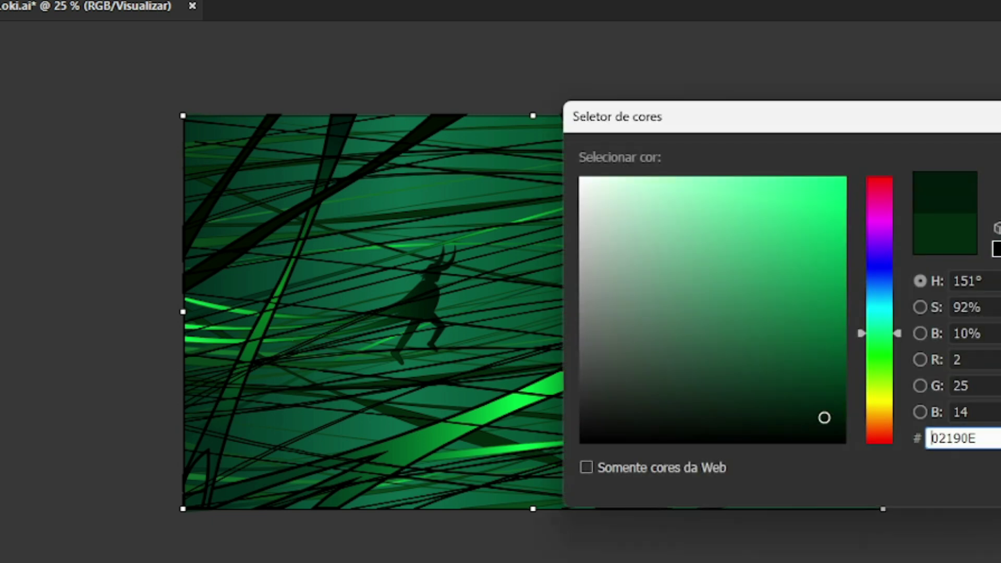
{"action": "key", "text": "Return"}
{"action": "key", "text": "ctrl+shift+a"}
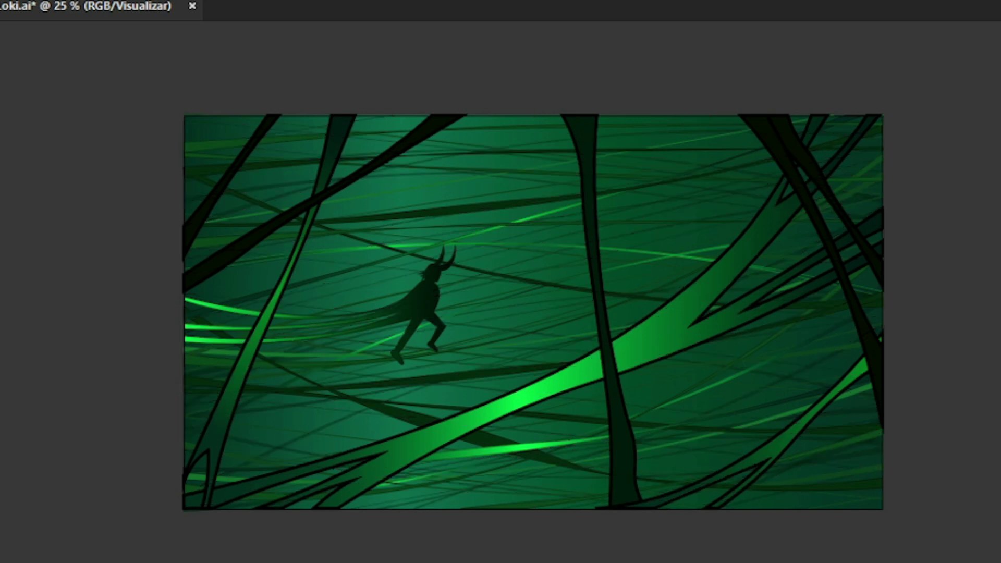
Try a slightly higher opacity on the faint thin vines behind the creature and deselect them
{"action": "left_click_drag", "start_coordinate": [145, 89], "coordinate": [870, 509]}
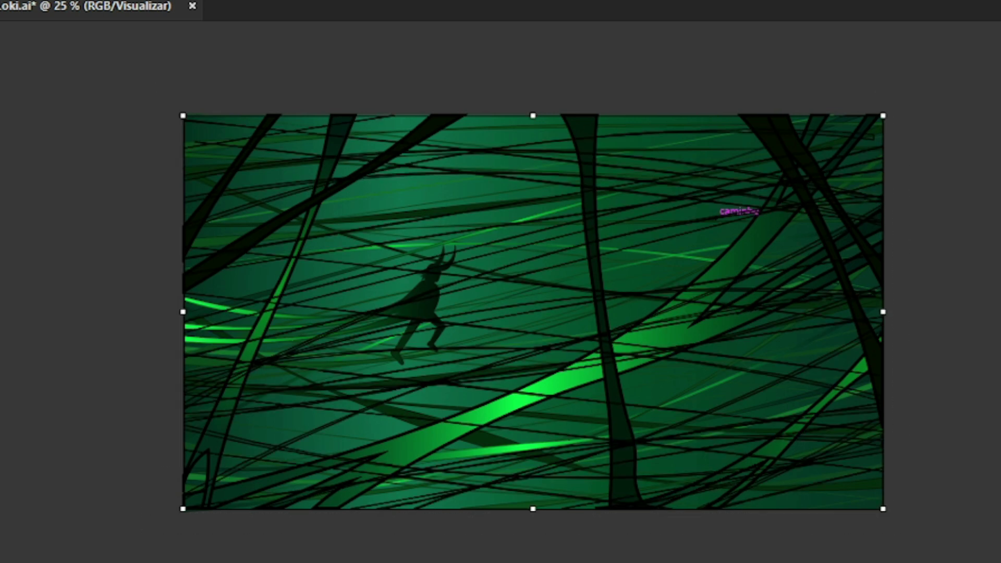
{"action": "left_click", "coordinate": [523, 8]}
{"action": "left_click_drag", "start_coordinate": [474, 32], "coordinate": [486, 33]}
{"action": "key", "text": "Escape"}
{"action": "key", "text": "ctrl+shift+a"}
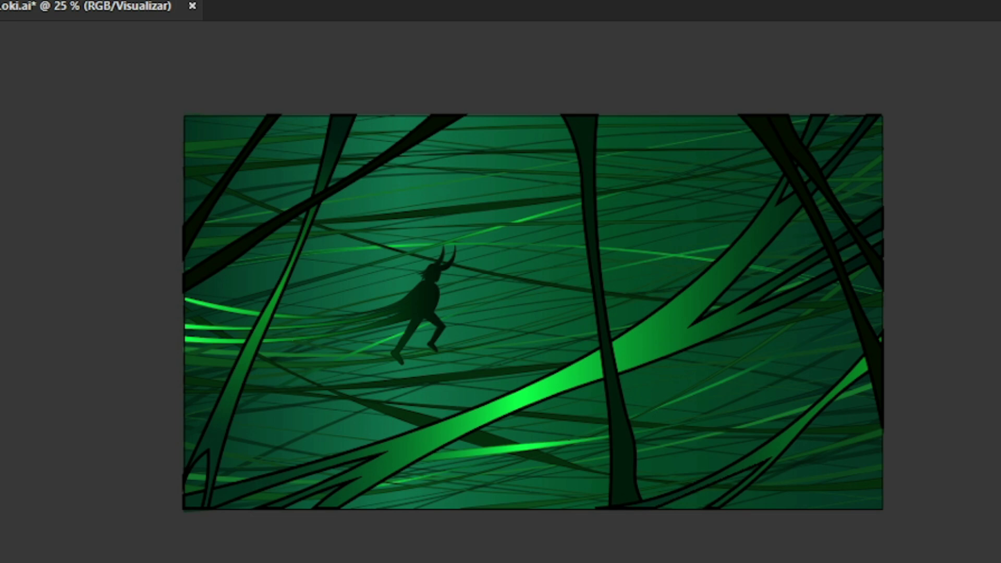
{"action": "key", "text": "ctrl+a"}
{"action": "key", "text": "ctrl+shift+a"}
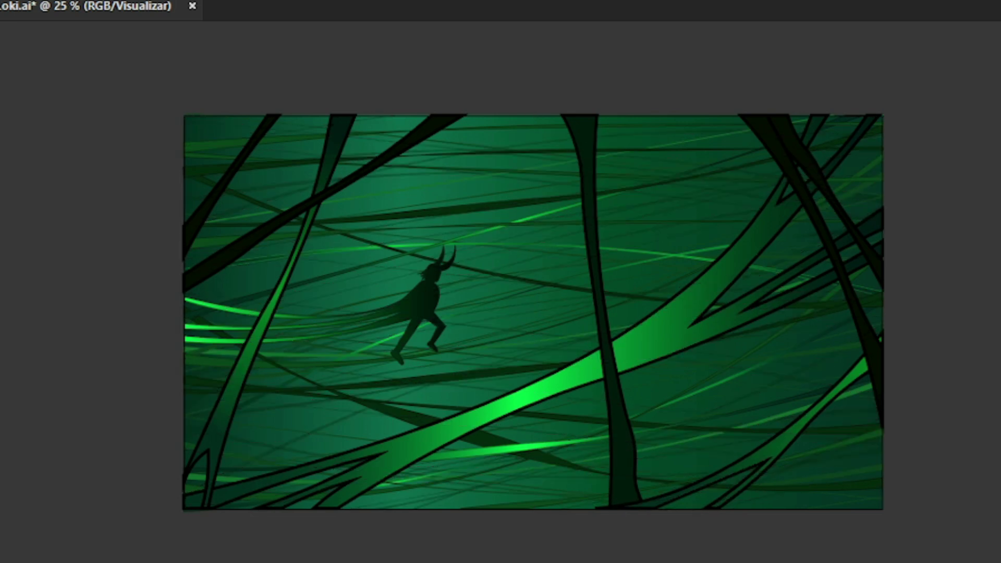
Examine the vines around the creature up close and within the whole scene
{"action": "scroll", "coordinate": [469, 172], "scroll_direction": "up", "scroll_amount": 3}
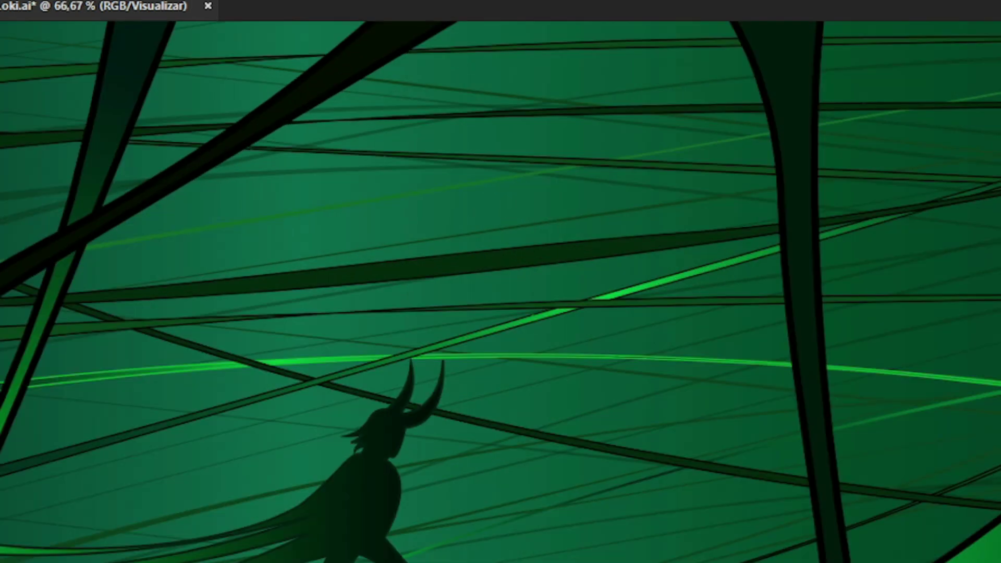
{"action": "scroll", "coordinate": [469, 172], "scroll_direction": "down", "scroll_amount": 4}
{"action": "scroll", "coordinate": [451, 173], "scroll_direction": "up", "scroll_amount": 2}
{"action": "scroll", "coordinate": [451, 173], "scroll_direction": "down", "scroll_amount": 2}
{"action": "scroll", "coordinate": [451, 173], "scroll_direction": "up", "scroll_amount": 1}
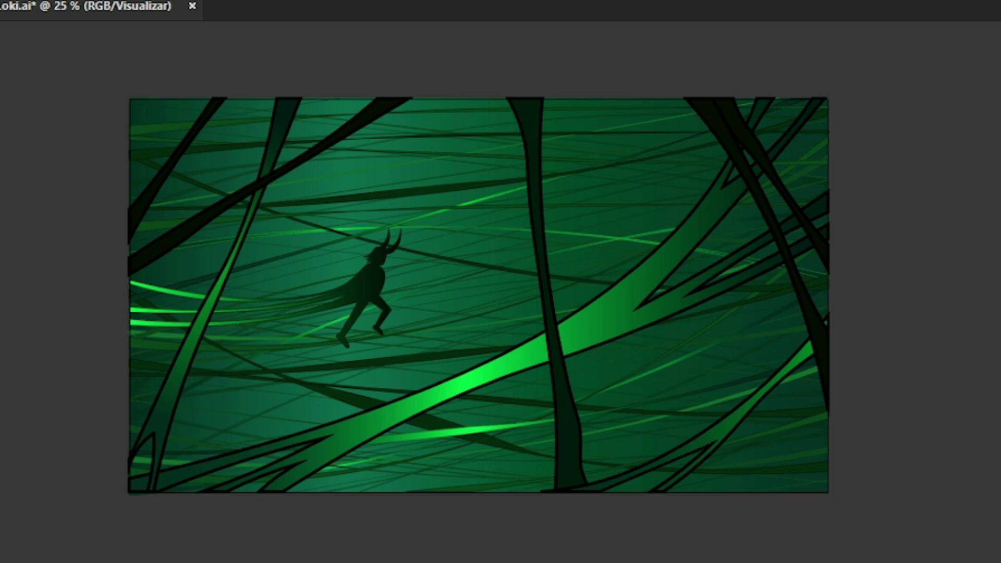
Select all the artwork and inspect the area beyond the scene's left edge for stray points
{"action": "key", "text": "ctrl+a"}
{"action": "scroll", "coordinate": [412, 318], "scroll_direction": "down", "scroll_amount": 1}
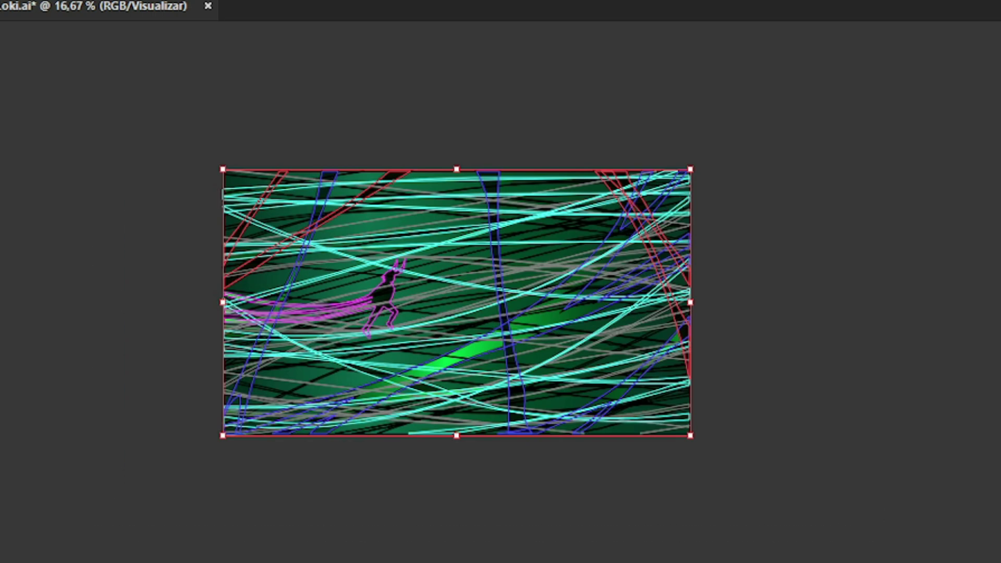
{"action": "left_click_drag", "start_coordinate": [223, 302], "coordinate": [143, 301]}
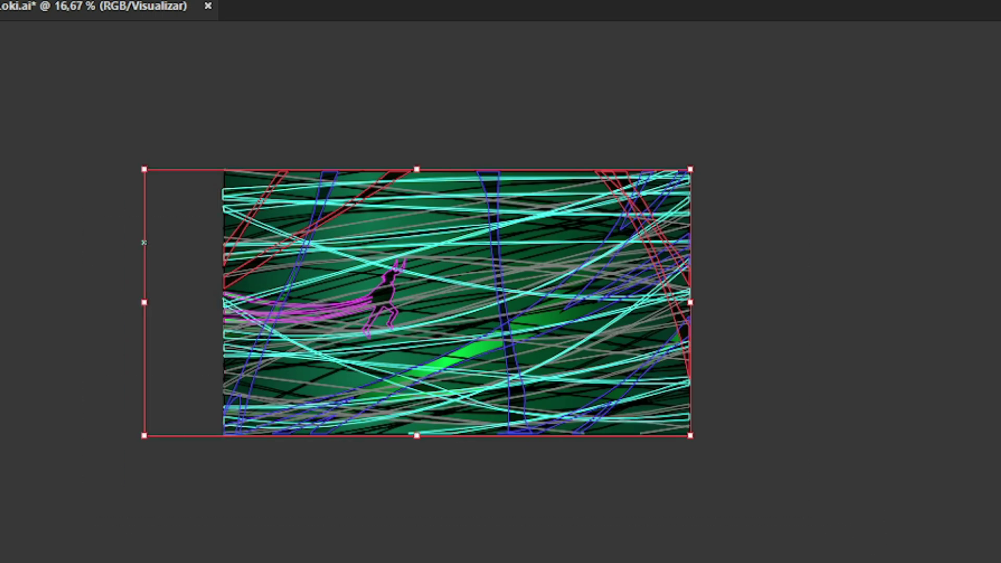
{"action": "scroll", "coordinate": [94, 234], "scroll_direction": "up", "scroll_amount": 2}
{"action": "scroll", "coordinate": [94, 234], "scroll_direction": "up", "scroll_amount": 1}
{"action": "scroll", "coordinate": [443, 208], "scroll_direction": "down", "scroll_amount": 2}
{"action": "scroll", "coordinate": [432, 313], "scroll_direction": "up", "scroll_amount": 1}
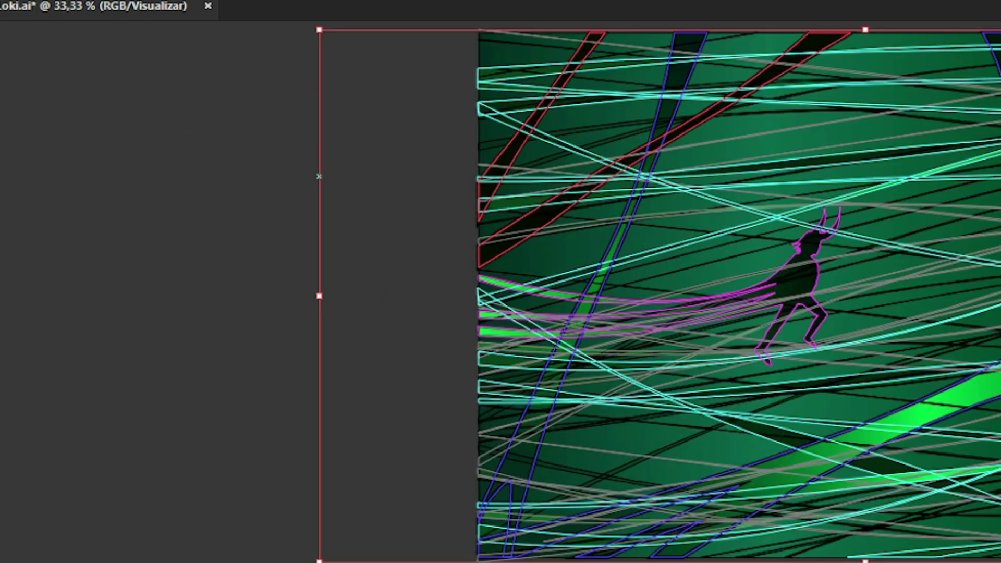
{"action": "scroll", "coordinate": [428, 339], "scroll_direction": "down", "scroll_amount": 1}
{"action": "scroll", "coordinate": [428, 339], "scroll_direction": "up", "scroll_amount": 4}
{"action": "scroll", "coordinate": [429, 338], "scroll_direction": "down", "scroll_amount": 4}
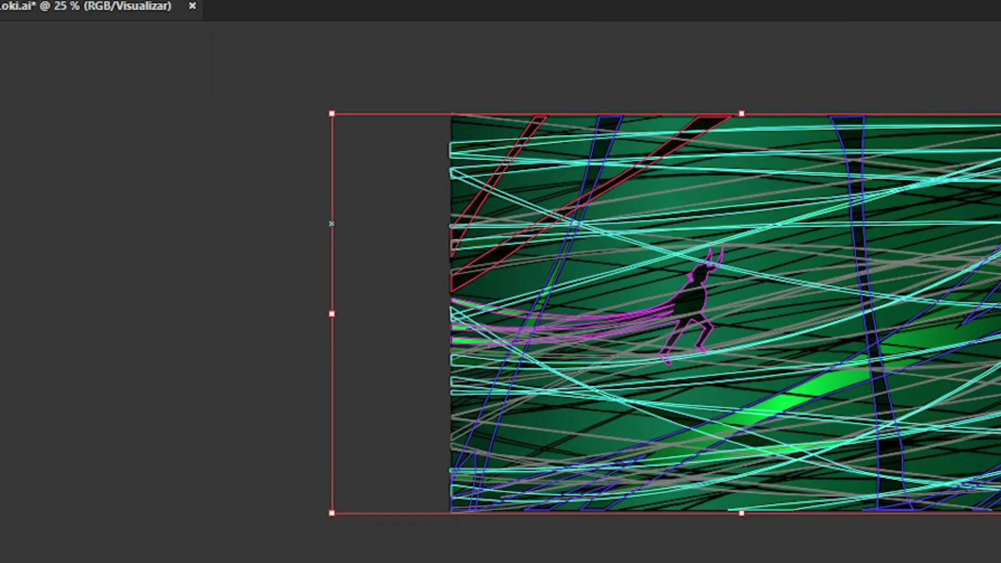
{"action": "scroll", "coordinate": [641, 312], "scroll_direction": "down", "scroll_amount": 1}
Isolate the stray anchor point outside the scene's left edge and delete it
{"action": "left_click_drag", "start_coordinate": [596, 107], "coordinate": [230, 273]}
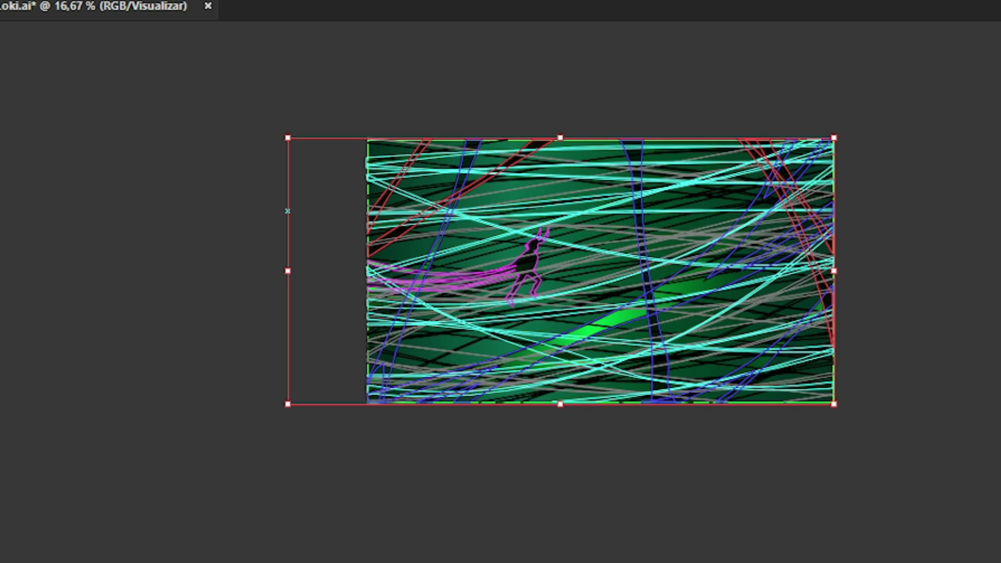
{"action": "key", "text": "a"}
{"action": "scroll", "coordinate": [287, 210], "scroll_direction": "up", "scroll_amount": 16}
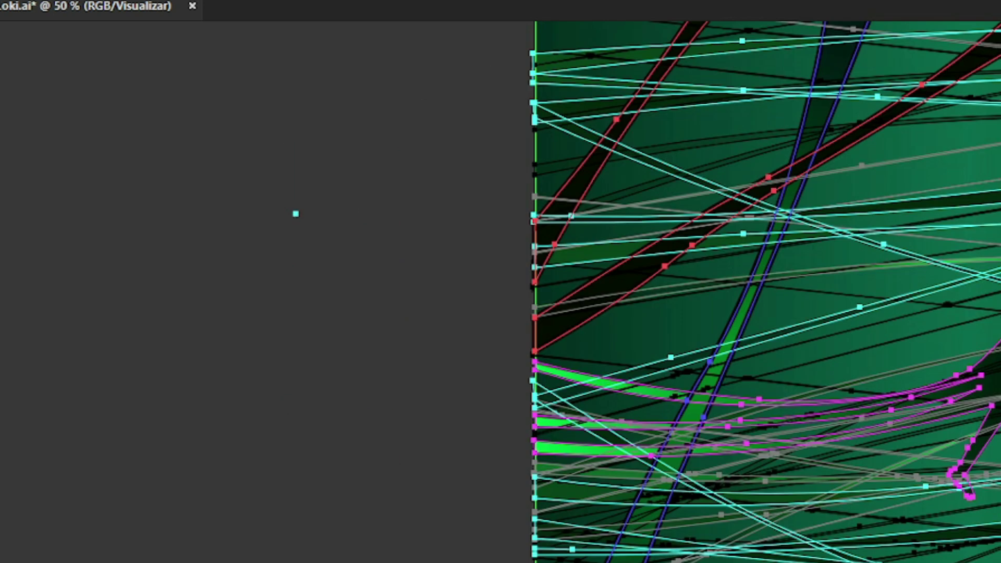
{"action": "scroll", "coordinate": [409, 136], "scroll_direction": "up", "scroll_amount": 3}
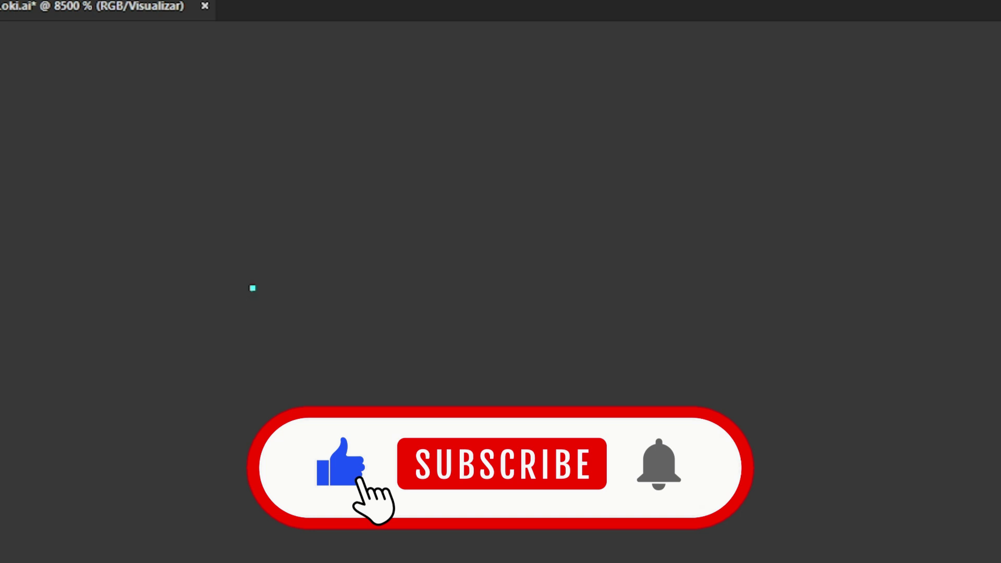
{"action": "left_click_drag", "start_coordinate": [186, 227], "coordinate": [324, 353]}
{"action": "scroll", "coordinate": [271, 288], "scroll_direction": "down", "scroll_amount": 10}
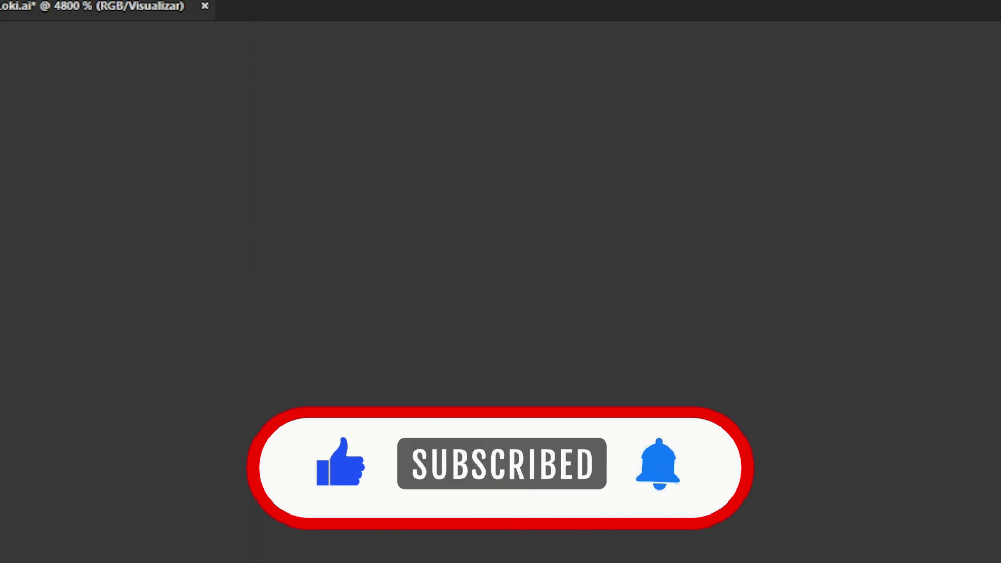
{"action": "scroll", "coordinate": [271, 288], "scroll_direction": "down", "scroll_amount": 9}
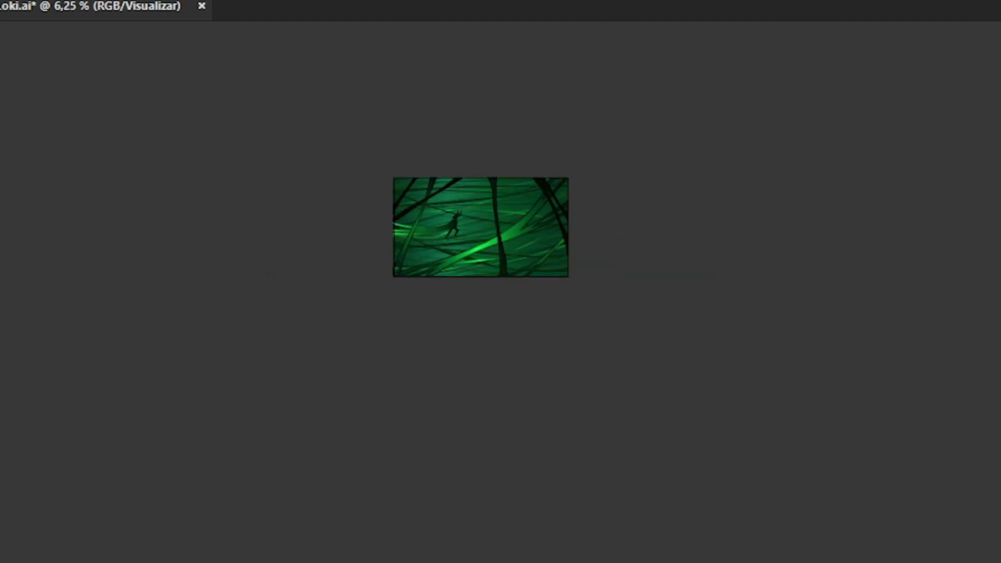
Select the whole artwork to check its outer bounds, deselect it, and review the full scene
{"action": "left_click_drag", "start_coordinate": [165, 53], "coordinate": [785, 307]}
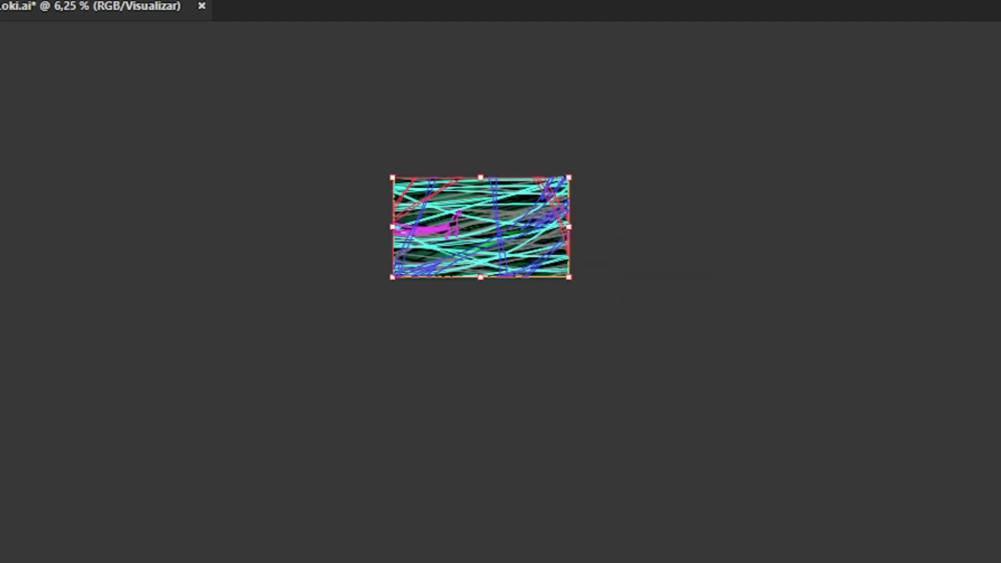
{"action": "key", "text": "ctrl+plus"}
{"action": "key", "text": "ctrl+plus"}
{"action": "key", "text": "ctrl+plus"}
{"action": "key", "text": "ctrl+plus"}
{"action": "scroll", "coordinate": [503, 261], "scroll_direction": "down", "scroll_amount": 1}
{"action": "key", "text": "ctrl+shift+a"}
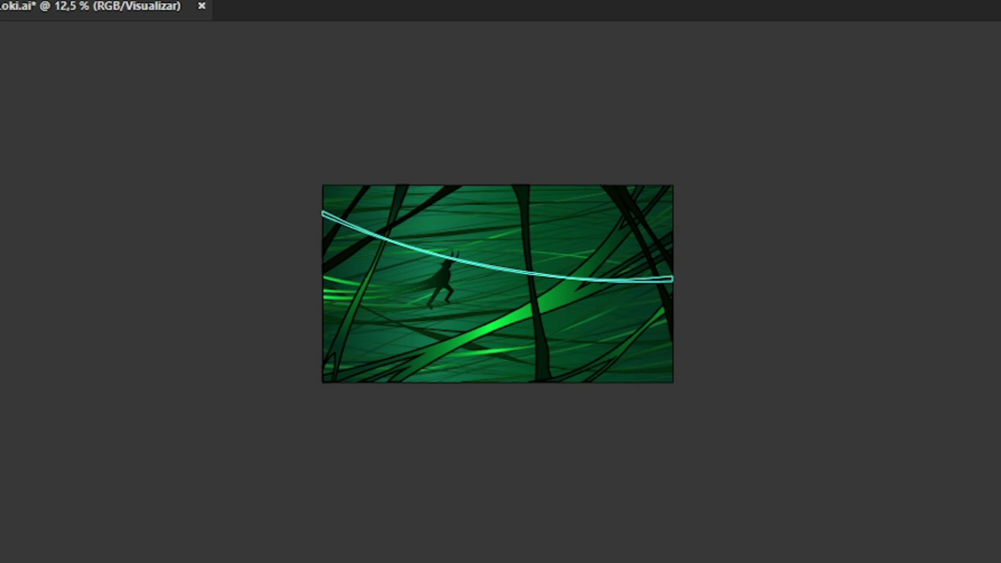
{"action": "scroll", "coordinate": [503, 260], "scroll_direction": "up", "scroll_amount": 3}
{"action": "scroll", "coordinate": [506, 260], "scroll_direction": "down", "scroll_amount": 1}
{"action": "scroll", "coordinate": [505, 260], "scroll_direction": "up", "scroll_amount": 1}
{"action": "scroll", "coordinate": [505, 260], "scroll_direction": "down", "scroll_amount": 1}
{"action": "scroll", "coordinate": [505, 260], "scroll_direction": "up", "scroll_amount": 1}
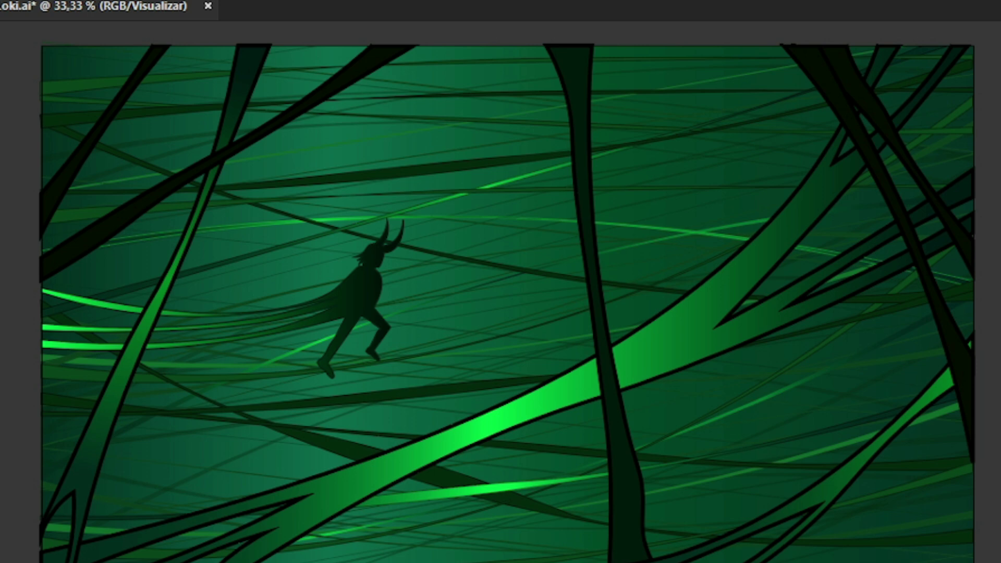
{"action": "left_click", "coordinate": [43, 78]}
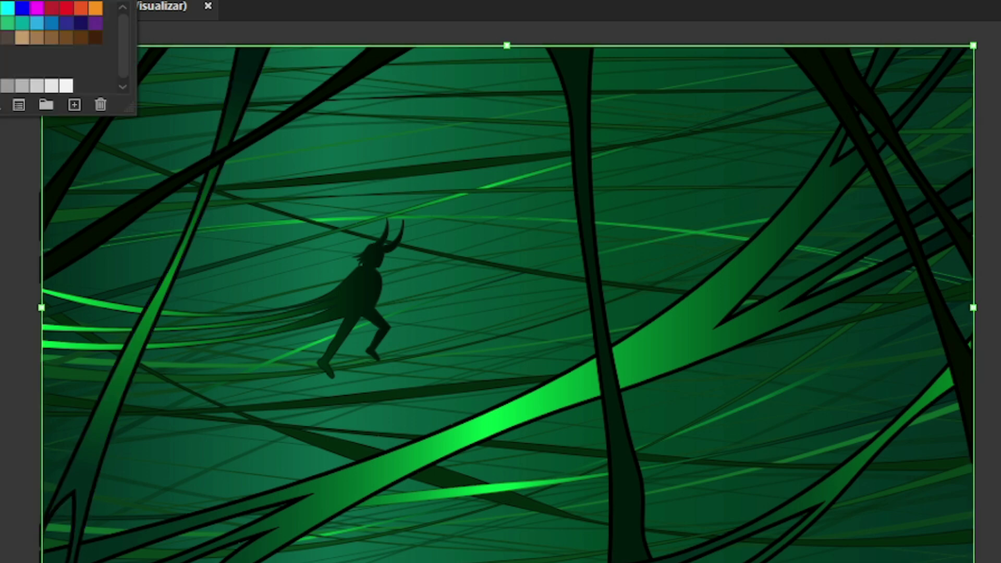
{"action": "key", "text": "Escape"}
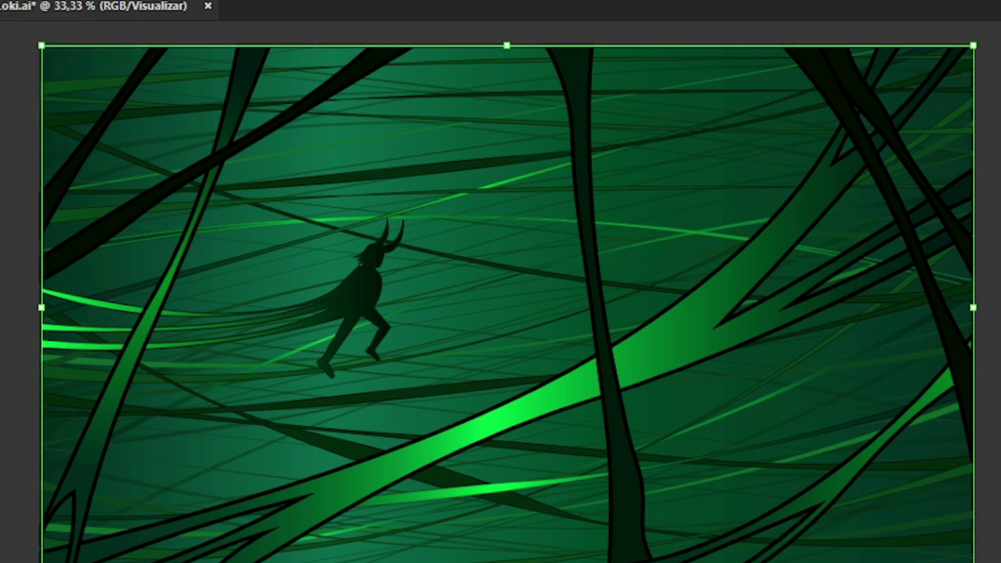
{"action": "key", "text": "ctrl+shift+a"}
{"action": "key", "text": "ctrl+a"}
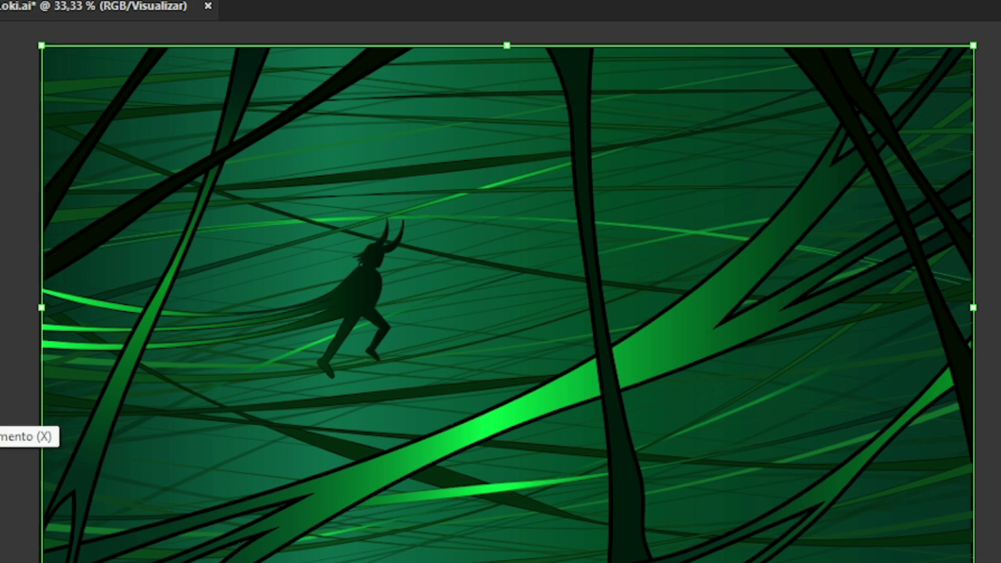
{"action": "key", "text": "ctrl+shift+a"}
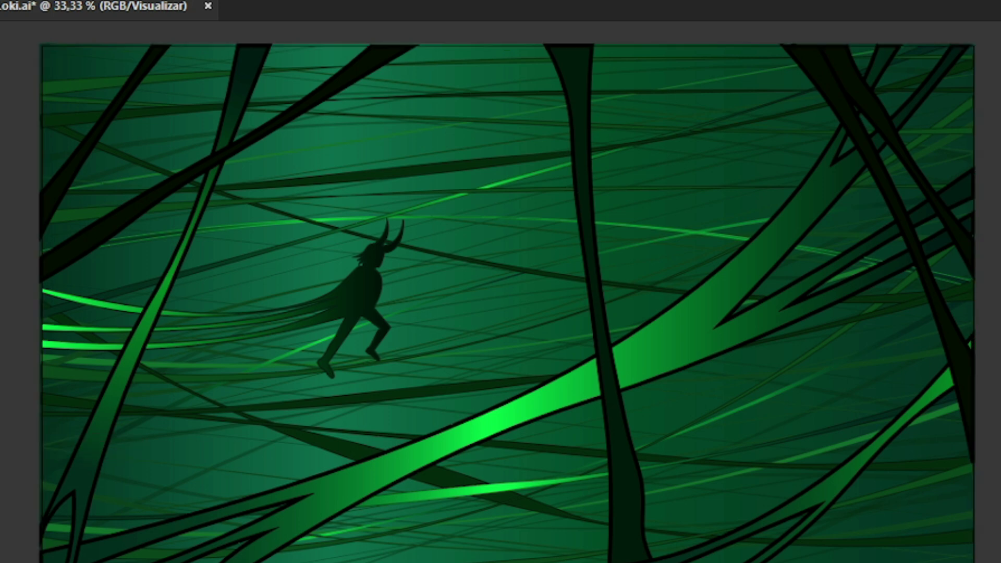
Examine the upper vines and the creature's horns up close, and check the composition of the whole scene
{"action": "key", "text": "ctrl+1"}
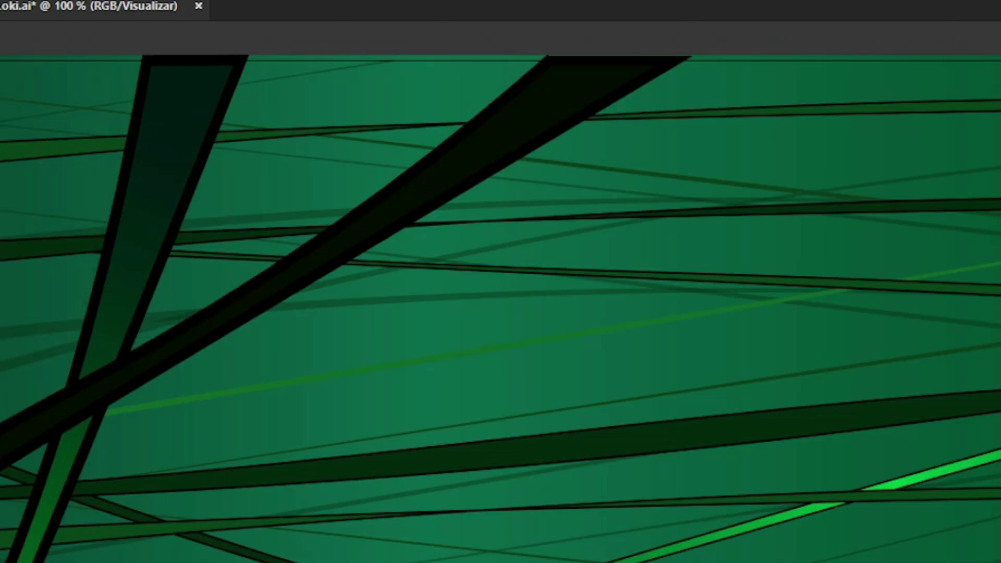
{"action": "key", "text": "ctrl+plus"}
{"action": "key", "text": "ctrl+plus"}
{"action": "key", "text": "ctrl+1"}
{"action": "key", "text": "ctrl+minus"}
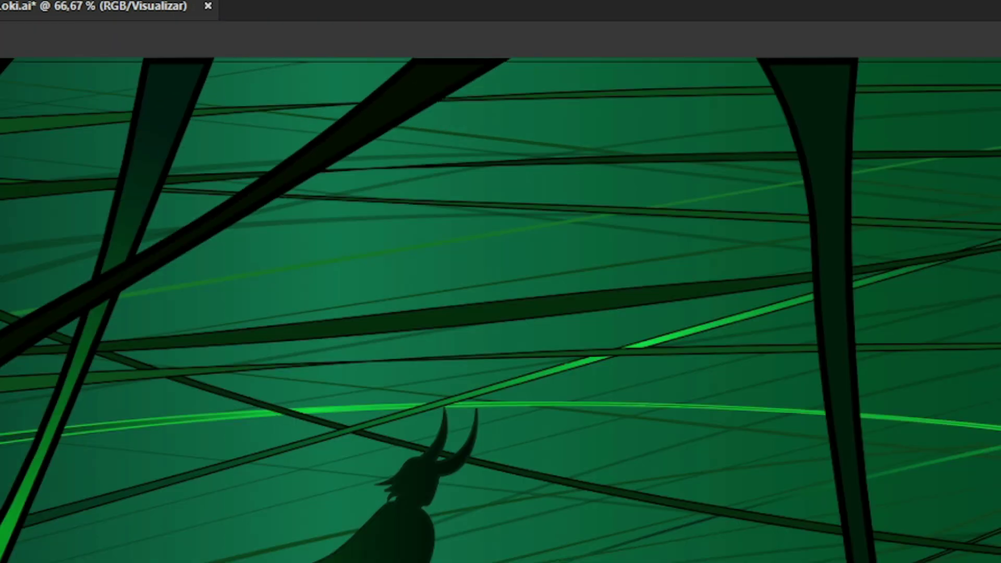
{"action": "key", "text": "ctrl+minus"}
{"action": "key", "text": "ctrl+minus"}
{"action": "key", "text": "ctrl+minus"}
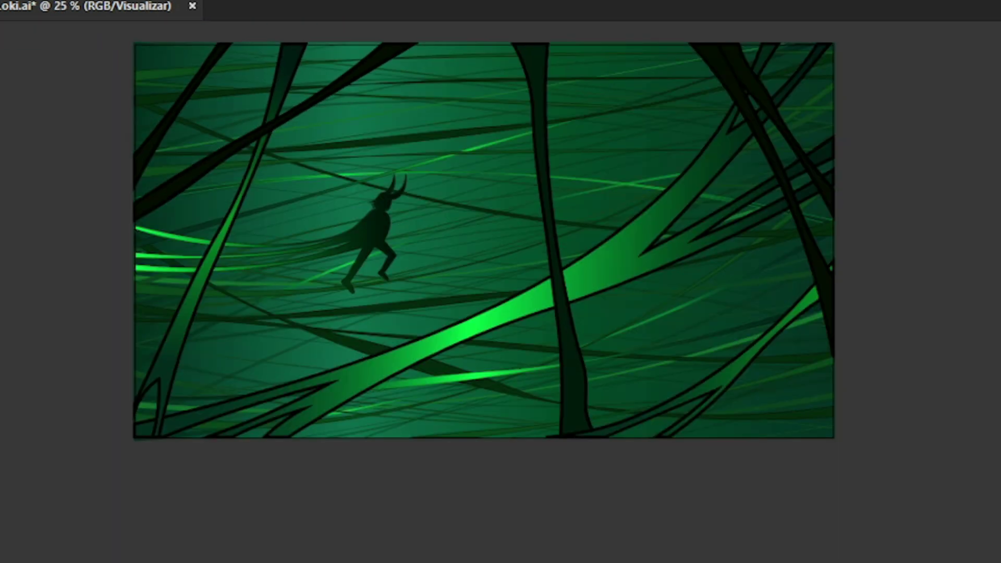
{"action": "key", "text": "Tab"}
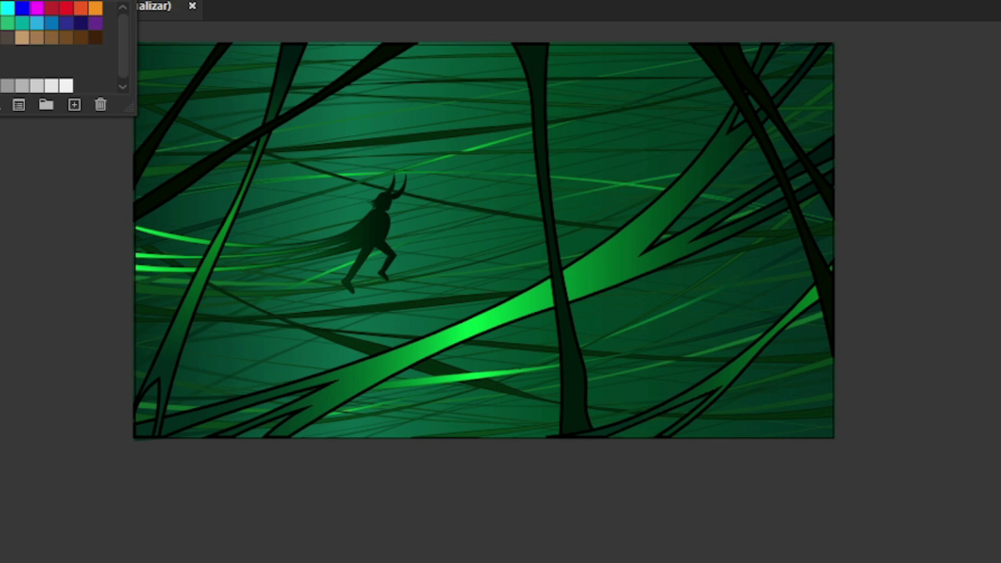
{"action": "key", "text": "Tab"}
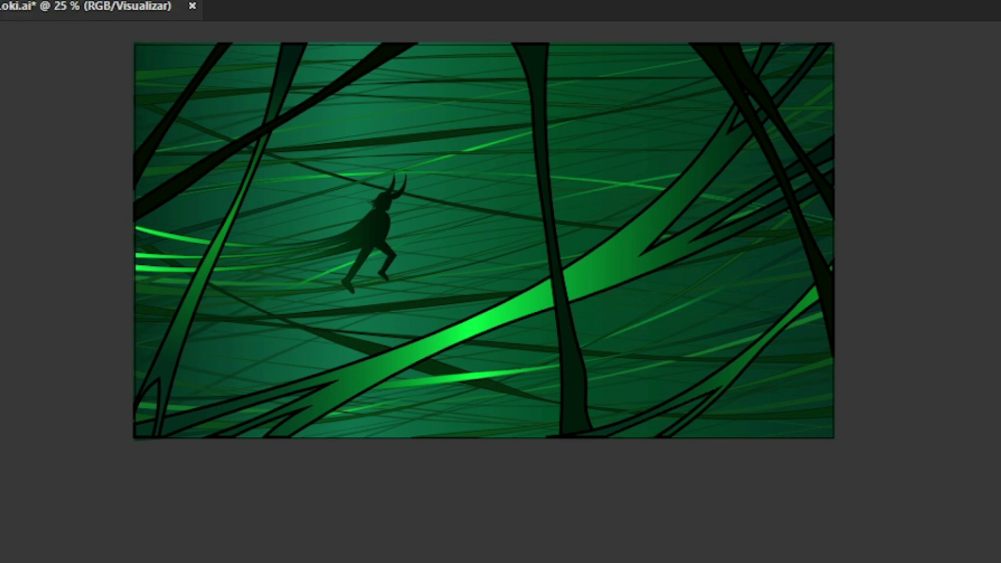
Select the background rectangle and pick the dark green 07190D for it in the colour picker
{"action": "left_click", "coordinate": [279, 236]}
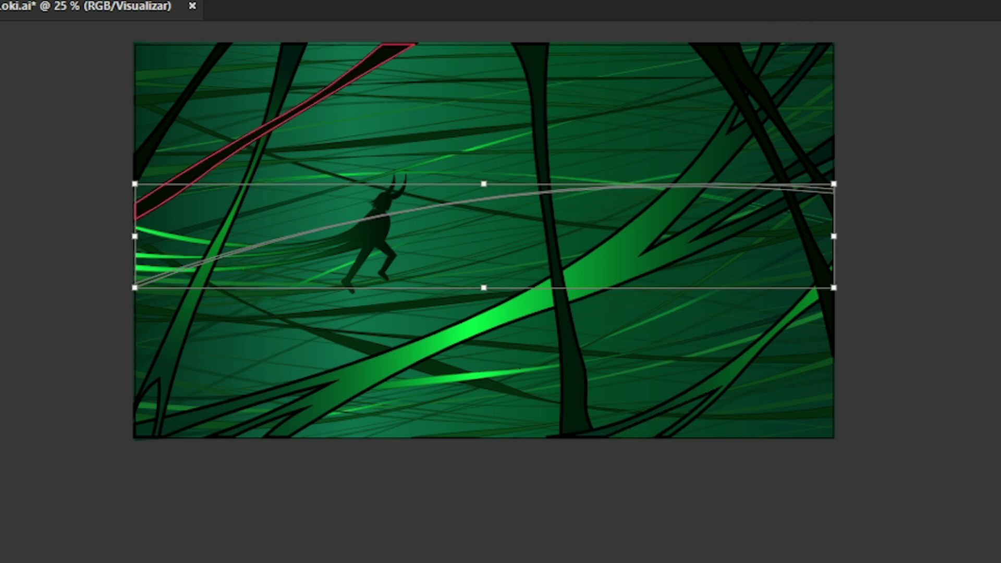
{"action": "left_click", "coordinate": [484, 240]}
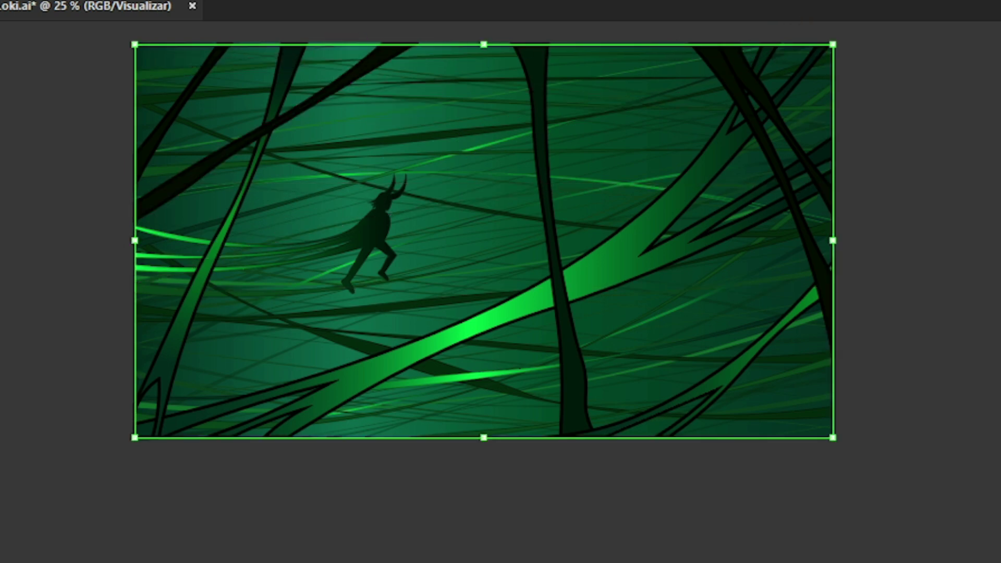
{"action": "key", "text": "F6"}
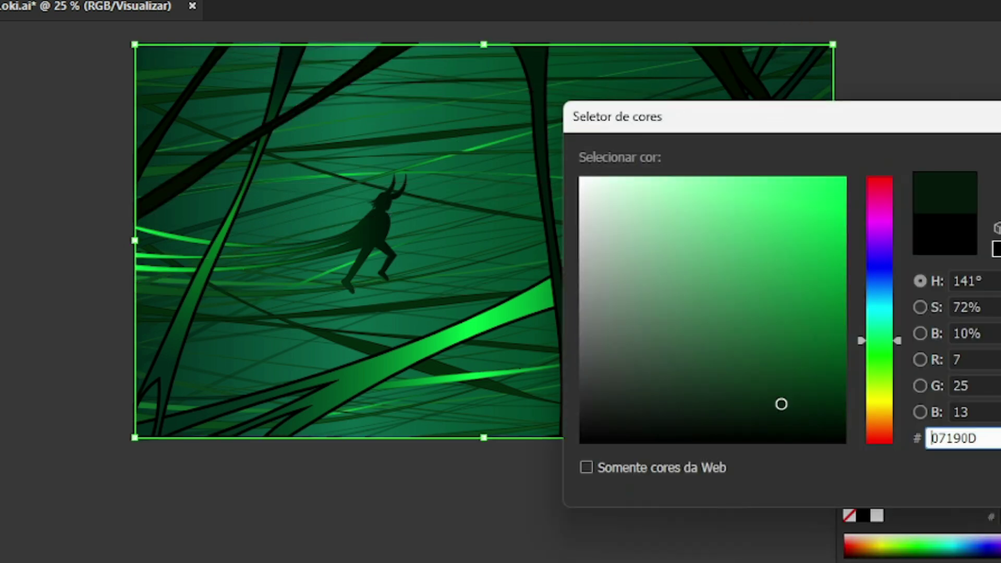
Apply the colour 07190D to the rectangle framing the forest scene and clear the selection
{"action": "key", "text": "Return"}
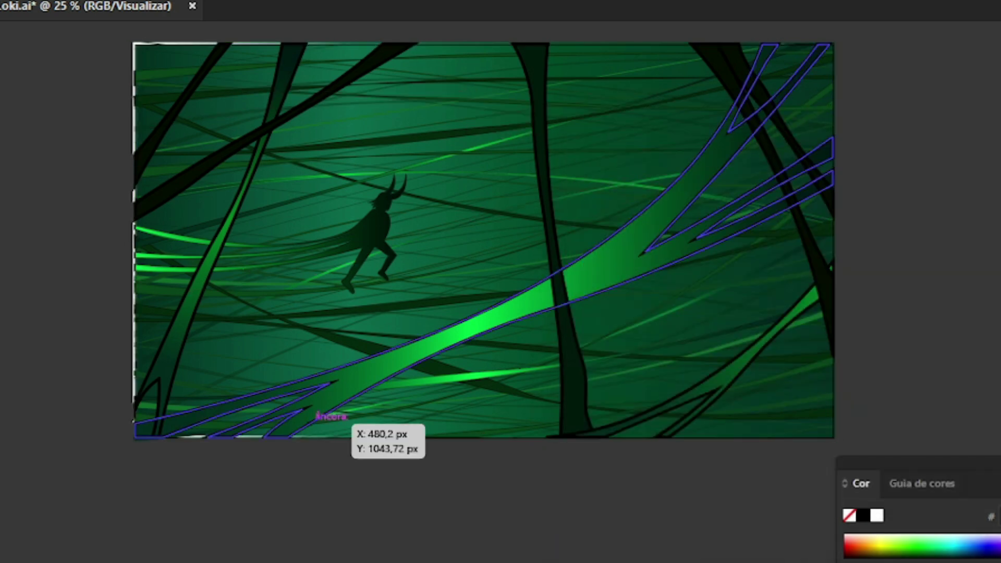
{"action": "key", "text": "ctrl+a"}
{"action": "key", "text": "ctrl+shift+a"}
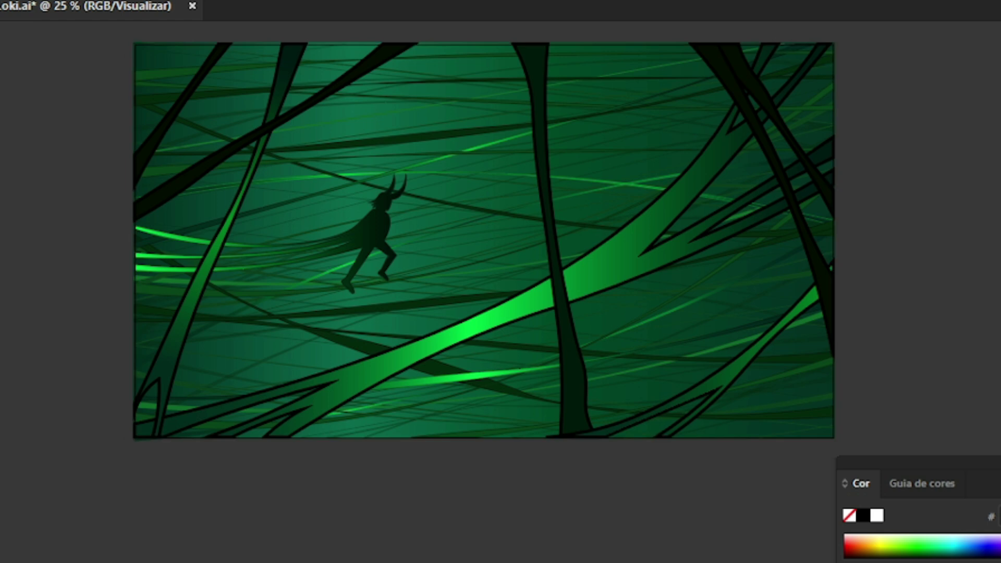
{"action": "key", "text": "ctrl+a"}
{"action": "key", "text": "ctrl+shift+a"}
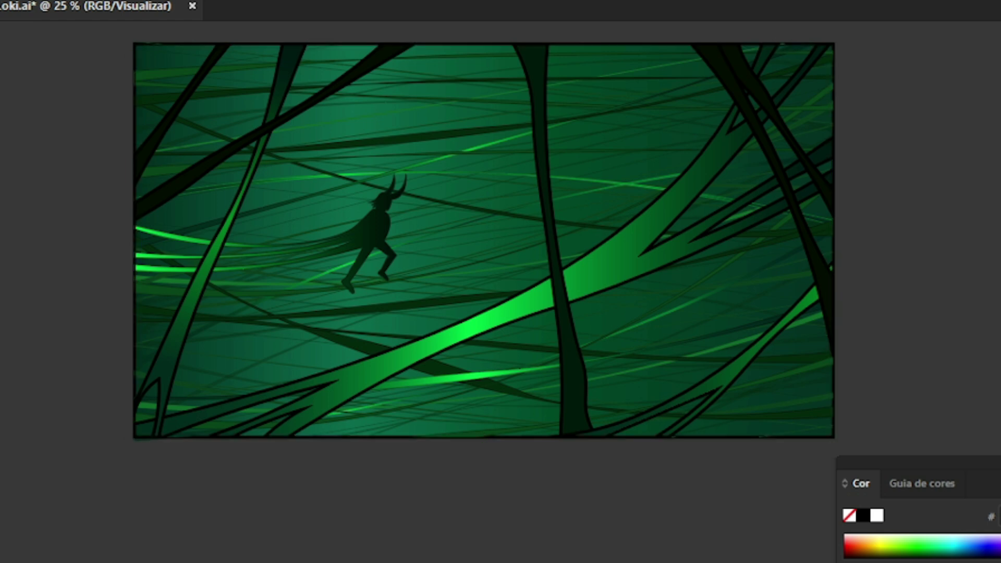
Inspect the thin strand that extends past the frame's upper-left corner, selecting it to check its extent
{"action": "scroll", "coordinate": [157, 34], "scroll_direction": "up", "scroll_amount": 4}
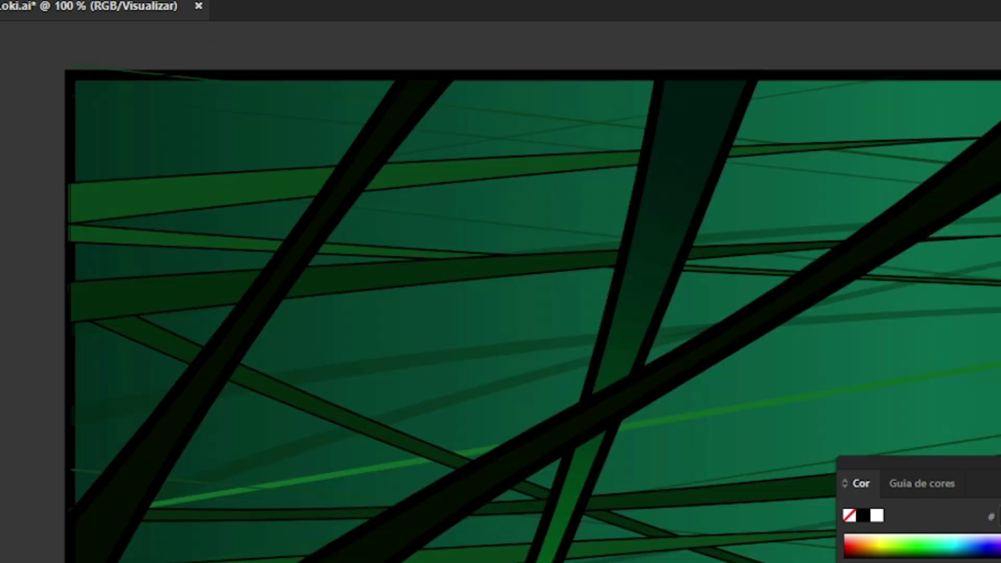
{"action": "scroll", "coordinate": [52, 49], "scroll_direction": "up", "scroll_amount": 3}
{"action": "scroll", "coordinate": [53, 50], "scroll_direction": "down", "scroll_amount": 2}
{"action": "scroll", "coordinate": [52, 49], "scroll_direction": "up", "scroll_amount": 2}
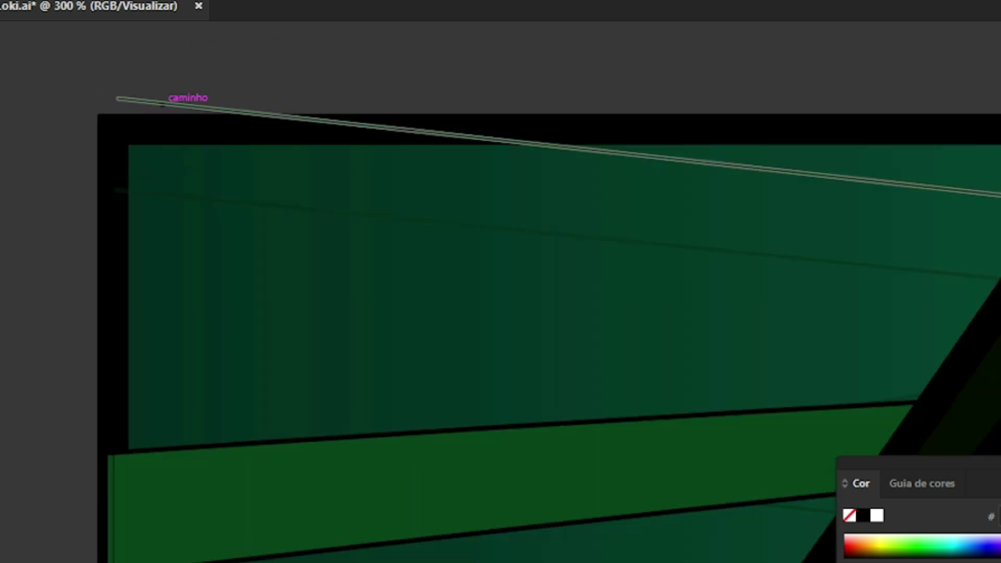
{"action": "left_click", "coordinate": [157, 103]}
{"action": "scroll", "coordinate": [156, 103], "scroll_direction": "down", "scroll_amount": 4}
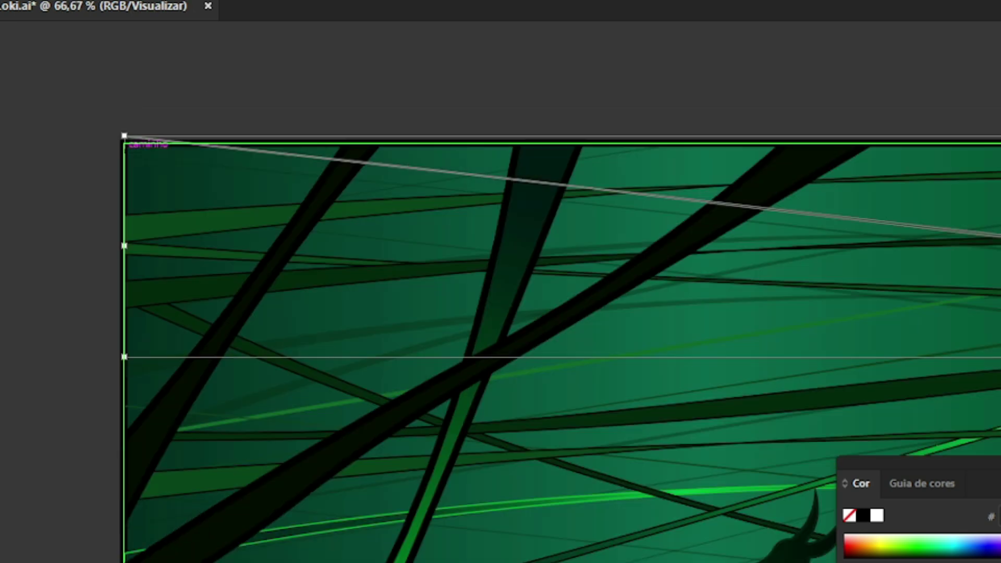
{"action": "scroll", "coordinate": [125, 136], "scroll_direction": "down", "scroll_amount": 1}
{"action": "scroll", "coordinate": [125, 137], "scroll_direction": "up", "scroll_amount": 4}
{"action": "scroll", "coordinate": [125, 137], "scroll_direction": "down", "scroll_amount": 4}
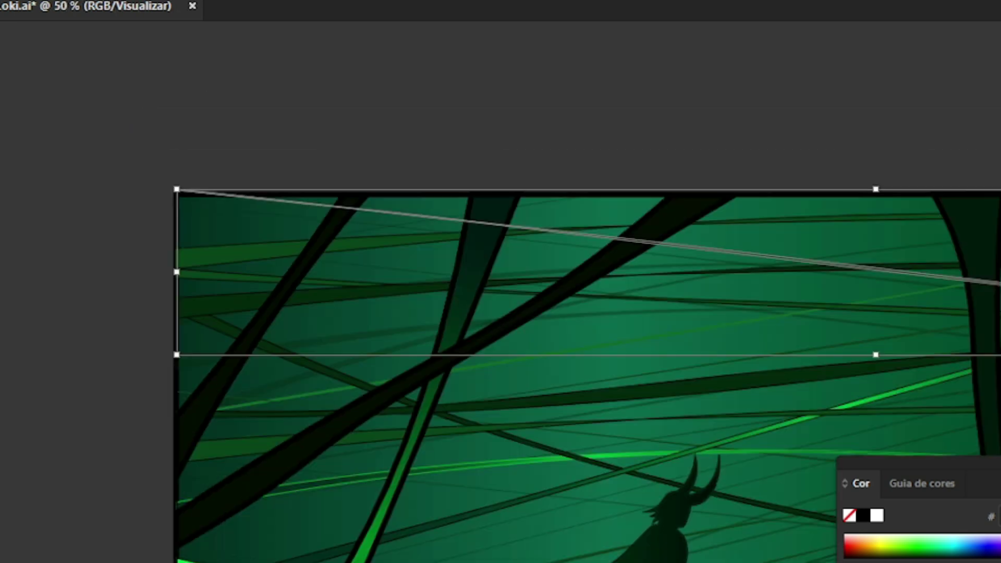
{"action": "scroll", "coordinate": [177, 188], "scroll_direction": "up", "scroll_amount": 4}
{"action": "key", "text": "ctrl+shift+a"}
{"action": "scroll", "coordinate": [177, 188], "scroll_direction": "down", "scroll_amount": 3}
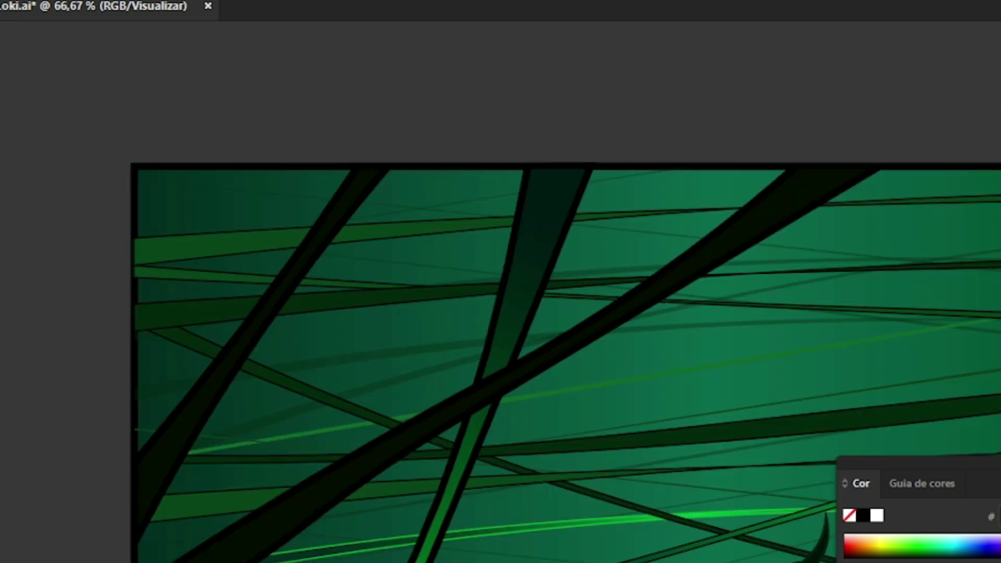
Select all the artwork and target the strand end overhanging the frame's lower-left corner with the Shape Builder tool
{"action": "scroll", "coordinate": [177, 188], "scroll_direction": "up", "scroll_amount": 1}
{"action": "scroll", "coordinate": [130, 177], "scroll_direction": "down", "scroll_amount": 2}
{"action": "scroll", "coordinate": [229, 138], "scroll_direction": "down", "scroll_amount": 4}
{"action": "left_click_drag", "start_coordinate": [141, 80], "coordinate": [414, 386]}
{"action": "scroll", "coordinate": [495, 135], "scroll_direction": "up", "scroll_amount": 6}
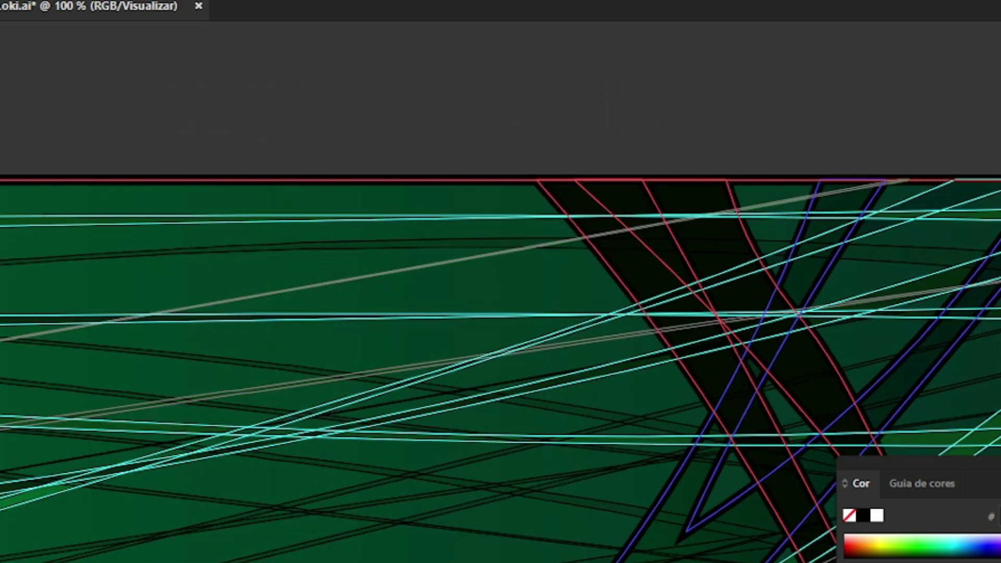
{"action": "scroll", "coordinate": [495, 136], "scroll_direction": "down", "scroll_amount": 5}
{"action": "scroll", "coordinate": [531, 410], "scroll_direction": "up", "scroll_amount": 5}
{"action": "scroll", "coordinate": [500, 161], "scroll_direction": "down", "scroll_amount": 3}
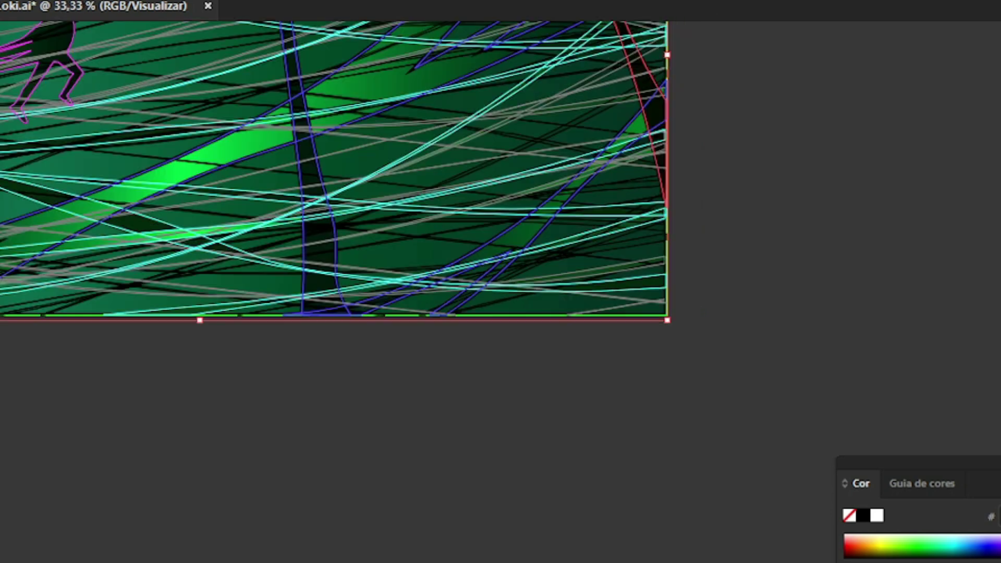
{"action": "scroll", "coordinate": [500, 161], "scroll_direction": "up", "scroll_amount": 4}
{"action": "scroll", "coordinate": [500, 162], "scroll_direction": "down", "scroll_amount": 3}
{"action": "scroll", "coordinate": [500, 162], "scroll_direction": "up", "scroll_amount": 2}
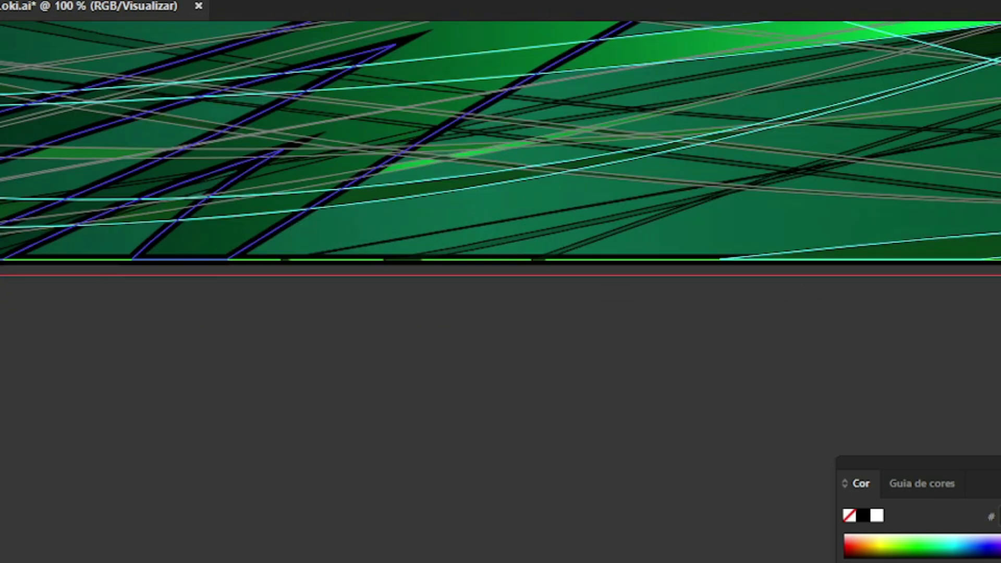
{"action": "scroll", "coordinate": [500, 161], "scroll_direction": "down", "scroll_amount": 2}
{"action": "scroll", "coordinate": [501, 162], "scroll_direction": "up", "scroll_amount": 4}
{"action": "scroll", "coordinate": [260, 281], "scroll_direction": "up", "scroll_amount": 1}
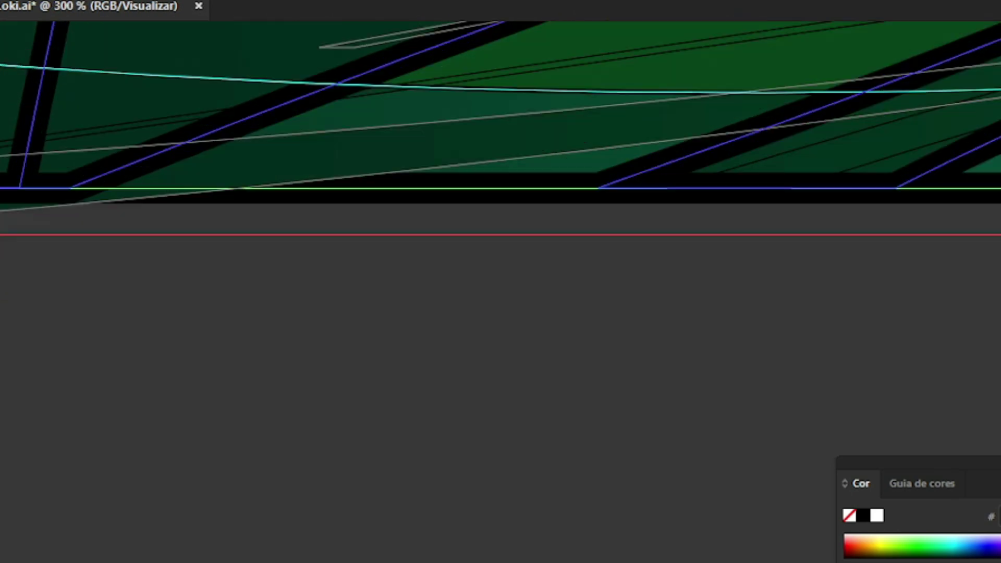
{"action": "scroll", "coordinate": [261, 281], "scroll_direction": "down", "scroll_amount": 3}
{"action": "scroll", "coordinate": [261, 282], "scroll_direction": "up", "scroll_amount": 4}
{"action": "key", "text": "ctrl+a"}
{"action": "key", "text": "shift+m"}
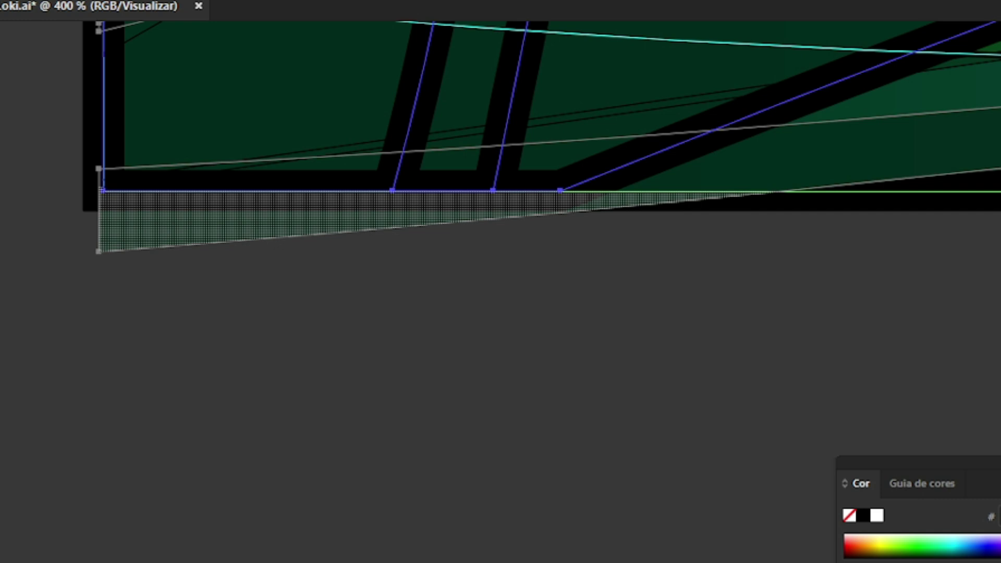
Trim the pieces overhanging the frame's edges, check the borders of the scene and deselect all the artwork
{"action": "scroll", "coordinate": [172, 318], "scroll_direction": "down", "scroll_amount": 9}
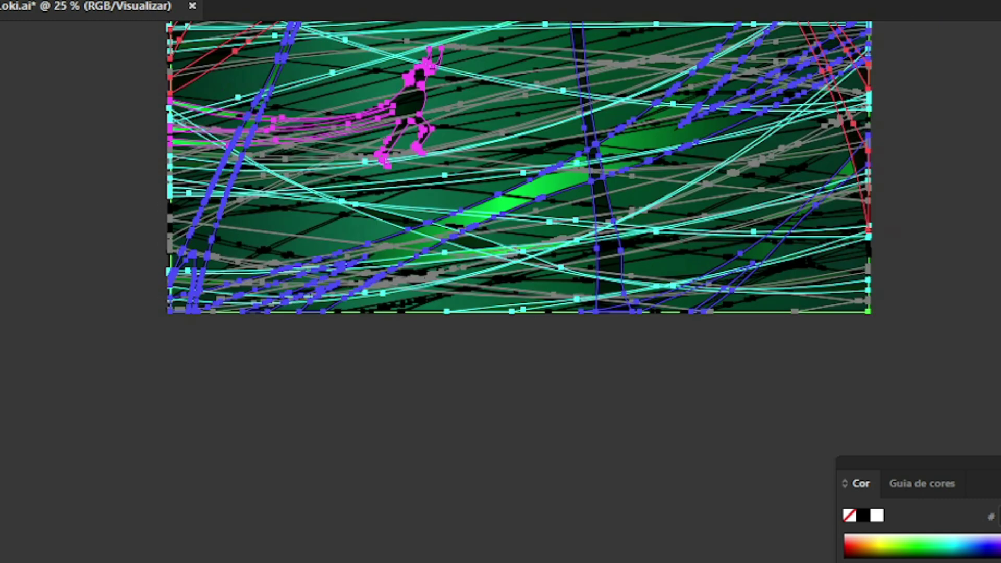
{"action": "scroll", "coordinate": [339, 31], "scroll_direction": "up", "scroll_amount": 4}
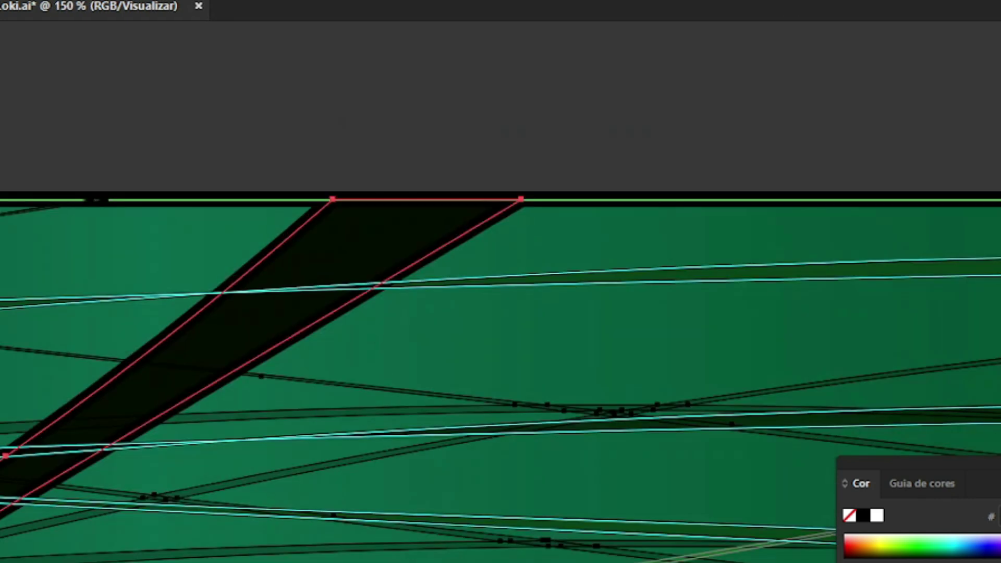
{"action": "scroll", "coordinate": [608, 183], "scroll_direction": "down", "scroll_amount": 5}
{"action": "scroll", "coordinate": [308, 208], "scroll_direction": "up", "scroll_amount": 5}
{"action": "scroll", "coordinate": [127, 312], "scroll_direction": "down", "scroll_amount": 6}
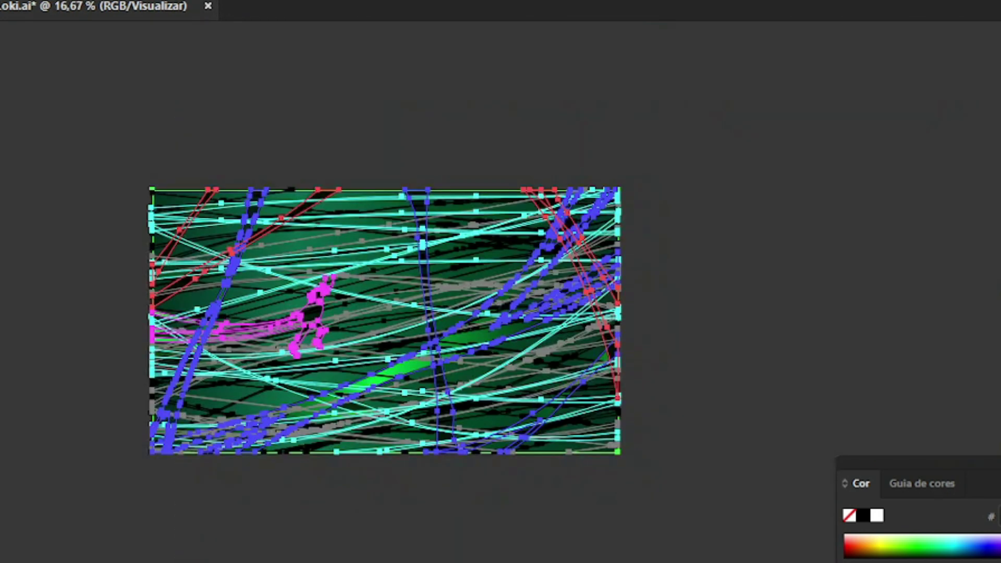
{"action": "scroll", "coordinate": [629, 281], "scroll_direction": "up", "scroll_amount": 6}
{"action": "scroll", "coordinate": [334, 281], "scroll_direction": "down", "scroll_amount": 6}
{"action": "scroll", "coordinate": [503, 271], "scroll_direction": "up", "scroll_amount": 1}
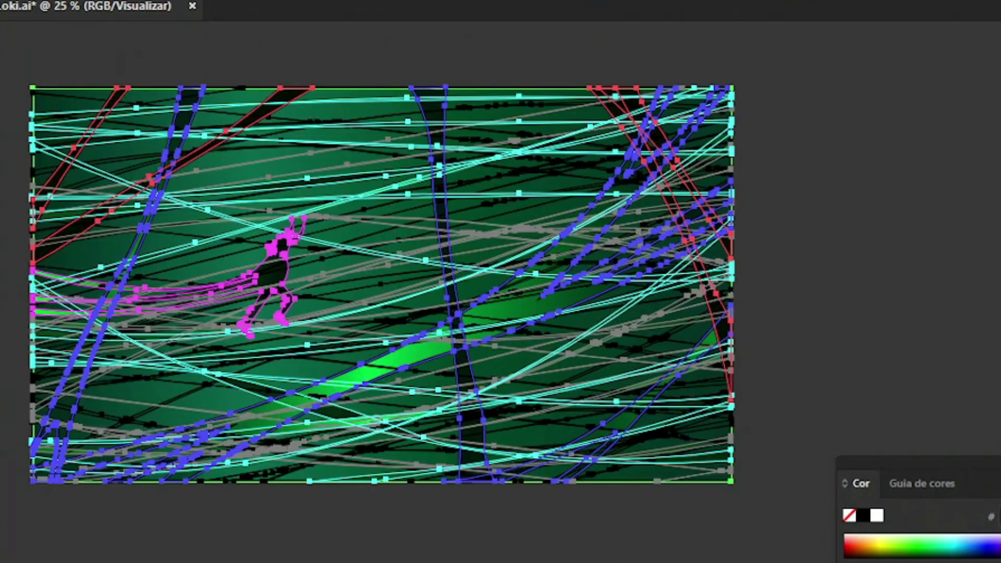
{"action": "key", "text": "ctrl+shift+a"}
{"action": "scroll", "coordinate": [652, 224], "scroll_direction": "down", "scroll_amount": 1}
{"action": "scroll", "coordinate": [439, 242], "scroll_direction": "up", "scroll_amount": 2}
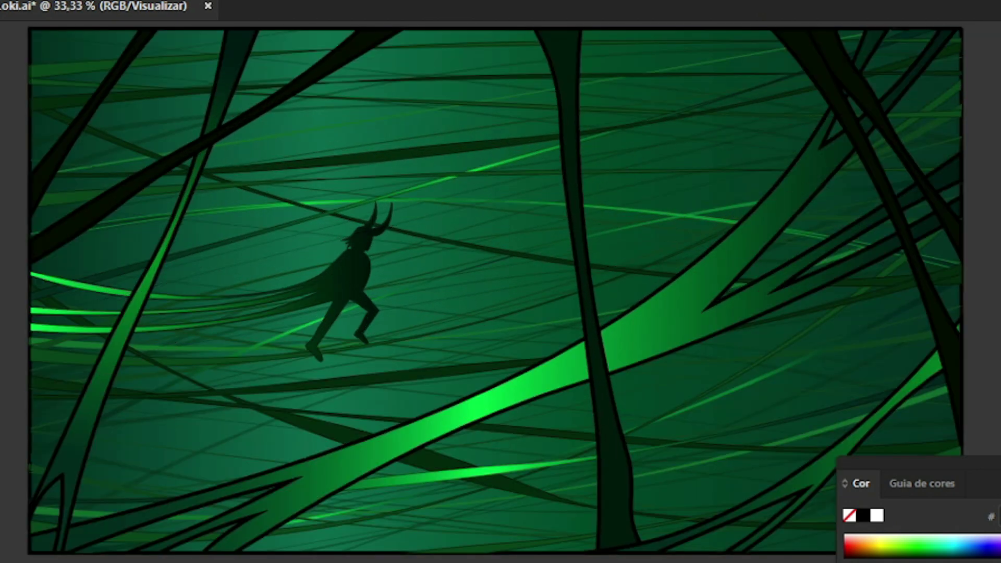
Set the horned figure's dark gradient stop to 000704 and shift the gradient midpoint slightly towards the bright green end
{"action": "left_click", "coordinate": [350, 276]}
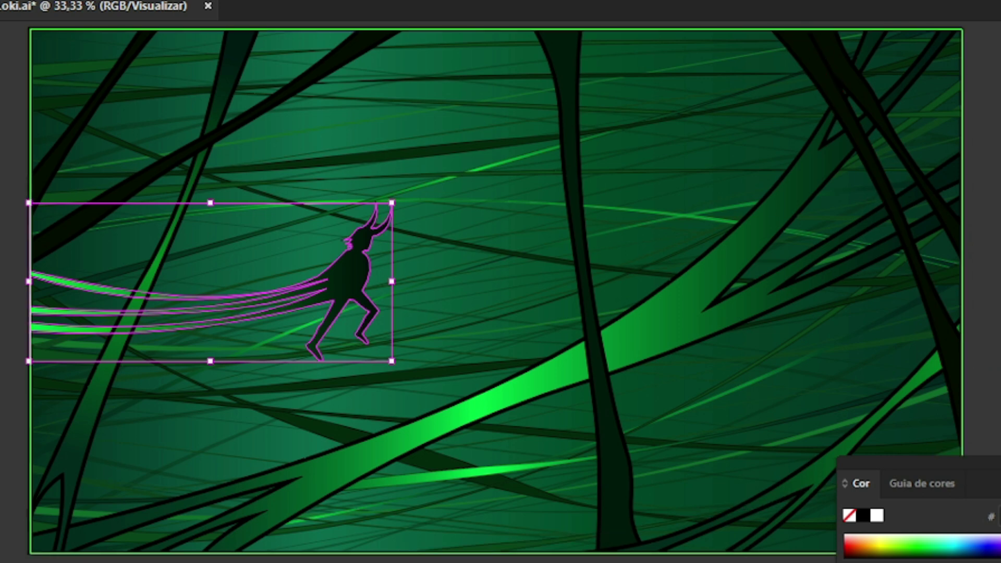
{"action": "key", "text": "g"}
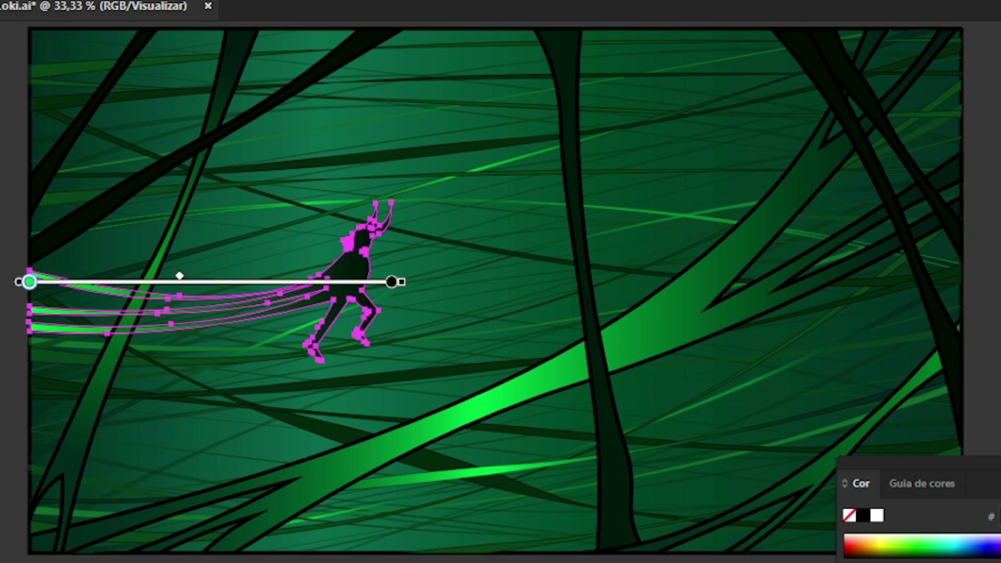
{"action": "double_click", "coordinate": [391, 282]}
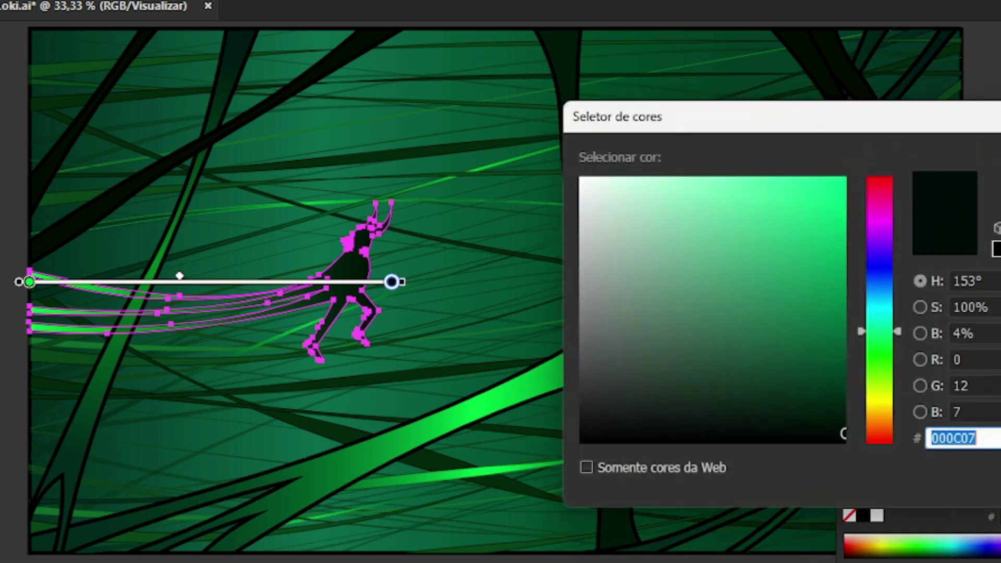
{"action": "type", "text": "000704"}
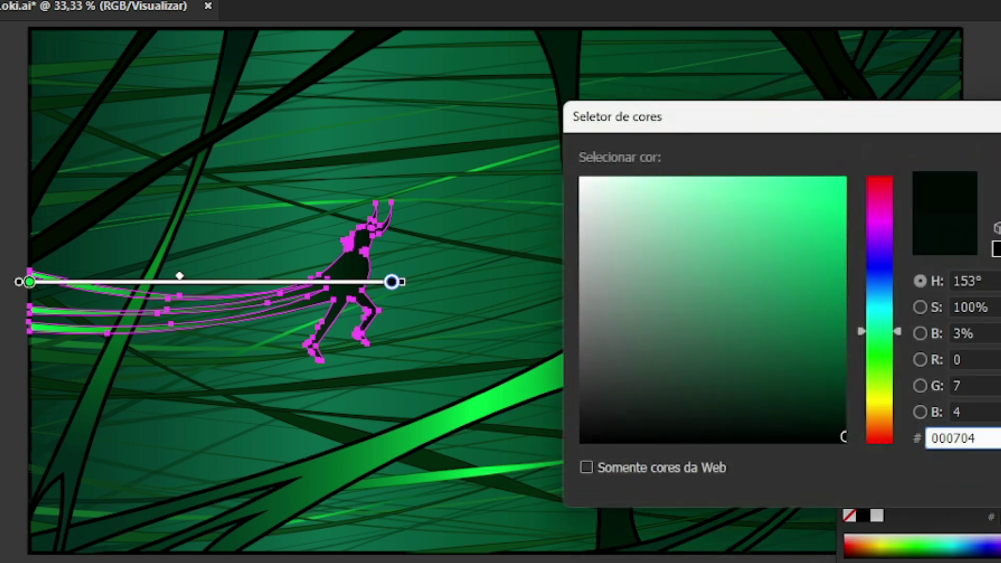
{"action": "key", "text": "Return"}
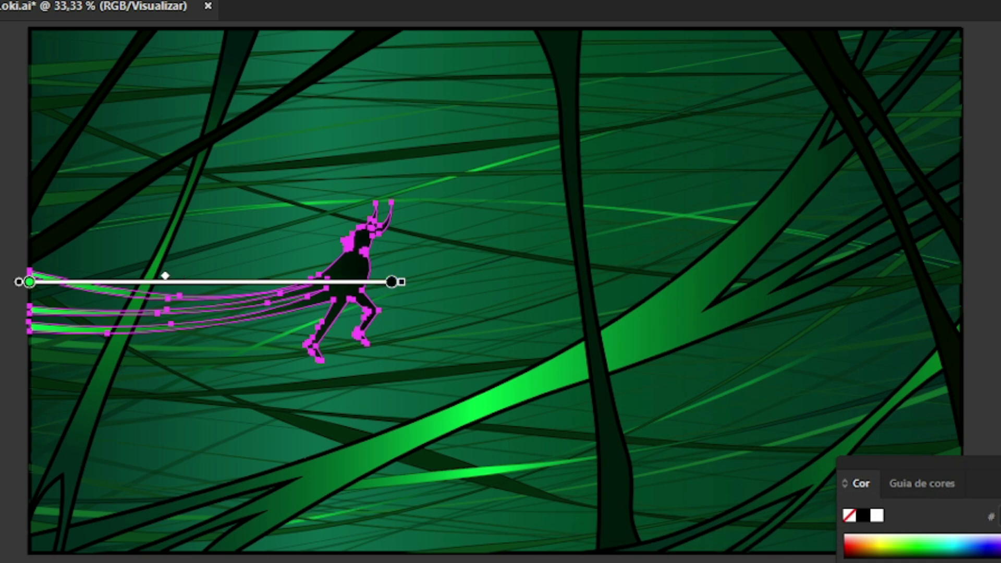
{"action": "key", "text": "a"}
{"action": "key", "text": "v"}
{"action": "left_click", "coordinate": [730, 157]}
{"action": "key", "text": "ctrl+shift+a"}
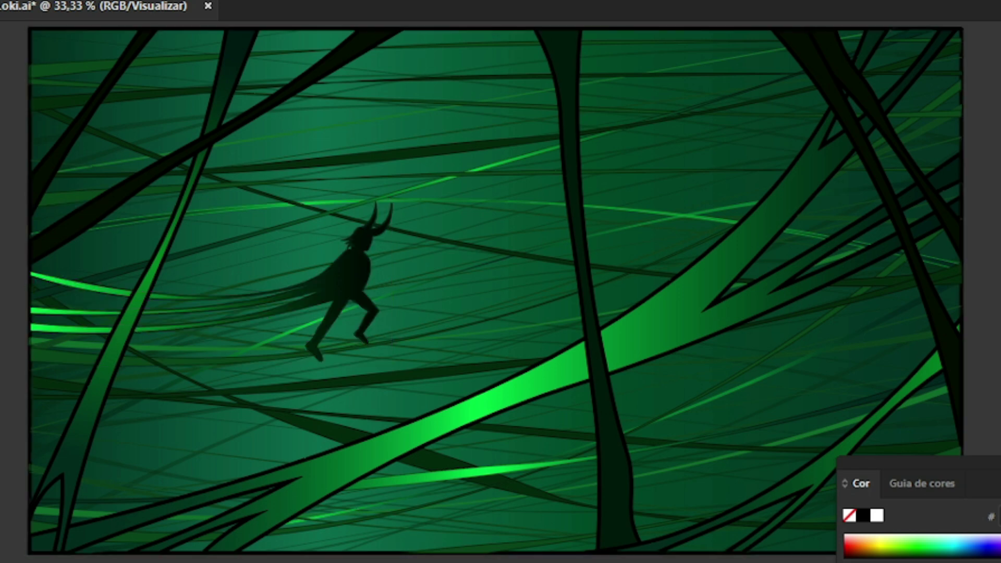
Try to lower the opacity of the long dark strand crossing behind the figure's horns
{"action": "scroll", "coordinate": [586, 232], "scroll_direction": "down", "scroll_amount": 2}
{"action": "scroll", "coordinate": [586, 232], "scroll_direction": "up", "scroll_amount": 1}
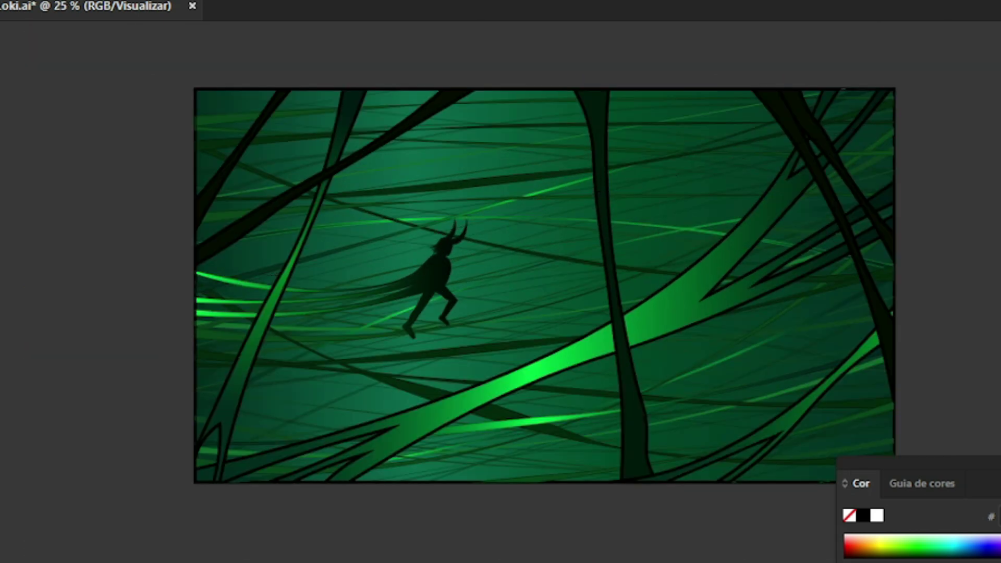
{"action": "scroll", "coordinate": [448, 290], "scroll_direction": "up", "scroll_amount": 2}
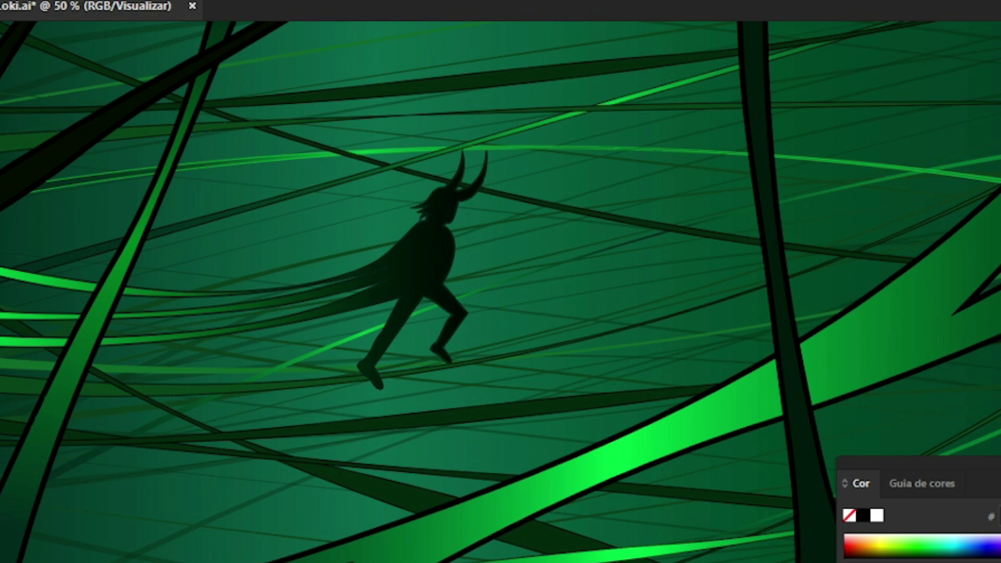
{"action": "left_click", "coordinate": [412, 274]}
{"action": "scroll", "coordinate": [412, 275], "scroll_direction": "down", "scroll_amount": 1}
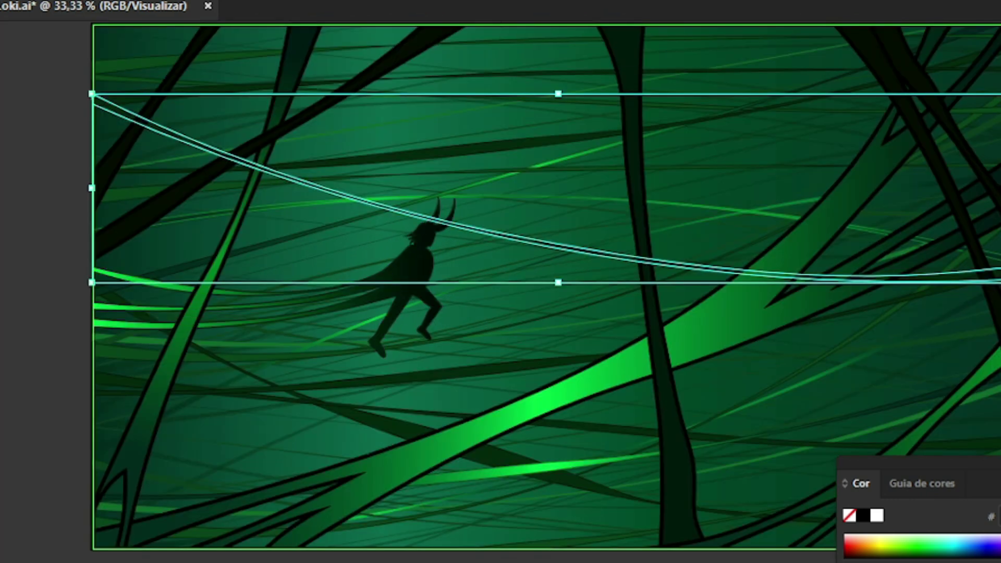
{"action": "left_click", "coordinate": [430, 1]}
{"action": "left_click", "coordinate": [523, 8]}
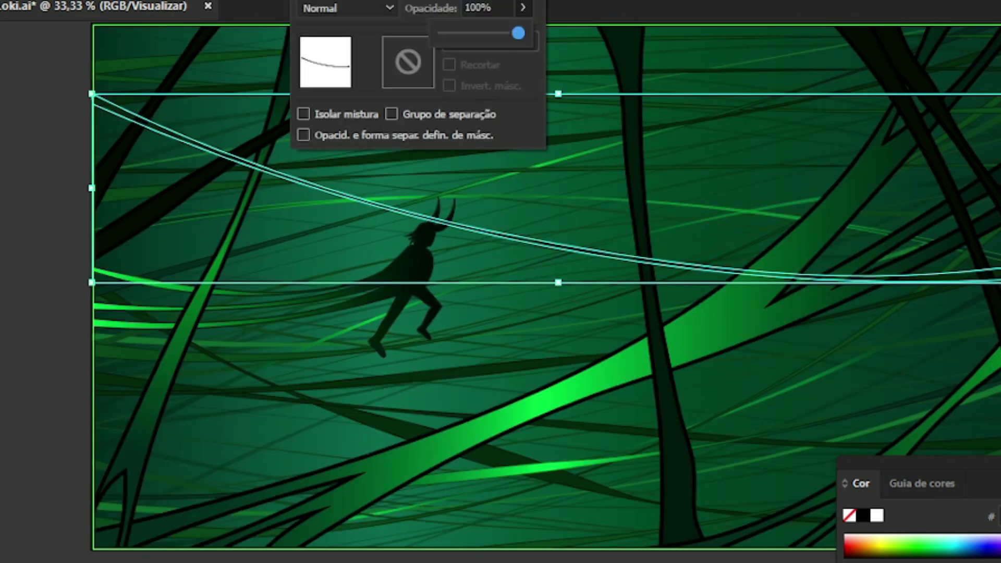
{"action": "left_click_drag", "start_coordinate": [518, 33], "coordinate": [488, 33]}
{"action": "key", "text": "Return"}
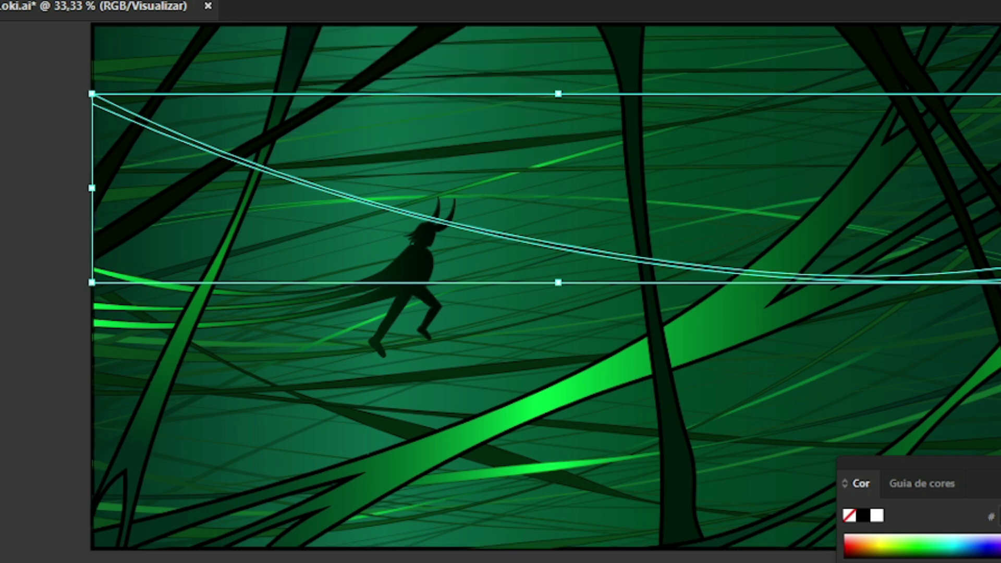
{"action": "key", "text": "ctrl+shift+a"}
{"action": "left_click", "coordinate": [358, 462]}
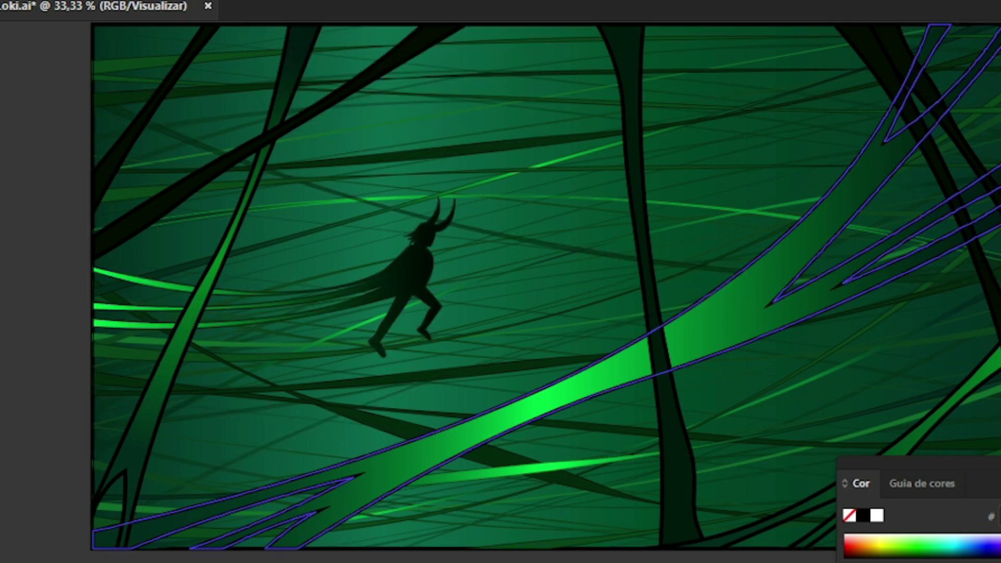
Change the fill of the strand behind the figure's horns to a lighter, less saturated dark green and deselect it
{"action": "scroll", "coordinate": [401, 204], "scroll_direction": "up", "scroll_amount": 4}
{"action": "scroll", "coordinate": [398, 210], "scroll_direction": "down", "scroll_amount": 2}
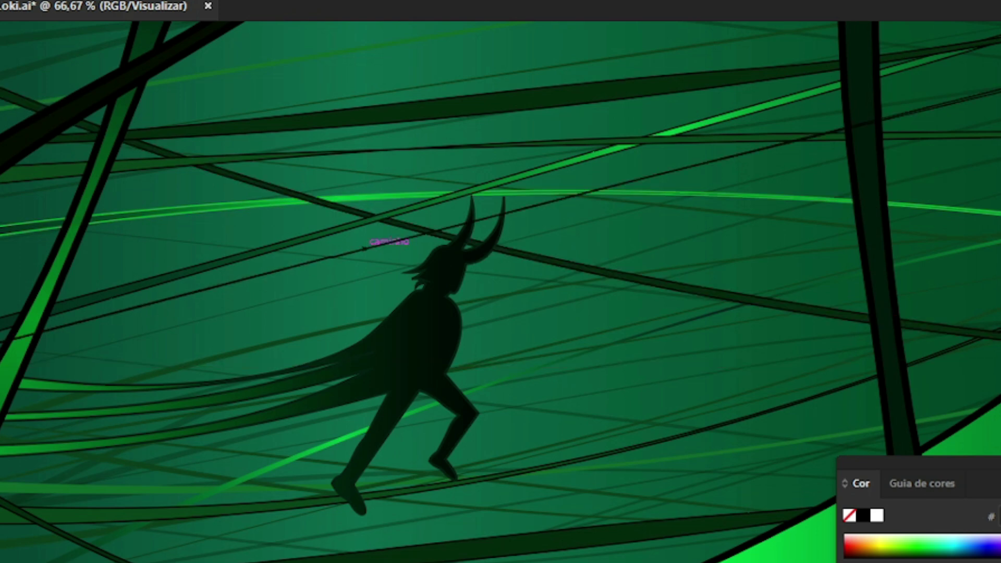
{"action": "left_click", "coordinate": [380, 216]}
{"action": "scroll", "coordinate": [380, 216], "scroll_direction": "down", "scroll_amount": 3}
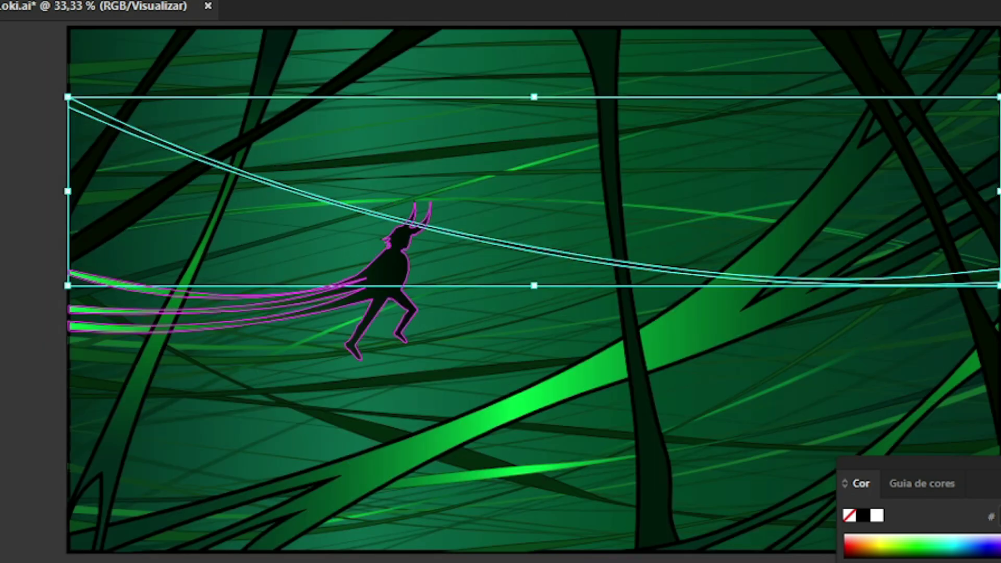
{"action": "scroll", "coordinate": [409, 343], "scroll_direction": "up", "scroll_amount": 1}
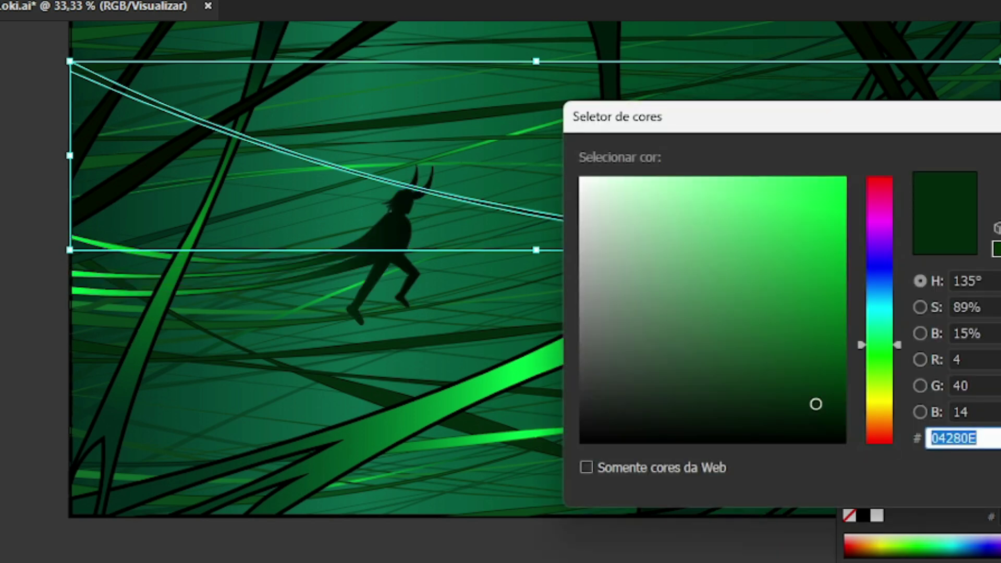
{"action": "mouse_move", "coordinate": [815, 403]}
{"action": "left_mouse_down"}
{"action": "mouse_move", "coordinate": [800, 360]}
{"action": "mouse_move", "coordinate": [780, 369]}
{"action": "left_mouse_up"}
{"action": "key", "text": "Return"}
{"action": "key", "text": "ctrl+shift+a"}
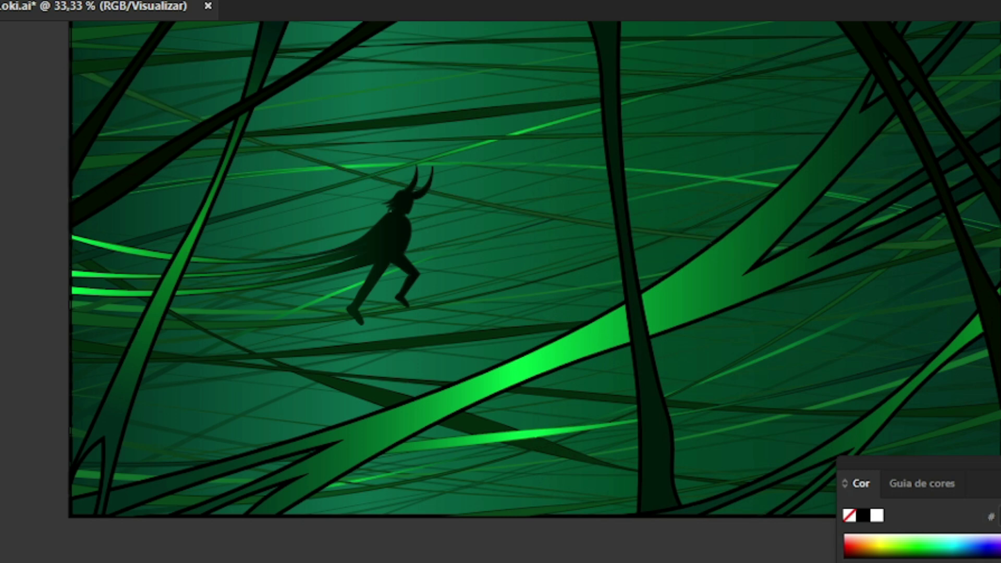
{"action": "scroll", "coordinate": [465, 353], "scroll_direction": "down", "scroll_amount": 2}
{"action": "scroll", "coordinate": [509, 317], "scroll_direction": "up", "scroll_amount": 1}
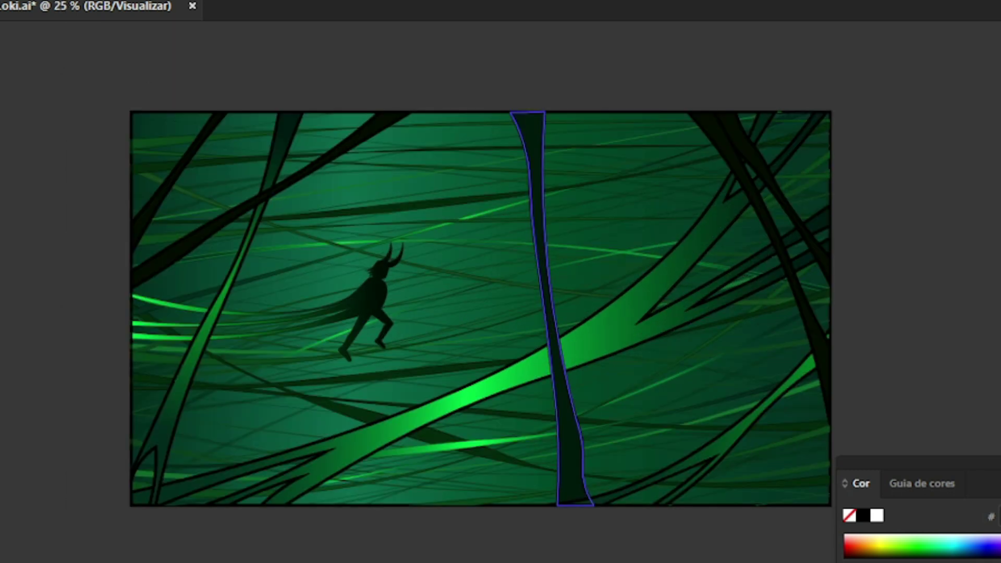
Deselect the dark vertical trunk and examine the whole scene's colour contrast around the horned figure and strands
{"action": "scroll", "coordinate": [554, 277], "scroll_direction": "down", "scroll_amount": 1}
{"action": "scroll", "coordinate": [460, 276], "scroll_direction": "up", "scroll_amount": 1}
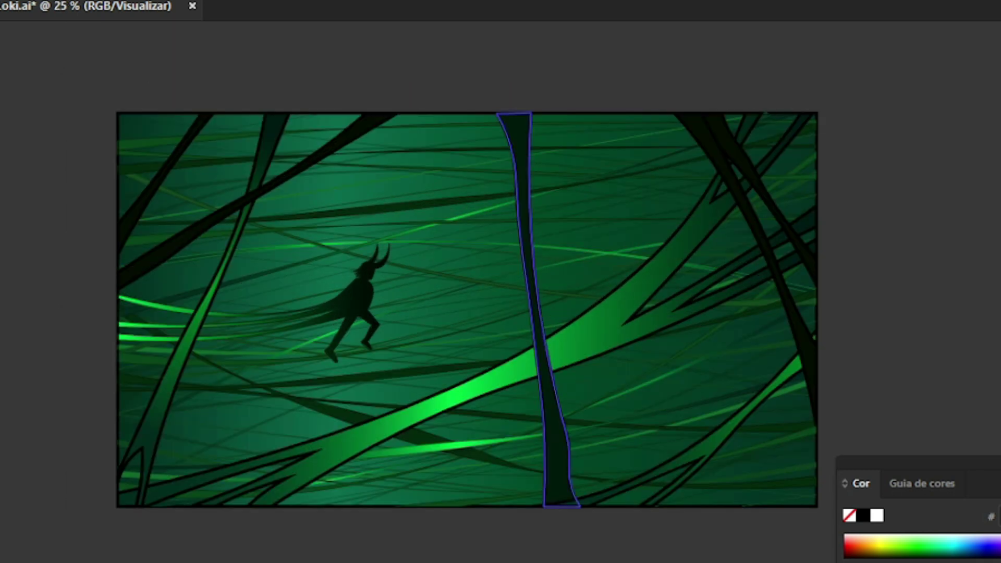
{"action": "scroll", "coordinate": [485, 146], "scroll_direction": "down", "scroll_amount": 1}
{"action": "scroll", "coordinate": [509, 152], "scroll_direction": "up", "scroll_amount": 1}
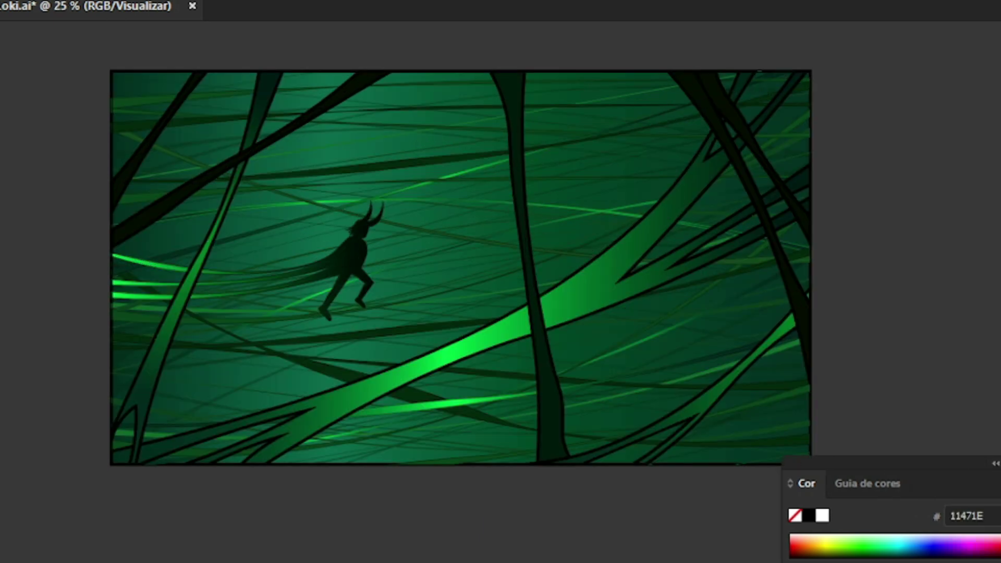
{"action": "scroll", "coordinate": [521, 237], "scroll_direction": "down", "scroll_amount": 1}
{"action": "scroll", "coordinate": [521, 237], "scroll_direction": "up", "scroll_amount": 1}
{"action": "scroll", "coordinate": [526, 248], "scroll_direction": "up", "scroll_amount": 1}
{"action": "scroll", "coordinate": [542, 240], "scroll_direction": "down", "scroll_amount": 1}
{"action": "scroll", "coordinate": [545, 233], "scroll_direction": "up", "scroll_amount": 1}
{"action": "scroll", "coordinate": [545, 233], "scroll_direction": "down", "scroll_amount": 1}
{"action": "scroll", "coordinate": [546, 233], "scroll_direction": "up", "scroll_amount": 1}
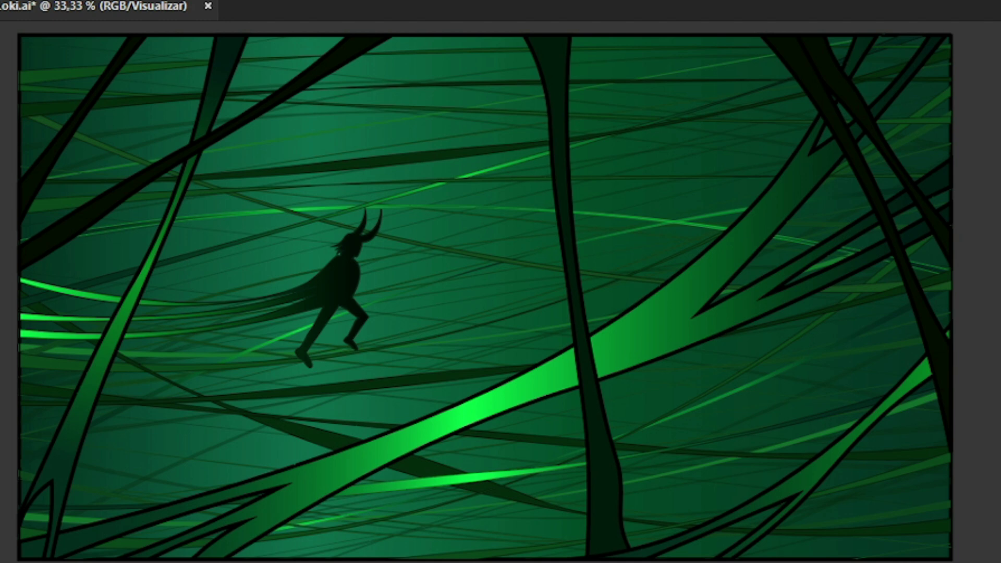
Add a stop to the background's gradient just to the right of the horned figure's body and colour it 07A35C
{"action": "key", "text": "ctrl+a"}
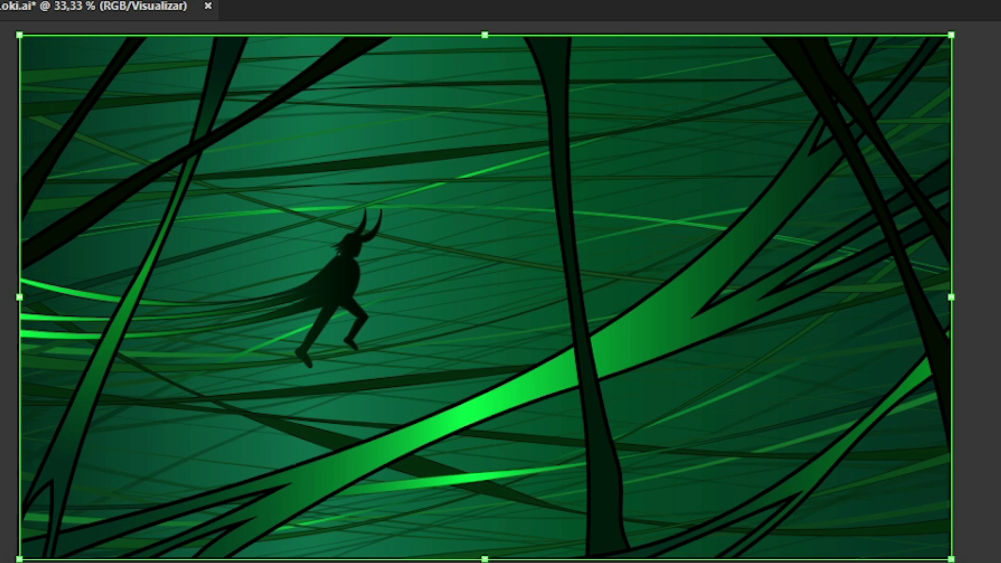
{"action": "key", "text": "g"}
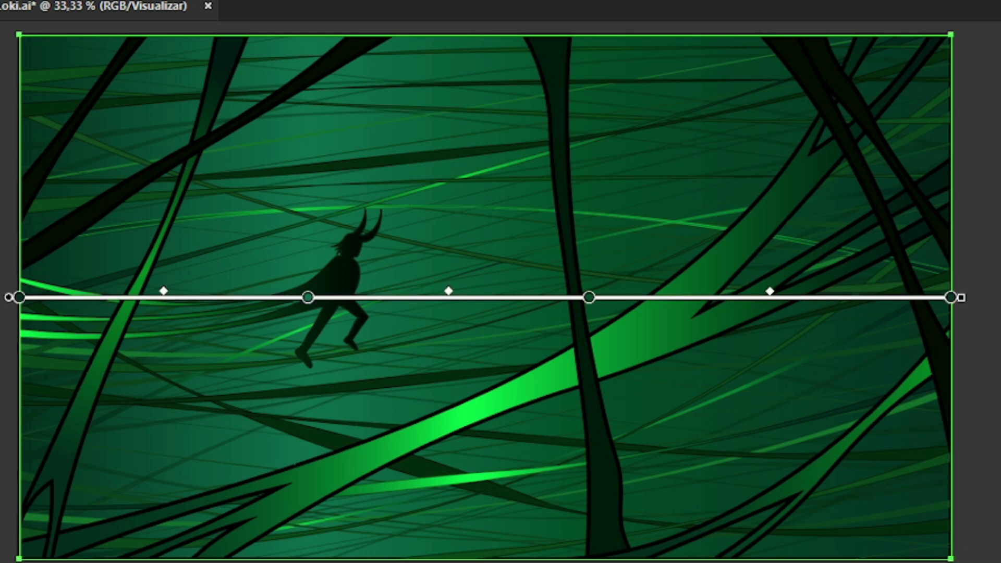
{"action": "left_click", "coordinate": [370, 297]}
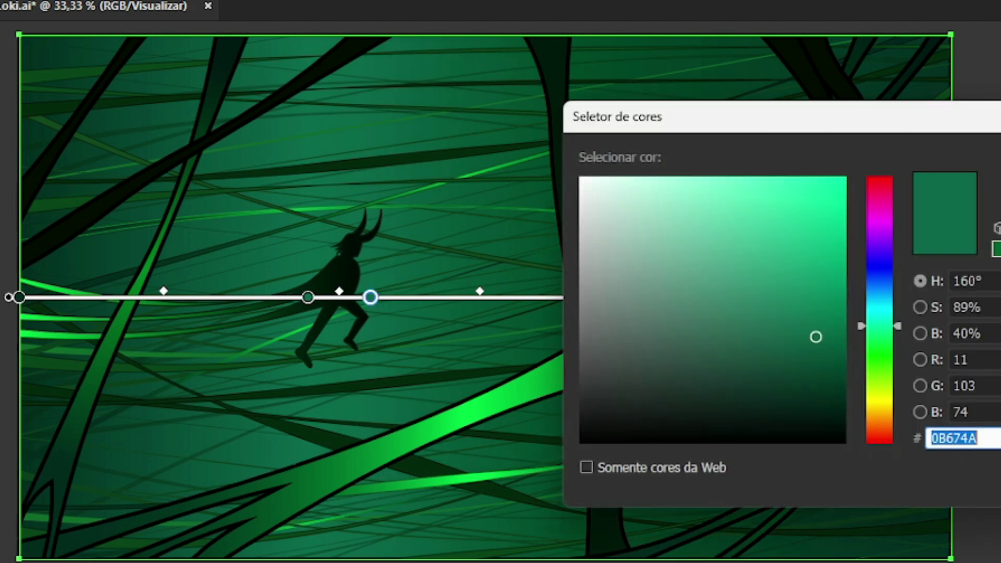
{"action": "left_click_drag", "start_coordinate": [827, 280], "coordinate": [834, 272]}
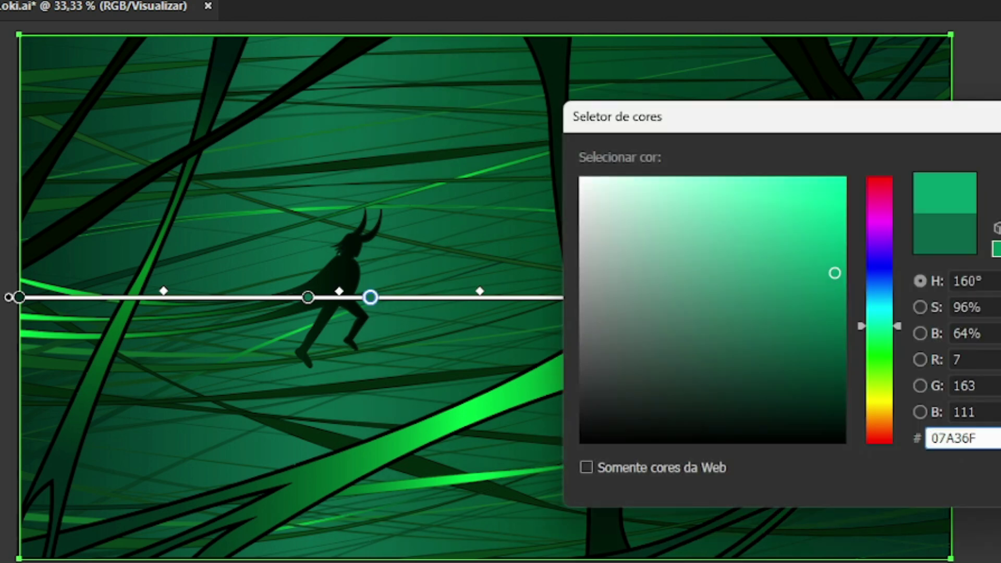
{"action": "type", "text": "07A35C"}
{"action": "key", "text": "Return"}
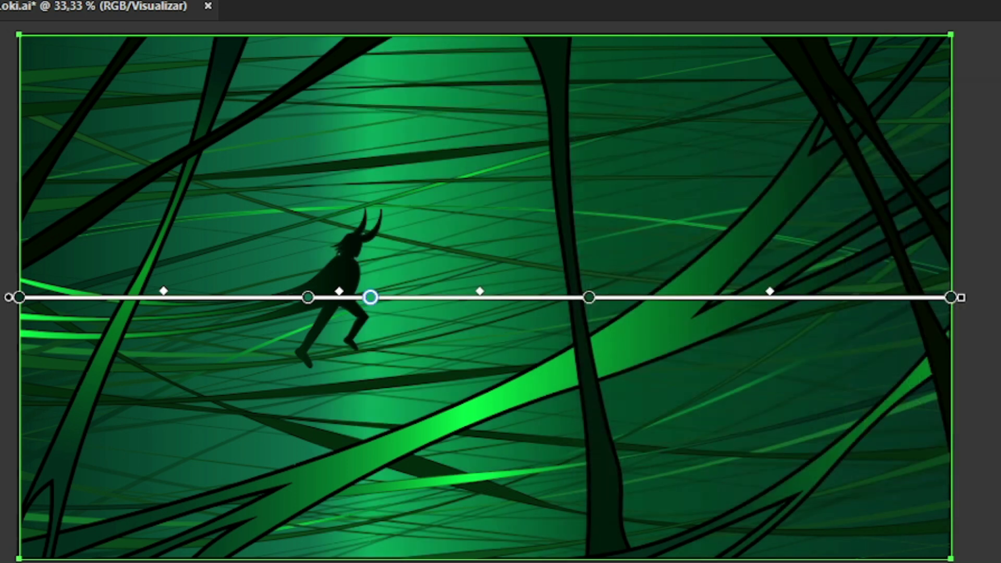
Reposition the background gradient's inner stops and midpoint so the bright green stop sits behind the figure, removing the extra stop beside it
{"action": "left_click_drag", "start_coordinate": [307, 297], "coordinate": [229, 297]}
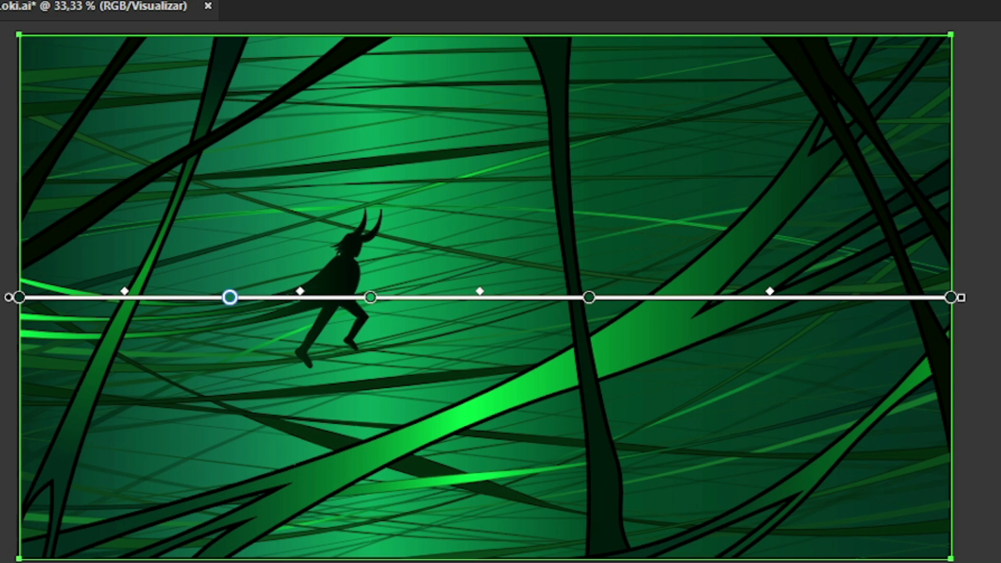
{"action": "left_click_drag", "start_coordinate": [370, 297], "coordinate": [318, 297]}
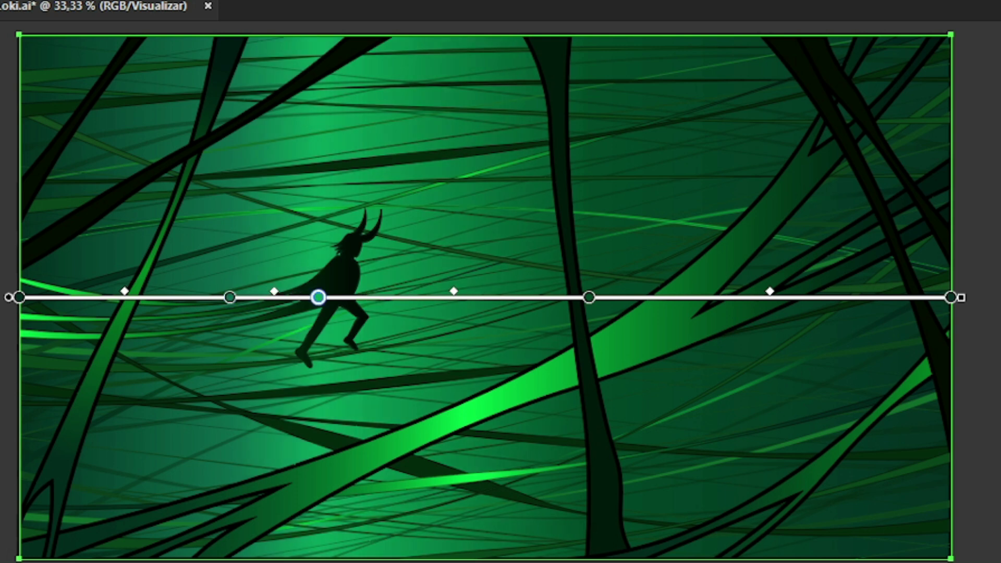
{"action": "left_click_drag", "start_coordinate": [588, 297], "coordinate": [521, 297]}
{"action": "left_click", "coordinate": [354, 297]}
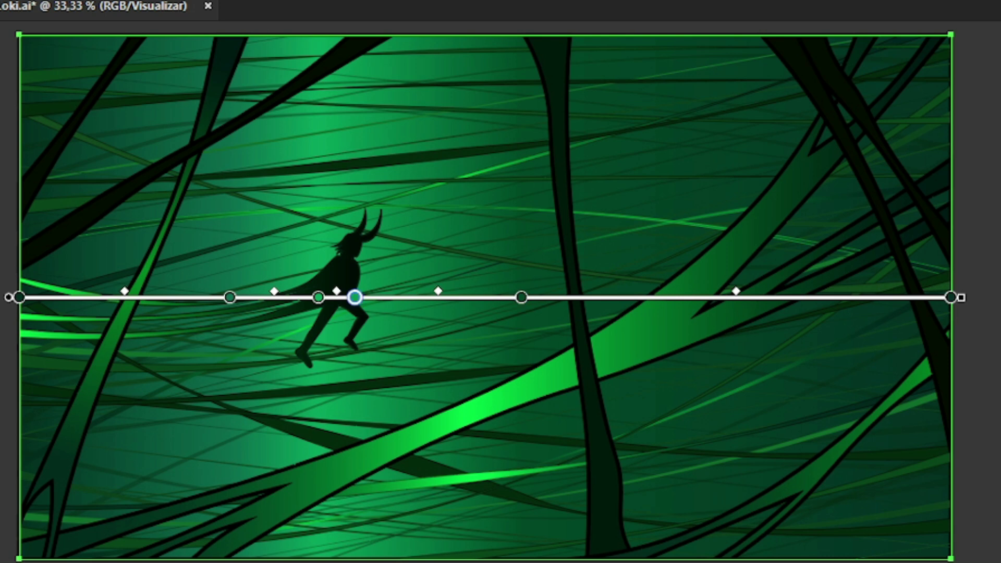
{"action": "key", "text": "Delete"}
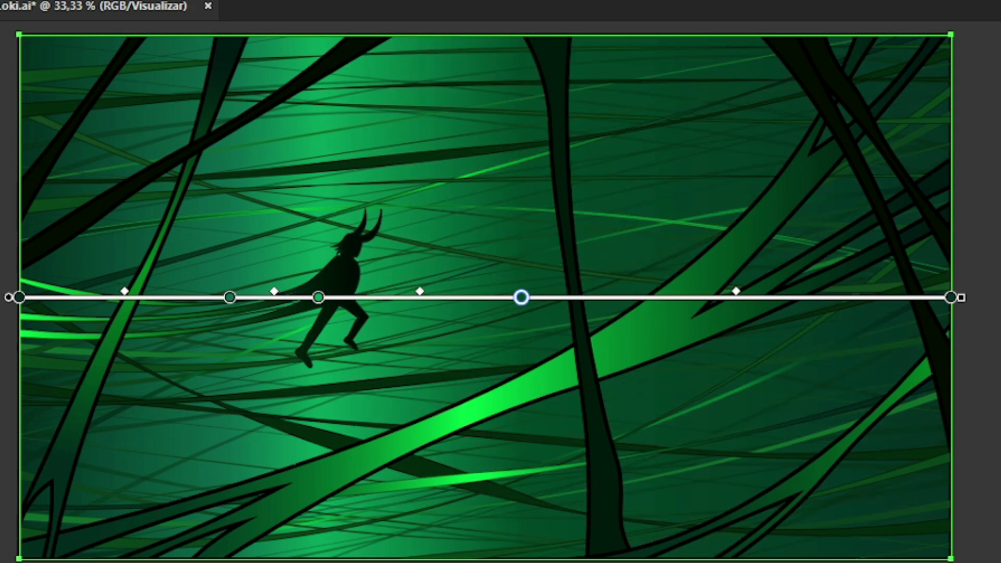
{"action": "left_click", "coordinate": [317, 297]}
{"action": "left_click_drag", "start_coordinate": [318, 297], "coordinate": [349, 297]}
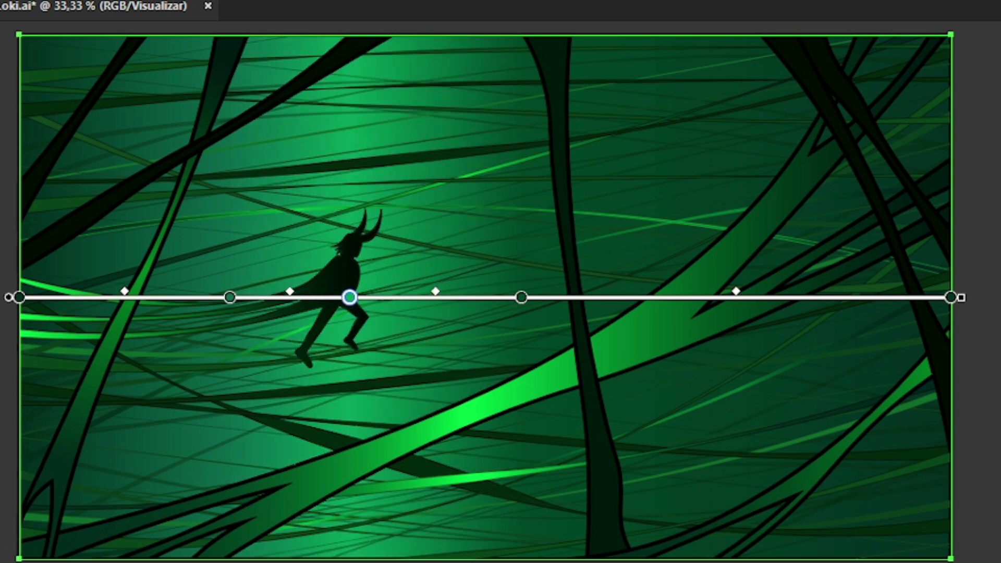
{"action": "mouse_move", "coordinate": [290, 291]}
{"action": "left_mouse_down"}
{"action": "mouse_move", "coordinate": [275, 290]}
{"action": "mouse_move", "coordinate": [334, 291]}
{"action": "mouse_move", "coordinate": [276, 291]}
{"action": "left_mouse_up"}
Try the darker green 048C51 on the bright background stop and try moving the neighbouring inner stop closer to the scene's left edge
{"action": "left_click", "coordinate": [349, 297]}
{"action": "double_click", "coordinate": [349, 297]}
{"action": "left_click_drag", "start_coordinate": [831, 274], "coordinate": [844, 308]}
{"action": "key", "text": "Return"}
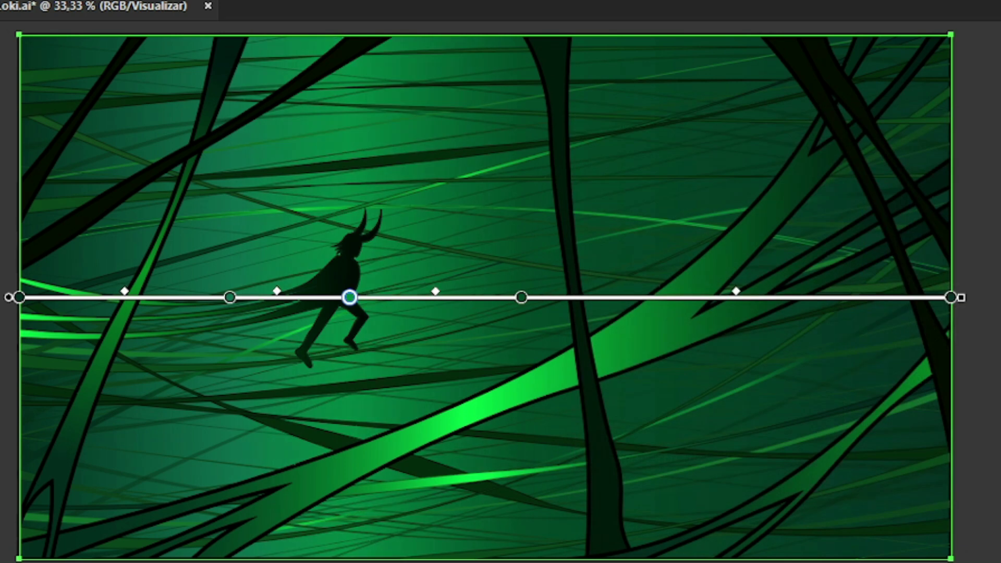
{"action": "double_click", "coordinate": [349, 297]}
{"action": "type", "text": "048C48"}
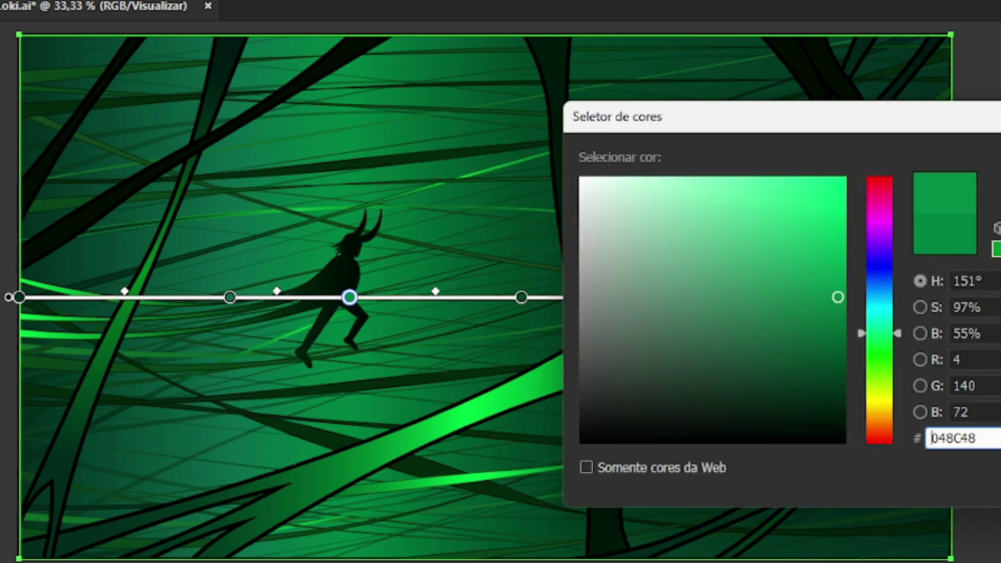
{"action": "key", "text": "Up"}
{"action": "key", "text": "Up"}
{"action": "key", "text": "Up"}
{"action": "key", "text": "Up"}
{"action": "key", "text": "Return"}
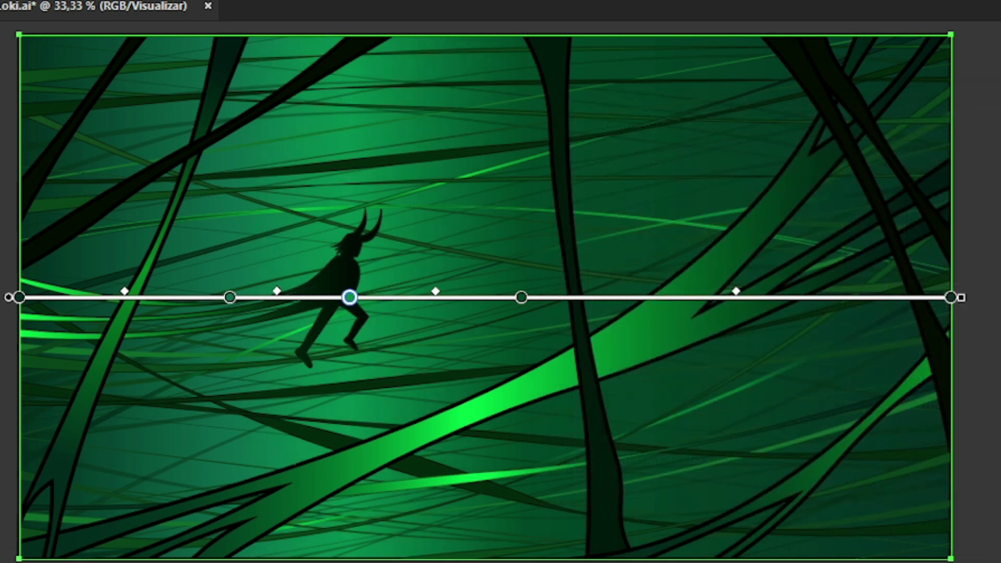
{"action": "left_click_drag", "start_coordinate": [229, 297], "coordinate": [188, 297]}
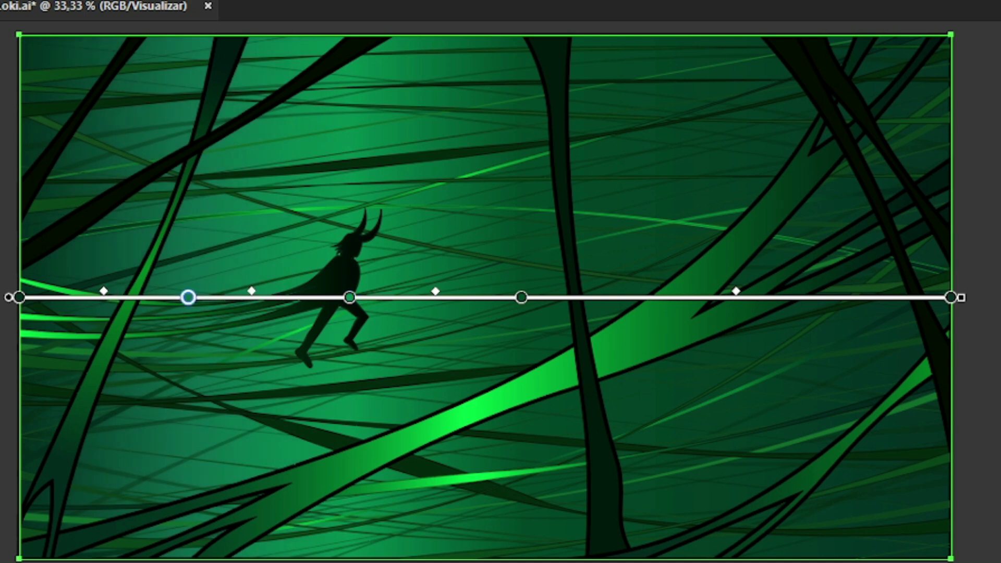
{"action": "key", "text": "ctrl+z"}
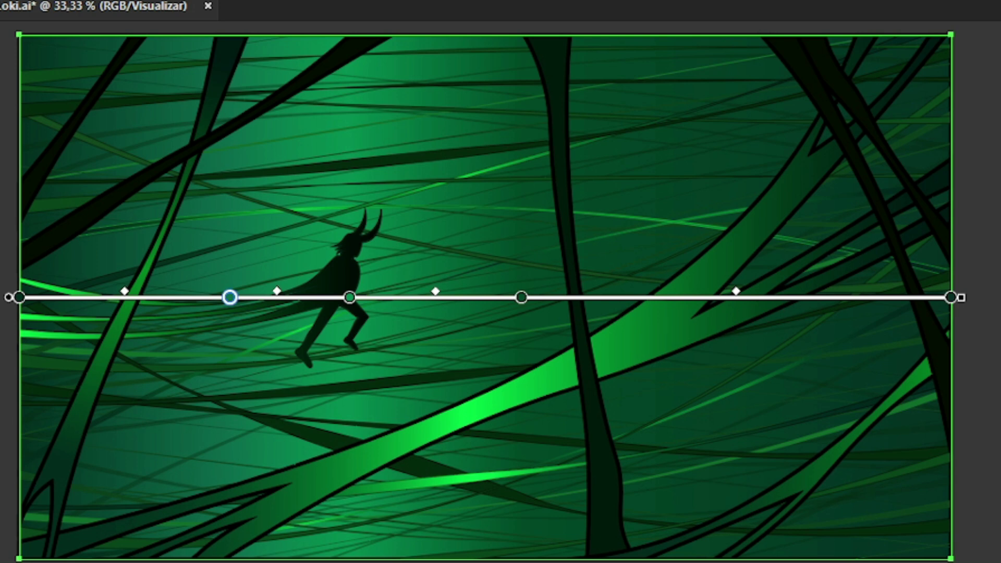
Set the bright background gradient stop behind the figure to the deeper green 03774A
{"action": "left_click", "coordinate": [349, 297]}
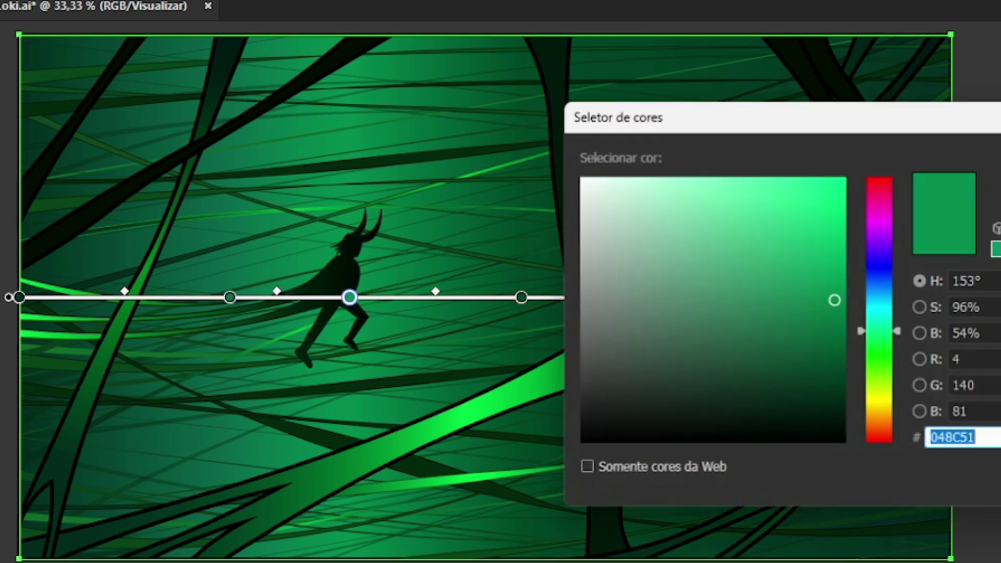
{"action": "type", "text": "077744037742"}
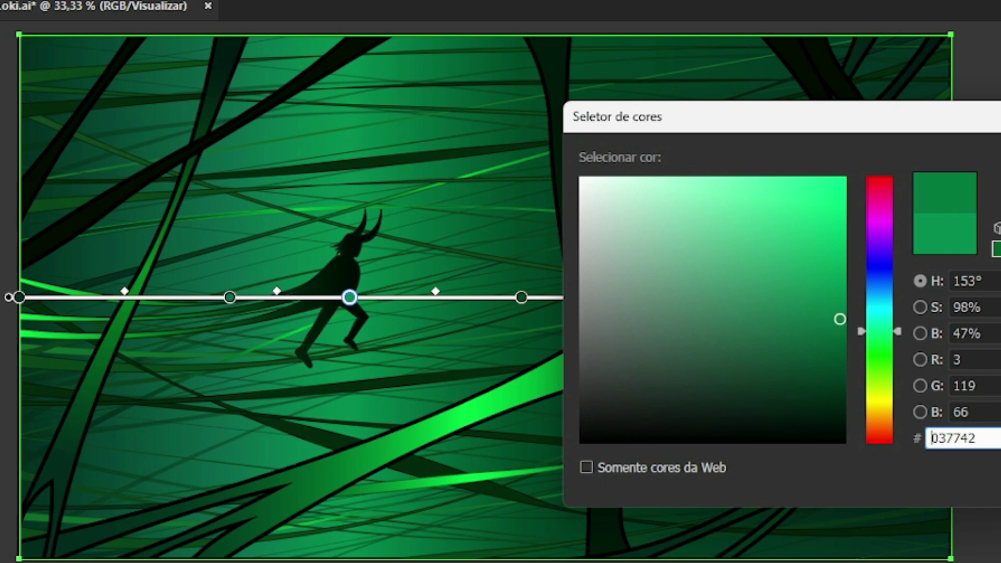
{"action": "key", "text": "BackSpace"}
{"action": "type", "text": "A"}
{"action": "key", "text": "Return"}
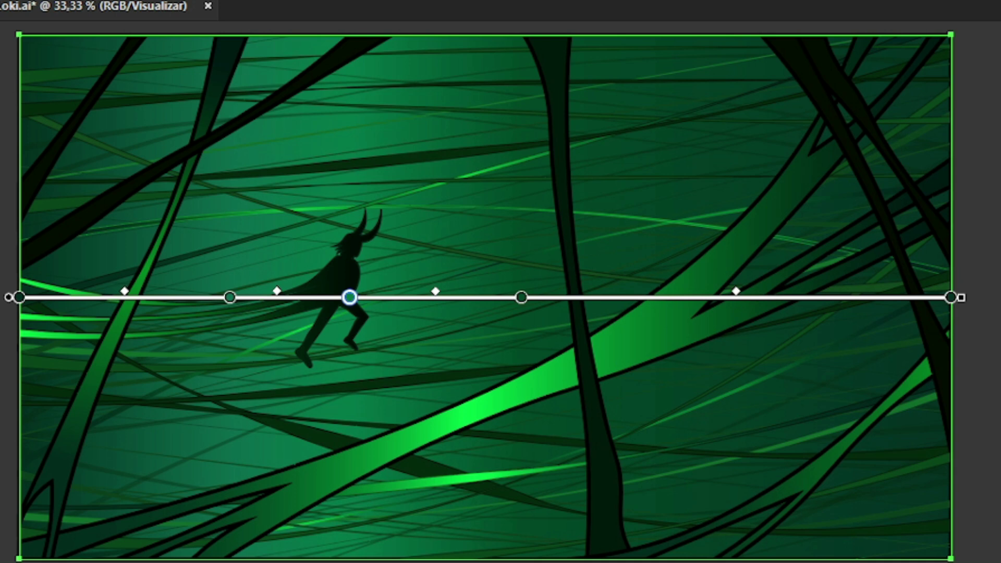
Darken the background gradient's end stop at the scene's right edge to 03261C
{"action": "left_click", "coordinate": [950, 297]}
{"action": "double_click", "coordinate": [950, 297]}
{"action": "type", "text": "03261C"}
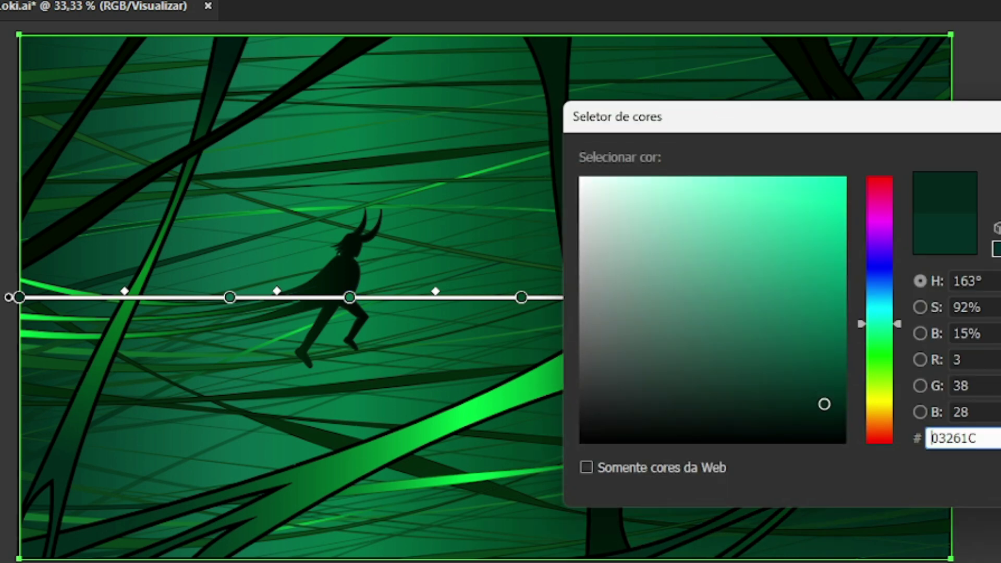
{"action": "key", "text": "Return"}
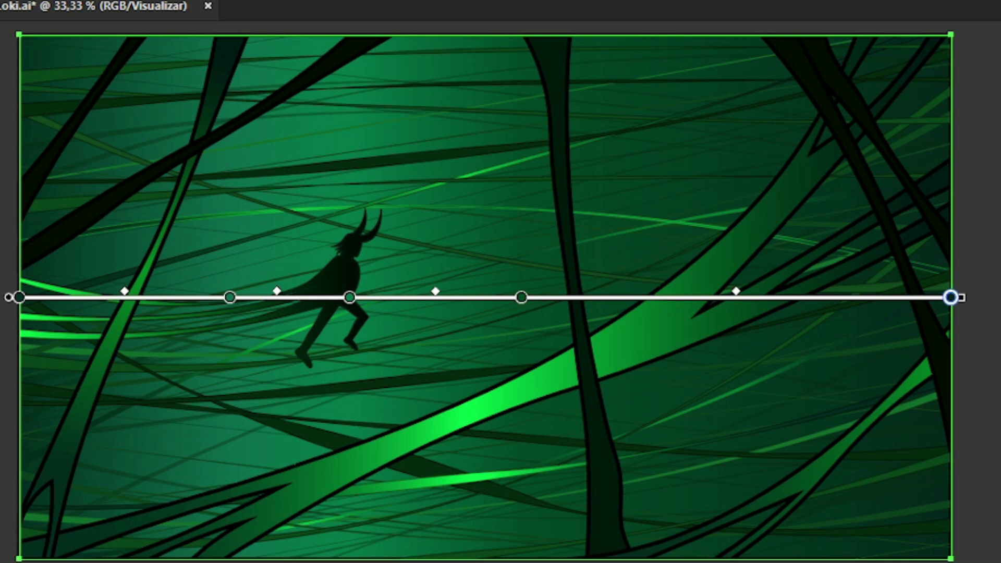
Darken the background gradient's end stop at the scene's left edge to 022318 and deselect the background
{"action": "left_click", "coordinate": [19, 298]}
{"action": "double_click", "coordinate": [19, 297]}
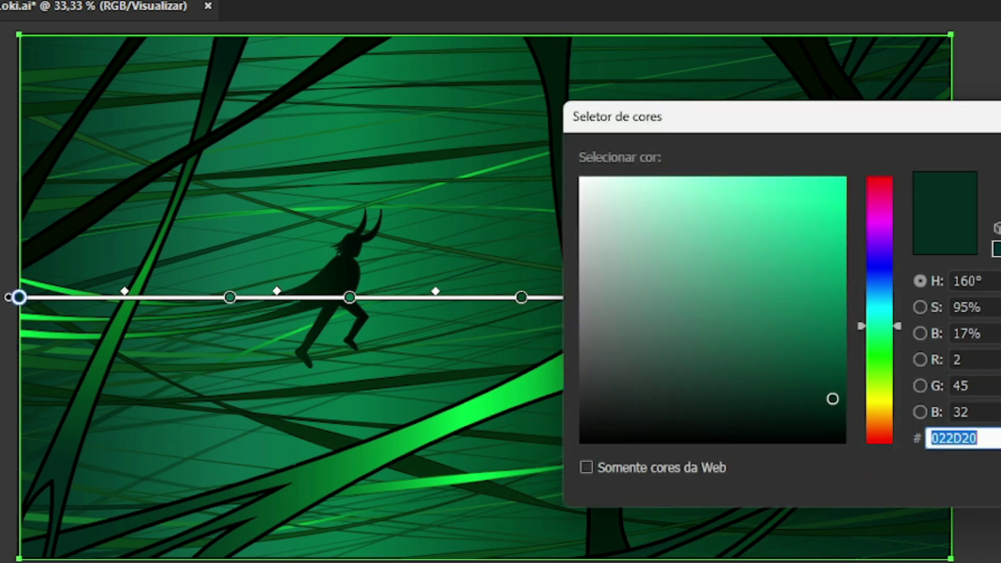
{"action": "type", "text": "022318"}
{"action": "key", "text": "Return"}
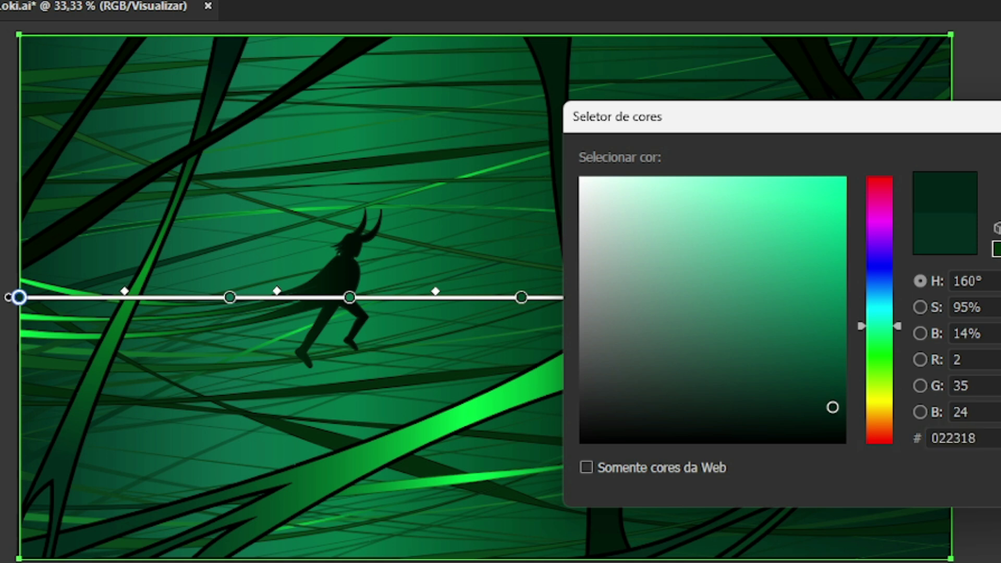
{"action": "key", "text": "v"}
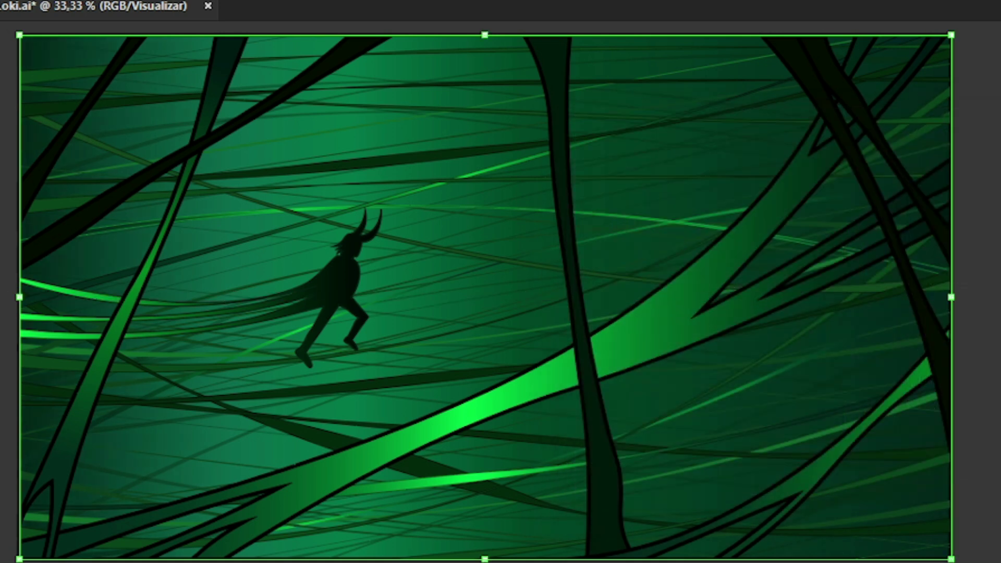
{"action": "key", "text": "ctrl+minus"}
{"action": "key", "text": "ctrl+shift+a"}
{"action": "key", "text": "ctrl+plus"}
{"action": "key", "text": "ctrl+minus"}
{"action": "key", "text": "ctrl+plus"}
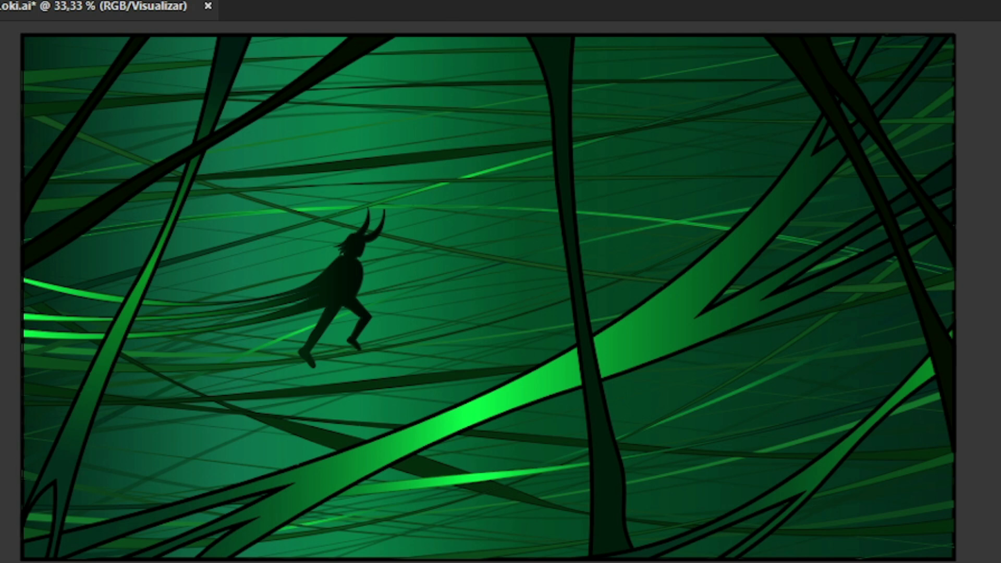
Try to delete the group of thin strands crossing the background behind the figure
{"action": "left_click", "coordinate": [495, 349]}
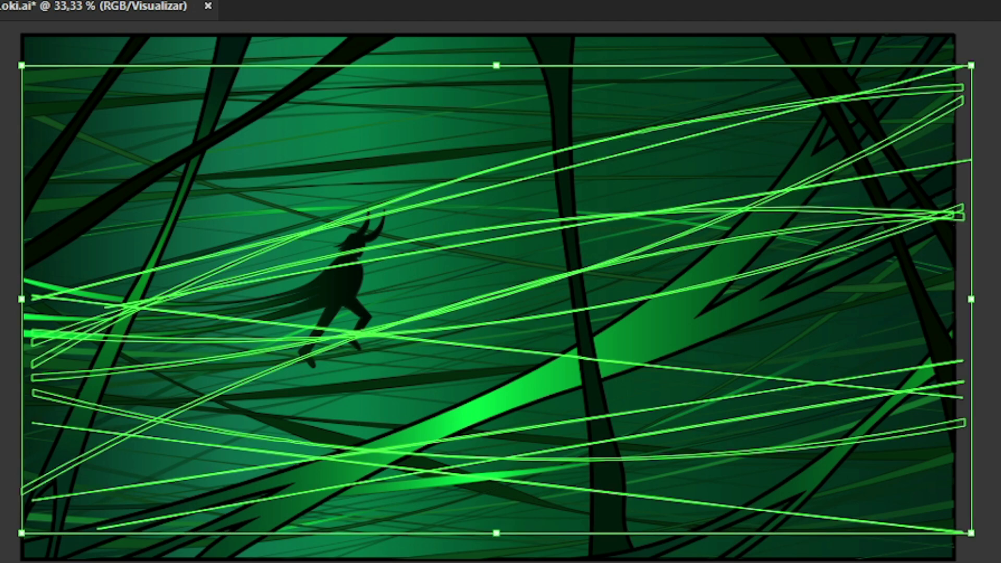
{"action": "key", "text": "Delete"}
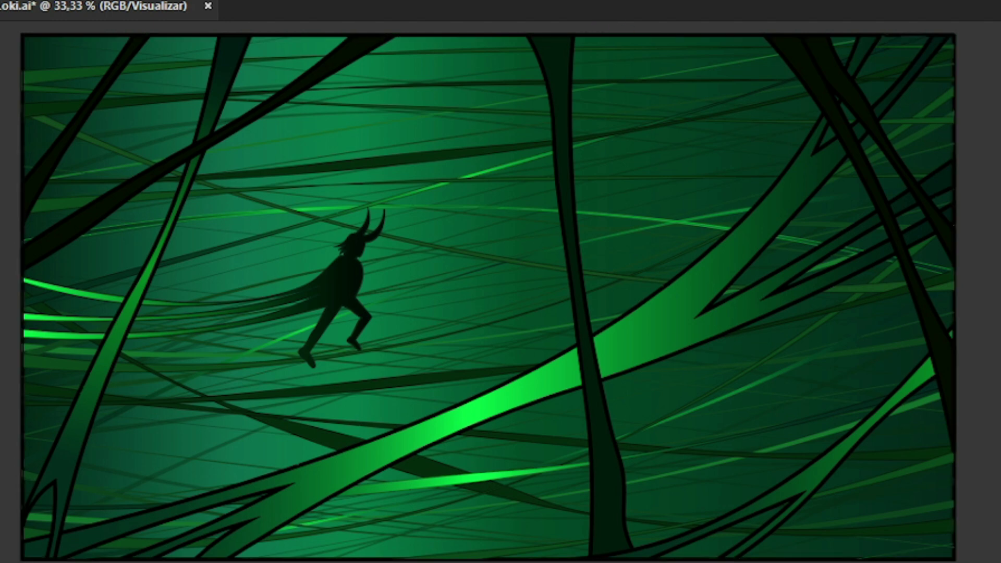
{"action": "key", "text": "ctrl+a"}
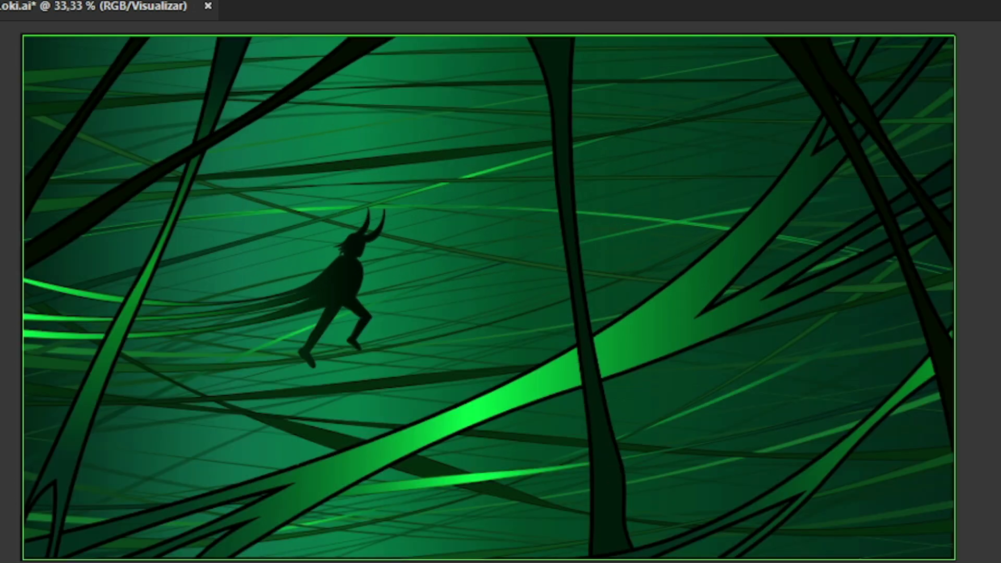
Examine the horned figure's silhouette and outline colour up close against the surrounding background
{"action": "key", "text": "ctrl+1"}
{"action": "key", "text": "ctrl+0"}
{"action": "key", "text": "ctrl+plus"}
{"action": "key", "text": "ctrl+plus"}
{"action": "key", "text": "ctrl+plus"}
{"action": "key", "text": "ctrl+plus"}
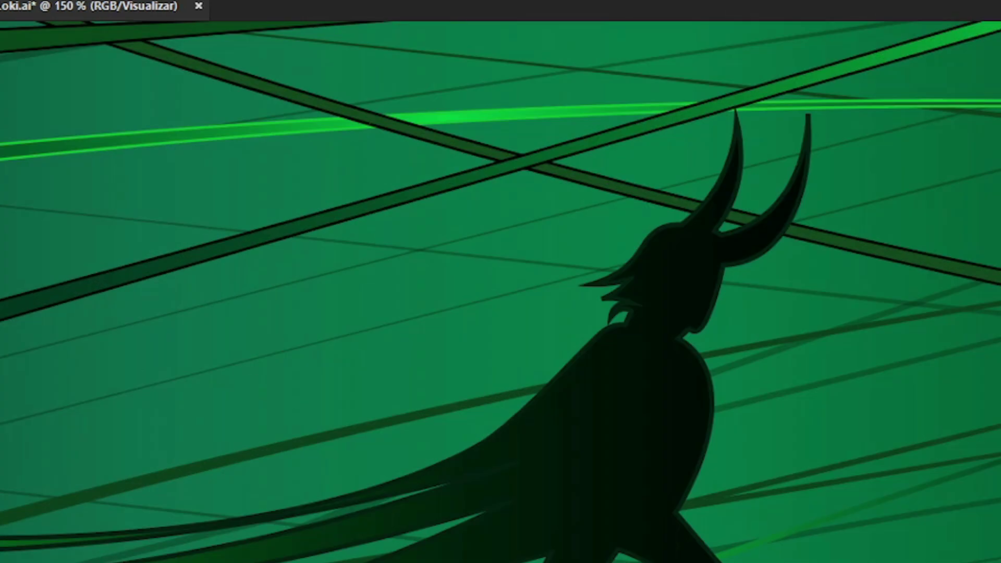
{"action": "key", "text": "ctrl+plus"}
{"action": "key", "text": "ctrl+plus"}
{"action": "key", "text": "ctrl+minus"}
{"action": "key", "text": "ctrl+minus"}
{"action": "key", "text": "ctrl+minus"}
{"action": "key", "text": "ctrl+minus"}
{"action": "key", "text": "ctrl+minus"}
{"action": "key", "text": "ctrl+minus"}
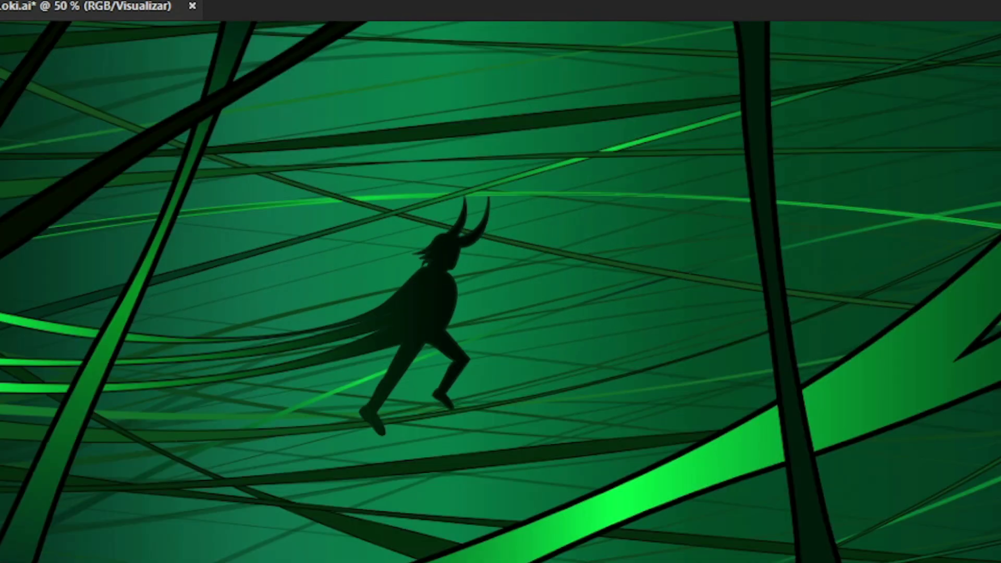
Set the horned figure's outline colour to the near-black green 000503, deselect it and check the silhouette up close
{"action": "key", "text": "ctrl+3"}
{"action": "key", "text": "ctrl+alt+3"}
{"action": "key", "text": "ctrl+alt+2"}
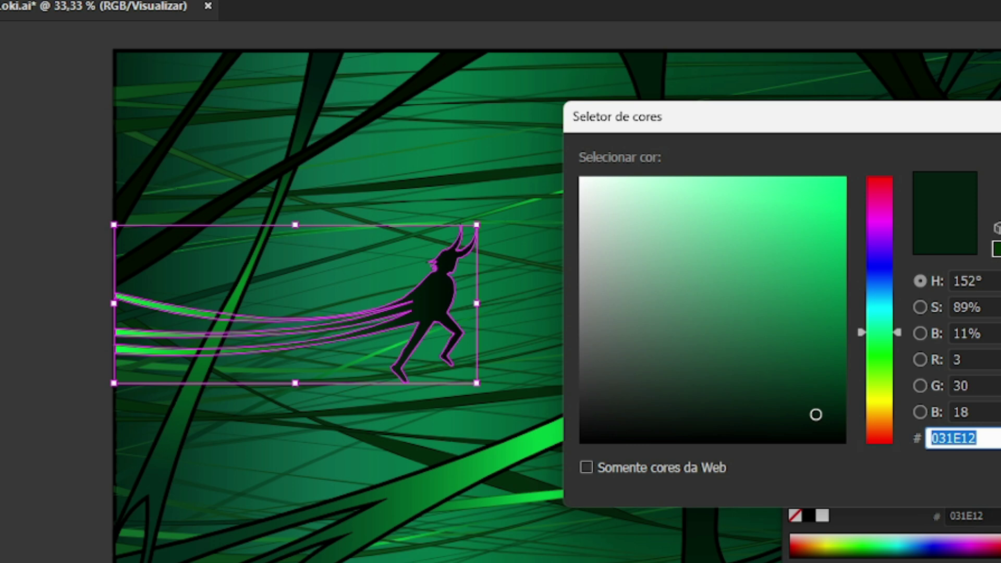
{"action": "type", "text": "000704"}
{"action": "left_click_drag", "start_coordinate": [834, 436], "coordinate": [844, 437]}
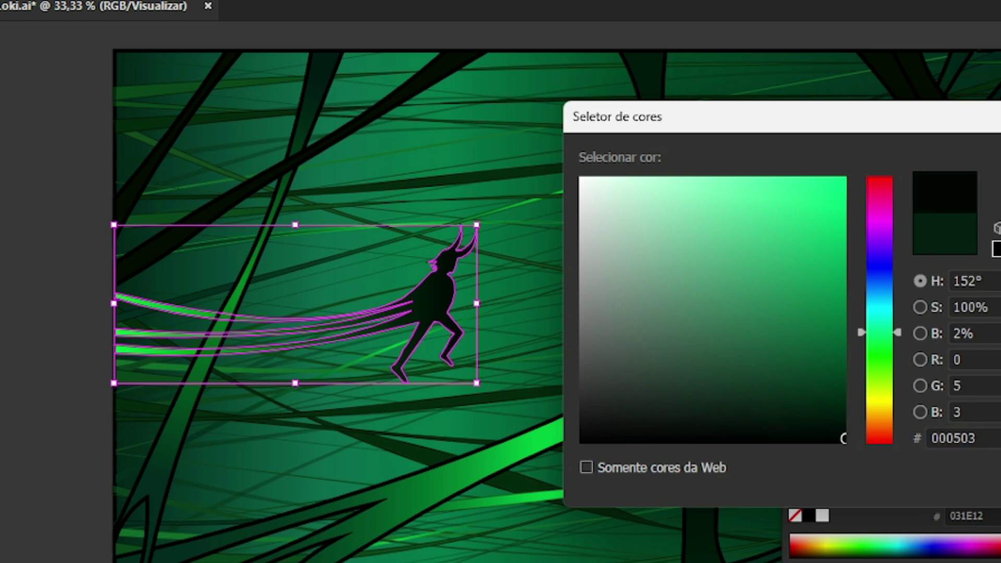
{"action": "key", "text": "Return"}
{"action": "key", "text": "ctrl+shift+a"}
{"action": "scroll", "coordinate": [371, 286], "scroll_direction": "up", "scroll_amount": 4}
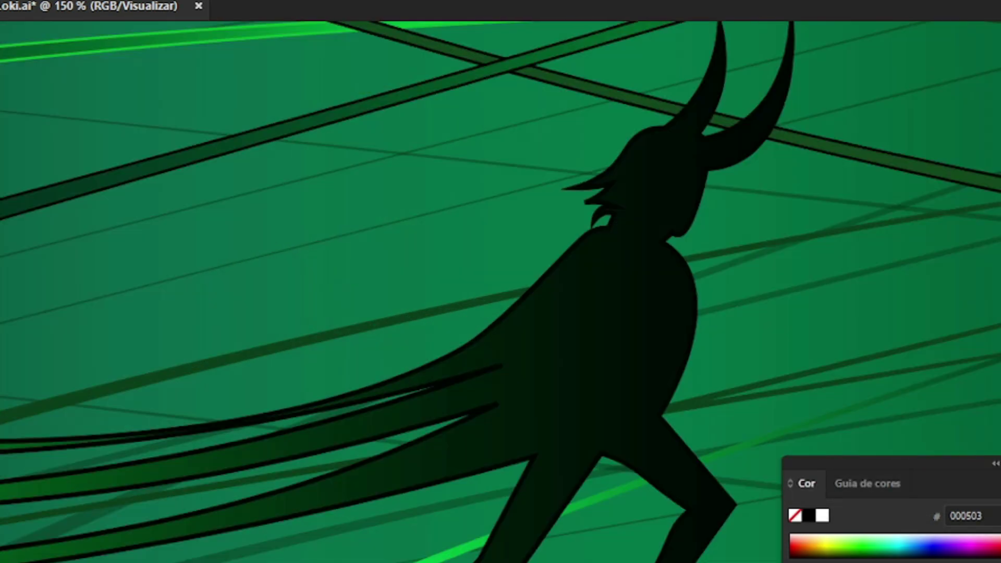
Examine the horned figure's contrast and placement up close and within the whole forest scene
{"action": "scroll", "coordinate": [391, 289], "scroll_direction": "down", "scroll_amount": 5}
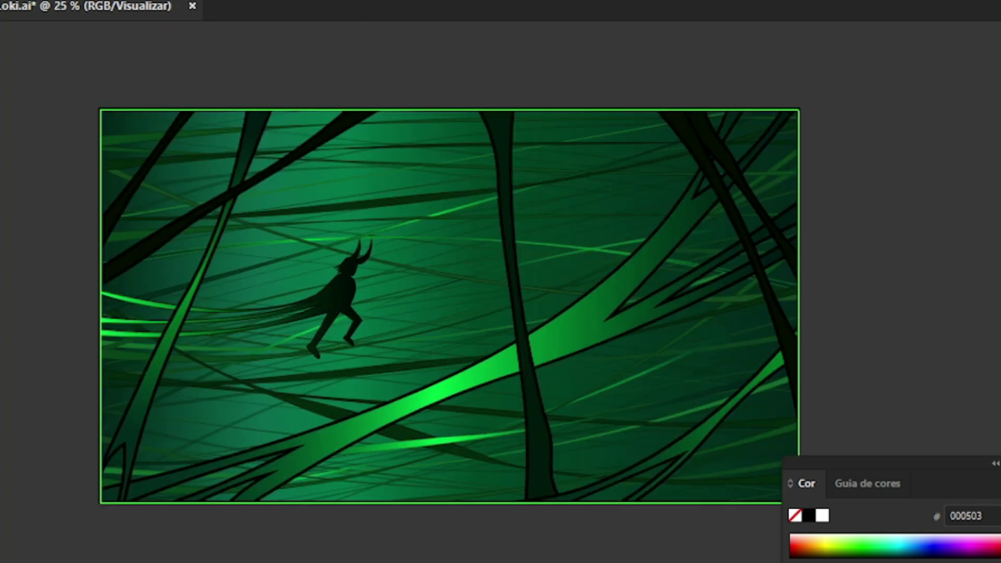
{"action": "scroll", "coordinate": [390, 289], "scroll_direction": "up", "scroll_amount": 1}
{"action": "scroll", "coordinate": [391, 290], "scroll_direction": "down", "scroll_amount": 1}
{"action": "scroll", "coordinate": [391, 289], "scroll_direction": "up", "scroll_amount": 1}
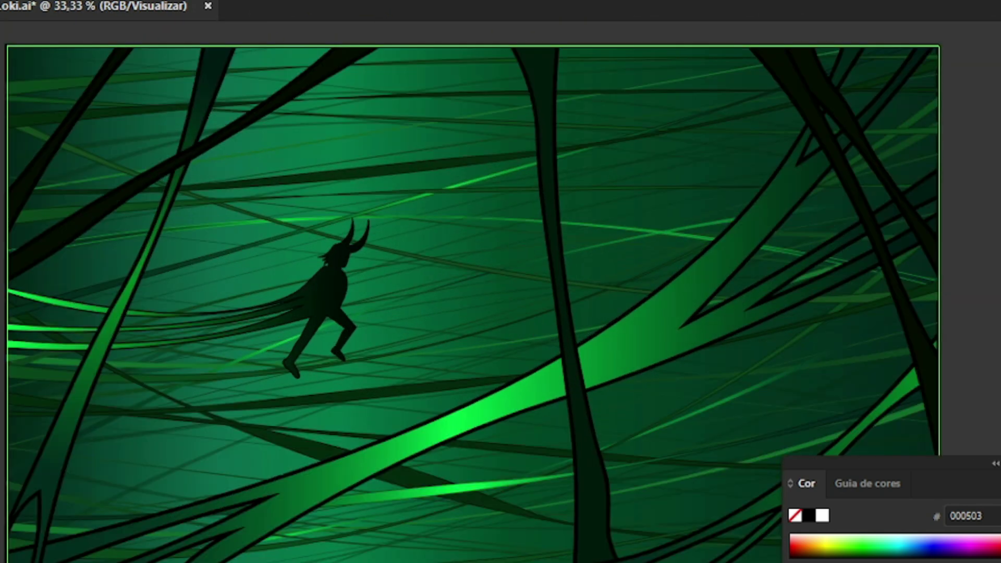
{"action": "scroll", "coordinate": [297, 237], "scroll_direction": "up", "scroll_amount": 4}
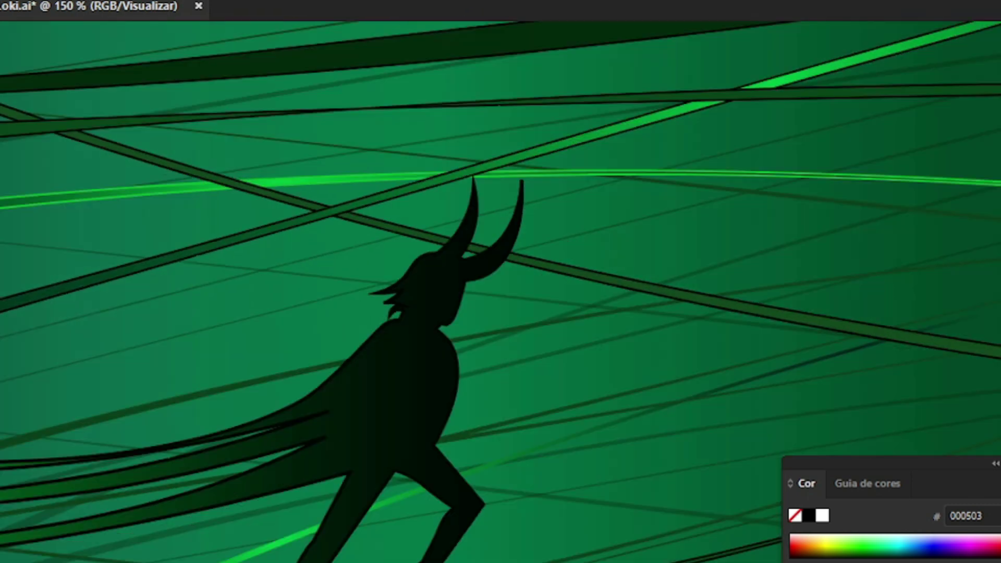
{"action": "scroll", "coordinate": [296, 237], "scroll_direction": "down", "scroll_amount": 4}
{"action": "scroll", "coordinate": [459, 289], "scroll_direction": "down", "scroll_amount": 2}
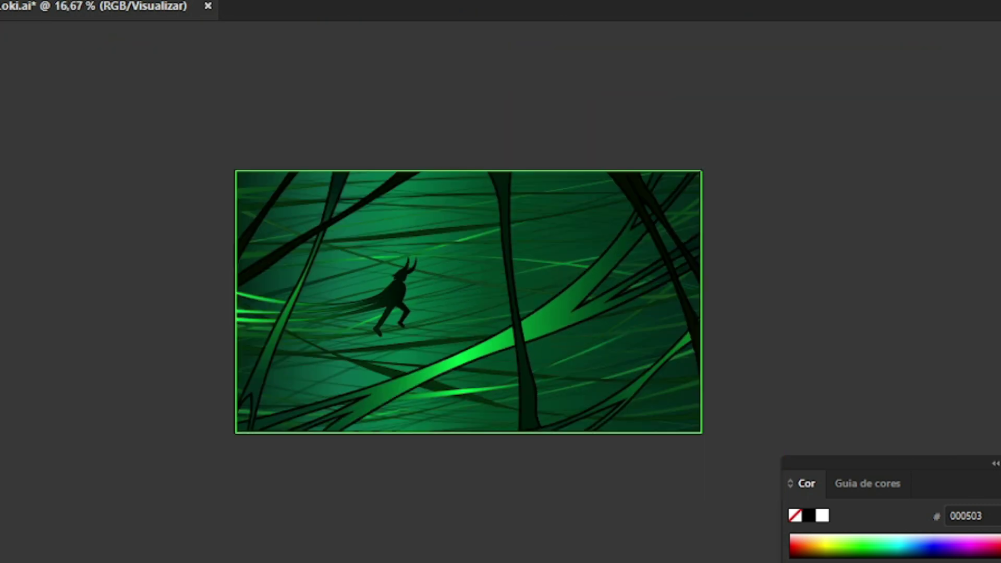
{"action": "scroll", "coordinate": [459, 289], "scroll_direction": "up", "scroll_amount": 1}
{"action": "scroll", "coordinate": [479, 318], "scroll_direction": "up", "scroll_amount": 1}
{"action": "scroll", "coordinate": [479, 318], "scroll_direction": "down", "scroll_amount": 1}
{"action": "scroll", "coordinate": [480, 318], "scroll_direction": "up", "scroll_amount": 1}
{"action": "scroll", "coordinate": [479, 318], "scroll_direction": "down", "scroll_amount": 1}
{"action": "scroll", "coordinate": [458, 292], "scroll_direction": "up", "scroll_amount": 1}
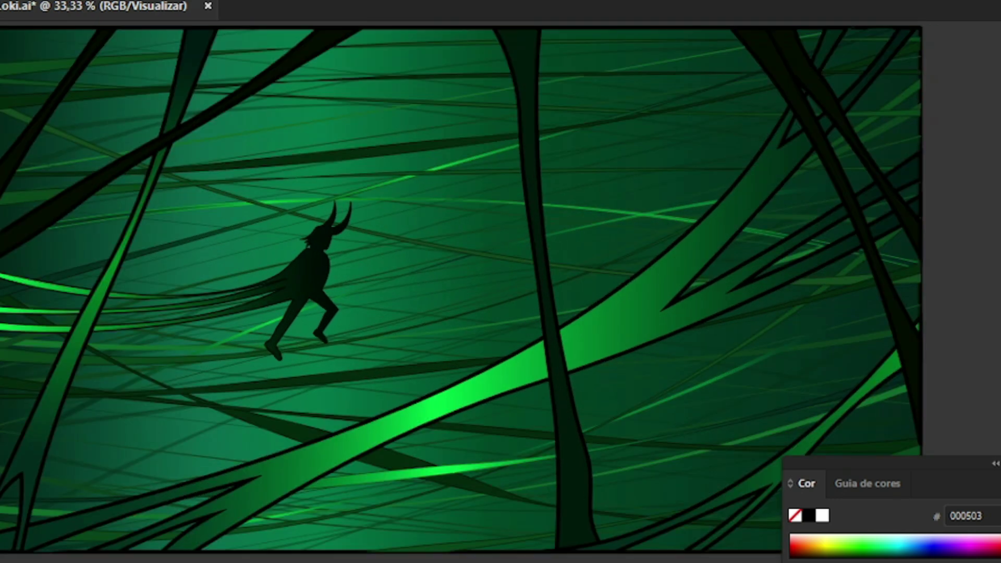
{"action": "key", "text": "ctrl+a"}
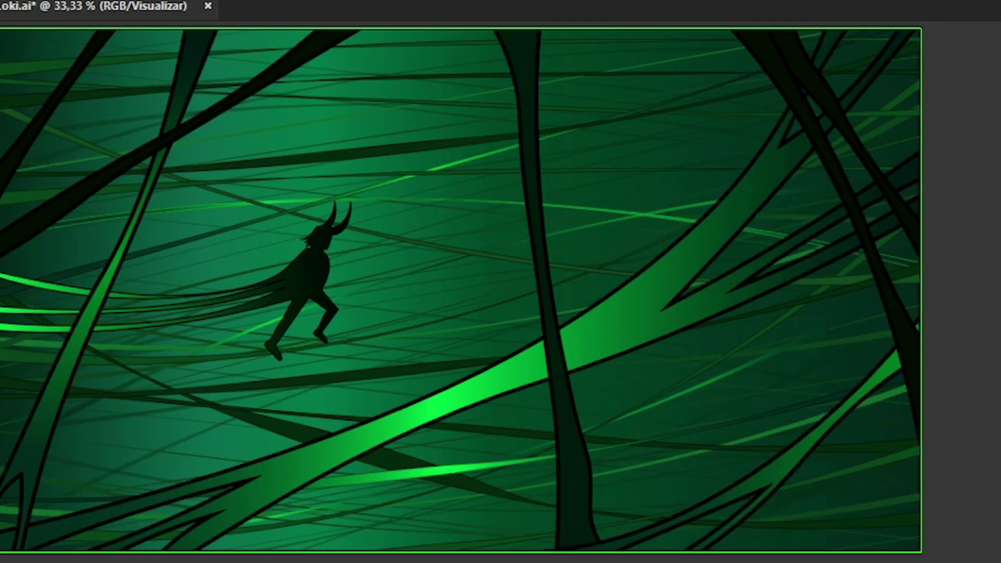
{"action": "scroll", "coordinate": [469, 292], "scroll_direction": "down", "scroll_amount": 1}
{"action": "scroll", "coordinate": [469, 292], "scroll_direction": "up", "scroll_amount": 1}
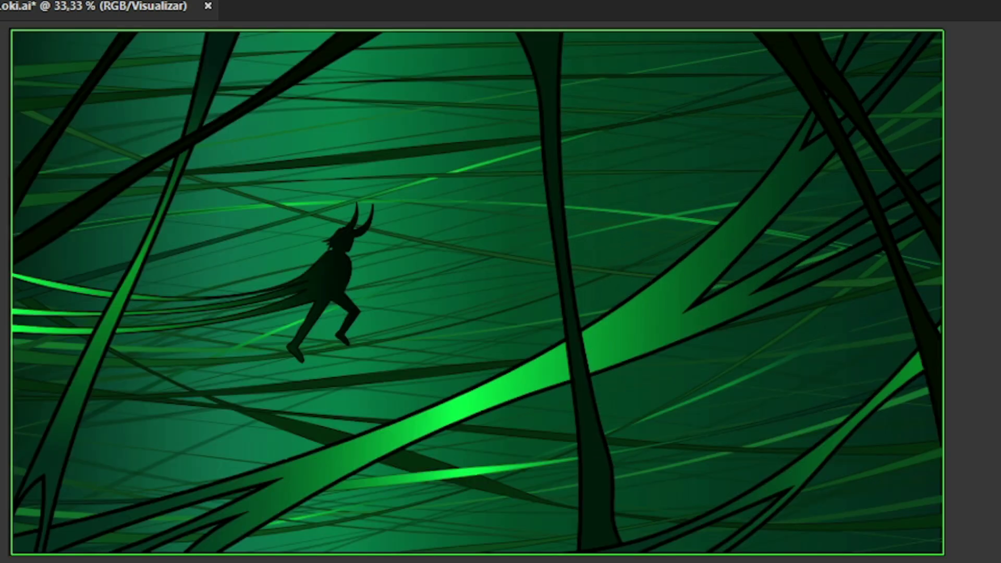
Try scaling the horned figure and its cape strands down, keeping them anchored at the scene's left edge, and check the whole composition
{"action": "left_click", "coordinate": [333, 276]}
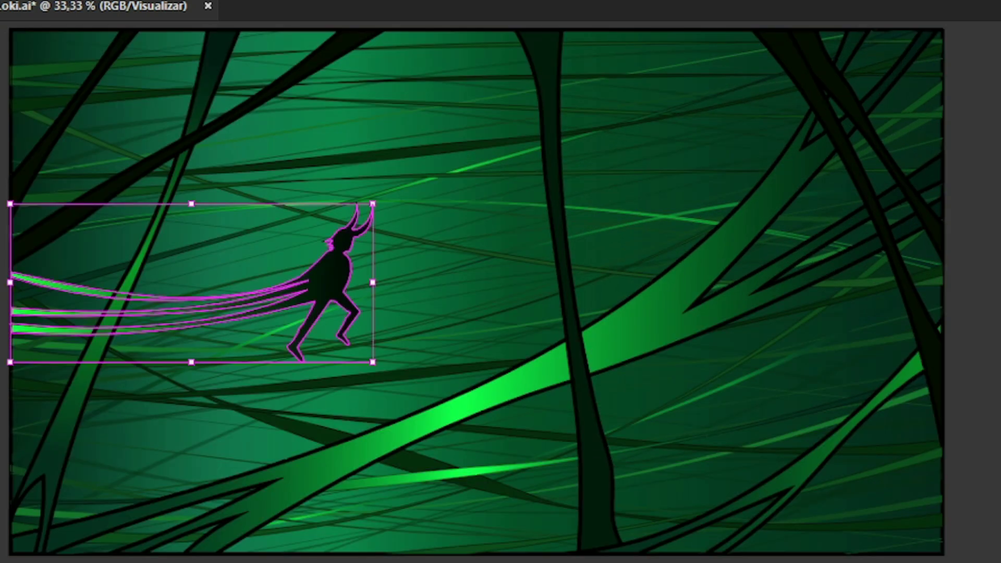
{"action": "left_click_drag", "start_coordinate": [373, 203], "coordinate": [324, 225]}
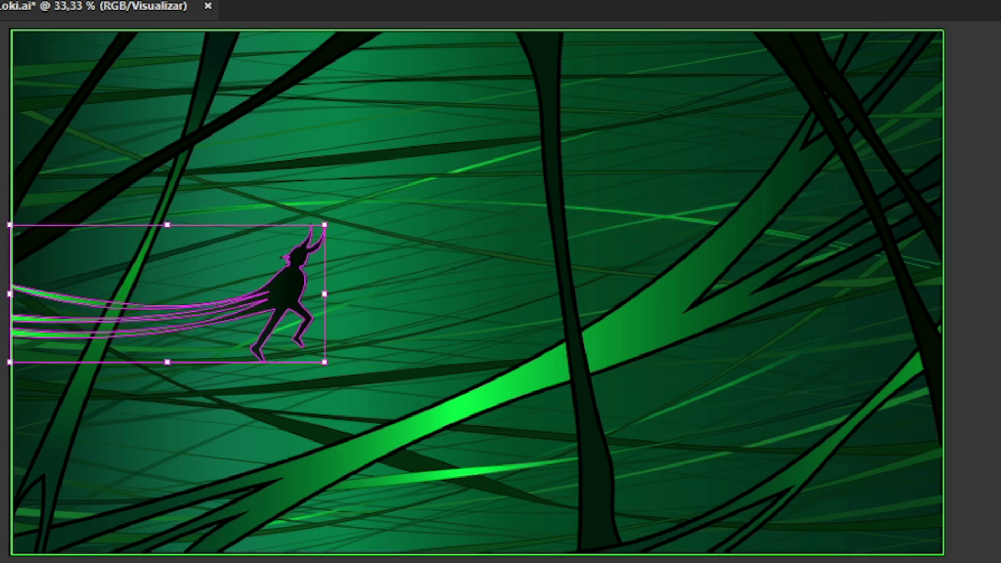
{"action": "scroll", "coordinate": [113, 310], "scroll_direction": "up", "scroll_amount": 2}
{"action": "scroll", "coordinate": [642, 272], "scroll_direction": "down", "scroll_amount": 1}
{"action": "left_click_drag", "start_coordinate": [562, 260], "coordinate": [563, 265]}
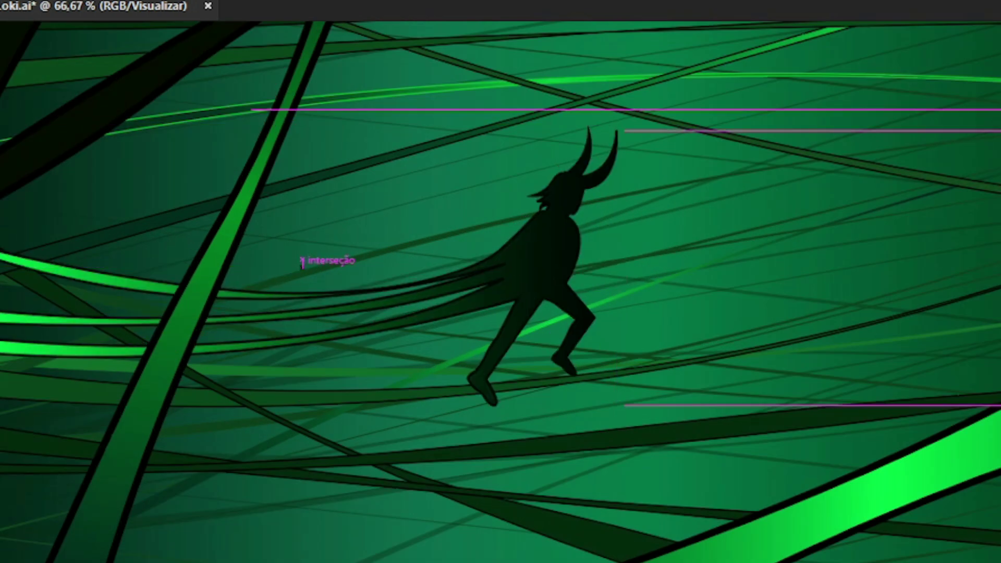
{"action": "key", "text": "ctrl+minus"}
{"action": "key", "text": "ctrl+minus"}
{"action": "key", "text": "ctrl+minus"}
{"action": "key", "text": "ctrl+minus"}
{"action": "key", "text": "ctrl+plus"}
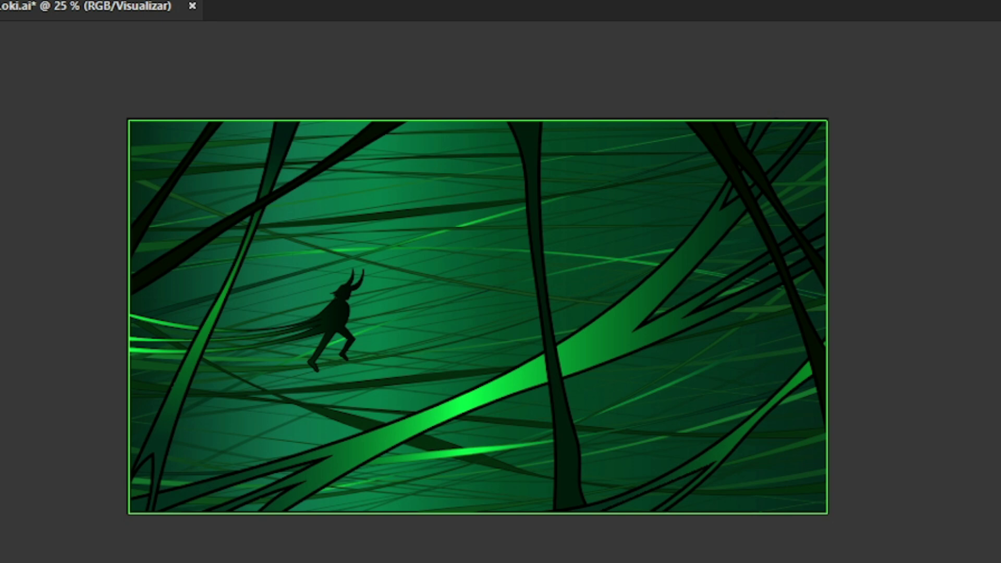
Undo the horned figure's scaling and compare the reduced and original sizes within the scene
{"action": "key", "text": "ctrl+z"}
{"action": "key", "text": "ctrl+z"}
{"action": "key", "text": "ctrl+shift+a"}
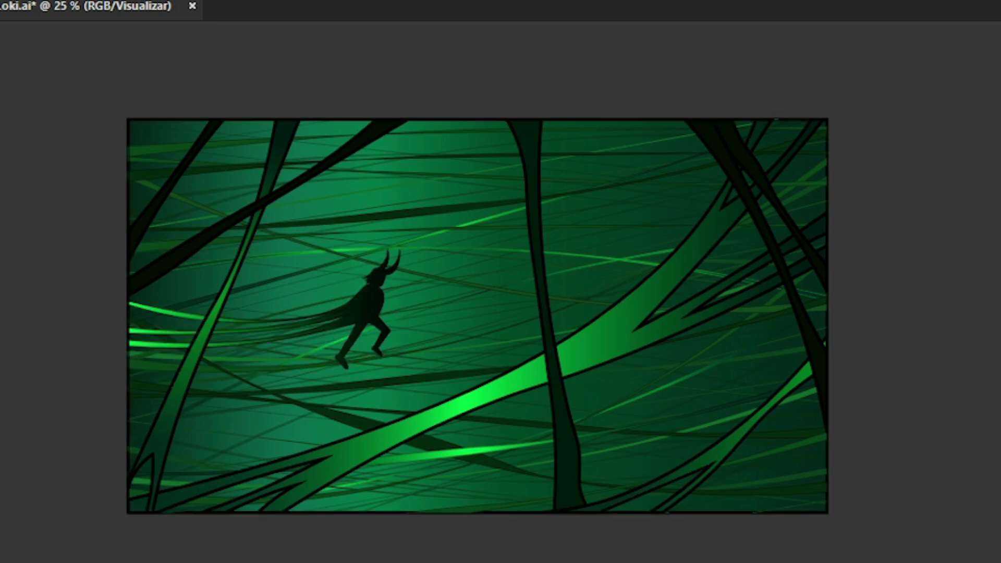
{"action": "key", "text": "alt+e"}
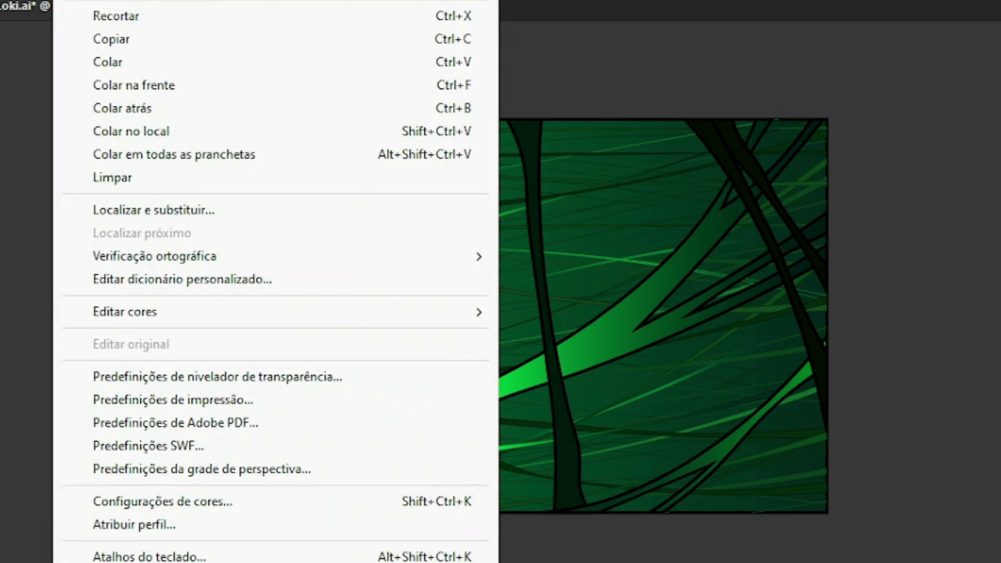
{"action": "key", "text": "Escape"}
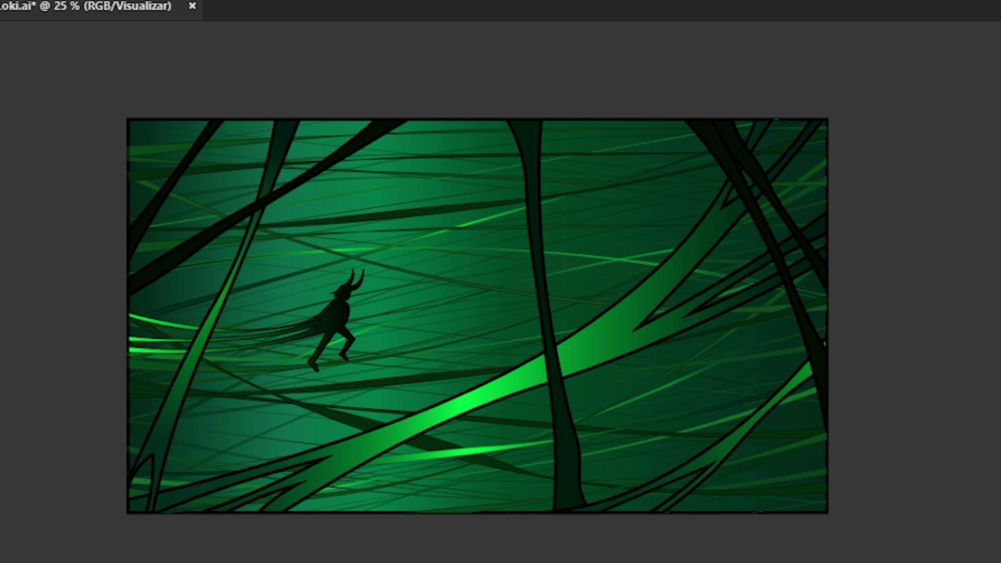
{"action": "left_click_drag", "start_coordinate": [359, 349], "coordinate": [399, 348]}
{"action": "key", "text": "ctrl+shift+a"}
{"action": "key", "text": "ctrl+a"}
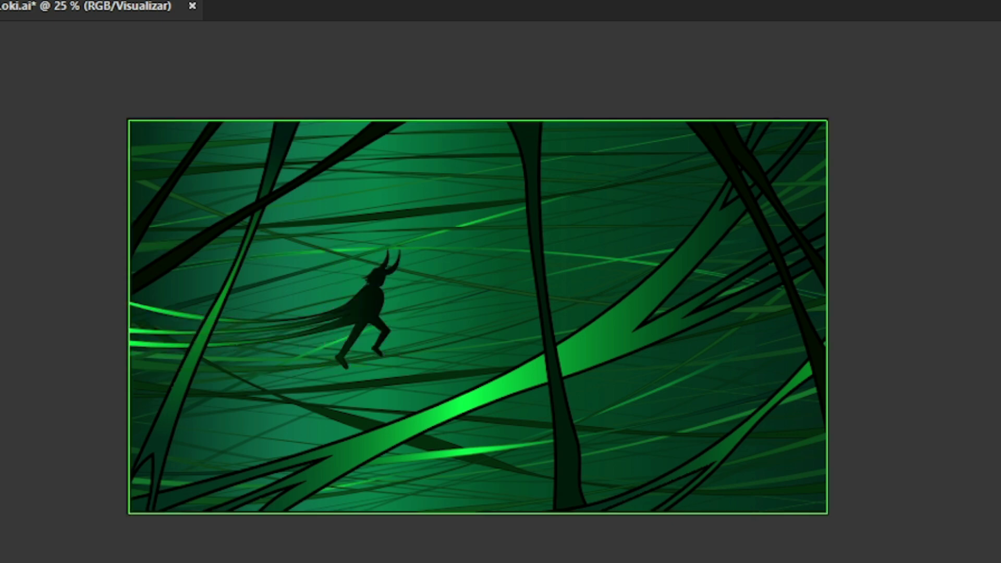
Review the full illustration with the figure at its original size and nothing selected
{"action": "key", "text": "ctrl+1"}
{"action": "key", "text": "ctrl+minus"}
{"action": "key", "text": "ctrl+minus"}
{"action": "key", "text": "ctrl+minus"}
{"action": "key", "text": "ctrl+minus"}
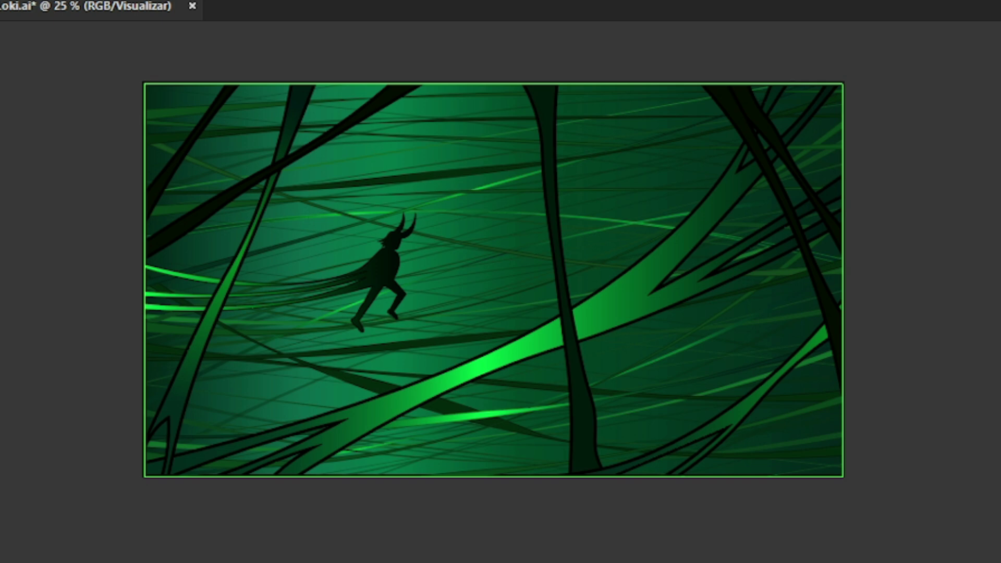
{"action": "key", "text": "ctrl+shift+a"}
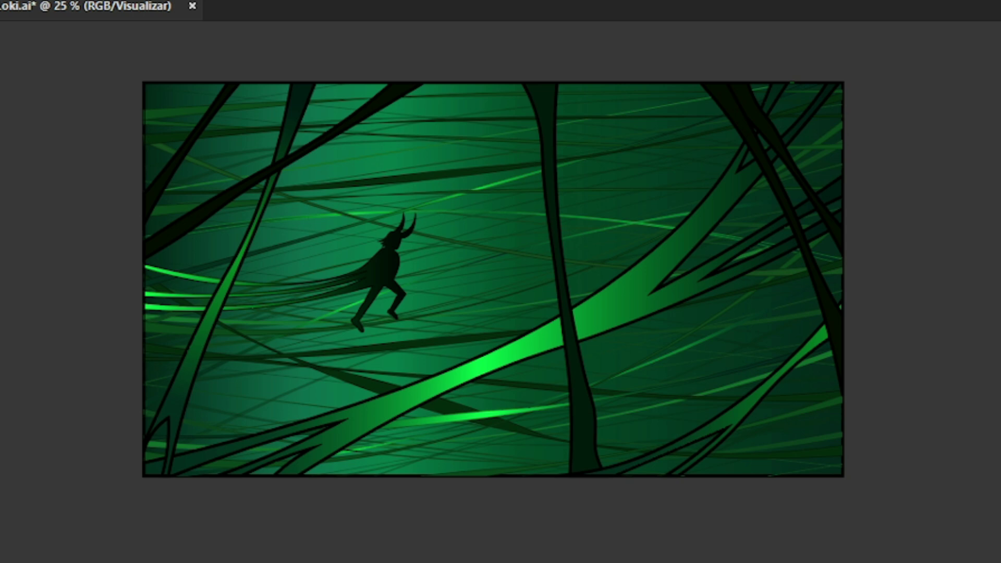
Set the middle gradient stop of the large diagonal branch to the bright green 00EA1C and deselect the branch
{"action": "left_click", "coordinate": [632, 258]}
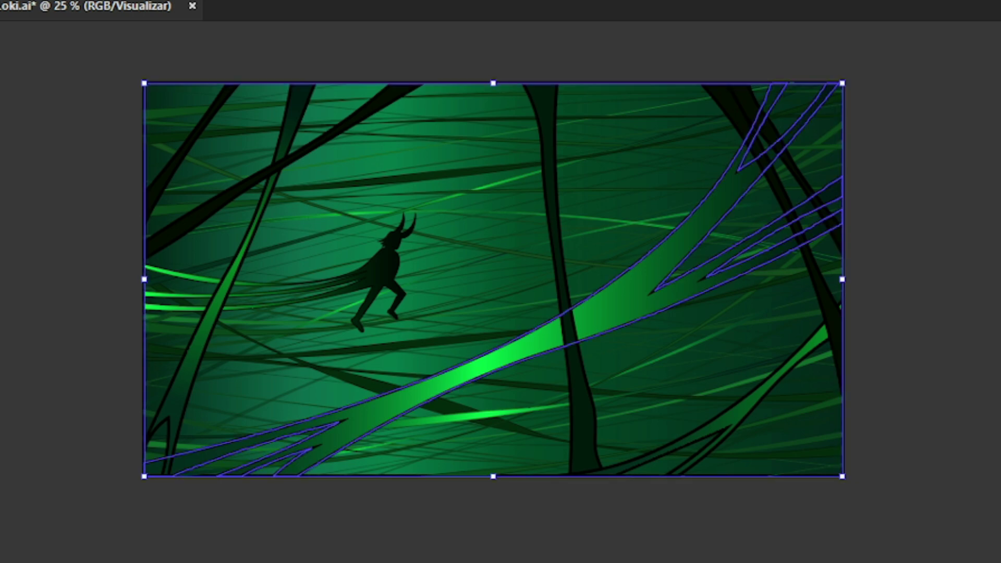
{"action": "key", "text": "a"}
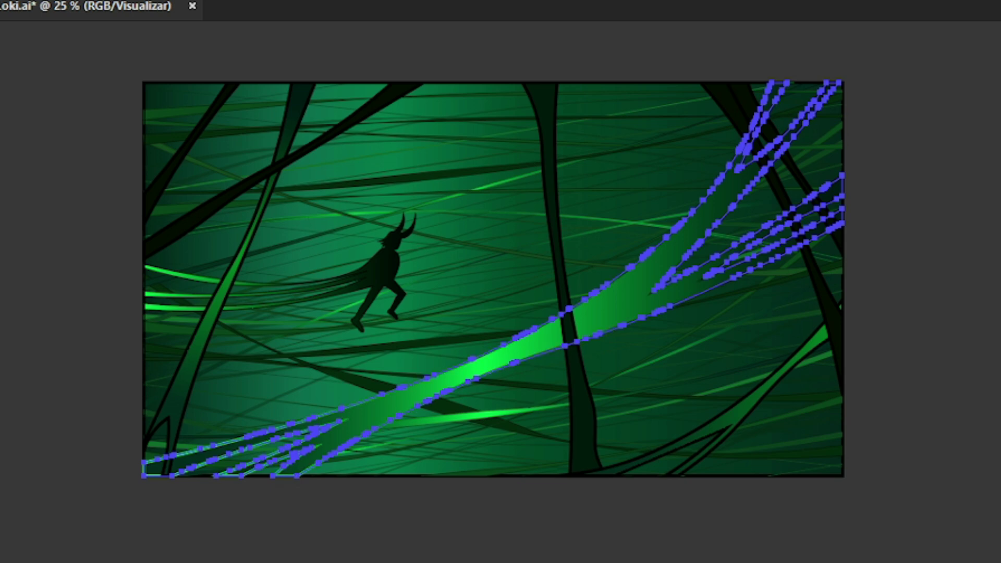
{"action": "key", "text": "g"}
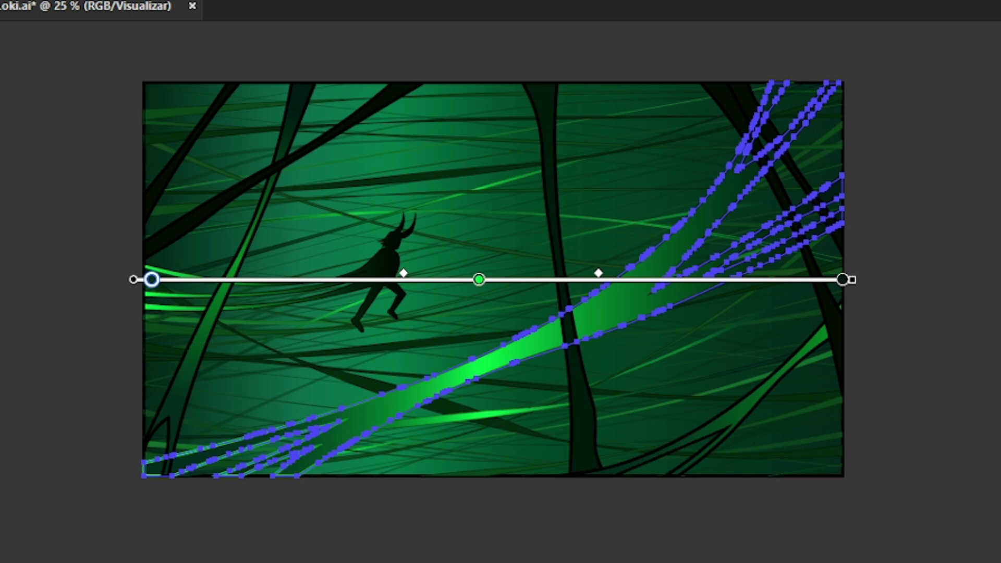
{"action": "left_click", "coordinate": [478, 279]}
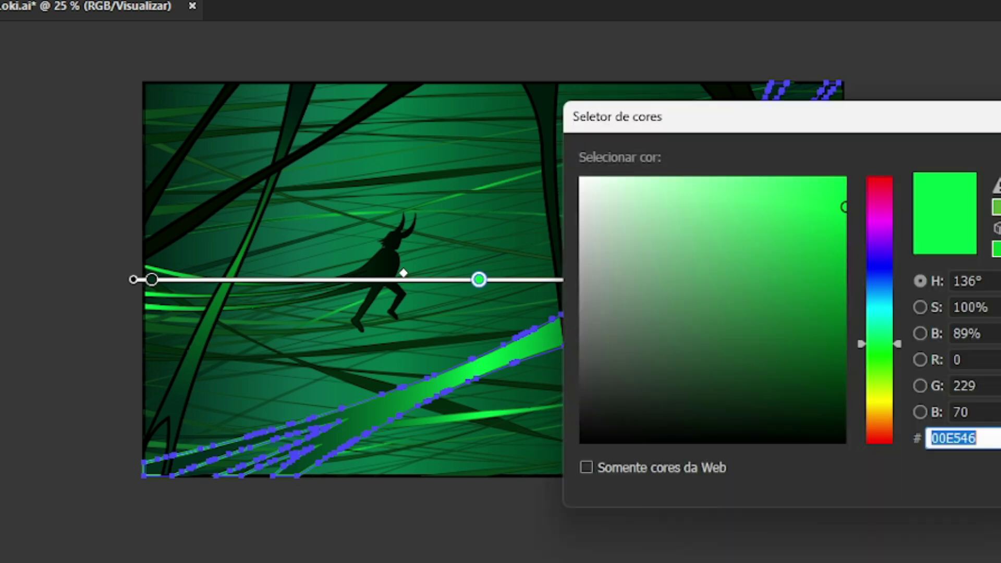
{"action": "type", "text": "00E21B"}
{"action": "type", "text": "00EA1C"}
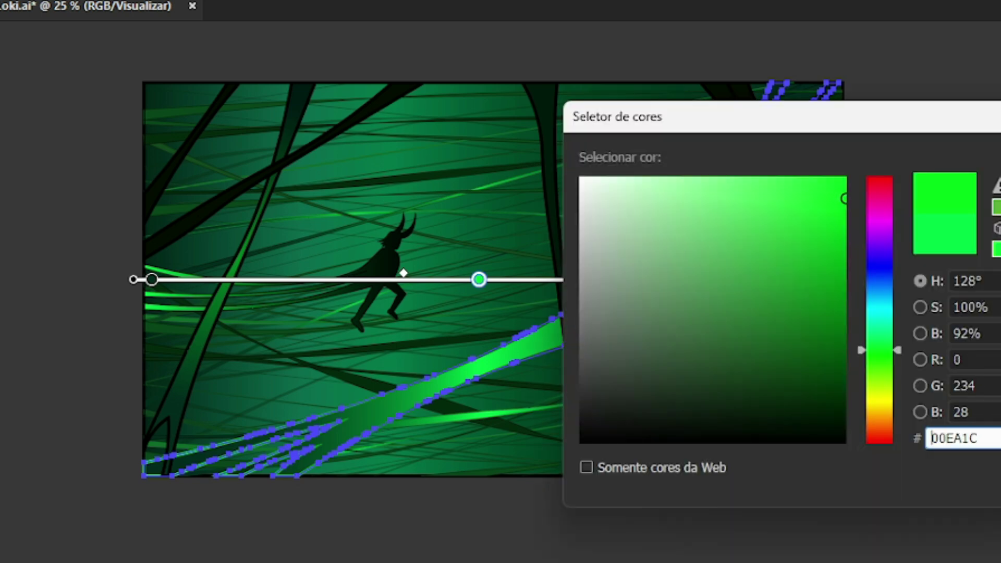
{"action": "key", "text": "Return"}
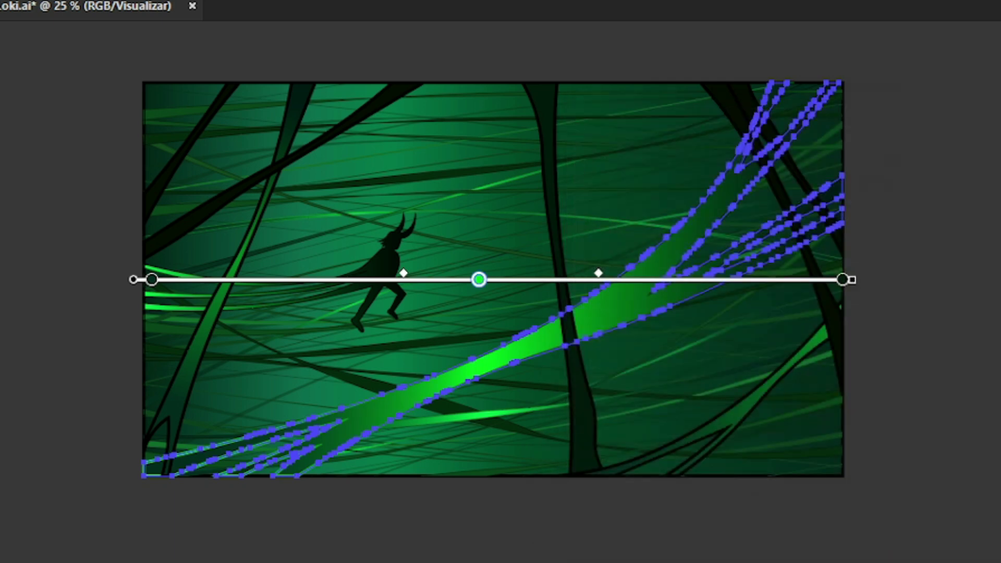
{"action": "key", "text": "v"}
{"action": "key", "text": "ctrl+shift+a"}
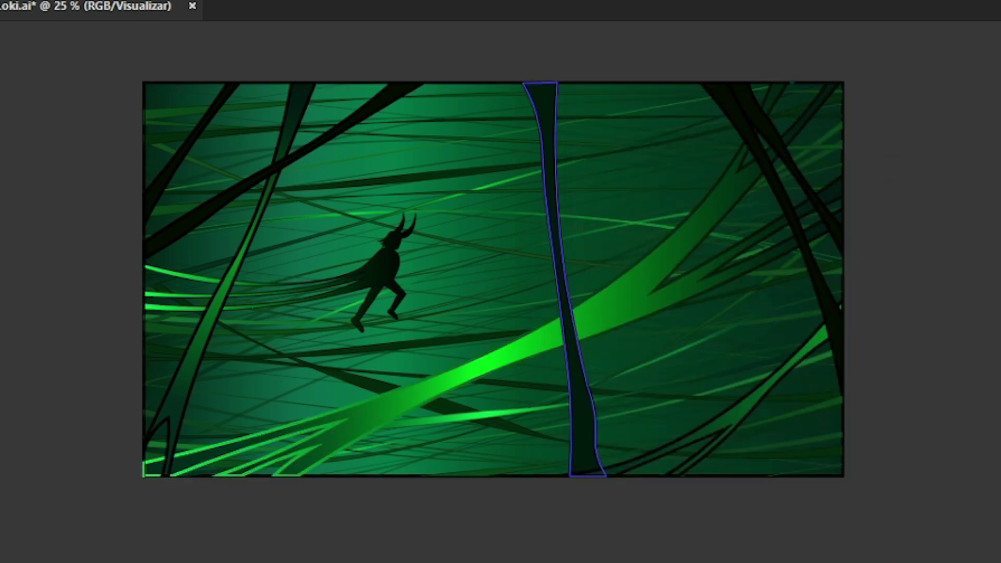
Check the diagonal branch's outline, recolour its bright lower-left end to the darker green 006837, and deselect the branch
{"action": "key", "text": "ctrl+minus"}
{"action": "key", "text": "ctrl+plus"}
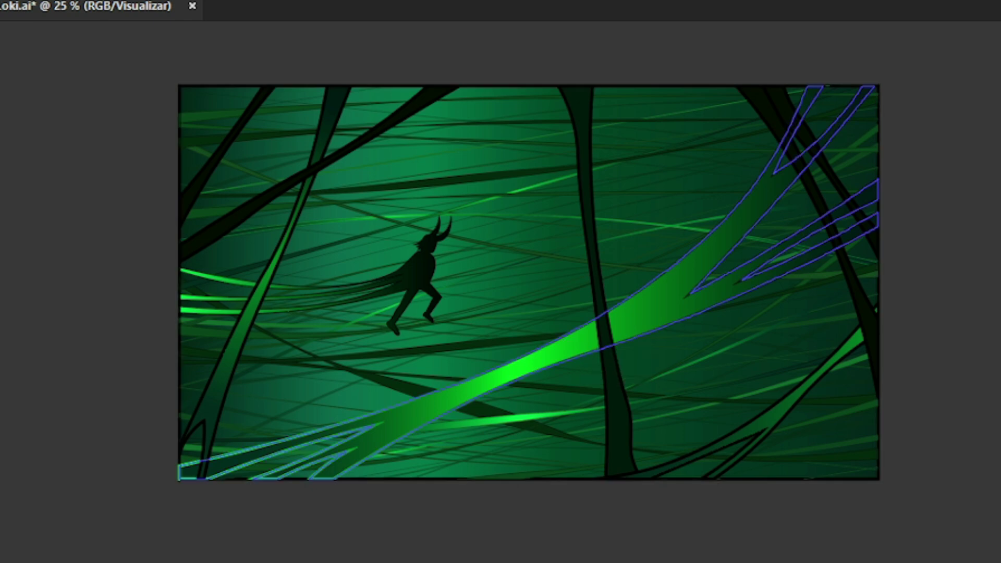
{"action": "left_click", "coordinate": [599, 337]}
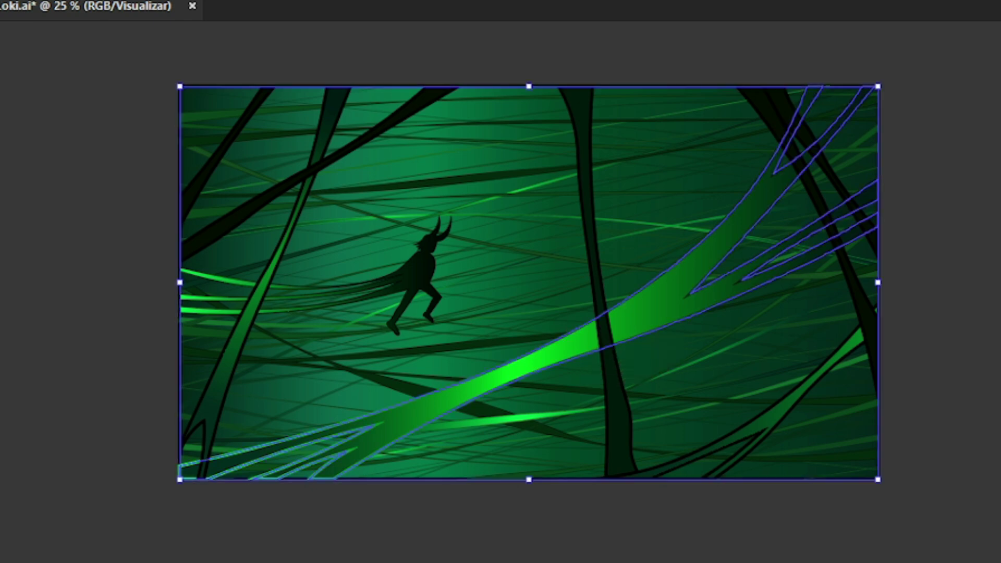
{"action": "key", "text": "ctrl+shift+a"}
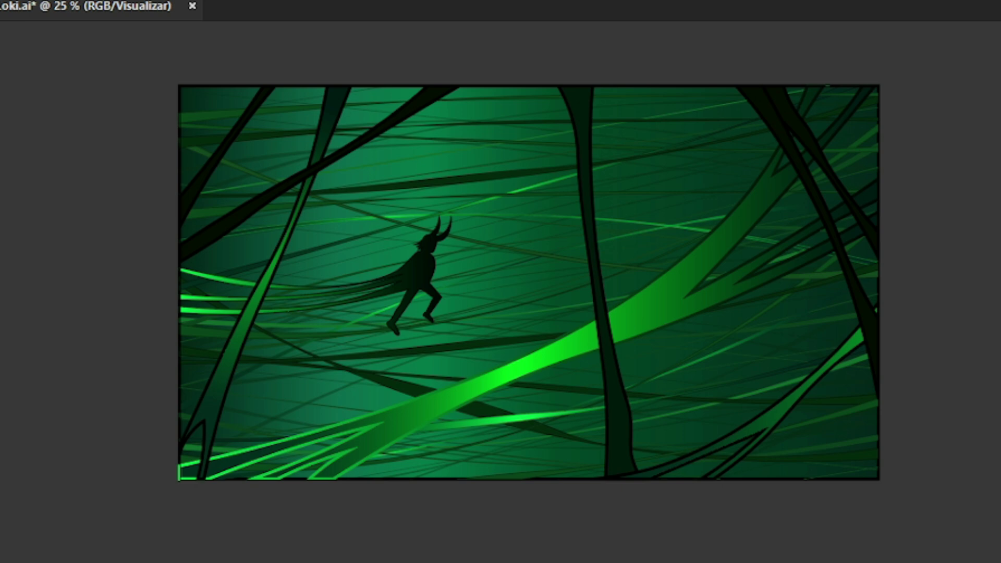
{"action": "left_click", "coordinate": [385, 415]}
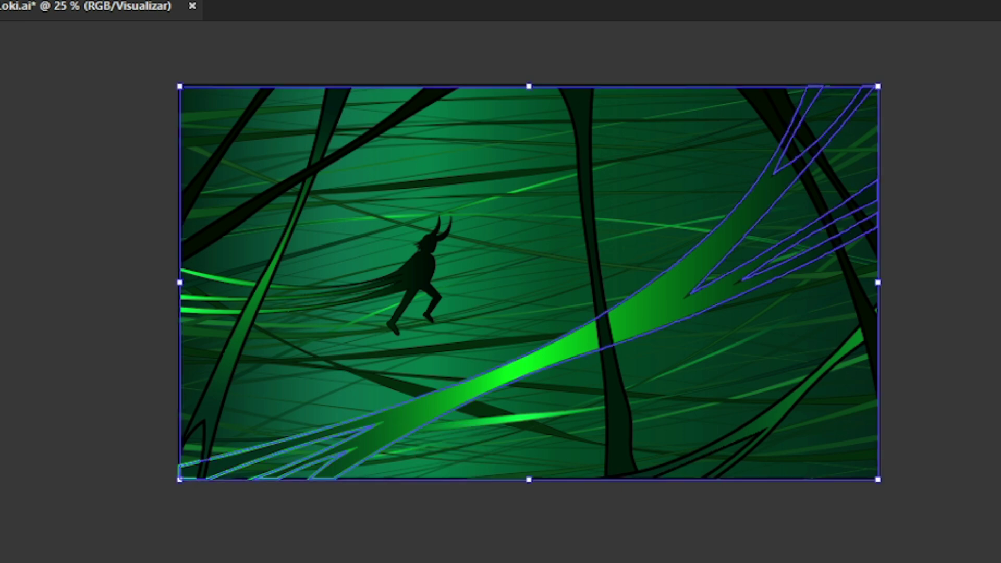
{"action": "key", "text": "F6"}
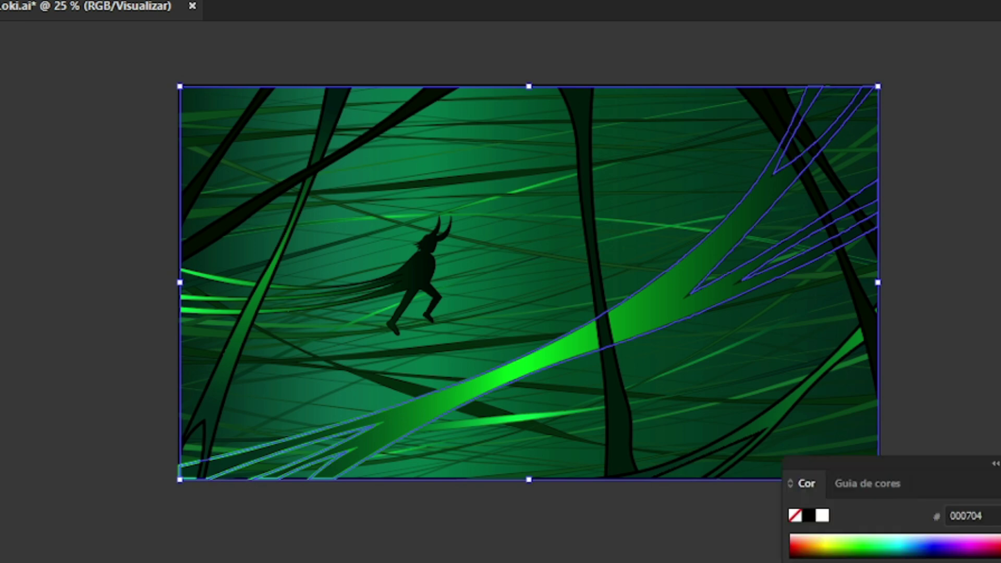
{"action": "type", "text": "00E546"}
{"action": "type", "text": "00D942"}
{"action": "key", "text": "ctrl+z"}
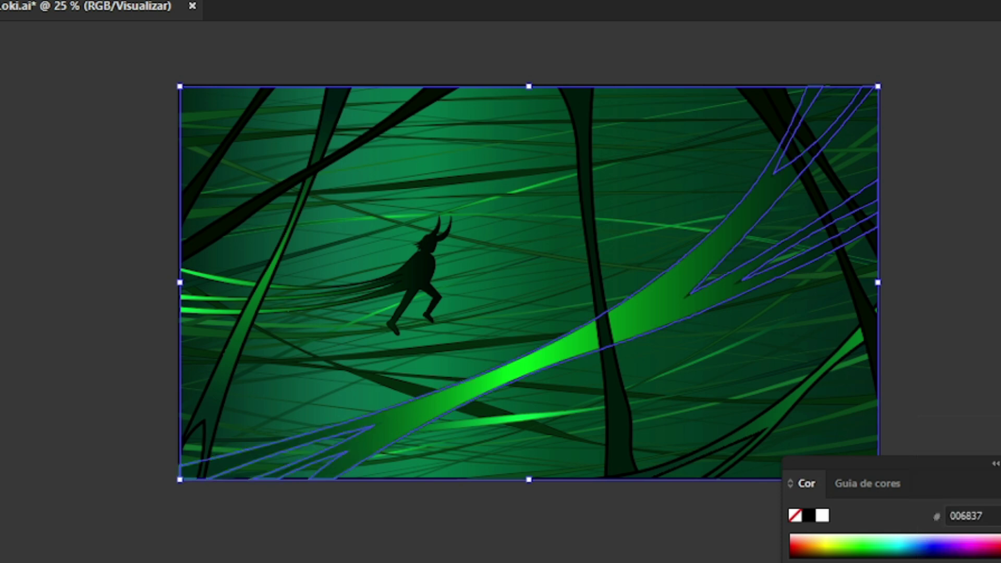
{"action": "key", "text": "ctrl+shift+a"}
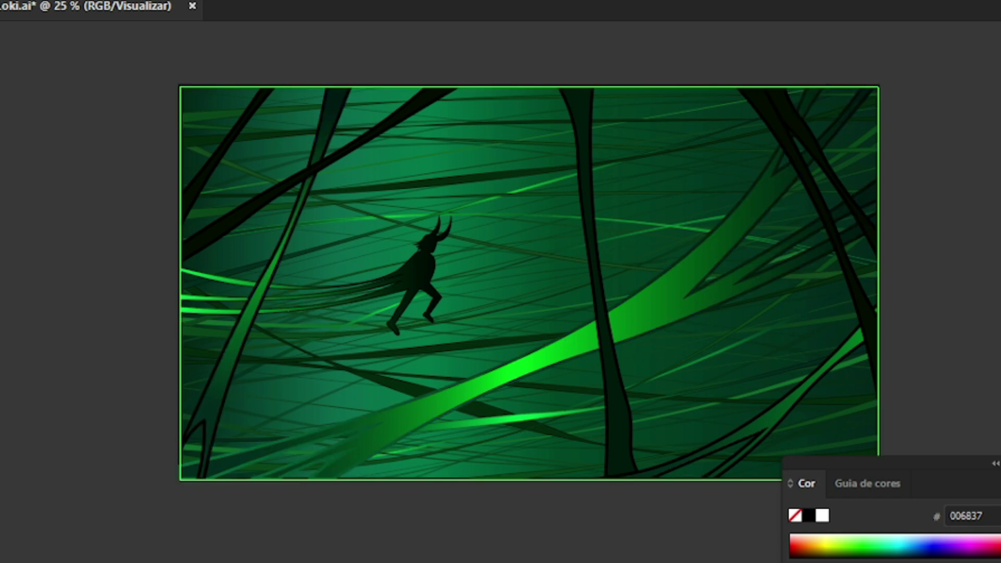
Set the middle gradient stop of the tall branch left of the horned figure to the brighter green 00A800 and deselect the branch
{"action": "left_click", "coordinate": [245, 358]}
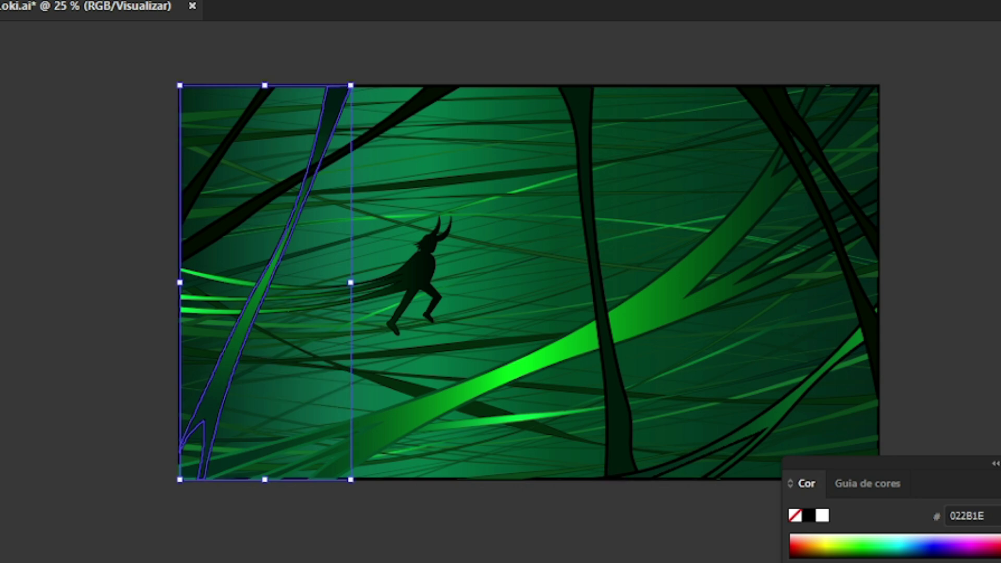
{"action": "key", "text": "g"}
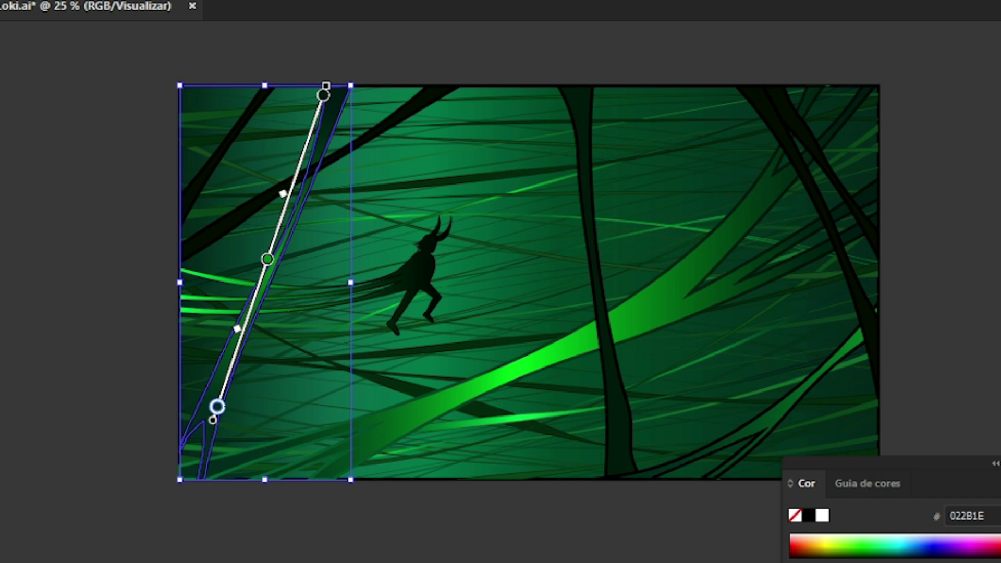
{"action": "left_click", "coordinate": [263, 272]}
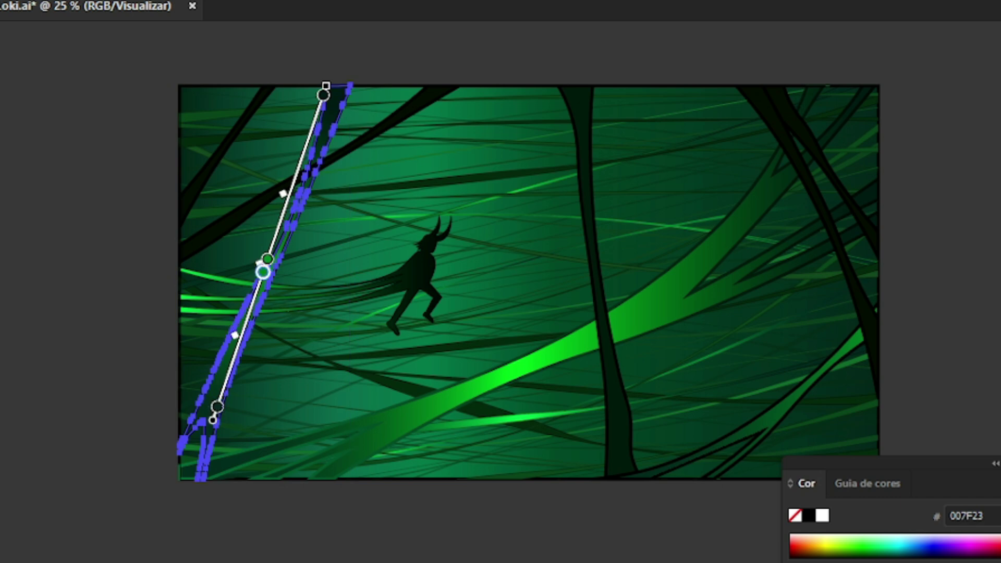
{"action": "key", "text": "Delete"}
{"action": "left_click", "coordinate": [267, 259]}
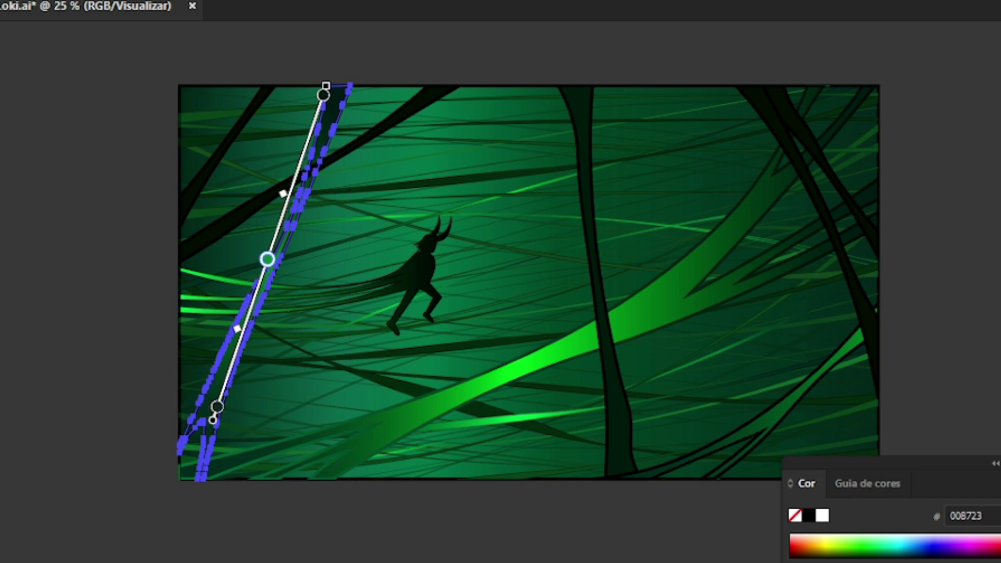
{"action": "double_click", "coordinate": [267, 259]}
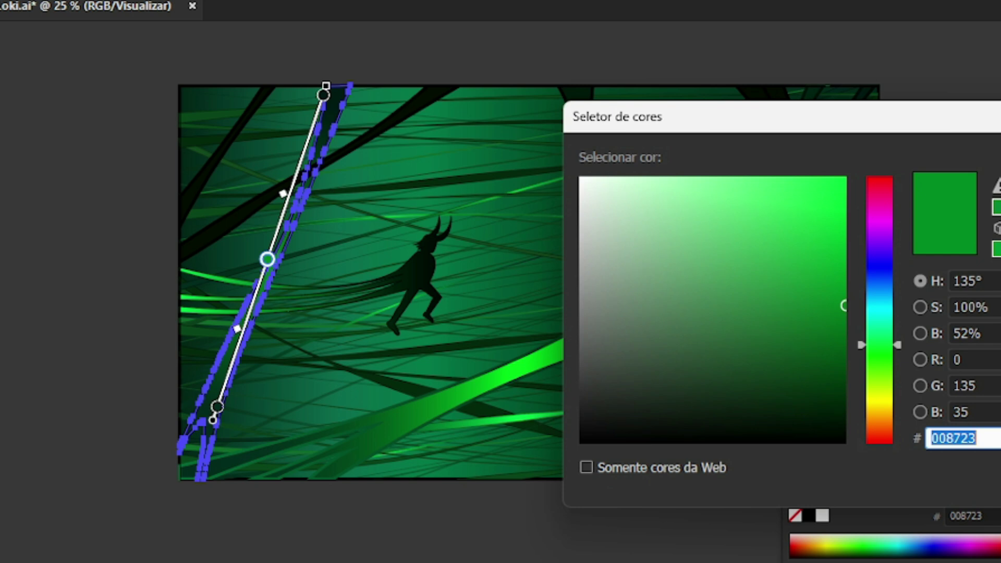
{"action": "type", "text": "008400"}
{"action": "key", "text": "ctrl+a"}
{"action": "type", "text": "00C400"}
{"action": "left_click_drag", "start_coordinate": [843, 238], "coordinate": [842, 267]}
{"action": "key", "text": "Return"}
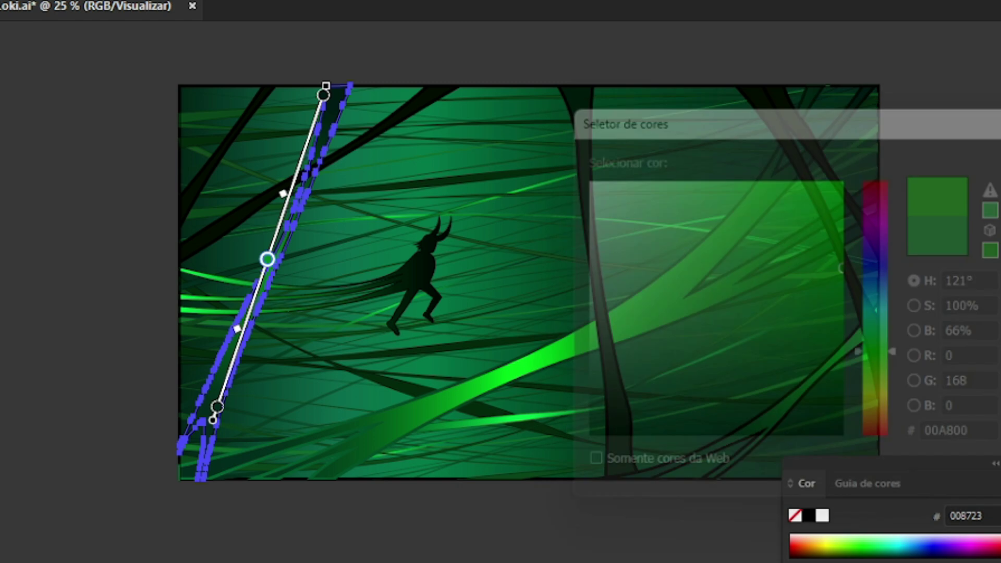
{"action": "key", "text": "v"}
{"action": "key", "text": "ctrl+shift+a"}
Try to recolour the large diagonal branch's outline to black 000000 and deselect the branch
{"action": "key", "text": "ctrl+minus"}
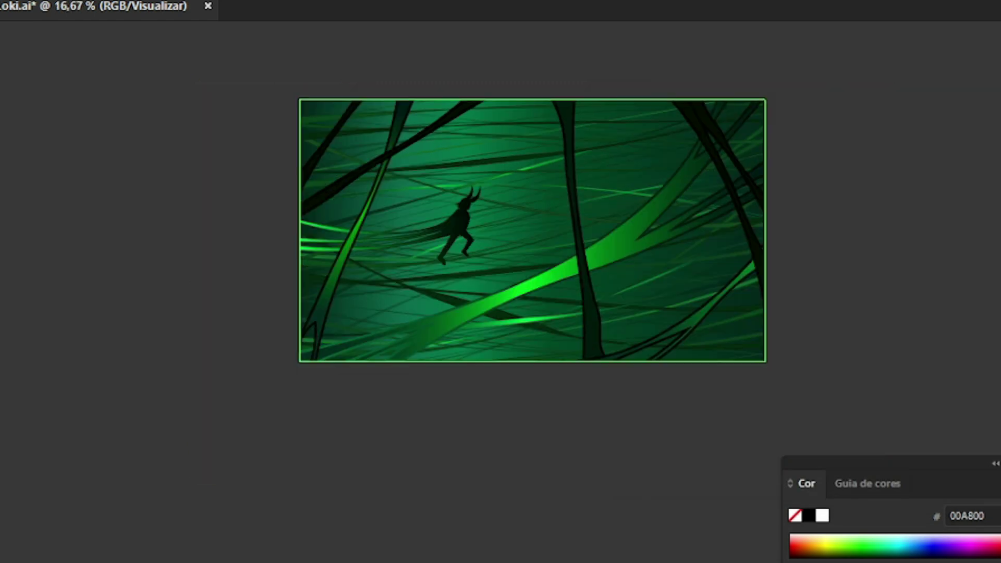
{"action": "key", "text": "ctrl+plus"}
{"action": "scroll", "coordinate": [522, 270], "scroll_direction": "up", "scroll_amount": 1}
{"action": "scroll", "coordinate": [522, 269], "scroll_direction": "right", "scroll_amount": 1}
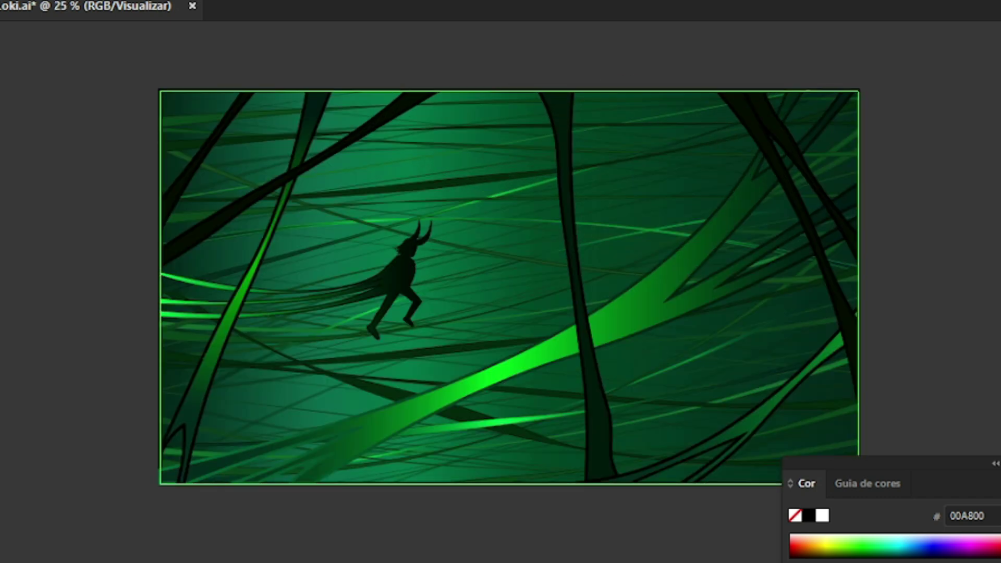
{"action": "left_click", "coordinate": [224, 461]}
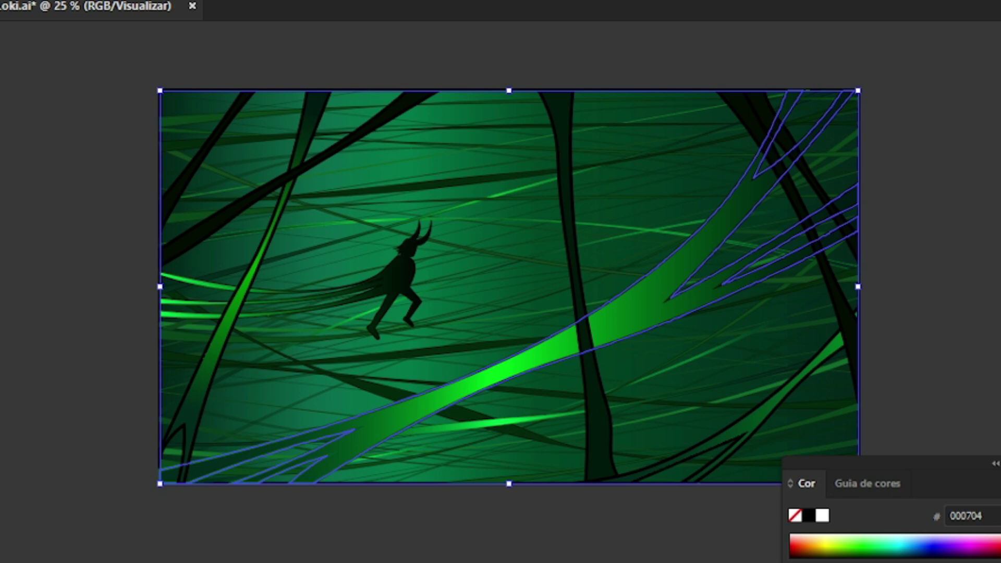
{"action": "left_click", "coordinate": [802, 436]}
{"action": "left_click_drag", "start_coordinate": [803, 436], "coordinate": [804, 442]}
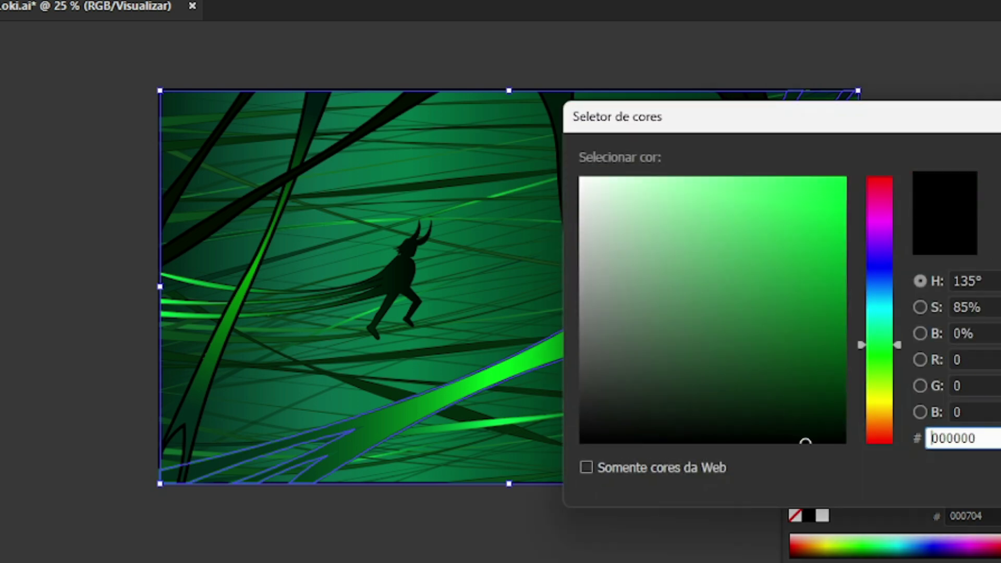
{"action": "key", "text": "Return"}
{"action": "key", "text": "ctrl+shift+a"}
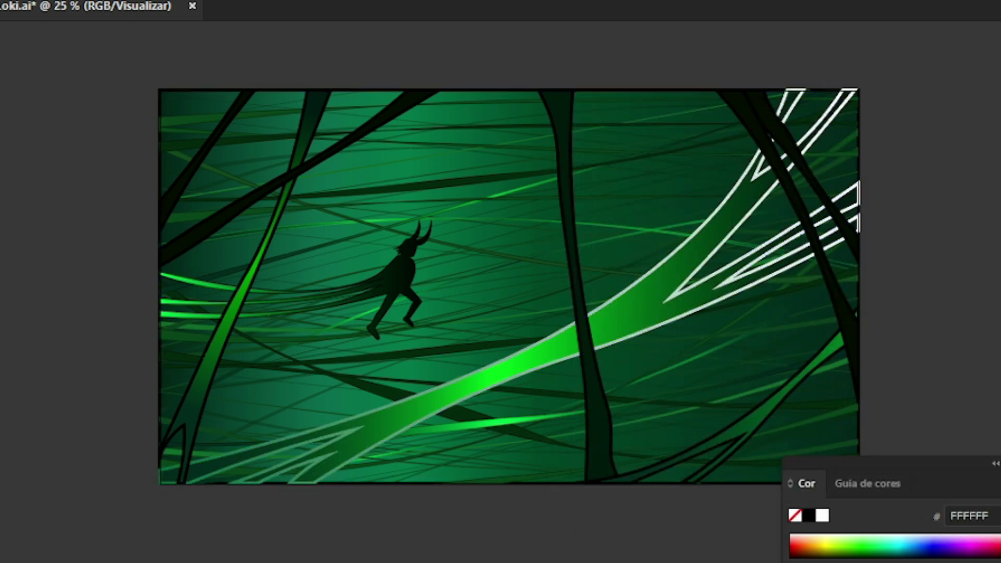
Try applying black 000000 to the diagonal branch again, undo the change and deselect the branch
{"action": "left_click", "coordinate": [417, 433]}
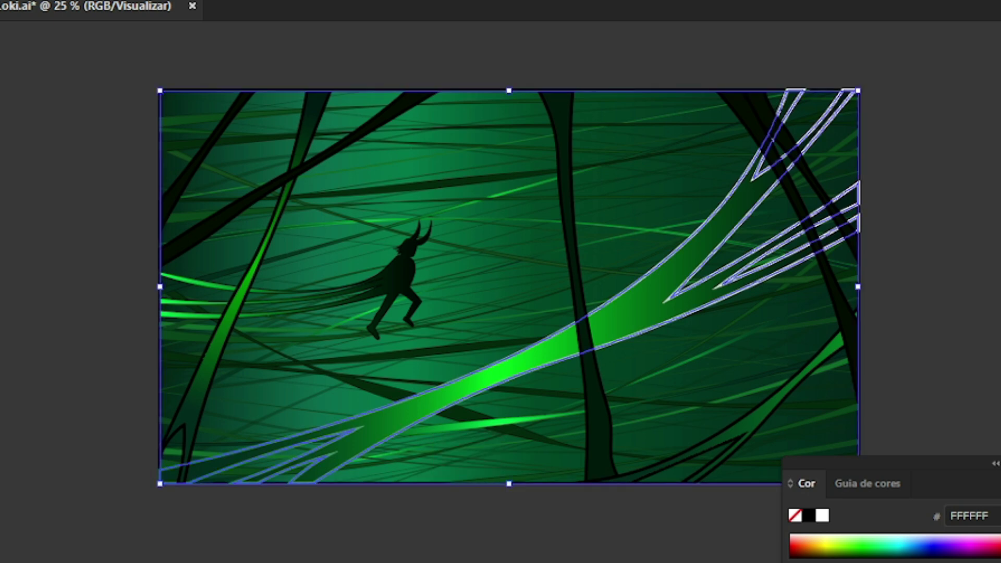
{"action": "left_click_drag", "start_coordinate": [792, 382], "coordinate": [798, 439]}
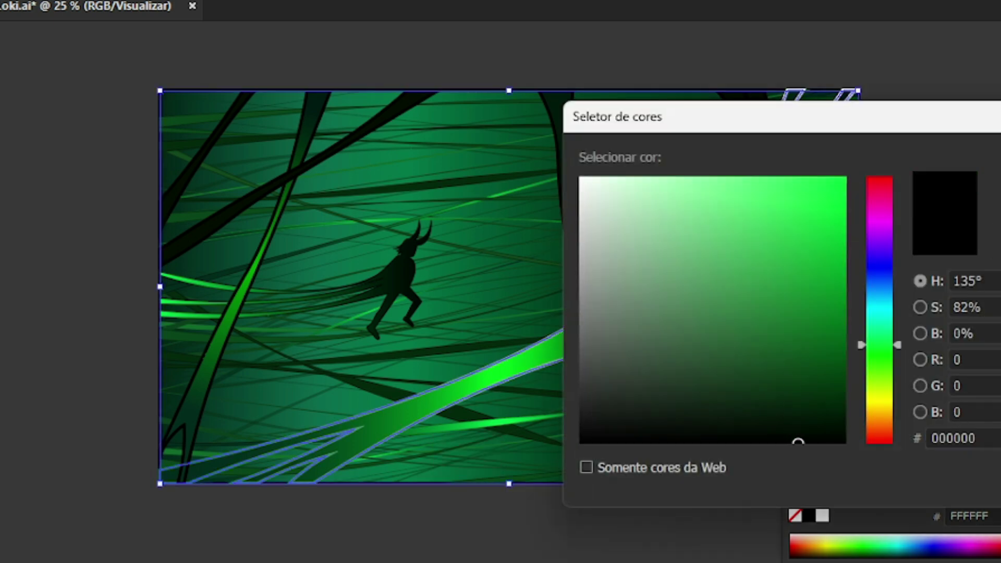
{"action": "key", "text": "Return"}
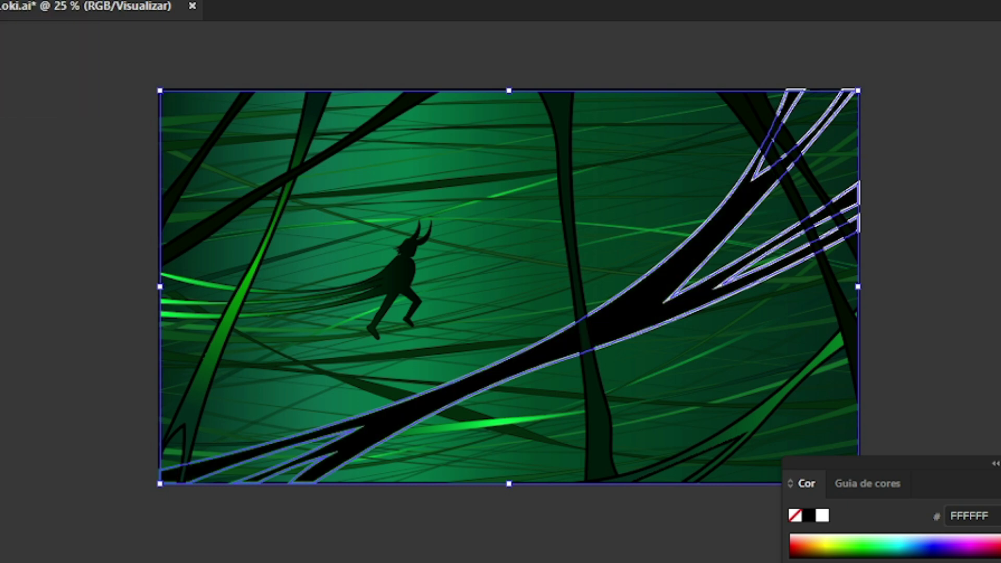
{"action": "key", "text": "ctrl+z"}
{"action": "key", "text": "ctrl+z"}
{"action": "key", "text": "ctrl+z"}
{"action": "key", "text": "ctrl+shift+a"}
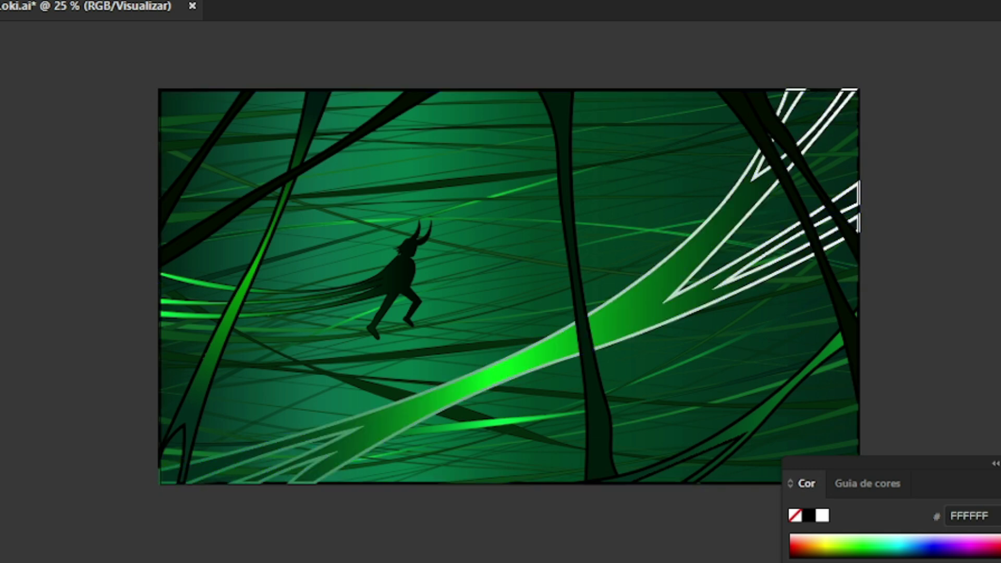
Restore the dark outline of the large diagonal branch and deselect it
{"action": "double_click", "coordinate": [11, 464]}
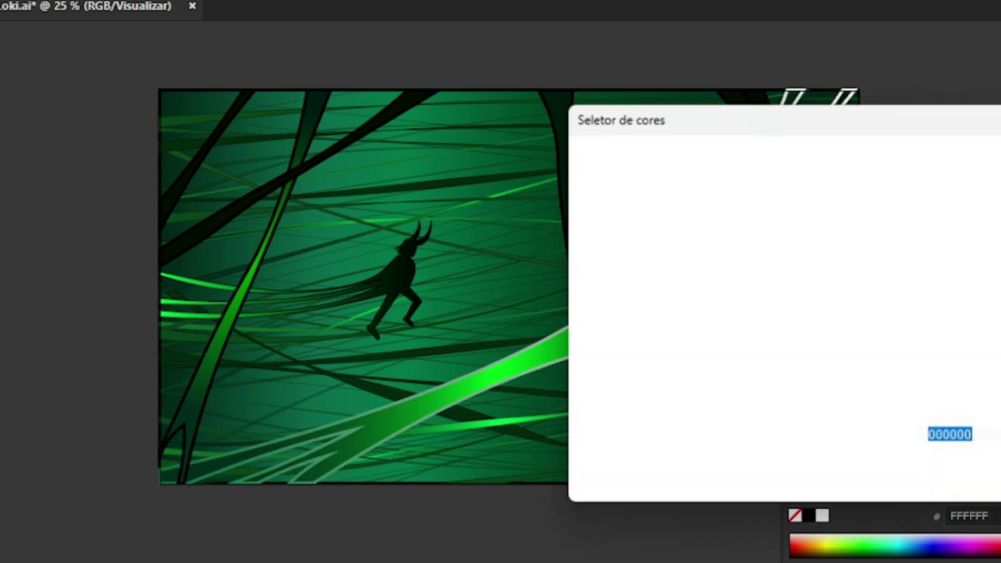
{"action": "key", "text": "Escape"}
{"action": "left_click", "coordinate": [729, 281]}
{"action": "key", "text": "ctrl+shift+a"}
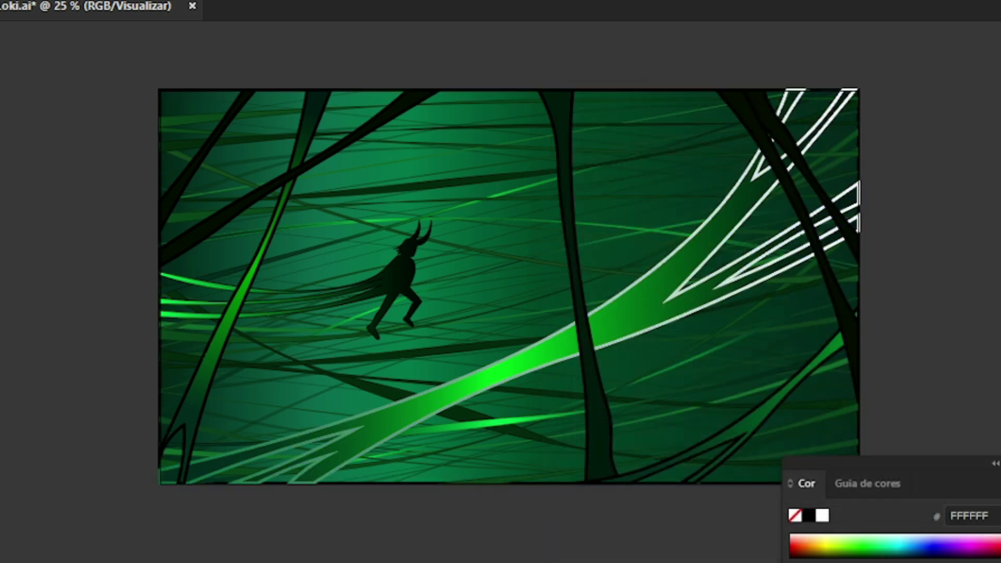
{"action": "left_click", "coordinate": [459, 378]}
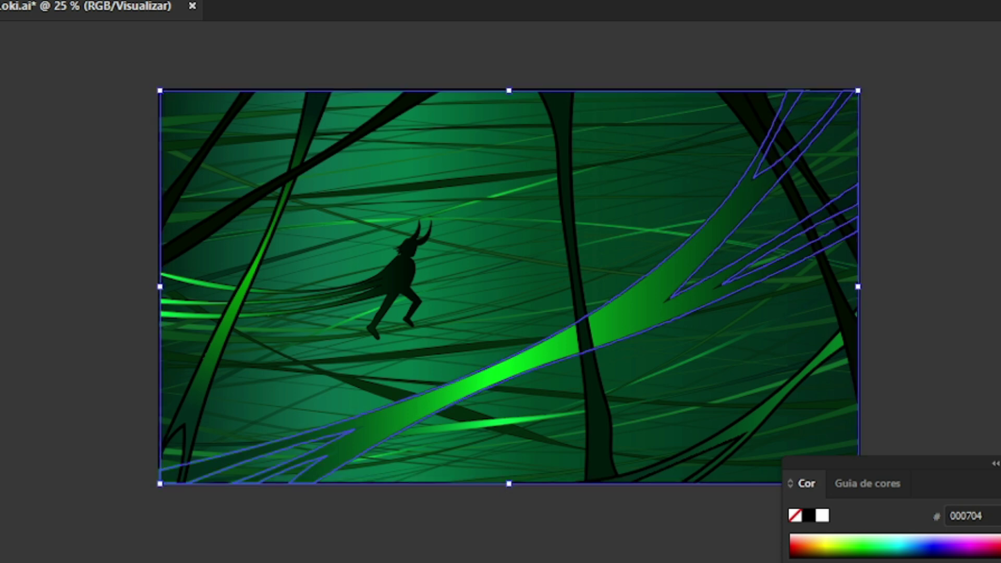
{"action": "key", "text": "ctrl+shift+a"}
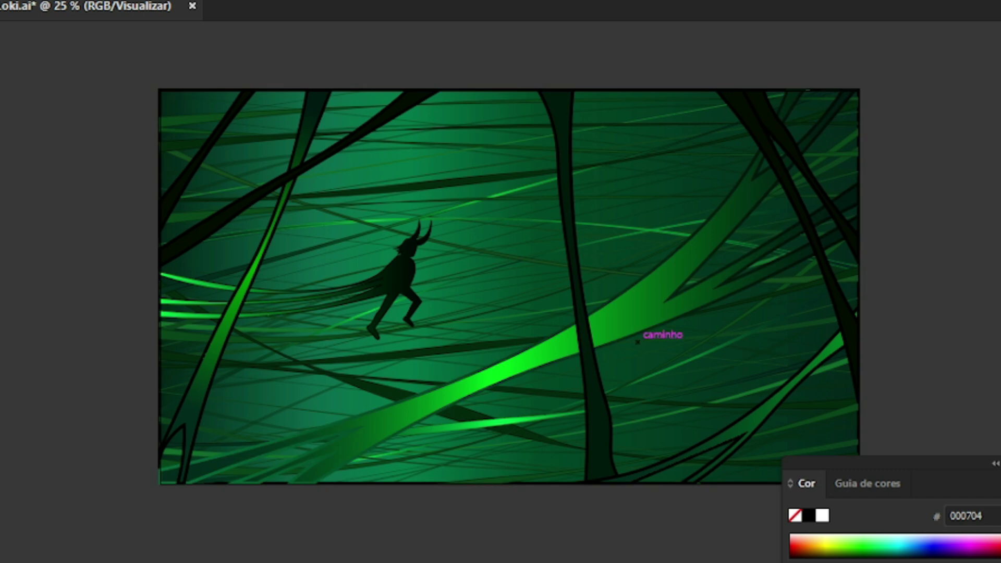
Directly select the diagonal branch's path, try black 000000 for its outline and undo the outline change
{"action": "left_click", "coordinate": [559, 308]}
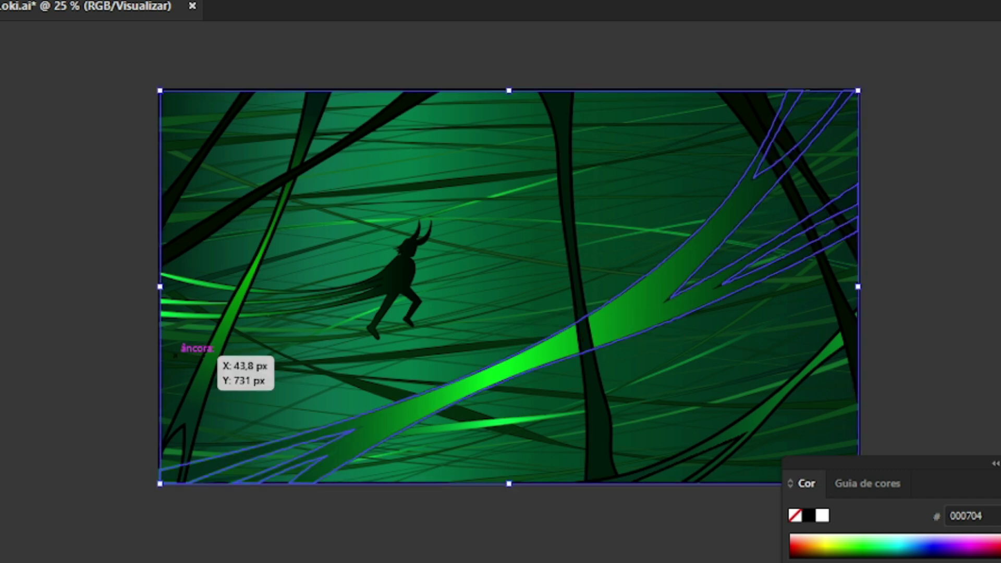
{"action": "key", "text": "a"}
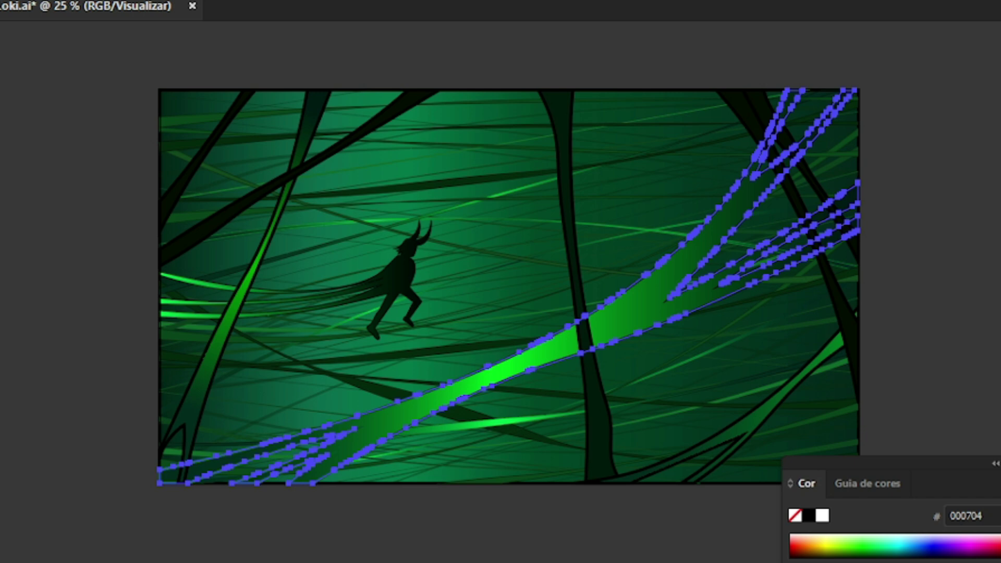
{"action": "double_click", "coordinate": [1, 441]}
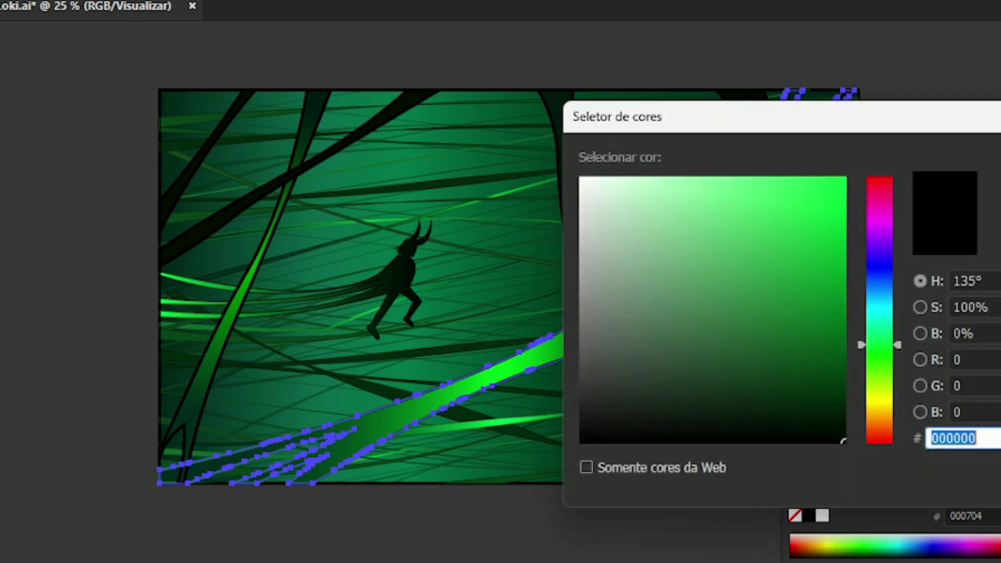
{"action": "key", "text": "Escape"}
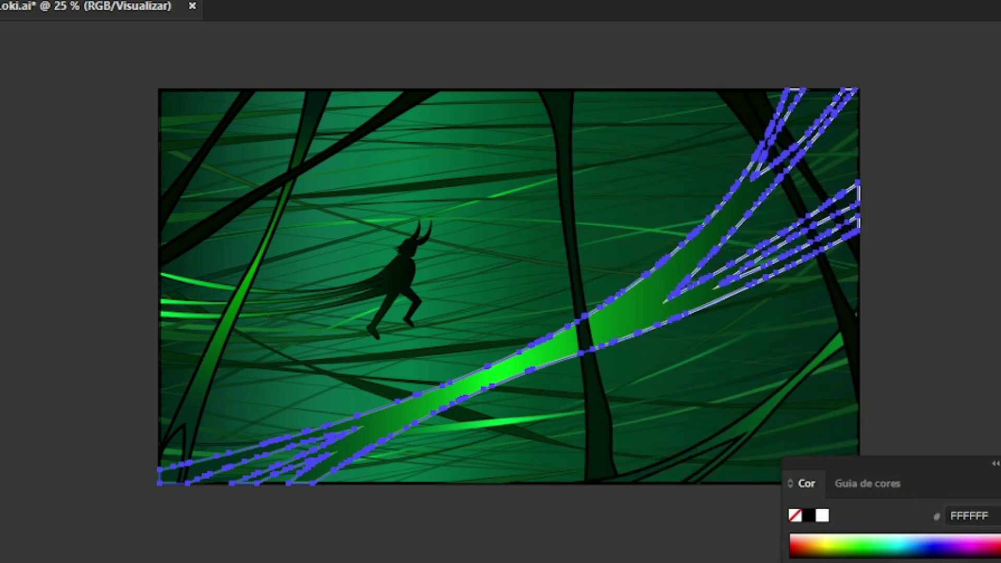
{"action": "key", "text": "ctrl+z"}
{"action": "key", "text": "ctrl+z"}
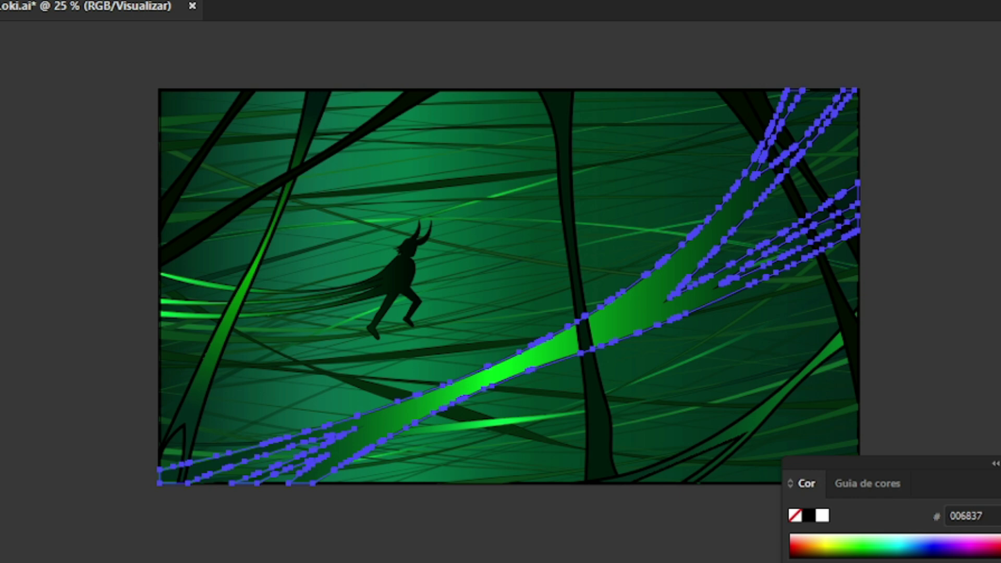
Give the large diagonal branch a solid black 000000 outline and leave it deselected
{"action": "key", "text": "ctrl+z"}
{"action": "key", "text": "ctrl+z"}
{"action": "key", "text": "ctrl+z"}
{"action": "scroll", "coordinate": [457, 212], "scroll_direction": "down", "scroll_amount": 1}
{"action": "scroll", "coordinate": [457, 214], "scroll_direction": "up", "scroll_amount": 1}
{"action": "left_click_drag", "start_coordinate": [452, 439], "coordinate": [452, 438]}
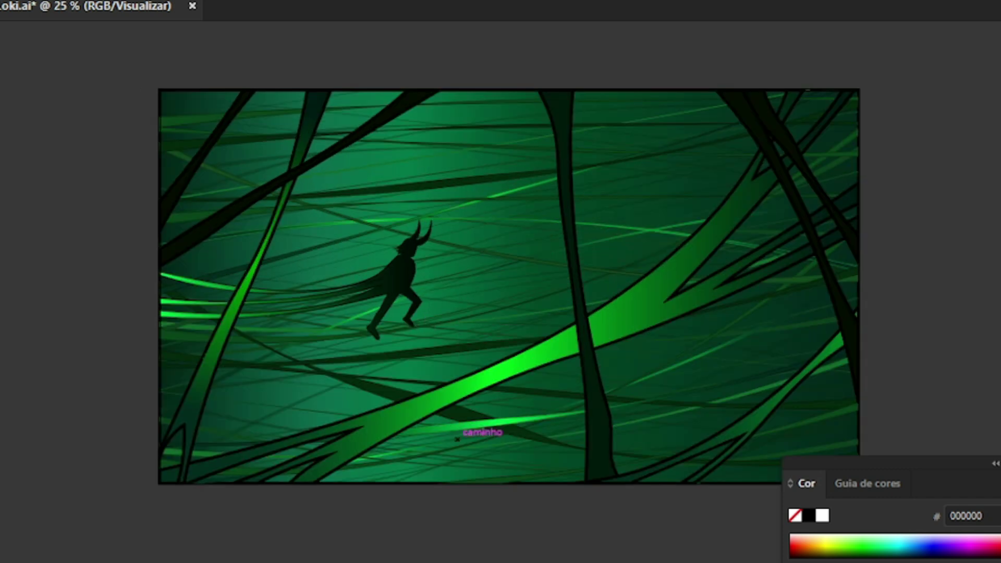
Set the gradient stop at the far left end of the horned figure's cape strands to bright green 00E816 and deselect the figure
{"action": "left_click", "coordinate": [930, 61]}
{"action": "left_click", "coordinate": [930, 62]}
{"action": "left_click", "coordinate": [360, 287]}
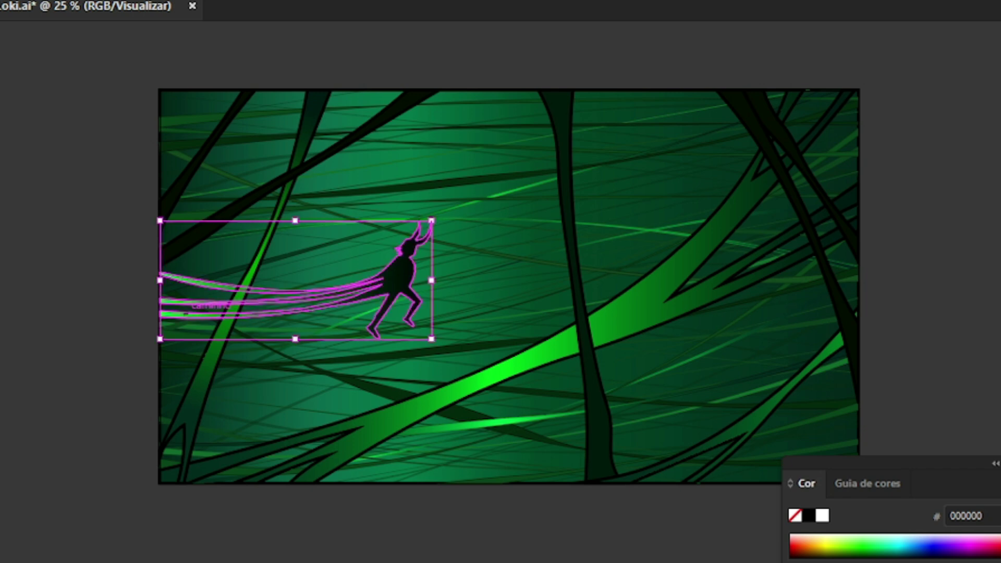
{"action": "key", "text": "a"}
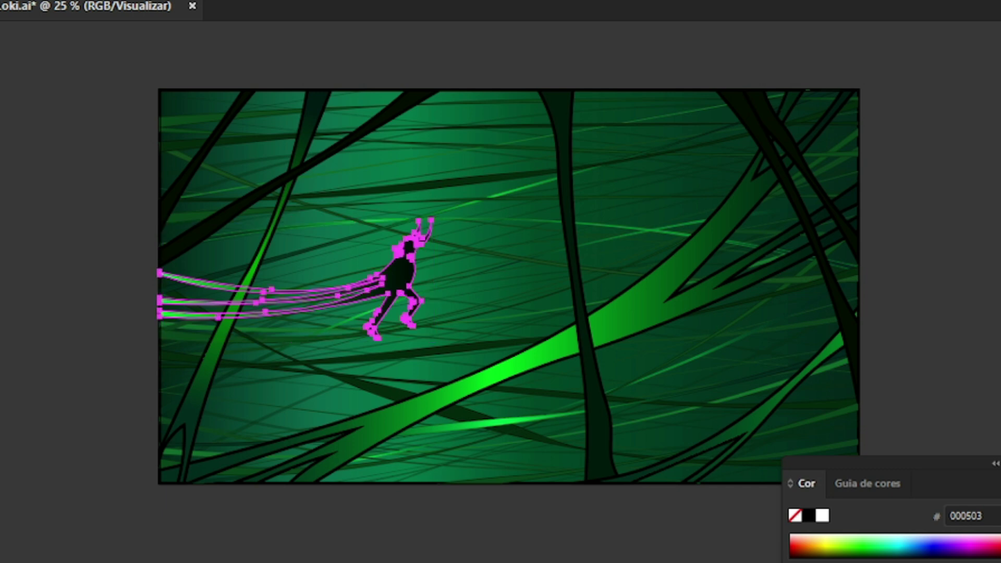
{"action": "key", "text": "ctrl+plus"}
{"action": "key", "text": "ctrl+plus"}
{"action": "key", "text": "ctrl+plus"}
{"action": "key", "text": "ctrl+minus"}
{"action": "key", "text": "ctrl+minus"}
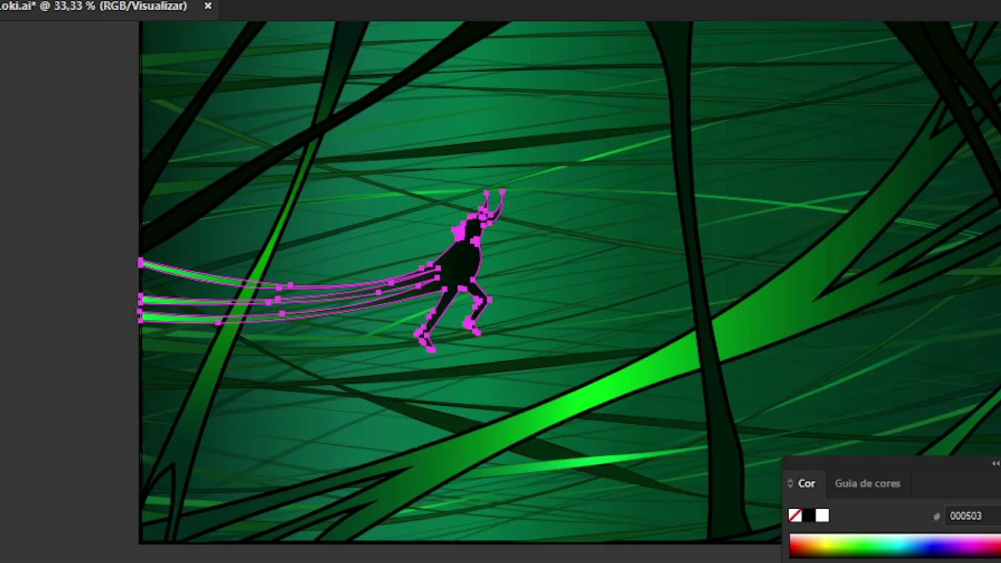
{"action": "key", "text": "g"}
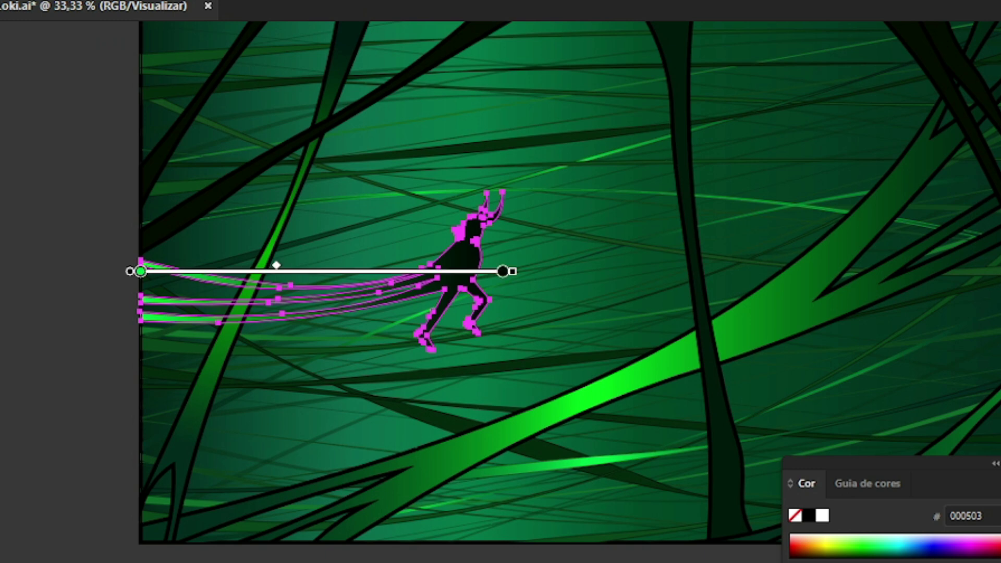
{"action": "left_click", "coordinate": [140, 271]}
{"action": "double_click", "coordinate": [140, 271]}
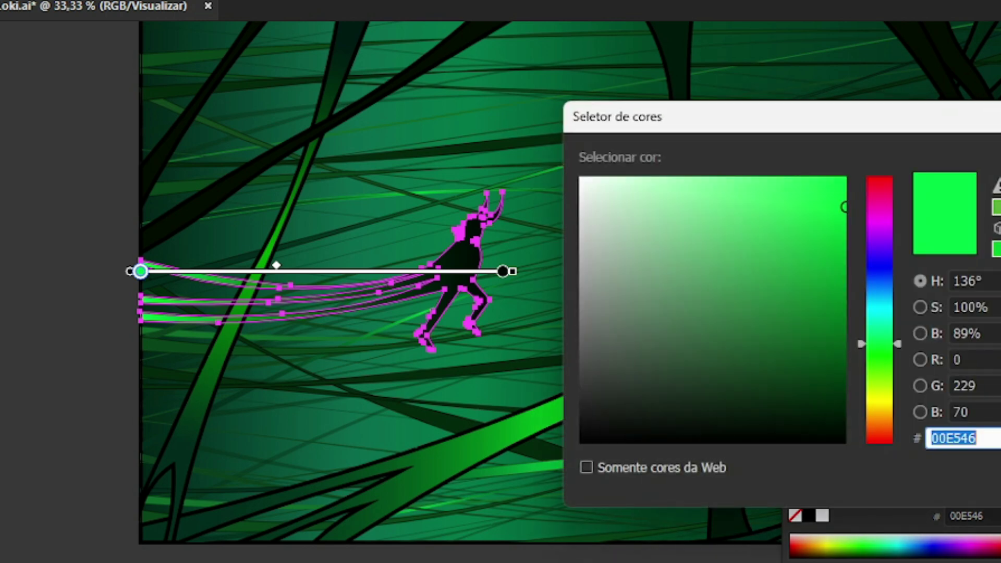
{"action": "type", "text": "00E225"}
{"action": "type", "text": "00E82600E816"}
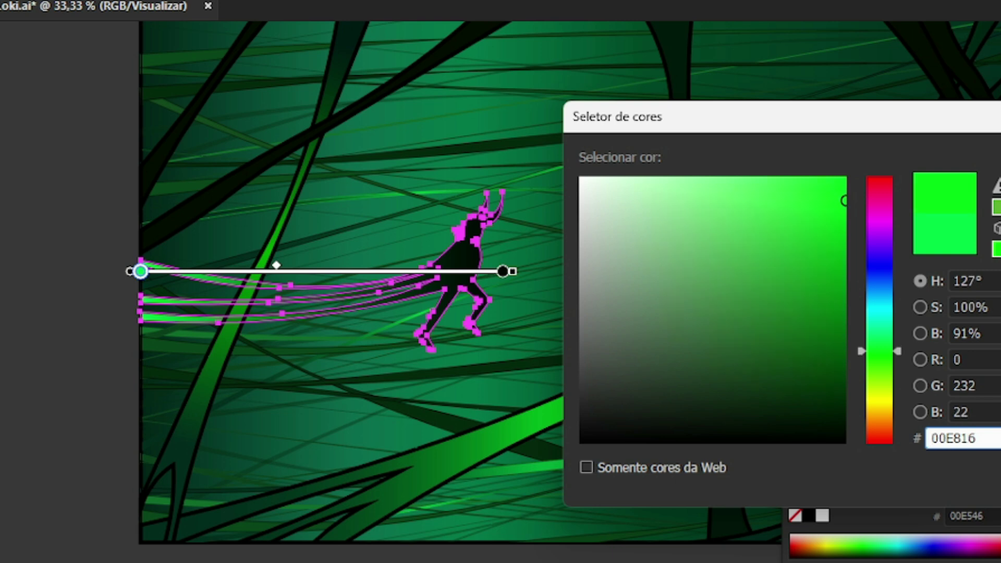
{"action": "key", "text": "Return"}
{"action": "key", "text": "v"}
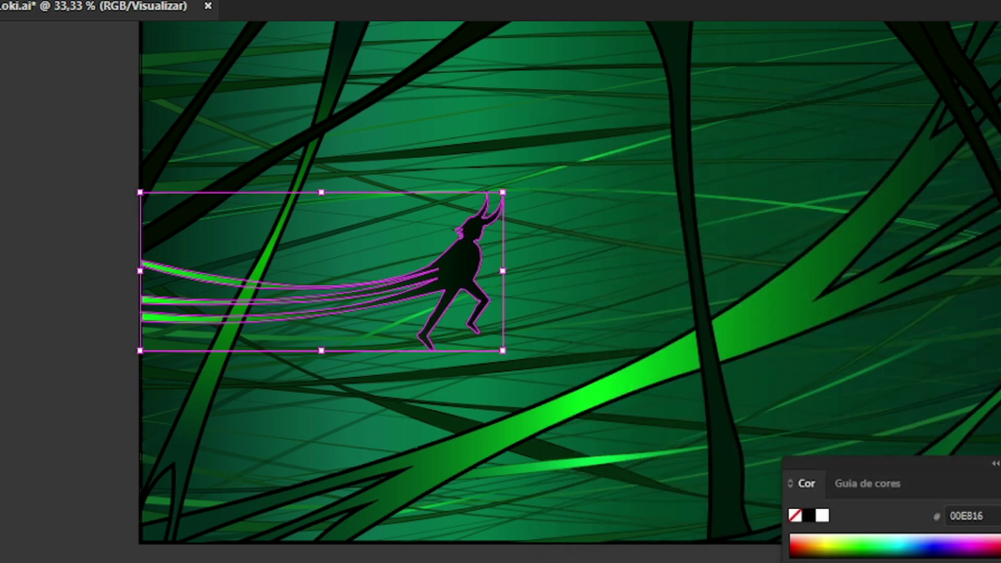
{"action": "key", "text": "ctrl+shift+a"}
{"action": "key", "text": "ctrl+minus"}
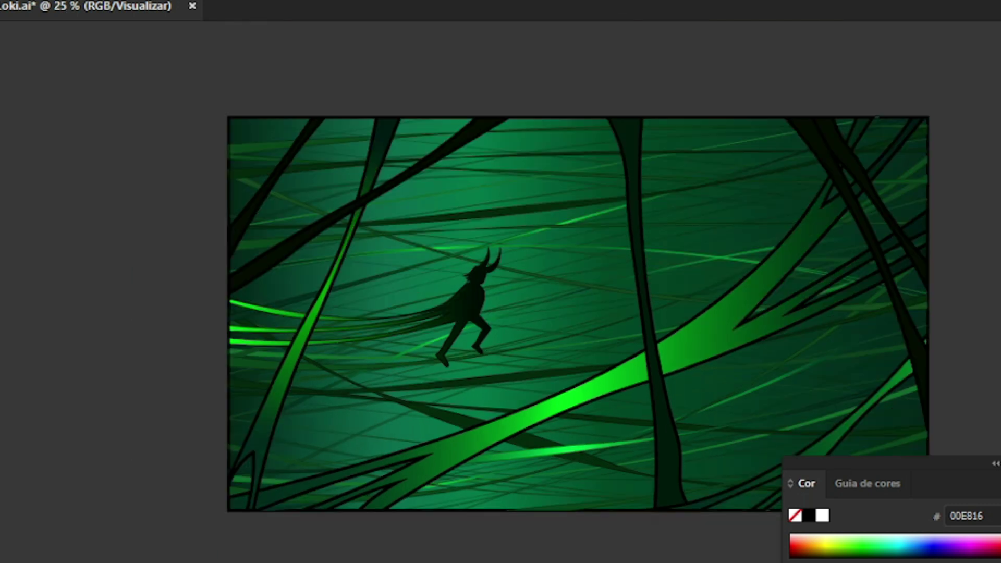
{"action": "left_click", "coordinate": [428, 325]}
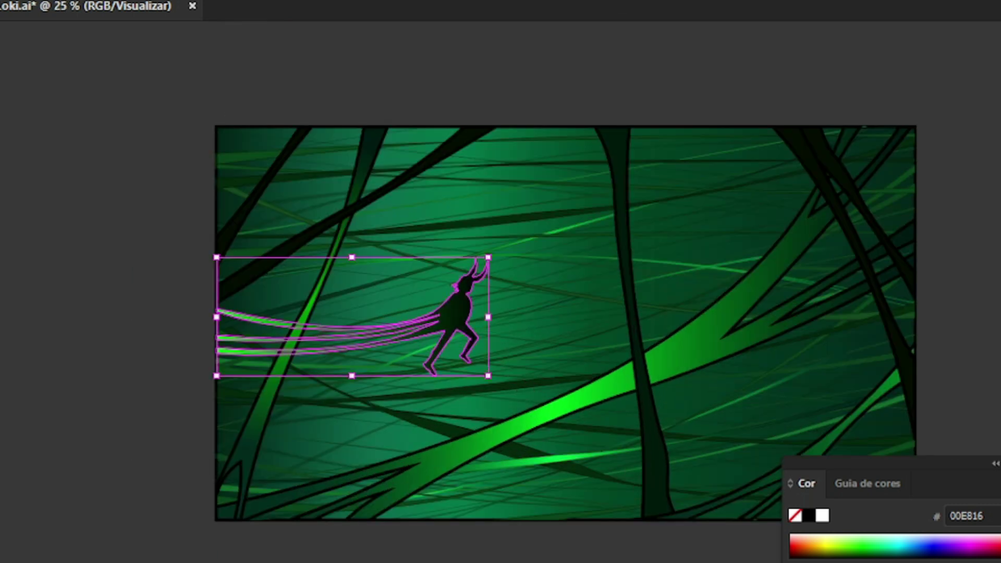
{"action": "key", "text": "ctrl+shift+a"}
{"action": "scroll", "coordinate": [209, 281], "scroll_direction": "down", "scroll_amount": 1}
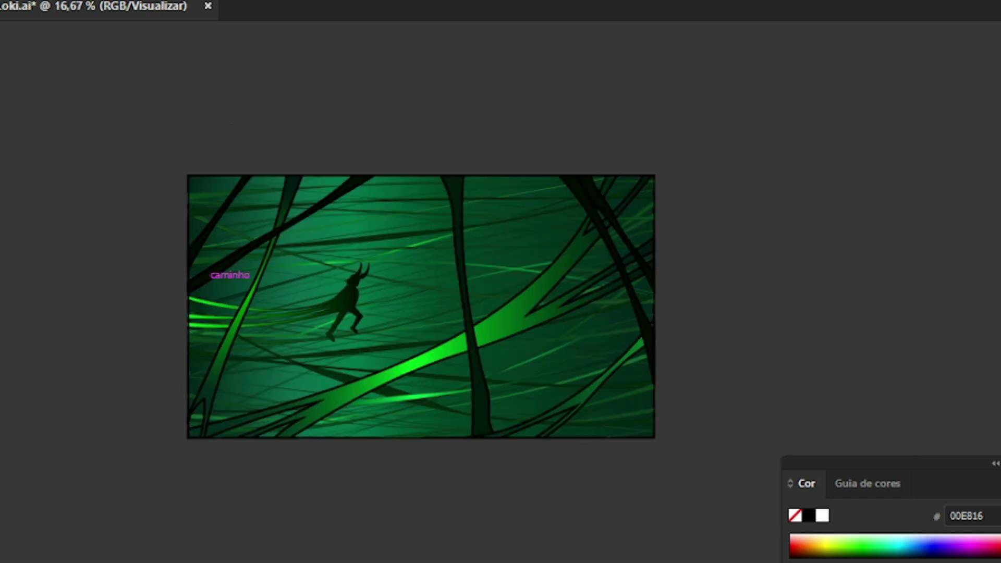
Set the middle gradient stop of the thin diagonal strand passing just above the figure's horns to green 00D61E and deselect it
{"action": "scroll", "coordinate": [281, 304], "scroll_direction": "up", "scroll_amount": 1}
{"action": "scroll", "coordinate": [537, 313], "scroll_direction": "down", "scroll_amount": 1}
{"action": "scroll", "coordinate": [505, 304], "scroll_direction": "up", "scroll_amount": 1}
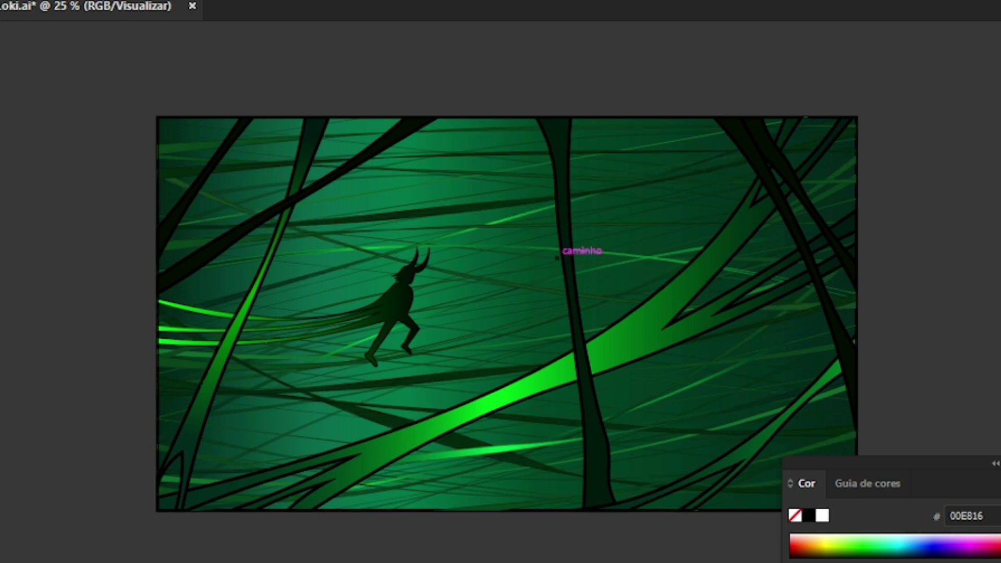
{"action": "left_click", "coordinate": [510, 209]}
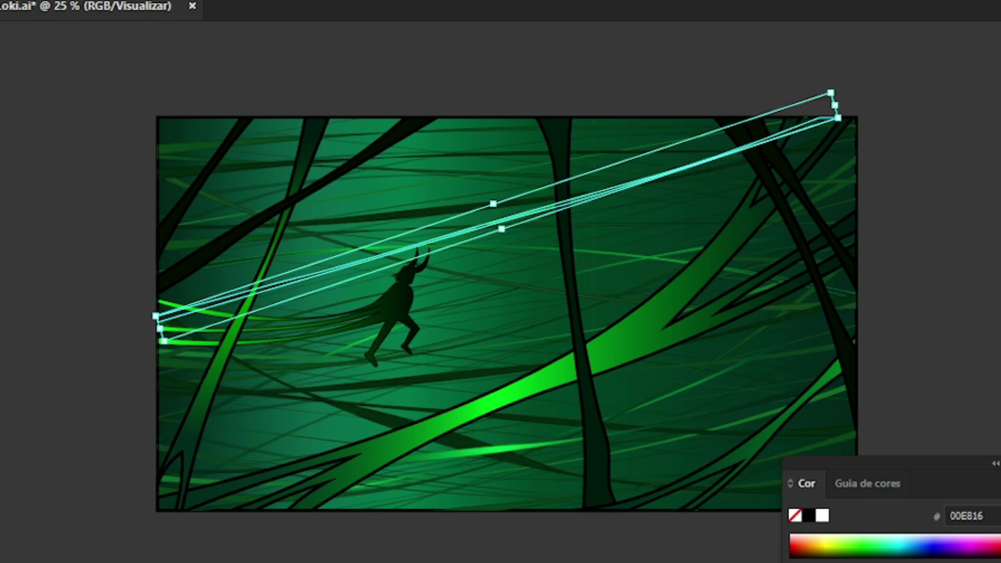
{"action": "key", "text": "g"}
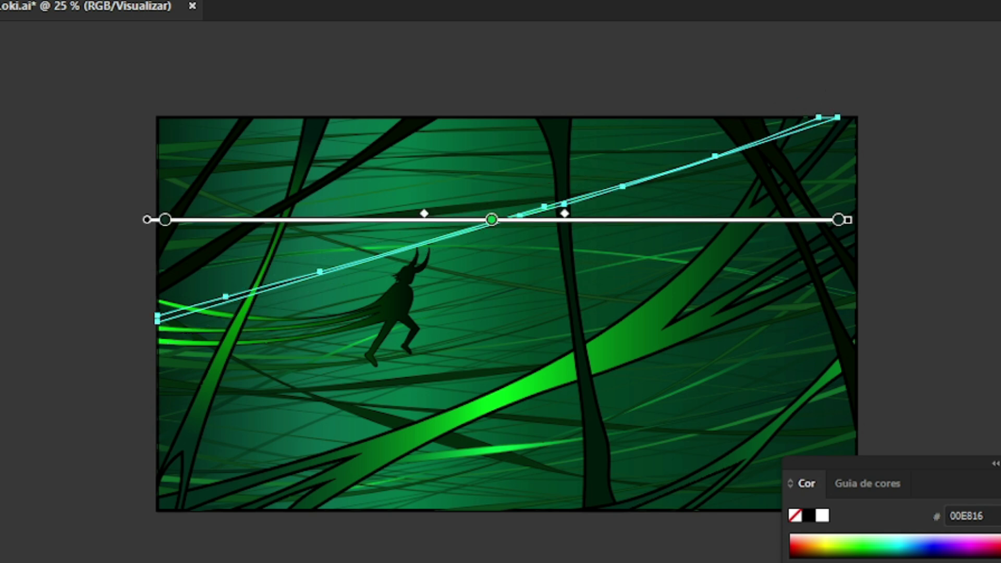
{"action": "left_click", "coordinate": [491, 220]}
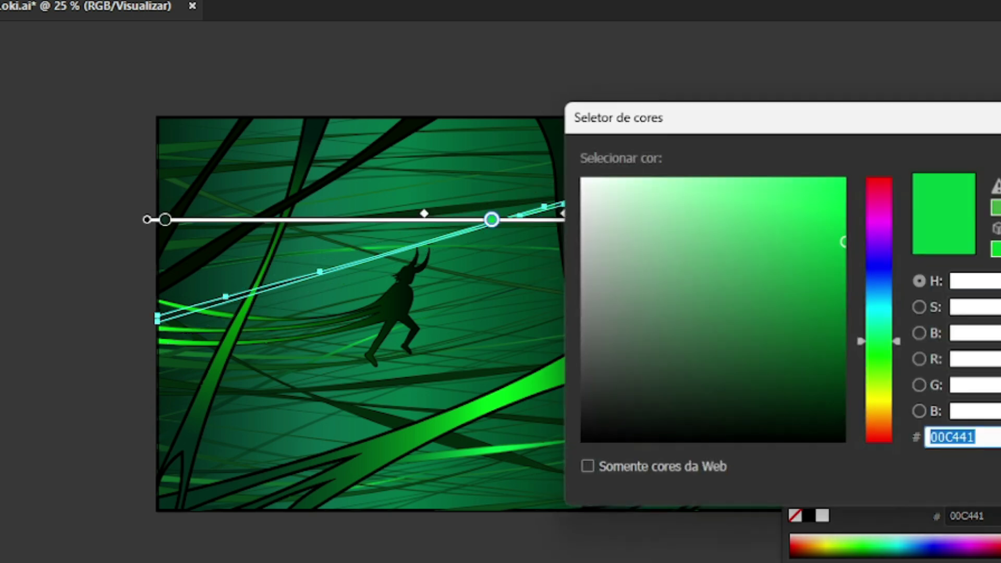
{"action": "type", "text": "00D61E"}
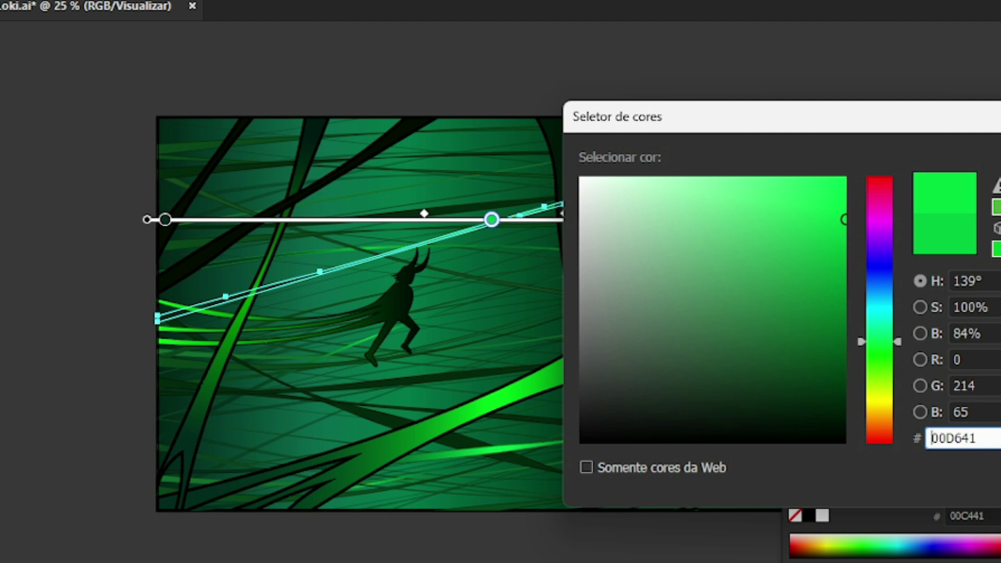
{"action": "key", "text": "Return"}
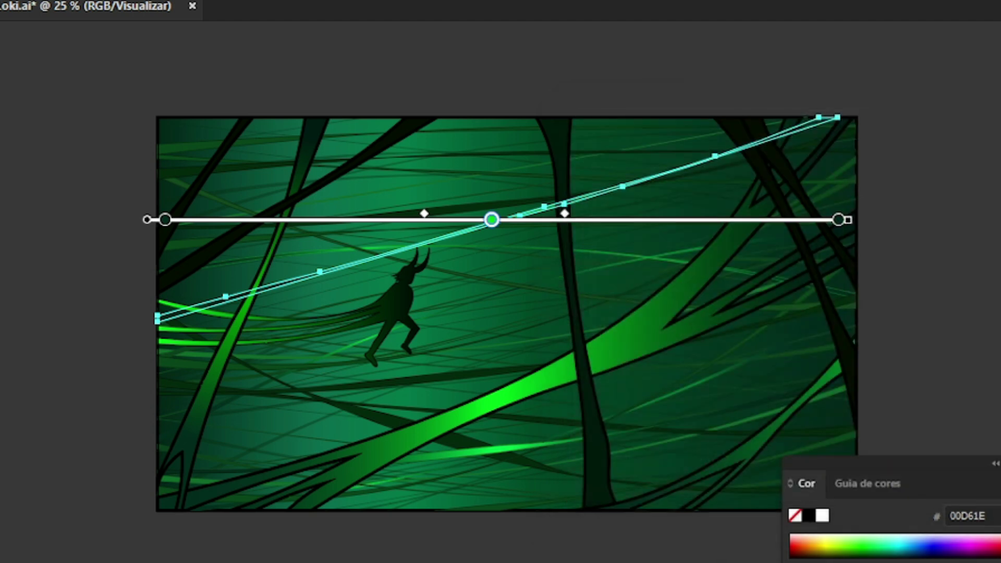
{"action": "key", "text": "ctrl+shift+a"}
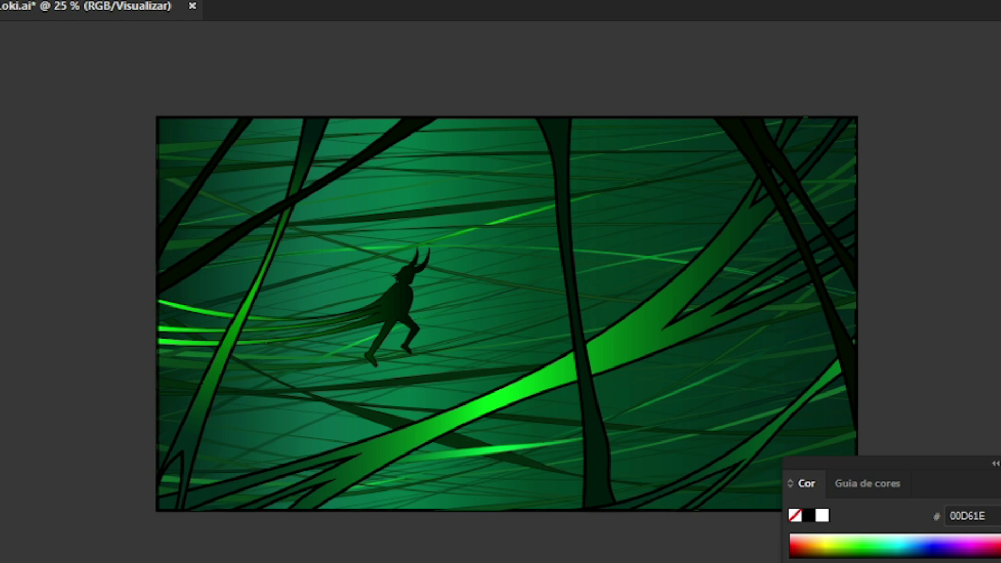
Set the bright middle gradient stop of the curved strand below the large diagonal branch to 00EF16 and deselect the strand
{"action": "scroll", "coordinate": [578, 117], "scroll_direction": "down", "scroll_amount": 1}
{"action": "scroll", "coordinate": [527, 156], "scroll_direction": "up", "scroll_amount": 1}
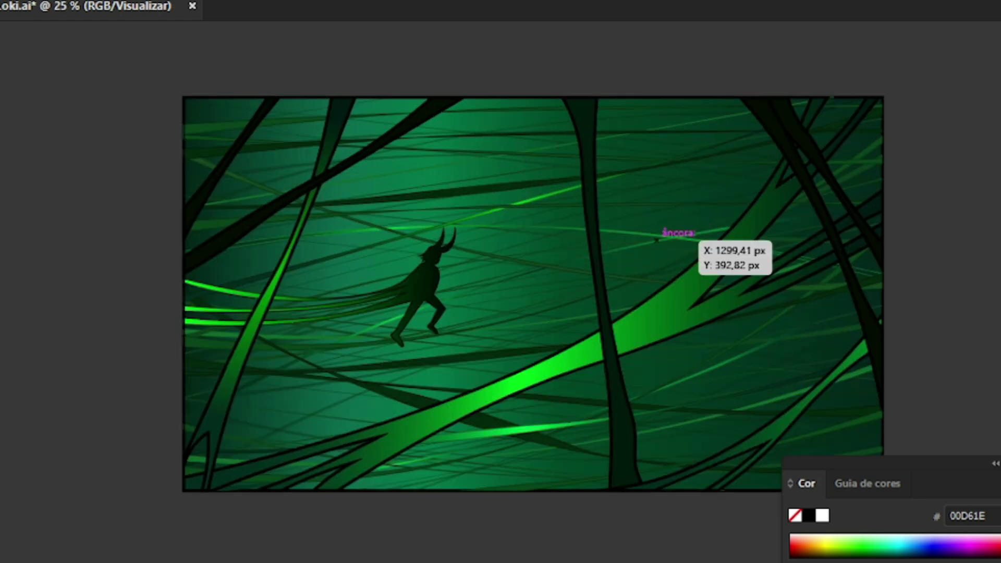
{"action": "left_click", "coordinate": [776, 384]}
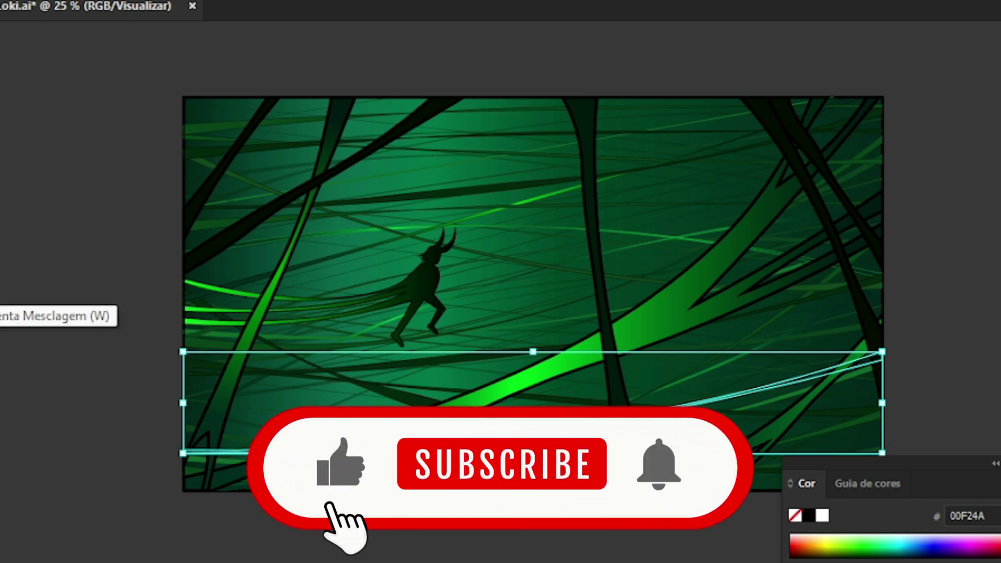
{"action": "key", "text": "shift+w"}
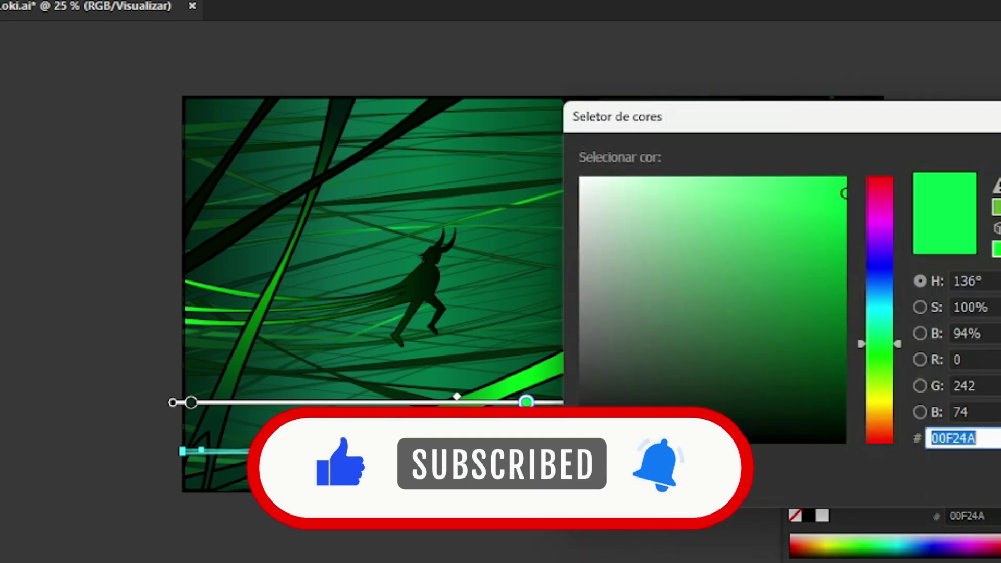
{"action": "type", "text": "00EF16"}
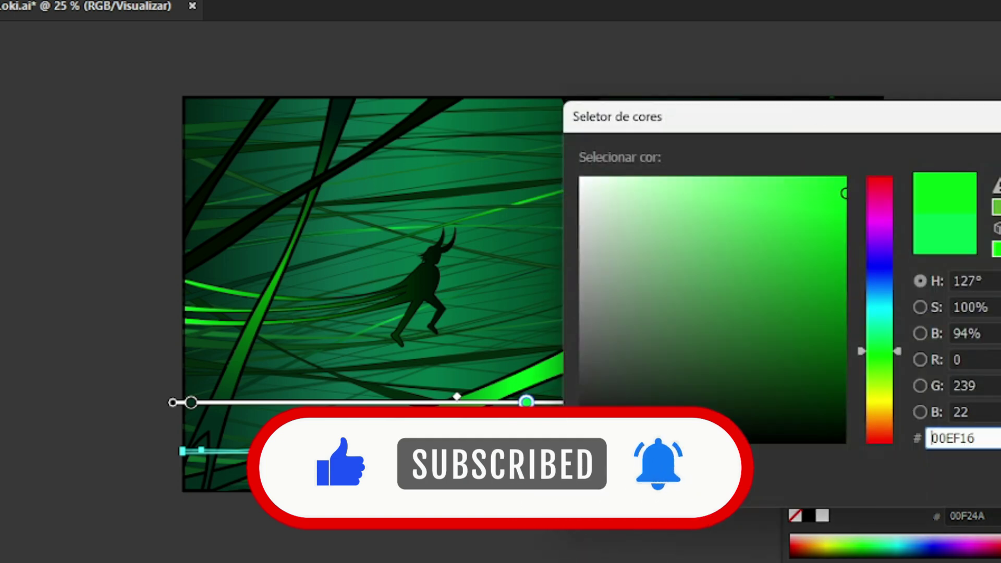
{"action": "key", "text": "Return"}
{"action": "key", "text": "v"}
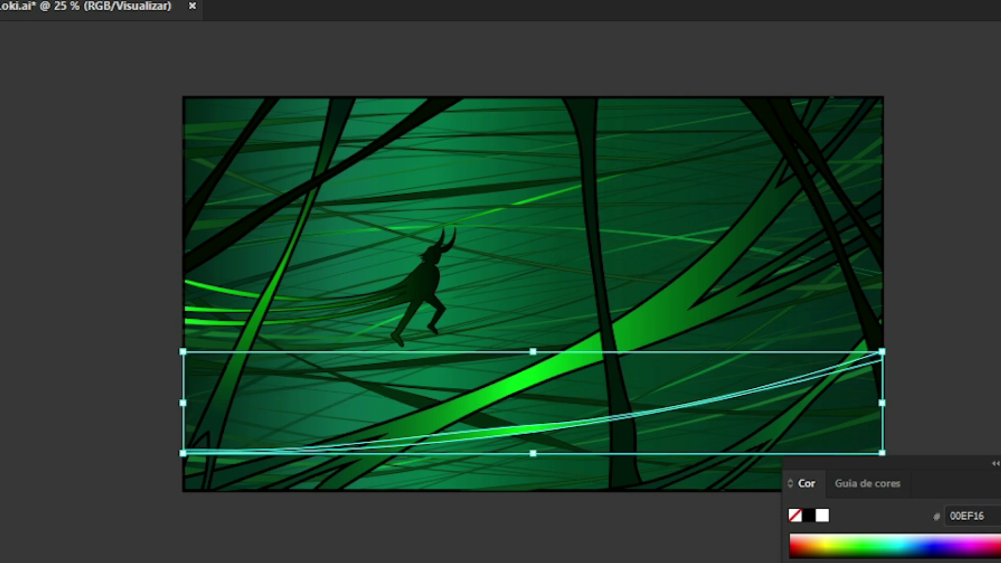
{"action": "key", "text": "ctrl+shift+a"}
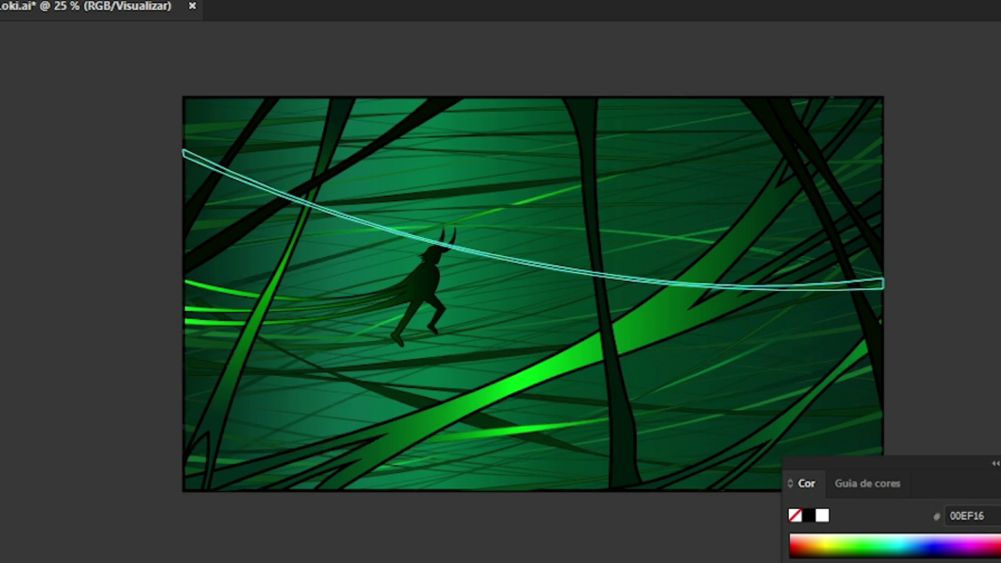
Set the brighter green gradient stop left of centre on the arched strand crossing the figure's horns to 00C100
{"action": "left_click_drag", "start_coordinate": [702, 232], "coordinate": [678, 245]}
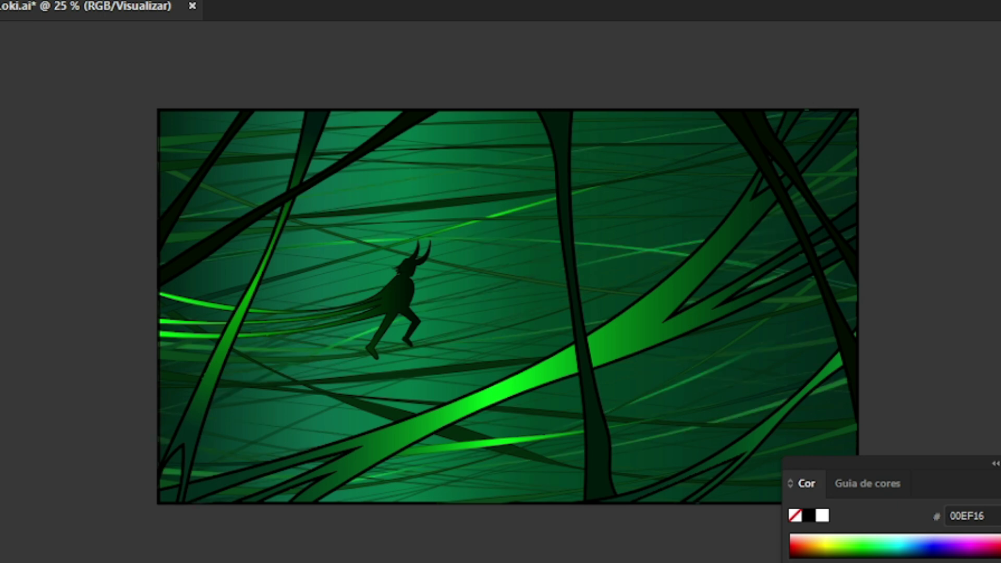
{"action": "left_click", "coordinate": [611, 242]}
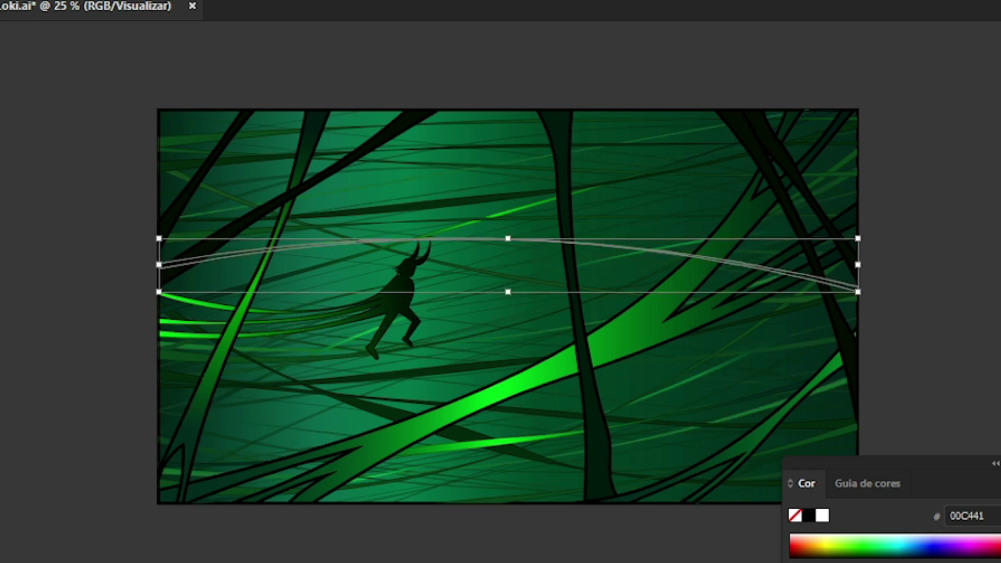
{"action": "key", "text": "shift+w"}
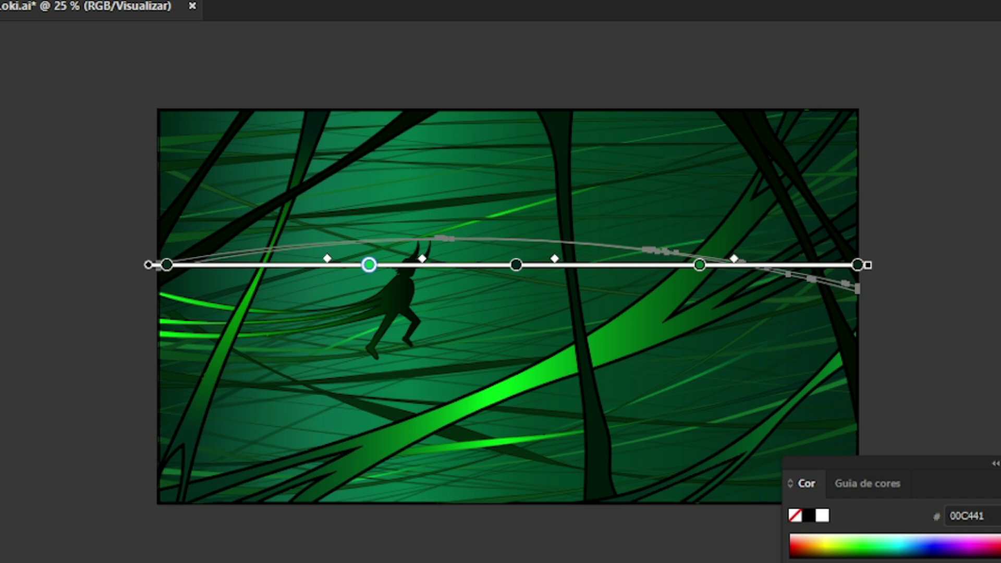
{"action": "type", "text": "00C100"}
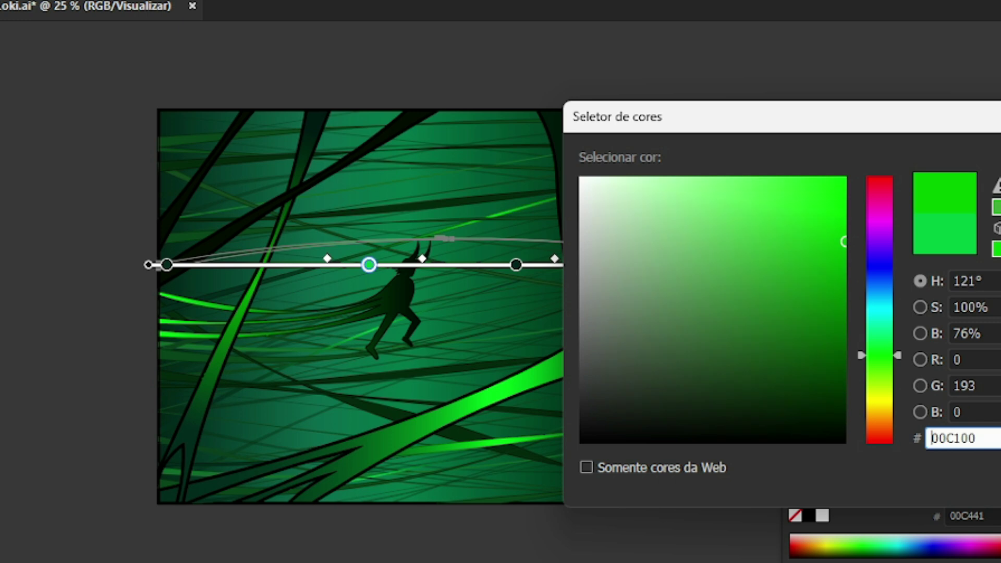
{"action": "key", "text": "Return"}
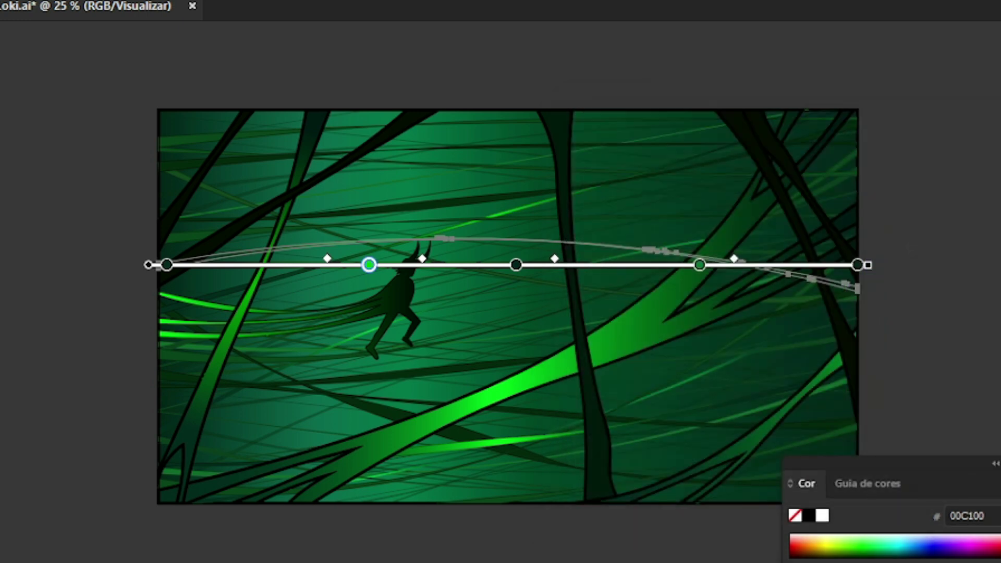
Set the green gradient stop right of centre on the arched strand to 00930E and deselect the strand
{"action": "left_click", "coordinate": [699, 265]}
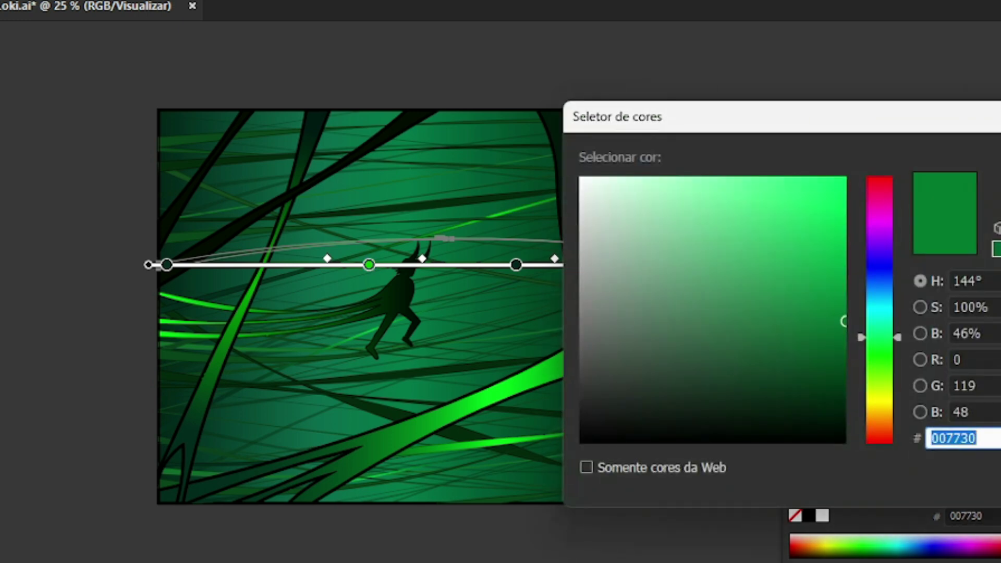
{"action": "type", "text": "00750B"}
{"action": "mouse_move", "coordinate": [843, 321]}
{"action": "left_mouse_down"}
{"action": "mouse_move", "coordinate": [843, 264]}
{"action": "mouse_move", "coordinate": [843, 289]}
{"action": "left_mouse_up"}
{"action": "key", "text": "Return"}
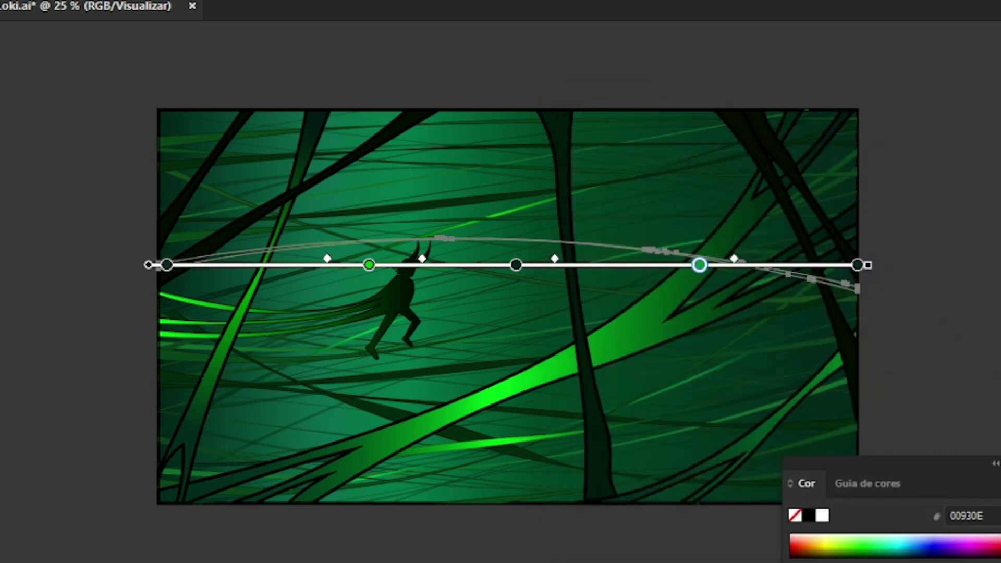
{"action": "key", "text": "v"}
{"action": "key", "text": "ctrl+shift+a"}
Apply the arched strand's green gradient to the thin curved strand rising along the lower edge toward the right, leaving it deselected
{"action": "left_click_drag", "start_coordinate": [447, 142], "coordinate": [476, 123]}
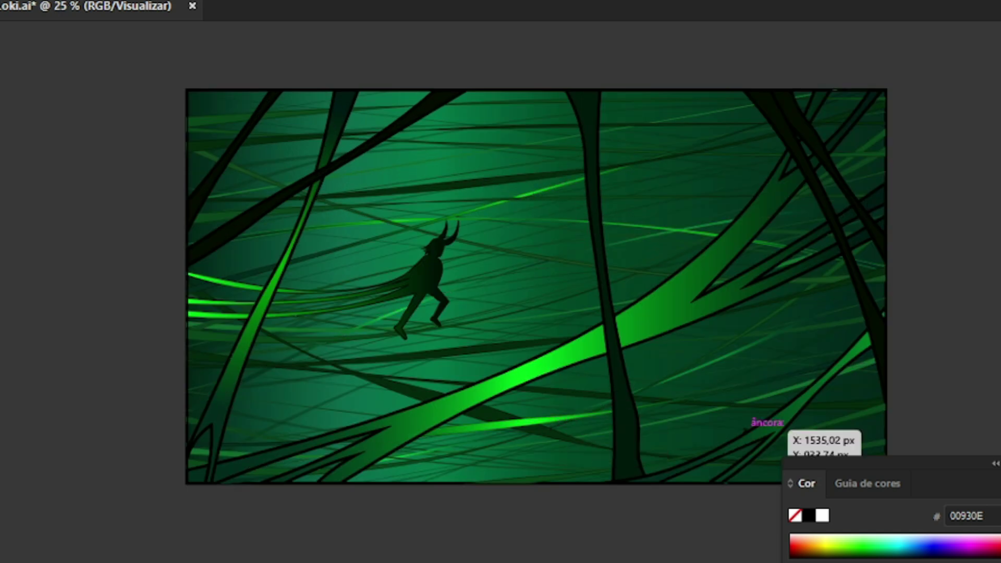
{"action": "left_click", "coordinate": [884, 355]}
{"action": "key", "text": "a"}
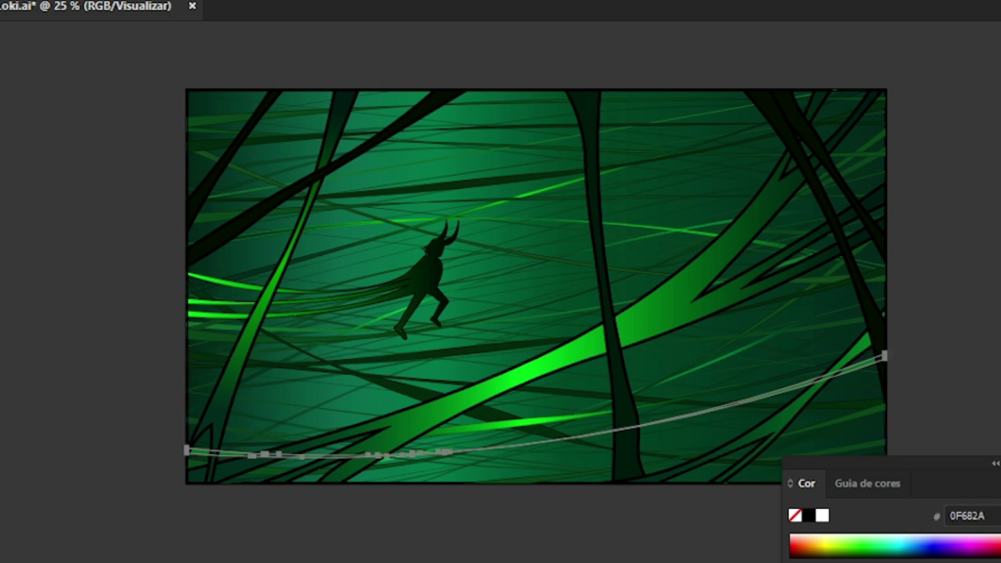
{"action": "key", "text": "g"}
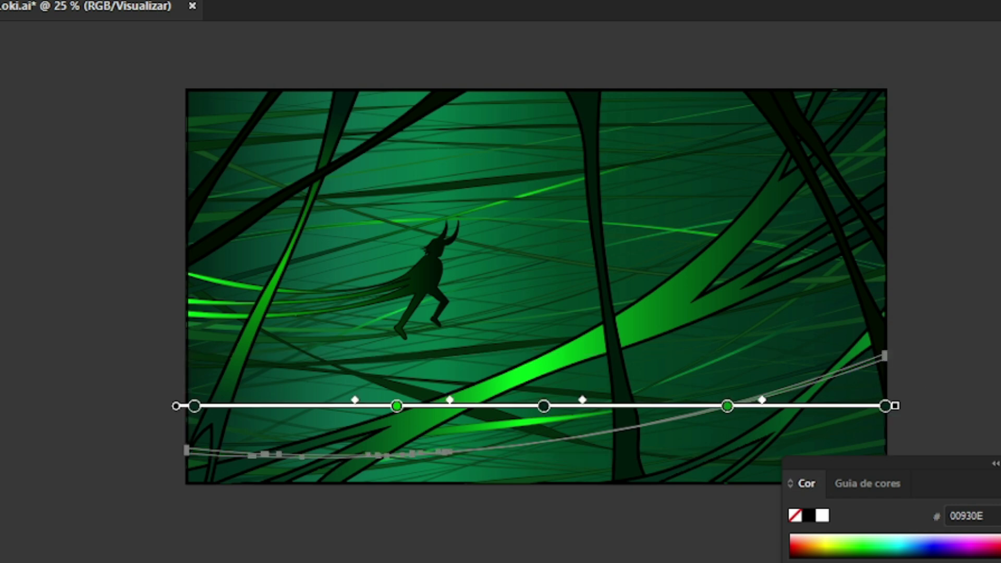
{"action": "key", "text": "v"}
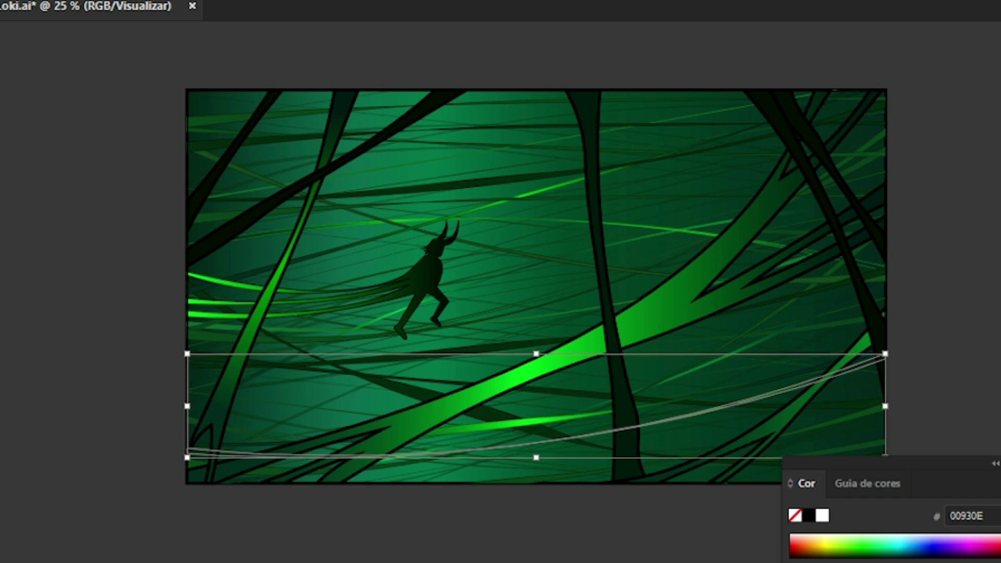
{"action": "key", "text": "ctrl+shift+a"}
Apply the same multi-stop green gradient to the thin straight strand crossing the upper part of the artwork and deselect it
{"action": "left_click_drag", "start_coordinate": [424, 90], "coordinate": [400, 130]}
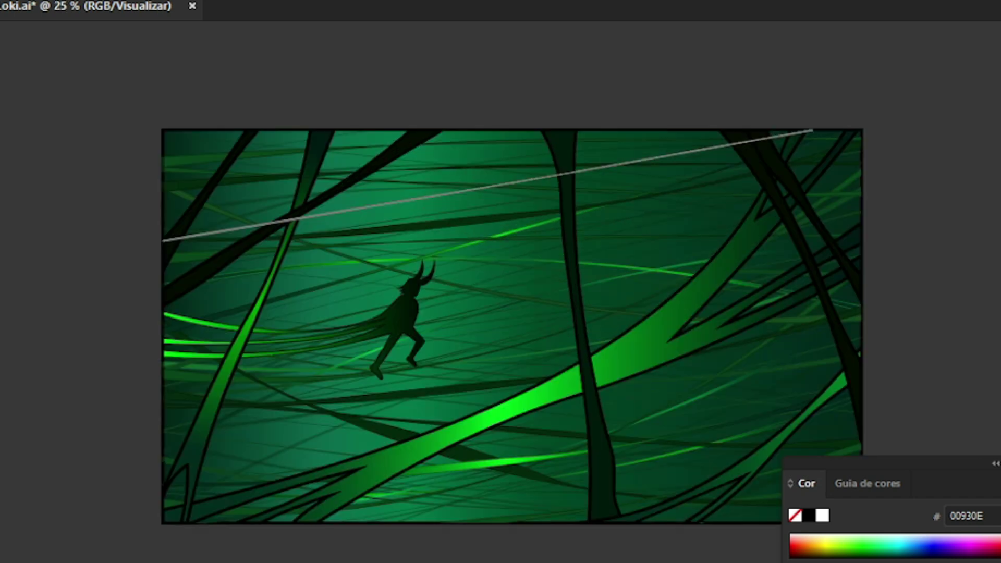
{"action": "left_click", "coordinate": [655, 154]}
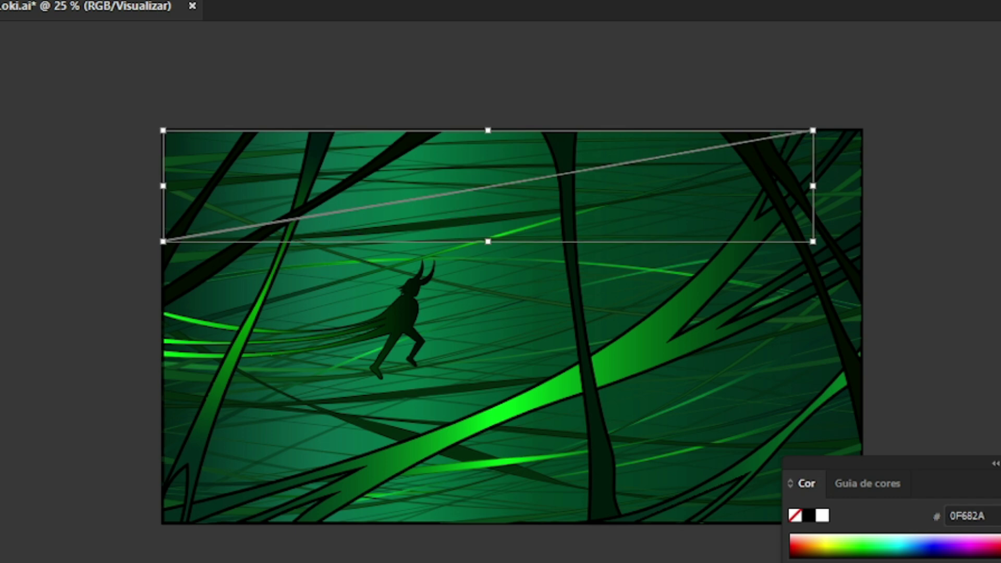
{"action": "key", "text": "a"}
{"action": "key", "text": "g"}
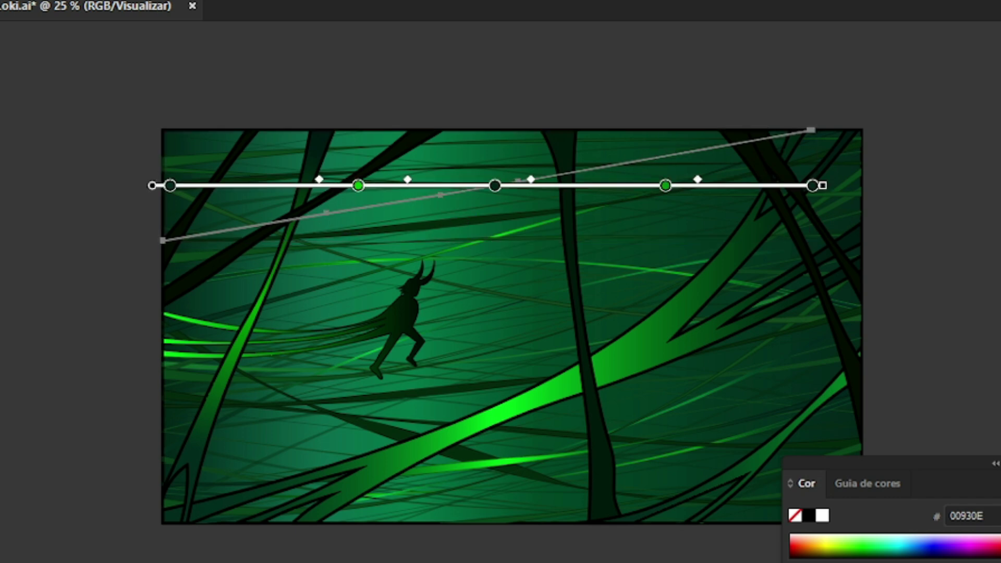
{"action": "key", "text": "ctrl+shift+a"}
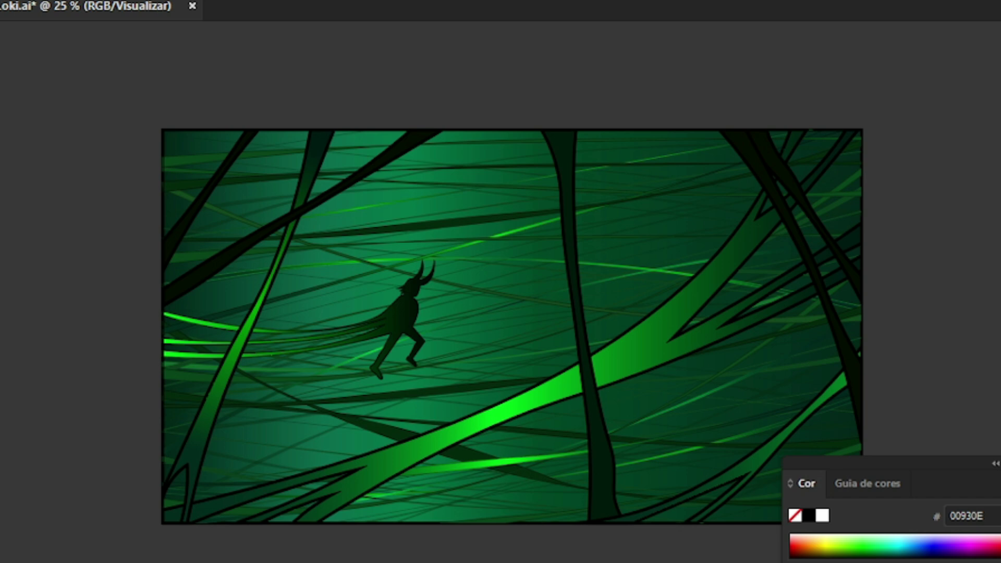
Hide the panels and examine the contrast of the strands, branches and figure across the whole illustration
{"action": "key", "text": "ctrl+minus"}
{"action": "key", "text": "ctrl+plus"}
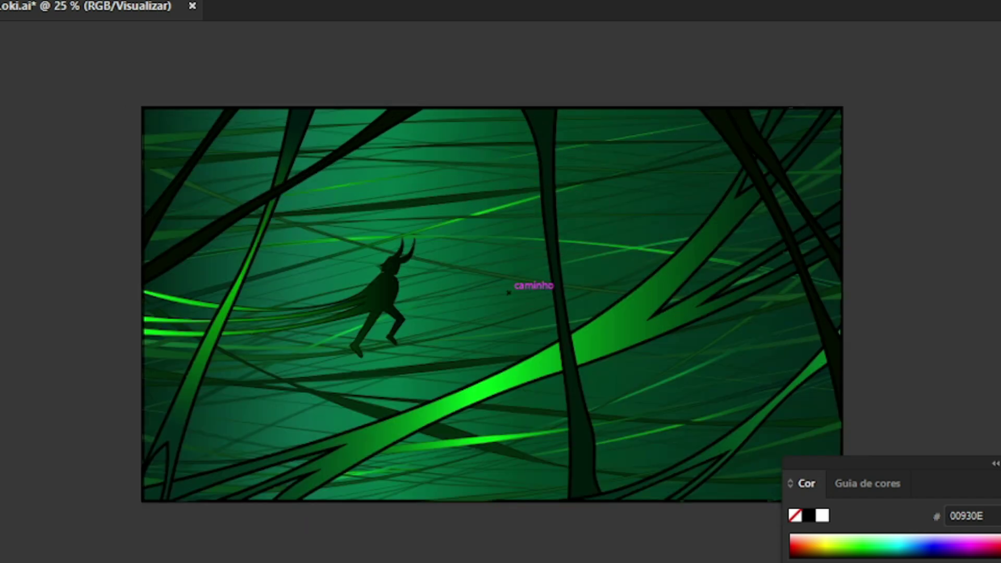
{"action": "key", "text": "ctrl+minus"}
{"action": "key", "text": "ctrl+plus"}
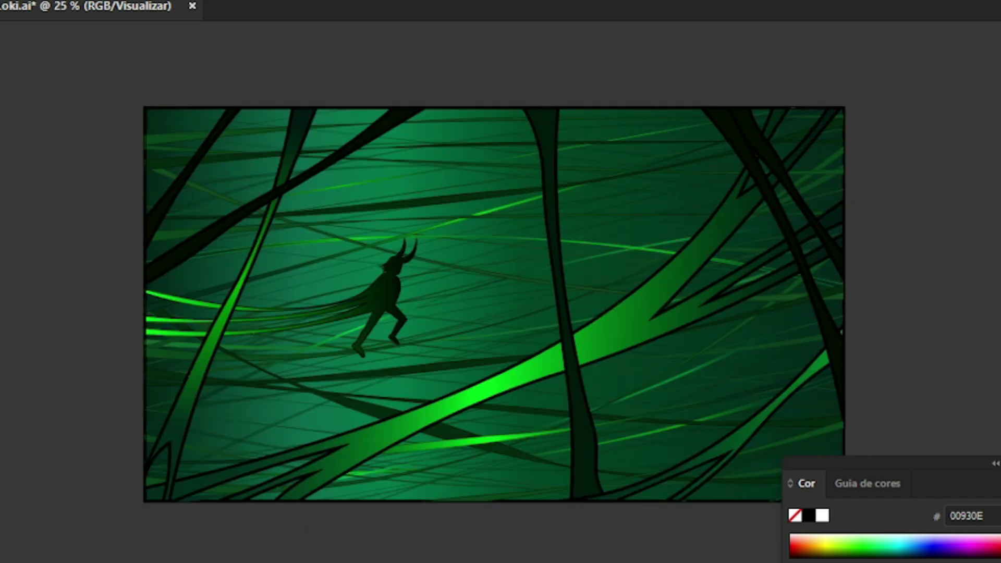
{"action": "key", "text": "Tab"}
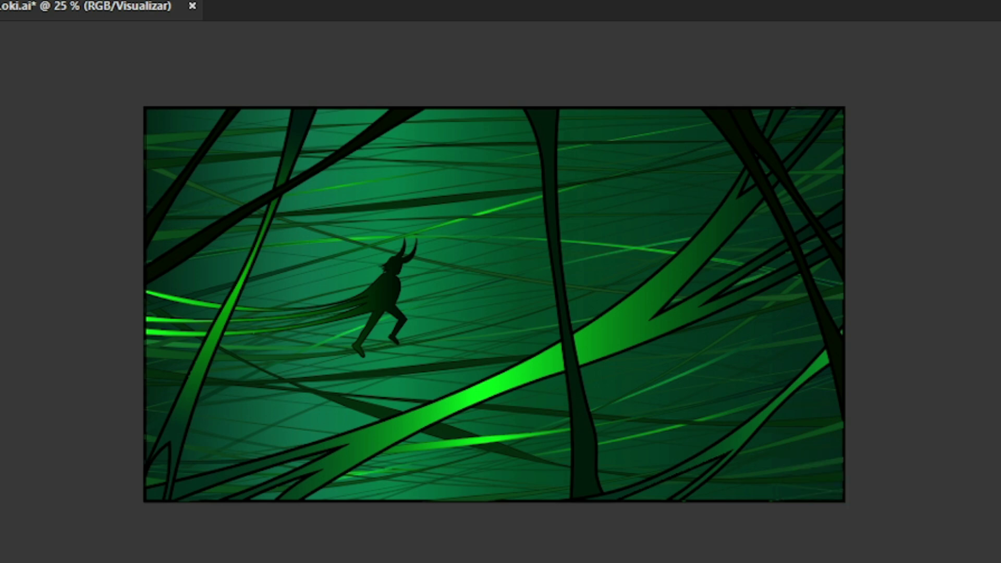
{"action": "key", "text": "ctrl+minus"}
{"action": "key", "text": "ctrl+plus"}
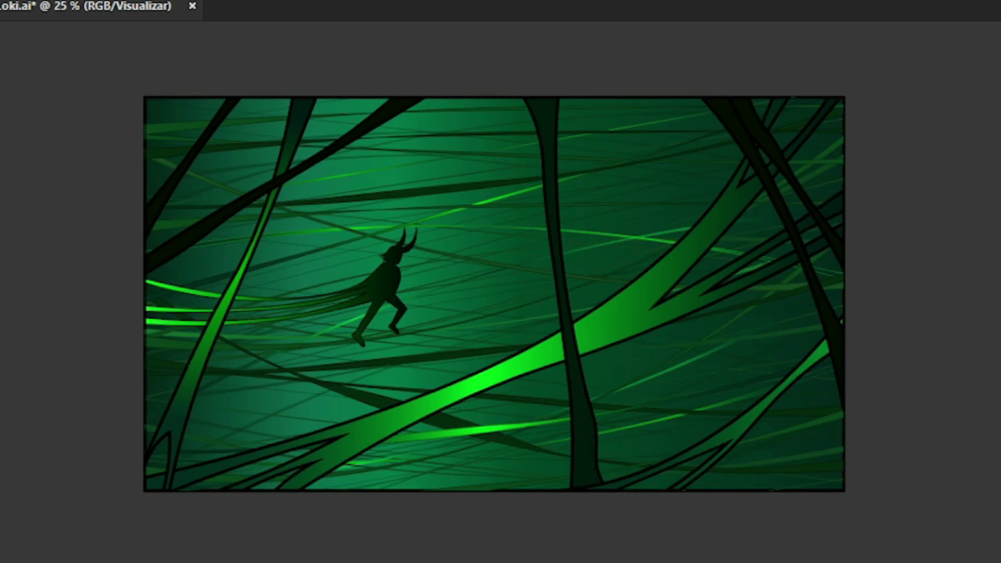
{"action": "key", "text": "alt+a"}
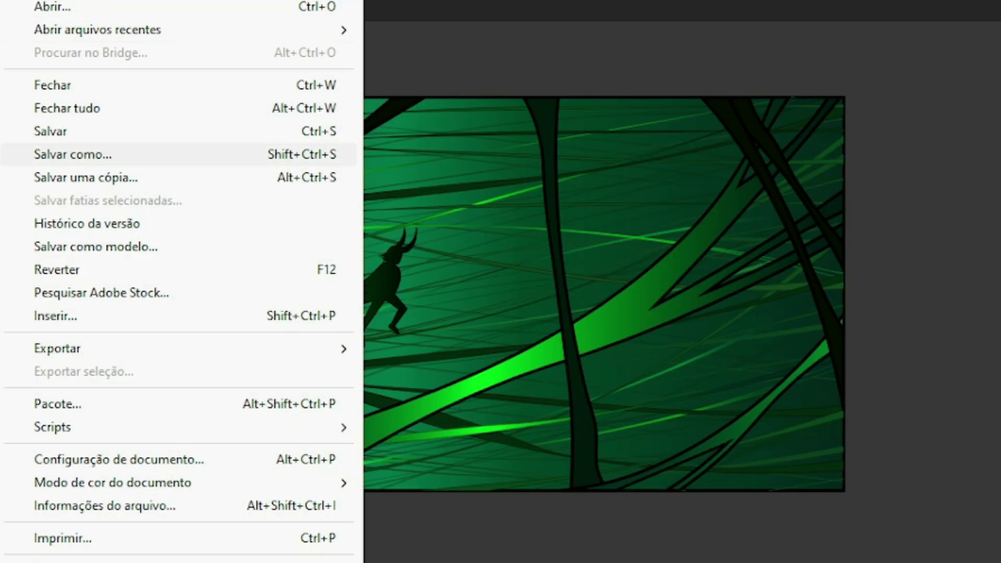
{"action": "key", "text": "alt+v"}
{"action": "key", "text": "Escape"}
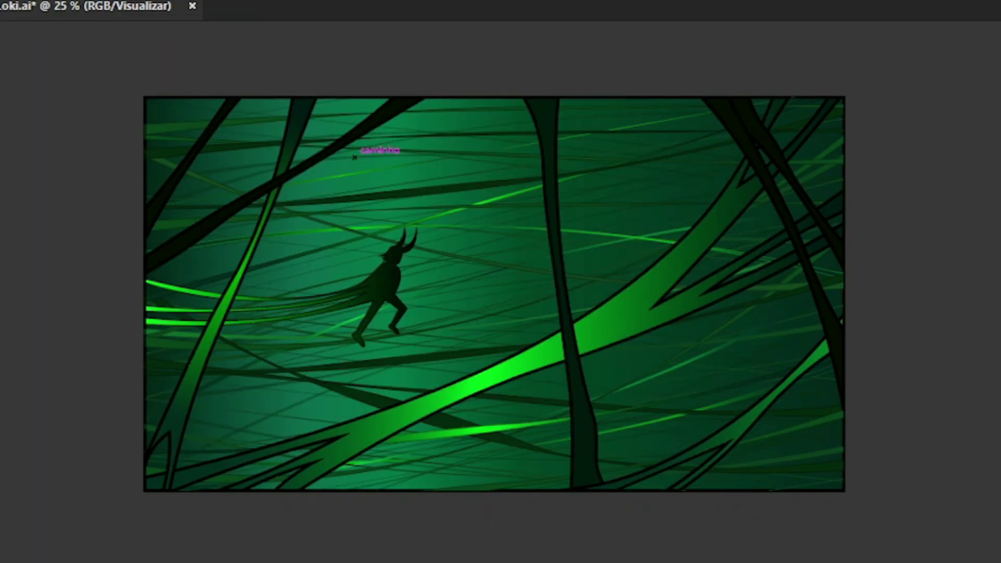
{"action": "key", "text": "ctrl+plus"}
{"action": "key", "text": "ctrl+minus"}
{"action": "key", "text": "ctrl+plus"}
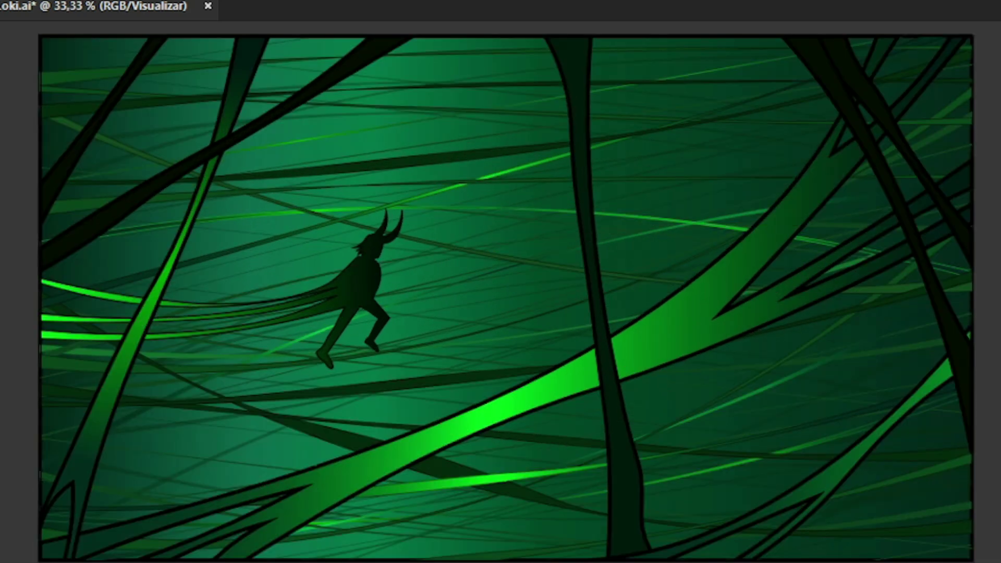
{"action": "key", "text": "ctrl+z"}
{"action": "key", "text": "ctrl+shift+z"}
{"action": "left_click", "coordinate": [529, 233]}
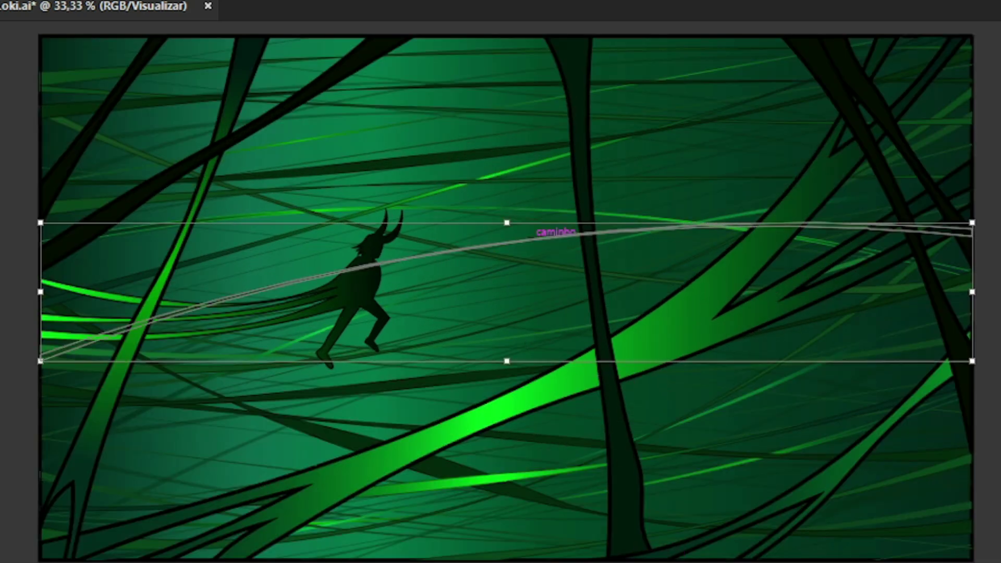
{"action": "left_click", "coordinate": [815, 313]}
{"action": "left_click", "coordinate": [843, 336]}
{"action": "left_click", "coordinate": [879, 354]}
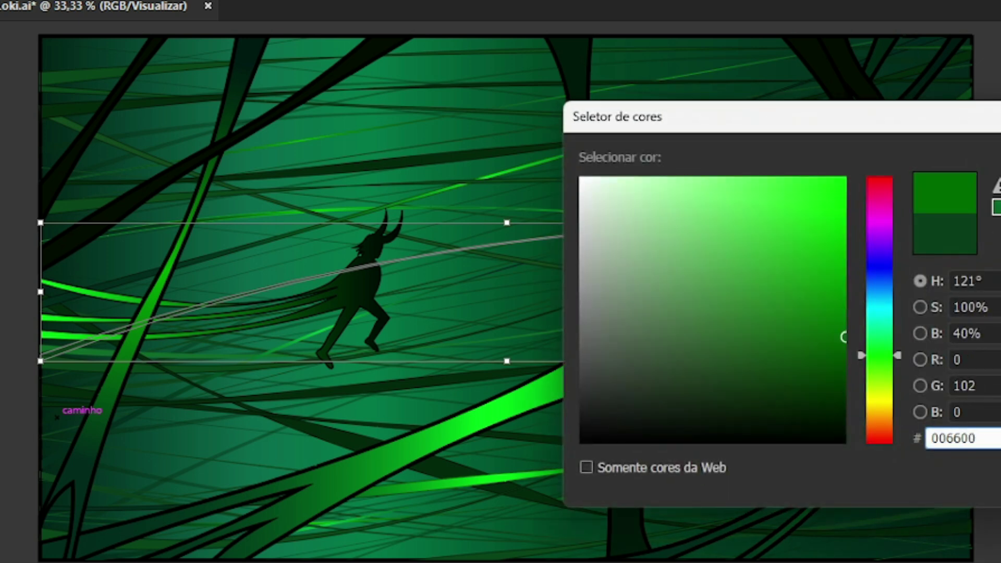
{"action": "left_click_drag", "start_coordinate": [844, 336], "coordinate": [844, 261]}
{"action": "key", "text": "Return"}
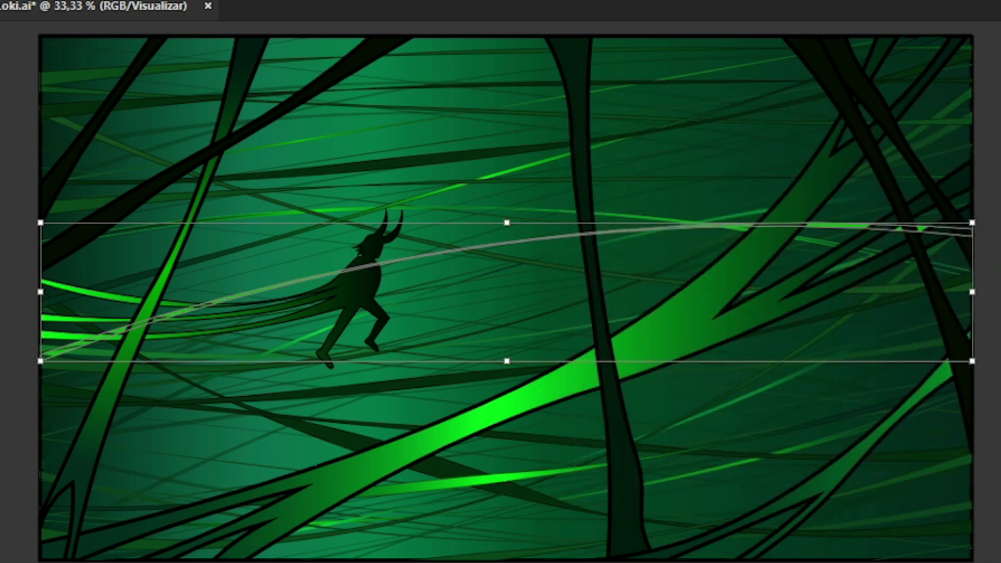
{"action": "key", "text": "ctrl+shift+a"}
{"action": "key", "text": "ctrl+z"}
{"action": "key", "text": "ctrl+z"}
{"action": "key", "text": "ctrl+z"}
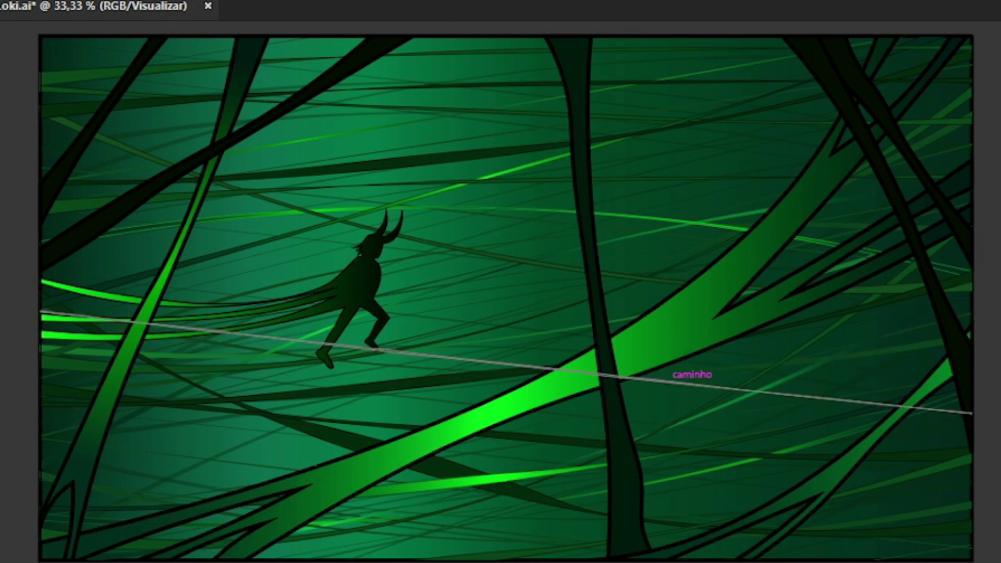
Apply the multi-stop green gradient to the thin sagging strand passing just below the figure's feet and deselect it
{"action": "left_click", "coordinate": [687, 369]}
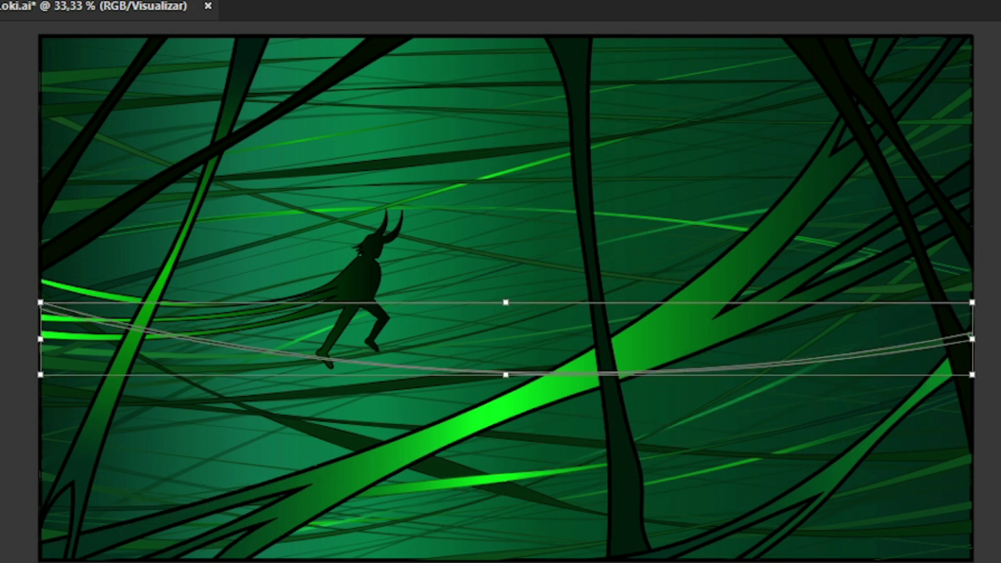
{"action": "key", "text": "a"}
{"action": "key", "text": "g"}
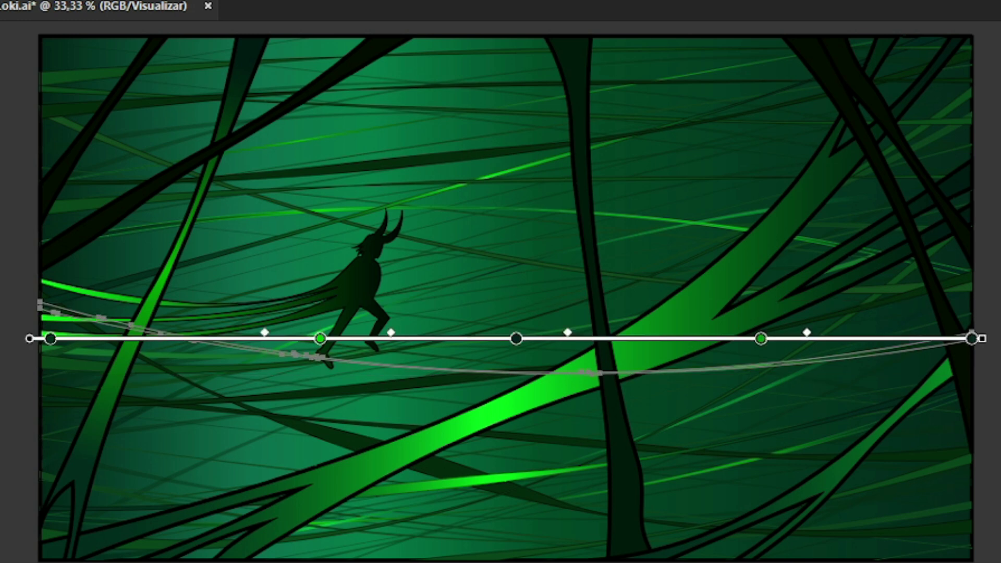
{"action": "key", "text": "v"}
{"action": "key", "text": "ctrl+shift+a"}
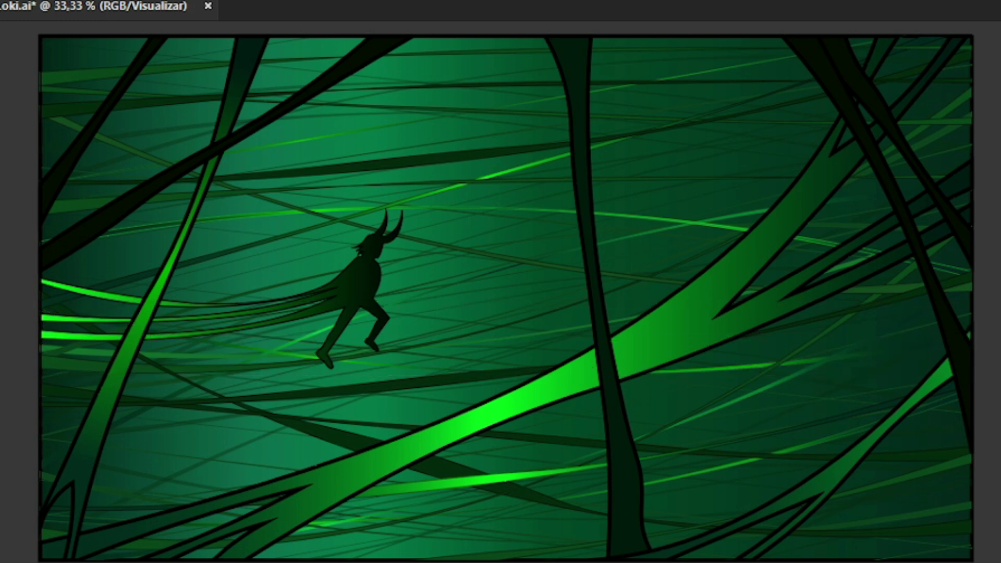
Apply the multi-stop green gradient to the thin strand rising from the lower left edge to the upper right edge
{"action": "scroll", "coordinate": [437, 360], "scroll_direction": "down", "scroll_amount": 1}
{"action": "scroll", "coordinate": [468, 361], "scroll_direction": "up", "scroll_amount": 1}
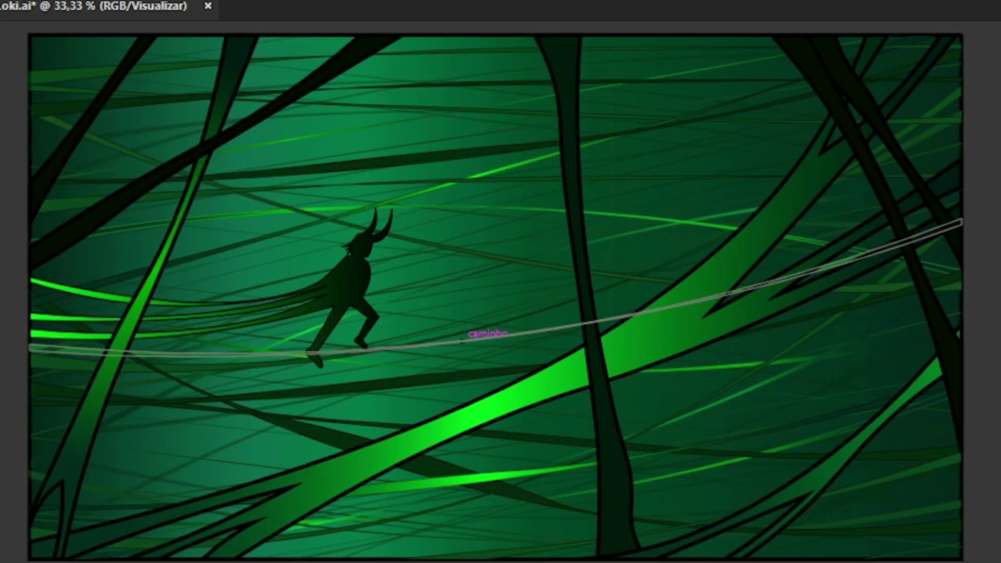
{"action": "scroll", "coordinate": [433, 303], "scroll_direction": "down", "scroll_amount": 1}
{"action": "mouse_move", "coordinate": [447, 292]}
{"action": "left_mouse_down"}
{"action": "mouse_move", "coordinate": [453, 279]}
{"action": "mouse_move", "coordinate": [829, 162]}
{"action": "left_mouse_up"}
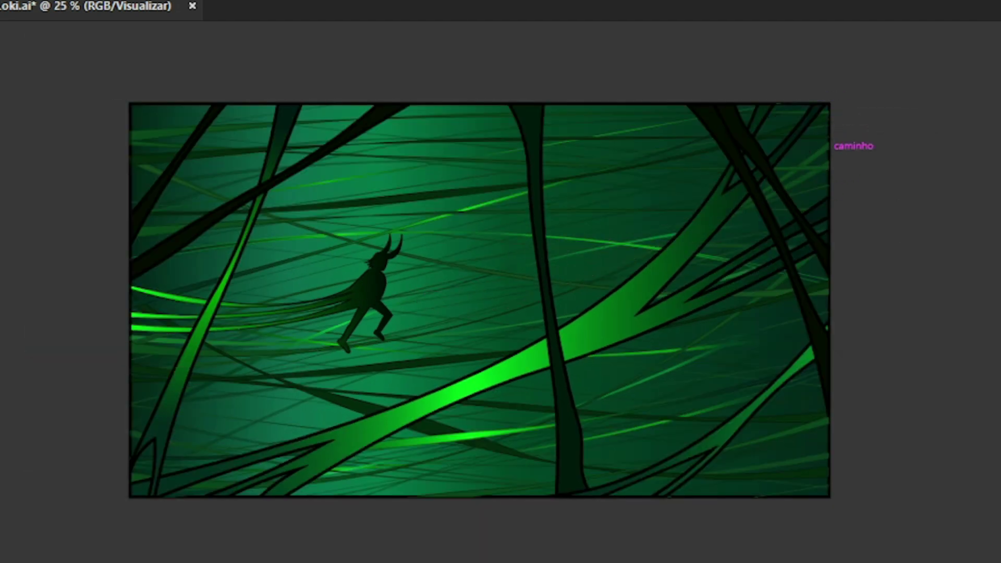
{"action": "left_click", "coordinate": [823, 158]}
{"action": "key", "text": "v"}
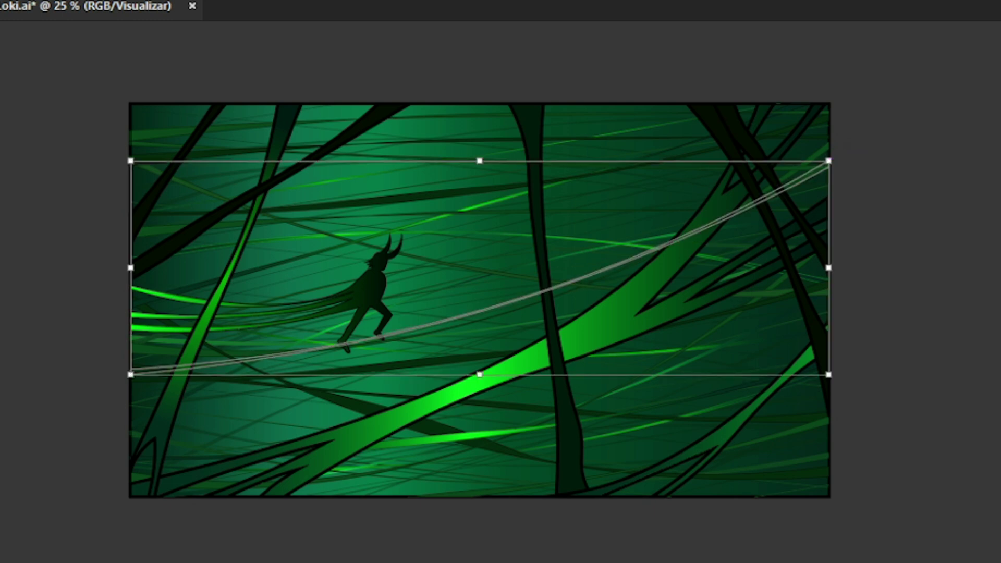
{"action": "key", "text": "a"}
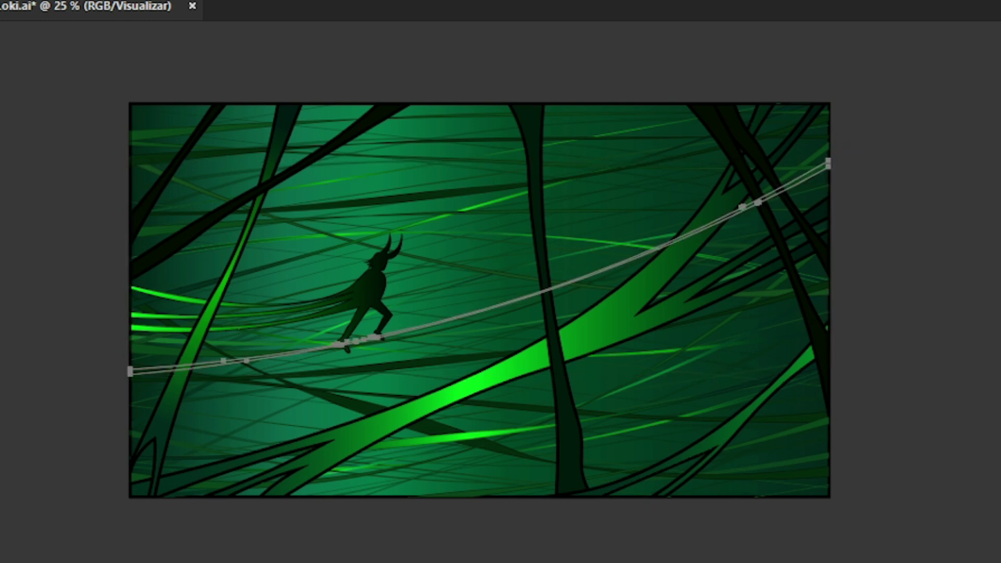
{"action": "key", "text": "g"}
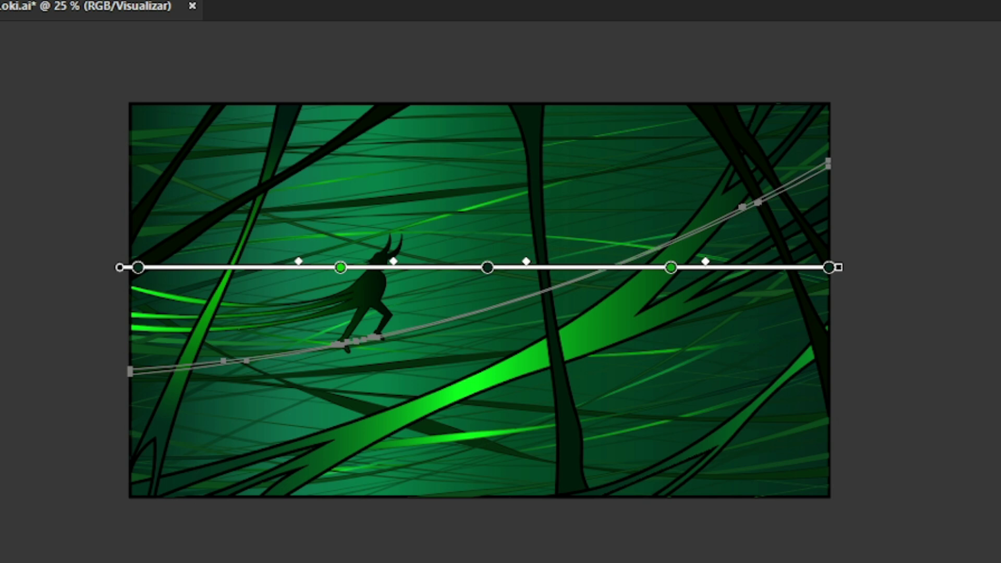
Reduce the rising strand's gradient to three stops, with bright green at the right end and medium green in the middle, and deselect it
{"action": "left_click_drag", "start_coordinate": [670, 267], "coordinate": [592, 267]}
{"action": "left_click", "coordinate": [486, 268]}
{"action": "key", "text": "Delete"}
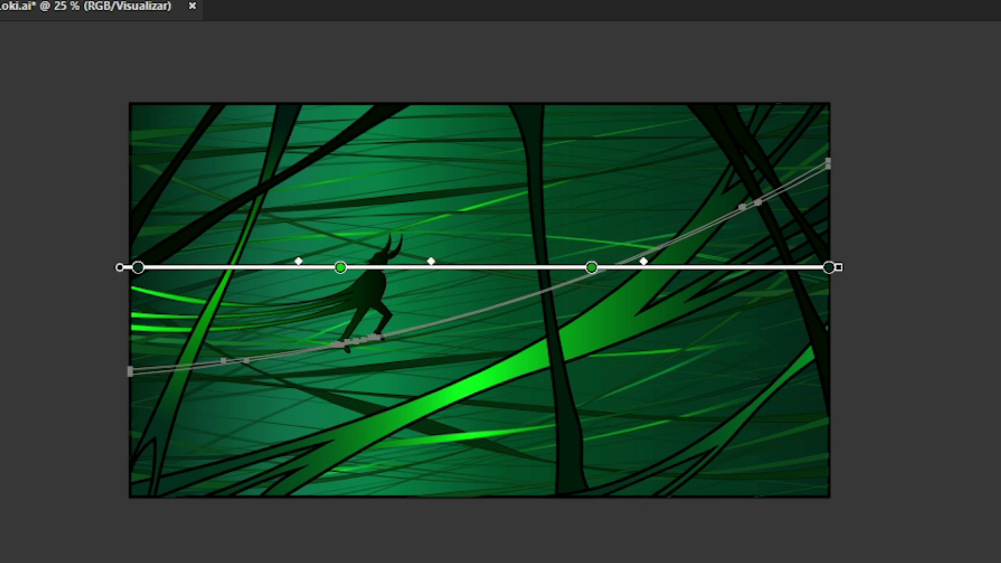
{"action": "left_click_drag", "start_coordinate": [339, 267], "coordinate": [829, 267]}
{"action": "left_click", "coordinate": [829, 268]}
{"action": "key", "text": "Delete"}
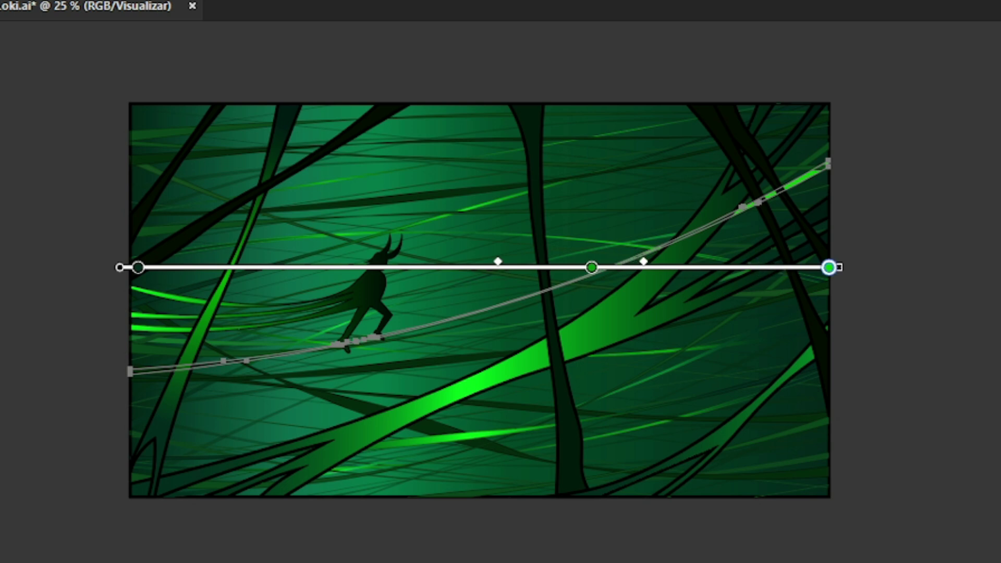
{"action": "left_click_drag", "start_coordinate": [591, 267], "coordinate": [485, 267]}
{"action": "left_click_drag", "start_coordinate": [561, 261], "coordinate": [655, 261]}
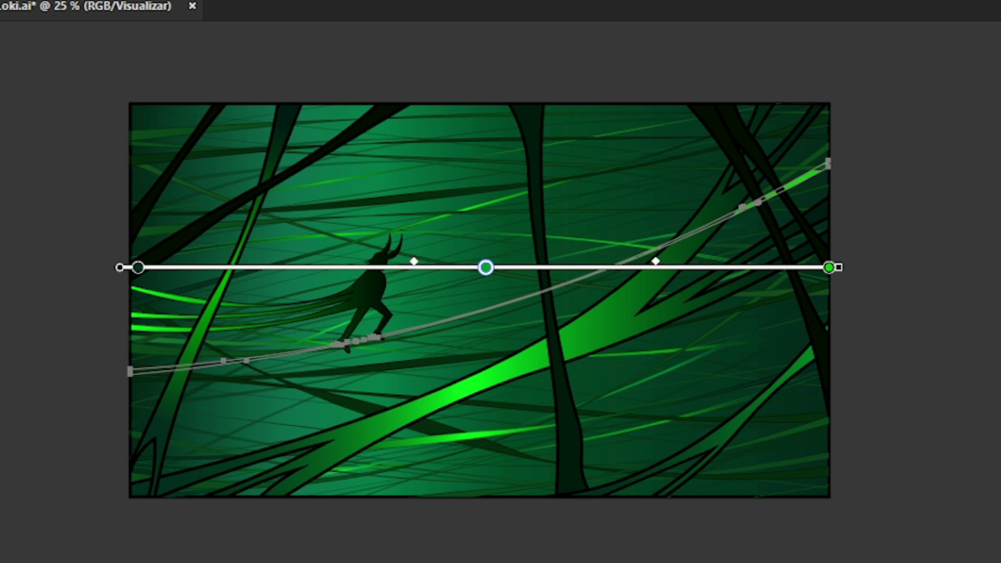
{"action": "key", "text": "v"}
{"action": "key", "text": "ctrl+shift+a"}
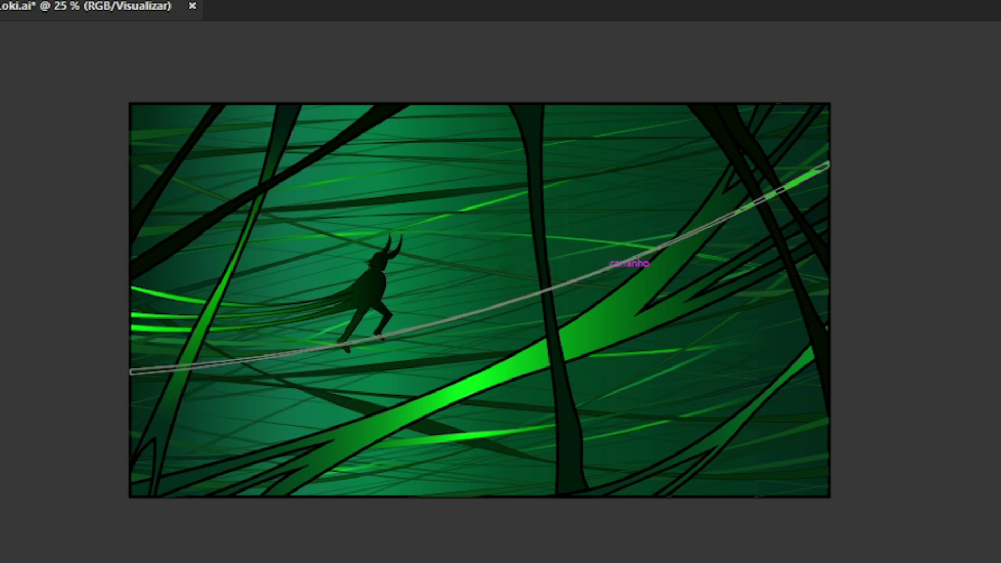
Move the middle stop of the rising strand's gradient close to its right end, adjusting the blend midpoint, and deselect the strand
{"action": "left_click", "coordinate": [629, 262]}
{"action": "key", "text": "g"}
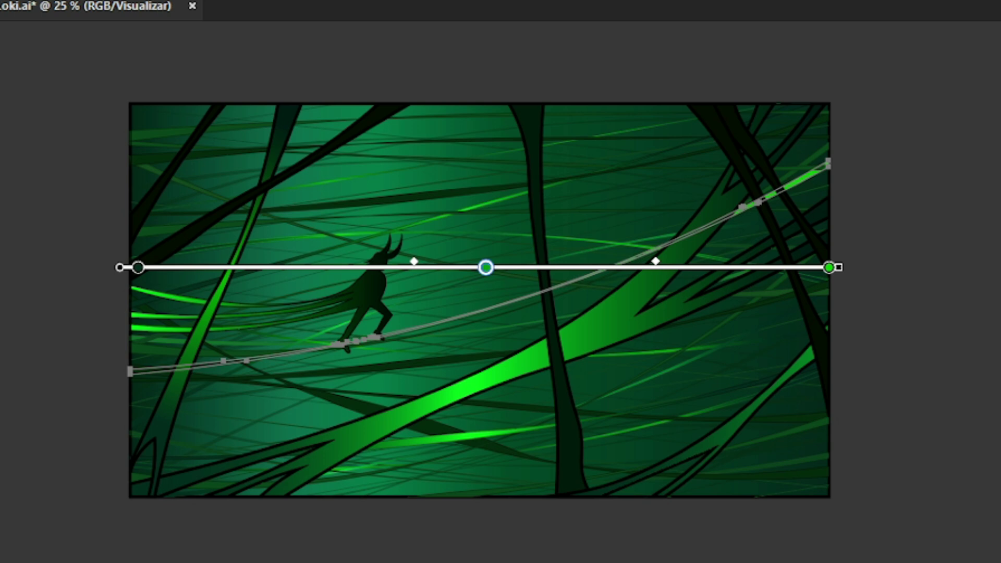
{"action": "left_click_drag", "start_coordinate": [485, 267], "coordinate": [611, 267]}
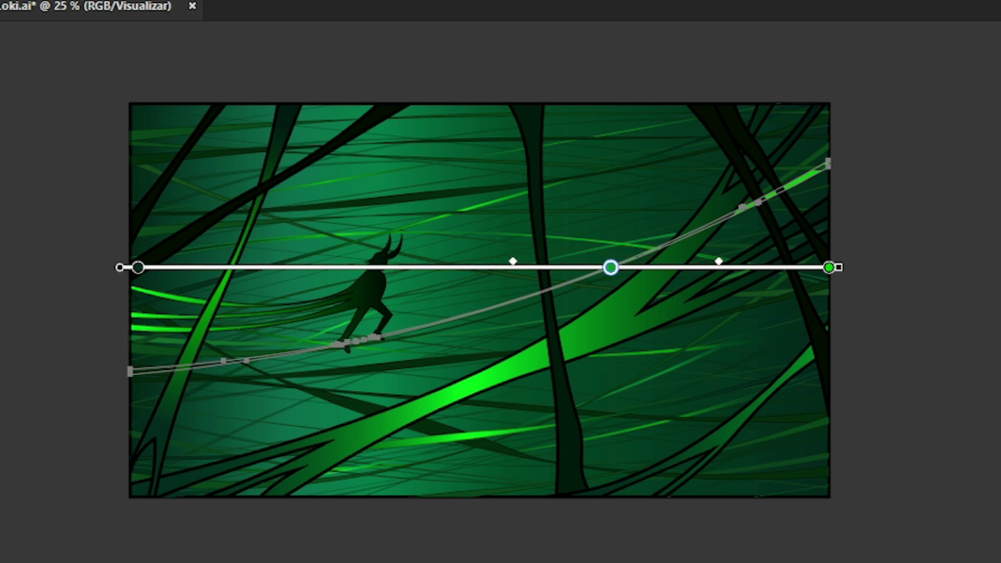
{"action": "mouse_move", "coordinate": [718, 261]}
{"action": "left_mouse_down"}
{"action": "mouse_move", "coordinate": [774, 261]}
{"action": "mouse_move", "coordinate": [734, 261]}
{"action": "left_mouse_up"}
{"action": "left_click_drag", "start_coordinate": [610, 268], "coordinate": [579, 268]}
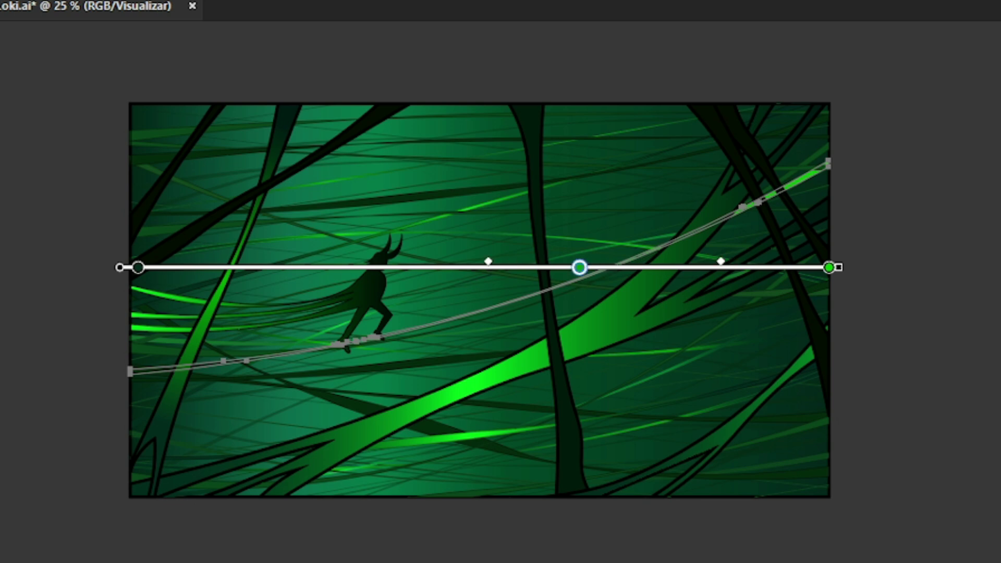
{"action": "left_click_drag", "start_coordinate": [721, 261], "coordinate": [742, 261]}
{"action": "mouse_move", "coordinate": [579, 267]}
{"action": "left_mouse_down"}
{"action": "mouse_move", "coordinate": [829, 267]}
{"action": "mouse_move", "coordinate": [767, 267]}
{"action": "left_mouse_up"}
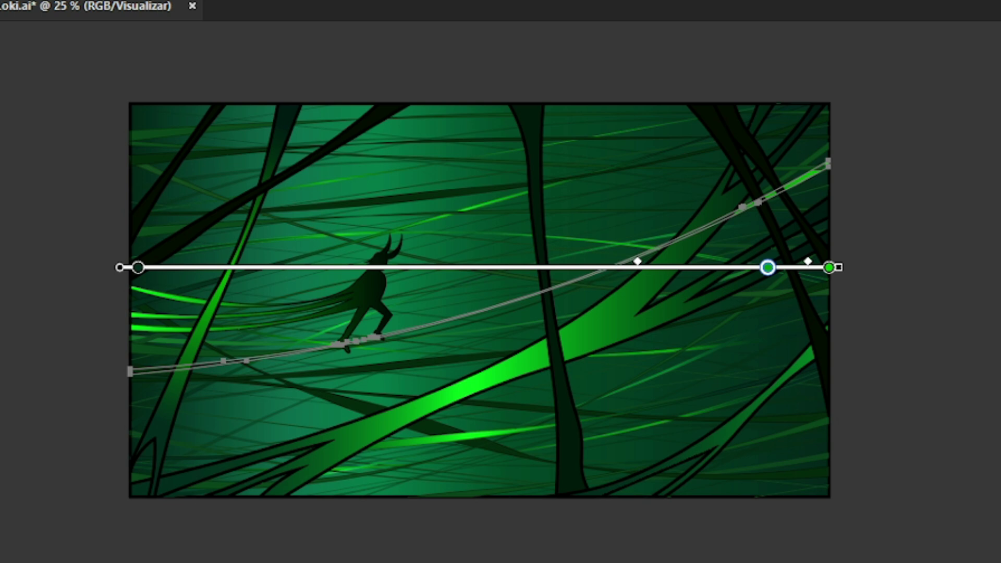
{"action": "key", "text": "v"}
{"action": "key", "text": "ctrl+shift+a"}
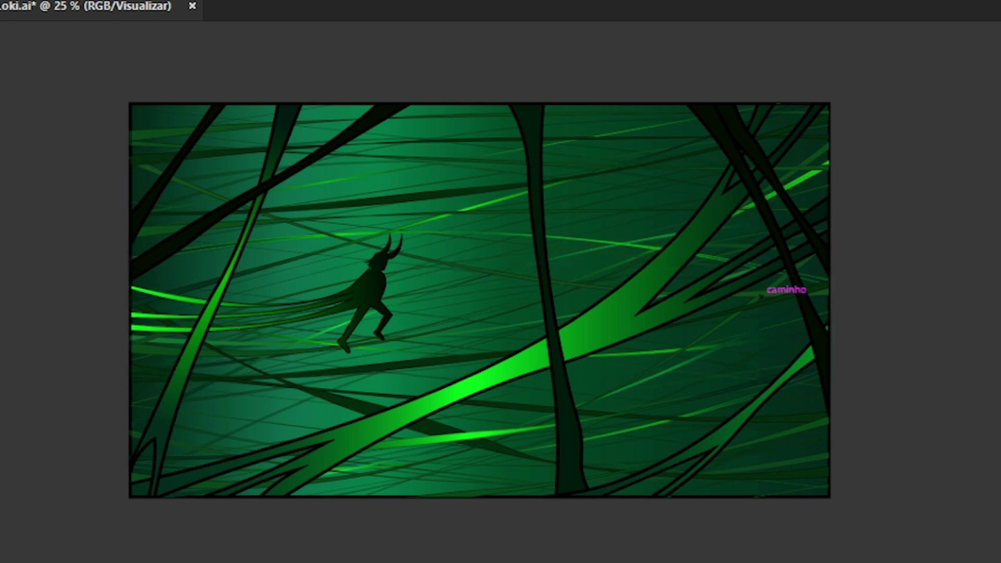
Fill the rising strand with a solid dark green and reapply its three-stop green gradient
{"action": "left_click", "coordinate": [480, 308]}
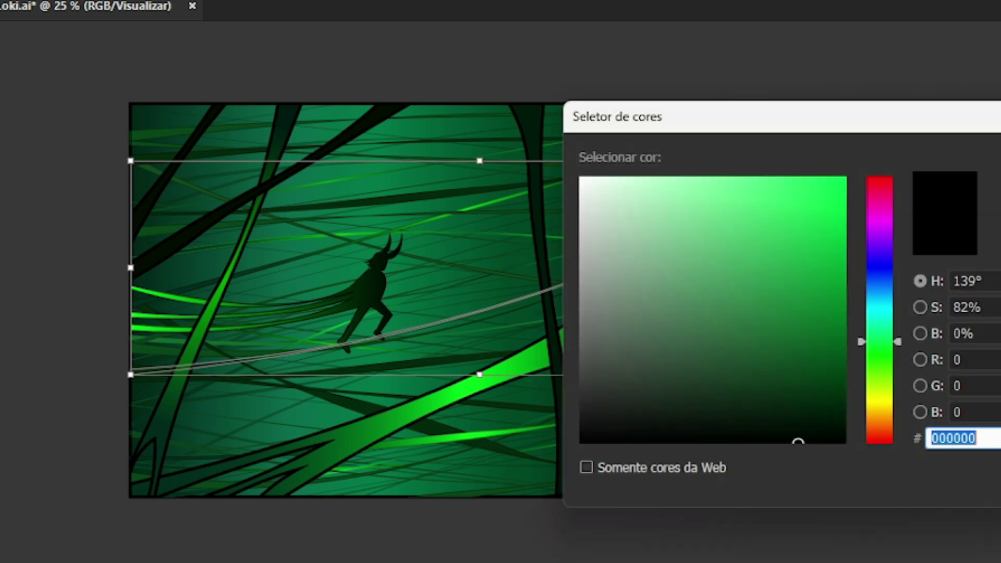
{"action": "mouse_move", "coordinate": [775, 344]}
{"action": "left_mouse_down"}
{"action": "mouse_move", "coordinate": [842, 373]}
{"action": "mouse_move", "coordinate": [843, 388]}
{"action": "left_mouse_up"}
{"action": "key", "text": "Return"}
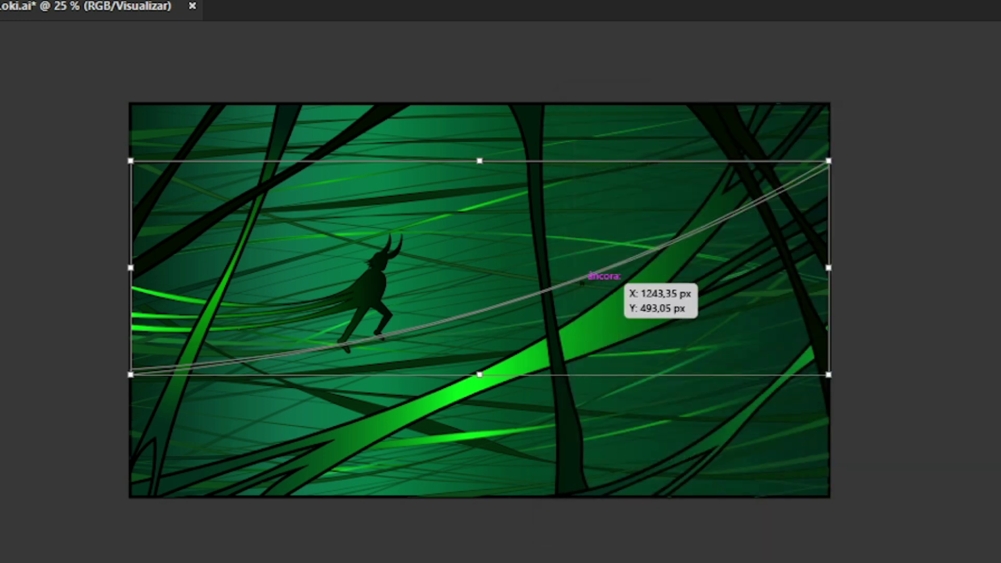
{"action": "key", "text": "a"}
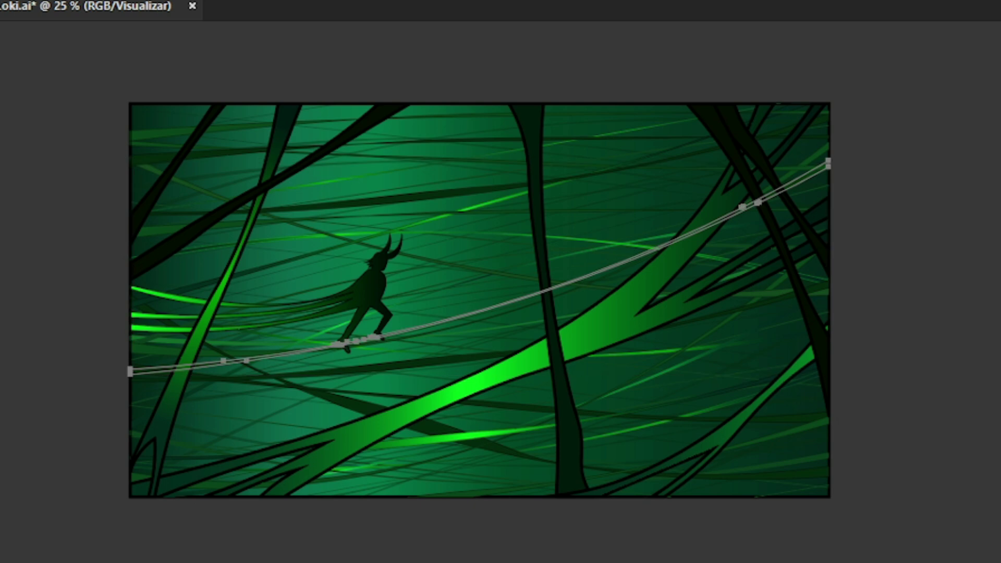
{"action": "key", "text": "g"}
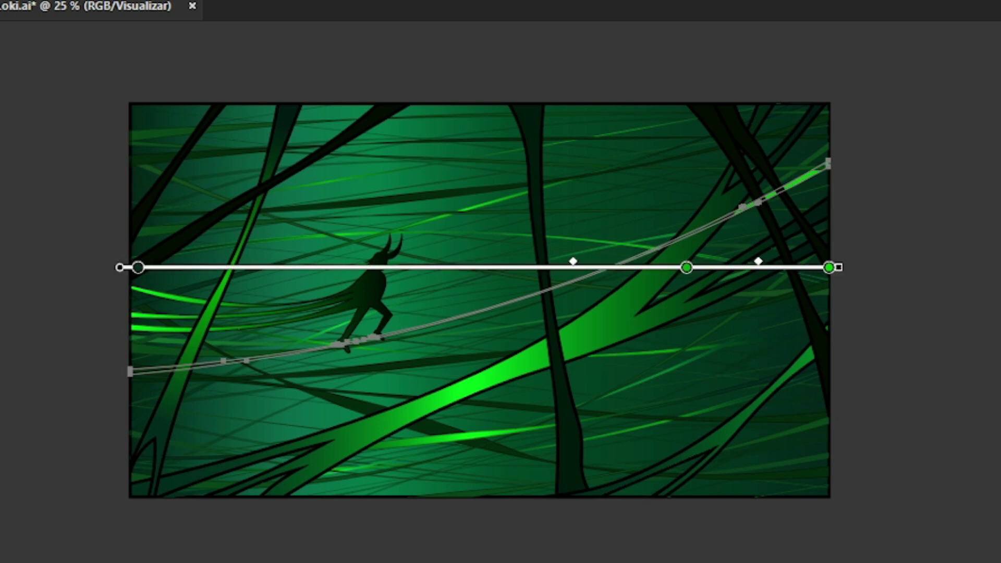
Darken the green of the rising strand's right end gradient stop slightly and deselect the strand
{"action": "left_click", "coordinate": [829, 267]}
{"action": "double_click", "coordinate": [829, 268]}
{"action": "left_click_drag", "start_coordinate": [842, 291], "coordinate": [843, 303]}
{"action": "key", "text": "Return"}
{"action": "key", "text": "v"}
{"action": "key", "text": "ctrl+shift+a"}
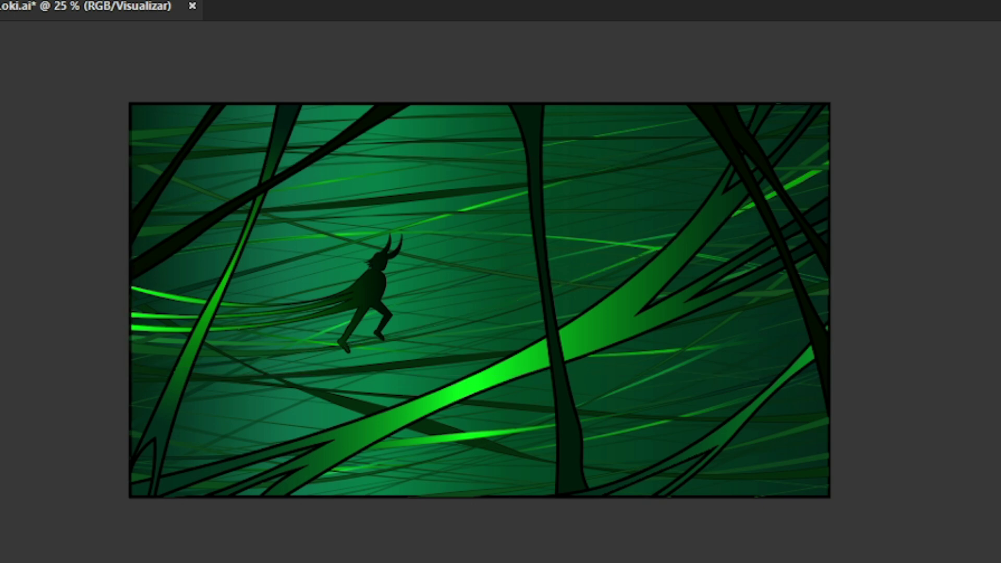
Move the rising strand's end stop to the gradient's middle, place the other green stop at the right end and set it to 035B27
{"action": "left_click", "coordinate": [759, 200]}
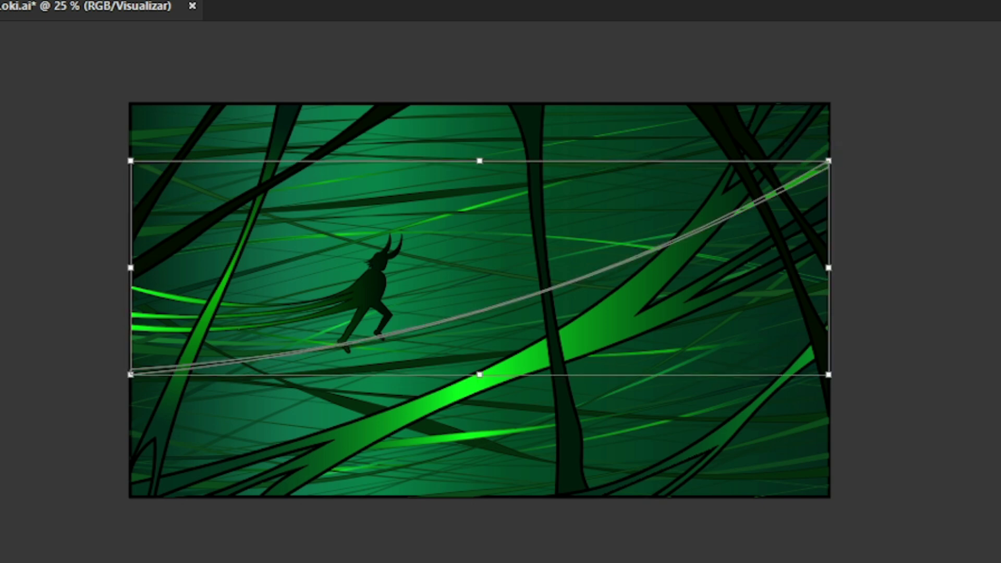
{"action": "key", "text": "g"}
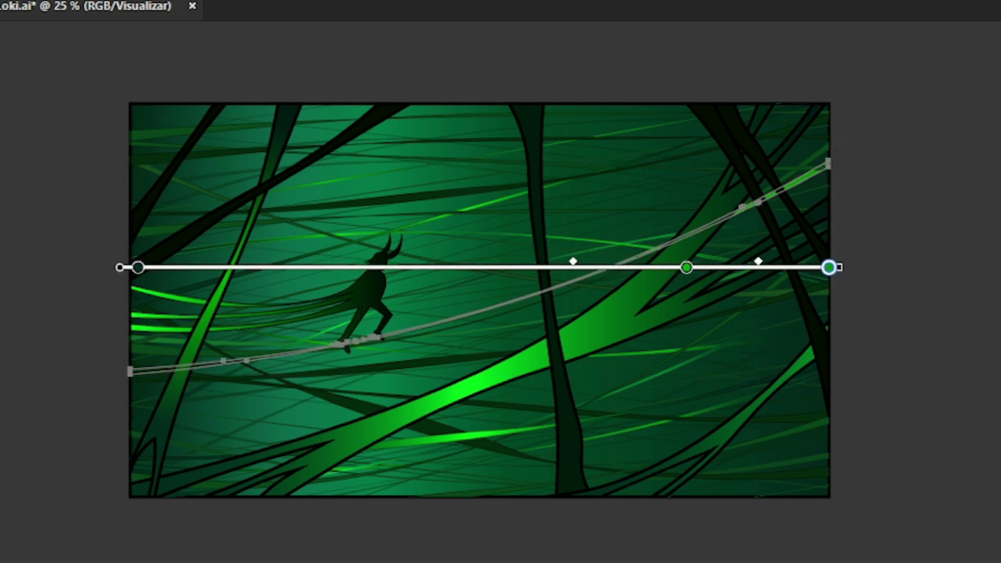
{"action": "left_click_drag", "start_coordinate": [829, 267], "coordinate": [518, 268]}
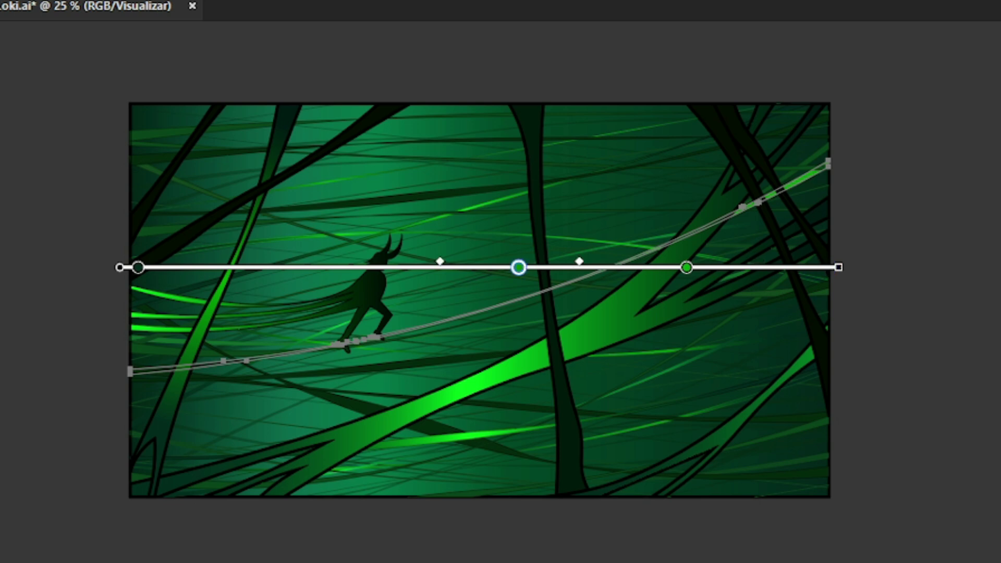
{"action": "mouse_move", "coordinate": [686, 267]}
{"action": "left_mouse_down"}
{"action": "mouse_move", "coordinate": [828, 267]}
{"action": "mouse_move", "coordinate": [838, 347]}
{"action": "left_mouse_up"}
{"action": "double_click", "coordinate": [829, 268]}
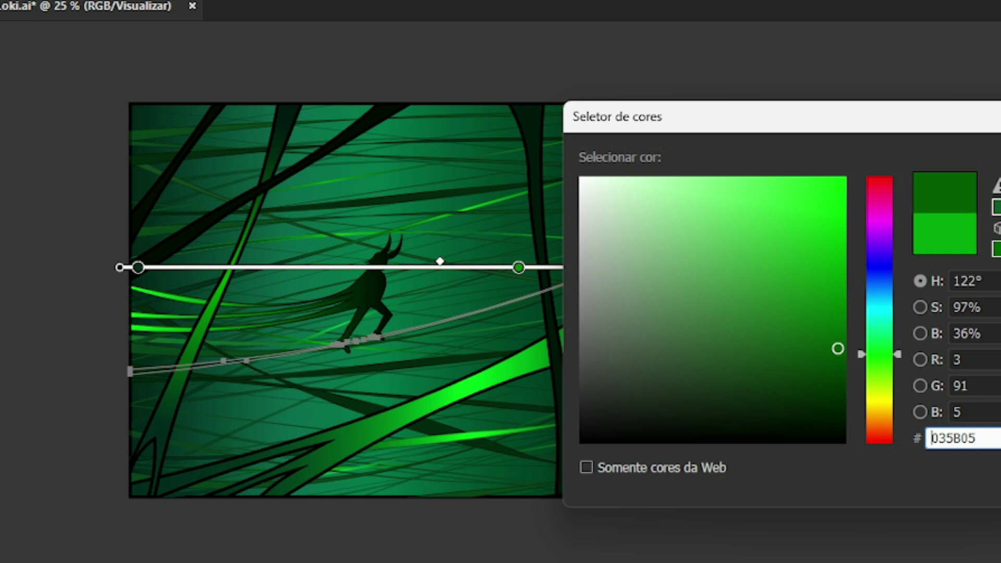
{"action": "type", "text": "035B27"}
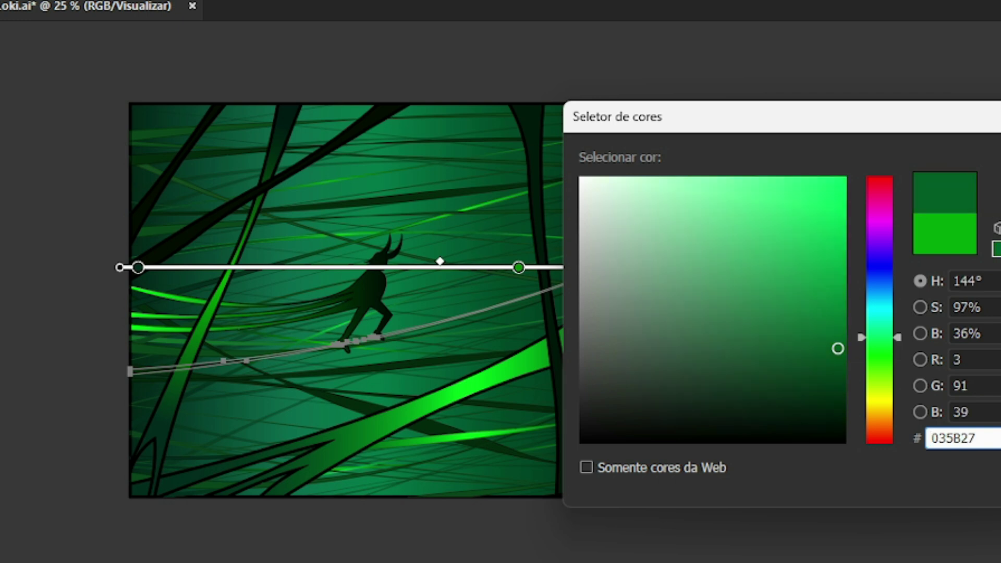
{"action": "key", "text": "Return"}
{"action": "key", "text": "ctrl+shift+a"}
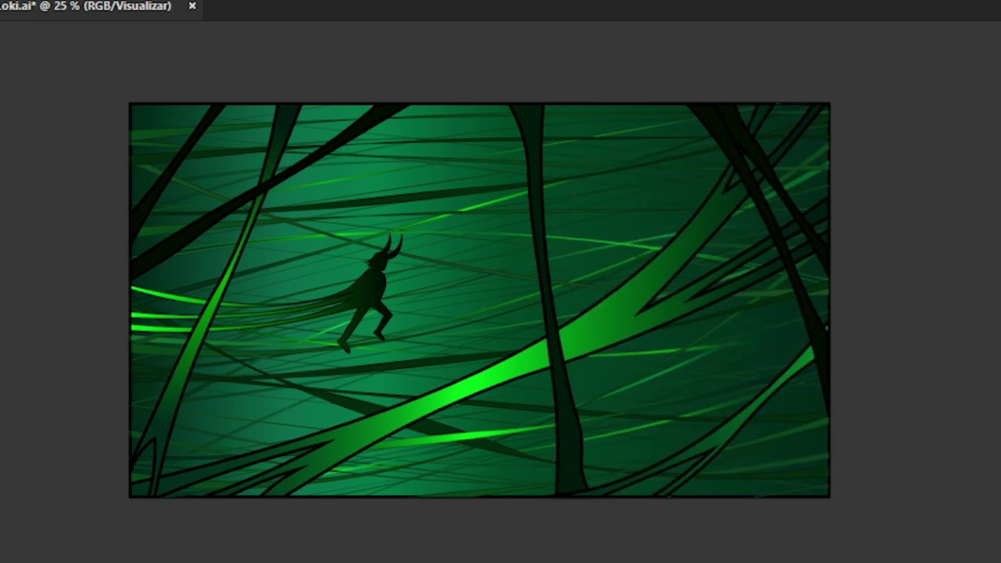
Examine how the recoloured strands balance with the branches and figure at different magnifications
{"action": "scroll", "coordinate": [526, 201], "scroll_direction": "down", "scroll_amount": 1}
{"action": "scroll", "coordinate": [520, 238], "scroll_direction": "up", "scroll_amount": 1}
{"action": "scroll", "coordinate": [520, 237], "scroll_direction": "down", "scroll_amount": 1}
{"action": "scroll", "coordinate": [520, 238], "scroll_direction": "up", "scroll_amount": 1}
{"action": "scroll", "coordinate": [520, 237], "scroll_direction": "down", "scroll_amount": 1}
{"action": "scroll", "coordinate": [520, 237], "scroll_direction": "up", "scroll_amount": 1}
{"action": "scroll", "coordinate": [520, 237], "scroll_direction": "down", "scroll_amount": 1}
{"action": "scroll", "coordinate": [520, 237], "scroll_direction": "up", "scroll_amount": 1}
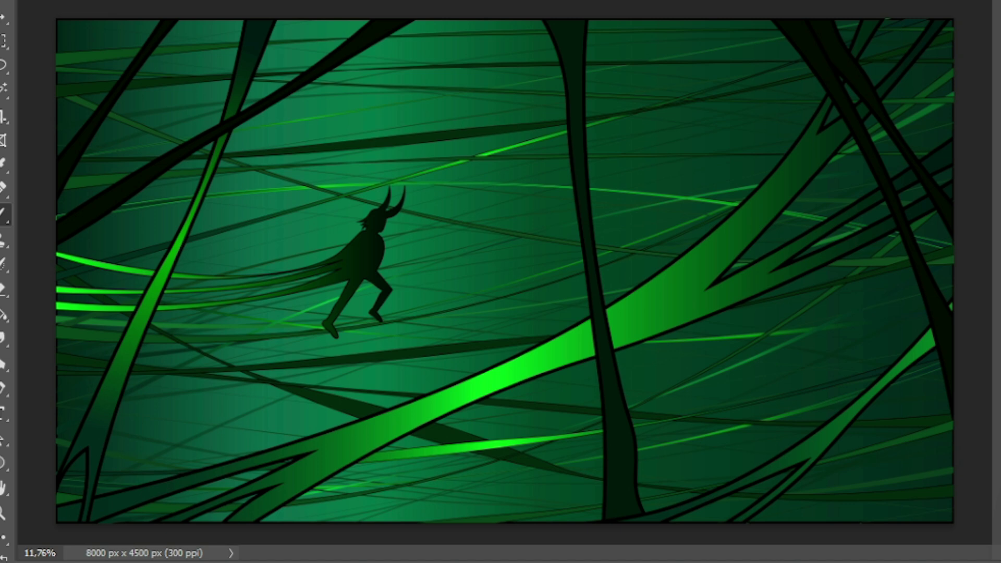
Switch the brush to a green sampled from the artwork and test a soft stroke along the large diagonal branch
{"action": "left_click_drag", "start_coordinate": [594, 323], "coordinate": [365, 427]}
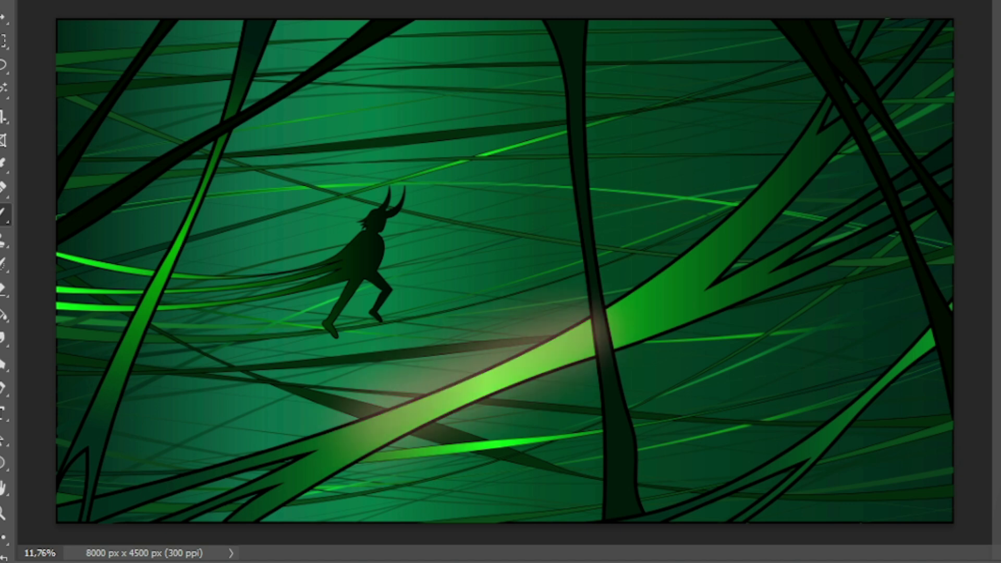
{"action": "key", "text": "ctrl+z"}
{"action": "key", "text": "i"}
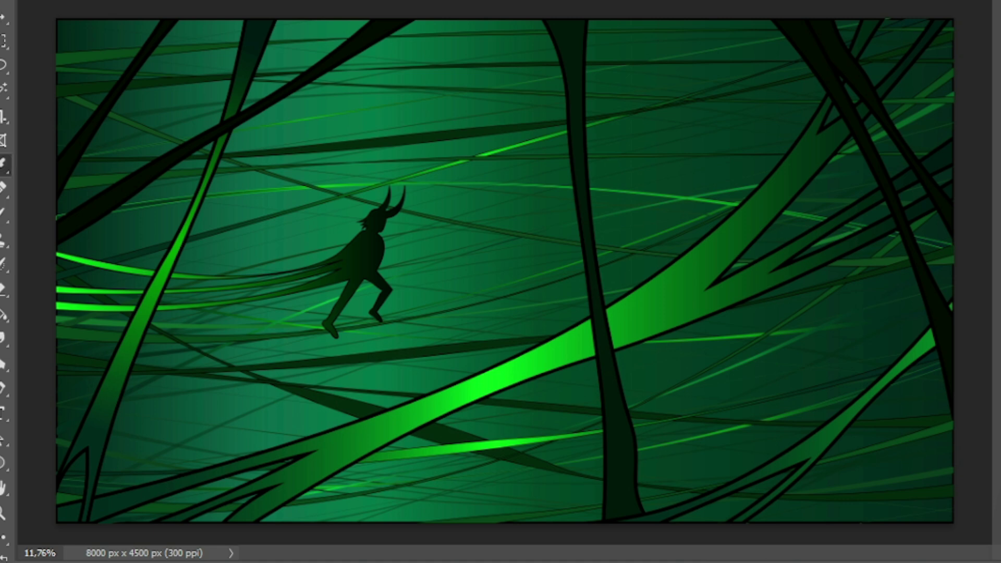
{"action": "key", "text": "b"}
{"action": "mouse_move", "coordinate": [566, 334]}
{"action": "left_mouse_down"}
{"action": "mouse_move", "coordinate": [388, 417]}
{"action": "mouse_move", "coordinate": [266, 495]}
{"action": "left_mouse_up"}
{"action": "key", "text": "ctrl+z"}
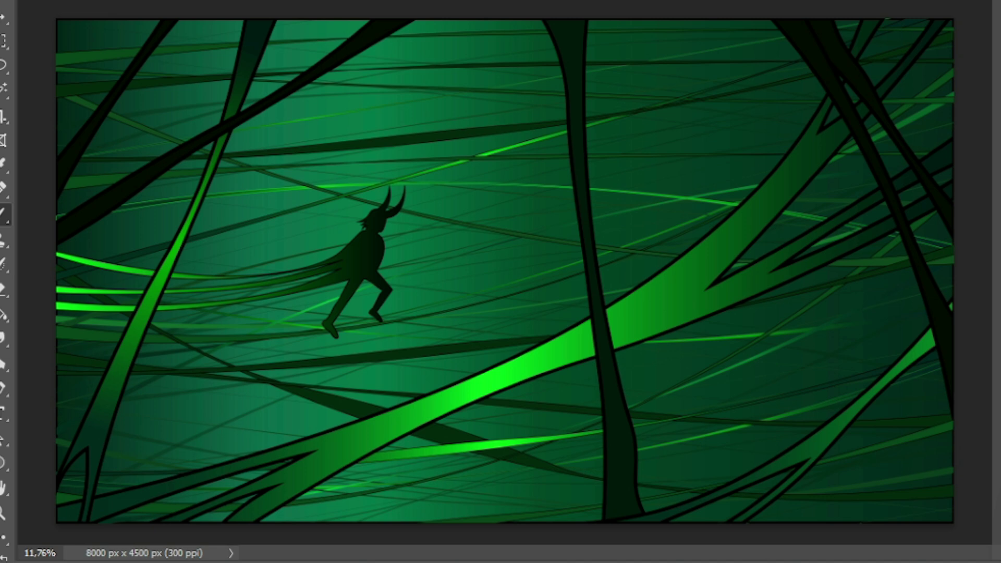
{"action": "left_click_drag", "start_coordinate": [750, 284], "coordinate": [505, 352]}
{"action": "mouse_move", "coordinate": [420, 415]}
{"action": "left_mouse_down"}
{"action": "mouse_move", "coordinate": [363, 429]}
{"action": "mouse_move", "coordinate": [276, 479]}
{"action": "left_mouse_up"}
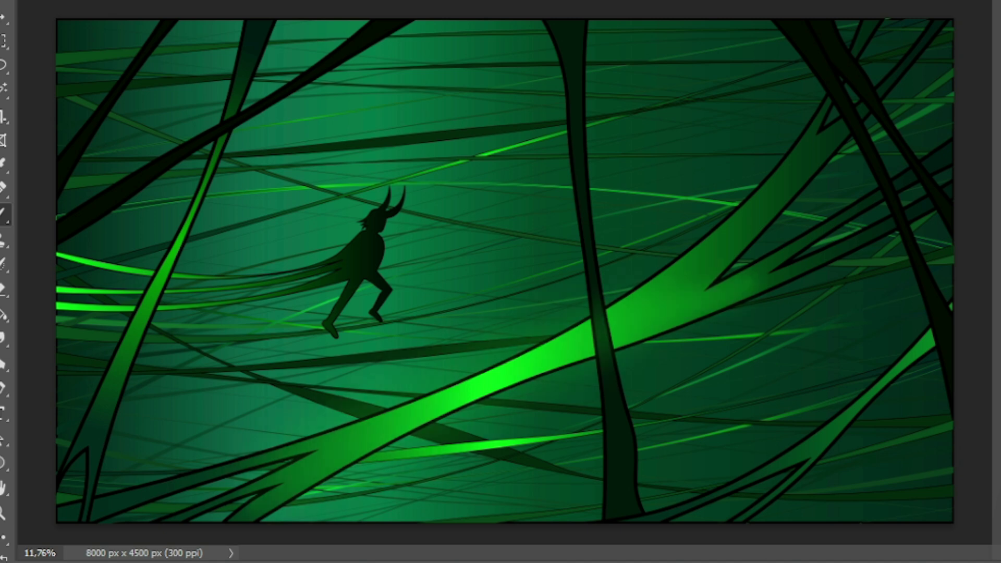
{"action": "key", "text": "ctrl+z"}
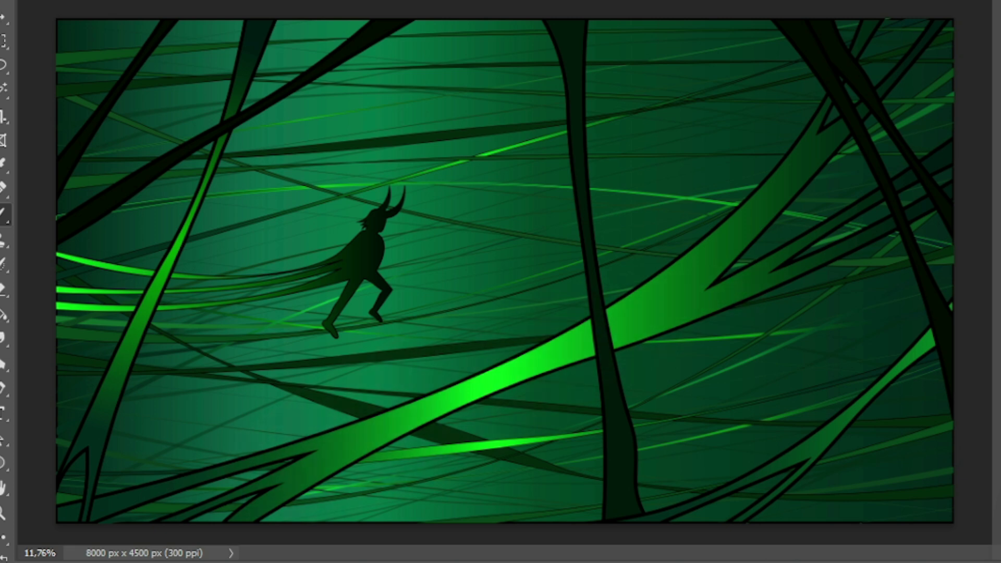
{"action": "left_click_drag", "start_coordinate": [841, 246], "coordinate": [784, 284]}
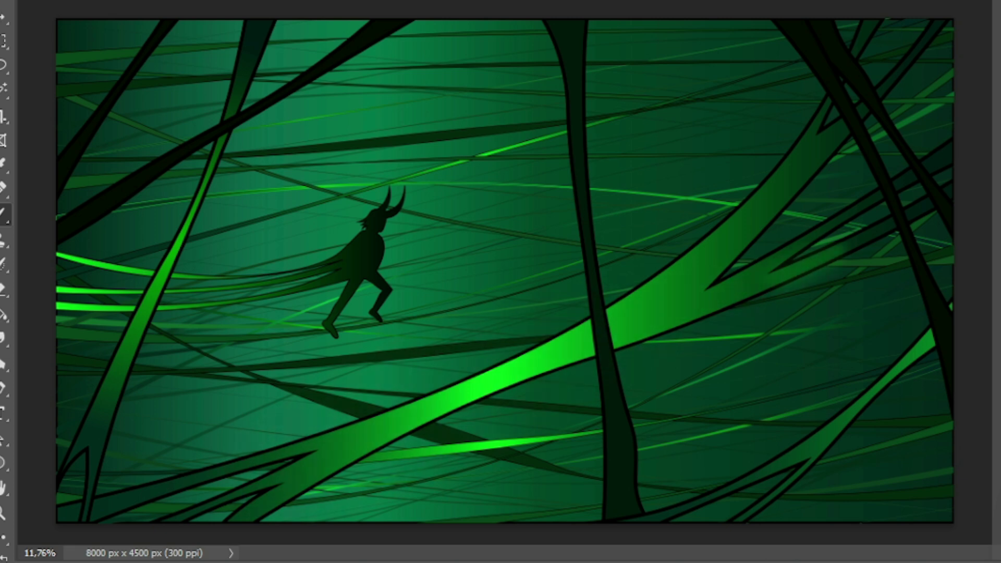
{"action": "key", "text": "ctrl+z"}
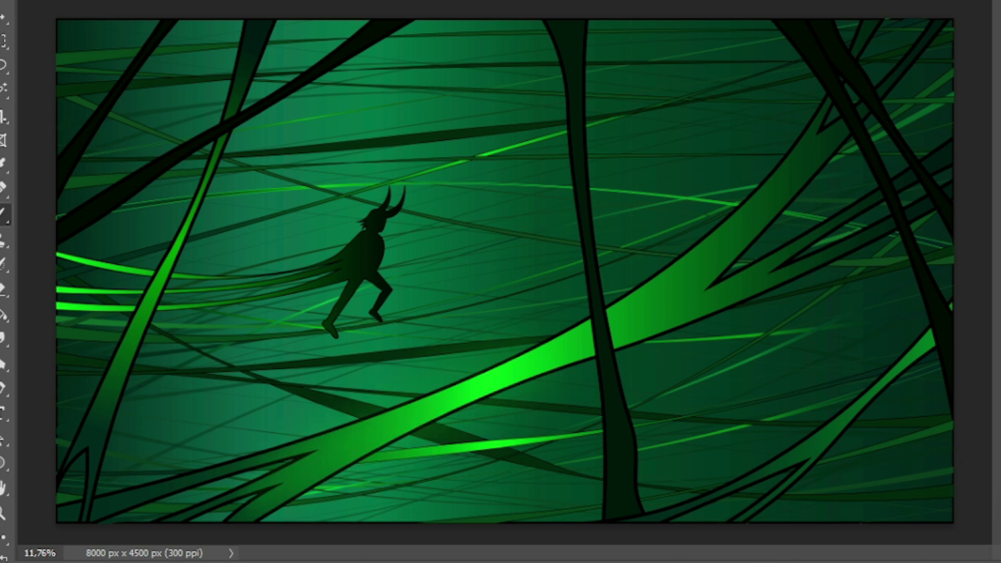
Paint a soft green glow over the large diagonal branch, from its wide middle section down to the lower fork
{"action": "left_click_drag", "start_coordinate": [474, 375], "coordinate": [766, 245]}
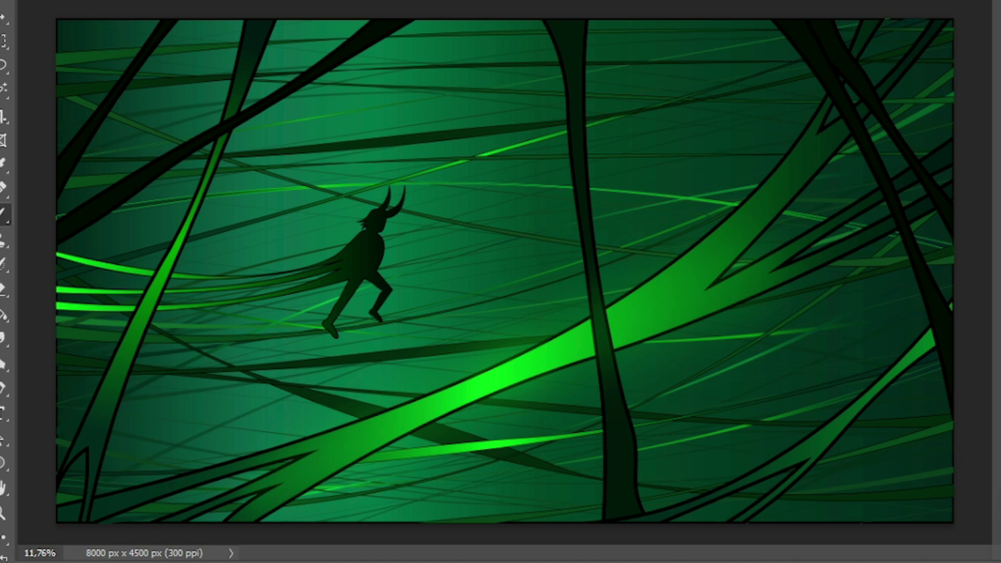
{"action": "mouse_move", "coordinate": [487, 397]}
{"action": "left_mouse_down"}
{"action": "mouse_move", "coordinate": [401, 420]}
{"action": "mouse_move", "coordinate": [285, 482]}
{"action": "left_mouse_up"}
{"action": "left_click_drag", "start_coordinate": [453, 412], "coordinate": [240, 513]}
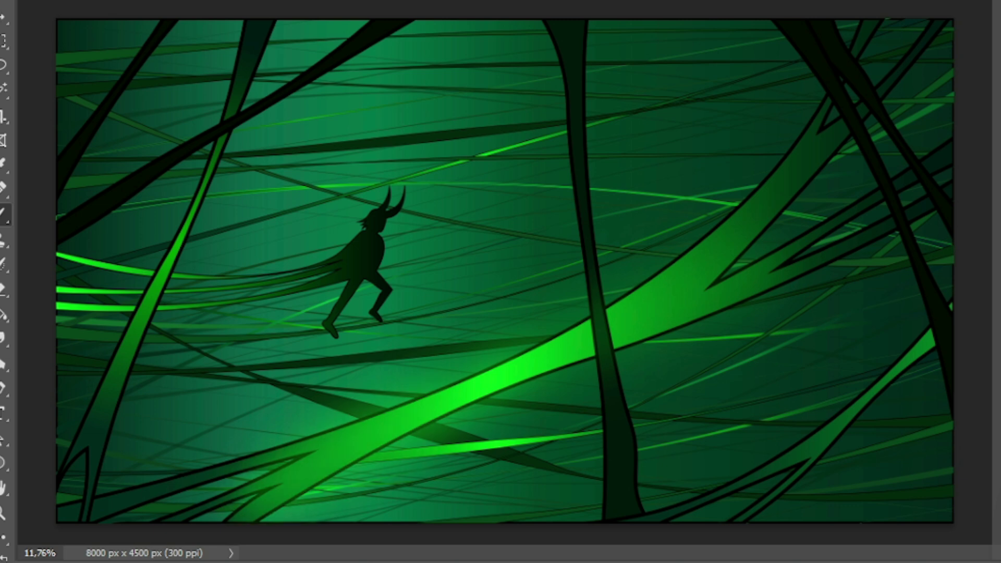
Extend the soft green glow into the diagonal branch's upper forks and strengthen it along the middle and lower section
{"action": "mouse_move", "coordinate": [490, 386]}
{"action": "left_mouse_down"}
{"action": "mouse_move", "coordinate": [667, 307]}
{"action": "mouse_move", "coordinate": [792, 234]}
{"action": "left_mouse_up"}
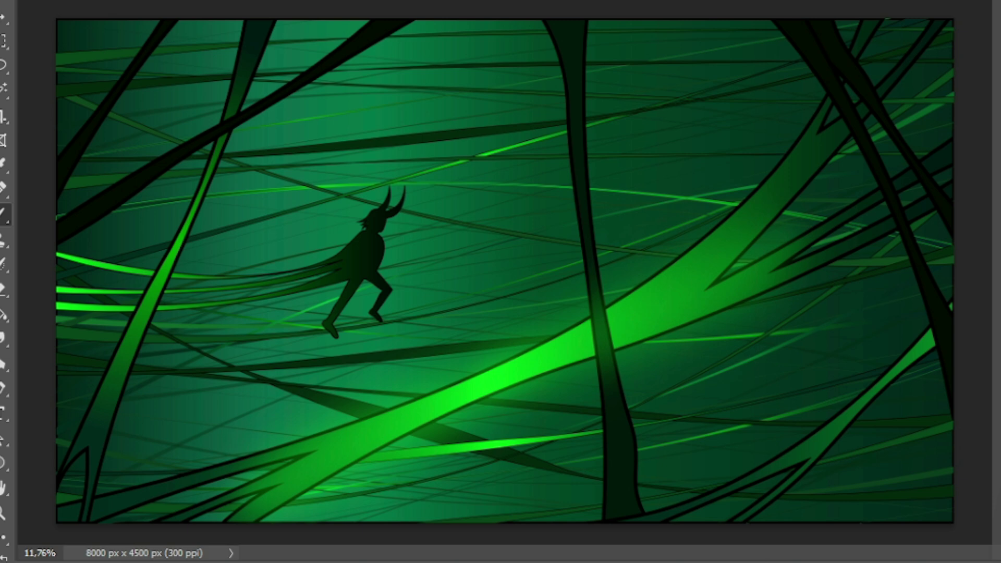
{"action": "key", "text": "ctrl+z"}
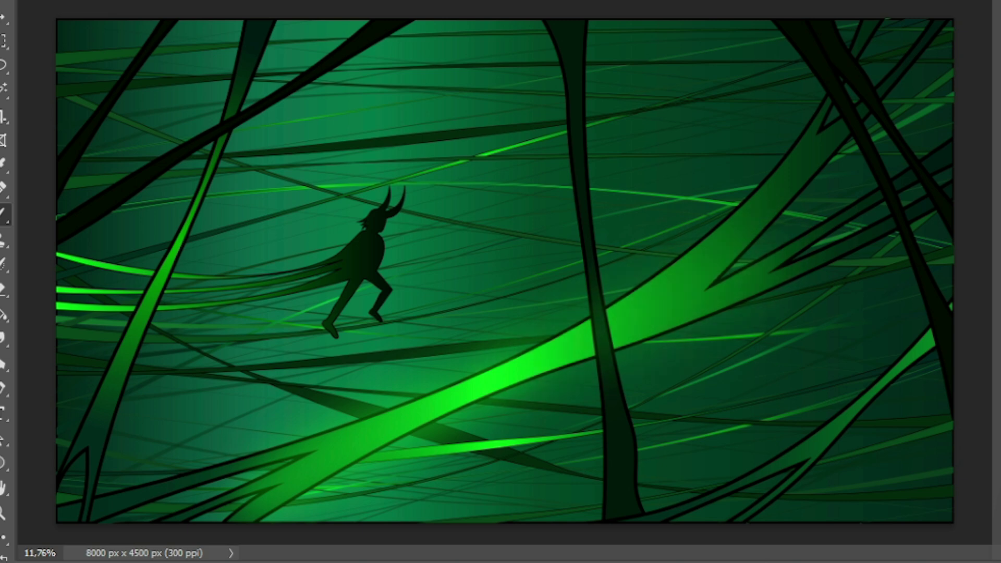
{"action": "left_click_drag", "start_coordinate": [532, 375], "coordinate": [813, 258]}
{"action": "mouse_move", "coordinate": [516, 380]}
{"action": "left_mouse_down"}
{"action": "mouse_move", "coordinate": [740, 229]}
{"action": "mouse_move", "coordinate": [803, 156]}
{"action": "left_mouse_up"}
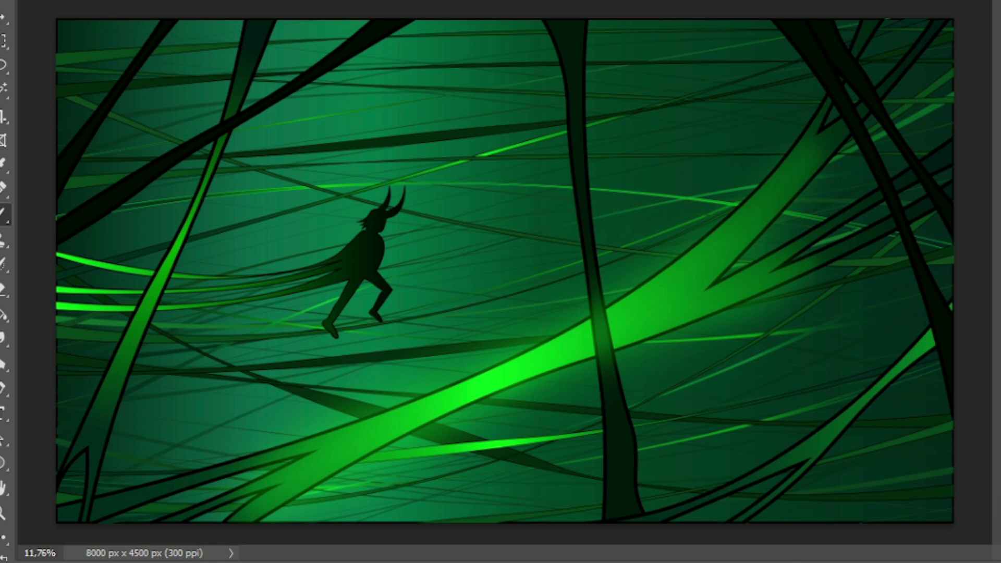
{"action": "left_click_drag", "start_coordinate": [672, 315], "coordinate": [469, 401]}
{"action": "left_click_drag", "start_coordinate": [516, 360], "coordinate": [396, 407]}
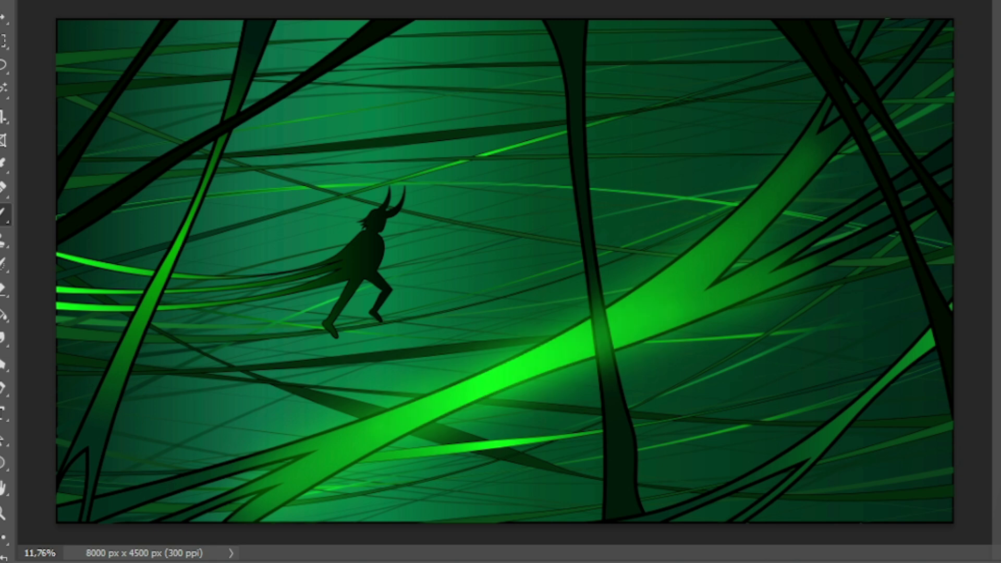
{"action": "left_click_drag", "start_coordinate": [480, 374], "coordinate": [342, 425]}
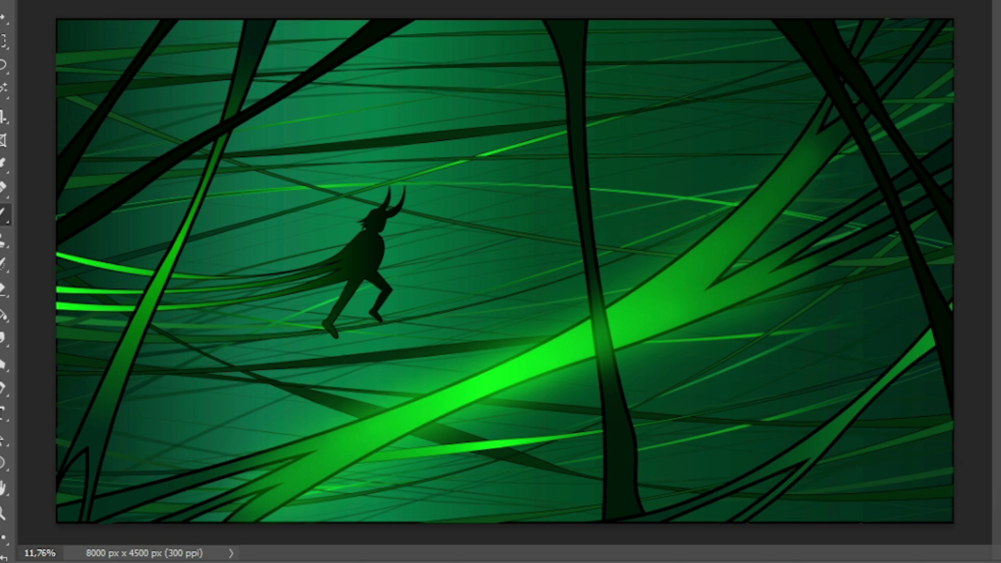
Erase the green glow where it covers the dark vertical trunk crossing the large diagonal branch
{"action": "scroll", "coordinate": [501, 271], "scroll_direction": "down", "scroll_amount": 2}
{"action": "scroll", "coordinate": [500, 271], "scroll_direction": "up", "scroll_amount": 3}
{"action": "scroll", "coordinate": [443, 266], "scroll_direction": "up", "scroll_amount": 1}
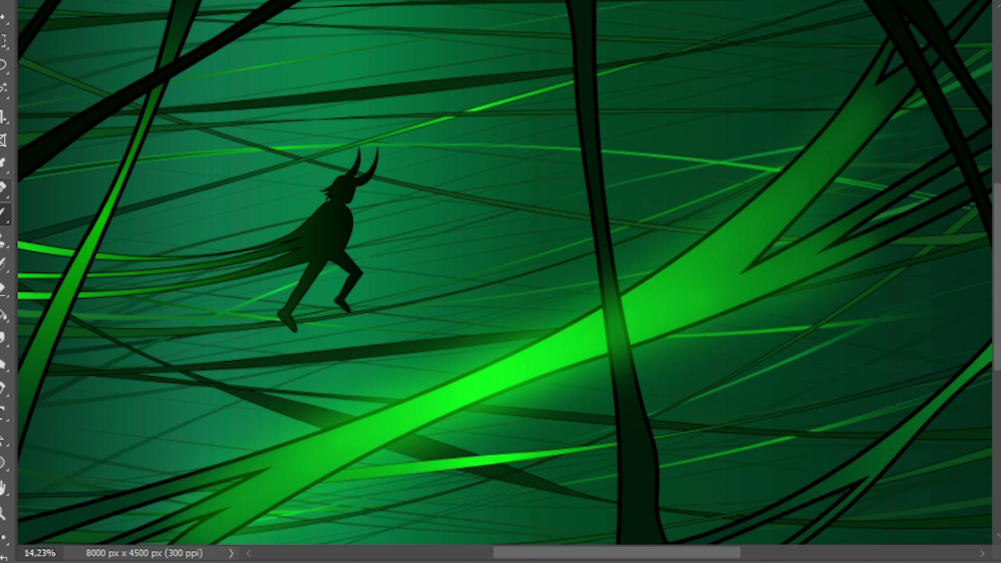
{"action": "key", "text": "e"}
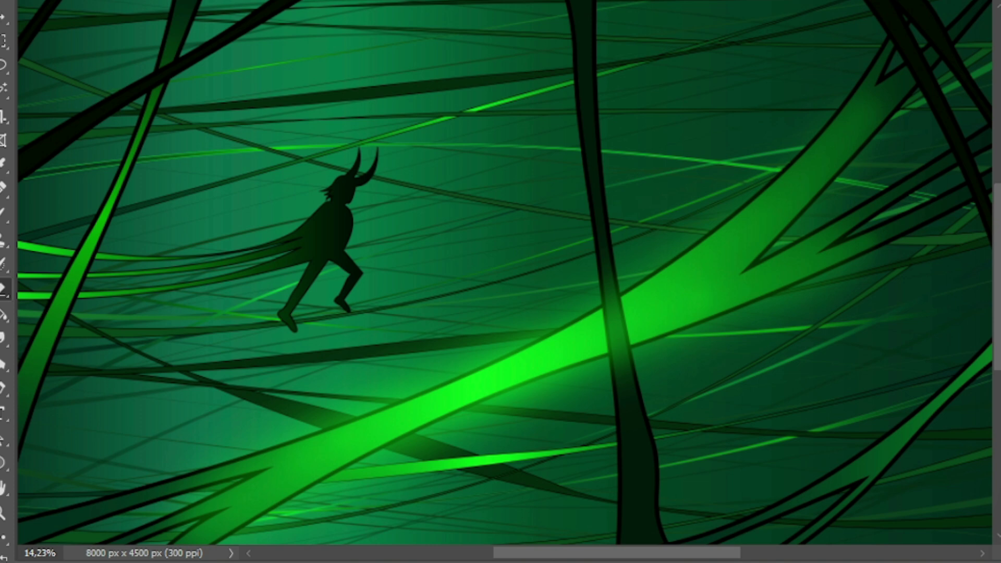
{"action": "left_click", "coordinate": [105, 211]}
{"action": "key", "text": "Return"}
{"action": "left_click_drag", "start_coordinate": [611, 285], "coordinate": [623, 365]}
{"action": "key", "text": "ctrl+z"}
{"action": "left_click_drag", "start_coordinate": [613, 292], "coordinate": [623, 362]}
{"action": "mouse_move", "coordinate": [613, 292]}
{"action": "left_mouse_down"}
{"action": "mouse_move", "coordinate": [622, 359]}
{"action": "mouse_move", "coordinate": [625, 349]}
{"action": "left_mouse_up"}
{"action": "mouse_move", "coordinate": [620, 313]}
{"action": "left_mouse_down"}
{"action": "mouse_move", "coordinate": [624, 336]}
{"action": "mouse_move", "coordinate": [607, 351]}
{"action": "left_mouse_up"}
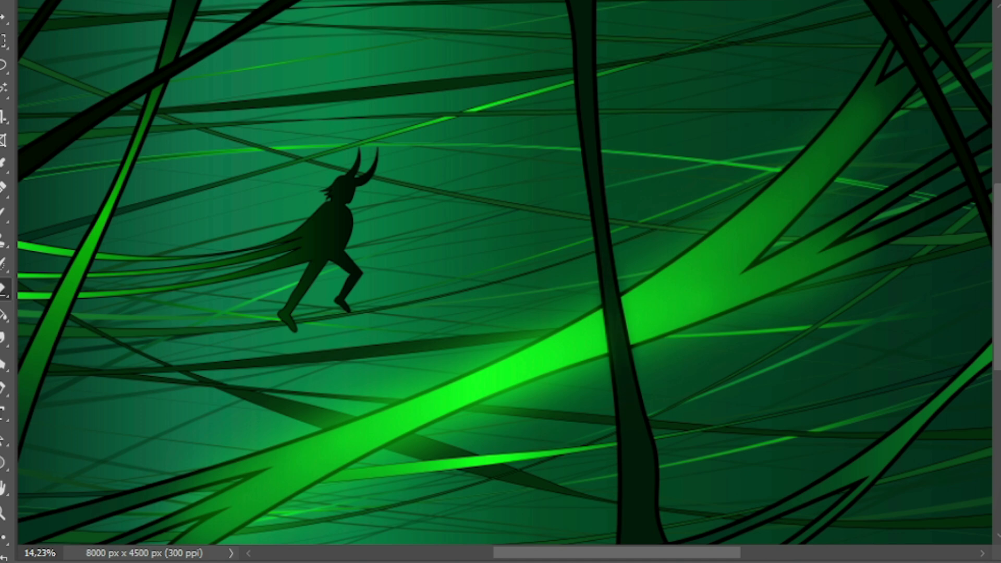
Brush a soft green glow along the narrow rising strand behind the figure, below the dark crossing branch
{"action": "scroll", "coordinate": [500, 271], "scroll_direction": "down", "scroll_amount": 4}
{"action": "scroll", "coordinate": [500, 271], "scroll_direction": "up", "scroll_amount": 2}
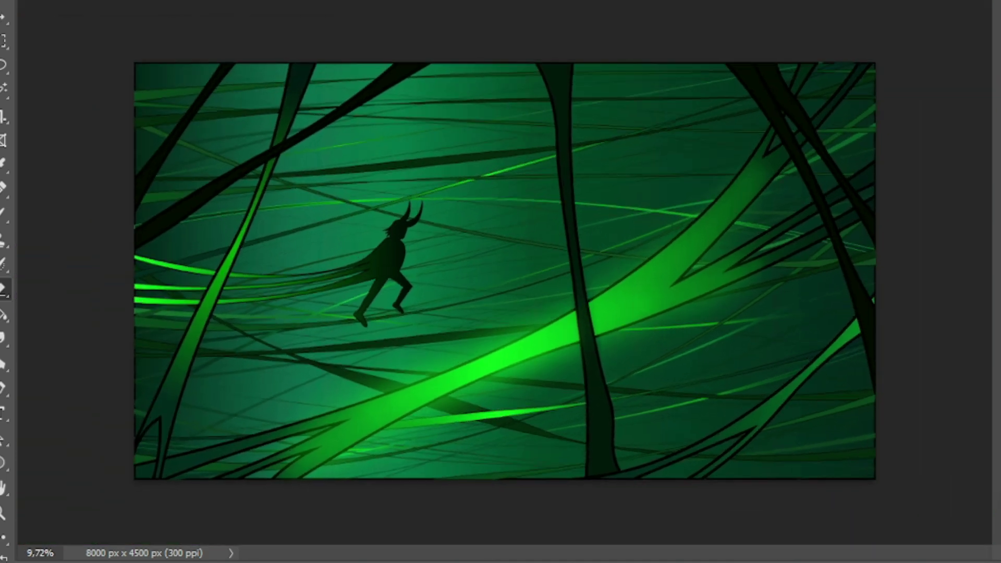
{"action": "key", "text": "b"}
{"action": "scroll", "coordinate": [159, 238], "scroll_direction": "up", "scroll_amount": 2}
{"action": "scroll", "coordinate": [158, 238], "scroll_direction": "down", "scroll_amount": 2}
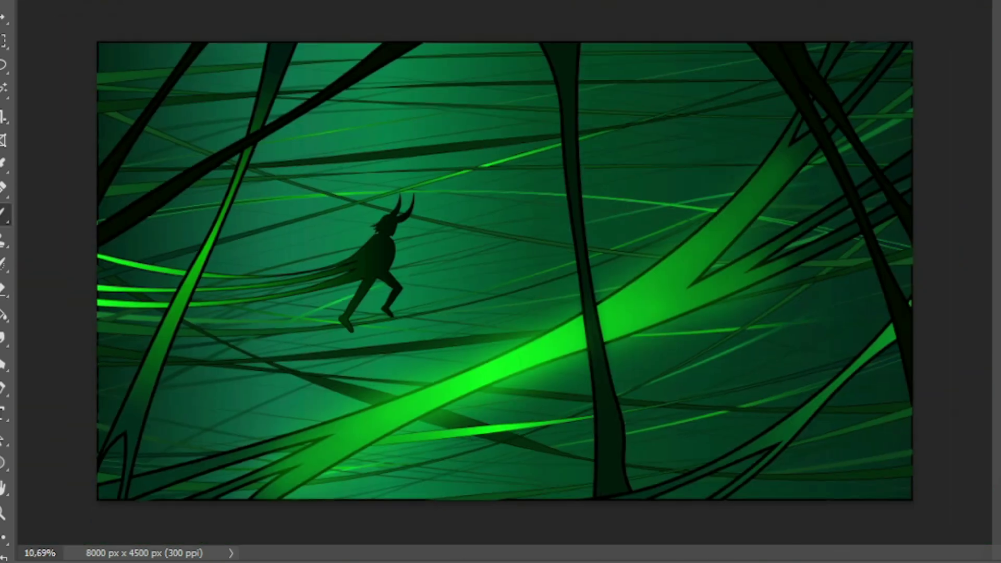
{"action": "scroll", "coordinate": [500, 271], "scroll_direction": "up", "scroll_amount": 2}
{"action": "scroll", "coordinate": [500, 271], "scroll_direction": "left", "scroll_amount": 5}
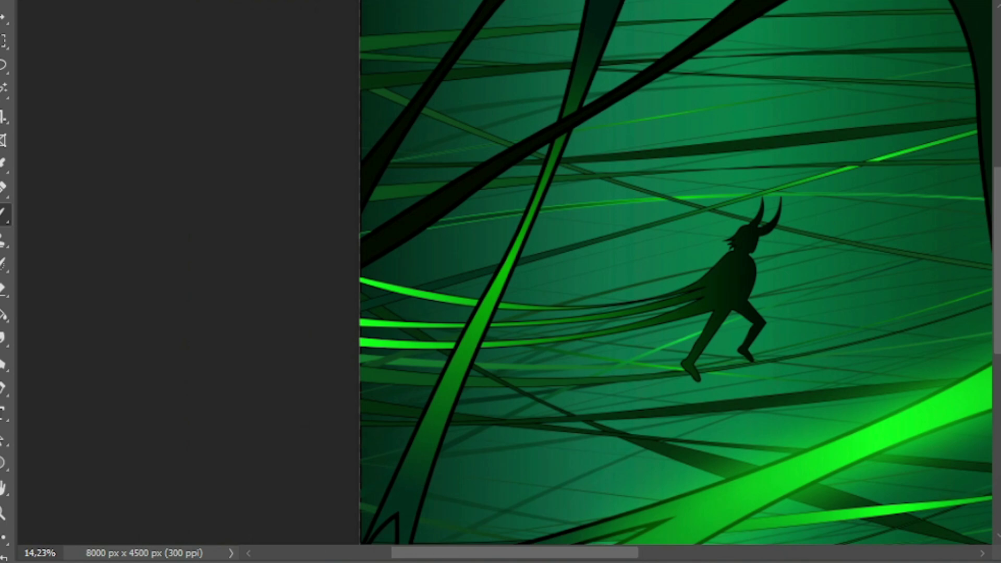
{"action": "scroll", "coordinate": [474, 260], "scroll_direction": "up", "scroll_amount": 1}
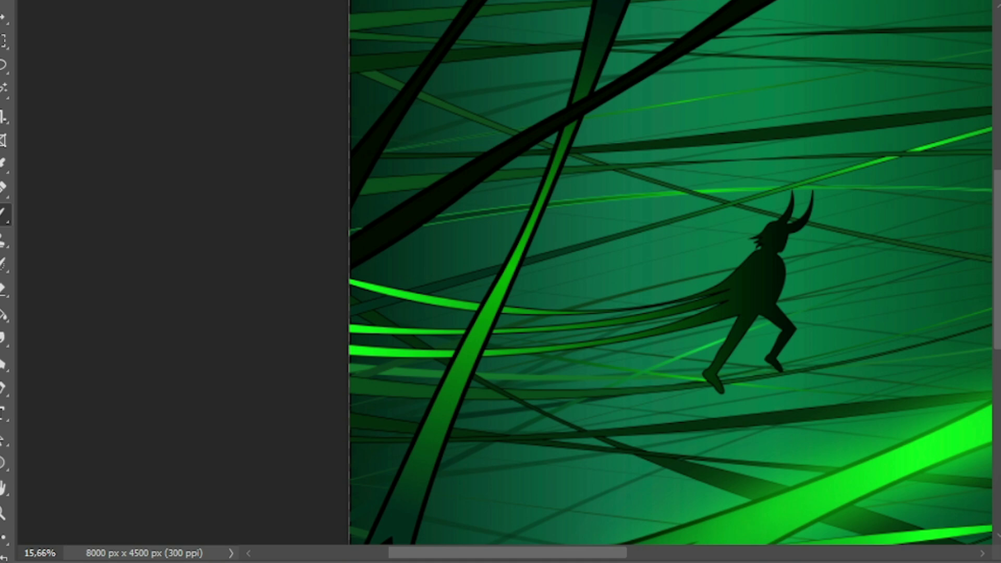
{"action": "left_click_drag", "start_coordinate": [562, 148], "coordinate": [459, 440]}
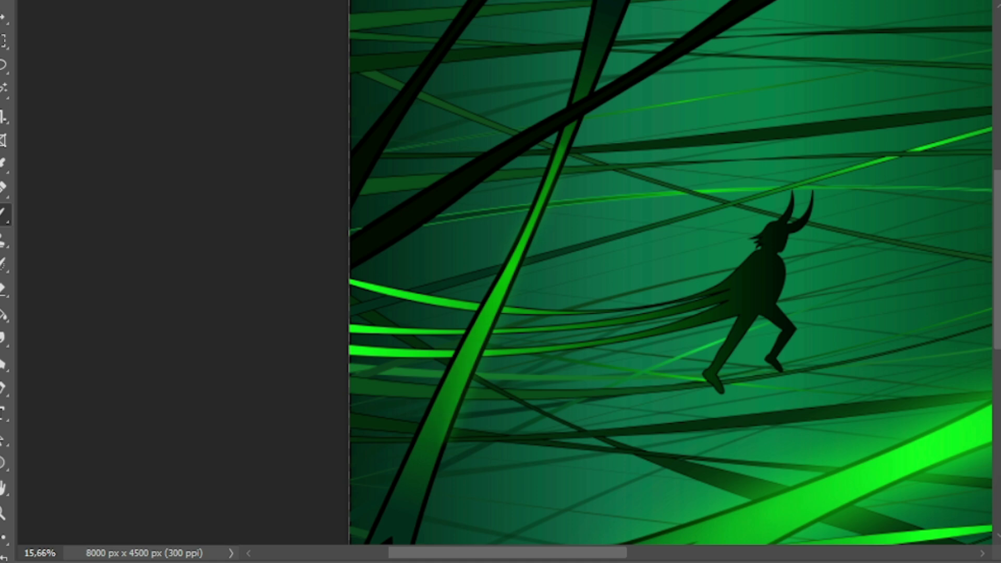
{"action": "key", "text": "ctrl+z"}
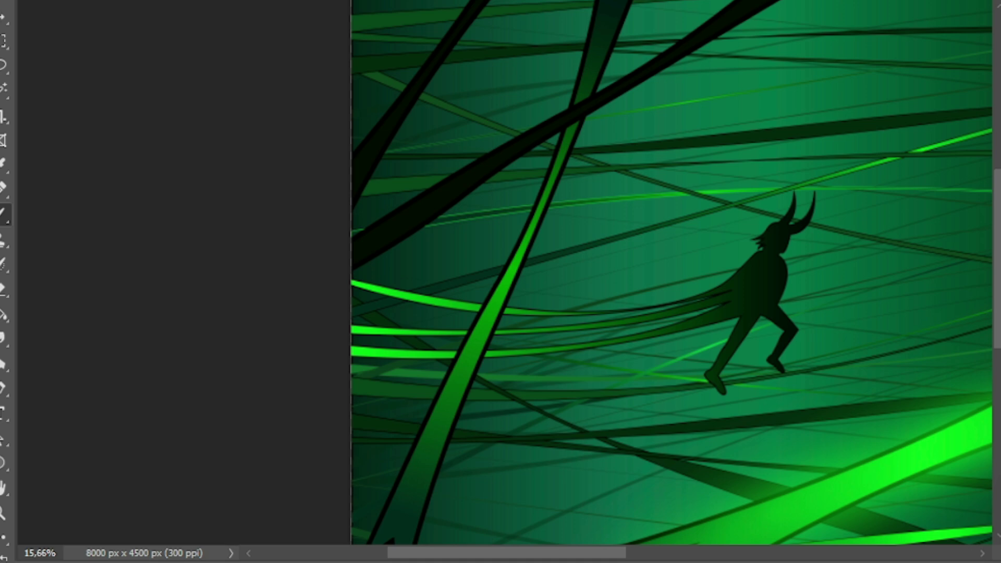
{"action": "left_click_drag", "start_coordinate": [557, 148], "coordinate": [453, 396]}
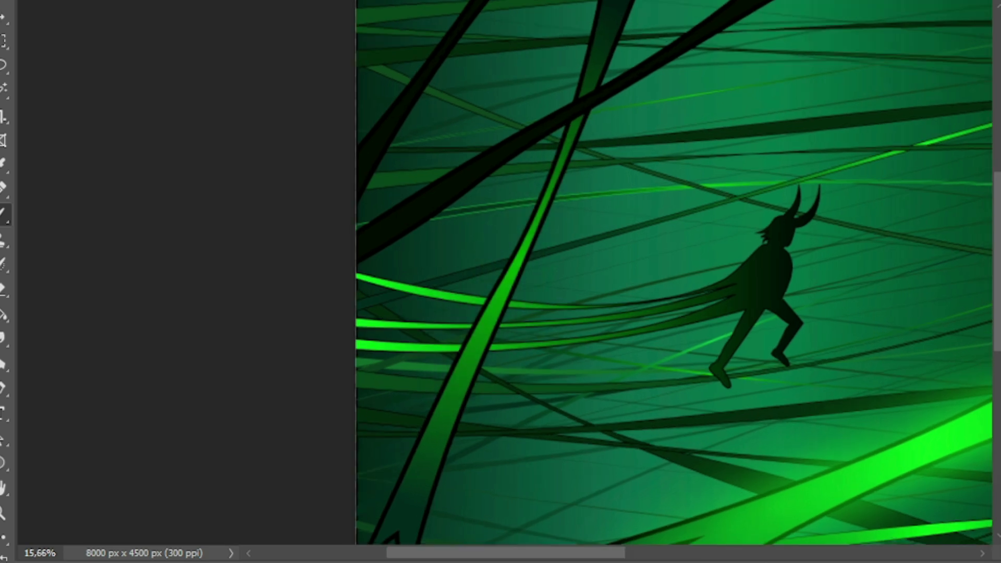
{"action": "mouse_move", "coordinate": [572, 137]}
{"action": "left_mouse_down"}
{"action": "mouse_move", "coordinate": [539, 238]}
{"action": "mouse_move", "coordinate": [478, 312]}
{"action": "mouse_move", "coordinate": [452, 412]}
{"action": "left_mouse_up"}
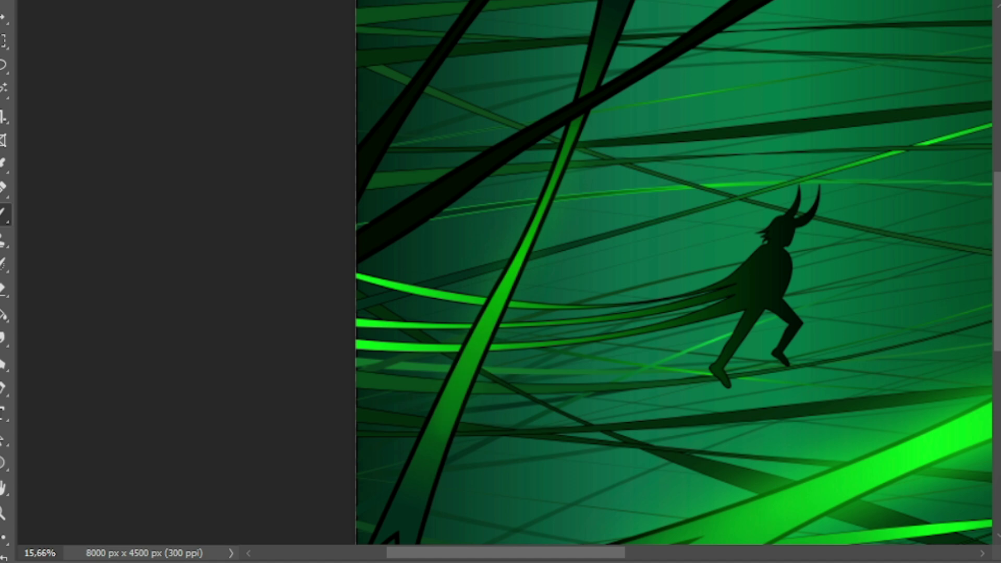
{"action": "mouse_move", "coordinate": [573, 131]}
{"action": "left_mouse_down"}
{"action": "mouse_move", "coordinate": [492, 336]}
{"action": "mouse_move", "coordinate": [552, 167]}
{"action": "mouse_move", "coordinate": [476, 319]}
{"action": "left_mouse_up"}
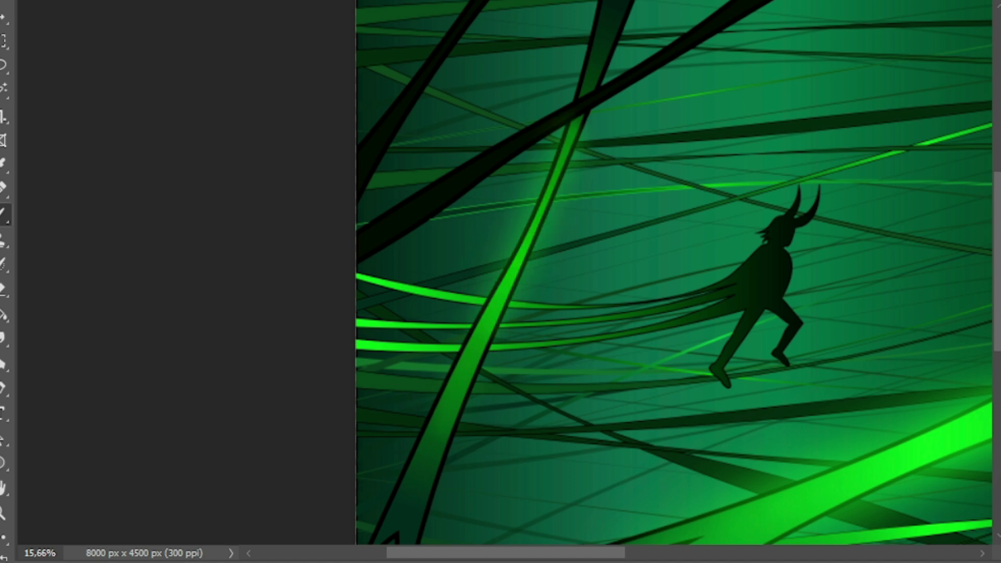
{"action": "left_click_drag", "start_coordinate": [573, 112], "coordinate": [487, 320]}
{"action": "key", "text": "ctrl+z"}
{"action": "key", "text": "ctrl+z"}
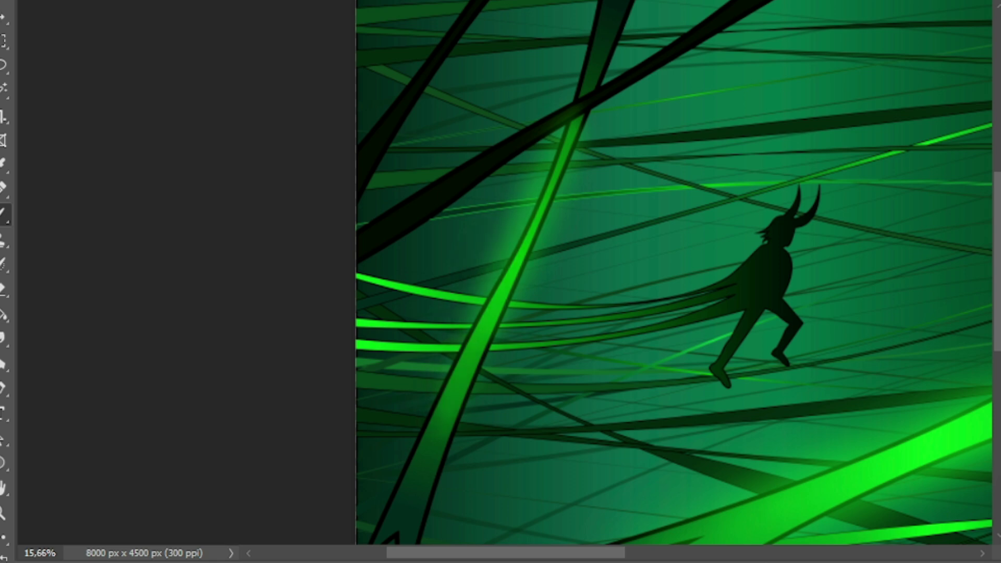
Extend the narrow strand's soft green glow above the dark crossing branch and down toward its base
{"action": "scroll", "coordinate": [500, 281], "scroll_direction": "down", "scroll_amount": 5}
{"action": "key", "text": "ctrl+0"}
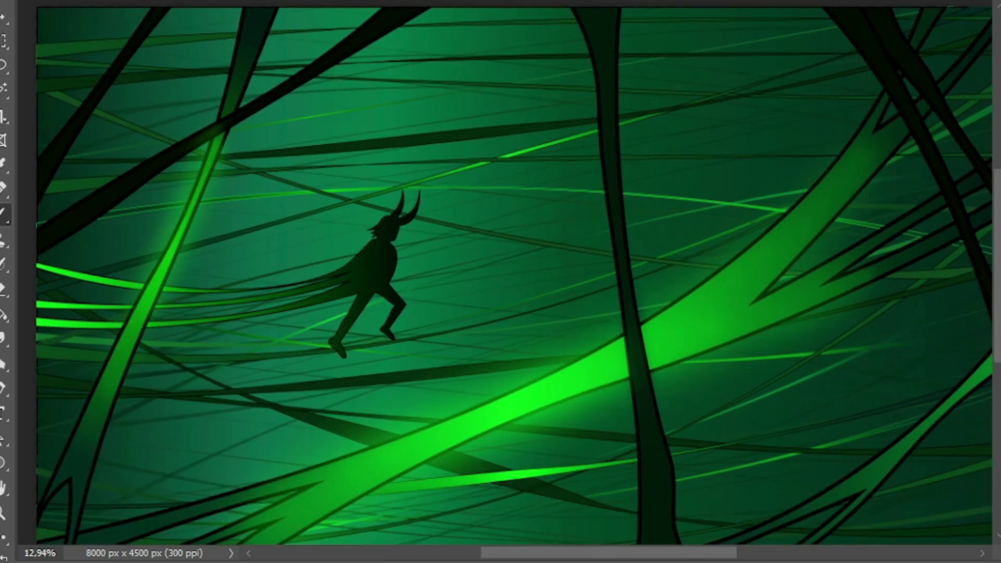
{"action": "scroll", "coordinate": [500, 281], "scroll_direction": "down", "scroll_amount": 1}
{"action": "scroll", "coordinate": [235, 219], "scroll_direction": "up", "scroll_amount": 3}
{"action": "scroll", "coordinate": [568, 271], "scroll_direction": "down", "scroll_amount": 3}
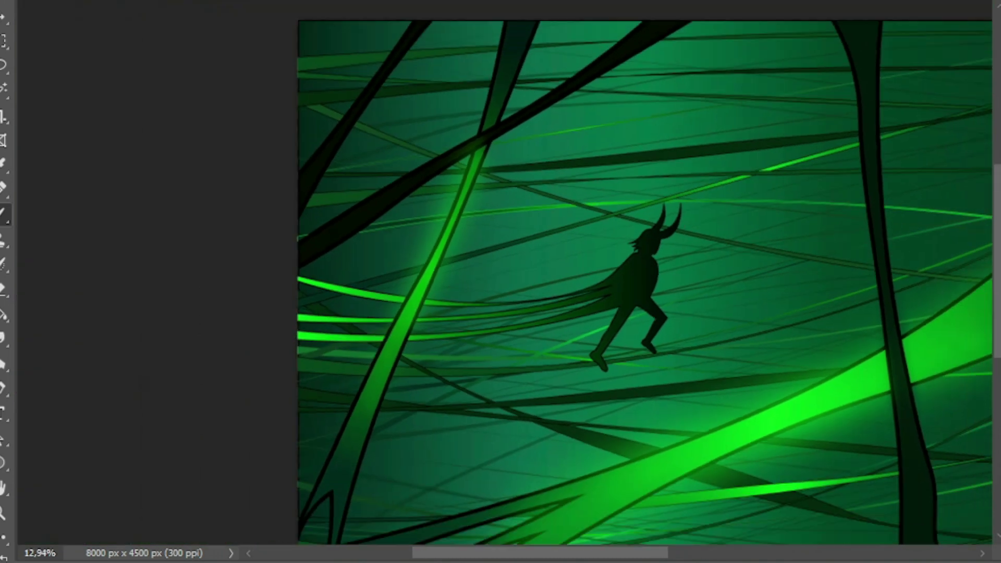
{"action": "scroll", "coordinate": [568, 271], "scroll_direction": "up", "scroll_amount": 2}
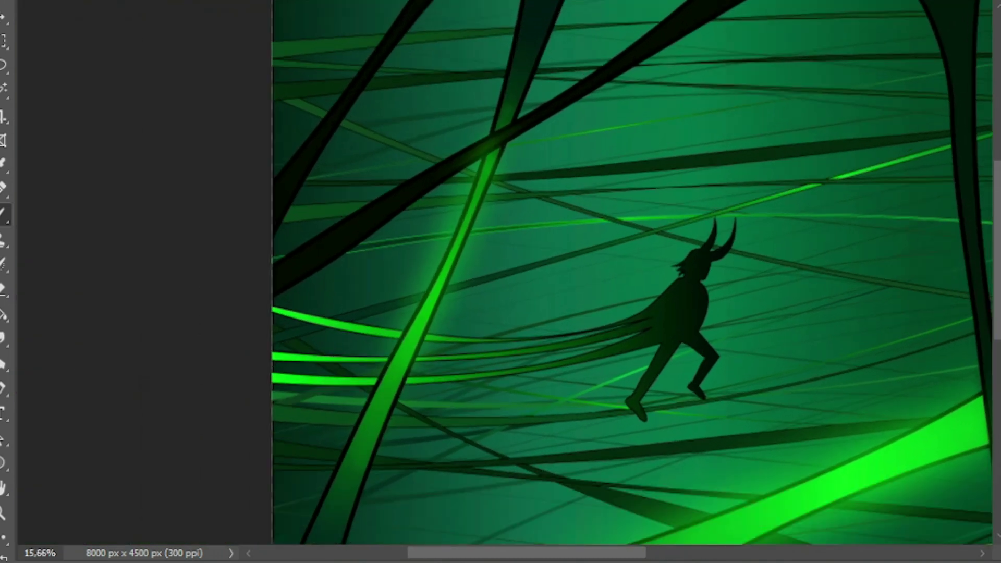
{"action": "mouse_move", "coordinate": [516, 83]}
{"action": "left_mouse_down"}
{"action": "mouse_move", "coordinate": [446, 284]}
{"action": "mouse_move", "coordinate": [346, 488]}
{"action": "left_mouse_up"}
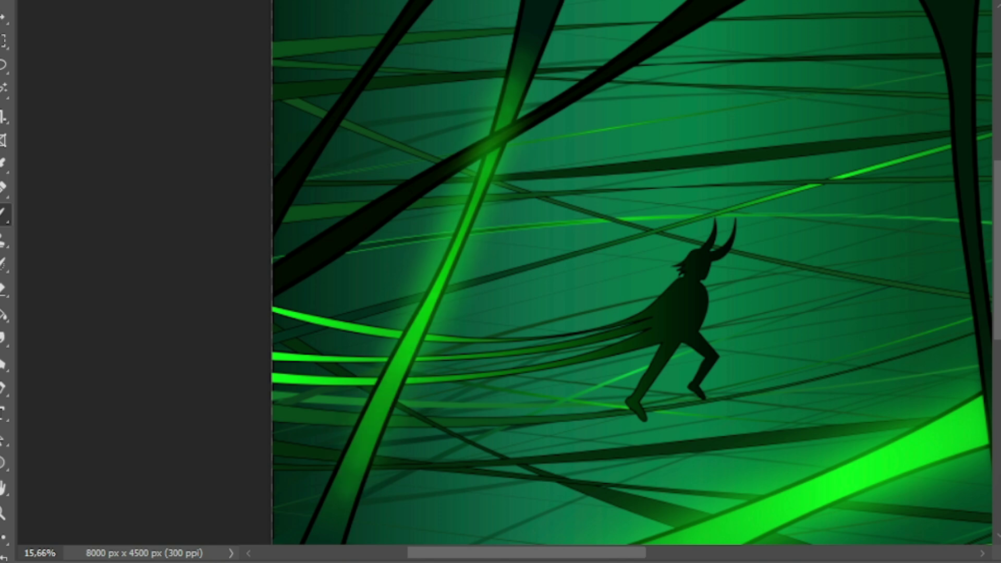
Erase the green glow from the dark branch crossing the rising strand and from the strand just above the crossing
{"action": "scroll", "coordinate": [631, 270], "scroll_direction": "down", "scroll_amount": 2}
{"action": "scroll", "coordinate": [630, 271], "scroll_direction": "right", "scroll_amount": 3}
{"action": "scroll", "coordinate": [630, 271], "scroll_direction": "up", "scroll_amount": 2}
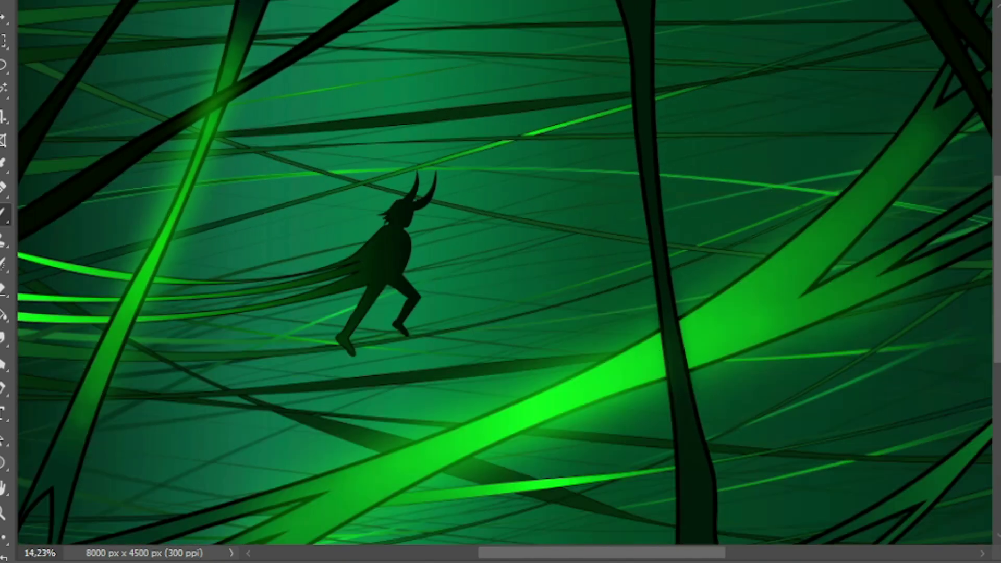
{"action": "scroll", "coordinate": [73, 10], "scroll_direction": "down", "scroll_amount": 1}
{"action": "scroll", "coordinate": [72, 10], "scroll_direction": "up", "scroll_amount": 4}
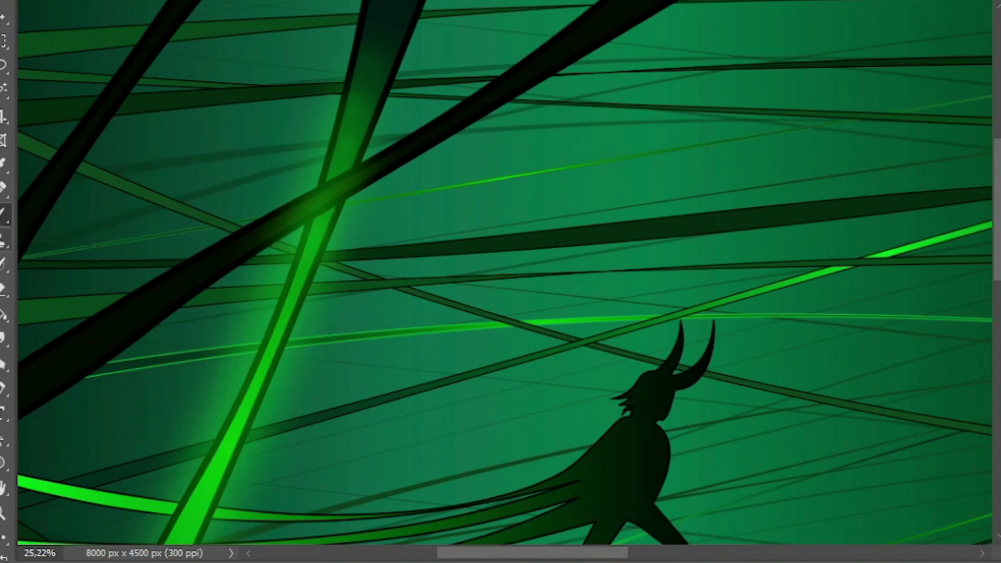
{"action": "key", "text": "e"}
{"action": "left_click_drag", "start_coordinate": [360, 165], "coordinate": [277, 232]}
{"action": "left_click_drag", "start_coordinate": [337, 180], "coordinate": [284, 235]}
{"action": "mouse_move", "coordinate": [354, 129]}
{"action": "left_mouse_down"}
{"action": "mouse_move", "coordinate": [345, 155]}
{"action": "mouse_move", "coordinate": [332, 157]}
{"action": "left_mouse_up"}
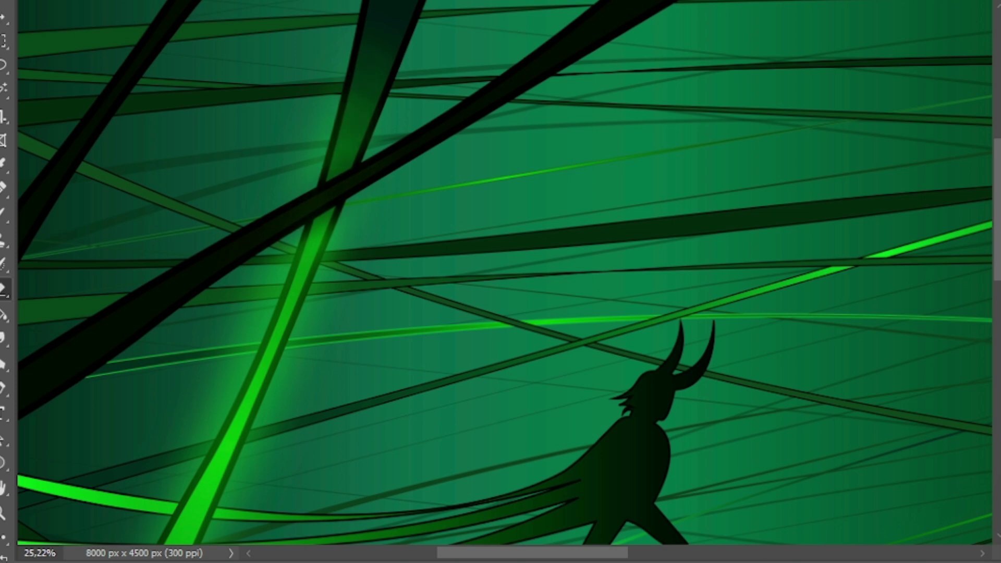
{"action": "scroll", "coordinate": [500, 281], "scroll_direction": "down", "scroll_amount": 2}
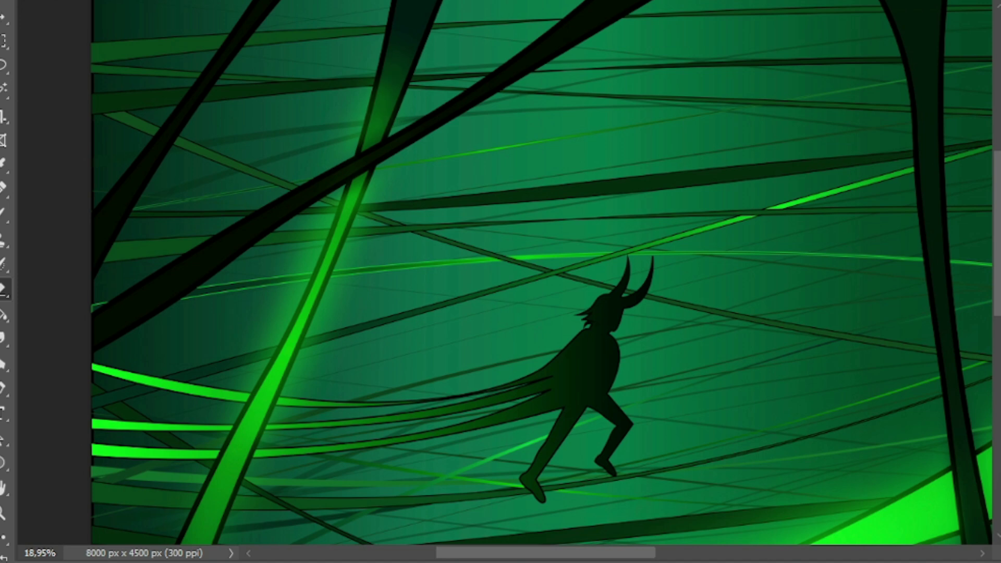
Examine the glowing strand behind the figure up close and against the whole illustration
{"action": "scroll", "coordinate": [379, 124], "scroll_direction": "up", "scroll_amount": 1}
{"action": "scroll", "coordinate": [365, 151], "scroll_direction": "down", "scroll_amount": 2}
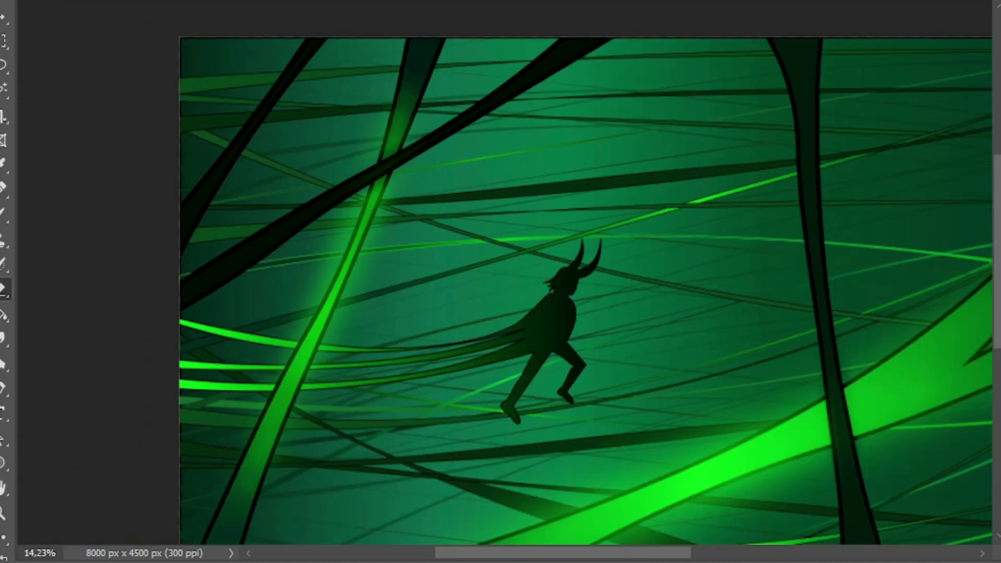
{"action": "scroll", "coordinate": [501, 281], "scroll_direction": "down", "scroll_amount": 1}
{"action": "scroll", "coordinate": [266, 143], "scroll_direction": "up", "scroll_amount": 2}
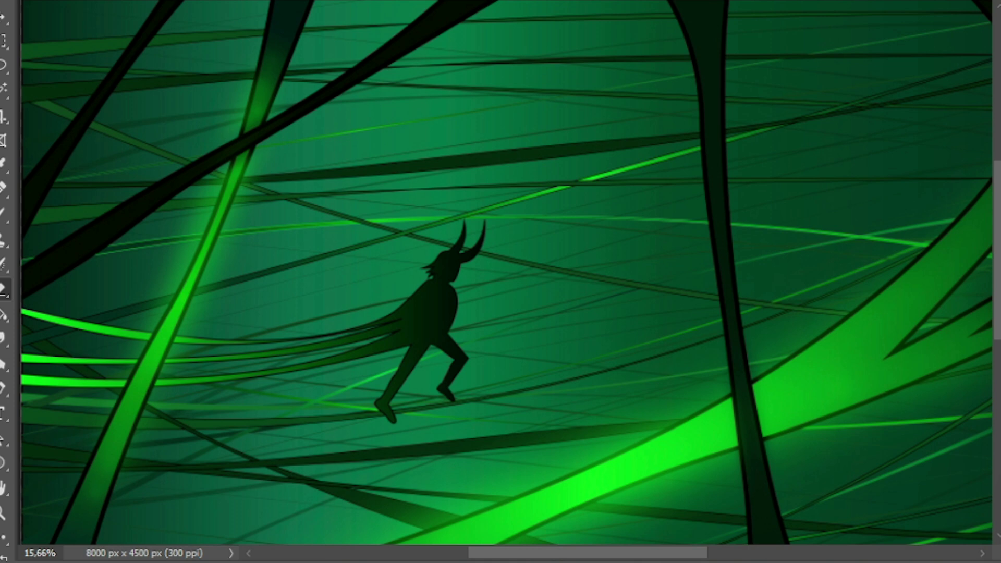
{"action": "scroll", "coordinate": [198, 87], "scroll_direction": "up", "scroll_amount": 2}
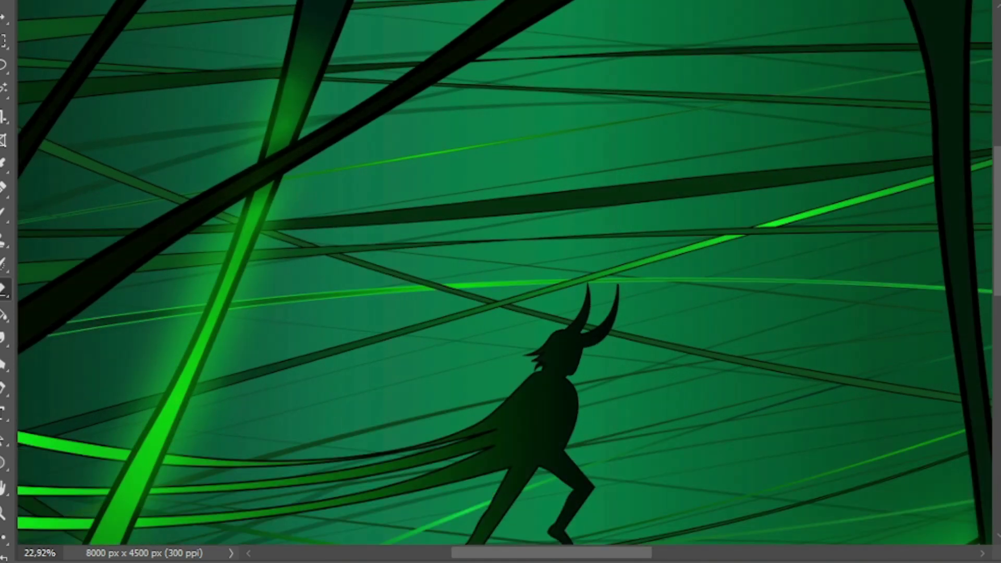
{"action": "key", "text": "ctrl+0"}
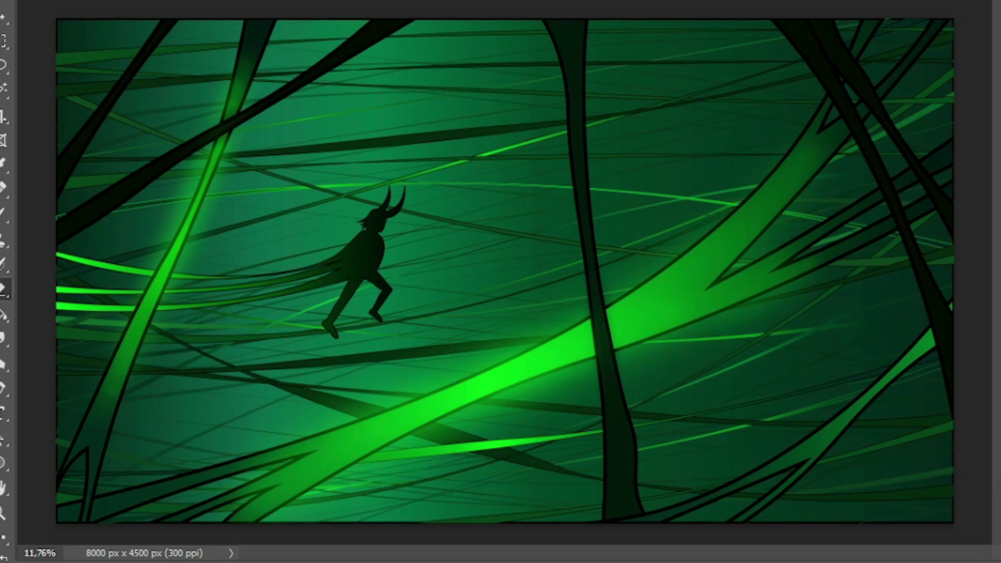
{"action": "scroll", "coordinate": [167, 76], "scroll_direction": "up", "scroll_amount": 5}
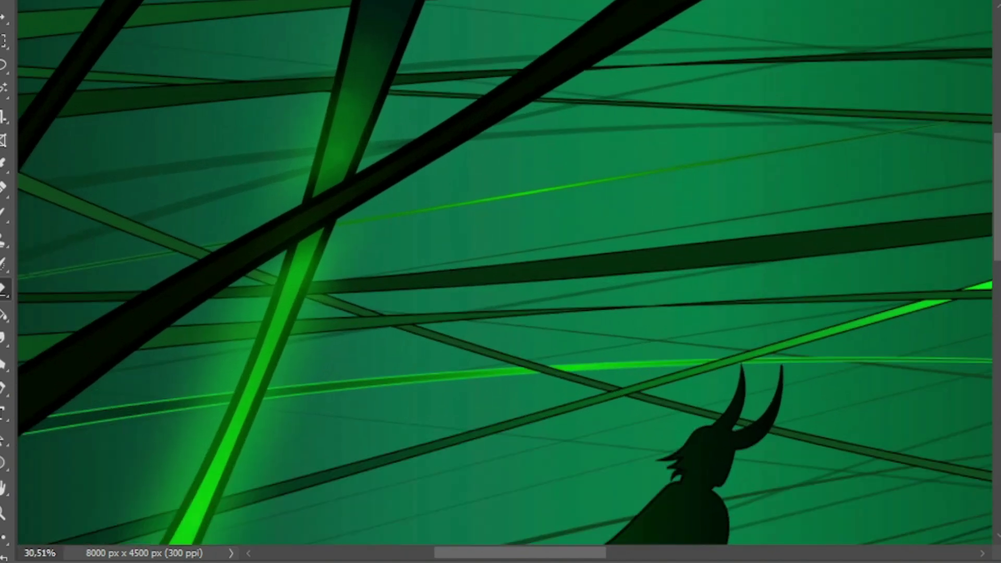
{"action": "scroll", "coordinate": [405, 84], "scroll_direction": "down", "scroll_amount": 3}
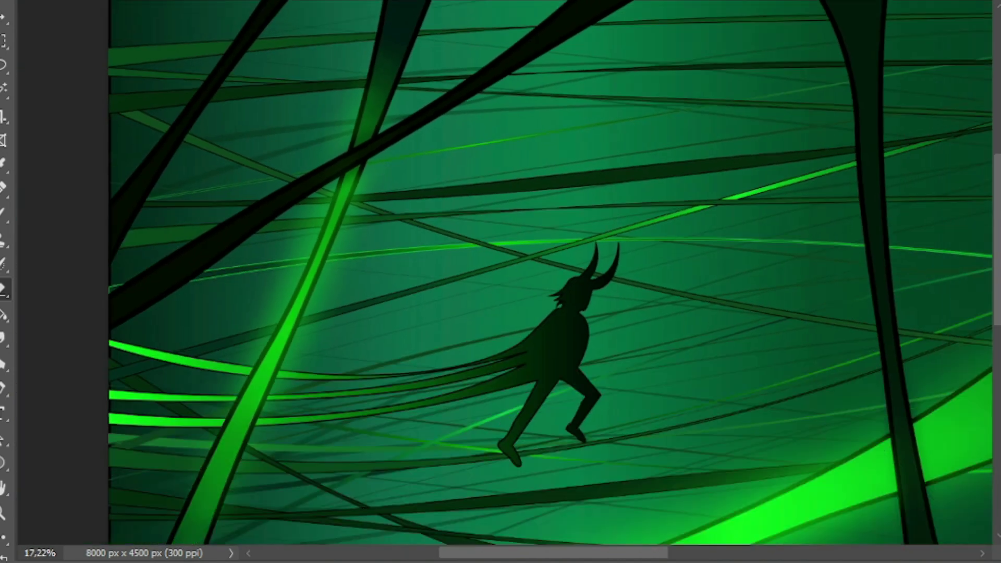
{"action": "scroll", "coordinate": [500, 281], "scroll_direction": "down", "scroll_amount": 3}
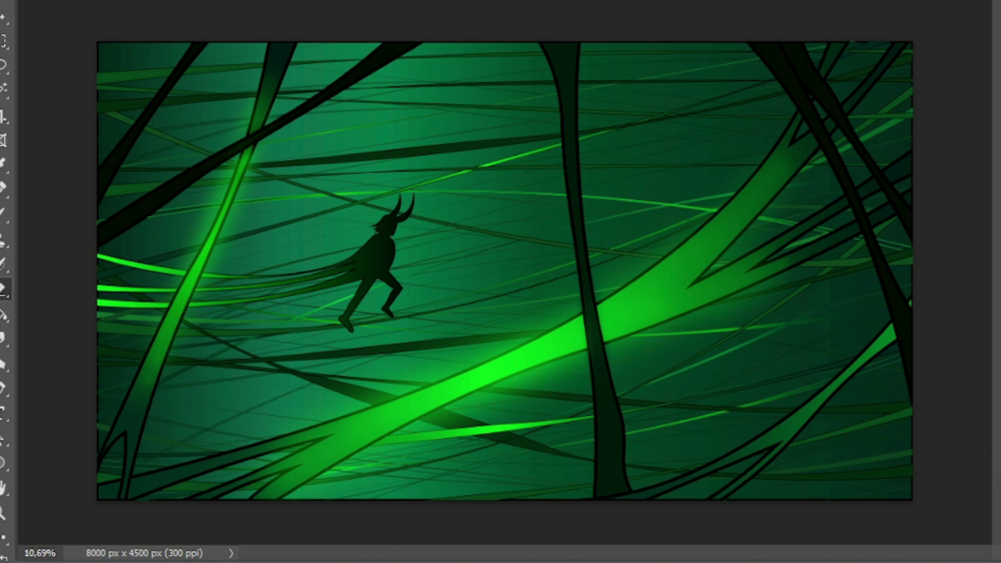
Brush a soft green glow along the upper part of the thin curved branch in the artwork's lower right corner
{"action": "scroll", "coordinate": [725, 338], "scroll_direction": "up", "scroll_amount": 5}
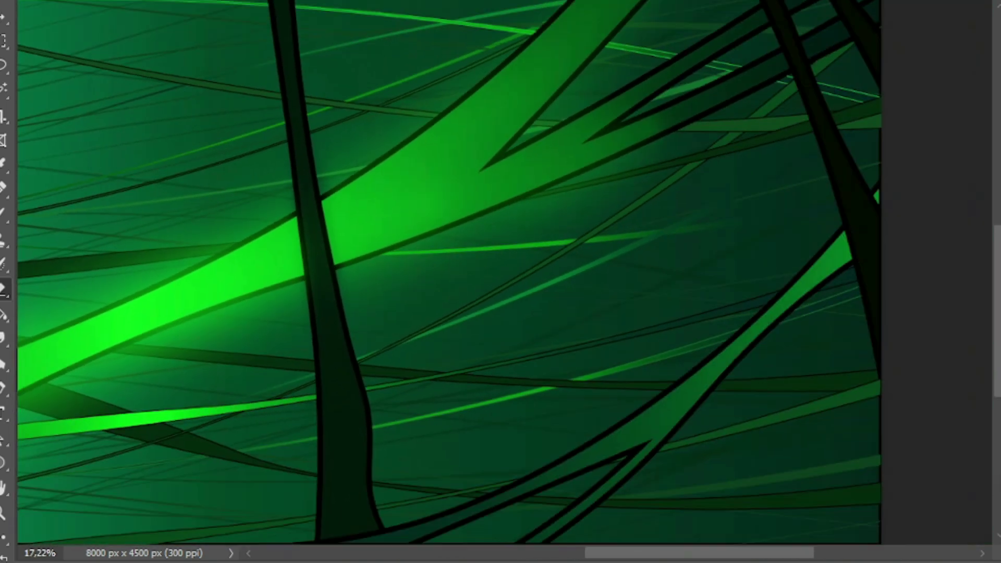
{"action": "scroll", "coordinate": [724, 339], "scroll_direction": "down", "scroll_amount": 3}
{"action": "scroll", "coordinate": [698, 238], "scroll_direction": "up", "scroll_amount": 2}
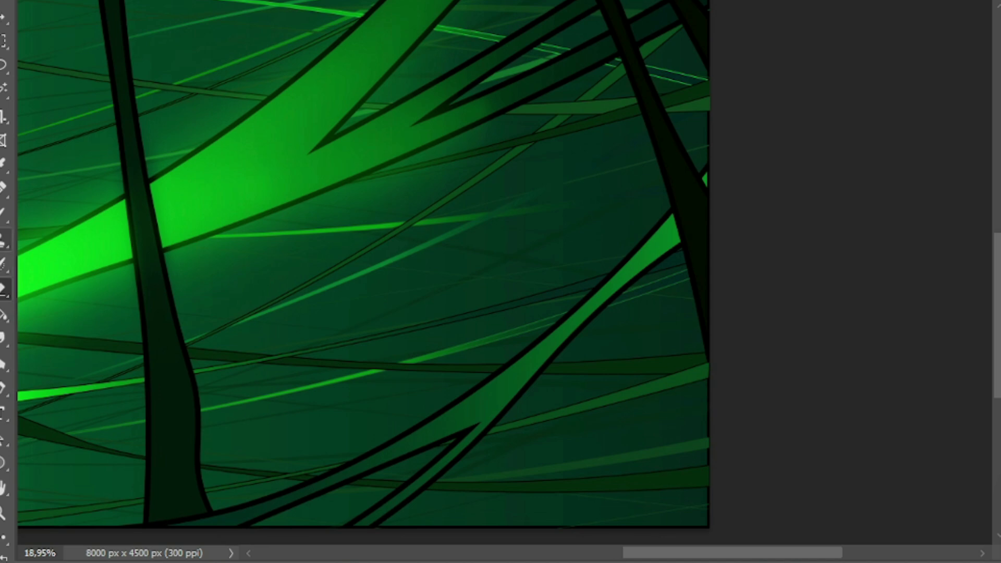
{"action": "key", "text": "b"}
{"action": "scroll", "coordinate": [572, 263], "scroll_direction": "up", "scroll_amount": 2}
{"action": "left_click_drag", "start_coordinate": [643, 243], "coordinate": [685, 258]}
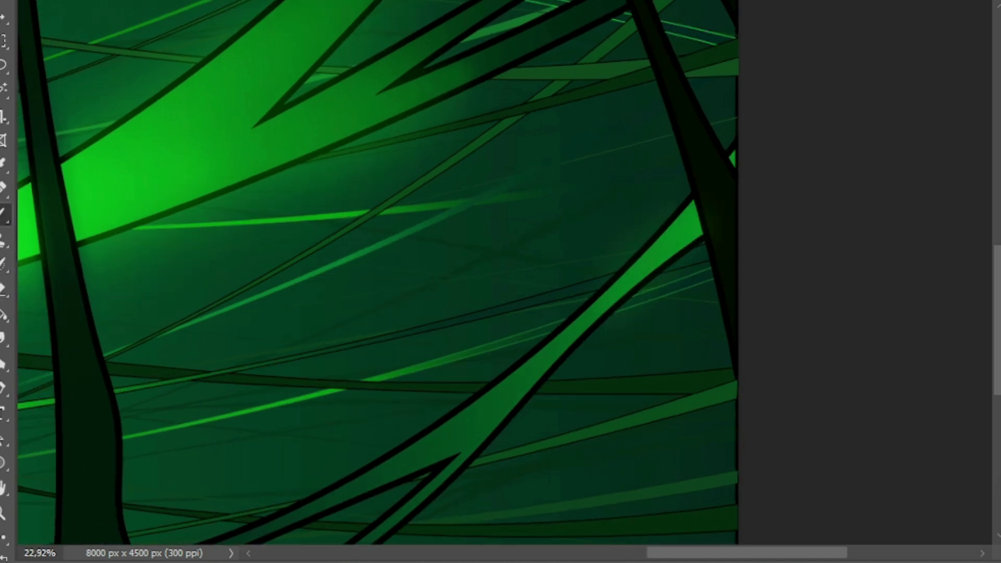
{"action": "mouse_move", "coordinate": [672, 219]}
{"action": "left_mouse_down"}
{"action": "mouse_move", "coordinate": [641, 292]}
{"action": "mouse_move", "coordinate": [599, 323]}
{"action": "left_mouse_up"}
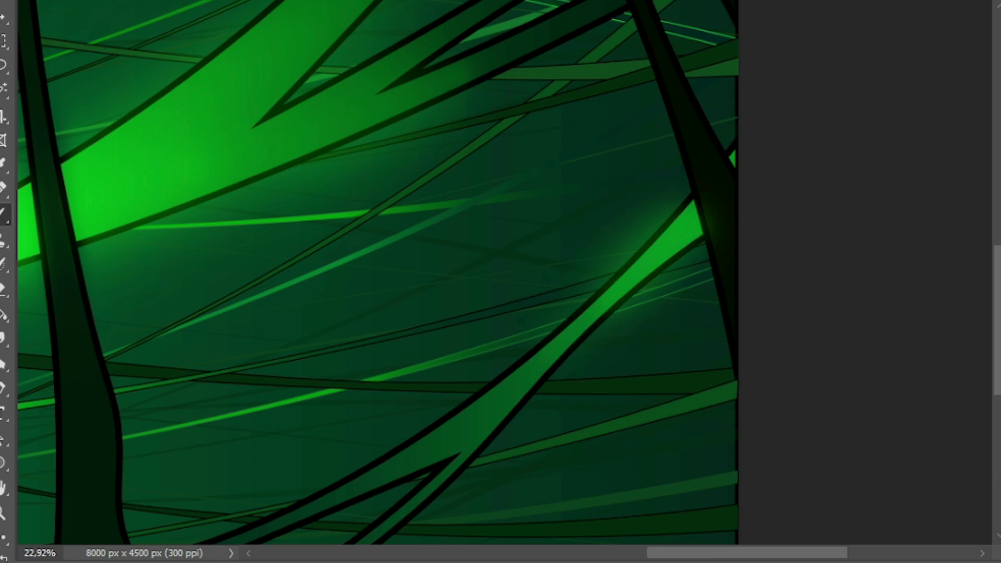
{"action": "left_click_drag", "start_coordinate": [673, 221], "coordinate": [573, 323]}
{"action": "left_click_drag", "start_coordinate": [630, 261], "coordinate": [562, 365]}
{"action": "scroll", "coordinate": [375, 271], "scroll_direction": "down", "scroll_amount": 5}
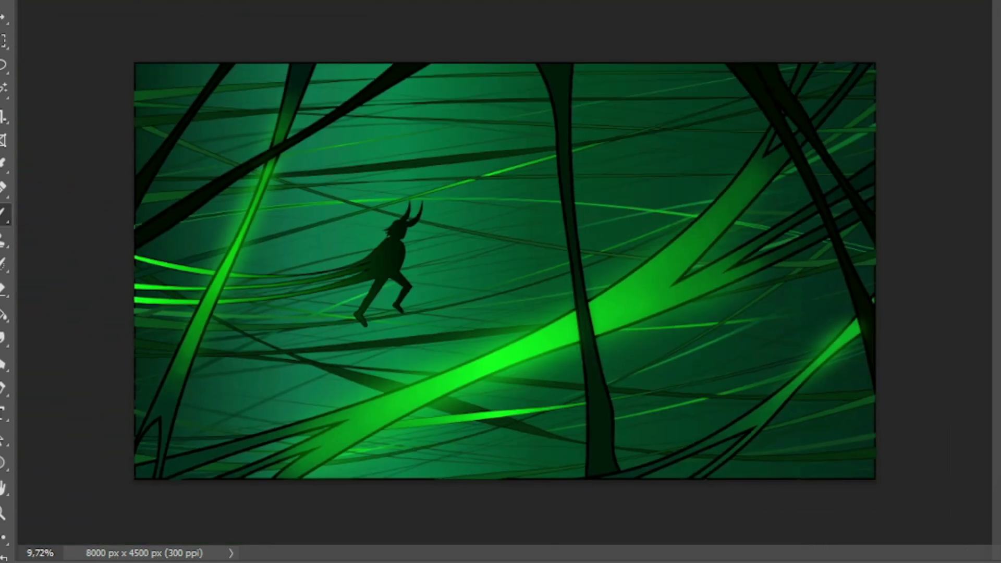
Add a soft glow to the curved branch's small tip beyond the dark trunk and erase the glow covering that trunk
{"action": "scroll", "coordinate": [667, 271], "scroll_direction": "up", "scroll_amount": 6}
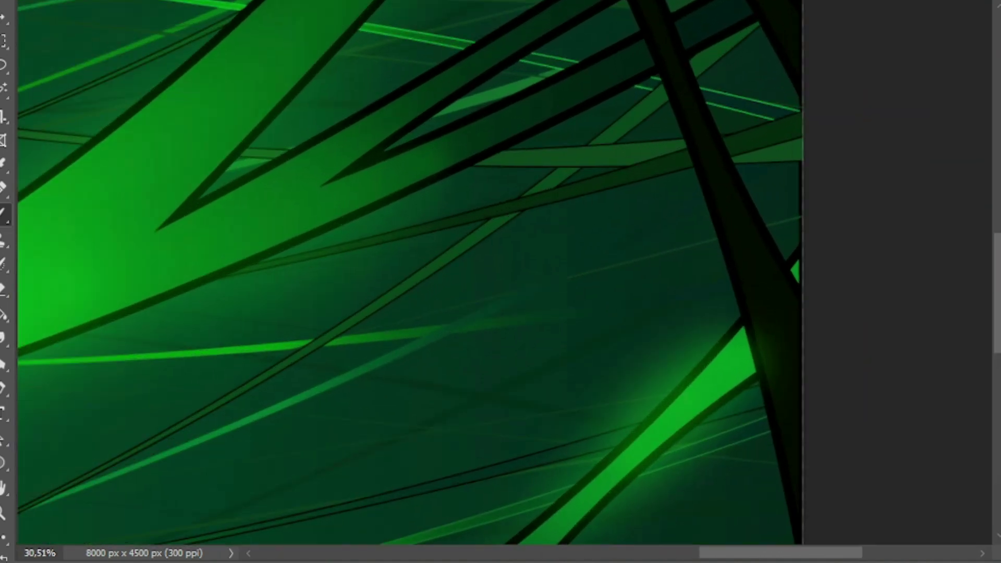
{"action": "scroll", "coordinate": [677, 271], "scroll_direction": "up", "scroll_amount": 1}
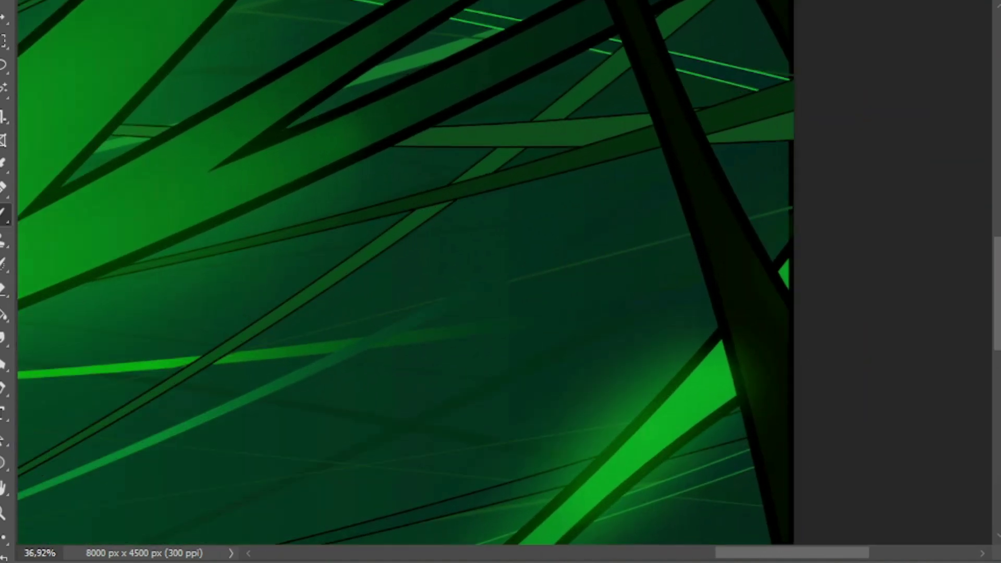
{"action": "scroll", "coordinate": [677, 270], "scroll_direction": "down", "scroll_amount": 4}
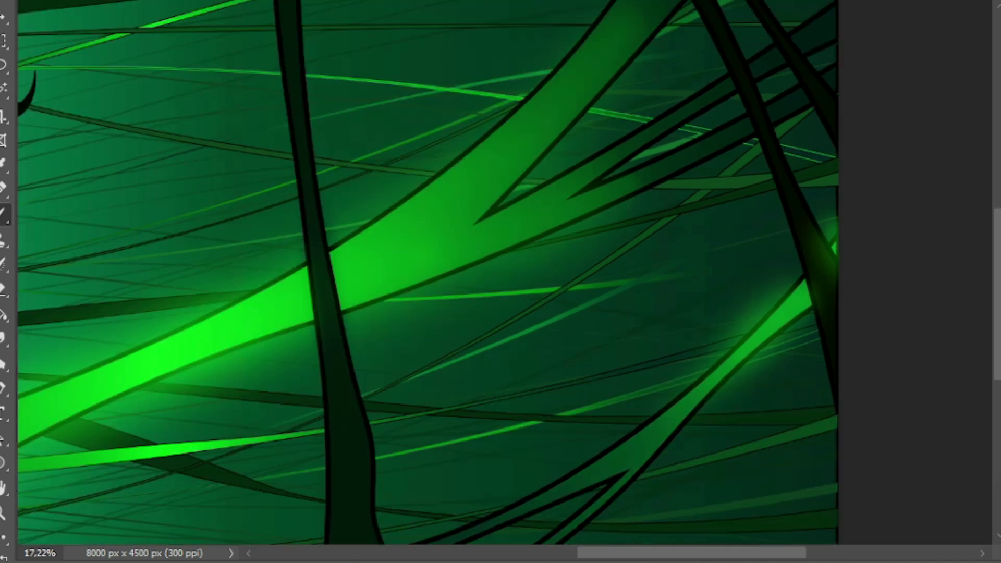
{"action": "scroll", "coordinate": [677, 271], "scroll_direction": "up", "scroll_amount": 3}
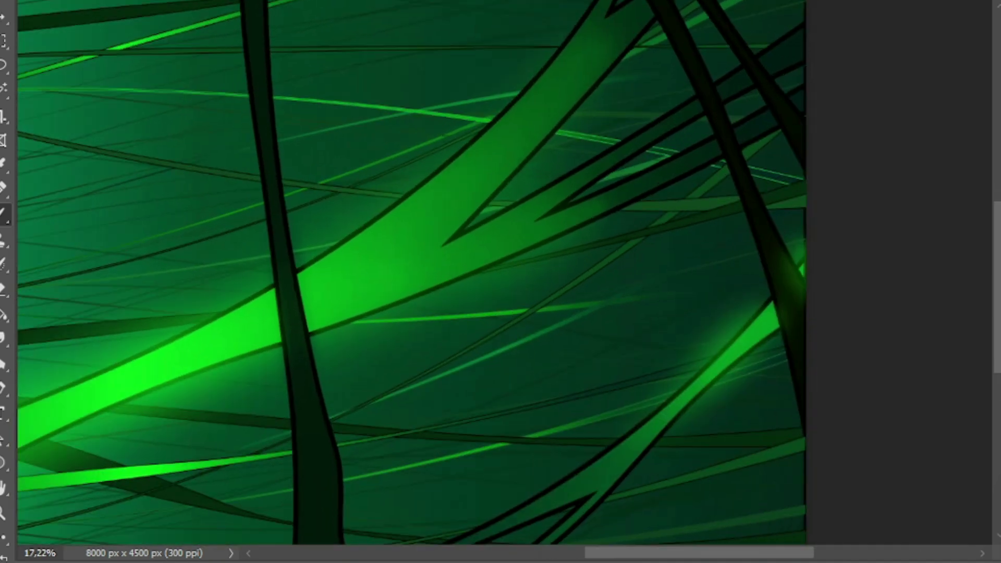
{"action": "key", "text": "e"}
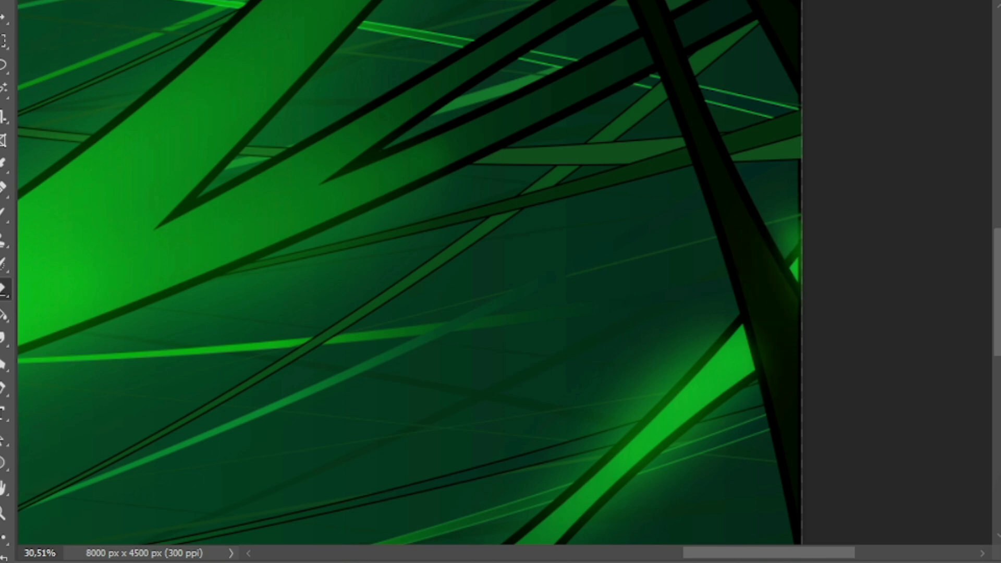
{"action": "scroll", "coordinate": [409, 271], "scroll_direction": "down", "scroll_amount": 4}
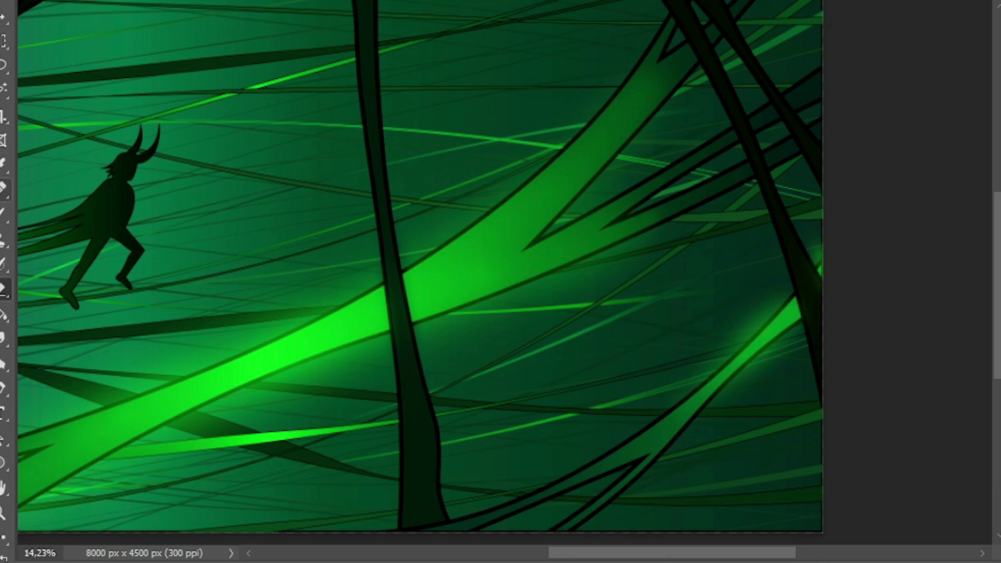
Brush a soft green glow around the thin bright strand just below the large diagonal branch
{"action": "key", "text": "b"}
{"action": "scroll", "coordinate": [417, 266], "scroll_direction": "down", "scroll_amount": 2}
{"action": "scroll", "coordinate": [495, 407], "scroll_direction": "up", "scroll_amount": 6}
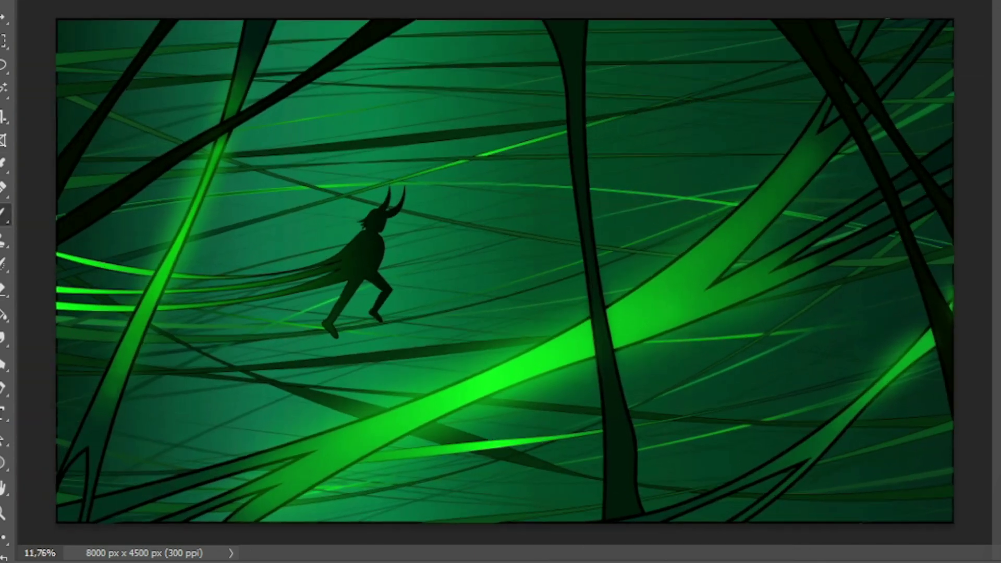
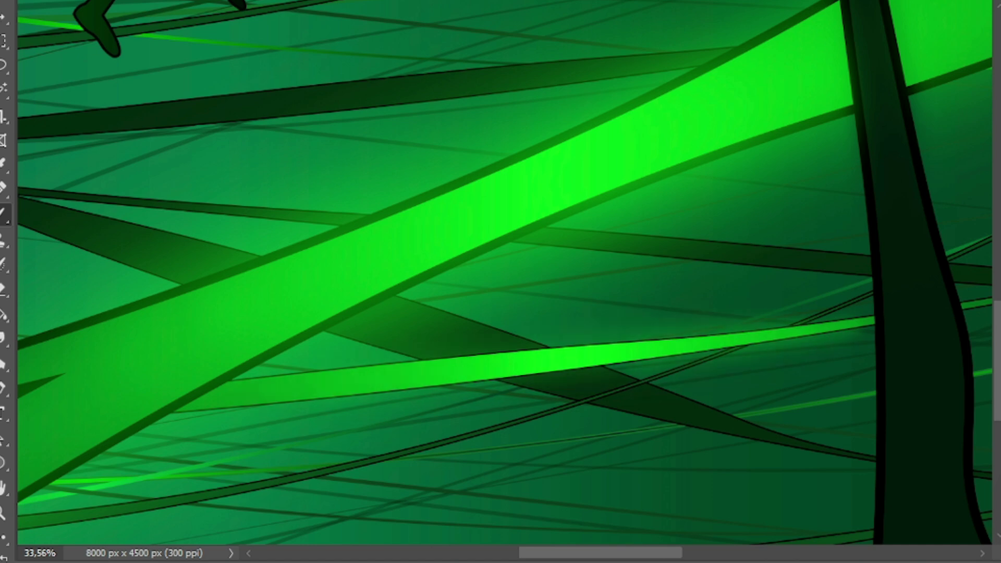
{"action": "scroll", "coordinate": [500, 281], "scroll_direction": "down", "scroll_amount": 5}
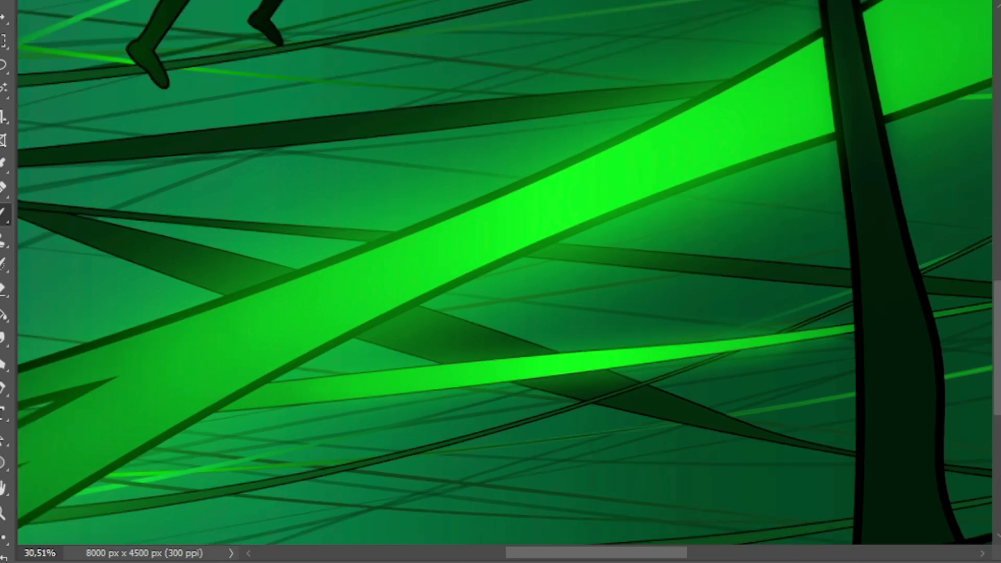
{"action": "scroll", "coordinate": [420, 172], "scroll_direction": "up", "scroll_amount": 5}
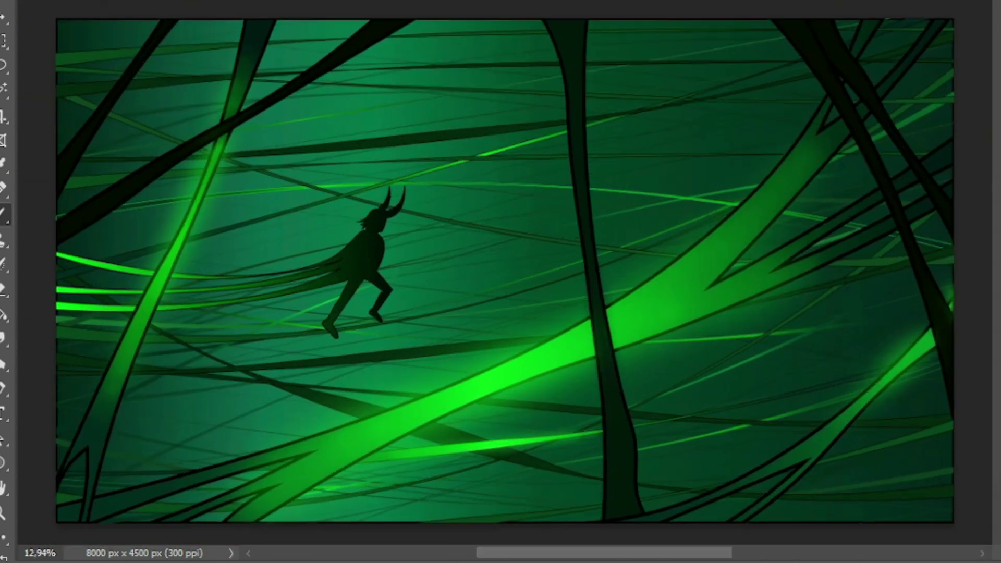
Brush a soft green glow along the bright strand rising from the figure's horns to the central dark trunk
{"action": "scroll", "coordinate": [869, 125], "scroll_direction": "up", "scroll_amount": 1}
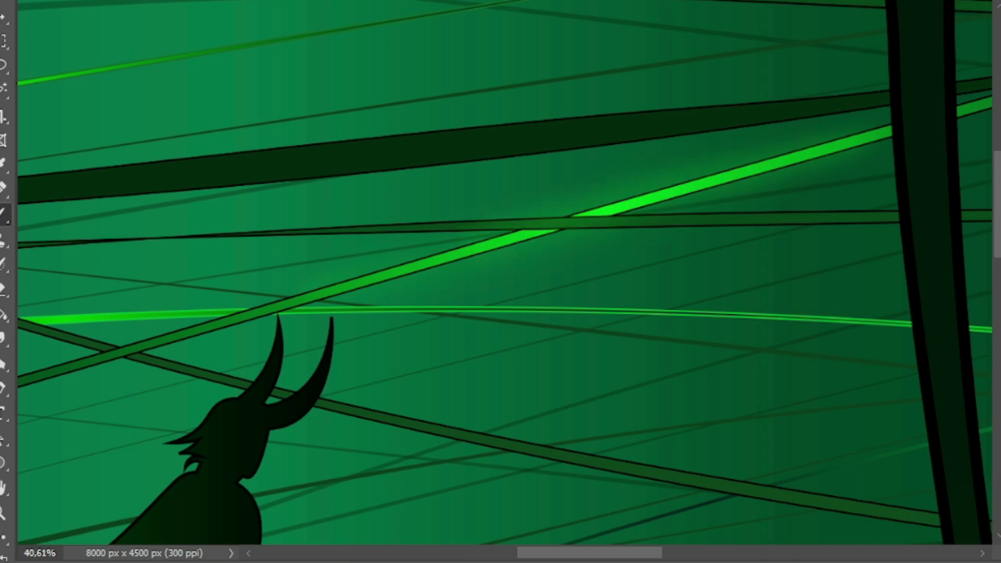
{"action": "scroll", "coordinate": [500, 282], "scroll_direction": "down", "scroll_amount": 5}
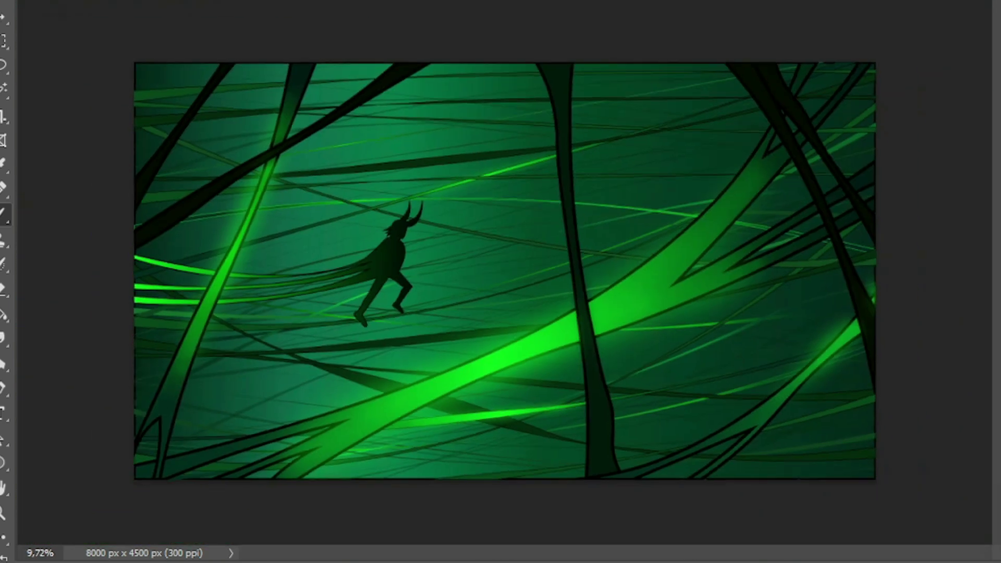
{"action": "scroll", "coordinate": [501, 282], "scroll_direction": "up", "scroll_amount": 5}
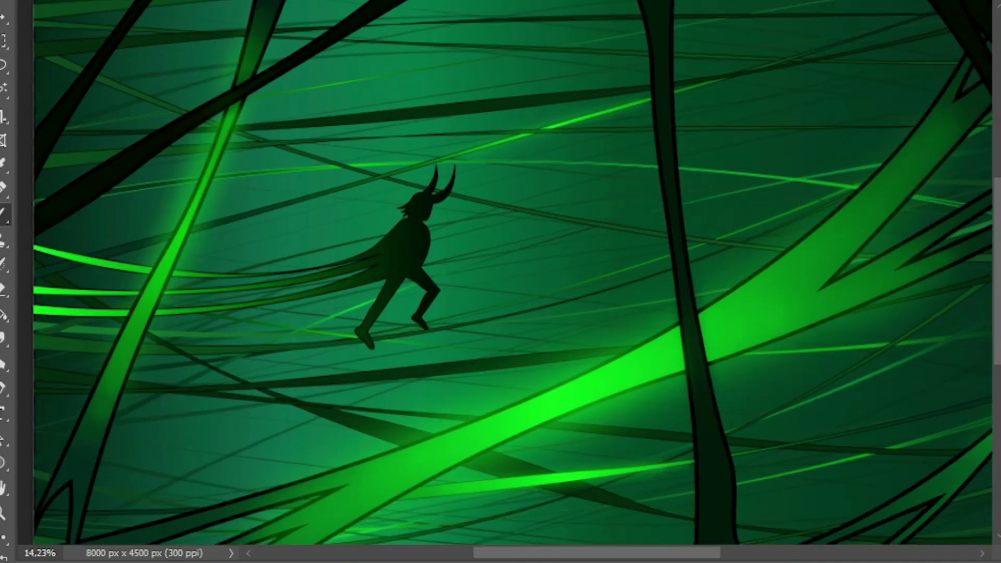
Brush a soft green glow around the bright ends of the figure's trailing cape strands near the canvas edge
{"action": "scroll", "coordinate": [500, 282], "scroll_direction": "down", "scroll_amount": 2}
{"action": "scroll", "coordinate": [478, 276], "scroll_direction": "up", "scroll_amount": 2}
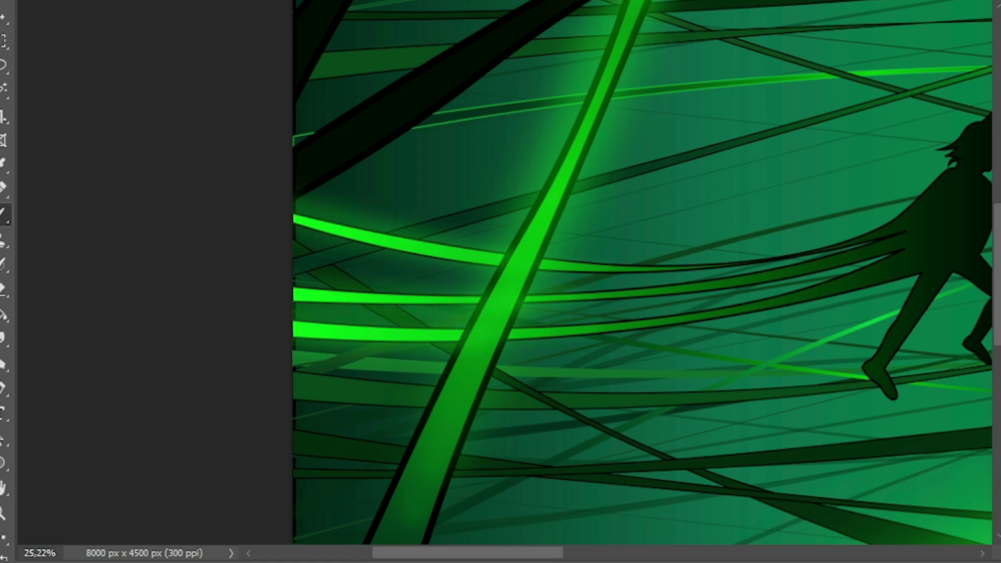
{"action": "key", "text": "ctrl+0"}
{"action": "scroll", "coordinate": [504, 271], "scroll_direction": "down", "scroll_amount": 2}
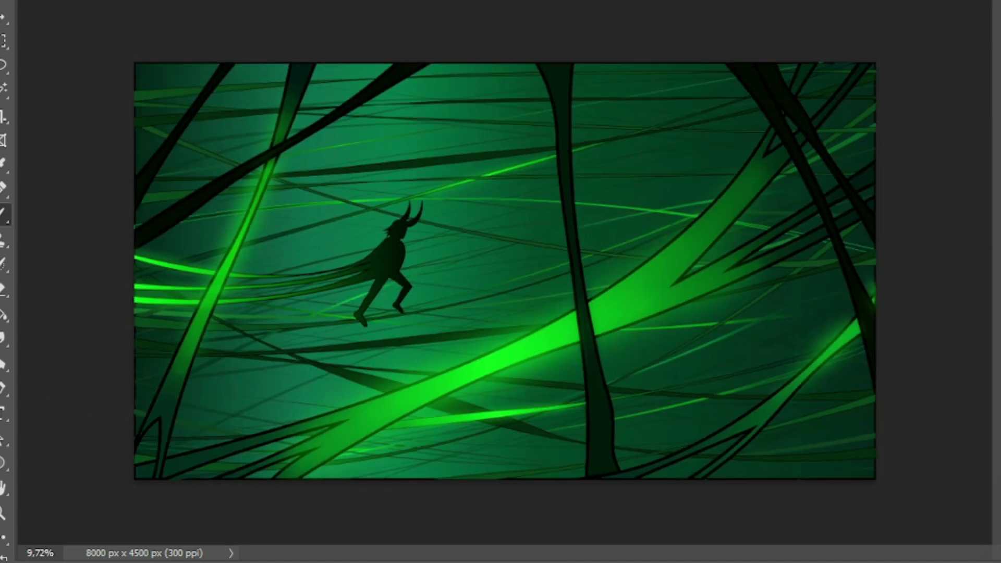
Brush a soft green glow along the thin strand from the central dark trunk to beyond the large diagonal branch
{"action": "scroll", "coordinate": [729, 235], "scroll_direction": "up", "scroll_amount": 5}
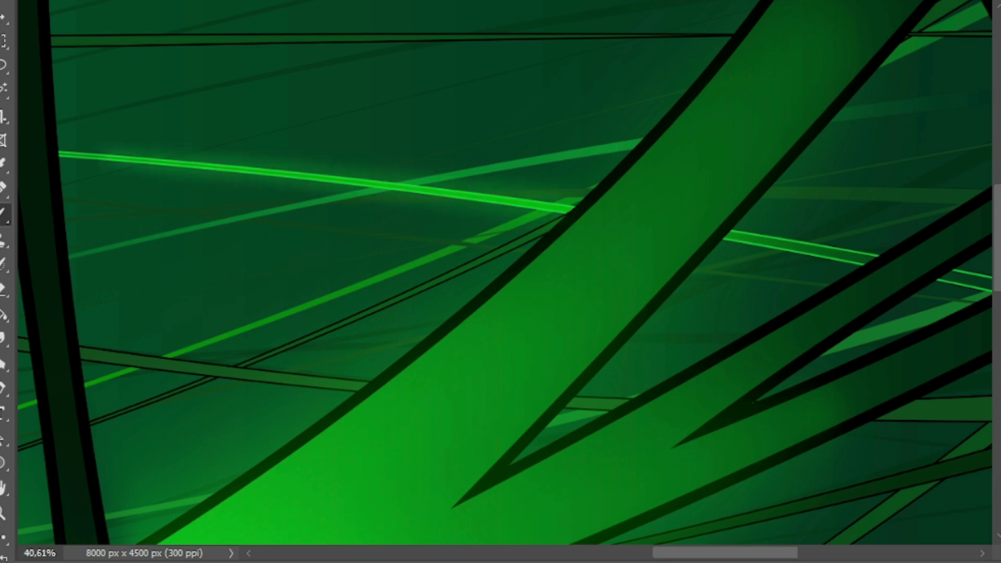
{"action": "scroll", "coordinate": [504, 281], "scroll_direction": "down", "scroll_amount": 3}
{"action": "scroll", "coordinate": [504, 281], "scroll_direction": "up", "scroll_amount": 6}
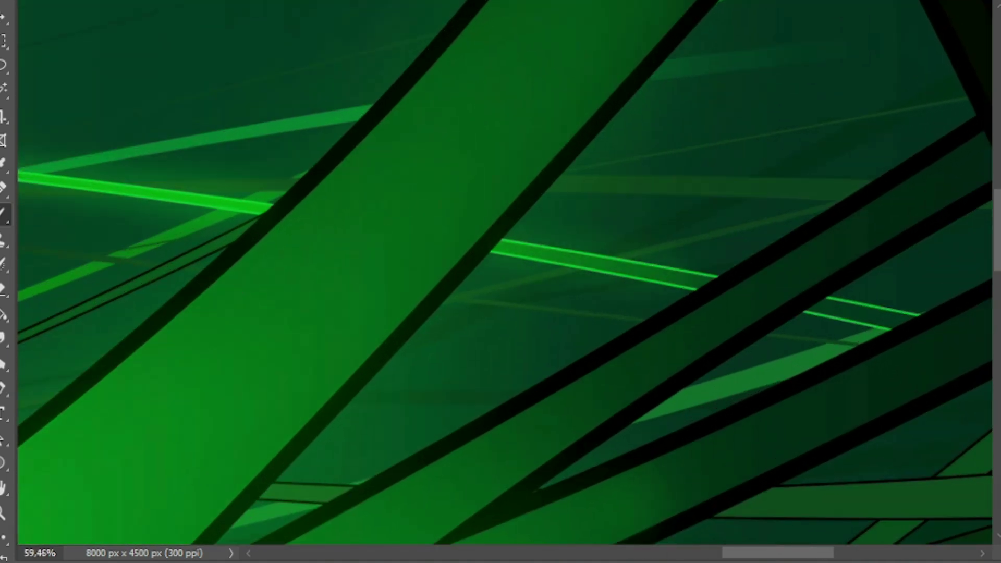
{"action": "scroll", "coordinate": [505, 281], "scroll_direction": "down", "scroll_amount": 5}
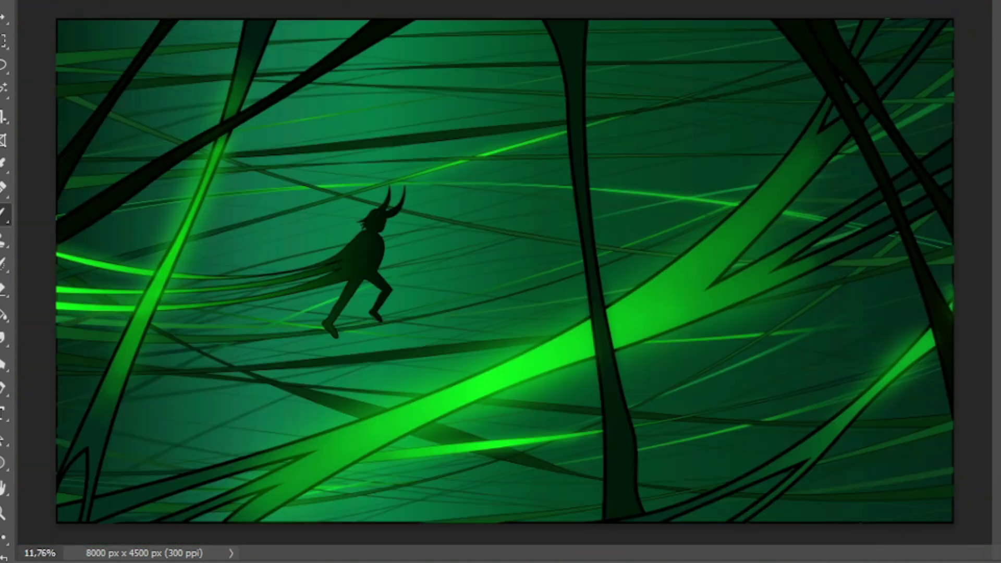
{"action": "scroll", "coordinate": [505, 282], "scroll_direction": "down", "scroll_amount": 1}
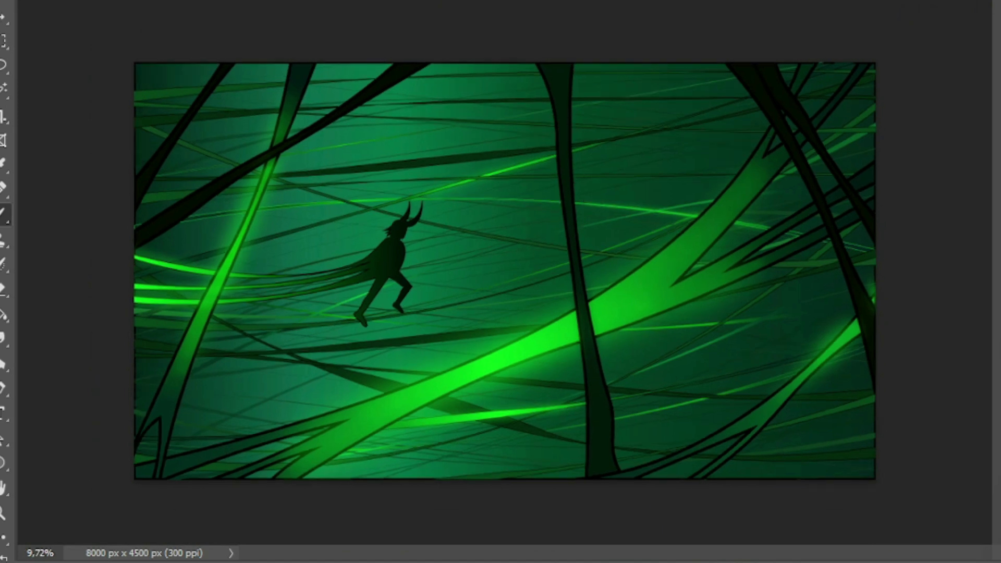
{"action": "scroll", "coordinate": [504, 271], "scroll_direction": "up", "scroll_amount": 1}
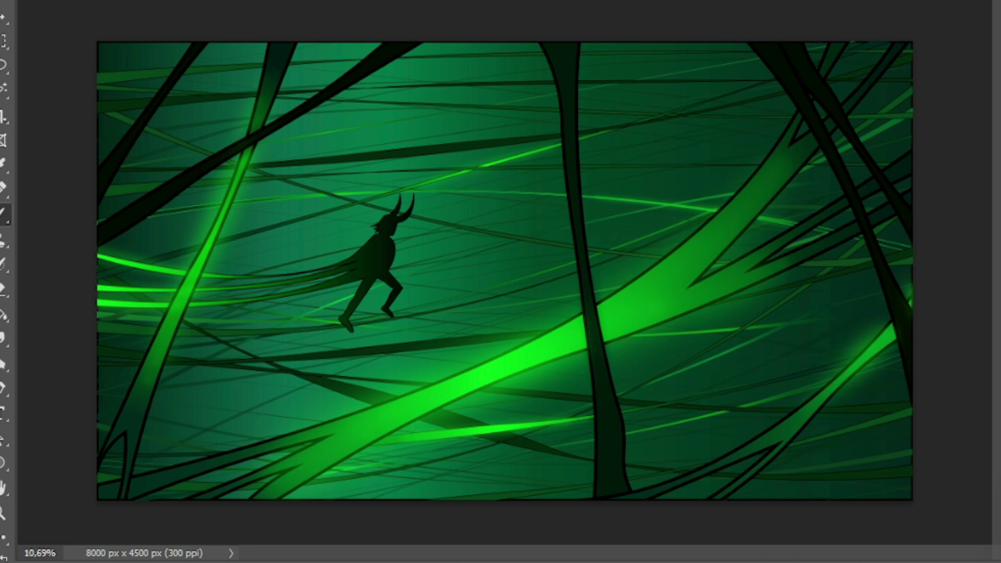
Brush a soft green glow along the thin bright strand between the glowing rising strand and the figure's horns
{"action": "scroll", "coordinate": [324, 193], "scroll_direction": "up", "scroll_amount": 8}
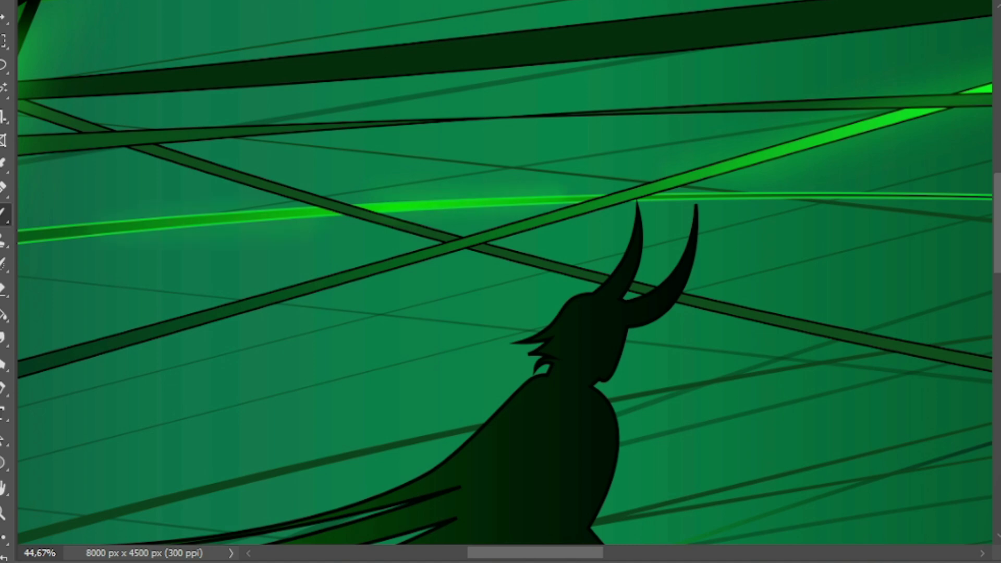
{"action": "scroll", "coordinate": [299, 182], "scroll_direction": "down", "scroll_amount": 8}
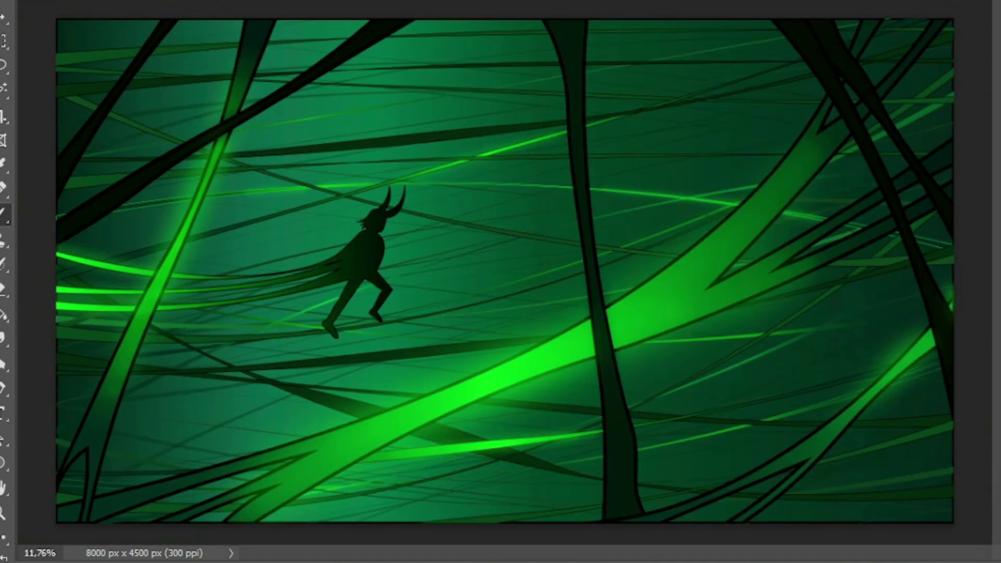
{"action": "scroll", "coordinate": [229, 192], "scroll_direction": "up", "scroll_amount": 8}
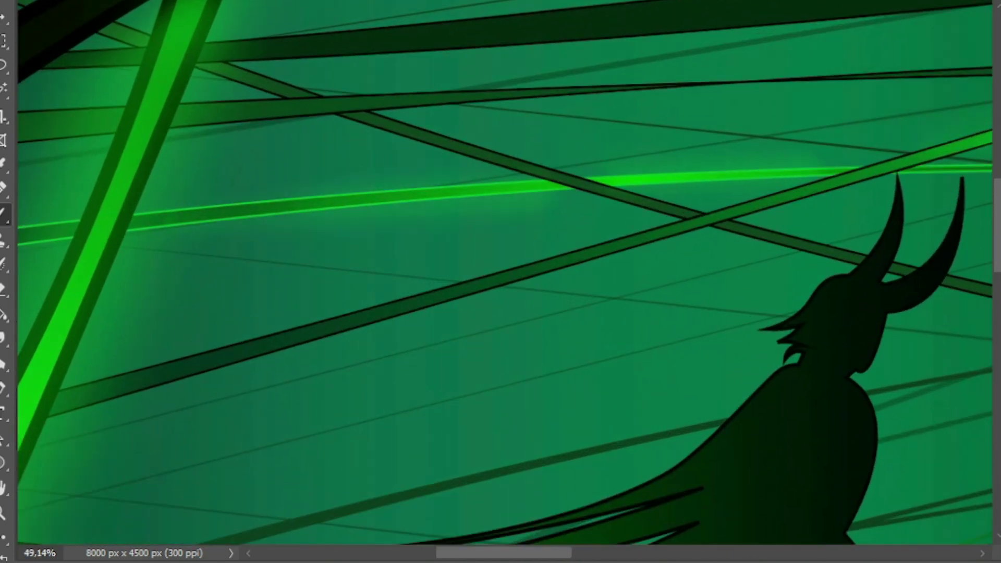
Brush a soft green glow along the thin bright strand between the central dark trunk's base and the lower-right branch
{"action": "scroll", "coordinate": [293, 203], "scroll_direction": "down", "scroll_amount": 8}
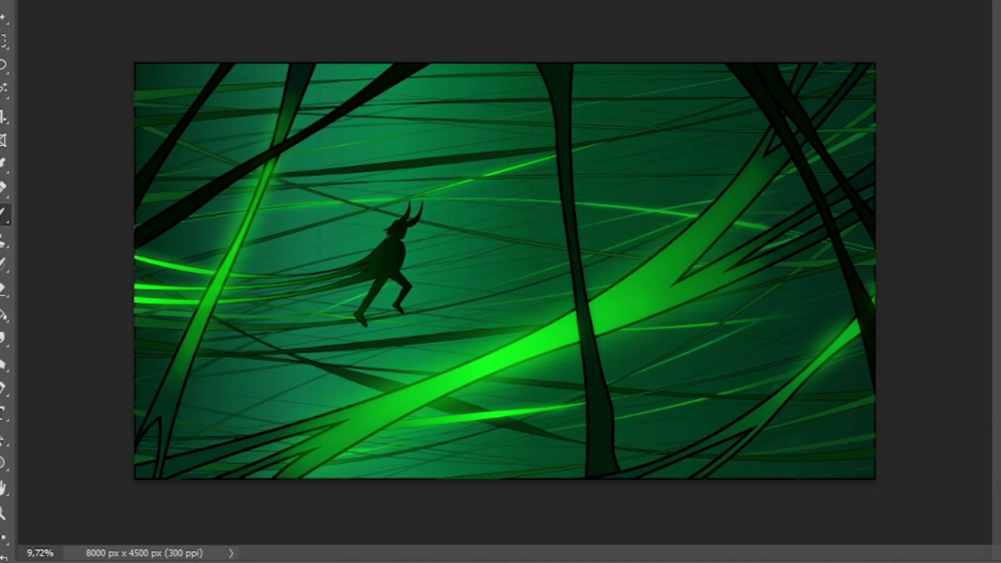
{"action": "scroll", "coordinate": [680, 397], "scroll_direction": "up", "scroll_amount": 8}
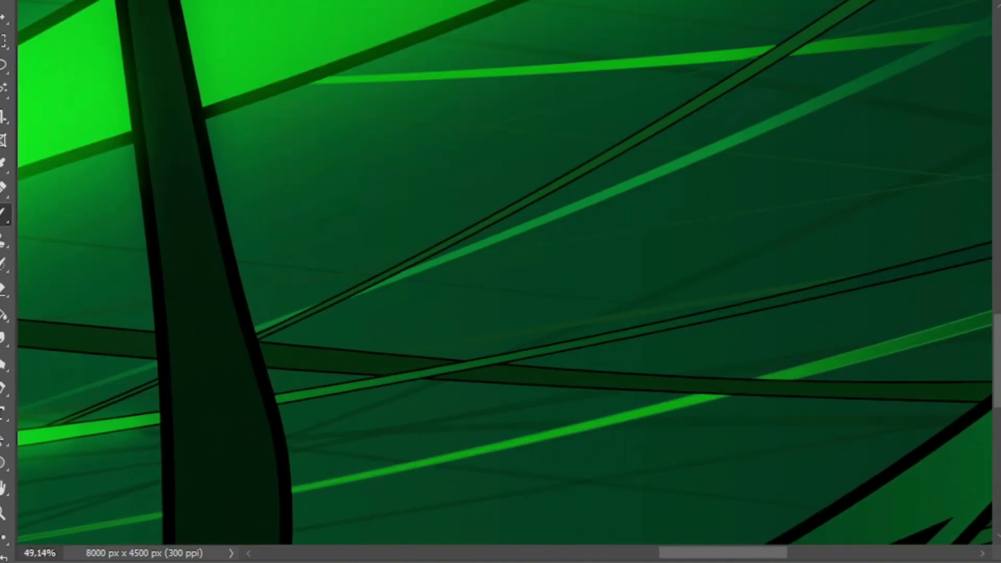
{"action": "scroll", "coordinate": [933, 312], "scroll_direction": "down", "scroll_amount": 1}
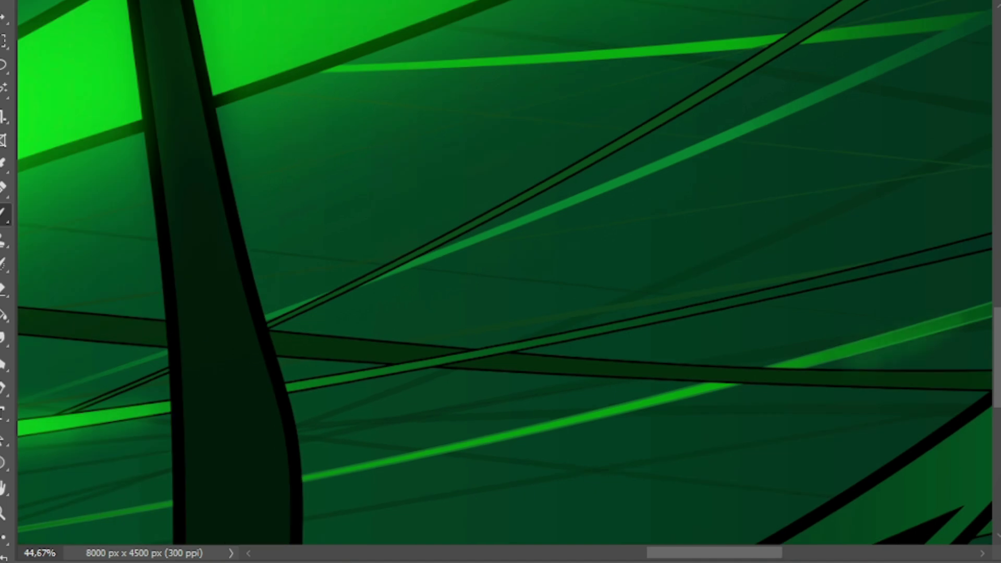
{"action": "scroll", "coordinate": [469, 432], "scroll_direction": "down", "scroll_amount": 1}
{"action": "scroll", "coordinate": [767, 383], "scroll_direction": "up", "scroll_amount": 1}
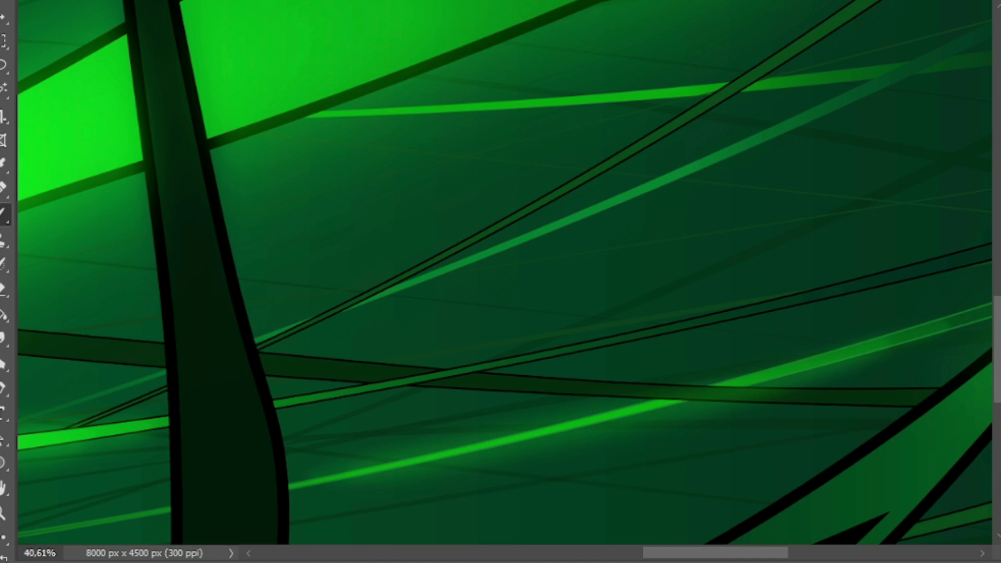
{"action": "scroll", "coordinate": [333, 416], "scroll_direction": "down", "scroll_amount": 2}
{"action": "scroll", "coordinate": [334, 417], "scroll_direction": "up", "scroll_amount": 1}
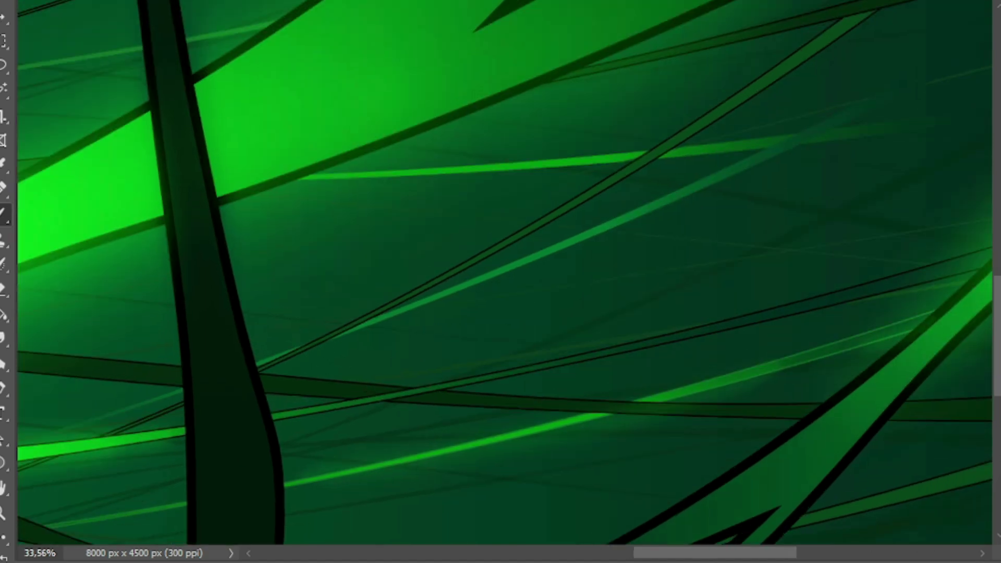
{"action": "scroll", "coordinate": [501, 282], "scroll_direction": "down", "scroll_amount": 4}
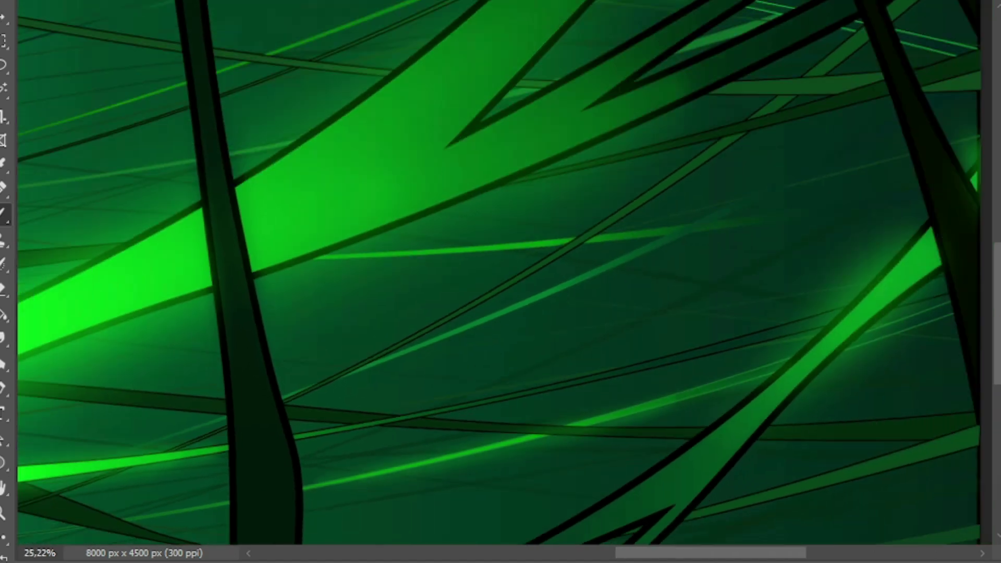
{"action": "scroll", "coordinate": [500, 281], "scroll_direction": "up", "scroll_amount": 3}
{"action": "scroll", "coordinate": [500, 281], "scroll_direction": "up", "scroll_amount": 3}
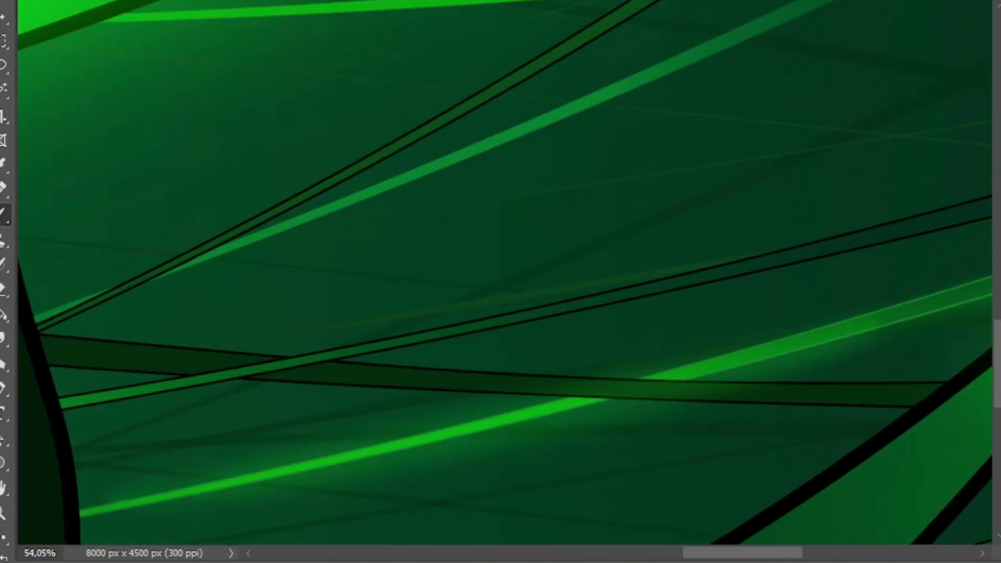
Erase the excess glow where the lower strand crosses the dark horizontal band near the lower-right branch
{"action": "key", "text": "e"}
{"action": "scroll", "coordinate": [500, 282], "scroll_direction": "up", "scroll_amount": 1}
{"action": "scroll", "coordinate": [501, 282], "scroll_direction": "up", "scroll_amount": 1}
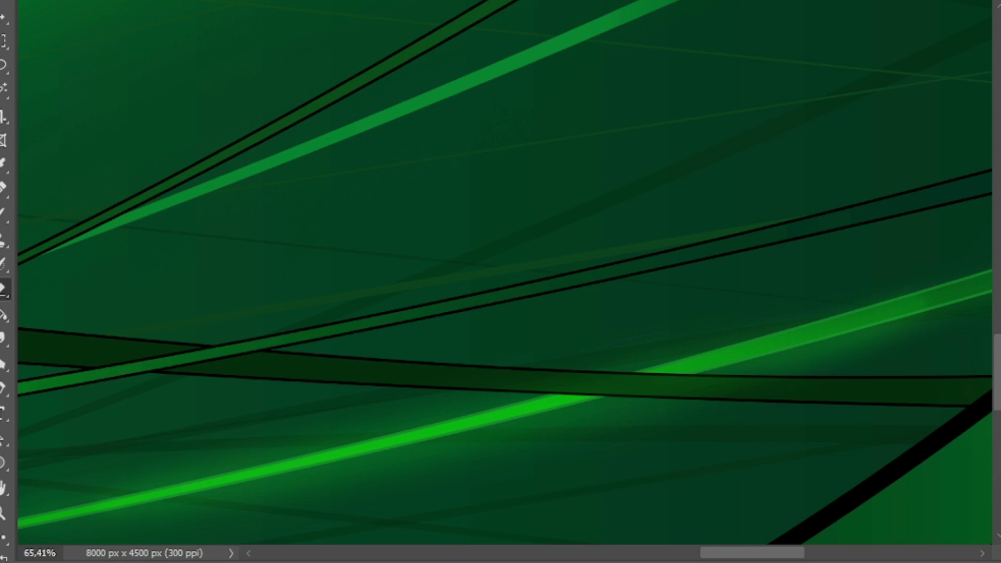
{"action": "scroll", "coordinate": [500, 282], "scroll_direction": "down", "scroll_amount": 4}
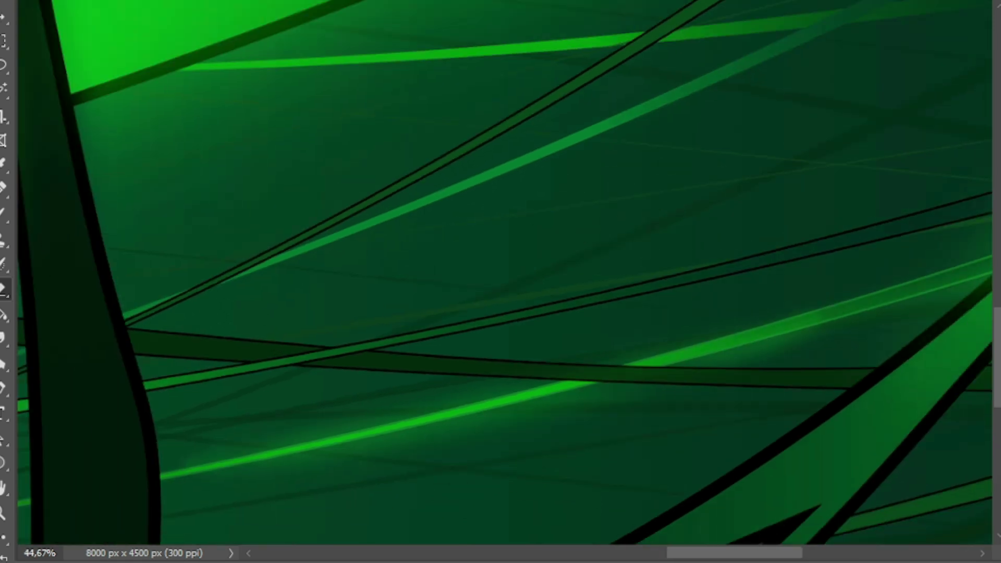
{"action": "scroll", "coordinate": [500, 281], "scroll_direction": "down", "scroll_amount": 8}
{"action": "scroll", "coordinate": [501, 282], "scroll_direction": "down", "scroll_amount": 1}
{"action": "scroll", "coordinate": [500, 281], "scroll_direction": "up", "scroll_amount": 2}
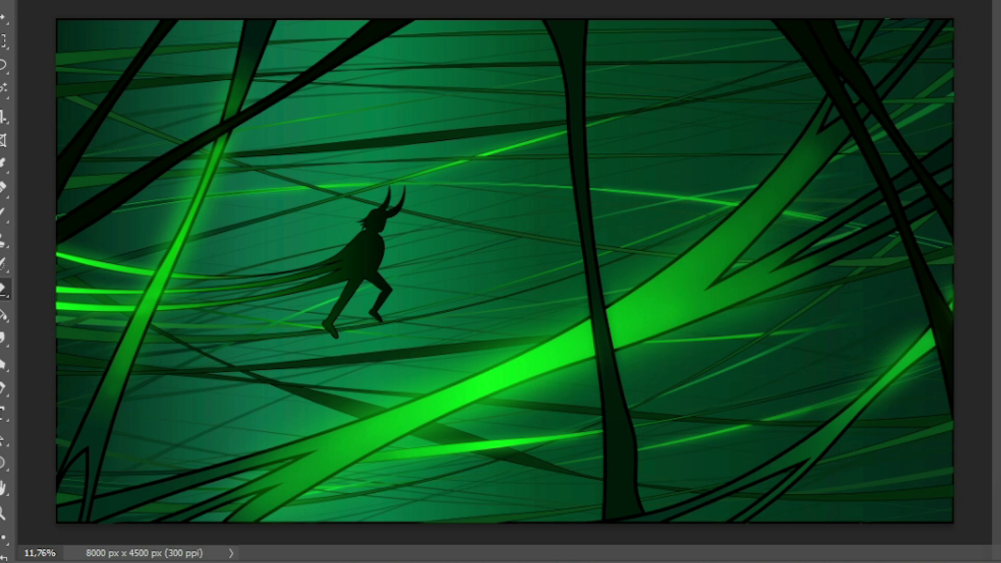
Set the brush colour to #61d512 and brighten the glowing middle of the large diagonal branch
{"action": "key", "text": "b"}
{"action": "scroll", "coordinate": [500, 282], "scroll_direction": "down", "scroll_amount": 3}
{"action": "scroll", "coordinate": [501, 282], "scroll_direction": "up", "scroll_amount": 1}
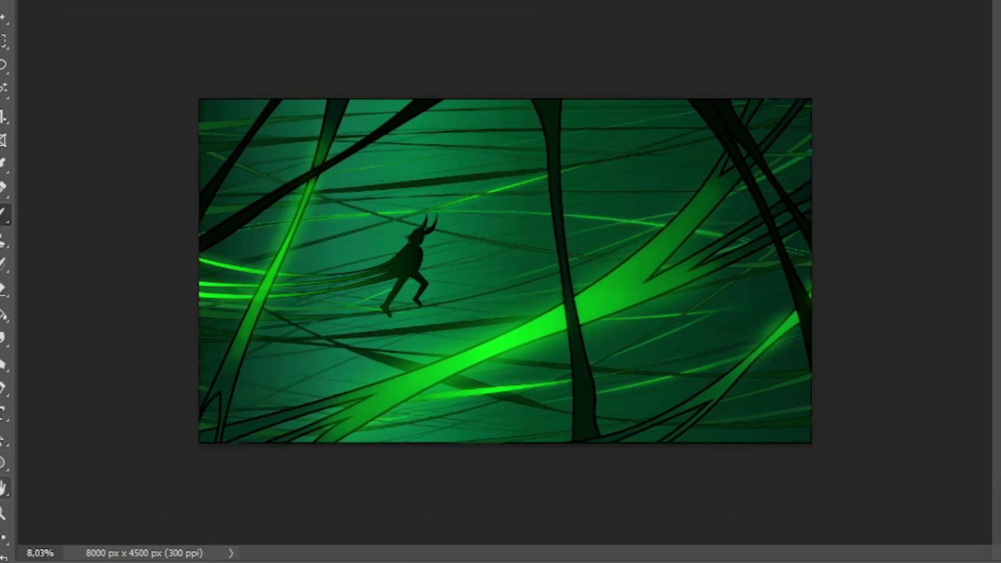
{"action": "scroll", "coordinate": [505, 281], "scroll_direction": "up", "scroll_amount": 2}
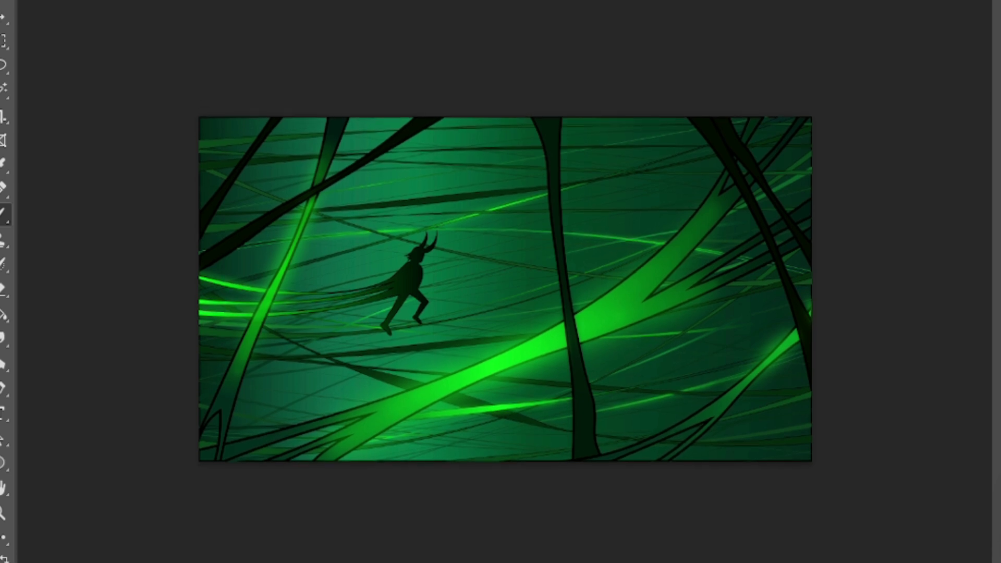
{"action": "left_click", "coordinate": [4, 556]}
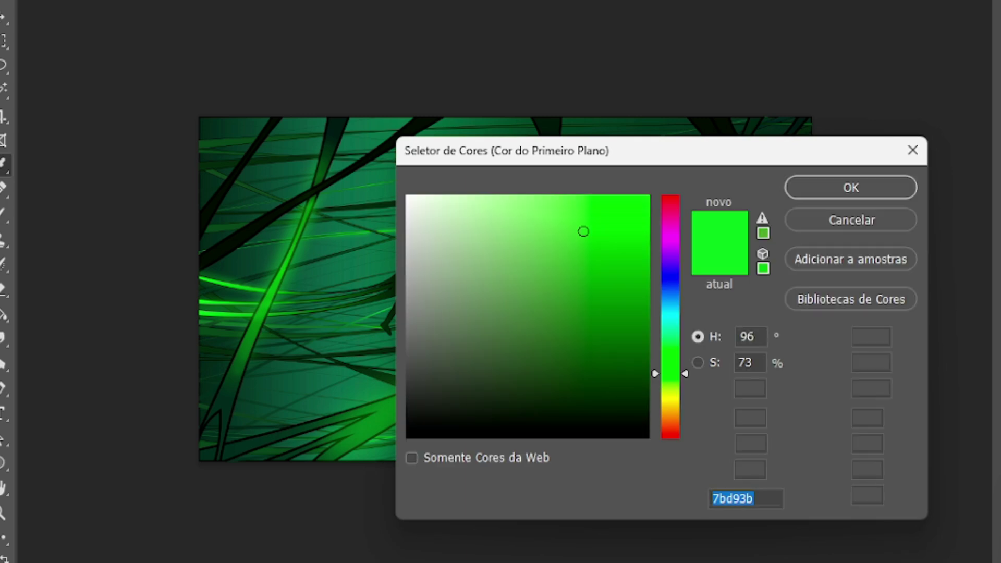
{"action": "type", "text": "61d512"}
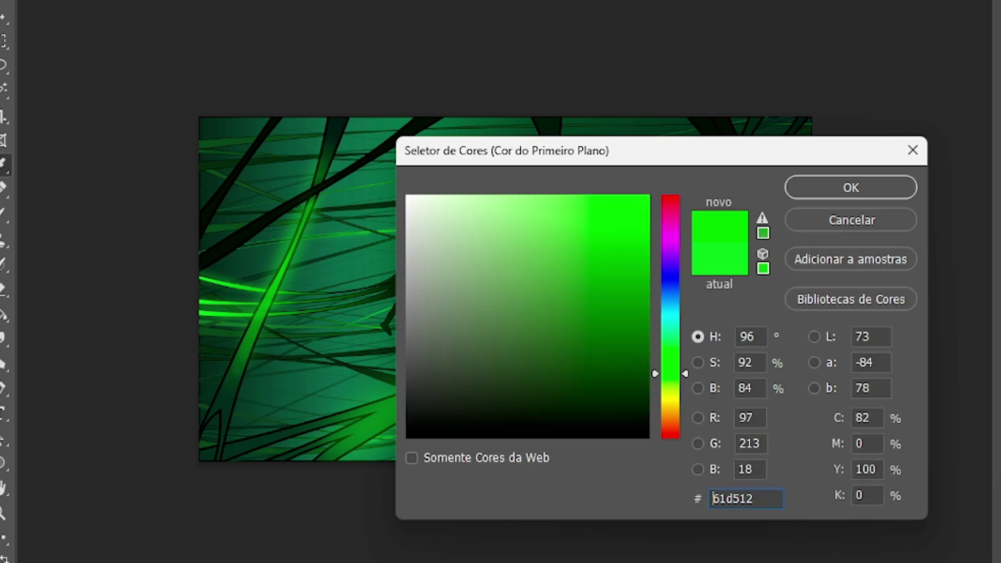
{"action": "key", "text": "Return"}
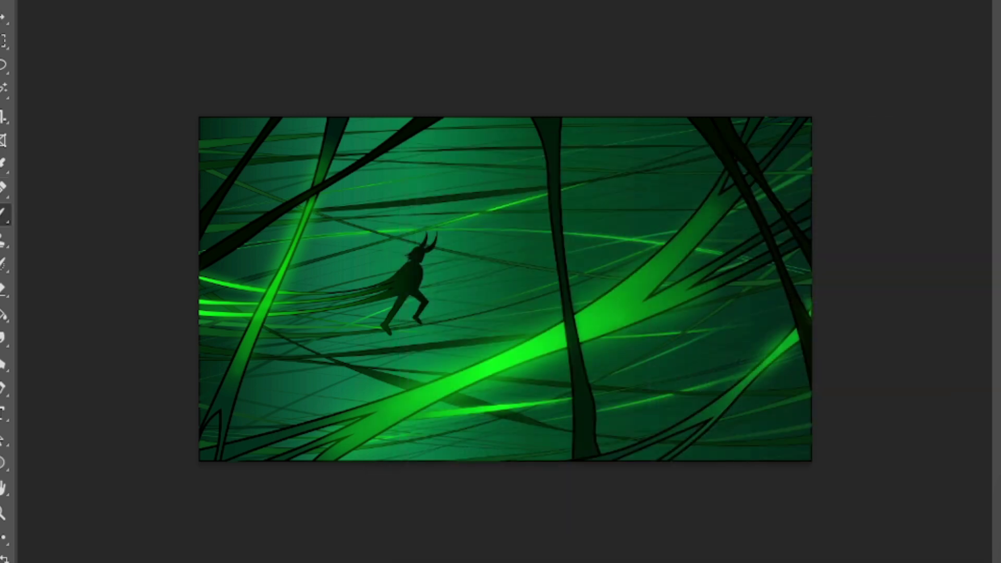
{"action": "key", "text": "ctrl+plus"}
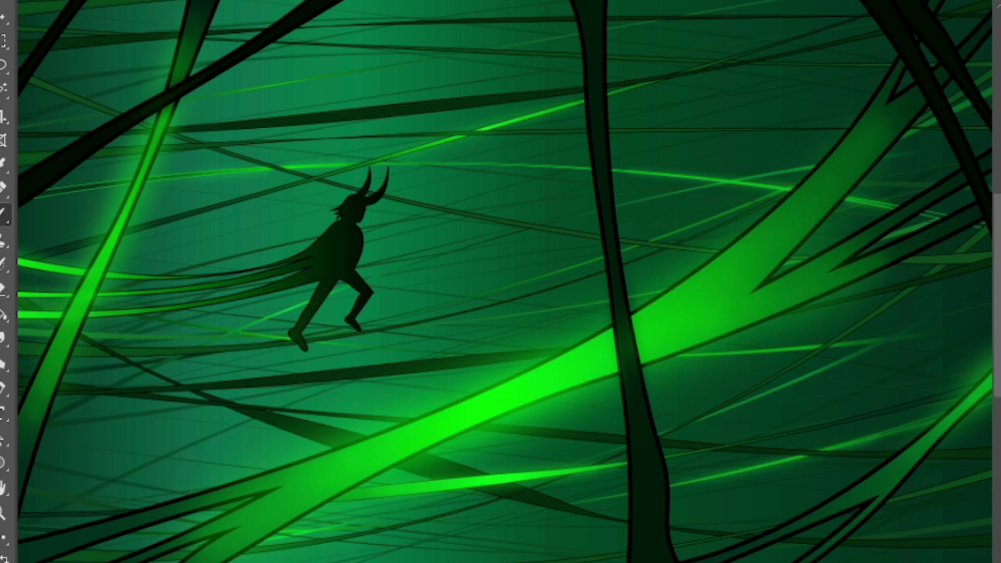
{"action": "key", "text": "ctrl+minus"}
{"action": "key", "text": "ctrl+0"}
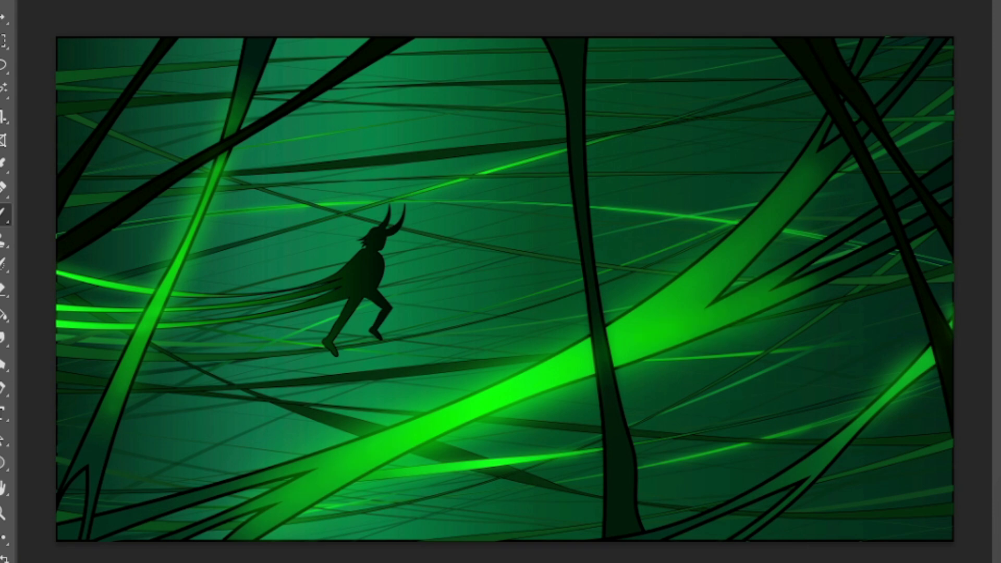
Examine the glows on the cape strands, rising strand, crossing strands and large diagonal branch up close and in full view
{"action": "scroll", "coordinate": [501, 289], "scroll_direction": "down", "scroll_amount": 1}
{"action": "scroll", "coordinate": [365, 282], "scroll_direction": "up", "scroll_amount": 4}
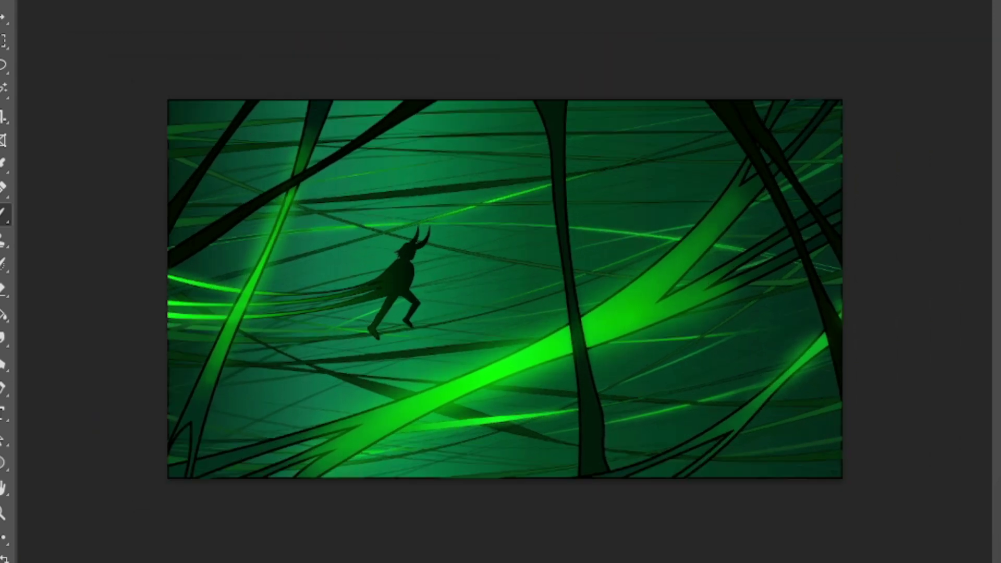
{"action": "scroll", "coordinate": [500, 282], "scroll_direction": "down", "scroll_amount": 1}
{"action": "scroll", "coordinate": [260, 281], "scroll_direction": "up", "scroll_amount": 2}
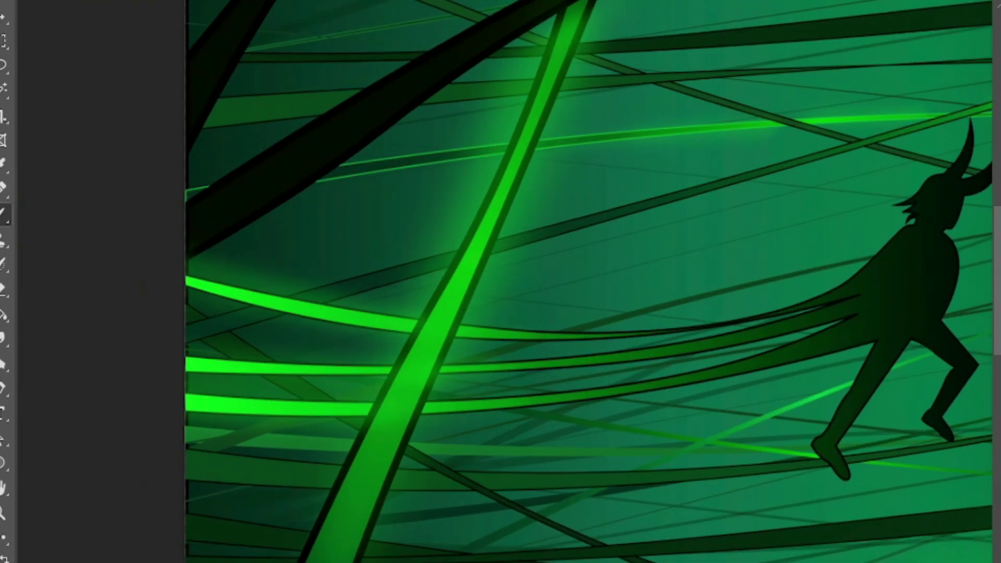
{"action": "scroll", "coordinate": [500, 281], "scroll_direction": "down", "scroll_amount": 3}
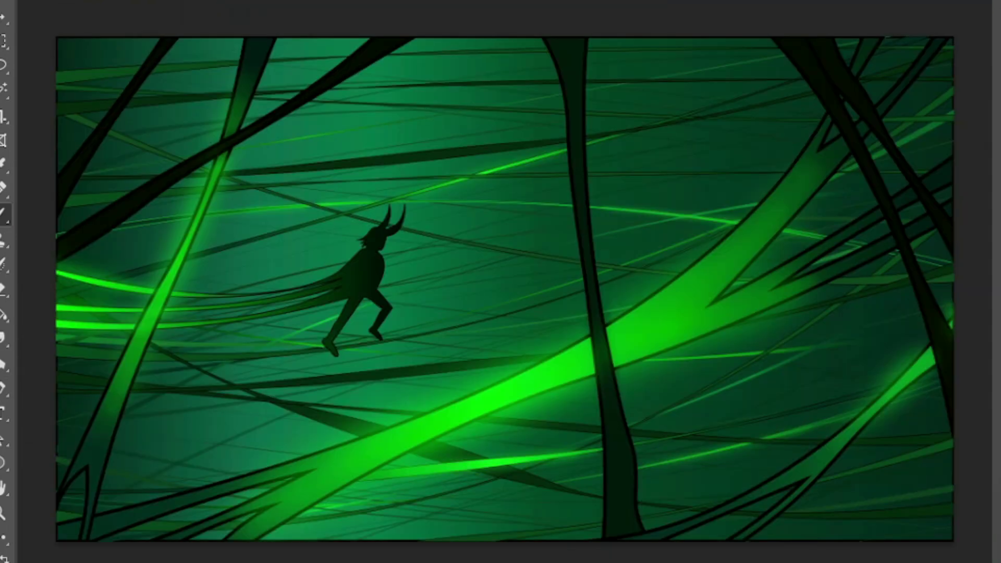
{"action": "scroll", "coordinate": [477, 133], "scroll_direction": "up", "scroll_amount": 3}
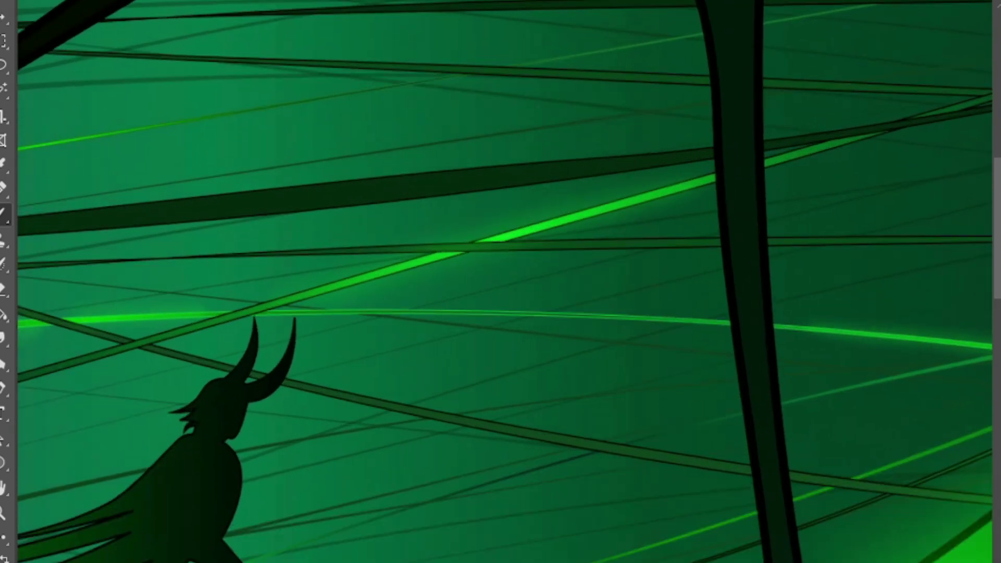
{"action": "scroll", "coordinate": [599, 209], "scroll_direction": "up", "scroll_amount": 2}
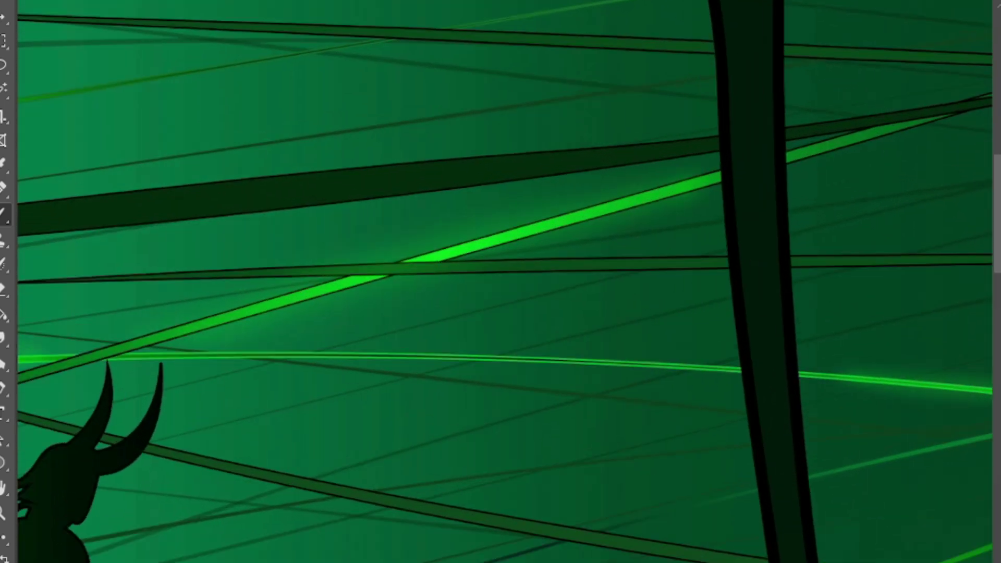
{"action": "scroll", "coordinate": [469, 256], "scroll_direction": "down", "scroll_amount": 3}
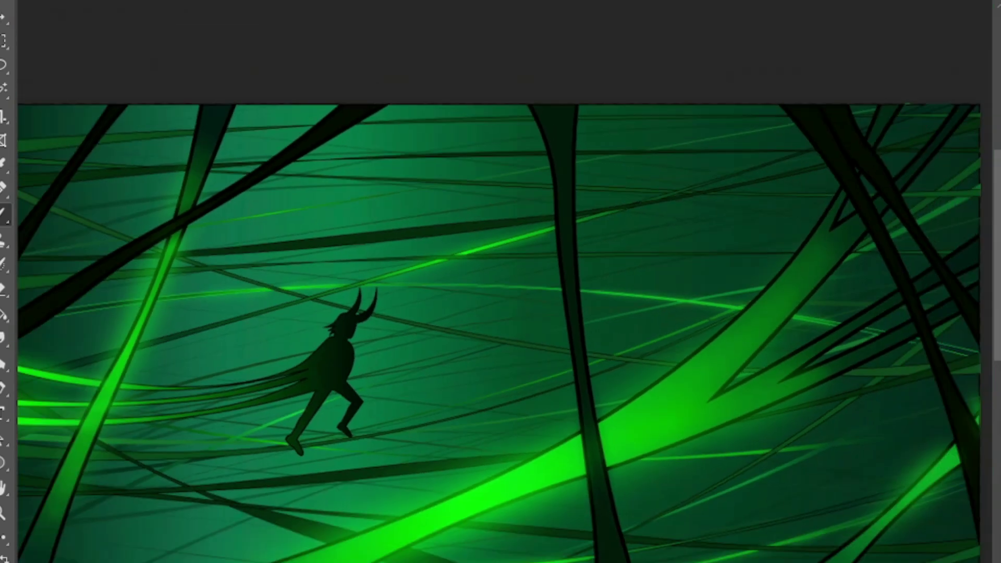
{"action": "scroll", "coordinate": [782, 260], "scroll_direction": "up", "scroll_amount": 5}
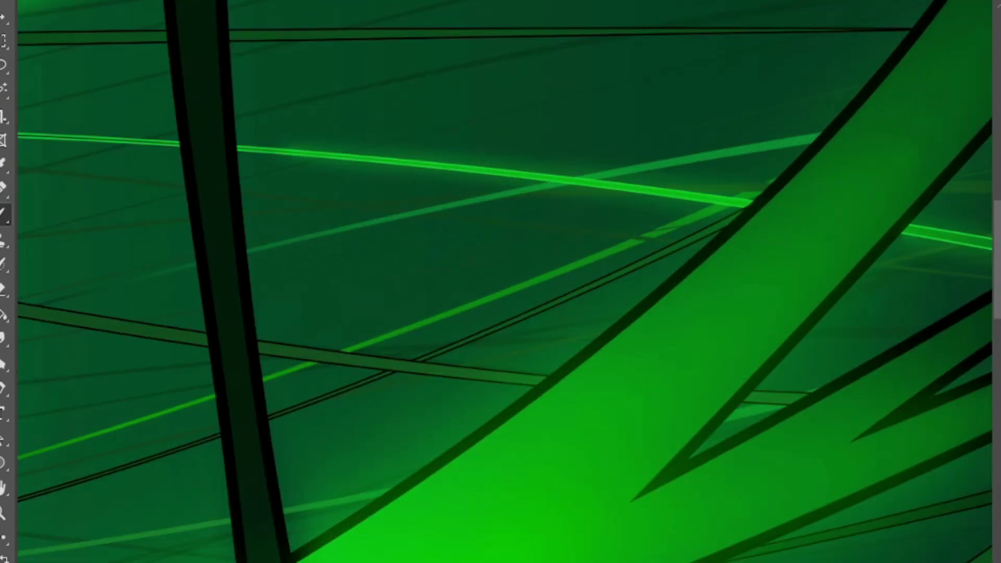
{"action": "scroll", "coordinate": [781, 235], "scroll_direction": "up", "scroll_amount": 1}
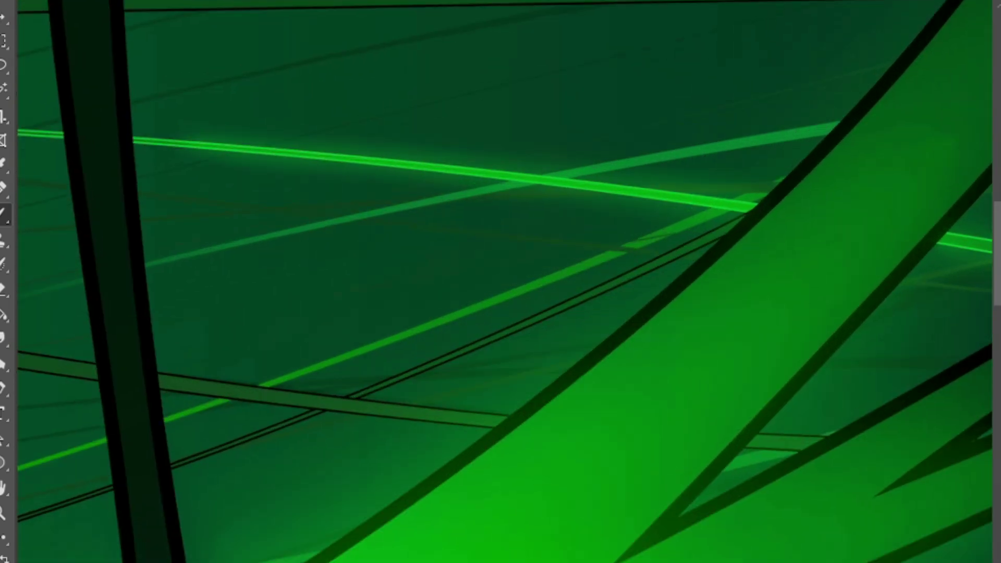
{"action": "scroll", "coordinate": [500, 281], "scroll_direction": "down", "scroll_amount": 6}
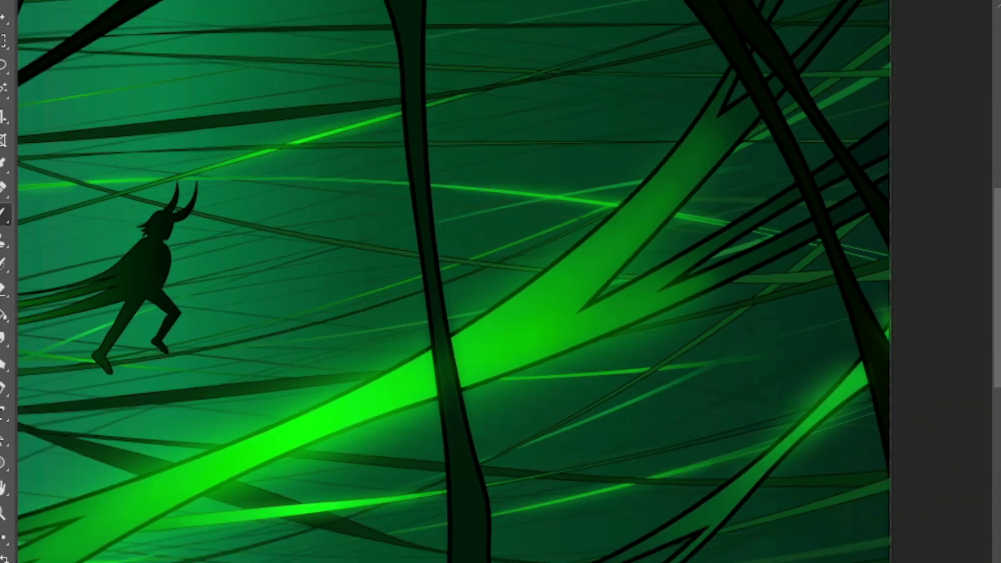
{"action": "scroll", "coordinate": [522, 365], "scroll_direction": "up", "scroll_amount": 5}
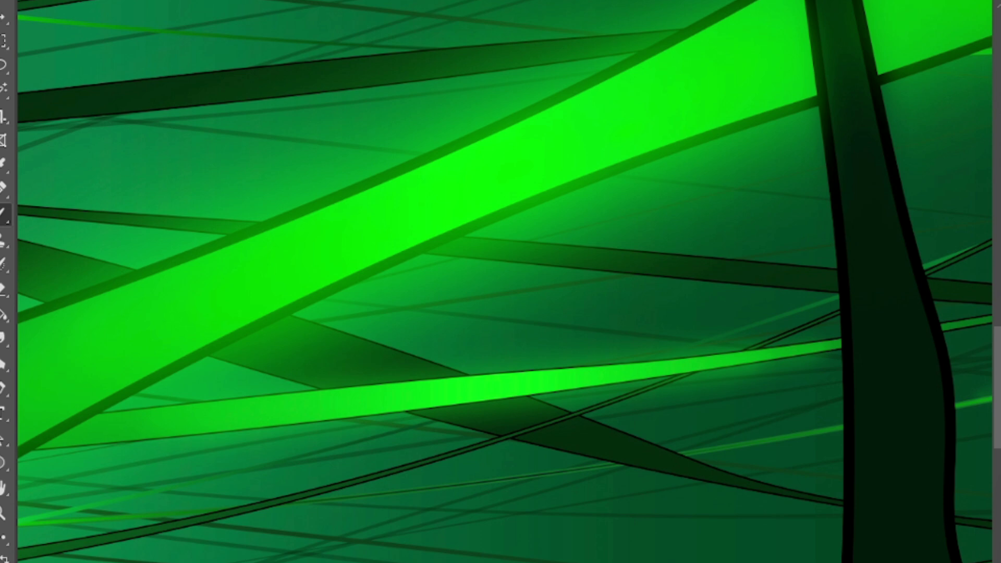
{"action": "scroll", "coordinate": [501, 281], "scroll_direction": "down", "scroll_amount": 5}
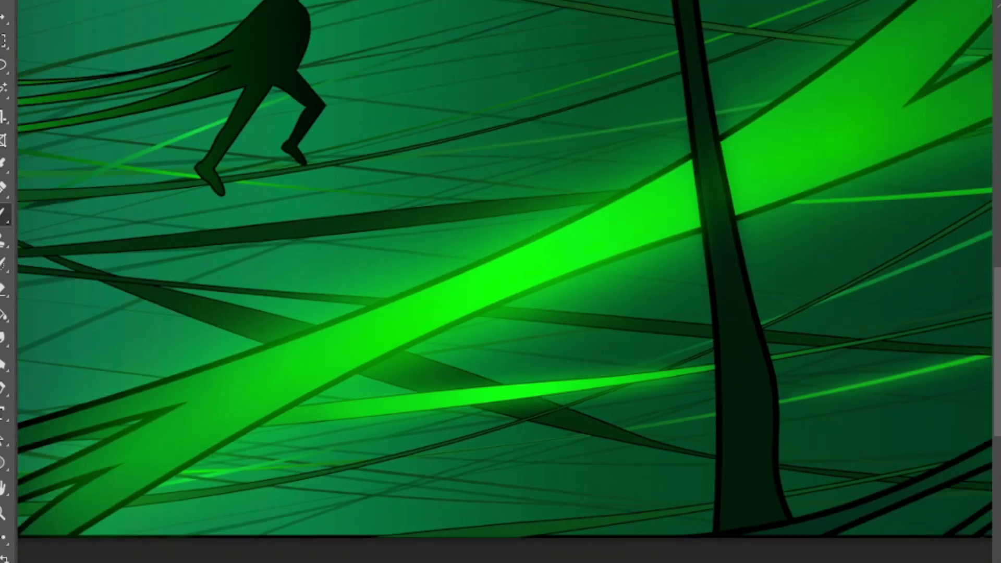
{"action": "scroll", "coordinate": [497, 291], "scroll_direction": "down", "scroll_amount": 1}
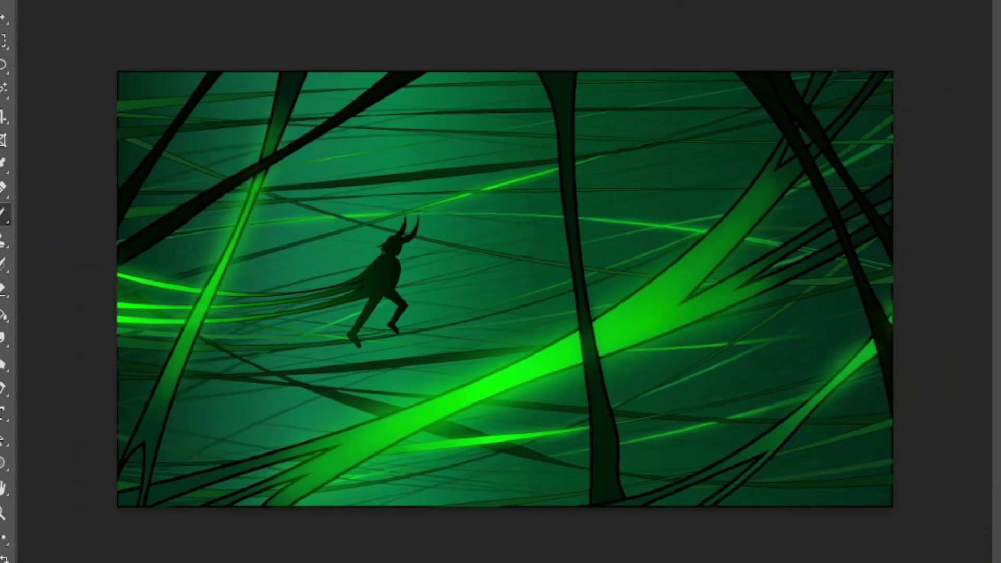
Brush brighter green light down the lower-right branch, spreading a soft glow around its edges
{"action": "scroll", "coordinate": [782, 314], "scroll_direction": "up", "scroll_amount": 6}
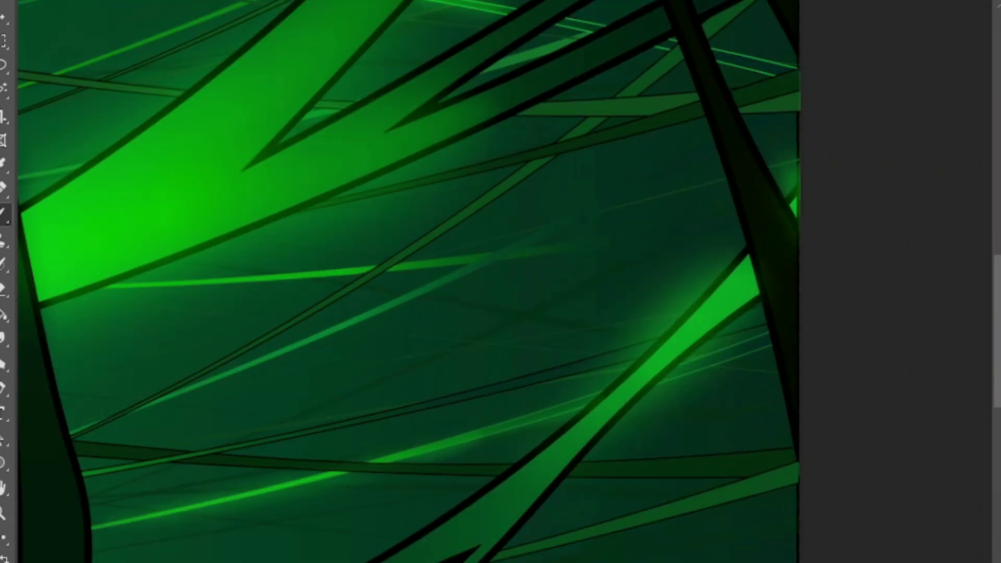
{"action": "left_click_drag", "start_coordinate": [688, 347], "coordinate": [615, 417]}
{"action": "left_click_drag", "start_coordinate": [652, 384], "coordinate": [578, 453]}
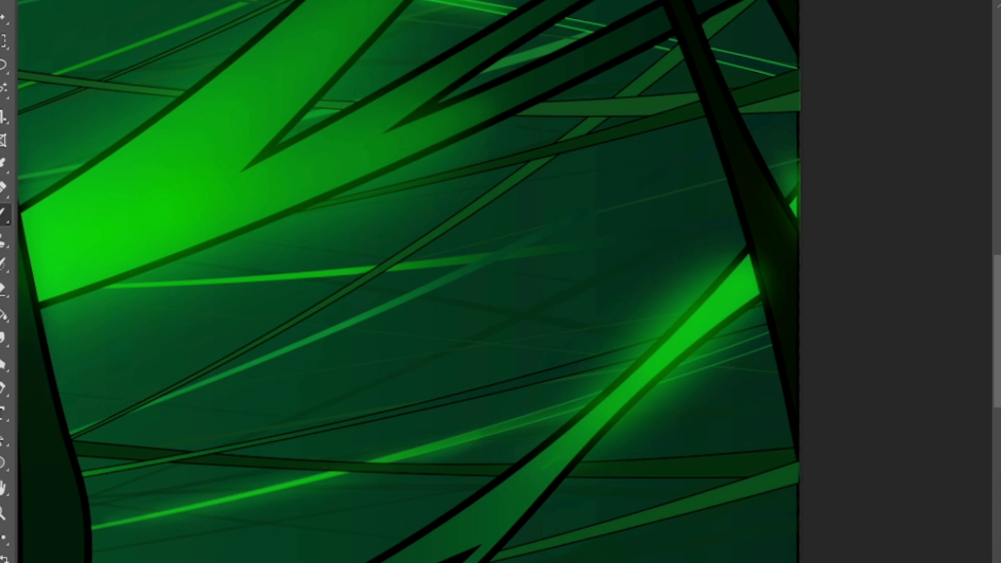
{"action": "scroll", "coordinate": [407, 281], "scroll_direction": "down", "scroll_amount": 6}
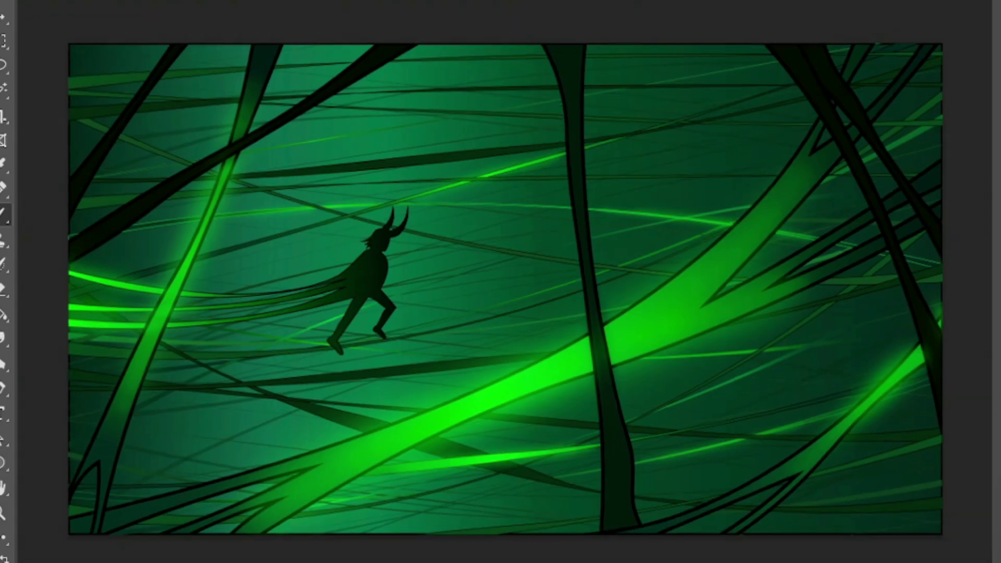
{"action": "scroll", "coordinate": [886, 338], "scroll_direction": "up", "scroll_amount": 4}
{"action": "scroll", "coordinate": [400, 417], "scroll_direction": "down", "scroll_amount": 2}
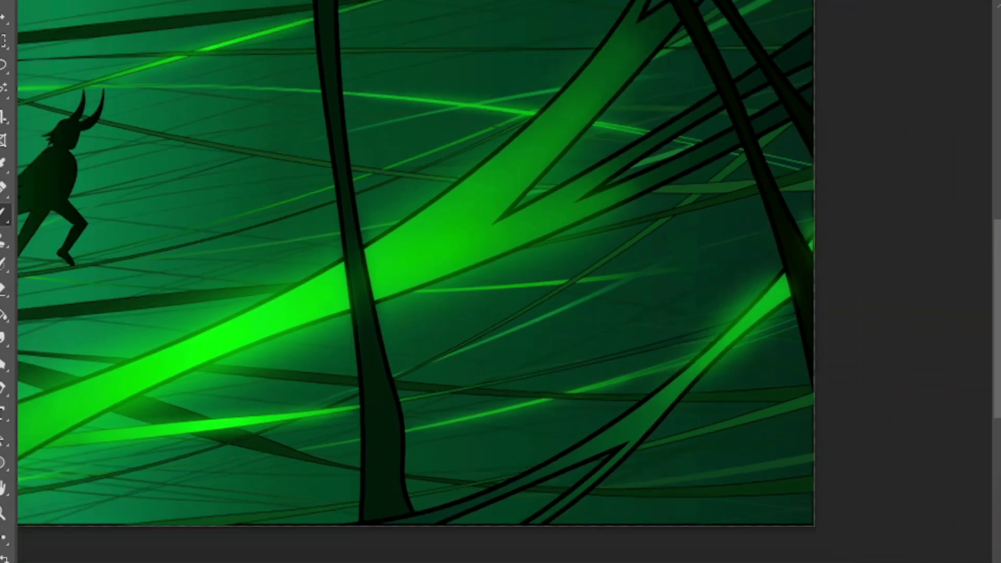
{"action": "scroll", "coordinate": [740, 314], "scroll_direction": "up", "scroll_amount": 3}
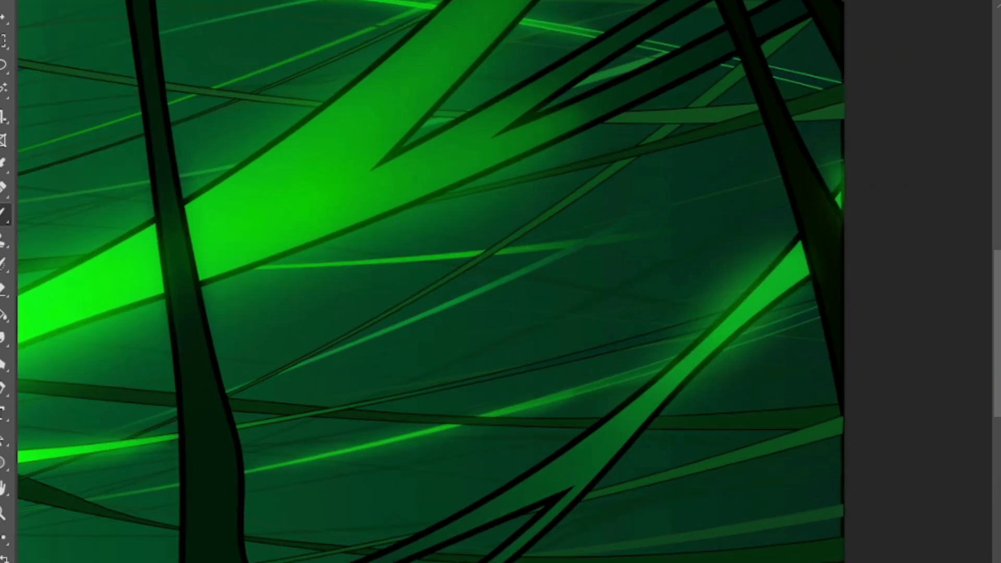
{"action": "left_click_drag", "start_coordinate": [714, 354], "coordinate": [619, 438]}
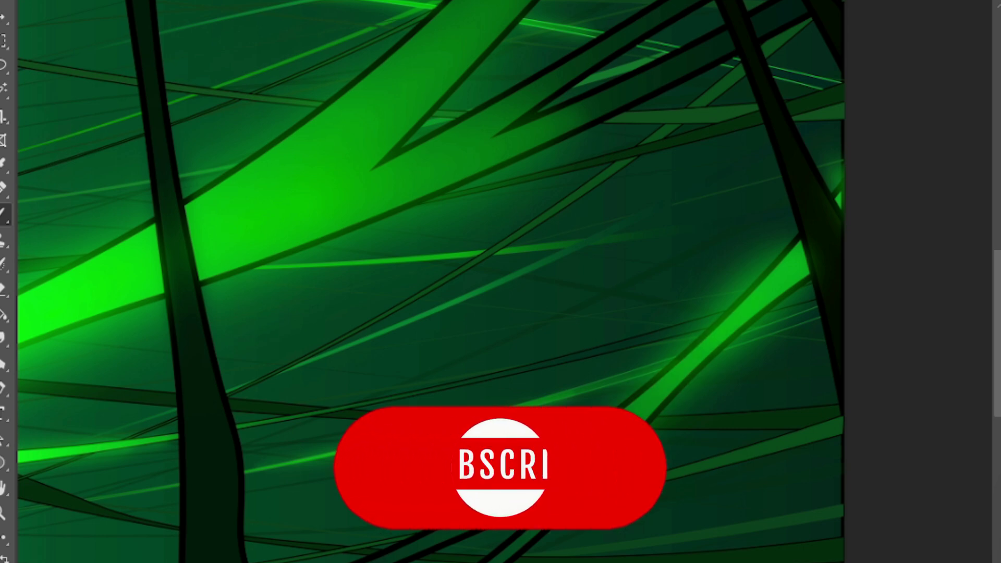
Examine the full illustration, the strands around the horned figure and the lower-right glows for remaining flaws
{"action": "key", "text": "ctrl+0"}
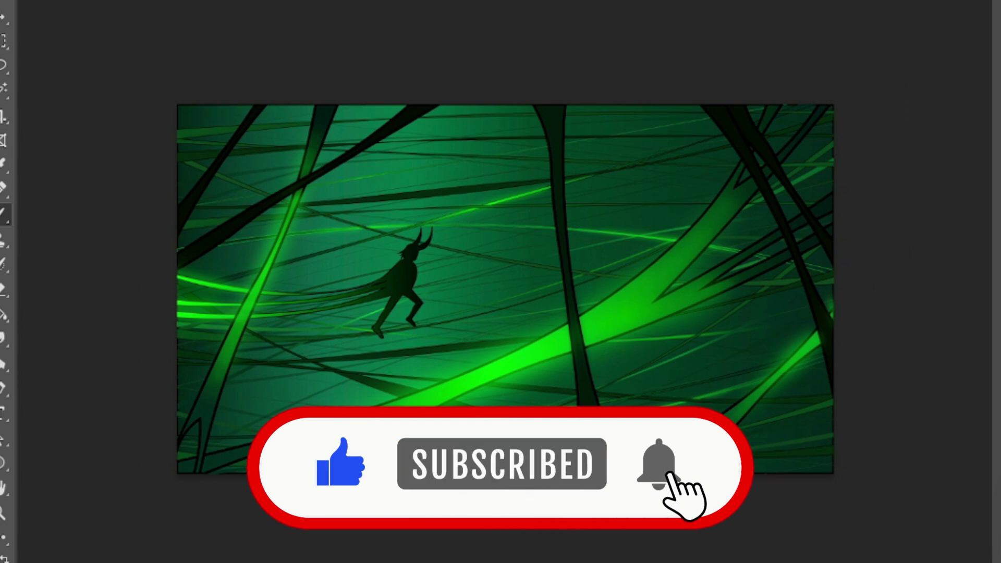
{"action": "key", "text": "ctrl+plus"}
{"action": "key", "text": "ctrl+plus"}
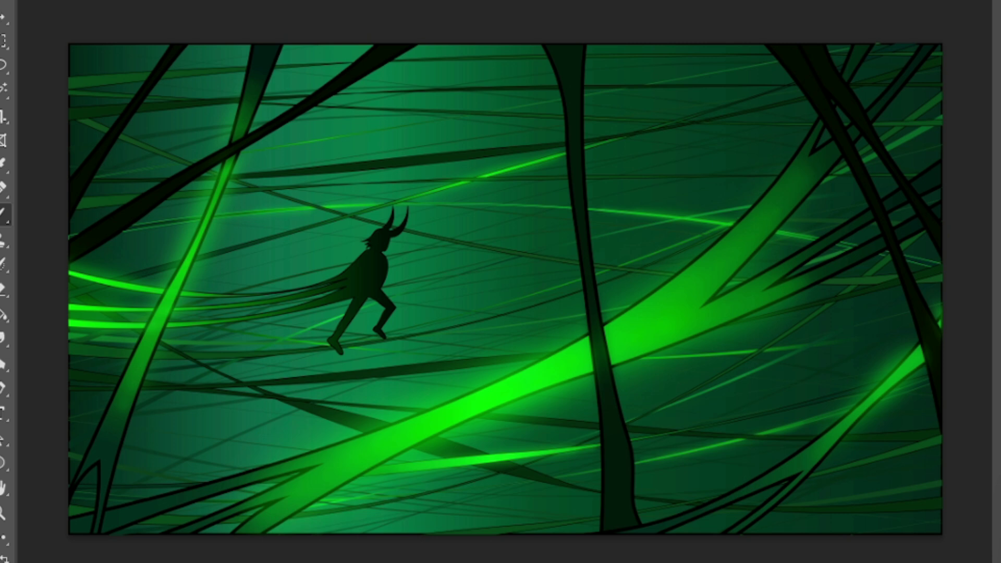
{"action": "scroll", "coordinate": [264, 208], "scroll_direction": "up", "scroll_amount": 8}
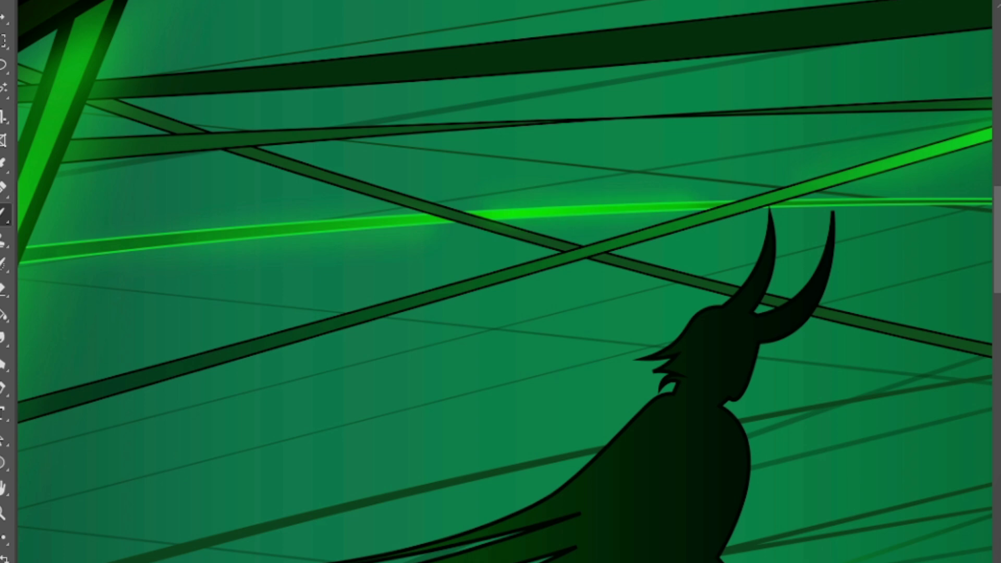
{"action": "scroll", "coordinate": [500, 282], "scroll_direction": "down", "scroll_amount": 8}
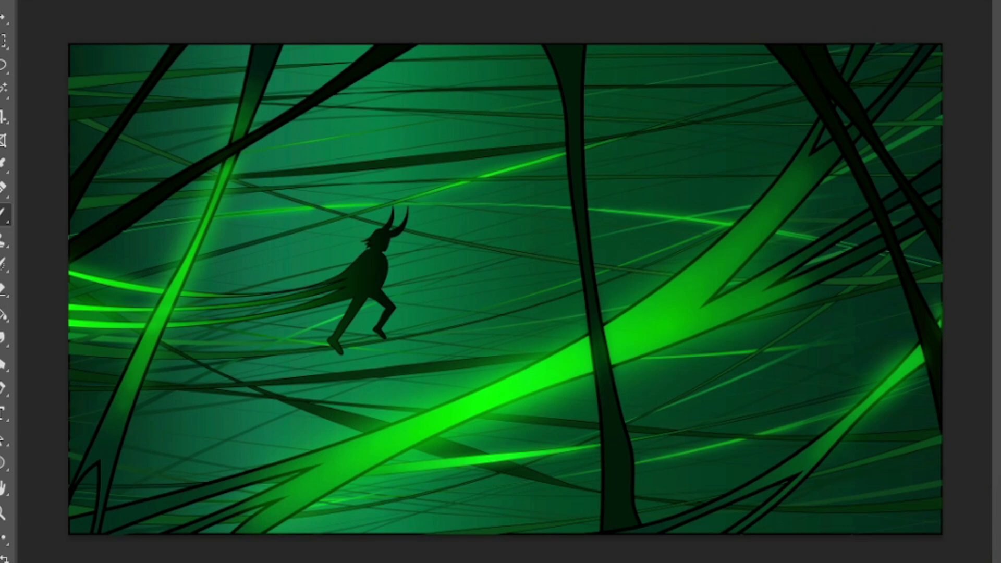
{"action": "scroll", "coordinate": [717, 423], "scroll_direction": "up", "scroll_amount": 8}
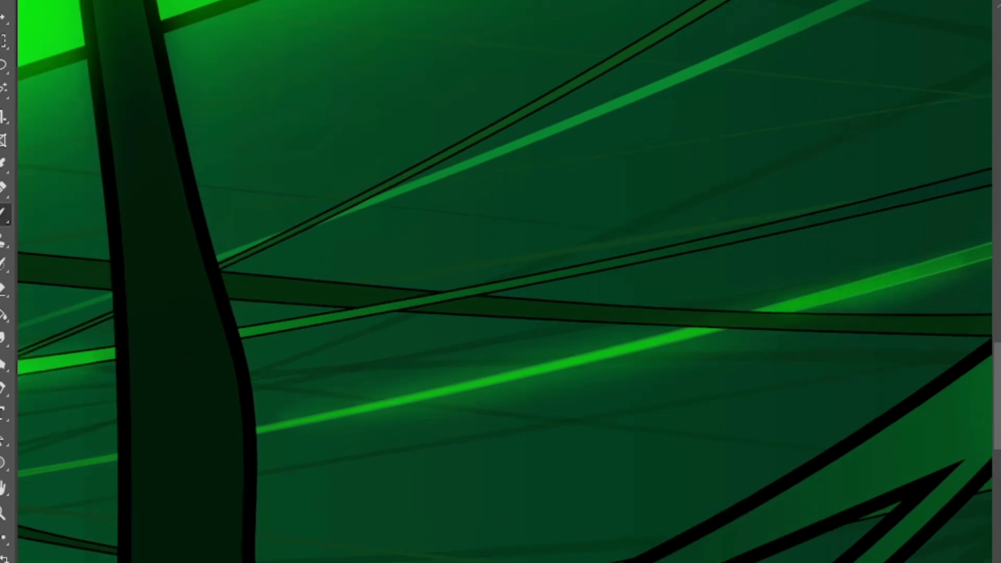
{"action": "scroll", "coordinate": [501, 281], "scroll_direction": "down", "scroll_amount": 8}
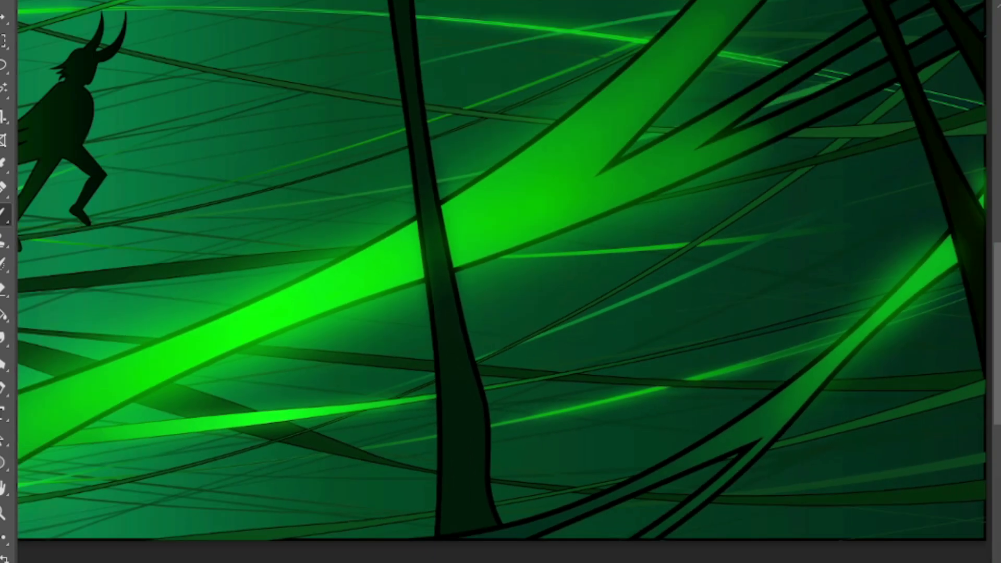
{"action": "scroll", "coordinate": [501, 282], "scroll_direction": "down", "scroll_amount": 3}
{"action": "scroll", "coordinate": [500, 282], "scroll_direction": "up", "scroll_amount": 1}
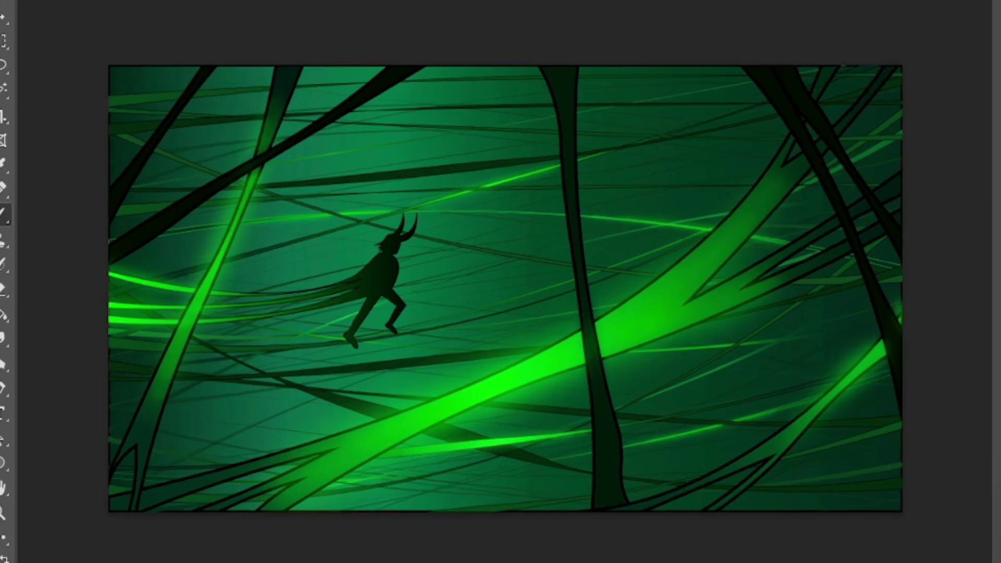
Brush a soft green glow along the bright crossing strands behind the figure's legs and feet
{"action": "scroll", "coordinate": [324, 330], "scroll_direction": "up", "scroll_amount": 6}
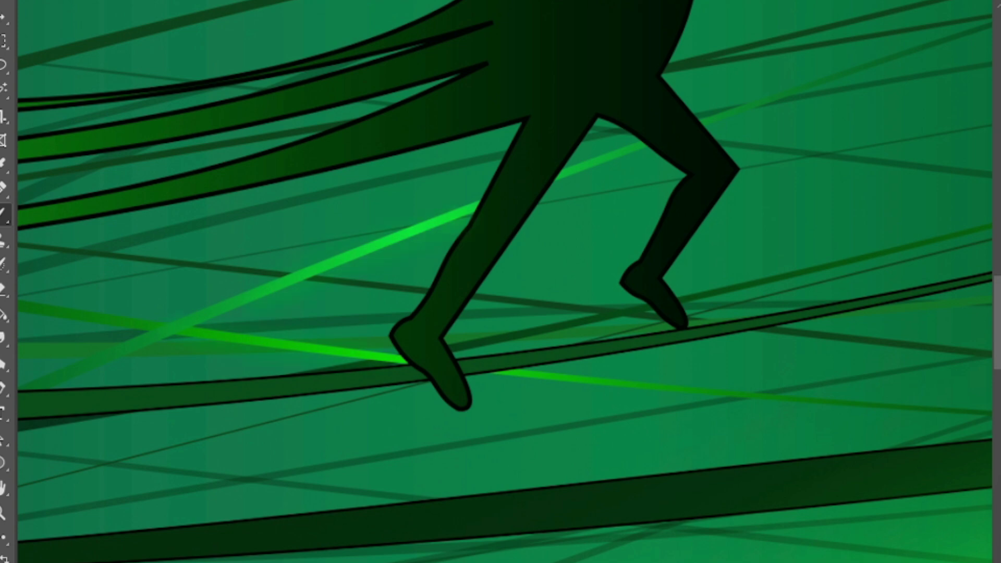
{"action": "scroll", "coordinate": [501, 281], "scroll_direction": "down", "scroll_amount": 4}
{"action": "scroll", "coordinate": [500, 282], "scroll_direction": "up", "scroll_amount": 4}
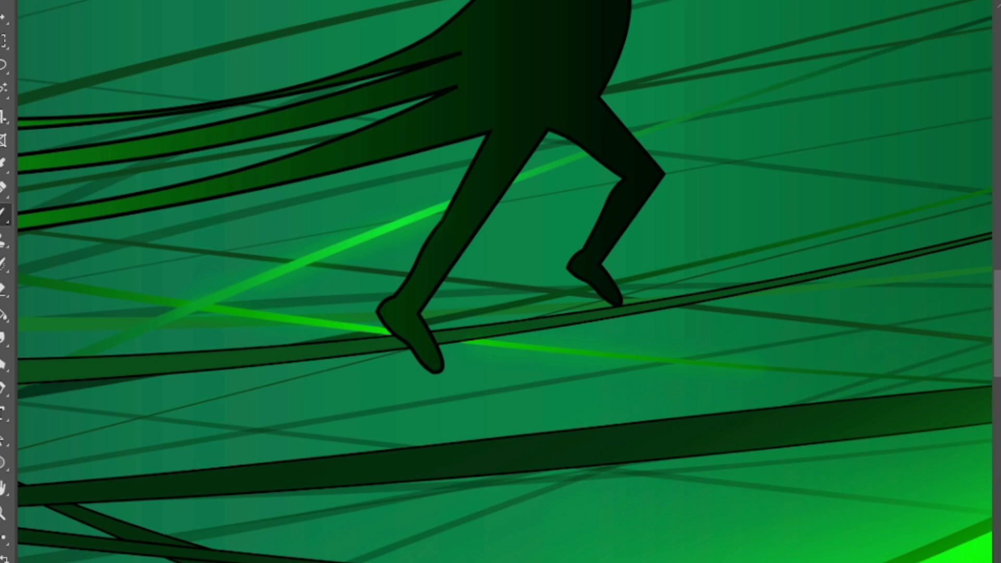
{"action": "scroll", "coordinate": [501, 282], "scroll_direction": "down", "scroll_amount": 4}
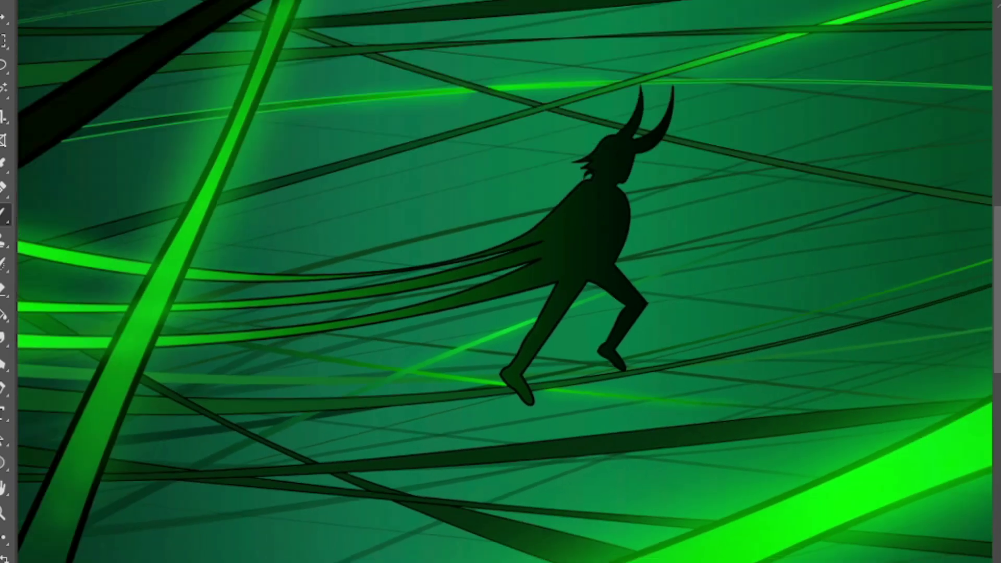
{"action": "scroll", "coordinate": [501, 281], "scroll_direction": "up", "scroll_amount": 4}
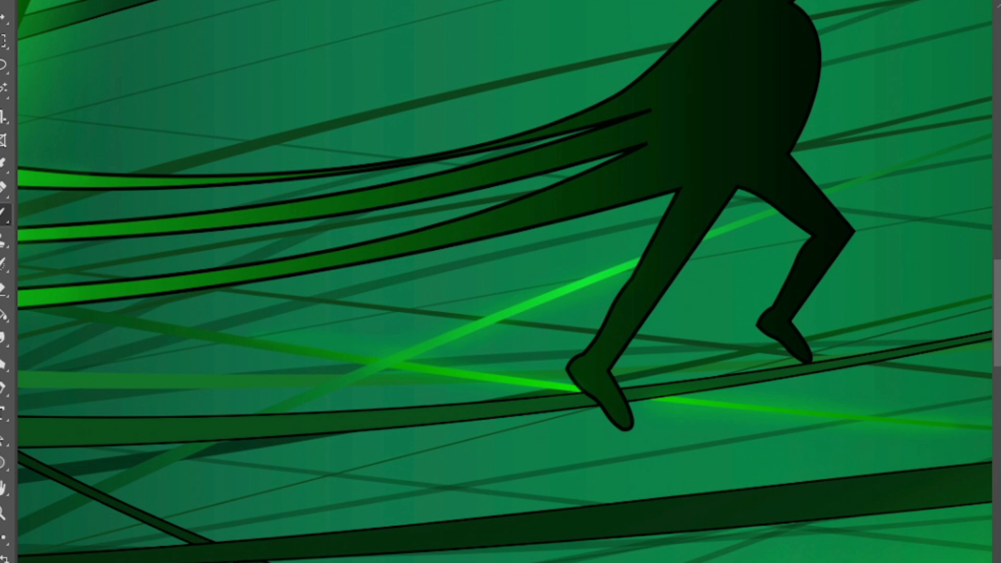
{"action": "scroll", "coordinate": [500, 282], "scroll_direction": "up", "scroll_amount": 1}
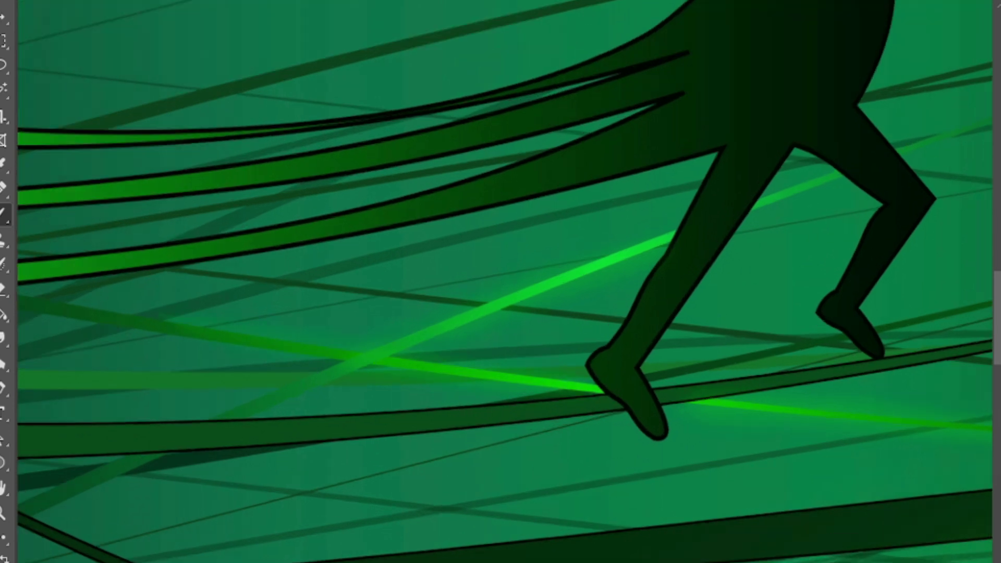
{"action": "scroll", "coordinate": [501, 282], "scroll_direction": "down", "scroll_amount": 8}
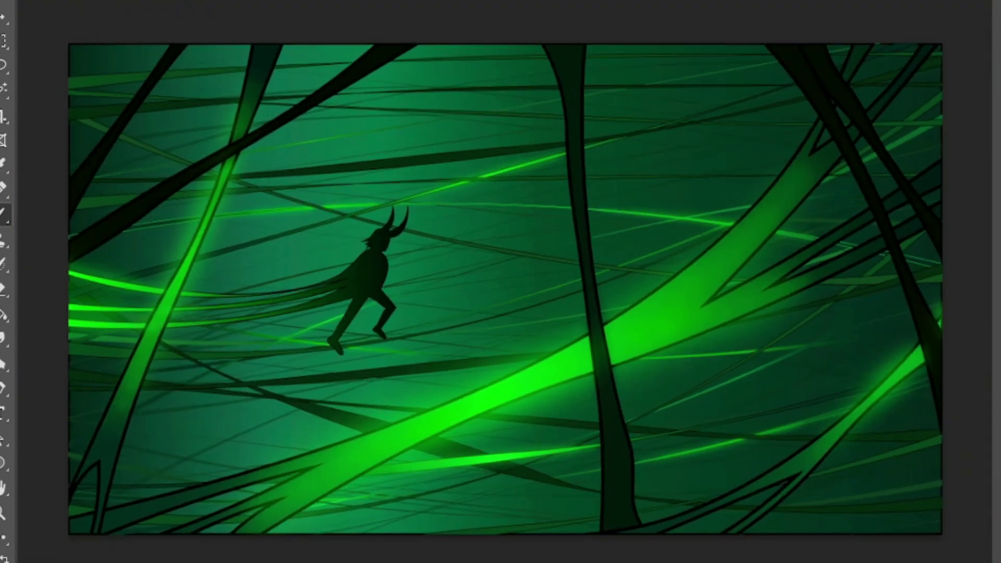
Examine the large diagonal branch, the crossing strands and the lower-right branch up close and in full view
{"action": "scroll", "coordinate": [501, 282], "scroll_direction": "down", "scroll_amount": 1}
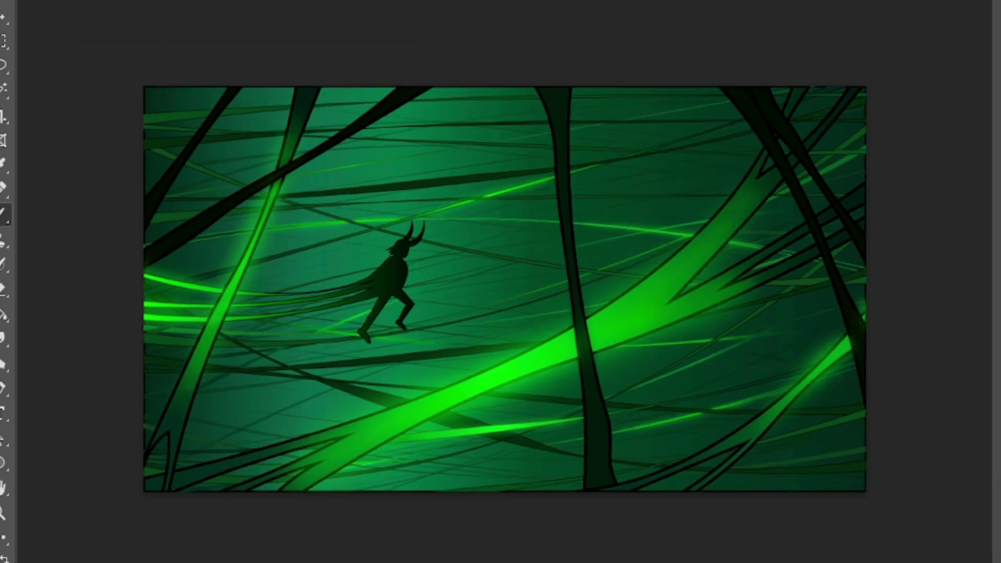
{"action": "scroll", "coordinate": [500, 282], "scroll_direction": "up", "scroll_amount": 1}
{"action": "scroll", "coordinate": [500, 281], "scroll_direction": "up", "scroll_amount": 3}
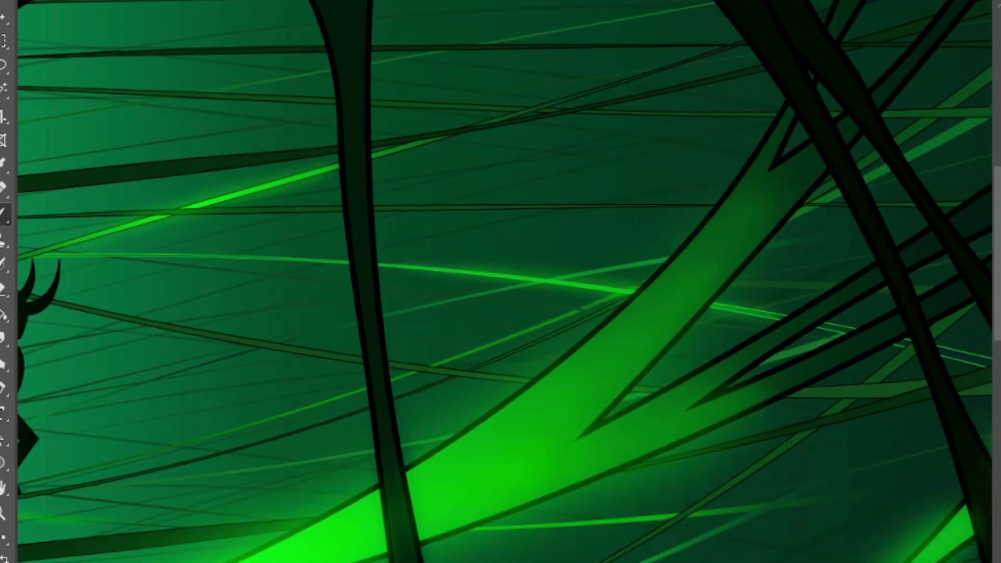
{"action": "scroll", "coordinate": [500, 281], "scroll_direction": "down", "scroll_amount": 3}
{"action": "scroll", "coordinate": [501, 281], "scroll_direction": "down", "scroll_amount": 1}
{"action": "scroll", "coordinate": [500, 282], "scroll_direction": "up", "scroll_amount": 1}
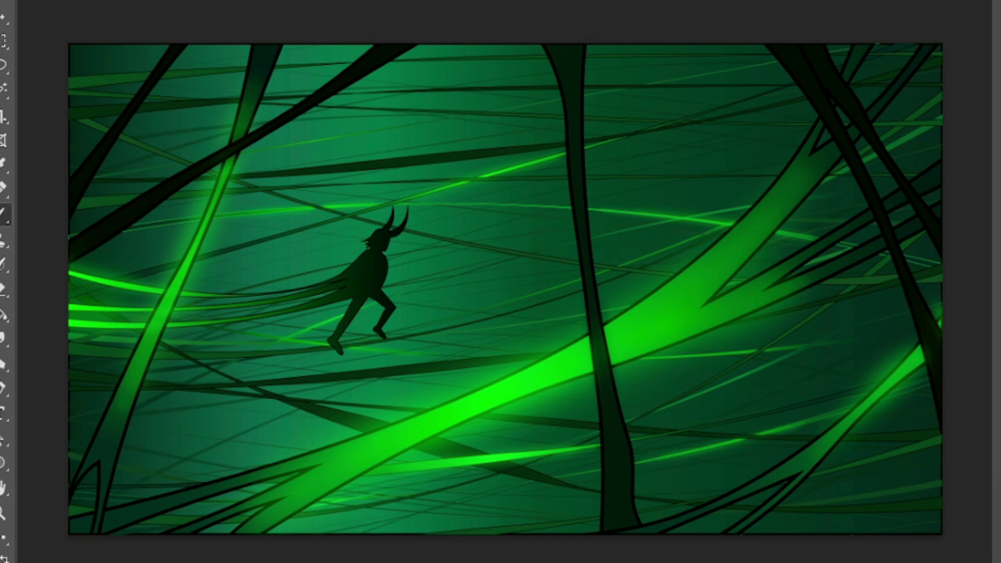
{"action": "scroll", "coordinate": [756, 417], "scroll_direction": "up", "scroll_amount": 5}
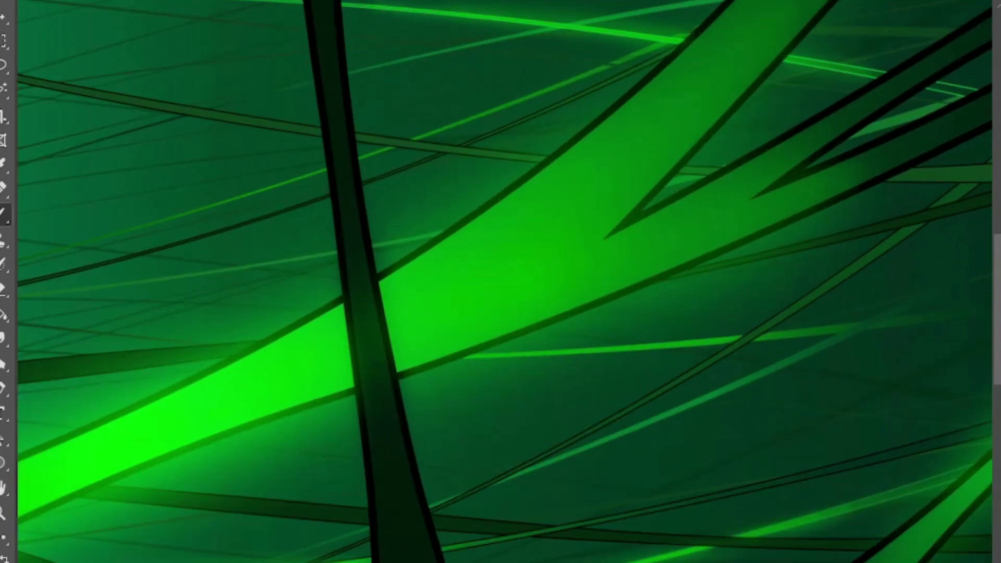
{"action": "scroll", "coordinate": [500, 282], "scroll_direction": "down", "scroll_amount": 2}
{"action": "scroll", "coordinate": [501, 282], "scroll_direction": "up", "scroll_amount": 1}
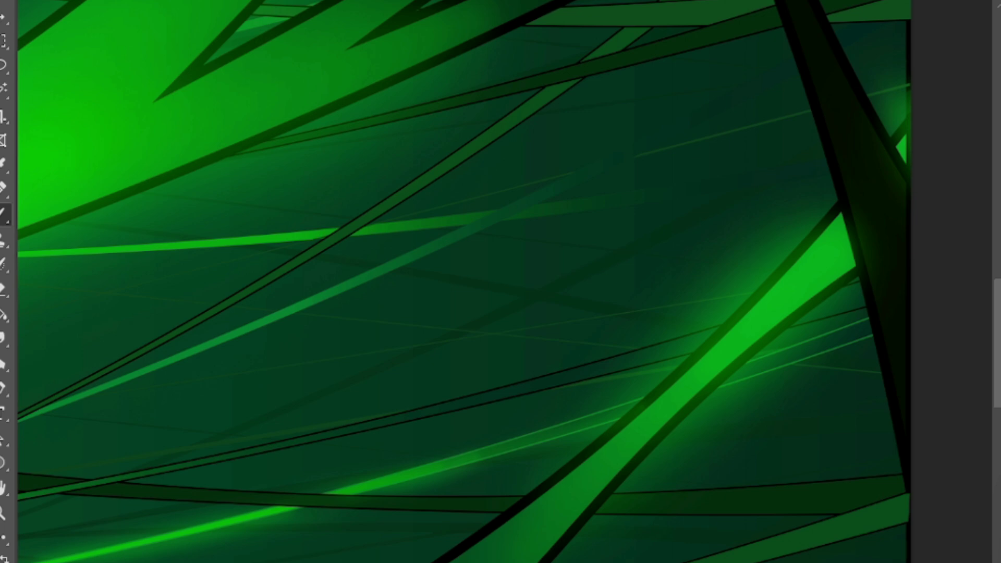
{"action": "scroll", "coordinate": [500, 281], "scroll_direction": "down", "scroll_amount": 1}
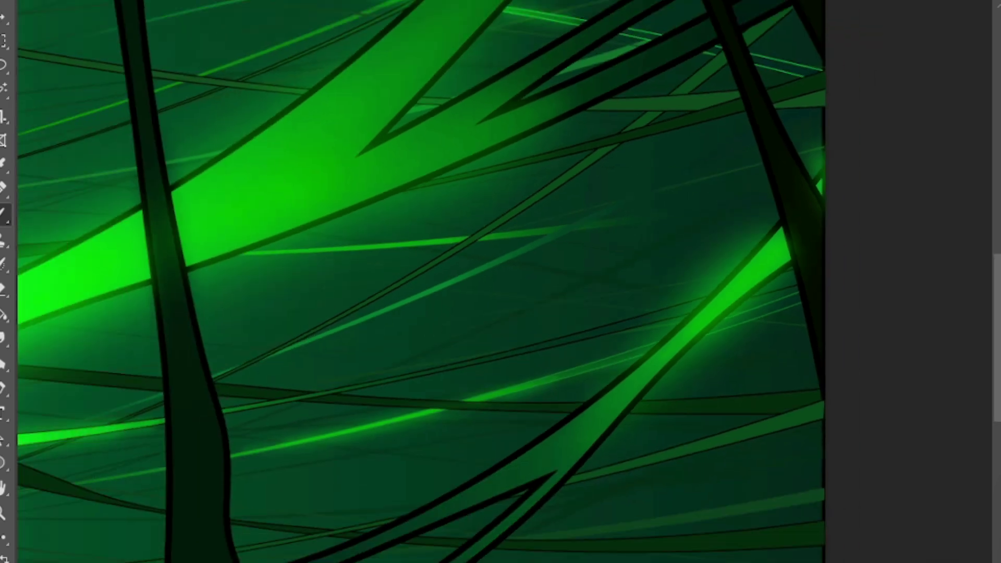
{"action": "scroll", "coordinate": [657, 409], "scroll_direction": "up", "scroll_amount": 2}
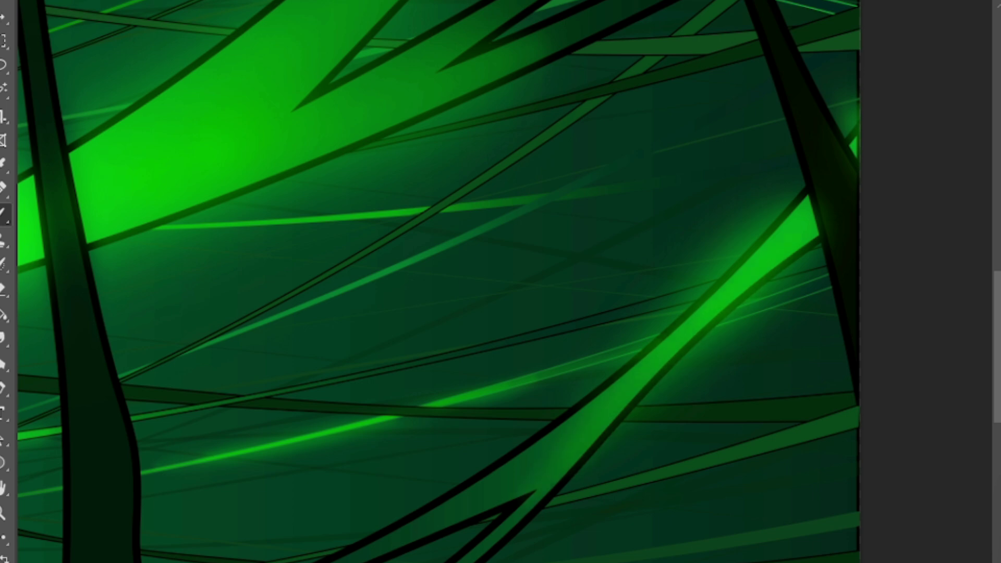
{"action": "scroll", "coordinate": [438, 281], "scroll_direction": "up", "scroll_amount": 1}
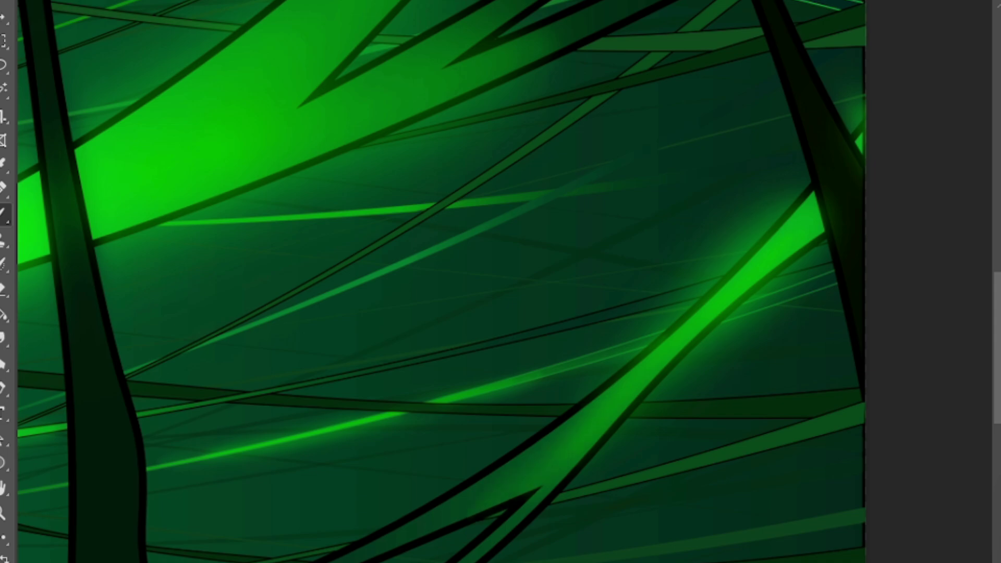
{"action": "scroll", "coordinate": [437, 281], "scroll_direction": "down", "scroll_amount": 2}
{"action": "scroll", "coordinate": [478, 268], "scroll_direction": "down", "scroll_amount": 2}
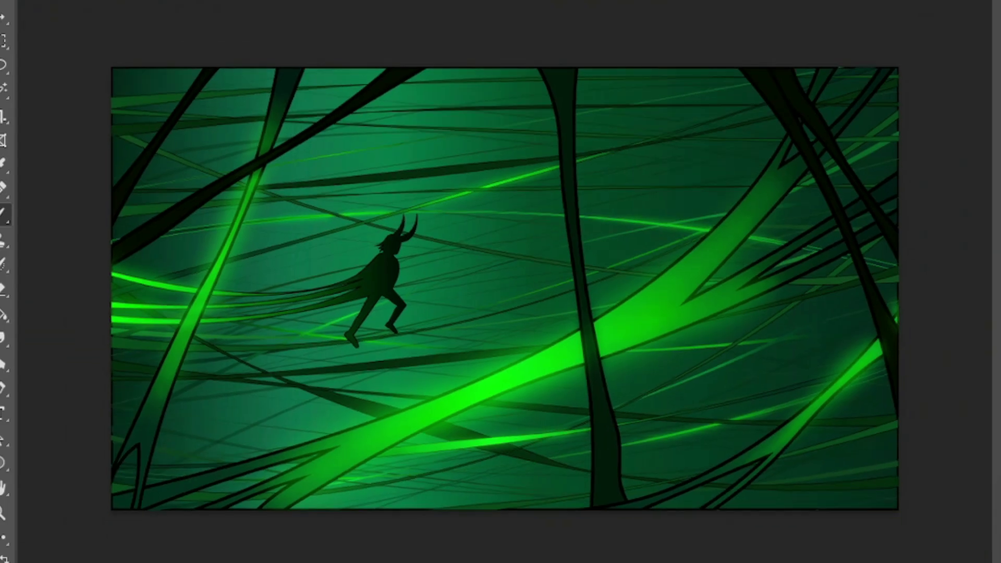
{"action": "scroll", "coordinate": [511, 287], "scroll_direction": "down", "scroll_amount": 1}
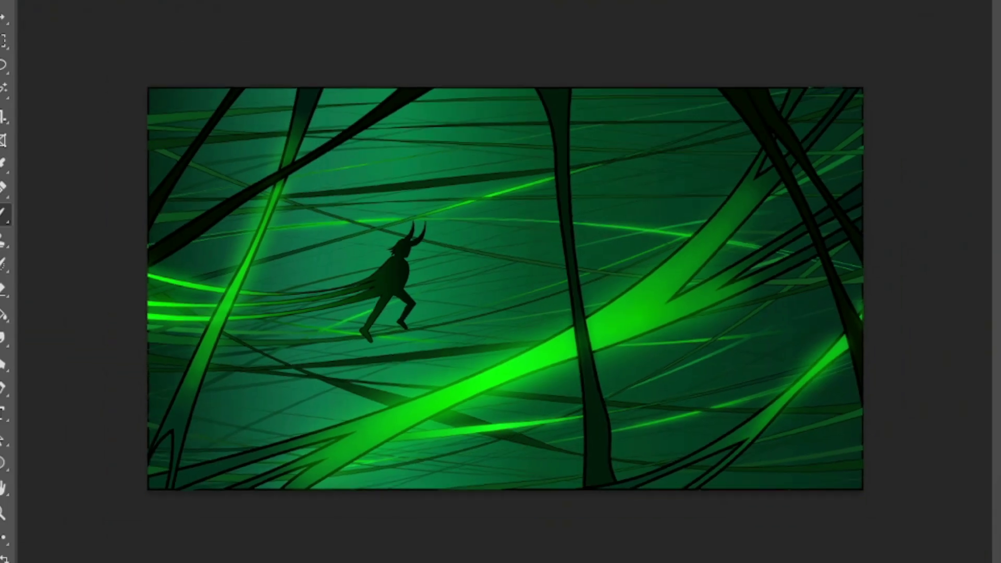
{"action": "scroll", "coordinate": [504, 285], "scroll_direction": "up", "scroll_amount": 2}
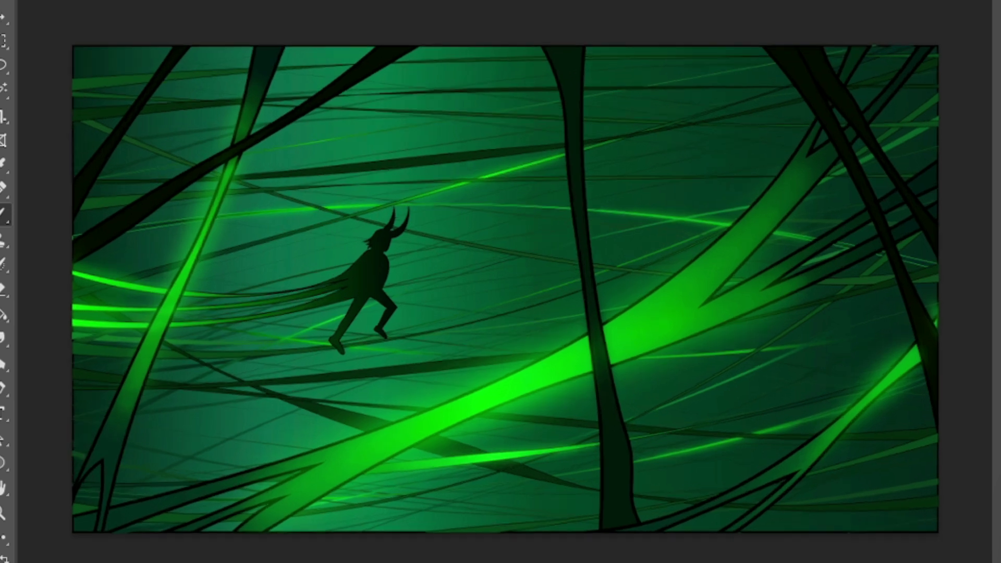
Handwrite the first letters of the artist's signature in thin bright green strokes over the upper-left branches
{"action": "left_click", "coordinate": [110, 260]}
{"action": "key", "text": "Return"}
{"action": "scroll", "coordinate": [503, 284], "scroll_direction": "down", "scroll_amount": 1}
{"action": "scroll", "coordinate": [501, 282], "scroll_direction": "up", "scroll_amount": 5}
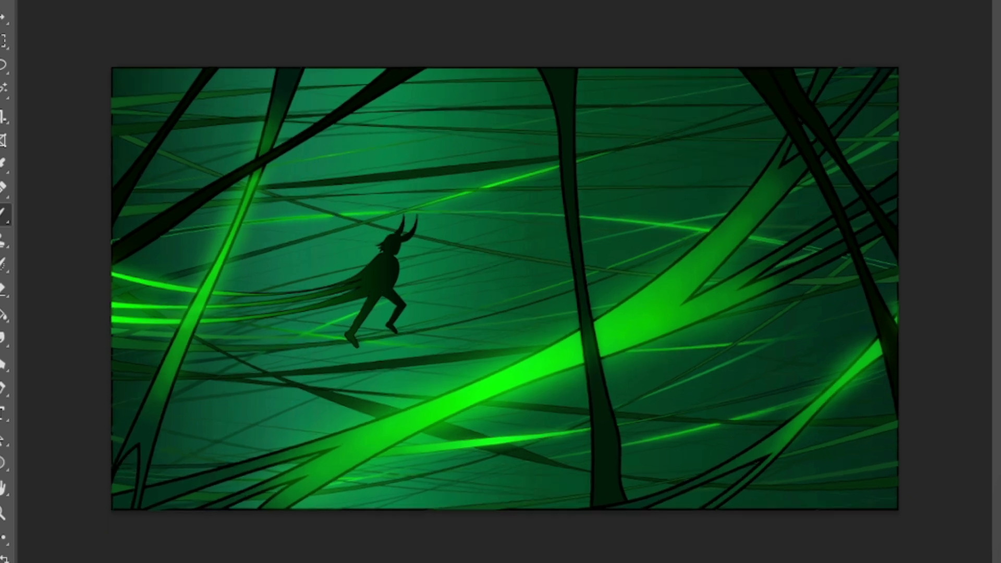
{"action": "scroll", "coordinate": [376, 104], "scroll_direction": "down", "scroll_amount": 3}
{"action": "scroll", "coordinate": [375, 104], "scroll_direction": "up", "scroll_amount": 5}
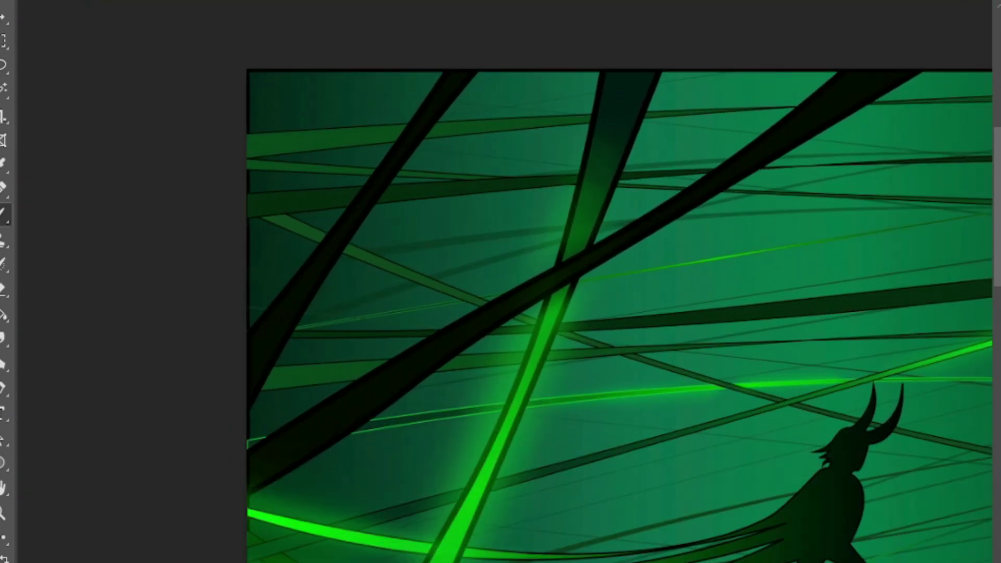
{"action": "mouse_move", "coordinate": [317, 150]}
{"action": "left_mouse_down"}
{"action": "mouse_move", "coordinate": [301, 208]}
{"action": "mouse_move", "coordinate": [384, 243]}
{"action": "left_mouse_up"}
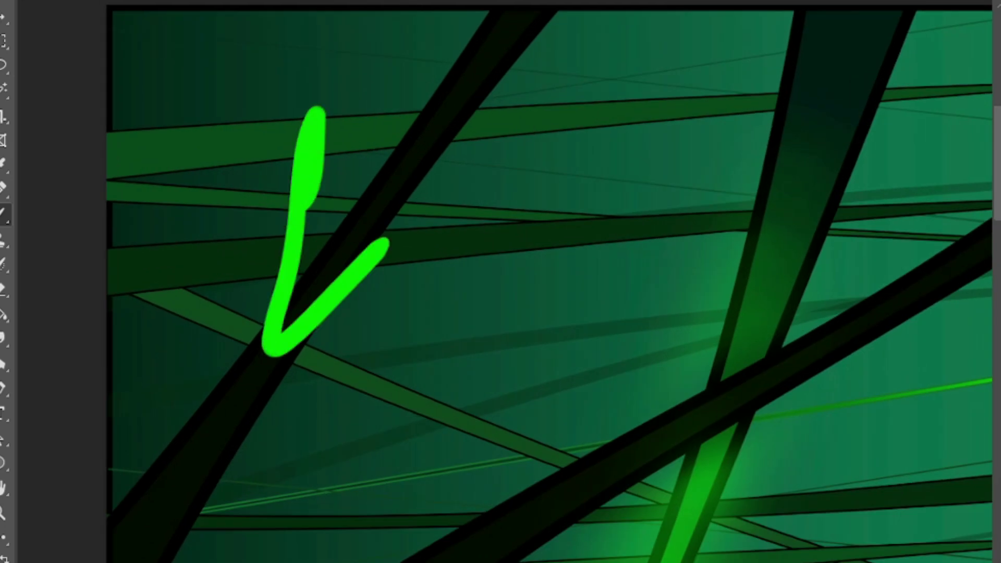
{"action": "key", "text": "ctrl+z"}
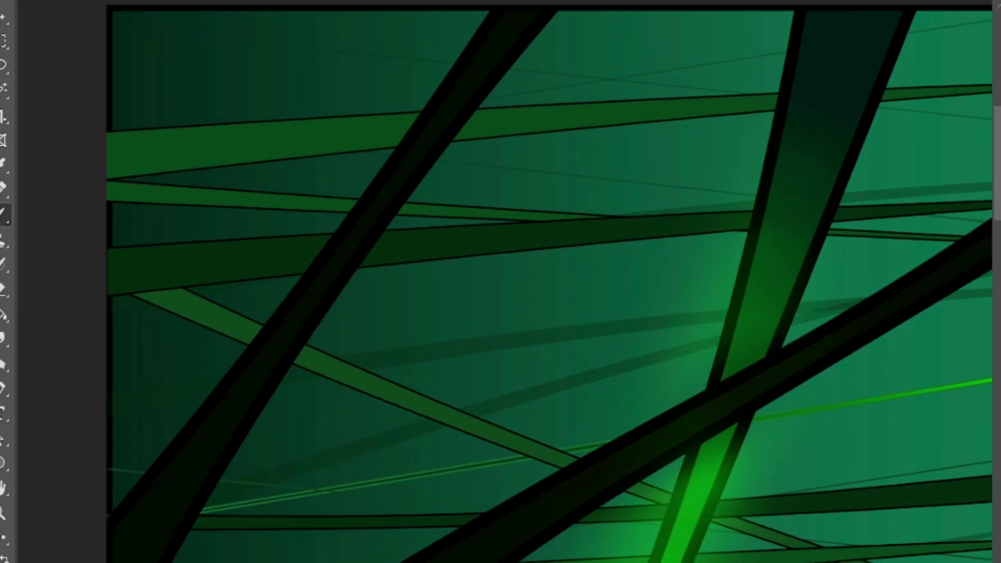
{"action": "mouse_move", "coordinate": [275, 235]}
{"action": "left_mouse_down"}
{"action": "mouse_move", "coordinate": [328, 118]}
{"action": "mouse_move", "coordinate": [273, 306]}
{"action": "mouse_move", "coordinate": [318, 271]}
{"action": "mouse_move", "coordinate": [425, 248]}
{"action": "mouse_move", "coordinate": [493, 163]}
{"action": "mouse_move", "coordinate": [537, 240]}
{"action": "left_mouse_up"}
{"action": "key", "text": "ctrl+z"}
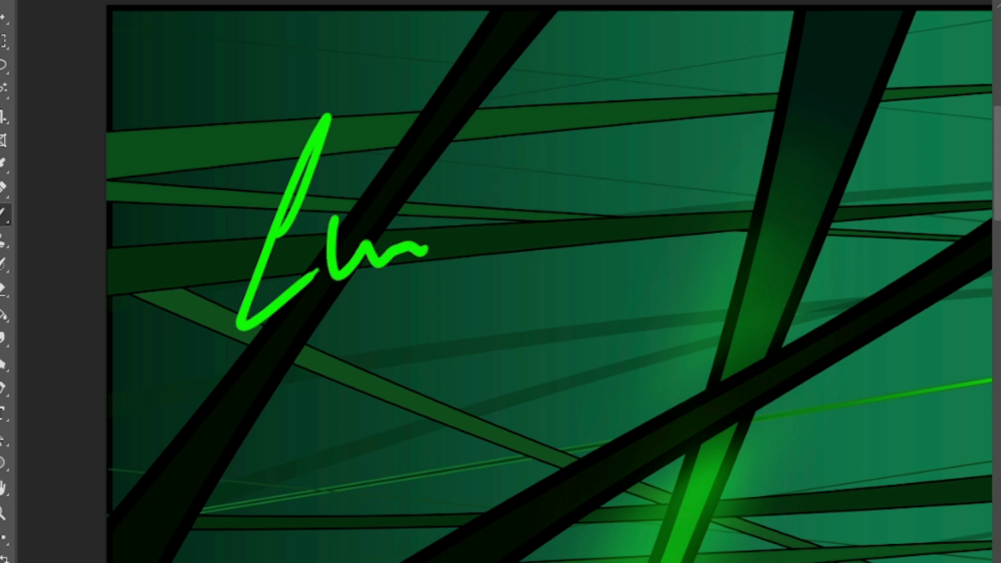
Complete the signature with its last letters and a sweeping underline beneath it
{"action": "left_click_drag", "start_coordinate": [437, 229], "coordinate": [463, 158]}
{"action": "left_click_drag", "start_coordinate": [448, 251], "coordinate": [494, 158]}
{"action": "left_click_drag", "start_coordinate": [503, 257], "coordinate": [474, 182]}
{"action": "left_click_drag", "start_coordinate": [447, 282], "coordinate": [499, 336]}
{"action": "scroll", "coordinate": [501, 281], "scroll_direction": "down", "scroll_amount": 6}
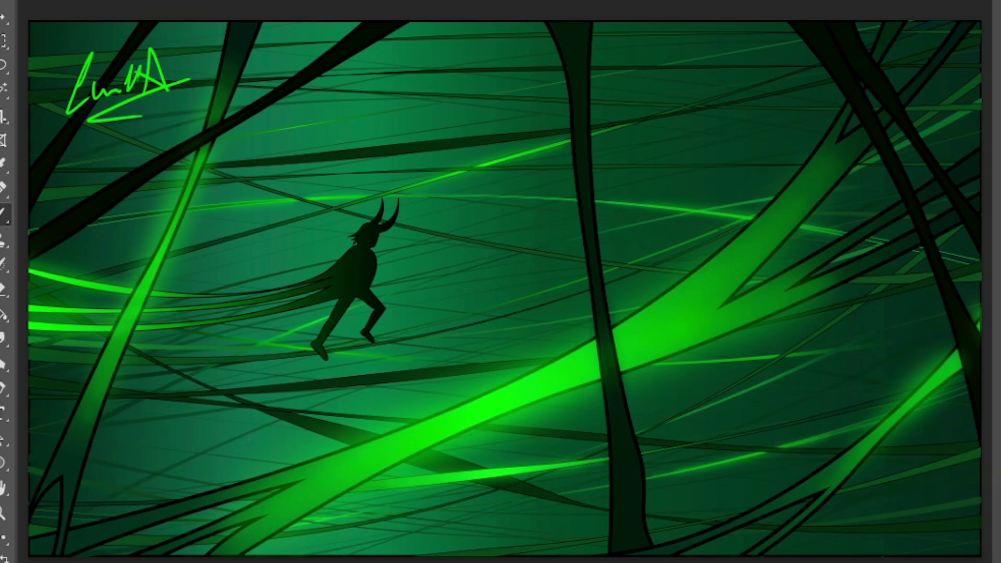
{"action": "scroll", "coordinate": [504, 288], "scroll_direction": "down", "scroll_amount": 2}
{"action": "scroll", "coordinate": [505, 289], "scroll_direction": "up", "scroll_amount": 1}
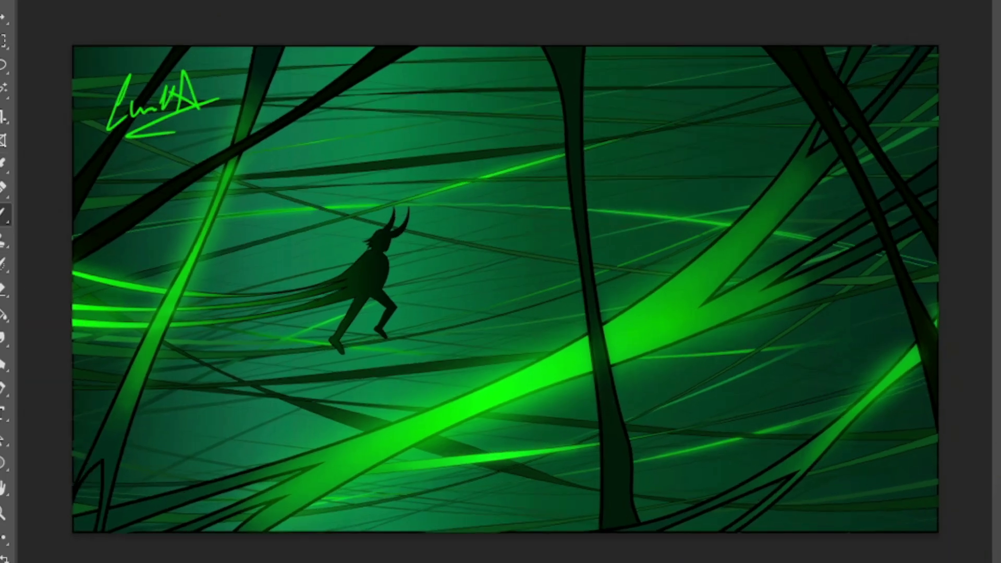
{"action": "key", "text": "ctrl+a"}
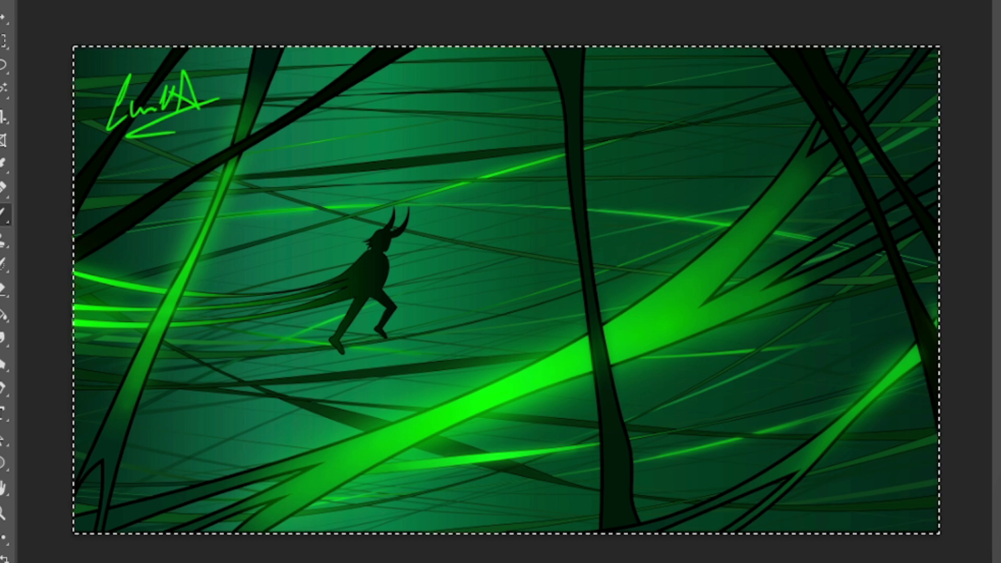
{"action": "key", "text": "v"}
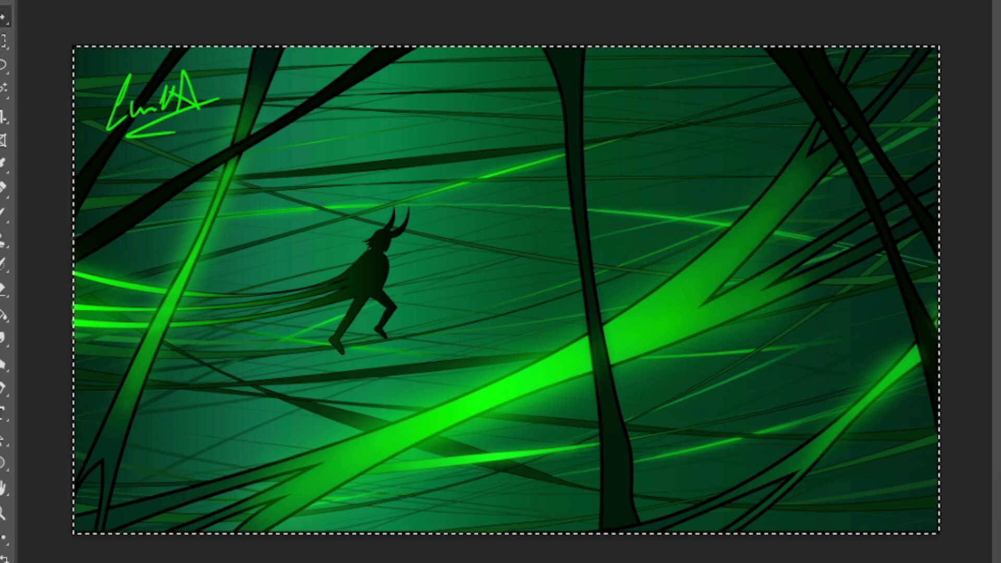
{"action": "key", "text": "ctrl+d"}
{"action": "key", "text": "c"}
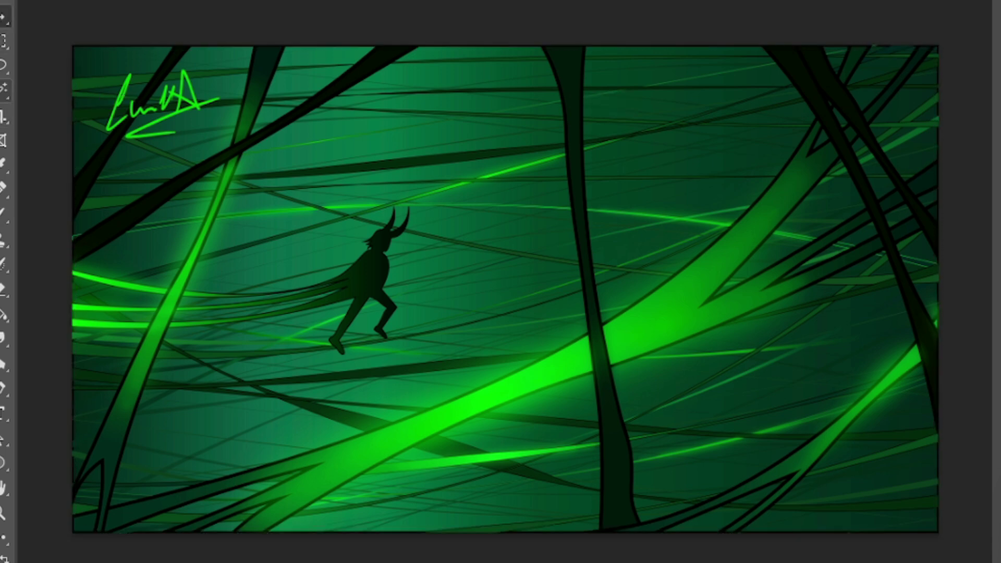
{"action": "key", "text": "b"}
Move the signature to the lower-right corner of the illustration and scale it down slightly
{"action": "key", "text": "ctrl+t"}
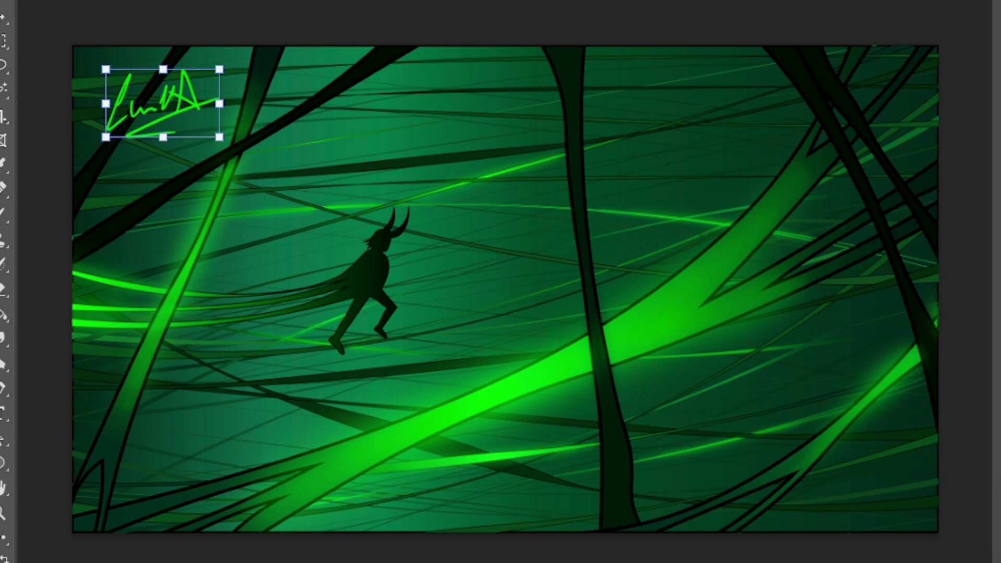
{"action": "left_click_drag", "start_coordinate": [106, 69], "coordinate": [132, 71]}
{"action": "key", "text": "ctrl+z"}
{"action": "left_click_drag", "start_coordinate": [105, 69], "coordinate": [646, 374]}
{"action": "mouse_move", "coordinate": [835, 485]}
{"action": "left_mouse_down"}
{"action": "mouse_move", "coordinate": [889, 491]}
{"action": "mouse_move", "coordinate": [833, 458]}
{"action": "left_mouse_up"}
{"action": "left_click_drag", "start_coordinate": [881, 485], "coordinate": [877, 489]}
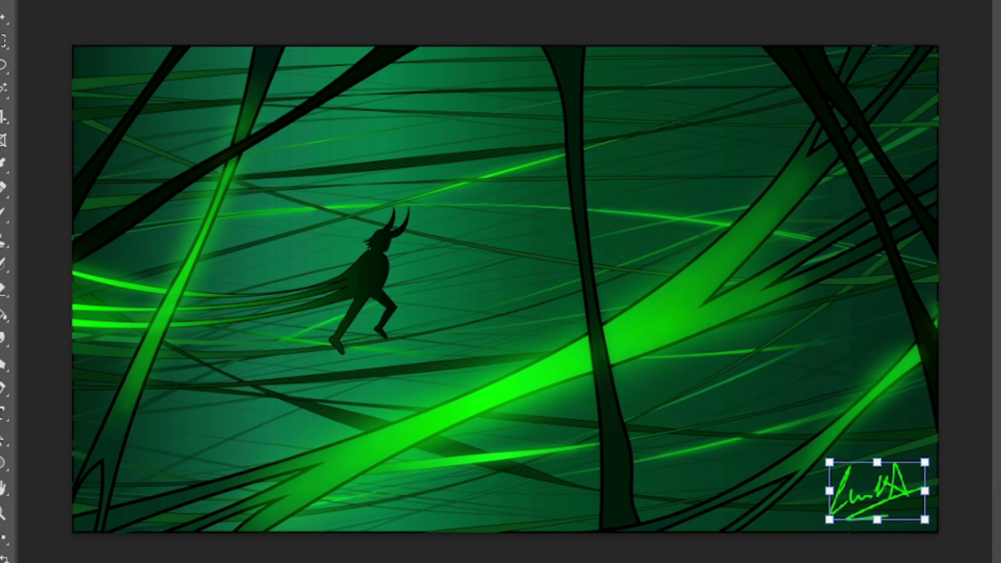
{"action": "key", "text": "Return"}
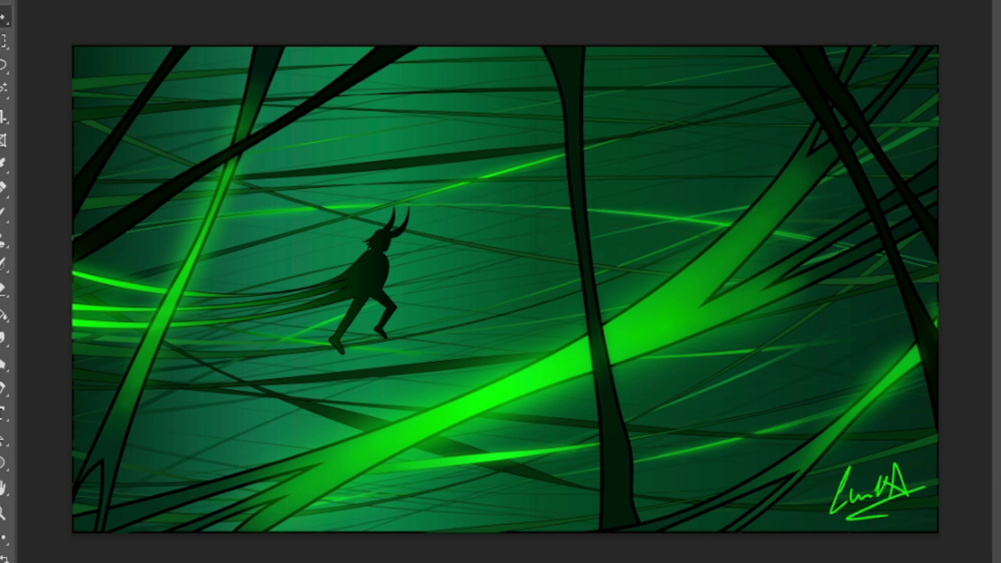
Nudge the signature slightly up and to the left, away from the canvas corner
{"action": "scroll", "coordinate": [875, 490], "scroll_direction": "up", "scroll_amount": 2}
{"action": "scroll", "coordinate": [874, 515], "scroll_direction": "down", "scroll_amount": 3}
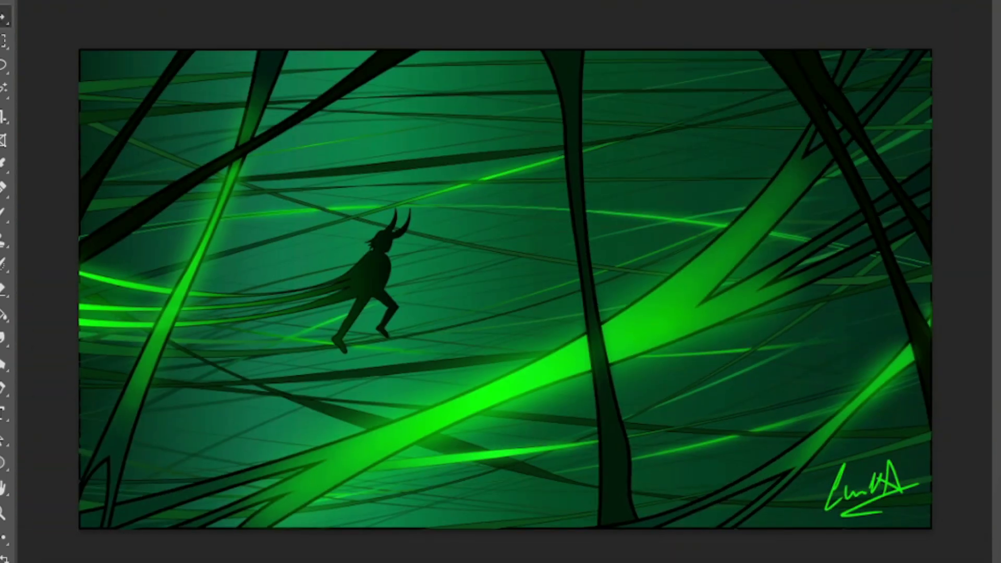
{"action": "left_click_drag", "start_coordinate": [875, 490], "coordinate": [870, 483]}
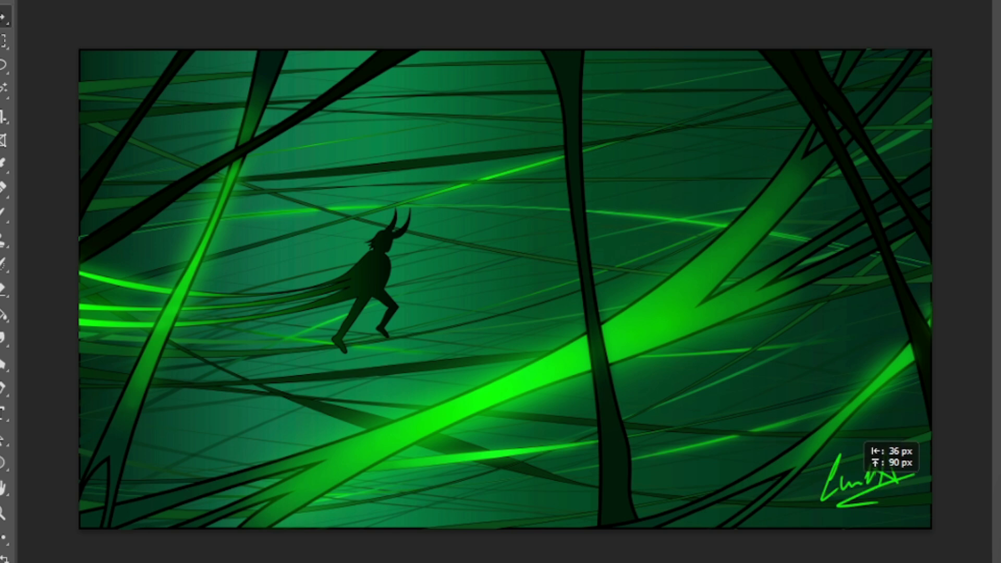